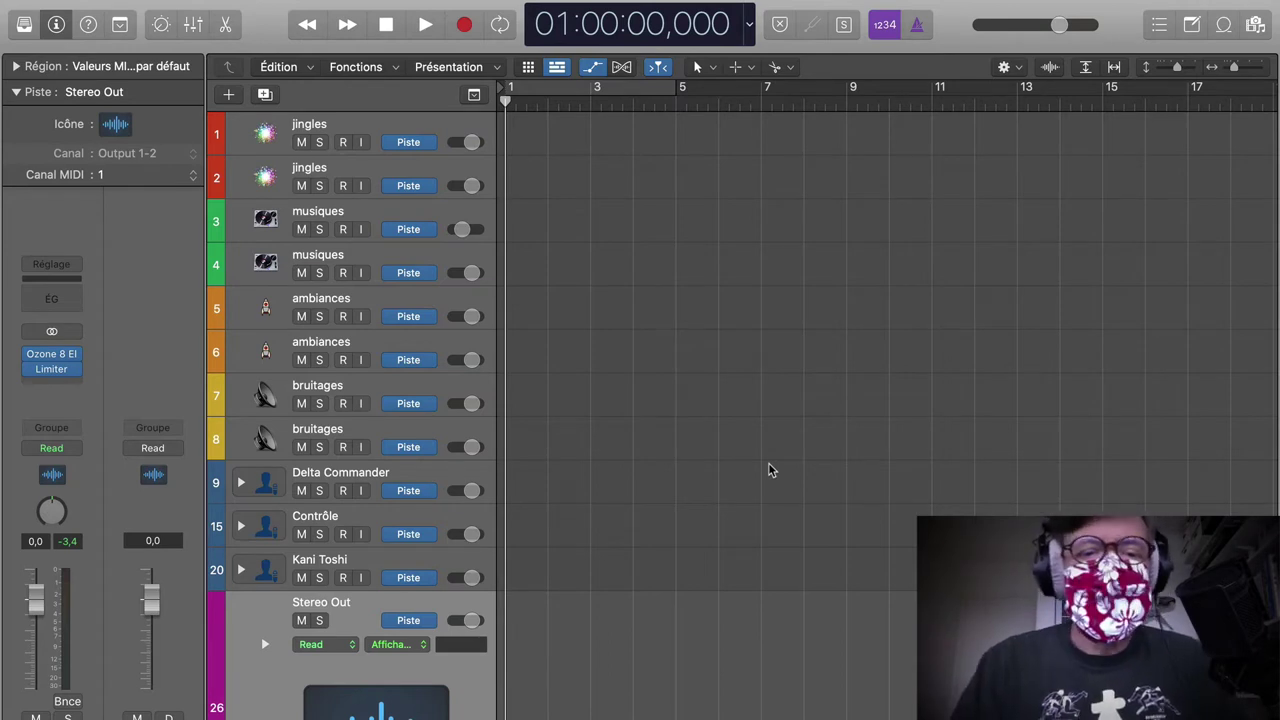
Step: Switch to the Scrivener script and check the music and ambience cues at the start of Scène 8
{"action": "key", "text": "super+Tab"}
{"action": "key", "text": "super+Tab"}
{"action": "key", "text": "super+Tab"}
{"action": "key", "text": "super+Tab"}
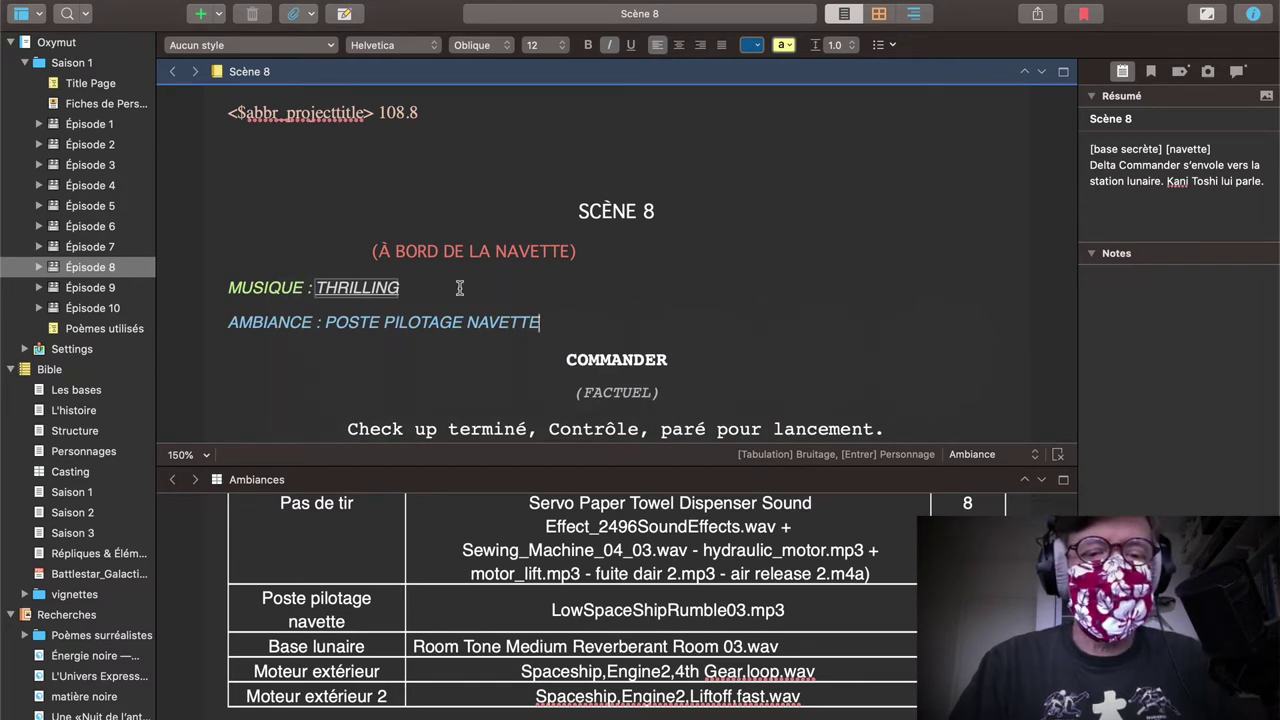
{"action": "scroll", "coordinate": [590, 305], "scroll_direction": "up", "scroll_amount": 2}
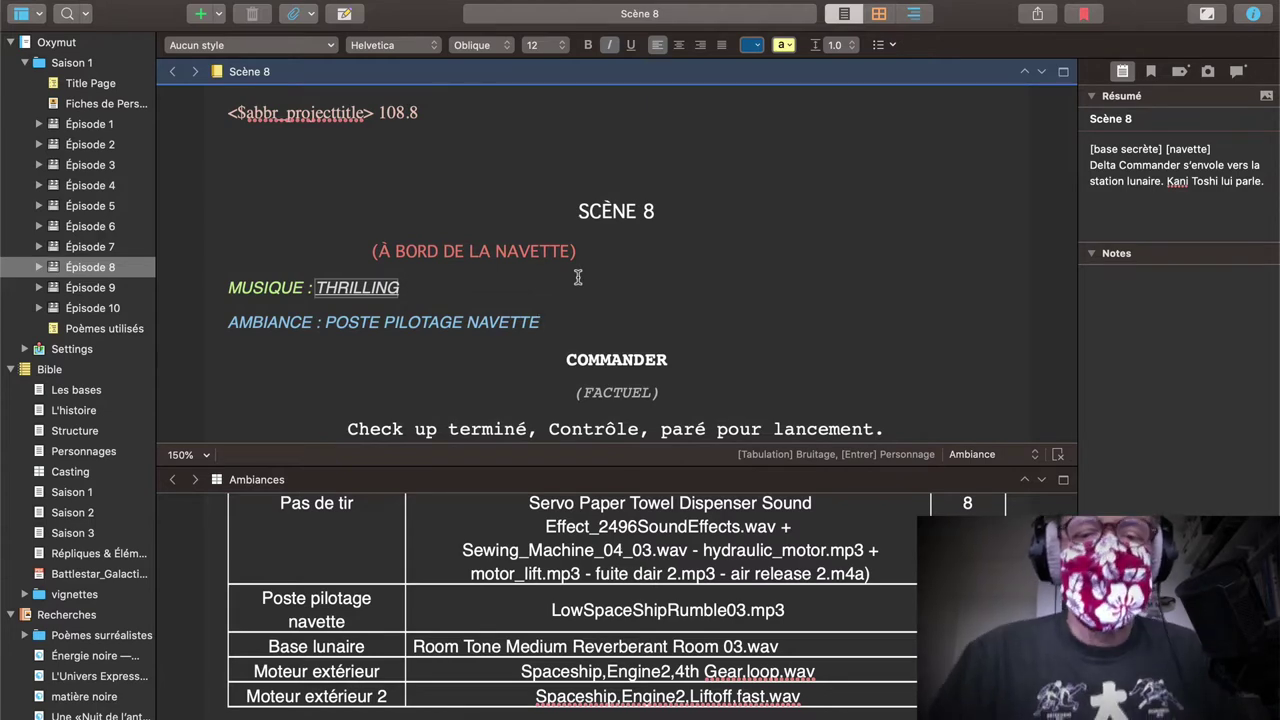
Step: Import oxymut-thrilling-theme.aif from Finder onto the first musiques track in Logic Pro X without its tempo information, and place it at bar 1
{"action": "key", "text": "super+Tab"}
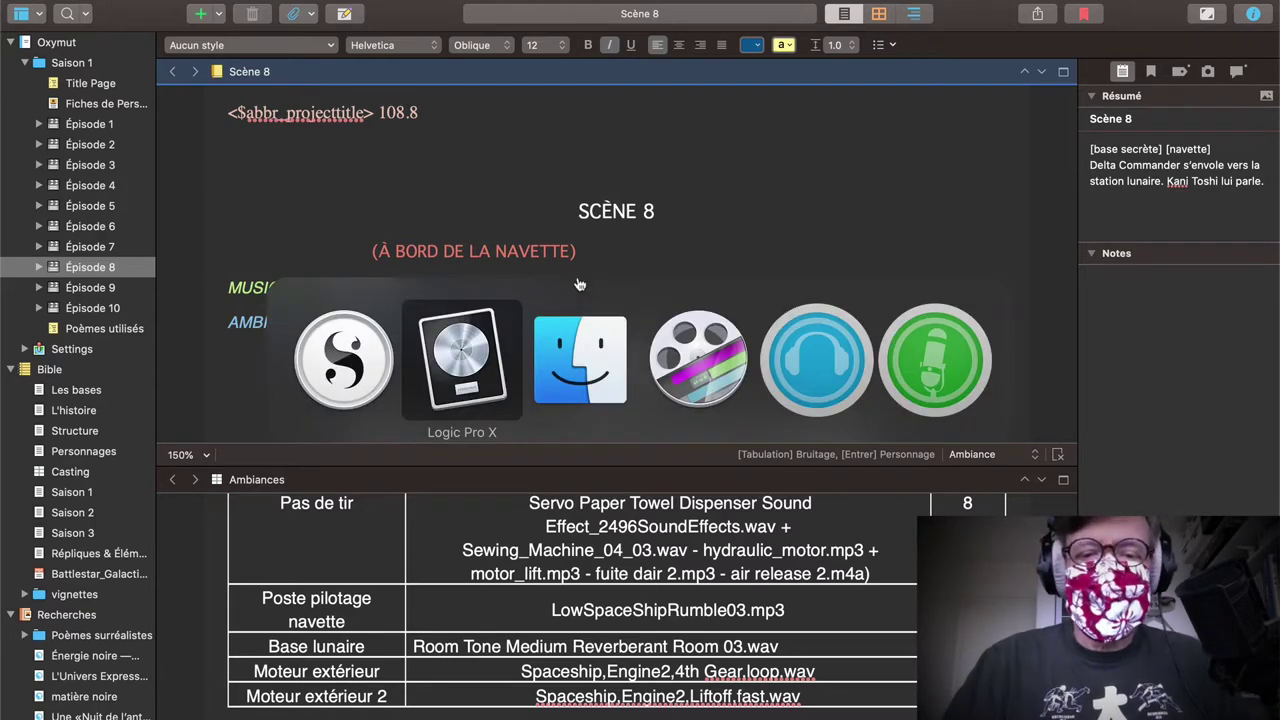
{"action": "key", "text": "super+Tab"}
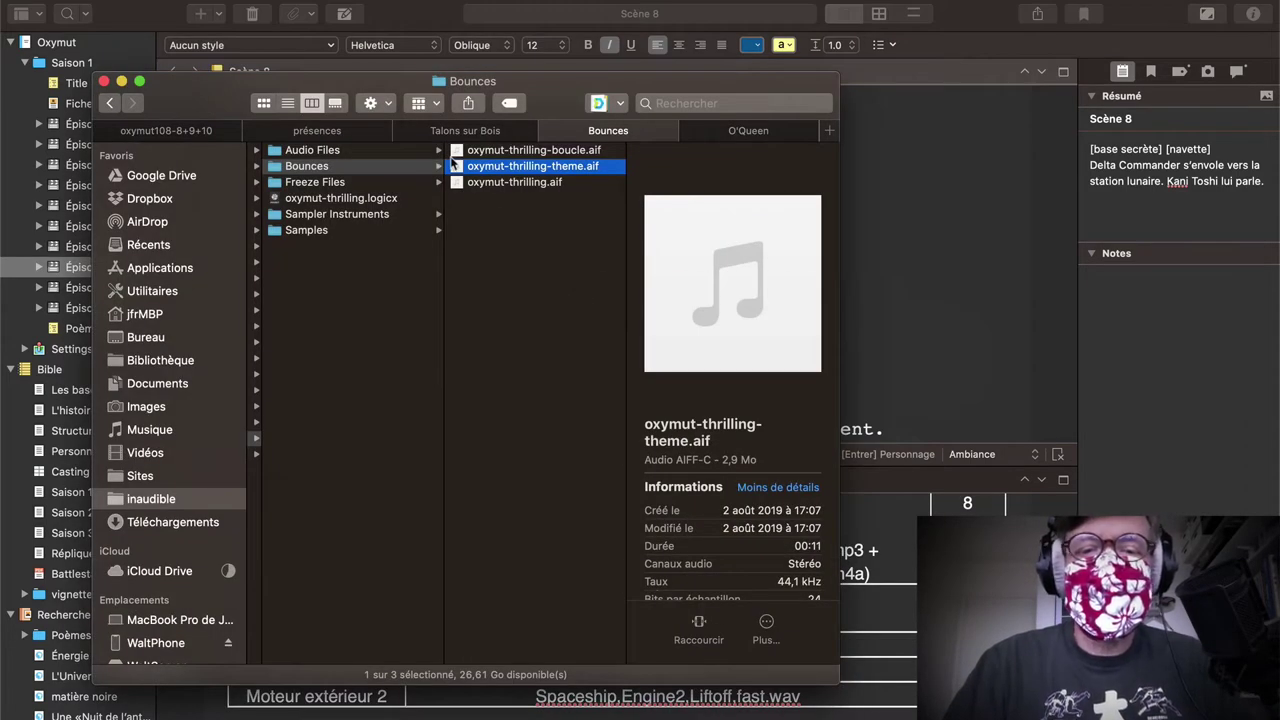
{"action": "key", "text": "super+Tab"}
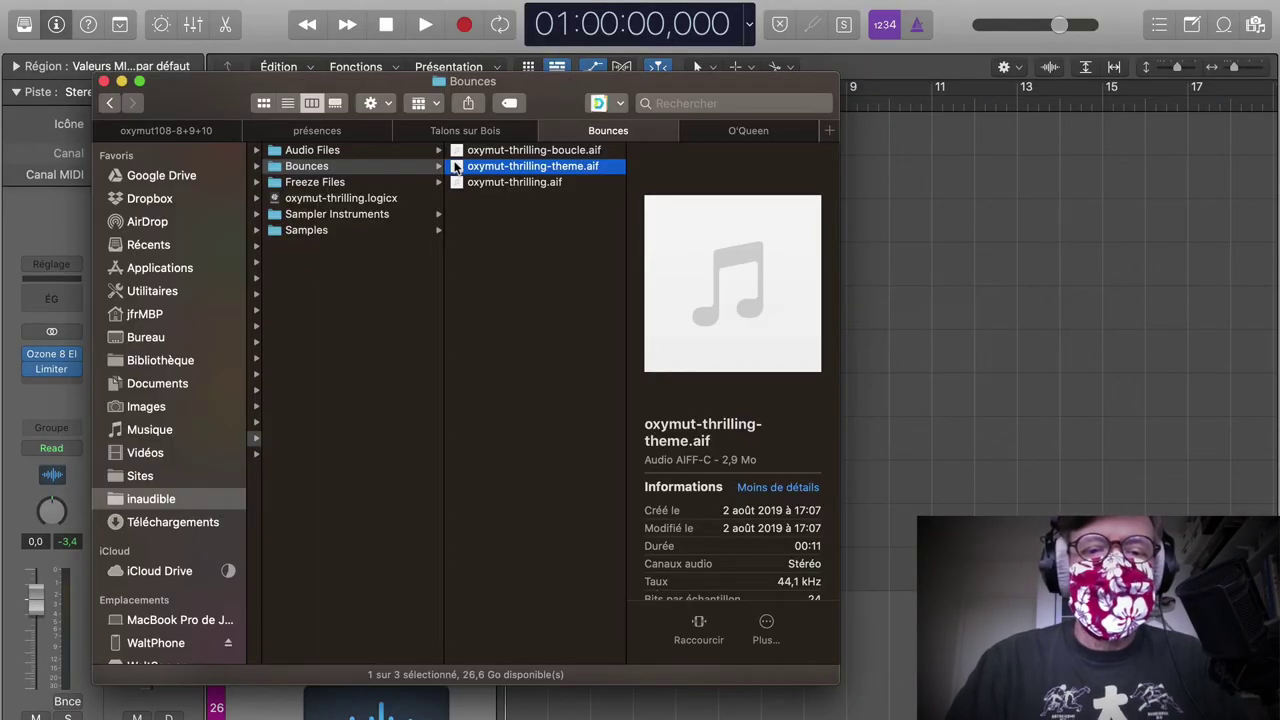
{"action": "left_click_drag", "start_coordinate": [456, 168], "coordinate": [601, 222]}
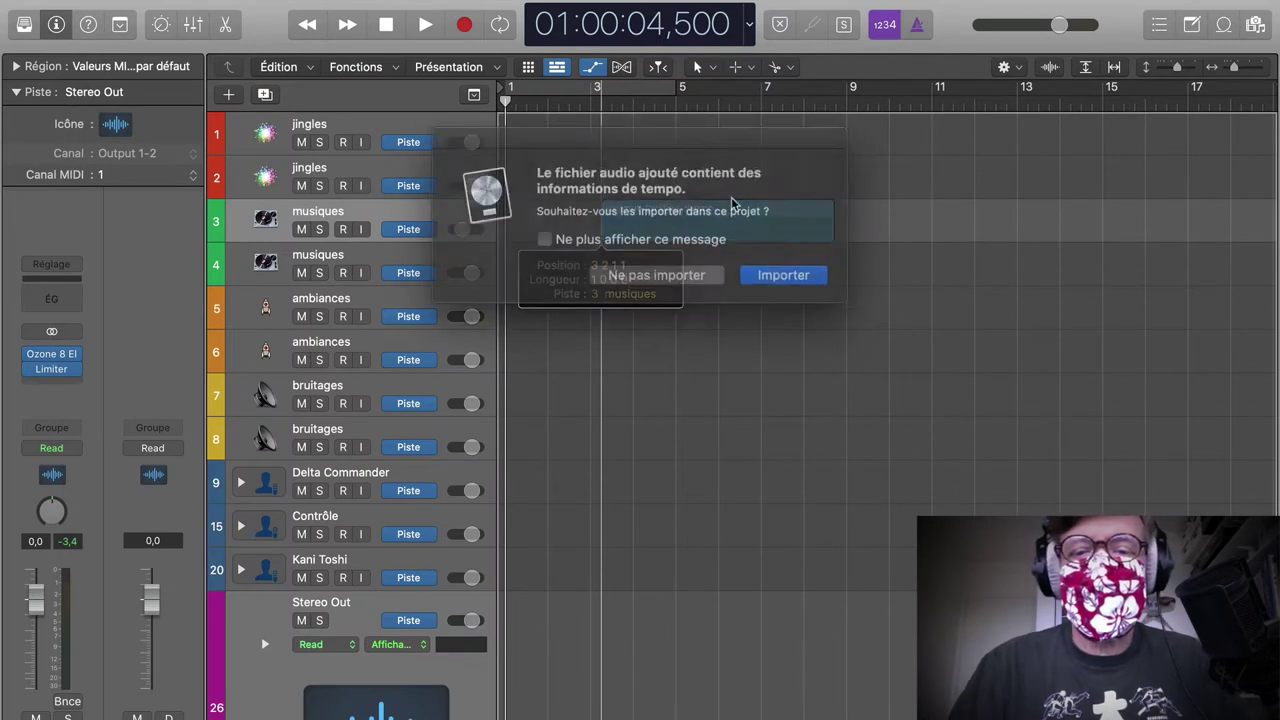
{"action": "left_click", "coordinate": [668, 272]}
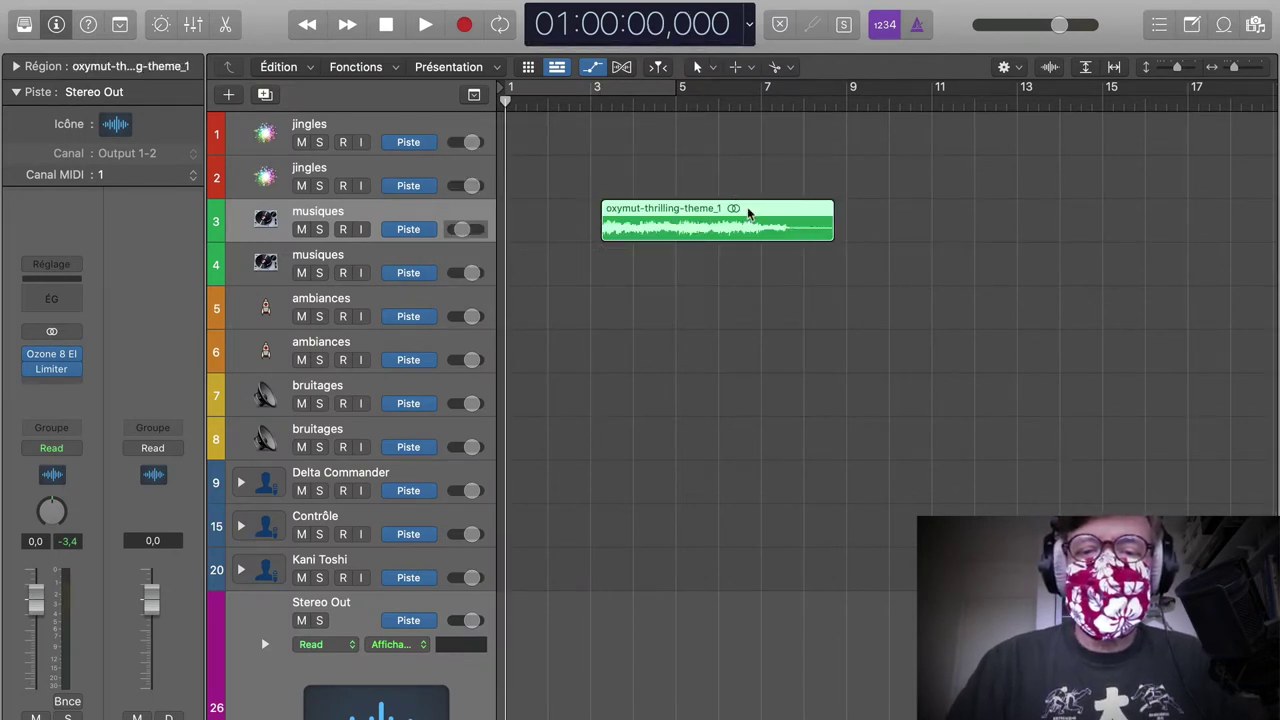
{"action": "left_click_drag", "start_coordinate": [748, 212], "coordinate": [615, 222]}
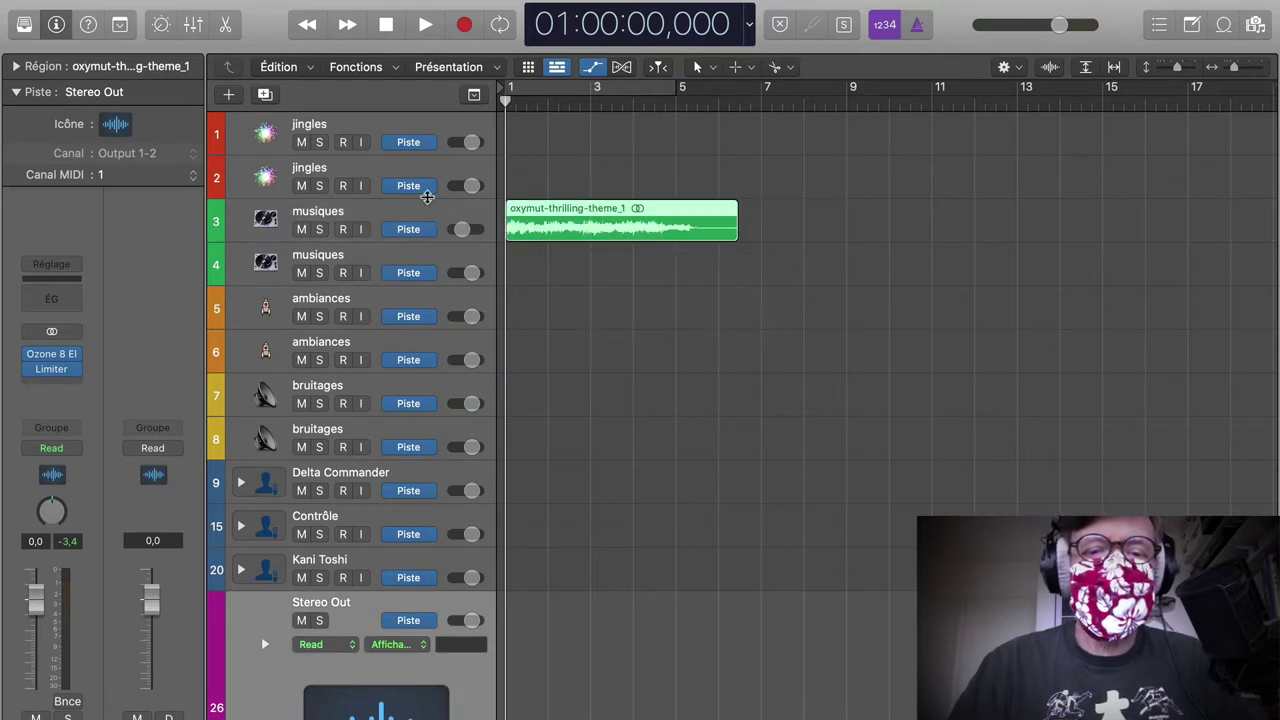
Step: Enlarge the first musiques track and listen to the theme region from the project start
{"action": "left_click", "coordinate": [430, 218]}
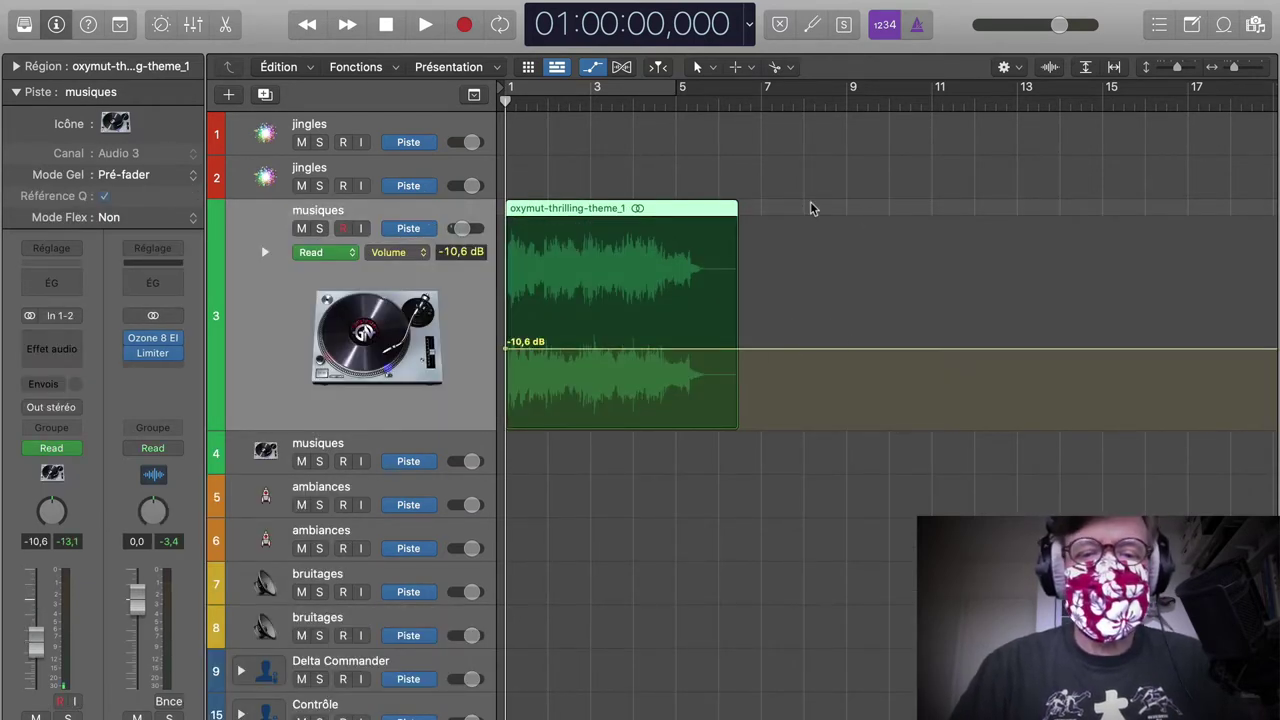
{"action": "key", "text": "space"}
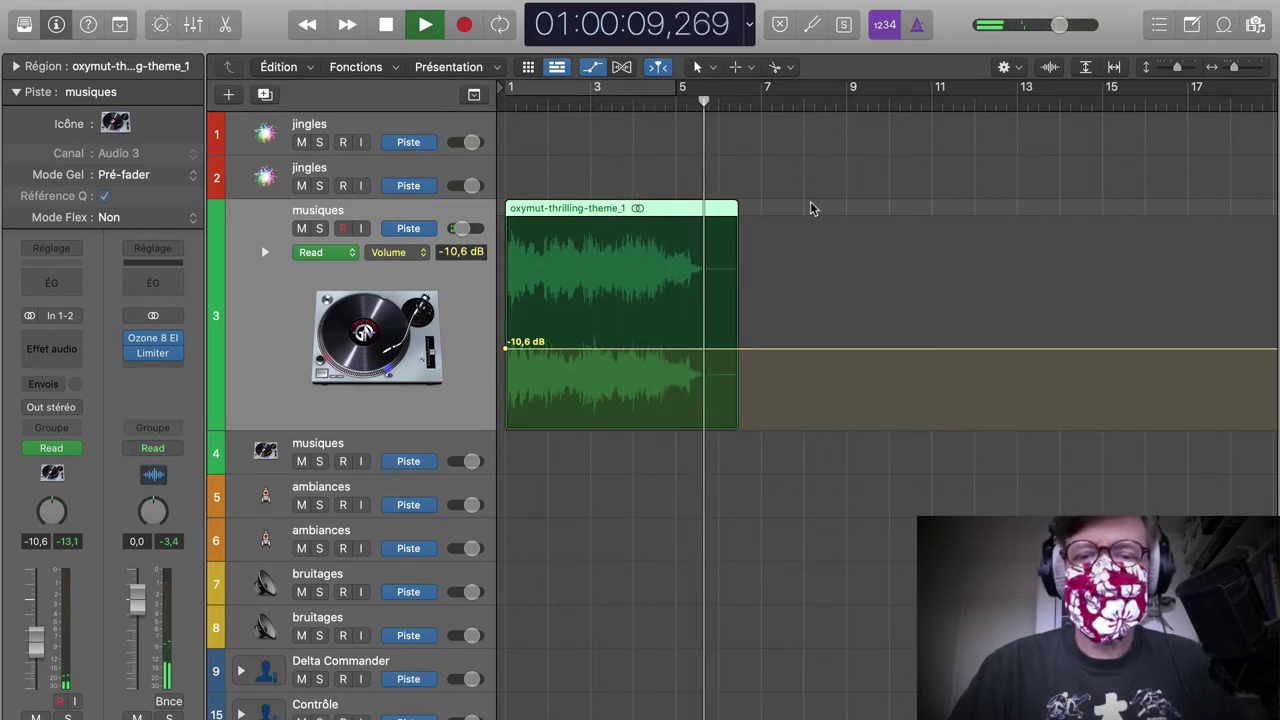
{"action": "key", "text": "space"}
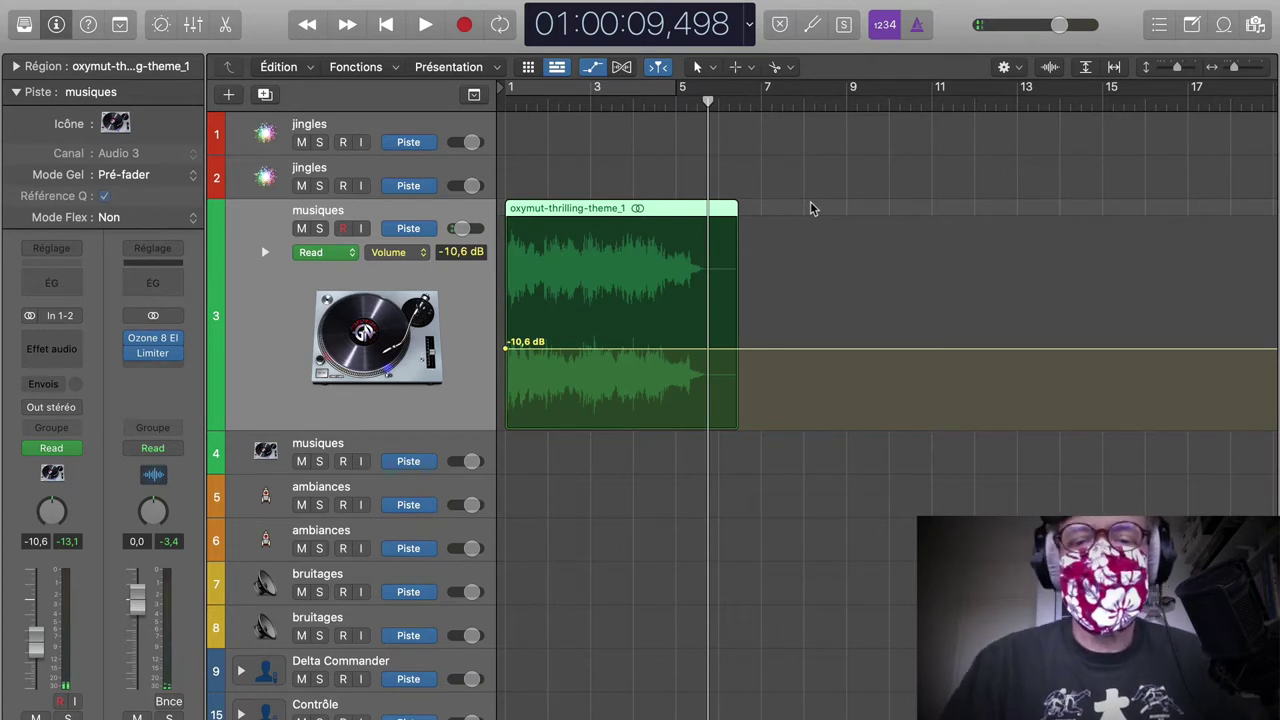
Step: Switch to Scrivener and check the comments and footnotes of Scène 8 for the music cue
{"action": "key", "text": "super+Tab"}
{"action": "key", "text": "super+Tab"}
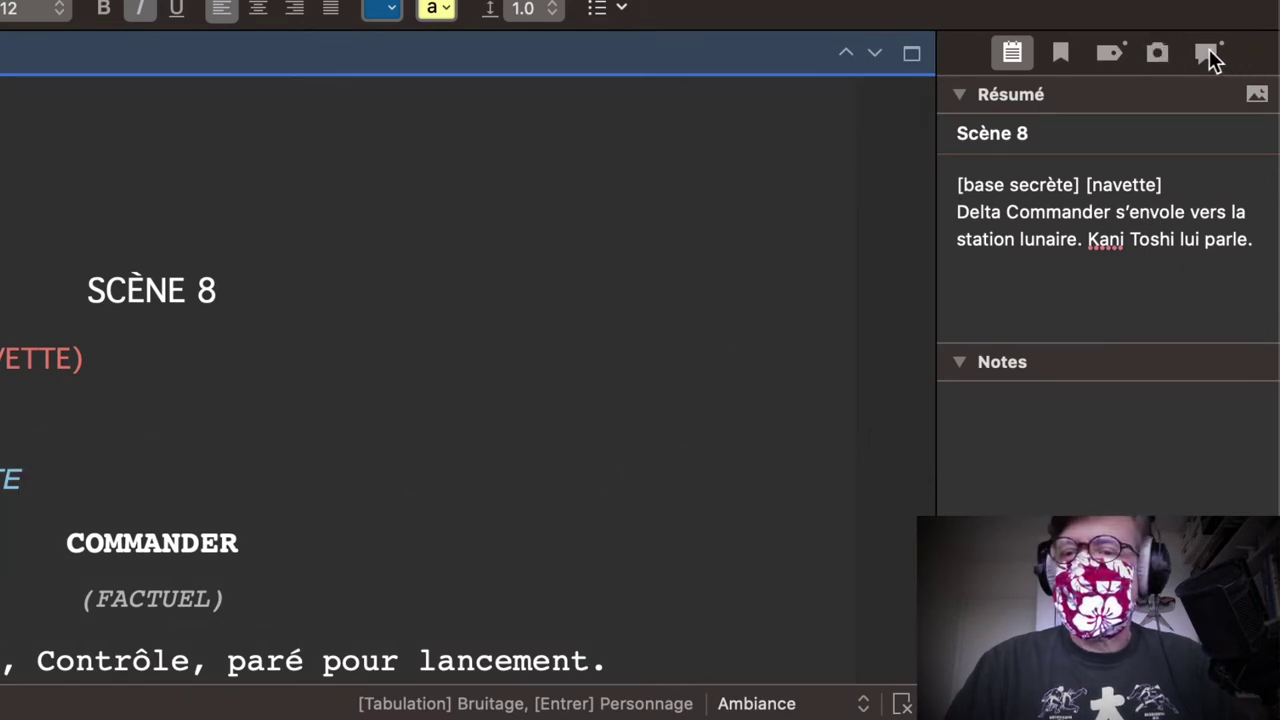
{"action": "left_click", "coordinate": [1207, 50]}
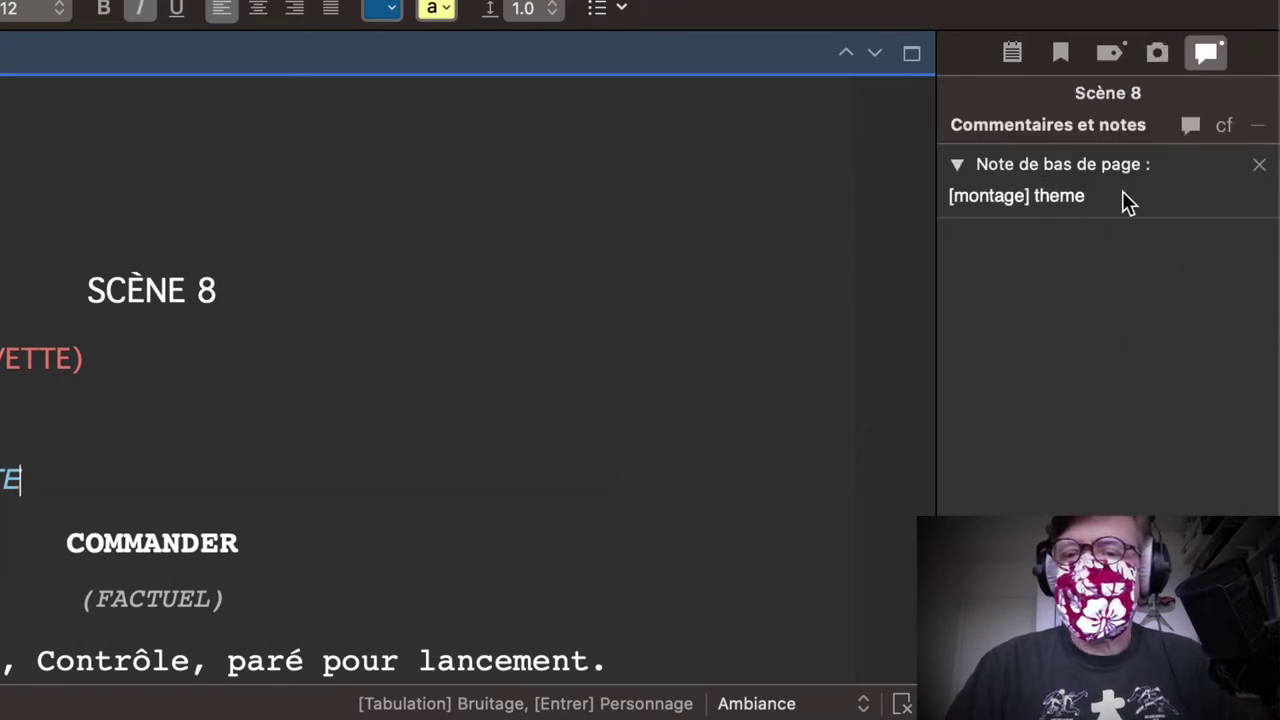
{"action": "scroll", "coordinate": [310, 445], "scroll_direction": "down", "scroll_amount": 3}
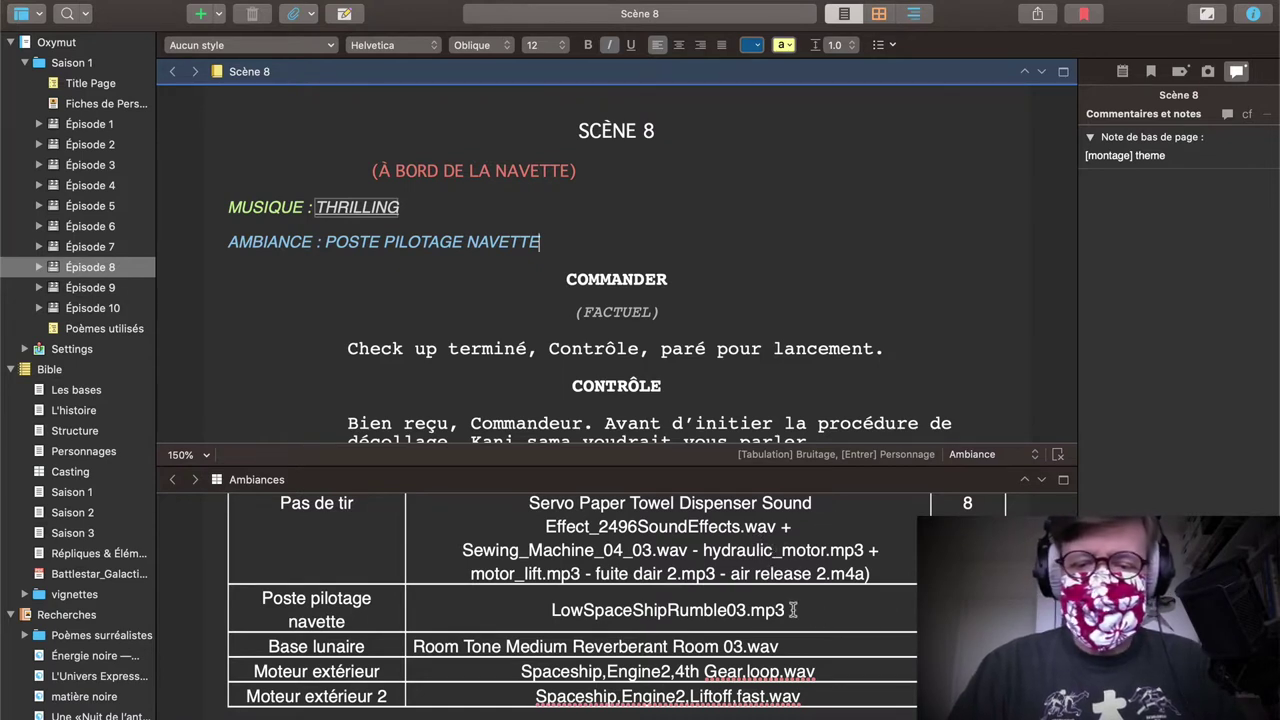
Step: Copy the file name LowSpaceShipRumble03.mp3 from the Poste pilotage navette row of the Ambiances table and search the Mac for it in Finder
{"action": "left_click_drag", "start_coordinate": [793, 609], "coordinate": [564, 606]}
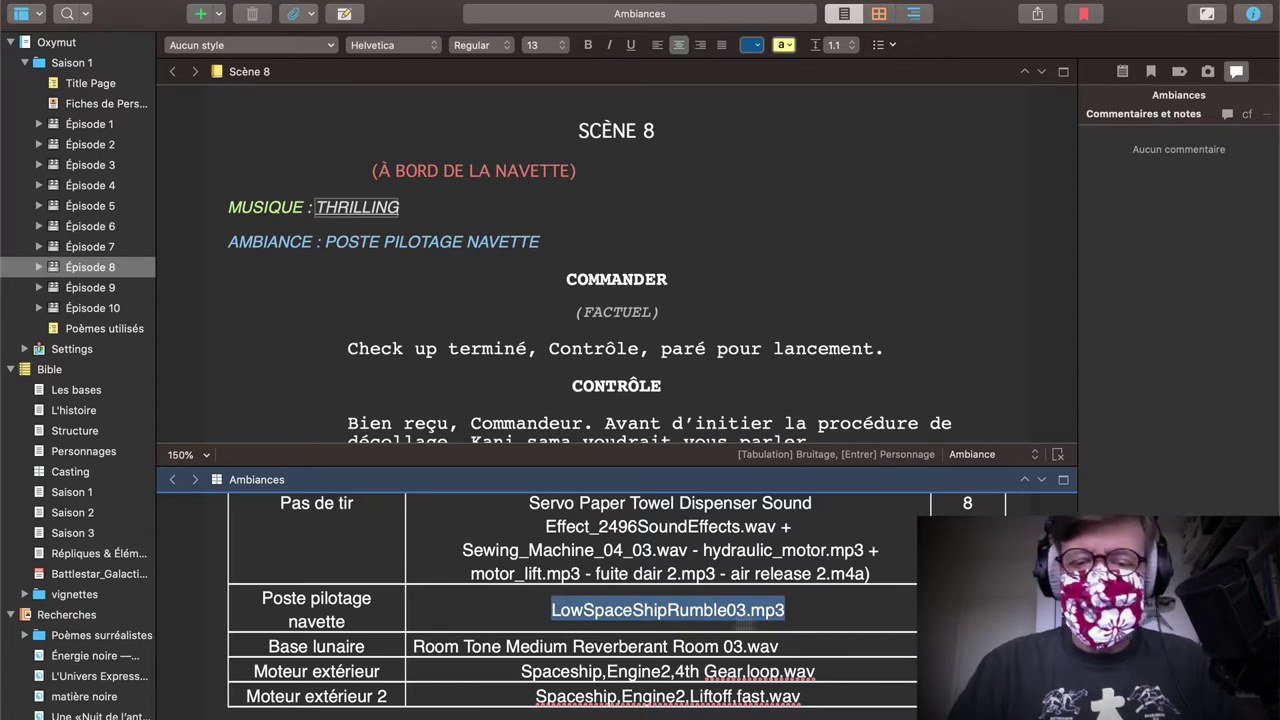
{"action": "left_click", "coordinate": [811, 609]}
{"action": "key", "text": "super+Tab"}
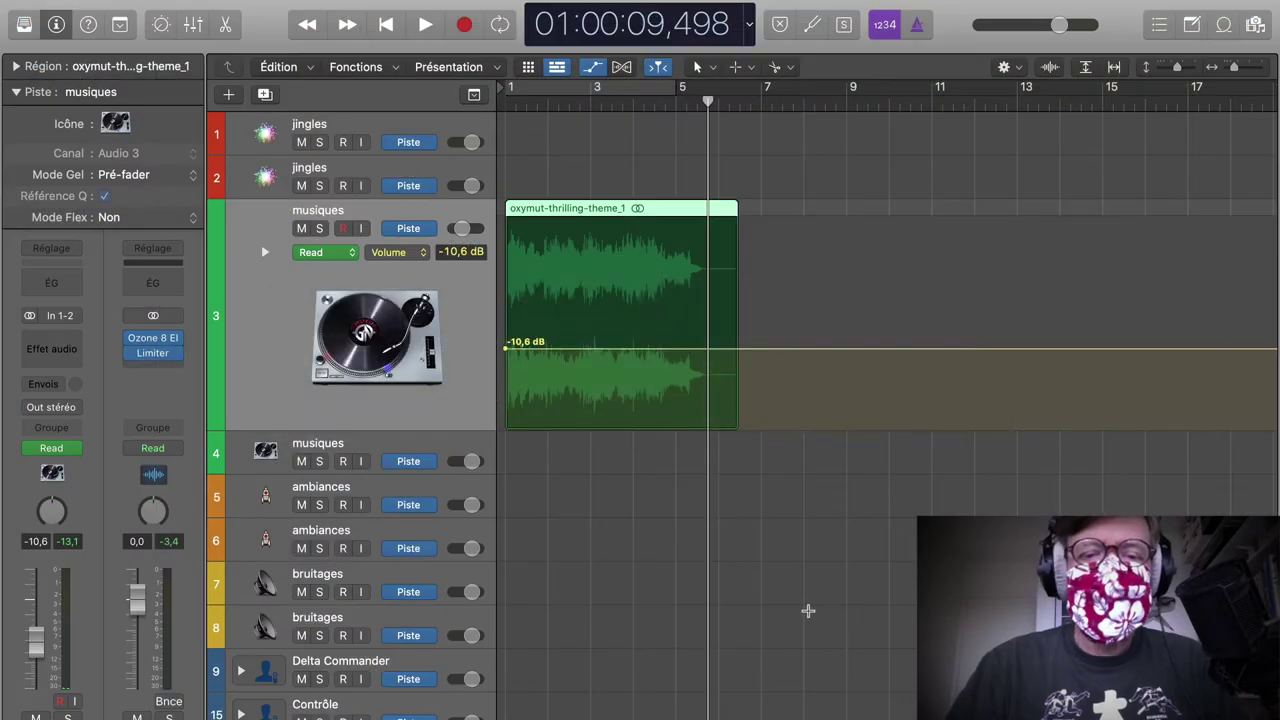
{"action": "key", "text": "super+Tab"}
{"action": "key", "text": "super+Tab"}
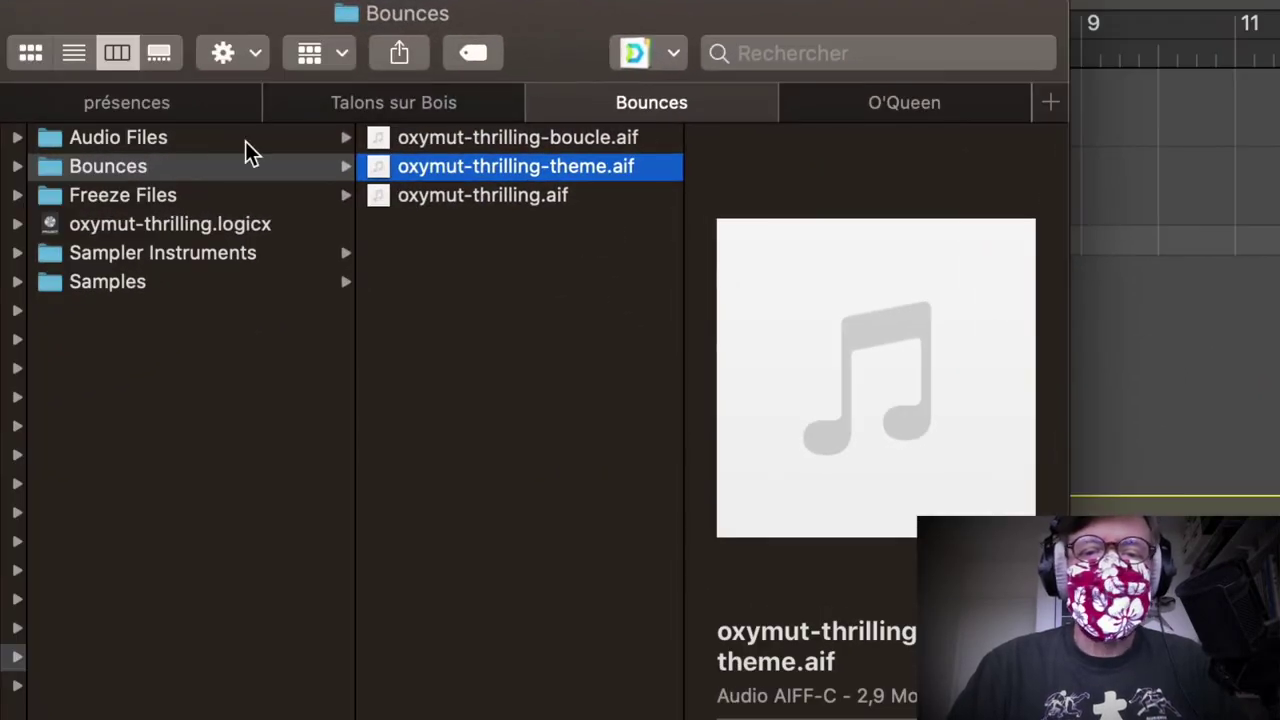
{"action": "left_click", "coordinate": [349, 101]}
{"action": "left_click", "coordinate": [838, 54]}
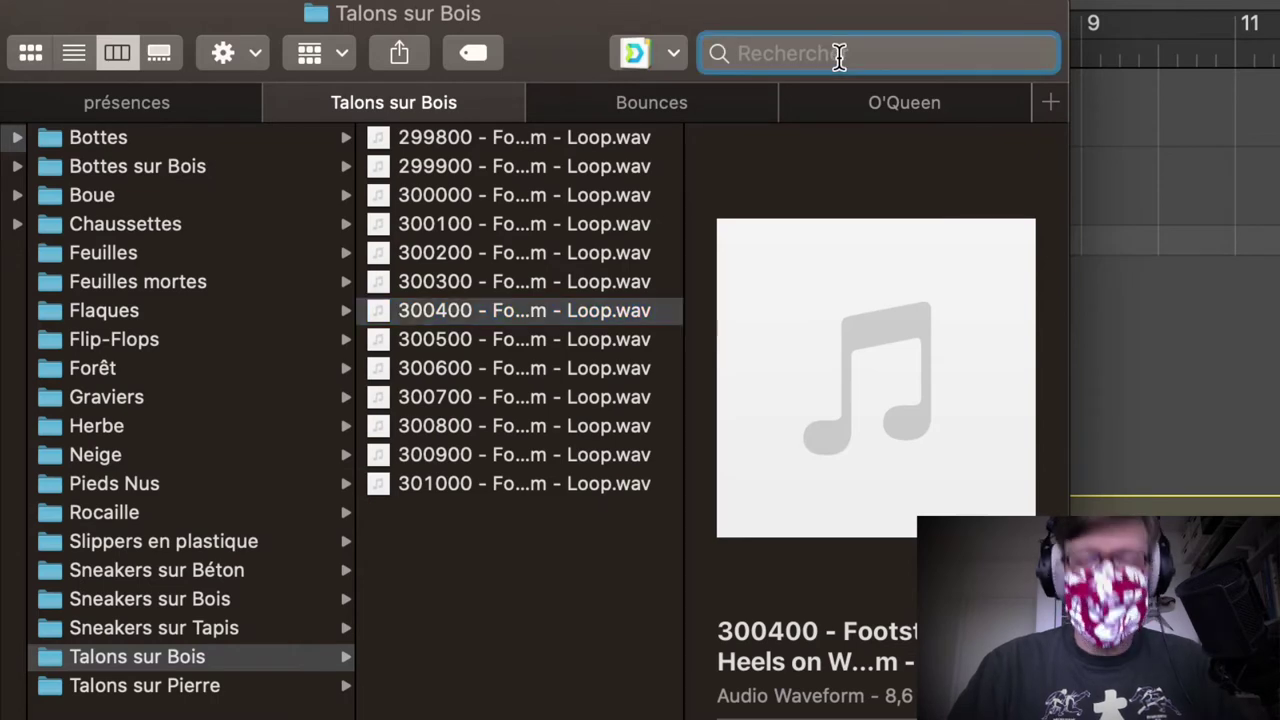
{"action": "type", "text": "LowSpaceShipRumble03.mp3"}
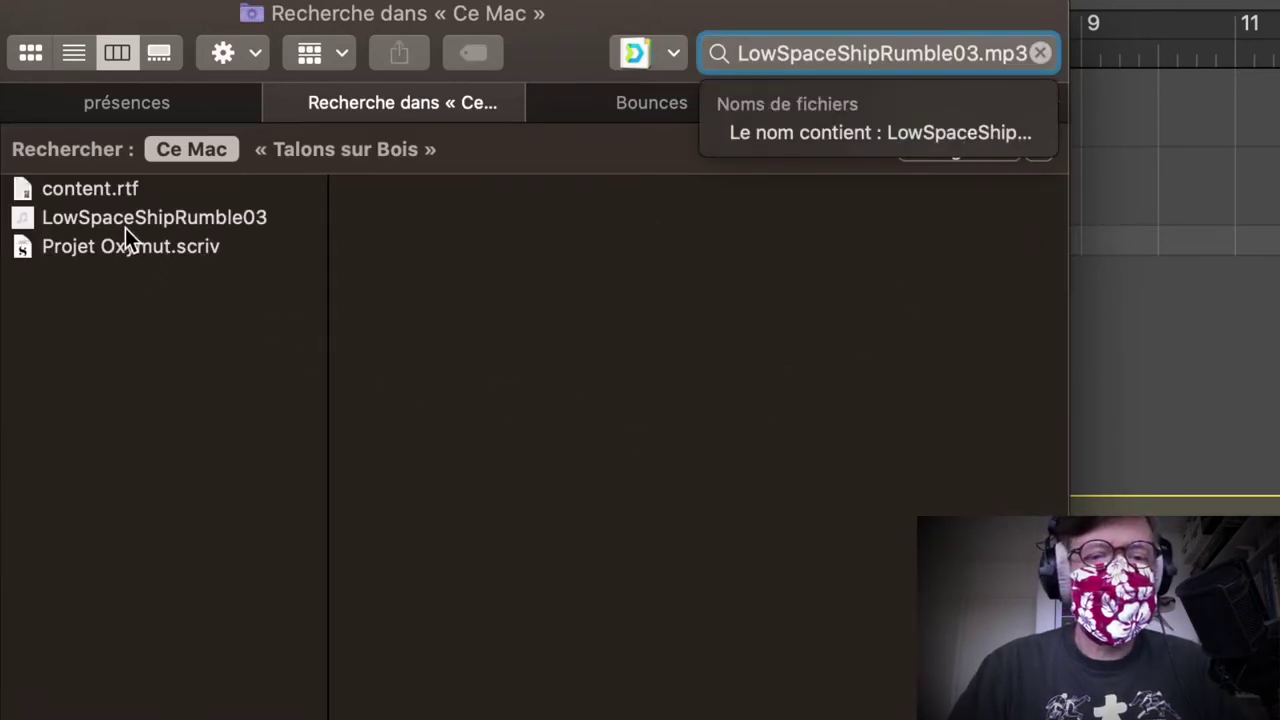
Step: Preview the LowSpaceShipRumble03 audio file from the search results
{"action": "left_click", "coordinate": [117, 220]}
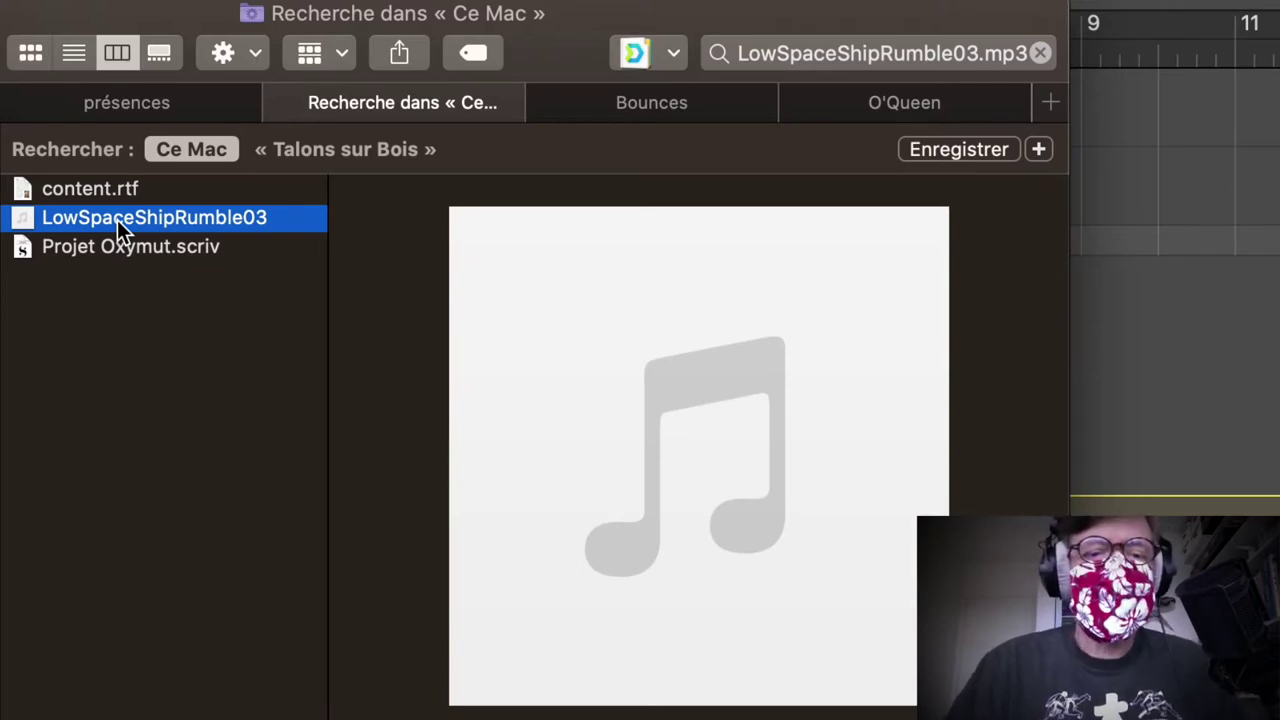
{"action": "key", "text": "space"}
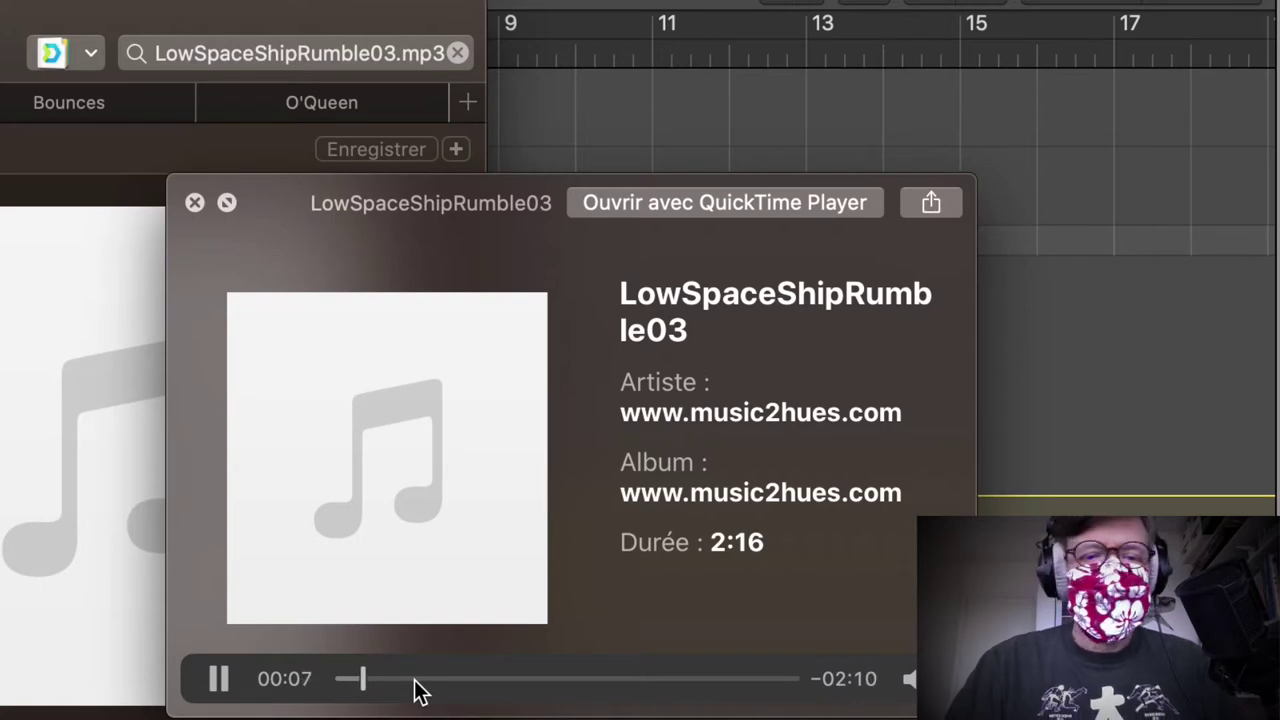
{"action": "key", "text": "space"}
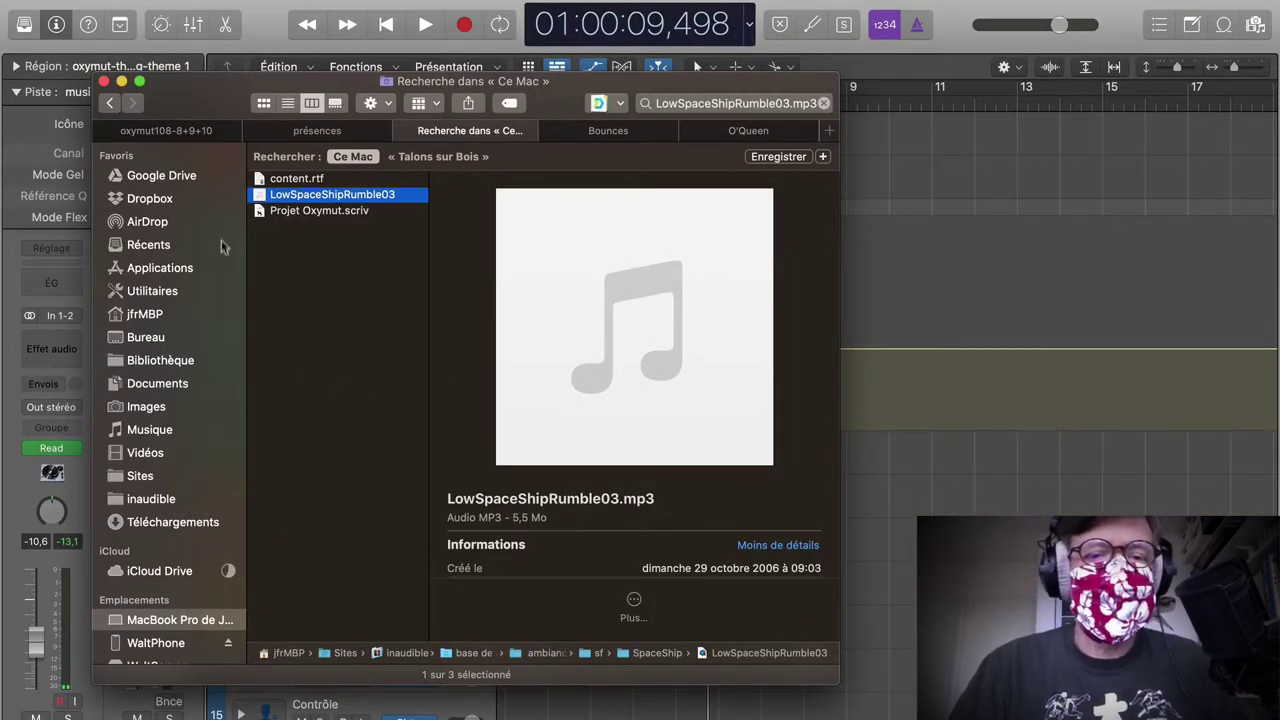
Step: Add LowSpaceShipRumble03.mp3 to the first ambiances track in Logic Pro X at about bar 4.5, enlarge the track and set its volume to -14.3 dB
{"action": "left_click_drag", "start_coordinate": [262, 199], "coordinate": [713, 486]}
{"action": "key", "text": "super+Tab"}
{"action": "left_click", "coordinate": [435, 486]}
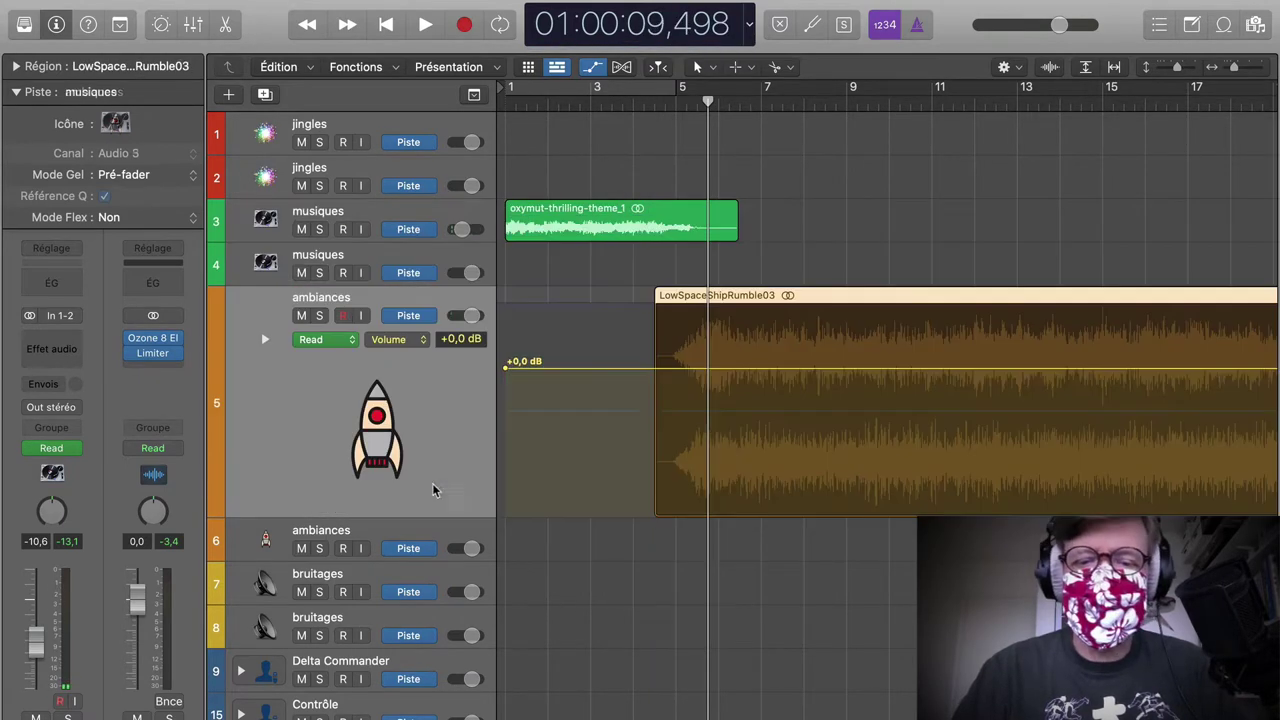
{"action": "left_click_drag", "start_coordinate": [624, 404], "coordinate": [620, 461]}
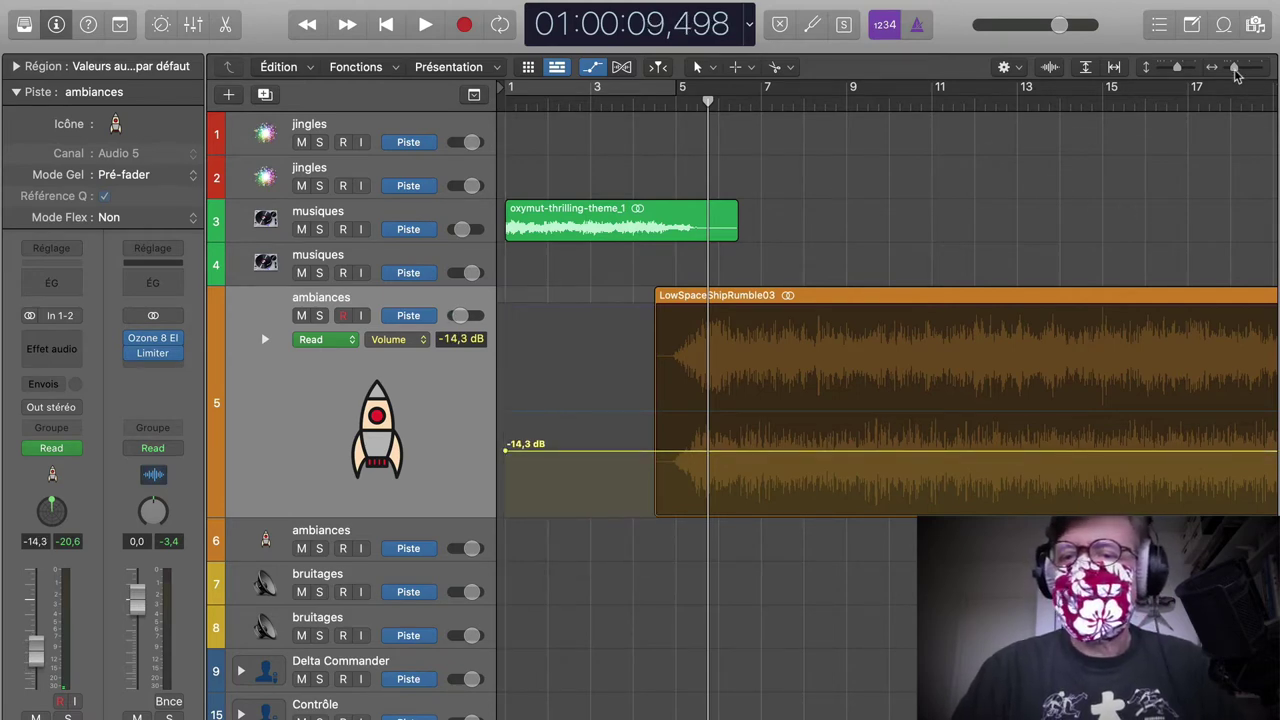
Step: Listen to the transition from the theme music to the spaceship rumble, starting just after bar 4
{"action": "left_click_drag", "start_coordinate": [1236, 75], "coordinate": [1248, 80]}
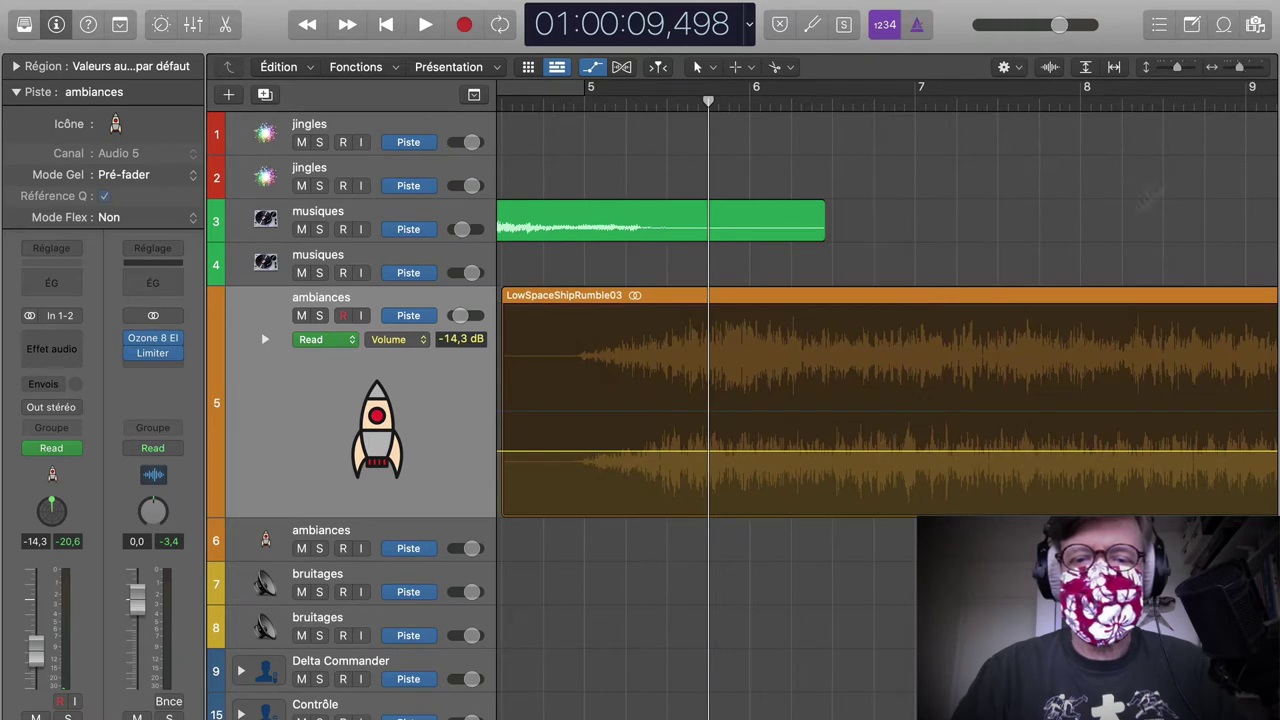
{"action": "scroll", "coordinate": [935, 370], "scroll_direction": "left", "scroll_amount": 5}
{"action": "left_click", "coordinate": [773, 105]}
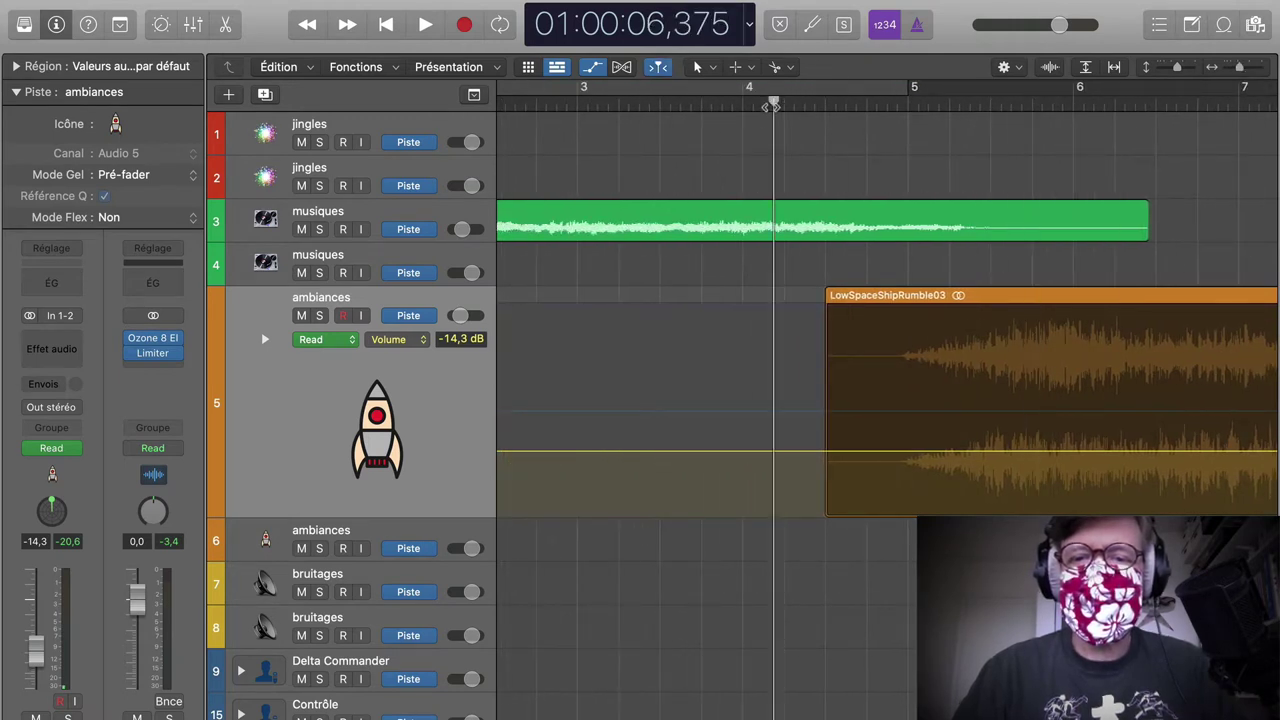
{"action": "key", "text": "space"}
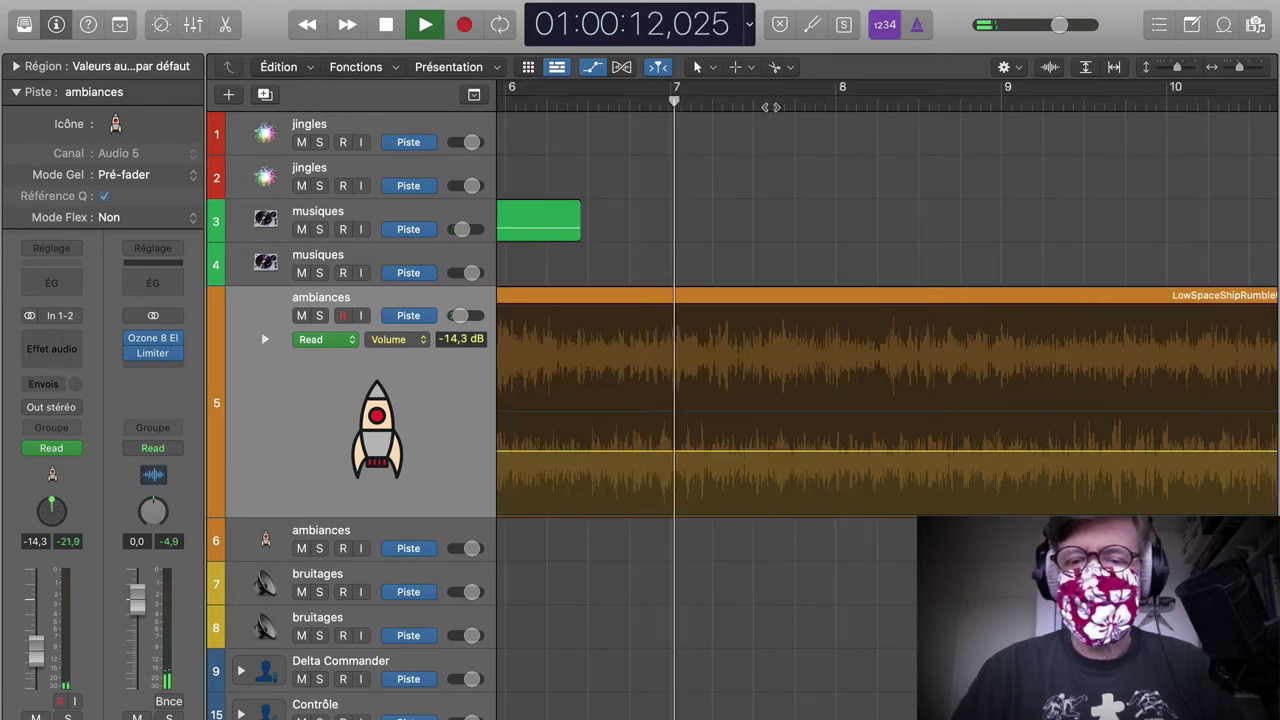
{"action": "key", "text": "space"}
Step: Move the LowSpaceShipRumble03 region earlier to about bar 4.25 and set the ambiances track volume to -12.2 dB
{"action": "scroll", "coordinate": [837, 357], "scroll_direction": "left", "scroll_amount": 5}
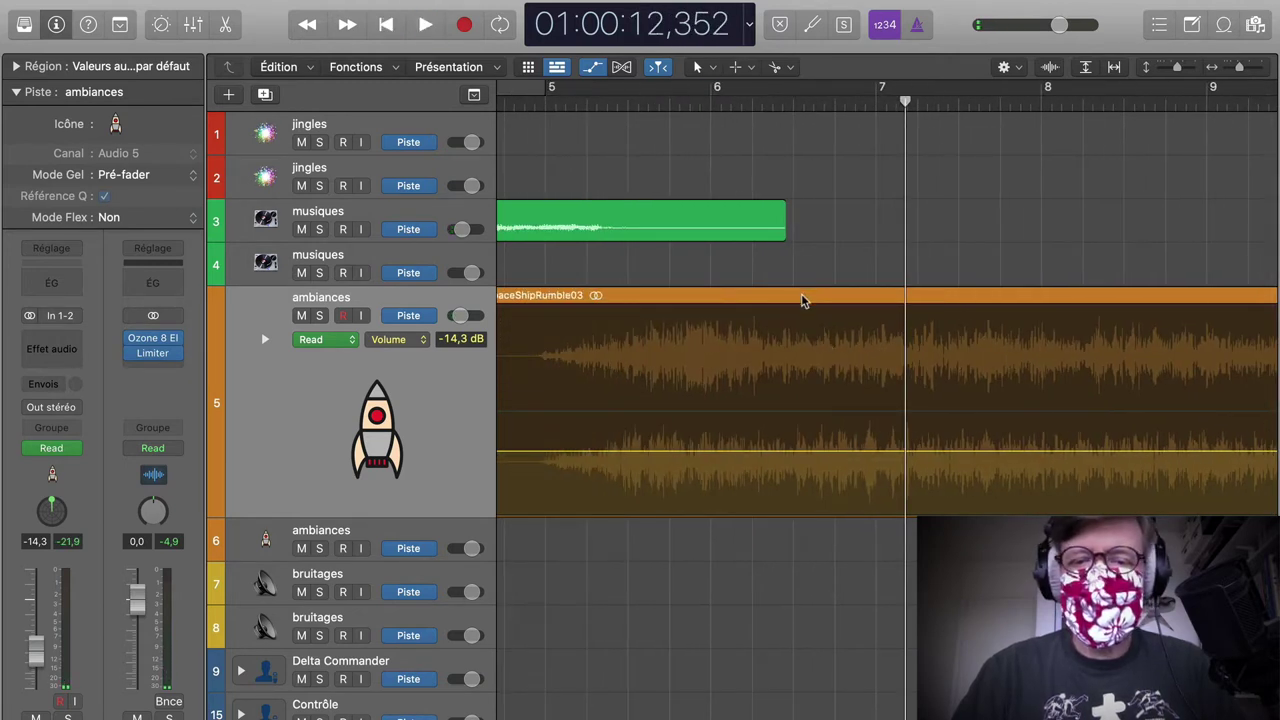
{"action": "left_click_drag", "start_coordinate": [802, 300], "coordinate": [765, 305]}
{"action": "left_click_drag", "start_coordinate": [707, 453], "coordinate": [713, 445]}
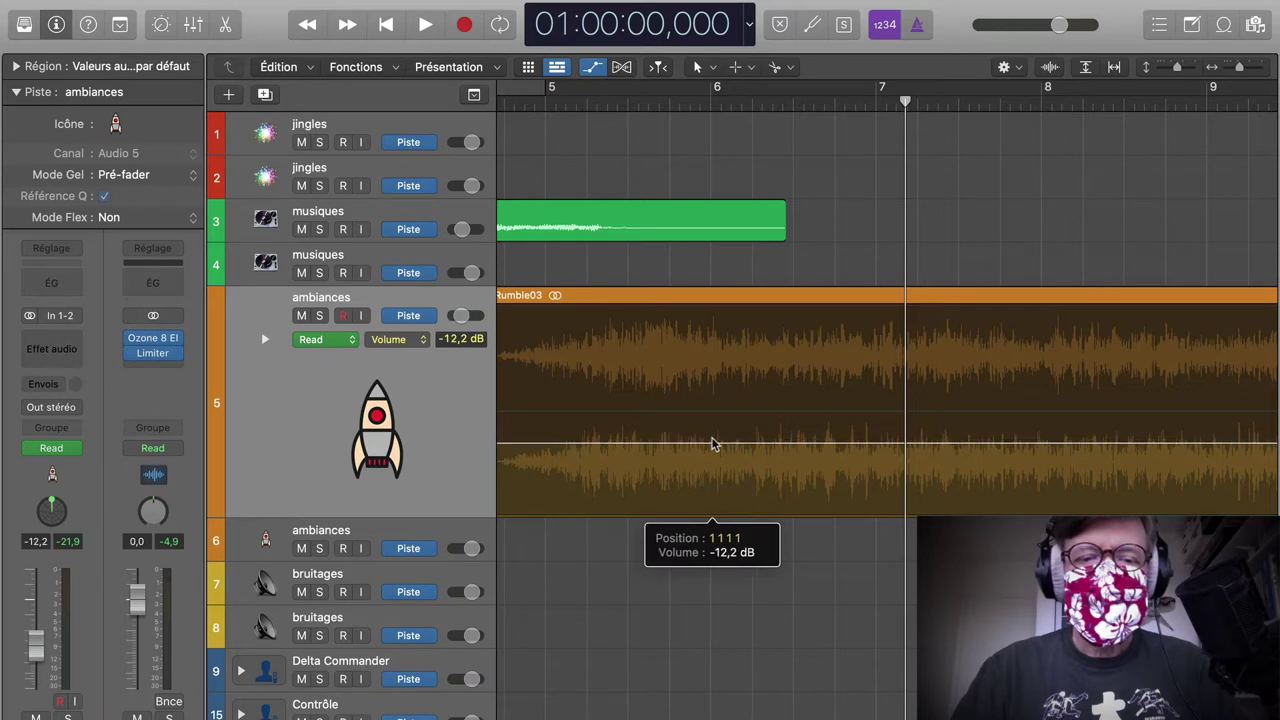
Step: Play back the adjusted music-to-rumble transition from shortly before bar 4
{"action": "scroll", "coordinate": [714, 443], "scroll_direction": "left", "scroll_amount": 5}
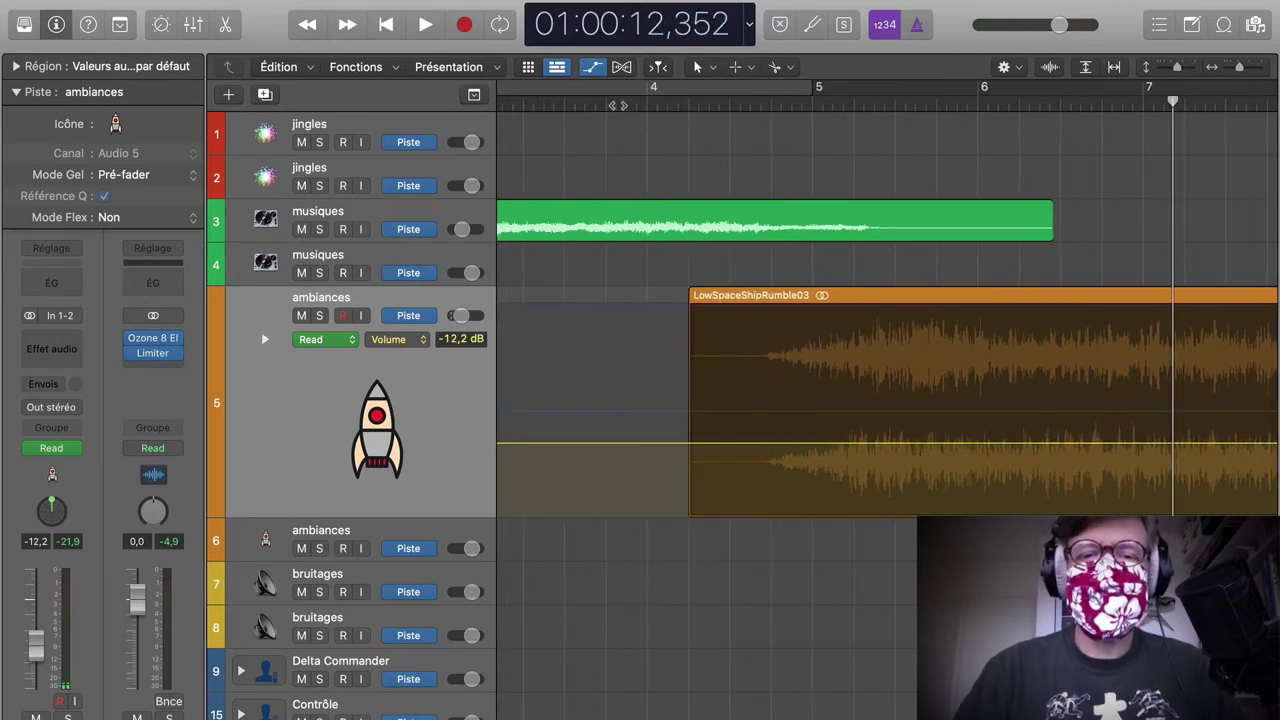
{"action": "double_click", "coordinate": [612, 104]}
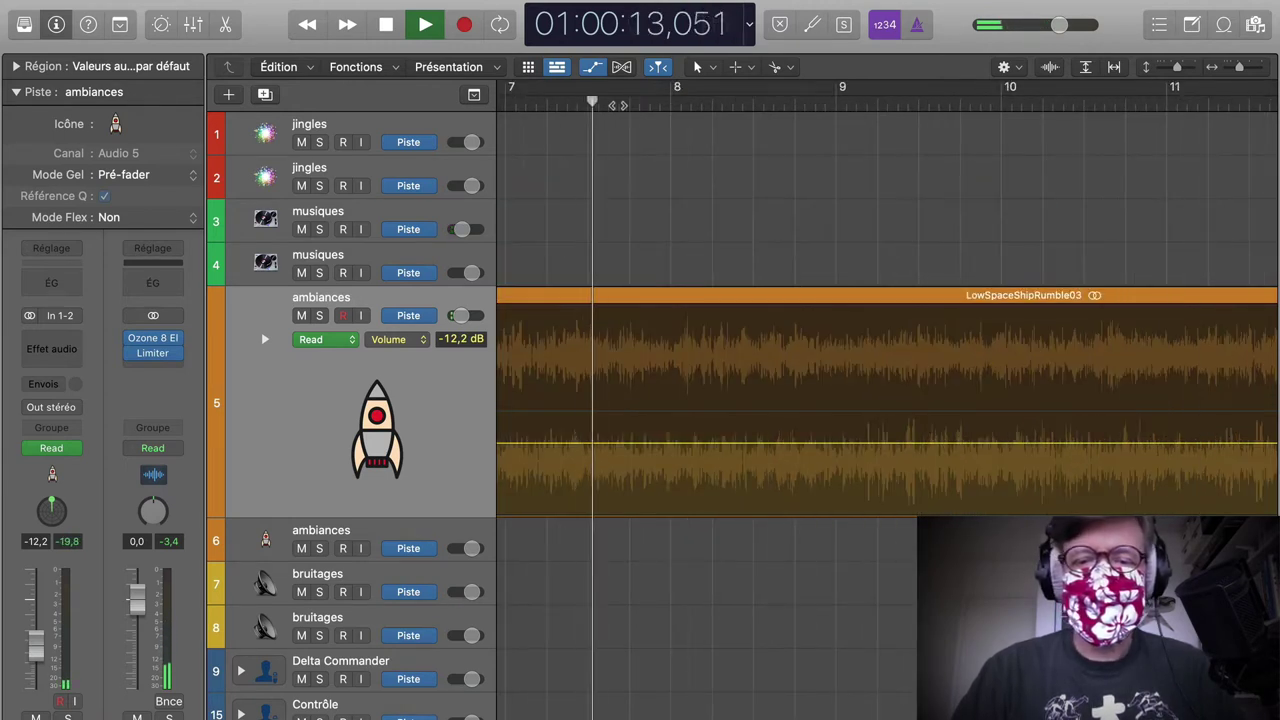
{"action": "key", "text": "space"}
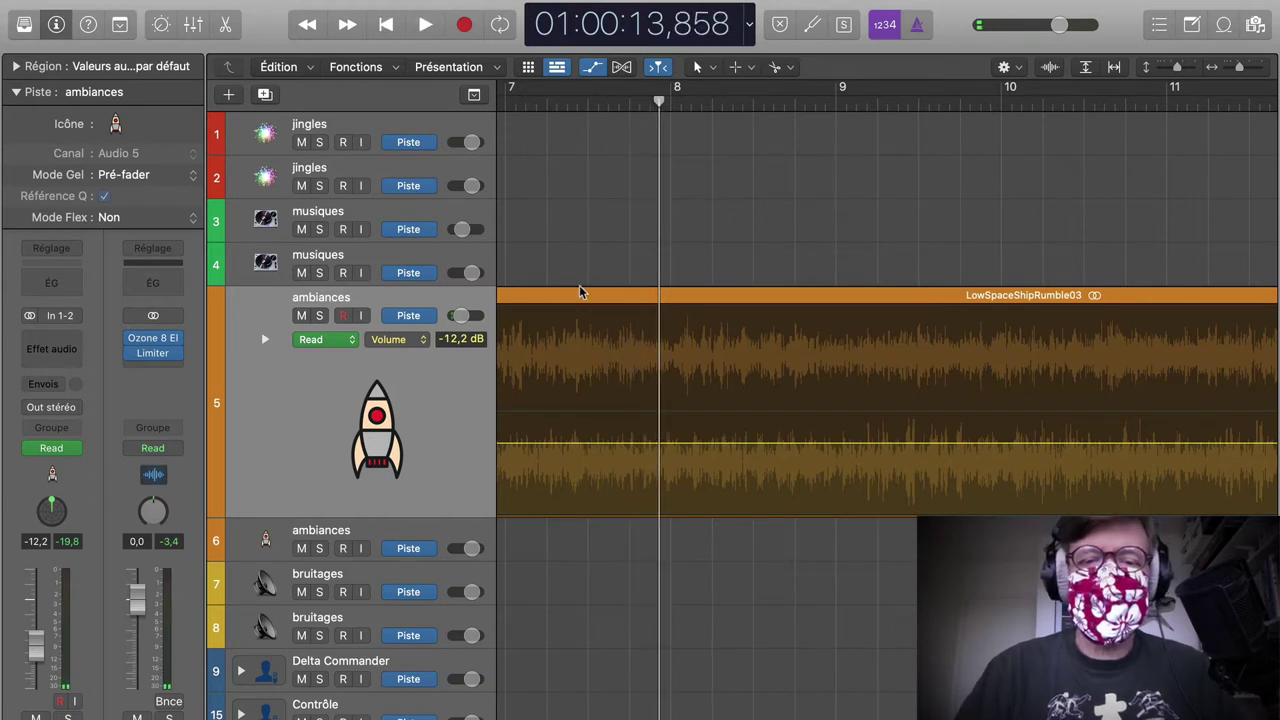
{"action": "scroll", "coordinate": [580, 291], "scroll_direction": "left", "scroll_amount": 3}
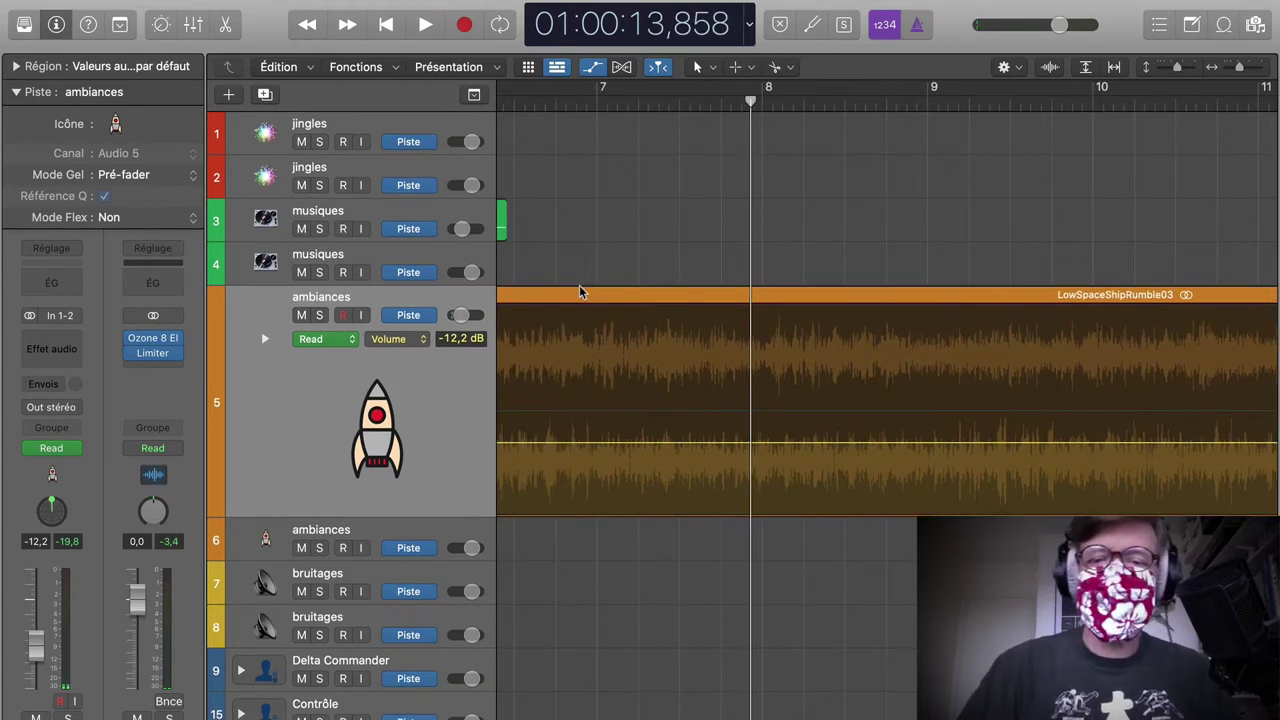
Step: Return to the Scène 8 script in Scrivener
{"action": "key", "text": "super+Tab"}
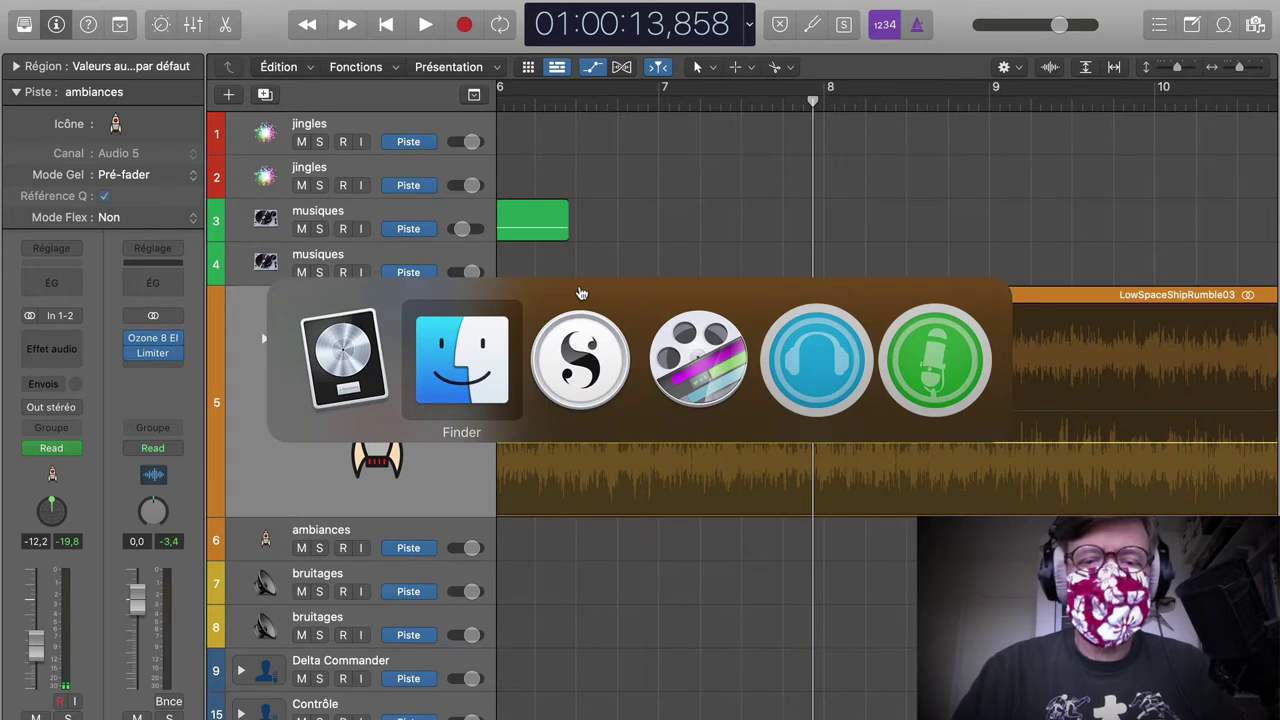
{"action": "key", "text": "super+Tab"}
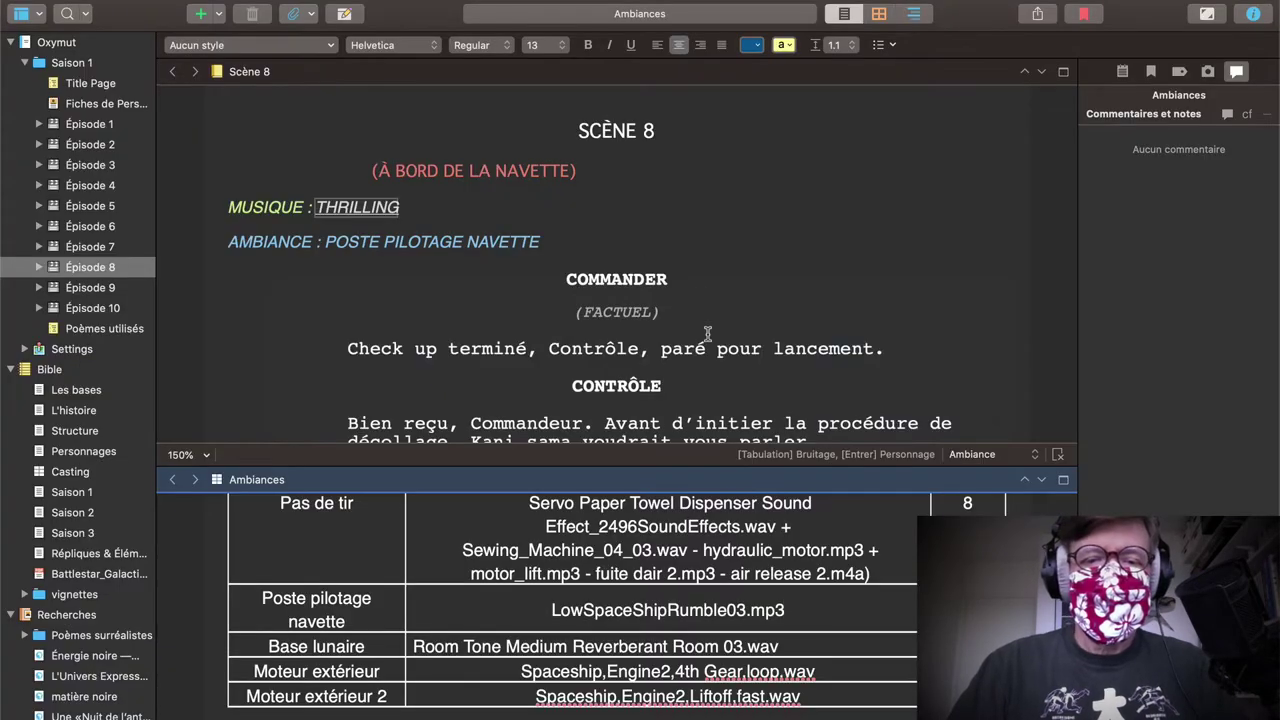
Step: Import Commander 108.m4a from the Commander folder in Finder onto the Commander voice track in Logic Pro, shortly after bar 5
{"action": "scroll", "coordinate": [707, 333], "scroll_direction": "down", "scroll_amount": 2}
{"action": "scroll", "coordinate": [707, 333], "scroll_direction": "down", "scroll_amount": 1}
{"action": "scroll", "coordinate": [707, 333], "scroll_direction": "down", "scroll_amount": 1}
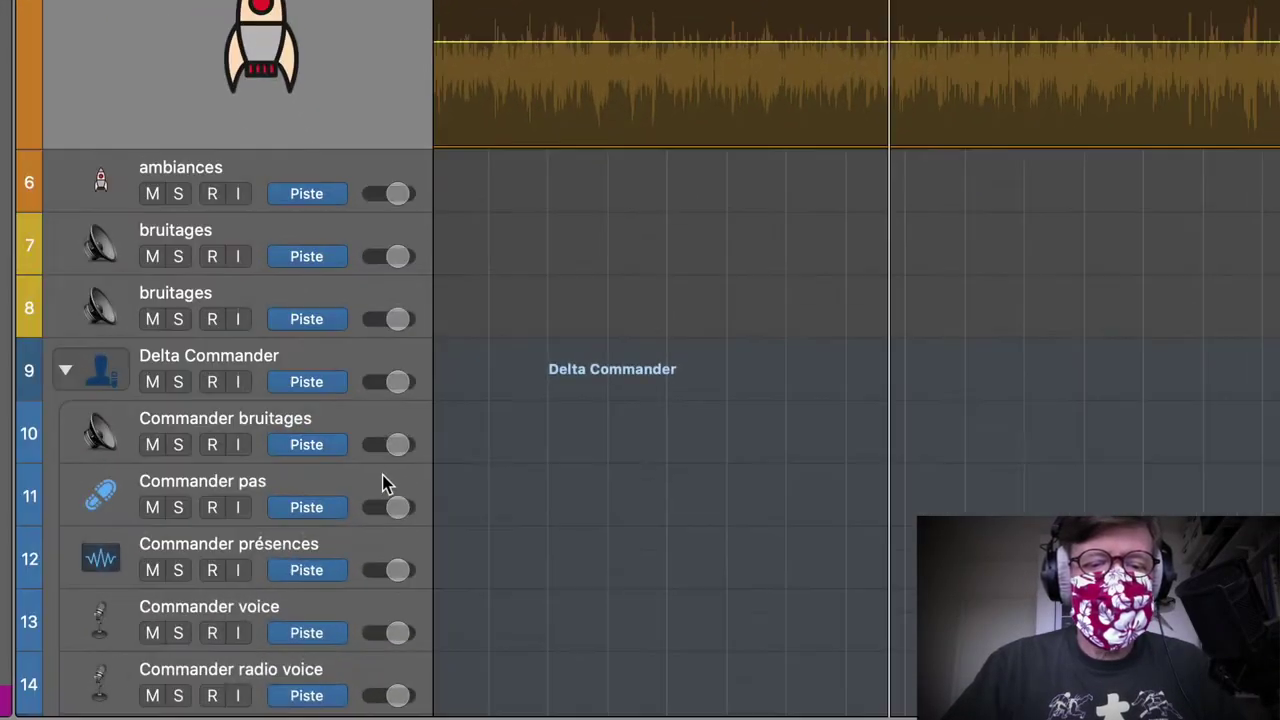
{"action": "scroll", "coordinate": [461, 500], "scroll_direction": "down", "scroll_amount": 5}
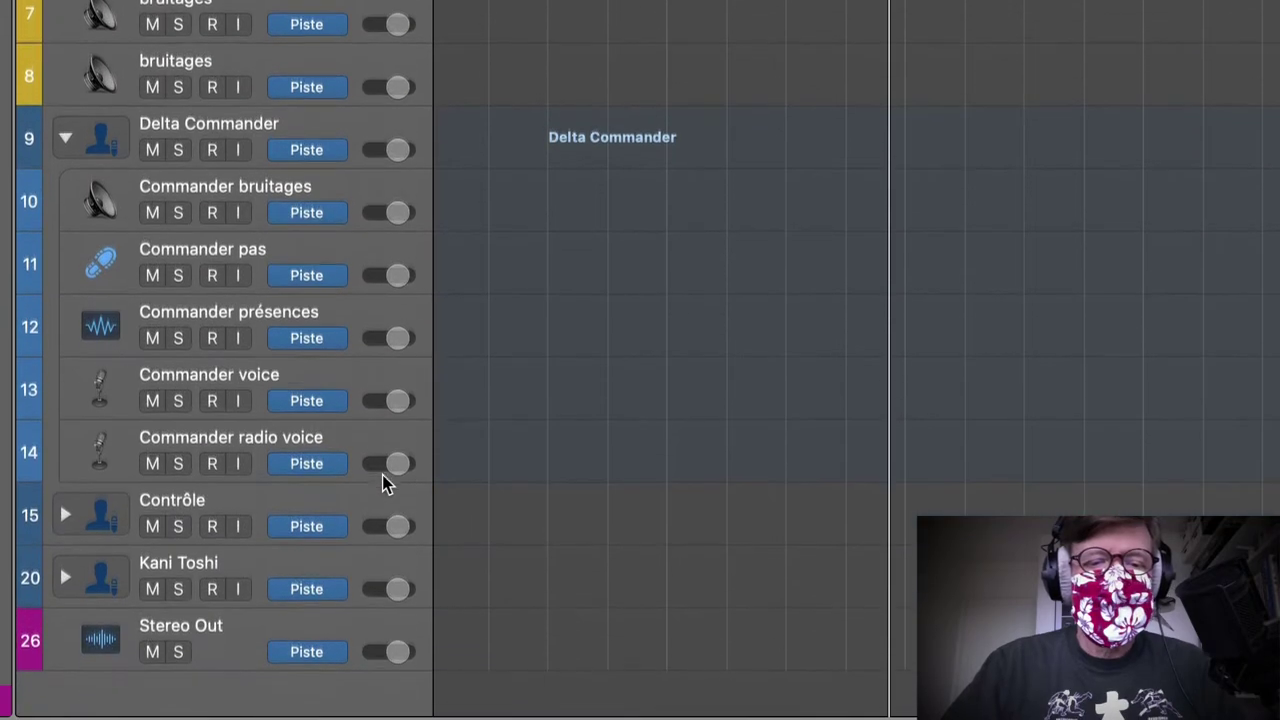
{"action": "scroll", "coordinate": [382, 475], "scroll_direction": "down", "scroll_amount": 2}
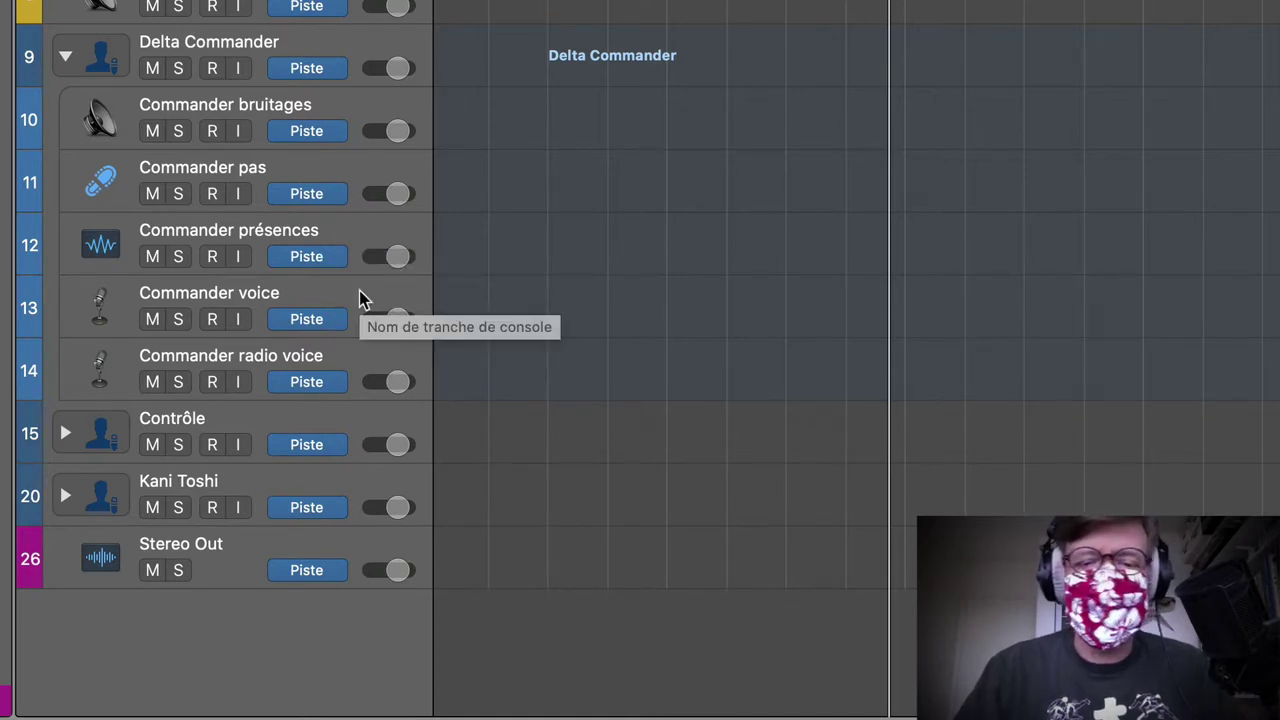
{"action": "key", "text": "super+Tab"}
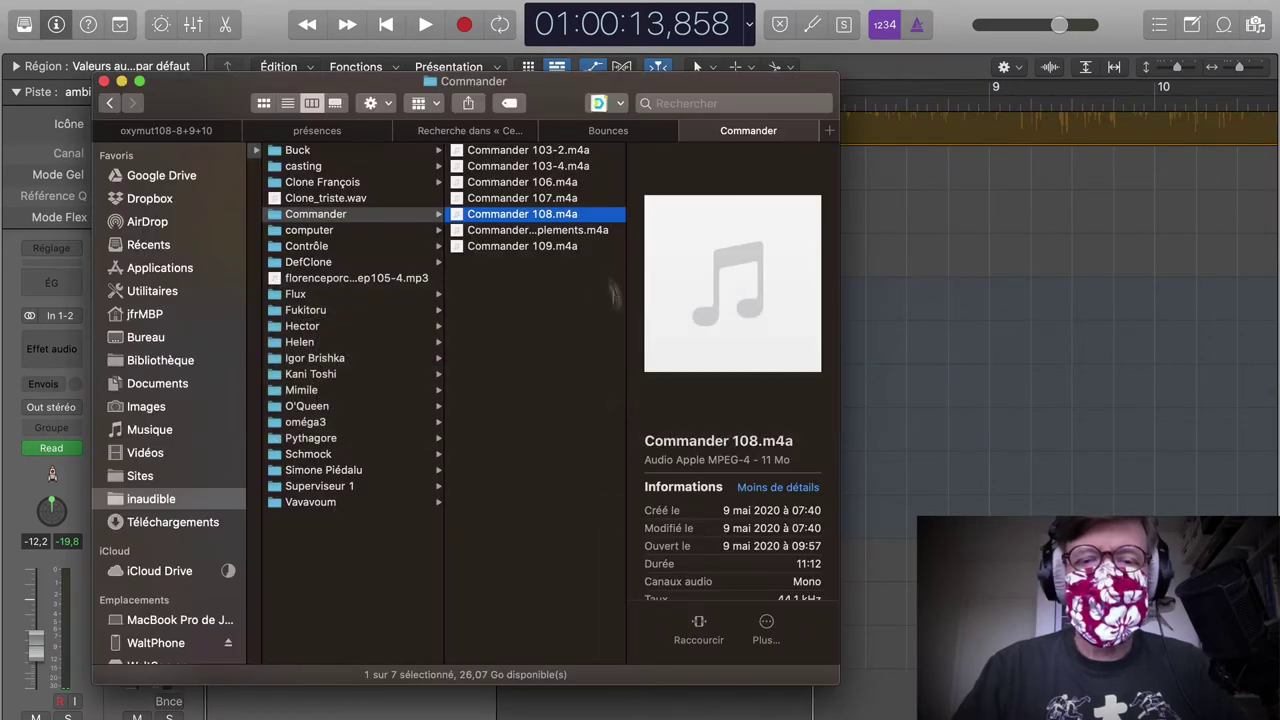
{"action": "left_click_drag", "start_coordinate": [456, 217], "coordinate": [718, 481]}
{"action": "key", "text": "super+Tab"}
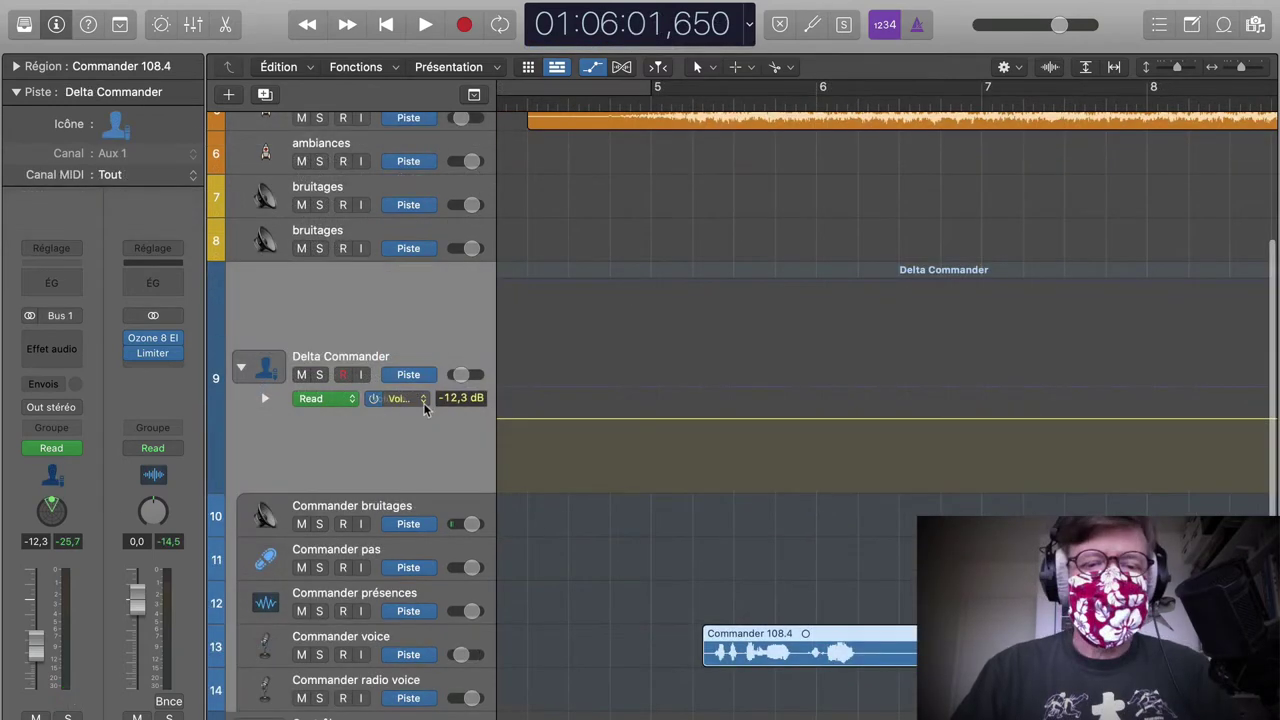
Step: Display the Bin. Radius (Distance) automation on the Delta Commander track and set it to 45 %
{"action": "left_click", "coordinate": [420, 401]}
{"action": "left_click", "coordinate": [455, 428]}
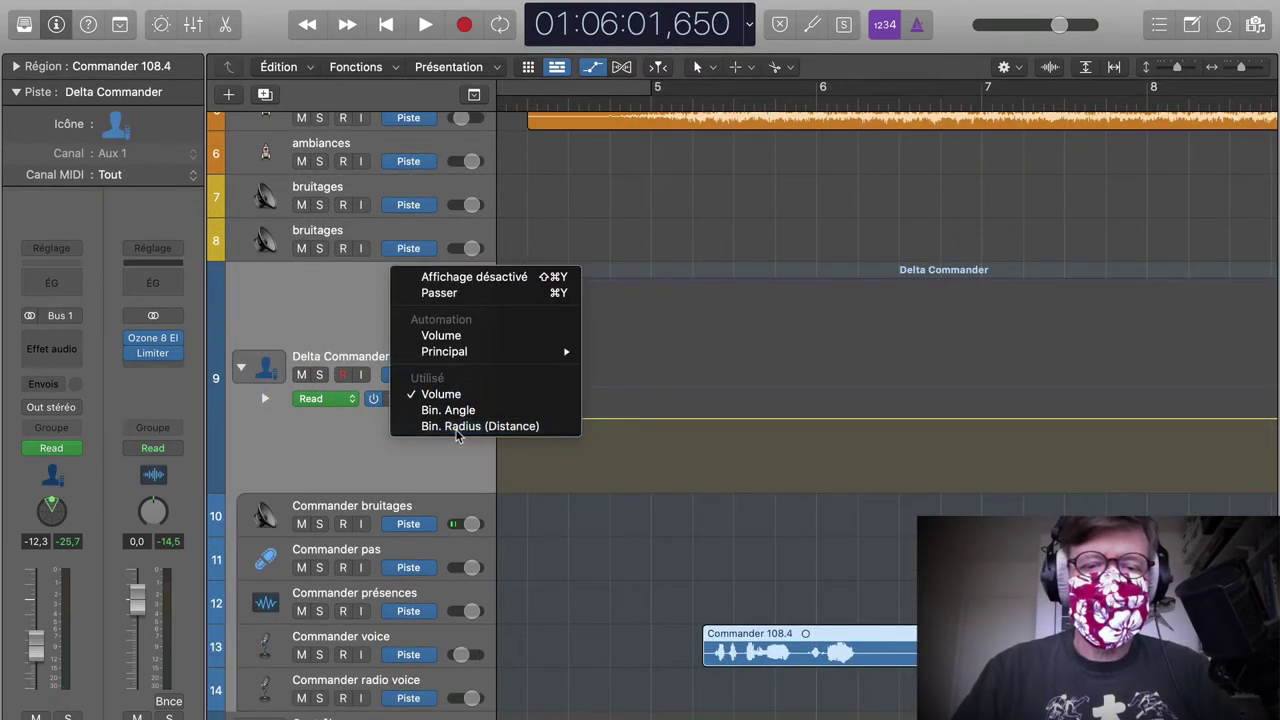
{"action": "left_click_drag", "start_coordinate": [752, 284], "coordinate": [770, 400]}
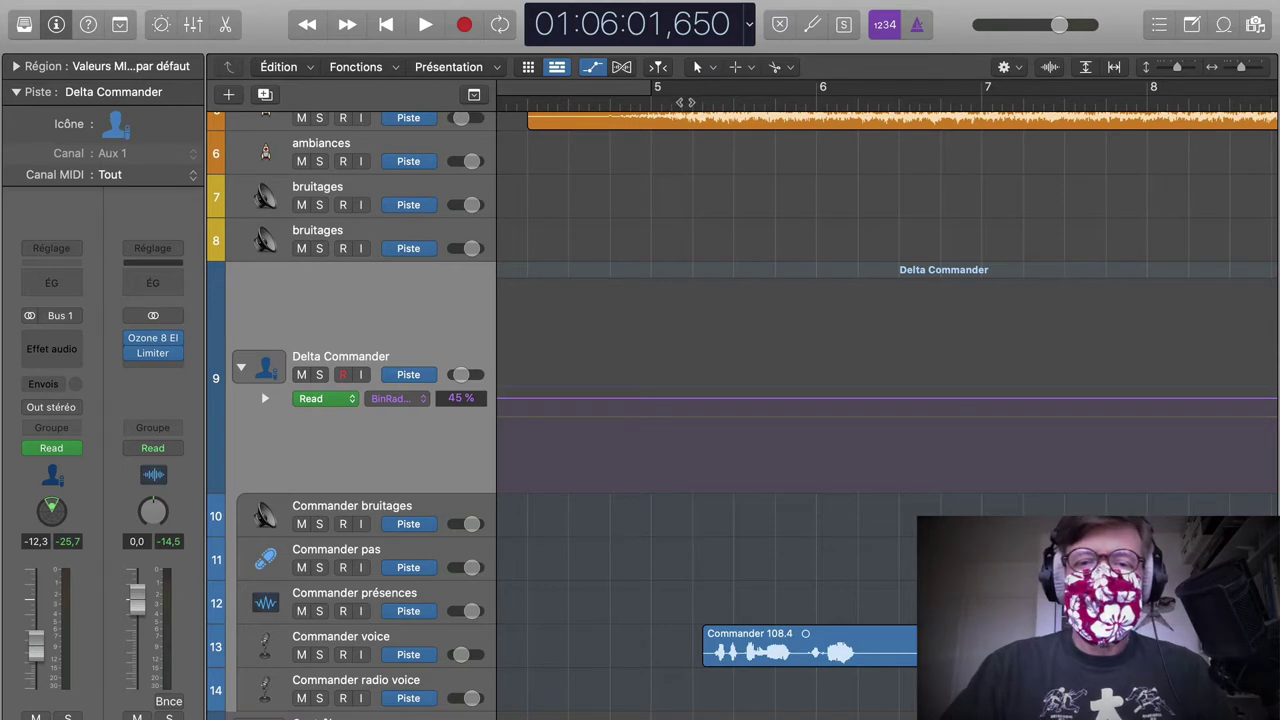
Step: Listen to the Commander voice from just after bar 5, and move its region later to start at about bar 5.7
{"action": "left_click", "coordinate": [684, 100]}
{"action": "key", "text": "space"}
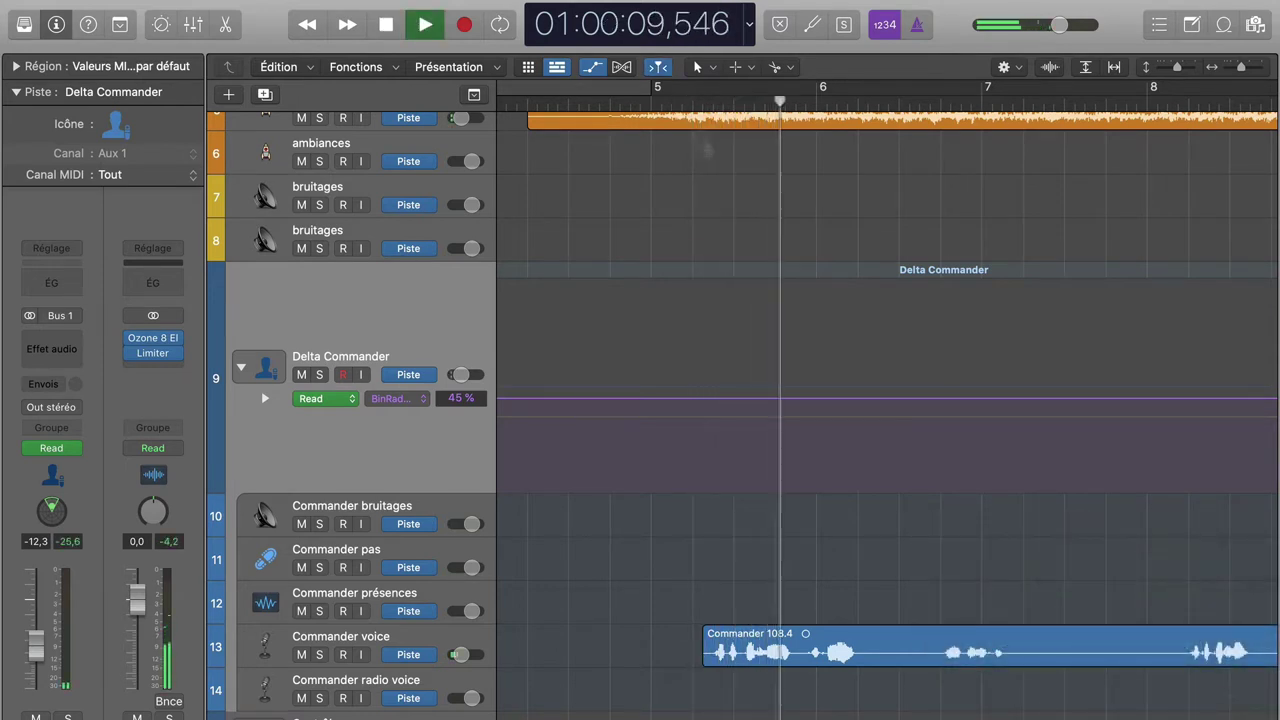
{"action": "key", "text": "space"}
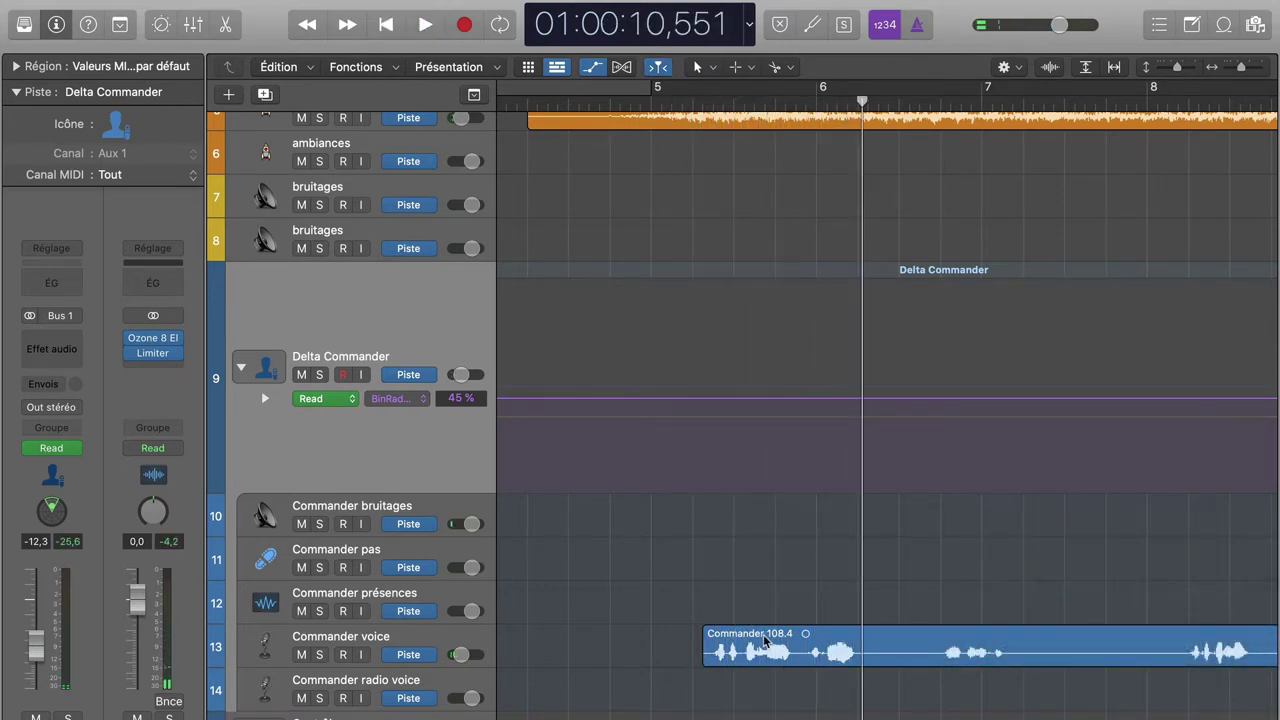
{"action": "left_click_drag", "start_coordinate": [765, 641], "coordinate": [827, 644]}
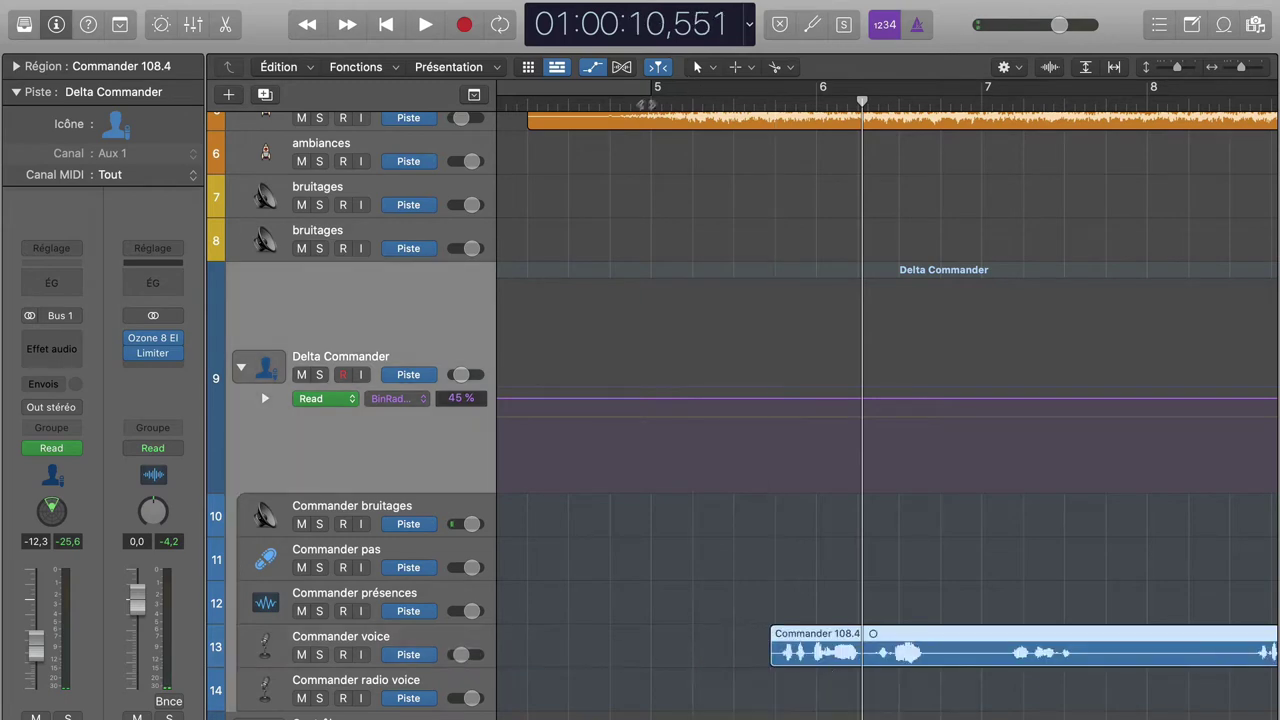
Step: Play the repositioned Commander voice from about bar 5 and split its region at position 8 1 2 1
{"action": "key", "text": "space"}
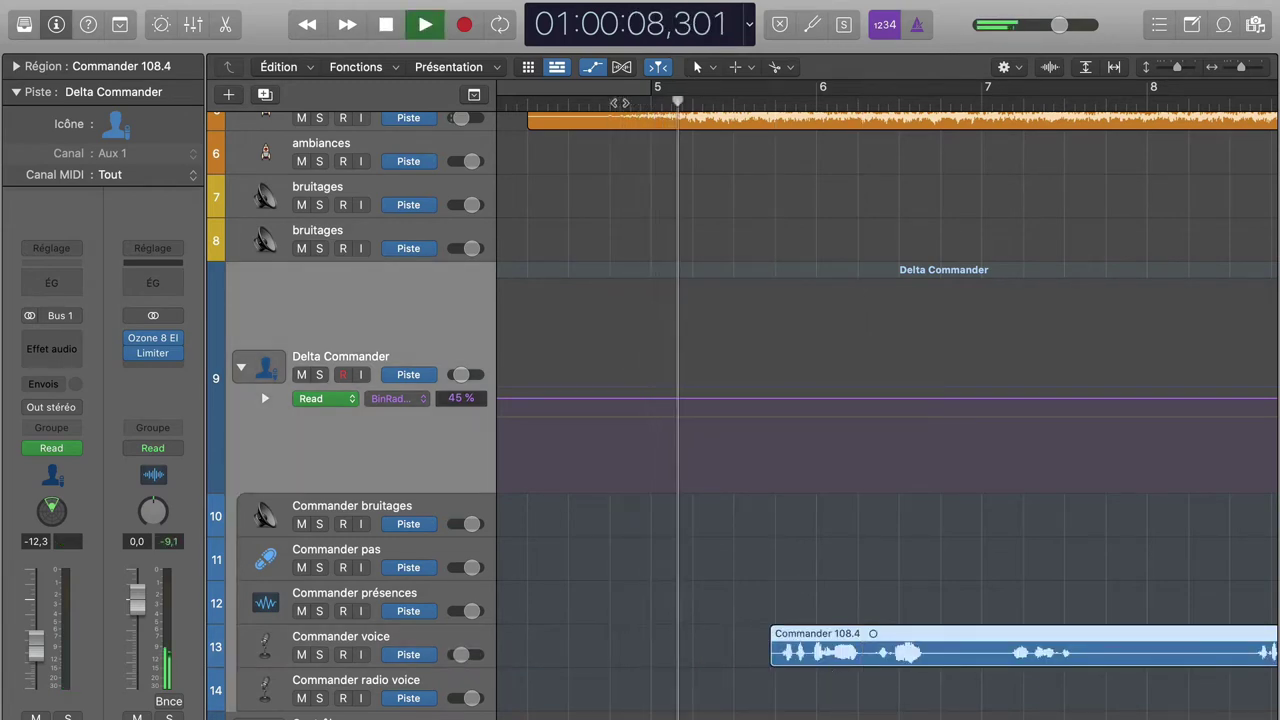
{"action": "scroll", "coordinate": [566, 394], "scroll_direction": "down", "scroll_amount": 4}
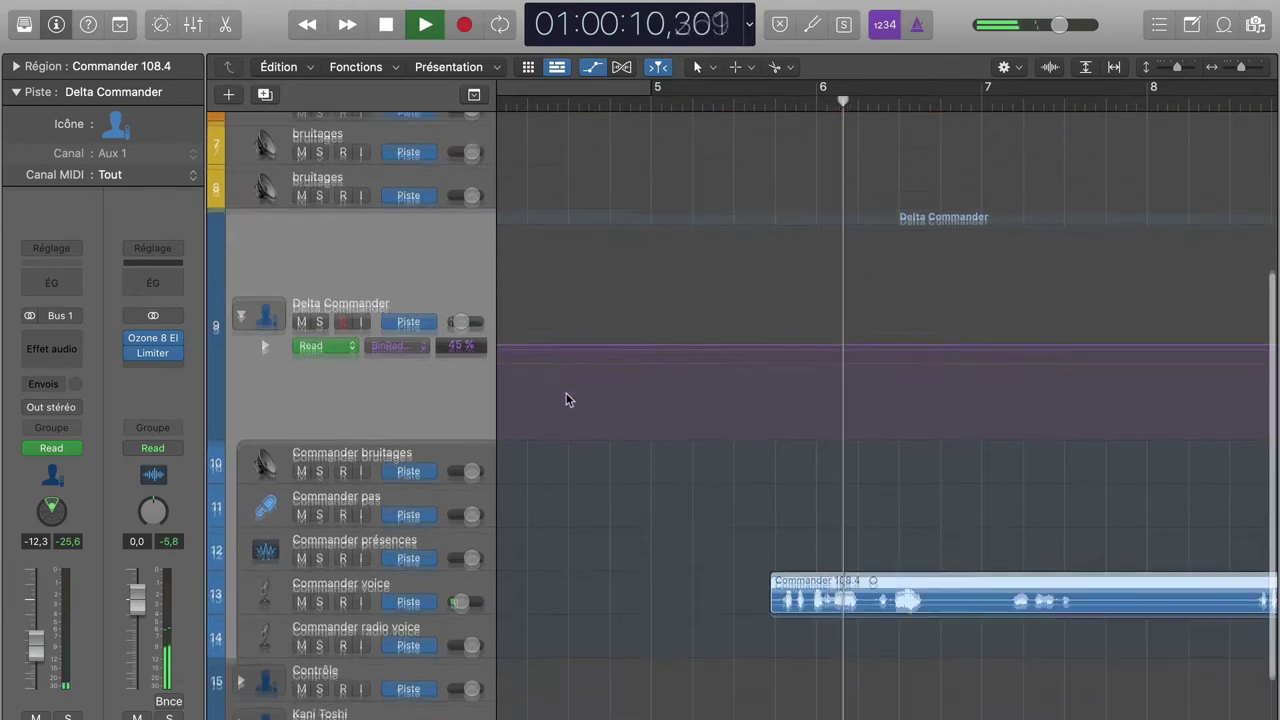
{"action": "key", "text": "XF86AudioRaiseVolume"}
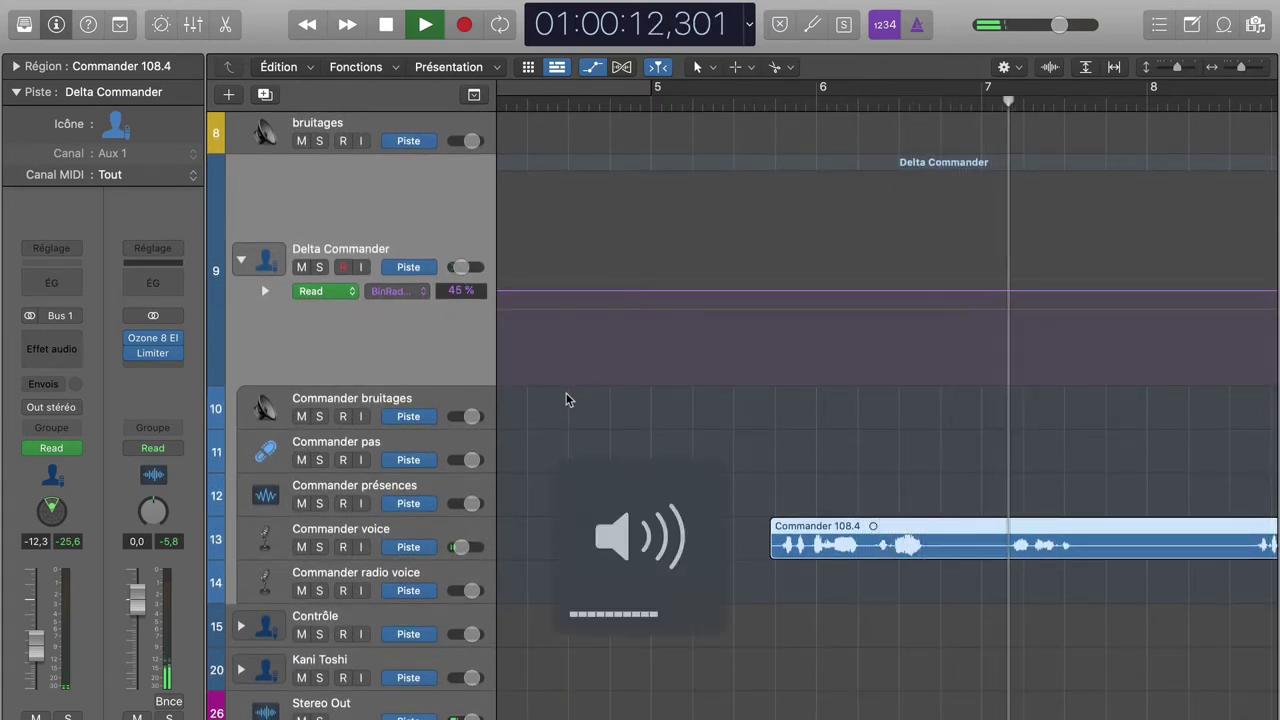
{"action": "key", "text": "space"}
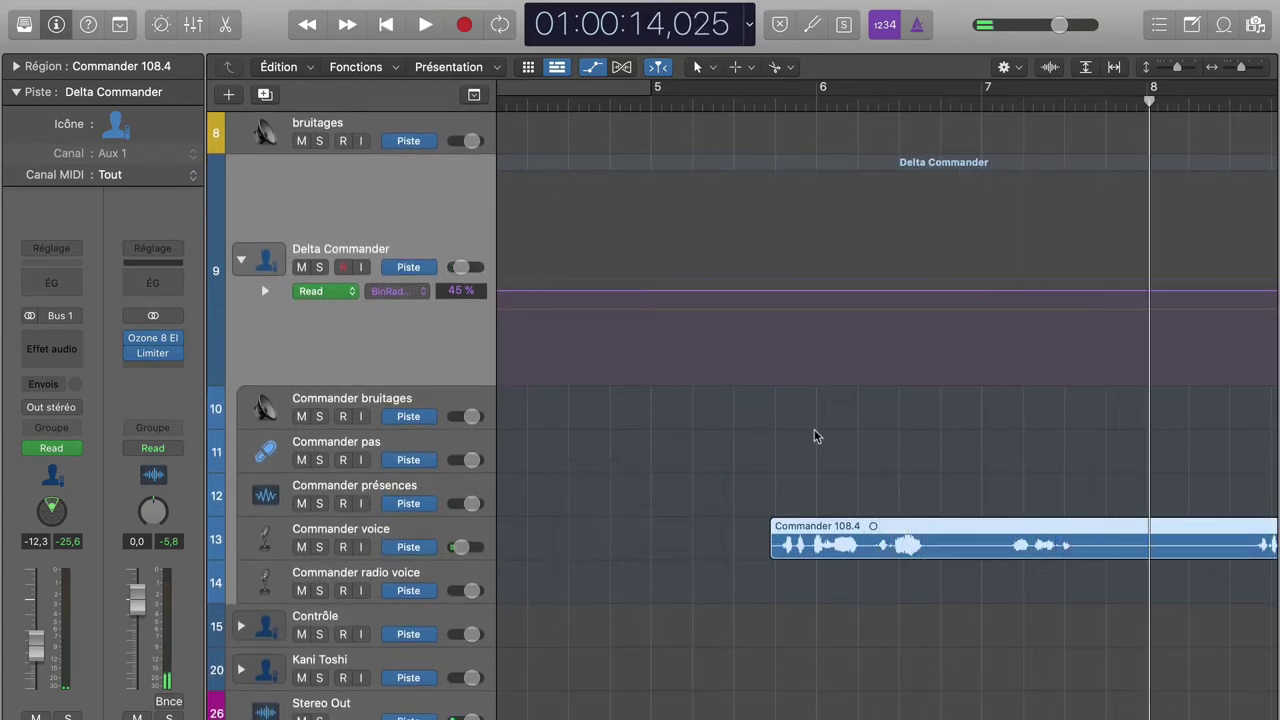
{"action": "scroll", "coordinate": [814, 436], "scroll_direction": "right", "scroll_amount": 3}
{"action": "left_click", "coordinate": [898, 537]}
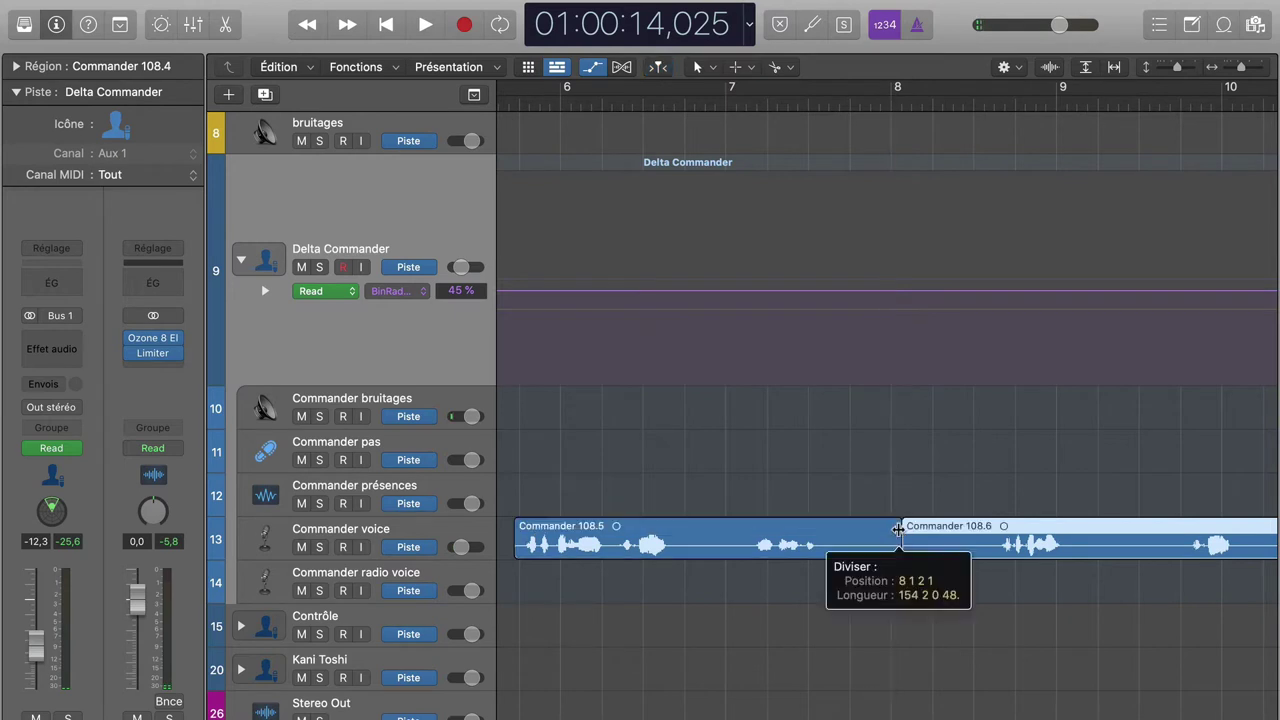
Step: Listen to the Commander voice recording after bar 8 and compare it with the Commander's opening lines in the Scrivener script
{"action": "key", "text": "space"}
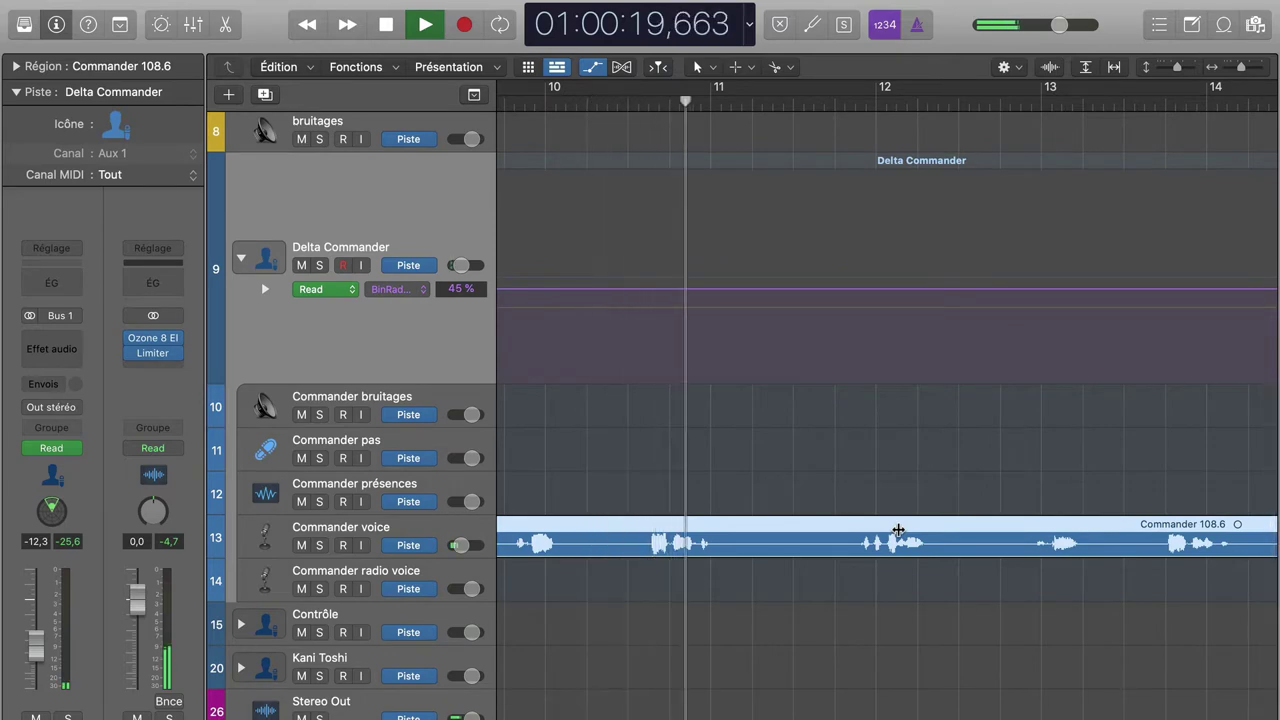
{"action": "key", "text": "space"}
{"action": "key", "text": "super+Tab"}
{"action": "key", "text": "super+Tab"}
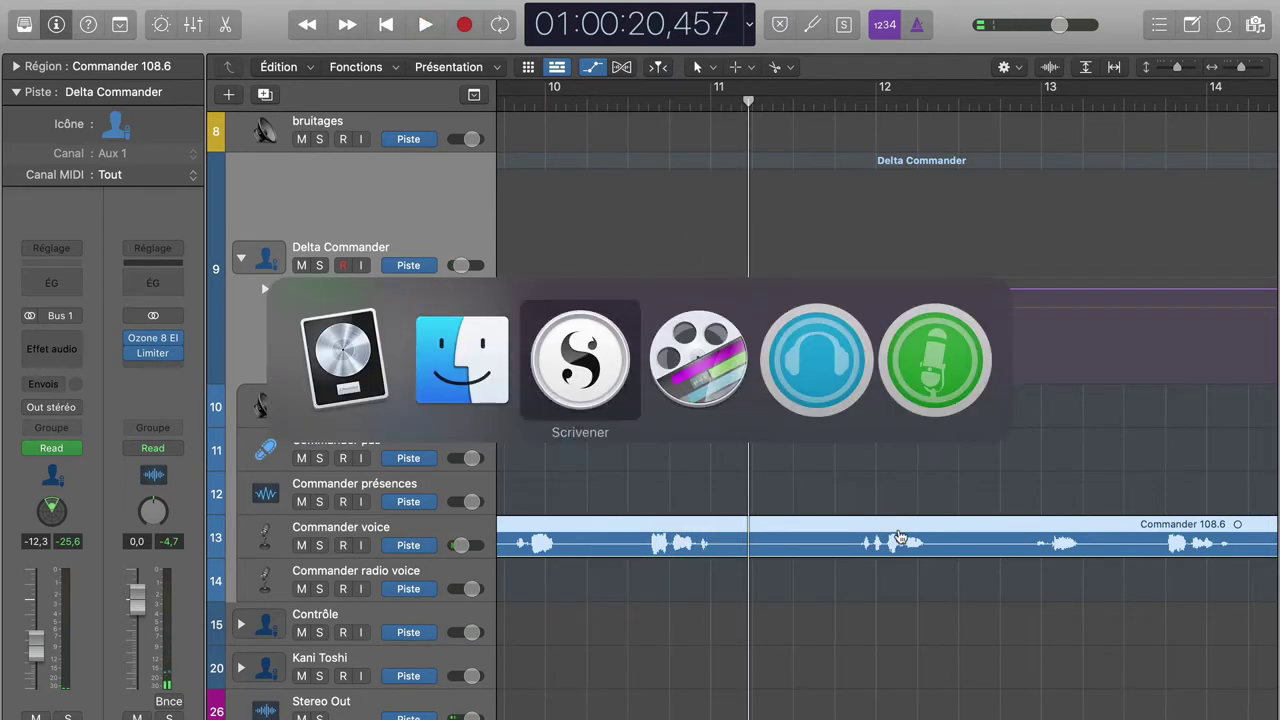
{"action": "scroll", "coordinate": [833, 299], "scroll_direction": "down", "scroll_amount": 2}
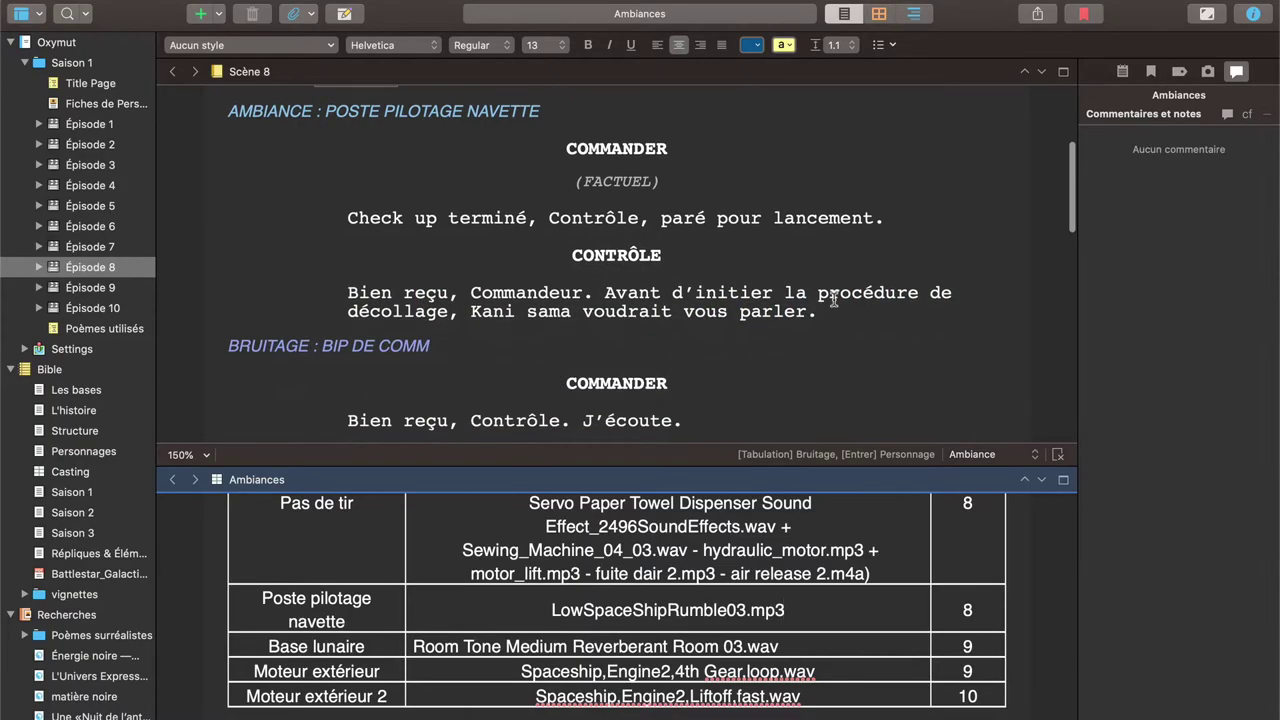
Step: Return to Logic Pro, continue playback past bar 11, and split the Commander voice region at about bar 11.5
{"action": "key", "text": "super+Tab"}
{"action": "key", "text": "space"}
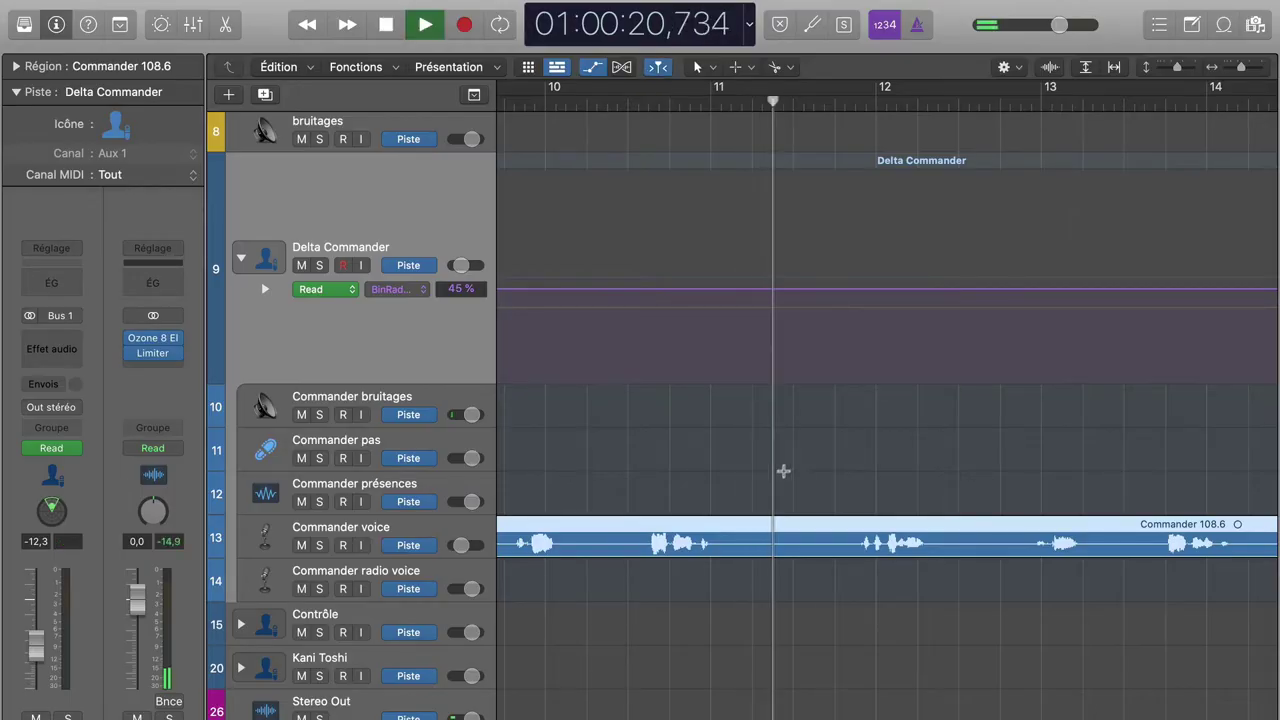
{"action": "left_click", "coordinate": [790, 519]}
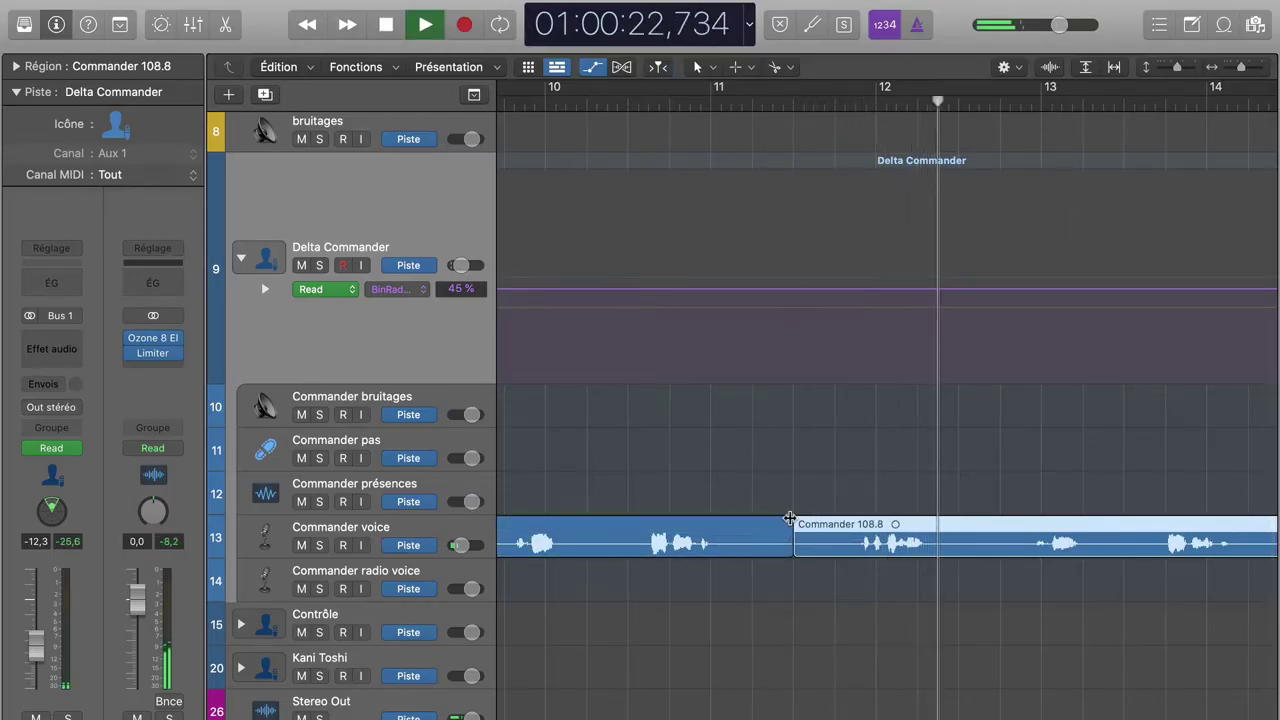
{"action": "key", "text": "space"}
Step: Listen to the Commander voice passage starting at about bar 15.3
{"action": "scroll", "coordinate": [1088, 167], "scroll_direction": "right", "scroll_amount": 5}
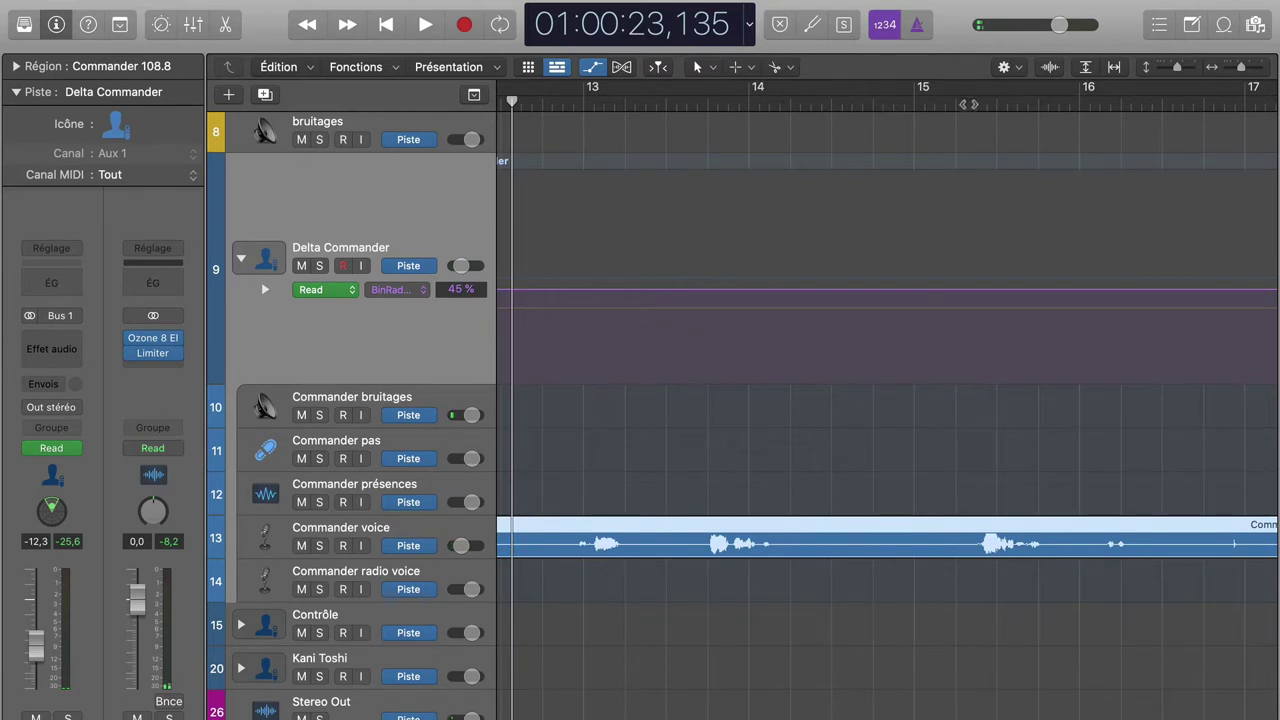
{"action": "left_click", "coordinate": [967, 104]}
{"action": "key", "text": "space"}
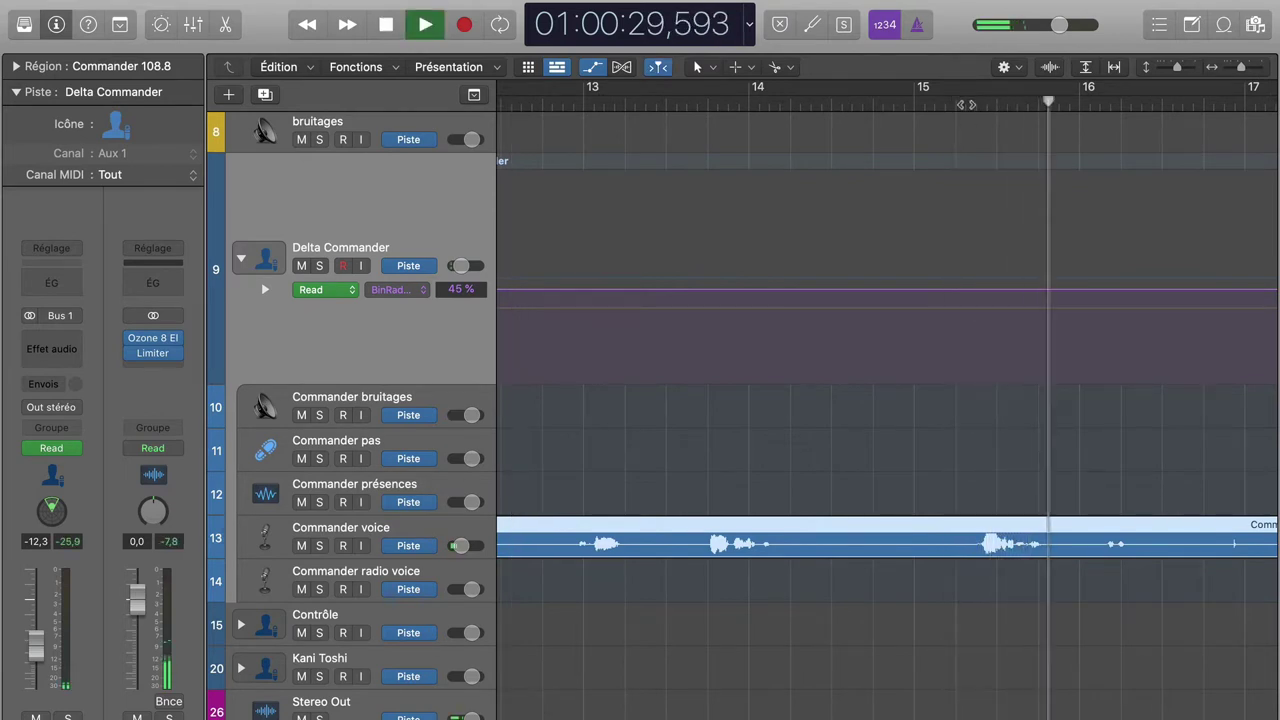
{"action": "key", "text": "space"}
Step: Replay the Commander voice from about bar 11.7 and split its region at about bar 14.35
{"action": "scroll", "coordinate": [894, 279], "scroll_direction": "left", "scroll_amount": 5}
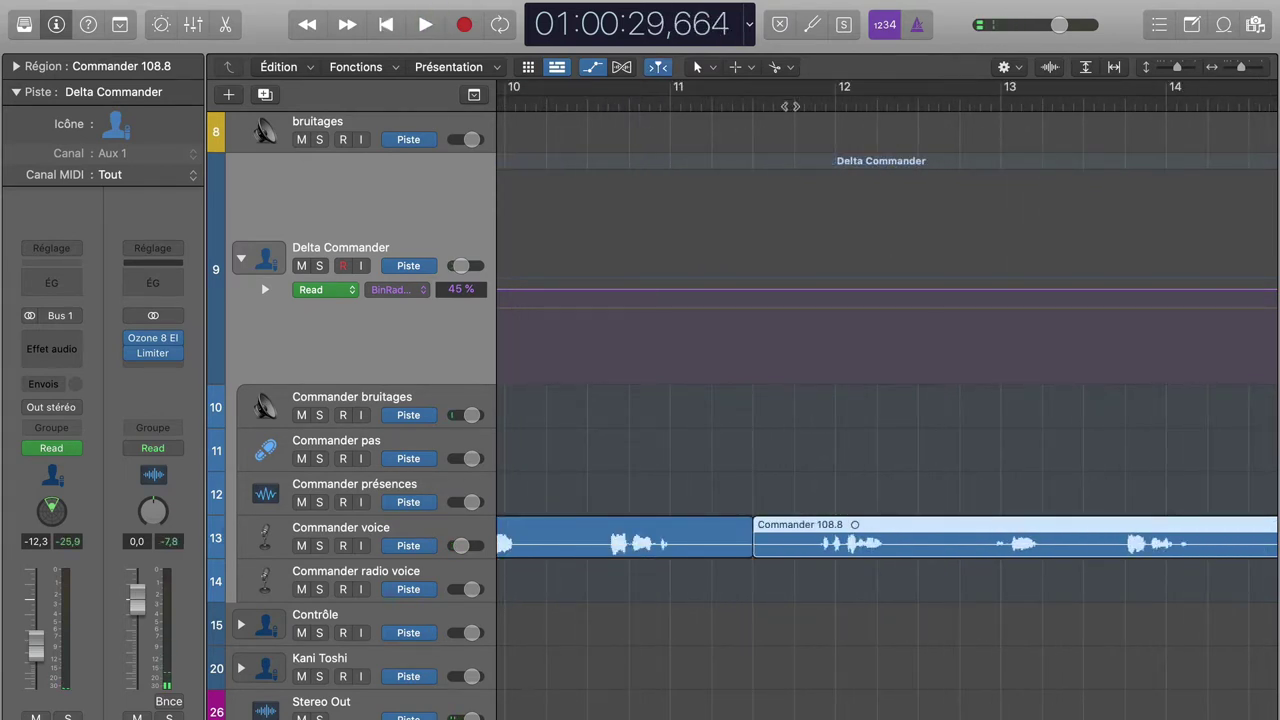
{"action": "double_click", "coordinate": [792, 105]}
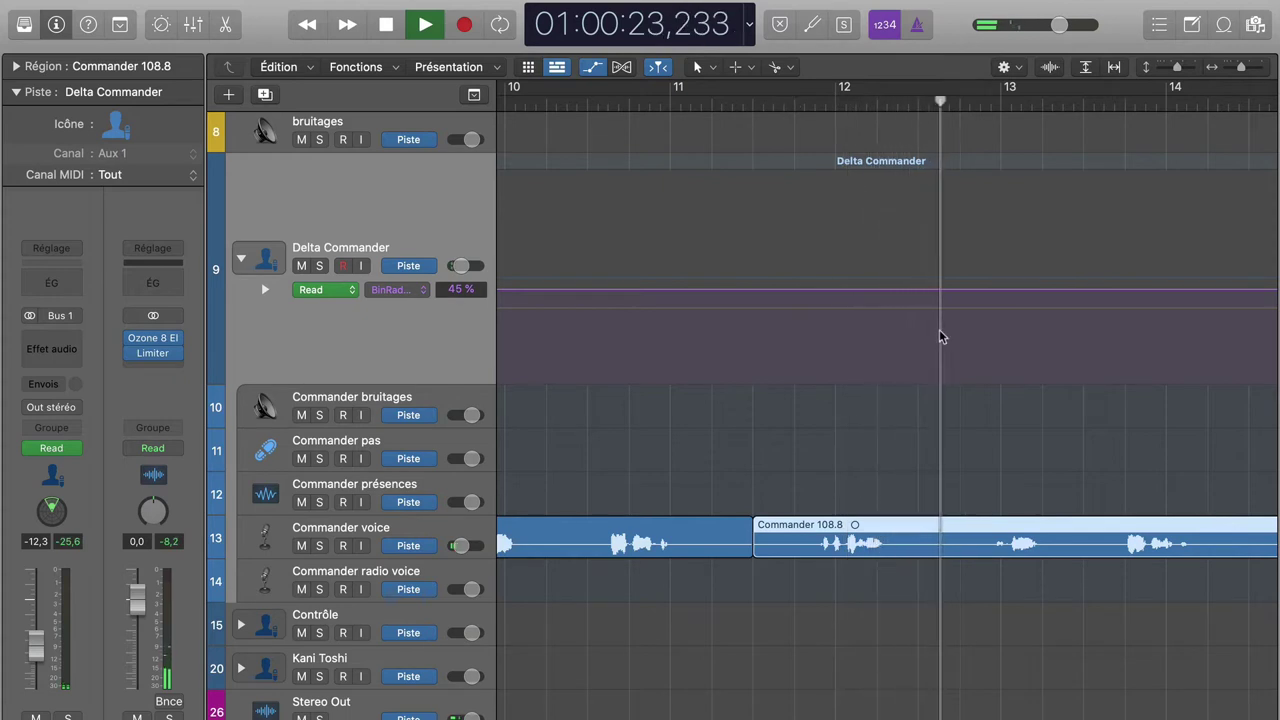
{"action": "scroll", "coordinate": [940, 337], "scroll_direction": "right", "scroll_amount": 4}
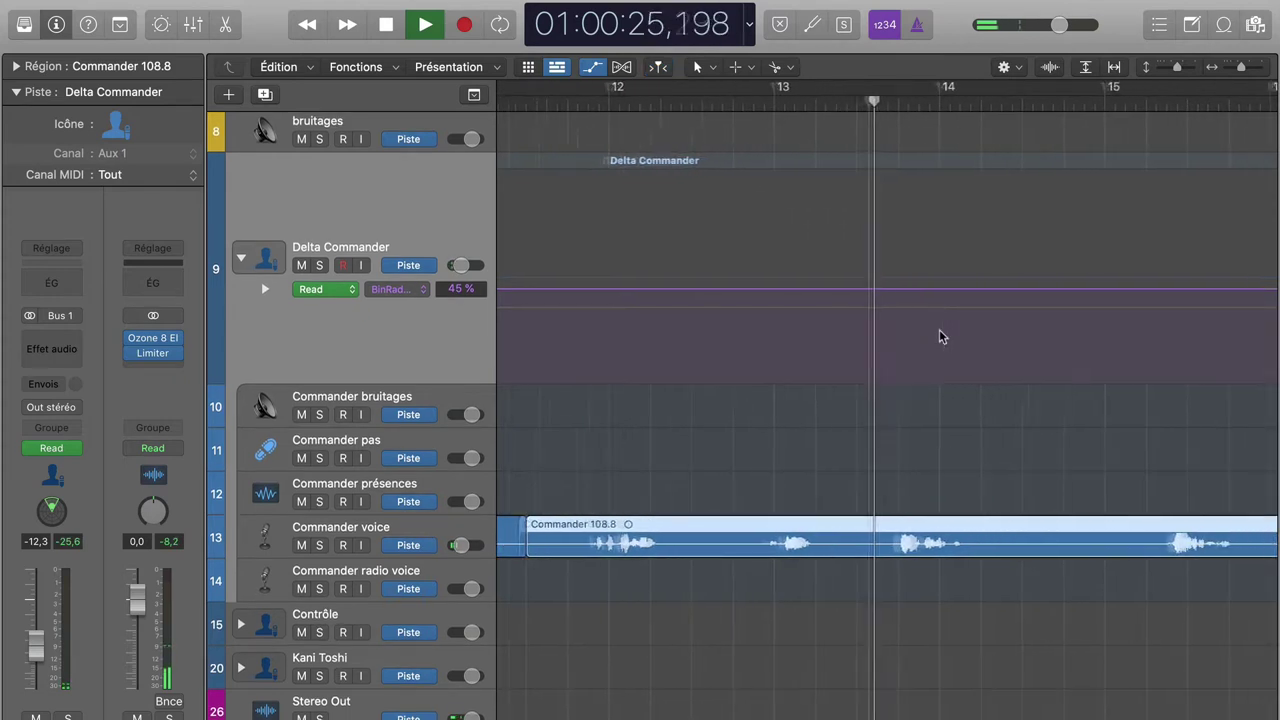
{"action": "scroll", "coordinate": [940, 337], "scroll_direction": "right", "scroll_amount": 2}
{"action": "key", "text": "space"}
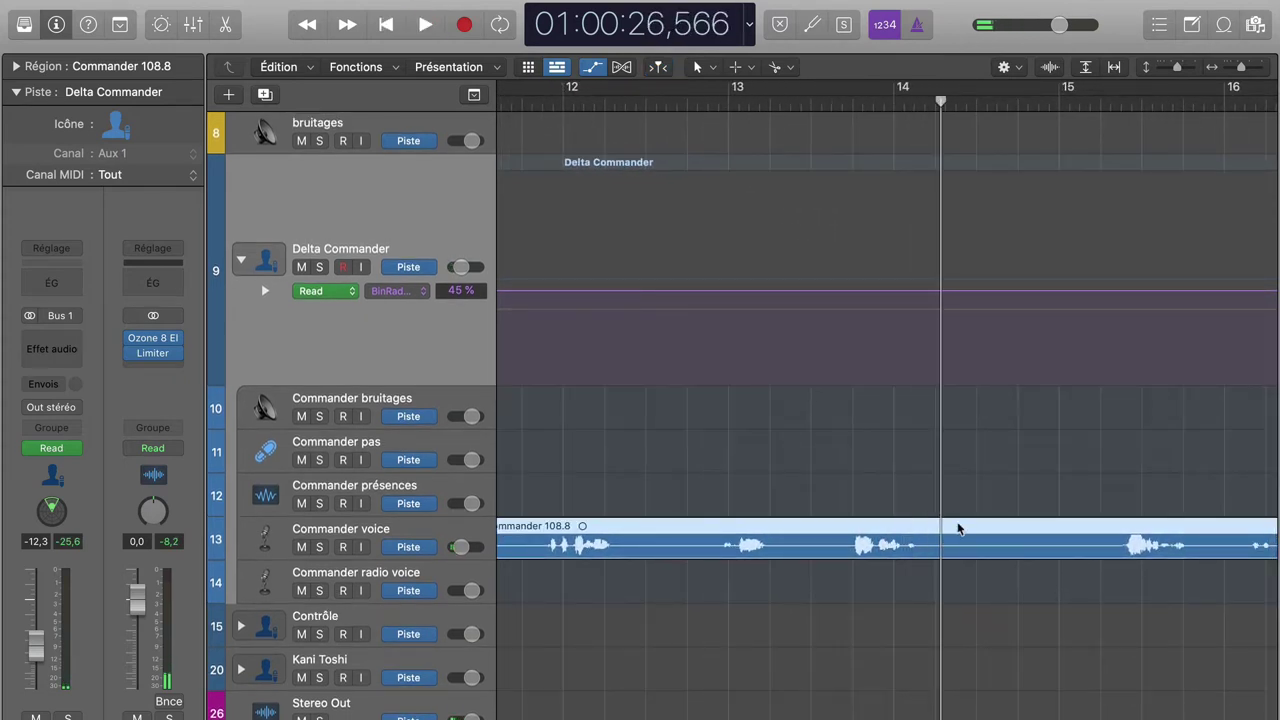
{"action": "left_click", "coordinate": [957, 528]}
Step: Delete the two Commander voice regions that precede the split at bar 11.5
{"action": "scroll", "coordinate": [957, 528], "scroll_direction": "left", "scroll_amount": 7}
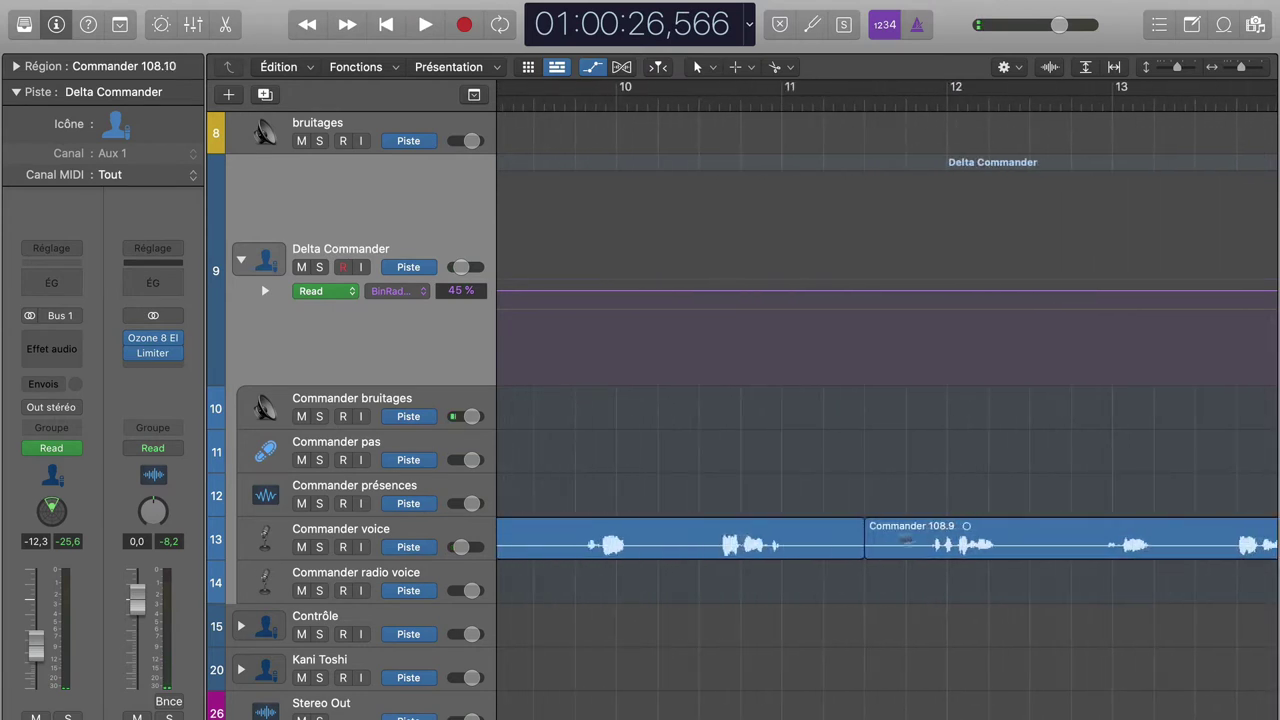
{"action": "left_click", "coordinate": [824, 535]}
{"action": "key", "text": "Delete"}
{"action": "scroll", "coordinate": [824, 535], "scroll_direction": "left", "scroll_amount": 13}
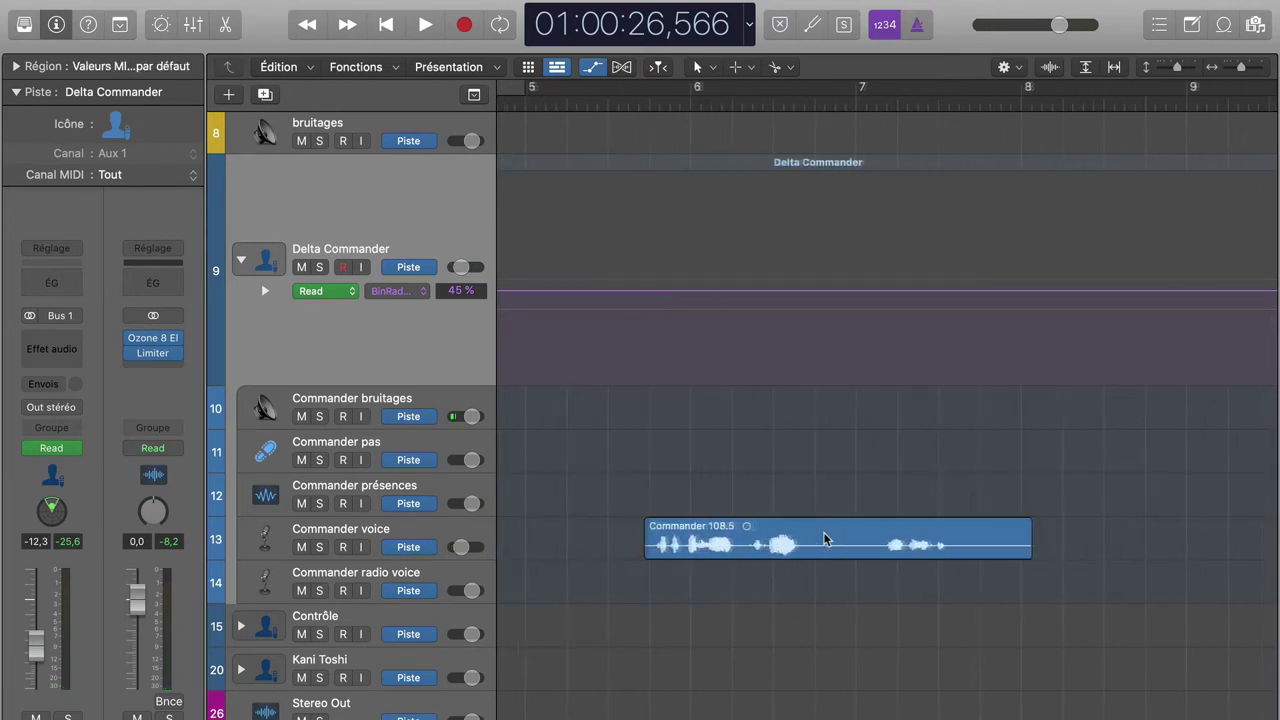
{"action": "scroll", "coordinate": [824, 540], "scroll_direction": "left", "scroll_amount": 1}
{"action": "left_click", "coordinate": [825, 536]}
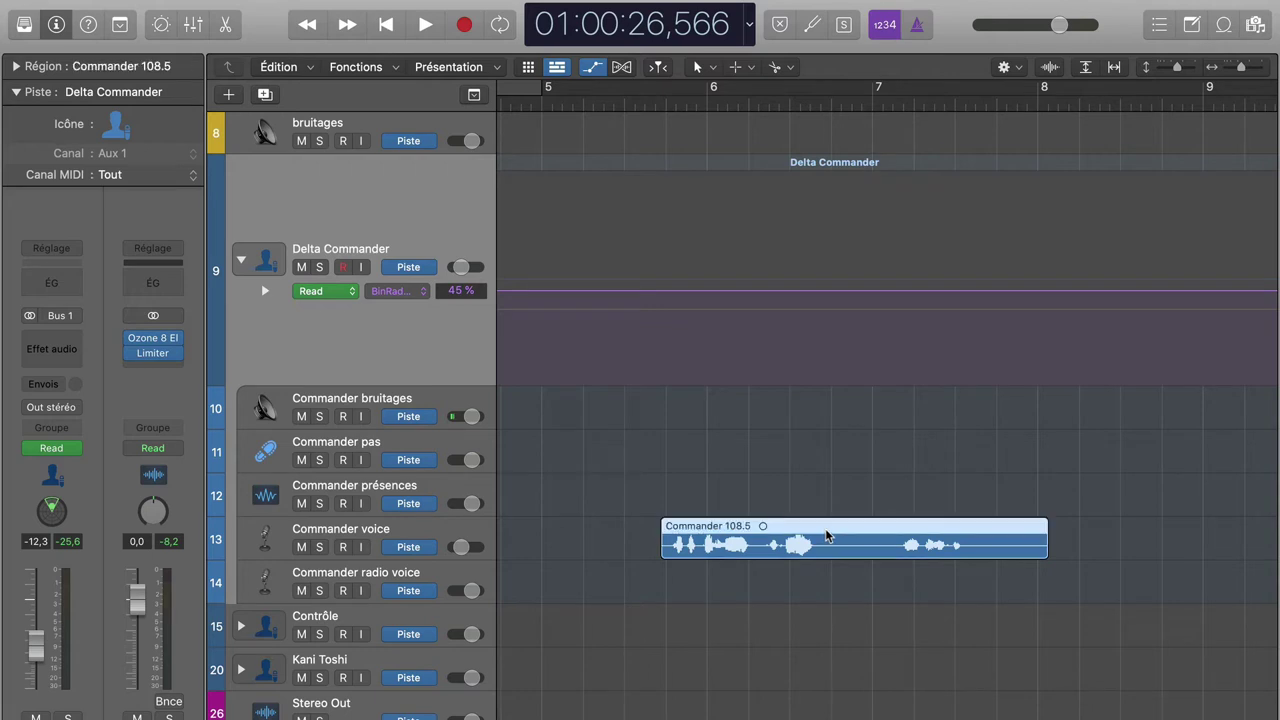
{"action": "key", "text": "Delete"}
{"action": "scroll", "coordinate": [826, 536], "scroll_direction": "left", "scroll_amount": 10}
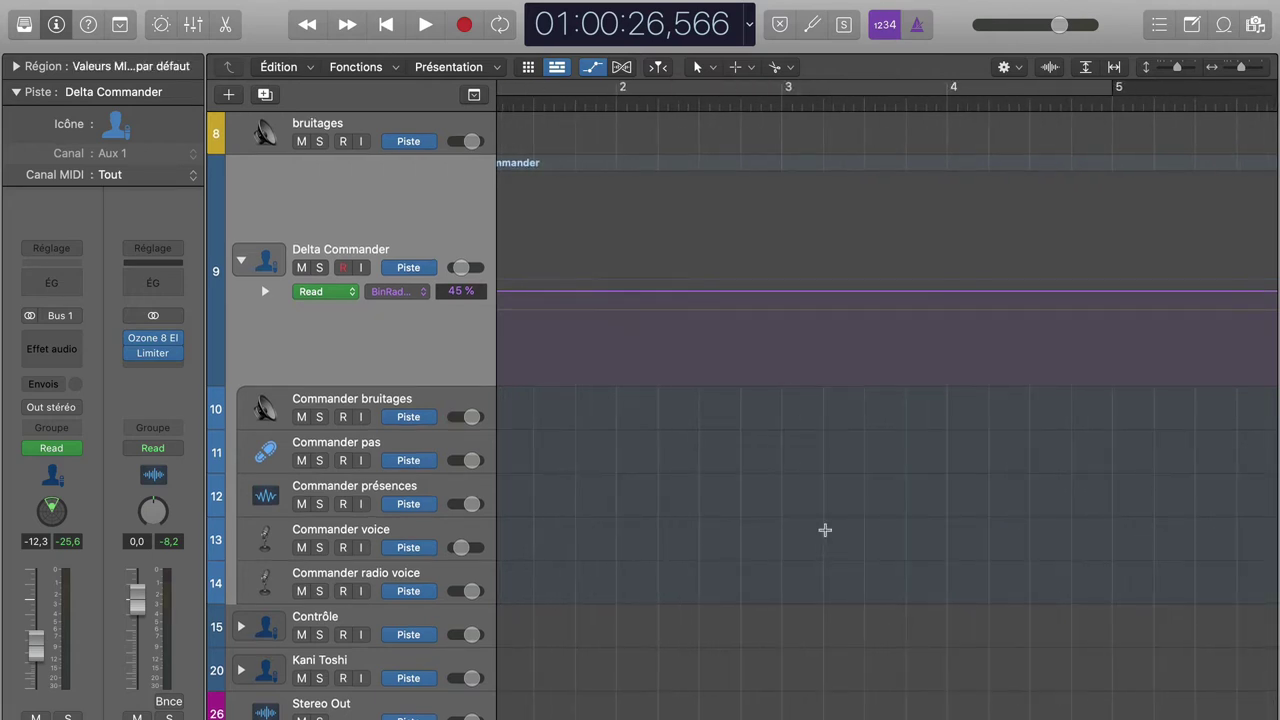
Step: Recheck the Commander's first line in the Scrivener script, and move the Commander 108.9 region earlier on the Commander voice track in Logic Pro
{"action": "key", "text": "super+Tab"}
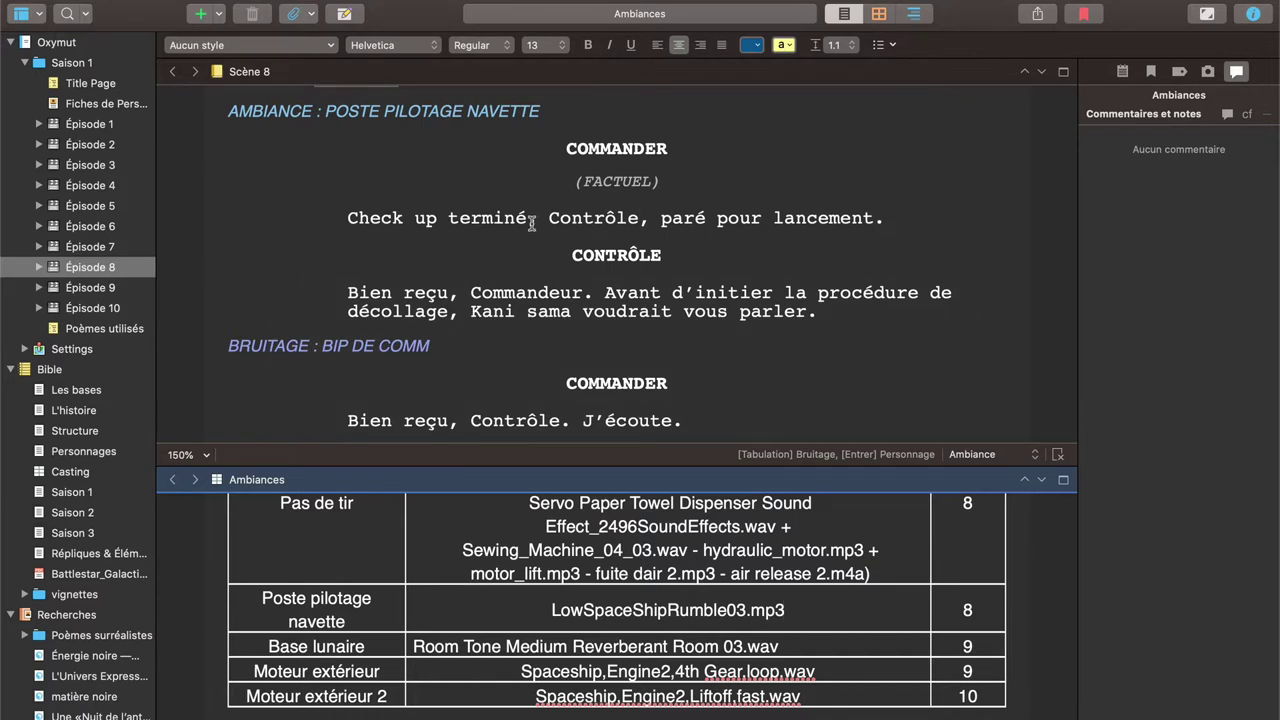
{"action": "key", "text": "super+Tab"}
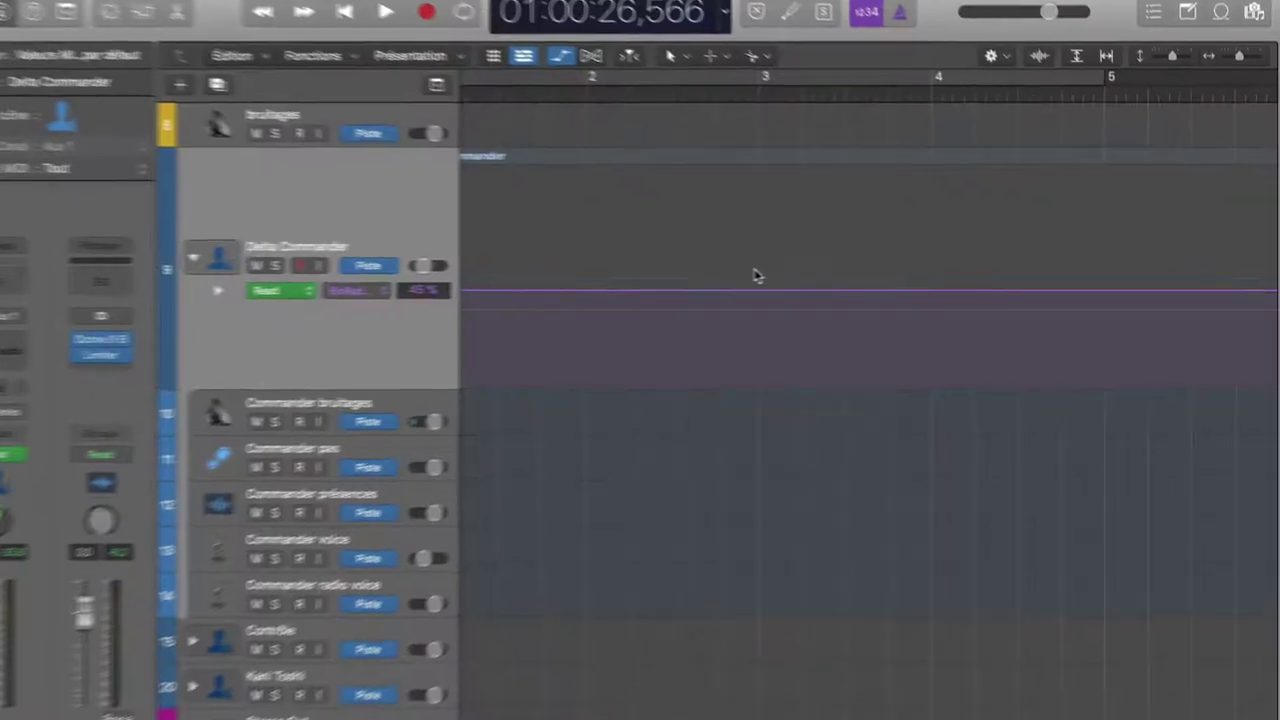
{"action": "scroll", "coordinate": [769, 602], "scroll_direction": "right", "scroll_amount": 15}
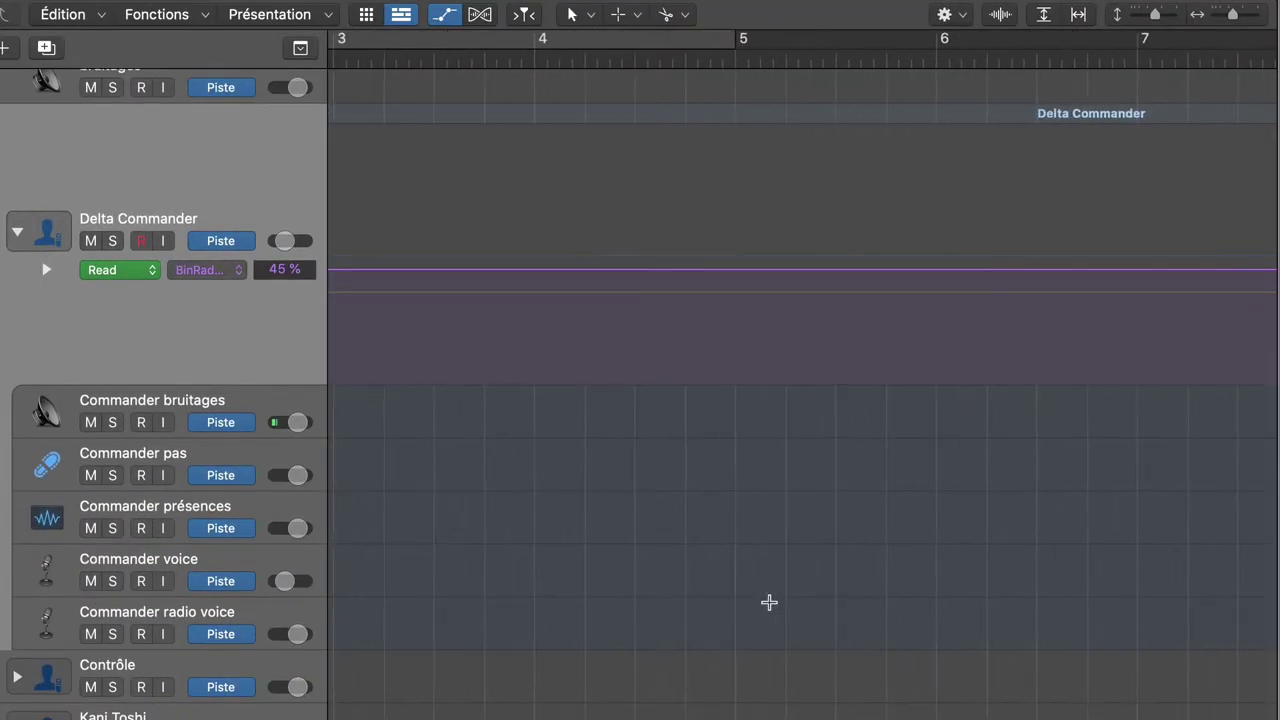
{"action": "scroll", "coordinate": [769, 602], "scroll_direction": "right", "scroll_amount": 5}
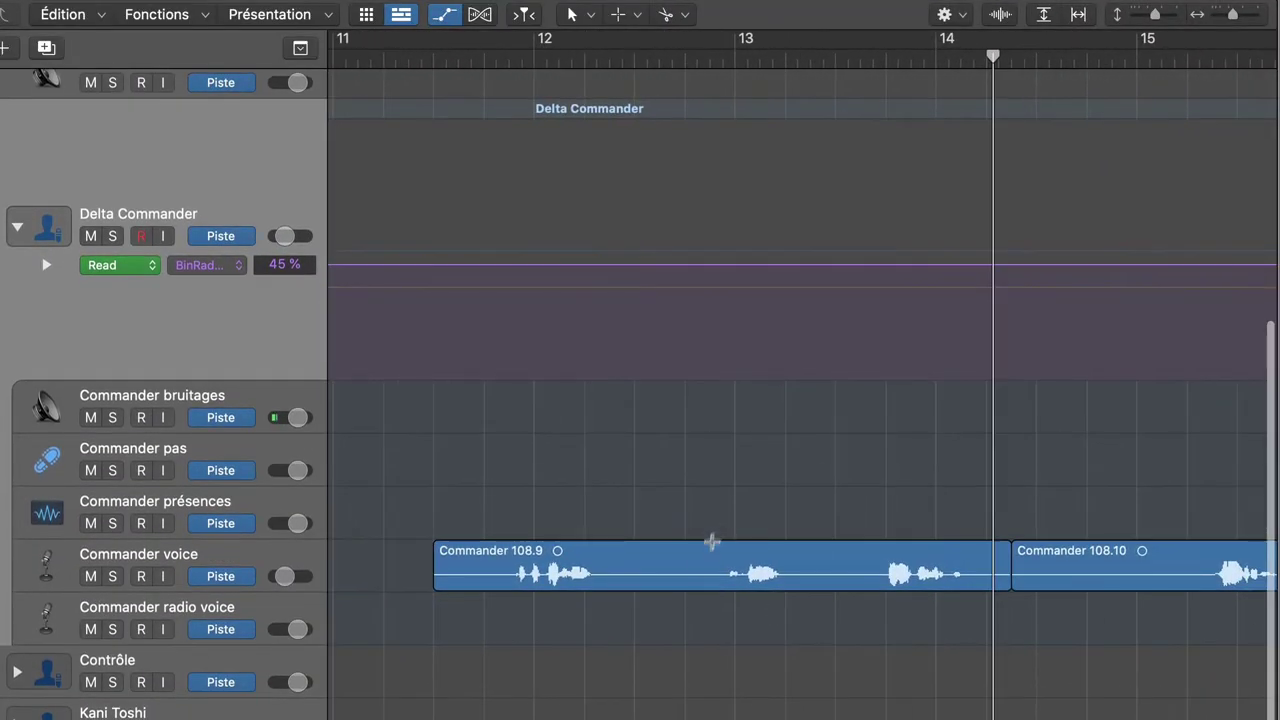
{"action": "left_click_drag", "start_coordinate": [690, 560], "coordinate": [588, 575]}
{"action": "scroll", "coordinate": [588, 575], "scroll_direction": "up", "scroll_amount": 6}
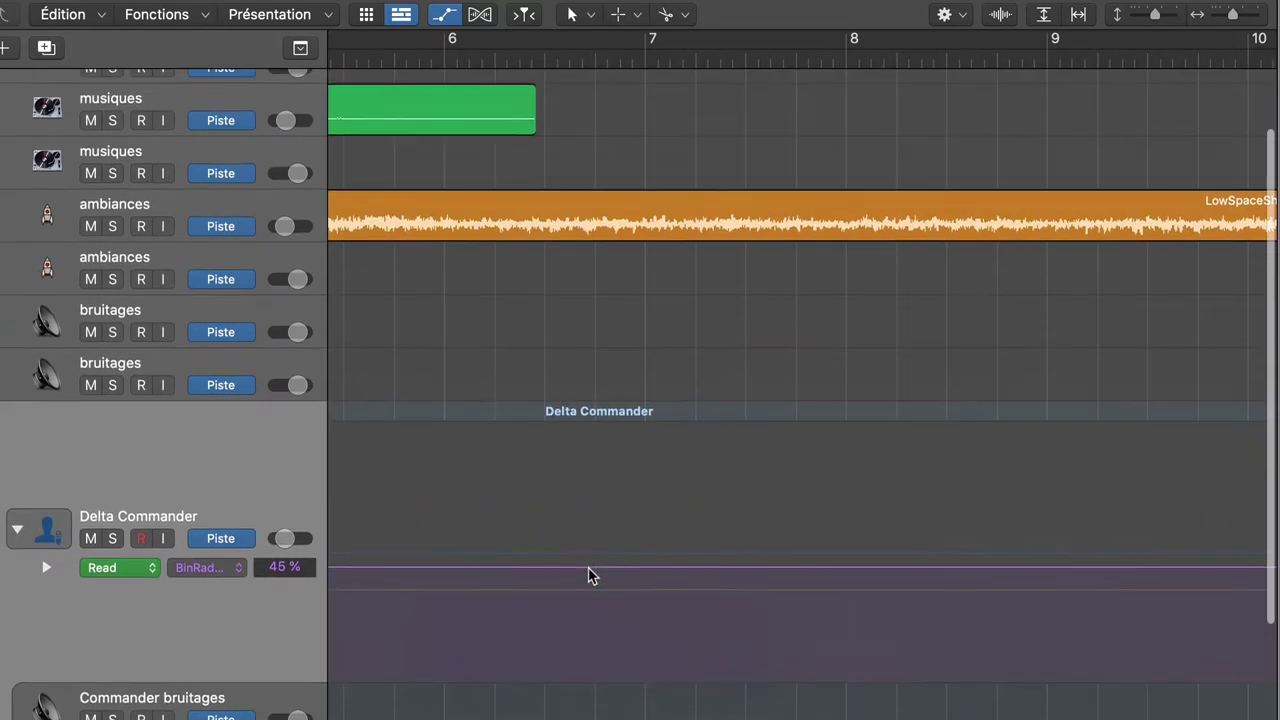
Step: Move the Commander 108.9 region to start at about bar 5.7 on the Commander voice track and play it
{"action": "scroll", "coordinate": [588, 575], "scroll_direction": "down", "scroll_amount": 2}
{"action": "scroll", "coordinate": [588, 575], "scroll_direction": "left", "scroll_amount": 5}
{"action": "scroll", "coordinate": [588, 575], "scroll_direction": "right", "scroll_amount": 3}
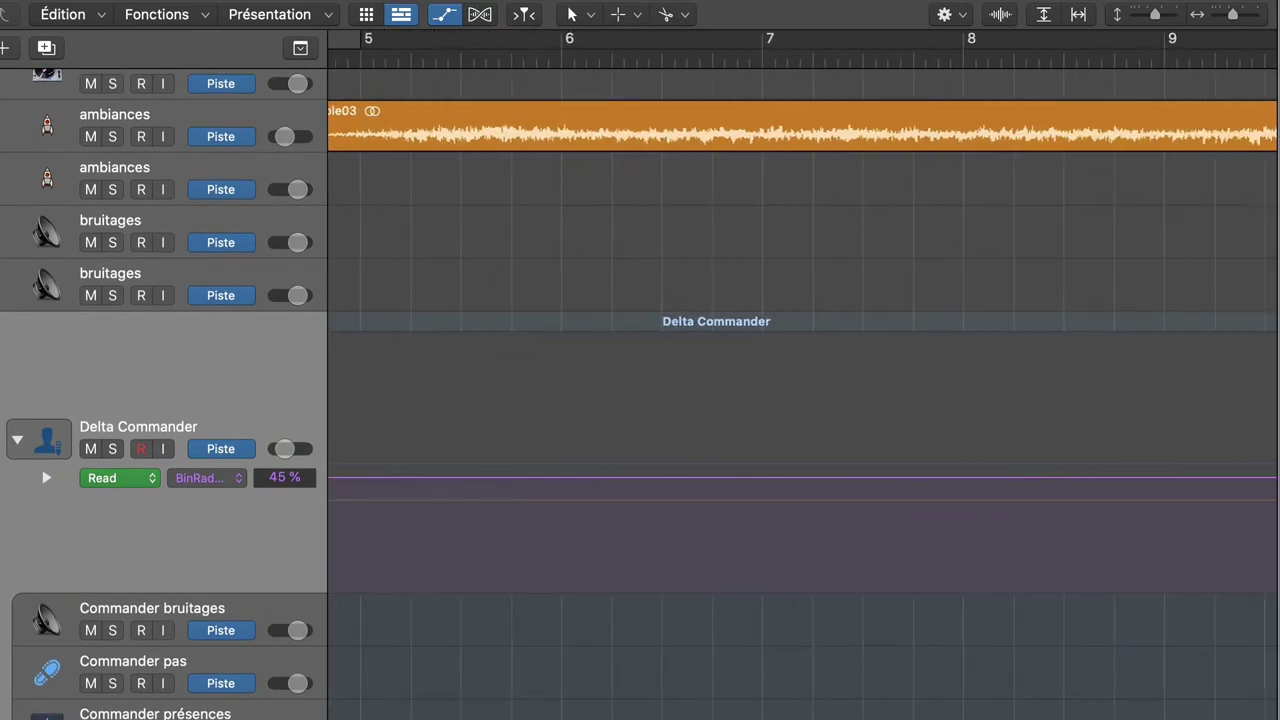
{"action": "left_click_drag", "start_coordinate": [455, 645], "coordinate": [530, 645]}
{"action": "left_click", "coordinate": [461, 58]}
{"action": "scroll", "coordinate": [679, 322], "scroll_direction": "down", "scroll_amount": 5}
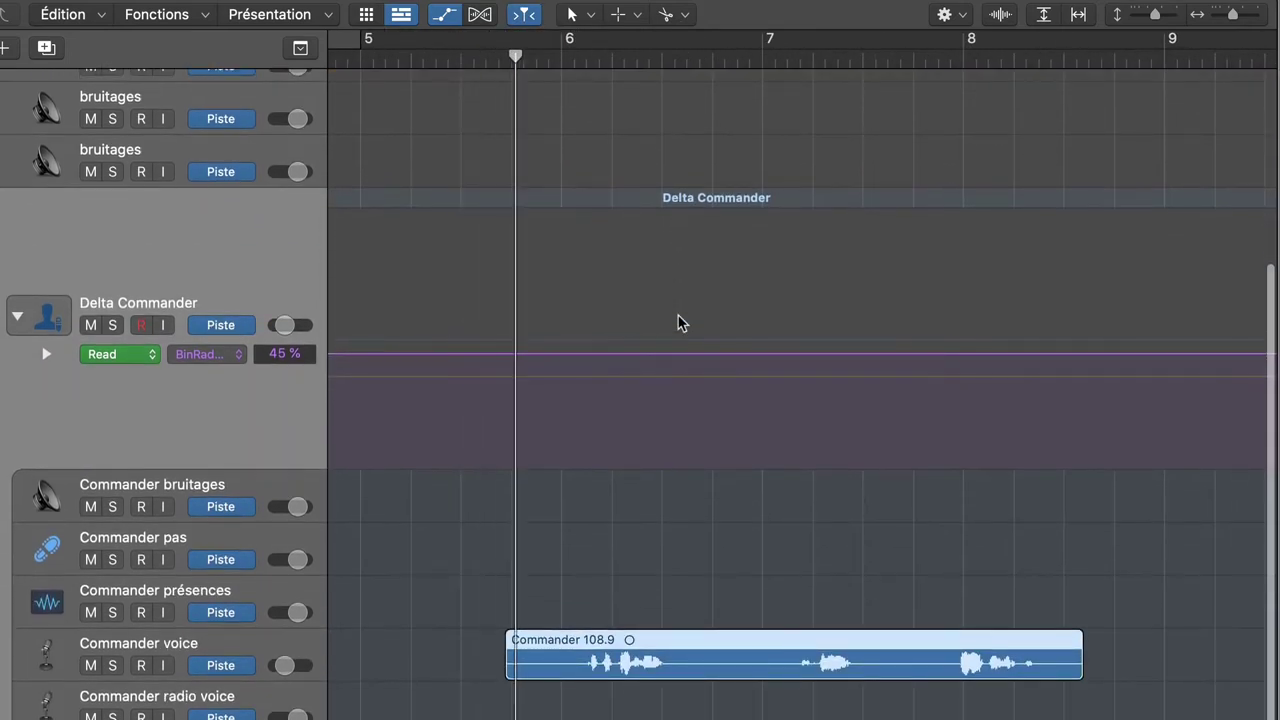
{"action": "key", "text": "space"}
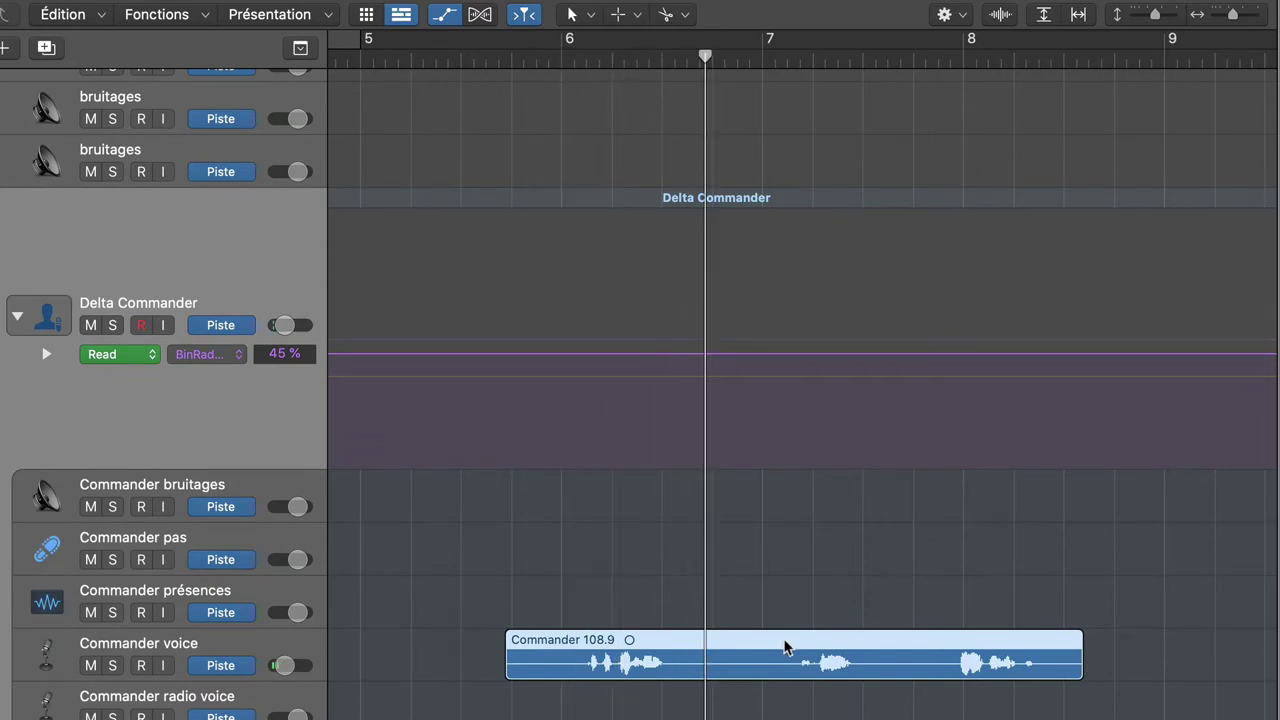
Step: Split the Commander 108.9 region at about bar 6.7, move the second part earlier to position 6 3 1 121, and listen
{"action": "left_click", "coordinate": [807, 647]}
{"action": "left_click_drag", "start_coordinate": [873, 648], "coordinate": [819, 649]}
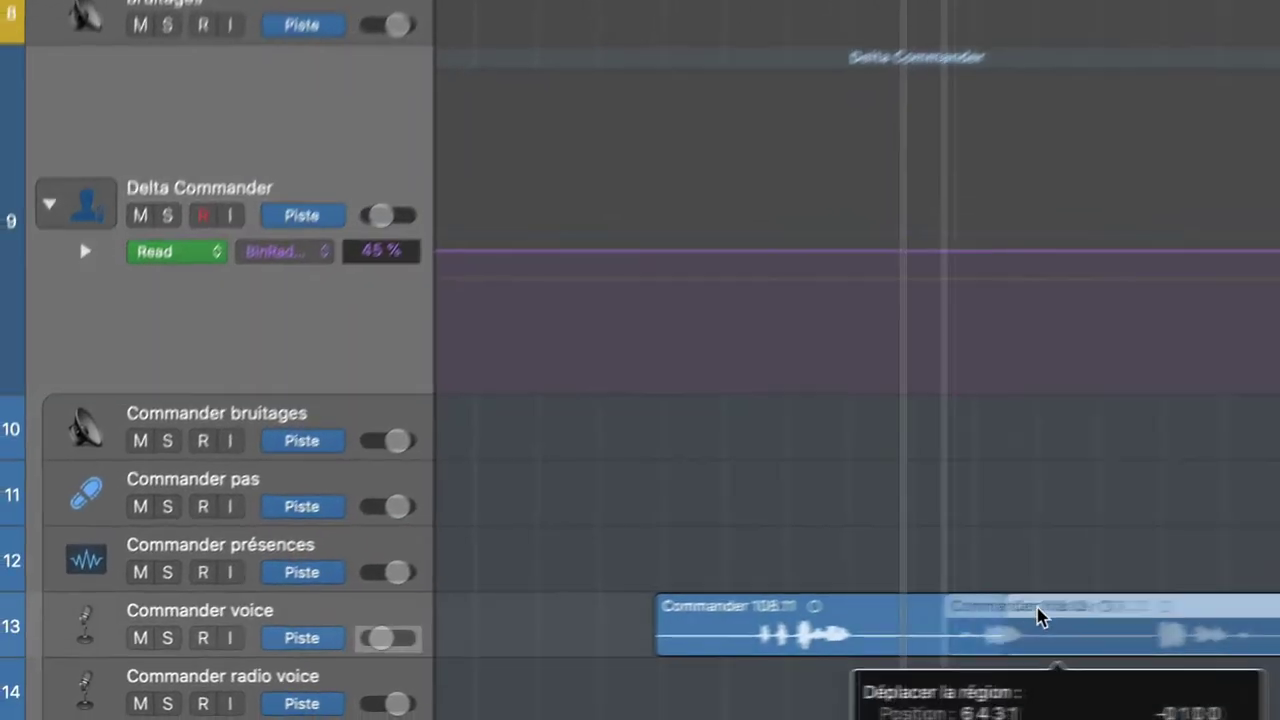
{"action": "left_click_drag", "start_coordinate": [1040, 617], "coordinate": [995, 626]}
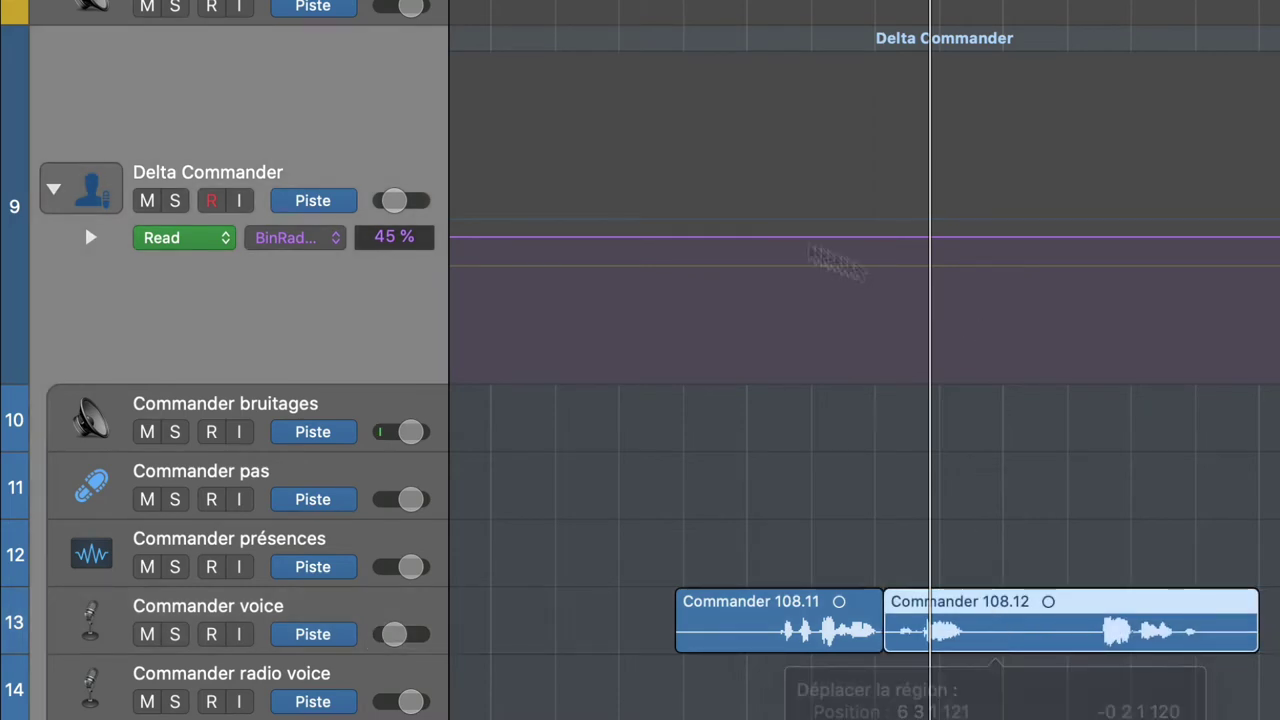
{"action": "key", "text": "space"}
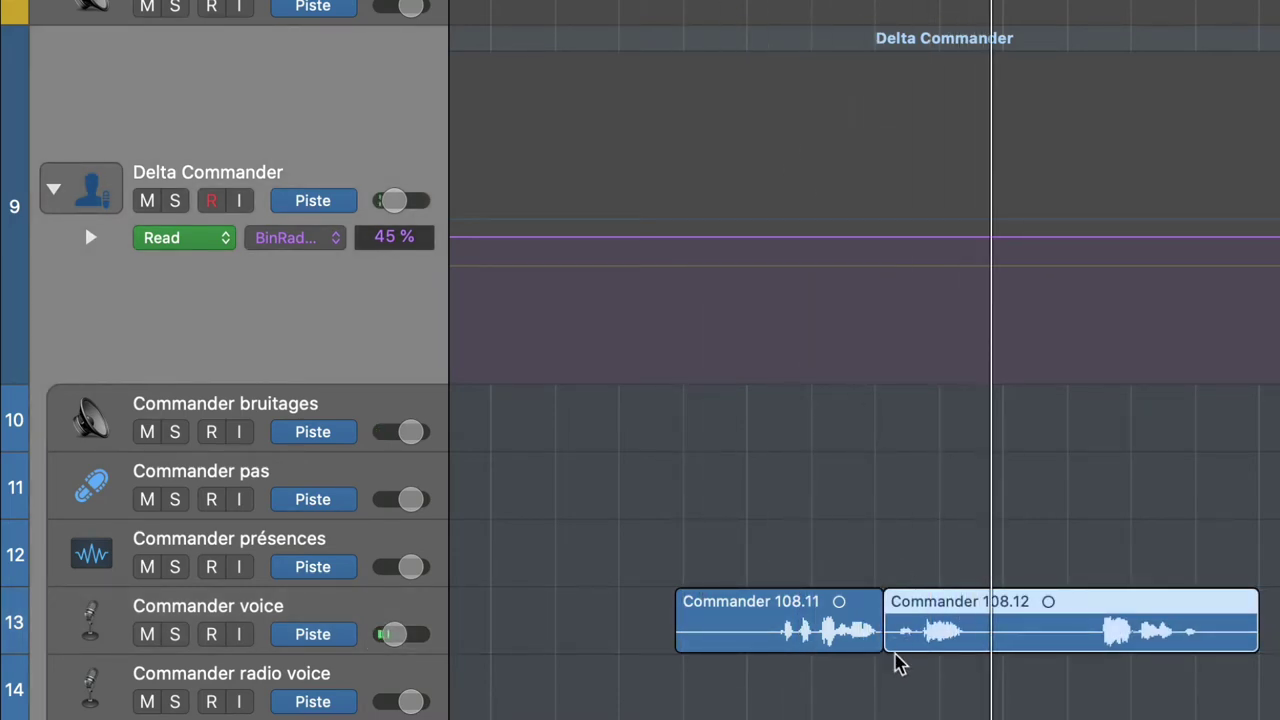
Step: Trim the start of the Commander 108.12 region, close it up against Commander 108.11, and play the joined line
{"action": "left_click_drag", "start_coordinate": [890, 648], "coordinate": [895, 649]}
{"action": "left_click_drag", "start_coordinate": [1089, 606], "coordinate": [1079, 608]}
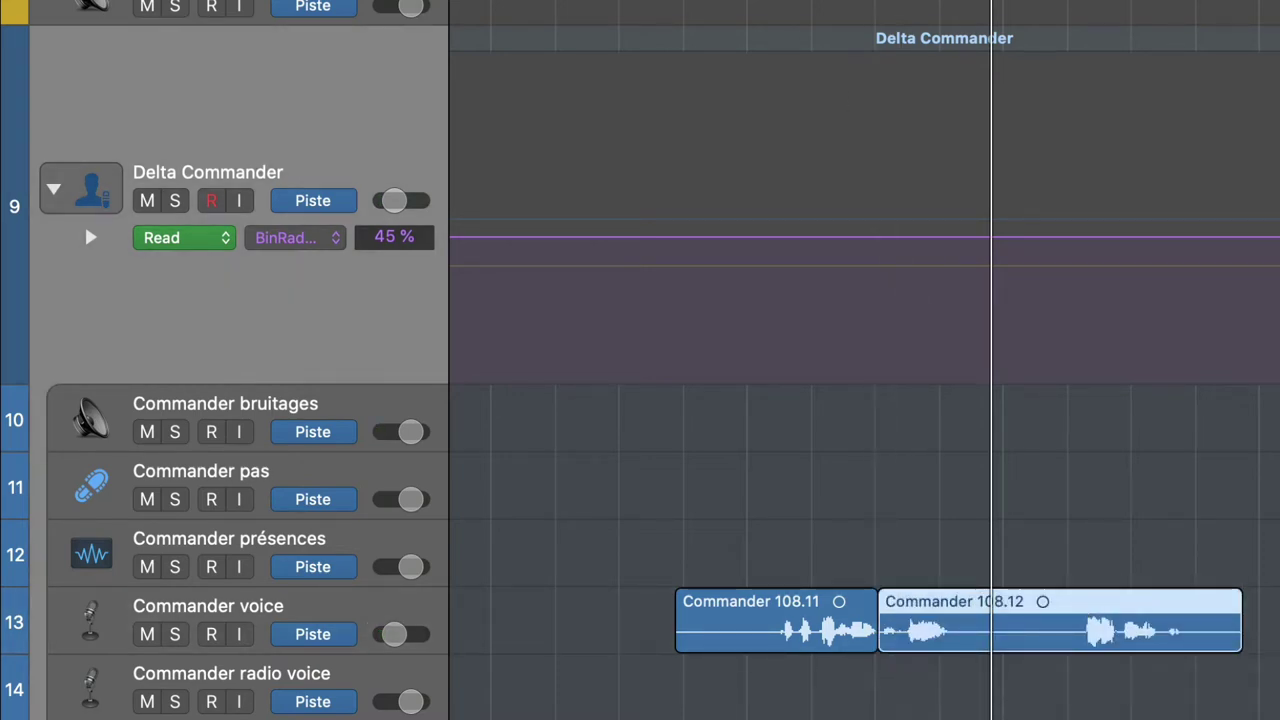
{"action": "key", "text": "space"}
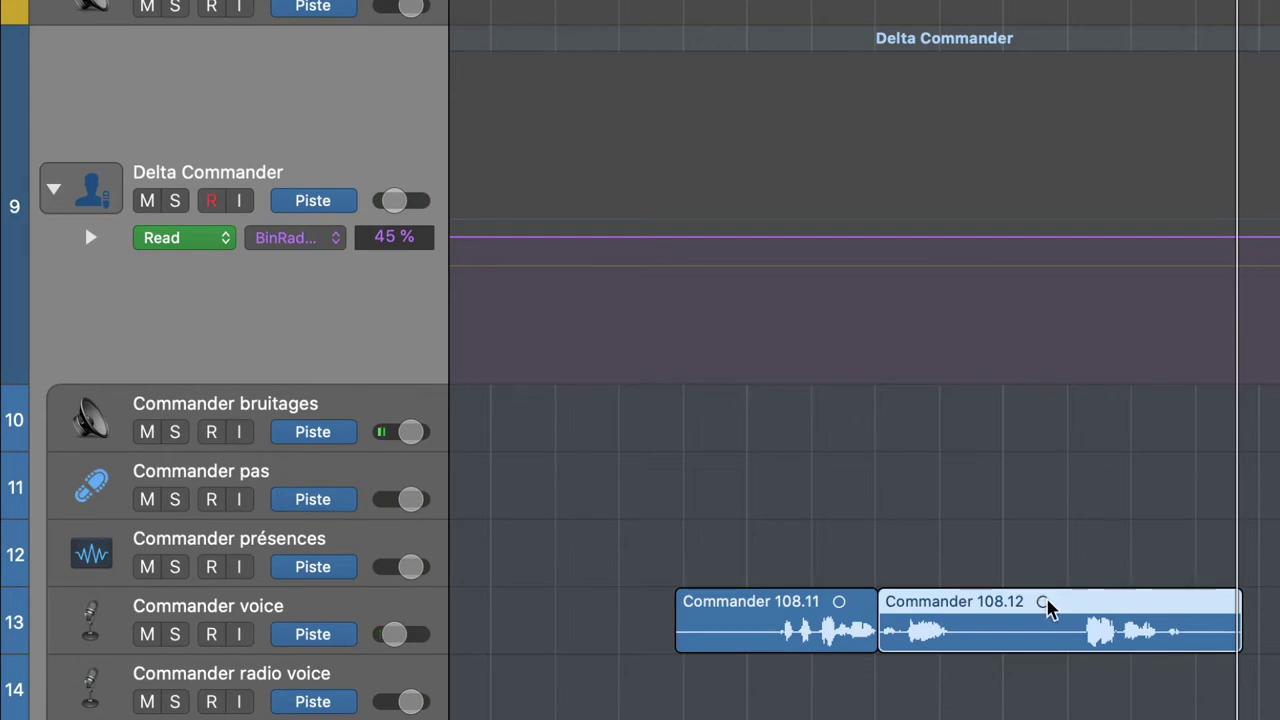
Step: Read the Contrôle reply following the Commander's first line in the Scrivener script, and return to Logic Pro
{"action": "key", "text": "super+Tab"}
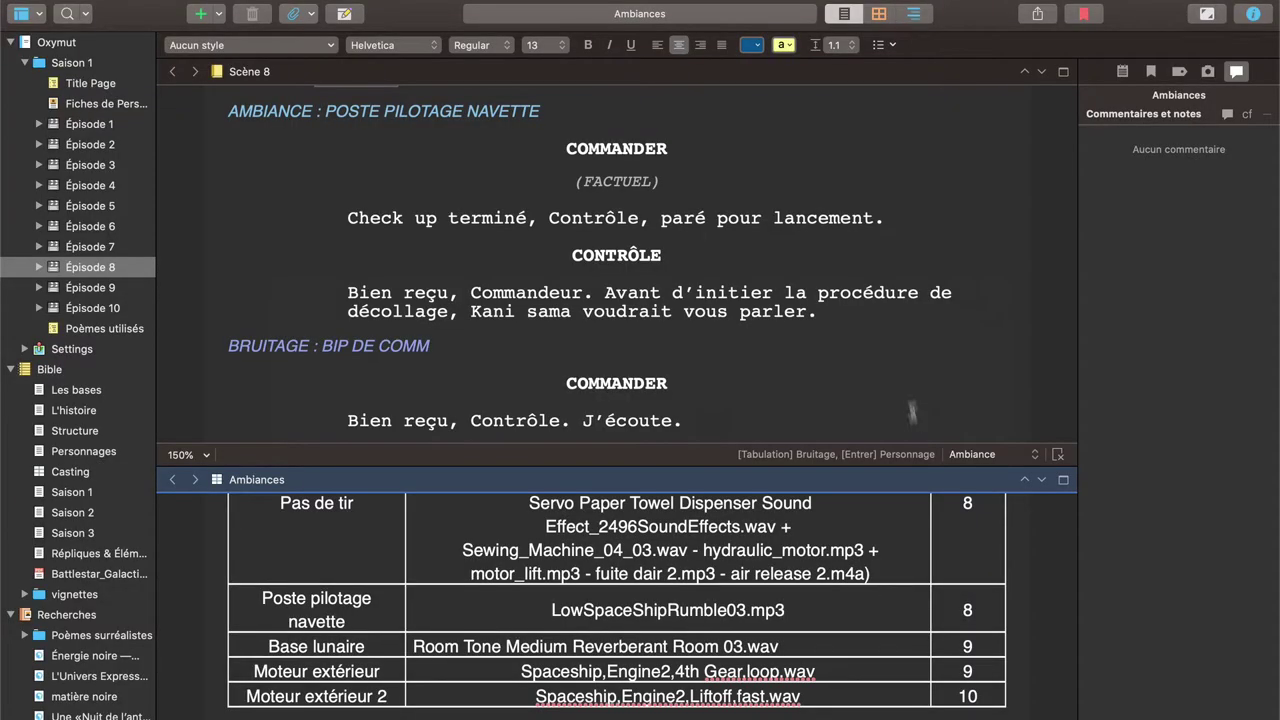
{"action": "scroll", "coordinate": [882, 346], "scroll_direction": "down", "scroll_amount": 2}
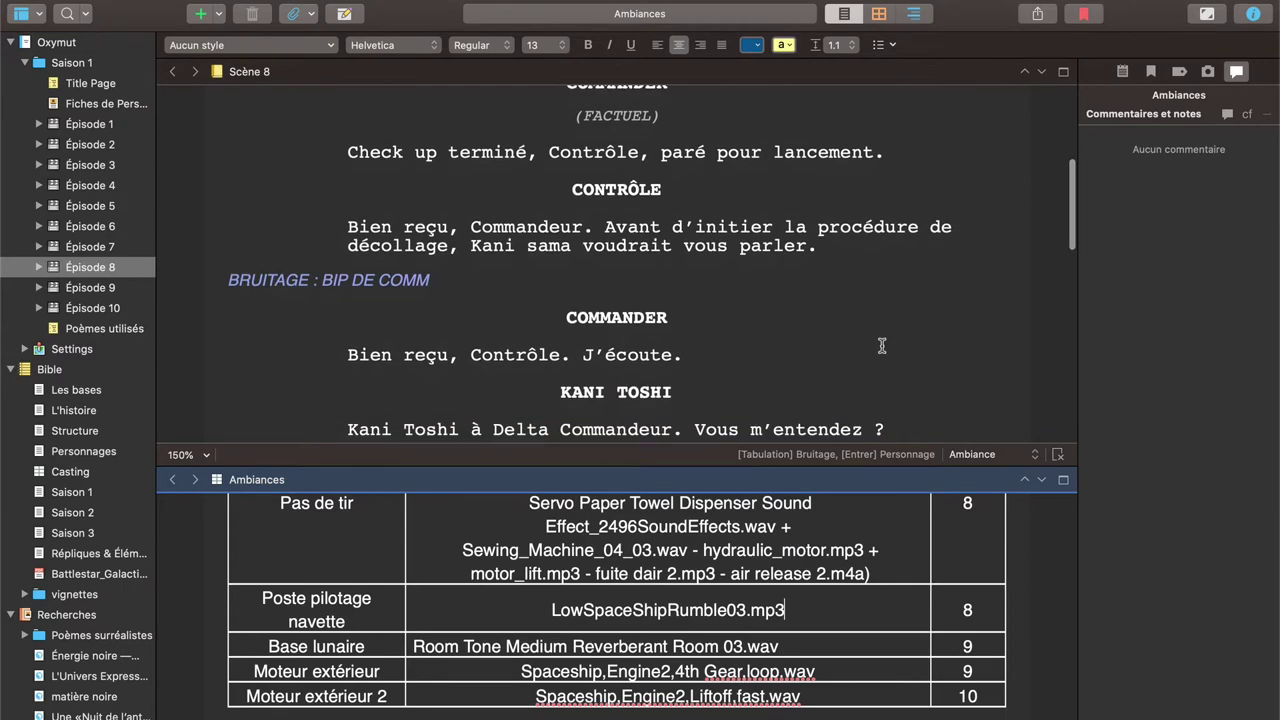
{"action": "scroll", "coordinate": [882, 346], "scroll_direction": "down", "scroll_amount": 1}
{"action": "scroll", "coordinate": [882, 346], "scroll_direction": "up", "scroll_amount": 2}
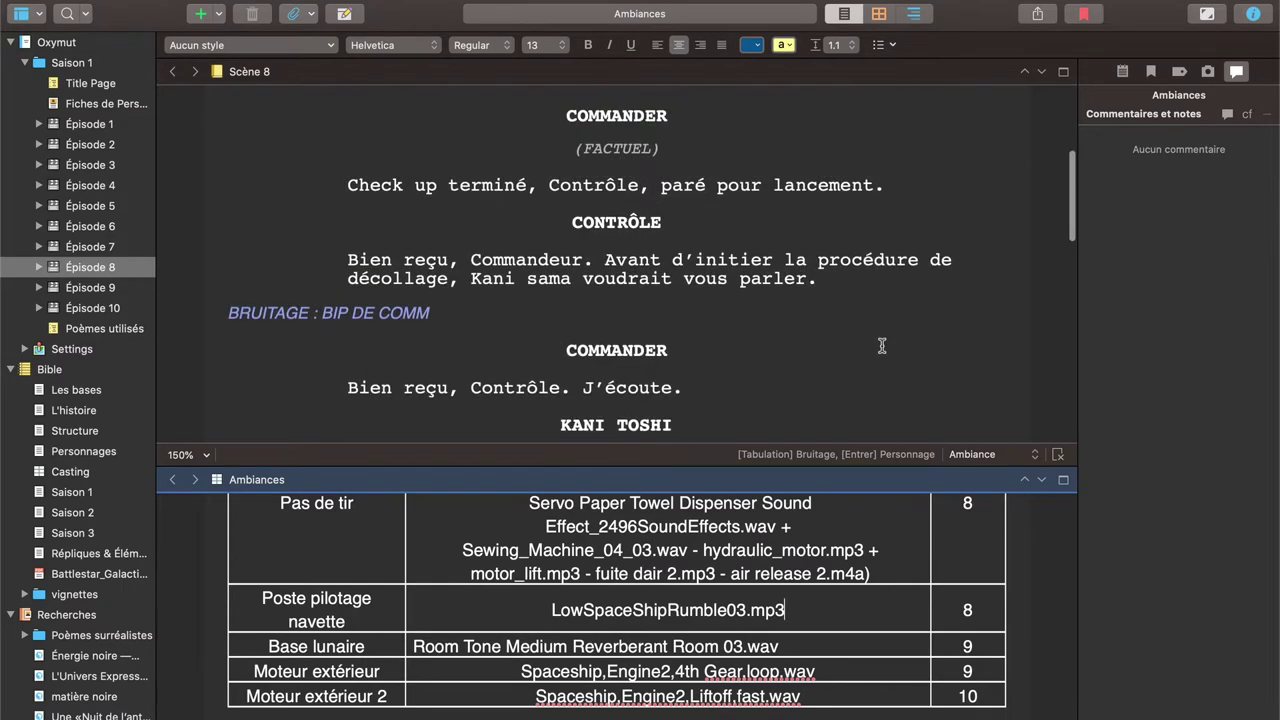
{"action": "key", "text": "super+Tab"}
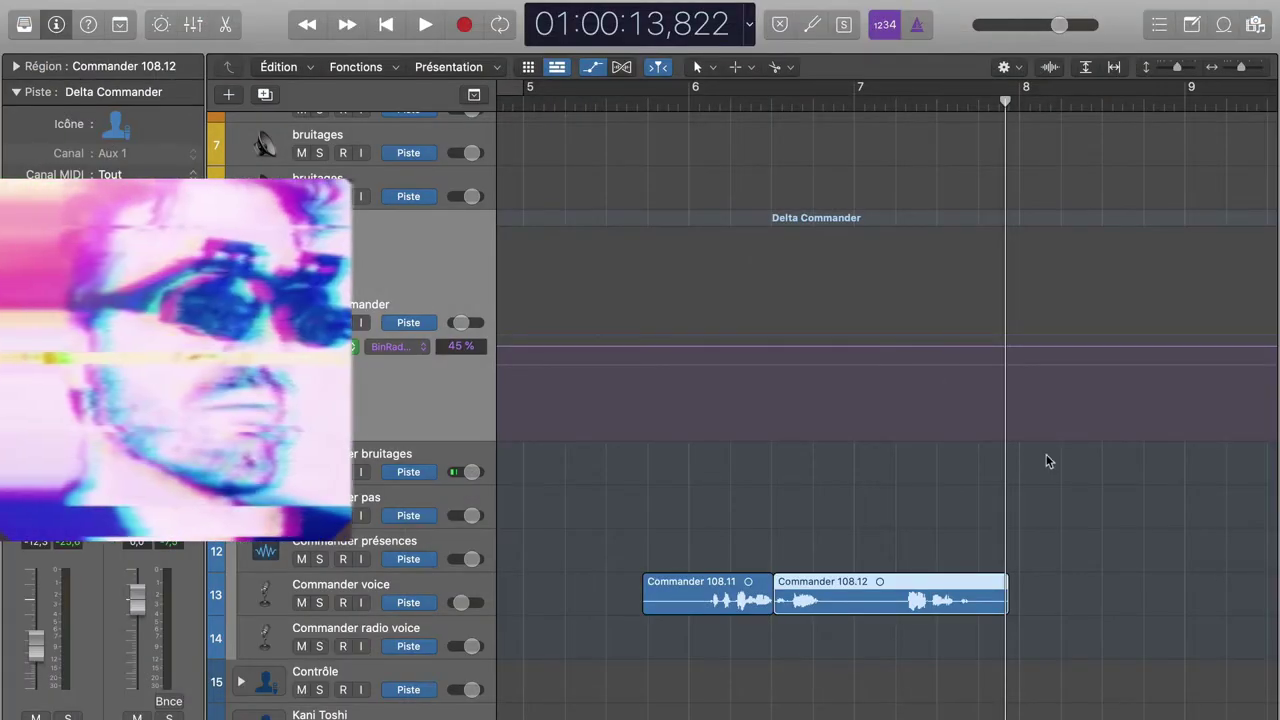
Step: Locate the Episode 08 WAV recording in the Contrôle voice folder in Finder, select it, and return to Logic Pro
{"action": "scroll", "coordinate": [1046, 461], "scroll_direction": "down", "scroll_amount": 3}
{"action": "key", "text": "super+Tab"}
{"action": "key", "text": "super+Tab"}
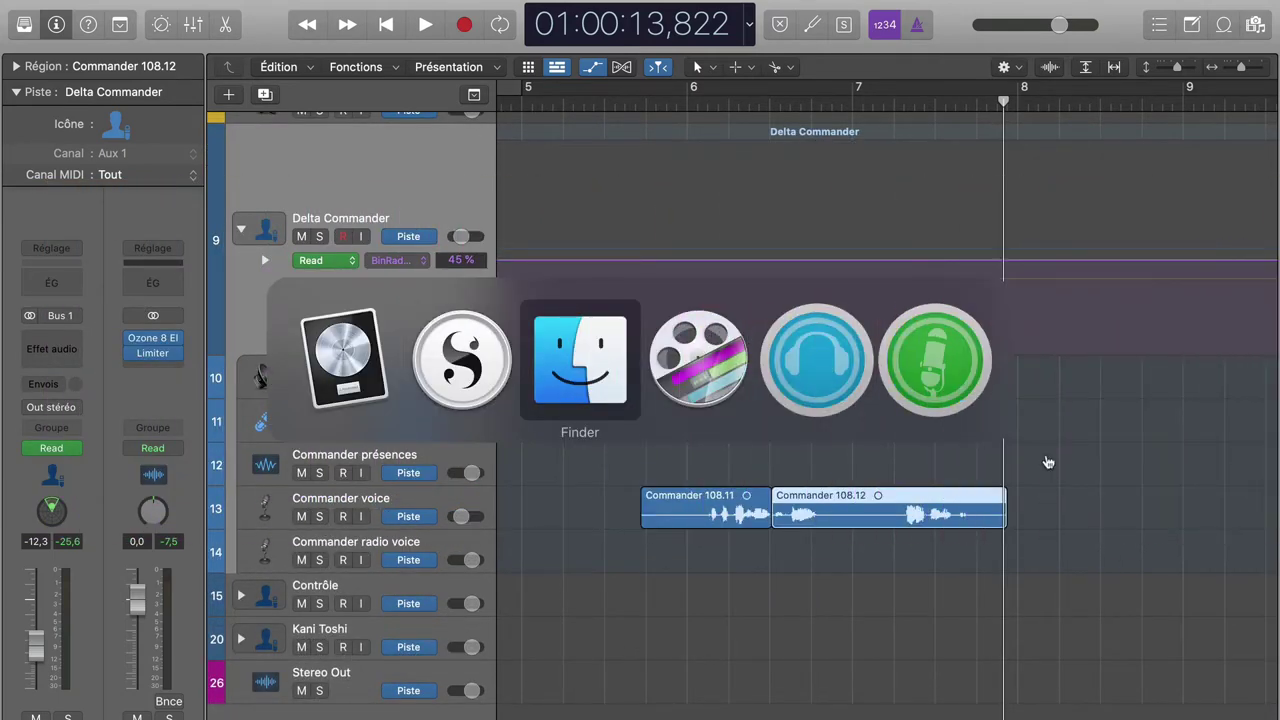
{"action": "scroll", "coordinate": [368, 316], "scroll_direction": "left", "scroll_amount": 2}
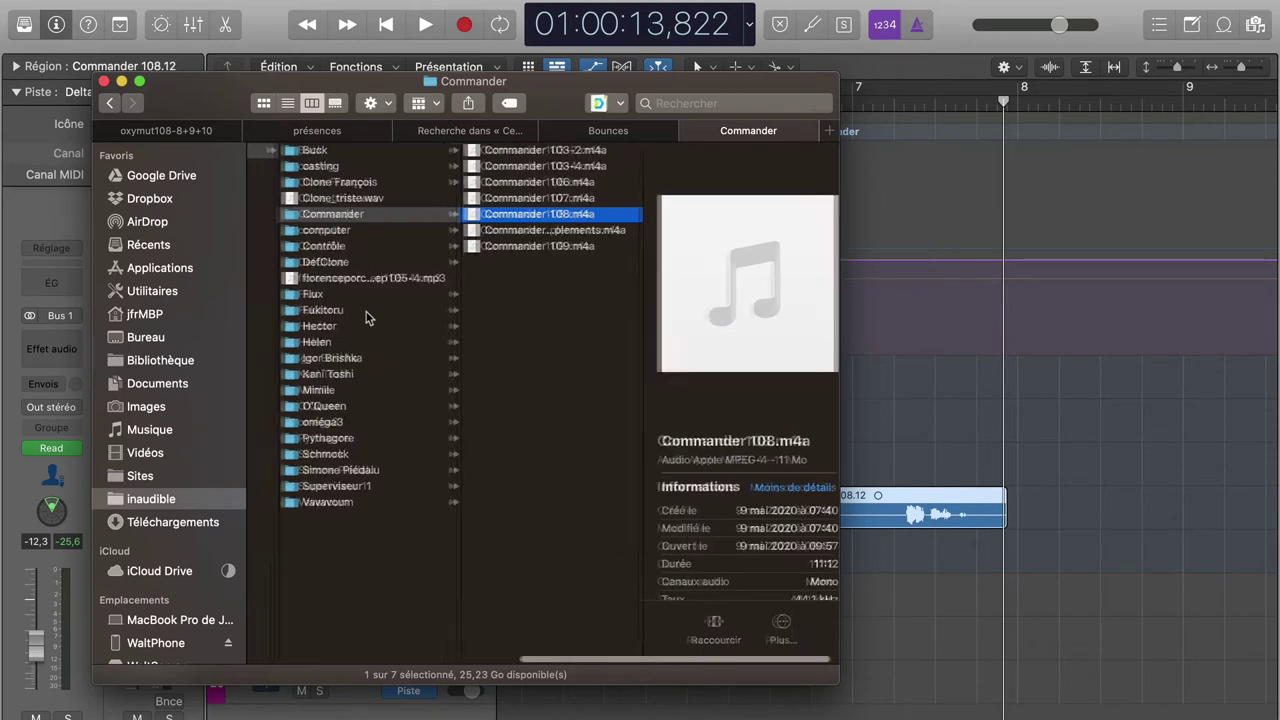
{"action": "left_click", "coordinate": [403, 246]}
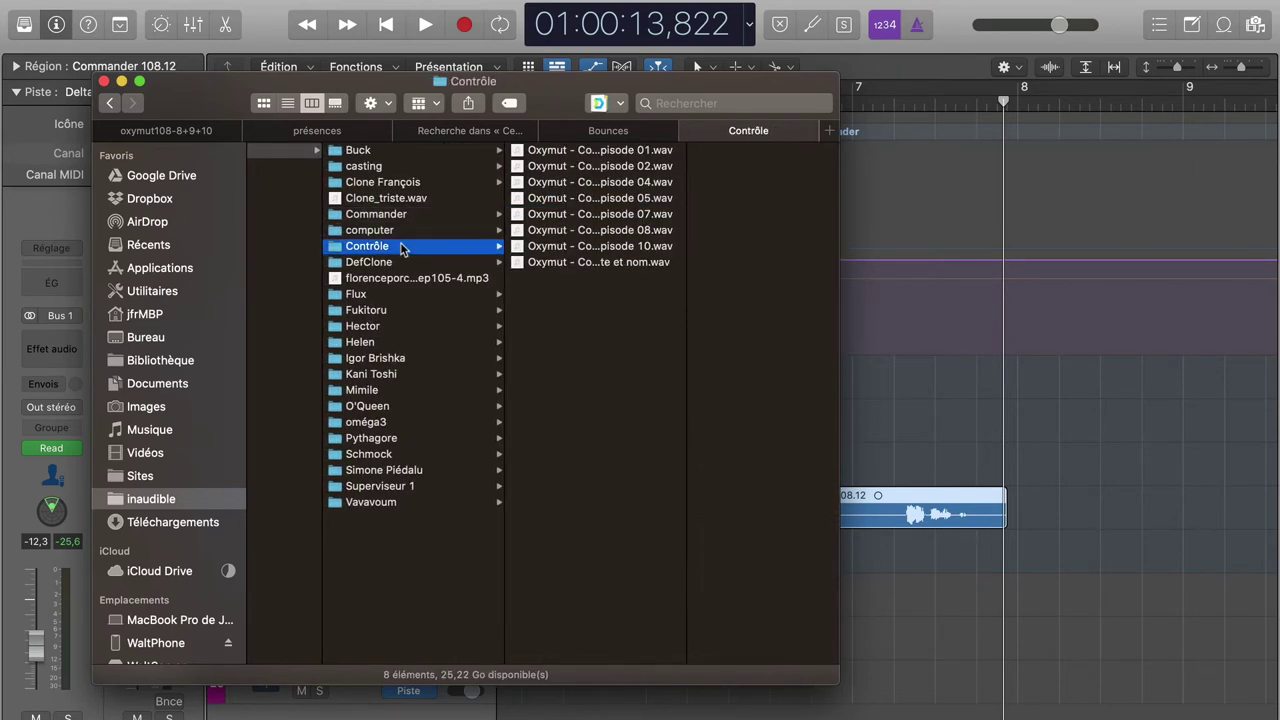
{"action": "left_click", "coordinate": [575, 232]}
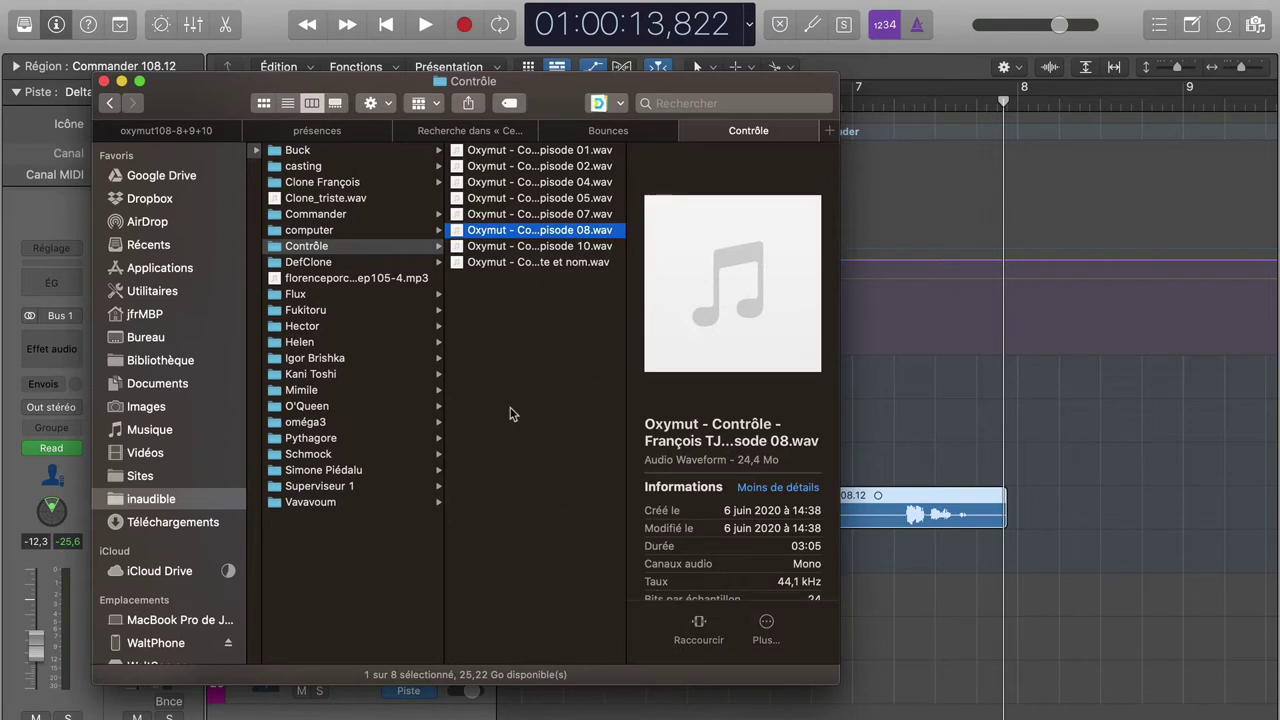
{"action": "key", "text": "super+w"}
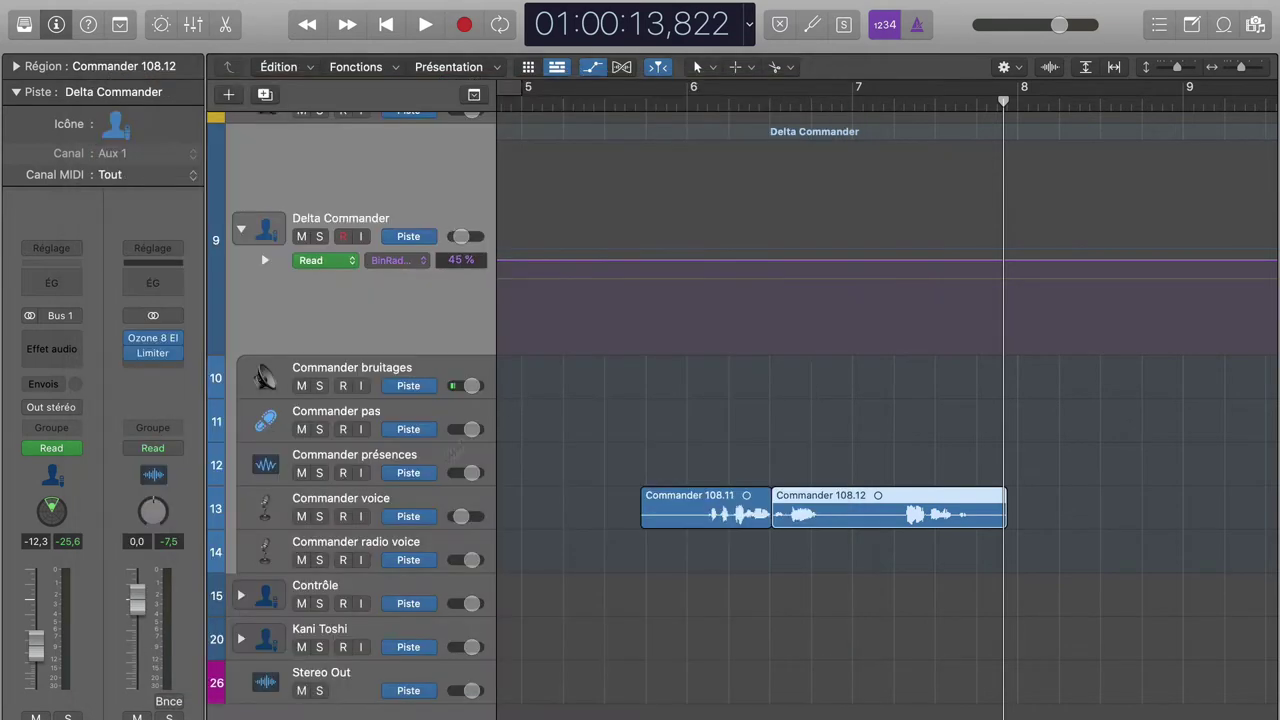
Step: Expand the Contrôle track stack and import the Contrôle Episode 08 WAV from Finder onto Contrôle voice at position 7 4 1 1
{"action": "left_click", "coordinate": [239, 597]}
{"action": "scroll", "coordinate": [470, 610], "scroll_direction": "down", "scroll_amount": 5}
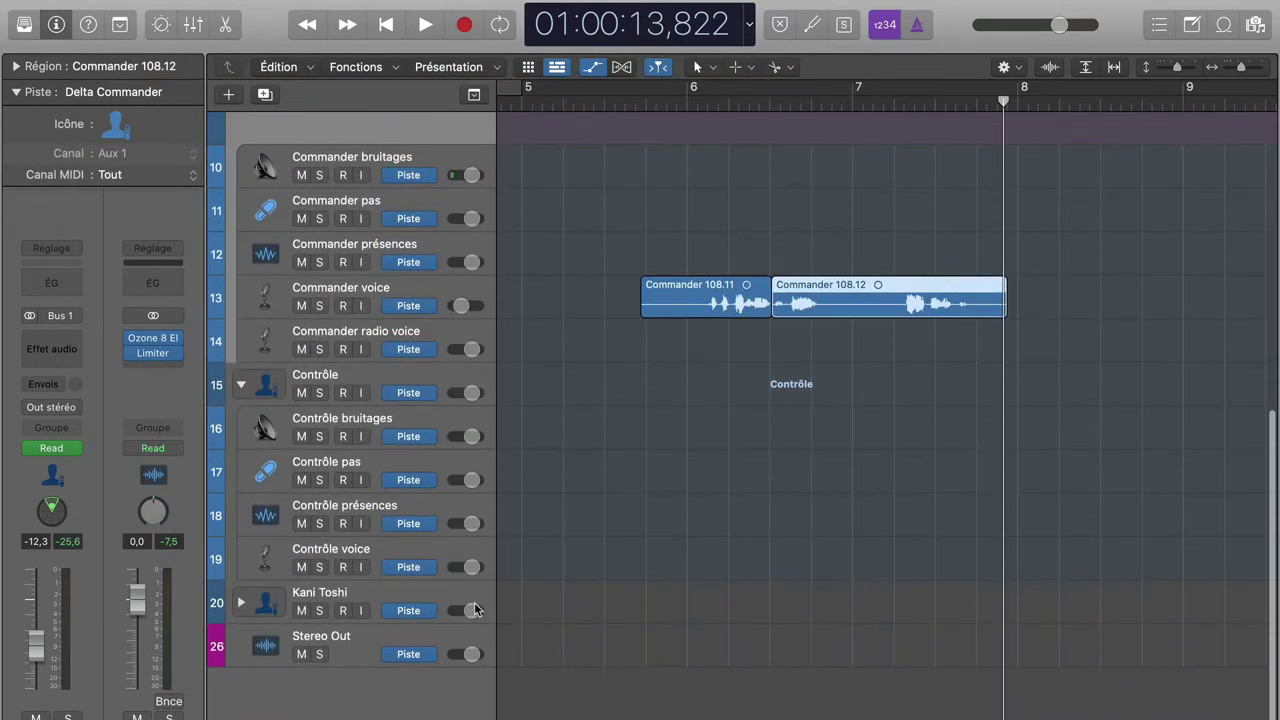
{"action": "key", "text": "super+Tab"}
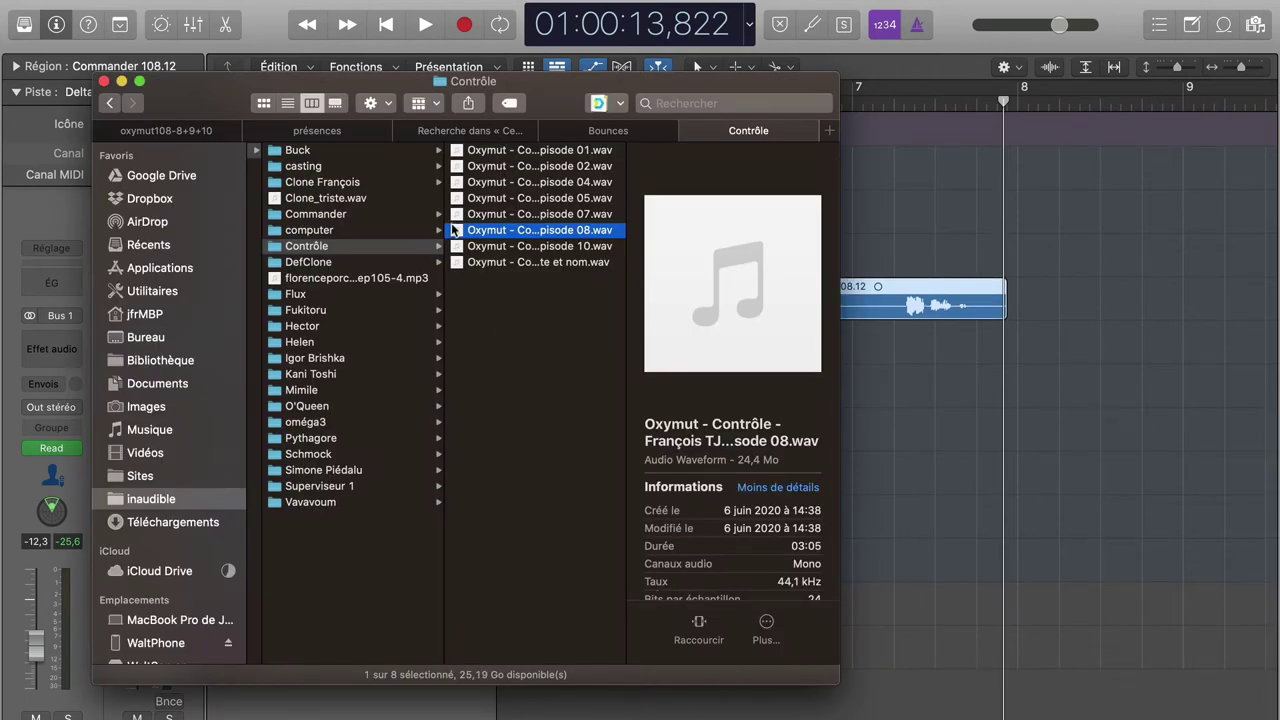
{"action": "left_click_drag", "start_coordinate": [457, 232], "coordinate": [985, 558]}
{"action": "key", "text": "super+Tab"}
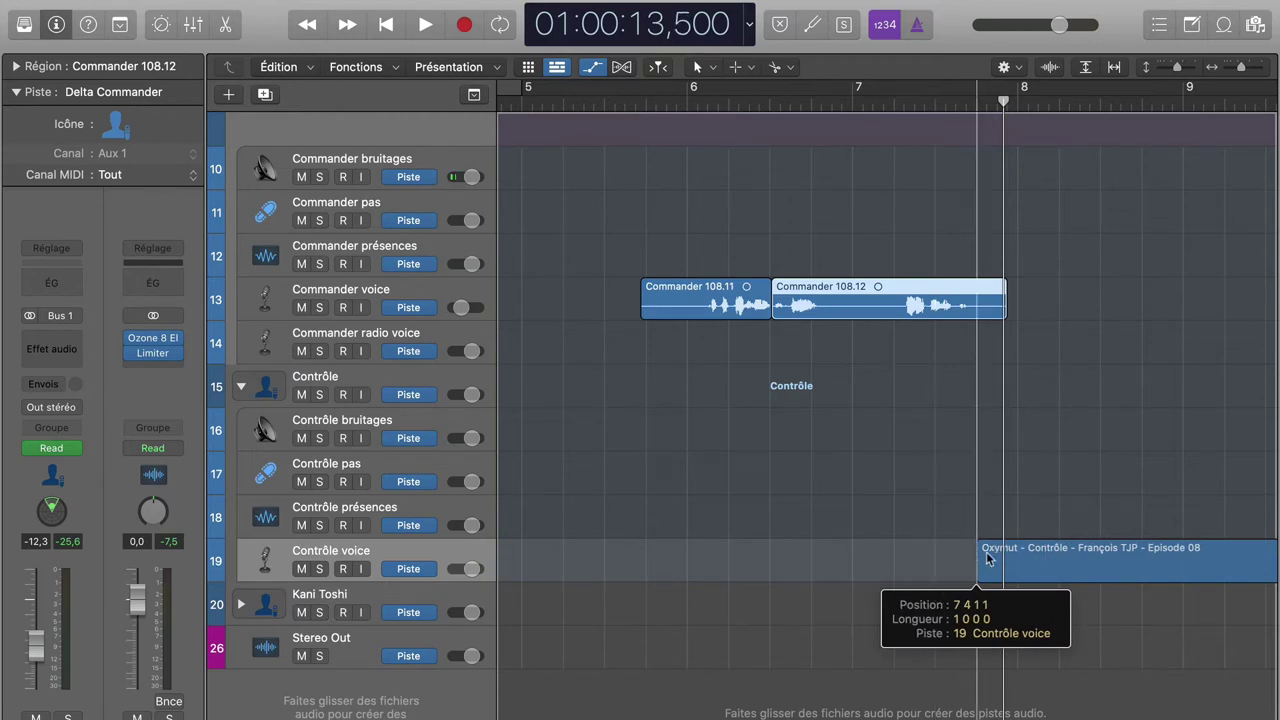
{"action": "left_click_drag", "start_coordinate": [987, 558], "coordinate": [986, 556]}
Step: Duplicate the Contrôle voice track with its settings and set the new track's volume automation to -12.1 dB
{"action": "scroll", "coordinate": [986, 556], "scroll_direction": "right", "scroll_amount": 5}
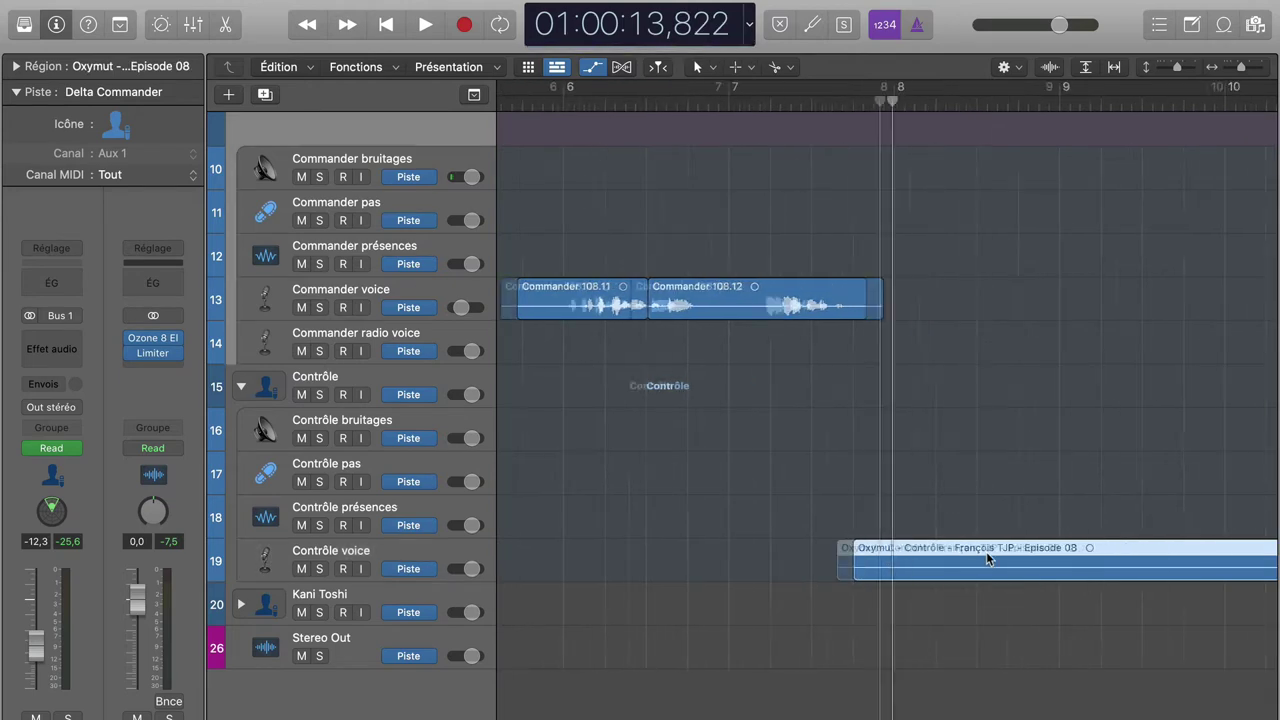
{"action": "scroll", "coordinate": [986, 558], "scroll_direction": "right", "scroll_amount": 8}
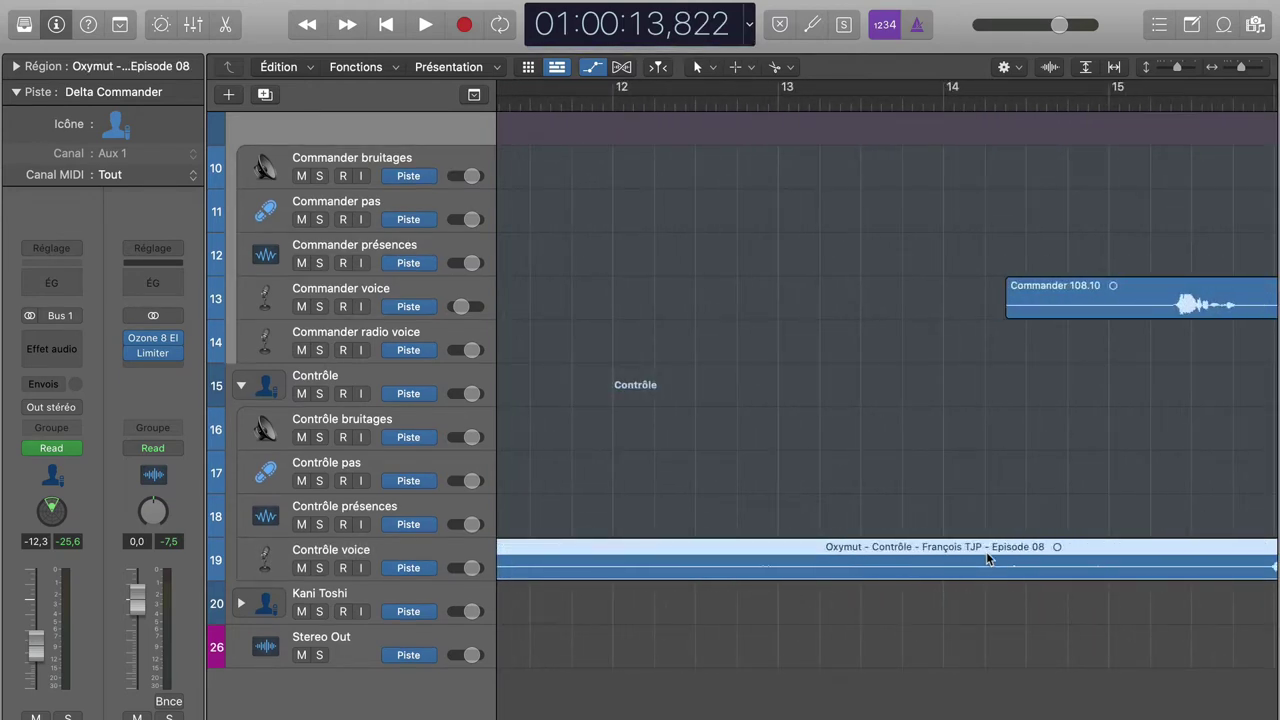
{"action": "scroll", "coordinate": [986, 558], "scroll_direction": "right", "scroll_amount": 3}
{"action": "scroll", "coordinate": [986, 558], "scroll_direction": "left", "scroll_amount": 1}
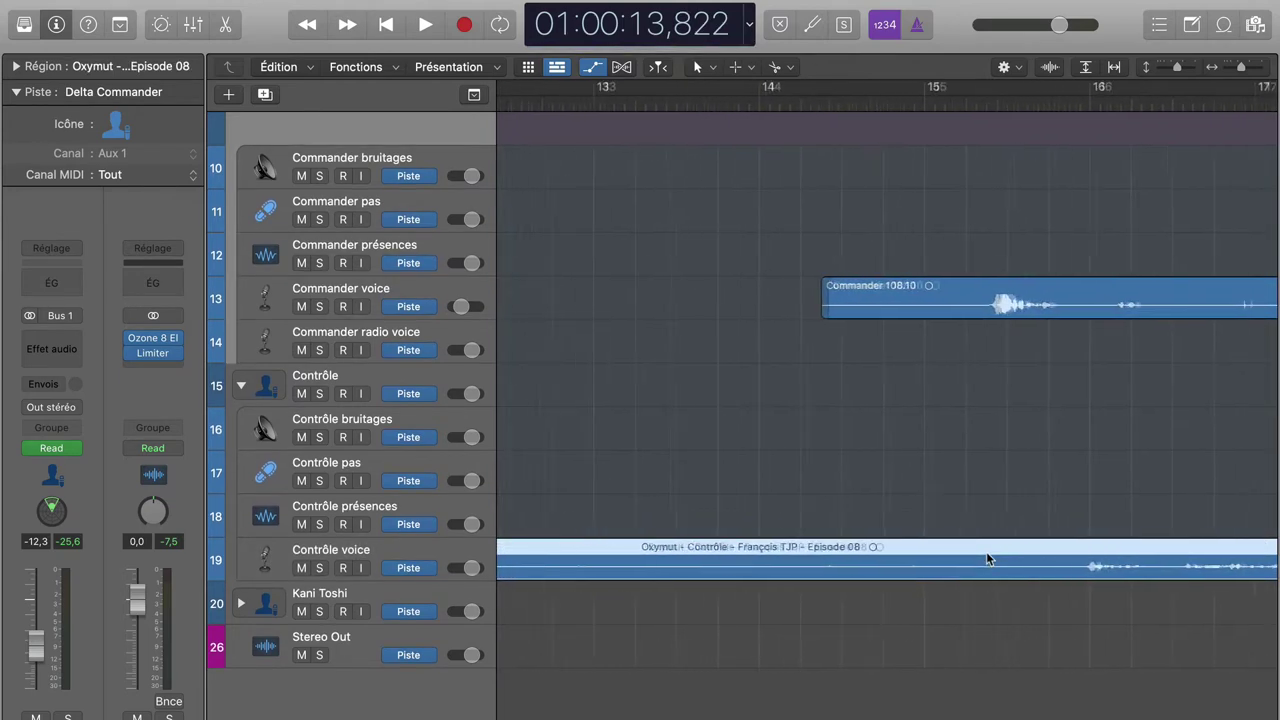
{"action": "scroll", "coordinate": [986, 558], "scroll_direction": "left", "scroll_amount": 15}
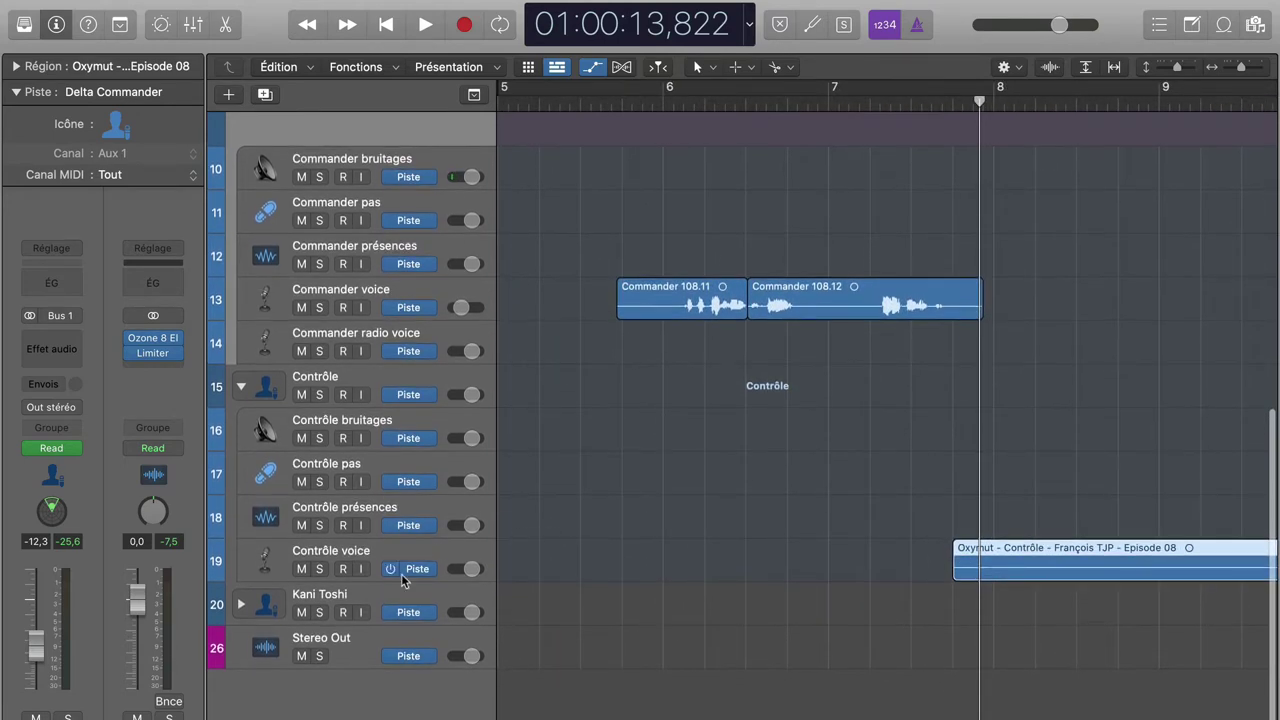
{"action": "left_click", "coordinate": [407, 553]}
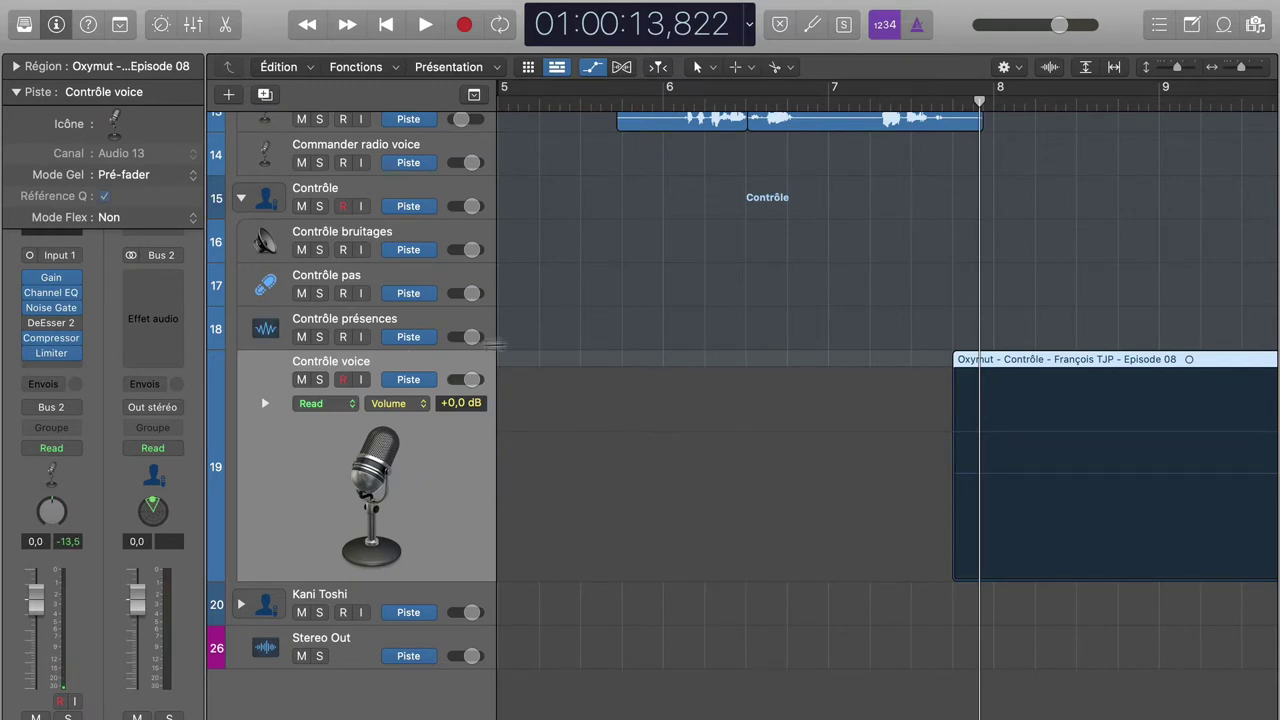
{"action": "left_click", "coordinate": [265, 95]}
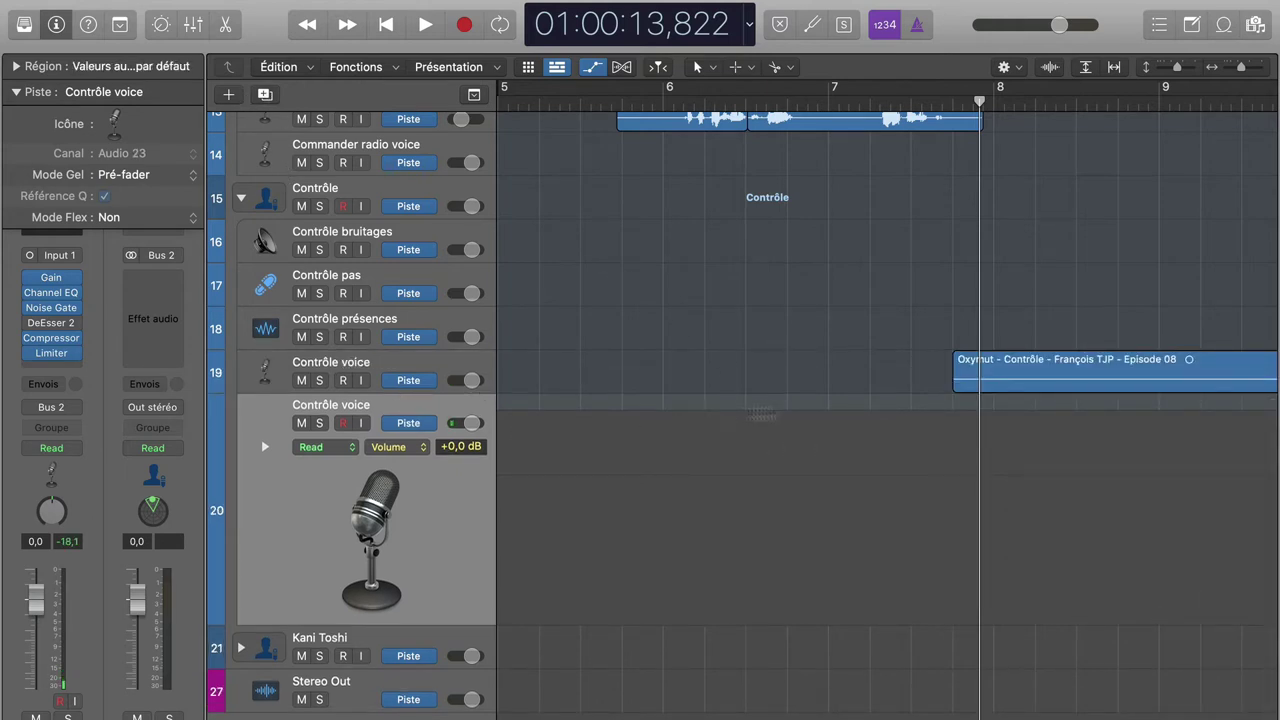
{"action": "left_click", "coordinate": [762, 477]}
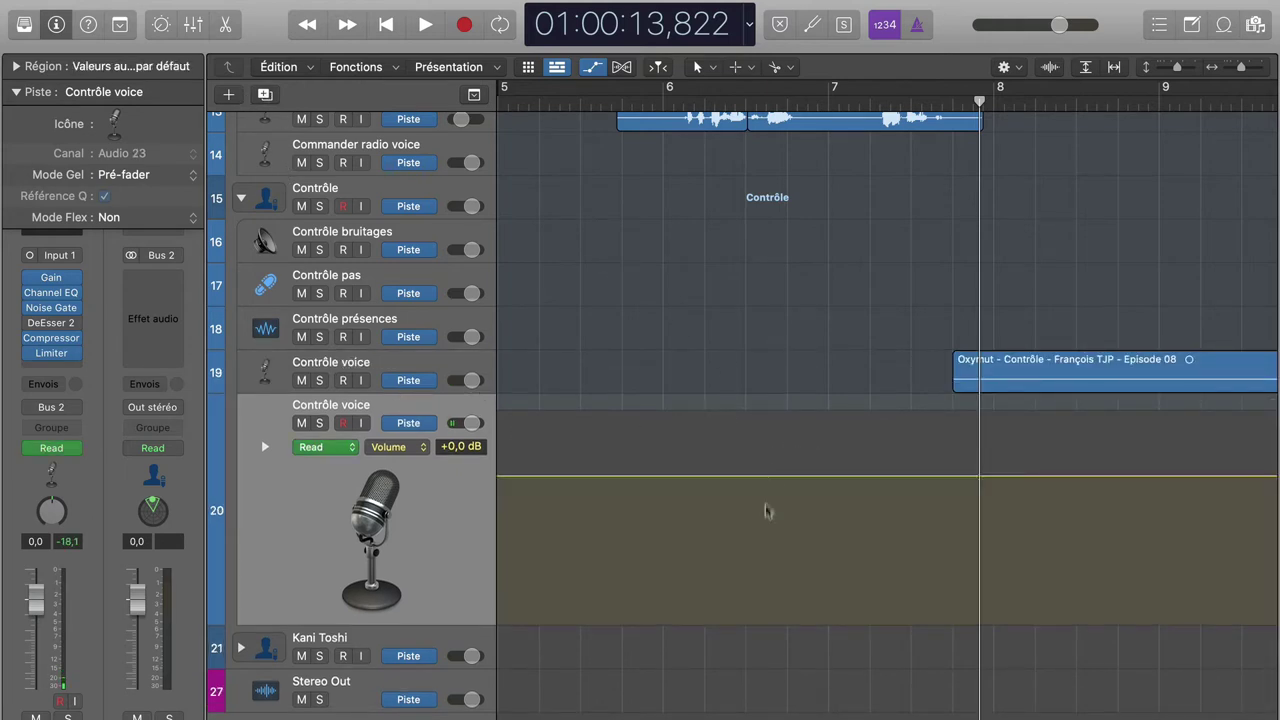
{"action": "left_click_drag", "start_coordinate": [766, 512], "coordinate": [771, 557]}
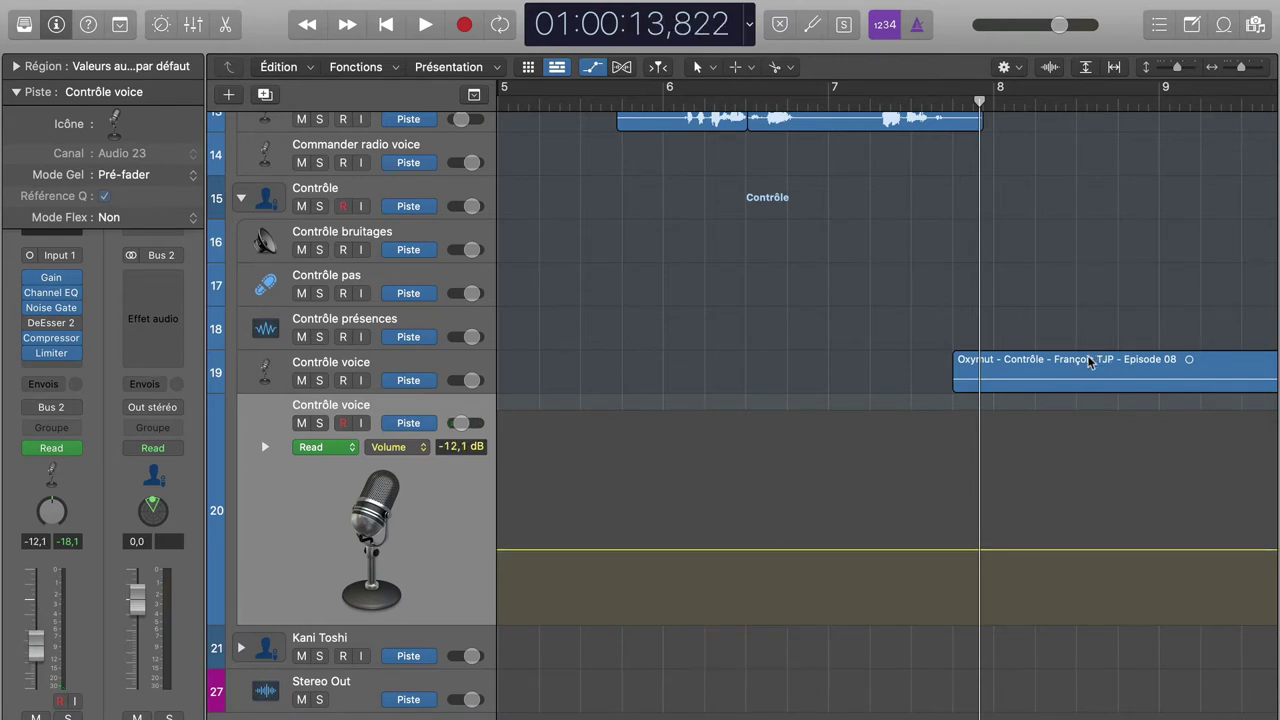
Step: Keep the Contrôle Episode 08 region on the original Contrôle voice track and rename that track Contrôle radio voice
{"action": "left_click_drag", "start_coordinate": [1089, 362], "coordinate": [1083, 442]}
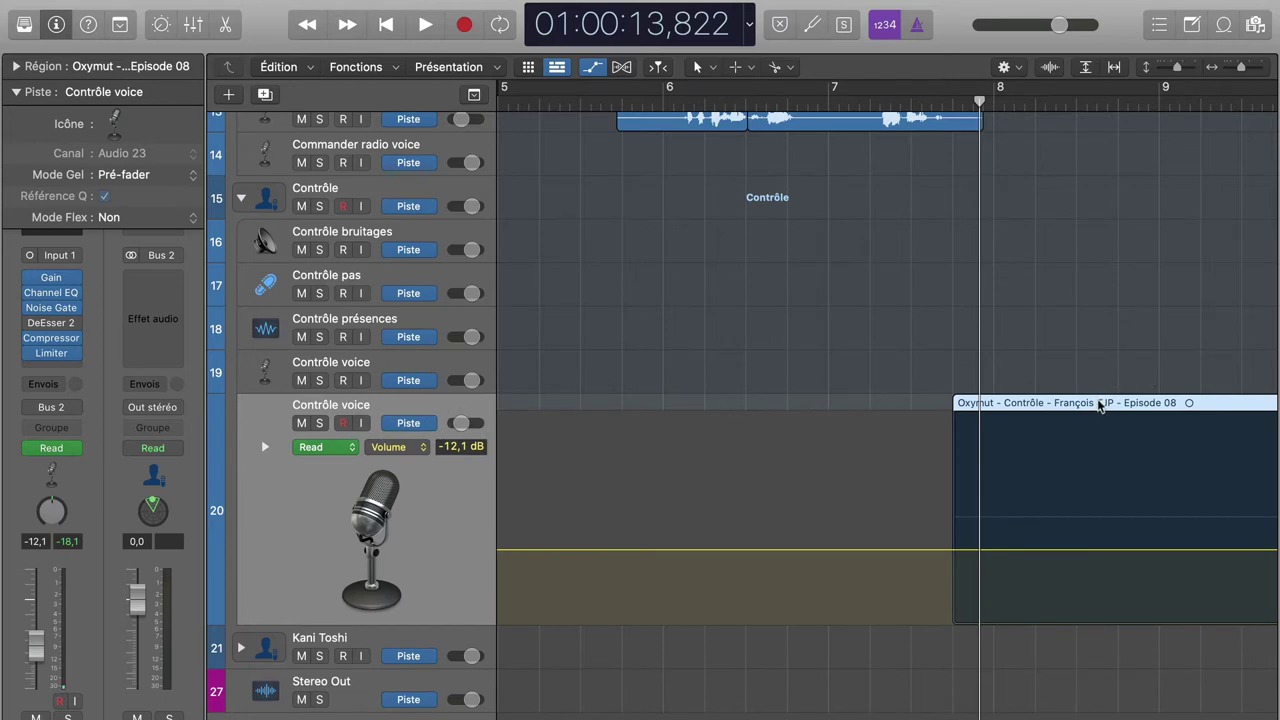
{"action": "left_click_drag", "start_coordinate": [1100, 404], "coordinate": [1093, 383]}
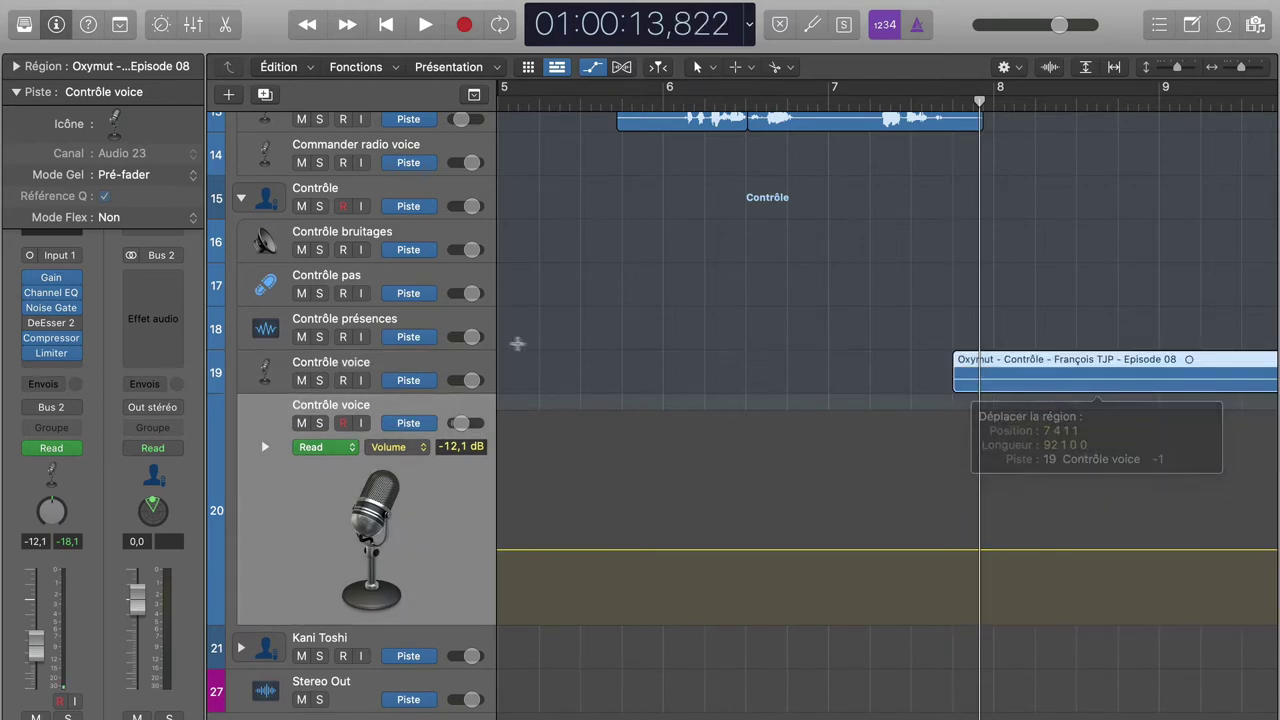
{"action": "left_click", "coordinate": [343, 367]}
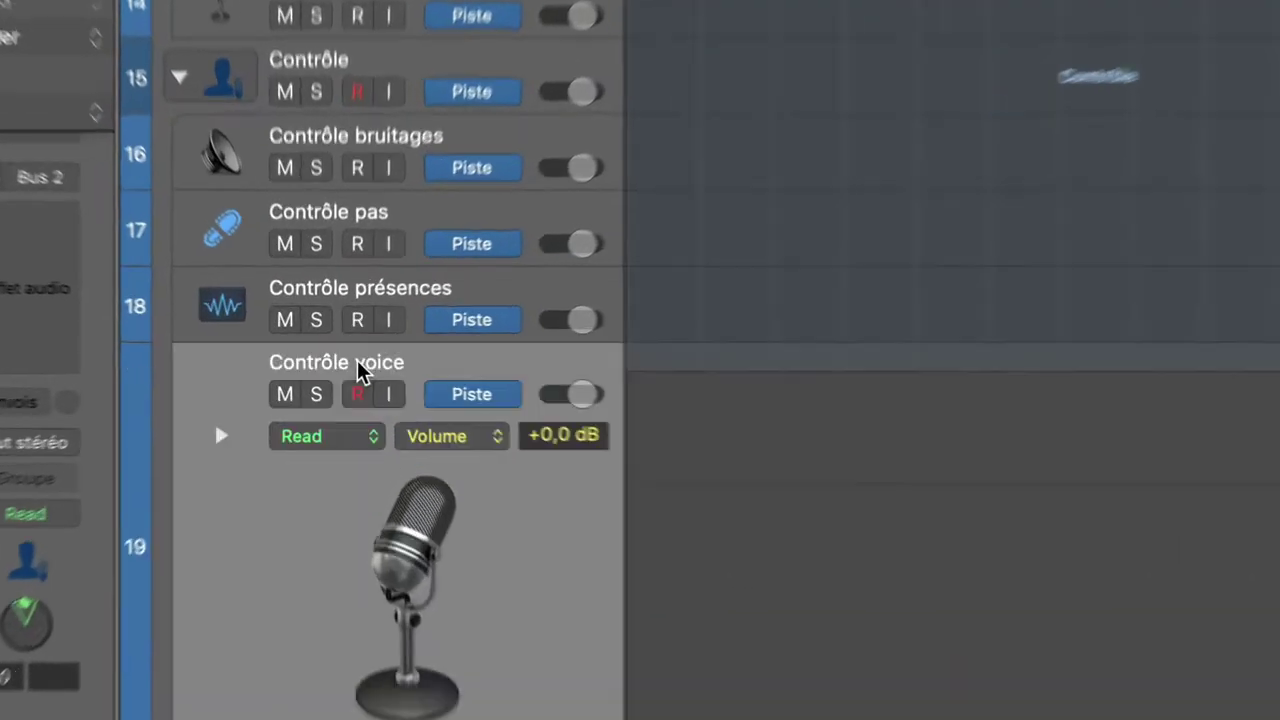
{"action": "double_click", "coordinate": [340, 366]}
{"action": "type", "text": "radio"}
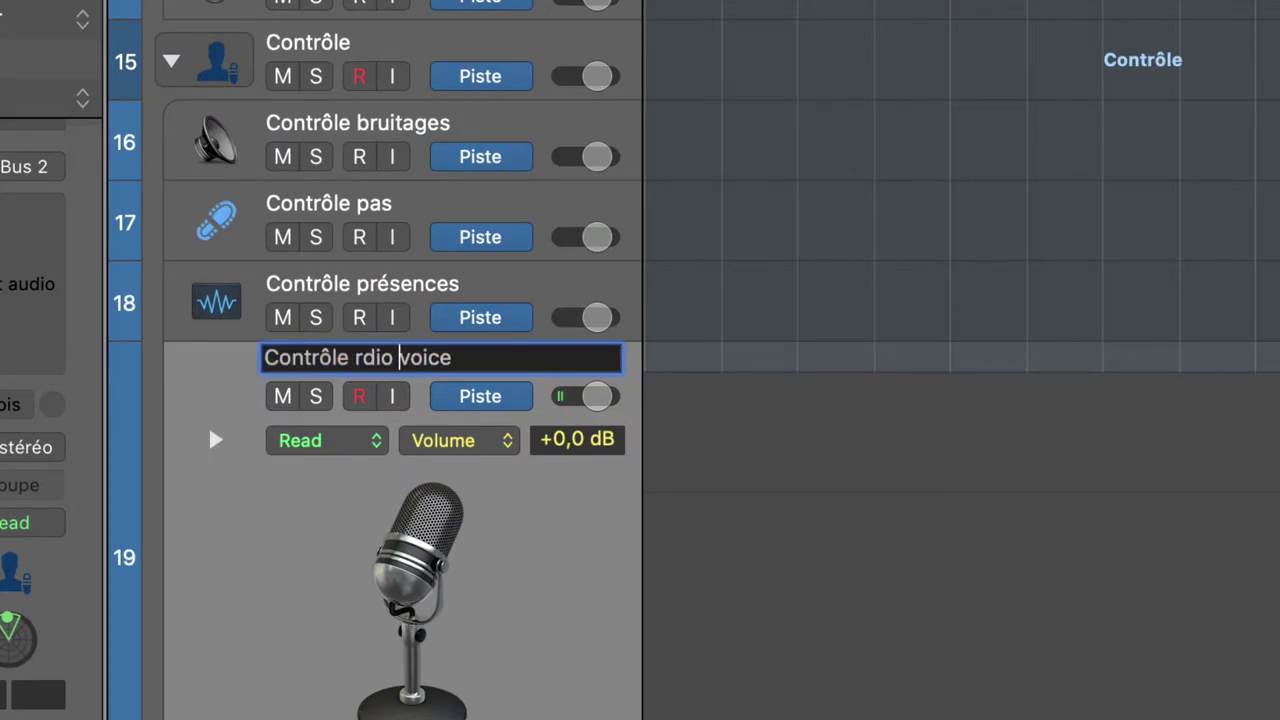
{"action": "key", "text": "Left"}
{"action": "key", "text": "Left"}
{"action": "key", "text": "Left"}
{"action": "key", "text": "Left"}
{"action": "type", "text": "a"}
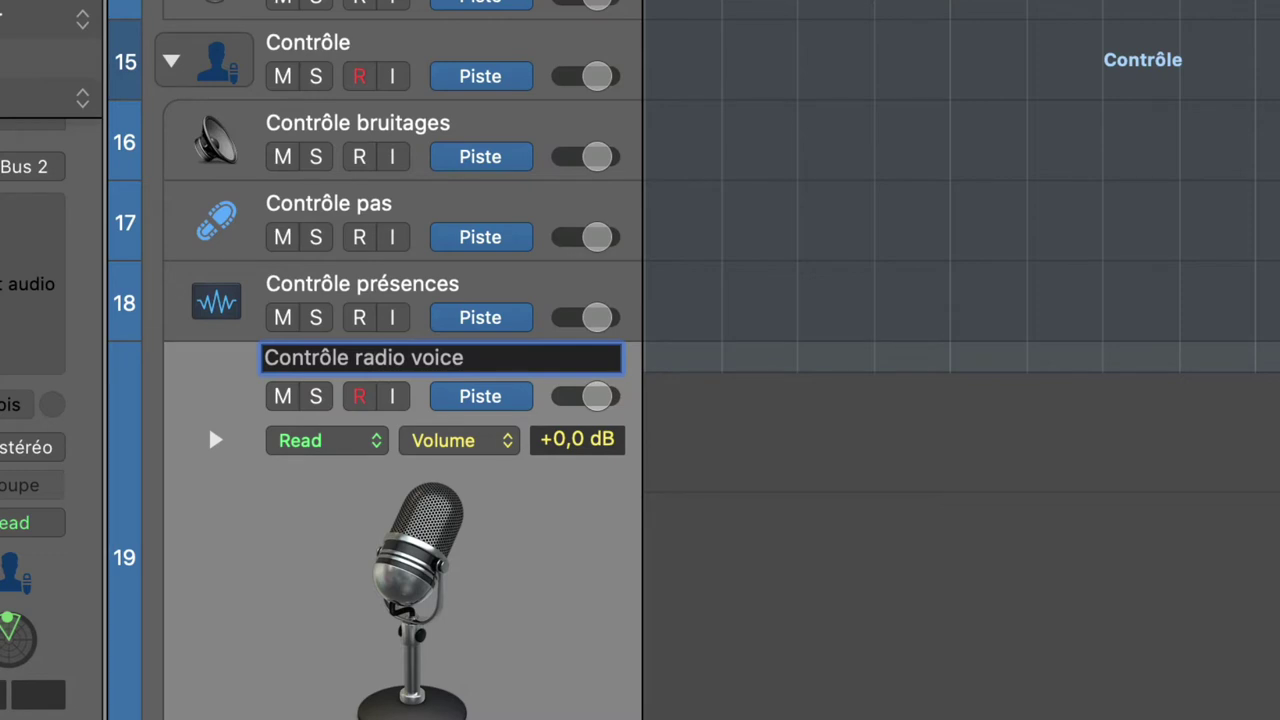
{"action": "key", "text": "Return"}
Step: Enable volume automation on the Contrôle radio voice track and lower it to about -11.7 dB
{"action": "key", "text": "a"}
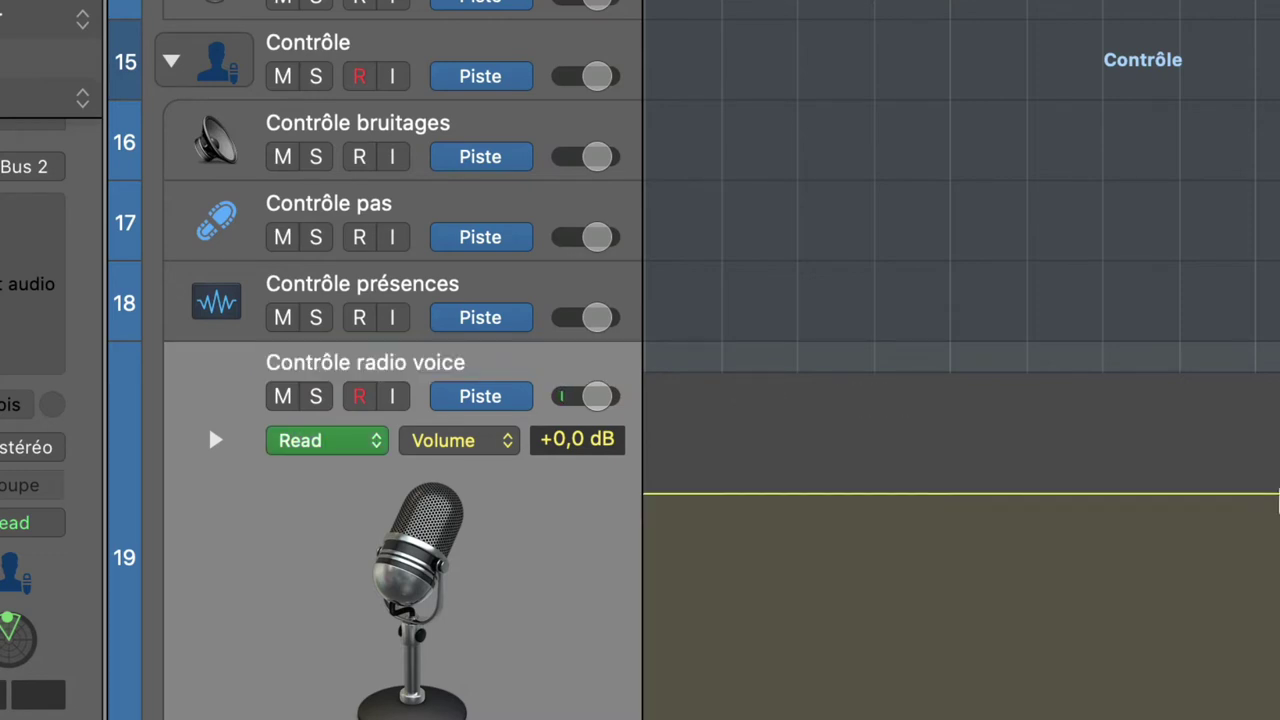
{"action": "left_click_drag", "start_coordinate": [960, 492], "coordinate": [960, 628]}
{"action": "left_click_drag", "start_coordinate": [1279, 640], "coordinate": [1279, 644]}
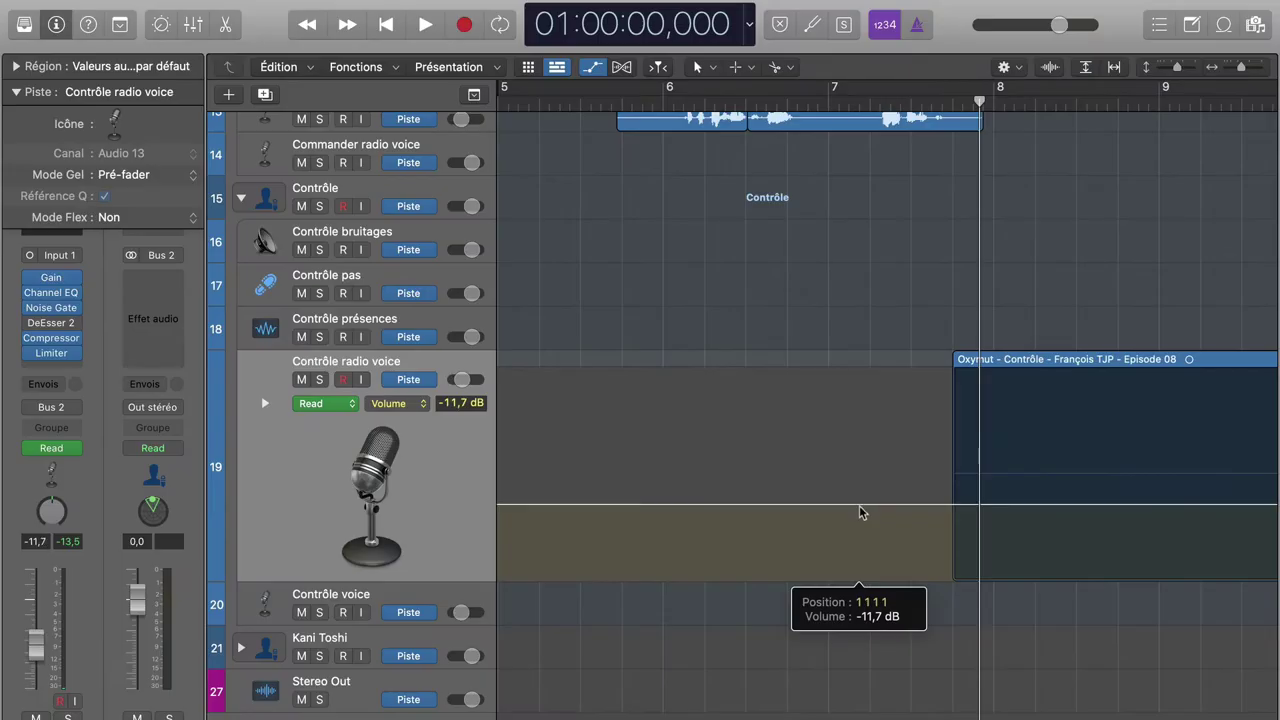
Step: Set the volume automation to -12.1 dB on the Contrôle radio voice track and to -6.6 dB on the Contrôle stack
{"action": "left_click_drag", "start_coordinate": [860, 513], "coordinate": [860, 513]}
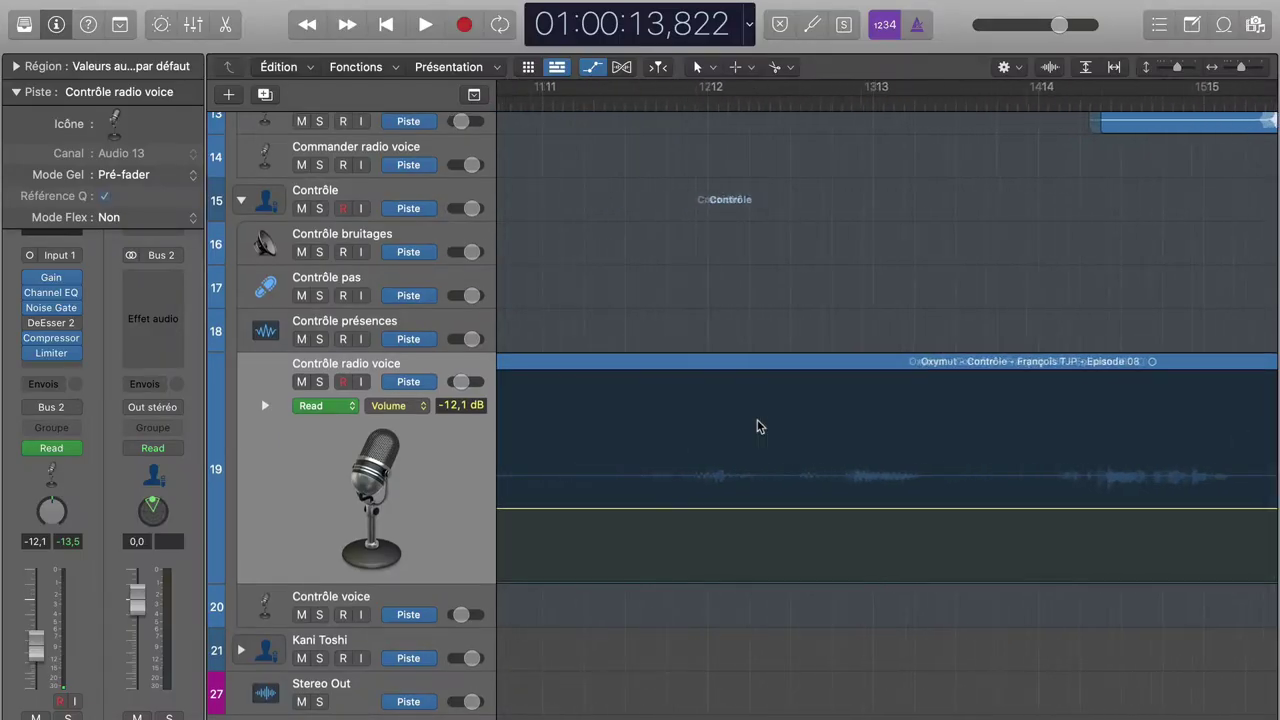
{"action": "scroll", "coordinate": [757, 427], "scroll_direction": "left", "scroll_amount": 3}
{"action": "left_click", "coordinate": [713, 366]}
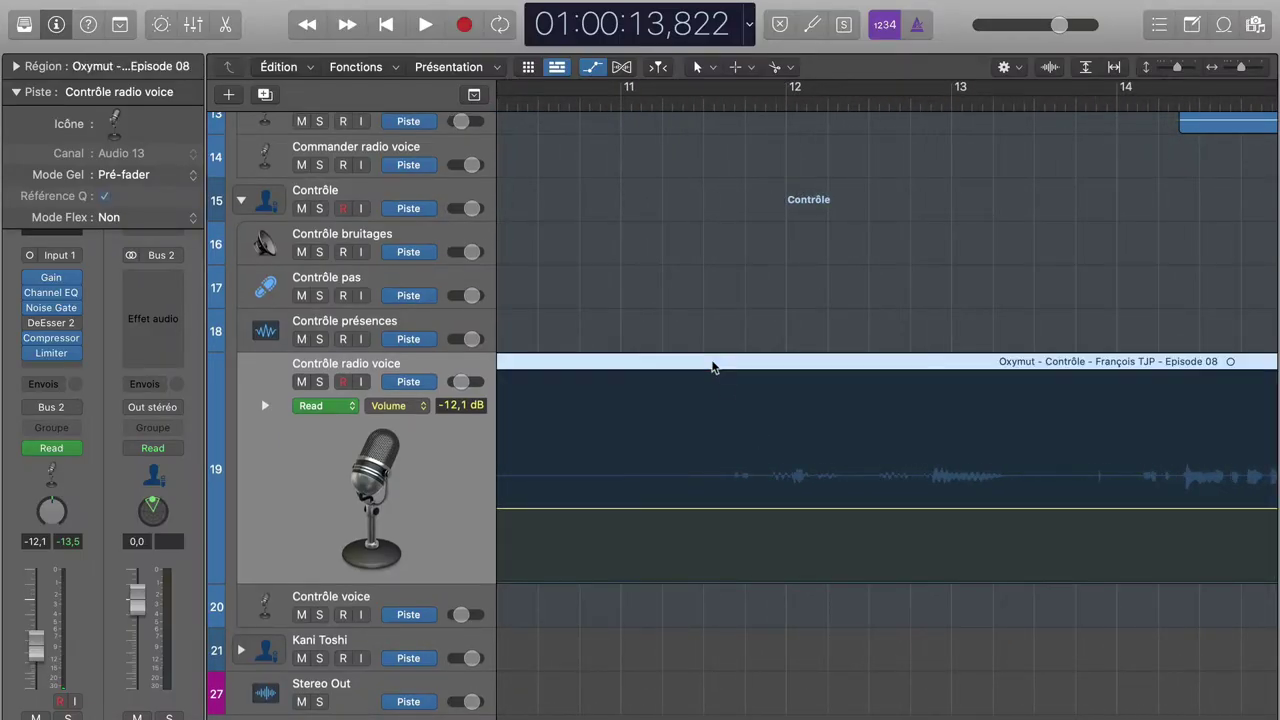
{"action": "left_click", "coordinate": [362, 192]}
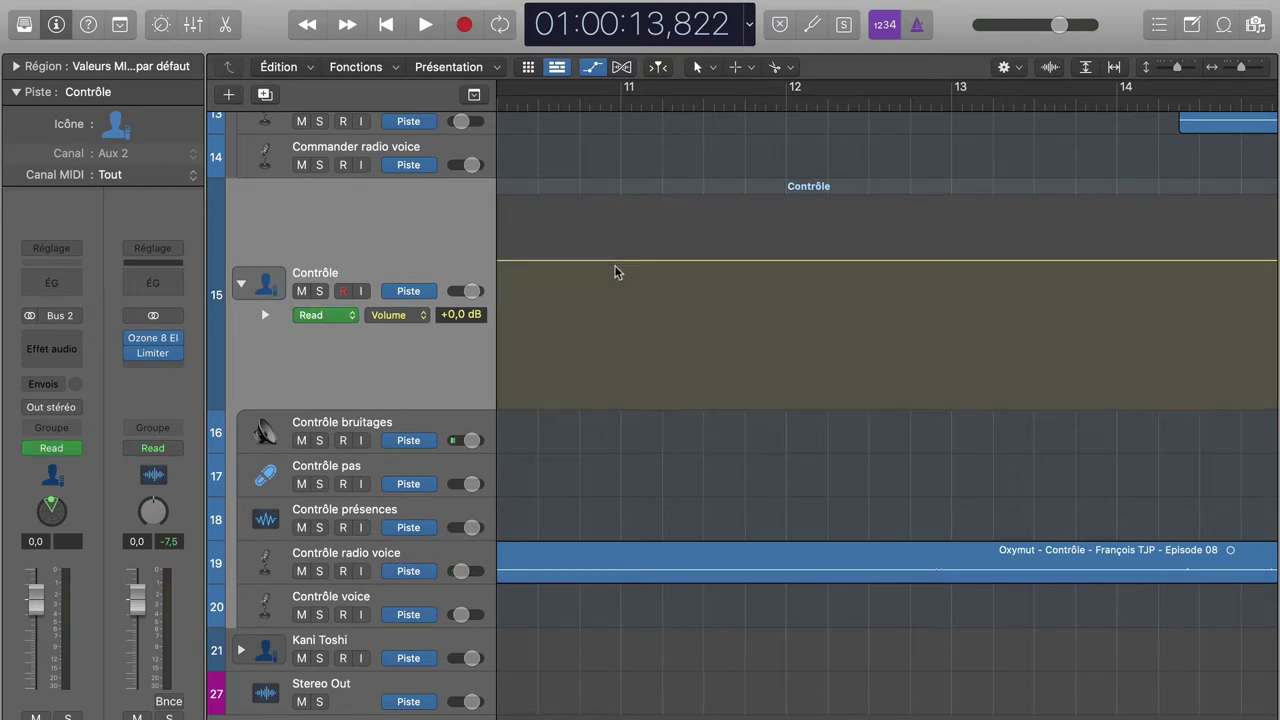
{"action": "left_click_drag", "start_coordinate": [616, 262], "coordinate": [614, 307]}
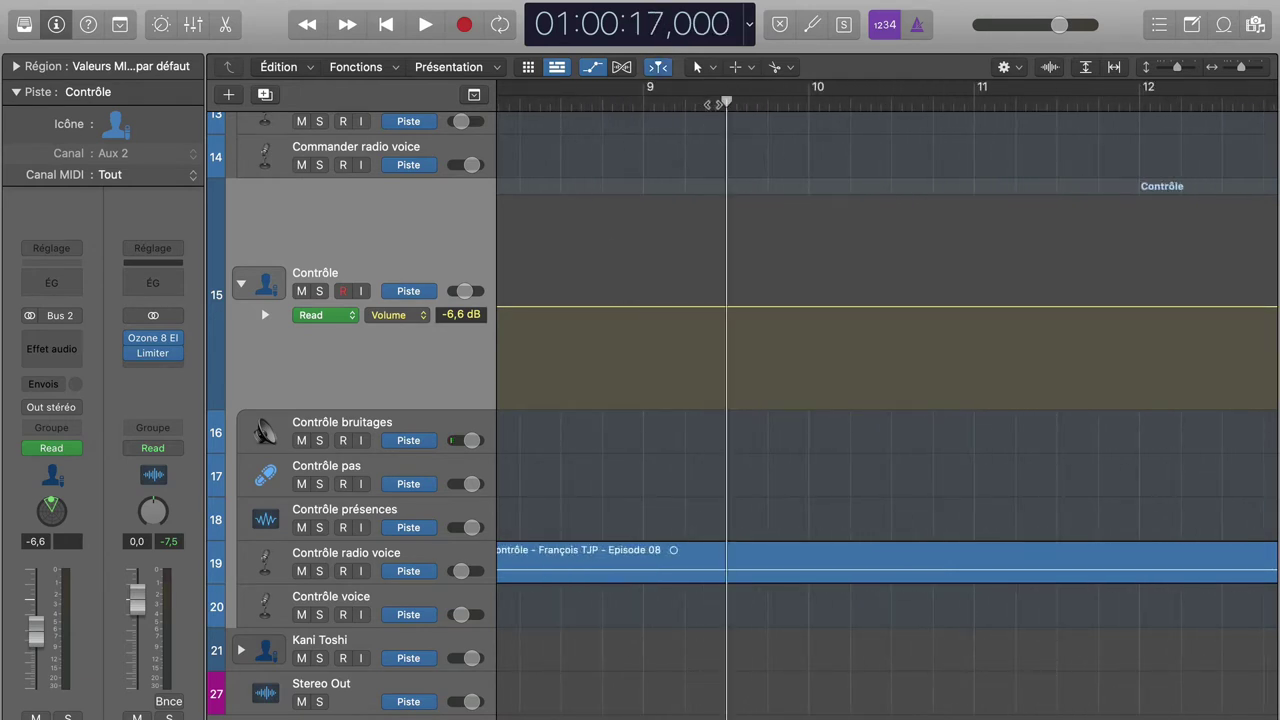
Step: Audition the Contrôle radio voice in solo, split its Episode 08 region just before bar 16, and delete the part before the split
{"action": "key", "text": "space"}
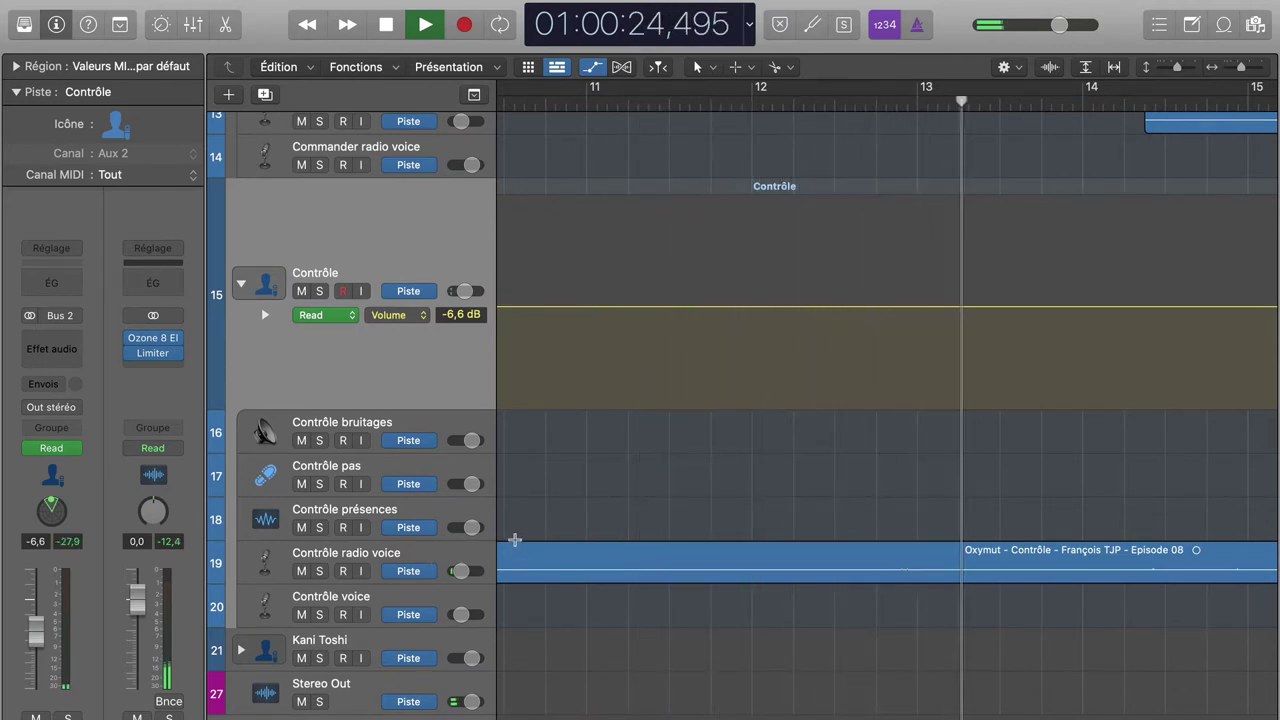
{"action": "left_click", "coordinate": [319, 571]}
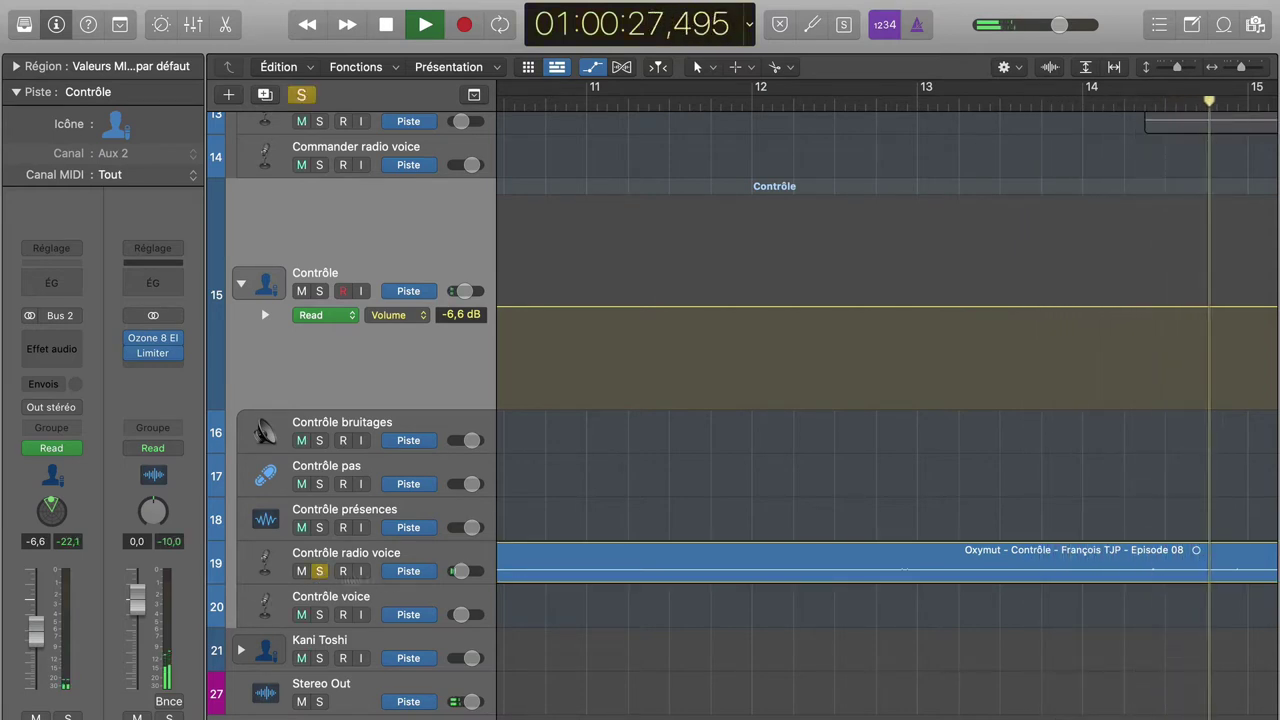
{"action": "key", "text": "space"}
{"action": "left_click", "coordinate": [760, 554]}
{"action": "left_click", "coordinate": [742, 557]}
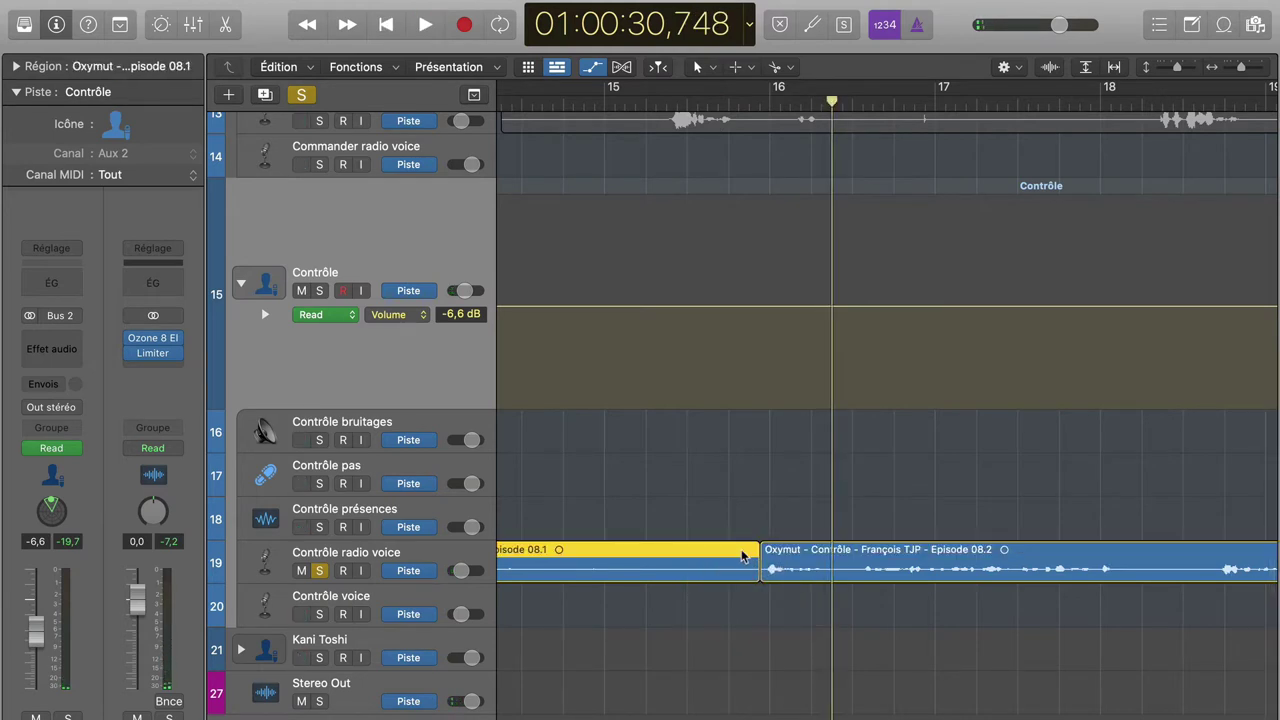
{"action": "key", "text": "Delete"}
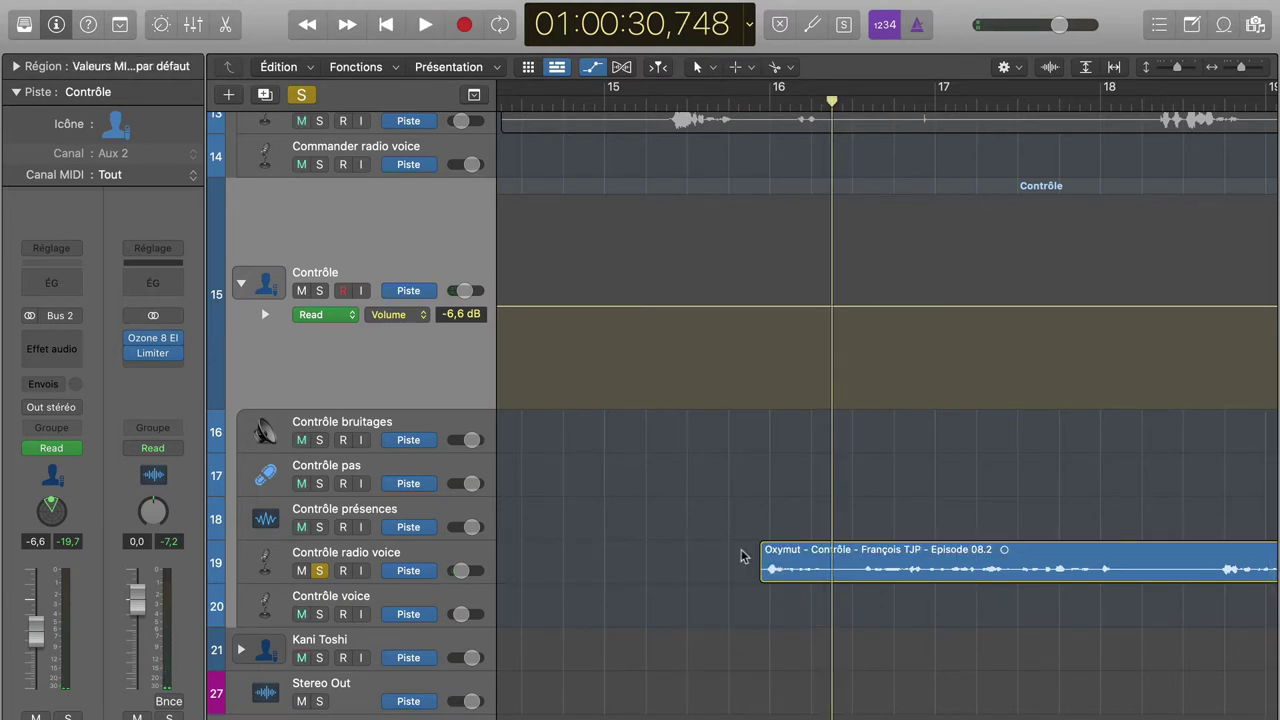
Step: Unsolo the track, move the remaining Contrôle region to just before the Commander 108.12 region ends, and split it at about bar 10¼
{"action": "left_click", "coordinate": [319, 570]}
{"action": "left_click_drag", "start_coordinate": [874, 553], "coordinate": [838, 583]}
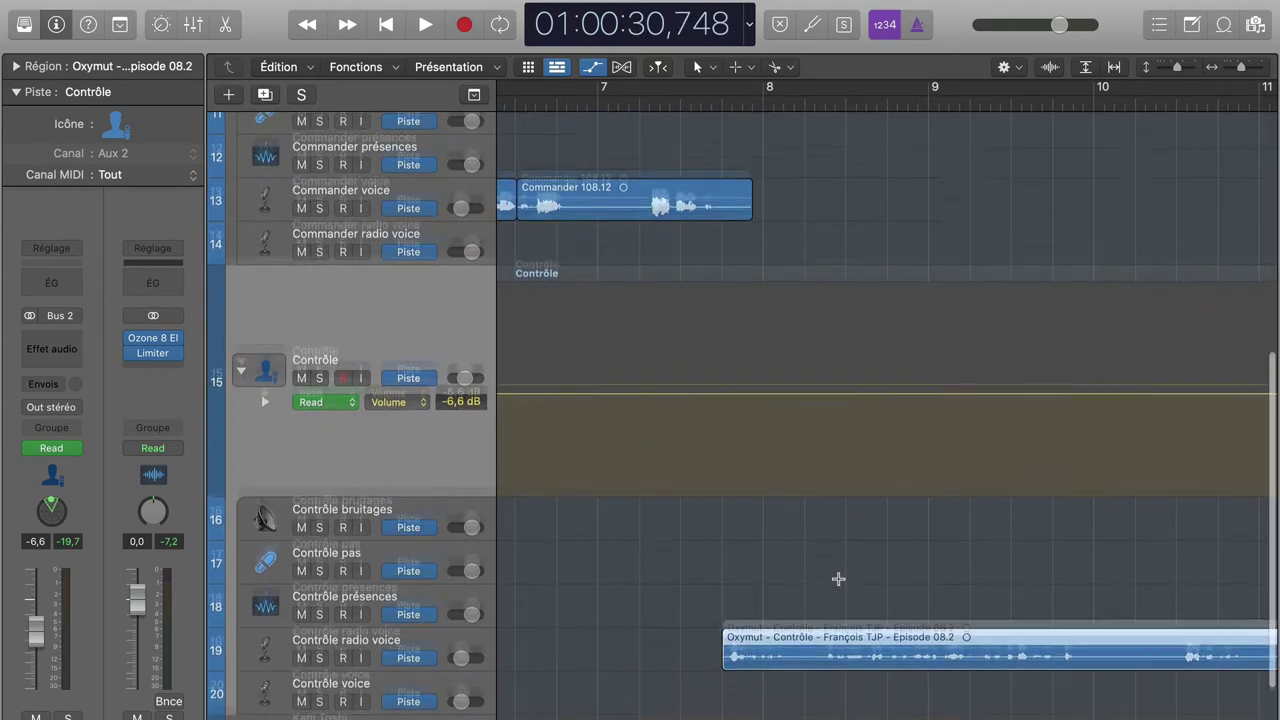
{"action": "left_click", "coordinate": [679, 102]}
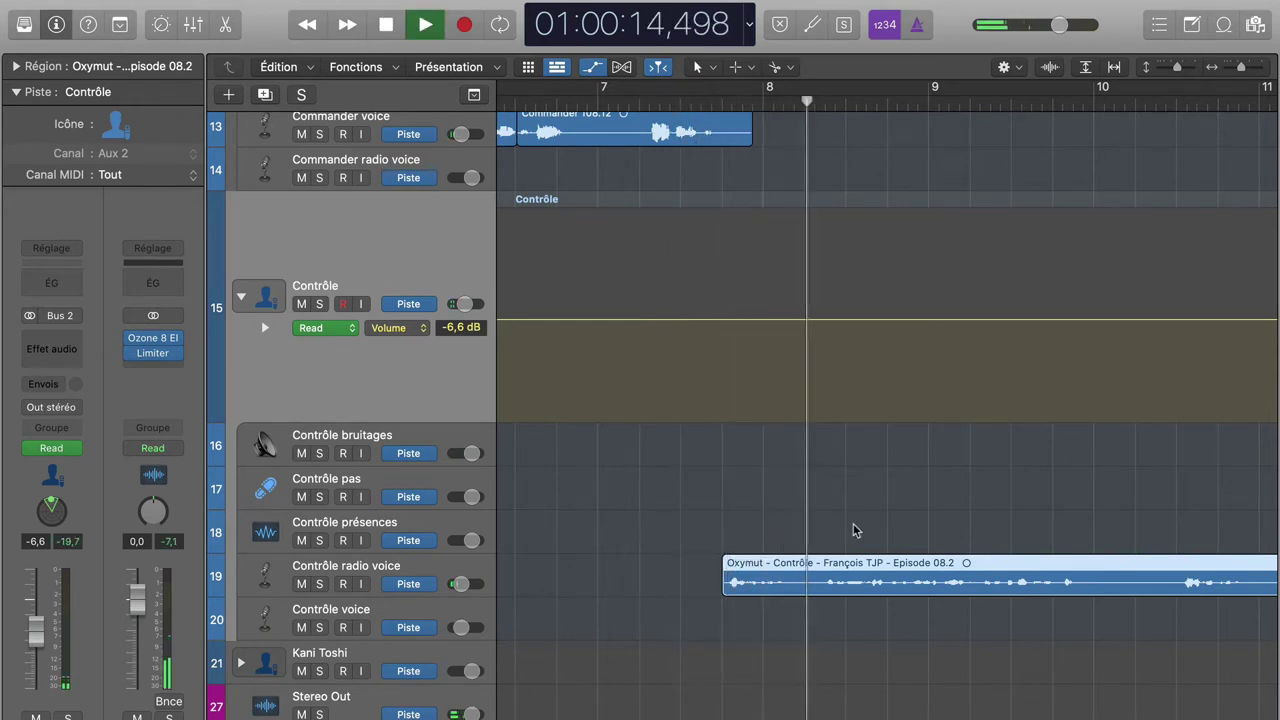
{"action": "scroll", "coordinate": [853, 523], "scroll_direction": "right", "scroll_amount": 2}
{"action": "scroll", "coordinate": [853, 523], "scroll_direction": "right", "scroll_amount": 5}
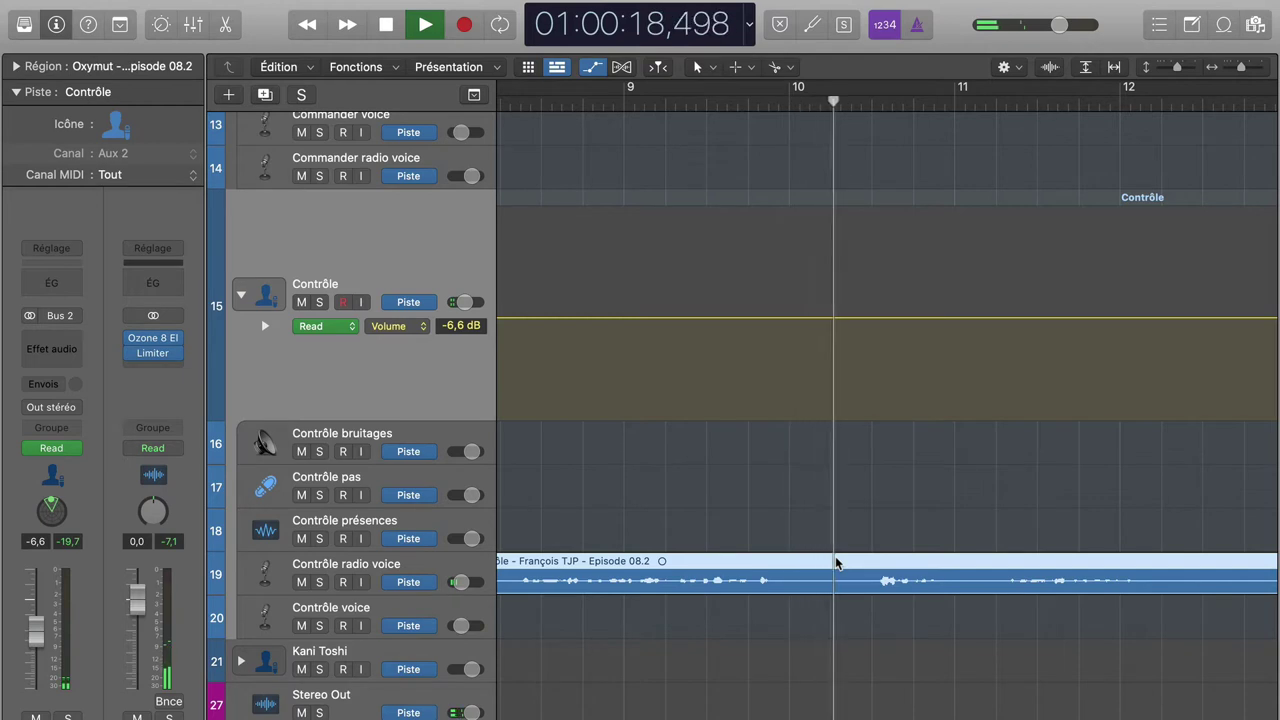
{"action": "left_click", "coordinate": [835, 560]}
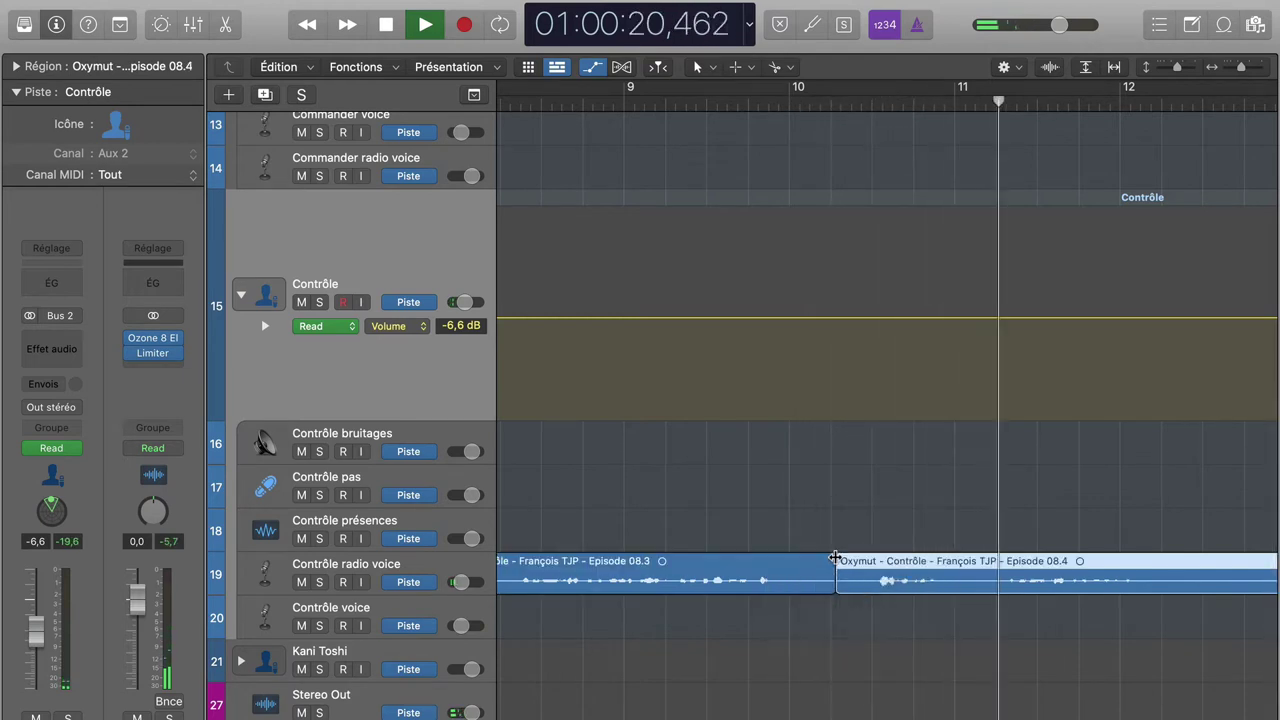
Step: Solo Contrôle radio voice during playback and split its region between takes at about bars 15¼, 18½ and 21½
{"action": "scroll", "coordinate": [835, 557], "scroll_direction": "right", "scroll_amount": 8}
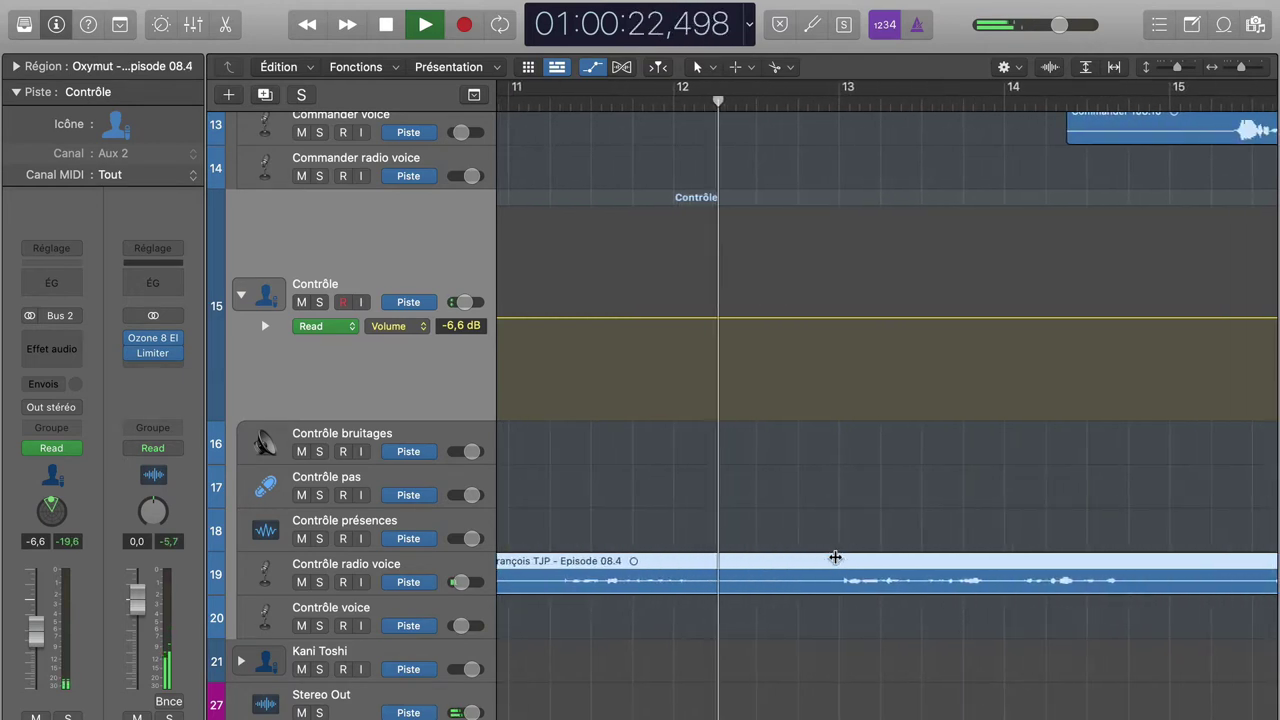
{"action": "left_click", "coordinate": [320, 582]}
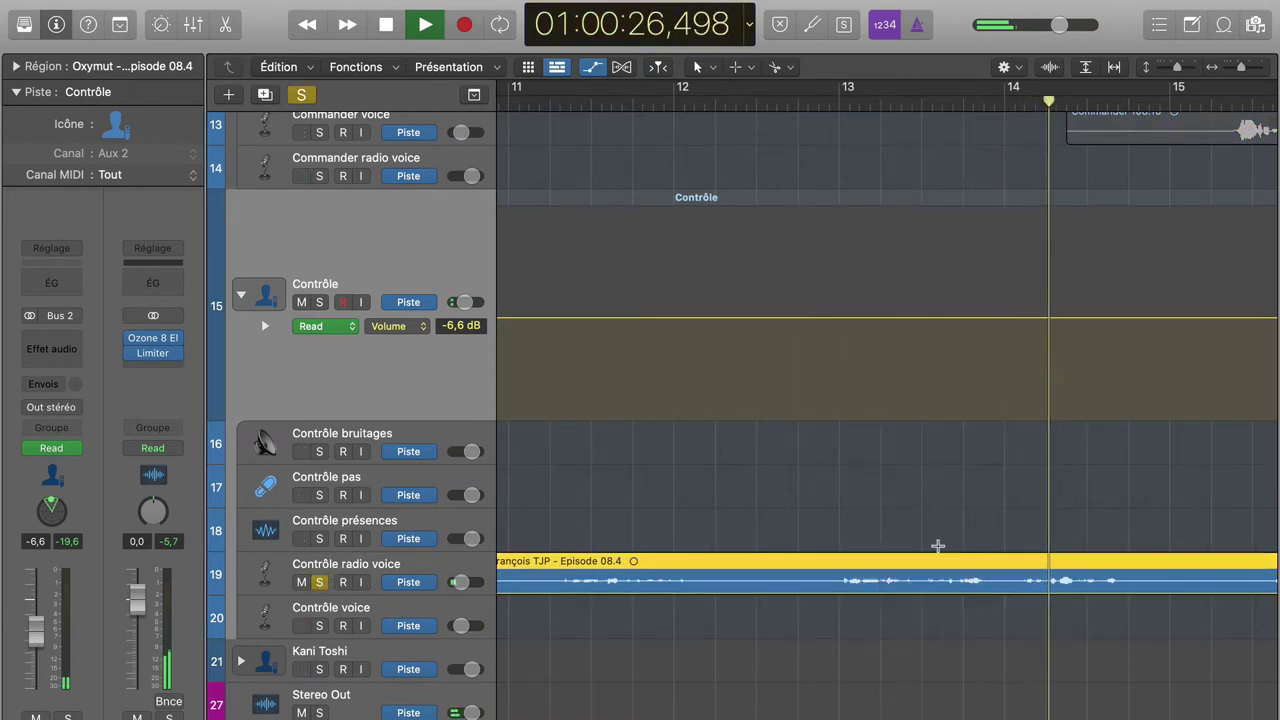
{"action": "scroll", "coordinate": [937, 545], "scroll_direction": "right", "scroll_amount": 5}
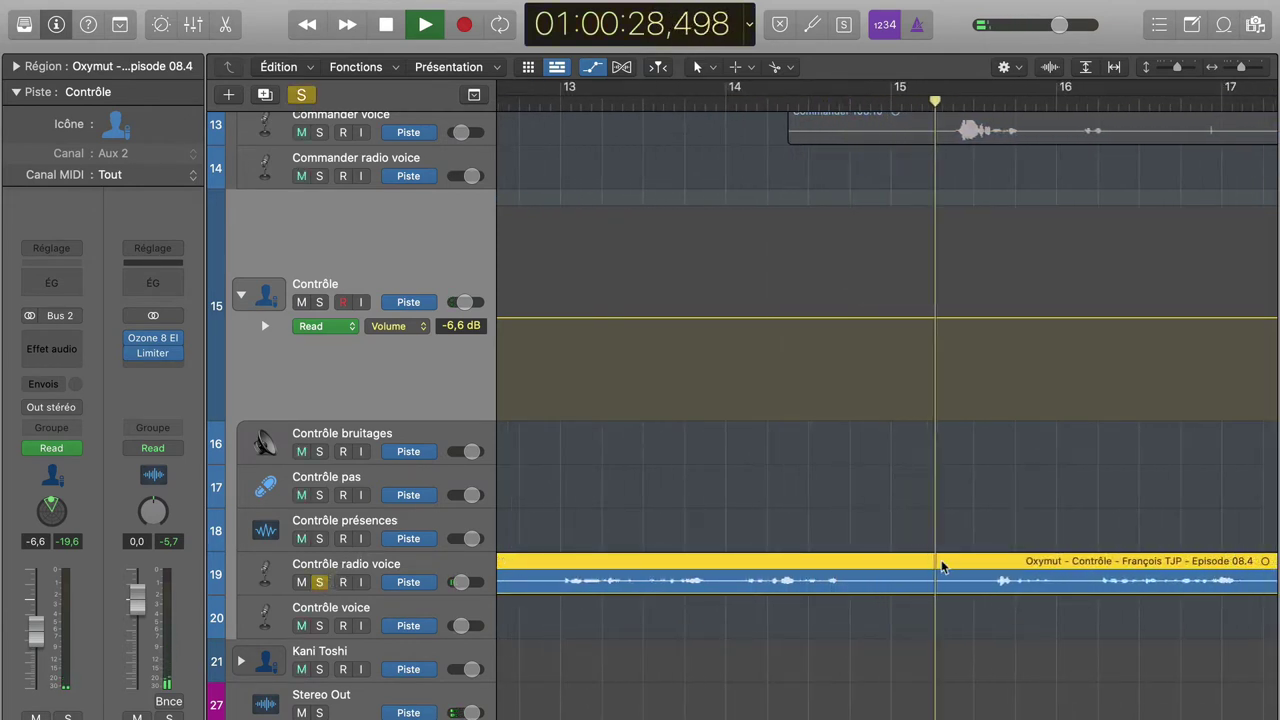
{"action": "key", "text": "super+t"}
{"action": "left_click", "coordinate": [896, 566]}
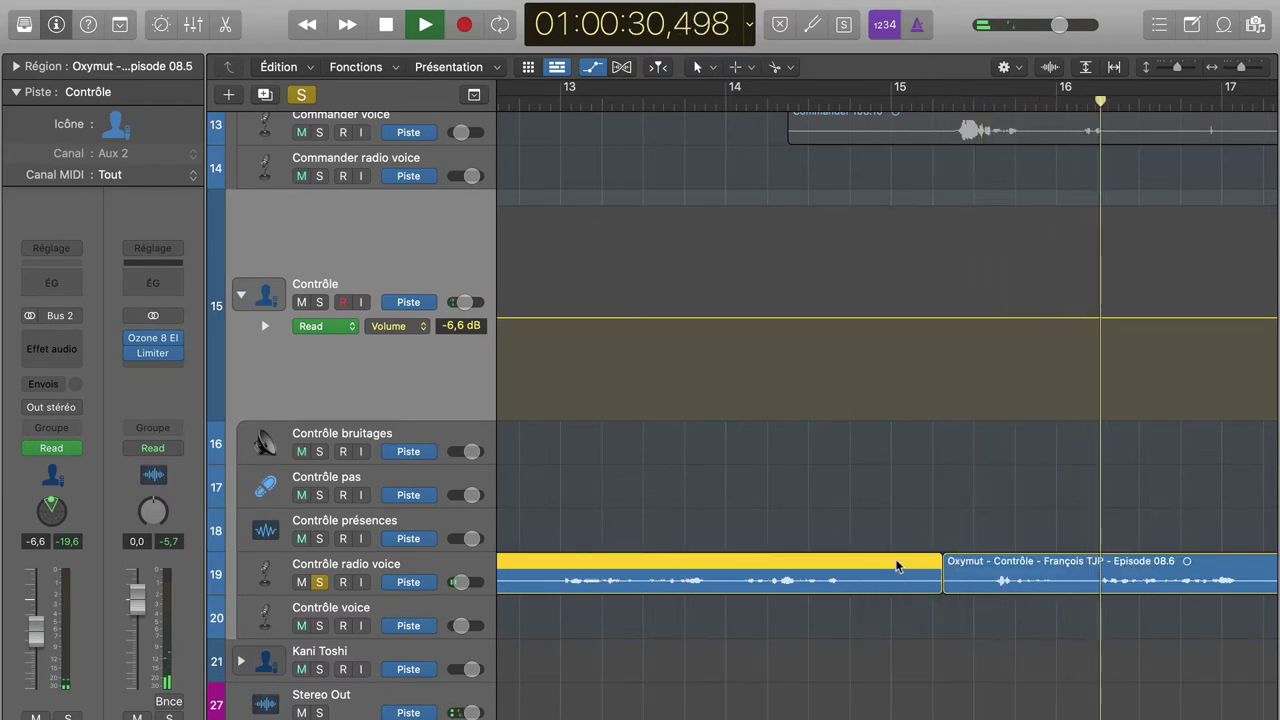
{"action": "scroll", "coordinate": [896, 566], "scroll_direction": "right", "scroll_amount": 10}
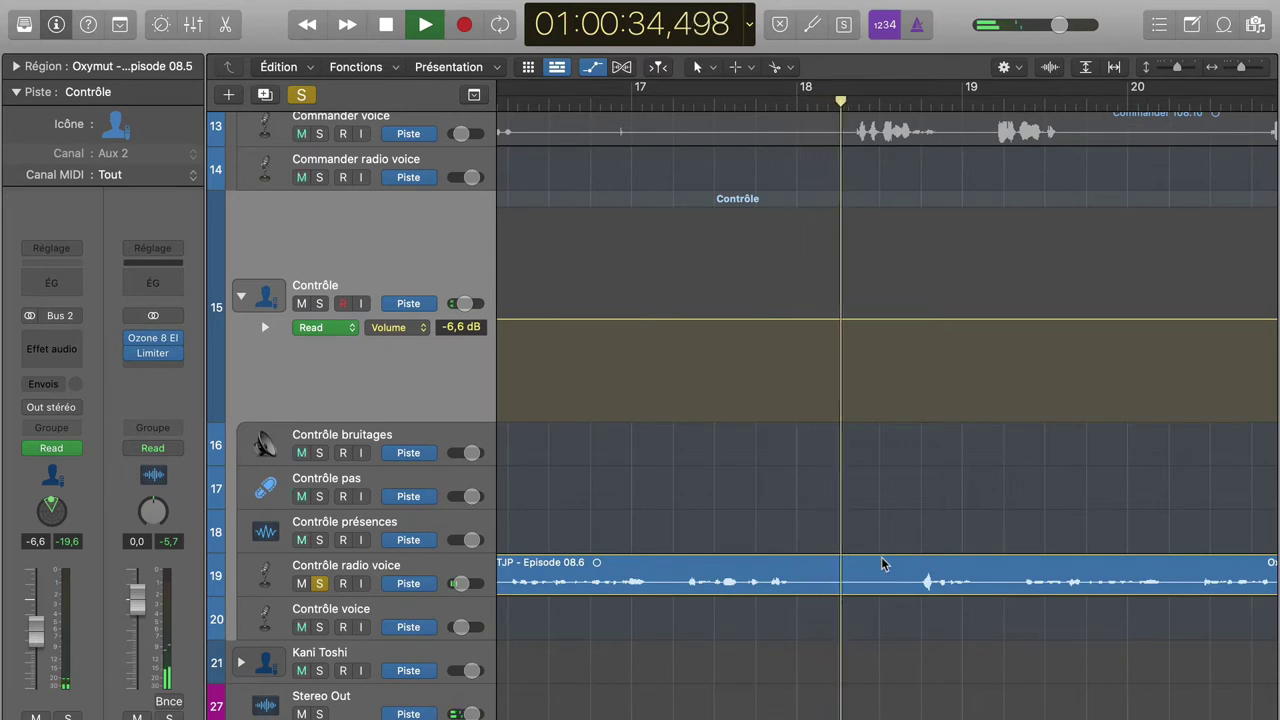
{"action": "left_click", "coordinate": [881, 562]}
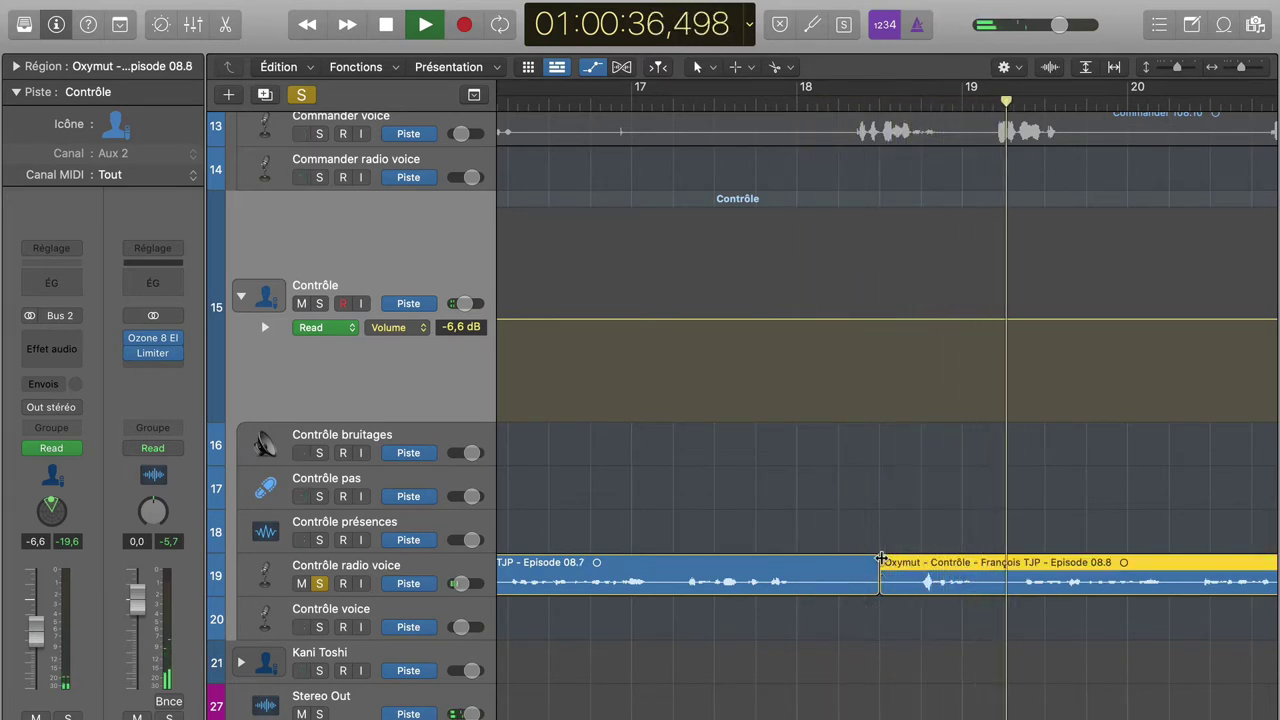
{"action": "left_click", "coordinate": [940, 566]}
{"action": "key", "text": "space"}
Step: Delete the three Contrôle radio voice regions that come before bar 18½, keeping Episode 08.9 as the first take
{"action": "scroll", "coordinate": [1000, 560], "scroll_direction": "left", "scroll_amount": 10}
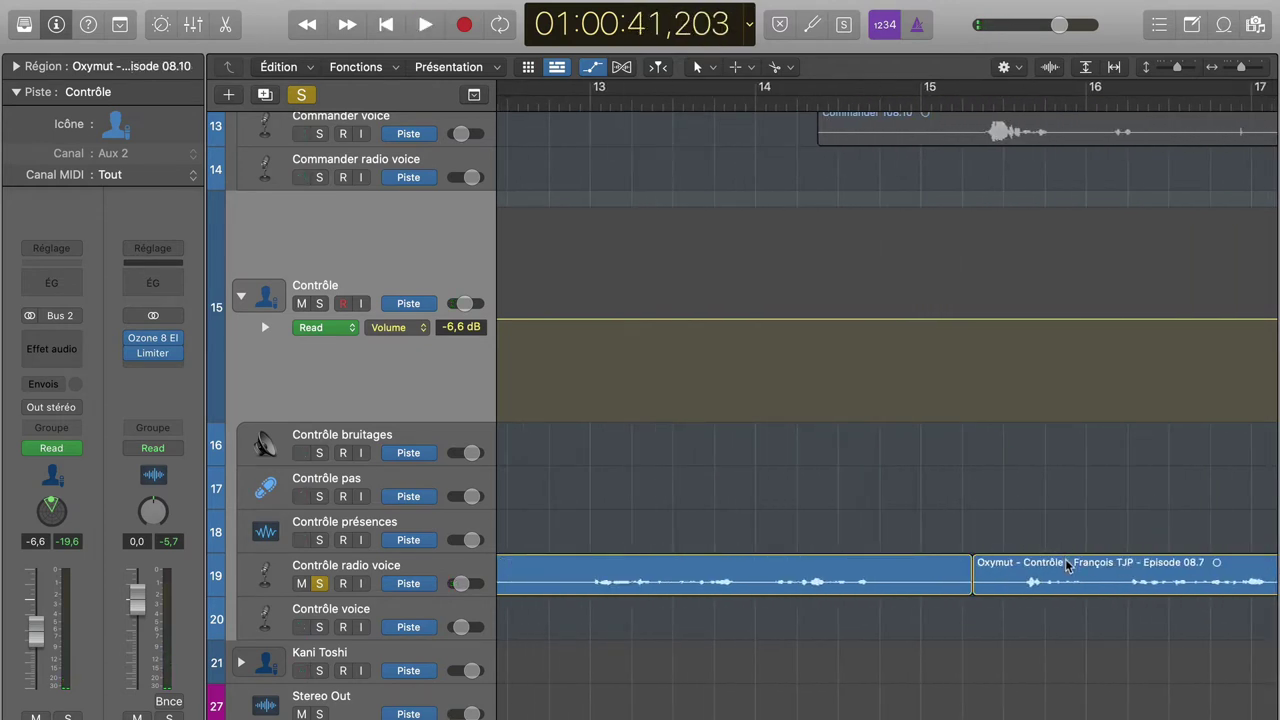
{"action": "left_click", "coordinate": [1068, 566]}
{"action": "key", "text": "Delete"}
{"action": "left_click", "coordinate": [842, 566]}
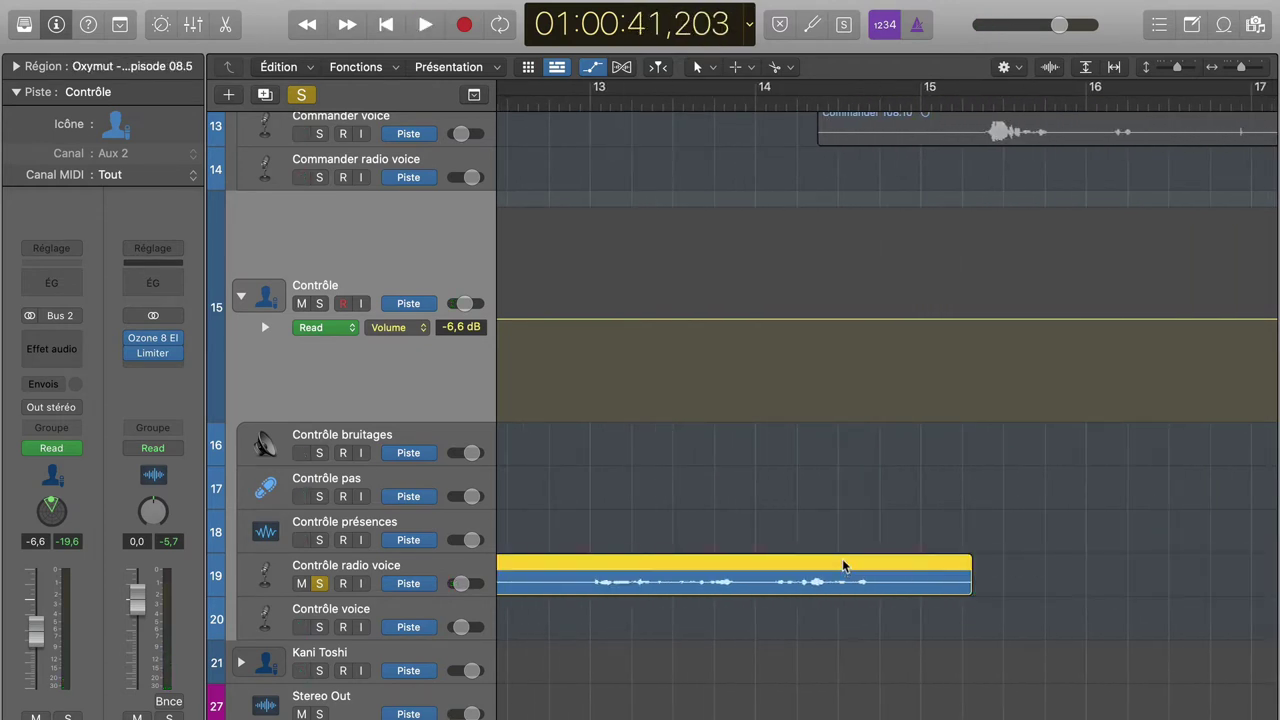
{"action": "key", "text": "Delete"}
{"action": "scroll", "coordinate": [842, 566], "scroll_direction": "left", "scroll_amount": 10}
{"action": "scroll", "coordinate": [842, 566], "scroll_direction": "right", "scroll_amount": 2}
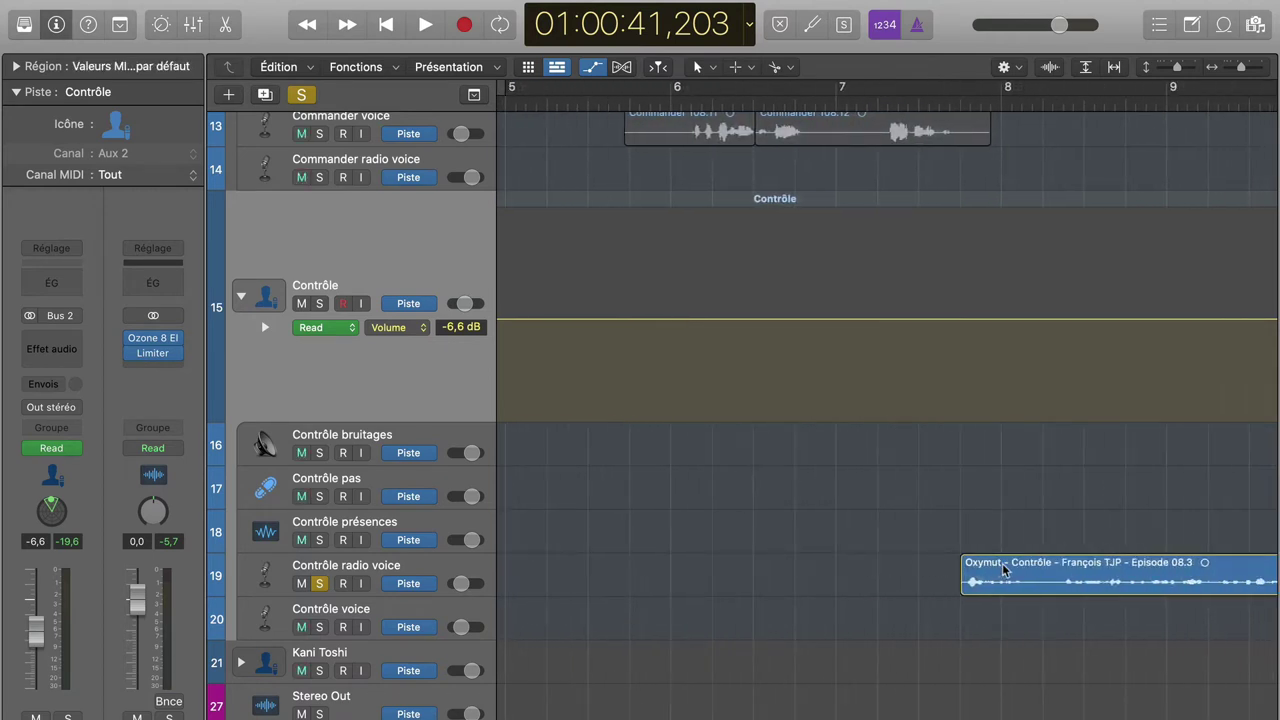
{"action": "left_click", "coordinate": [1002, 566]}
{"action": "key", "text": "Delete"}
Step: Audition the Episode 08.10 region, split it at 26 3 3 1, and delete the part before the split
{"action": "scroll", "coordinate": [1002, 571], "scroll_direction": "right", "scroll_amount": 15}
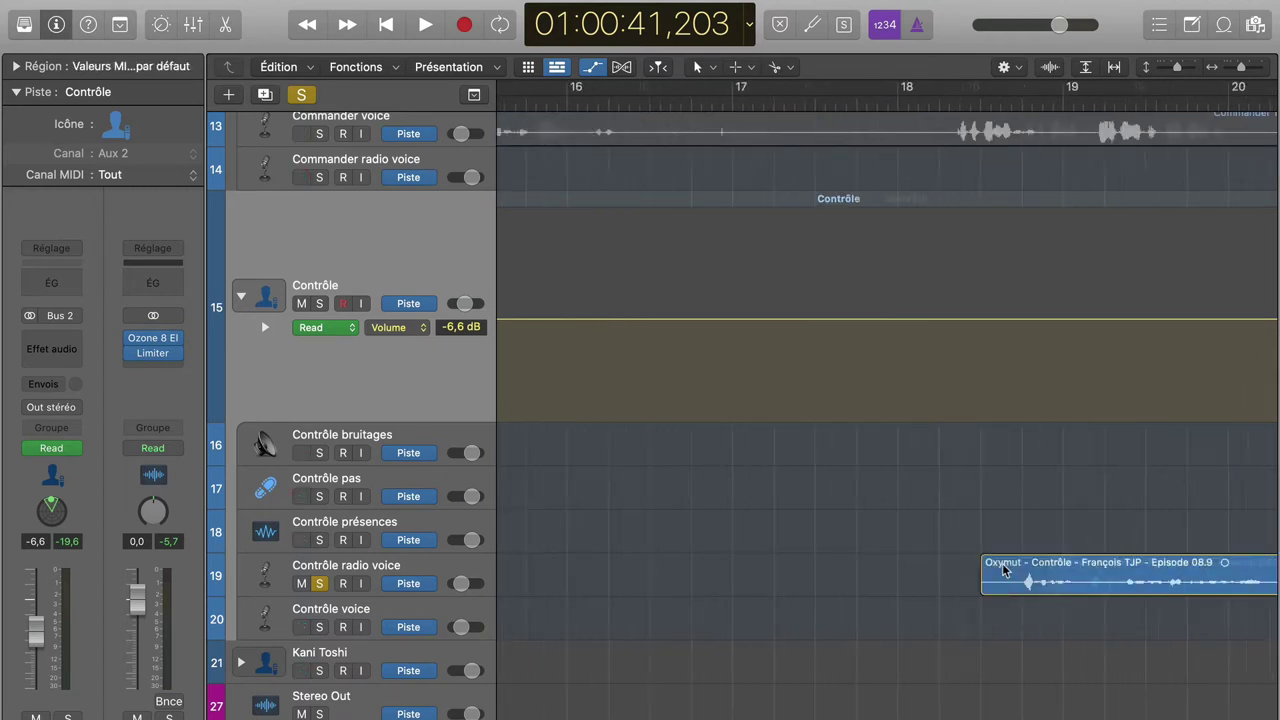
{"action": "key", "text": "space"}
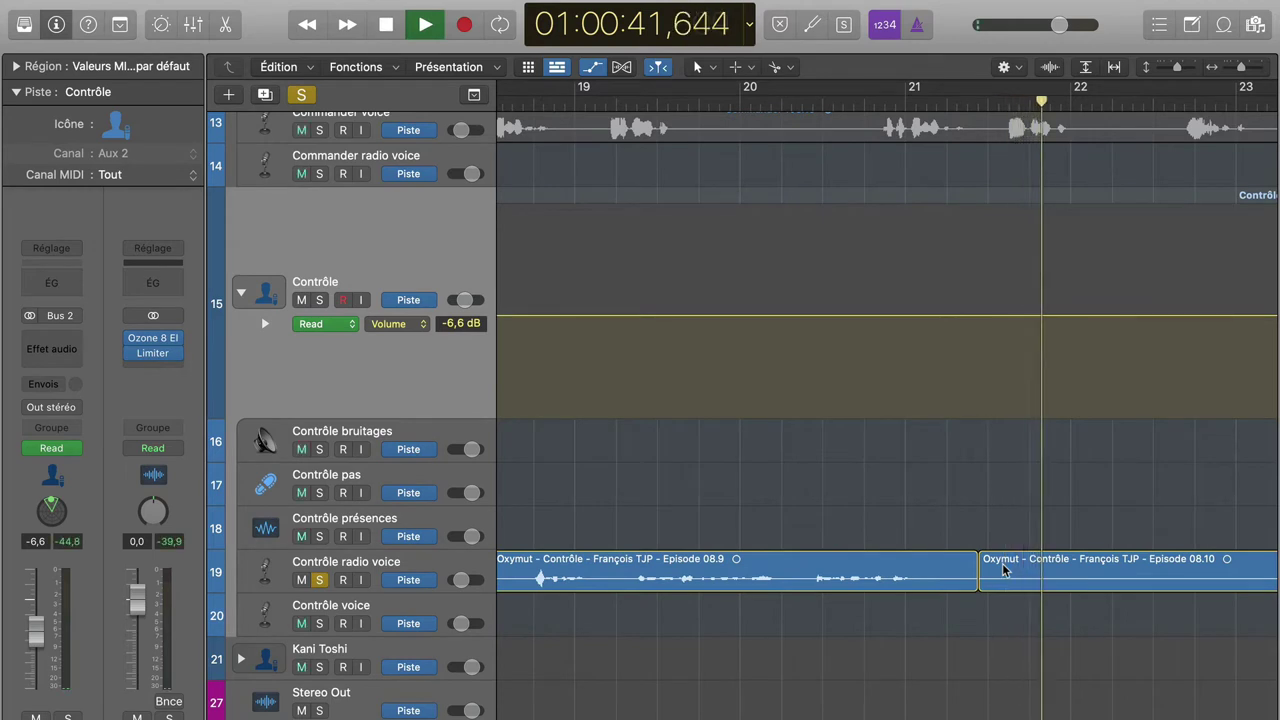
{"action": "scroll", "coordinate": [1004, 571], "scroll_direction": "right", "scroll_amount": 8}
{"action": "scroll", "coordinate": [1004, 571], "scroll_direction": "right", "scroll_amount": 4}
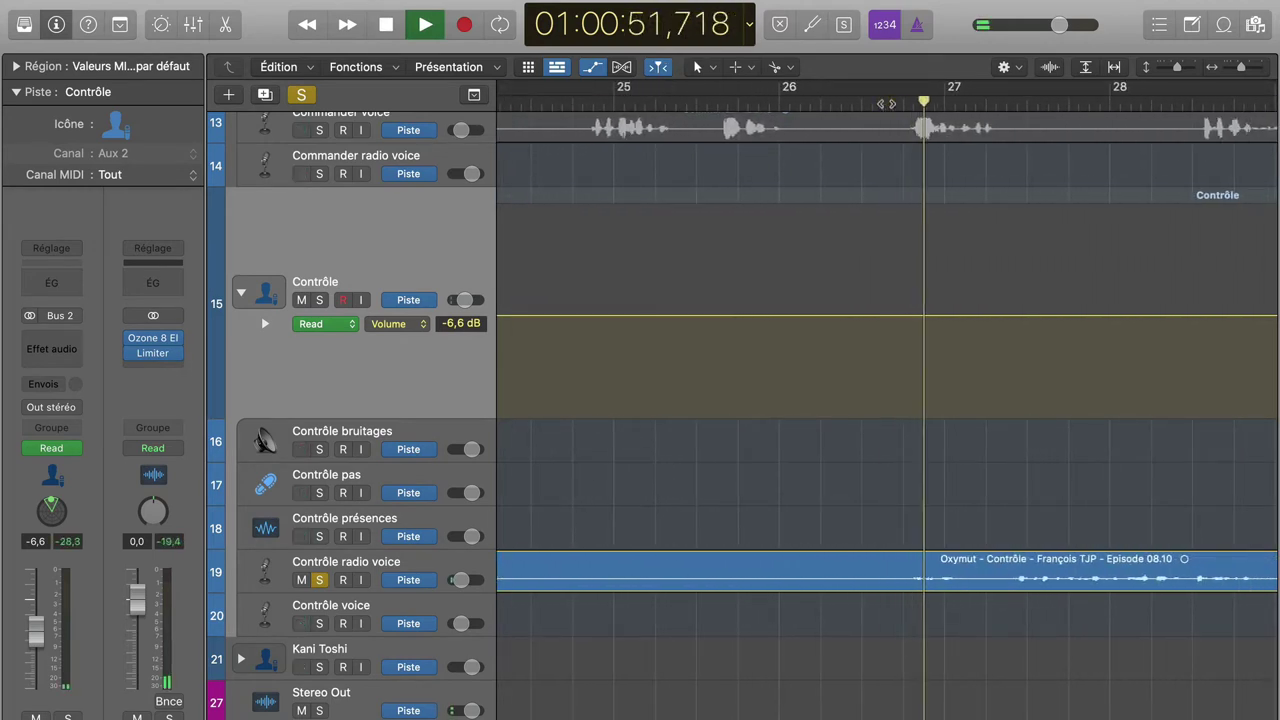
{"action": "key", "text": "space"}
{"action": "left_click", "coordinate": [889, 563]}
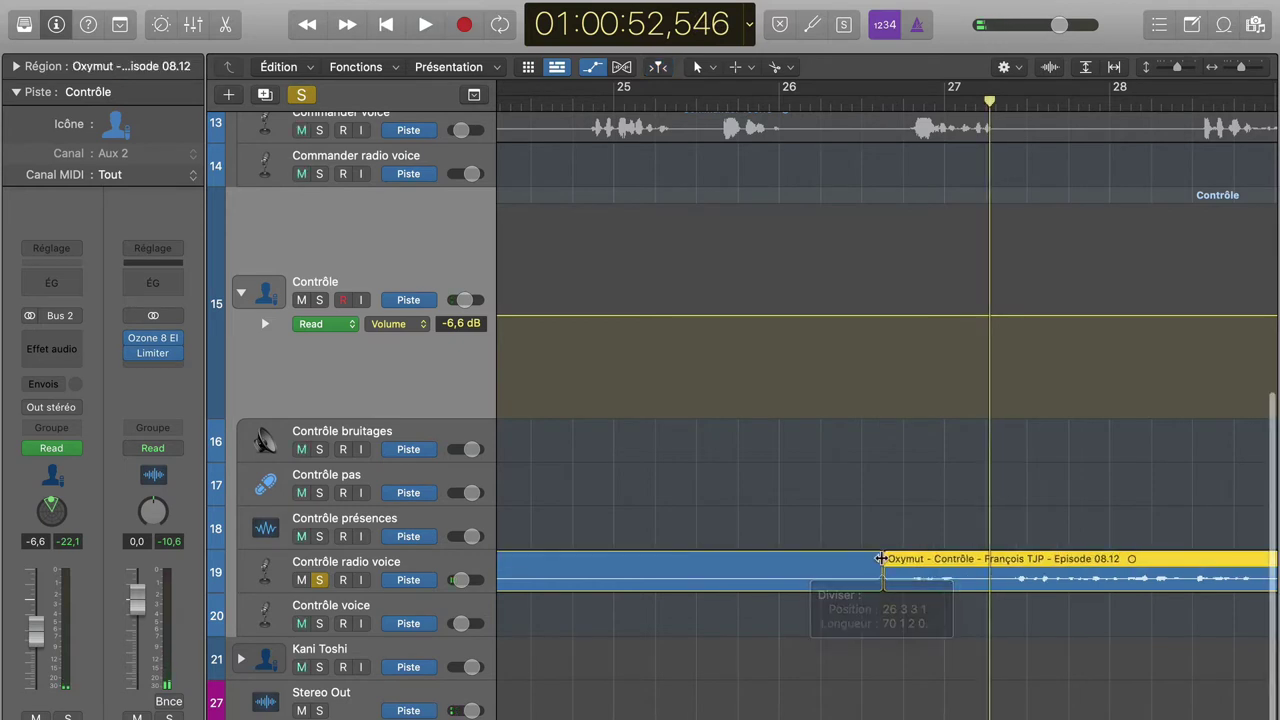
{"action": "key", "text": "Left"}
{"action": "key", "text": "Delete"}
{"action": "scroll", "coordinate": [881, 558], "scroll_direction": "left", "scroll_amount": 10}
{"action": "scroll", "coordinate": [881, 558], "scroll_direction": "left", "scroll_amount": 6}
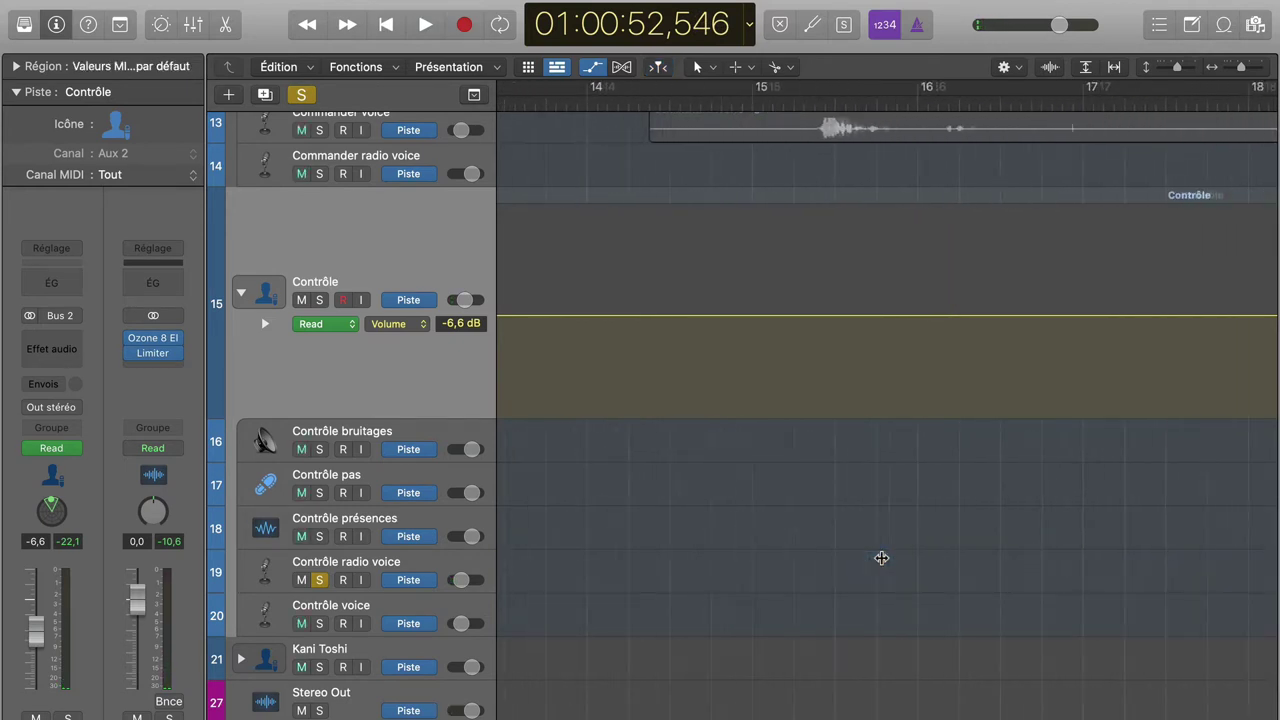
Step: Unsolo Contrôle radio voice, move the Episode 08.9 region to about bar 7½, and play it back after the Commander's line
{"action": "left_click", "coordinate": [319, 580]}
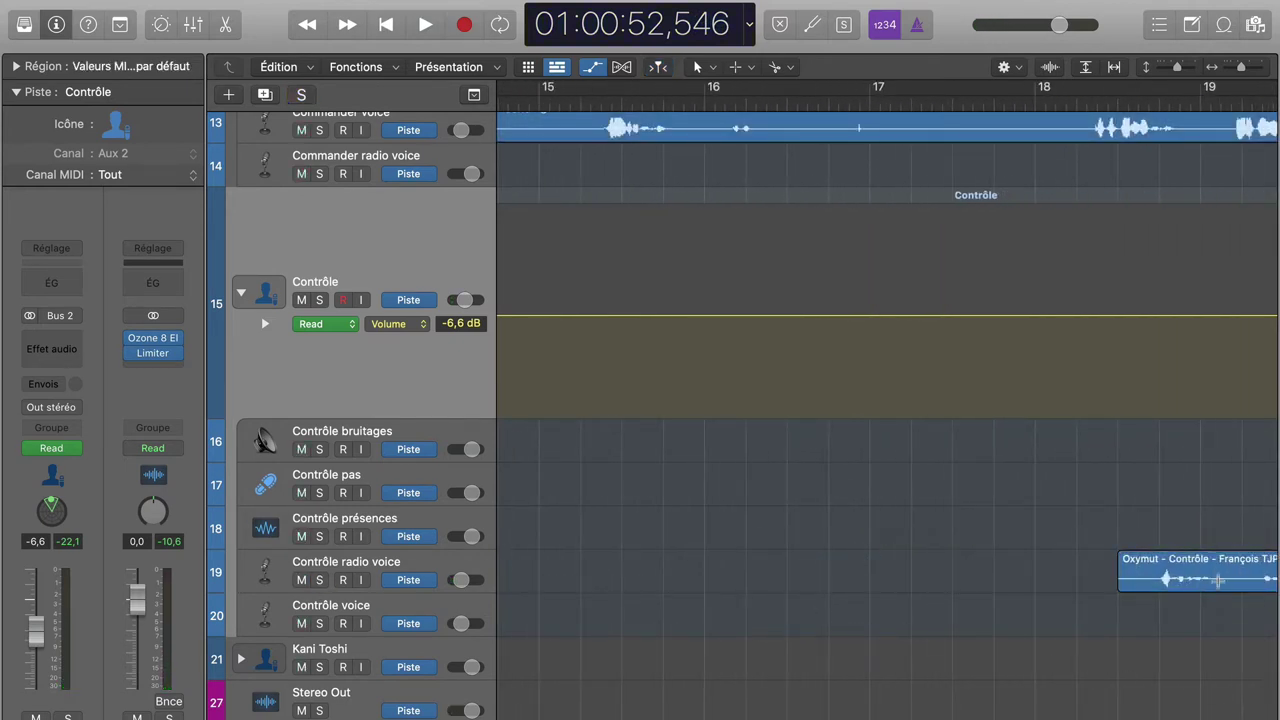
{"action": "left_click_drag", "start_coordinate": [1219, 559], "coordinate": [741, 579]}
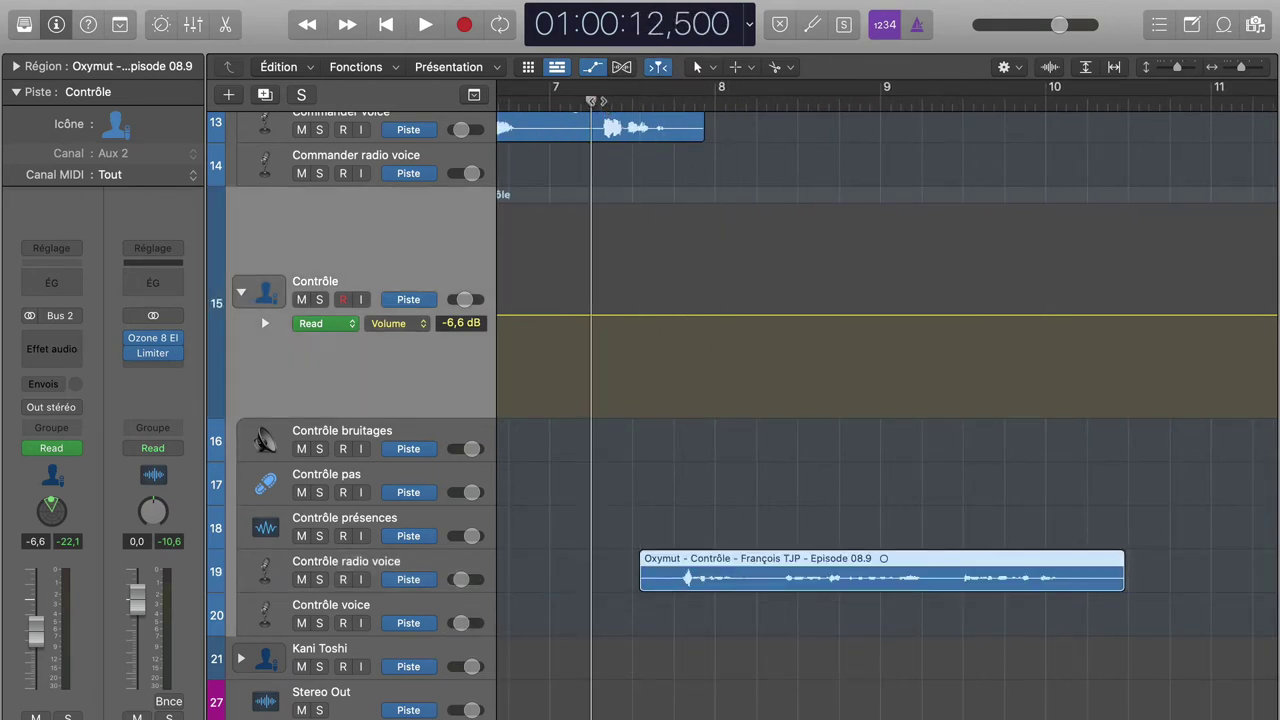
{"action": "key", "text": "space"}
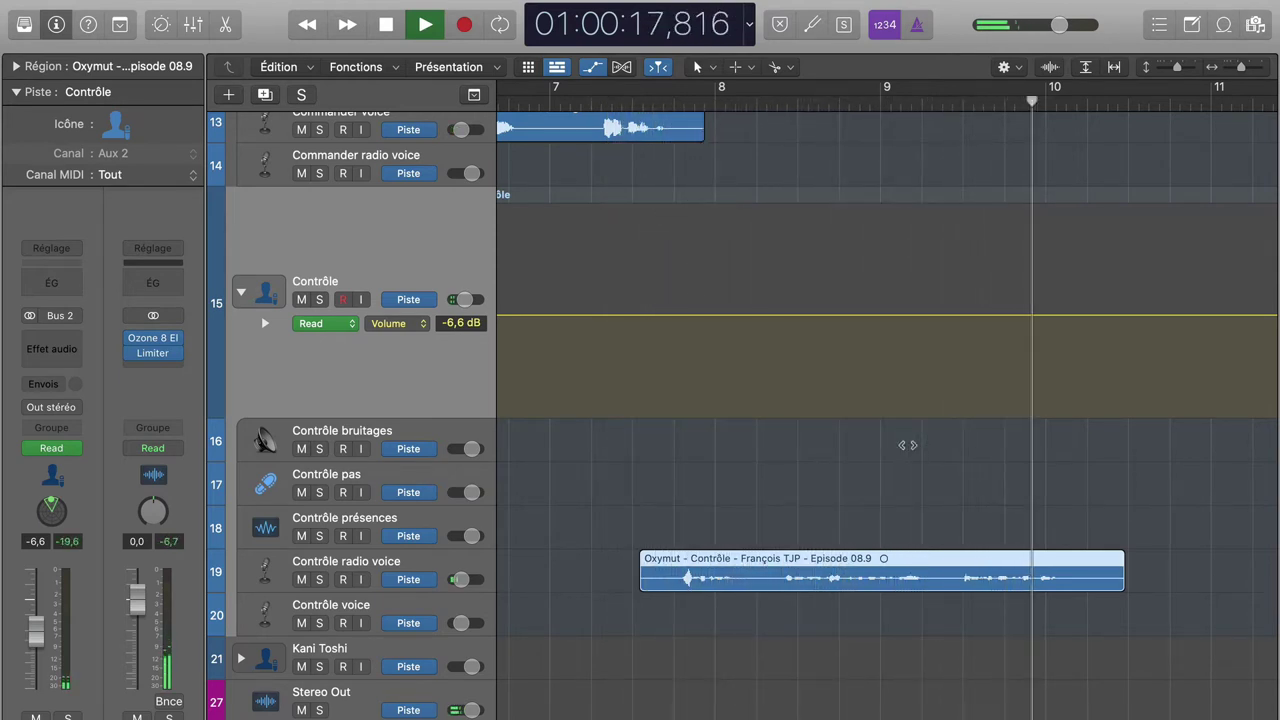
{"action": "key", "text": "space"}
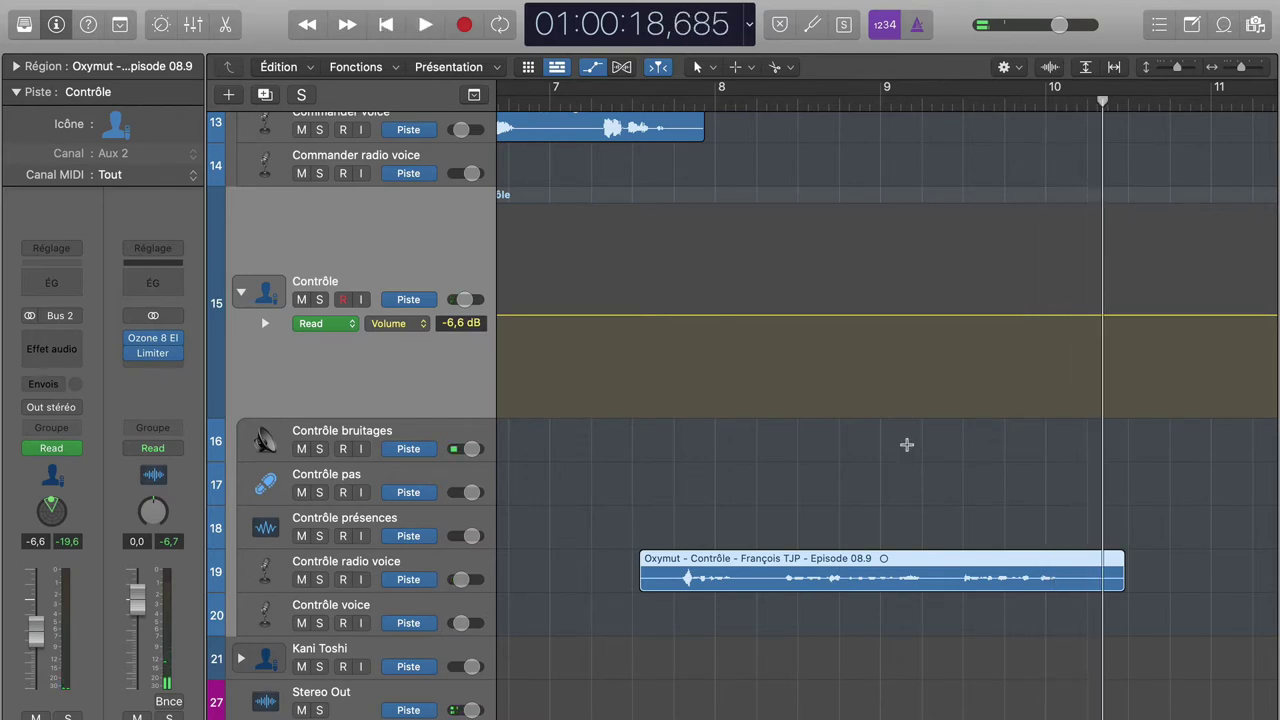
Step: Load the téléphone-simulateur preset into the Channel EQ on Contrôle radio voice and play back the Episode 08.9 line
{"action": "scroll", "coordinate": [906, 444], "scroll_direction": "down", "scroll_amount": 2}
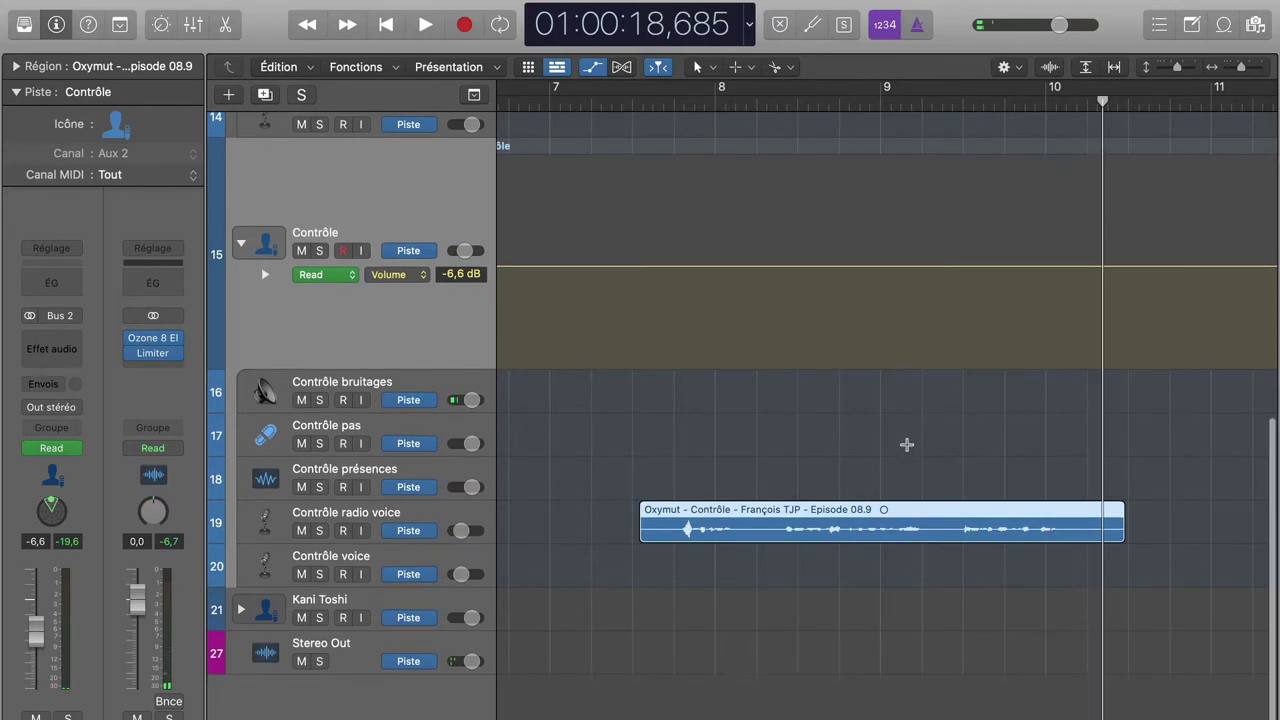
{"action": "left_click", "coordinate": [409, 514]}
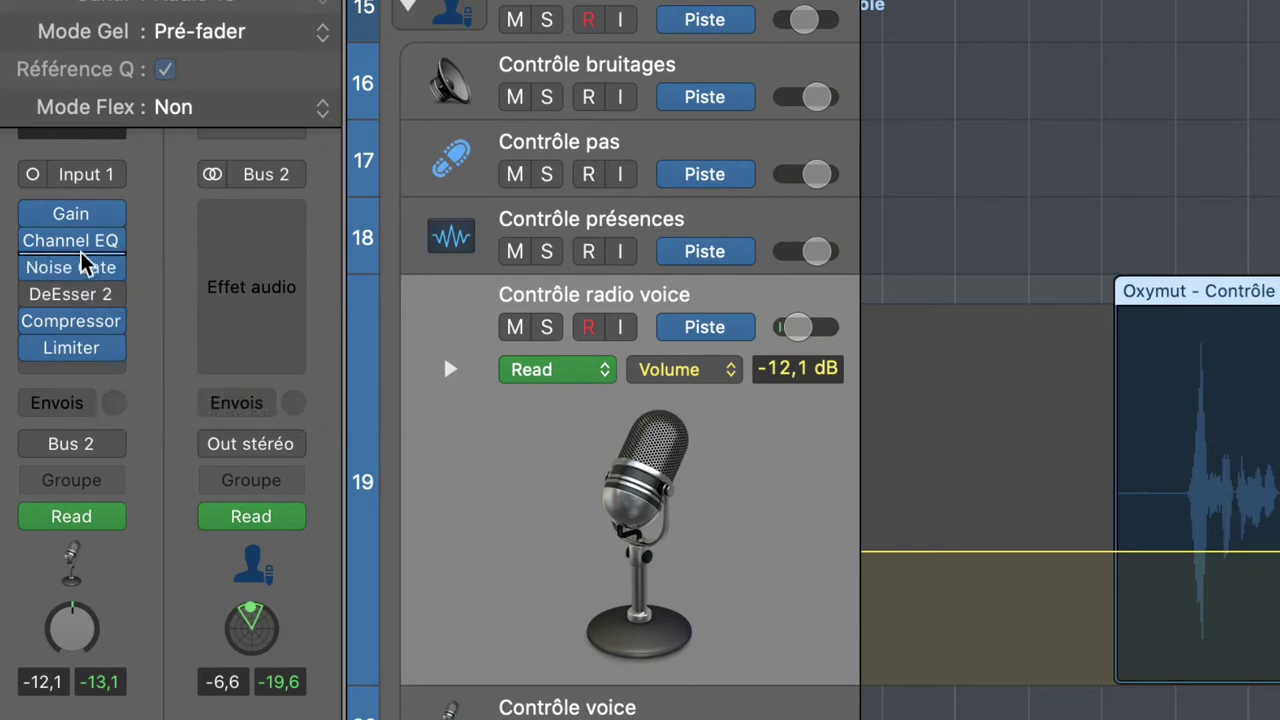
{"action": "left_click", "coordinate": [76, 243]}
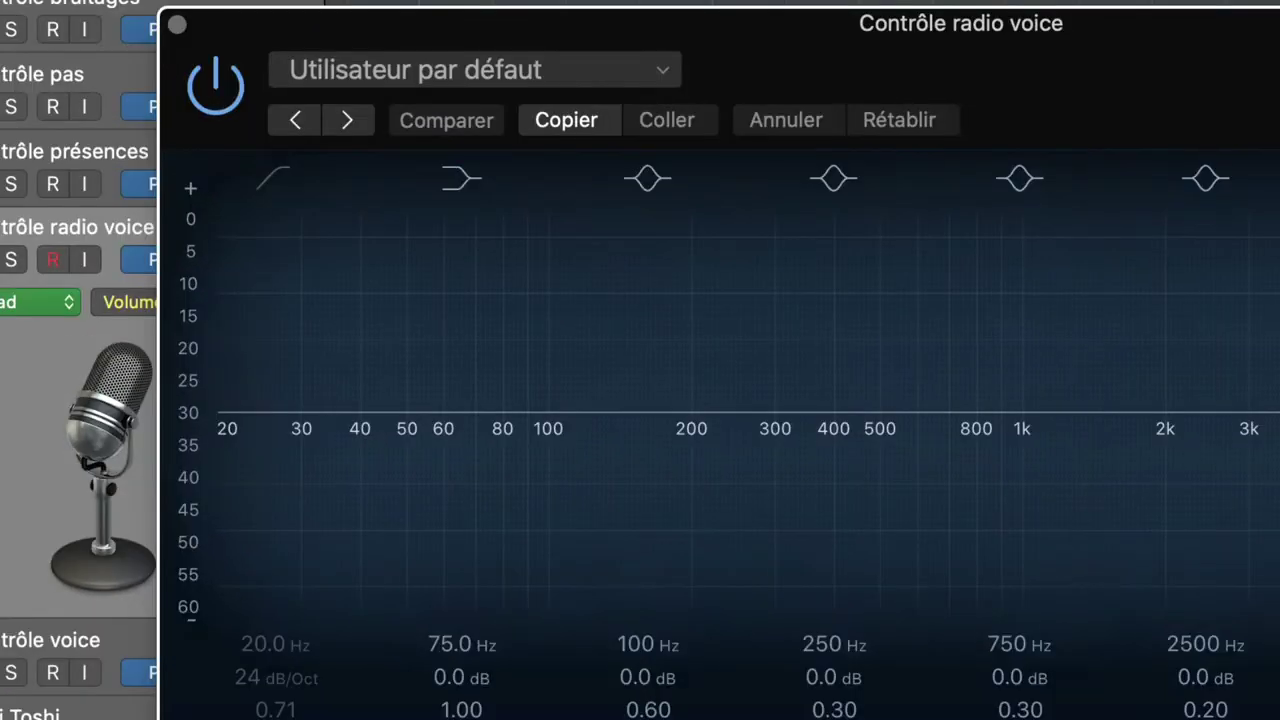
{"action": "left_click", "coordinate": [664, 72]}
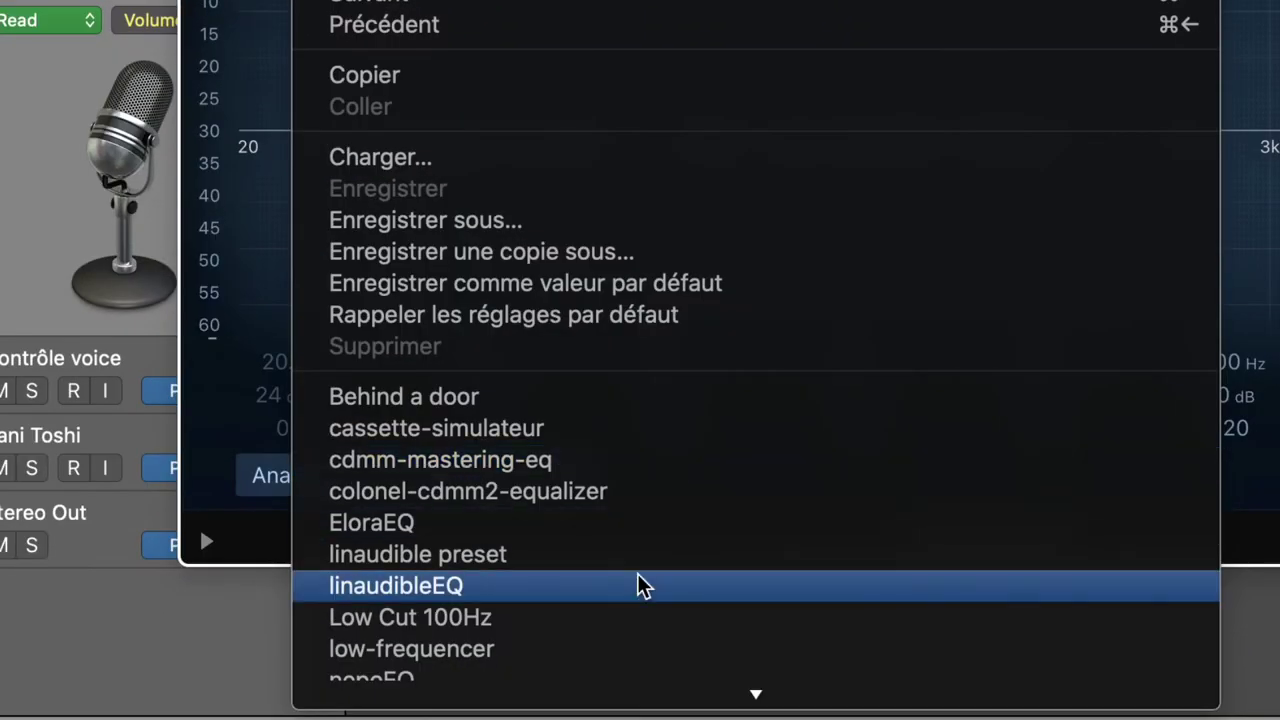
{"action": "scroll", "coordinate": [640, 586], "scroll_direction": "down", "scroll_amount": 1}
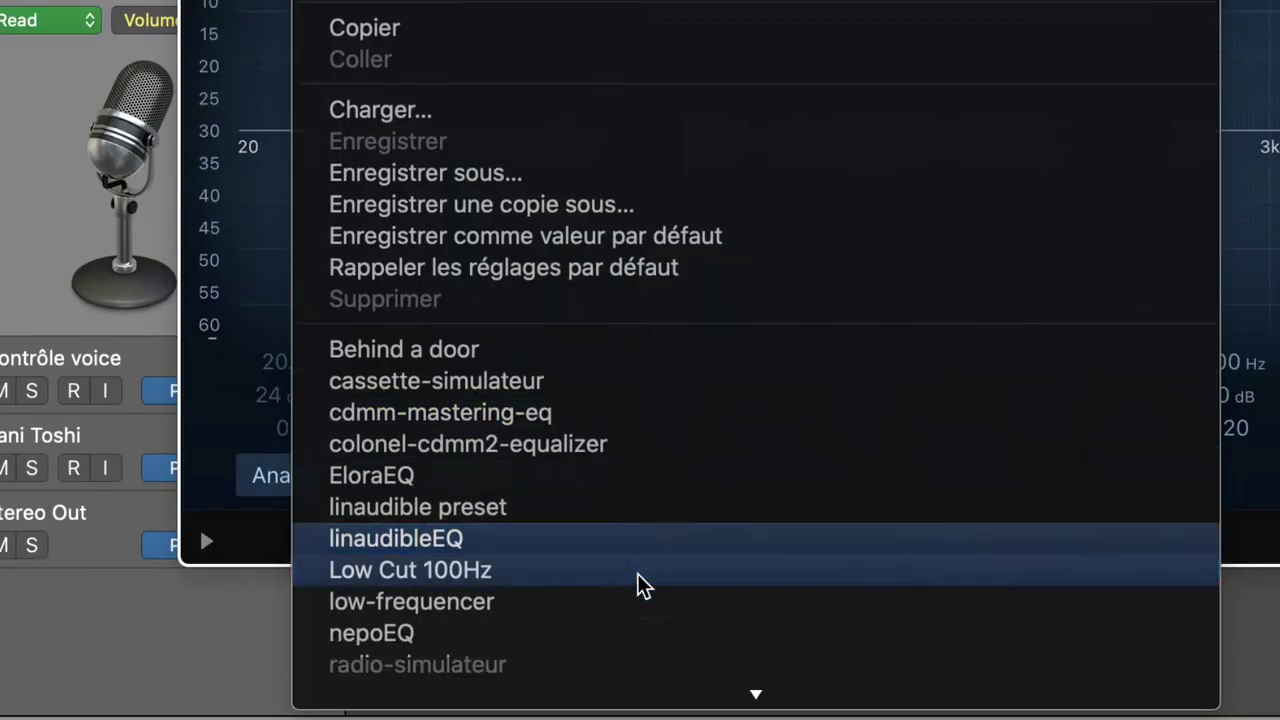
{"action": "scroll", "coordinate": [640, 586], "scroll_direction": "down", "scroll_amount": 3}
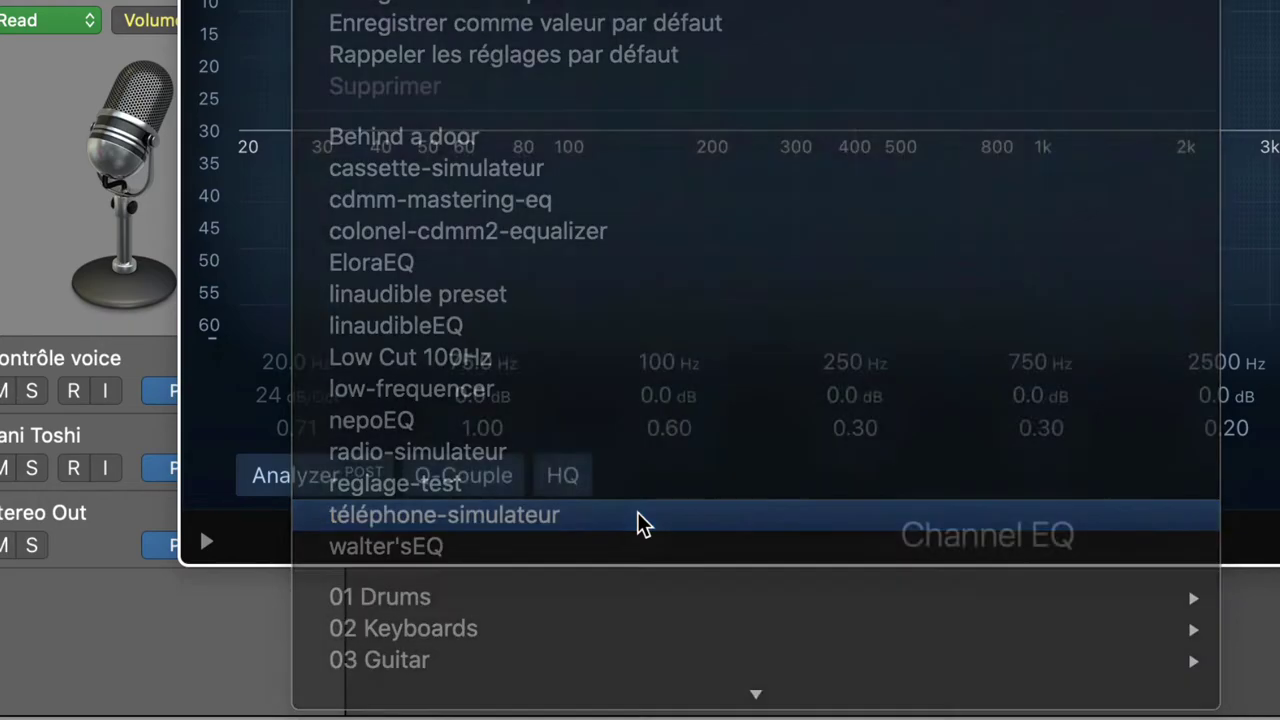
{"action": "left_click", "coordinate": [640, 520]}
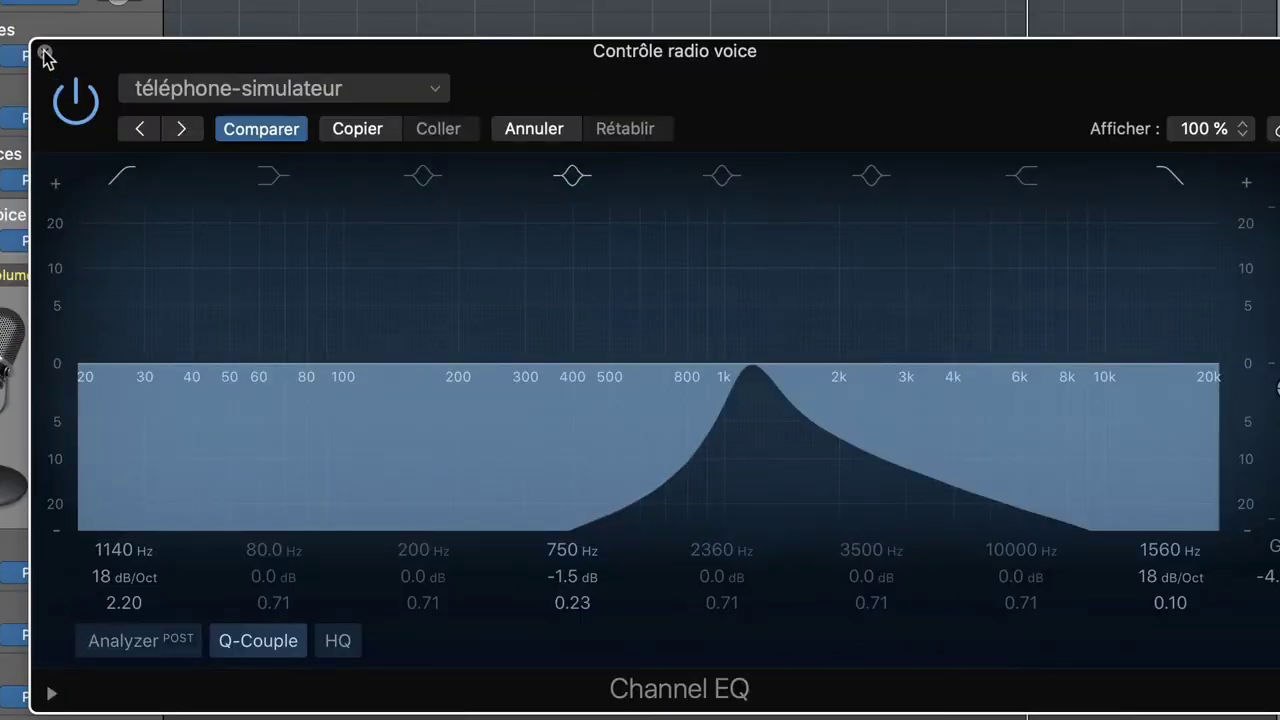
{"action": "left_click", "coordinate": [44, 51]}
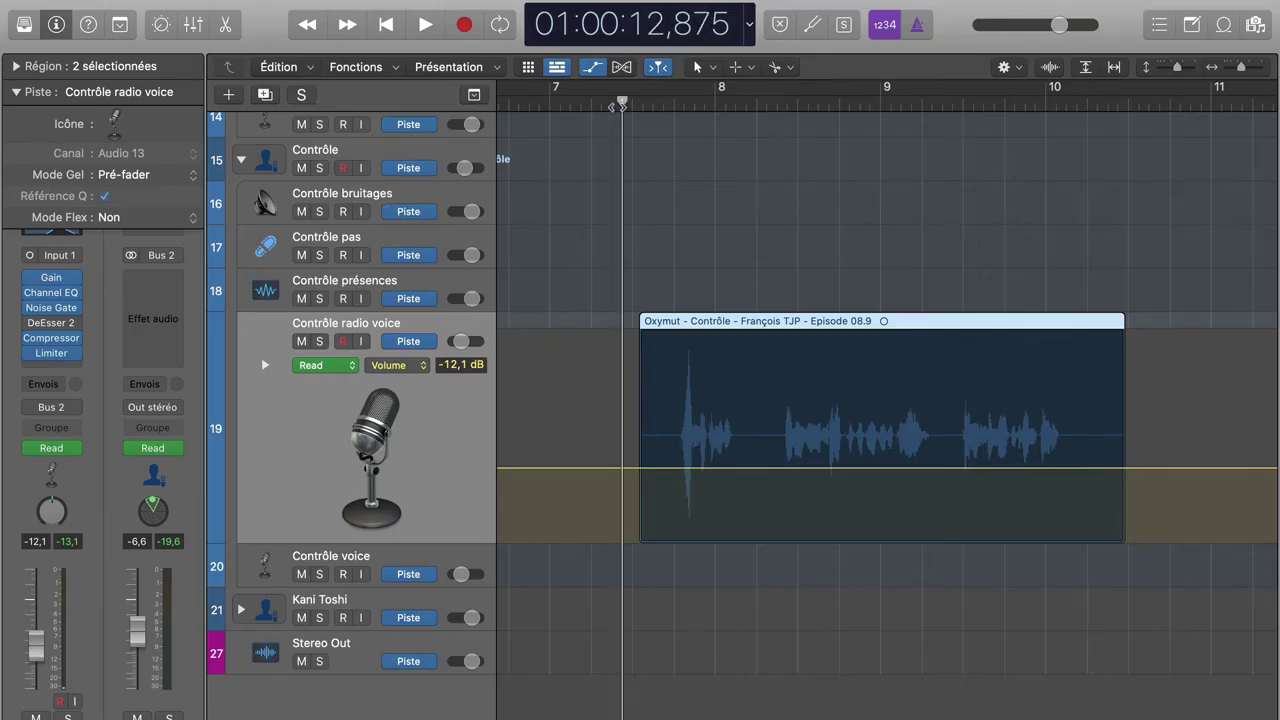
{"action": "key", "text": "space"}
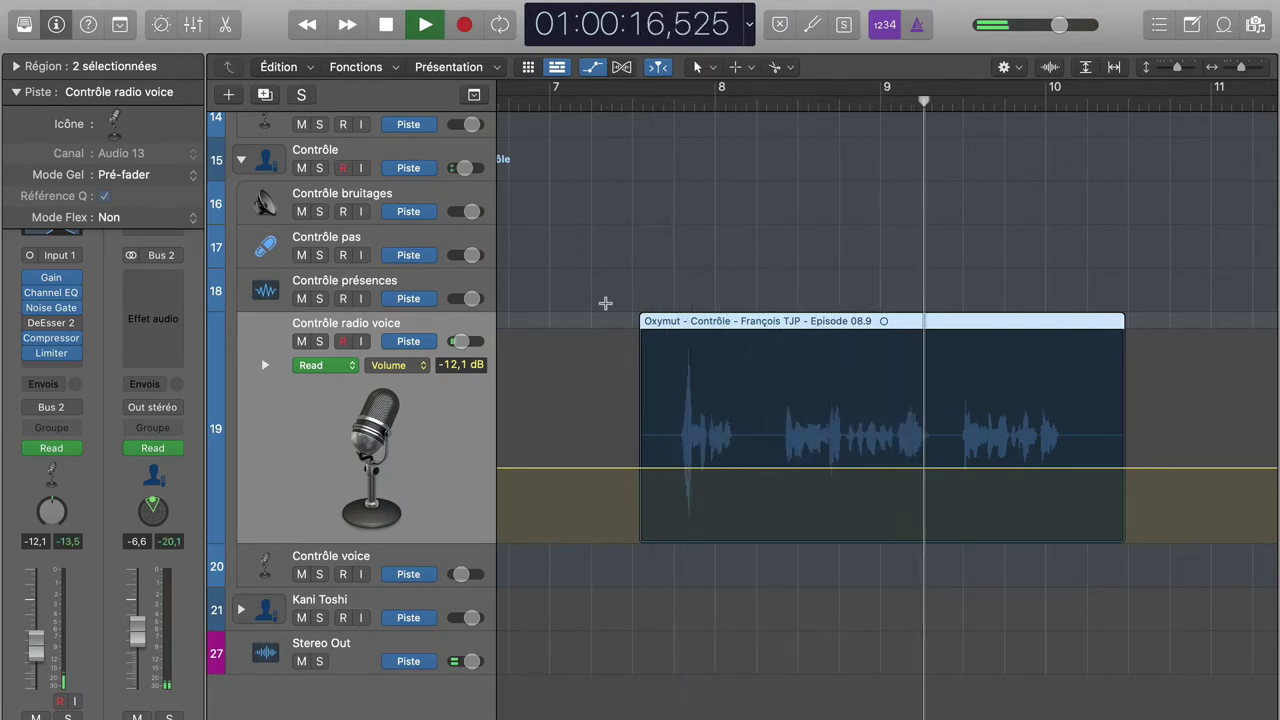
{"action": "key", "text": "space"}
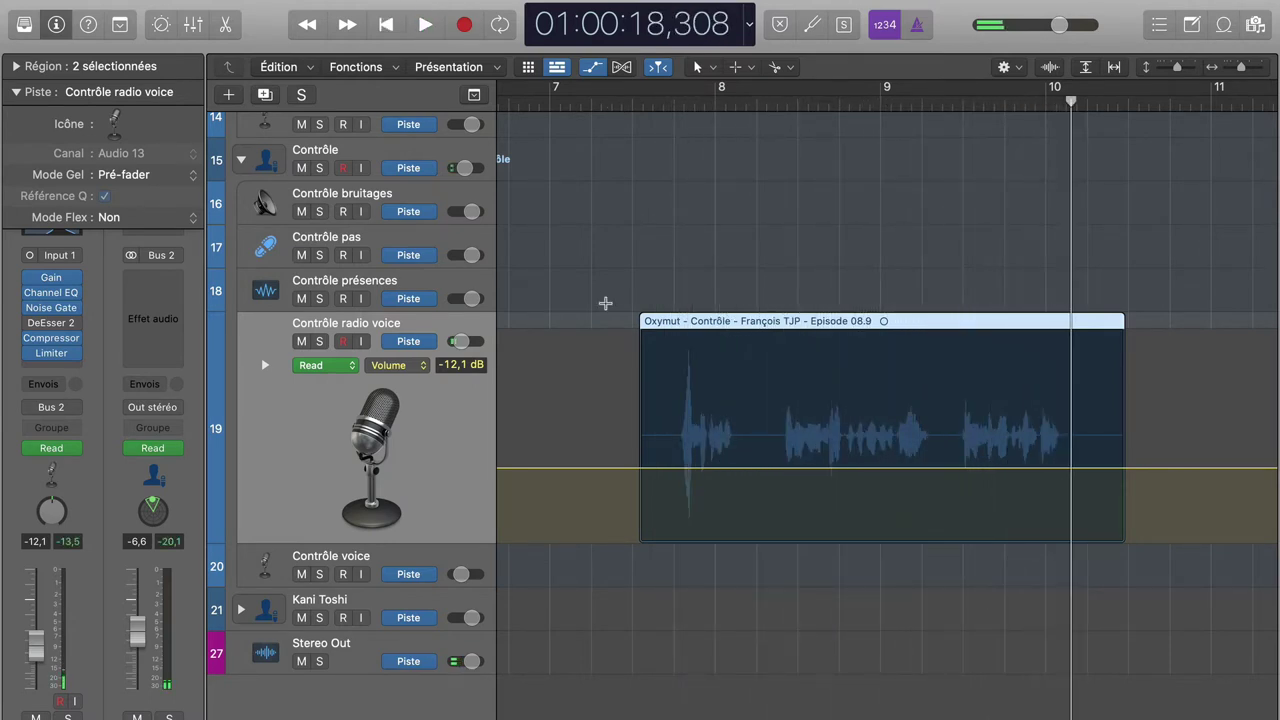
Step: Show the Bin. Radius (Distance) automation of the Contrôle track and set it to 40 %
{"action": "scroll", "coordinate": [603, 300], "scroll_direction": "up", "scroll_amount": 5}
{"action": "left_click", "coordinate": [453, 268]}
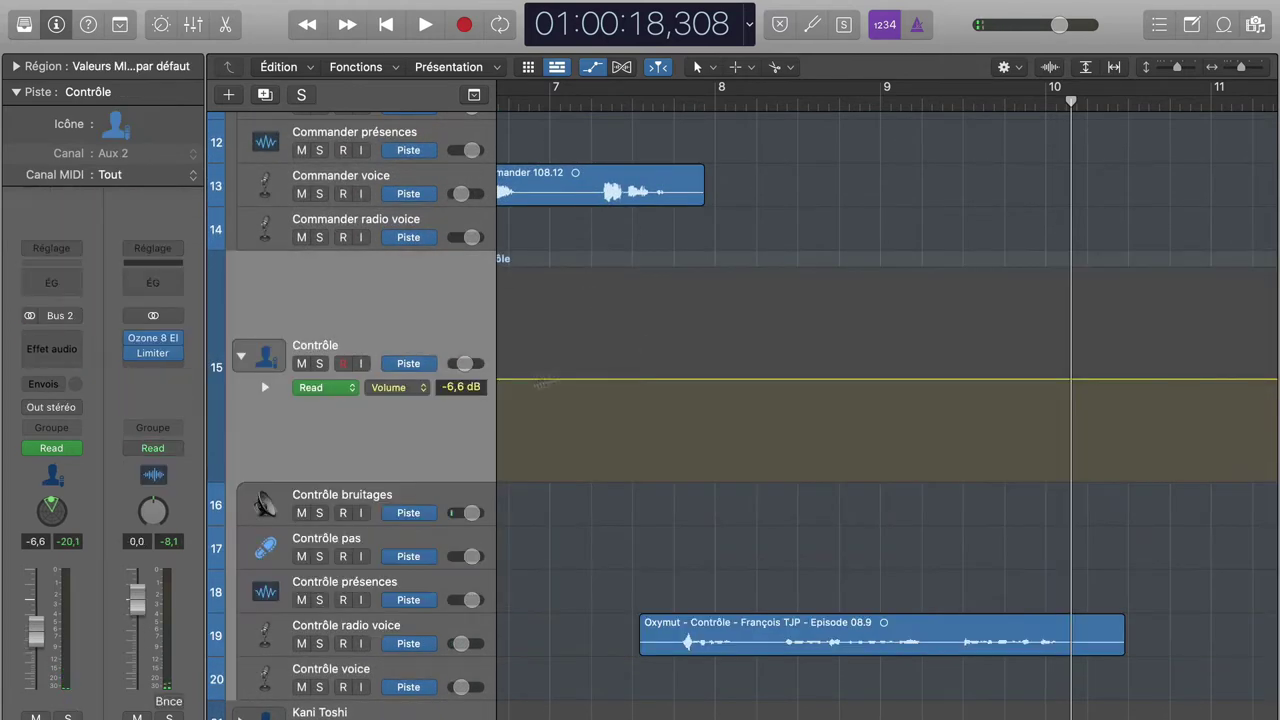
{"action": "left_click", "coordinate": [422, 390]}
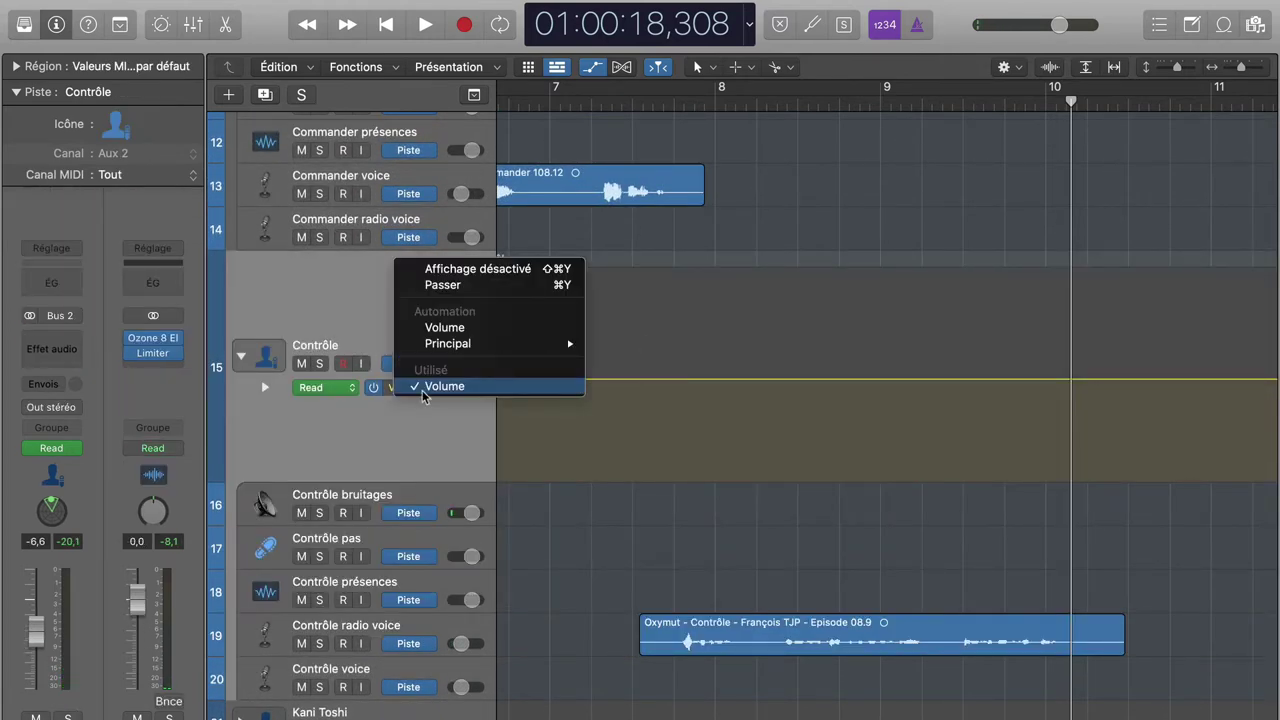
{"action": "mouse_move", "coordinate": [468, 350]}
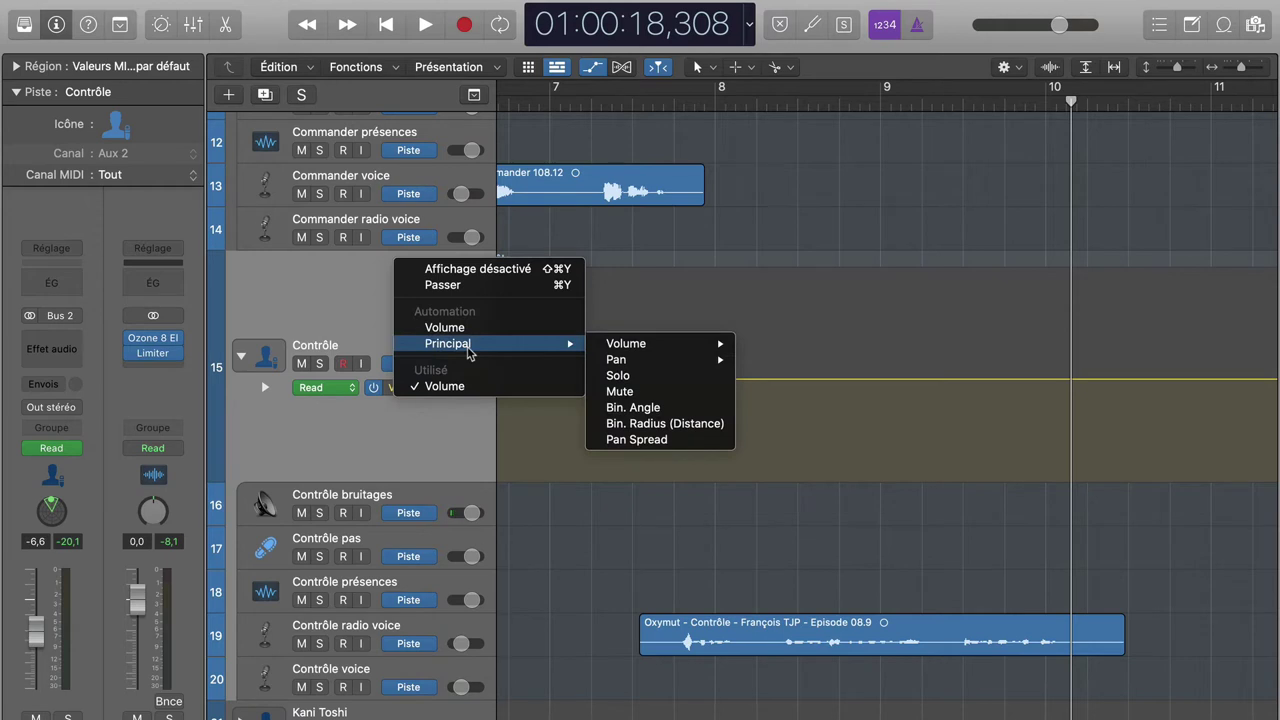
{"action": "left_click", "coordinate": [640, 424]}
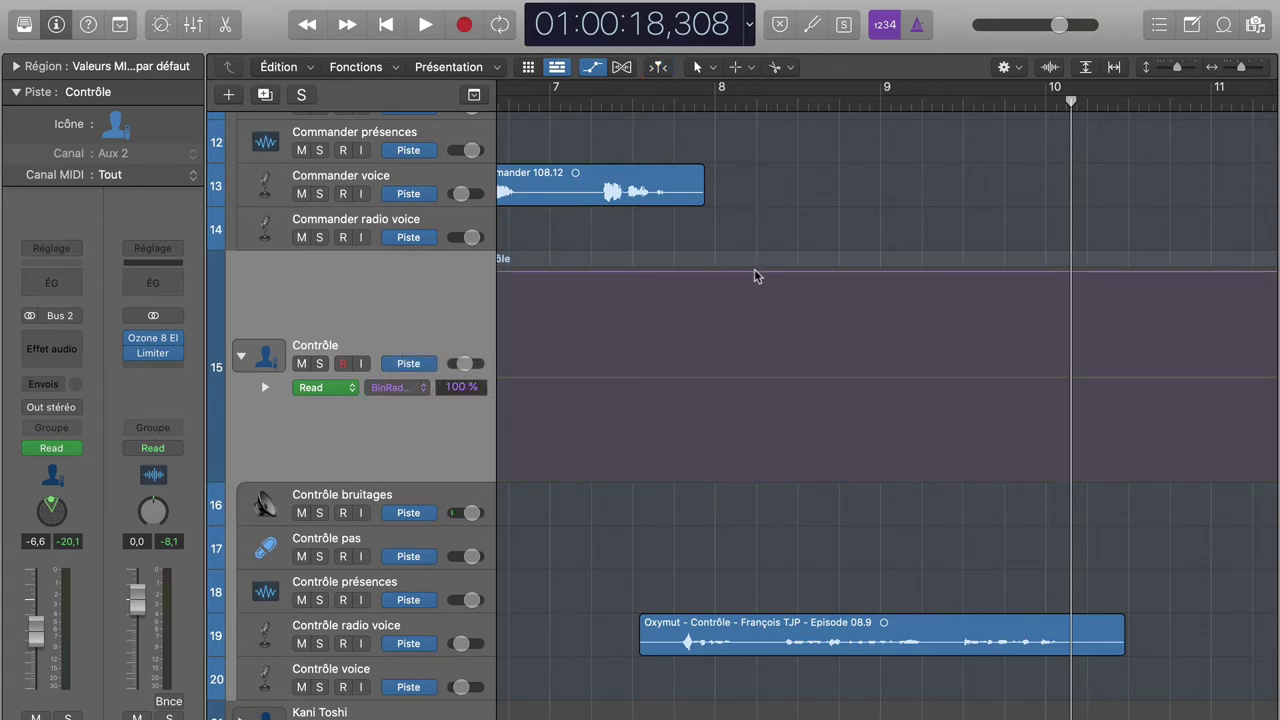
{"action": "left_click_drag", "start_coordinate": [756, 276], "coordinate": [755, 406]}
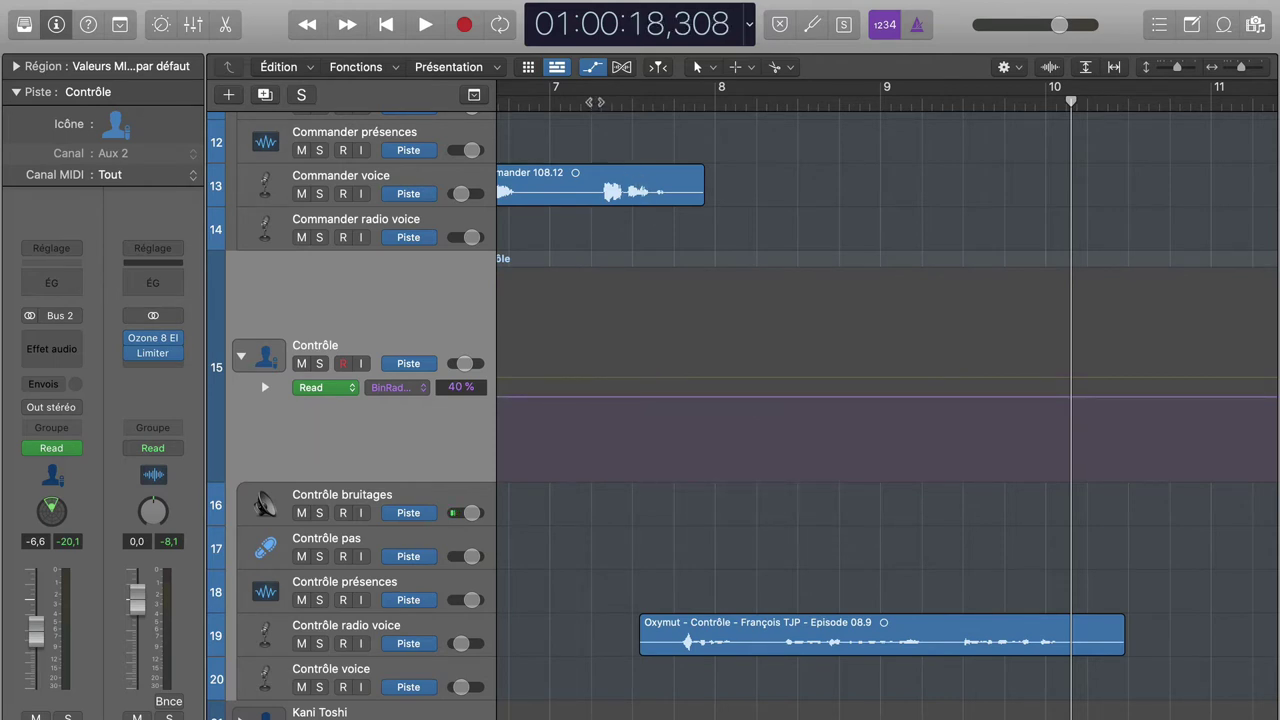
Step: Play back the transition from the Commander's line to Contrôle's radio line, starting at about bar 7
{"action": "key", "text": "Return"}
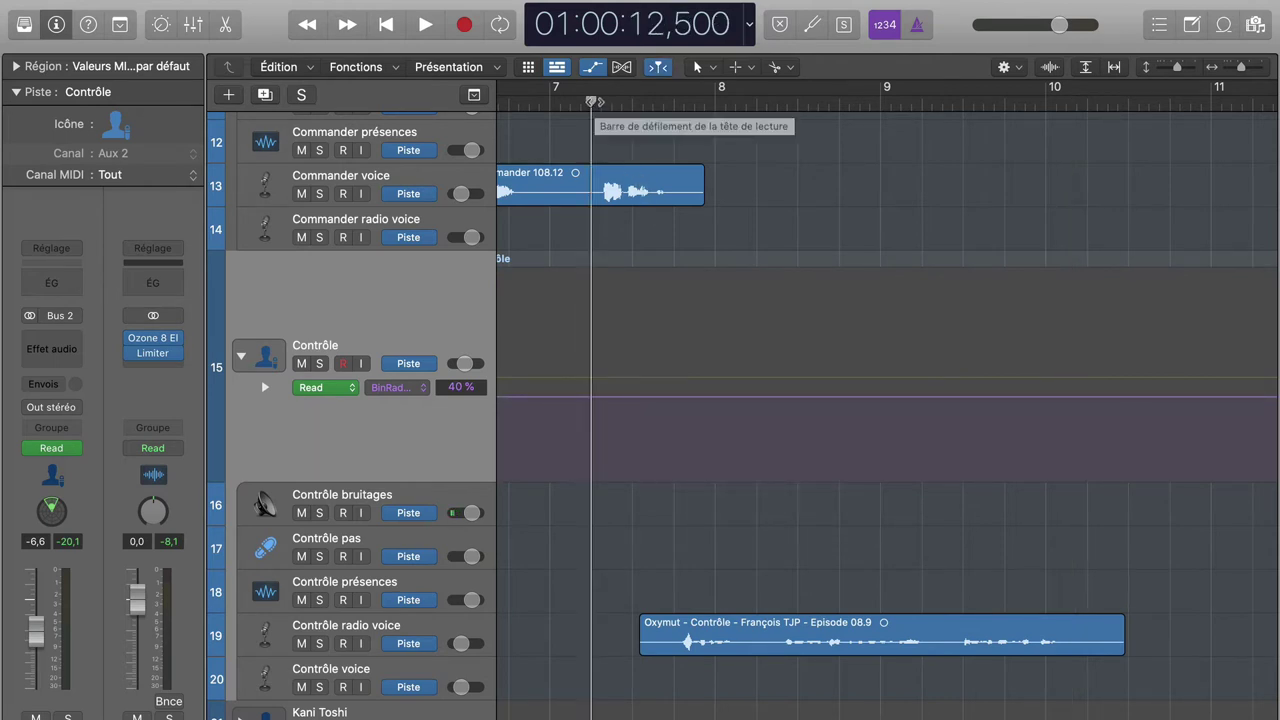
{"action": "key", "text": "space"}
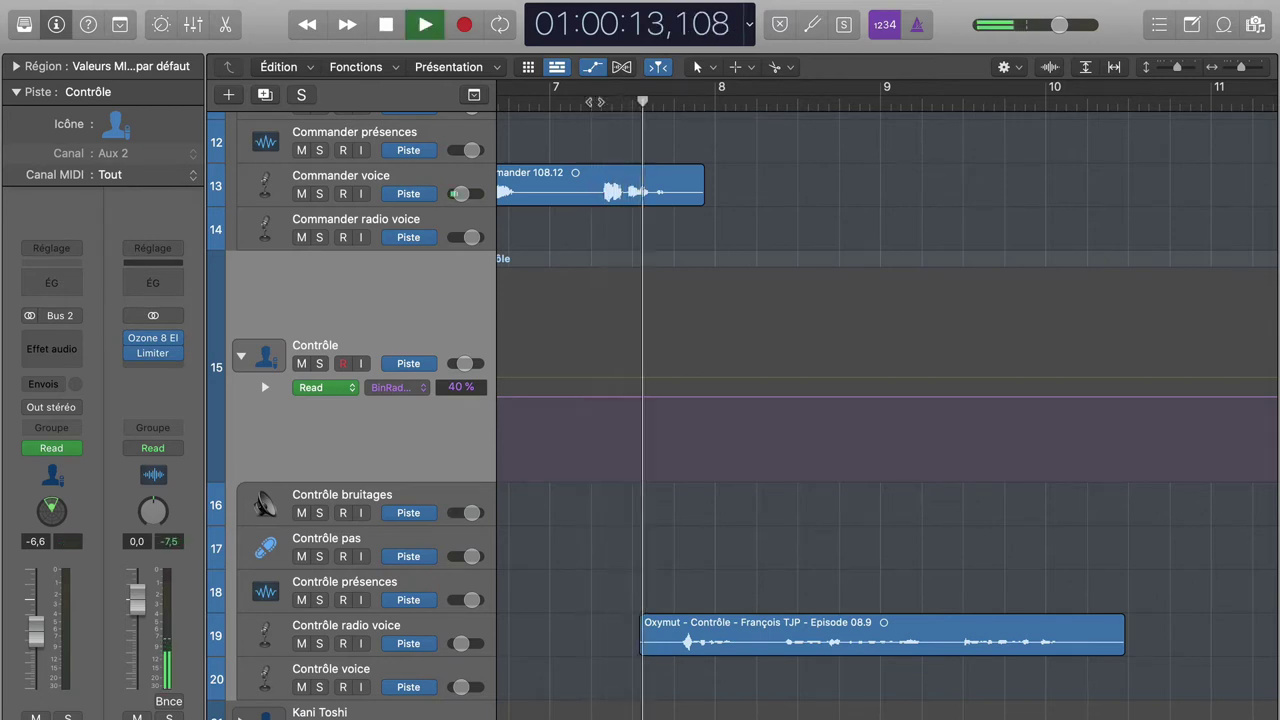
{"action": "key", "text": "space"}
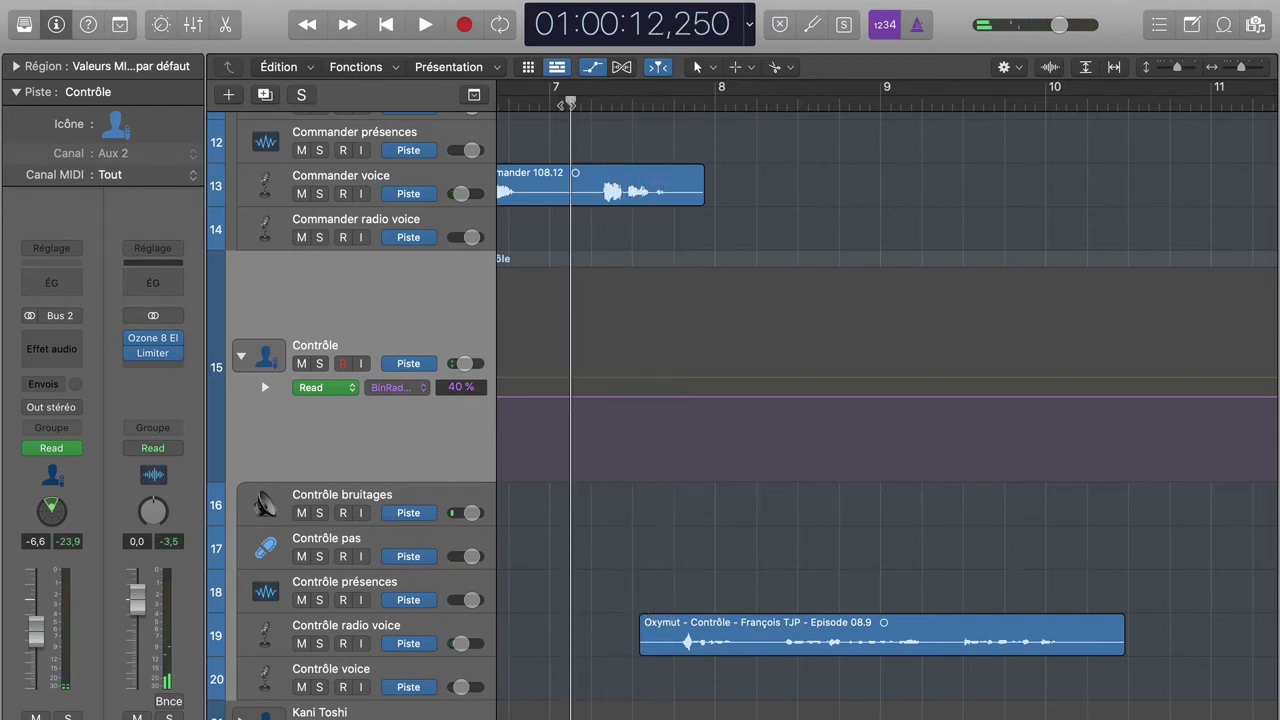
{"action": "key", "text": "space"}
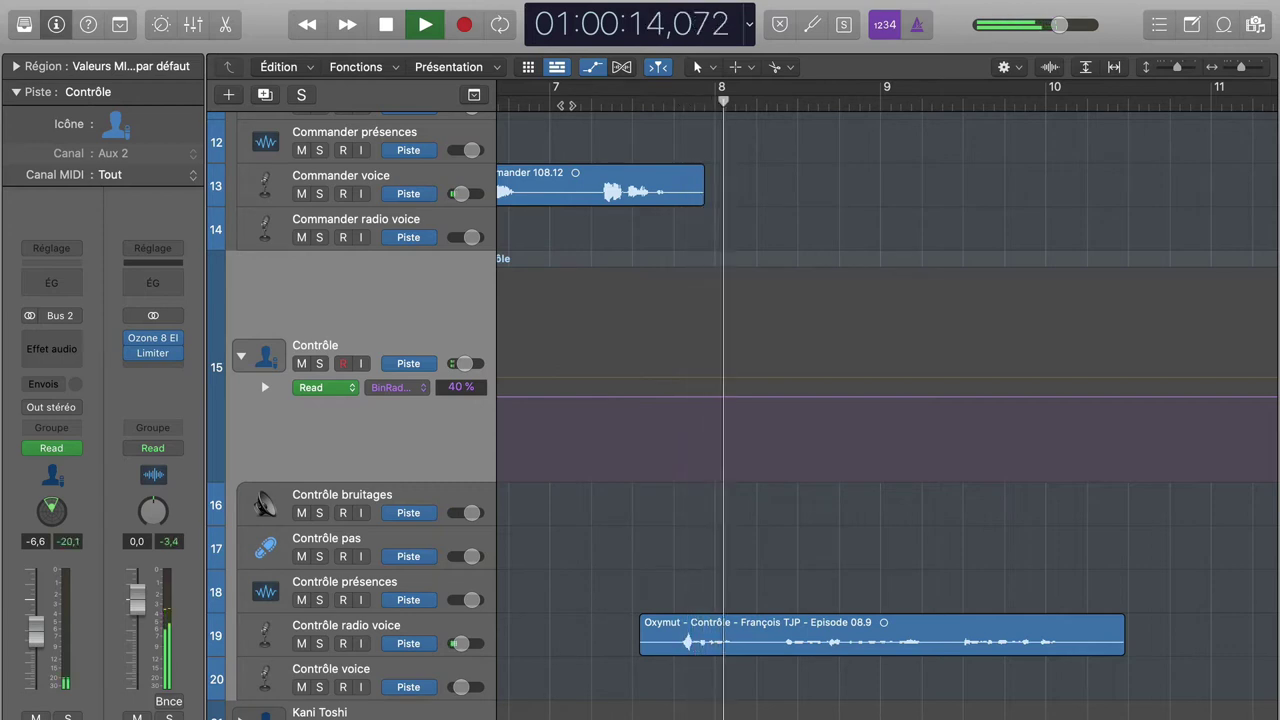
{"action": "scroll", "coordinate": [780, 380], "scroll_direction": "down", "scroll_amount": 4}
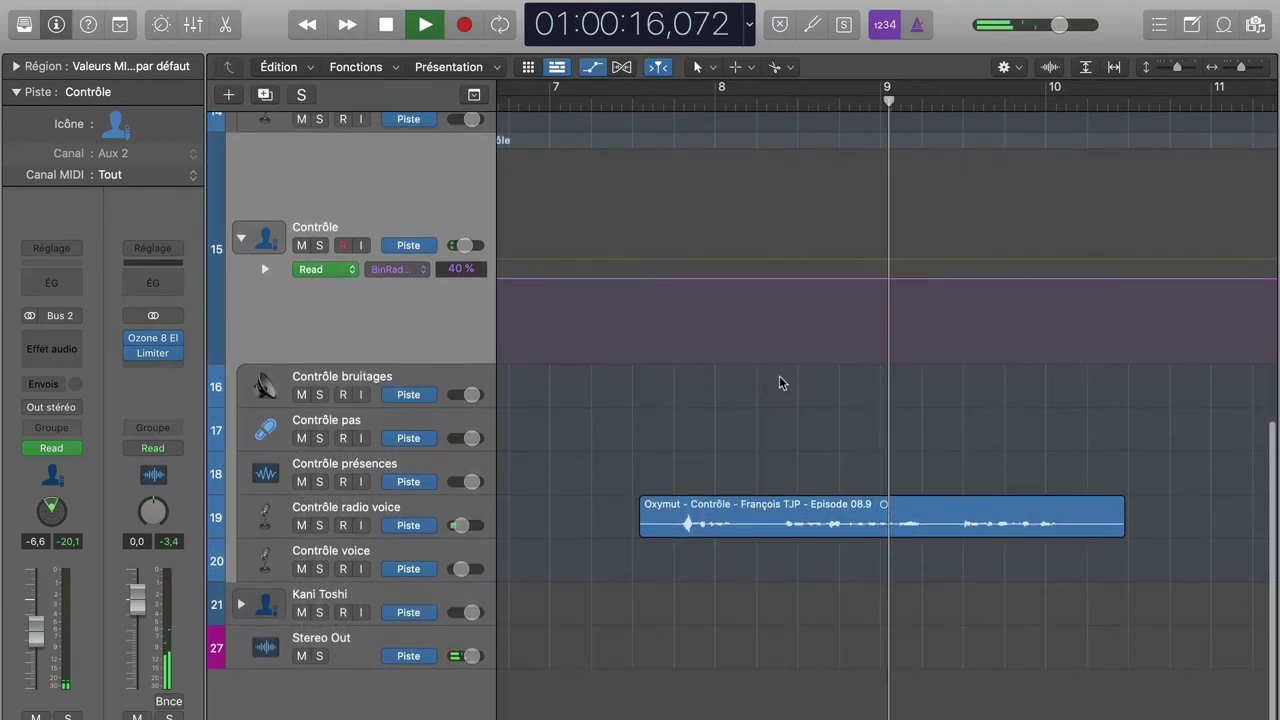
{"action": "scroll", "coordinate": [780, 383], "scroll_direction": "right", "scroll_amount": 5}
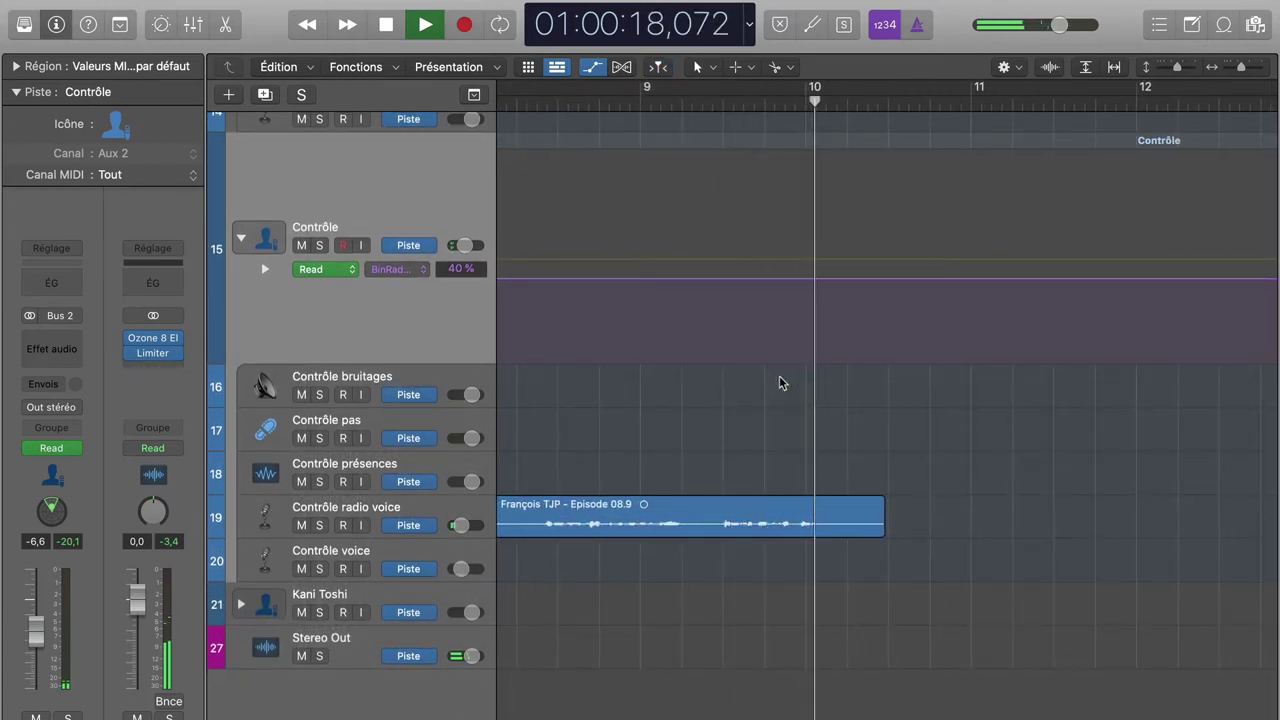
Step: Set the volume of the ambiances track holding LowSpaceShipRumble03 to -9,0 dB and replay the passage from about bar 7¼
{"action": "scroll", "coordinate": [779, 375], "scroll_direction": "up", "scroll_amount": 15}
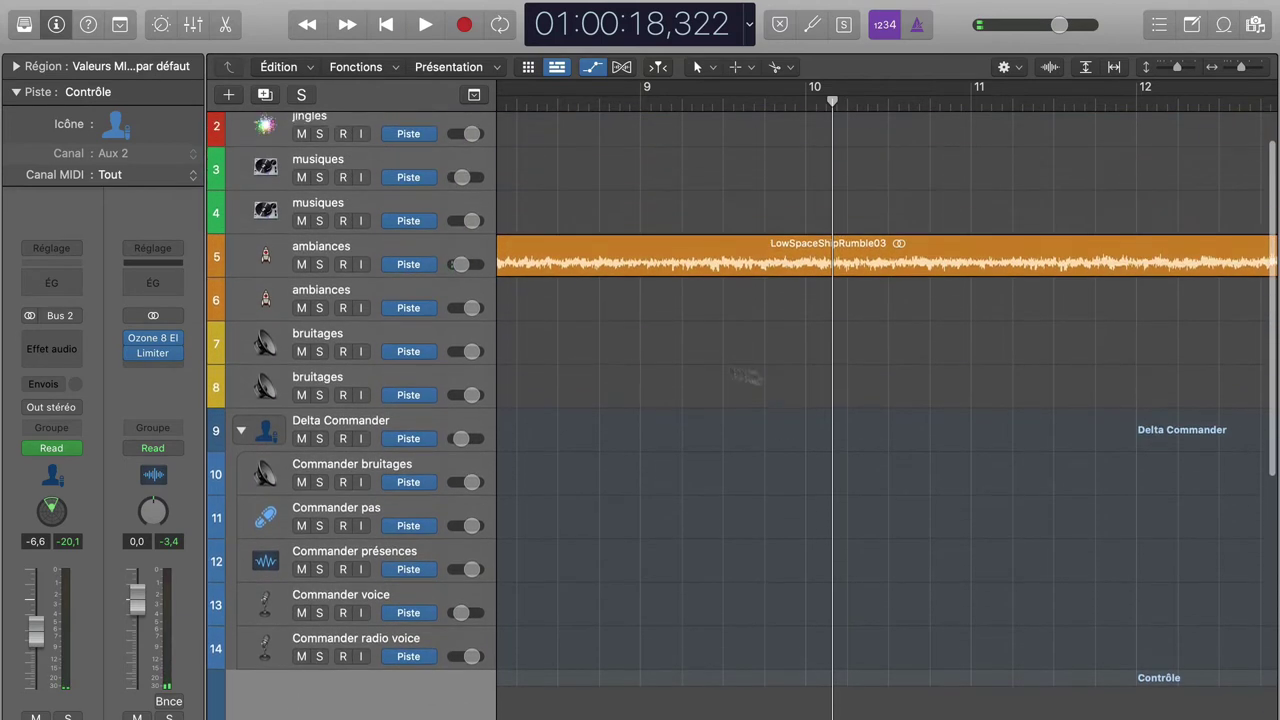
{"action": "left_click", "coordinate": [457, 255]}
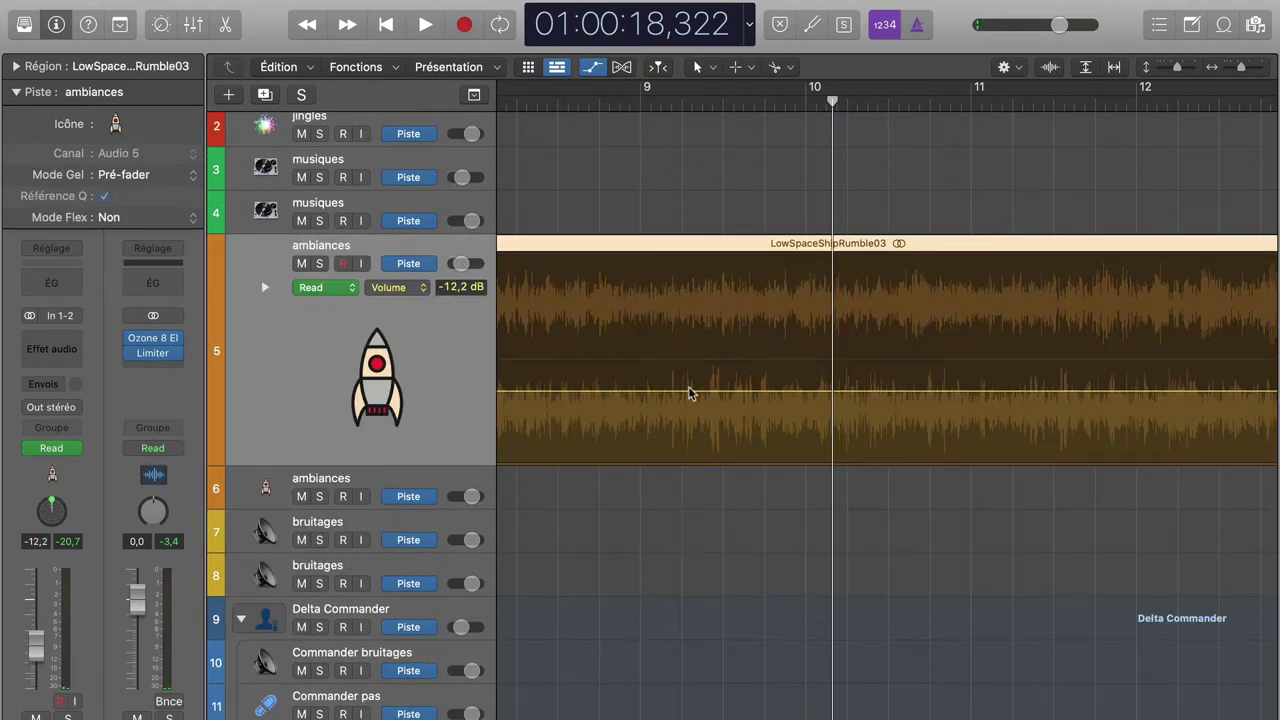
{"action": "left_click_drag", "start_coordinate": [688, 392], "coordinate": [688, 378]}
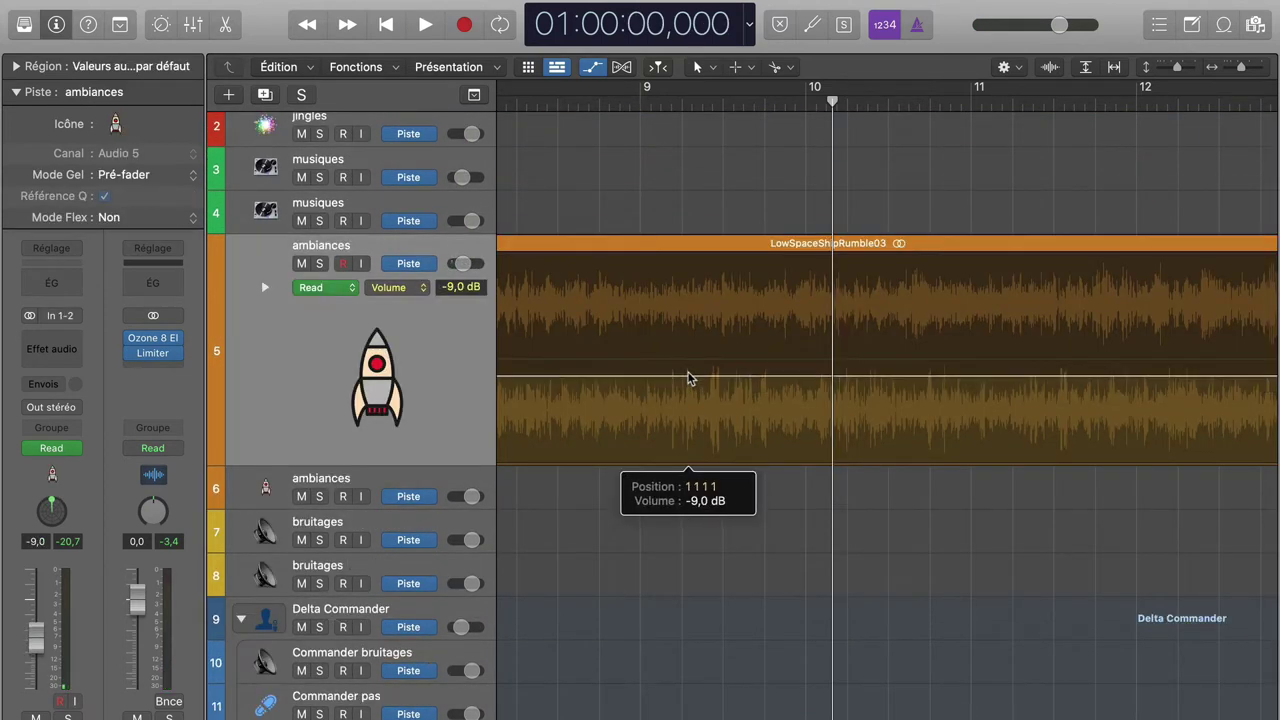
{"action": "scroll", "coordinate": [694, 594], "scroll_direction": "down", "scroll_amount": 10}
{"action": "scroll", "coordinate": [695, 594], "scroll_direction": "left", "scroll_amount": 5}
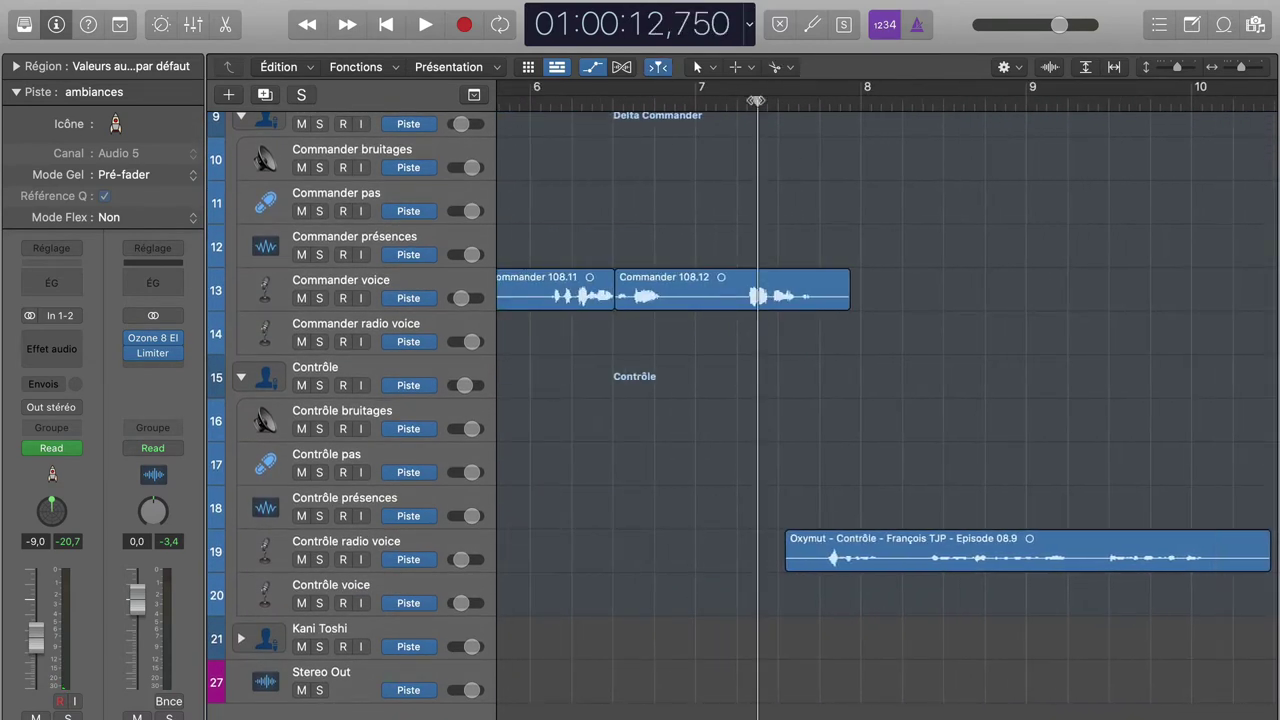
{"action": "key", "text": "space"}
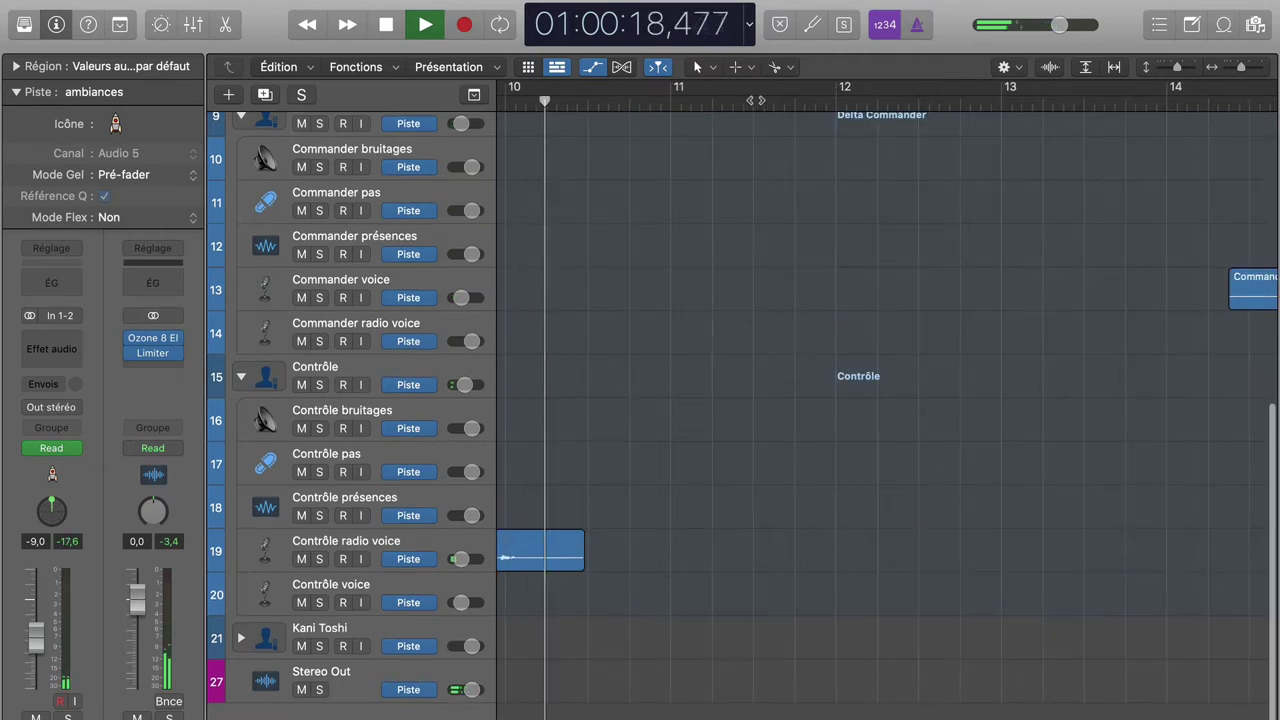
{"action": "key", "text": "space"}
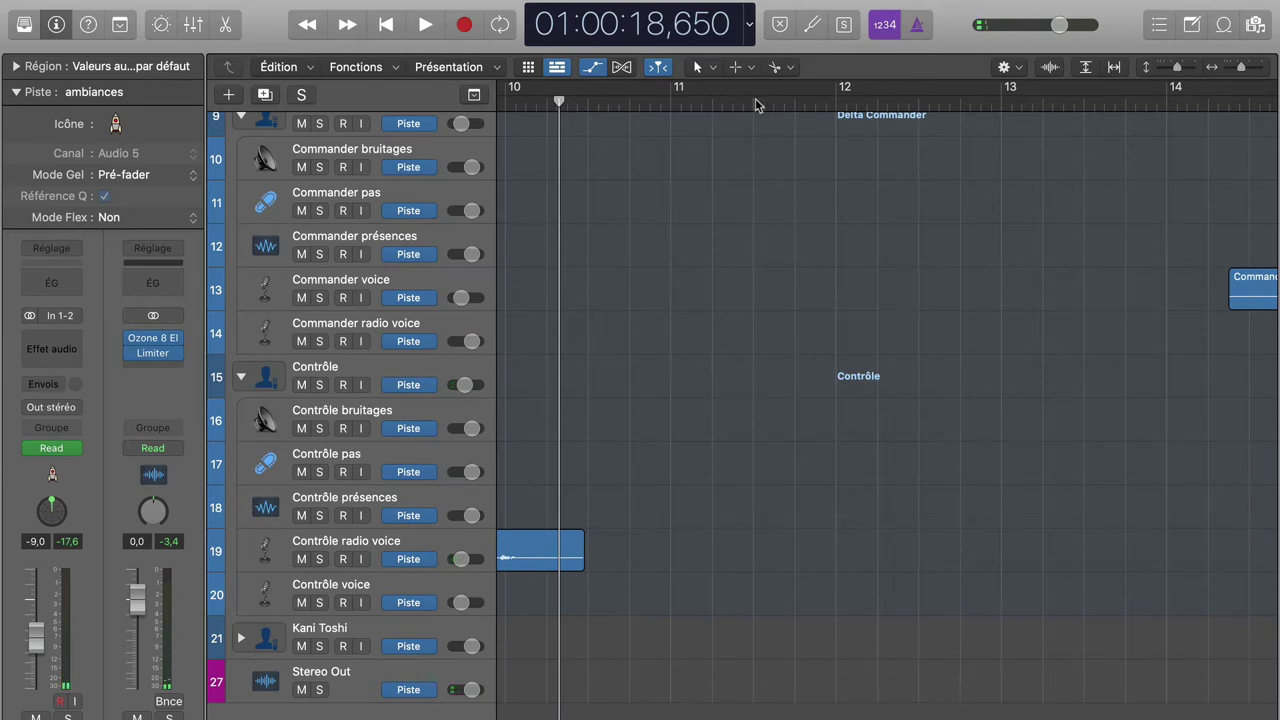
Step: Switch to the Épisode 8 script in Scrivener and open its Bruitages sound-effects table
{"action": "key", "text": "super+Tab"}
{"action": "key", "text": "super+Tab"}
{"action": "scroll", "coordinate": [708, 296], "scroll_direction": "down", "scroll_amount": 3}
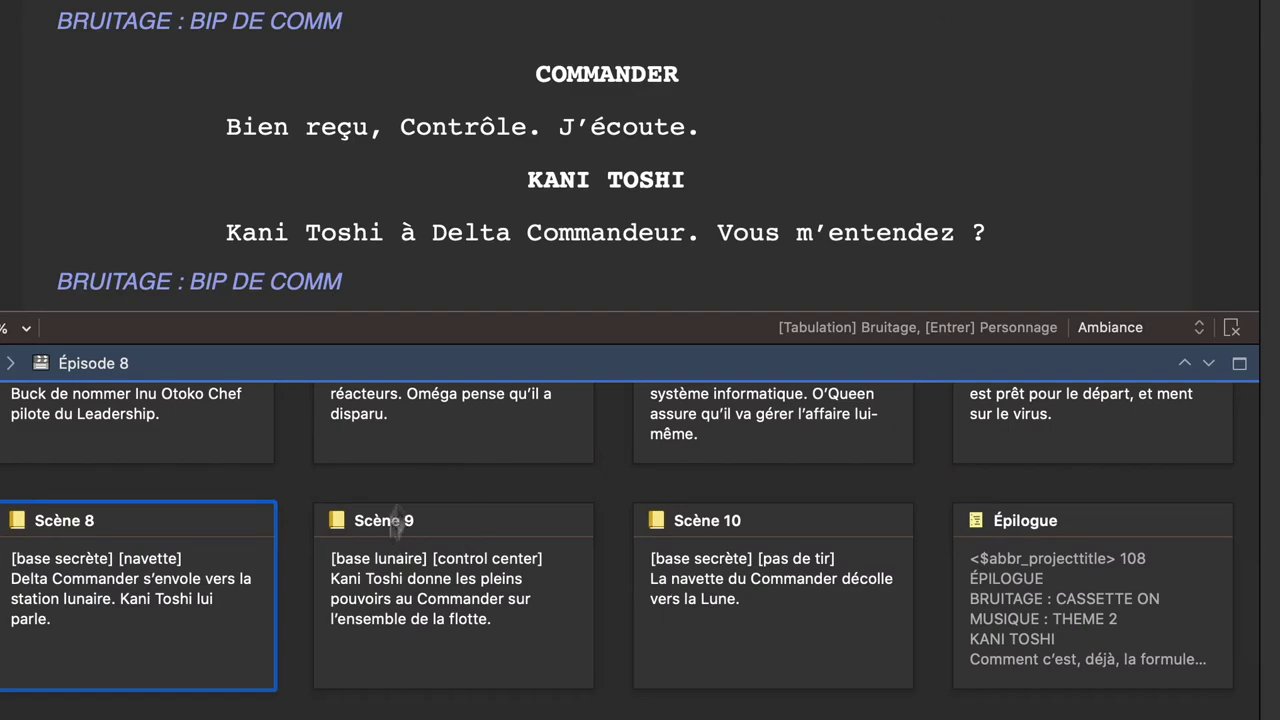
{"action": "scroll", "coordinate": [491, 497], "scroll_direction": "up", "scroll_amount": 5}
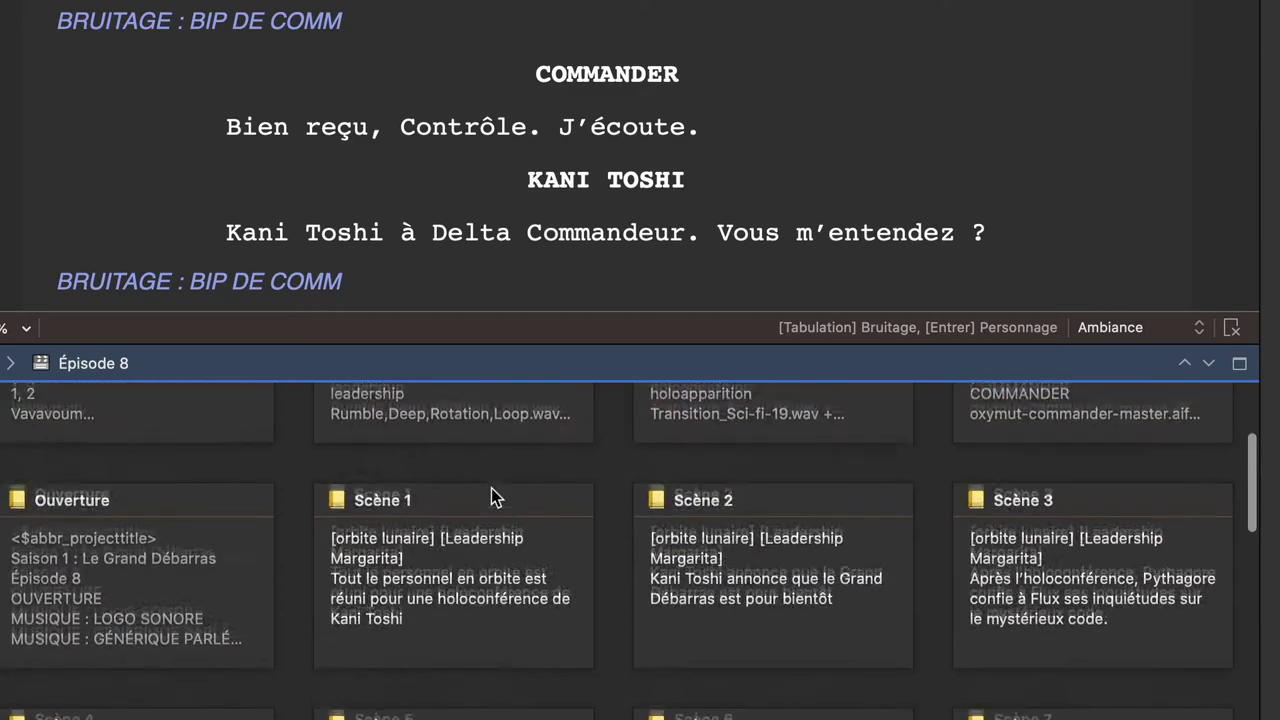
{"action": "scroll", "coordinate": [491, 488], "scroll_direction": "up", "scroll_amount": 3}
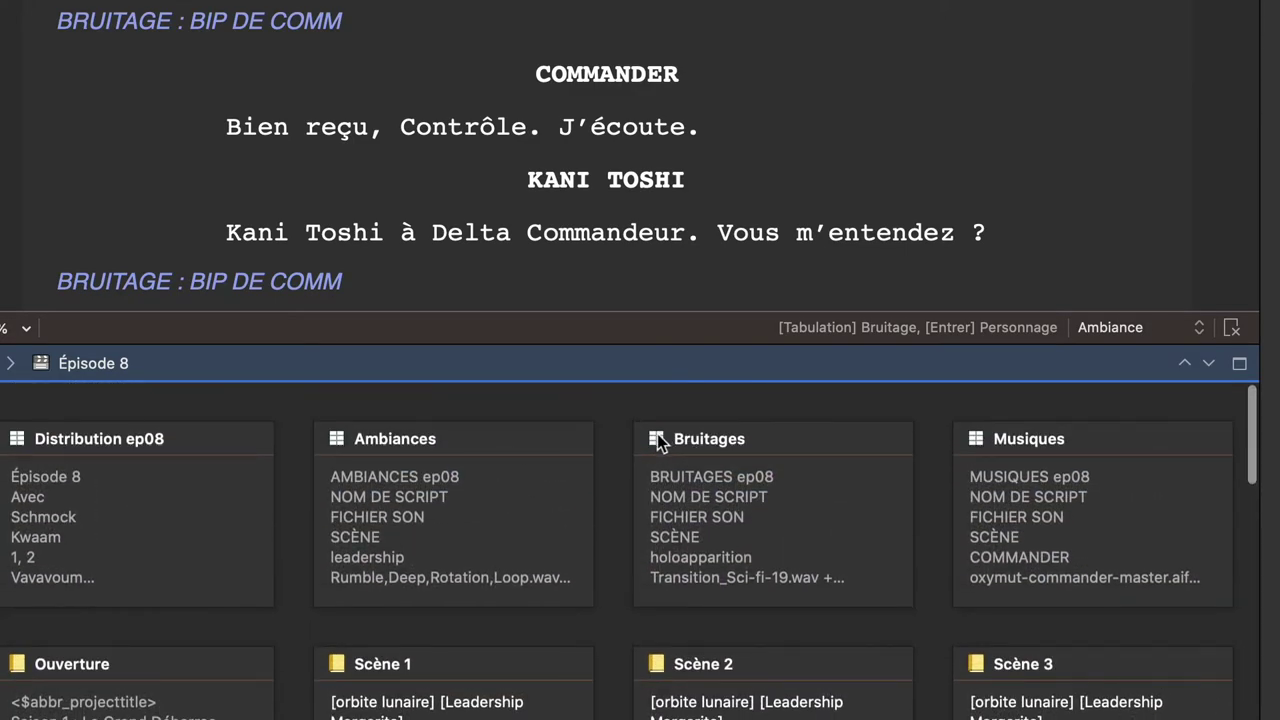
{"action": "double_click", "coordinate": [657, 441]}
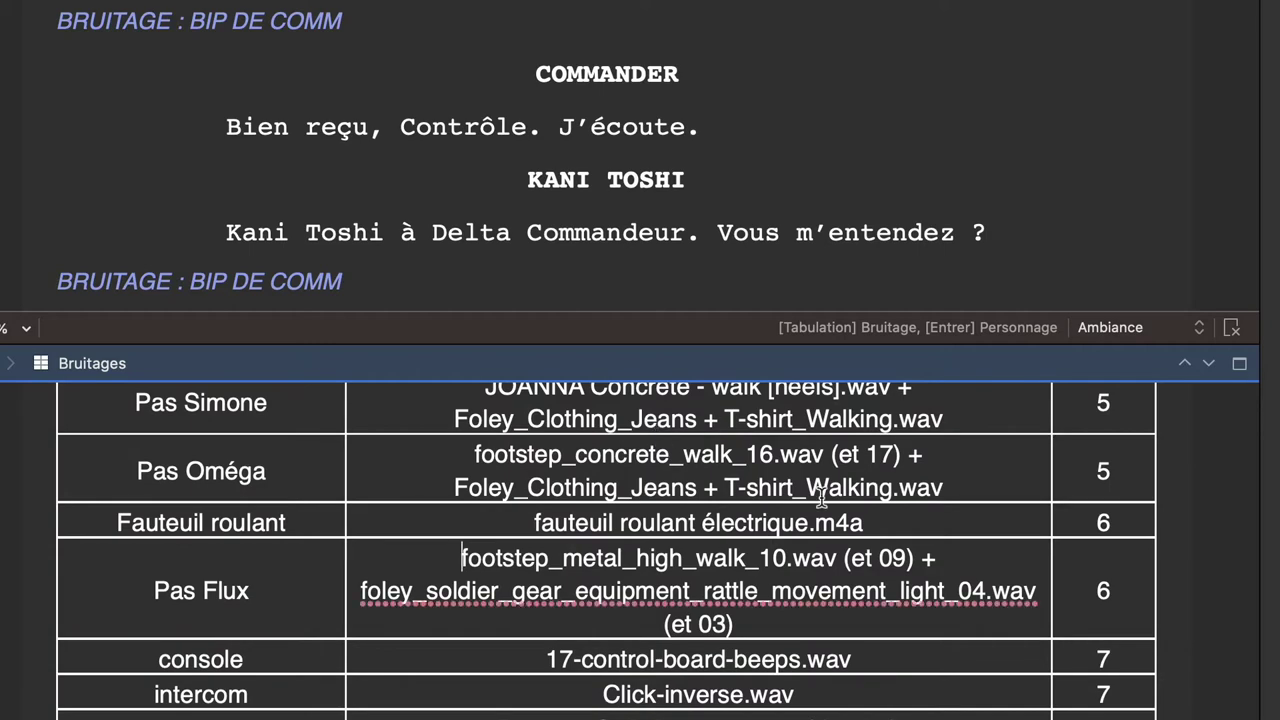
Step: Copy the file name bip-apollo.m4a from the Bip de comm row of the Bruitages table
{"action": "scroll", "coordinate": [657, 500], "scroll_direction": "down", "scroll_amount": 3}
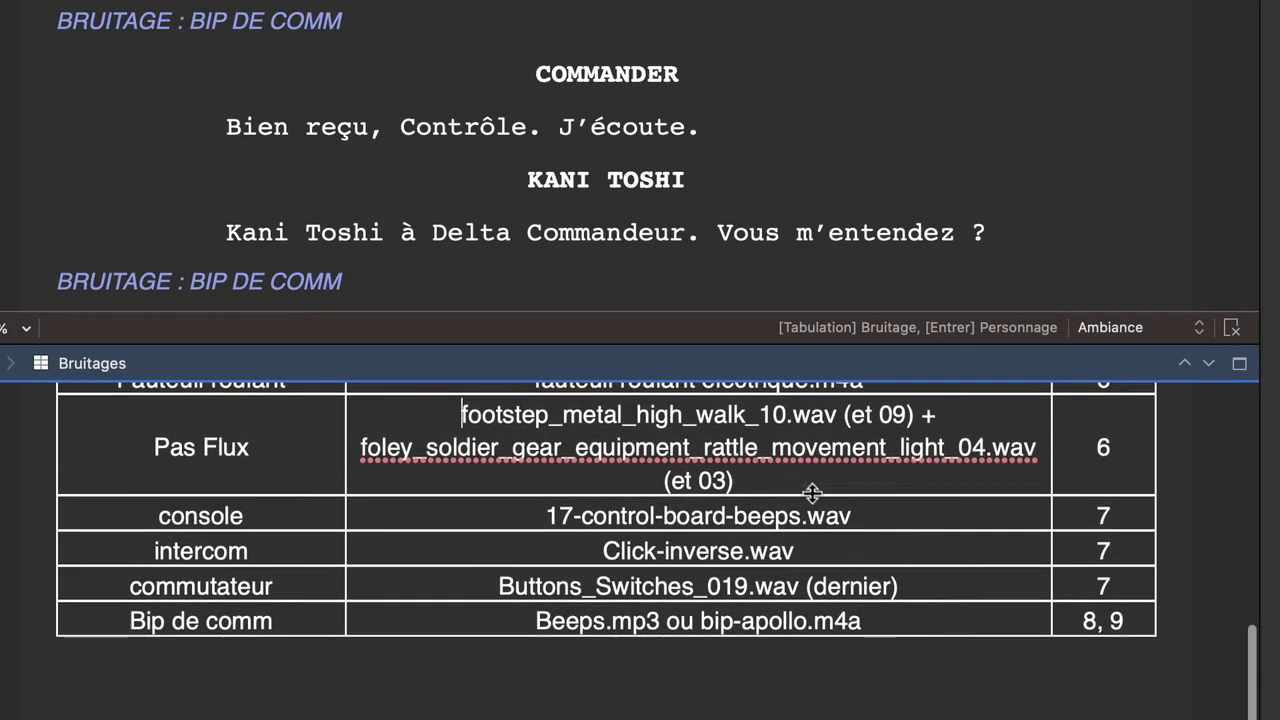
{"action": "scroll", "coordinate": [868, 538], "scroll_direction": "up", "scroll_amount": 2}
{"action": "scroll", "coordinate": [868, 538], "scroll_direction": "down", "scroll_amount": 2}
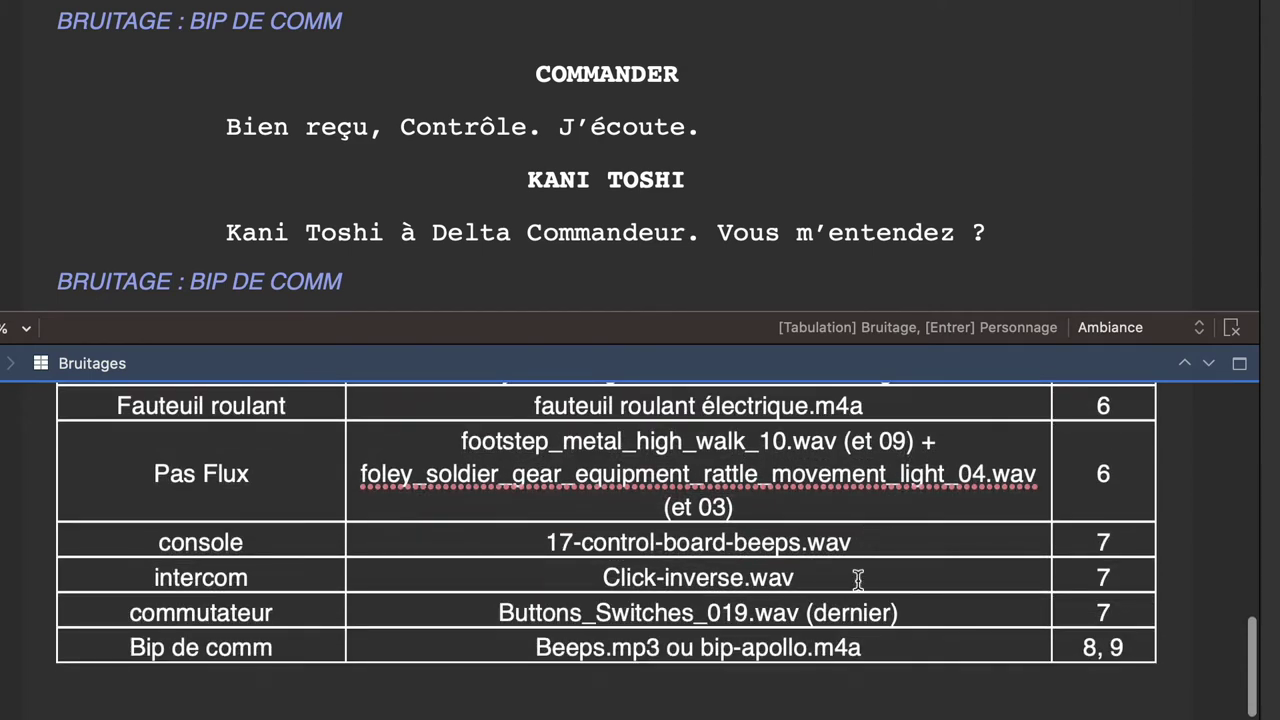
{"action": "scroll", "coordinate": [857, 580], "scroll_direction": "down", "scroll_amount": 1}
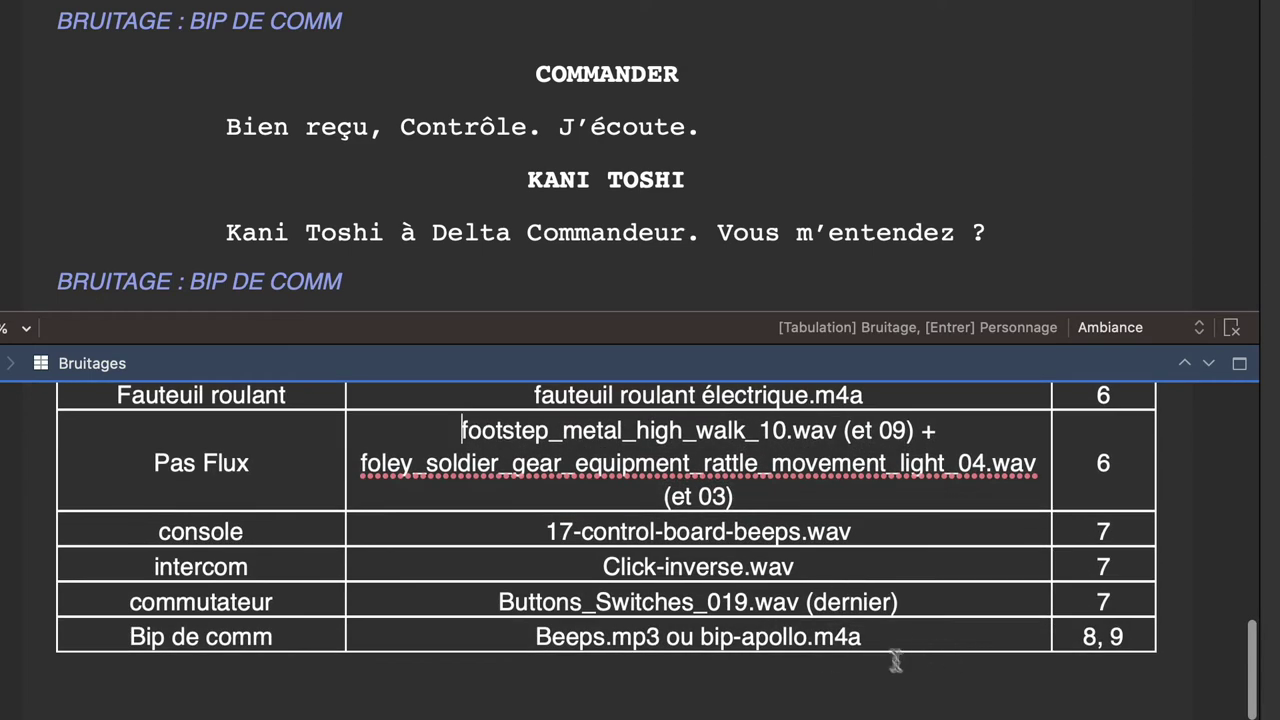
{"action": "left_click_drag", "start_coordinate": [868, 637], "coordinate": [698, 645]}
{"action": "key", "text": "super+c"}
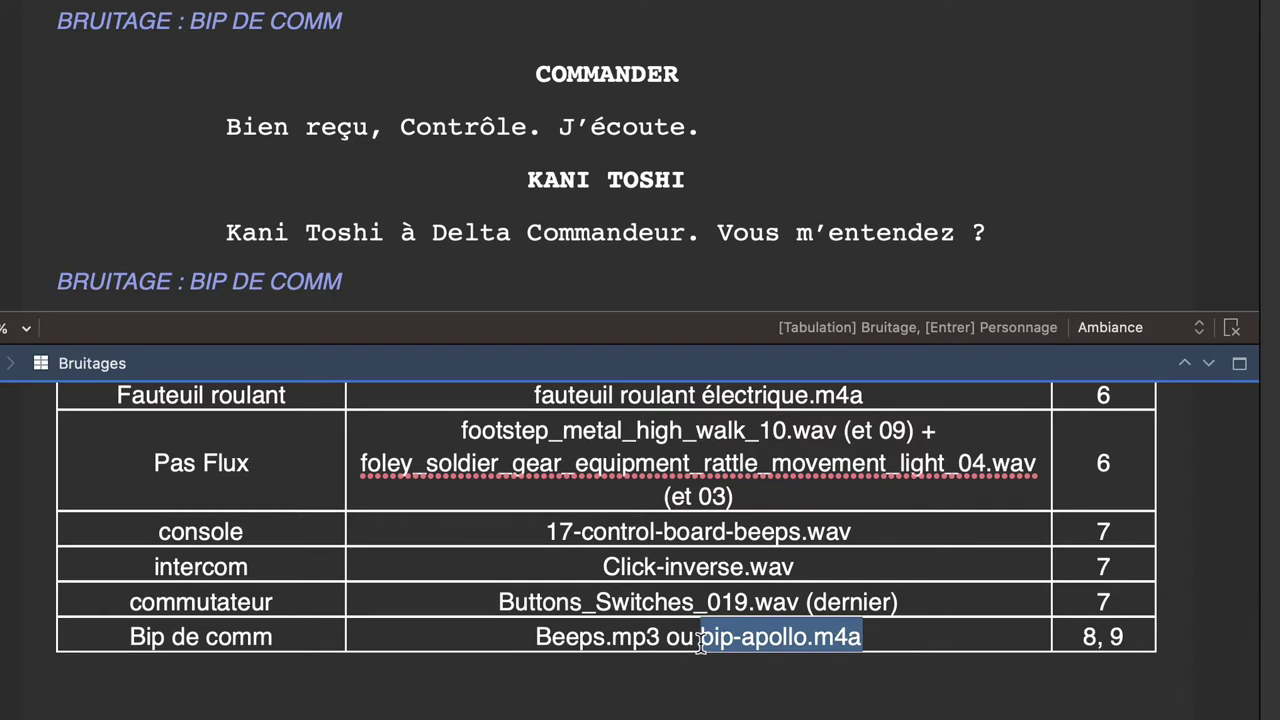
Step: Switch to Finder, search this Mac for the copied file name bip-apollo.m4a and select the matching sound file
{"action": "left_click", "coordinate": [953, 637]}
{"action": "key", "text": "super+Tab"}
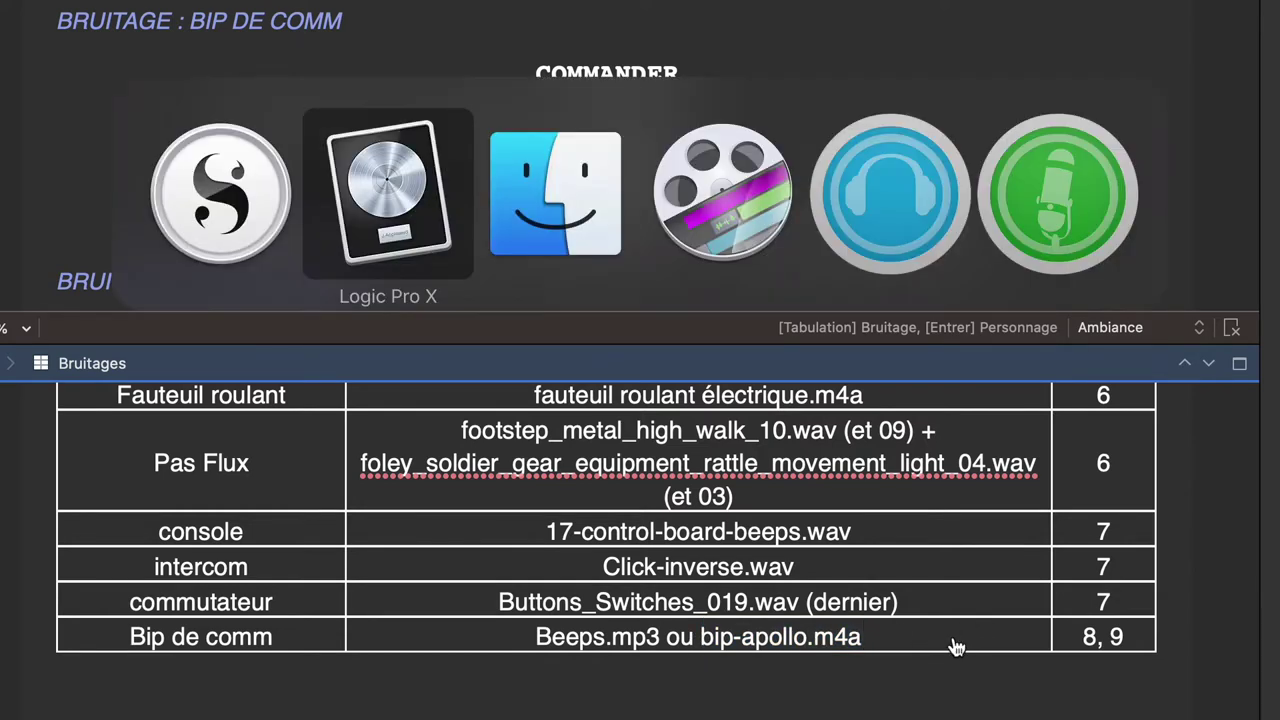
{"action": "key", "text": "super+Tab"}
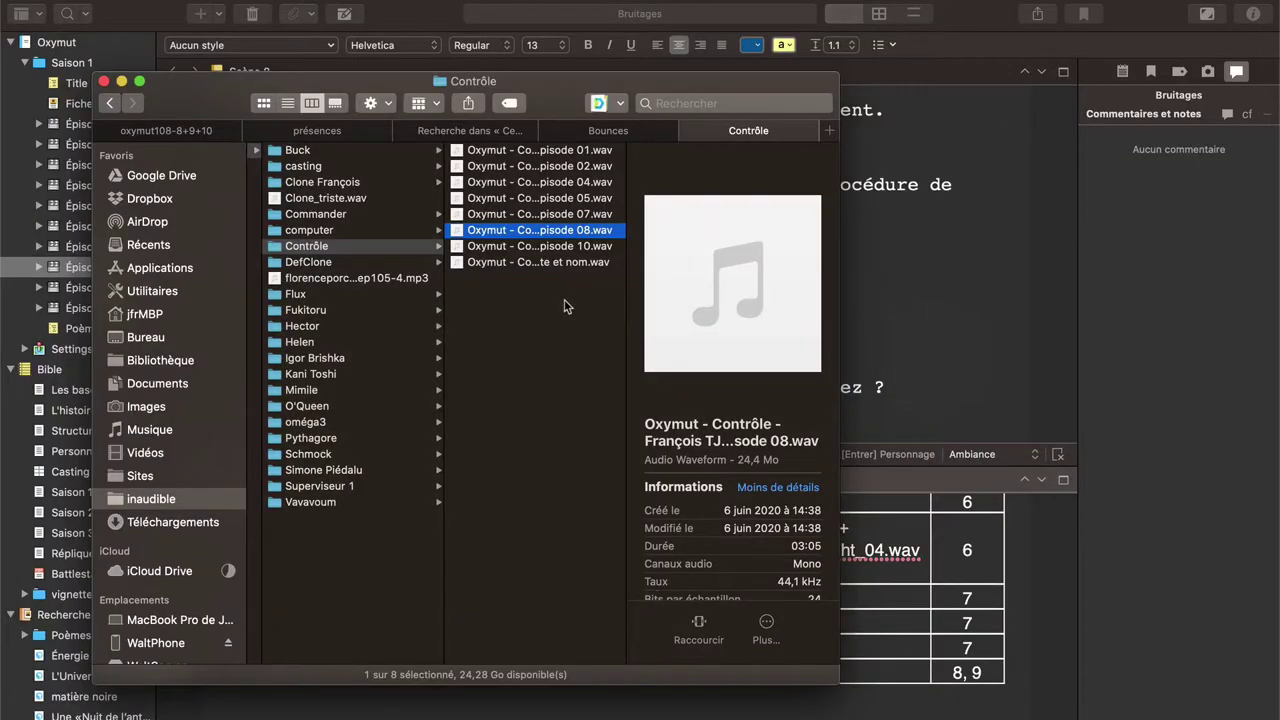
{"action": "left_click", "coordinate": [481, 131]}
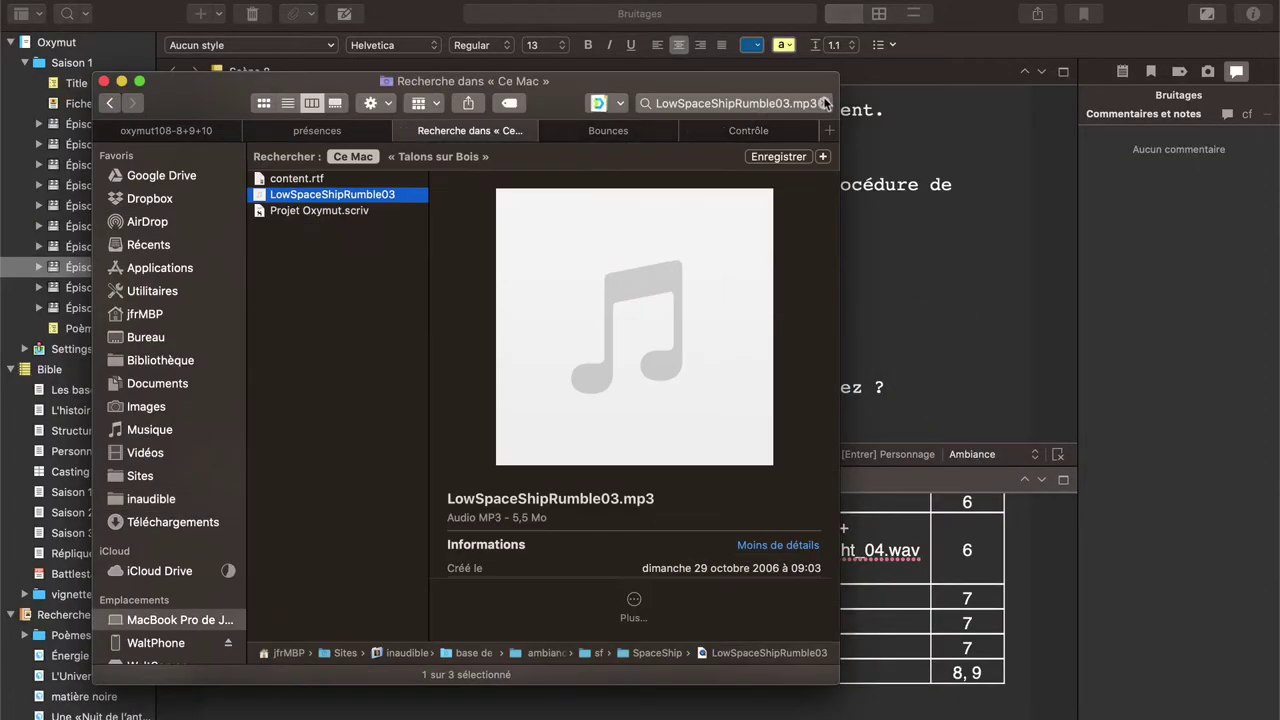
{"action": "left_click", "coordinate": [824, 103]}
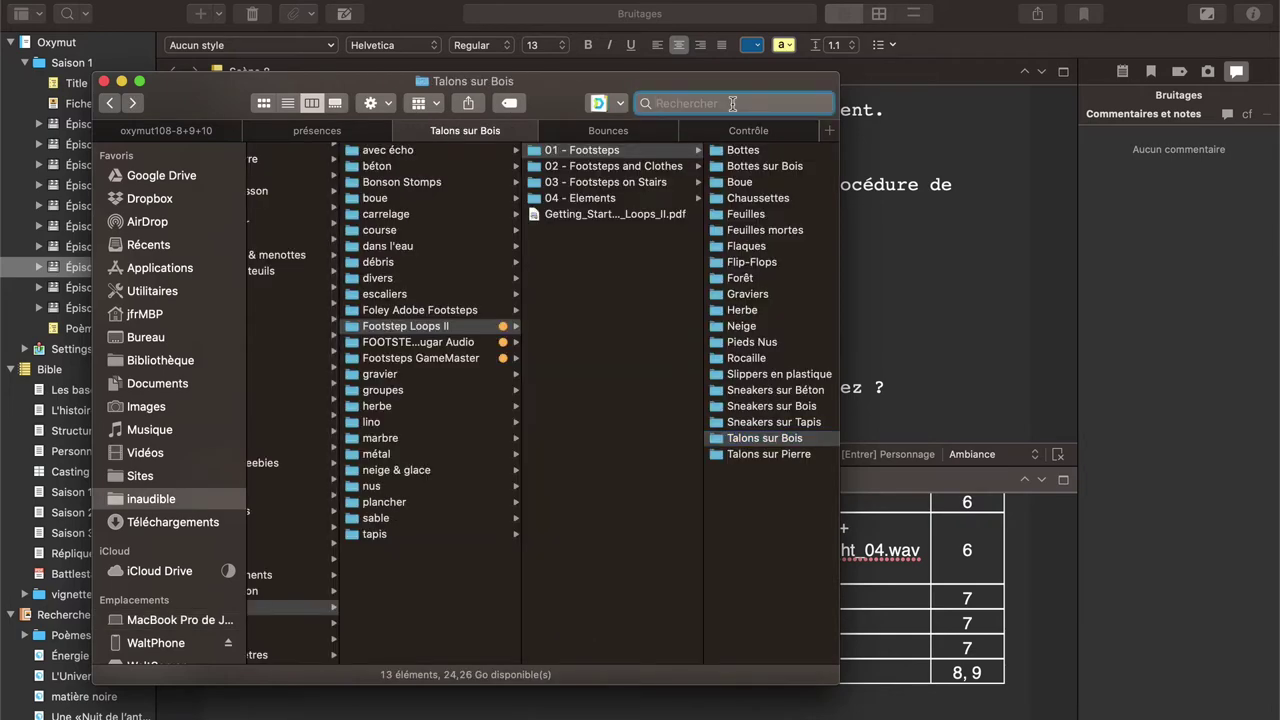
{"action": "key", "text": "super+v"}
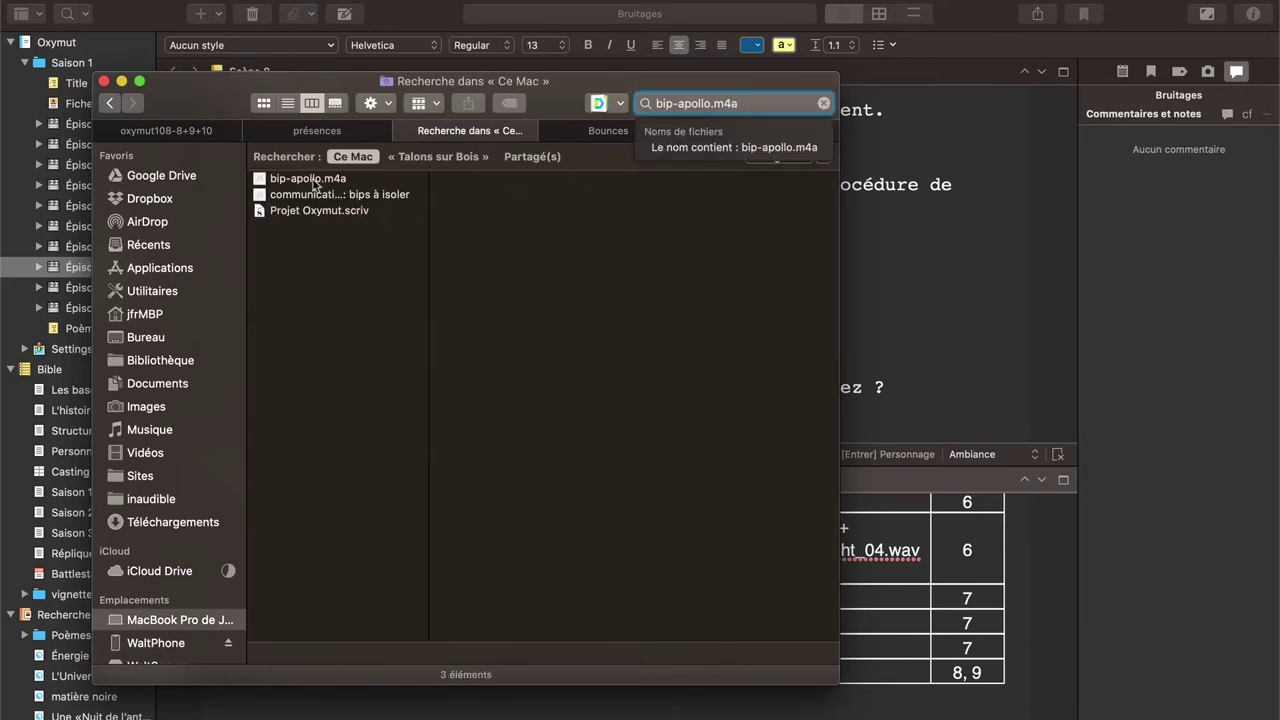
{"action": "left_click", "coordinate": [310, 180]}
Step: Switch to Logic Pro X and place bip-apollo.m4a on the Contrôle bruitages track just after bar 10
{"action": "key", "text": "super+Tab"}
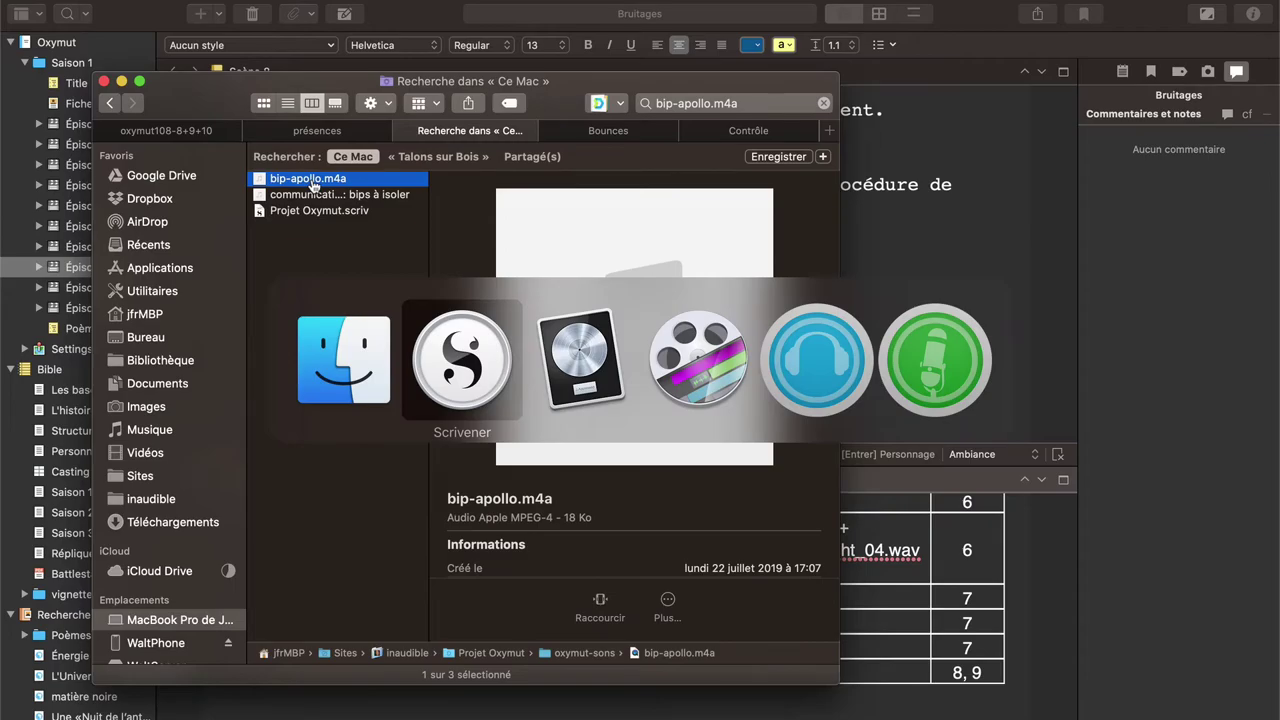
{"action": "key", "text": "super+Tab"}
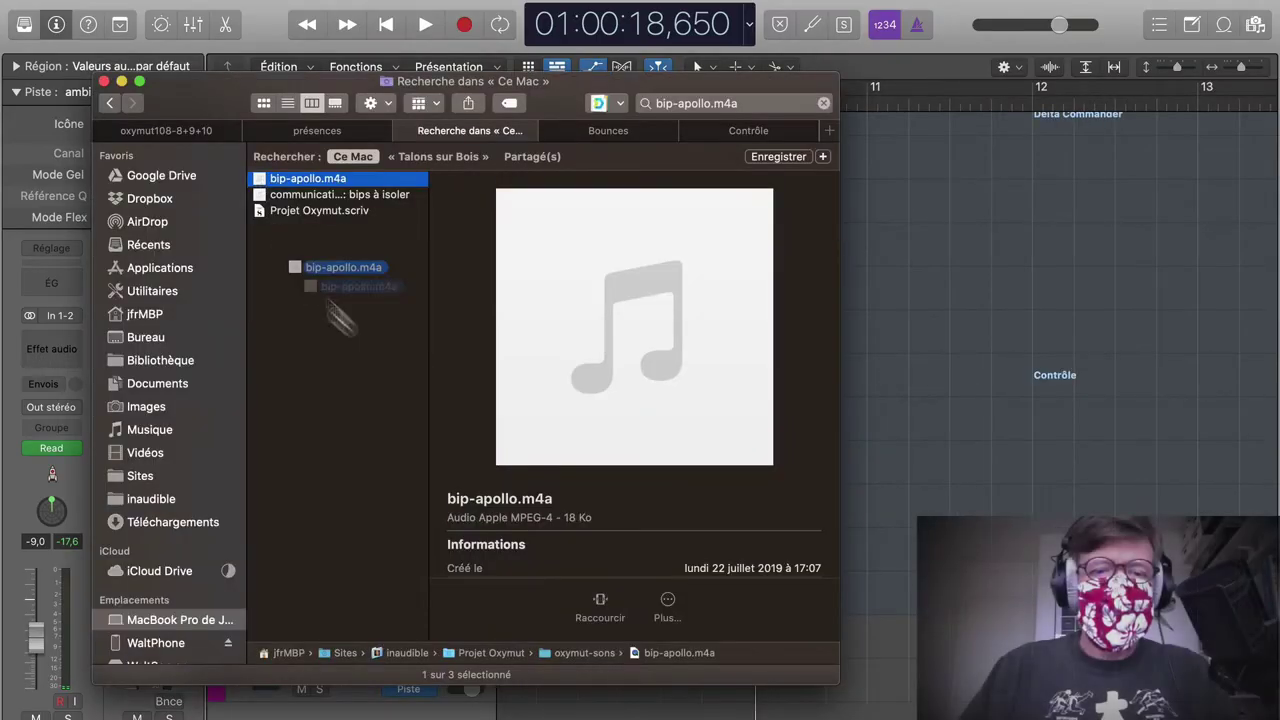
{"action": "left_click_drag", "start_coordinate": [337, 305], "coordinate": [755, 410]}
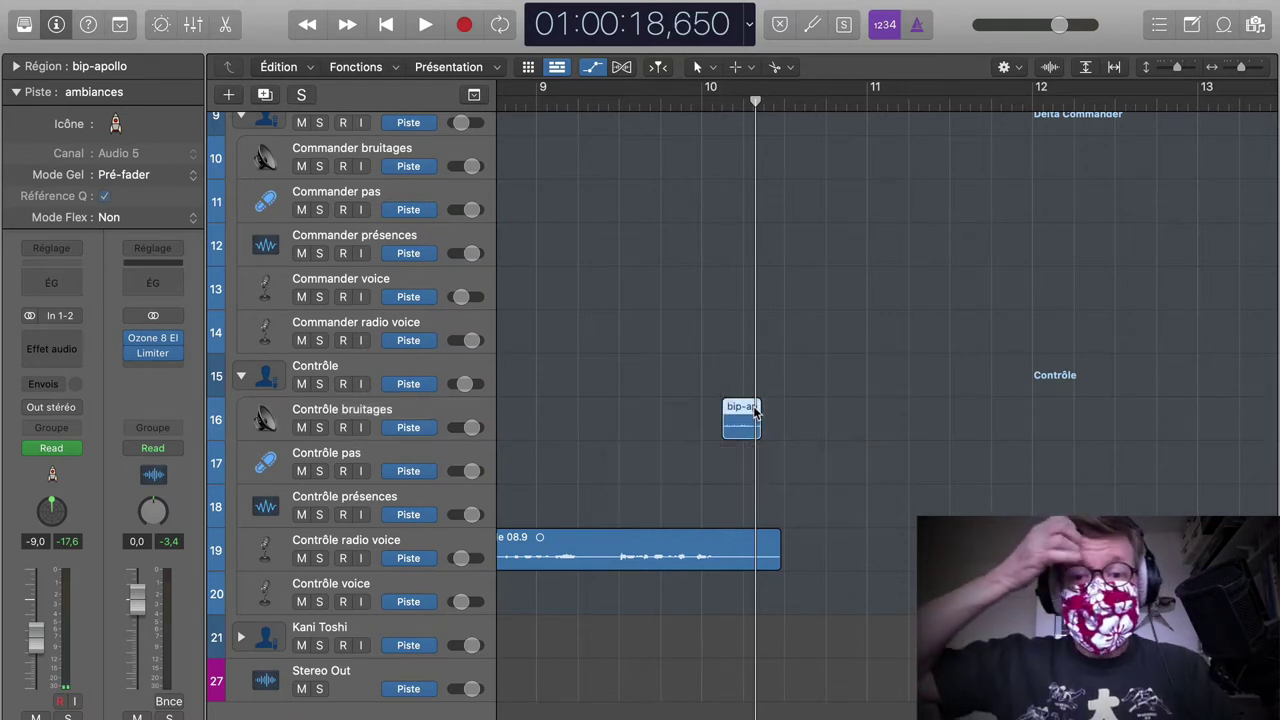
Step: Set the Contrôle bruitages track's volume automation to -10,0 dB and play back the beep from about bar 9½
{"action": "left_click", "coordinate": [453, 418]}
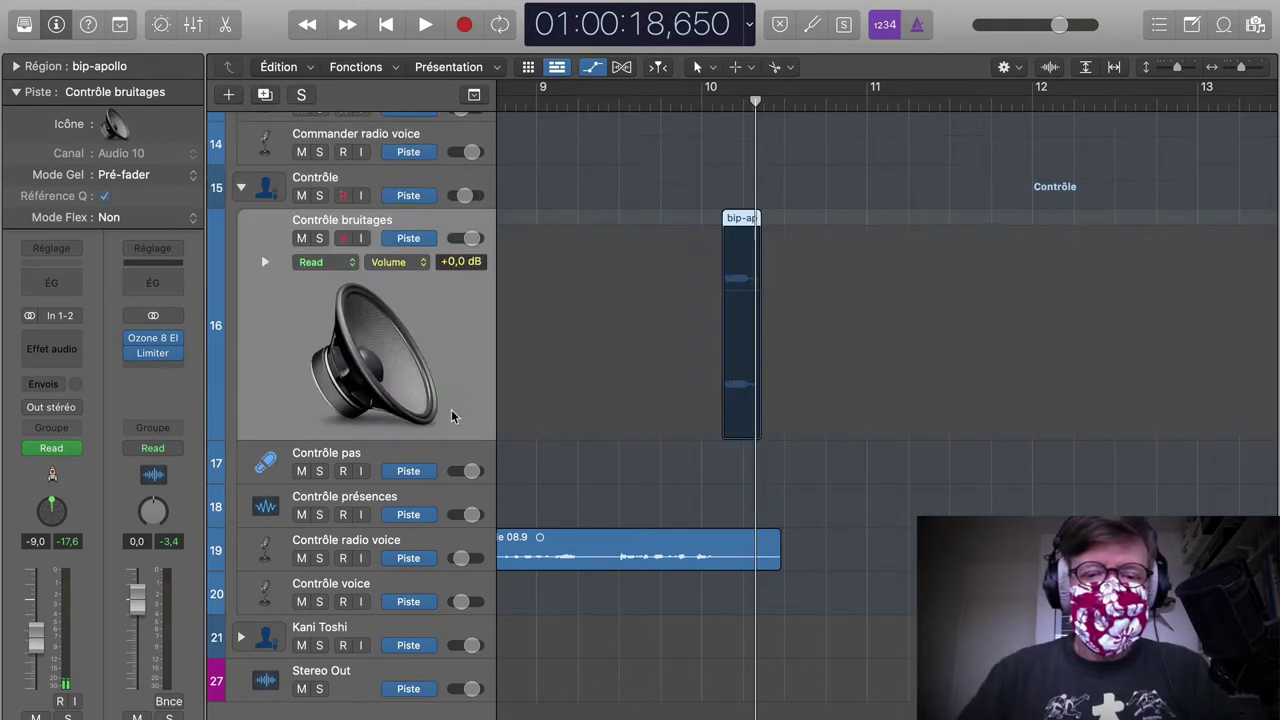
{"action": "left_click", "coordinate": [624, 316]}
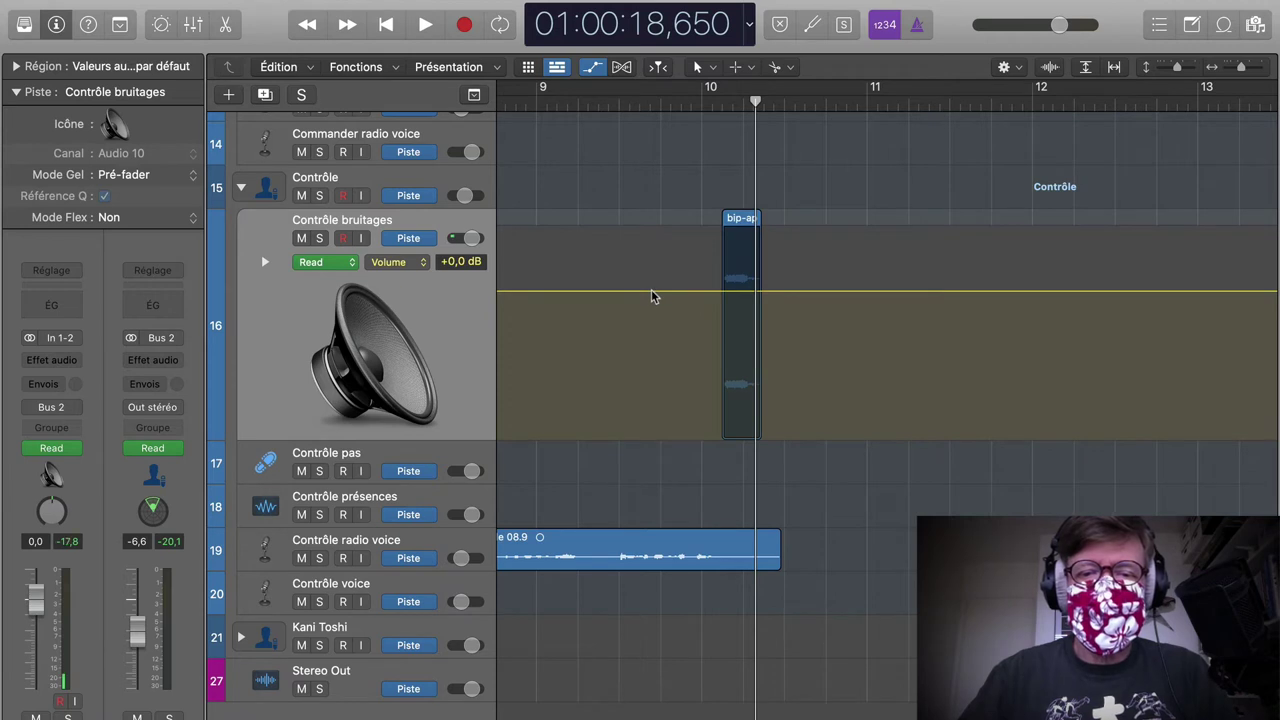
{"action": "left_click_drag", "start_coordinate": [651, 296], "coordinate": [663, 361]}
{"action": "left_click", "coordinate": [643, 107]}
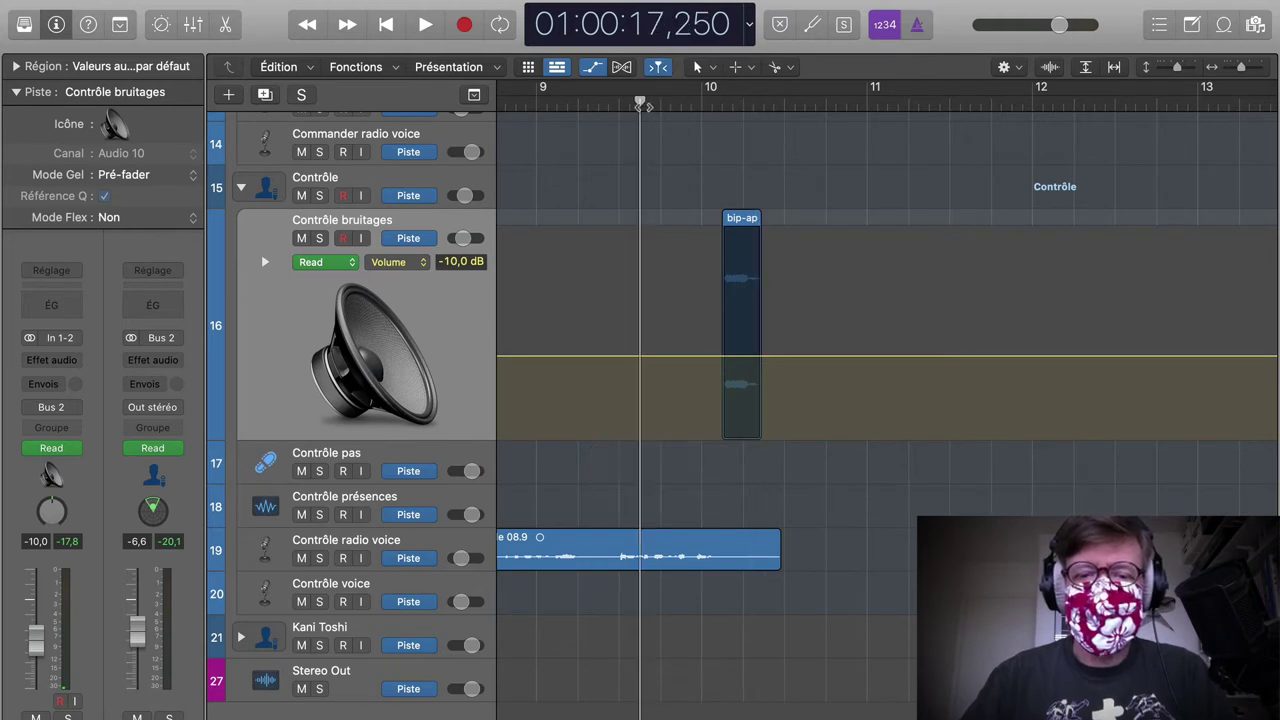
{"action": "key", "text": "space"}
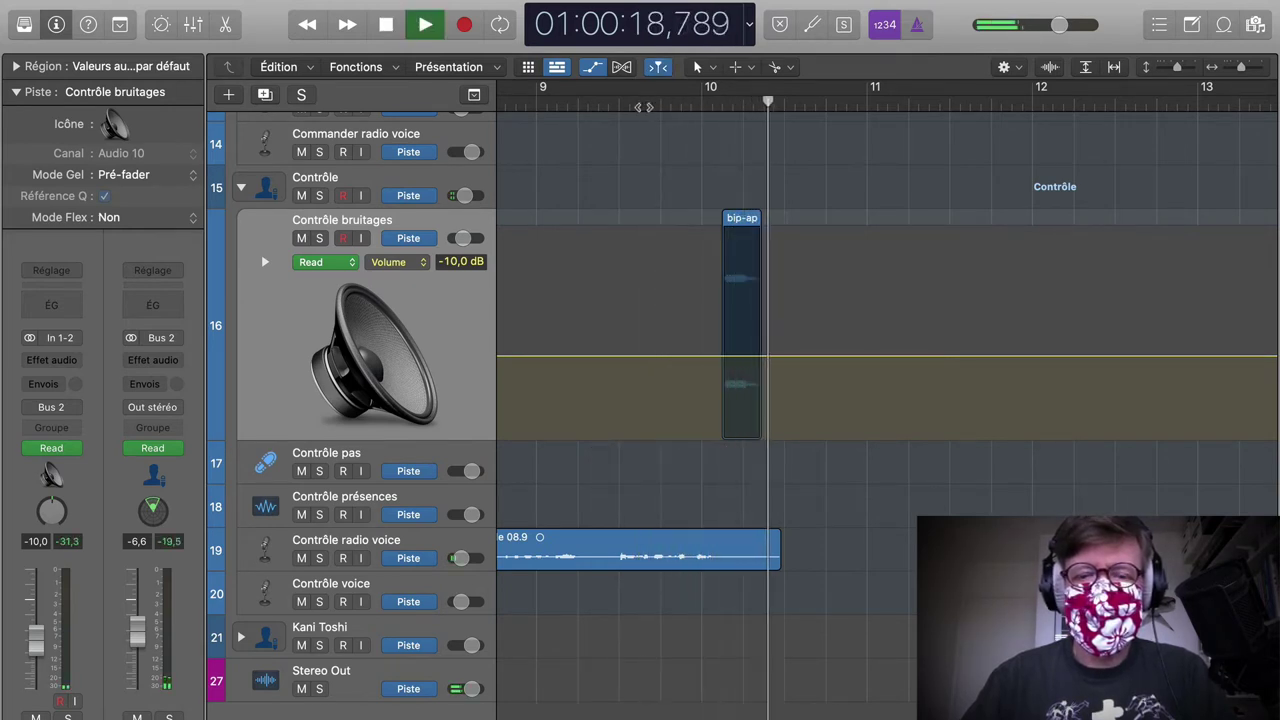
{"action": "key", "text": "space"}
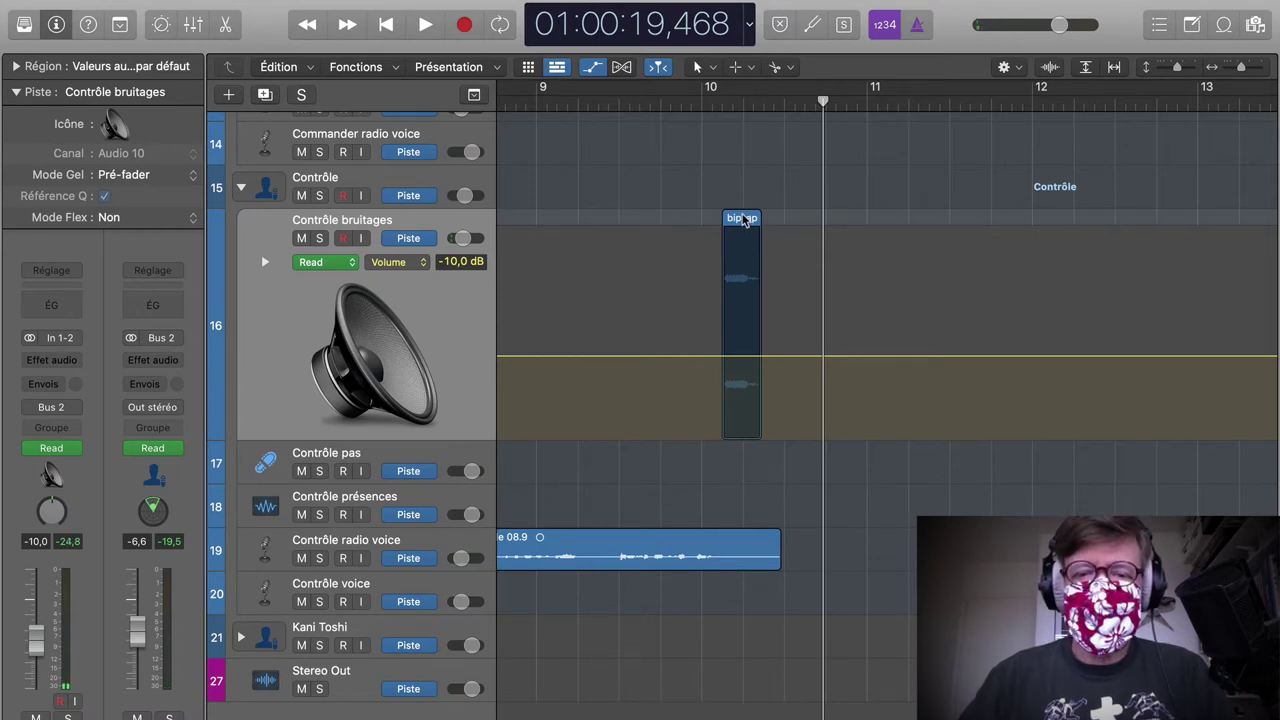
Step: Move the bip-apollo region onto the Contrôle radio voice track near the end of Contrôle's line and play it back from about bar 9½
{"action": "left_click_drag", "start_coordinate": [746, 220], "coordinate": [746, 543]}
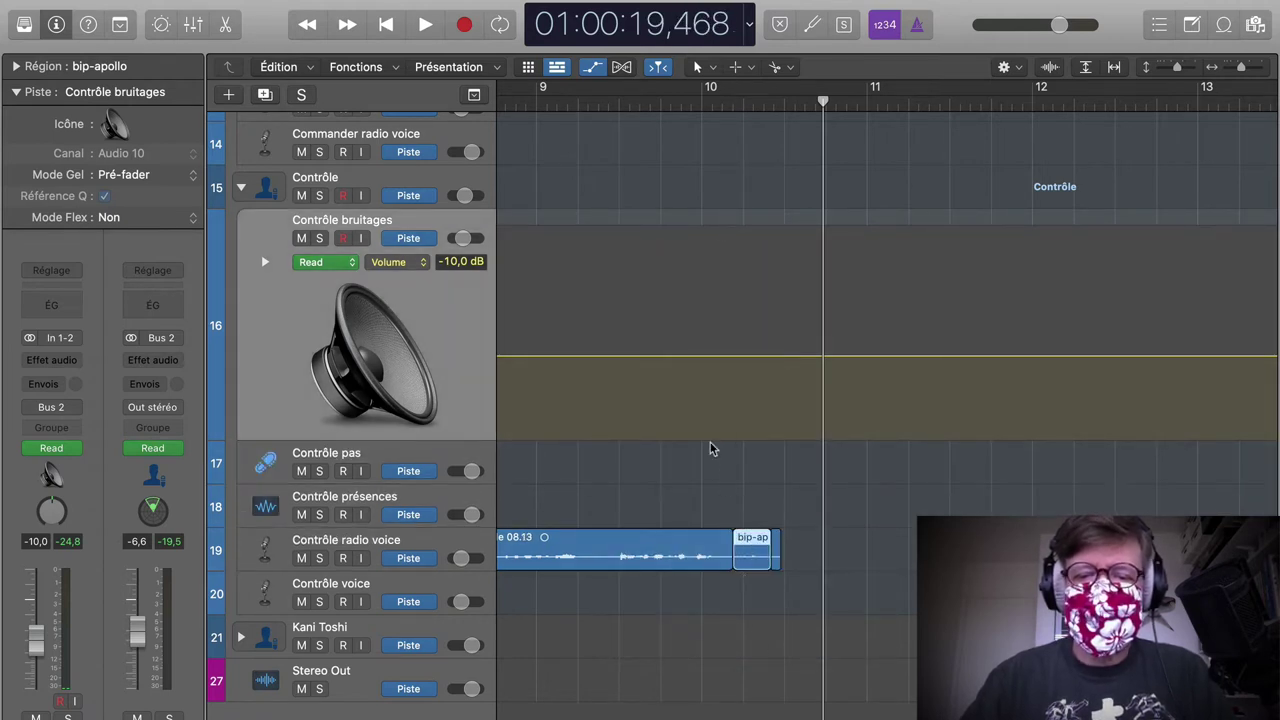
{"action": "left_click", "coordinate": [636, 107]}
{"action": "key", "text": "space"}
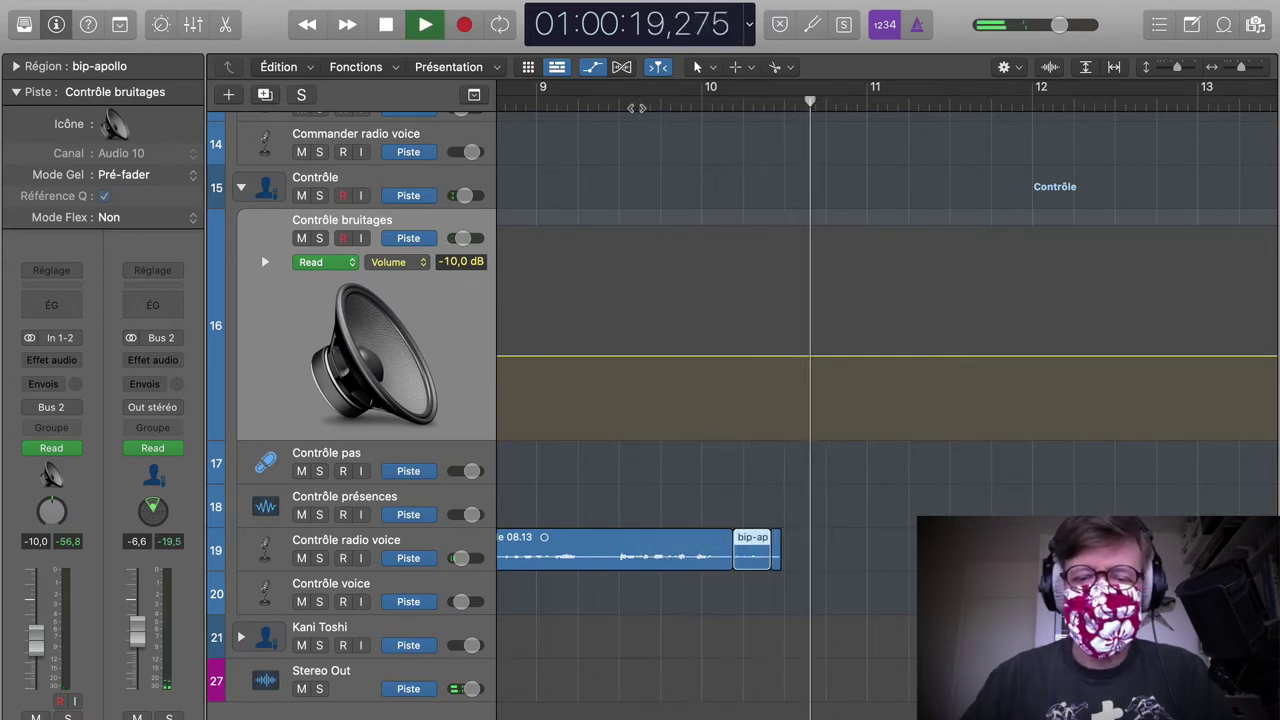
{"action": "key", "text": "space"}
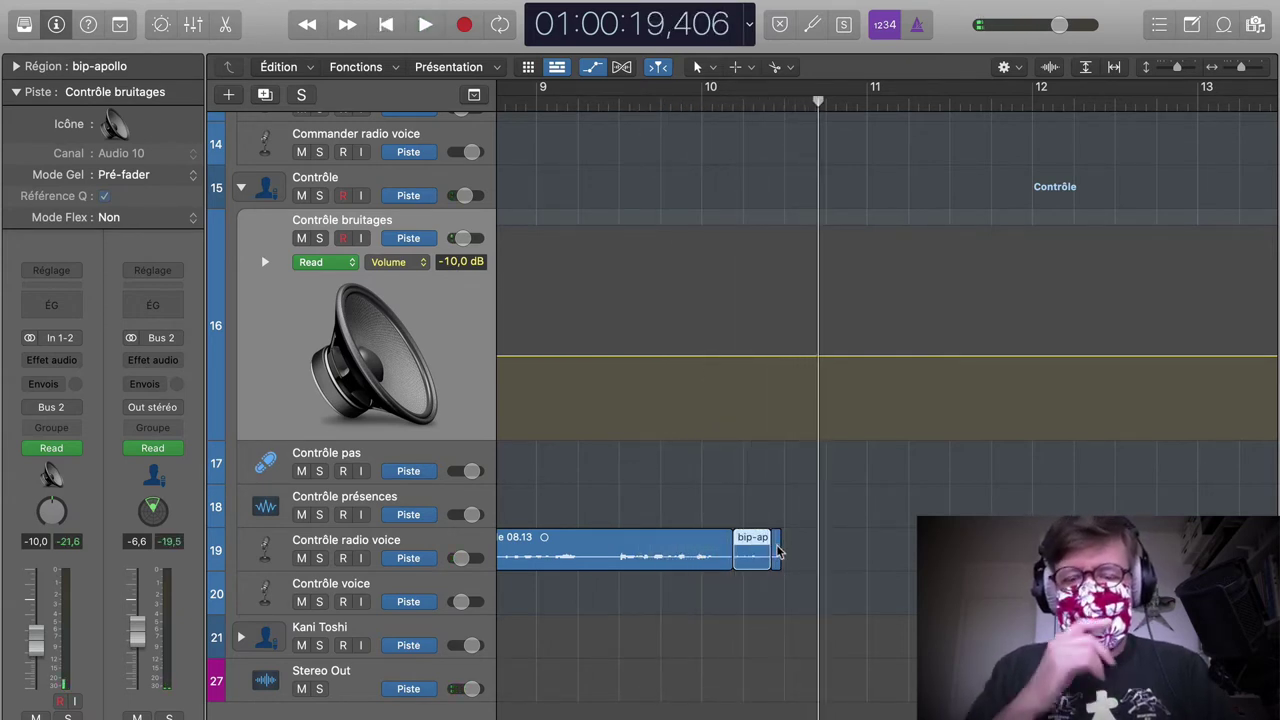
Step: Delete the voice fragment remaining after the beep and move the bip-apollo region back up to the Contrôle bruitages track
{"action": "left_click", "coordinate": [778, 551]}
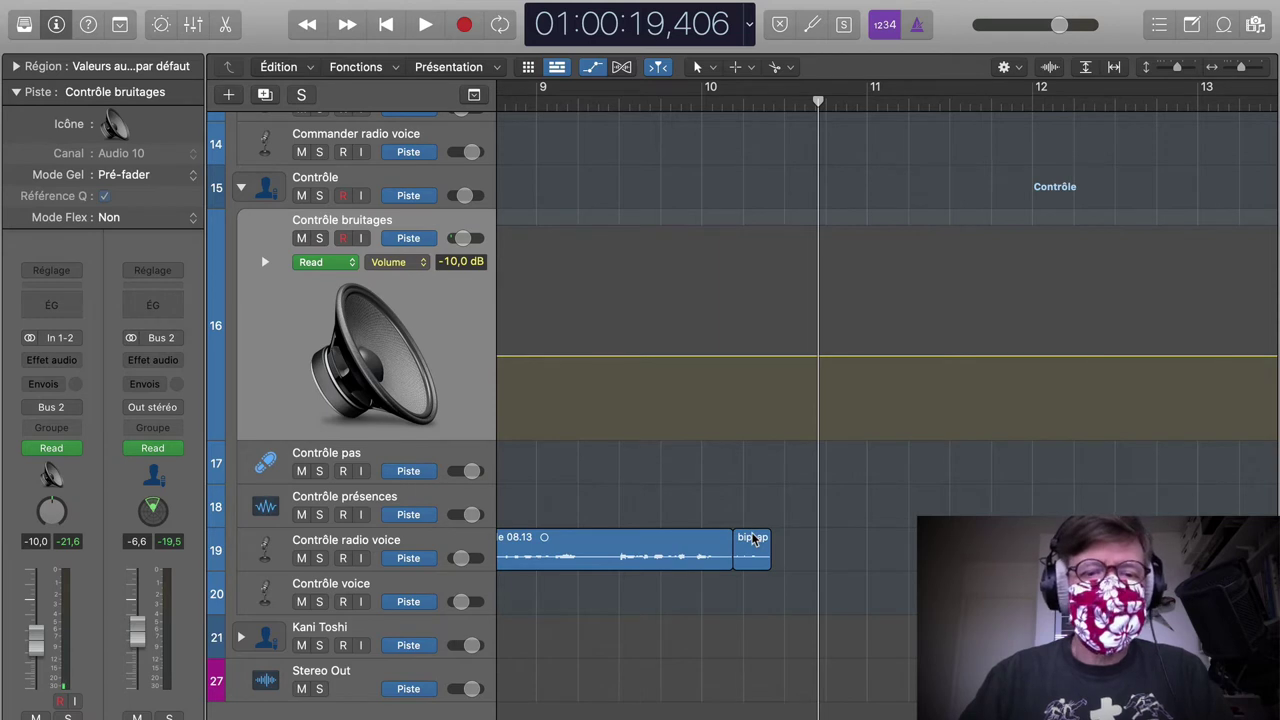
{"action": "left_click_drag", "start_coordinate": [753, 540], "coordinate": [748, 384]}
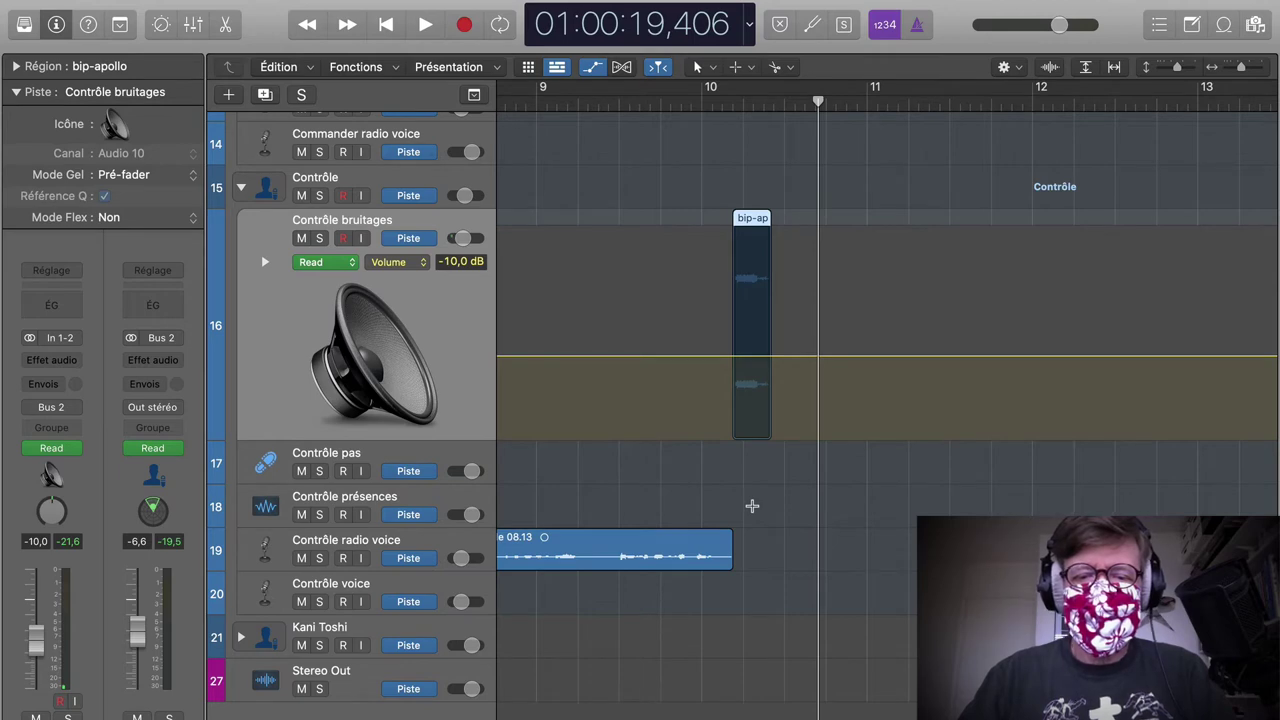
Step: Check the beep cues in the Scène 8 script in Scrivener and replay the beep in Logic Pro X
{"action": "key", "text": "super+Tab"}
{"action": "key", "text": "super+Tab"}
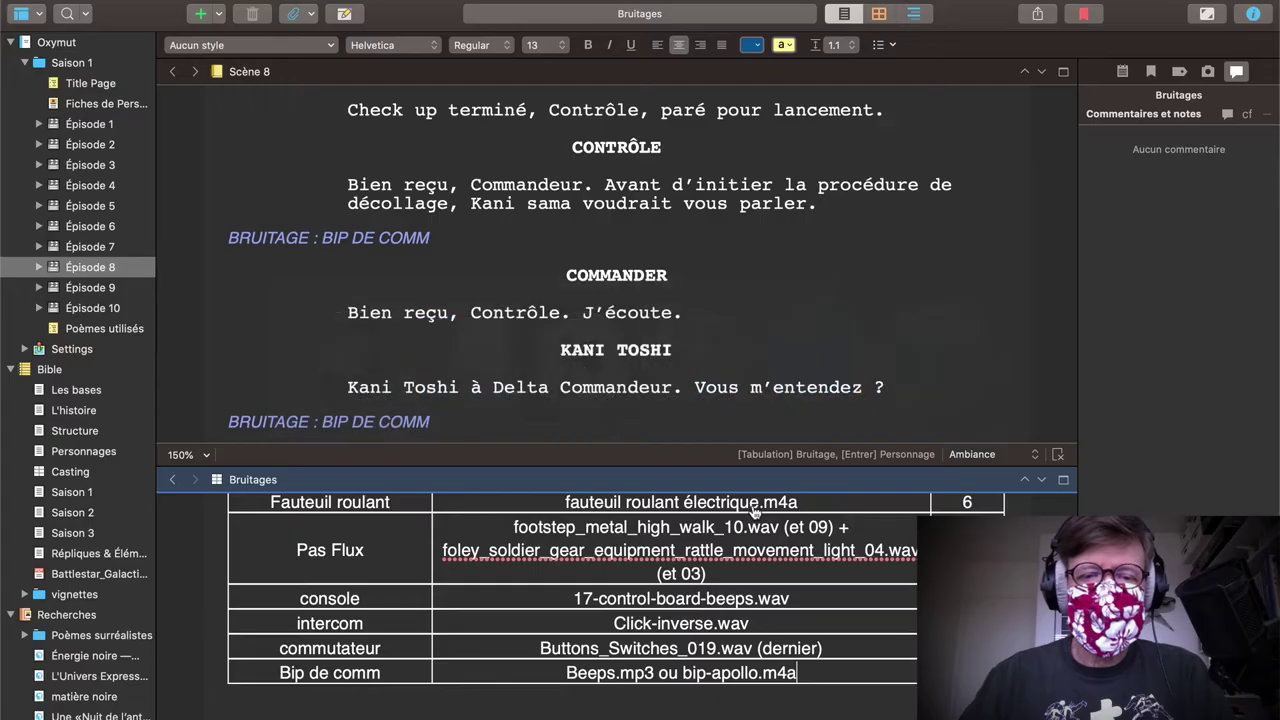
{"action": "key", "text": "super+Tab"}
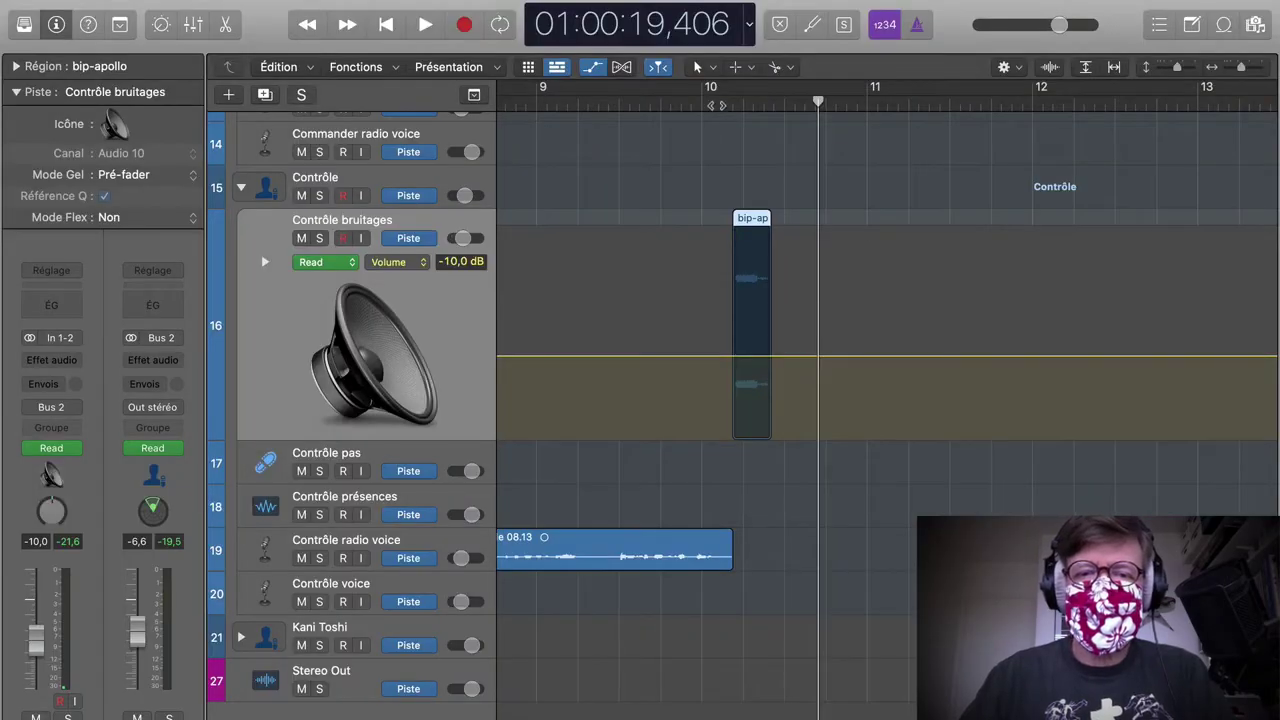
{"action": "key", "text": "space"}
{"action": "key", "text": "space"}
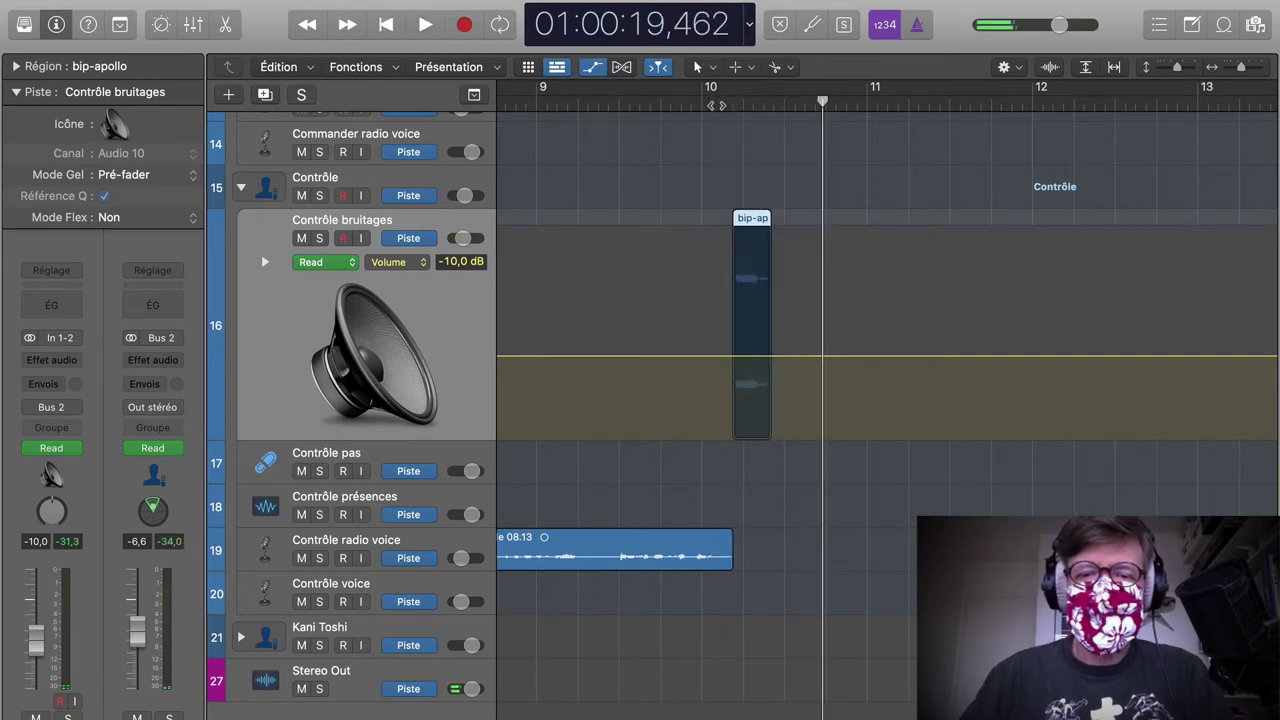
Step: Look through the sound files in Scrivener's Bruitages table, comparing them with the beep and Contrôle's line in the Logic Pro X timeline
{"action": "key", "text": "super+Tab"}
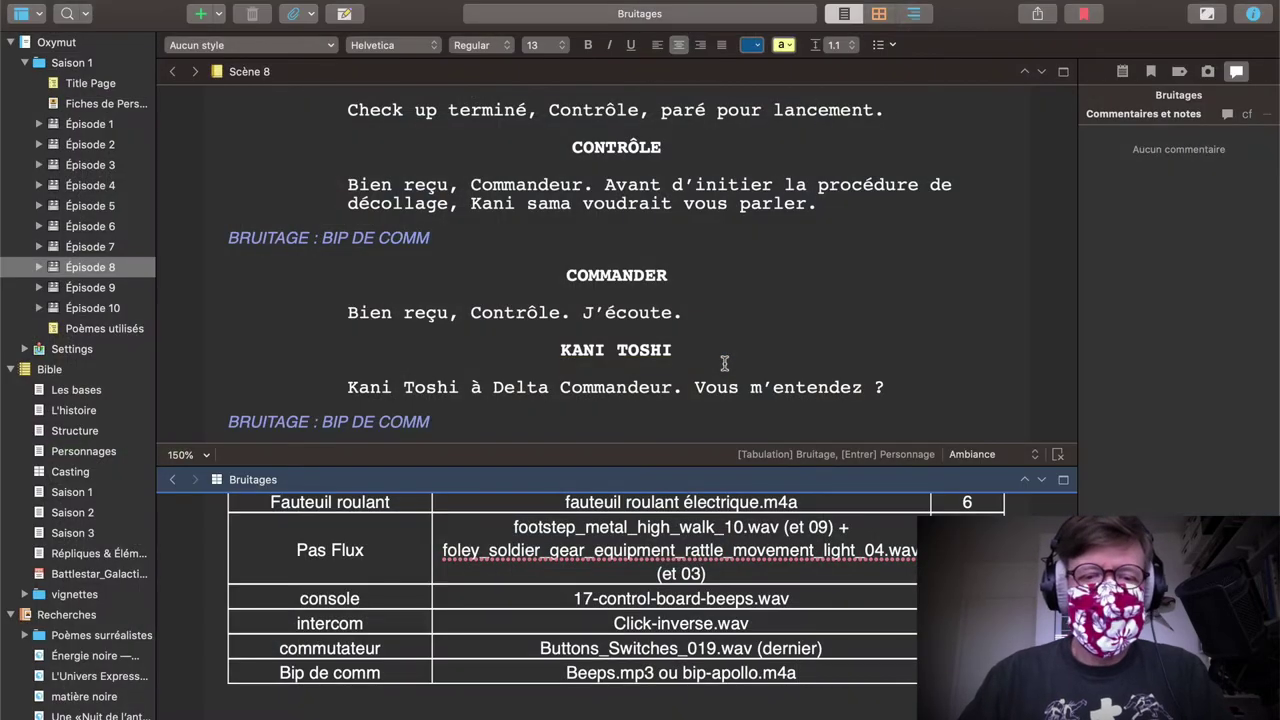
{"action": "scroll", "coordinate": [866, 600], "scroll_direction": "down", "scroll_amount": 1}
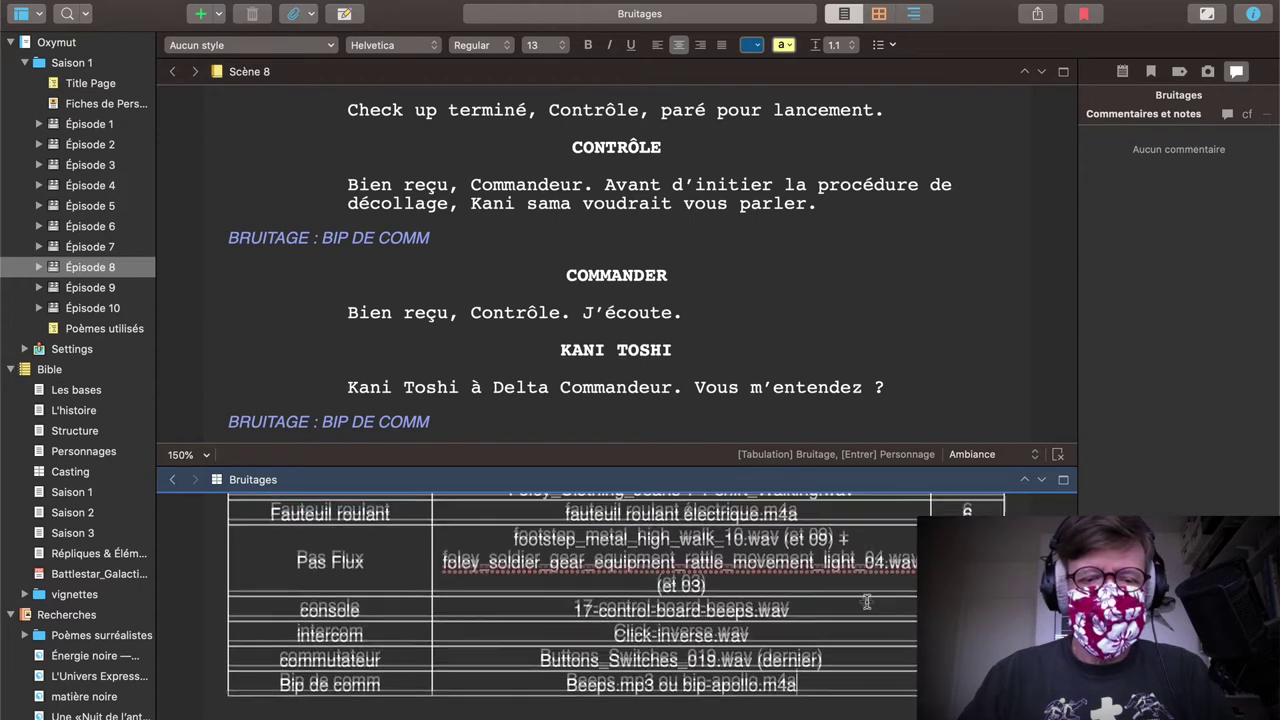
{"action": "scroll", "coordinate": [866, 600], "scroll_direction": "up", "scroll_amount": 2}
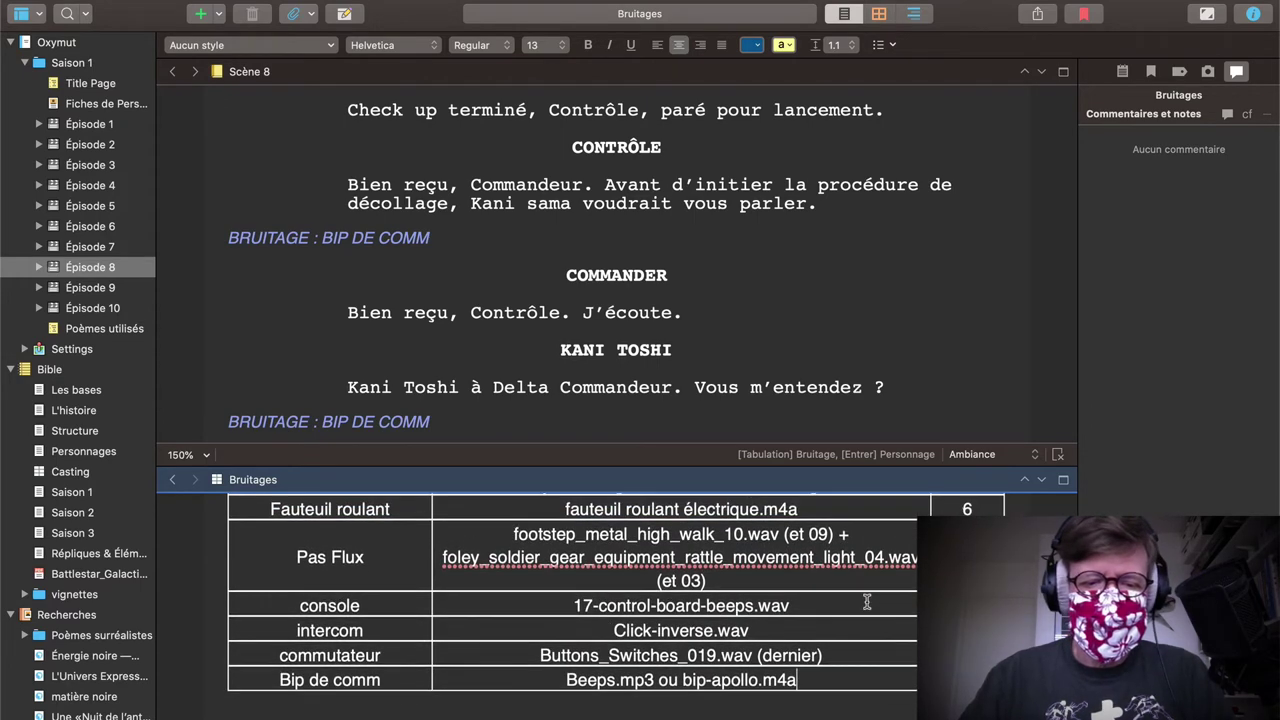
{"action": "scroll", "coordinate": [866, 600], "scroll_direction": "up", "scroll_amount": 3}
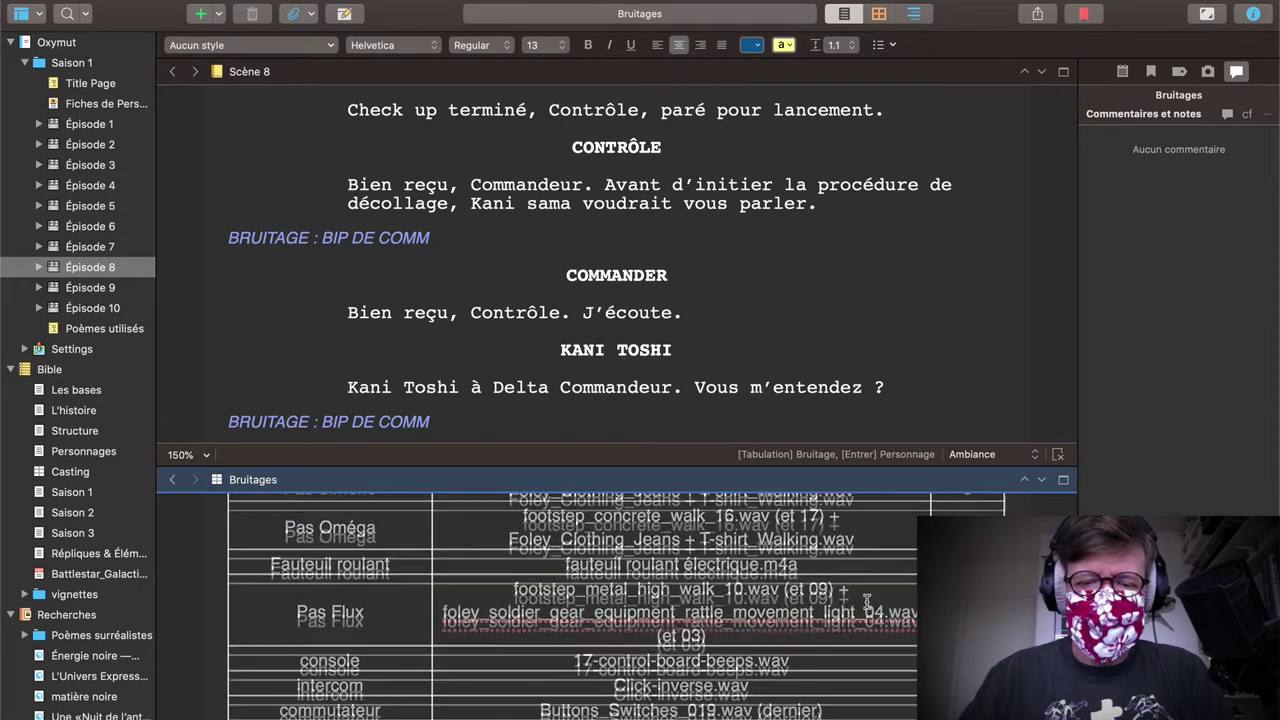
{"action": "scroll", "coordinate": [866, 600], "scroll_direction": "down", "scroll_amount": 5}
{"action": "key", "text": "super+Tab"}
{"action": "scroll", "coordinate": [683, 467], "scroll_direction": "left", "scroll_amount": 10}
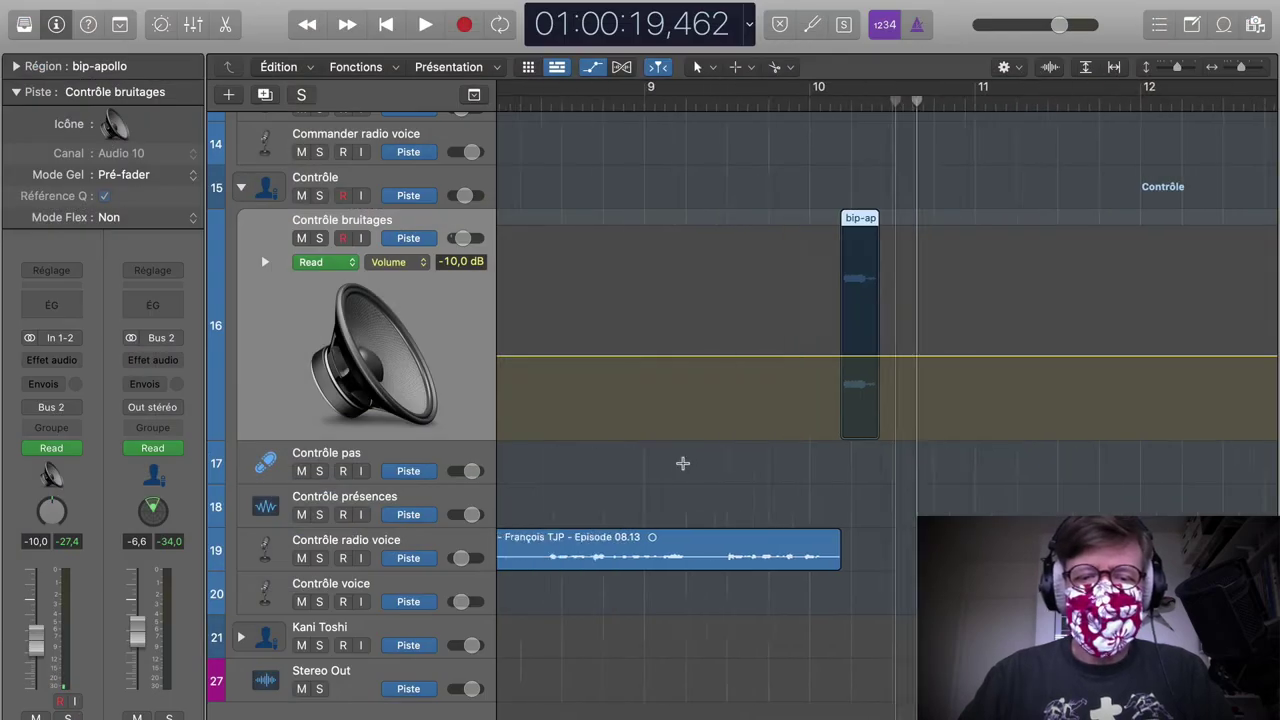
{"action": "scroll", "coordinate": [683, 465], "scroll_direction": "right", "scroll_amount": 5}
{"action": "scroll", "coordinate": [683, 463], "scroll_direction": "left", "scroll_amount": 5}
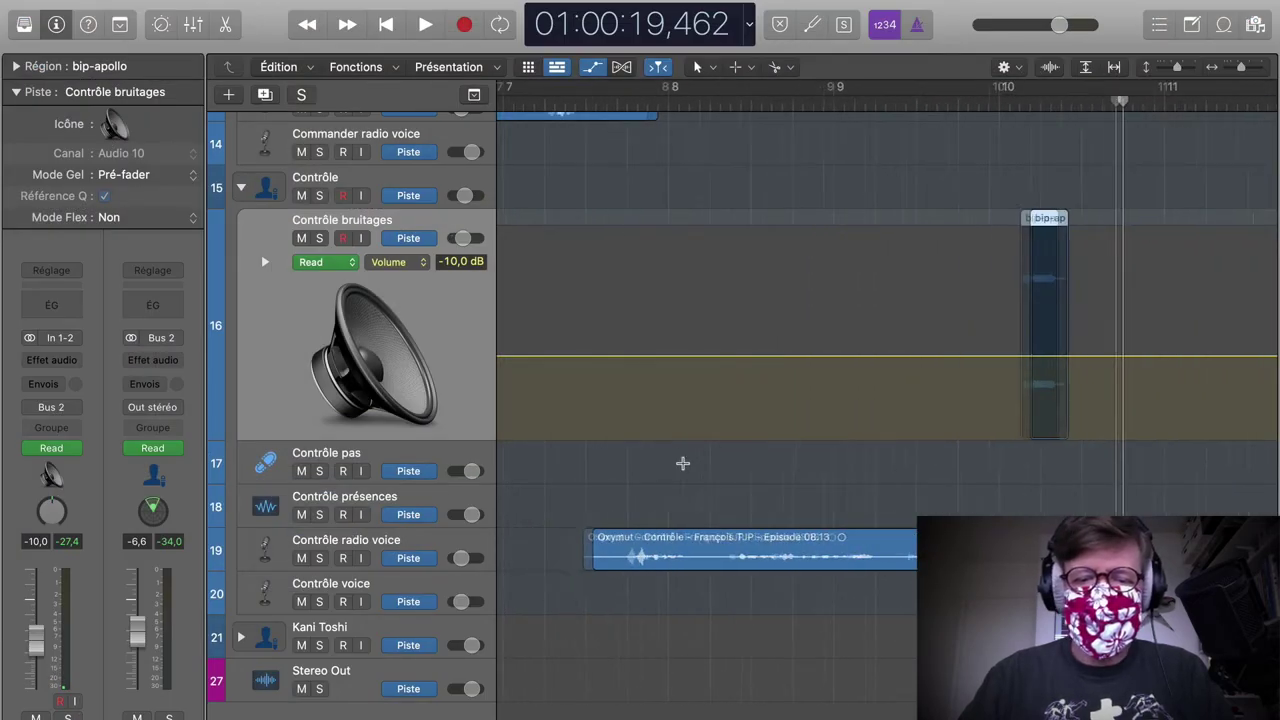
{"action": "key", "text": "super+Tab"}
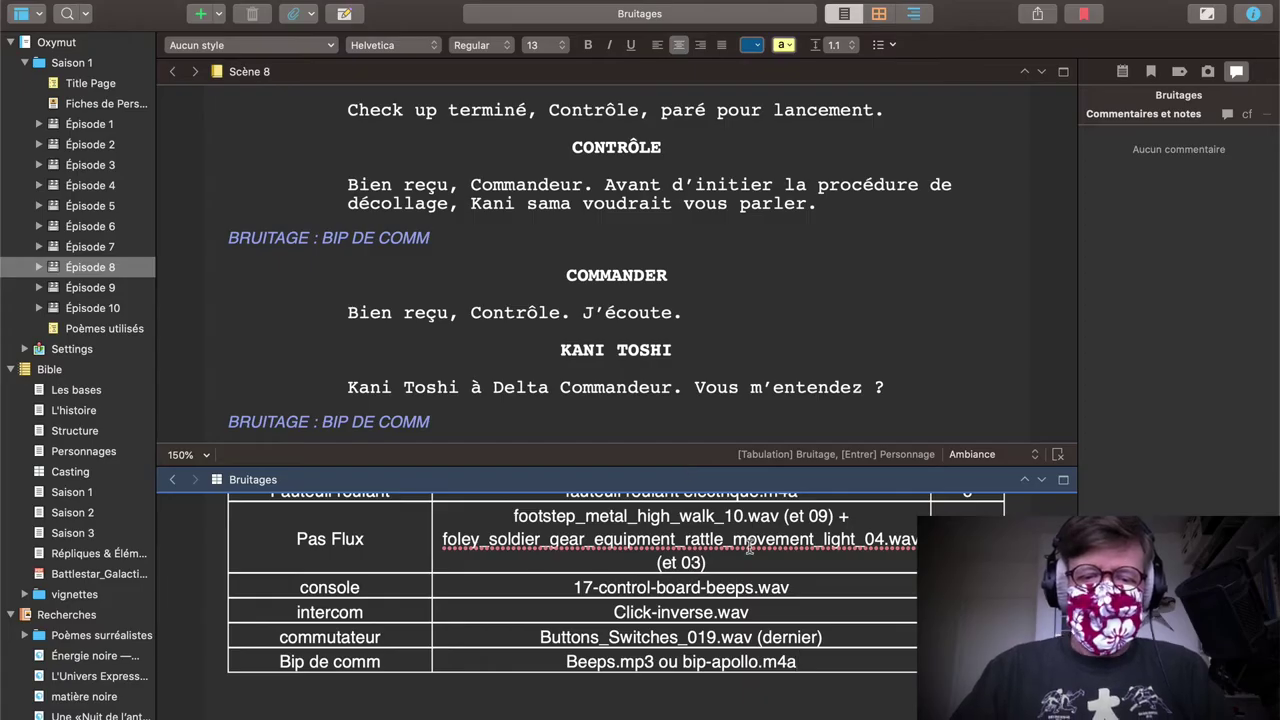
{"action": "scroll", "coordinate": [749, 545], "scroll_direction": "up", "scroll_amount": 10}
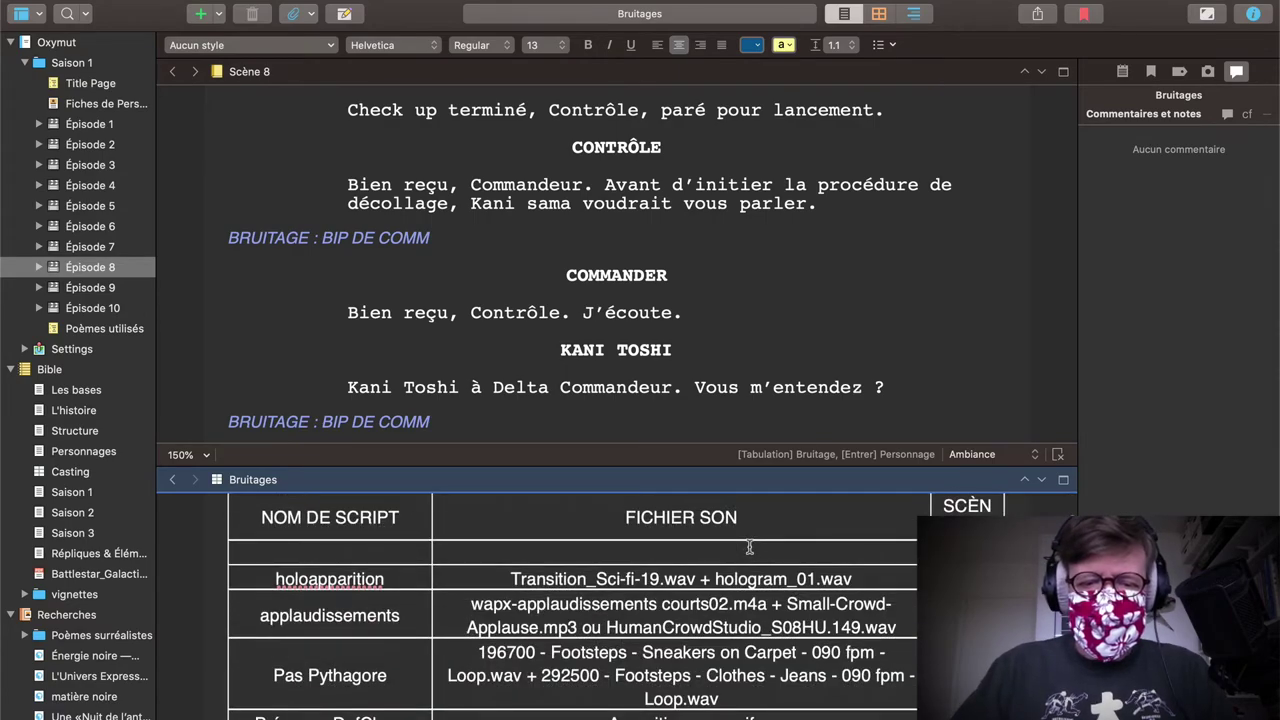
{"action": "scroll", "coordinate": [749, 547], "scroll_direction": "down", "scroll_amount": 5}
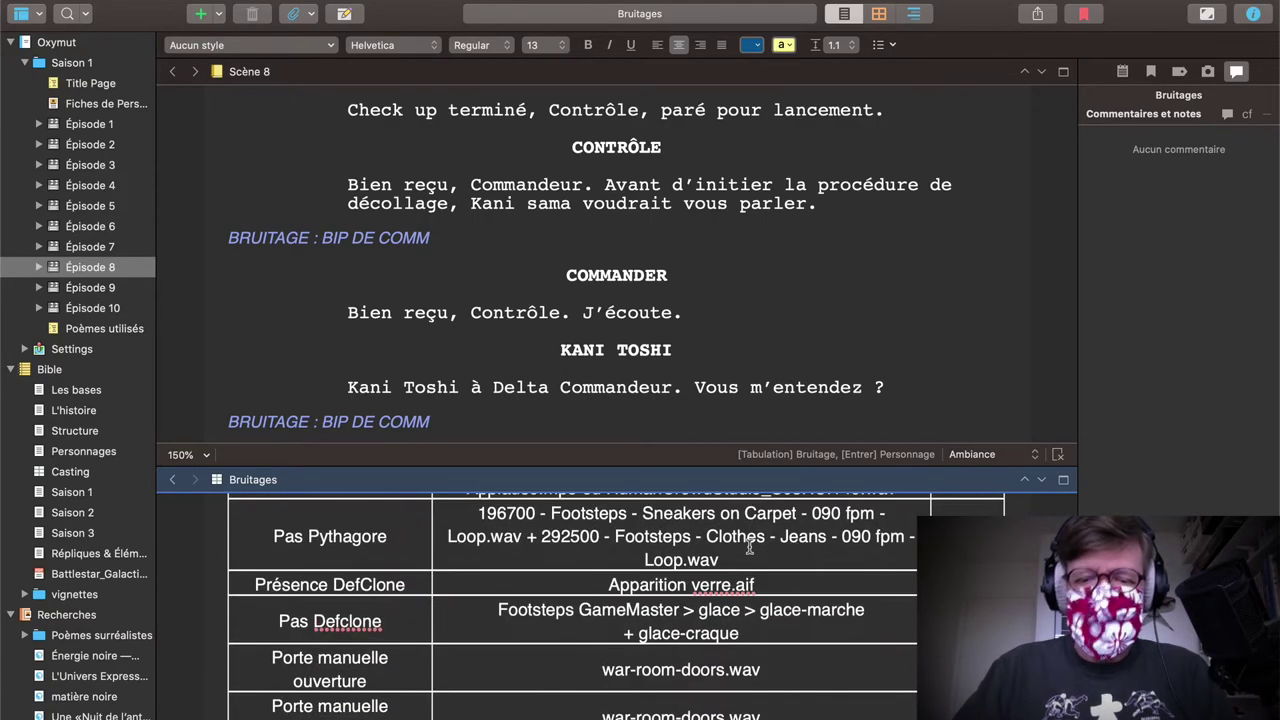
Step: Switch to Logic Pro X and play back the end of Contrôle's line with the beep from about bar 9¾
{"action": "key", "text": "super+Tab"}
{"action": "scroll", "coordinate": [966, 410], "scroll_direction": "right", "scroll_amount": 5}
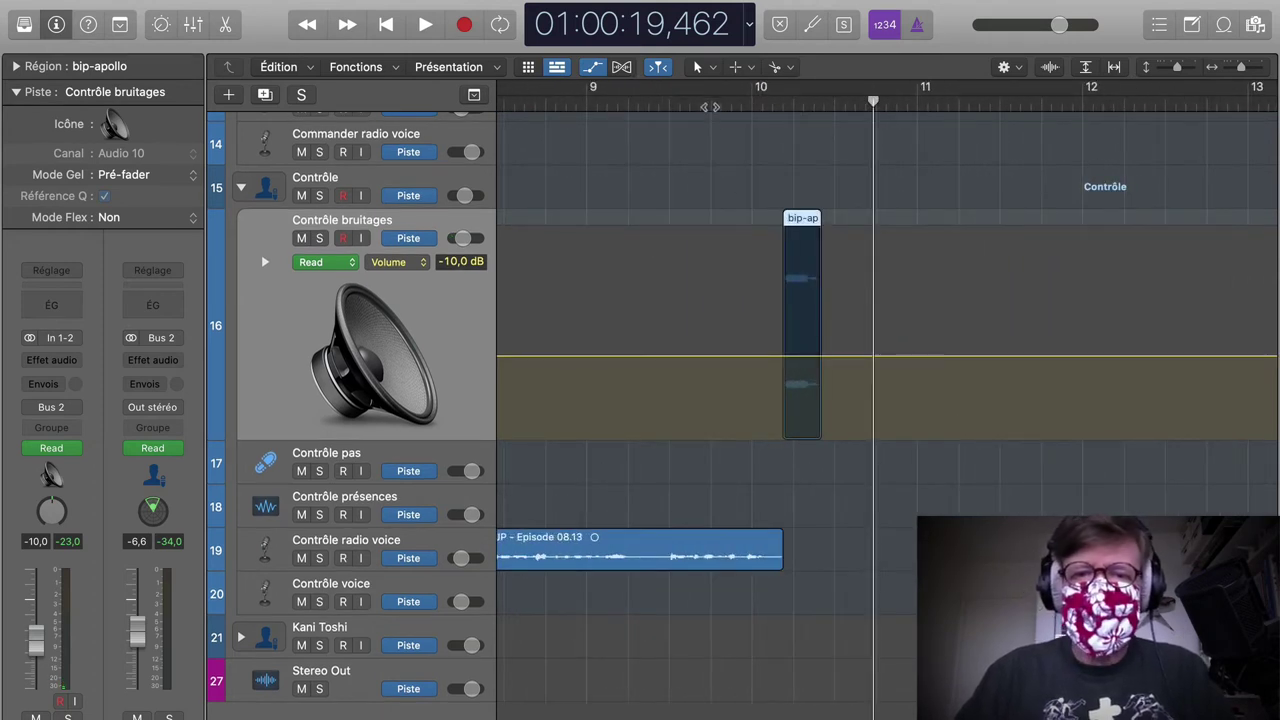
{"action": "left_click", "coordinate": [712, 105]}
{"action": "key", "text": "space"}
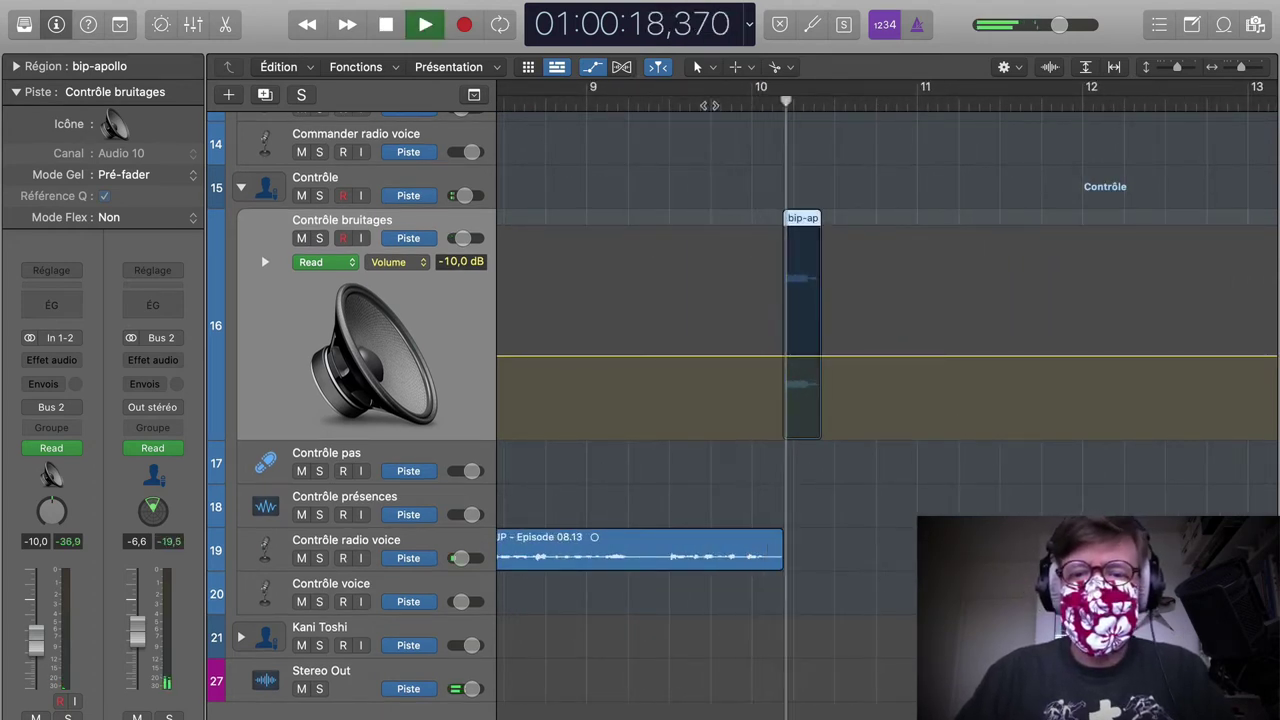
{"action": "key", "text": "space"}
Step: Move the Commander 108.10 region on the Commander voice track earlier so its speech starts at about bar 10½, just after the beep
{"action": "scroll", "coordinate": [918, 408], "scroll_direction": "up", "scroll_amount": 6}
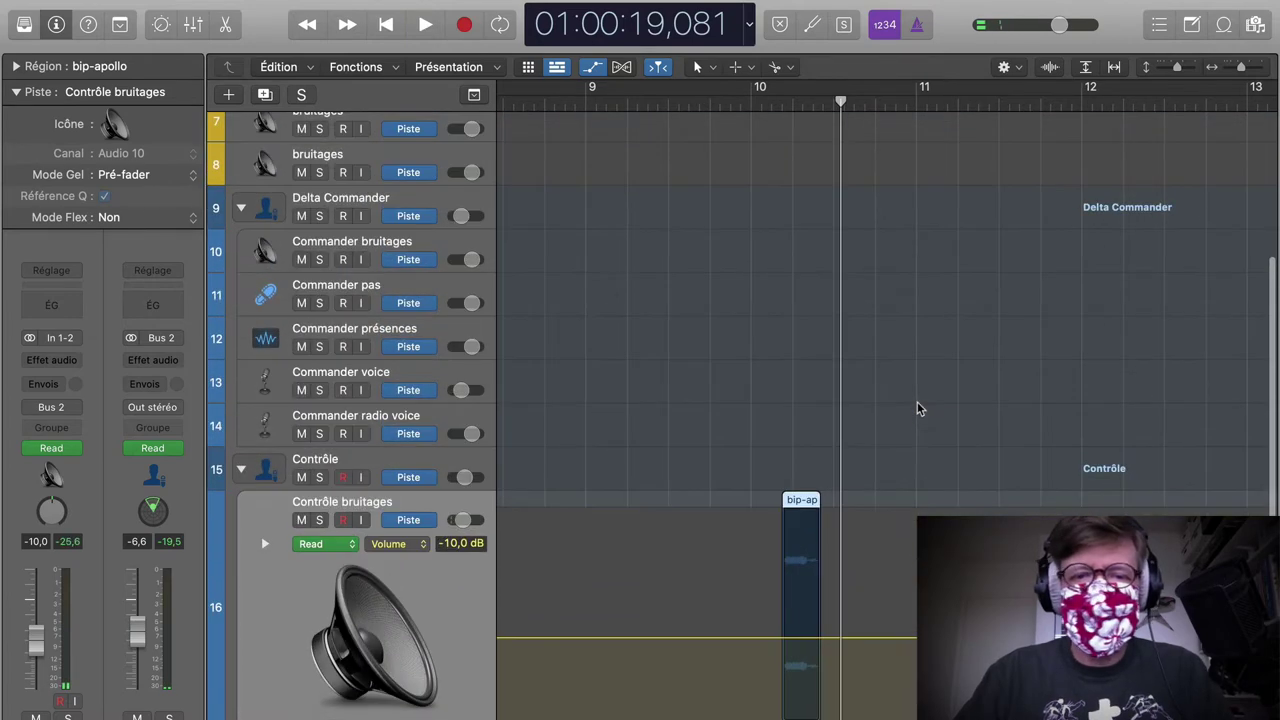
{"action": "scroll", "coordinate": [918, 408], "scroll_direction": "right", "scroll_amount": 10}
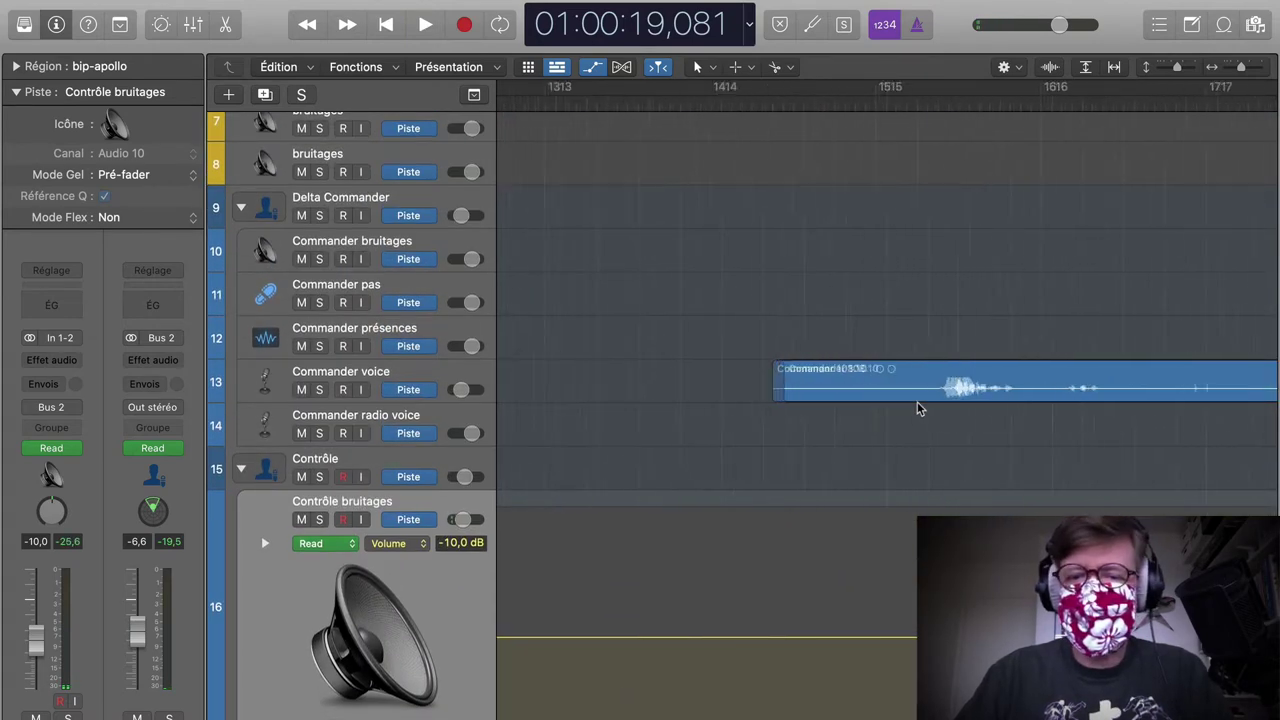
{"action": "left_click_drag", "start_coordinate": [880, 385], "coordinate": [608, 390]}
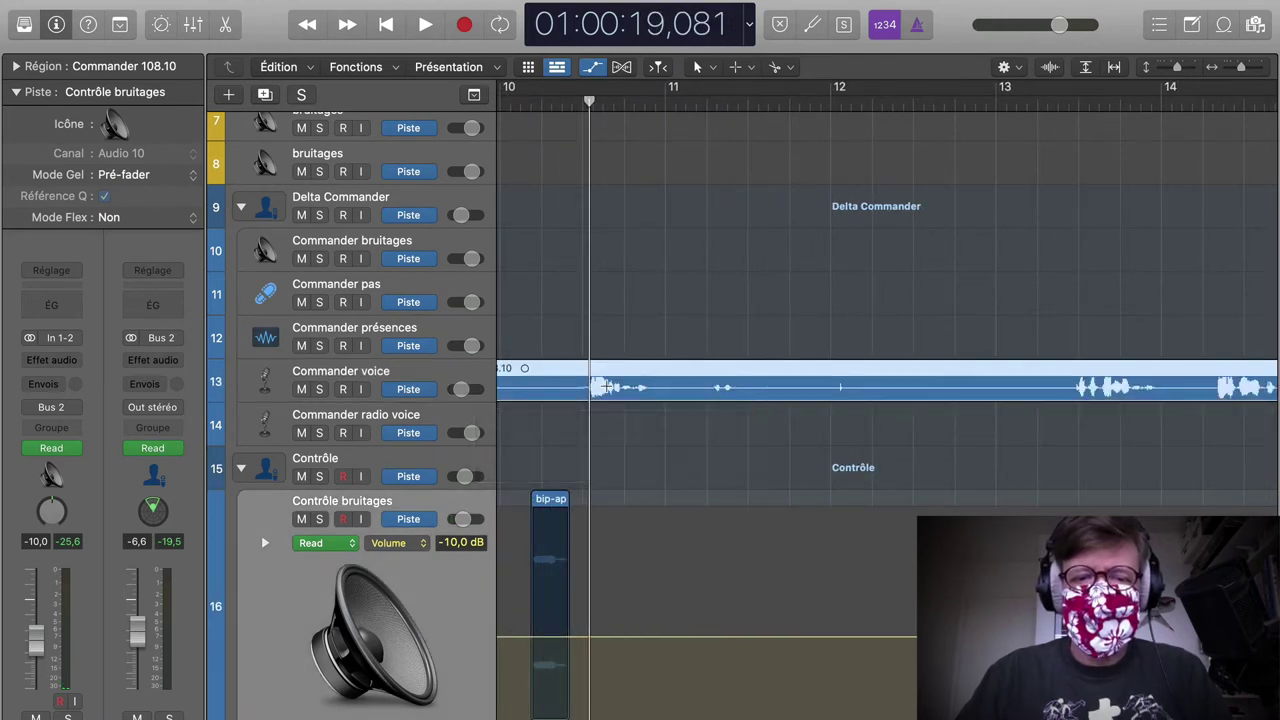
Step: Split the Commander 108.10 region on the Commander voice track at about bar 10⅓ and delete the part before the cut
{"action": "key", "text": "space"}
{"action": "key", "text": "space"}
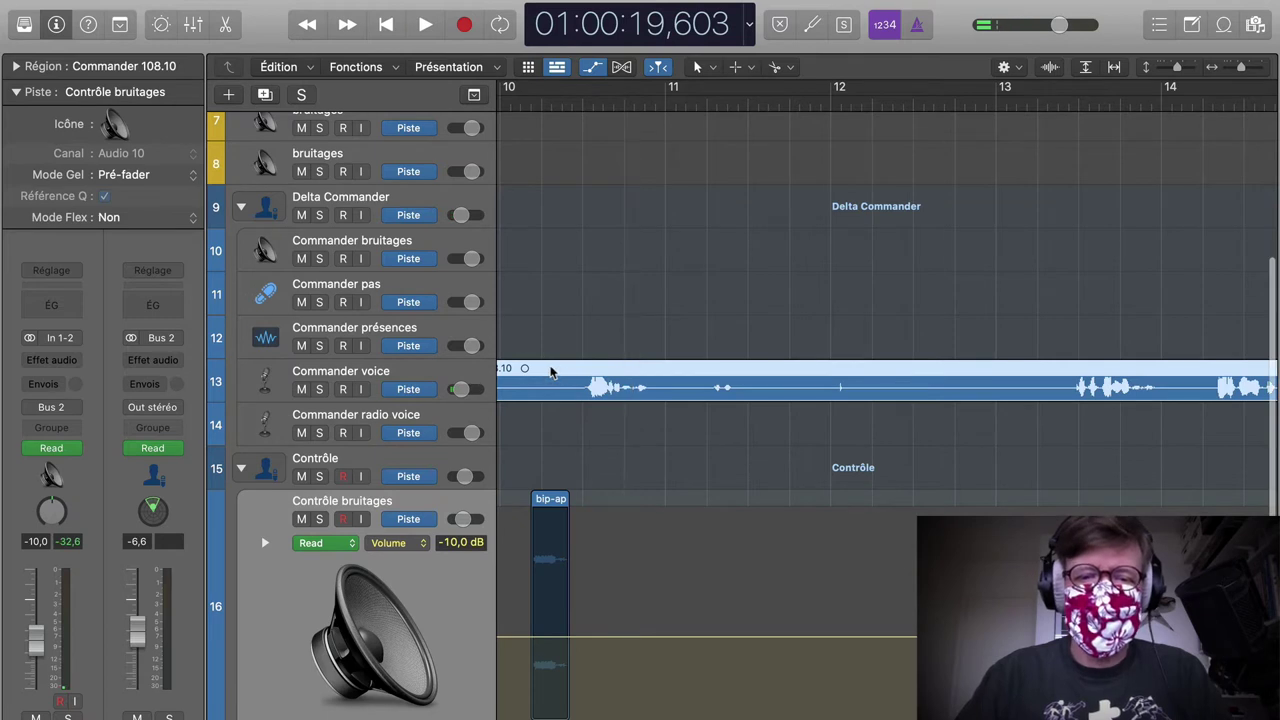
{"action": "left_click", "coordinate": [559, 372]}
{"action": "key", "text": "Delete"}
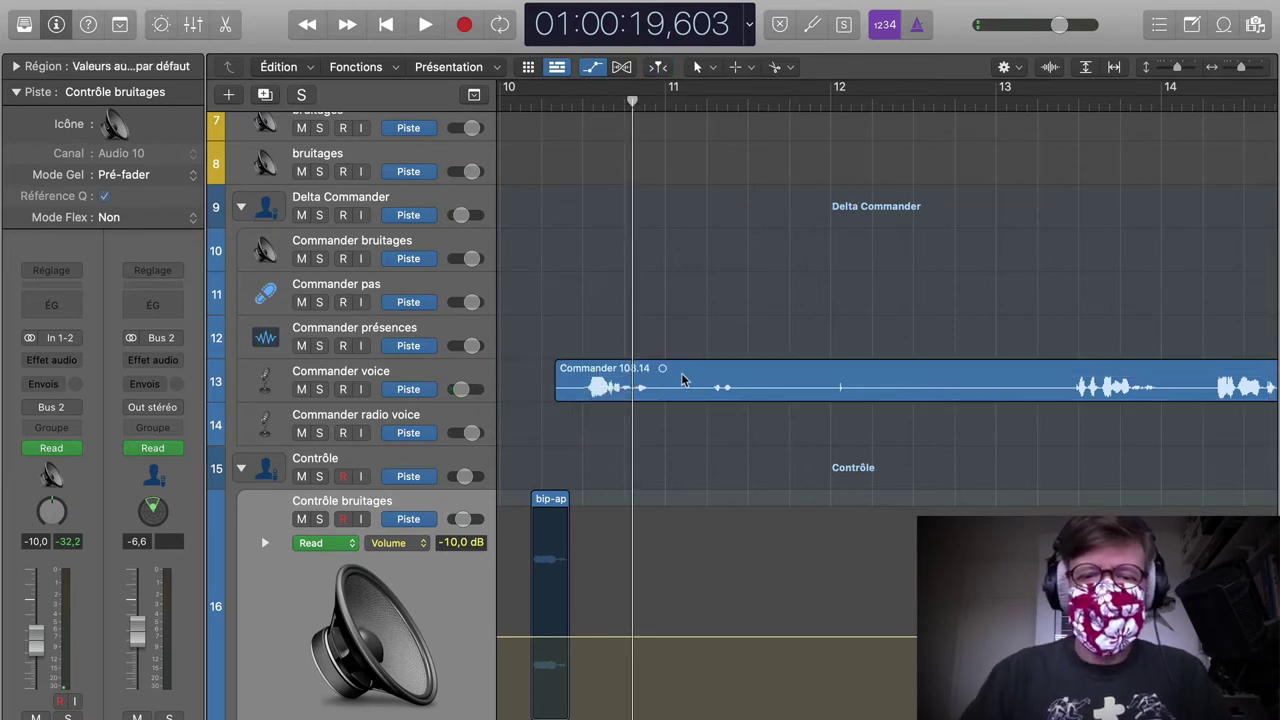
Step: Split the Commander voice region at about bar 11¾ and trim the start of its second part to about bar 13
{"action": "key", "text": "comma"}
{"action": "key", "text": "space"}
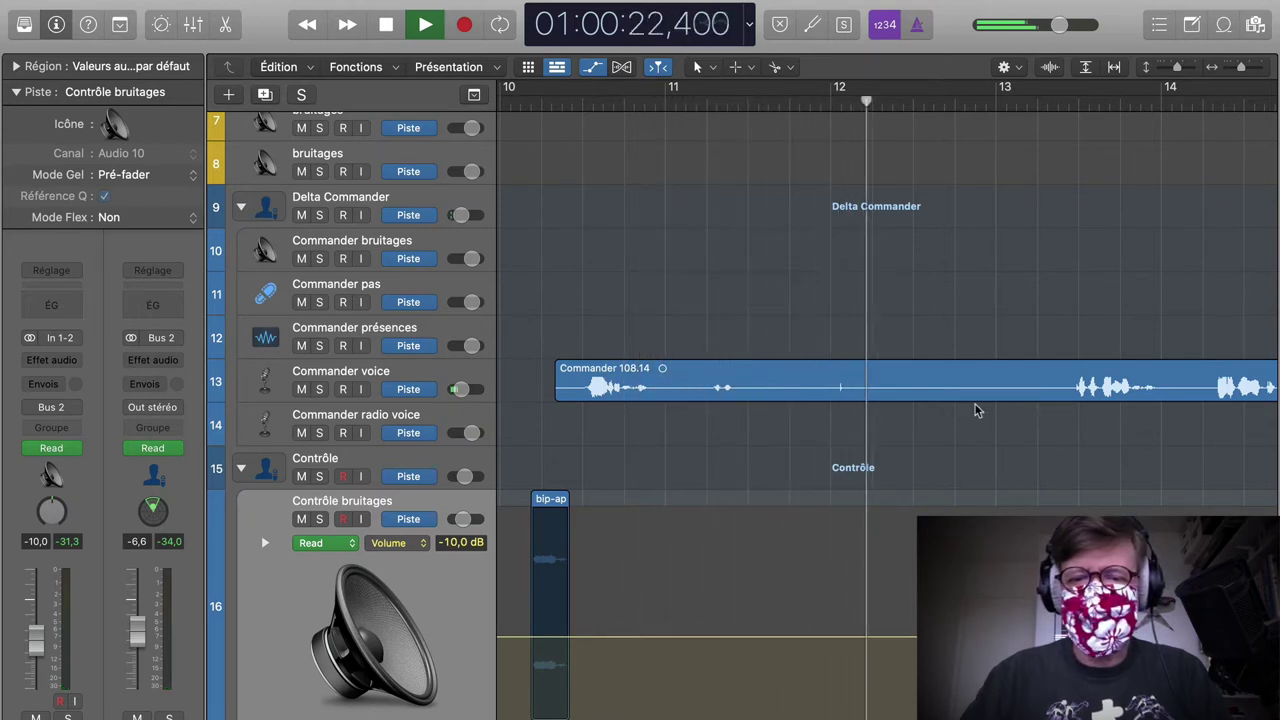
{"action": "left_click", "coordinate": [800, 372]}
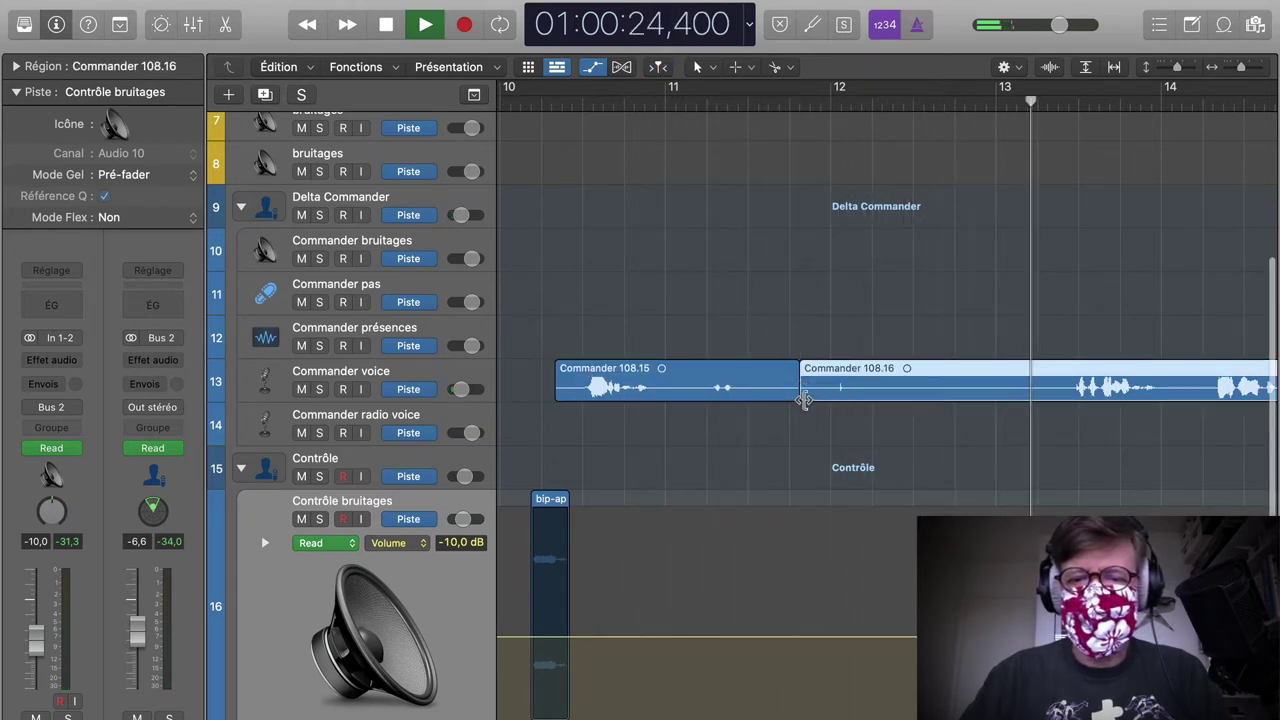
{"action": "left_click_drag", "start_coordinate": [800, 396], "coordinate": [1008, 405]}
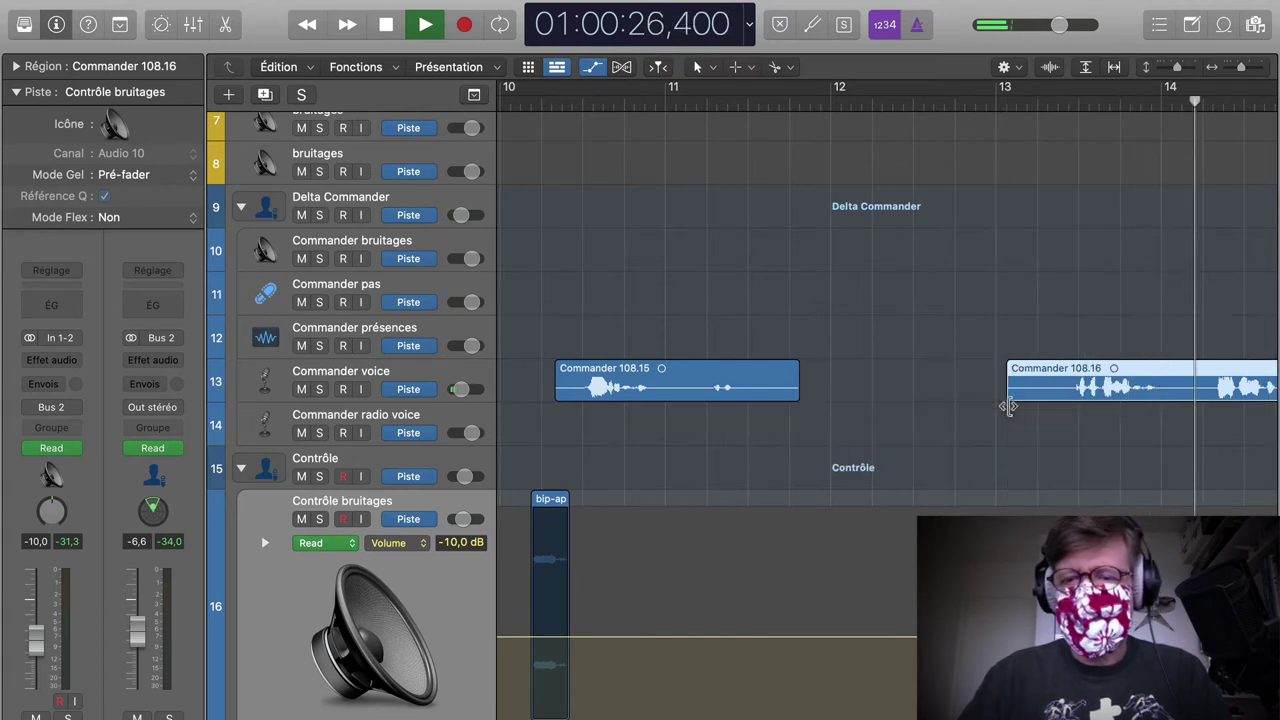
{"action": "key", "text": "space"}
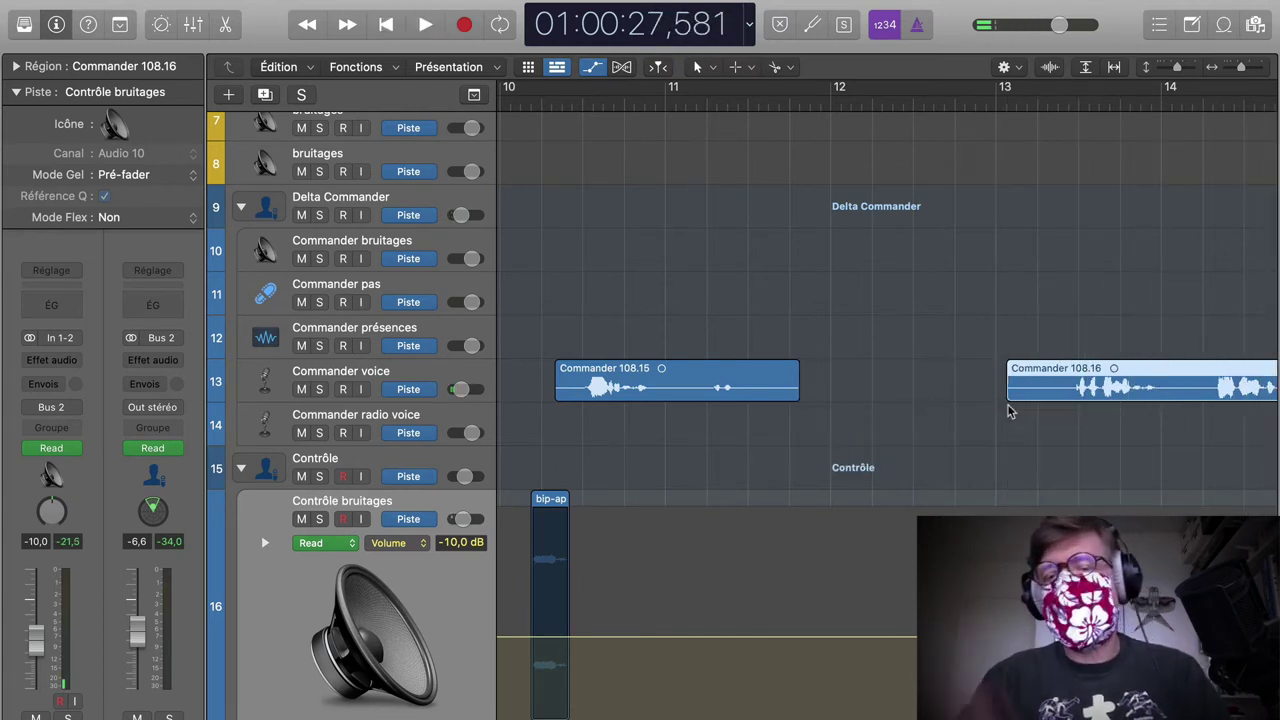
Step: Split the Commander 108.16 region at about bars 15 and 17¼ and delete the piece between the two cuts
{"action": "scroll", "coordinate": [965, 410], "scroll_direction": "right", "scroll_amount": 5}
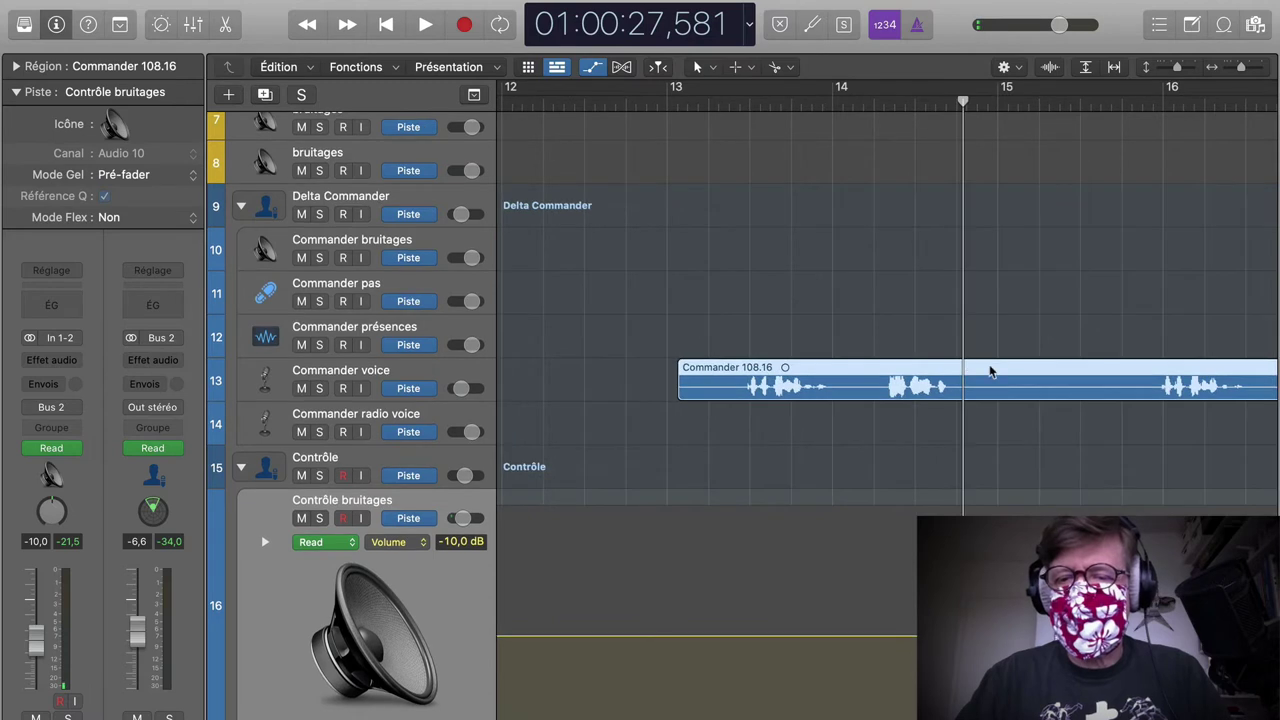
{"action": "key", "text": "space"}
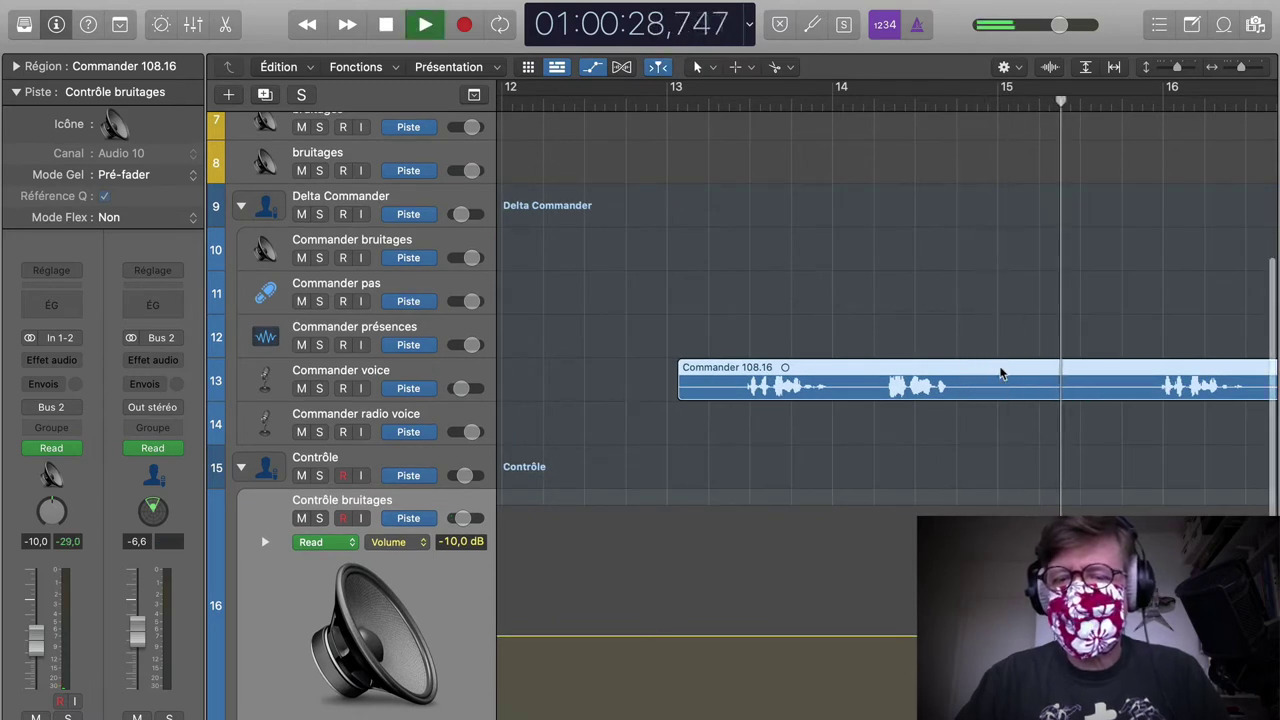
{"action": "left_click", "coordinate": [999, 368]}
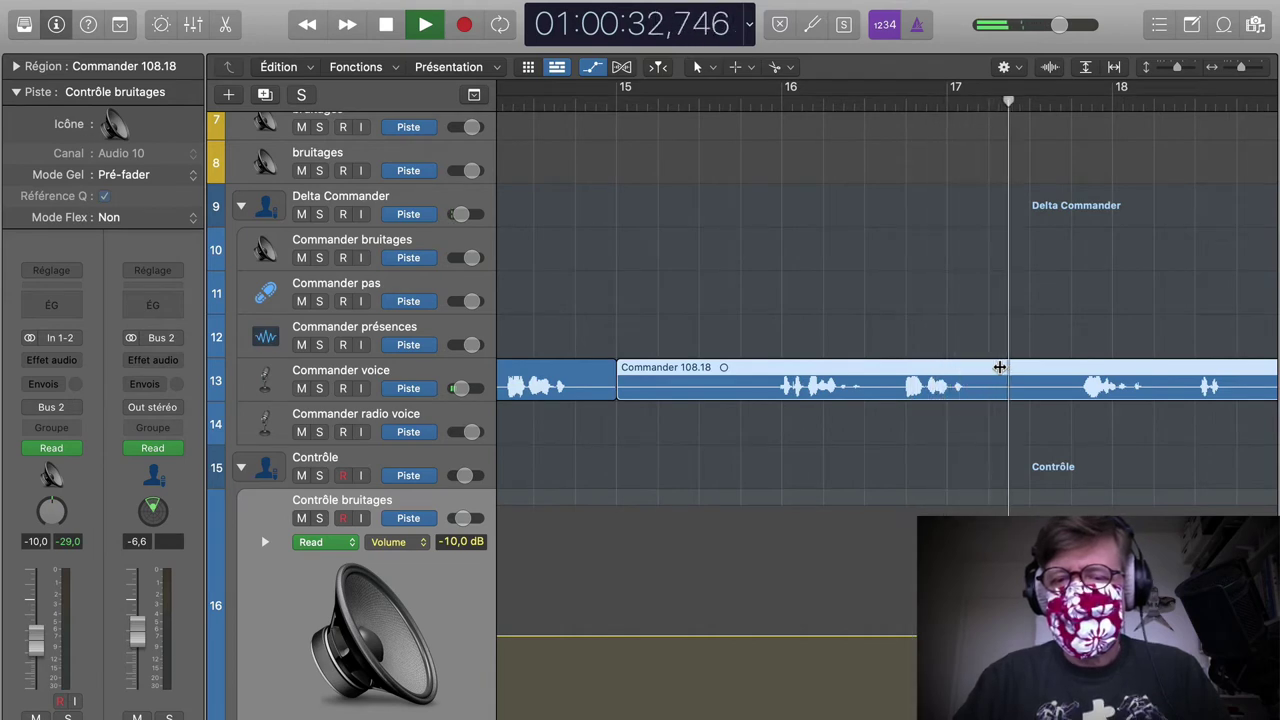
{"action": "key", "text": "space"}
{"action": "left_click", "coordinate": [999, 373]}
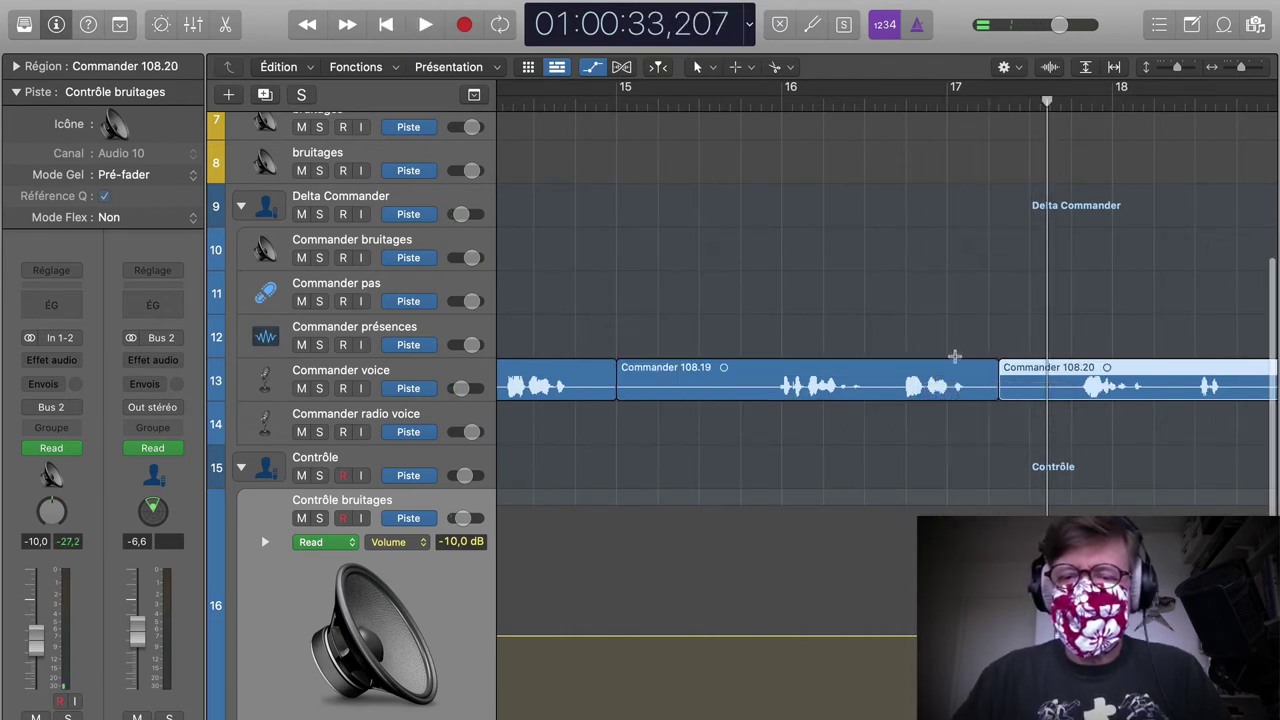
{"action": "left_click", "coordinate": [956, 381]}
{"action": "key", "text": "Delete"}
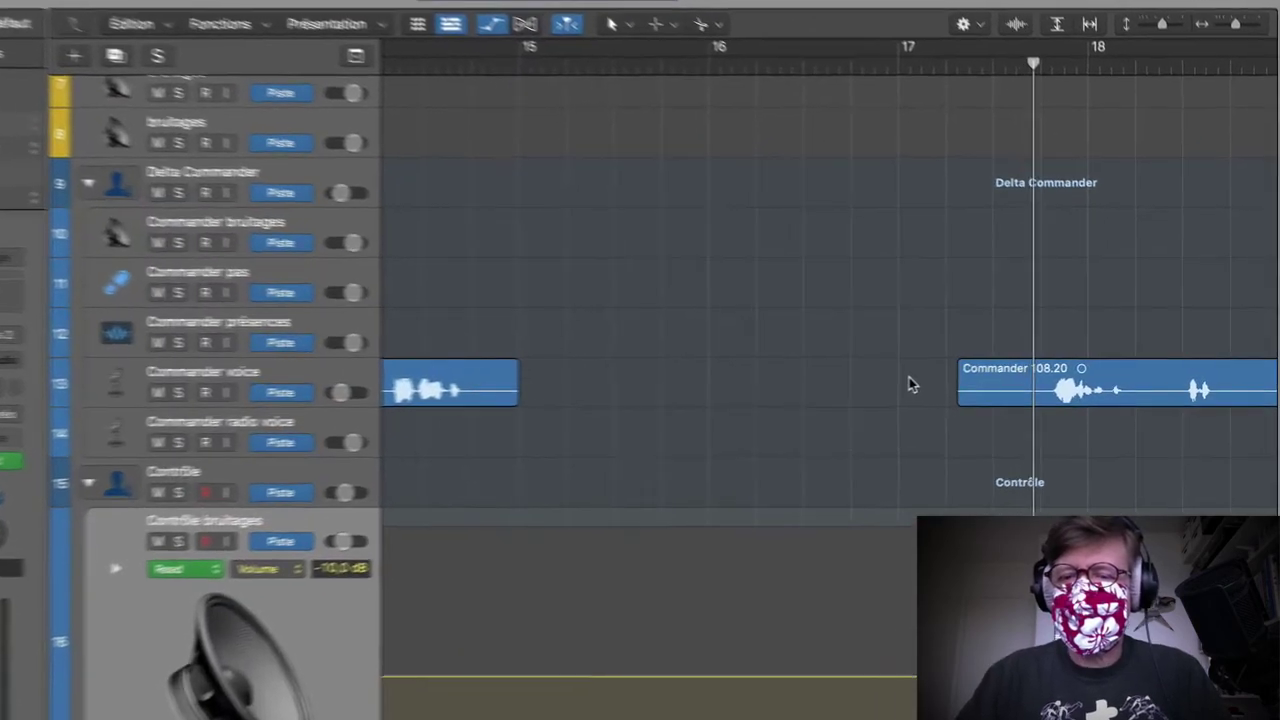
Step: Move the Commander 108.17 region to about bar 5¾, before Contrôle's line, delete the leftover fragment behind it and play it back
{"action": "key", "text": "space"}
{"action": "scroll", "coordinate": [831, 443], "scroll_direction": "left", "scroll_amount": 5}
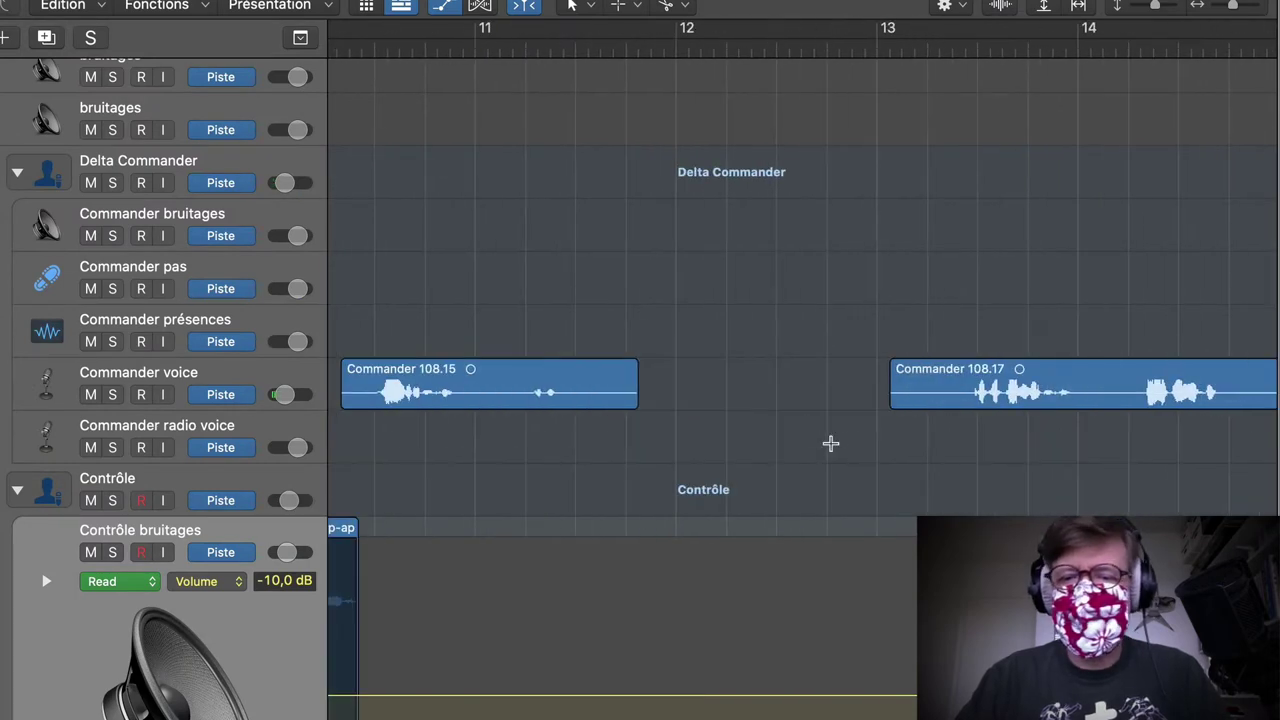
{"action": "left_click_drag", "start_coordinate": [1130, 373], "coordinate": [755, 443]}
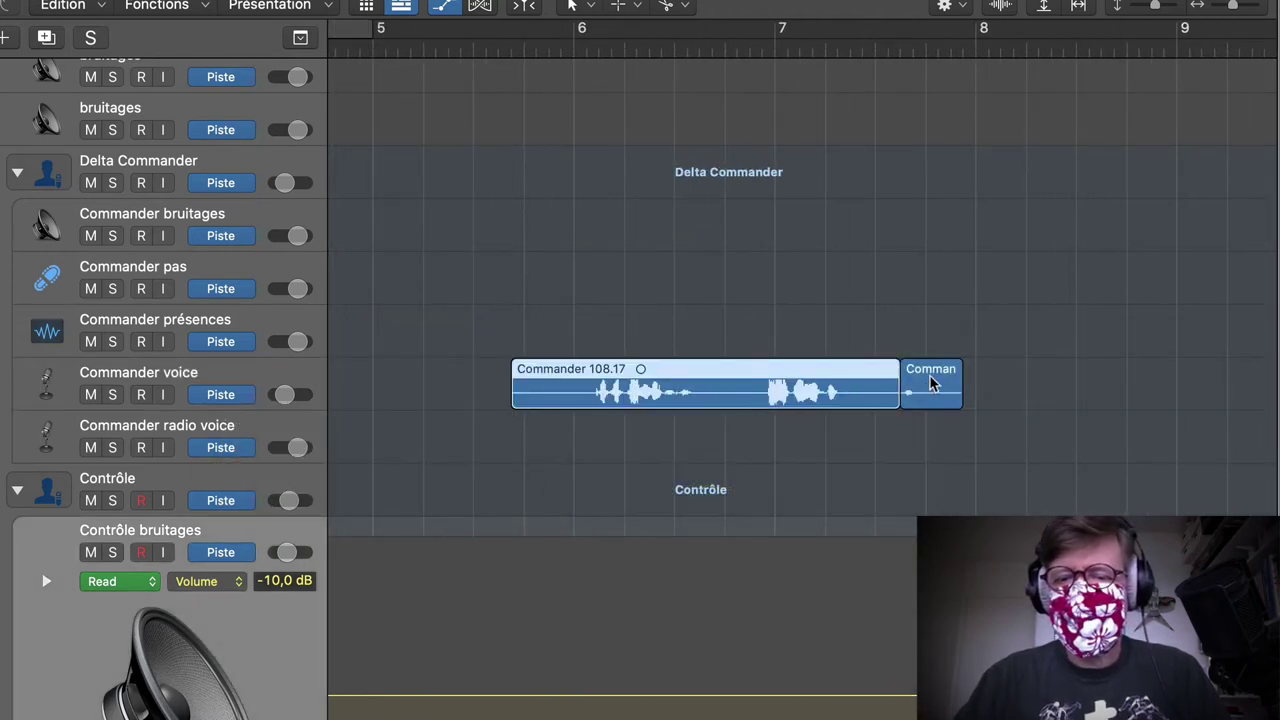
{"action": "left_click", "coordinate": [931, 382]}
{"action": "key", "text": "Delete"}
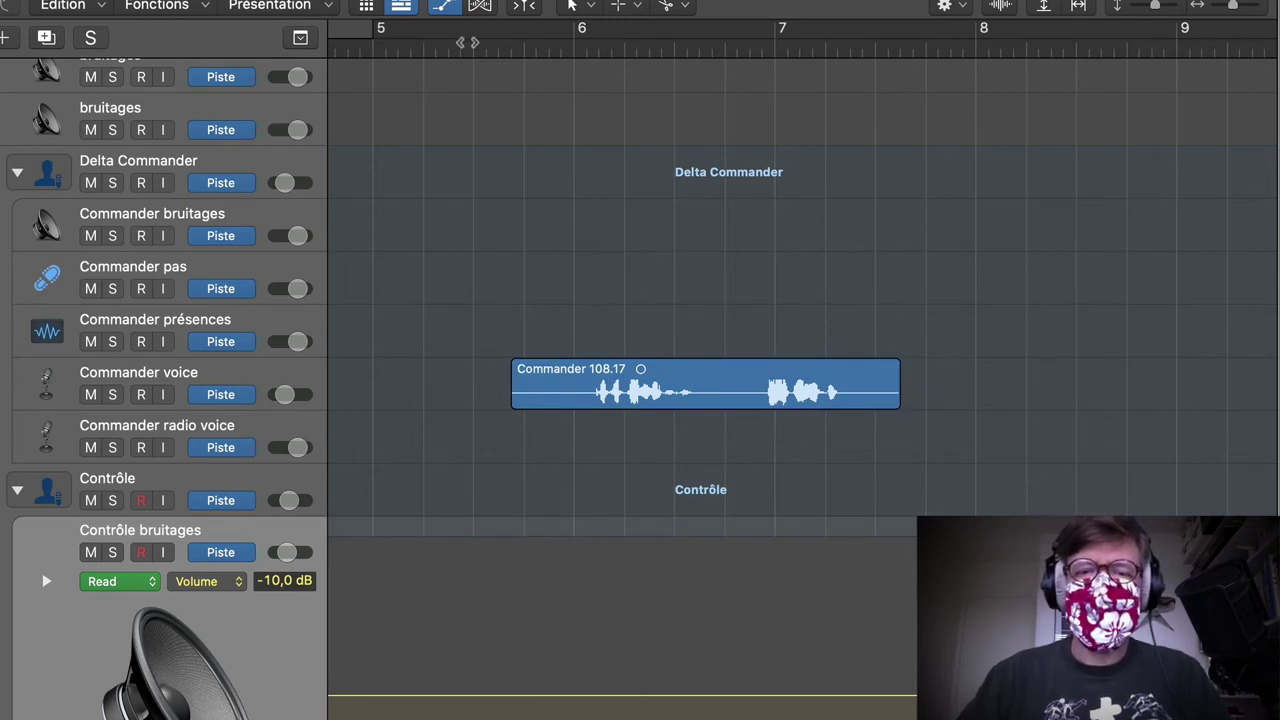
{"action": "key", "text": "space"}
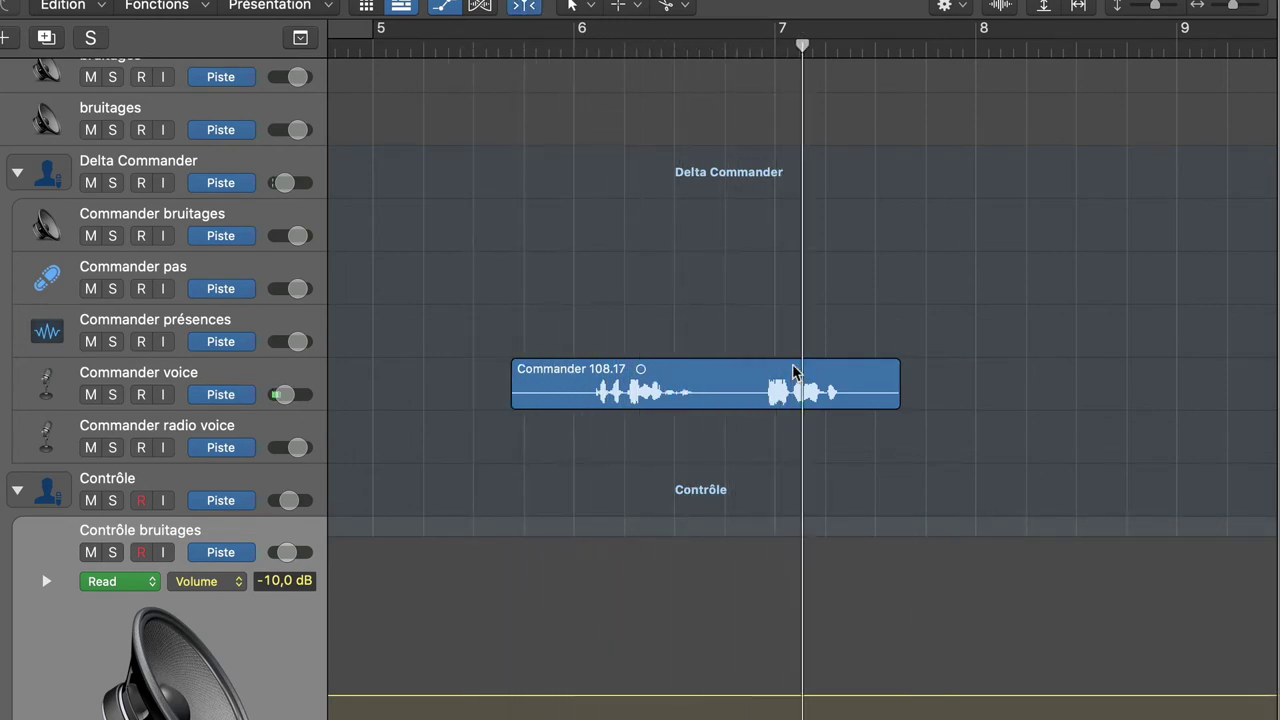
Step: Move Contrôle's radio voice line, the beep and the Commander 108.15 region together slightly earlier, so the beep starts at bar 10
{"action": "scroll", "coordinate": [957, 447], "scroll_direction": "down", "scroll_amount": 5}
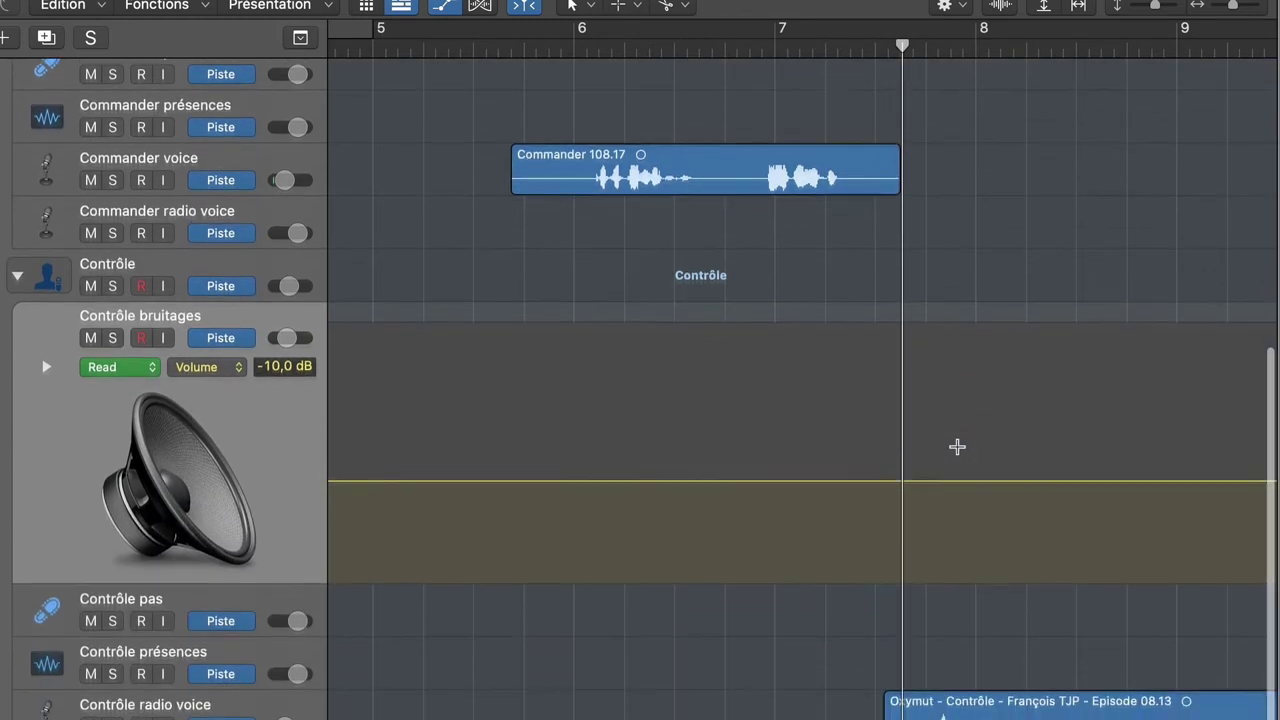
{"action": "scroll", "coordinate": [957, 447], "scroll_direction": "down", "scroll_amount": 1}
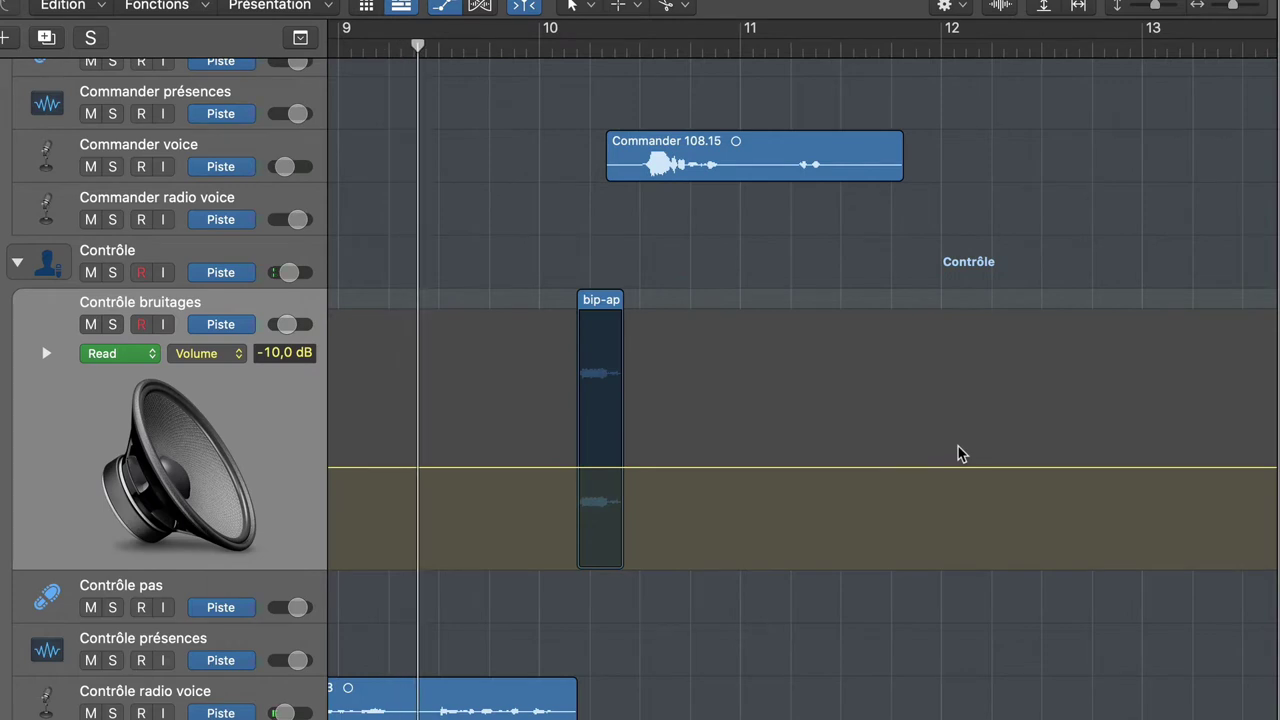
{"action": "scroll", "coordinate": [957, 453], "scroll_direction": "left", "scroll_amount": 3}
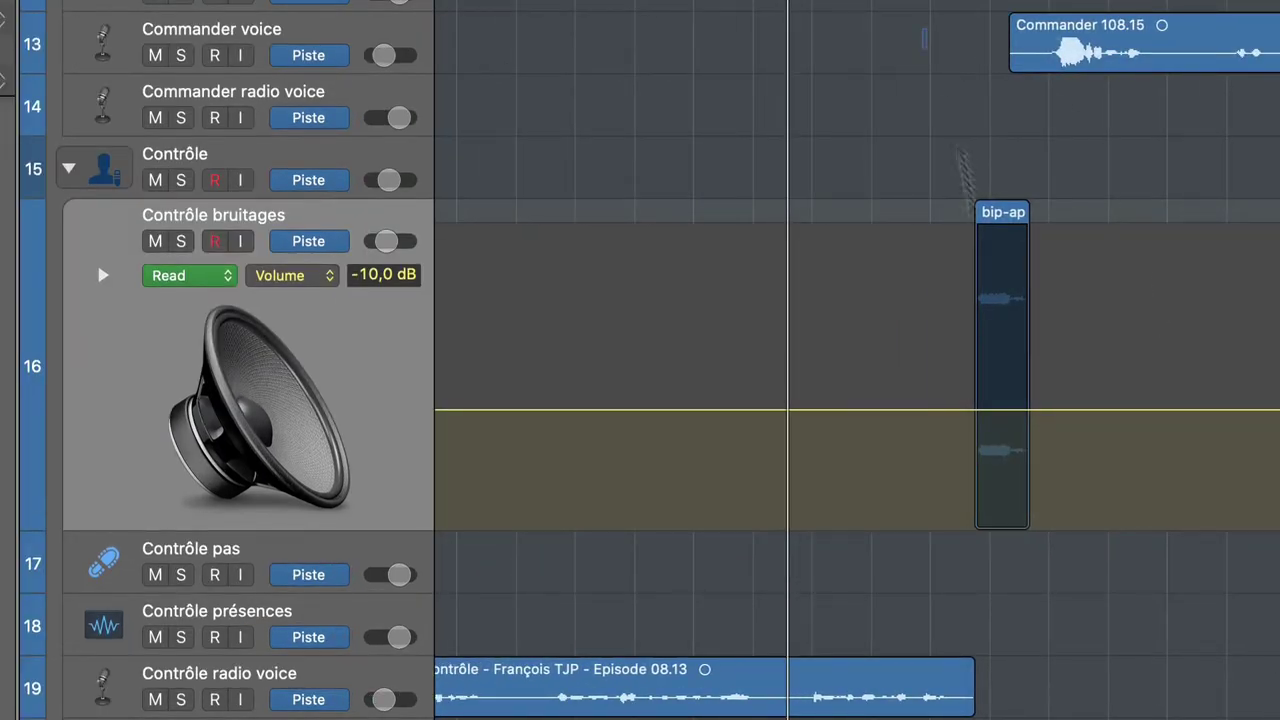
{"action": "left_click_drag", "start_coordinate": [925, 45], "coordinate": [971, 675]}
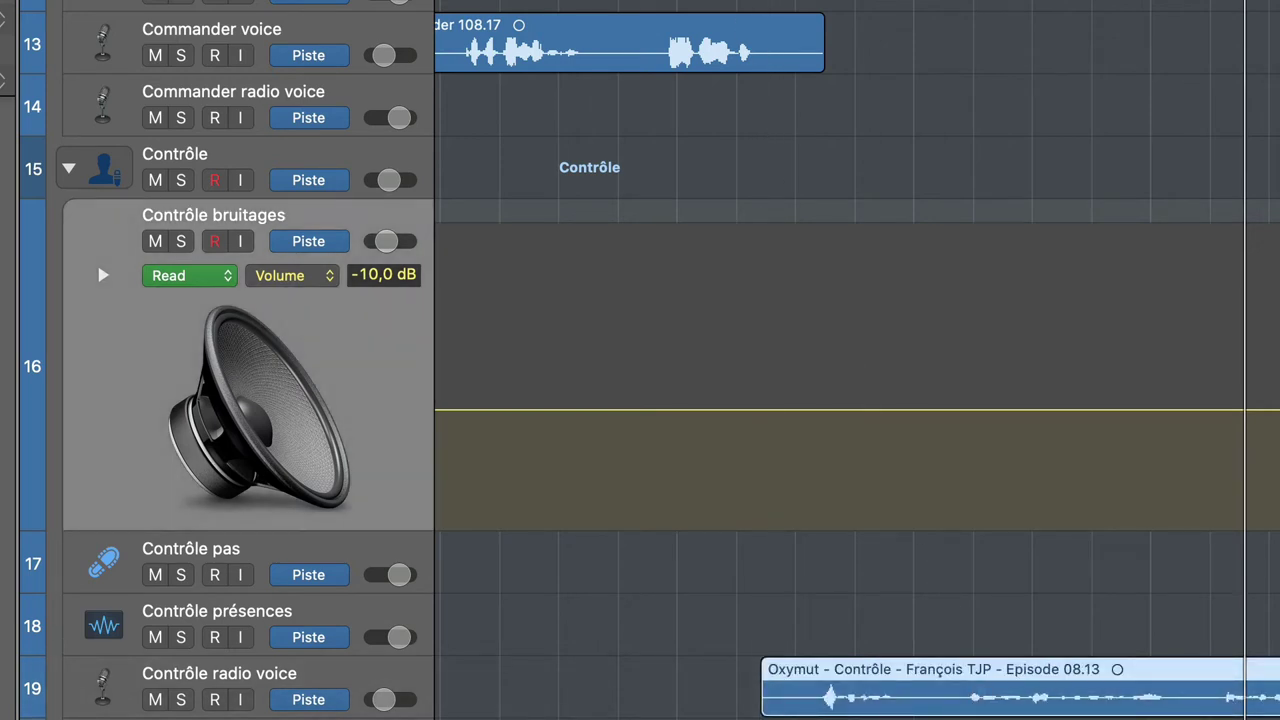
{"action": "key", "text": "space"}
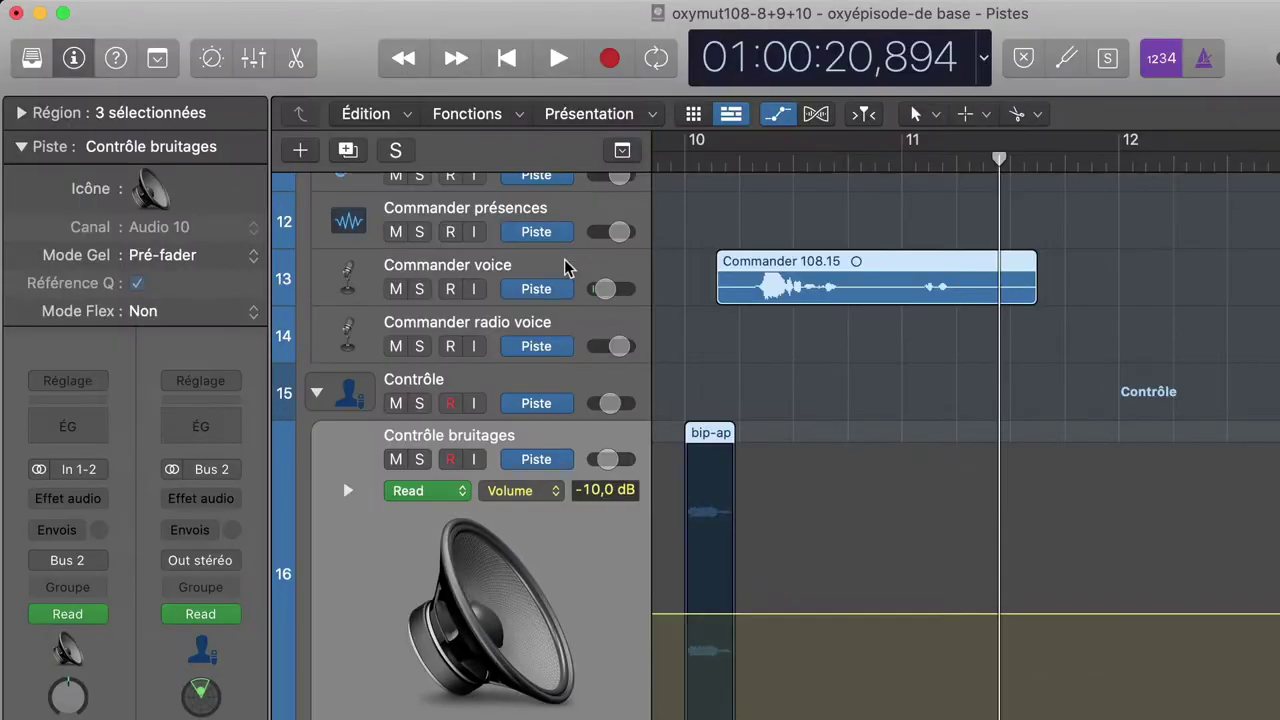
Step: Select the Commander voice track and play back the Commander's reply after the beep from about bar 9½
{"action": "left_click", "coordinate": [564, 266]}
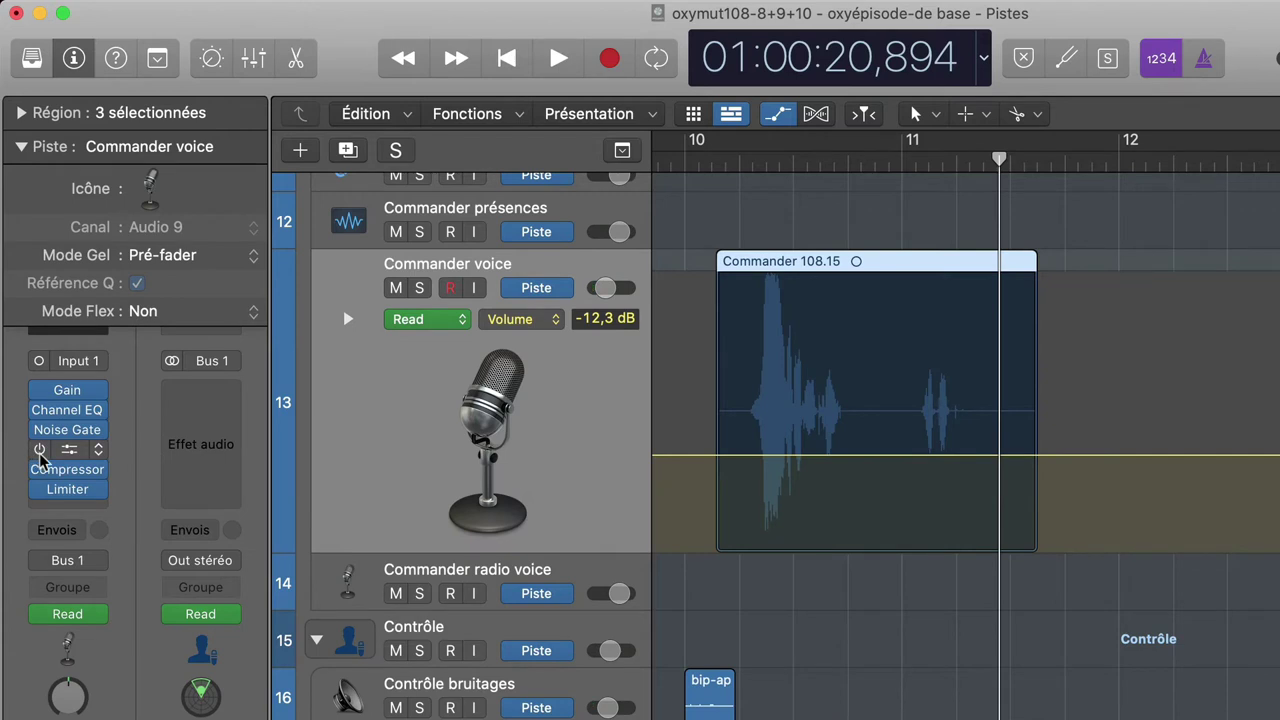
{"action": "scroll", "coordinate": [770, 530], "scroll_direction": "left", "scroll_amount": 10}
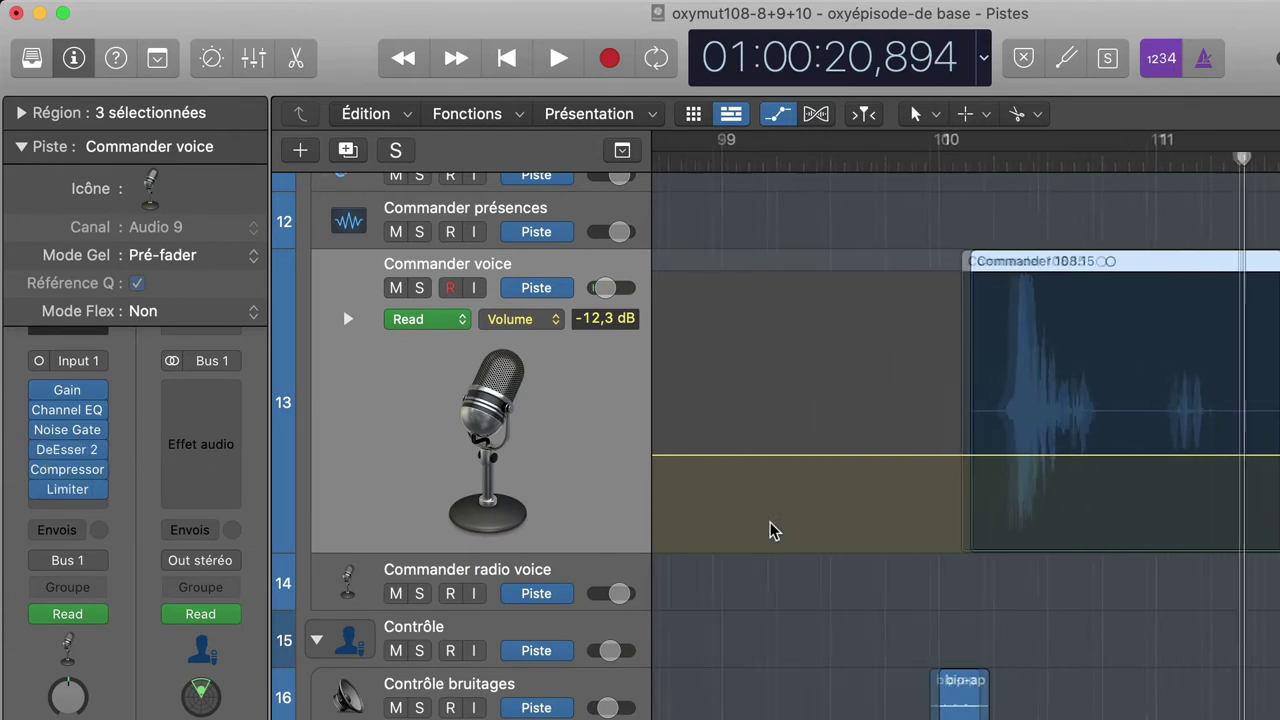
{"action": "left_click", "coordinate": [953, 268]}
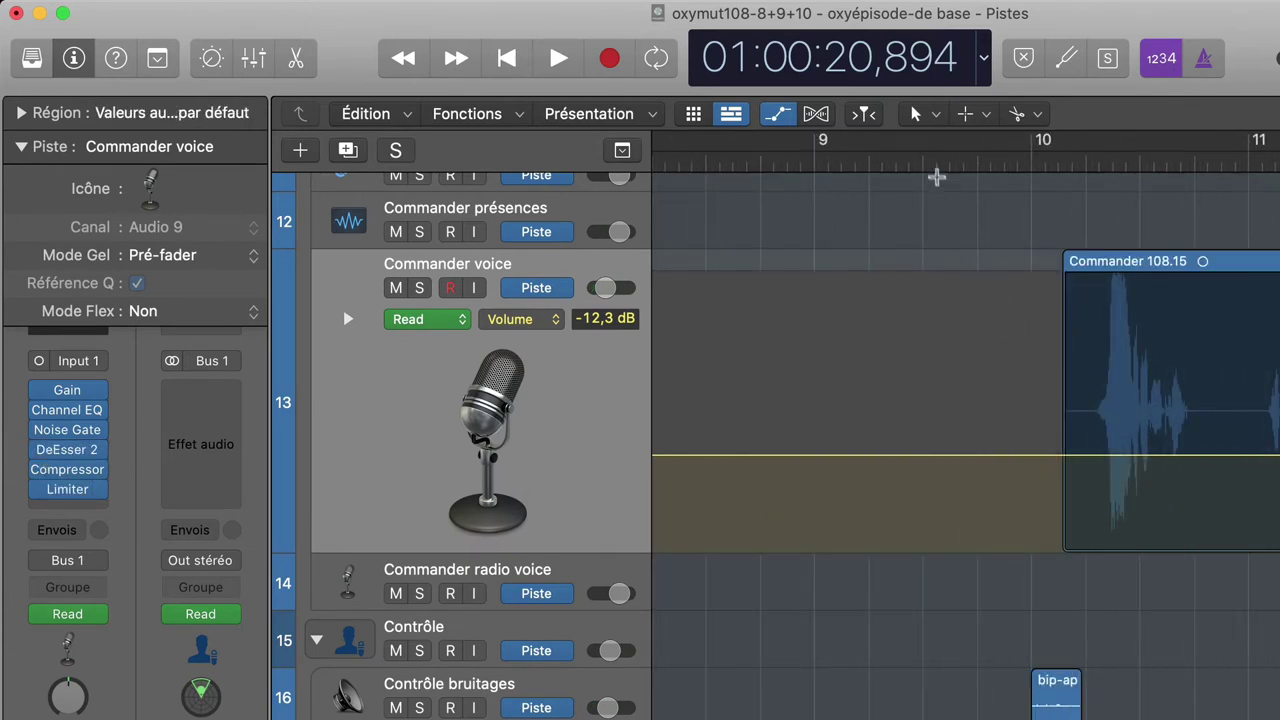
{"action": "left_click", "coordinate": [920, 163]}
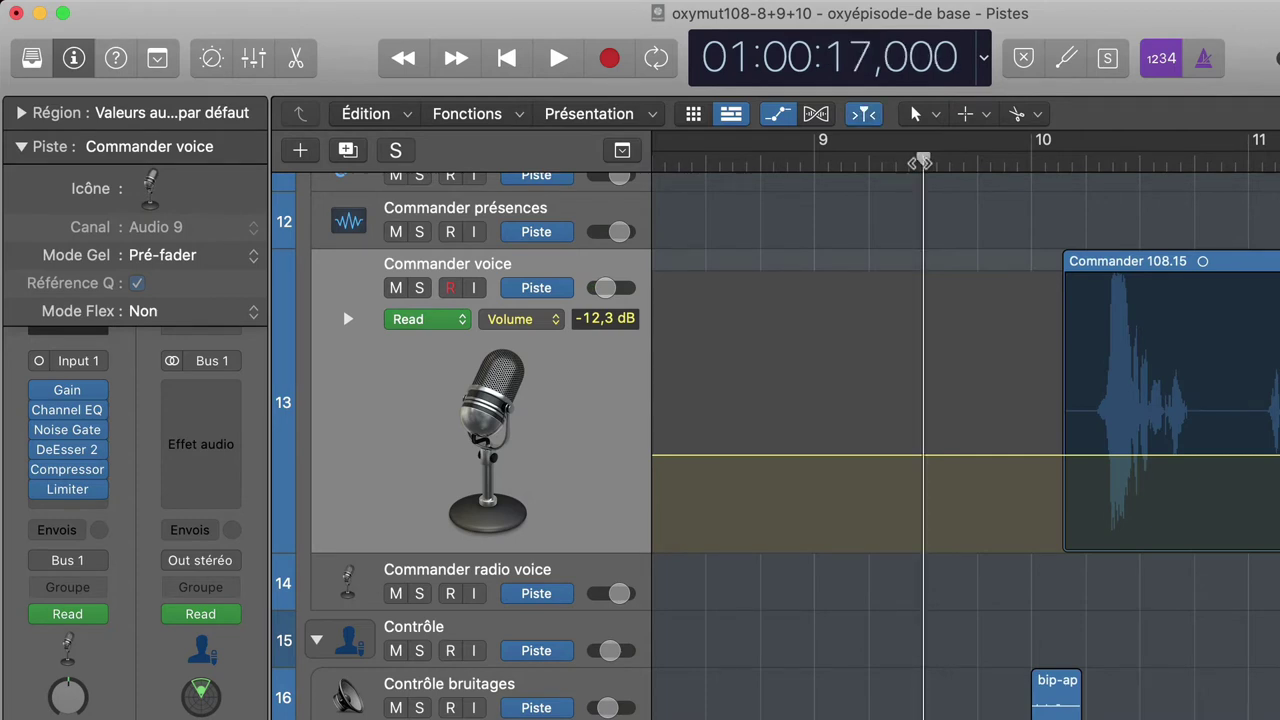
{"action": "key", "text": "space"}
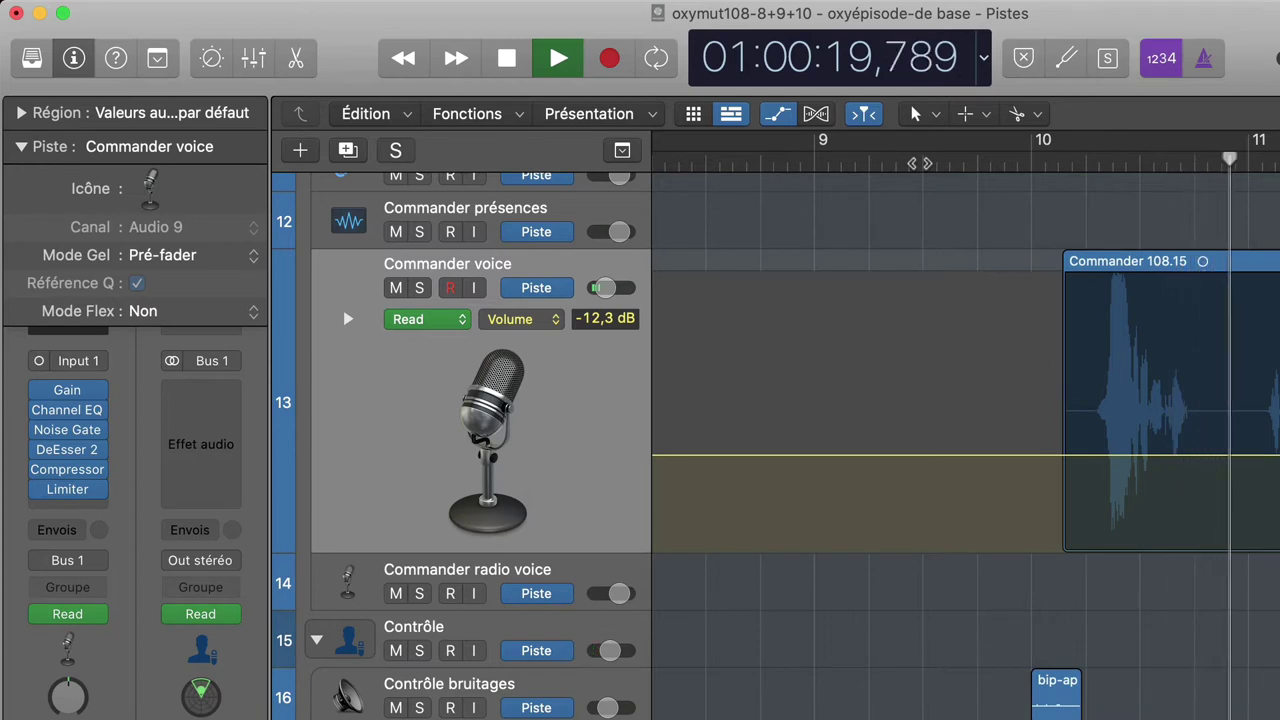
{"action": "key", "text": "space"}
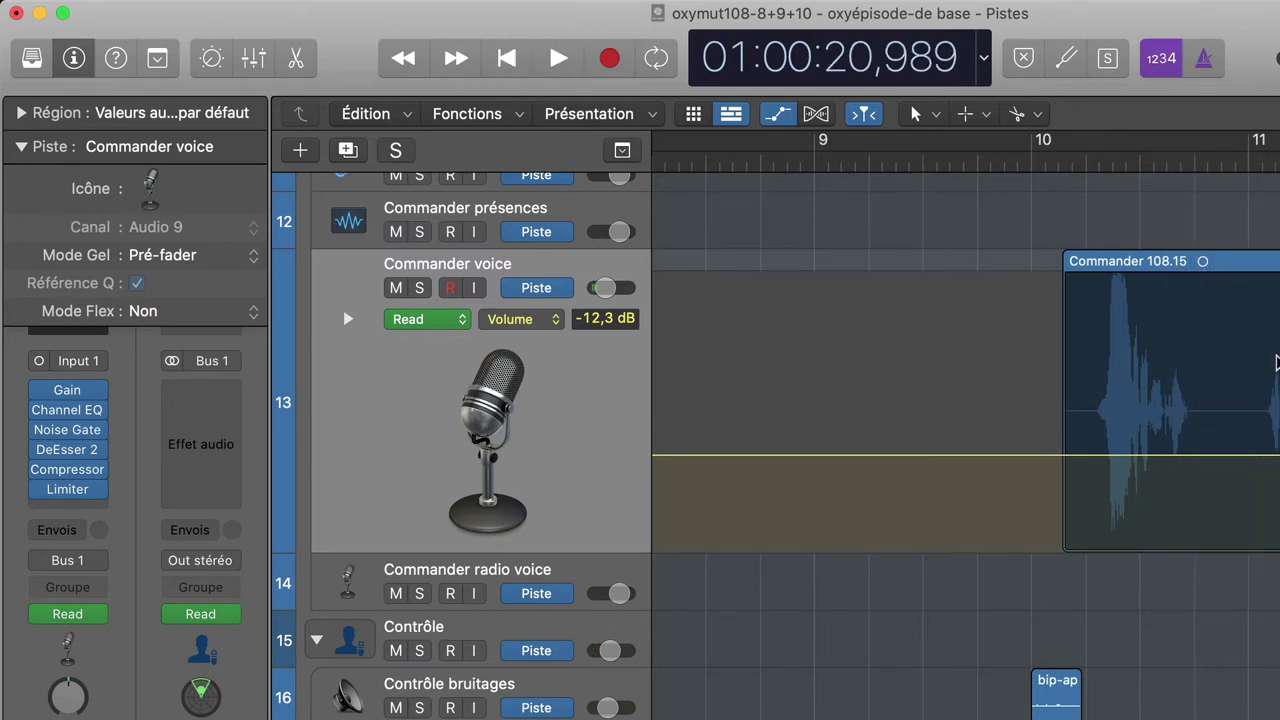
Step: Play the Commander 108.20 region from about bar 17½ and compare it with the Commander 108.15 reply near bar 10
{"action": "scroll", "coordinate": [1277, 362], "scroll_direction": "right", "scroll_amount": 15}
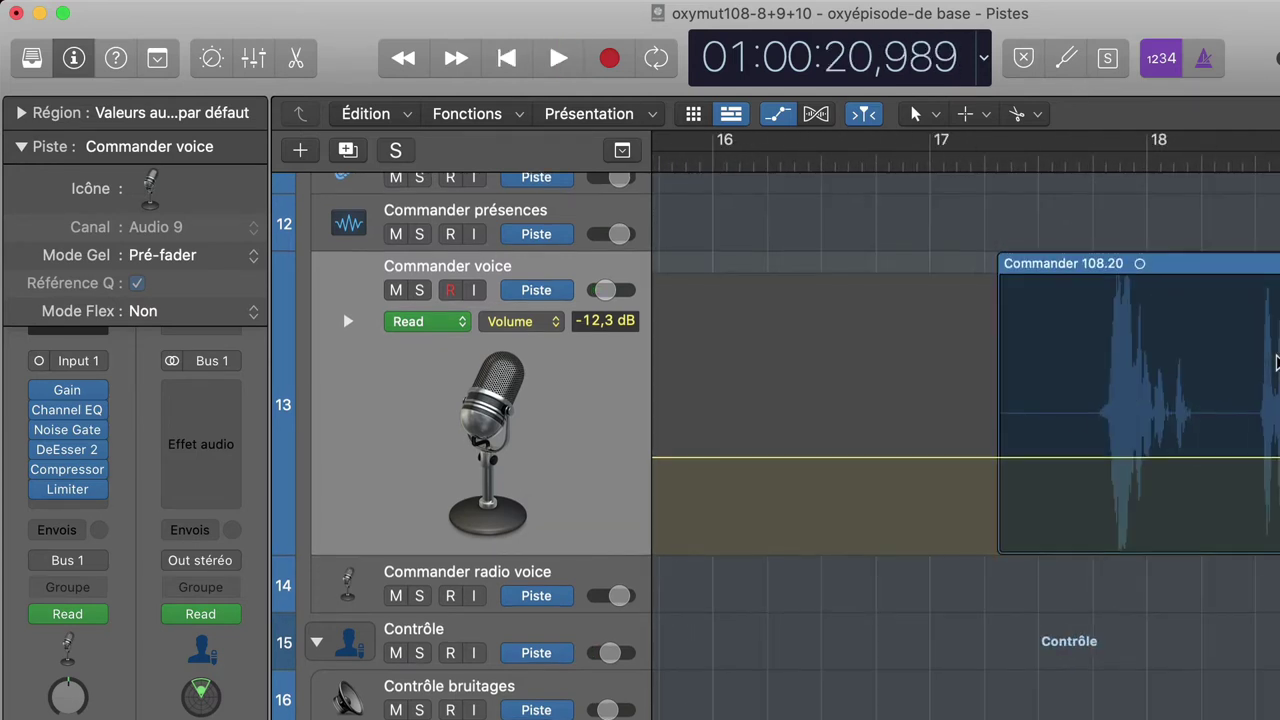
{"action": "left_click", "coordinate": [1052, 165]}
{"action": "key", "text": "space"}
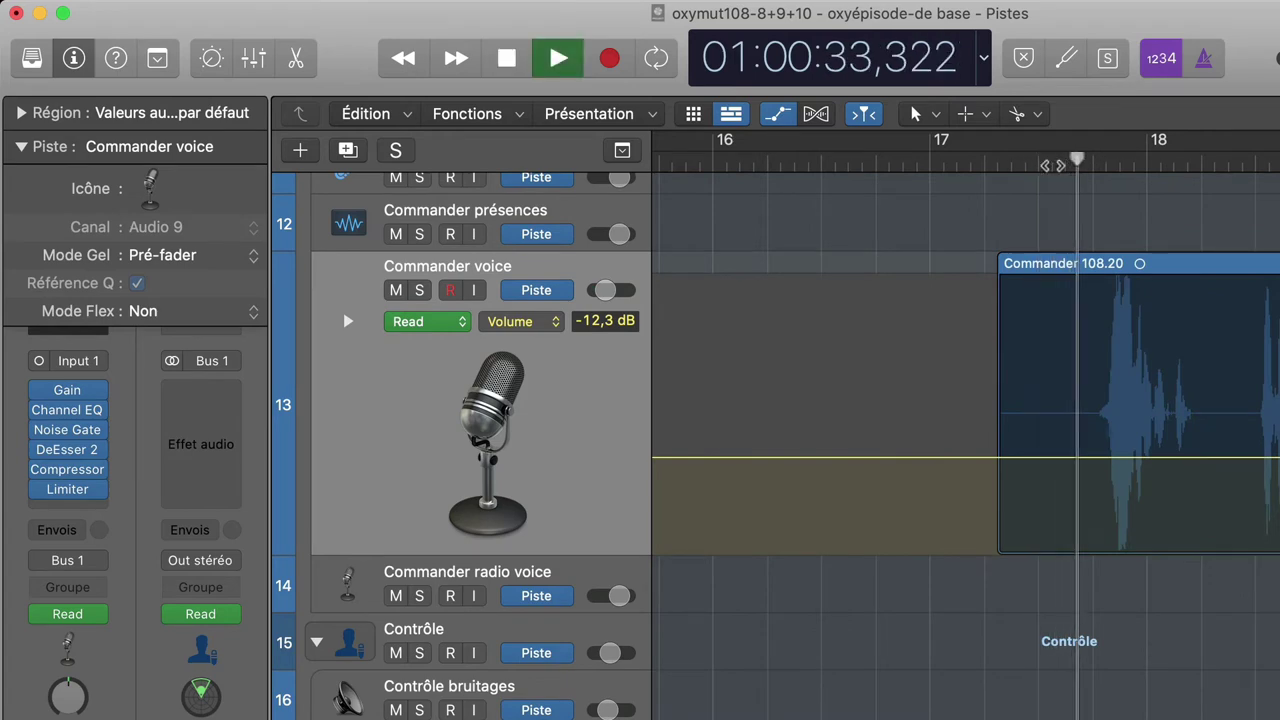
{"action": "key", "text": "space"}
{"action": "key", "text": "space"}
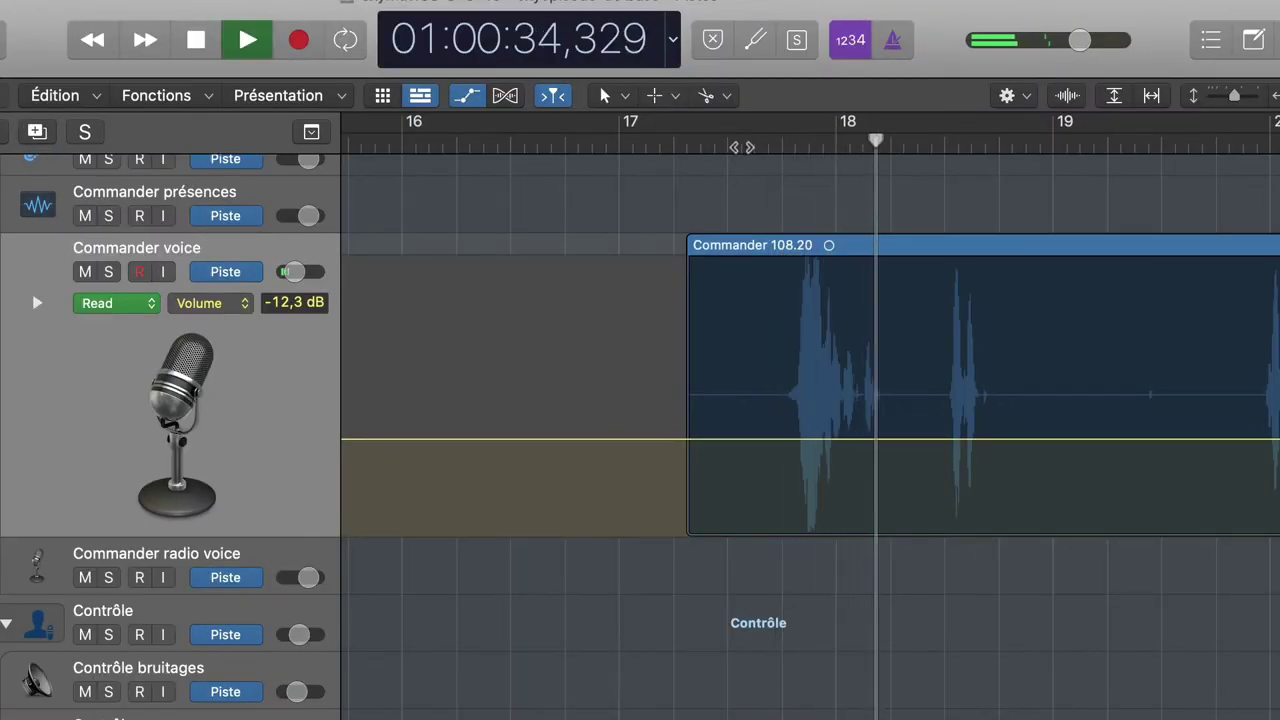
{"action": "key", "text": "space"}
{"action": "scroll", "coordinate": [1100, 263], "scroll_direction": "left", "scroll_amount": 13}
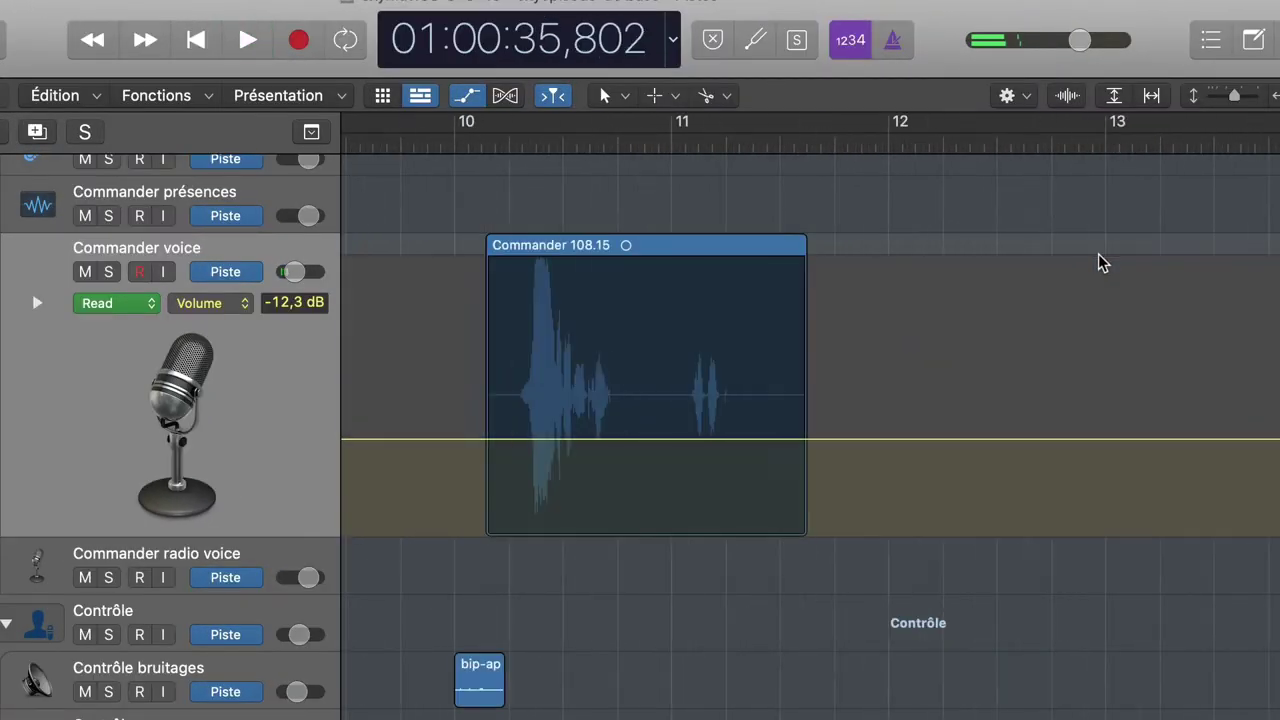
{"action": "scroll", "coordinate": [1100, 263], "scroll_direction": "right", "scroll_amount": 15}
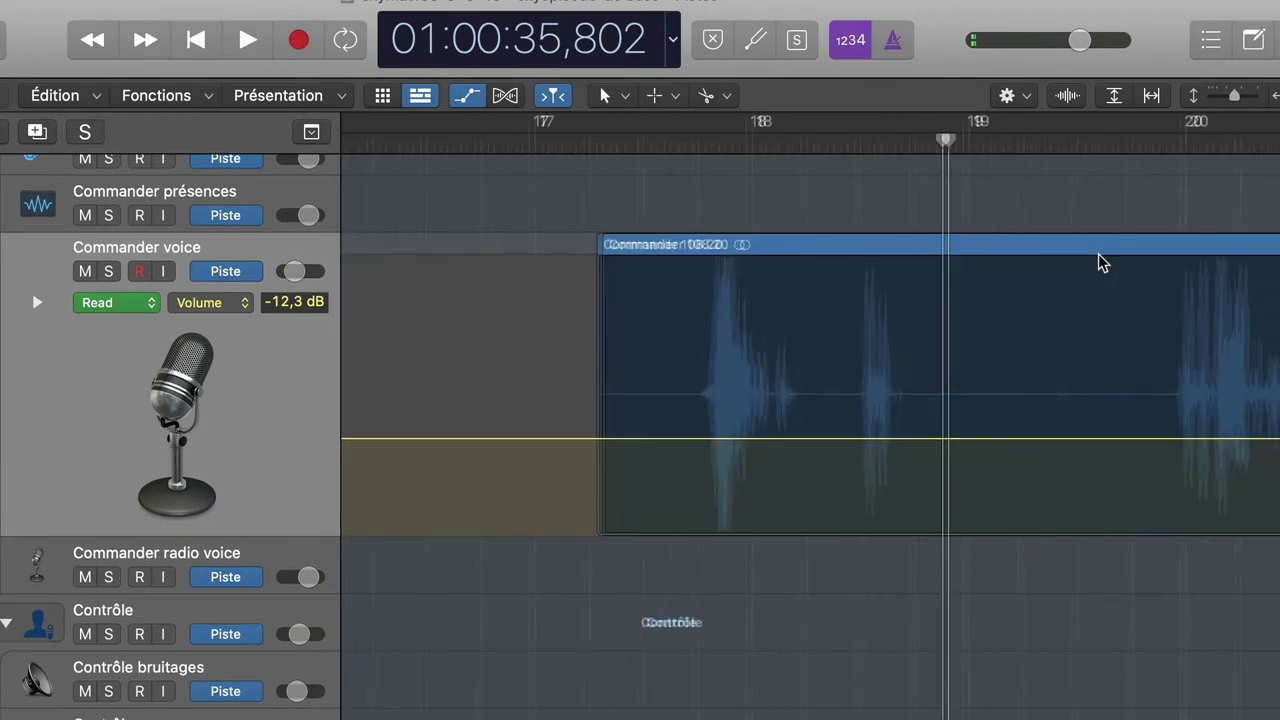
Step: Split the Commander 108.20 region at about bar 19¼, trim the second part's start to about bar 19⅞, and continue playback
{"action": "key", "text": "space"}
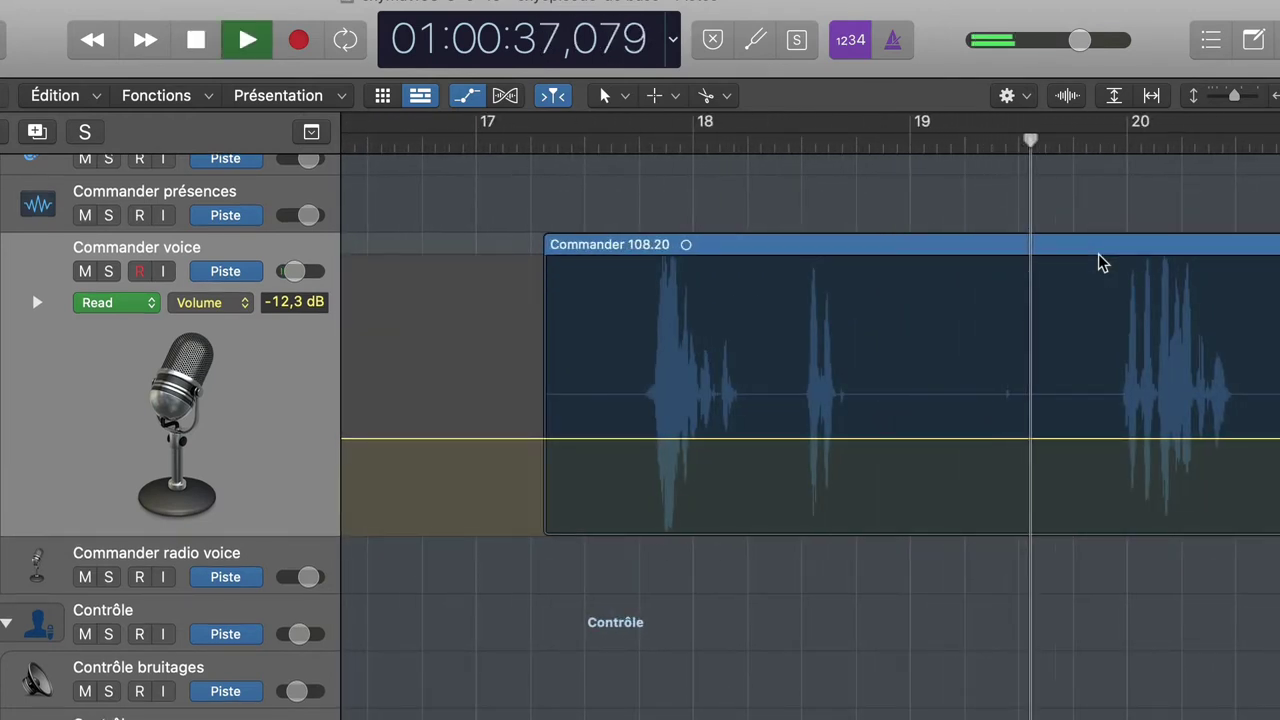
{"action": "key", "text": "space"}
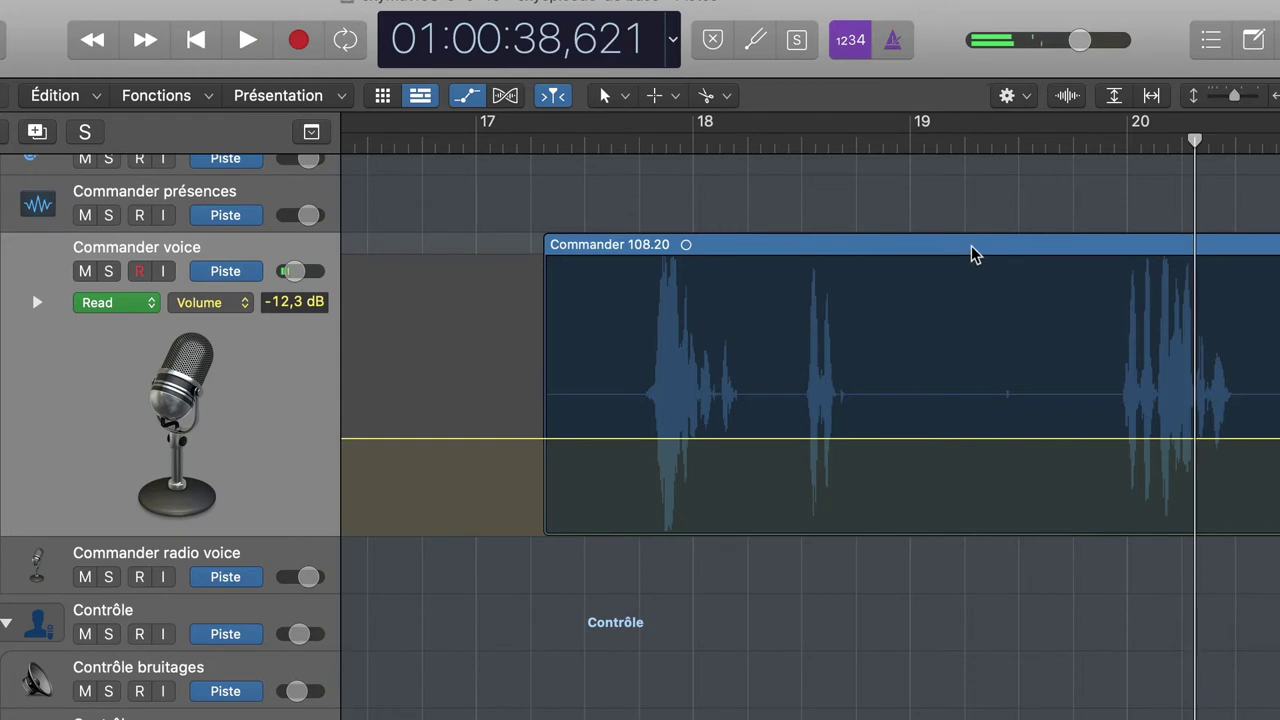
{"action": "left_click", "coordinate": [971, 252]}
{"action": "left_click_drag", "start_coordinate": [976, 250], "coordinate": [1103, 274]}
{"action": "key", "text": "space"}
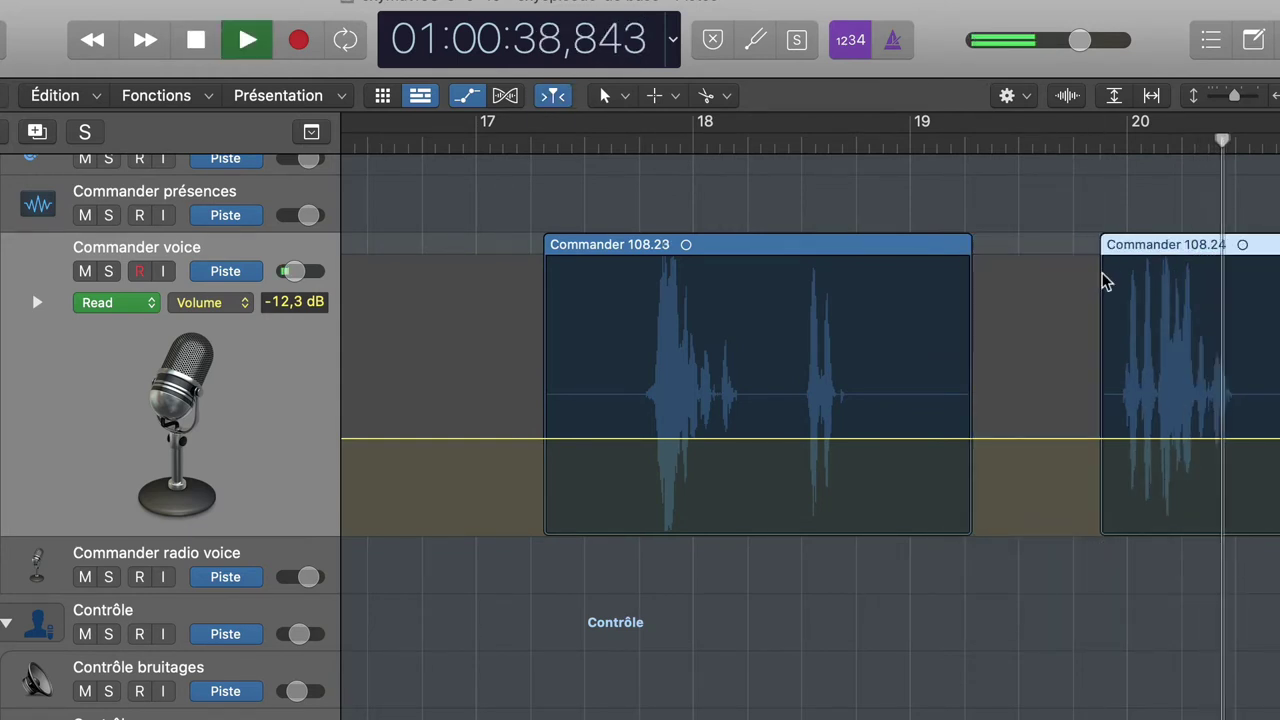
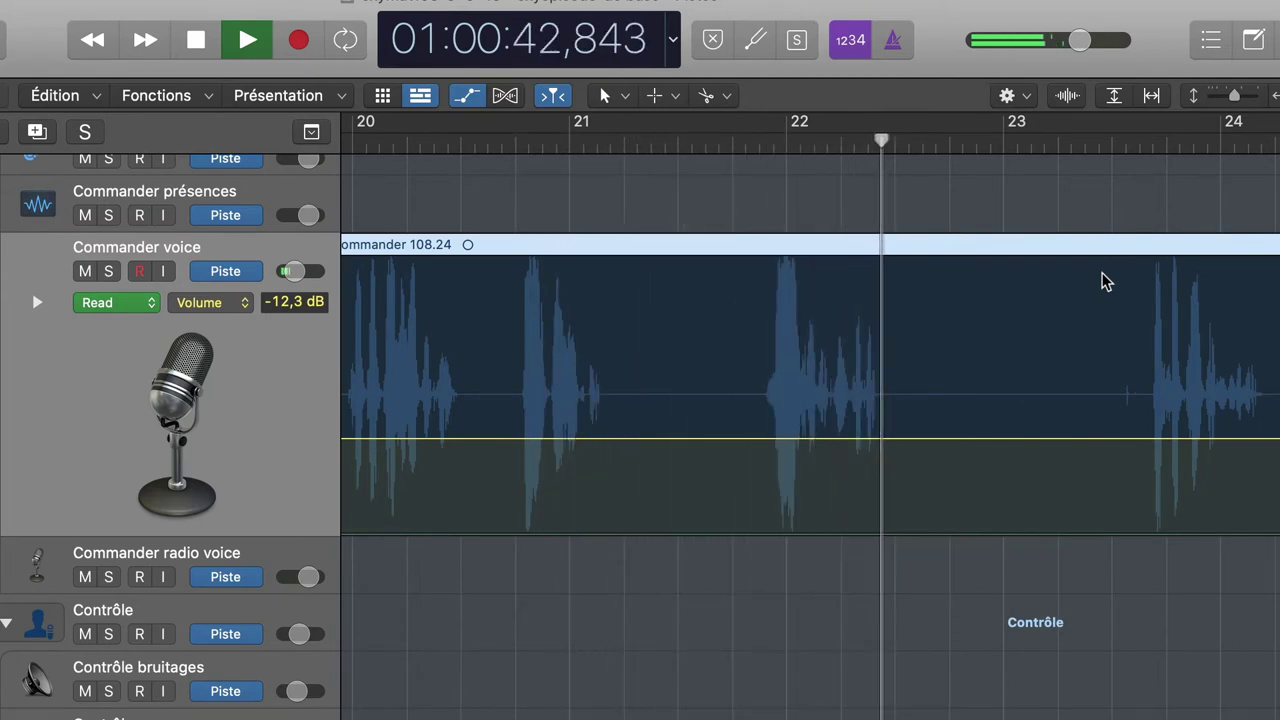
Step: Split the Commander 108.24 region at about bar 22 and delete the Commander 108.25 part before the split
{"action": "key", "text": "space"}
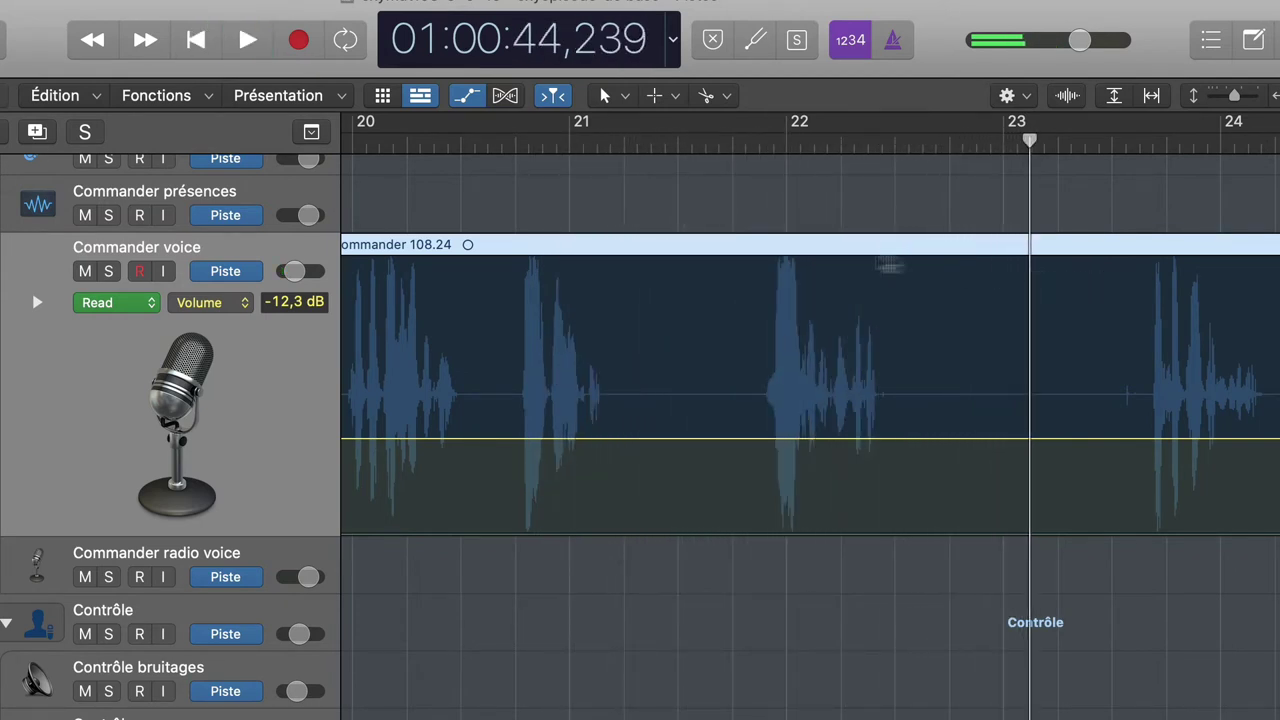
{"action": "left_click", "coordinate": [773, 245], "text": "super"}
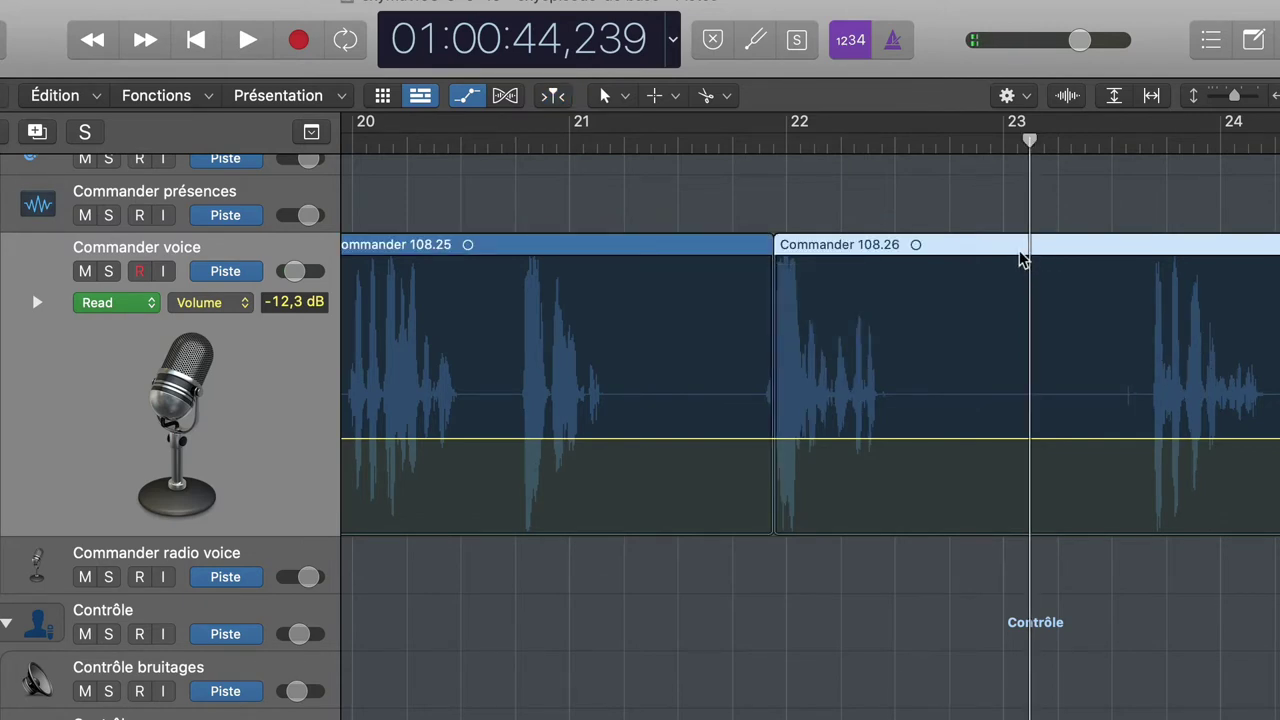
{"action": "scroll", "coordinate": [1020, 258], "scroll_direction": "left", "scroll_amount": 10}
{"action": "left_click", "coordinate": [1020, 255]}
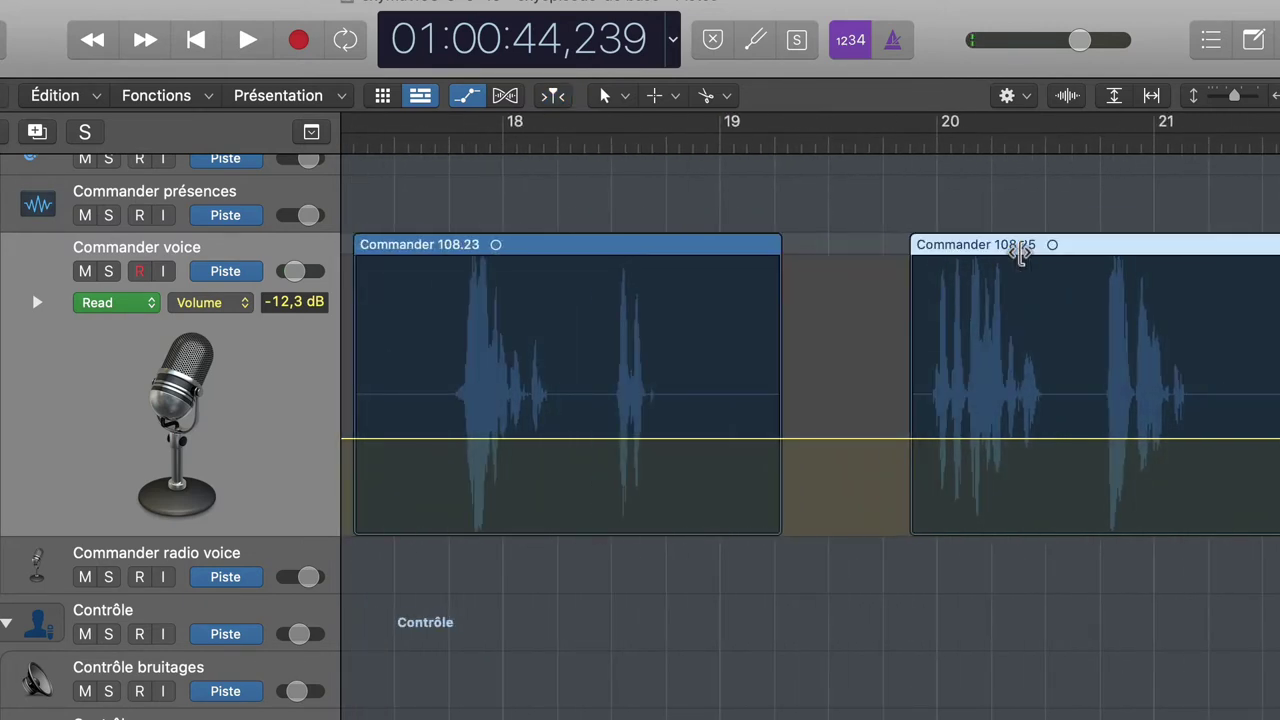
{"action": "key", "text": "Delete"}
Step: Move the remaining Commander reply, isolated as the short 108.27 region, earlier to about bar 19.8 on the Commander voice track
{"action": "scroll", "coordinate": [1020, 253], "scroll_direction": "right", "scroll_amount": 9}
{"action": "left_click_drag", "start_coordinate": [951, 259], "coordinate": [486, 271]}
{"action": "scroll", "coordinate": [486, 271], "scroll_direction": "left", "scroll_amount": 10}
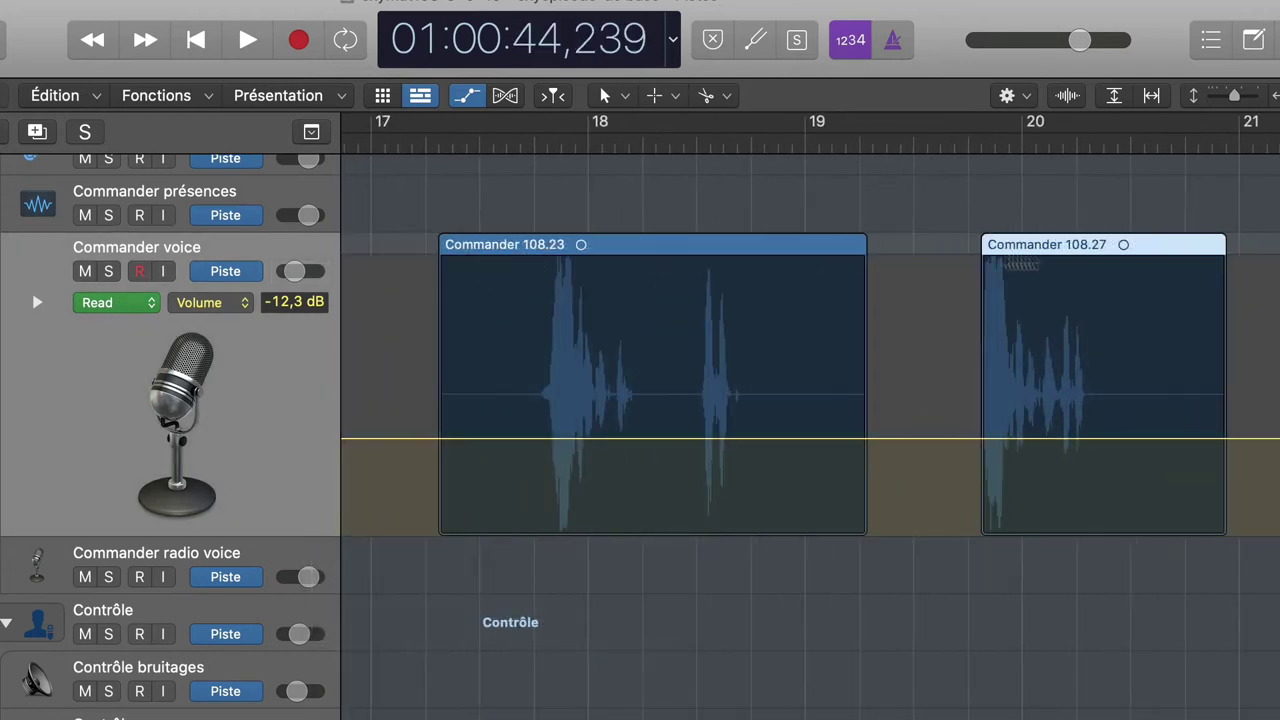
Step: Play the Commander 108.15 reply near bar 10 and compare it with the Commander 108.27 take near bar 20
{"action": "scroll", "coordinate": [1097, 260], "scroll_direction": "left", "scroll_amount": 20}
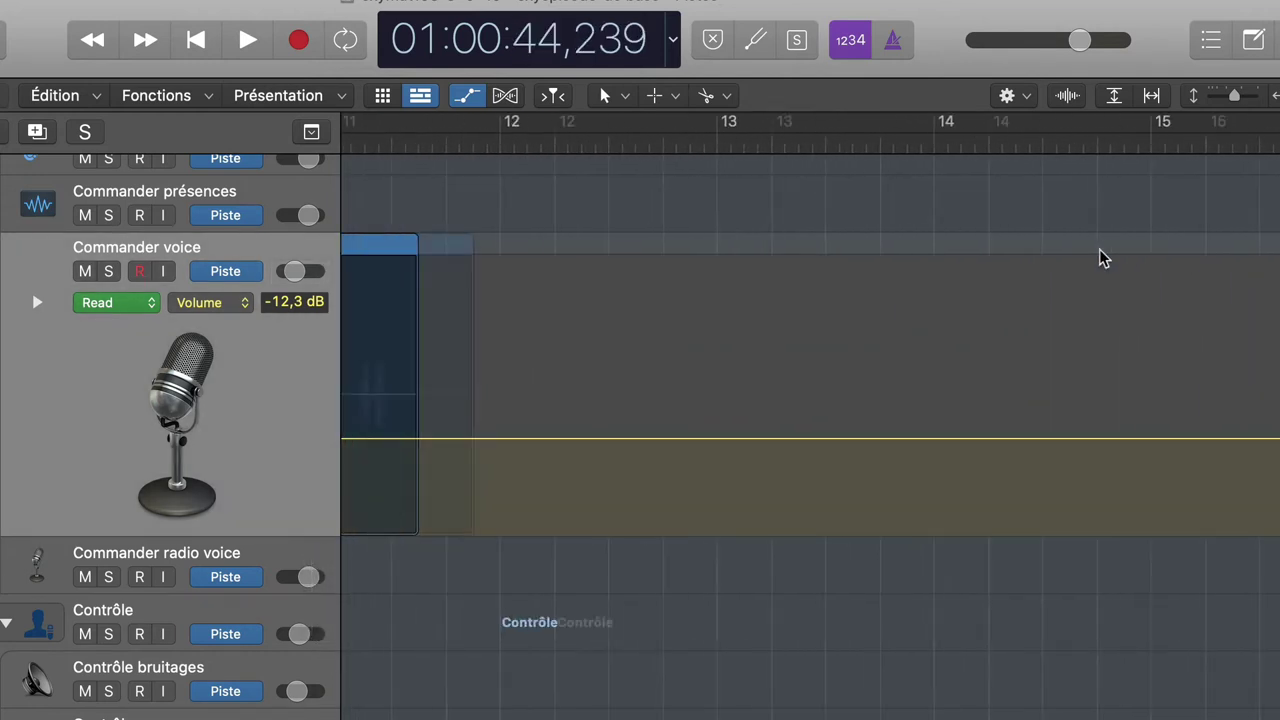
{"action": "scroll", "coordinate": [1100, 258], "scroll_direction": "right", "scroll_amount": 1}
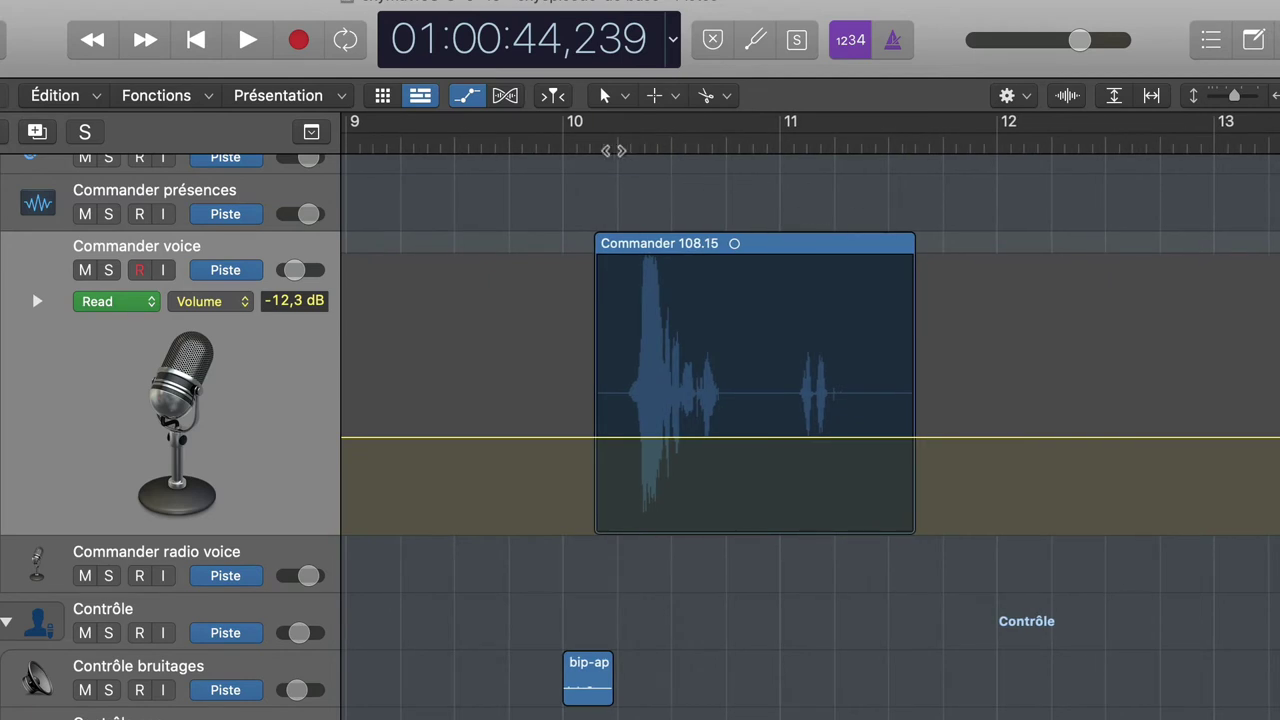
{"action": "double_click", "coordinate": [612, 150]}
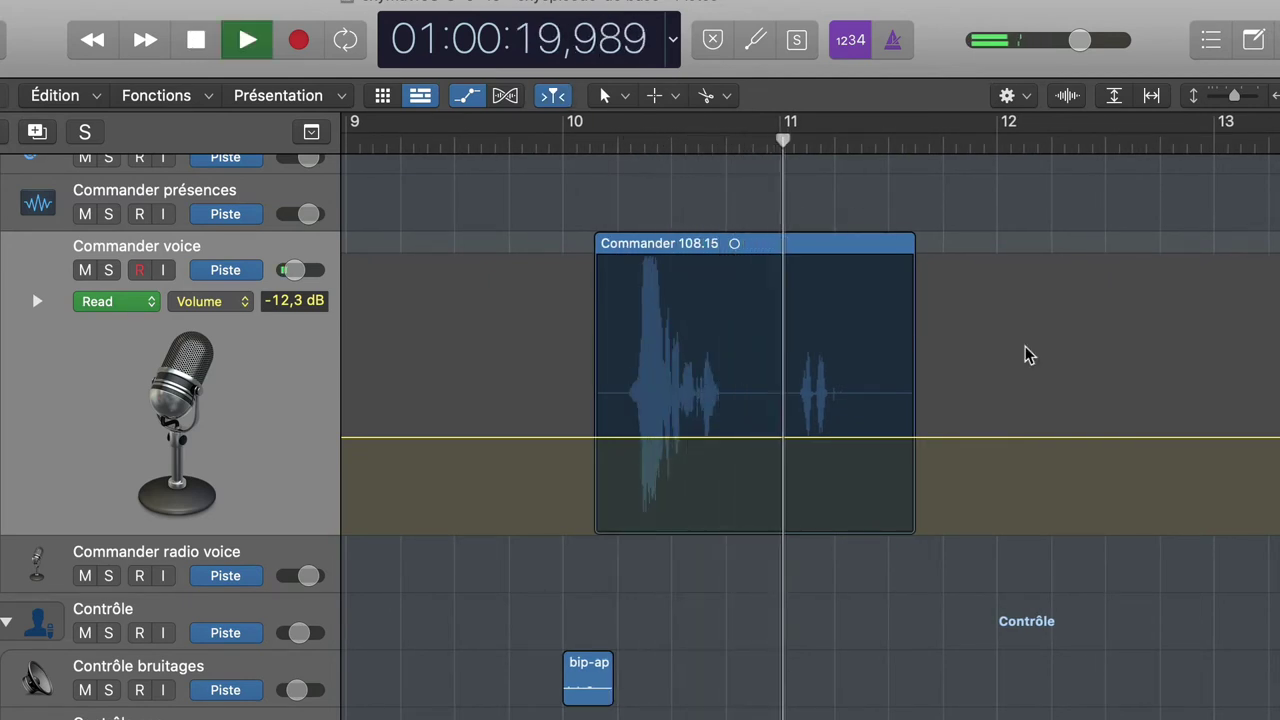
{"action": "key", "text": "space"}
{"action": "scroll", "coordinate": [1027, 355], "scroll_direction": "right", "scroll_amount": 20}
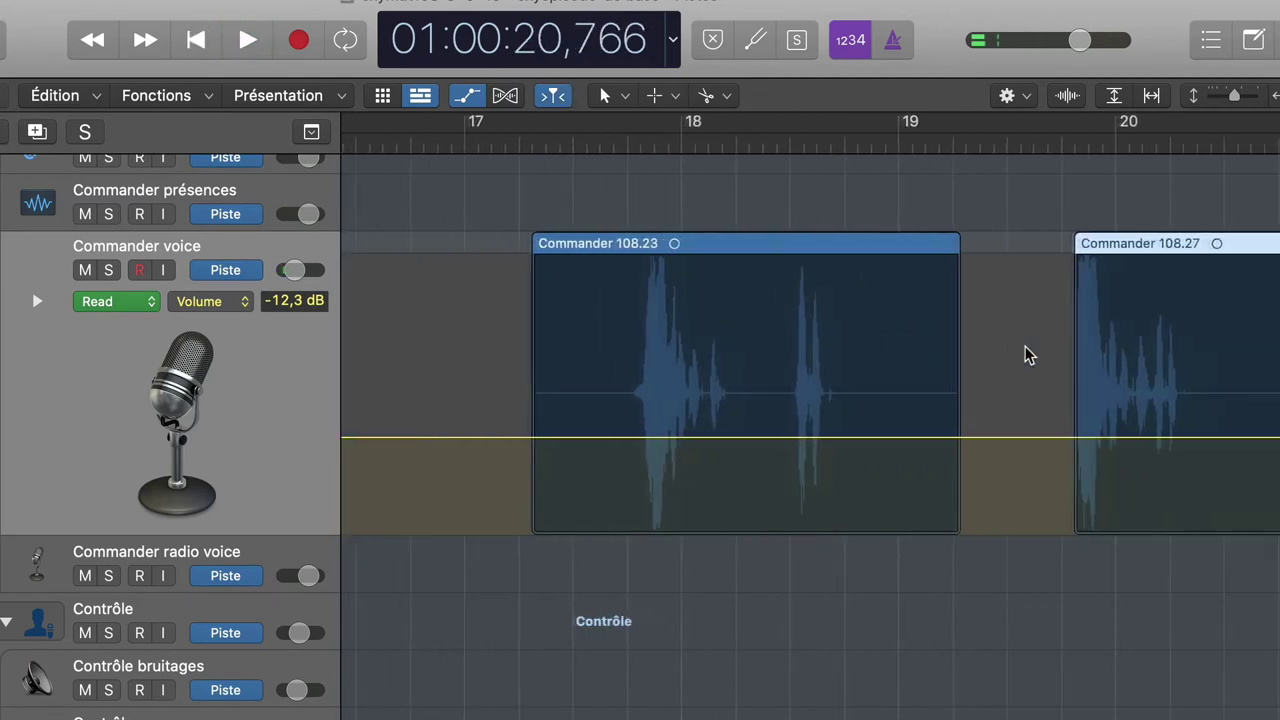
{"action": "scroll", "coordinate": [1027, 355], "scroll_direction": "right", "scroll_amount": 1}
{"action": "double_click", "coordinate": [1045, 140]}
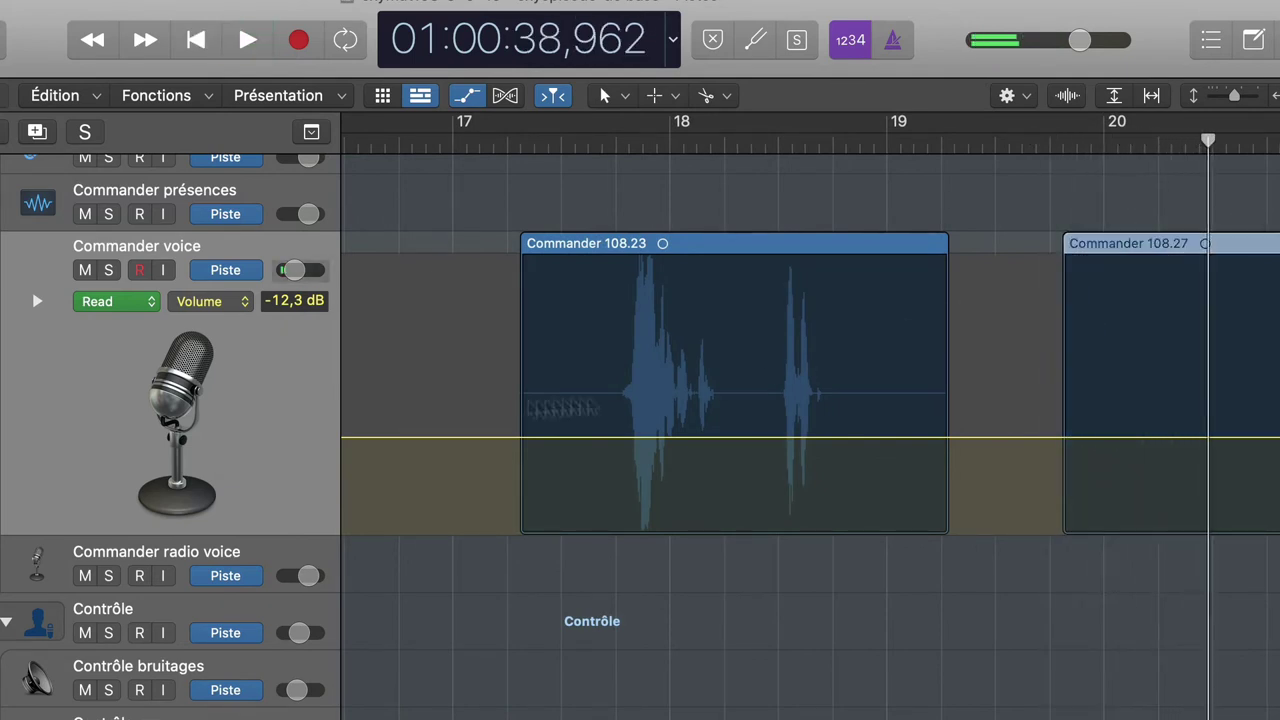
{"action": "key", "text": "space"}
Step: Move the Commander 108.27 region to about bar 16 and delete the Commander 108.23 take
{"action": "left_click_drag", "start_coordinate": [1160, 250], "coordinate": [367, 362]}
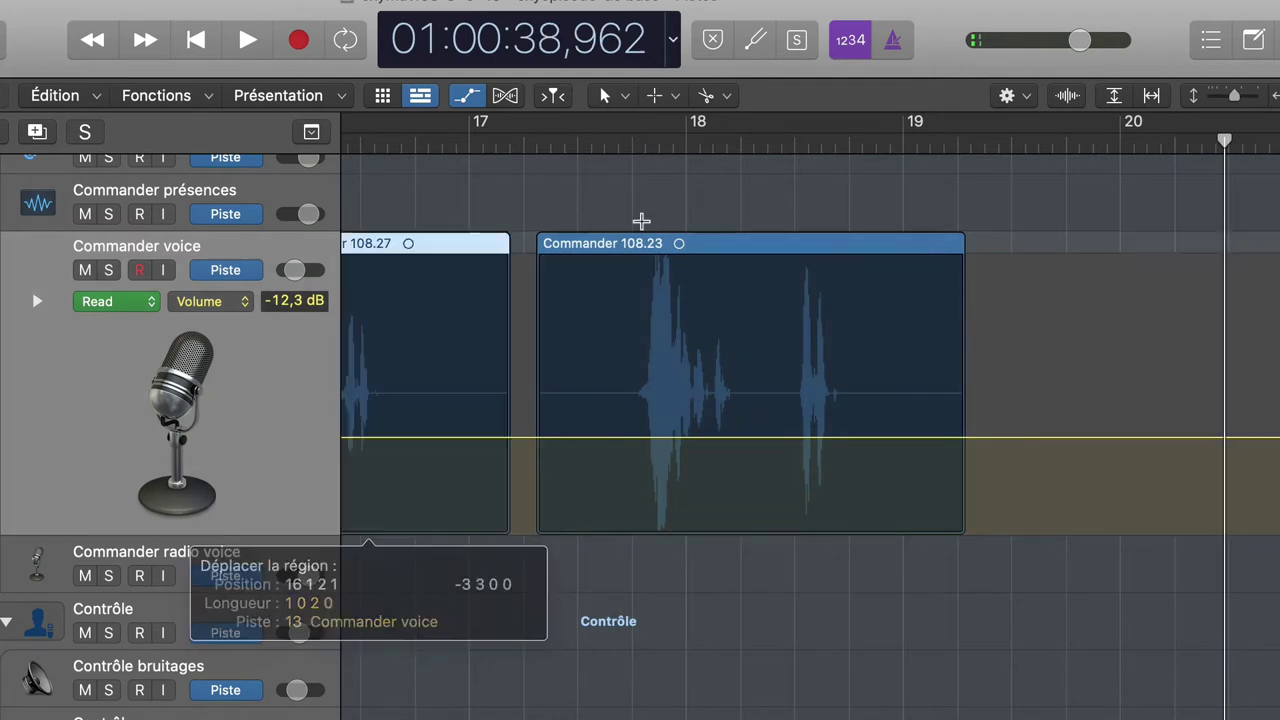
{"action": "left_click", "coordinate": [651, 246]}
{"action": "key", "text": "Delete"}
Step: Replace Commander 108.15 with the 108.27 region at about bar 10¼, deleting the leftover fragments, and play back the new reply
{"action": "scroll", "coordinate": [648, 246], "scroll_direction": "left", "scroll_amount": 10}
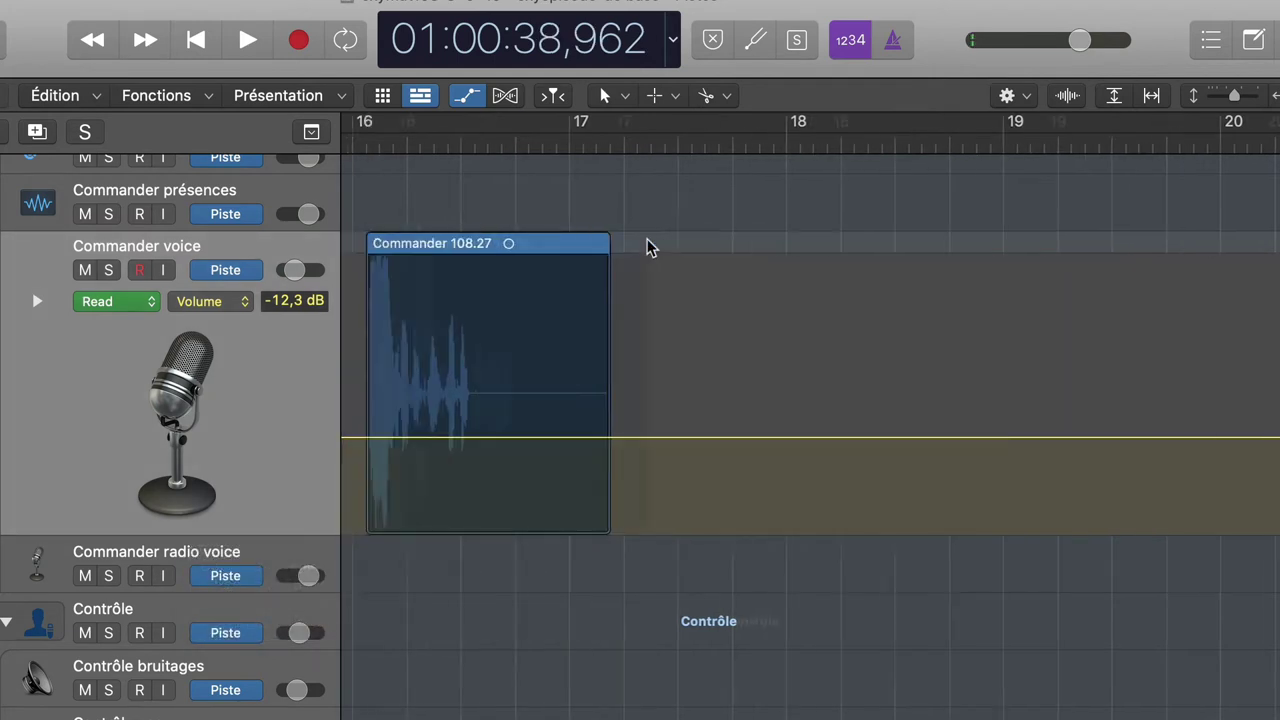
{"action": "left_click_drag", "start_coordinate": [1033, 262], "coordinate": [500, 251]}
{"action": "scroll", "coordinate": [500, 251], "scroll_direction": "left", "scroll_amount": 10}
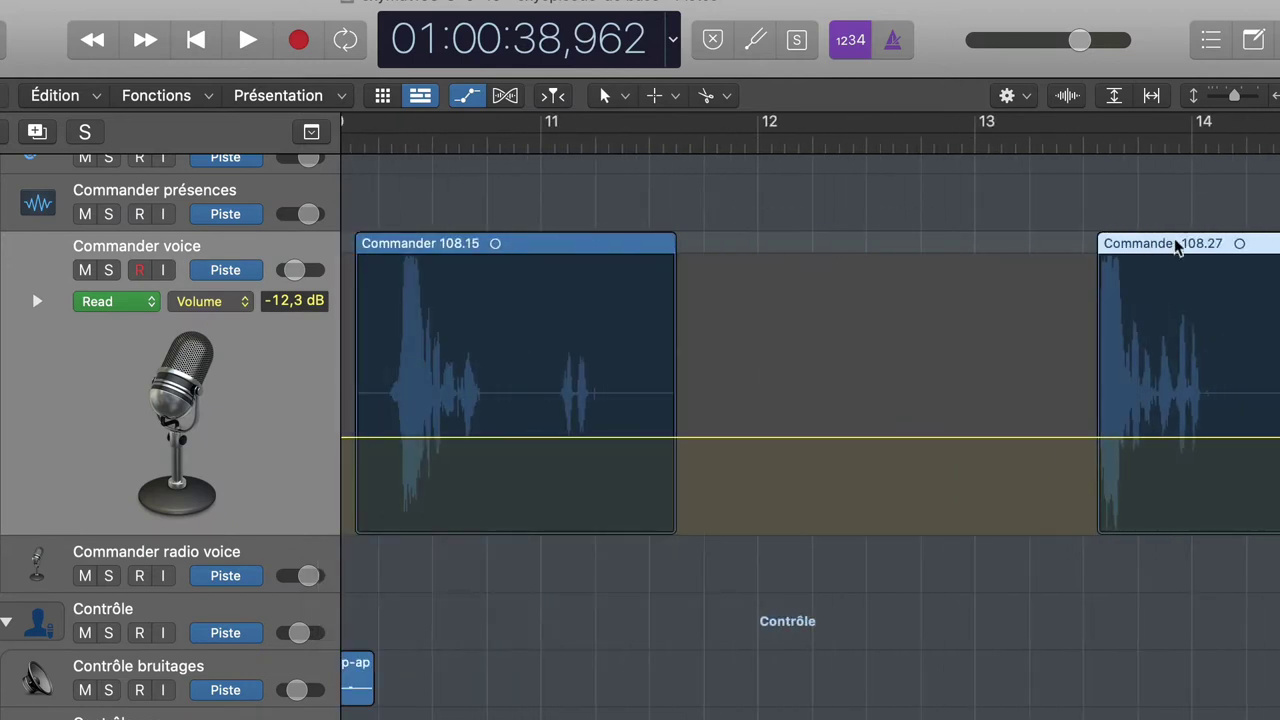
{"action": "left_click_drag", "start_coordinate": [1177, 247], "coordinate": [455, 258]}
{"action": "left_click", "coordinate": [645, 250]}
{"action": "key", "text": "Delete"}
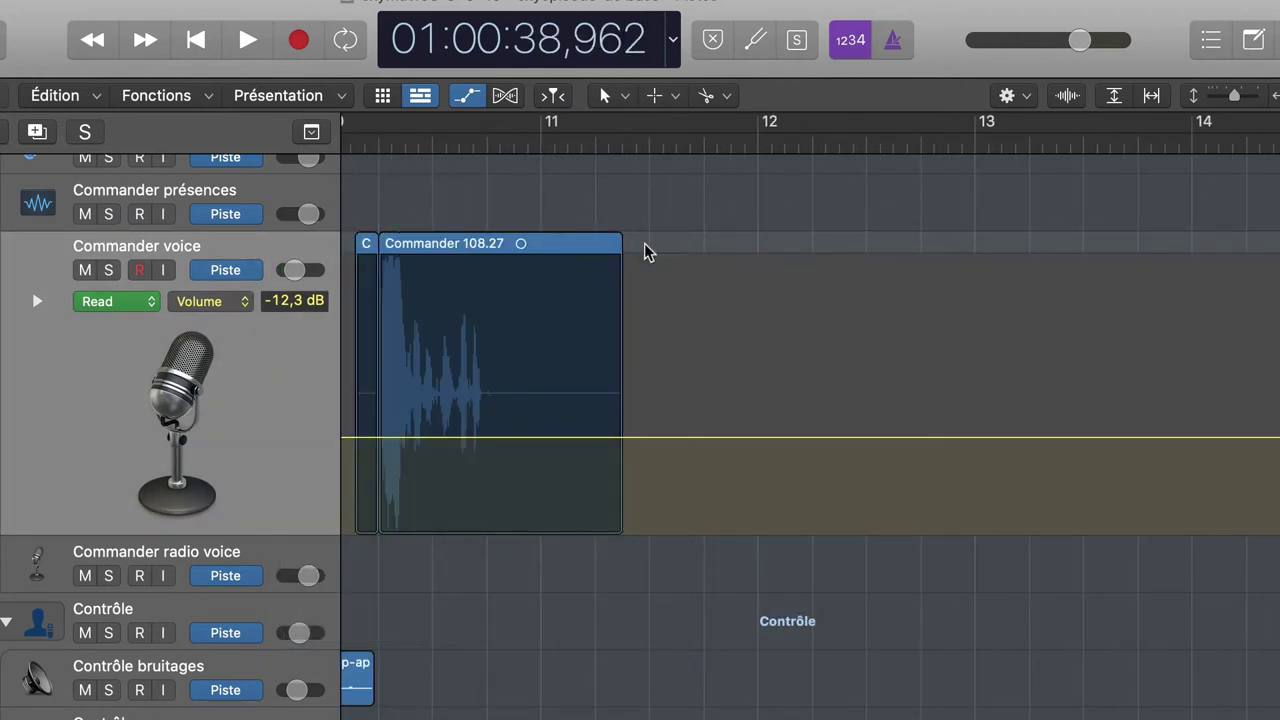
{"action": "scroll", "coordinate": [670, 254], "scroll_direction": "left", "scroll_amount": 6}
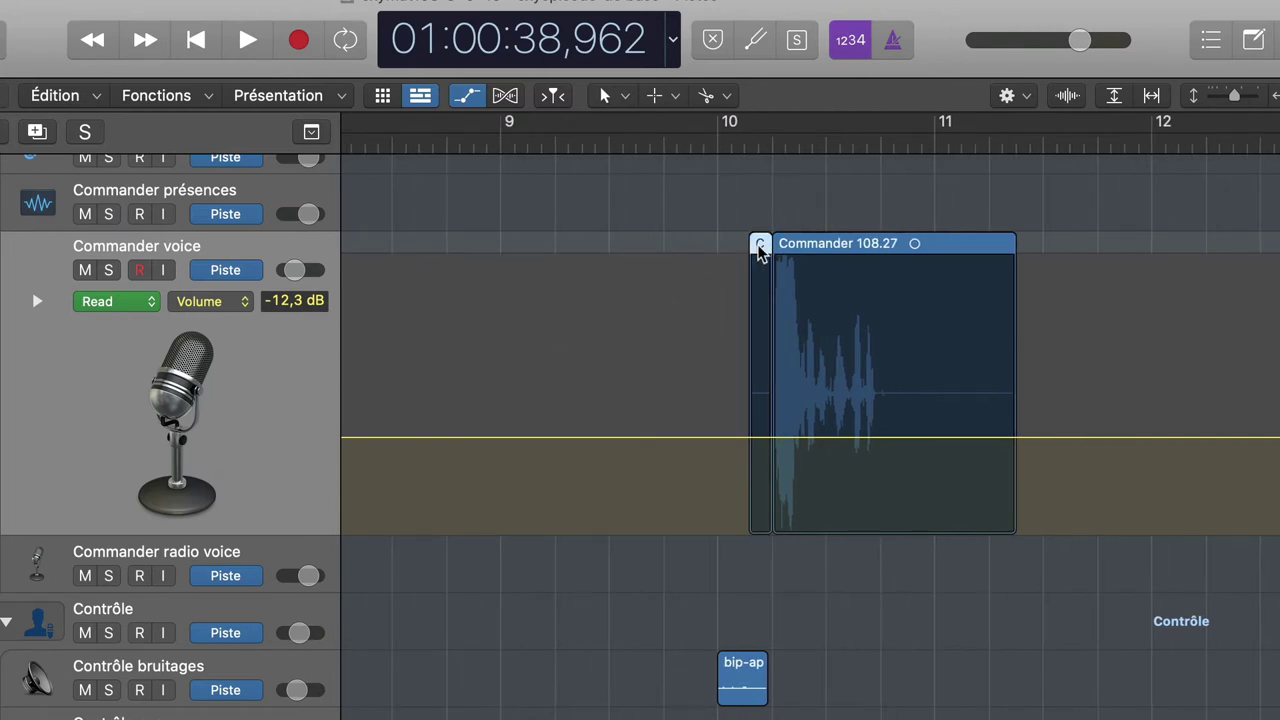
{"action": "key", "text": "Delete"}
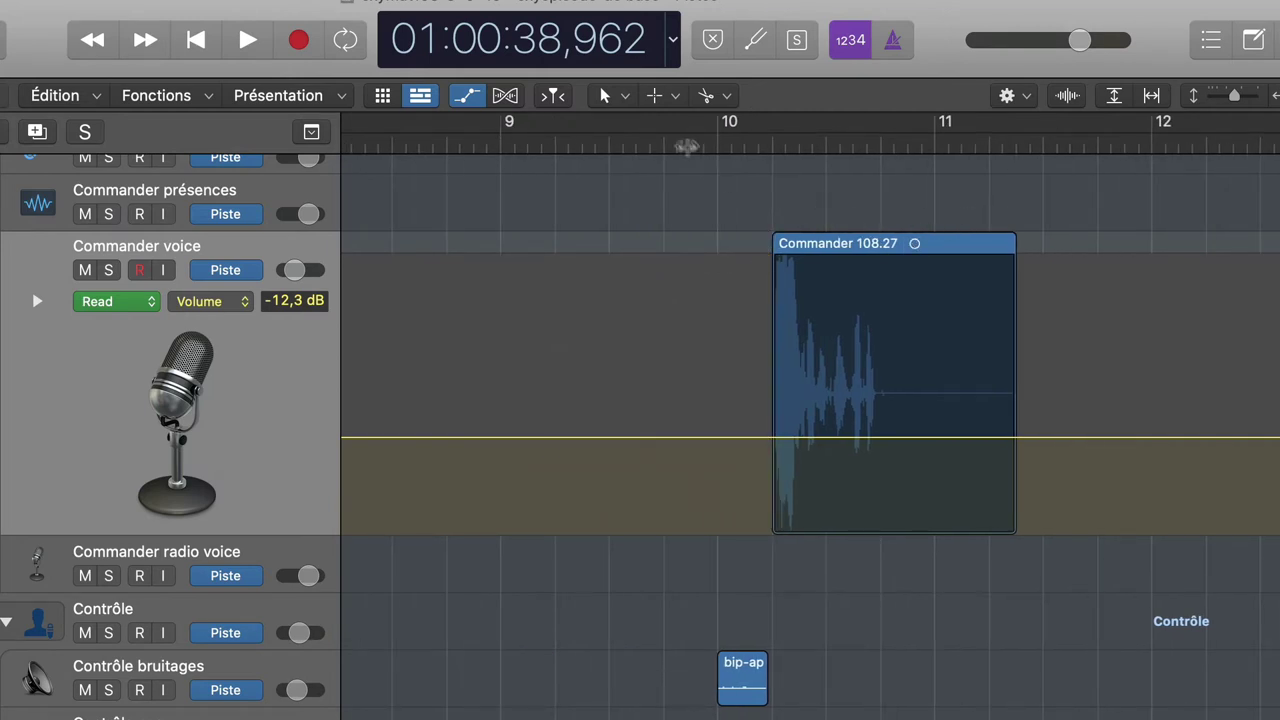
{"action": "key", "text": "space"}
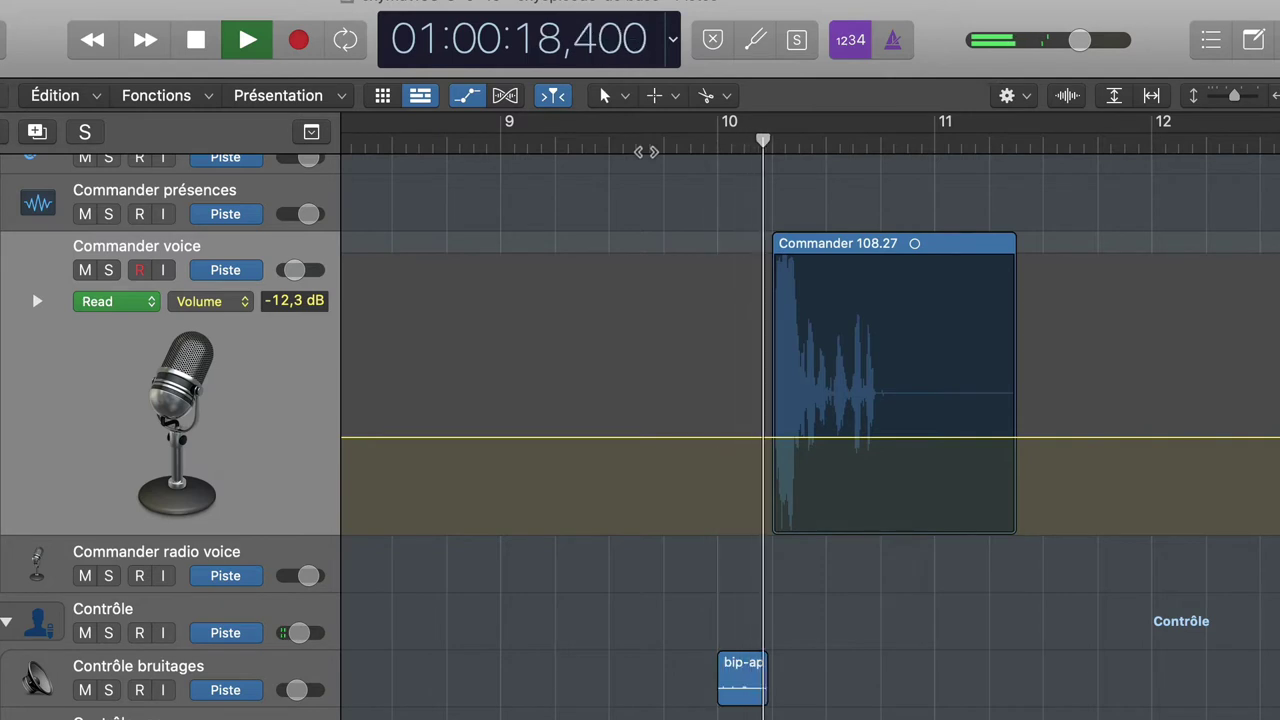
{"action": "key", "text": "space"}
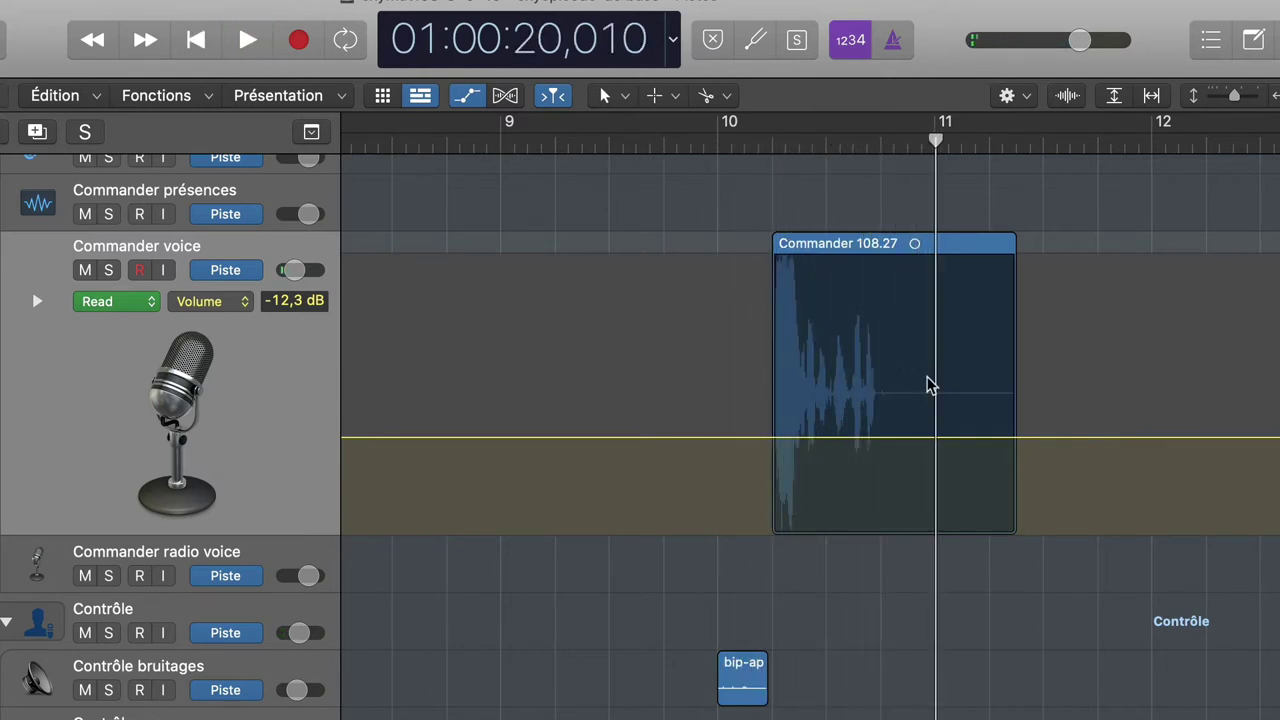
Step: Check the lines following the Commander's reply in the Scène 8 script in Scrivener and return to Logic Pro X
{"action": "key", "text": "super+Tab"}
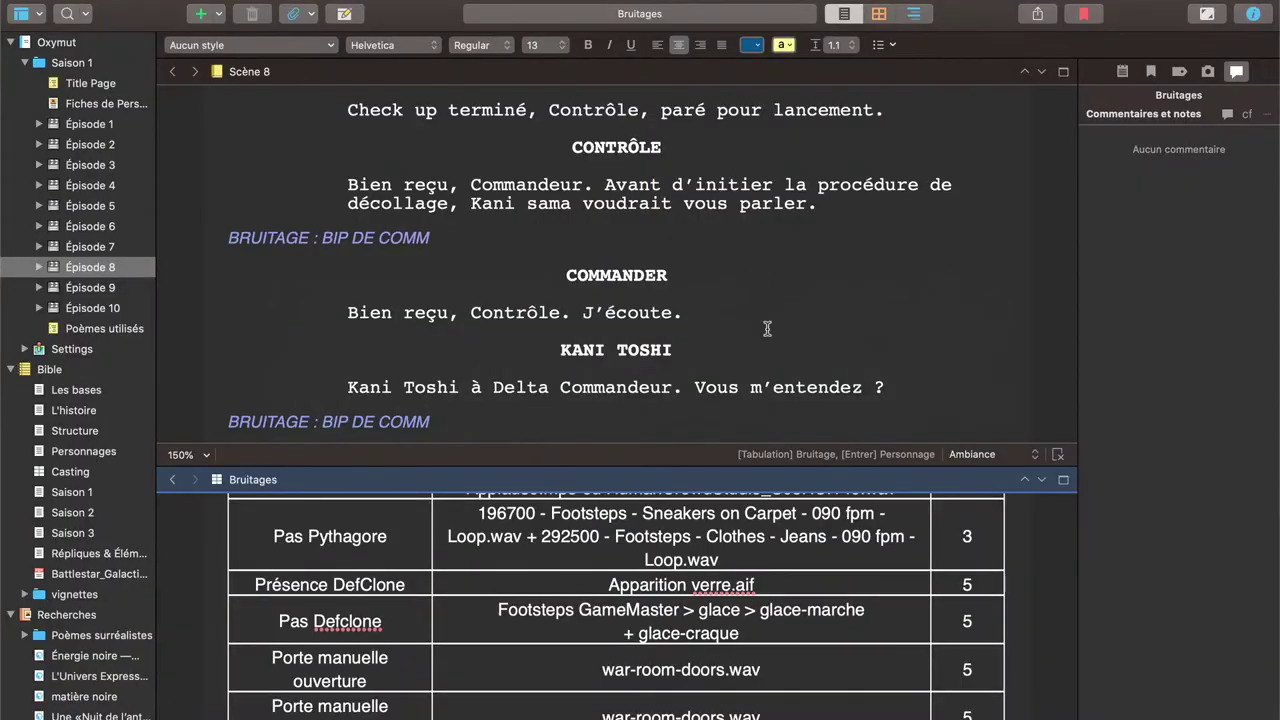
{"action": "scroll", "coordinate": [767, 329], "scroll_direction": "down", "scroll_amount": 5}
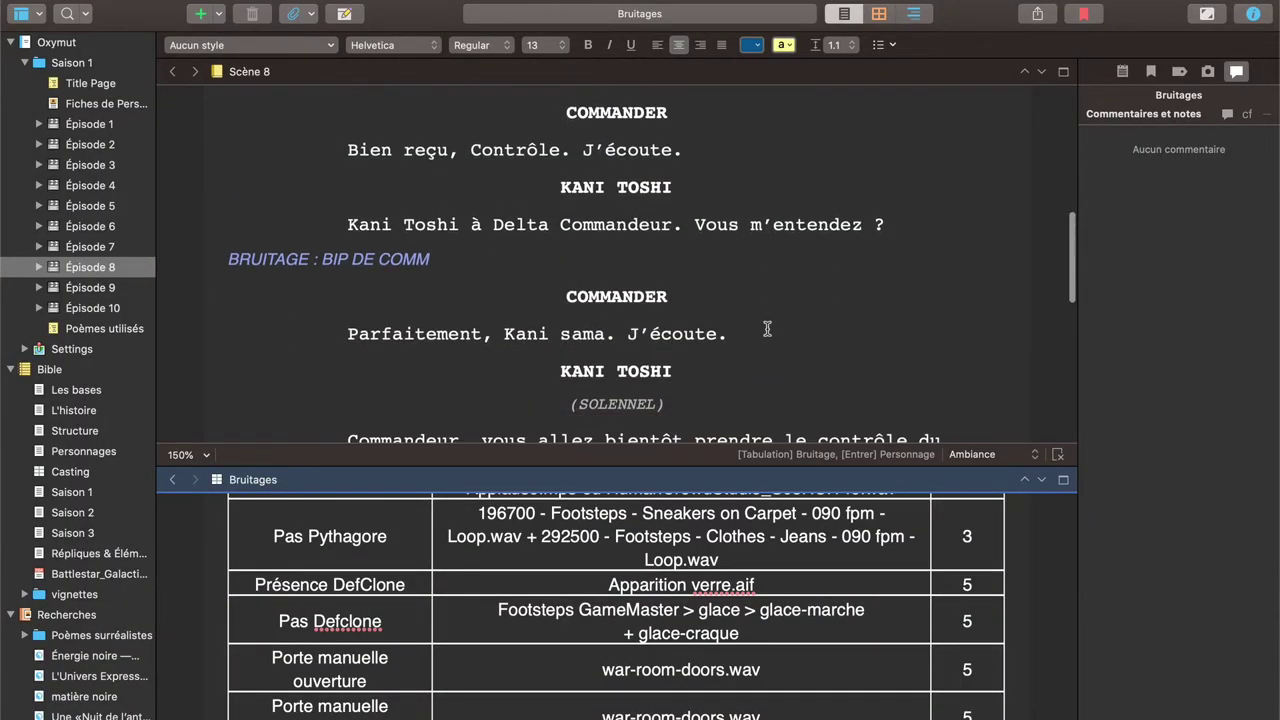
{"action": "key", "text": "super+Tab"}
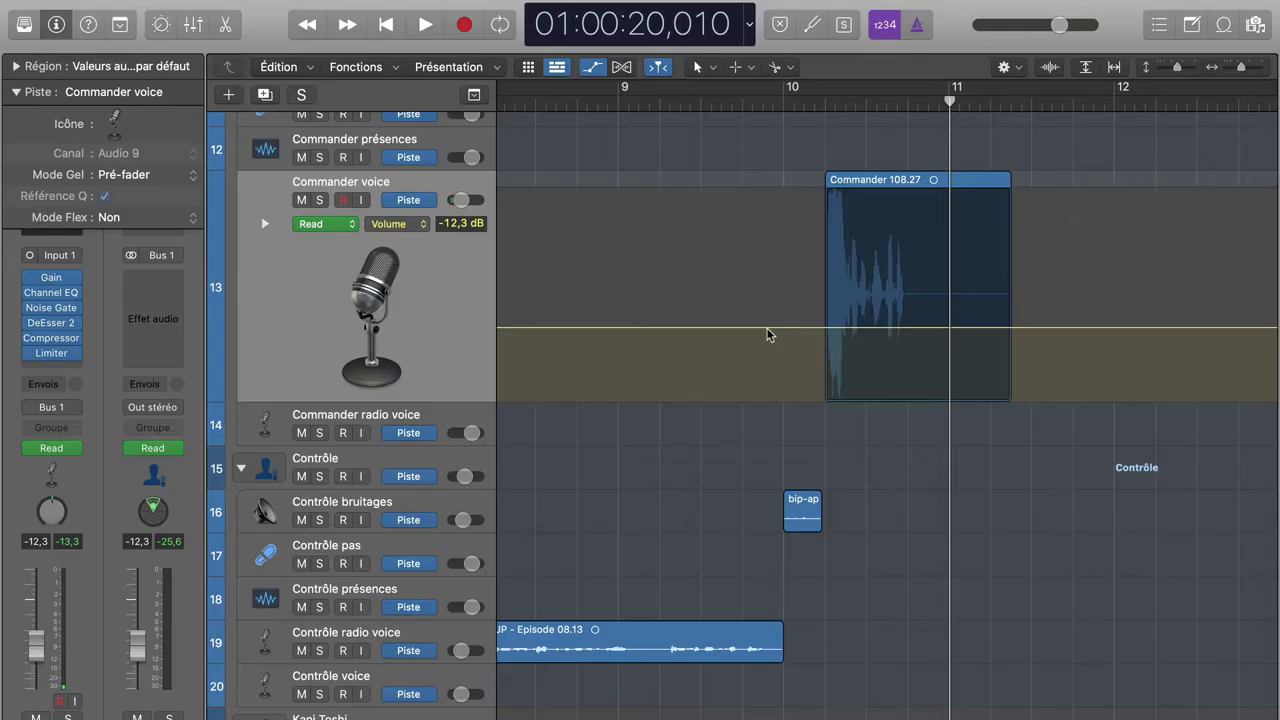
Step: Expand the Kani Toshi track stack and set its volume automation to -6.9 dB
{"action": "scroll", "coordinate": [677, 514], "scroll_direction": "down", "scroll_amount": 3}
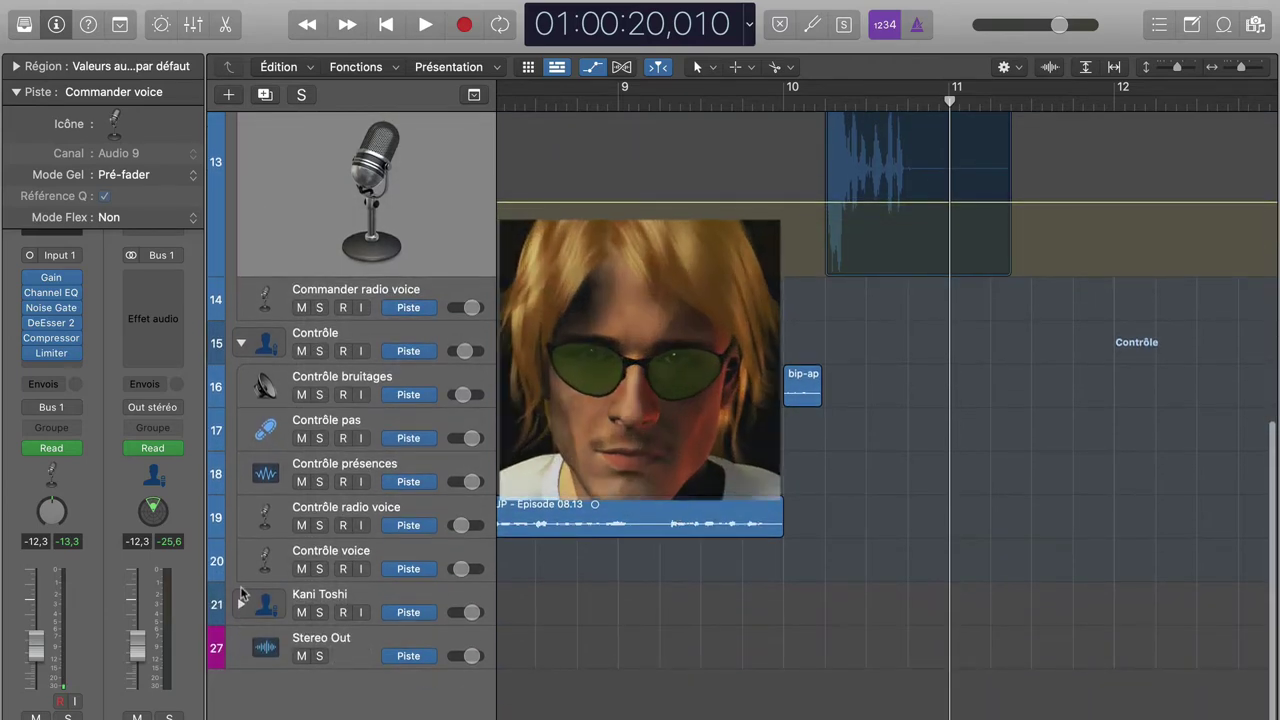
{"action": "scroll", "coordinate": [813, 623], "scroll_direction": "down", "scroll_amount": 8}
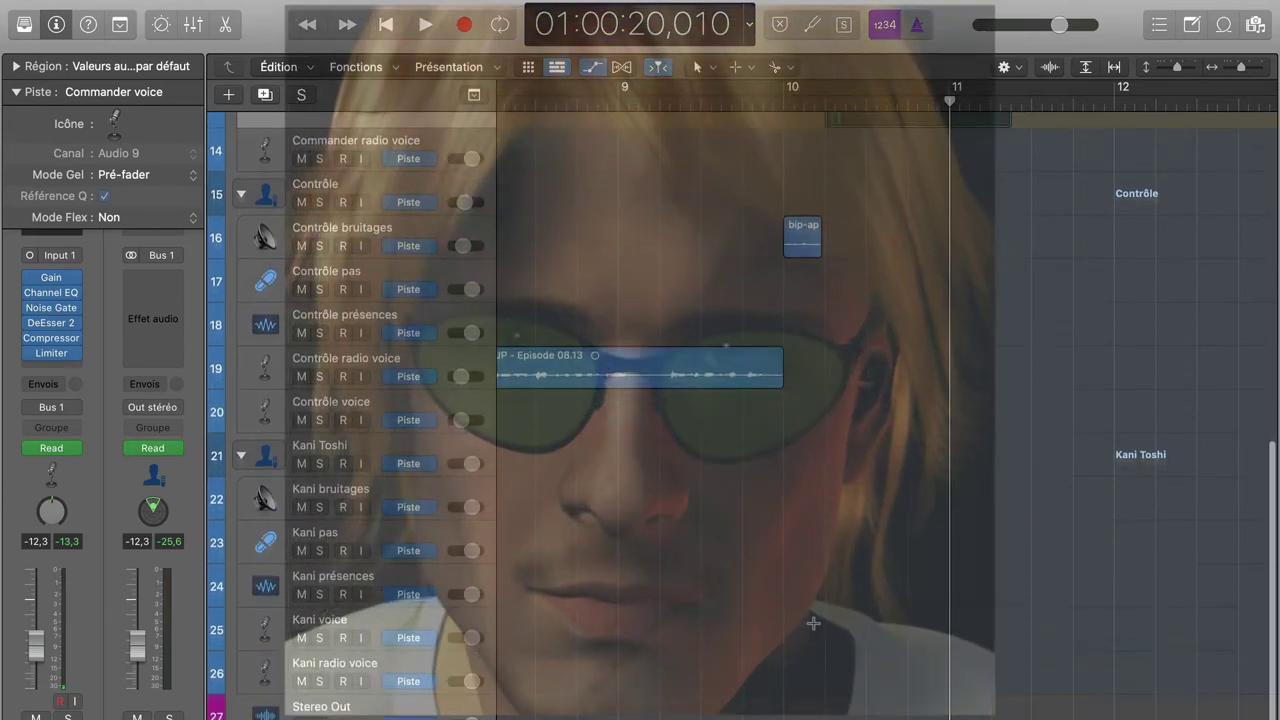
{"action": "left_click", "coordinate": [412, 372]}
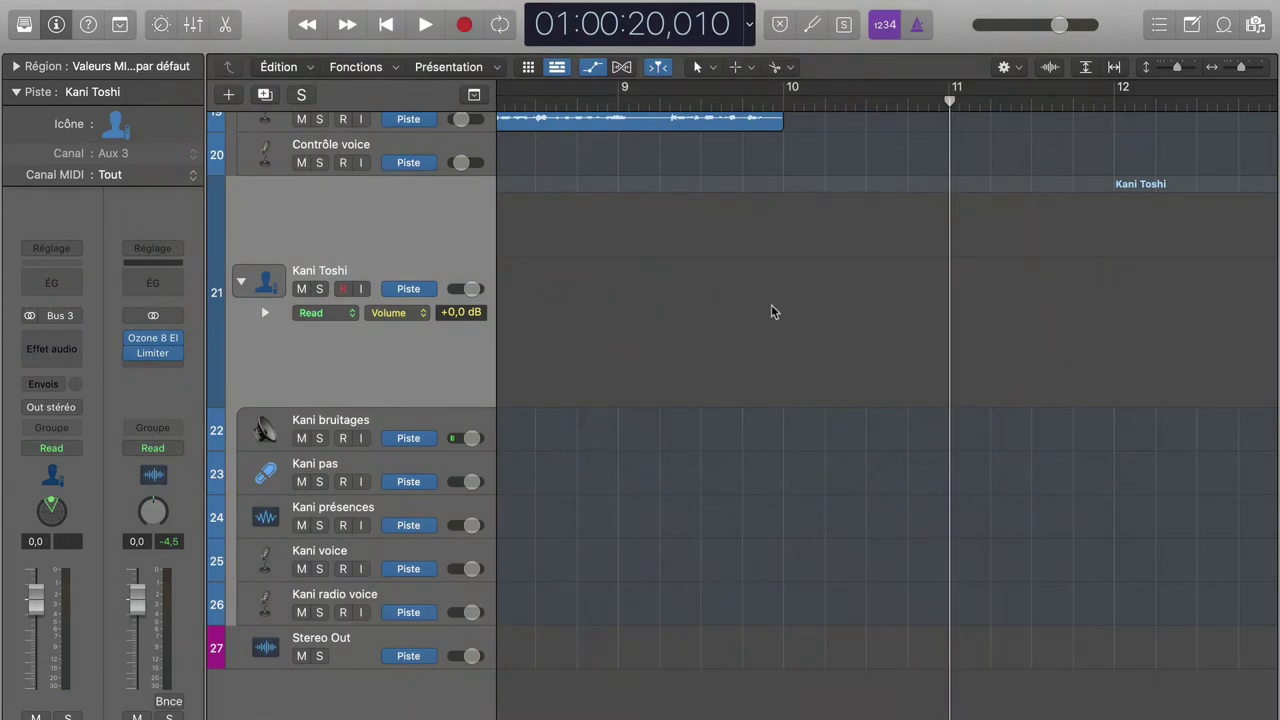
{"action": "left_click", "coordinate": [786, 268]}
{"action": "left_click_drag", "start_coordinate": [786, 318], "coordinate": [783, 314]}
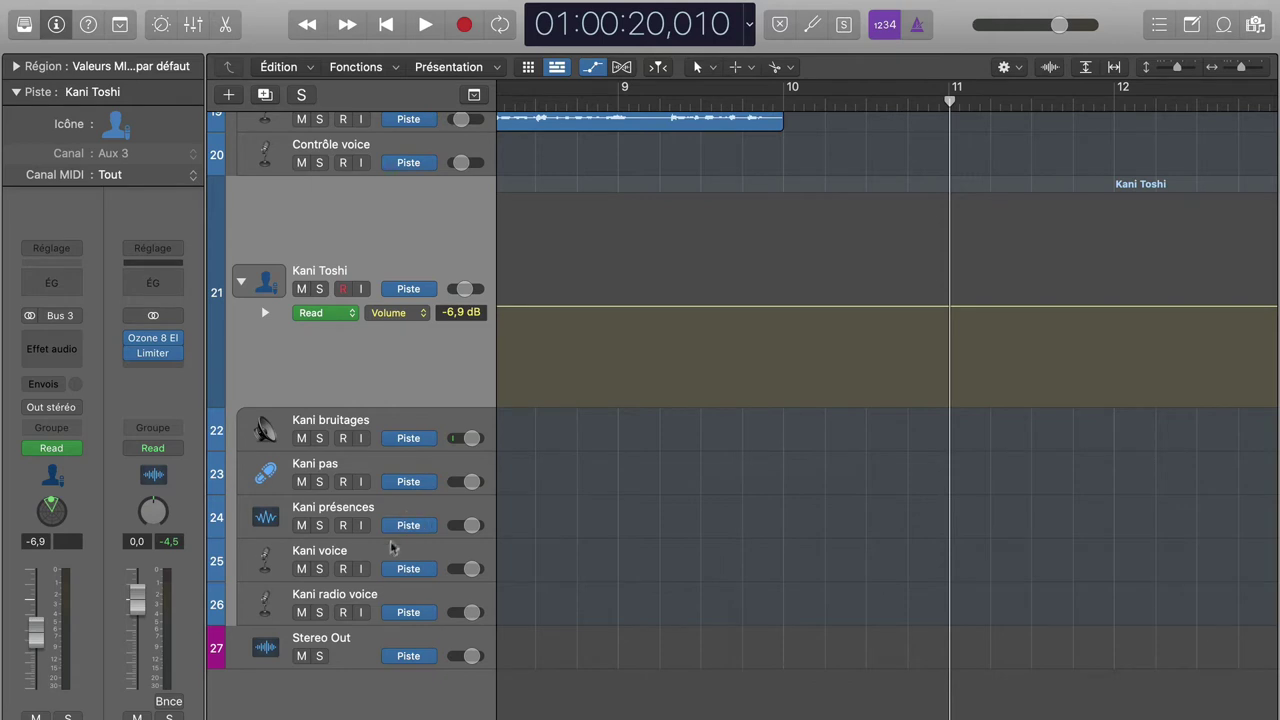
Step: Set the volume automation of the Kani radio voice track to -12.5 dB
{"action": "left_click", "coordinate": [403, 597]}
{"action": "left_click", "coordinate": [771, 472]}
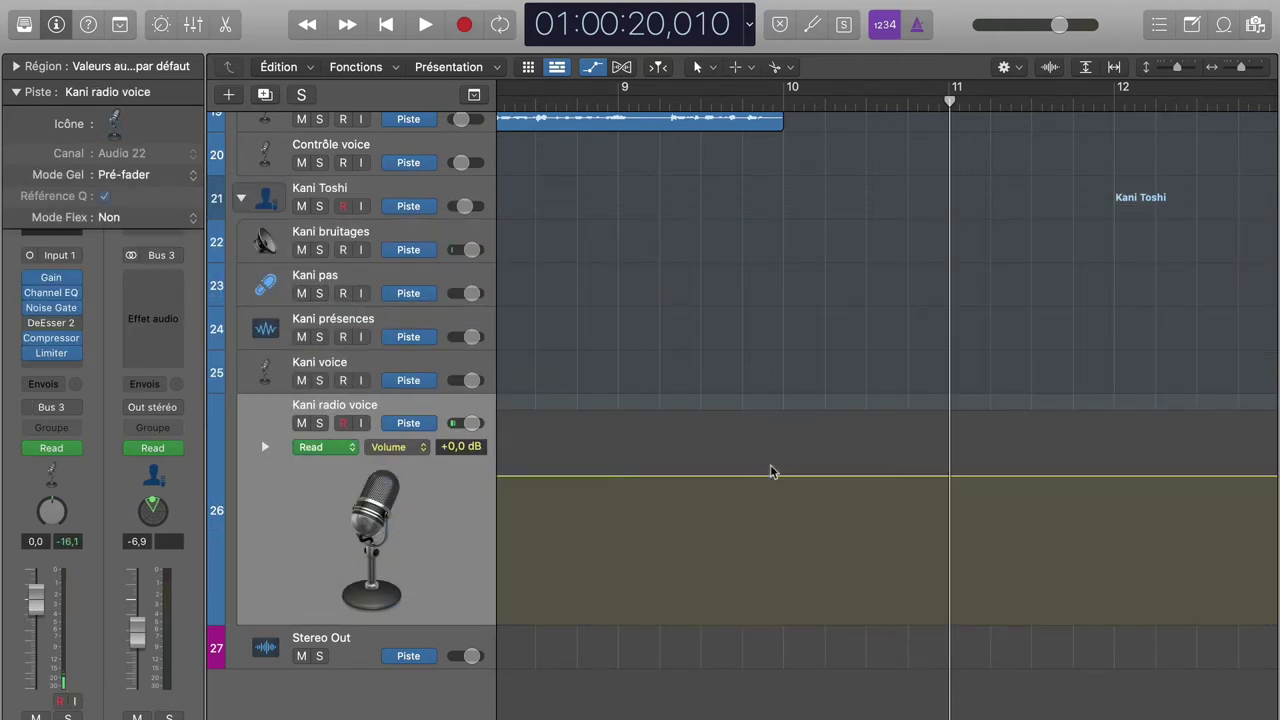
{"action": "left_click_drag", "start_coordinate": [774, 509], "coordinate": [785, 553]}
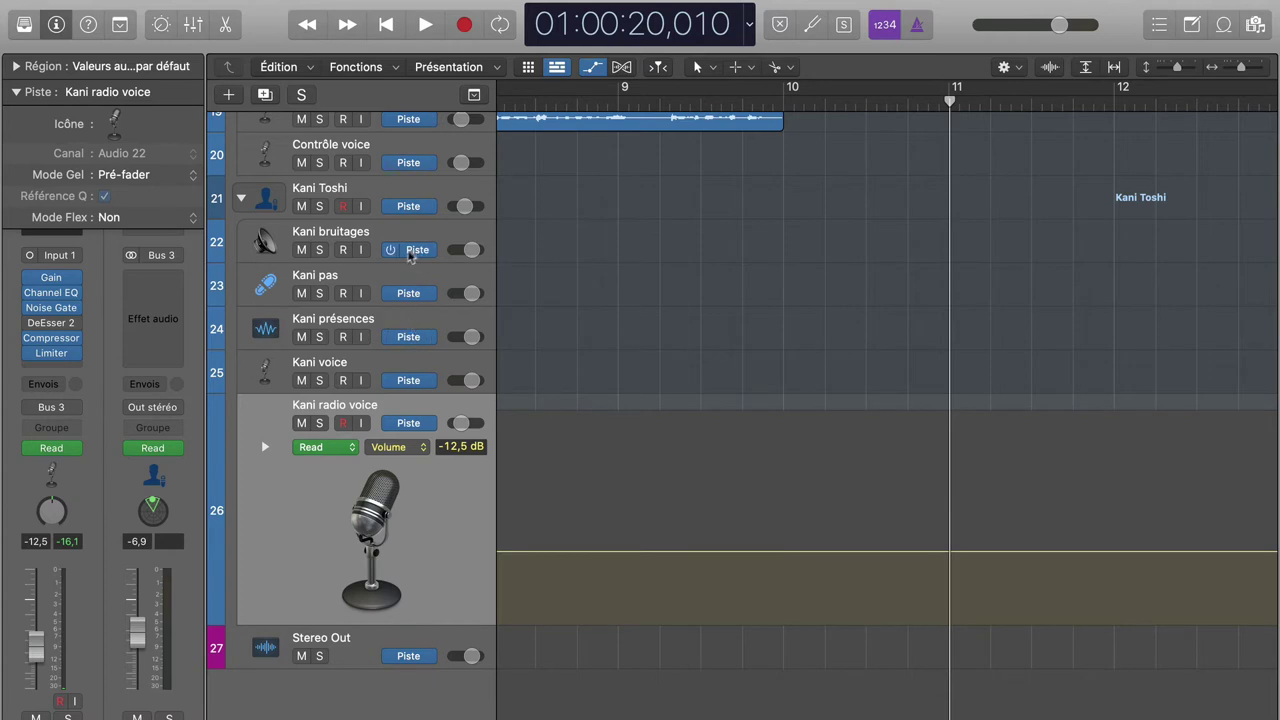
Step: Show the Bin. Radius (Distance) automation on the Kani Toshi stack and lower it to 37 %
{"action": "left_click", "coordinate": [405, 197]}
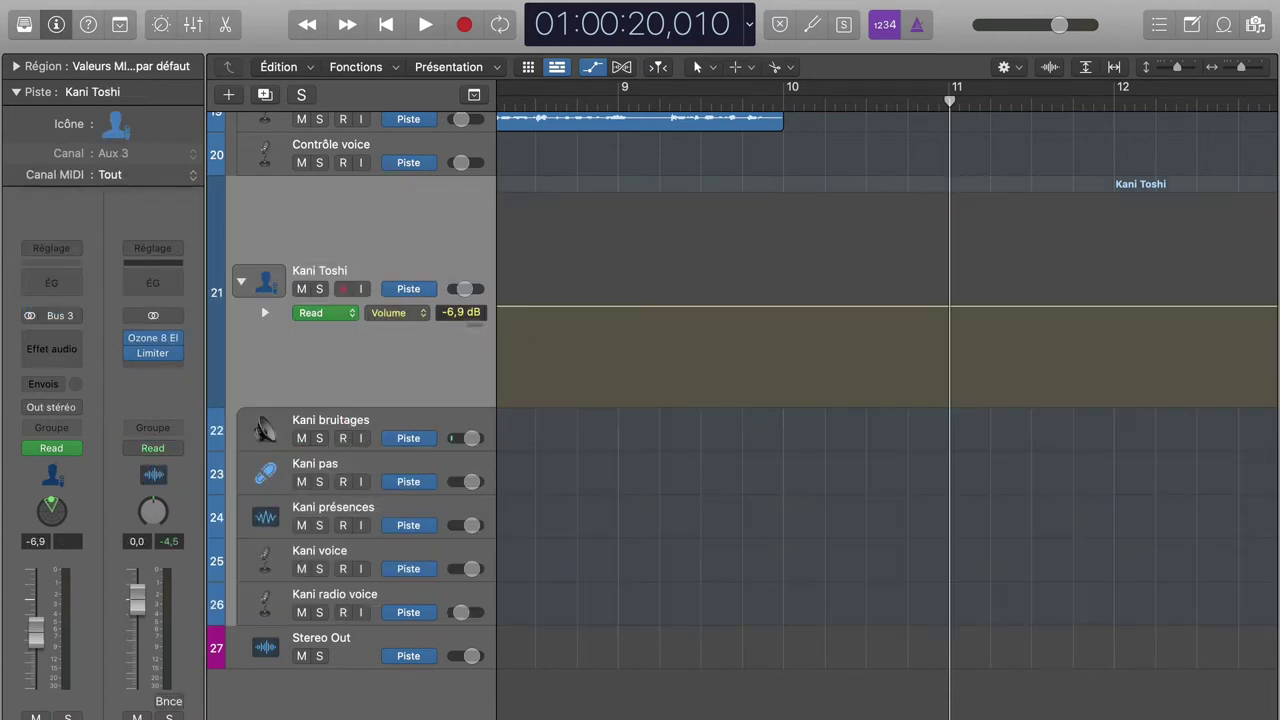
{"action": "left_click", "coordinate": [420, 316]}
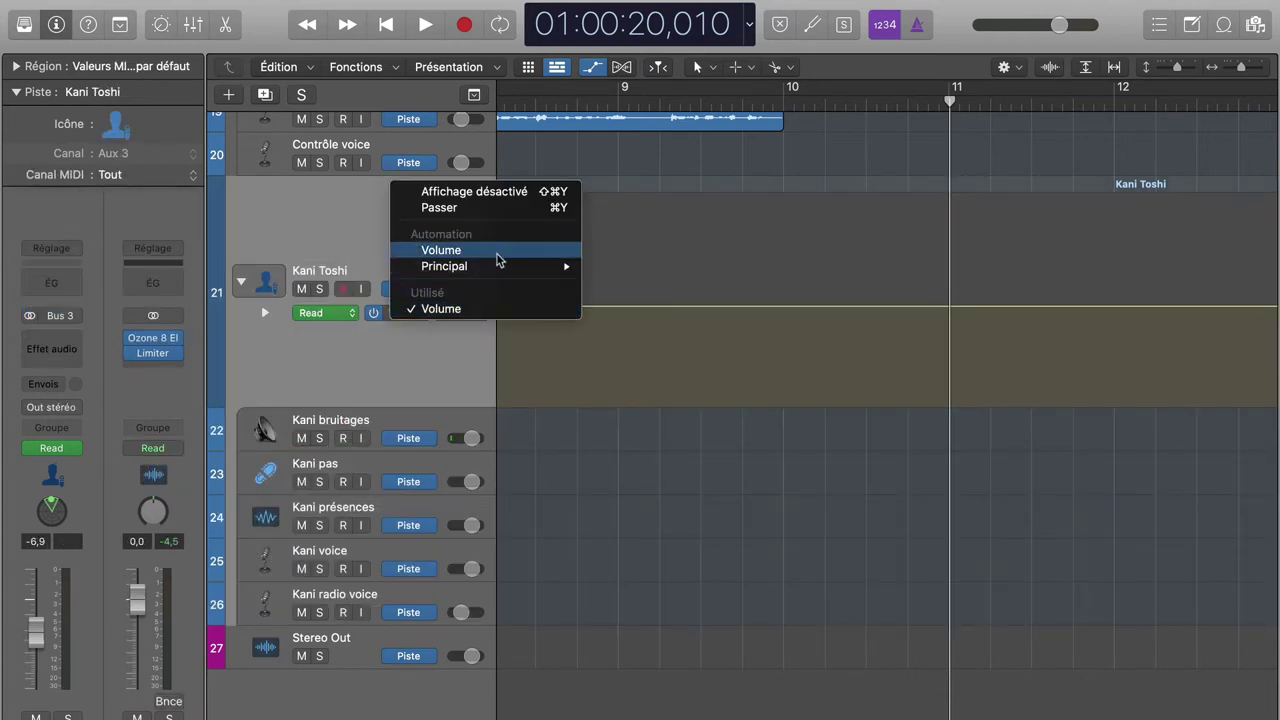
{"action": "mouse_move", "coordinate": [523, 266]}
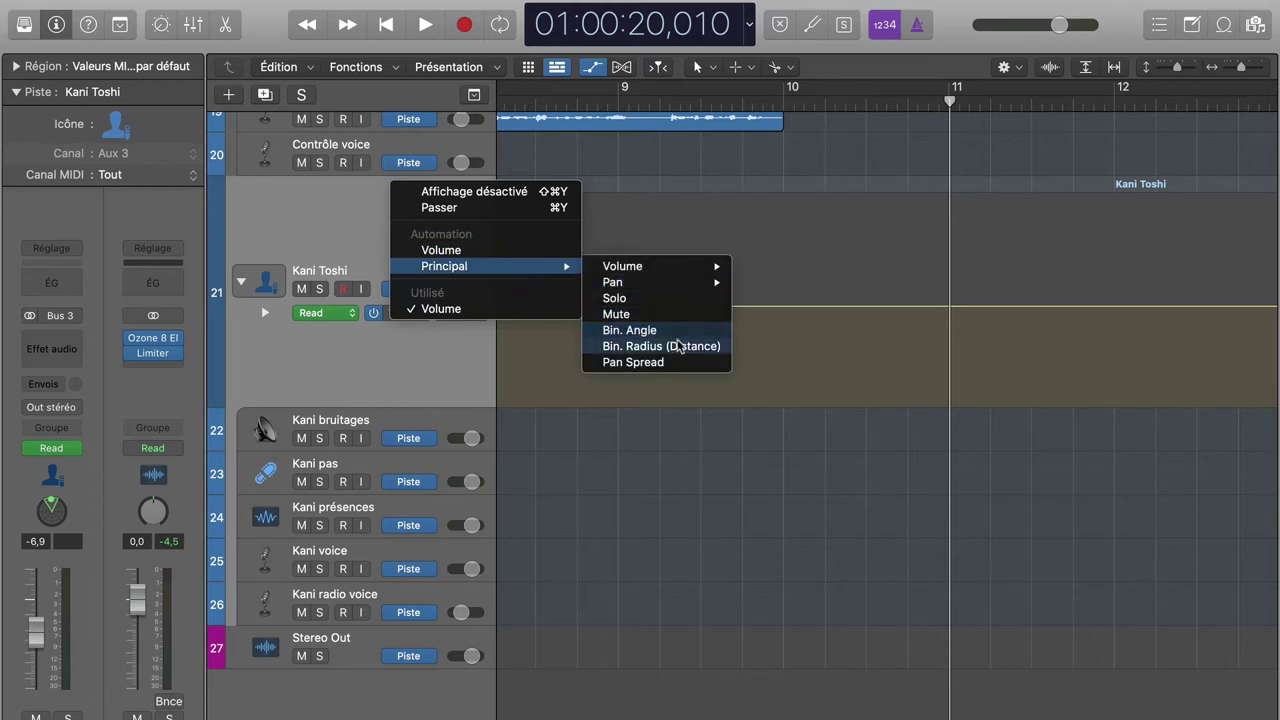
{"action": "left_click", "coordinate": [678, 345]}
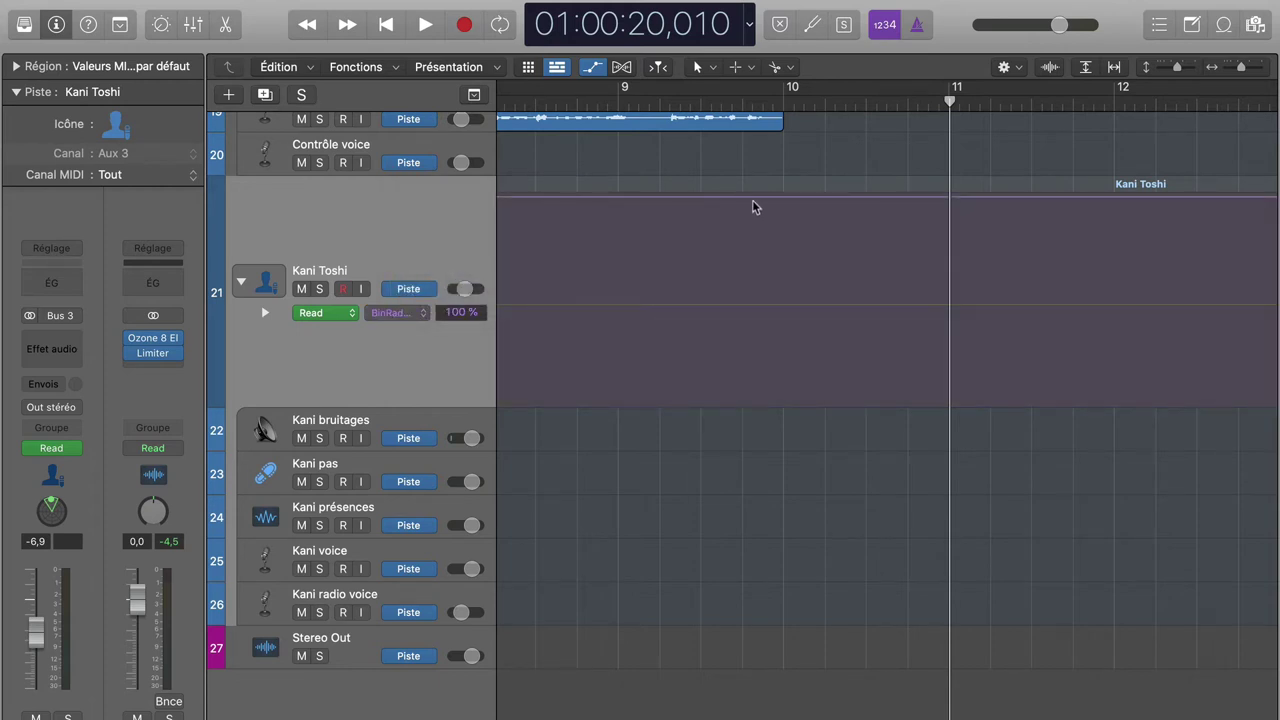
{"action": "left_click_drag", "start_coordinate": [749, 196], "coordinate": [759, 339]}
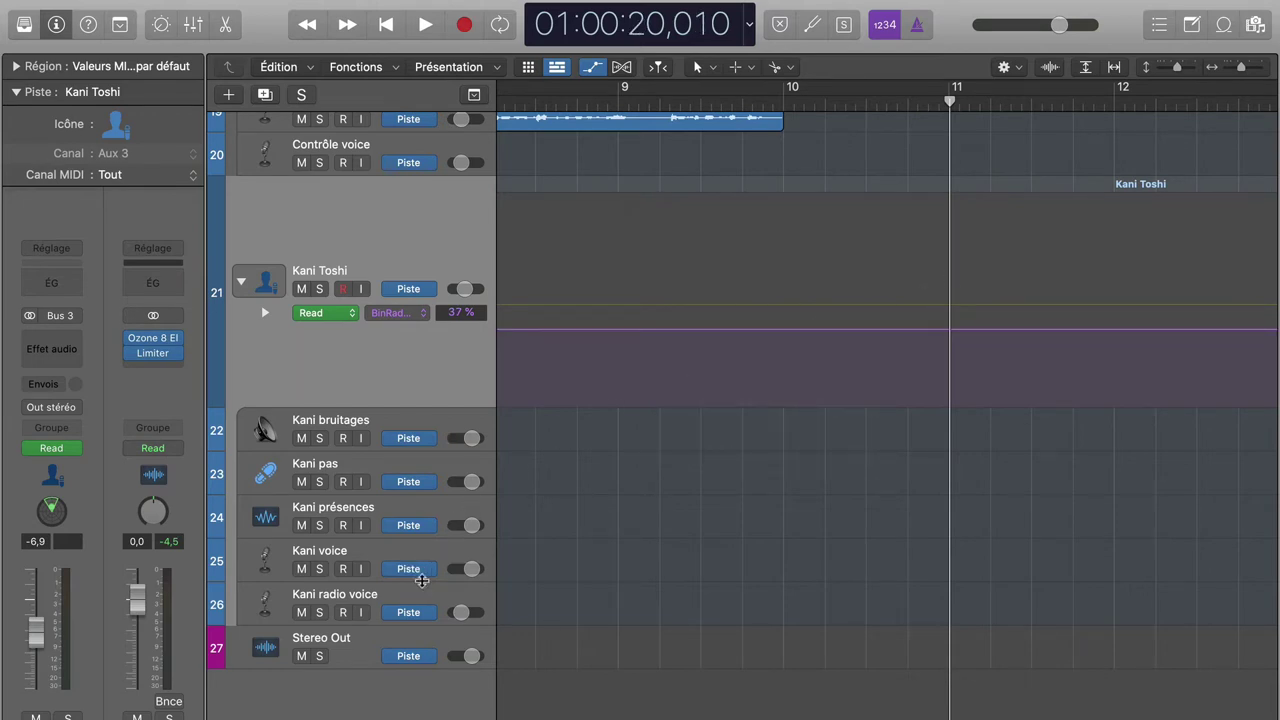
Step: Select the Kani radio voice track, then switch to Finder and open the Kani Toshi recordings folder
{"action": "left_click", "coordinate": [427, 593]}
{"action": "key", "text": "super+Tab"}
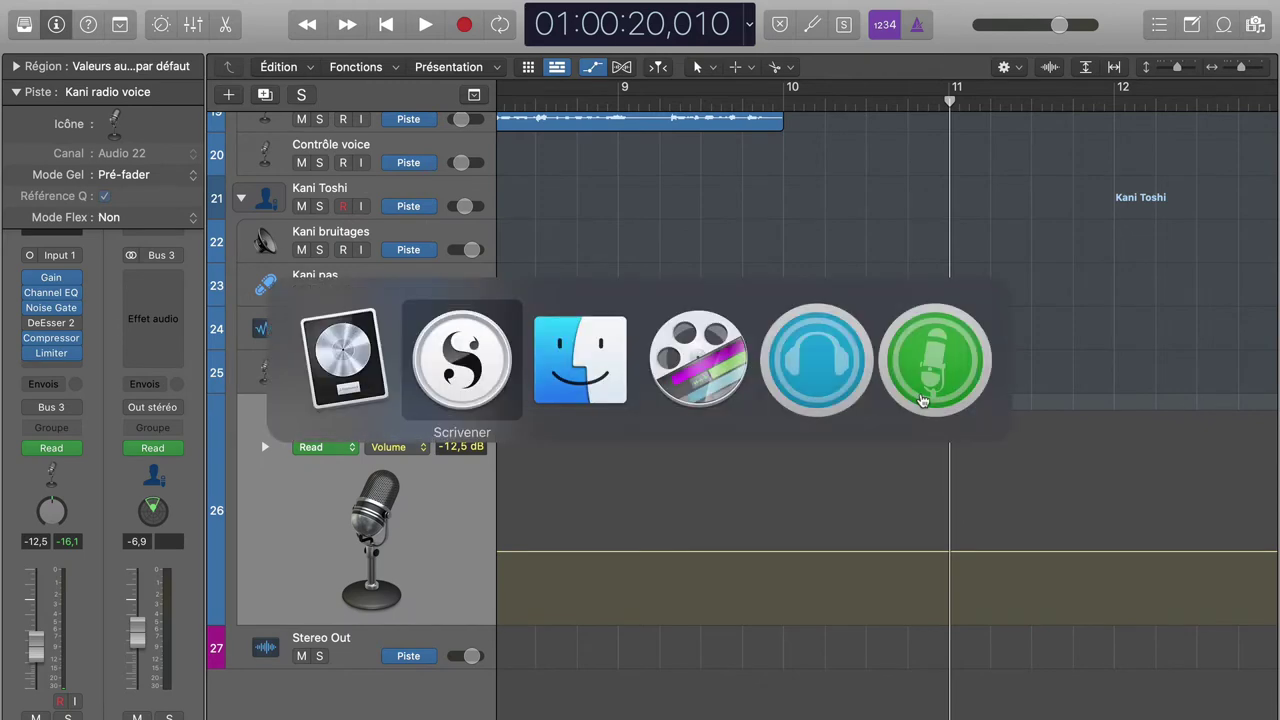
{"action": "key", "text": "super+Tab"}
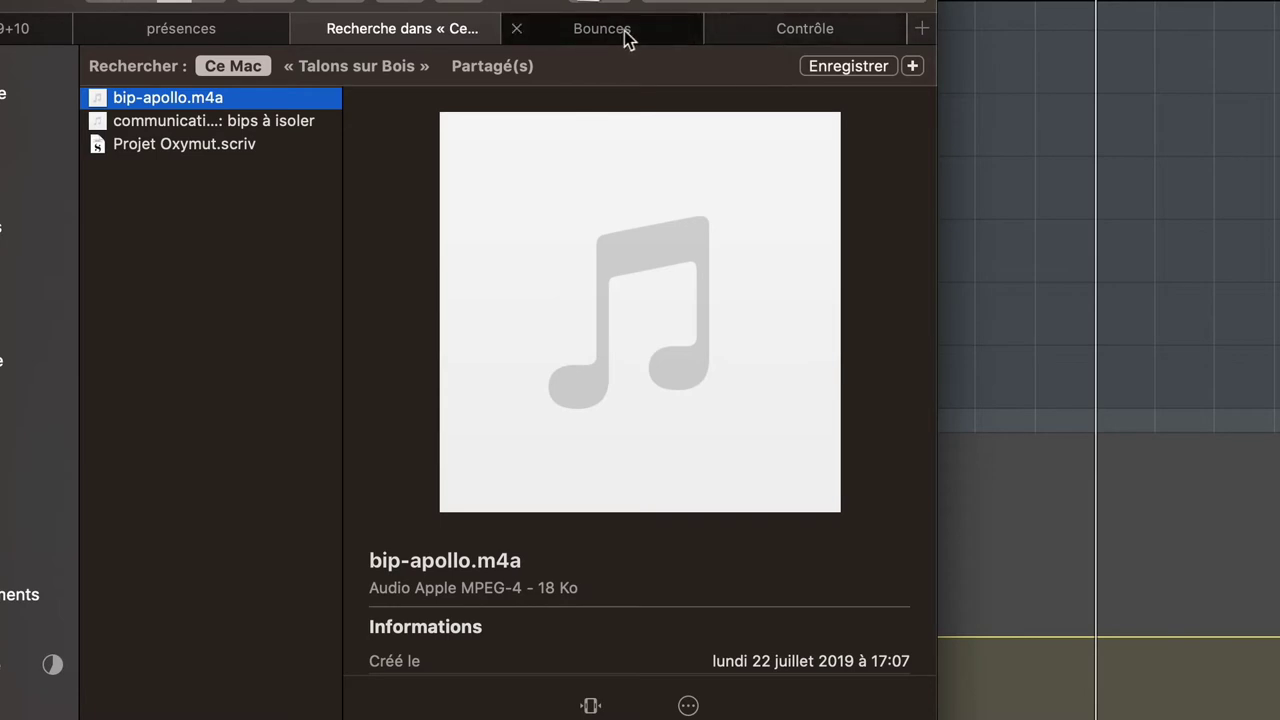
{"action": "left_click", "coordinate": [771, 32]}
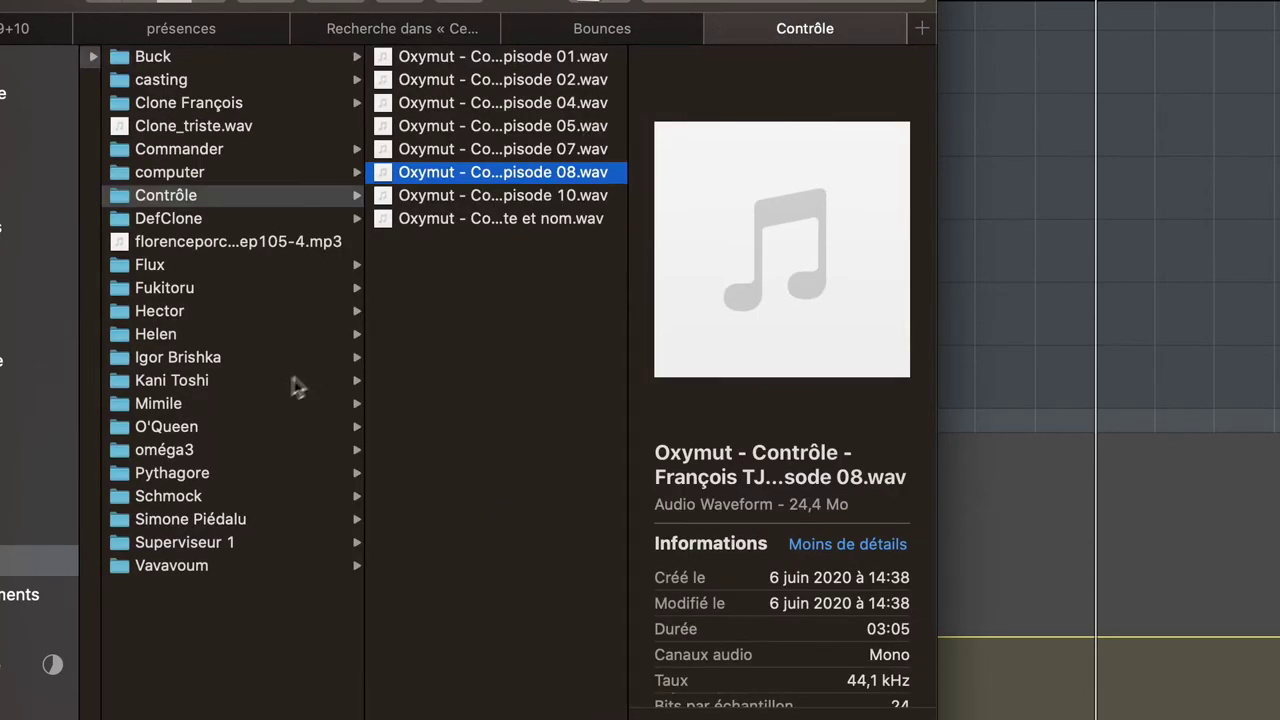
{"action": "left_click", "coordinate": [171, 378]}
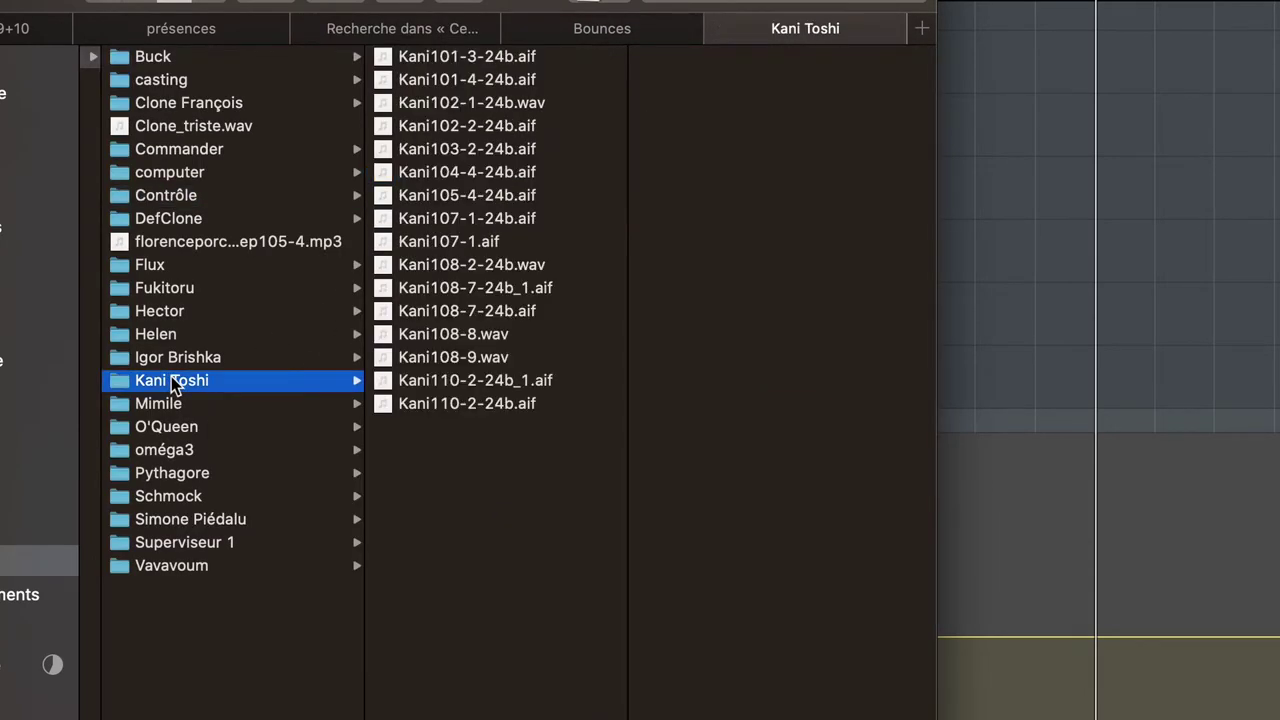
Step: Import Kani108-8.wav into Logic Pro X on the Kani radio voice track, starting shortly after bar 10
{"action": "left_click", "coordinate": [451, 334]}
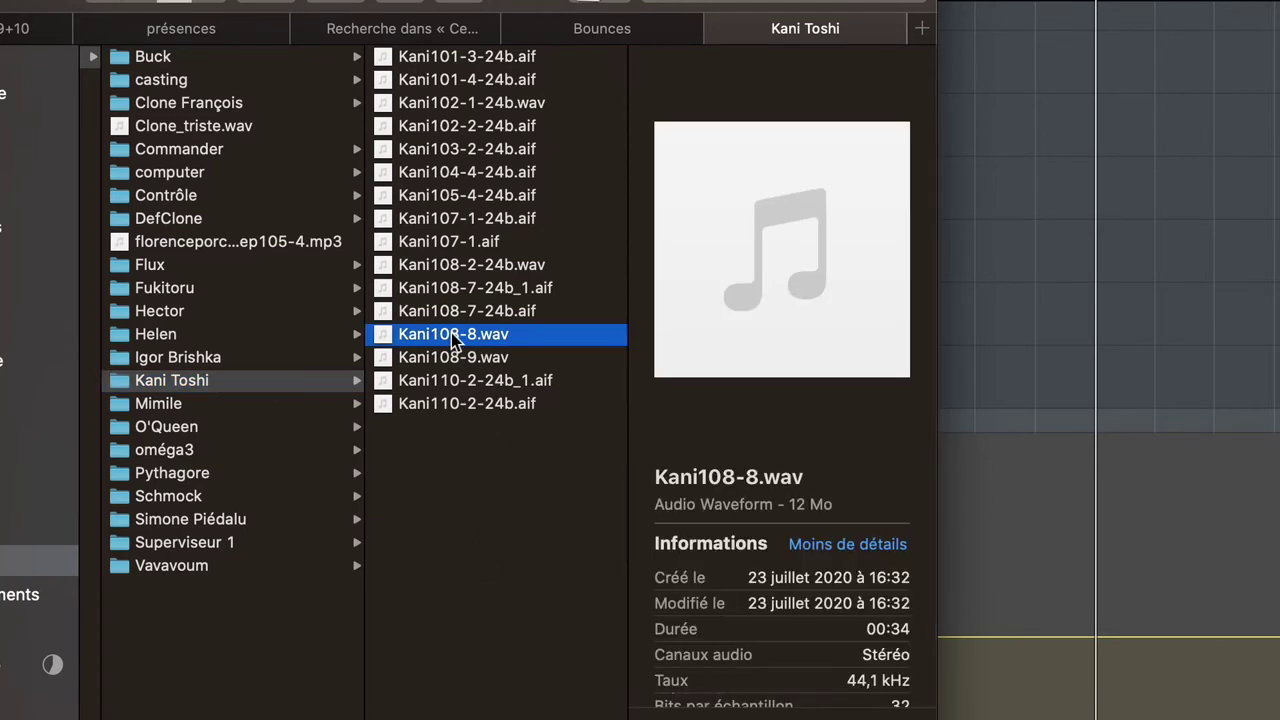
{"action": "key", "text": "f"}
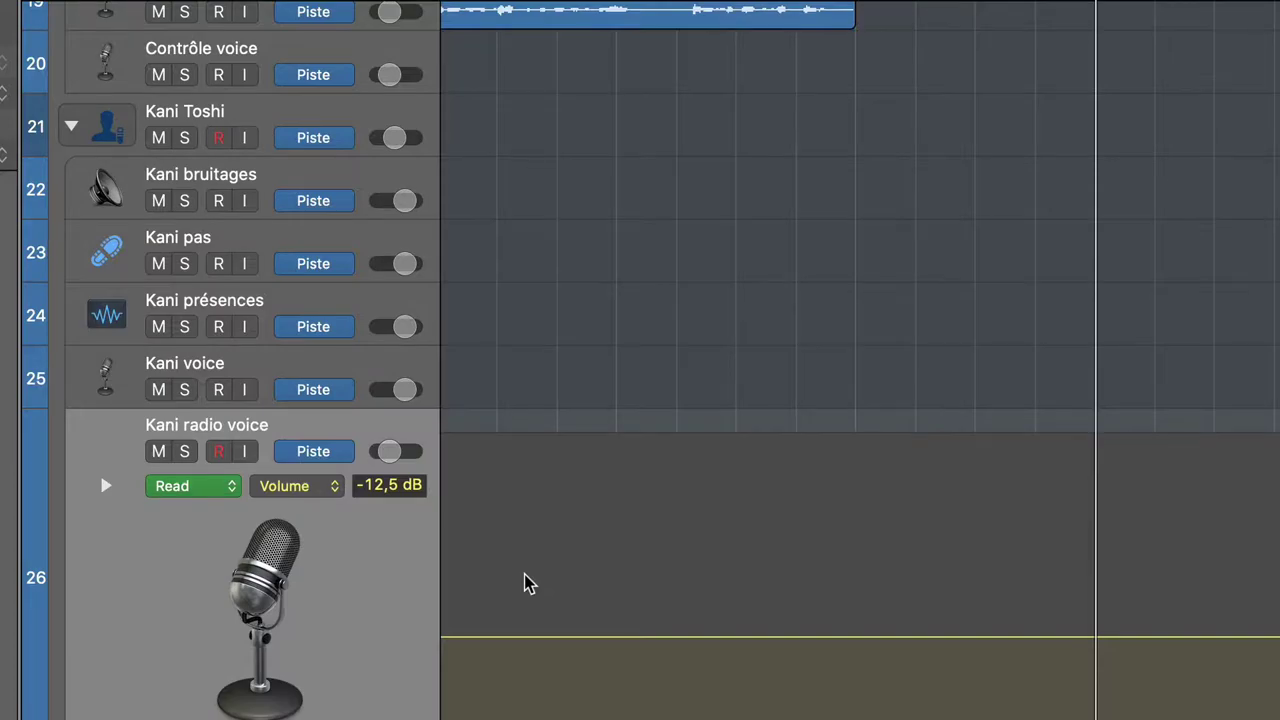
{"action": "key", "text": "f"}
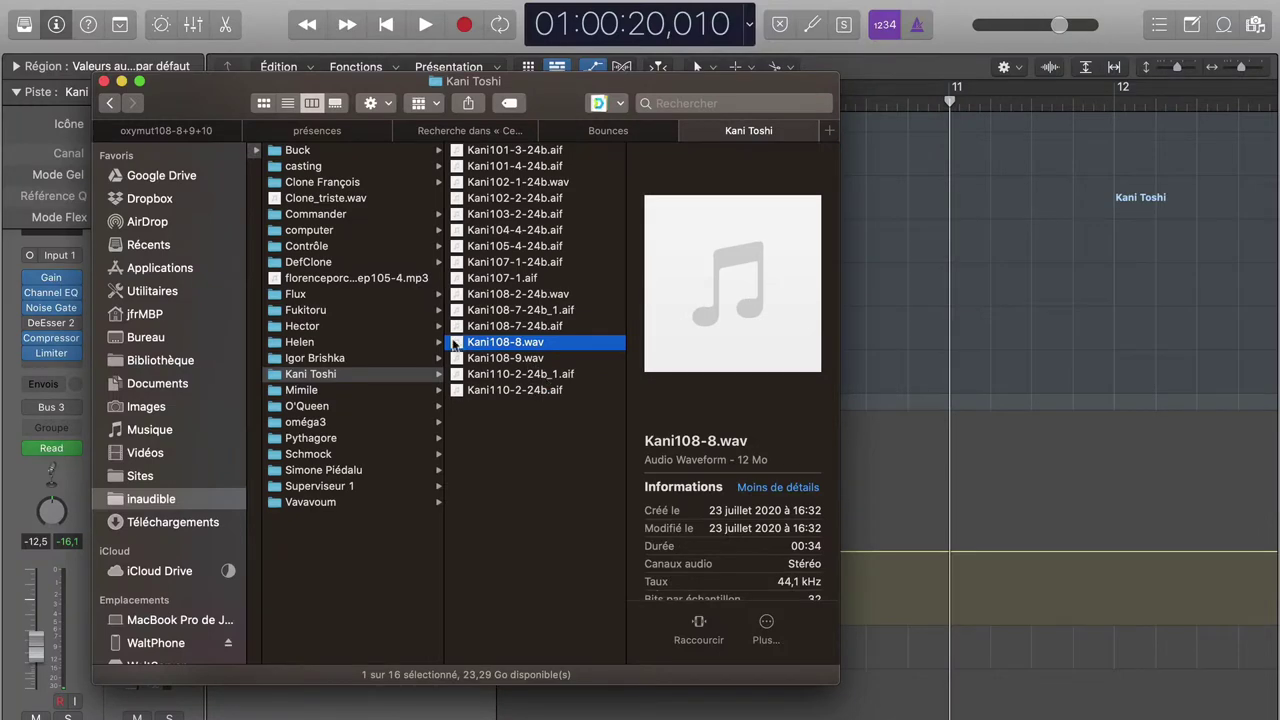
{"action": "left_click_drag", "start_coordinate": [455, 342], "coordinate": [824, 531]}
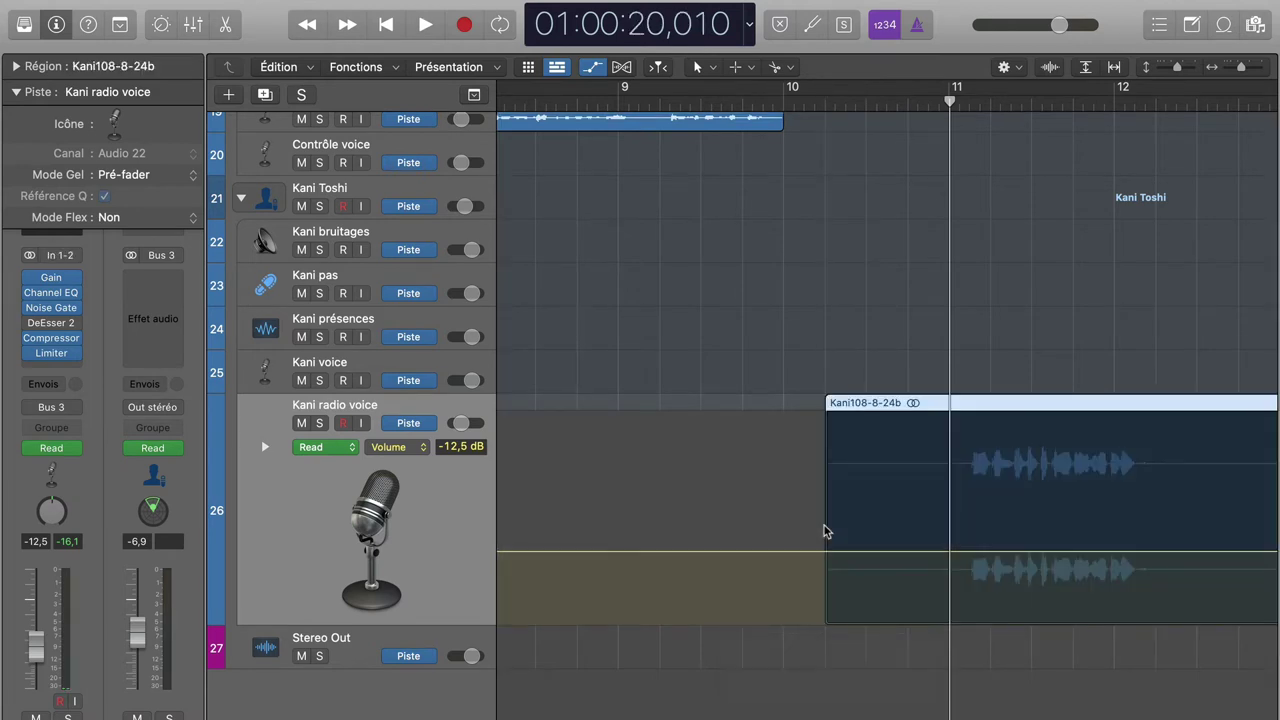
Step: Listen to the first take in the Kani108-8 region and trim the silence before it
{"action": "key", "text": "space"}
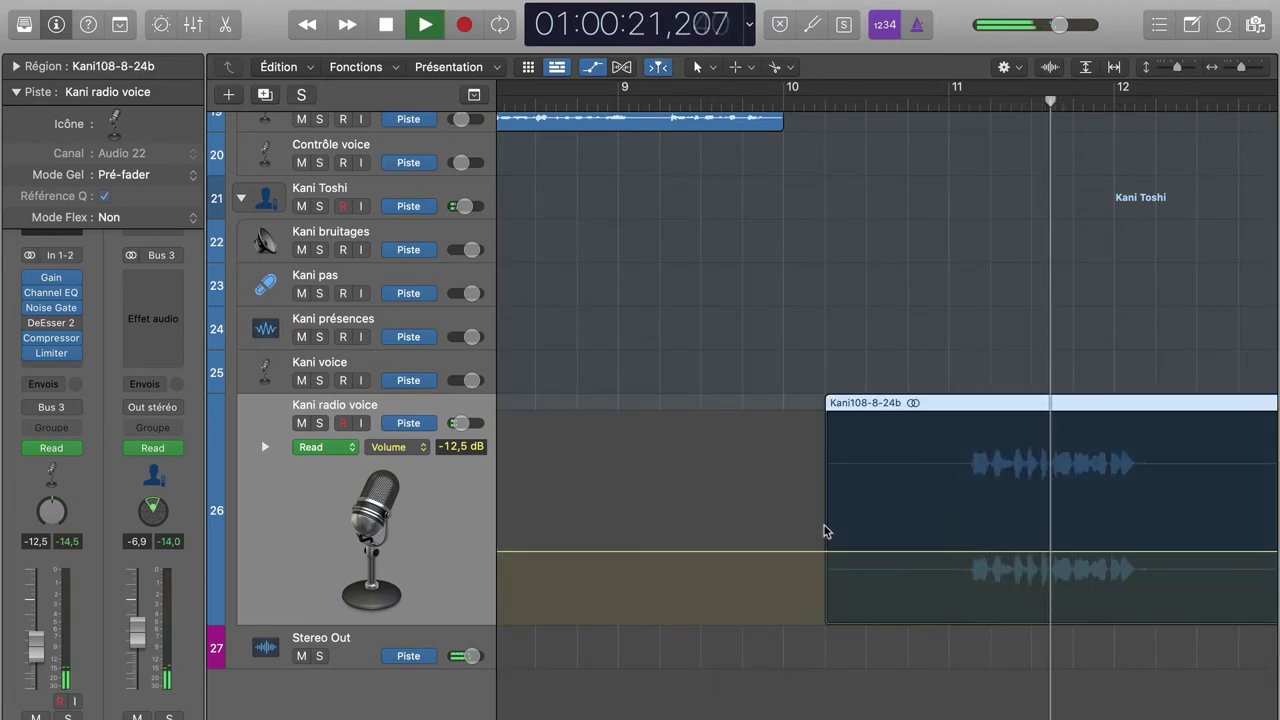
{"action": "key", "text": "space"}
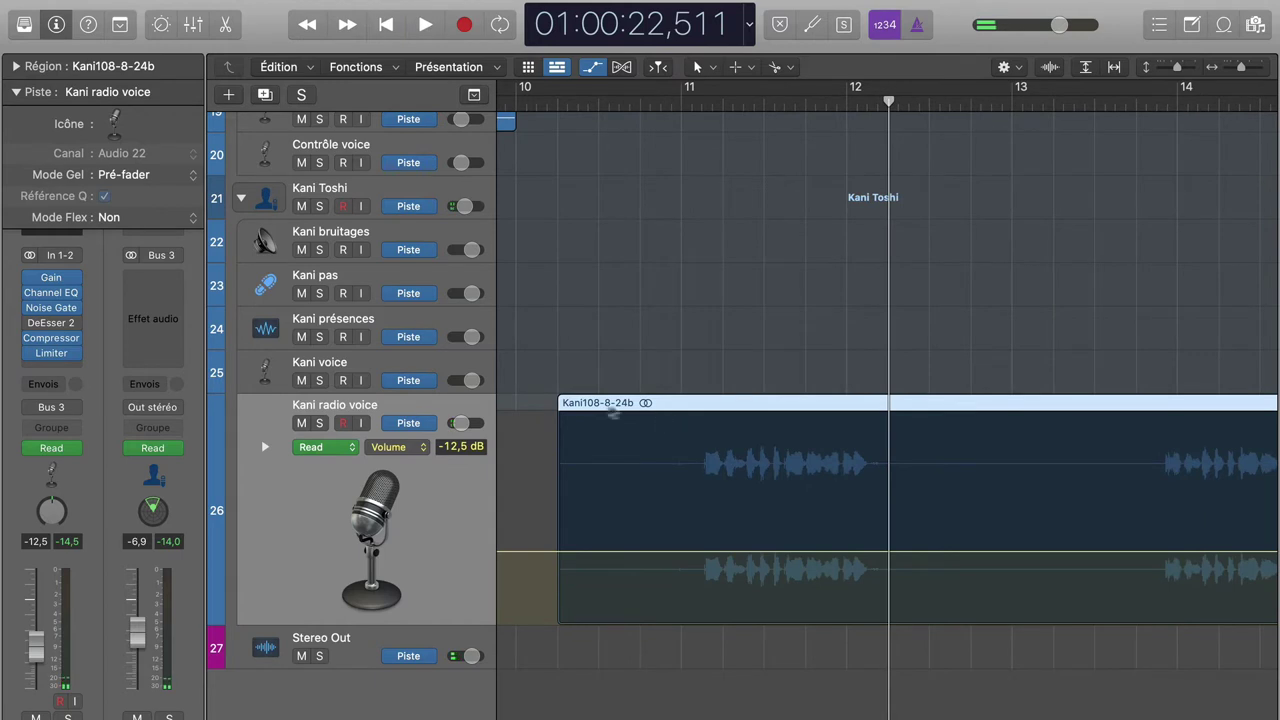
{"action": "left_click_drag", "start_coordinate": [561, 404], "coordinate": [678, 422]}
Step: Listen to the second take near bar 14 and split the Kani108-8 region just before it
{"action": "scroll", "coordinate": [840, 426], "scroll_direction": "right", "scroll_amount": 5}
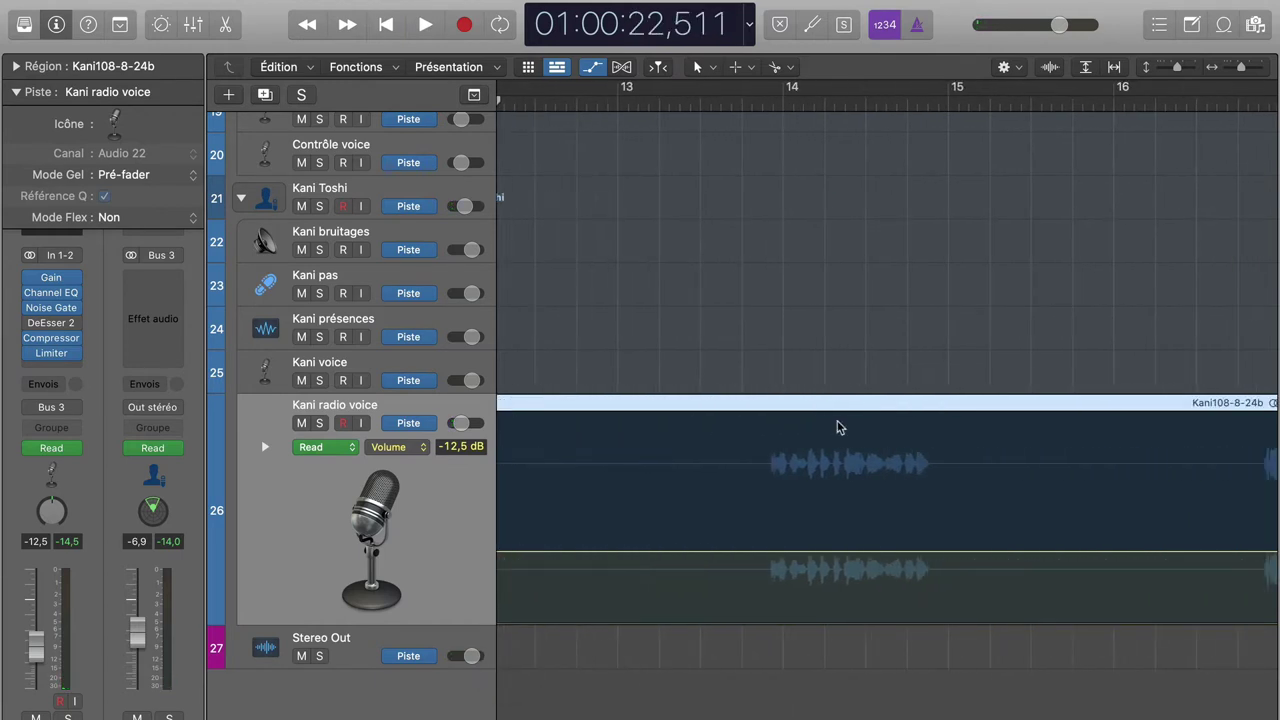
{"action": "double_click", "coordinate": [738, 110]}
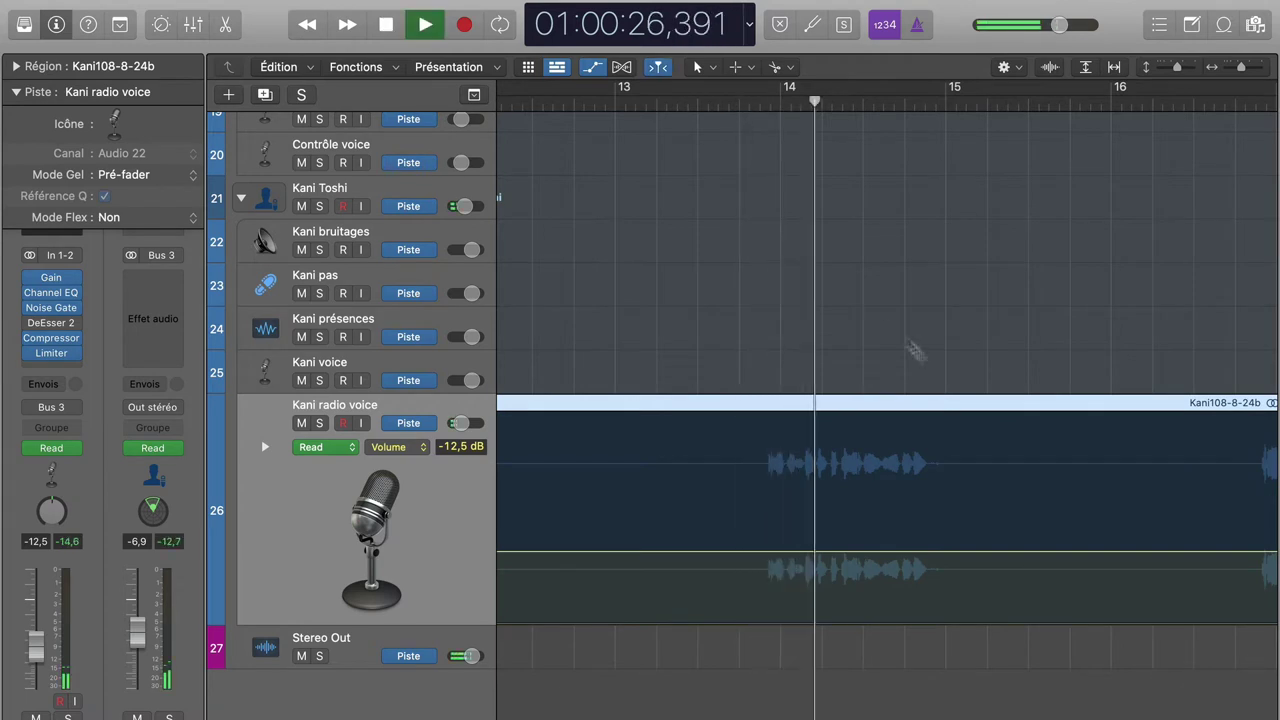
{"action": "key", "text": "space"}
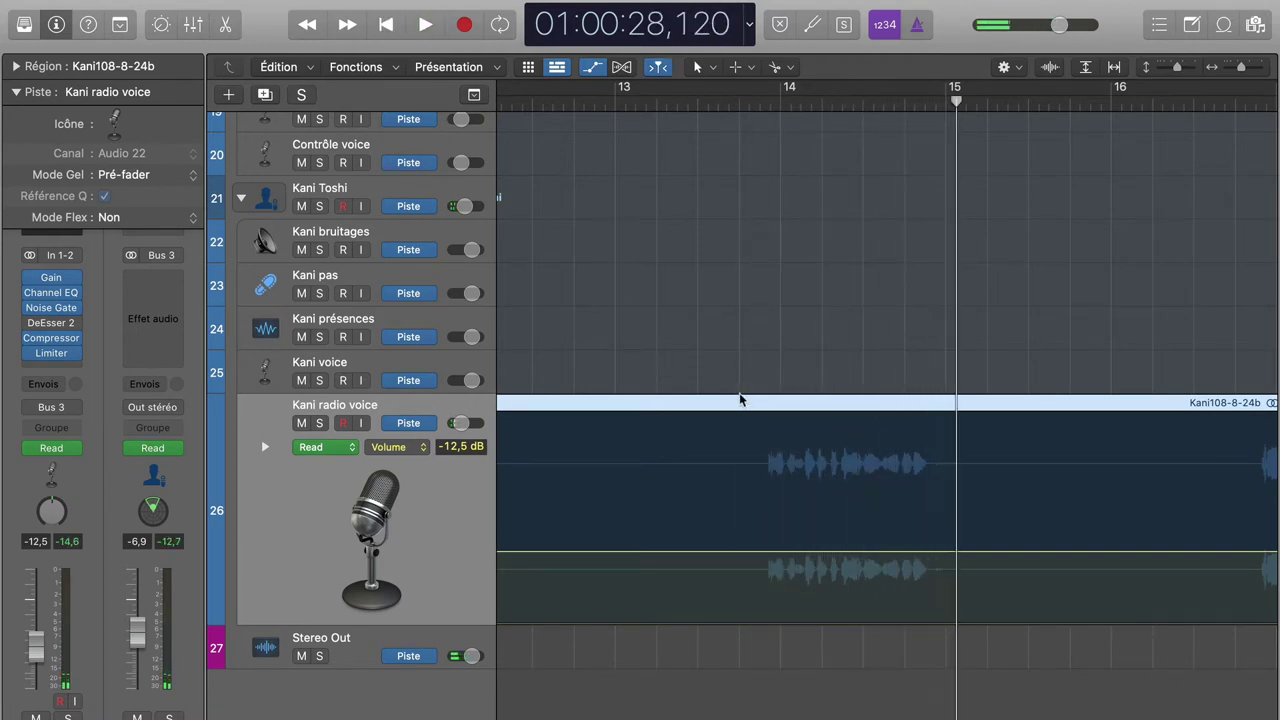
{"action": "left_click", "coordinate": [740, 400]}
Step: Replay the first Kani take, split the region just after its last word and delete the silence up to the second take
{"action": "scroll", "coordinate": [866, 402], "scroll_direction": "right", "scroll_amount": 5}
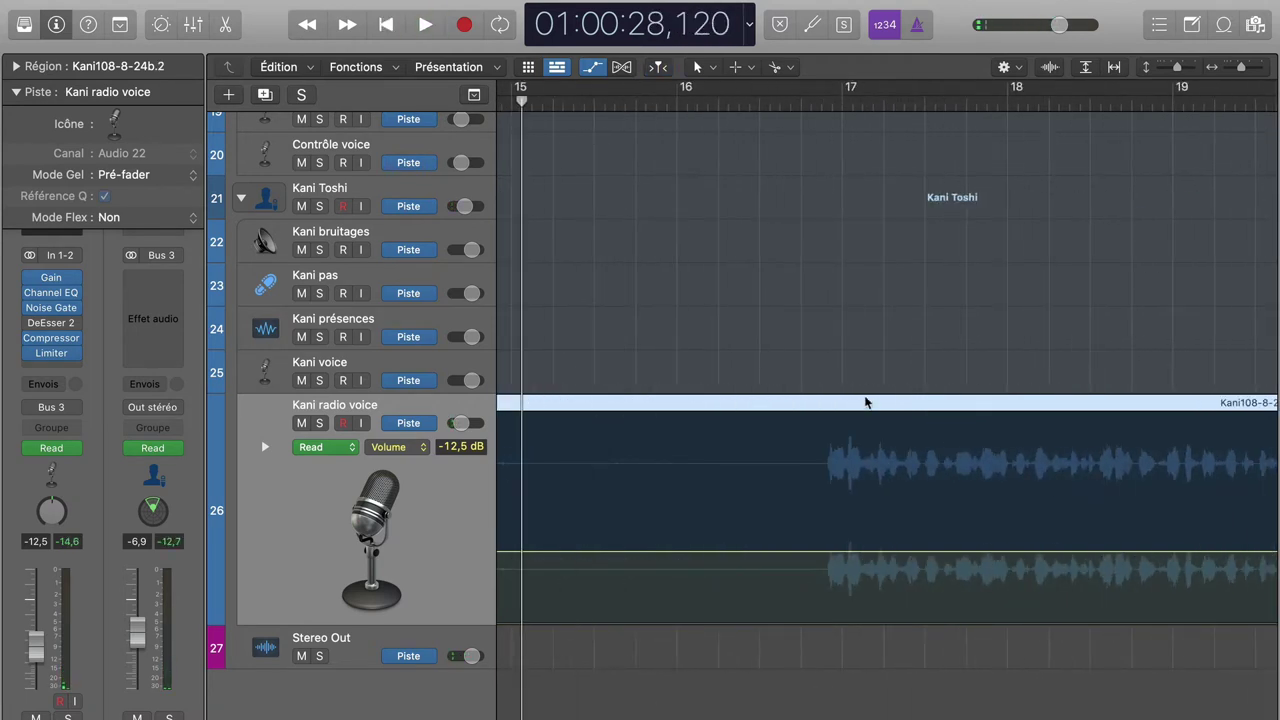
{"action": "scroll", "coordinate": [866, 402], "scroll_direction": "left", "scroll_amount": 10}
{"action": "key", "text": "shift+space"}
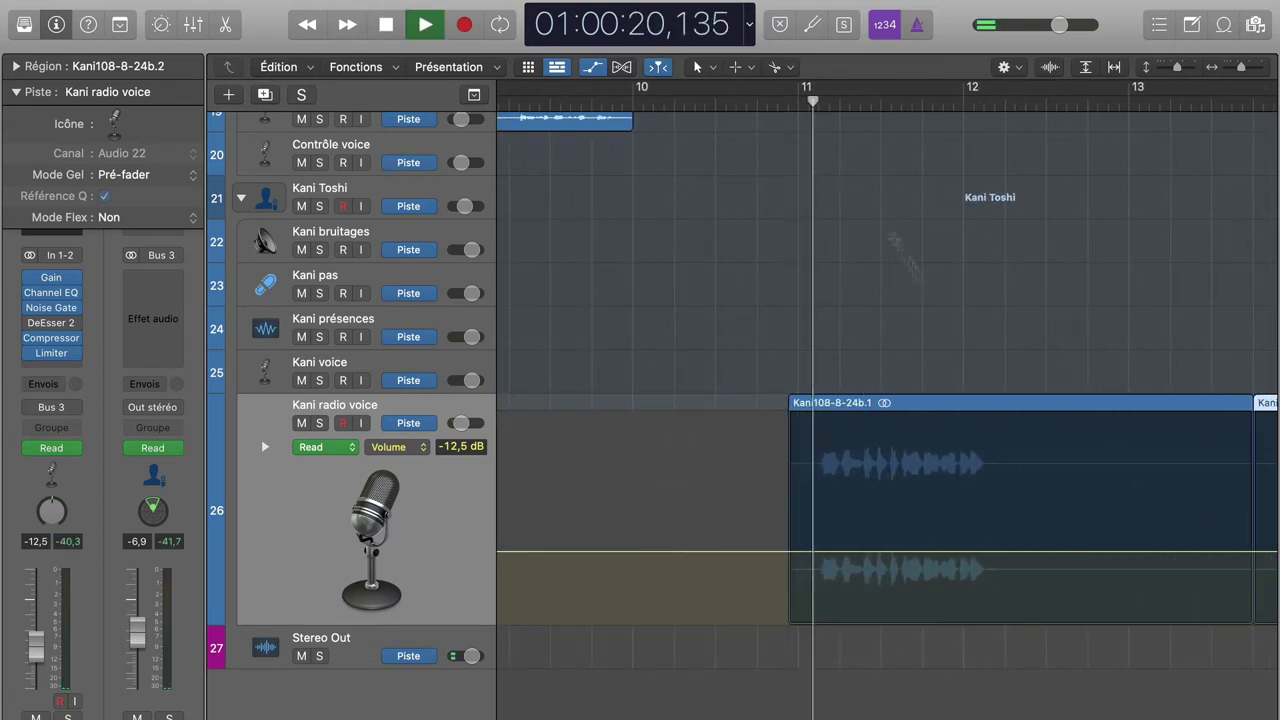
{"action": "key", "text": "space"}
{"action": "left_click", "coordinate": [1012, 404]}
{"action": "key", "text": "Delete"}
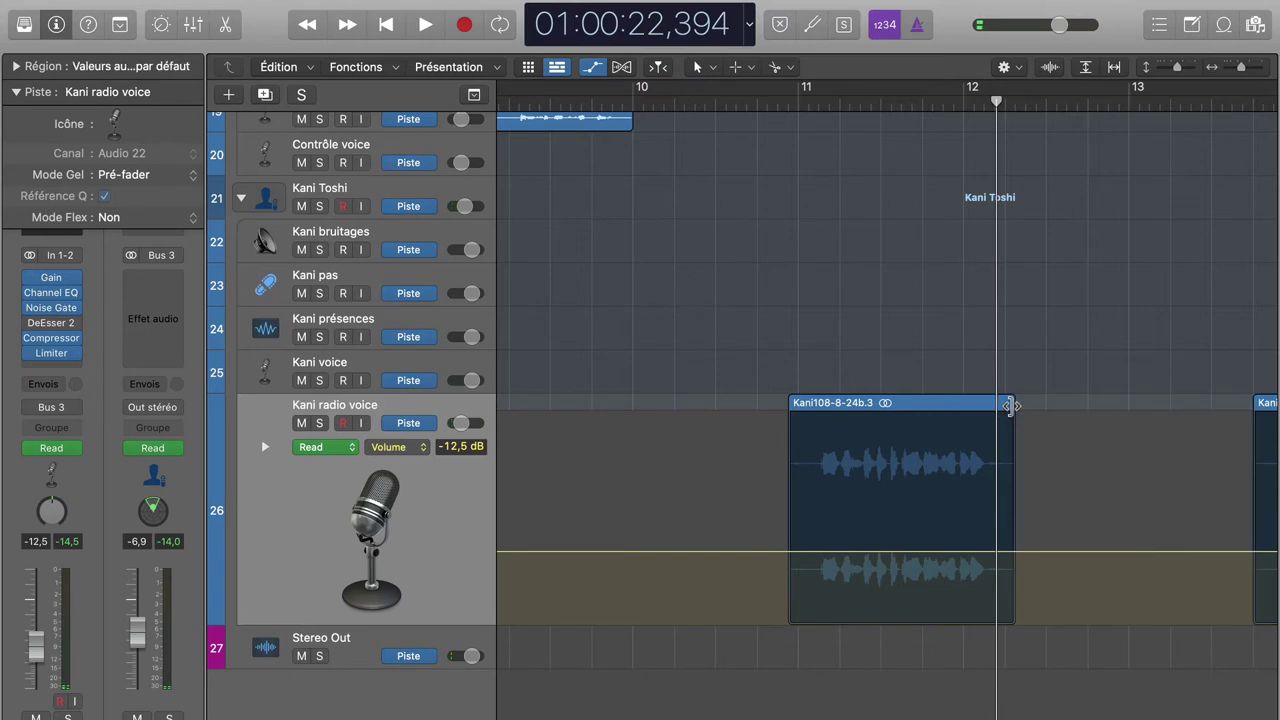
Step: Try the first Kani take just before bar 10, overlapping the end of Contrôle's line, and play the transition
{"action": "left_click_drag", "start_coordinate": [890, 407], "coordinate": [709, 429]}
{"action": "scroll", "coordinate": [709, 429], "scroll_direction": "up", "scroll_amount": 3}
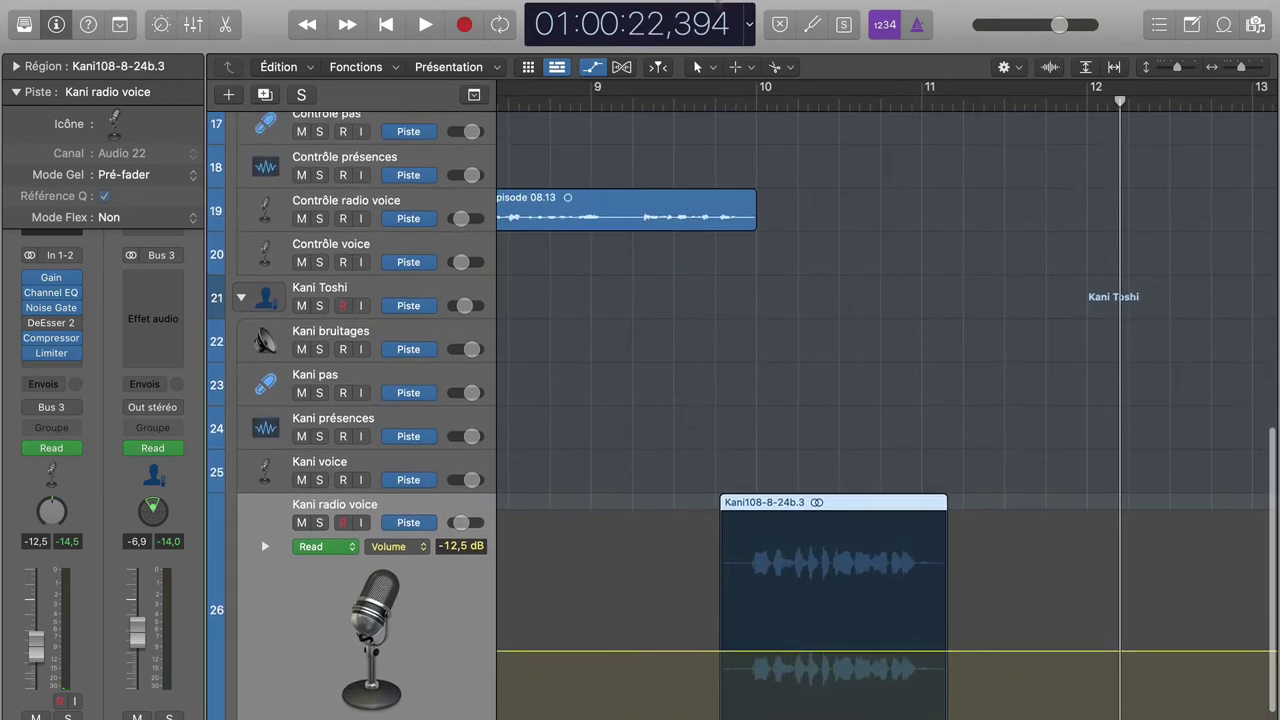
{"action": "left_click", "coordinate": [654, 98]}
{"action": "key", "text": "space"}
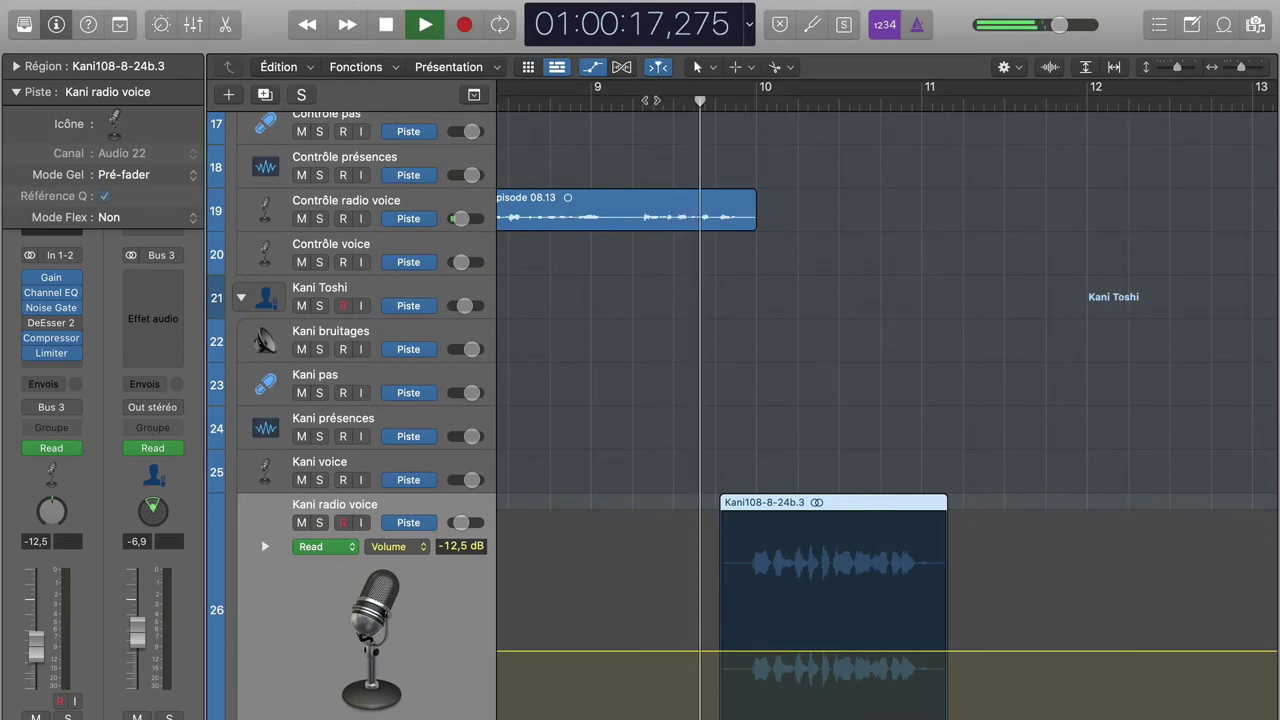
{"action": "key", "text": "space"}
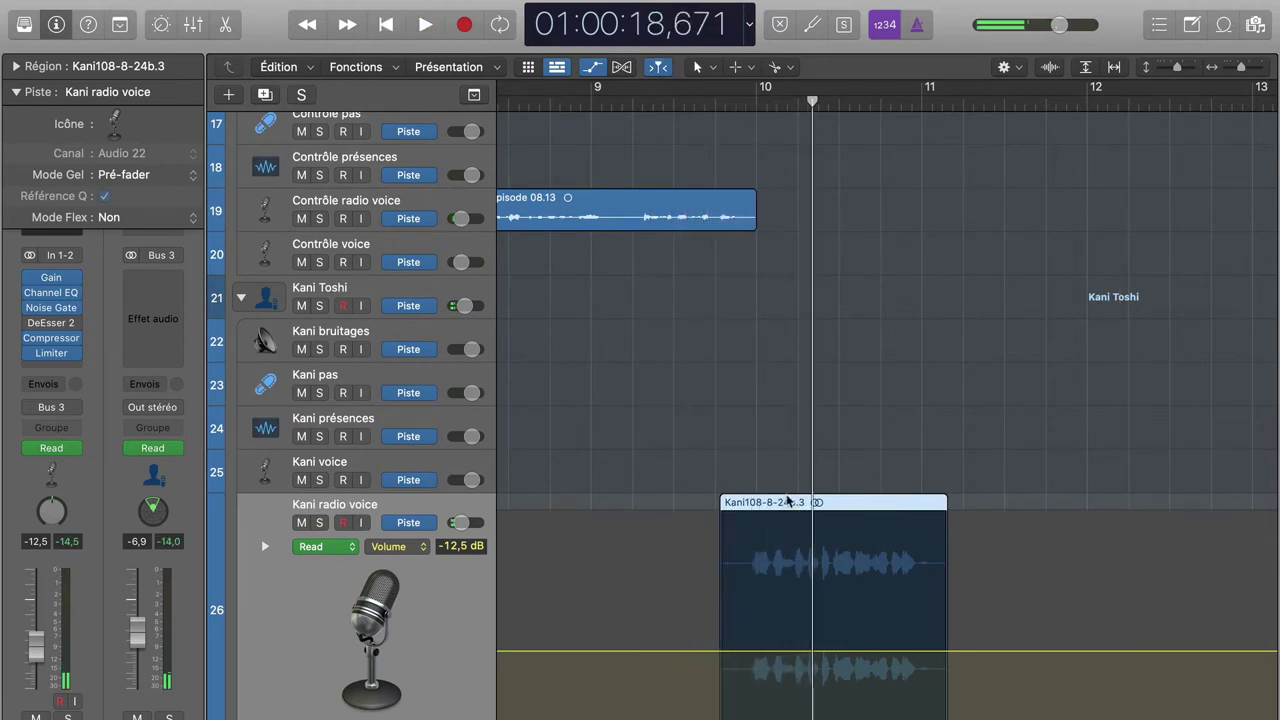
Step: Move the first Kani take to start shortly after bar 11 and play the transition from Contrôle's line
{"action": "left_click_drag", "start_coordinate": [786, 502], "coordinate": [964, 503]}
{"action": "key", "text": "space"}
{"action": "scroll", "coordinate": [1174, 471], "scroll_direction": "right", "scroll_amount": 3}
{"action": "key", "text": "space"}
{"action": "left_click", "coordinate": [703, 104]}
{"action": "key", "text": "space"}
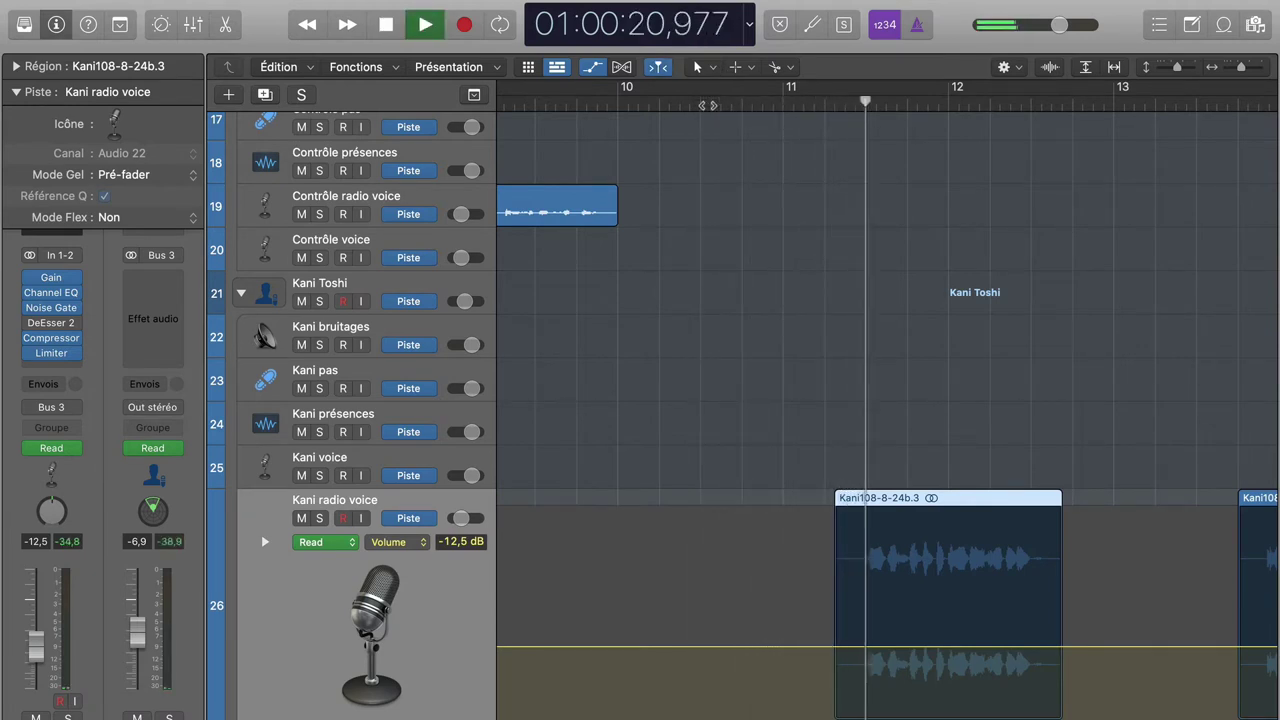
{"action": "key", "text": "space"}
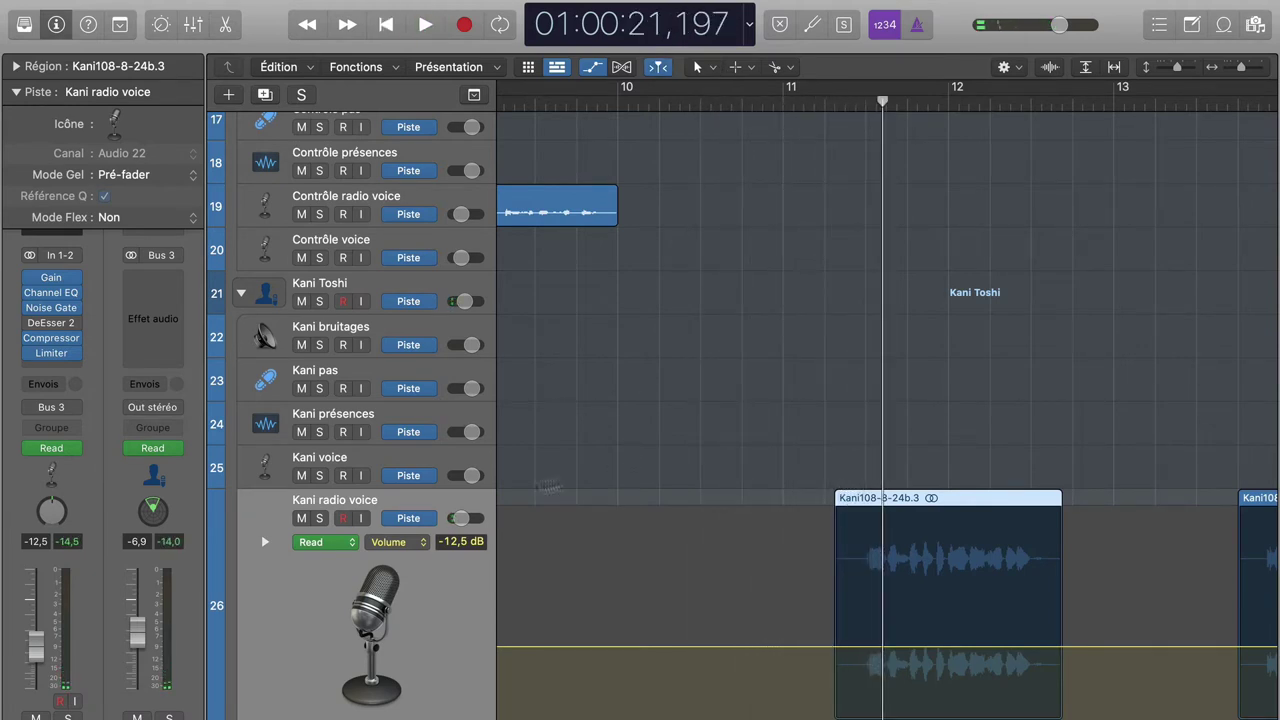
Step: Load the téléphone-simulateur preset in the Channel EQ of the Kani radio voice track
{"action": "left_click", "coordinate": [52, 293]}
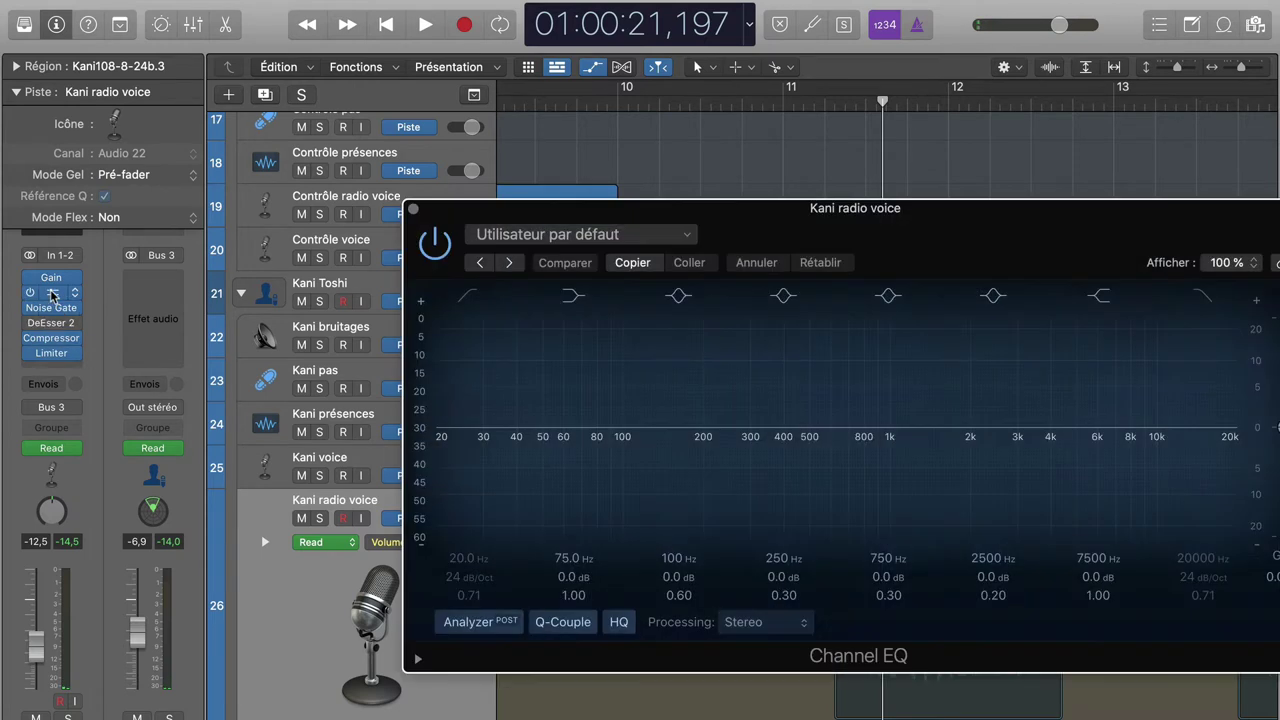
{"action": "left_click", "coordinate": [680, 238]}
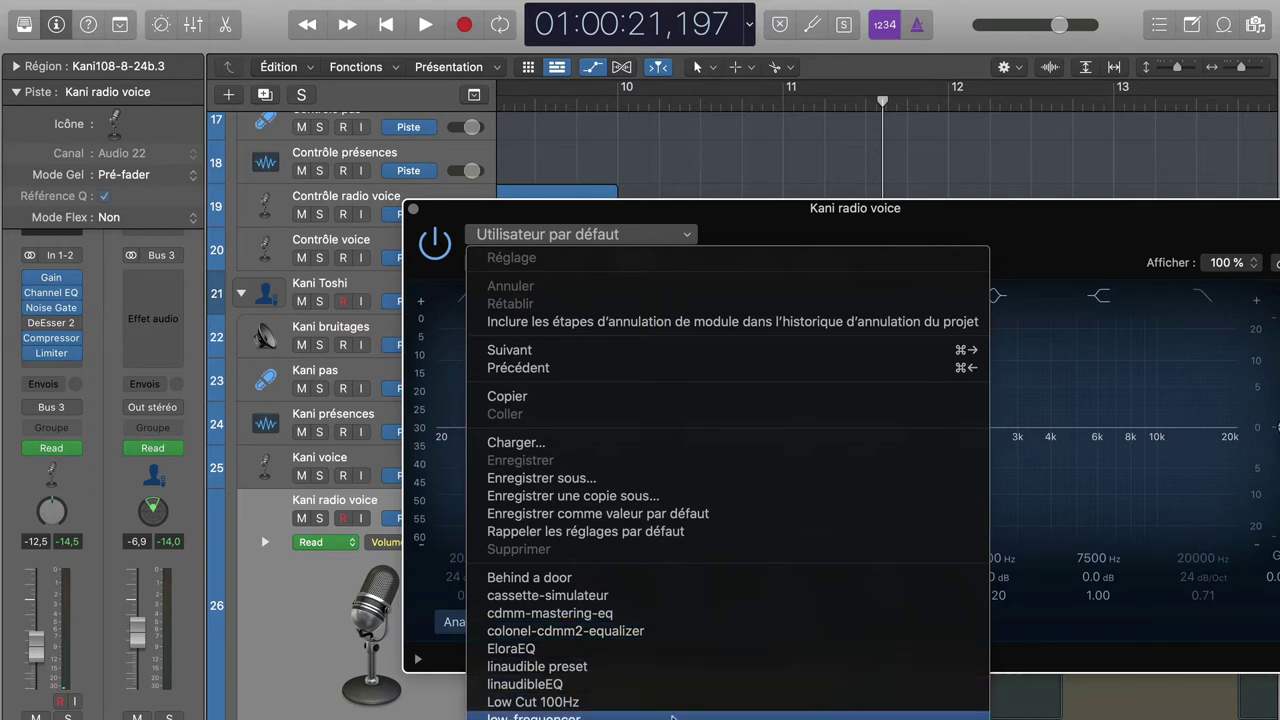
{"action": "scroll", "coordinate": [668, 680], "scroll_direction": "down", "scroll_amount": 5}
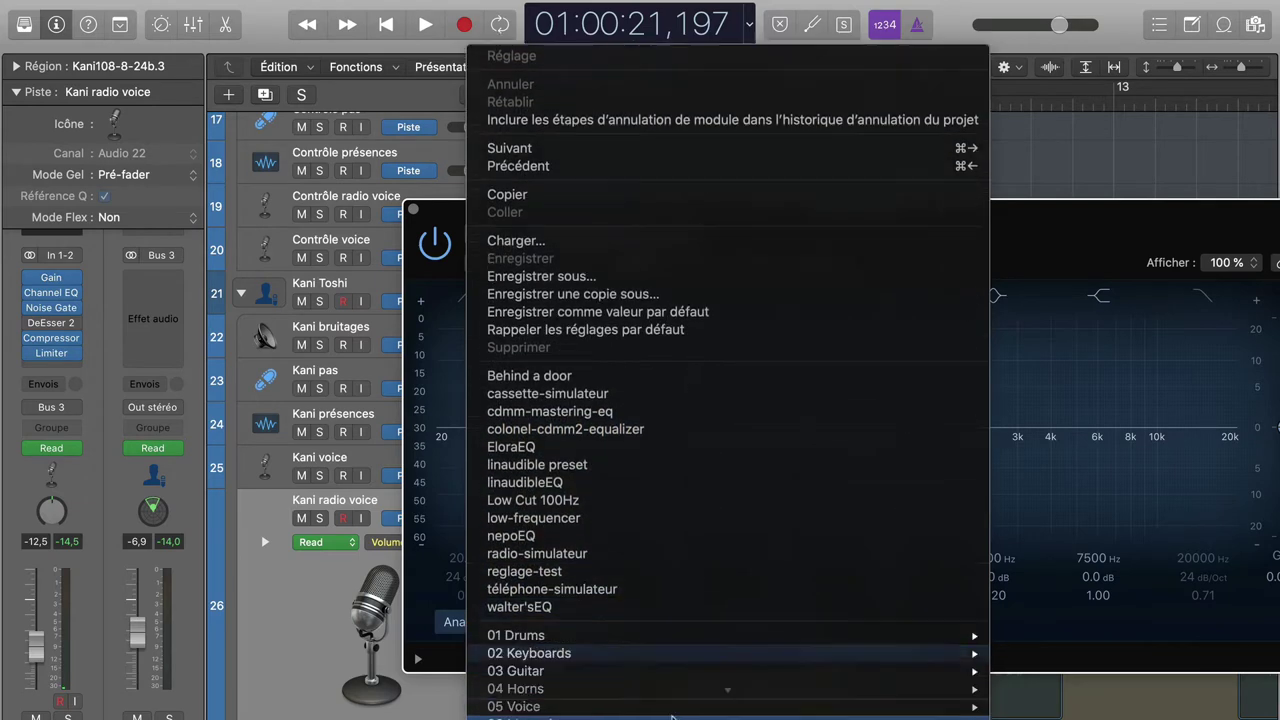
{"action": "left_click", "coordinate": [675, 590]}
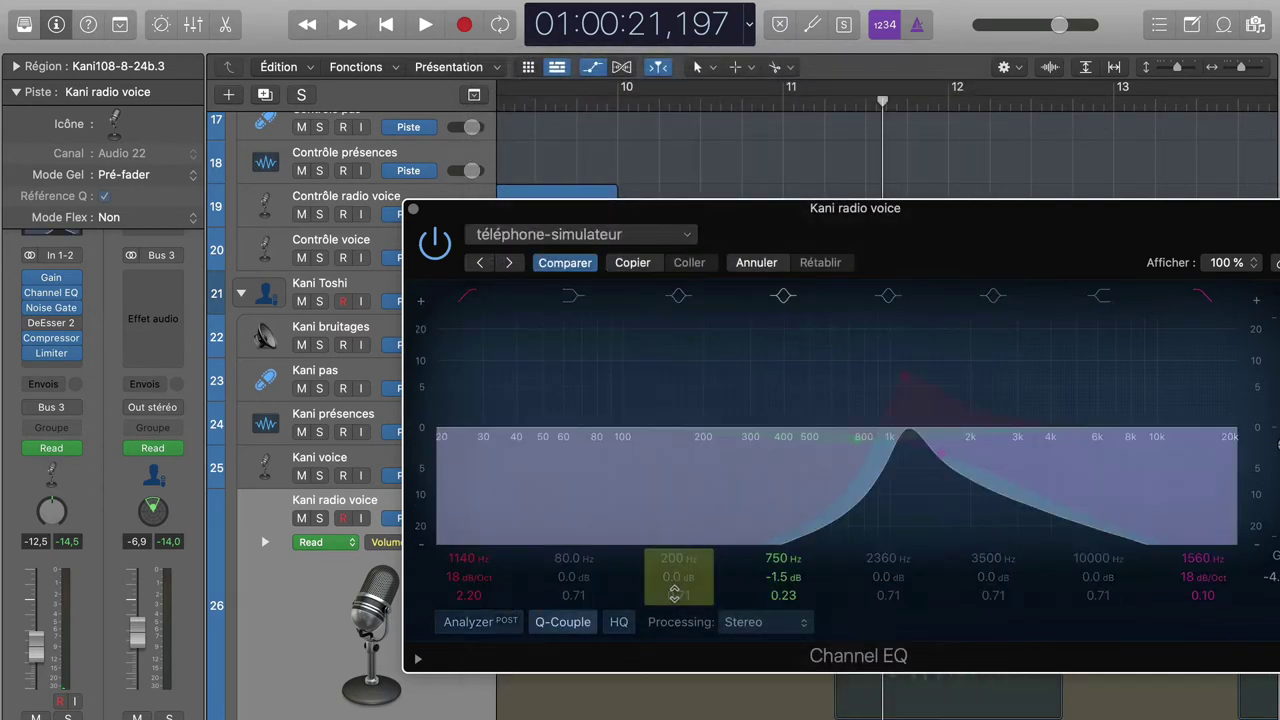
Step: Close the Channel EQ window and play back the Kani radio voice line from 01:00:20,000
{"action": "left_click", "coordinate": [414, 211]}
{"action": "key", "text": "comma"}
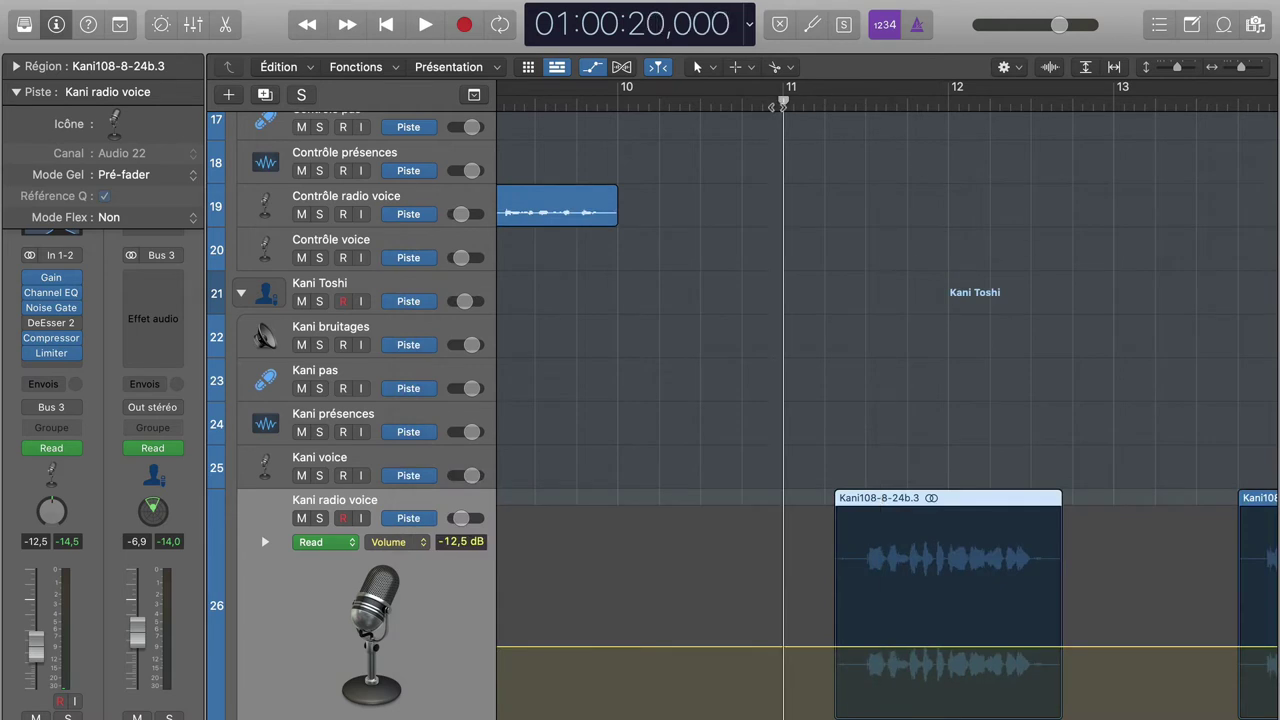
{"action": "key", "text": "space"}
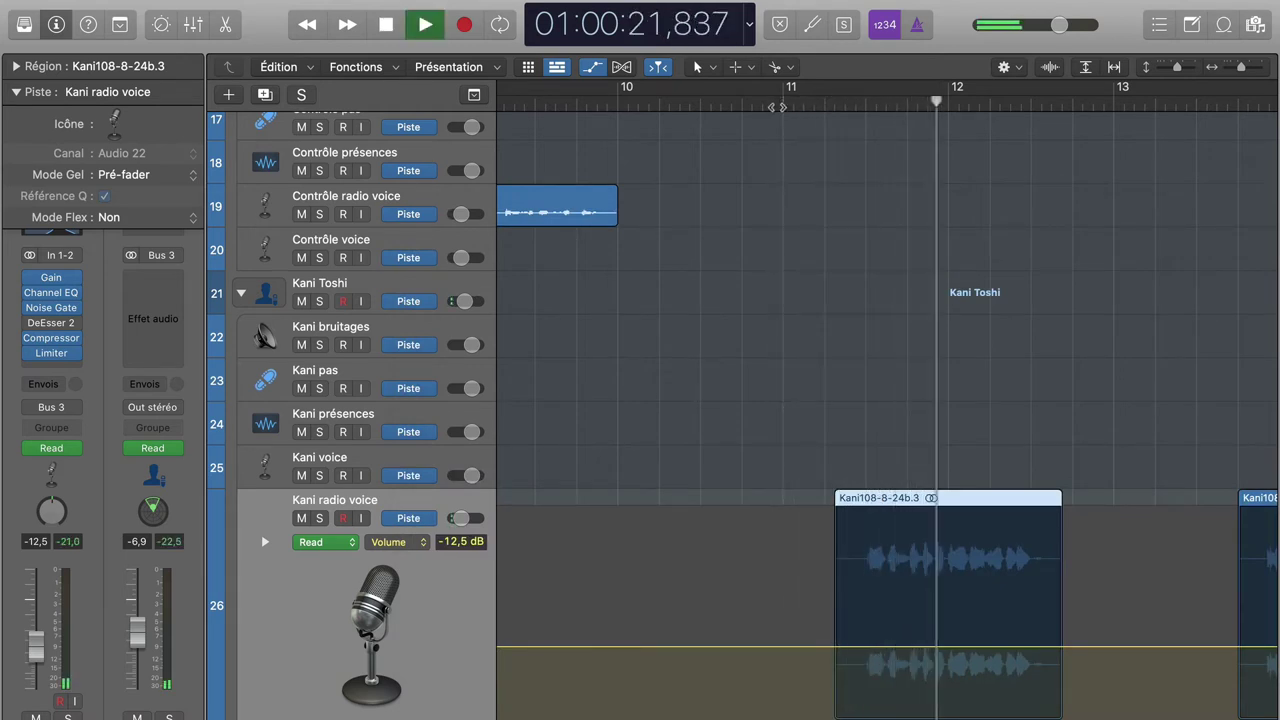
{"action": "key", "text": "space"}
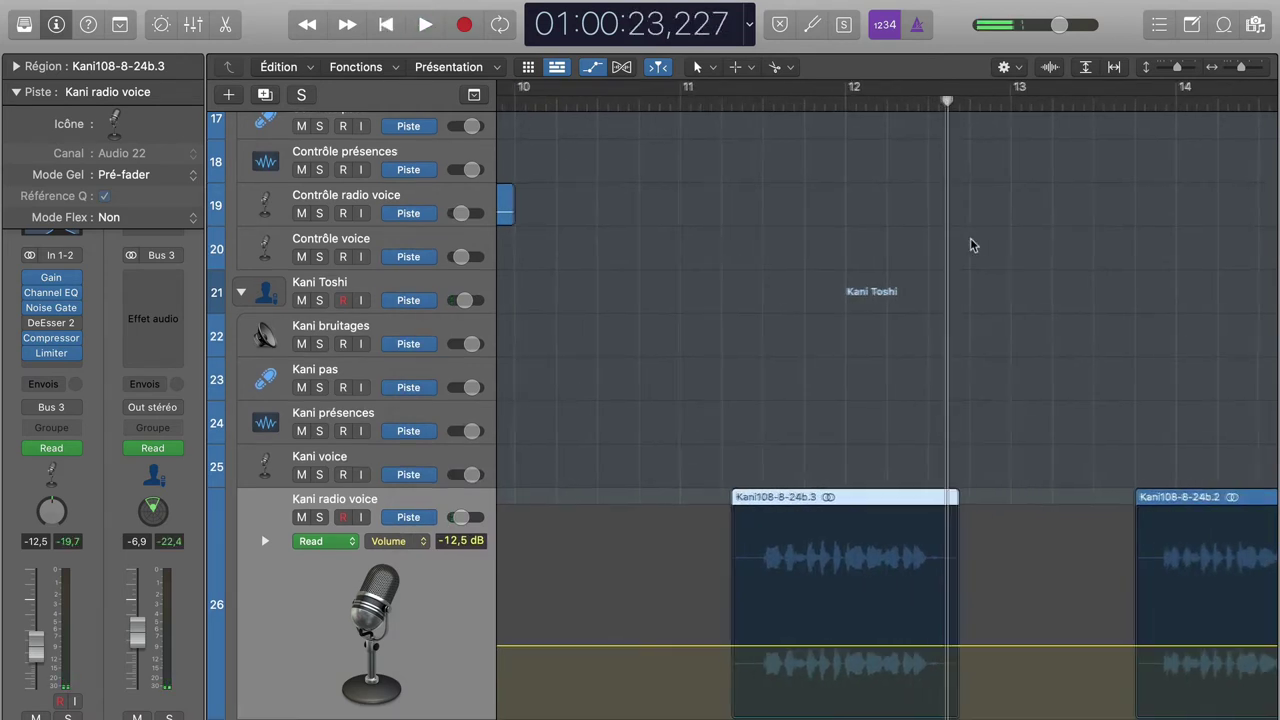
Step: Copy the bip-apollo region from the Contrôle bruitages track to the Kani bruitages track, near the end of Kani's line
{"action": "scroll", "coordinate": [970, 242], "scroll_direction": "left", "scroll_amount": 10}
{"action": "scroll", "coordinate": [970, 240], "scroll_direction": "left", "scroll_amount": 10}
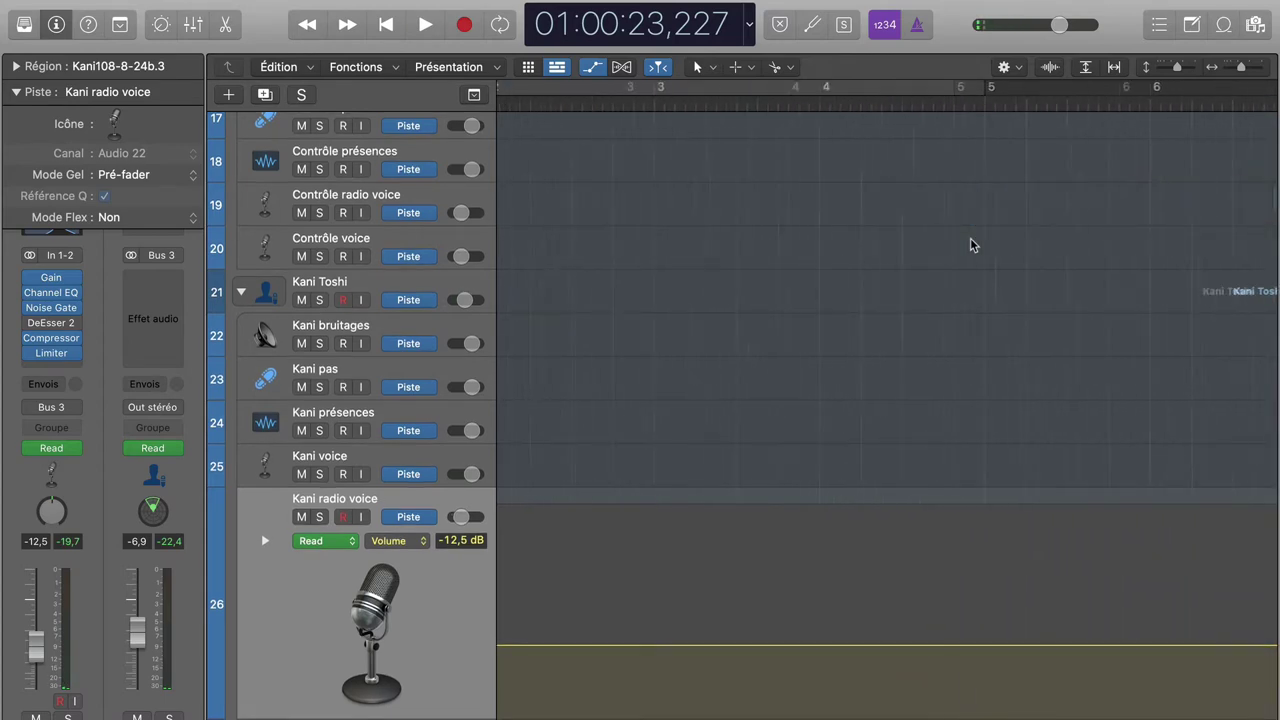
{"action": "scroll", "coordinate": [970, 240], "scroll_direction": "up", "scroll_amount": 5}
{"action": "scroll", "coordinate": [970, 238], "scroll_direction": "up", "scroll_amount": 3}
{"action": "scroll", "coordinate": [970, 238], "scroll_direction": "right", "scroll_amount": 15}
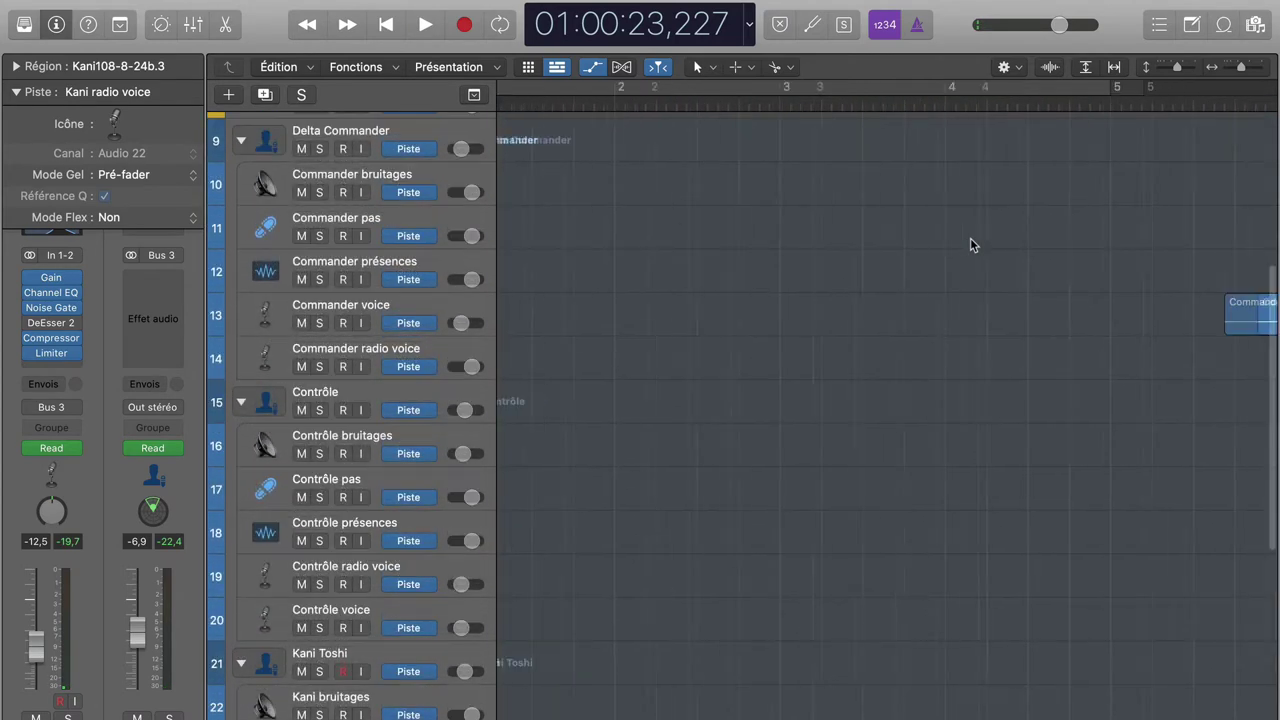
{"action": "scroll", "coordinate": [970, 238], "scroll_direction": "right", "scroll_amount": 2}
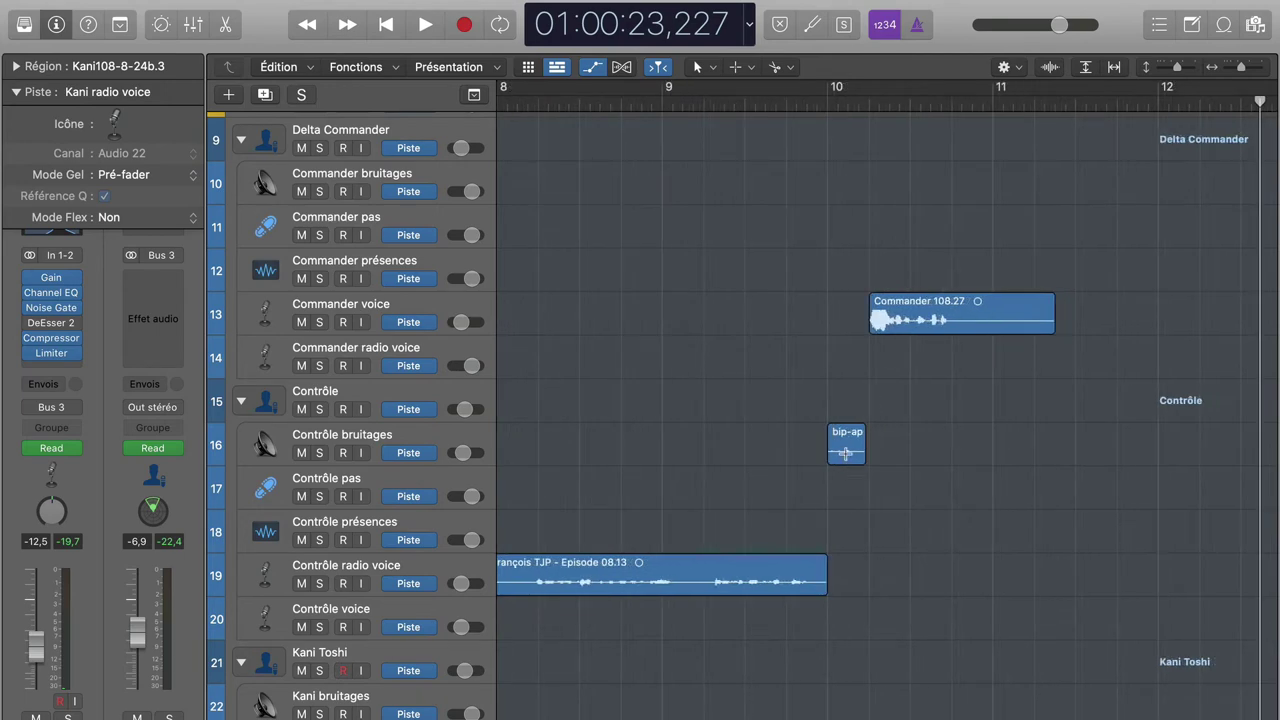
{"action": "scroll", "coordinate": [855, 445], "scroll_direction": "down", "scroll_amount": 5}
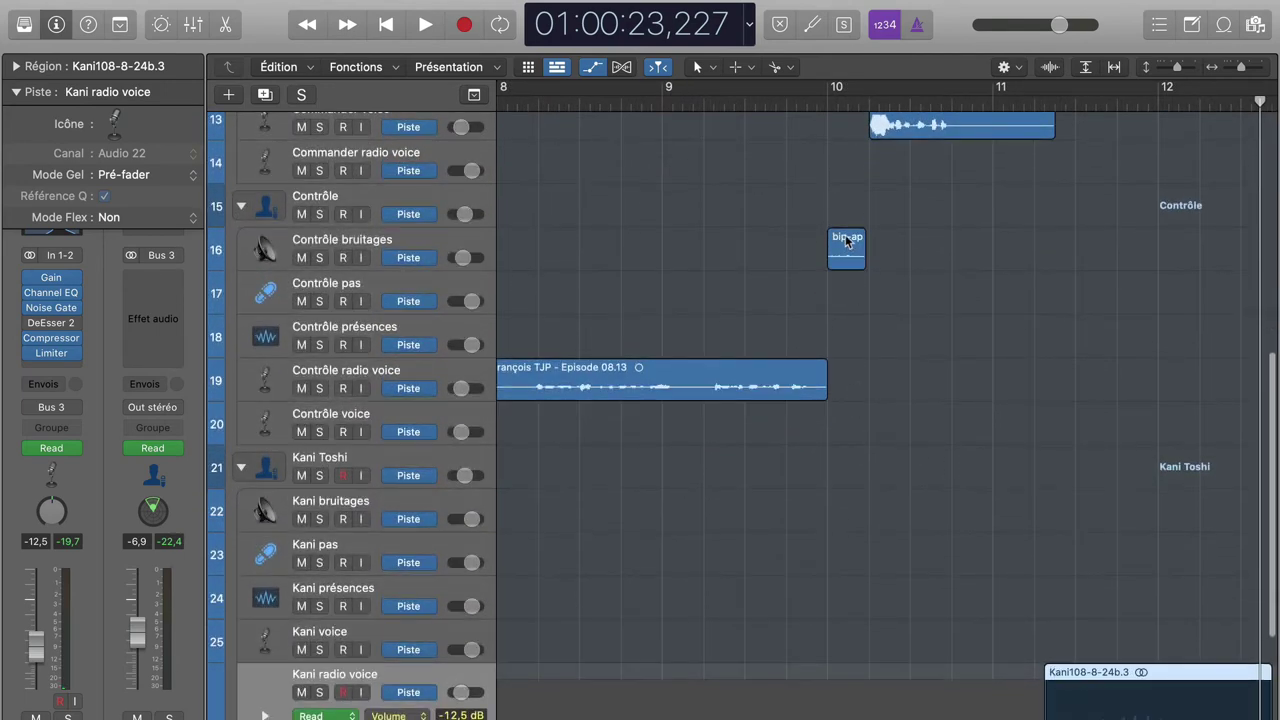
{"action": "left_click", "coordinate": [846, 240]}
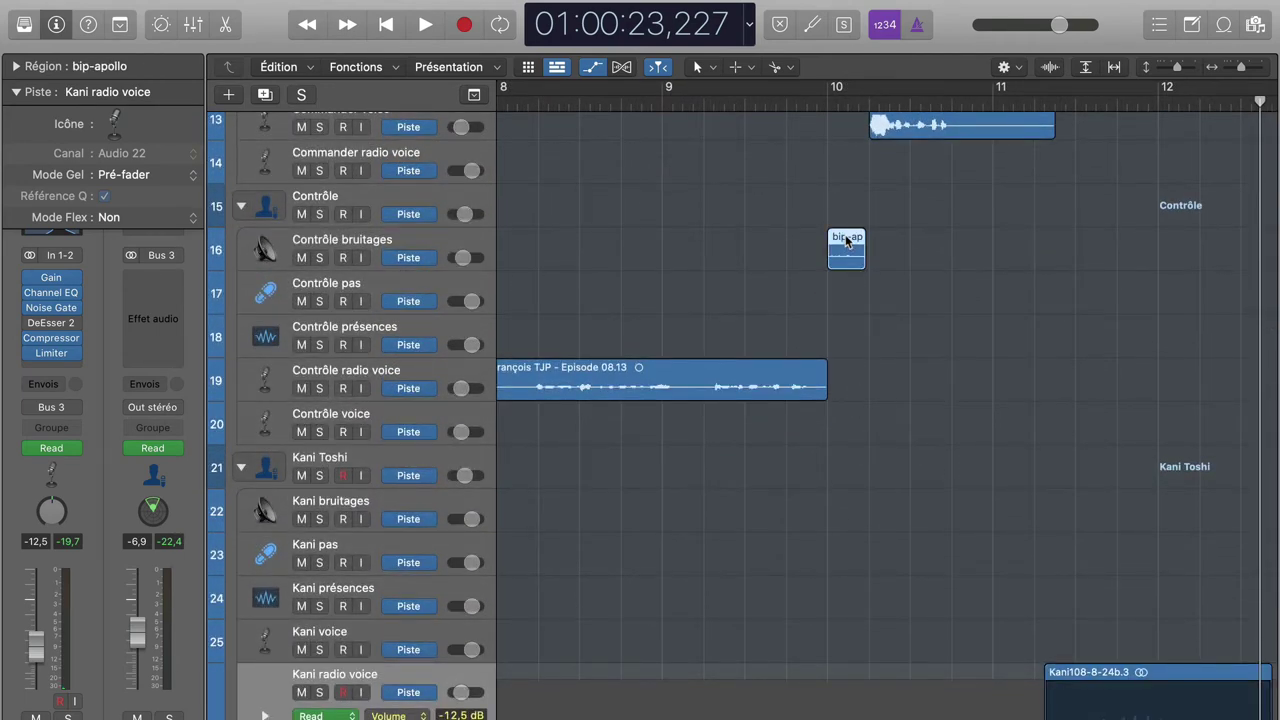
{"action": "left_click_drag", "start_coordinate": [846, 240], "coordinate": [1235, 502]}
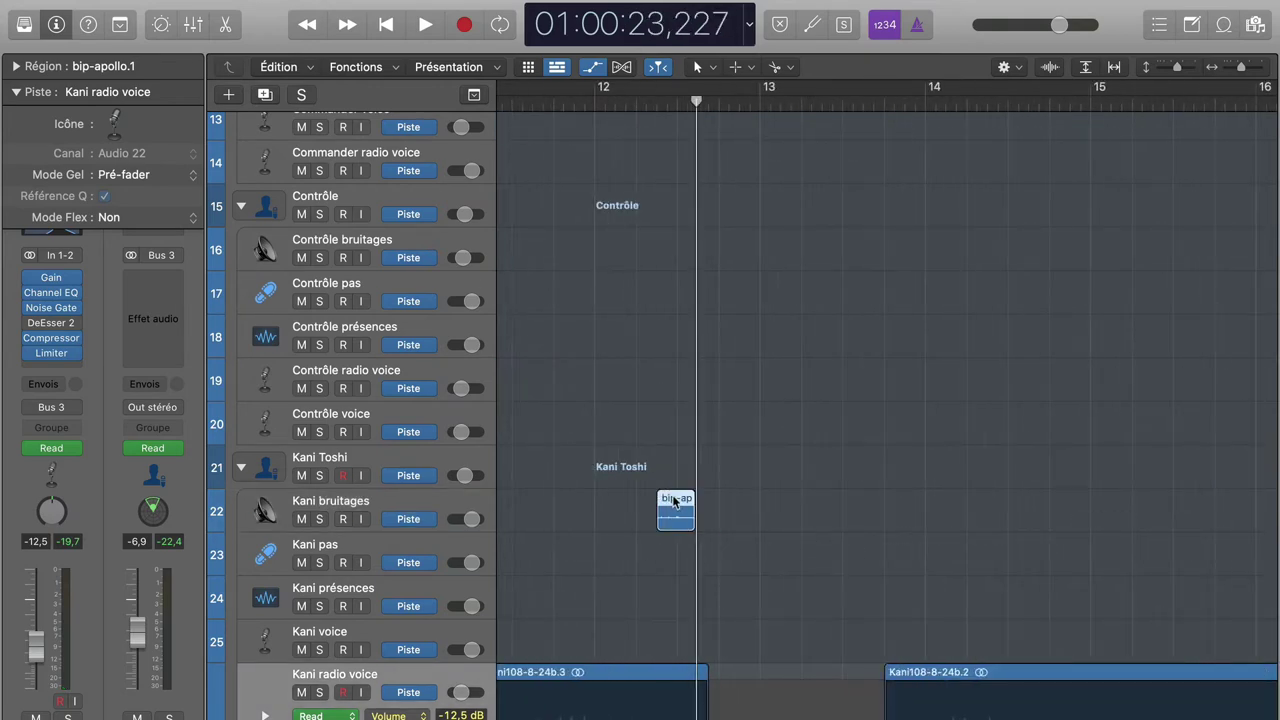
Step: Shift the copied beep on Kani bruitages slightly later, past the end of Kani's spoken line, auditioning the placement between moves
{"action": "left_click_drag", "start_coordinate": [676, 502], "coordinate": [694, 501]}
{"action": "left_click", "coordinate": [620, 103]}
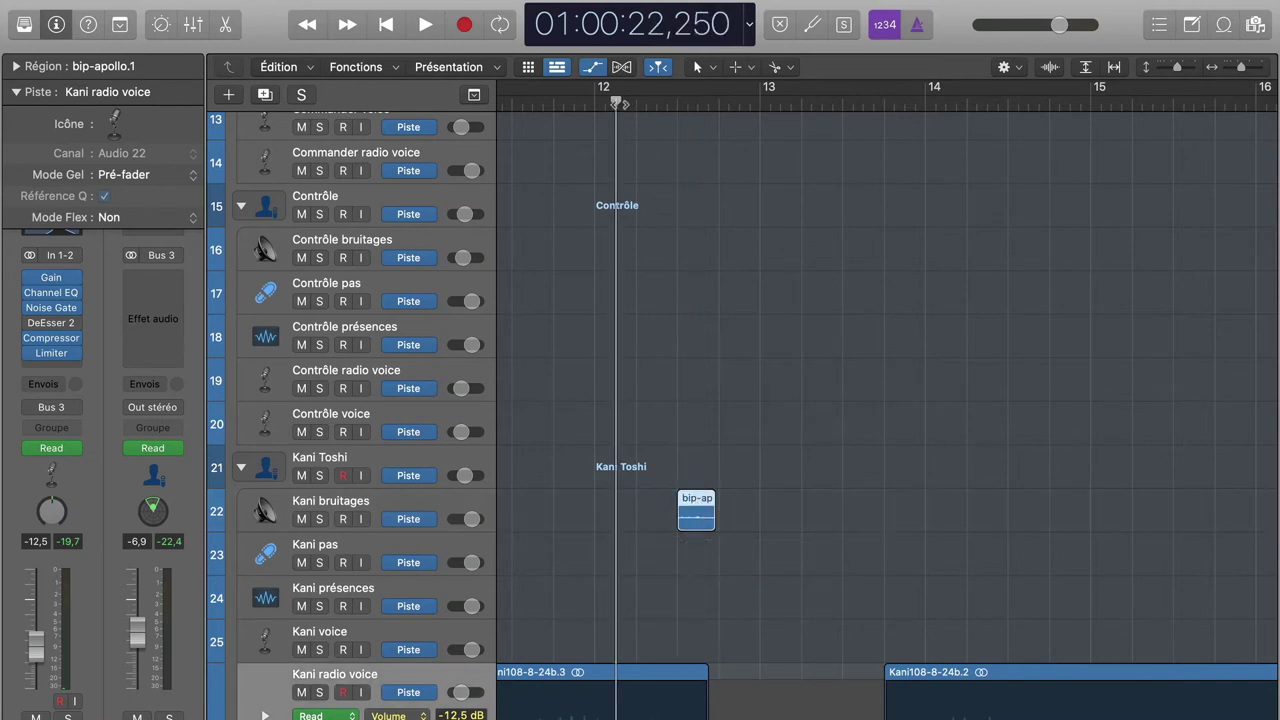
{"action": "key", "text": "space"}
{"action": "key", "text": "space"}
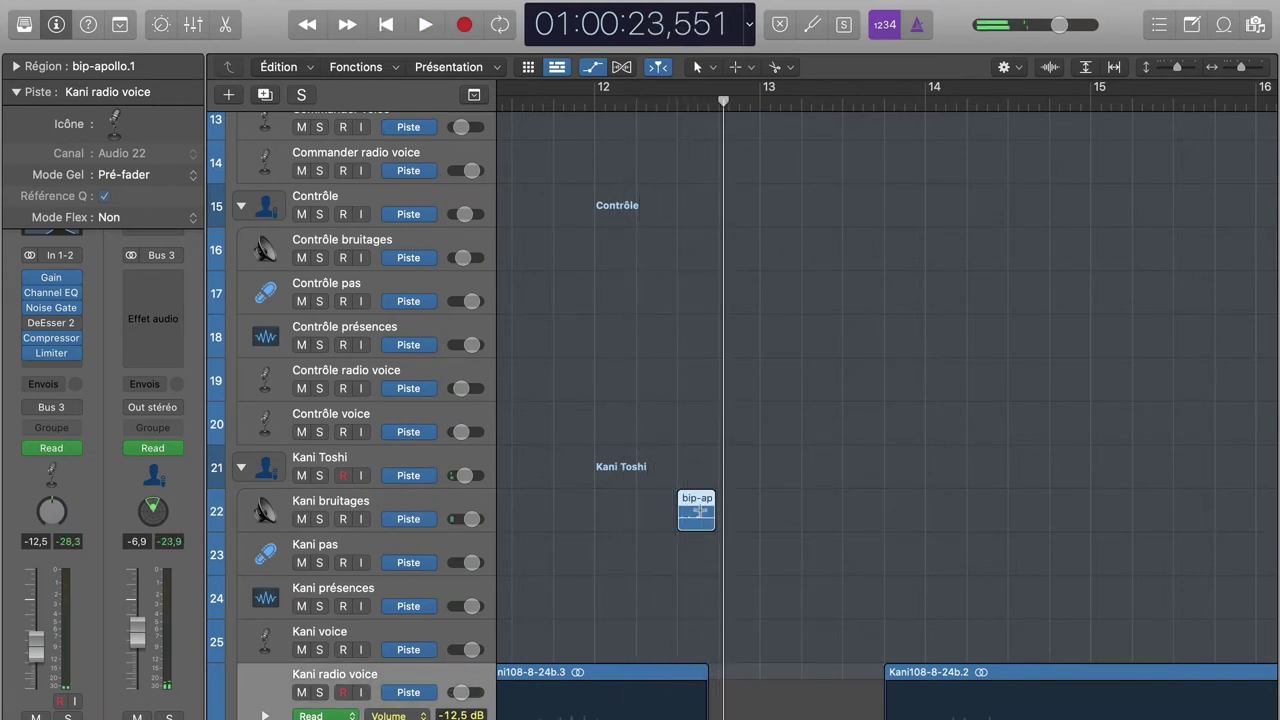
{"action": "left_click_drag", "start_coordinate": [698, 504], "coordinate": [722, 508]}
Step: Lower the Kani bruitages track volume to -9,9 dB and play back the beep from 01:00:22,500
{"action": "left_click", "coordinate": [486, 507]}
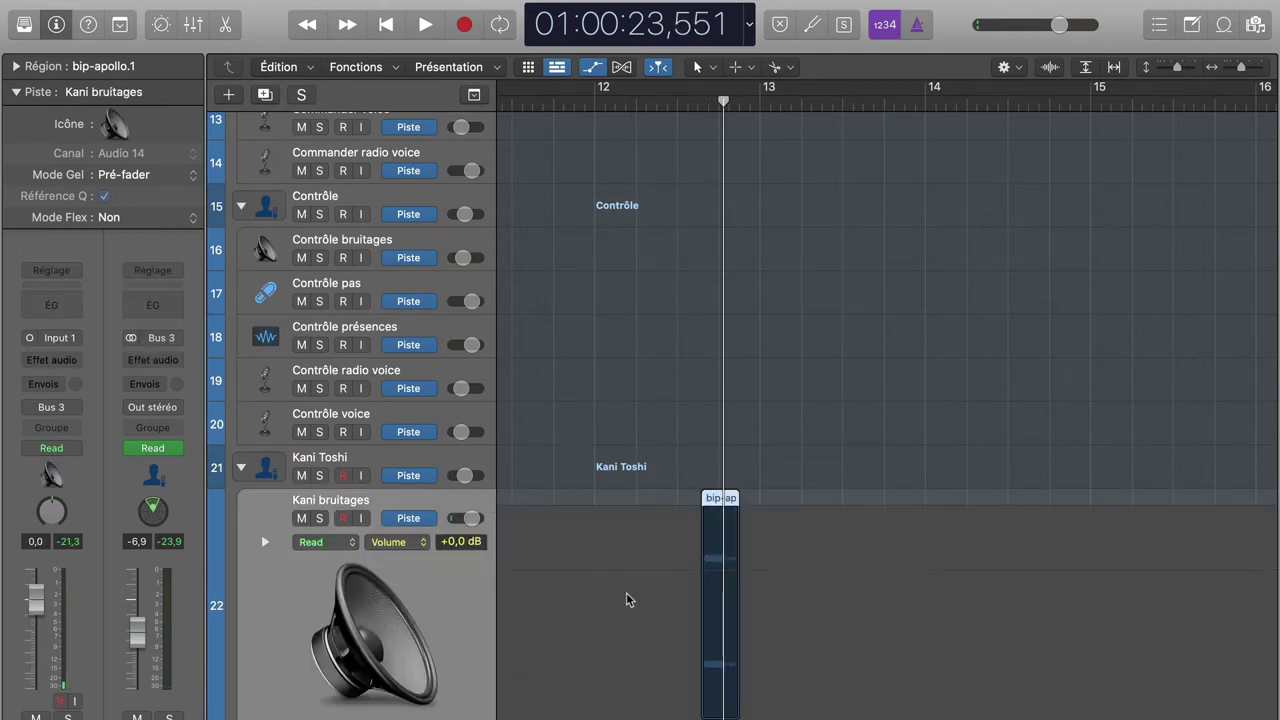
{"action": "left_click", "coordinate": [628, 600]}
{"action": "left_click_drag", "start_coordinate": [656, 585], "coordinate": [661, 642]}
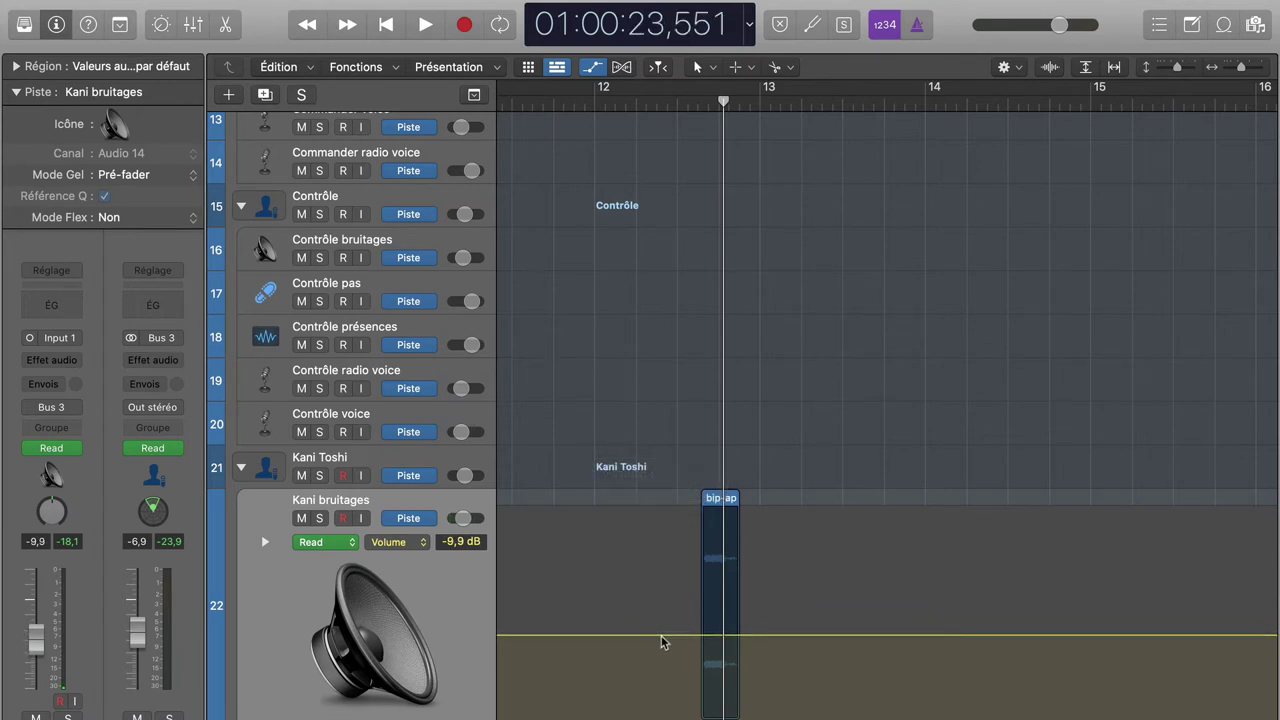
{"action": "left_click", "coordinate": [637, 103]}
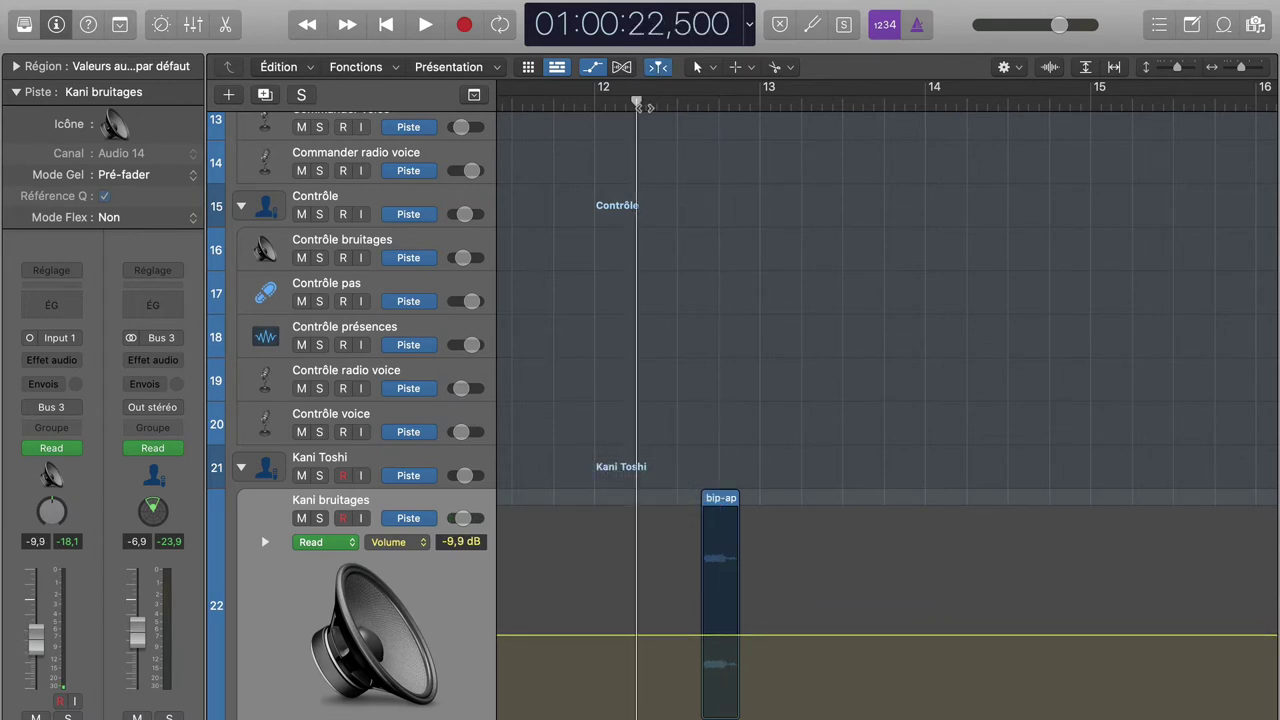
{"action": "key", "text": "space"}
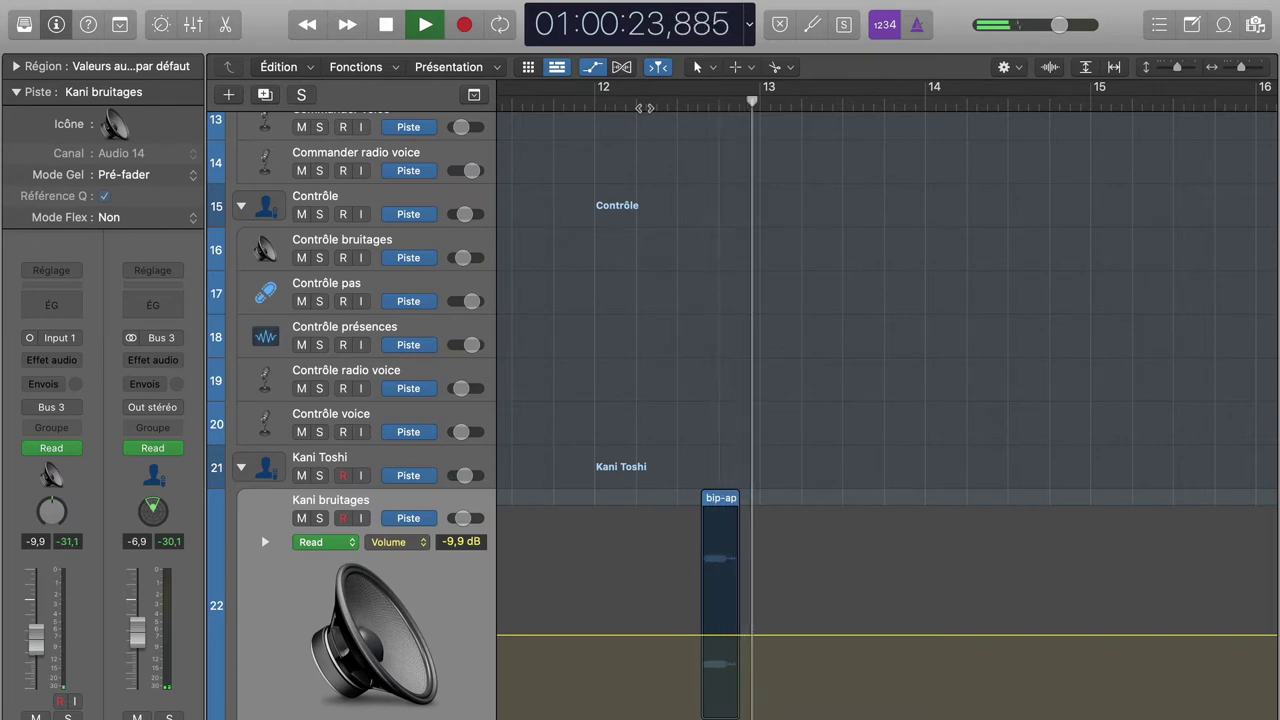
{"action": "key", "text": "space"}
Step: Select the Contrôle bruitages track to compare its volume, and replay the end of Kani's line with the beep
{"action": "scroll", "coordinate": [660, 334], "scroll_direction": "up", "scroll_amount": 5}
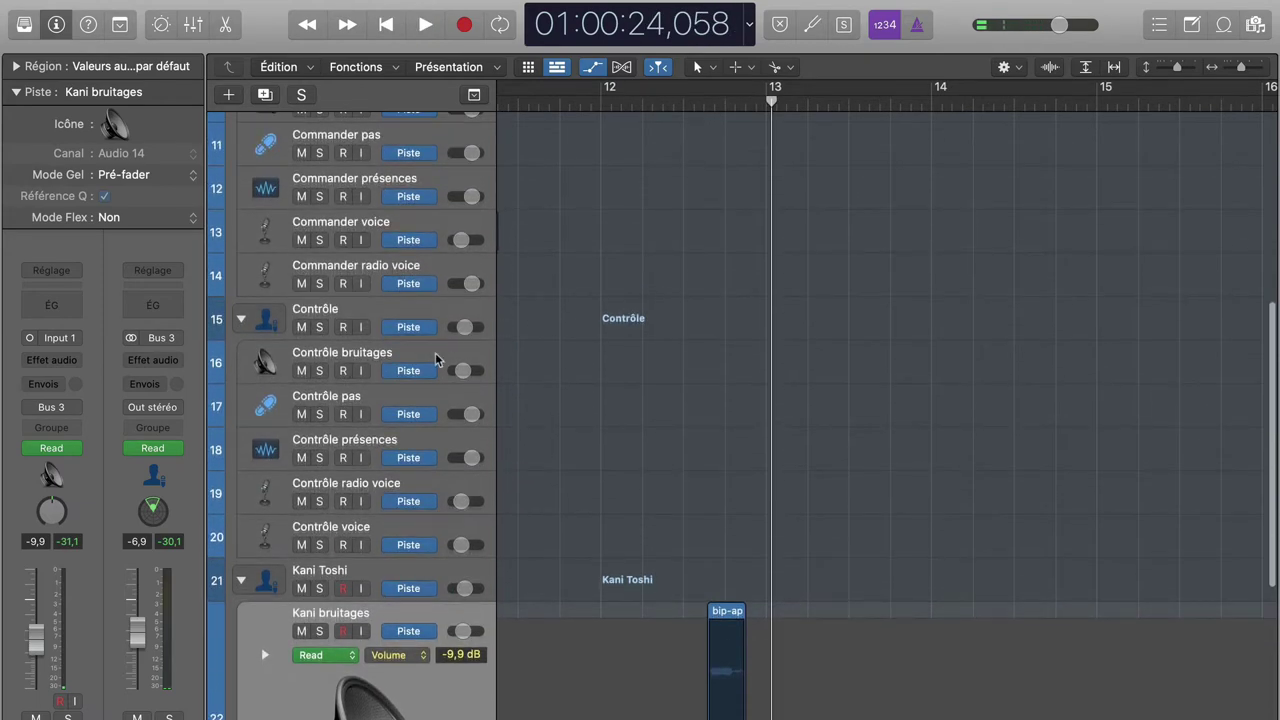
{"action": "left_click", "coordinate": [436, 360]}
{"action": "scroll", "coordinate": [724, 575], "scroll_direction": "down", "scroll_amount": 15}
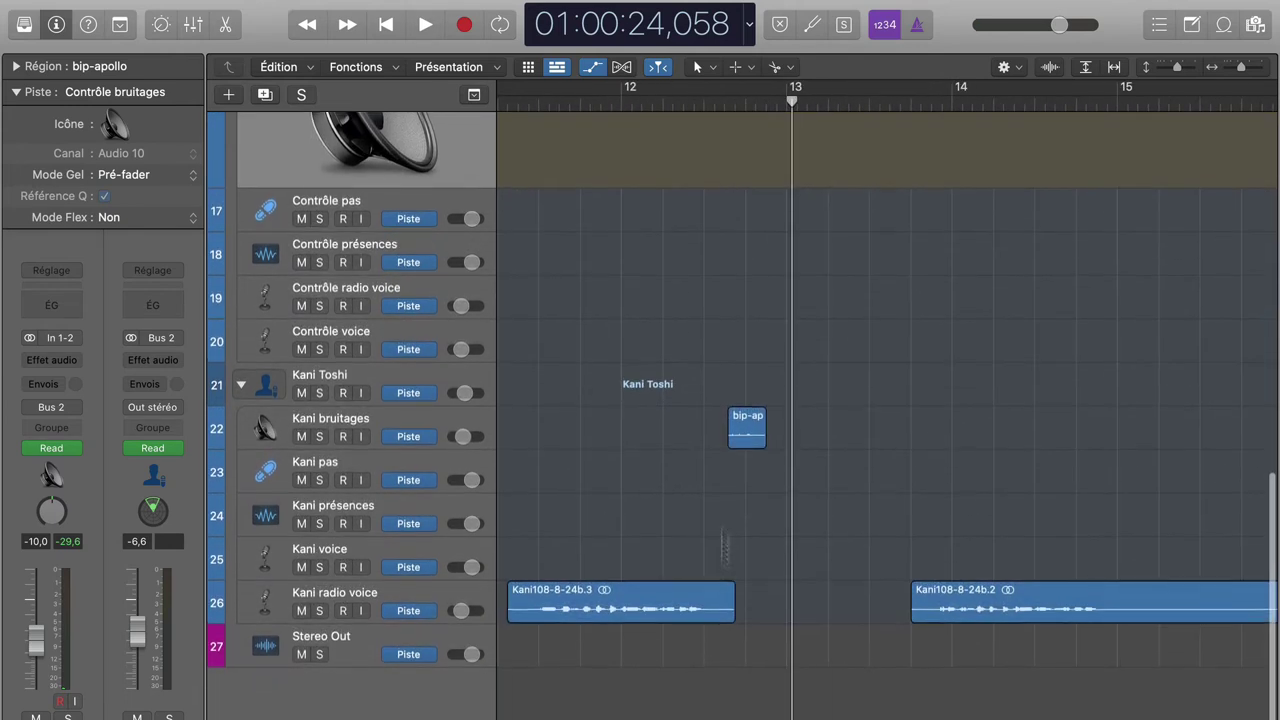
{"action": "double_click", "coordinate": [684, 99]}
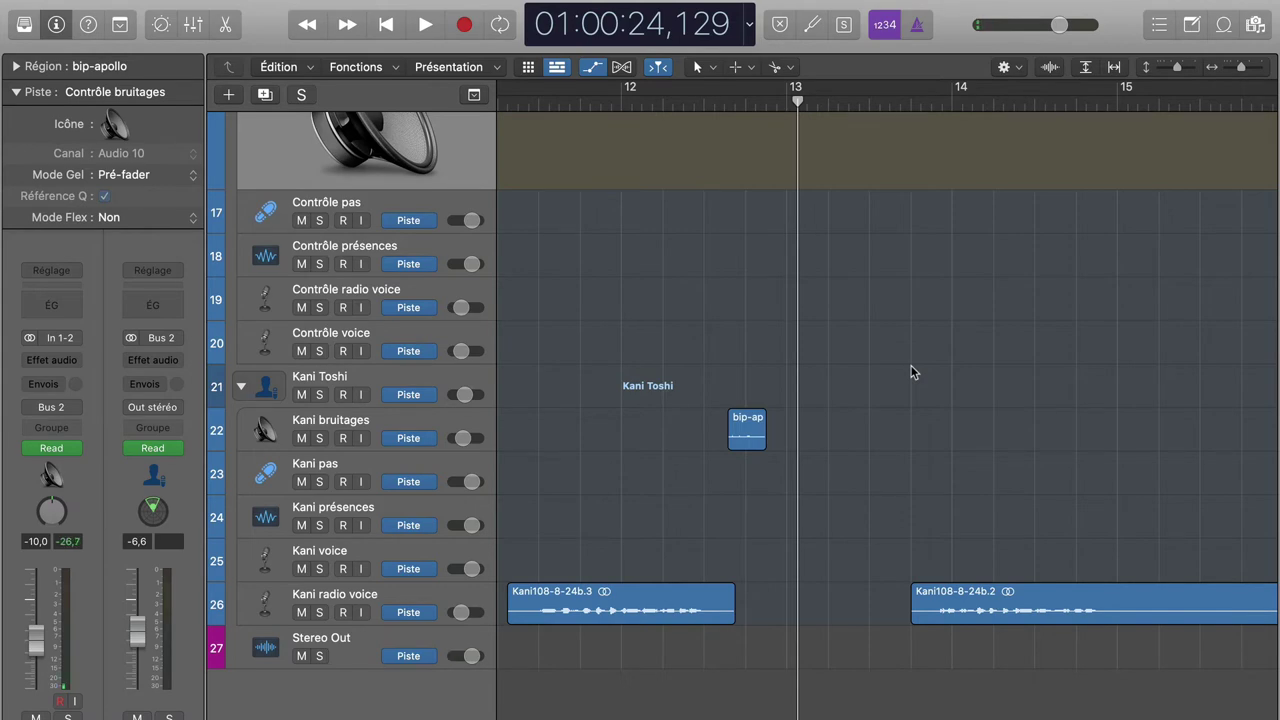
Step: Switch to the script document and review the remaining BRUITAGE : BIP DE COMM cues in Scène 8
{"action": "key", "text": "super+Tab"}
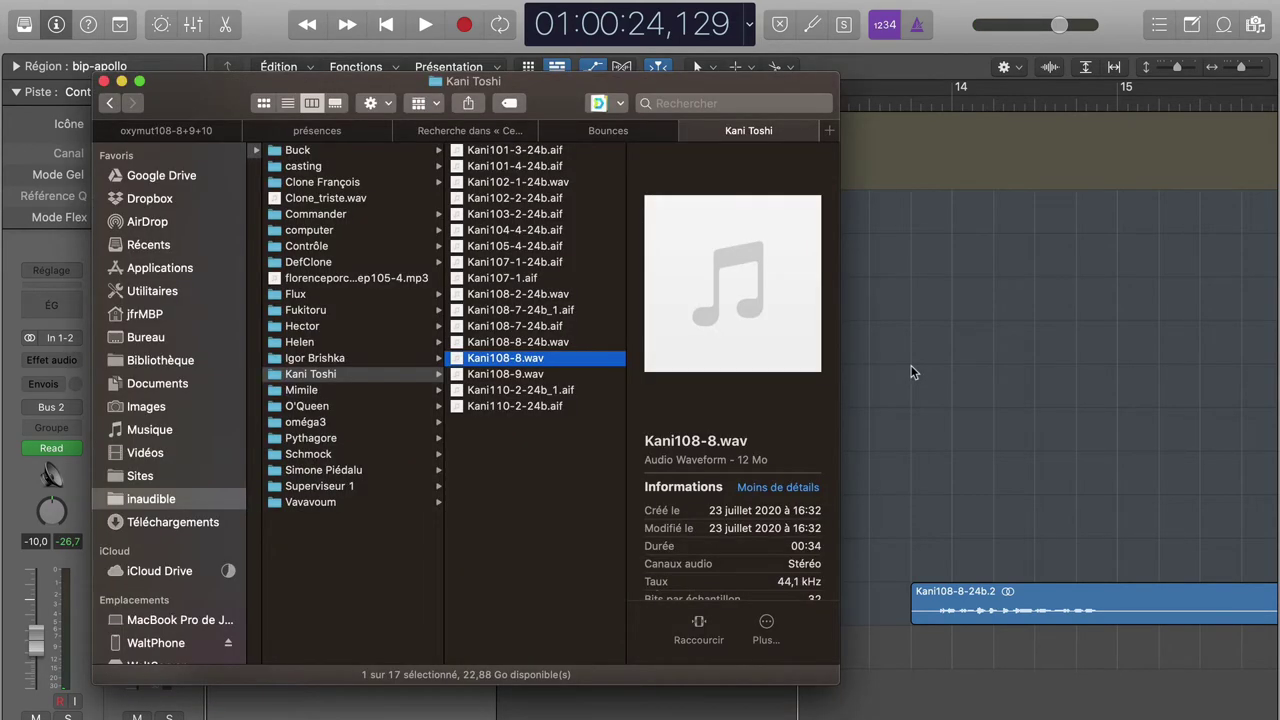
{"action": "key", "text": "super+Tab"}
{"action": "key", "text": "super+Tab"}
{"action": "key", "text": "super+Tab"}
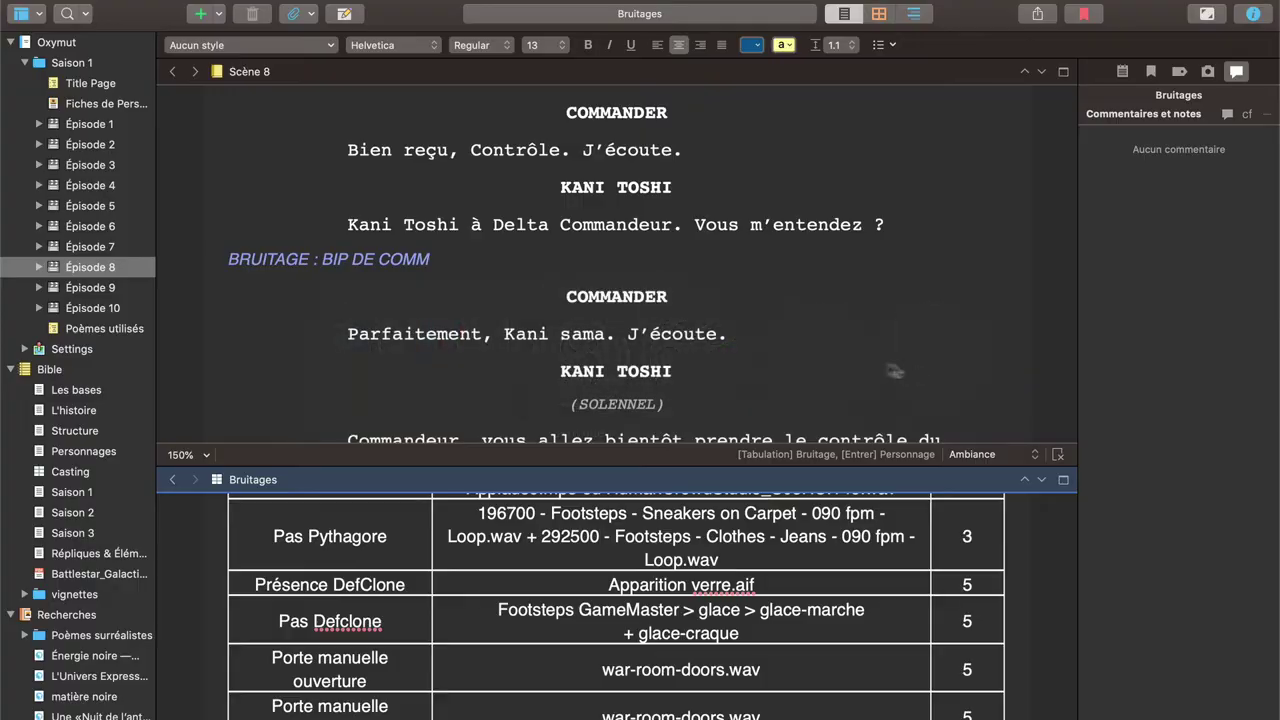
{"action": "scroll", "coordinate": [806, 341], "scroll_direction": "down", "scroll_amount": 6}
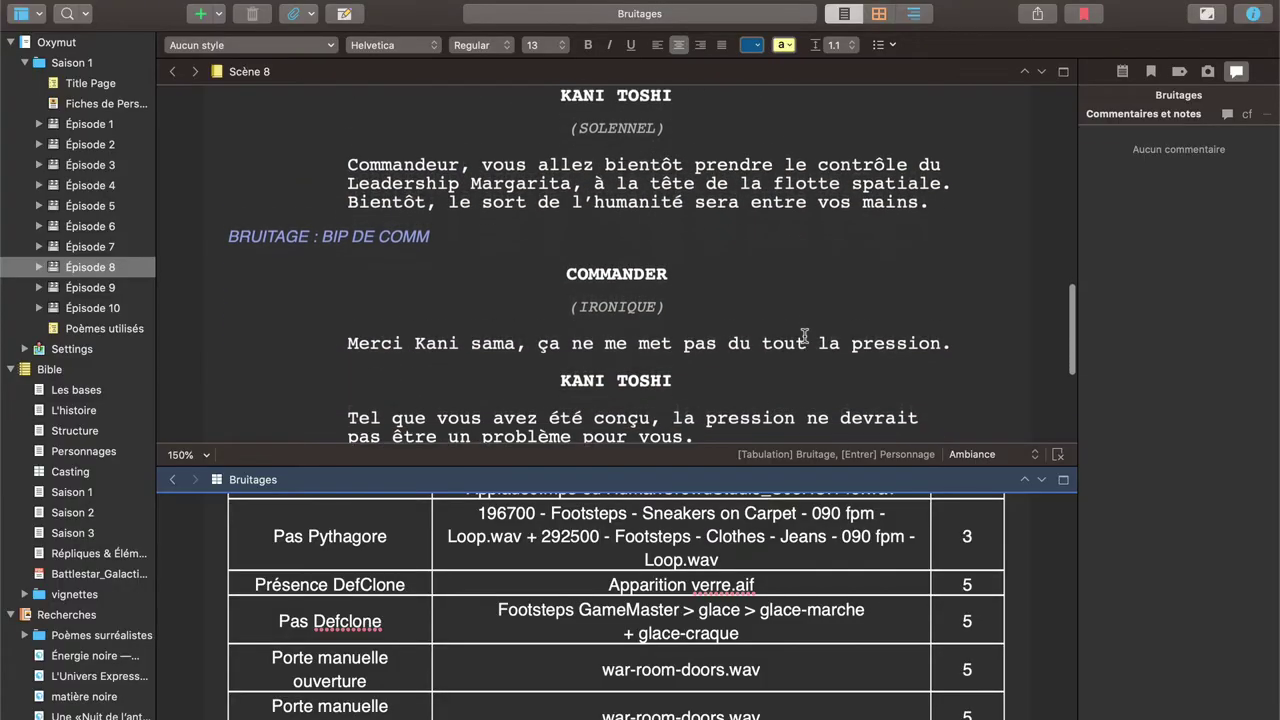
{"action": "scroll", "coordinate": [804, 336], "scroll_direction": "down", "scroll_amount": 3}
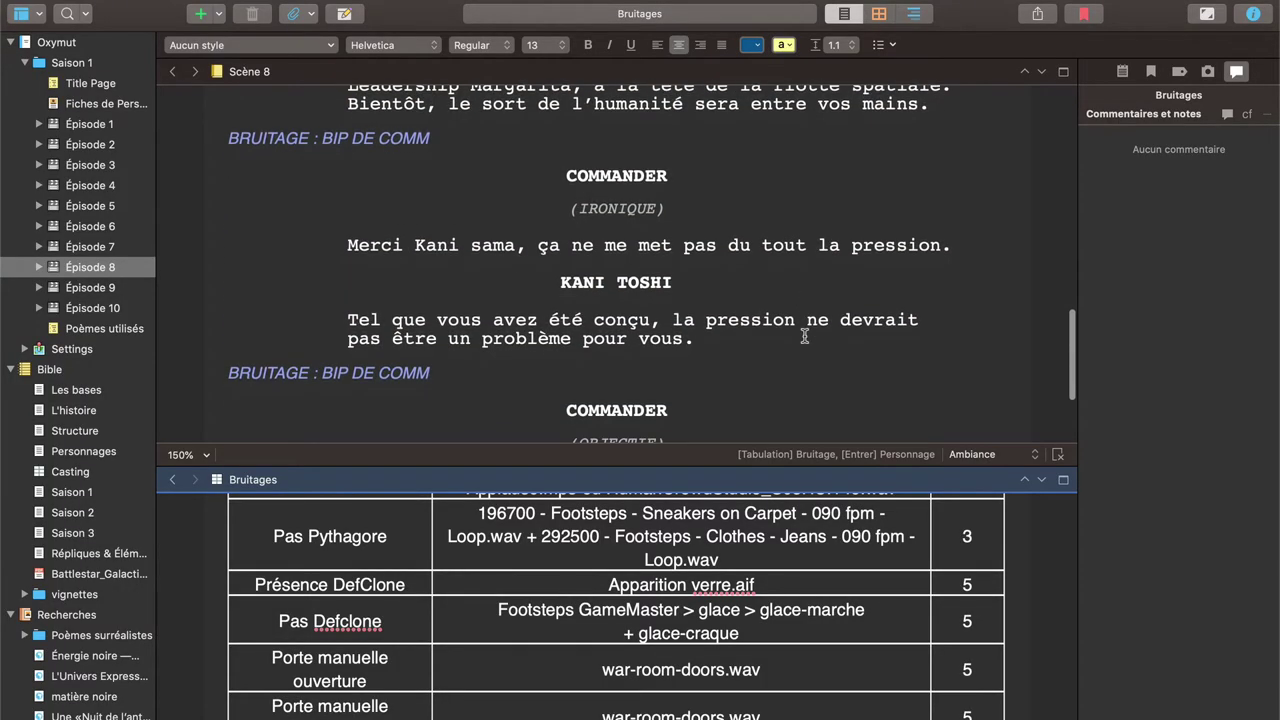
{"action": "scroll", "coordinate": [804, 336], "scroll_direction": "down", "scroll_amount": 2}
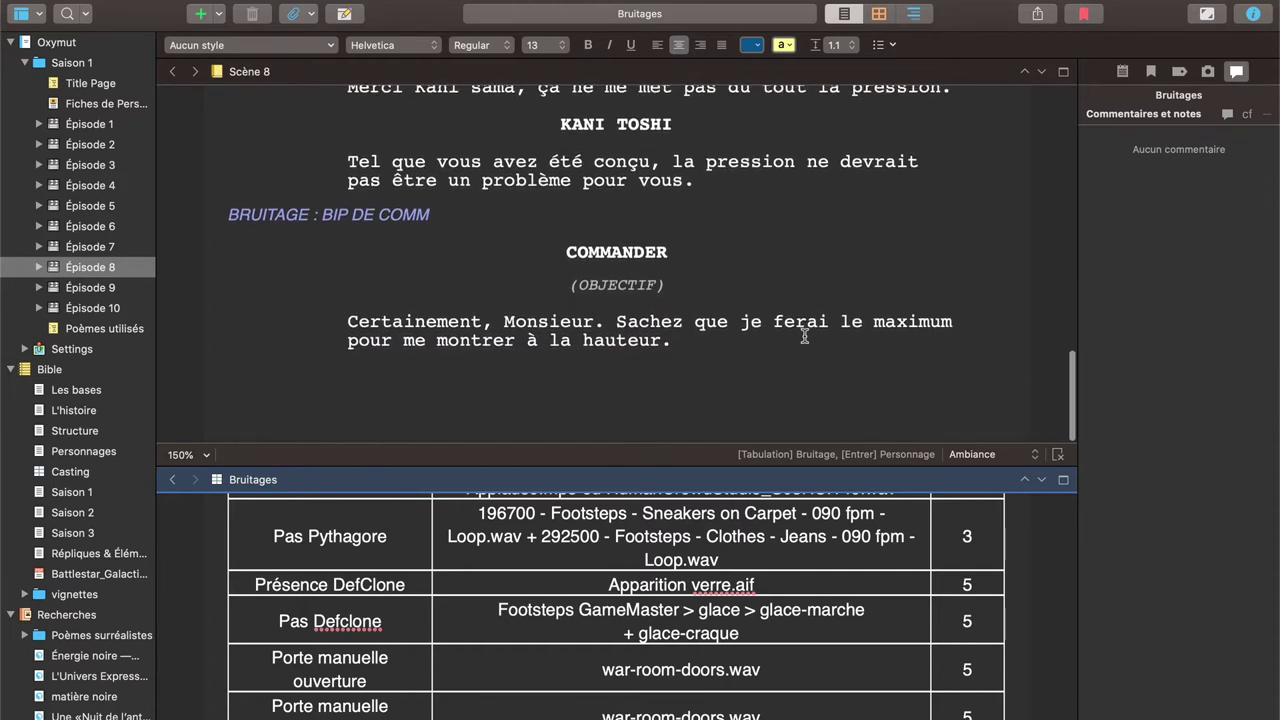
{"action": "scroll", "coordinate": [804, 336], "scroll_direction": "up", "scroll_amount": 2}
{"action": "scroll", "coordinate": [804, 336], "scroll_direction": "up", "scroll_amount": 2}
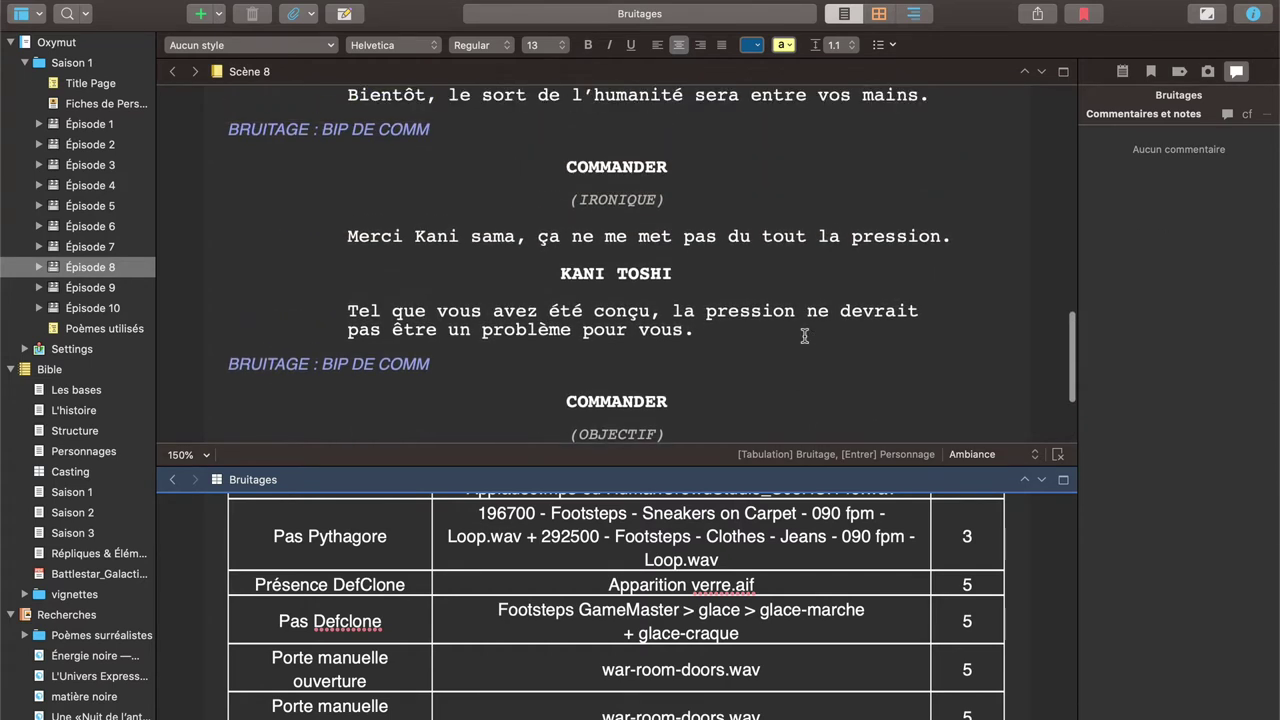
Step: Return to Logic Pro and play the assembled scene from just after bar 6, following the Commander, Contrôle and Kani Toshi tracks
{"action": "key", "text": "super+Tab"}
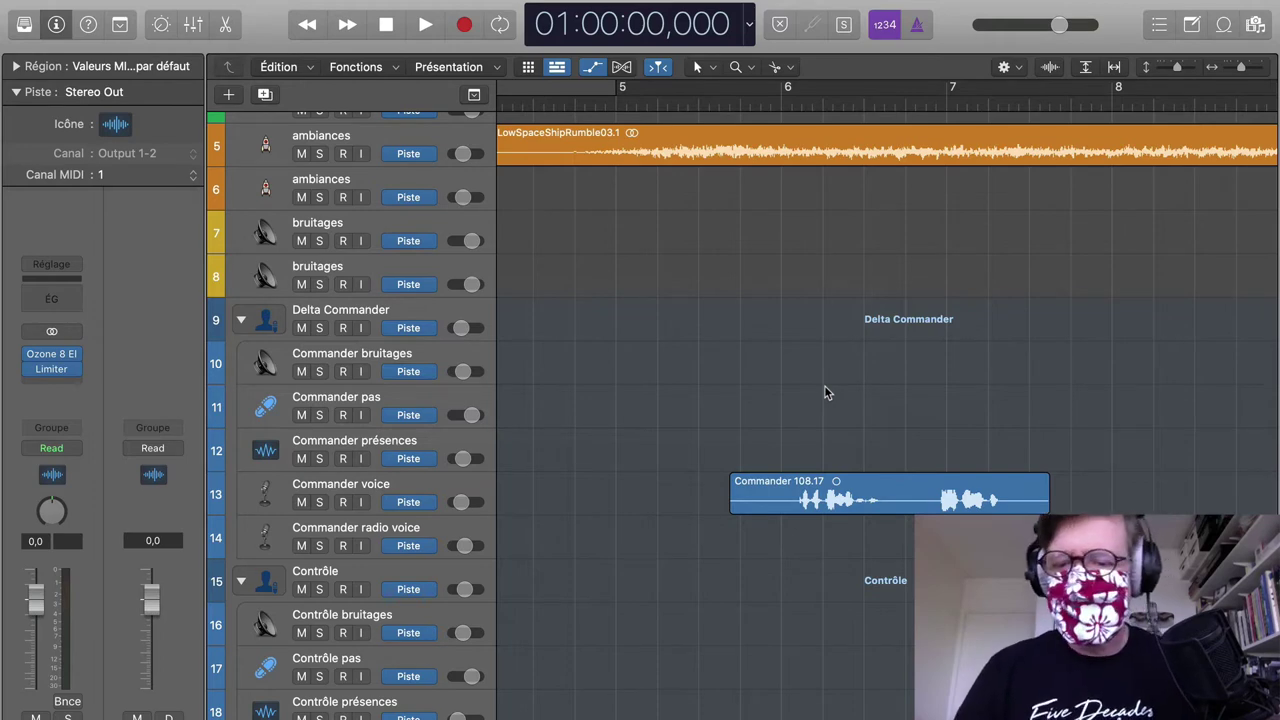
{"action": "scroll", "coordinate": [1050, 374], "scroll_direction": "down", "scroll_amount": 3}
{"action": "scroll", "coordinate": [1050, 374], "scroll_direction": "right", "scroll_amount": 5}
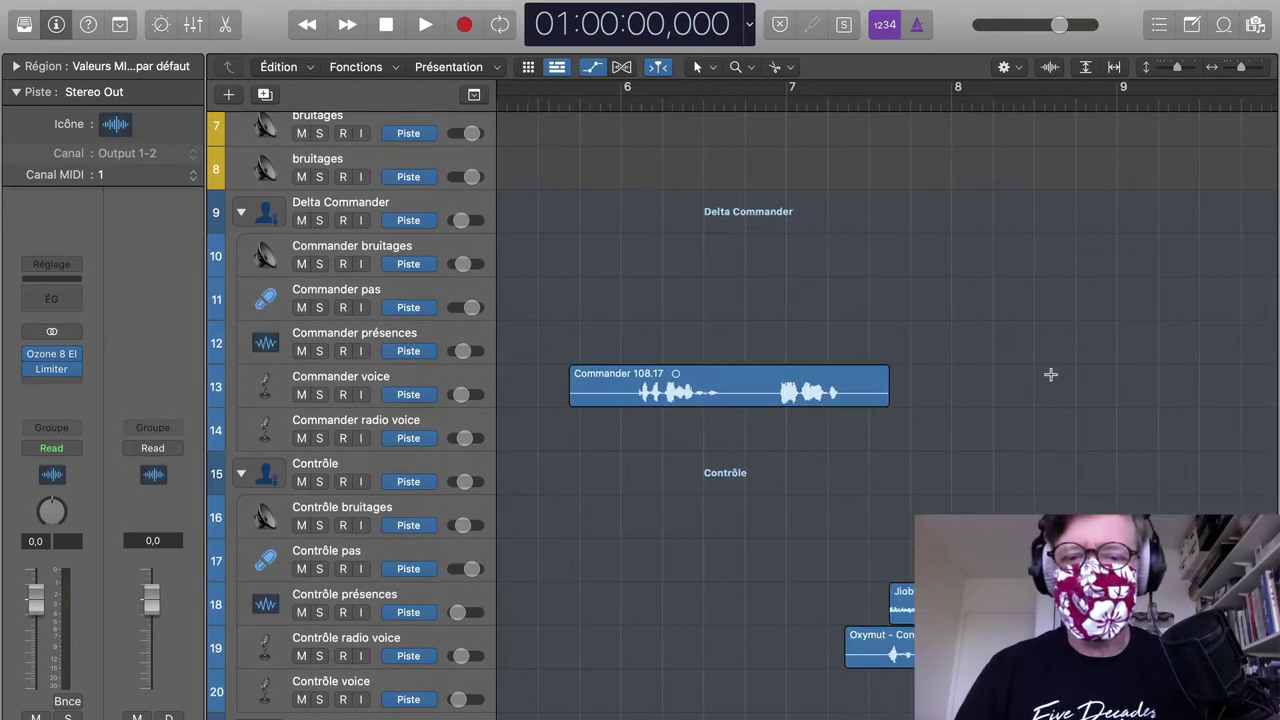
{"action": "scroll", "coordinate": [1050, 374], "scroll_direction": "left", "scroll_amount": 3}
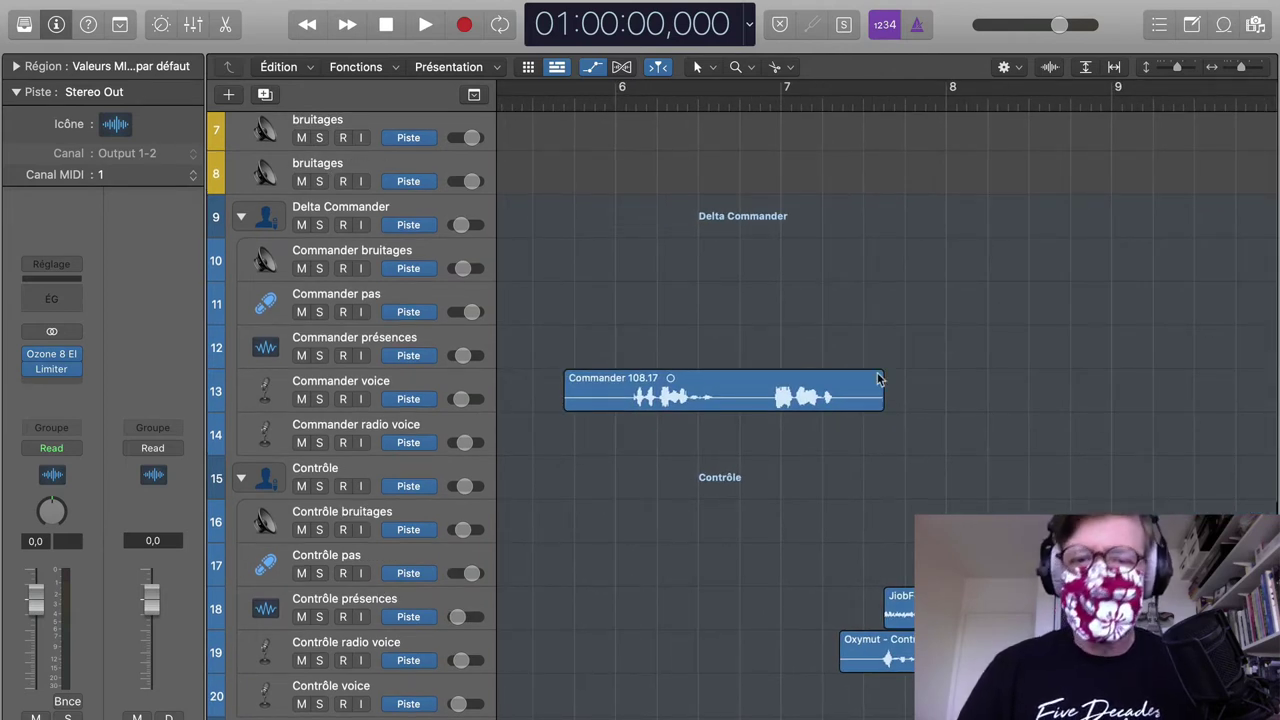
{"action": "left_click", "coordinate": [638, 106]}
{"action": "key", "text": "space"}
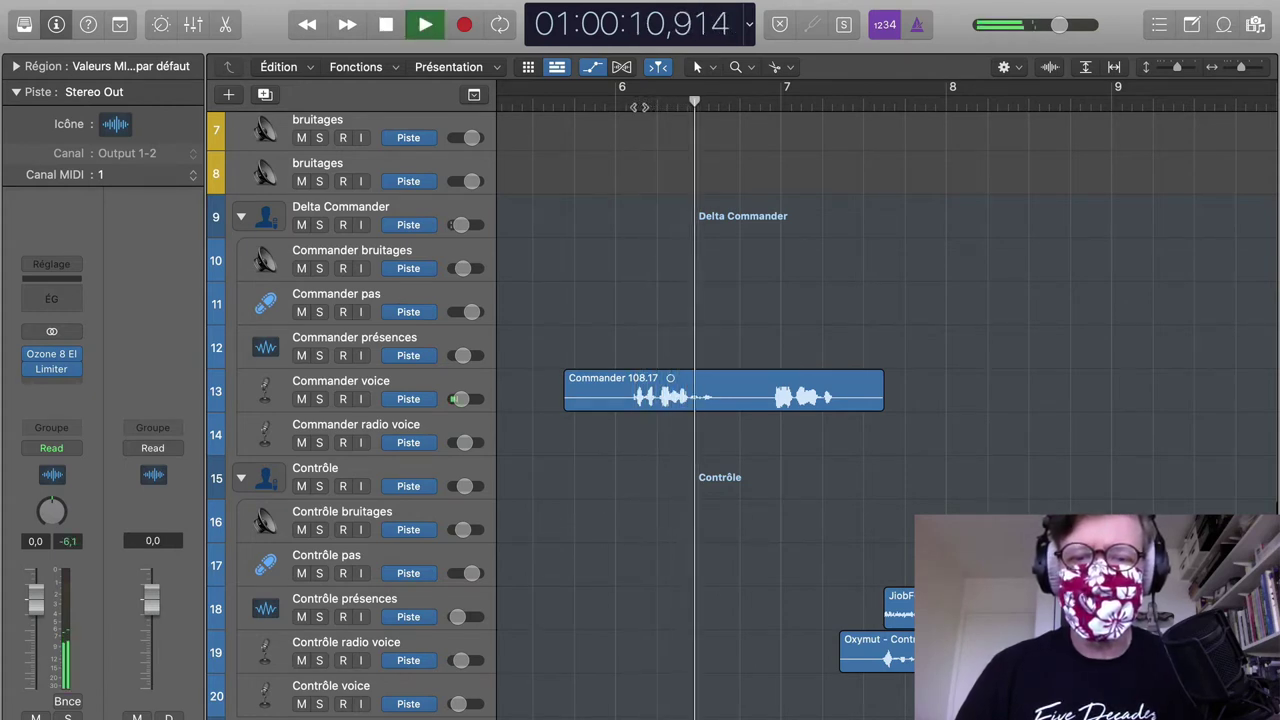
{"action": "key", "text": "XF86AudioLowerVolume"}
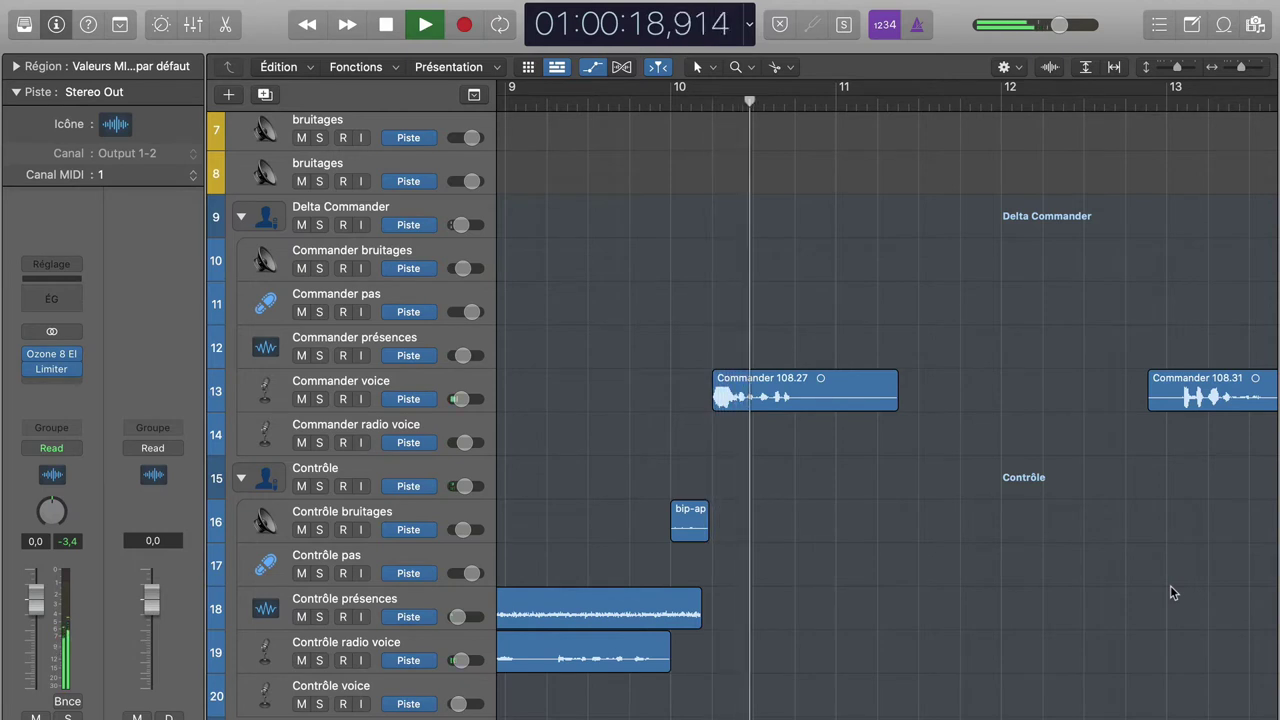
{"action": "scroll", "coordinate": [1170, 586], "scroll_direction": "down", "scroll_amount": 2}
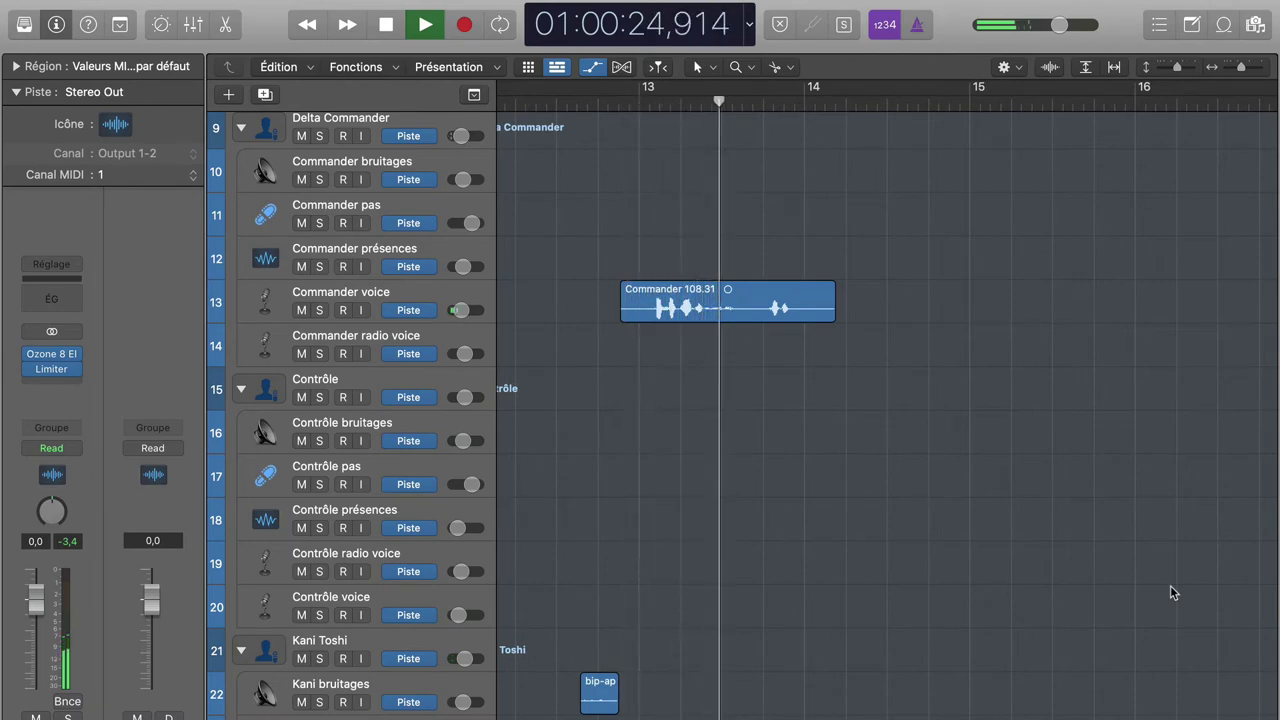
{"action": "scroll", "coordinate": [1170, 593], "scroll_direction": "down", "scroll_amount": 5}
{"action": "scroll", "coordinate": [1170, 586], "scroll_direction": "down", "scroll_amount": 3}
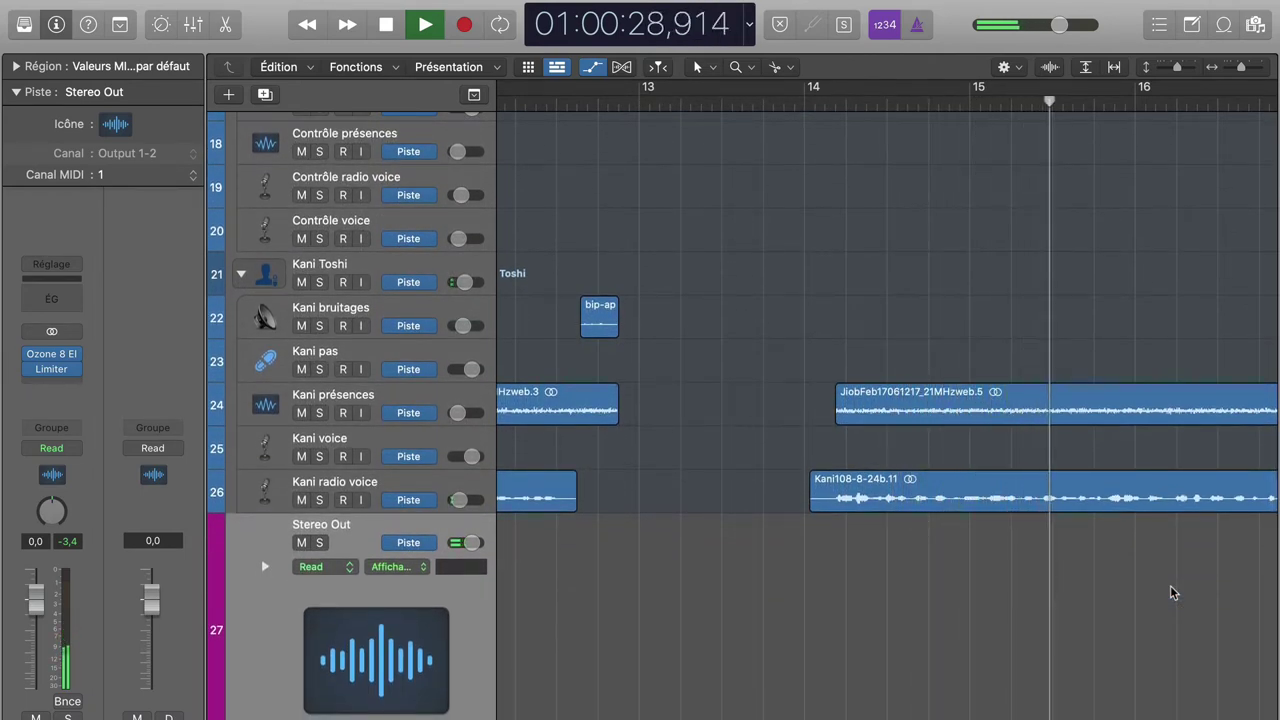
{"action": "key", "text": "space"}
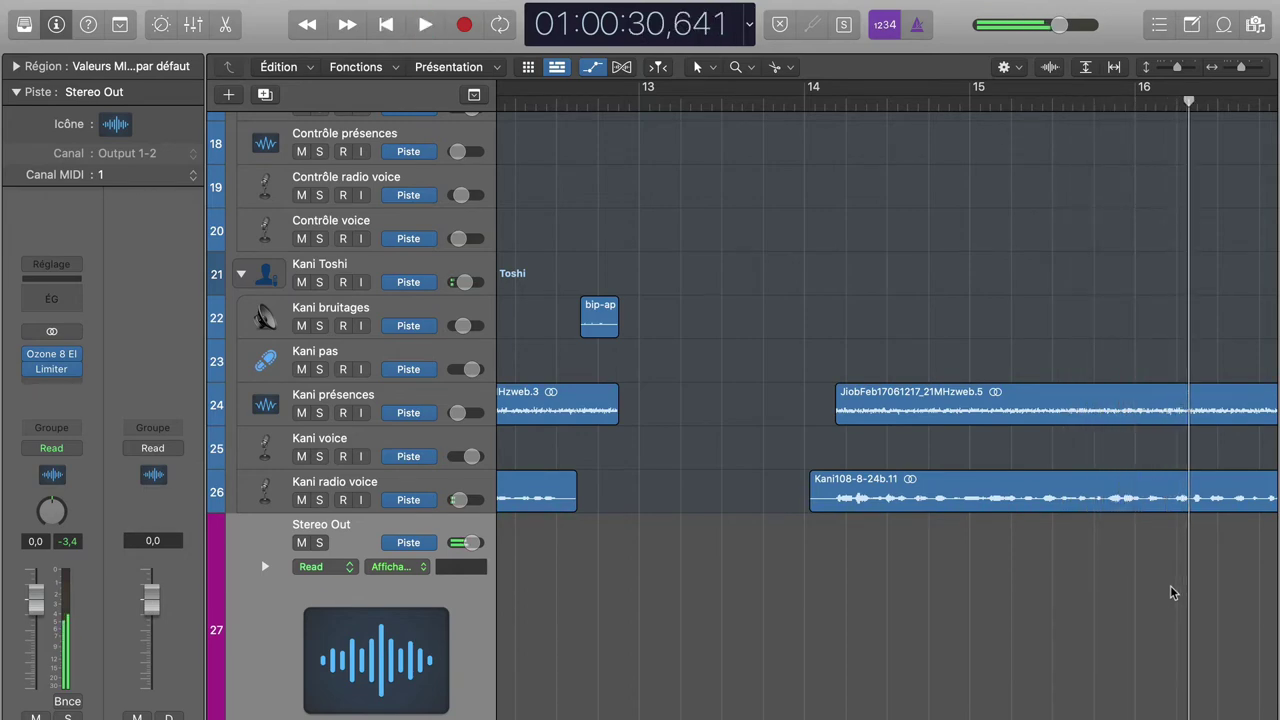
Step: Follow the assembled scene through the Commander tracks and play it back up to 01:01:11,109
{"action": "scroll", "coordinate": [1170, 585], "scroll_direction": "right", "scroll_amount": 5}
{"action": "scroll", "coordinate": [1170, 585], "scroll_direction": "up", "scroll_amount": 1}
{"action": "scroll", "coordinate": [1170, 585], "scroll_direction": "up", "scroll_amount": 10}
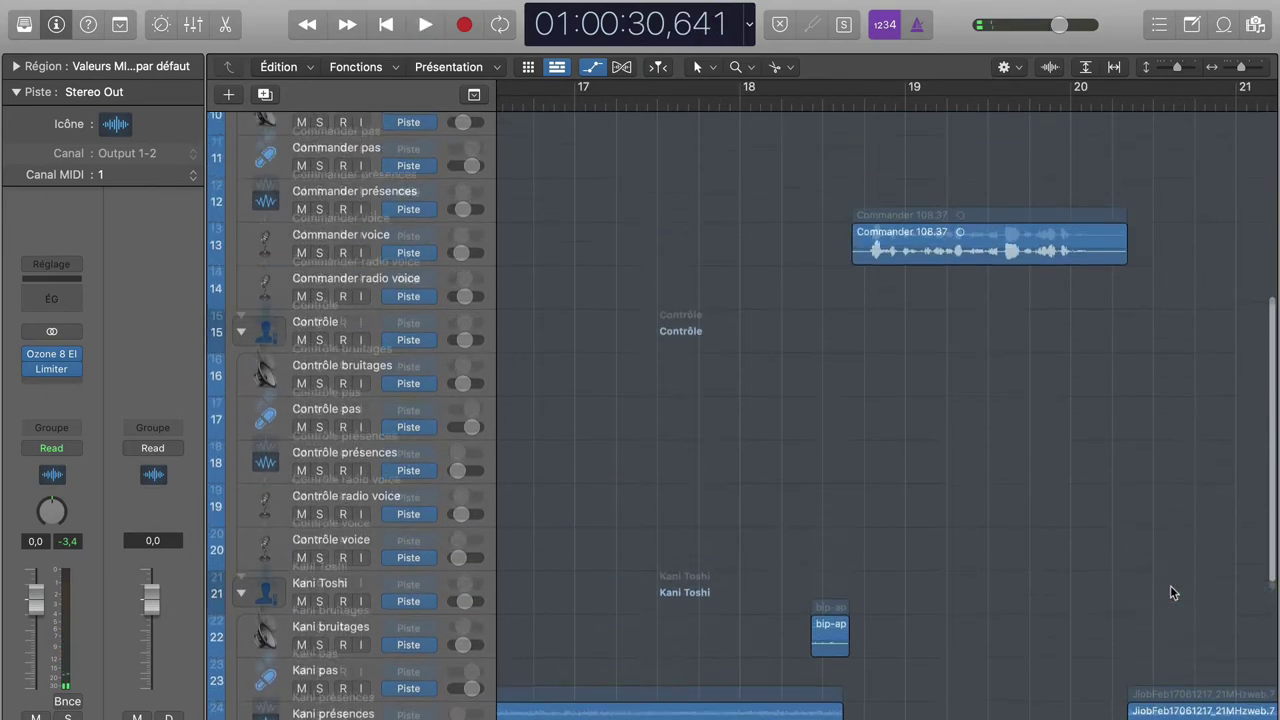
{"action": "scroll", "coordinate": [1170, 585], "scroll_direction": "left", "scroll_amount": 3}
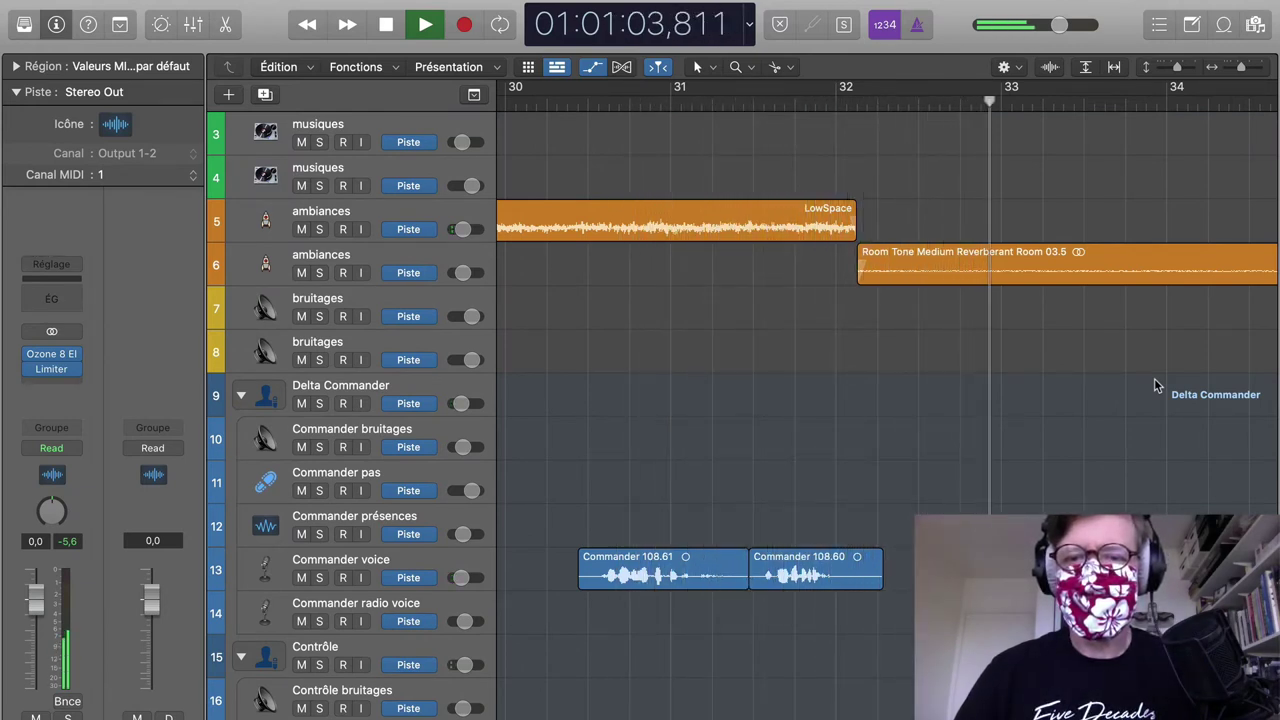
{"action": "scroll", "coordinate": [1155, 385], "scroll_direction": "down", "scroll_amount": 3}
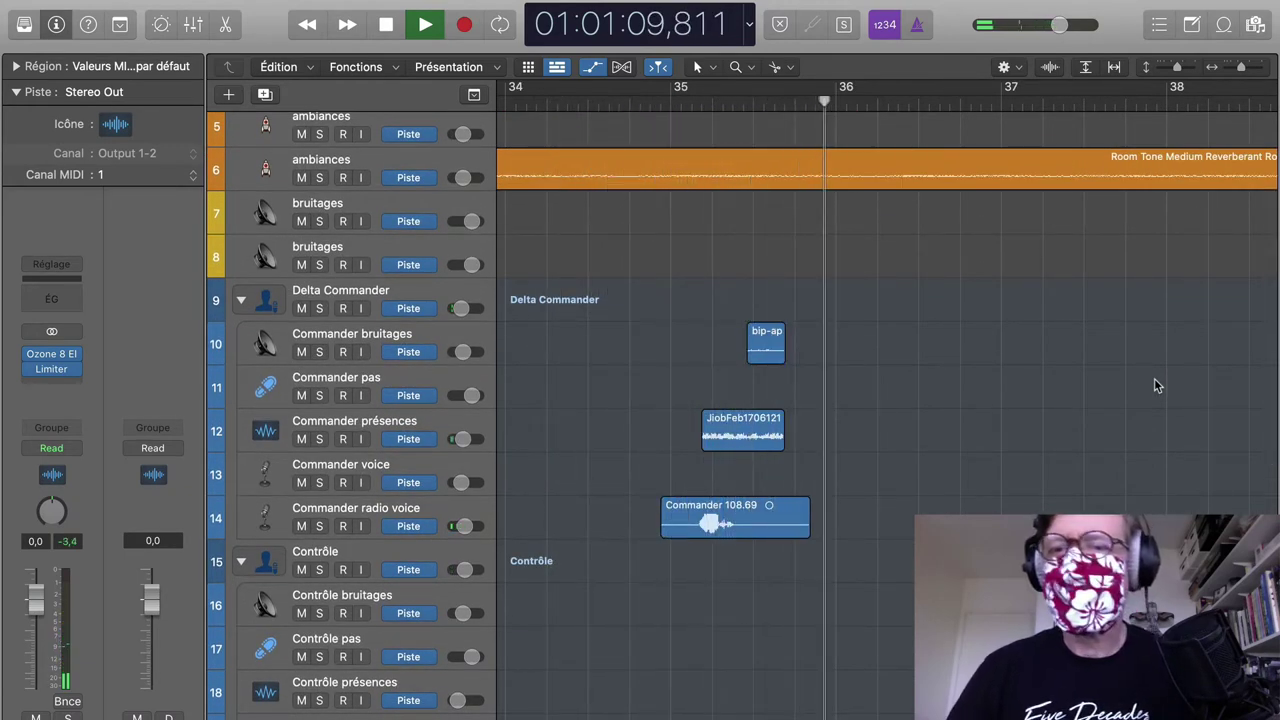
{"action": "key", "text": "space"}
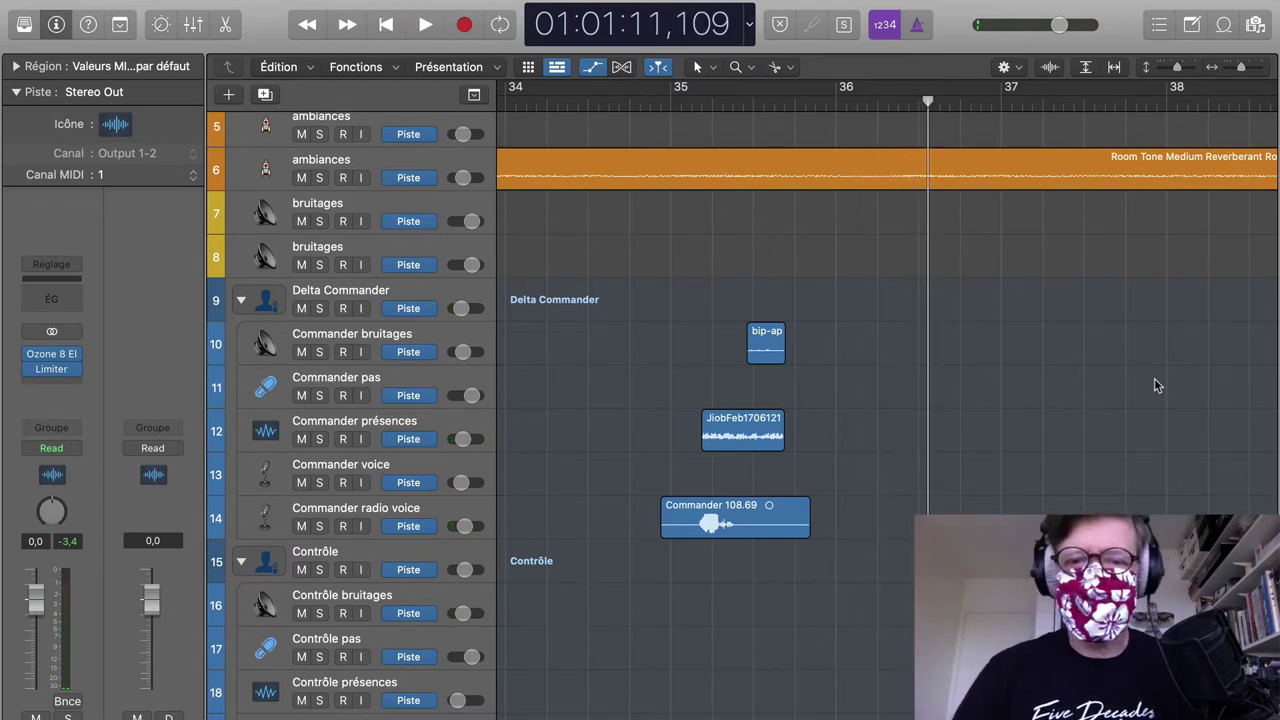
Step: Inspect the timeline after bar 36 across the Commander and Contrôle tracks, and play the scene through past bar 63
{"action": "scroll", "coordinate": [1155, 385], "scroll_direction": "right", "scroll_amount": 5}
{"action": "scroll", "coordinate": [1155, 385], "scroll_direction": "down", "scroll_amount": 4}
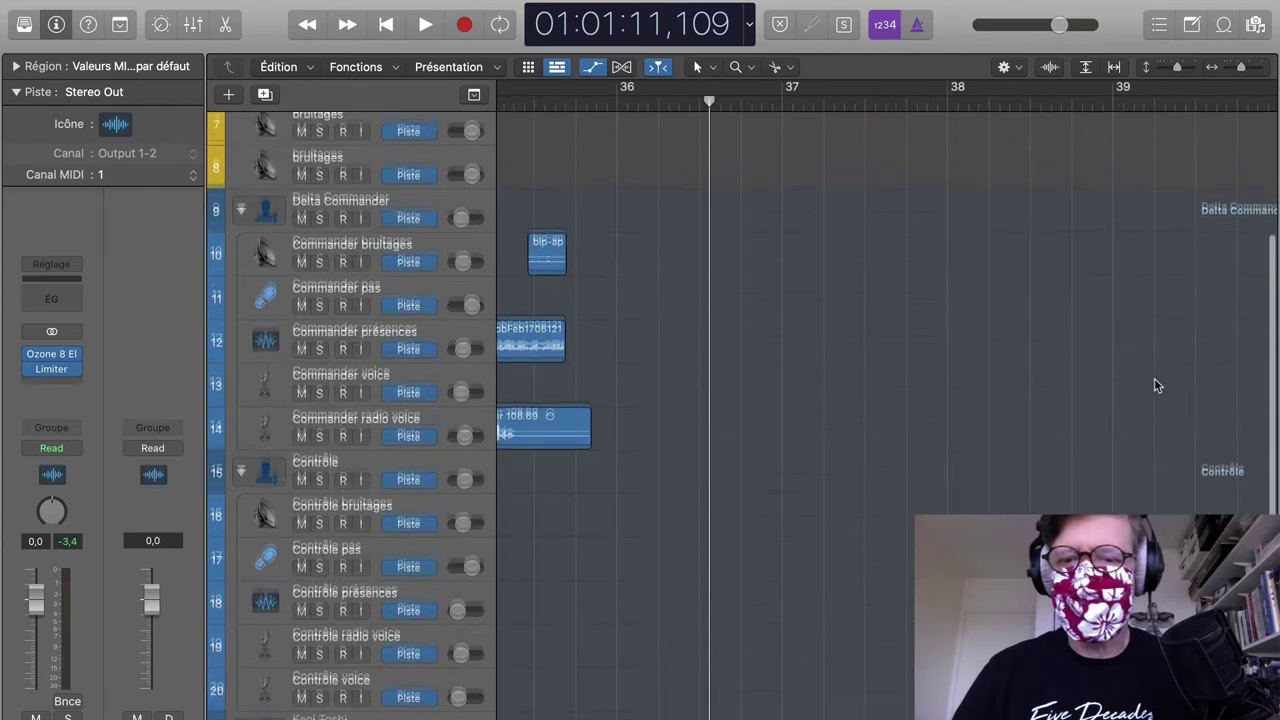
{"action": "scroll", "coordinate": [1154, 385], "scroll_direction": "up", "scroll_amount": 3}
{"action": "scroll", "coordinate": [1154, 385], "scroll_direction": "right", "scroll_amount": 3}
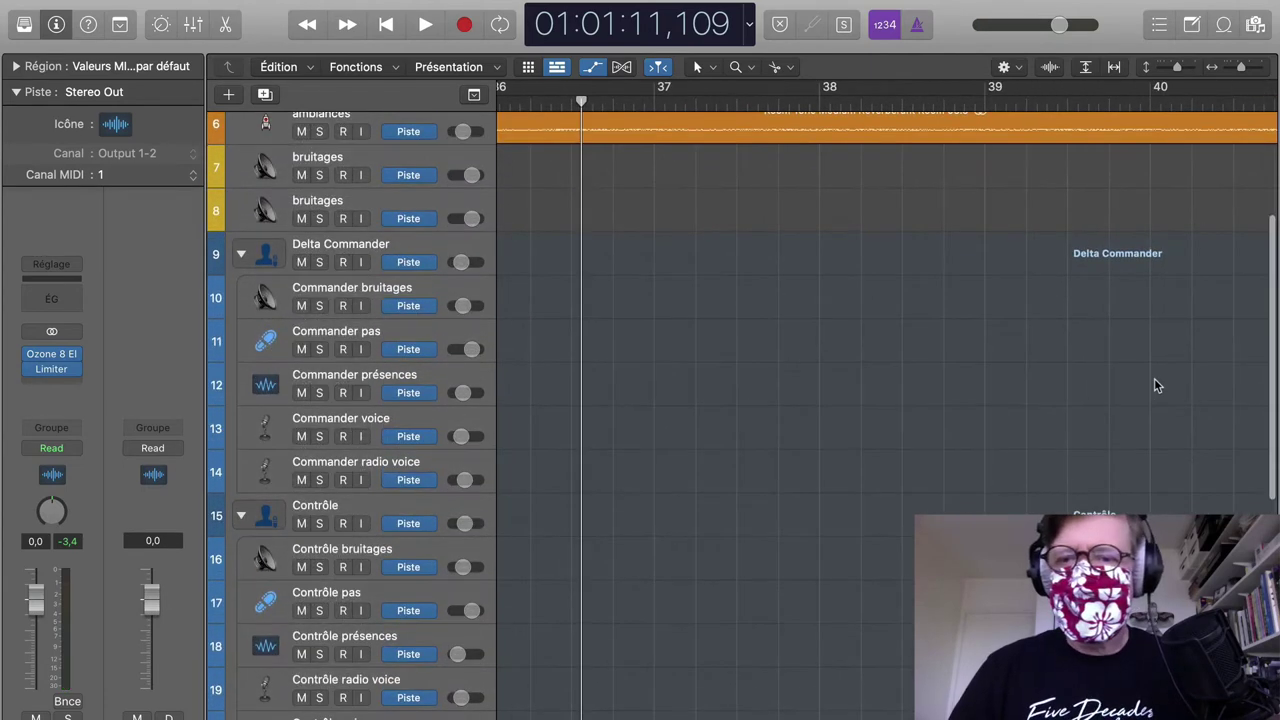
{"action": "scroll", "coordinate": [1154, 385], "scroll_direction": "up", "scroll_amount": 3}
{"action": "scroll", "coordinate": [1154, 385], "scroll_direction": "right", "scroll_amount": 3}
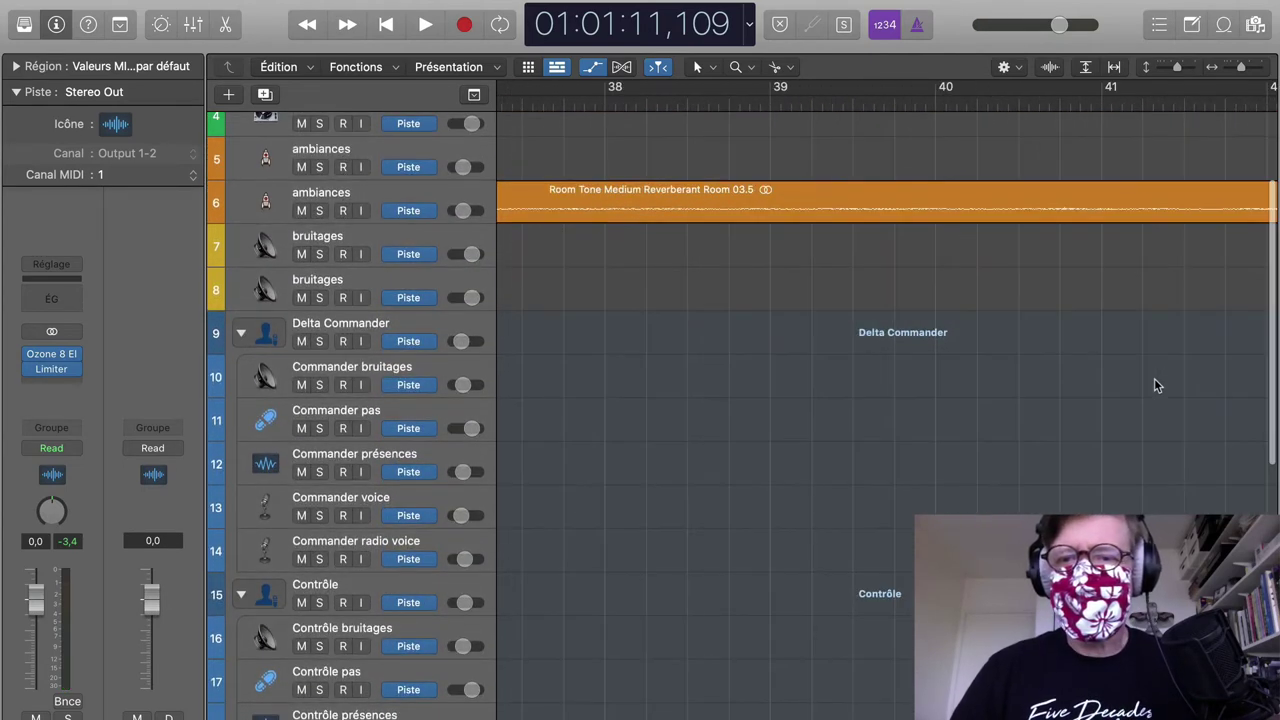
{"action": "scroll", "coordinate": [1154, 385], "scroll_direction": "down", "scroll_amount": 2}
{"action": "scroll", "coordinate": [1154, 385], "scroll_direction": "down", "scroll_amount": 2}
{"action": "scroll", "coordinate": [1154, 385], "scroll_direction": "right", "scroll_amount": 2}
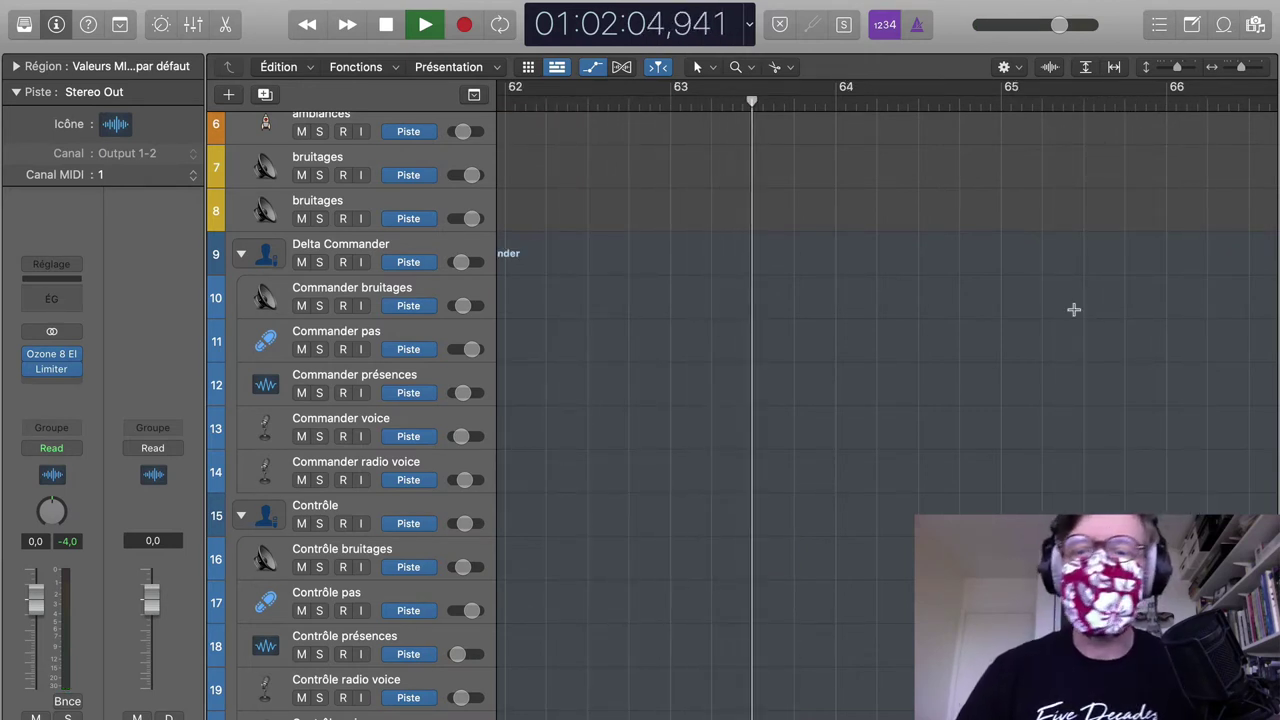
{"action": "key", "text": "space"}
Step: Return to the start of the project and play from 01:00:05,250 into the Commander's first line
{"action": "scroll", "coordinate": [1074, 310], "scroll_direction": "up", "scroll_amount": 5}
{"action": "scroll", "coordinate": [1074, 310], "scroll_direction": "left", "scroll_amount": 15}
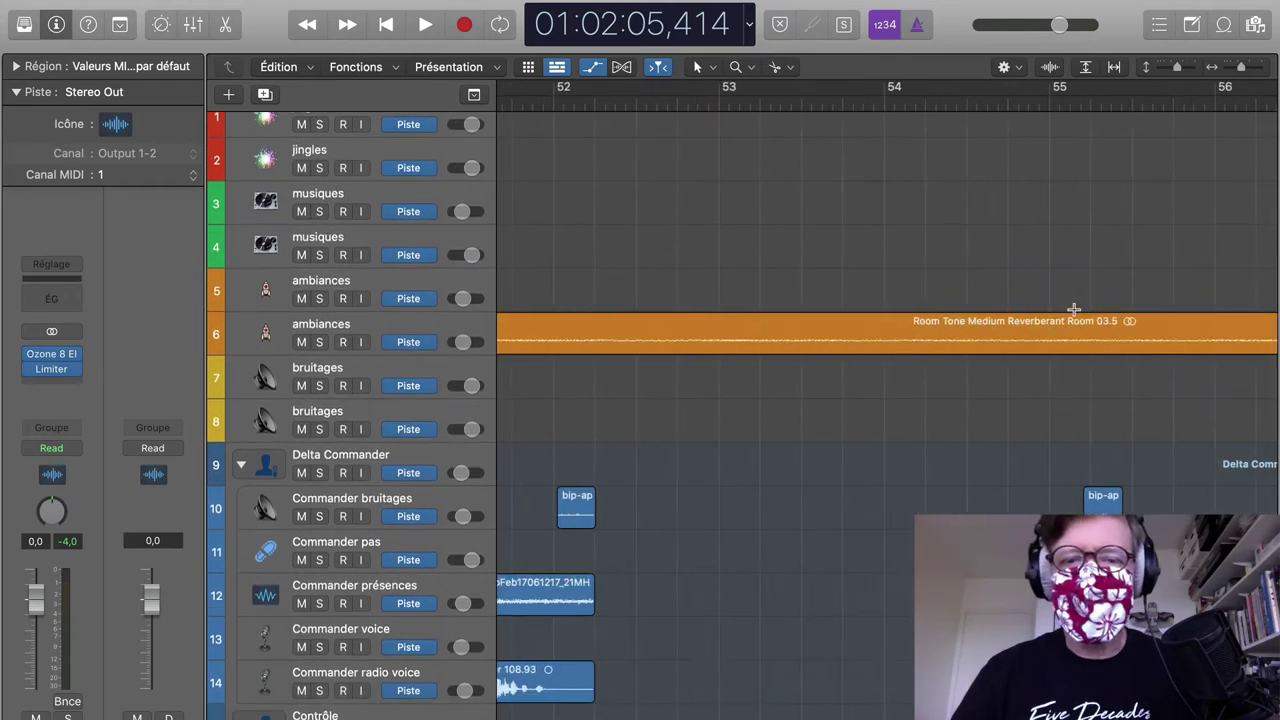
{"action": "scroll", "coordinate": [1074, 310], "scroll_direction": "left", "scroll_amount": 10}
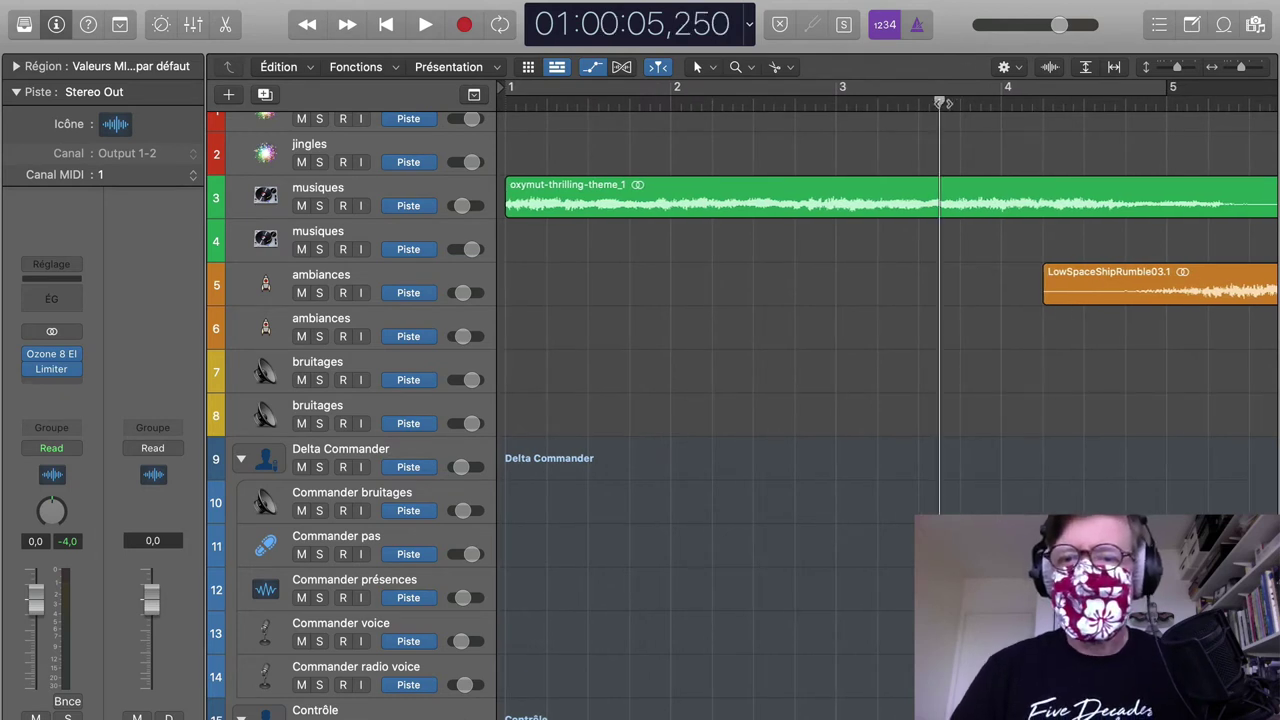
{"action": "key", "text": "space"}
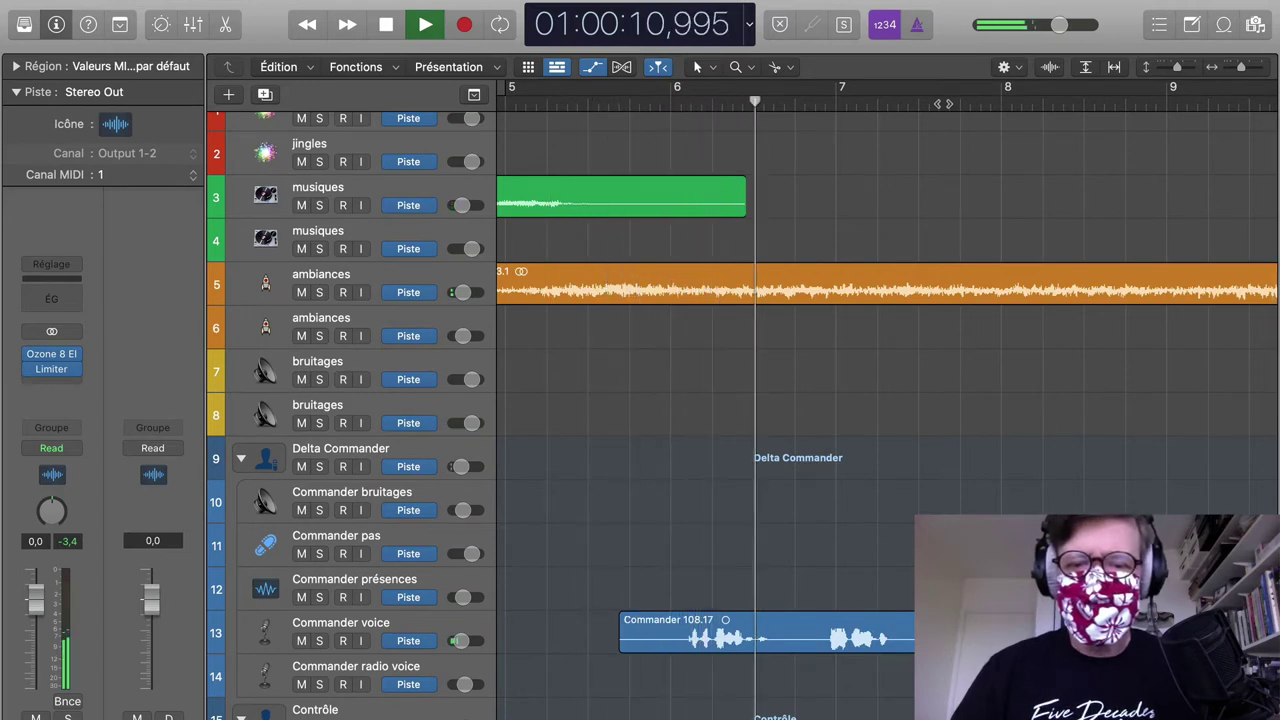
{"action": "key", "text": "space"}
Step: Check the tracks around the Commander 108.17 region and replay its line from about halfway through bar 5
{"action": "scroll", "coordinate": [963, 484], "scroll_direction": "down", "scroll_amount": 3}
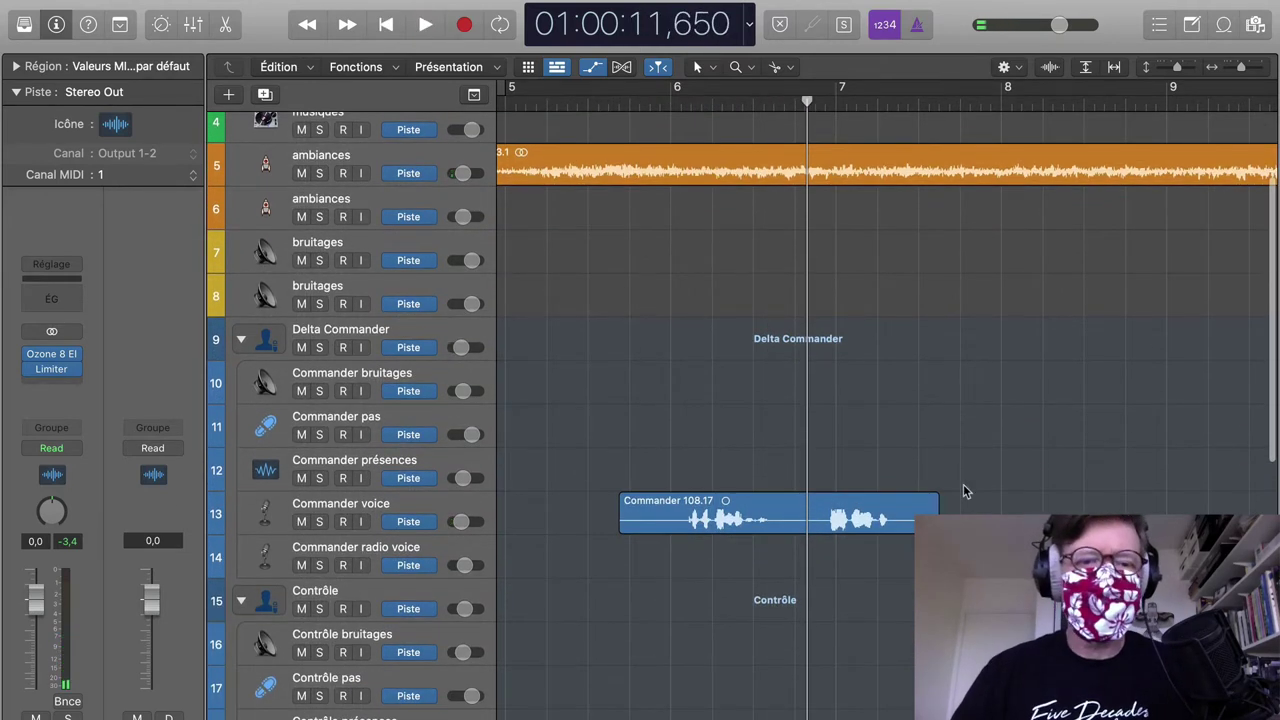
{"action": "scroll", "coordinate": [963, 484], "scroll_direction": "up", "scroll_amount": 1}
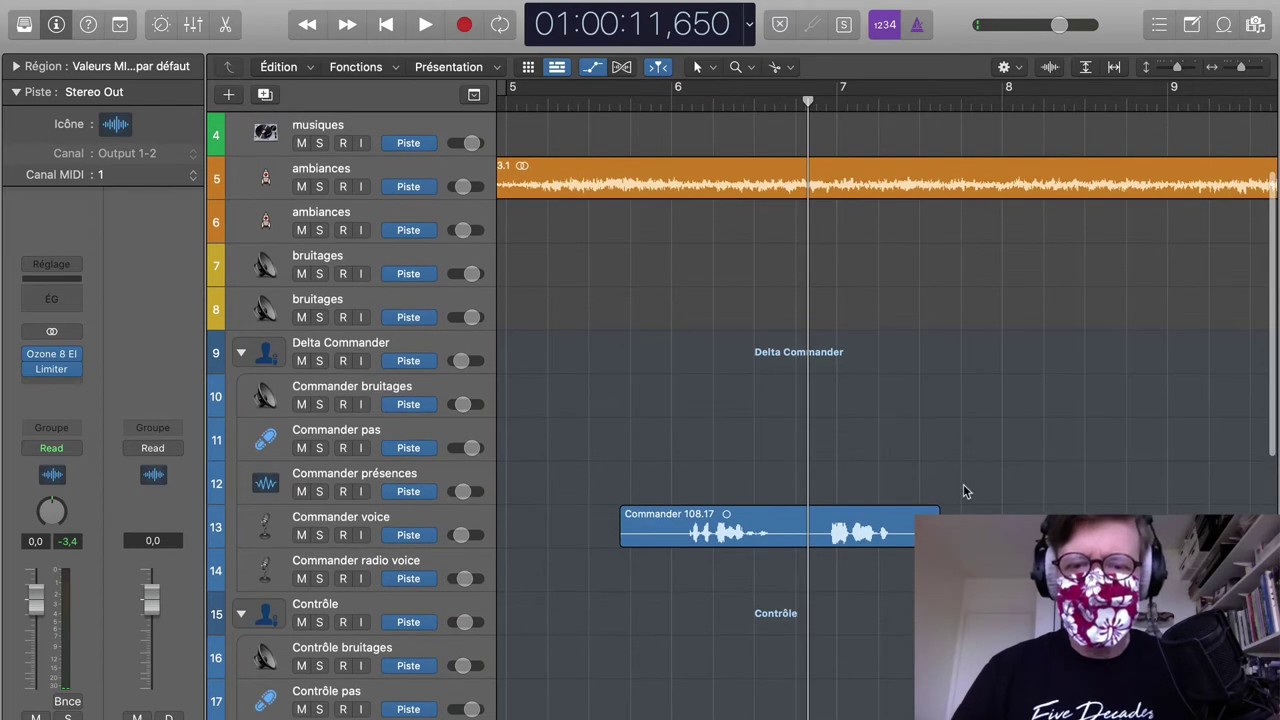
{"action": "scroll", "coordinate": [963, 484], "scroll_direction": "up", "scroll_amount": 2}
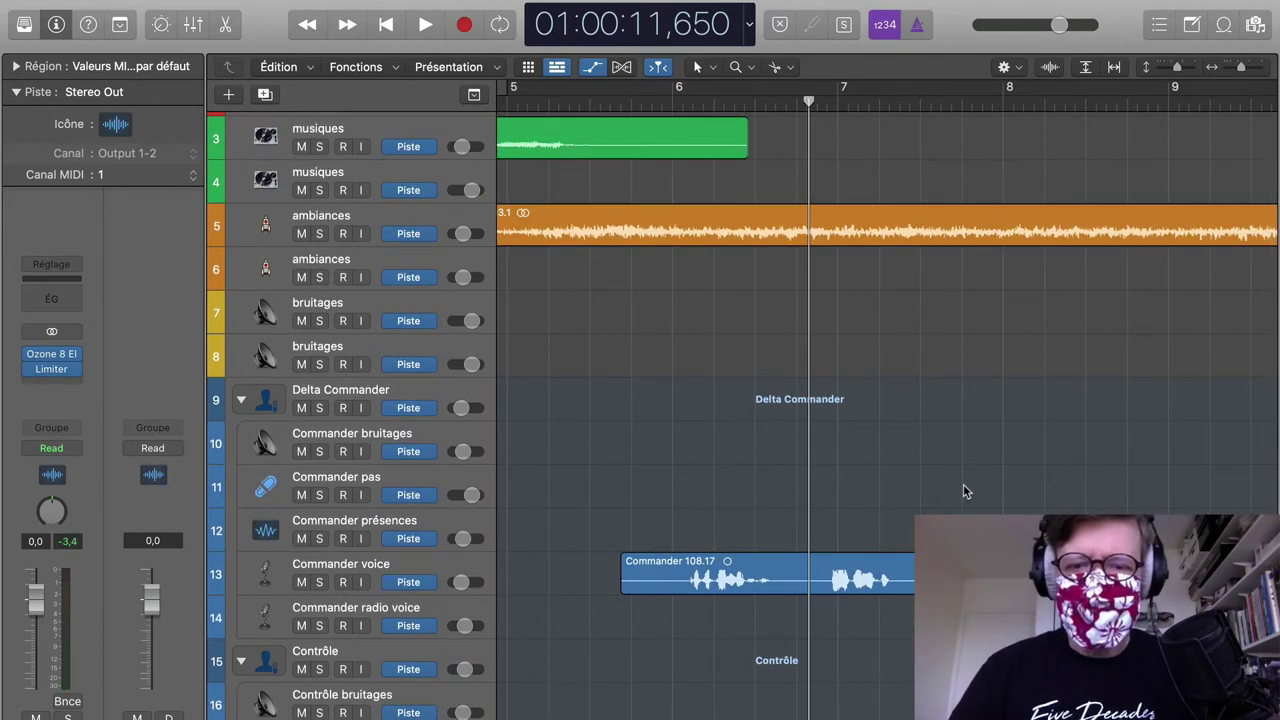
{"action": "scroll", "coordinate": [963, 491], "scroll_direction": "down", "scroll_amount": 2}
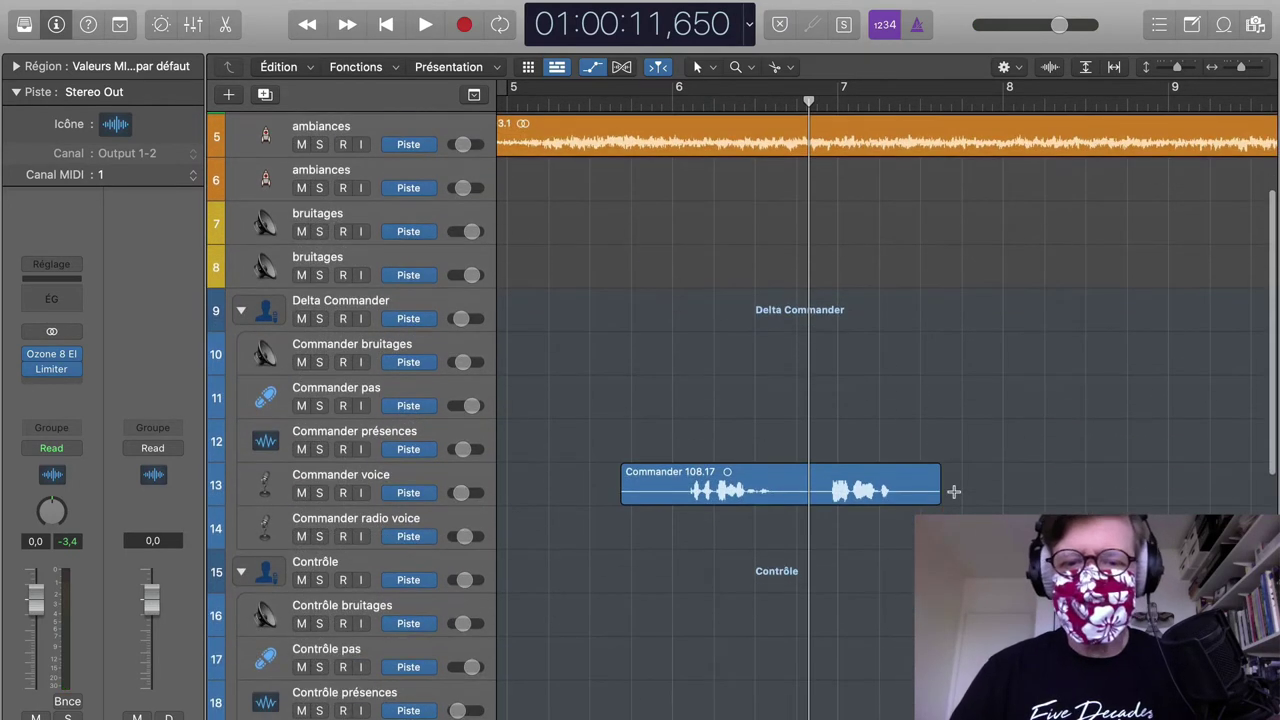
{"action": "scroll", "coordinate": [953, 491], "scroll_direction": "down", "scroll_amount": 3}
{"action": "scroll", "coordinate": [953, 491], "scroll_direction": "up", "scroll_amount": 3}
{"action": "scroll", "coordinate": [953, 491], "scroll_direction": "up", "scroll_amount": 1}
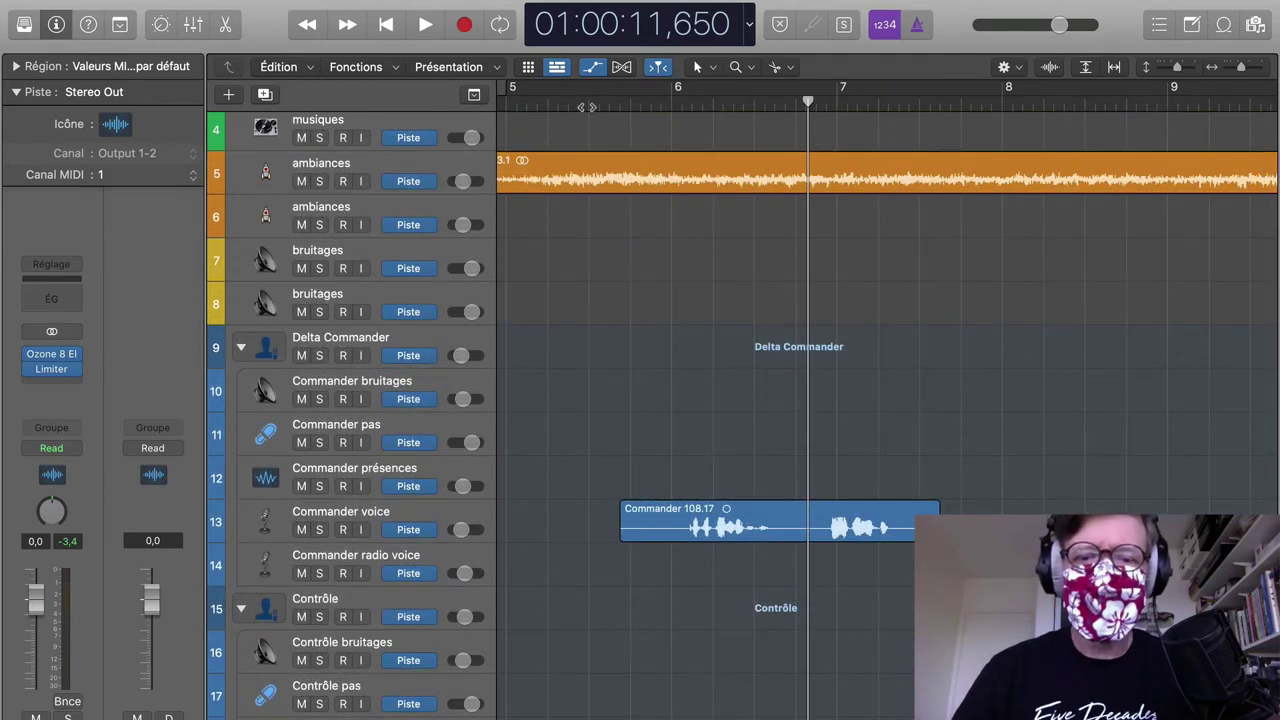
{"action": "left_click", "coordinate": [587, 107]}
{"action": "key", "text": "space"}
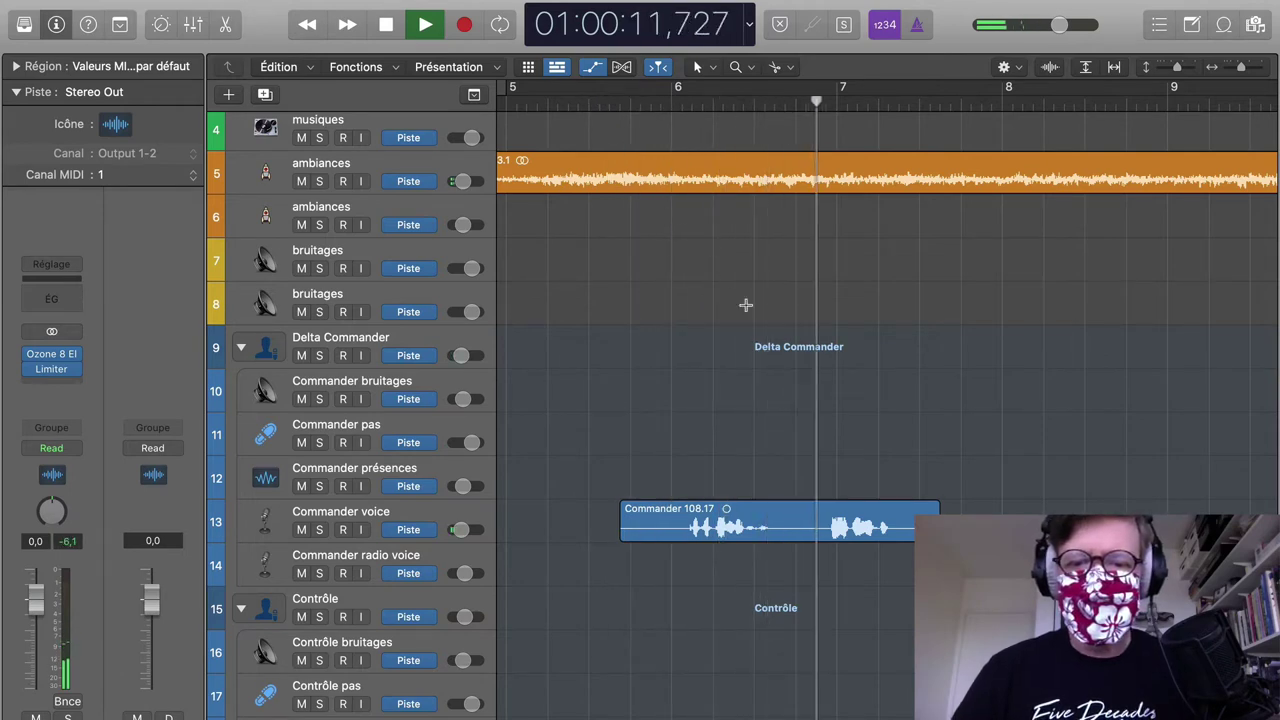
{"action": "key", "text": "space"}
{"action": "scroll", "coordinate": [904, 443], "scroll_direction": "down", "scroll_amount": 2}
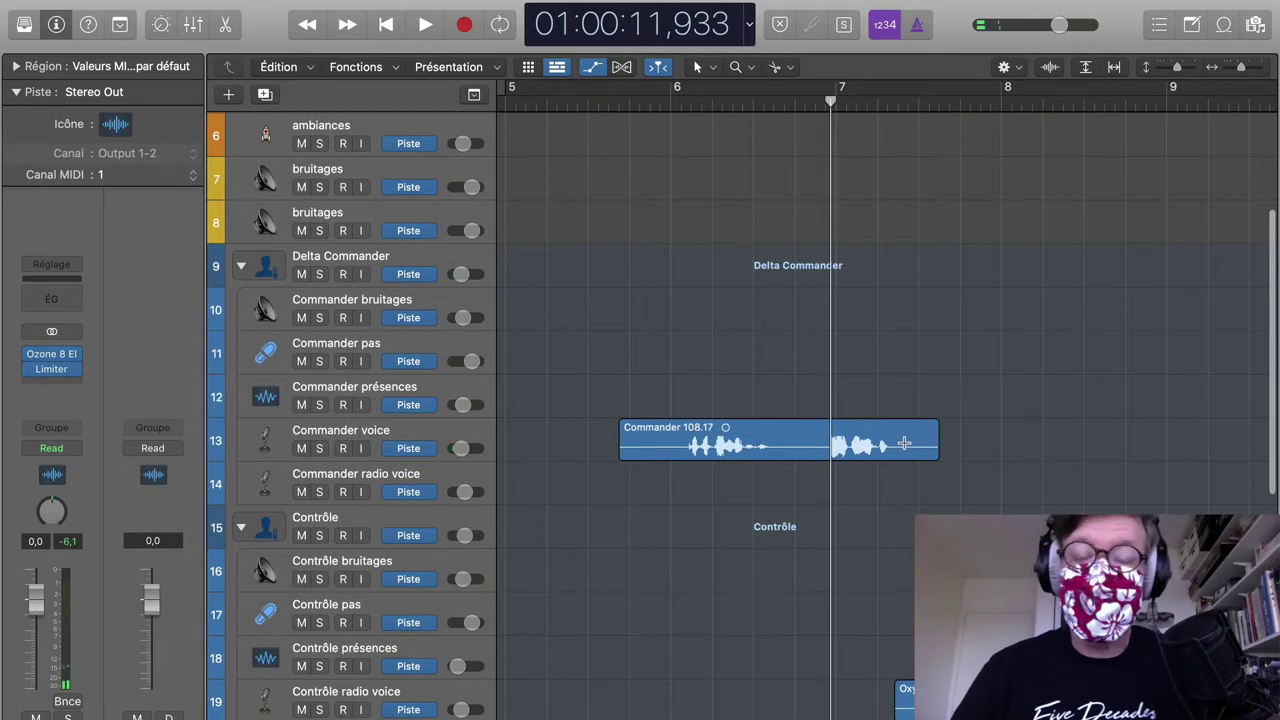
Step: Switch to Finder and open the SoundBits buttons, switches and levers folder inside bruitages > déclics
{"action": "key", "text": "super+Tab"}
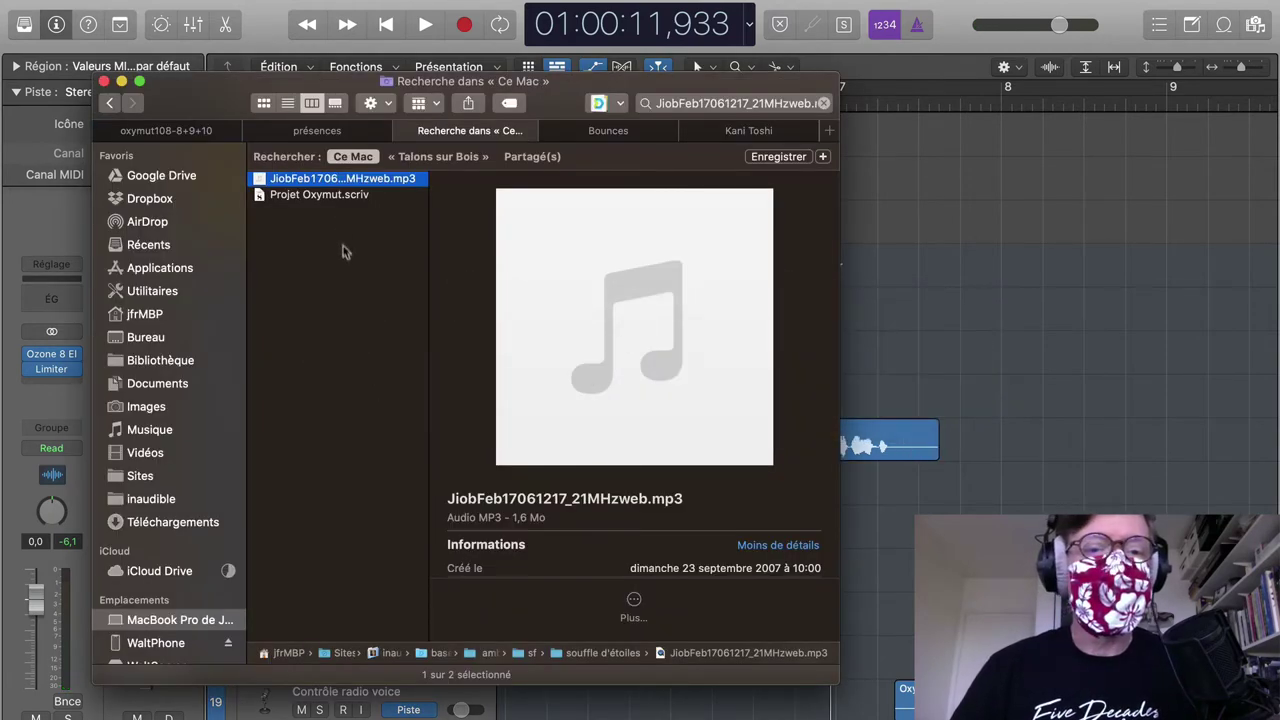
{"action": "left_click", "coordinate": [320, 132]}
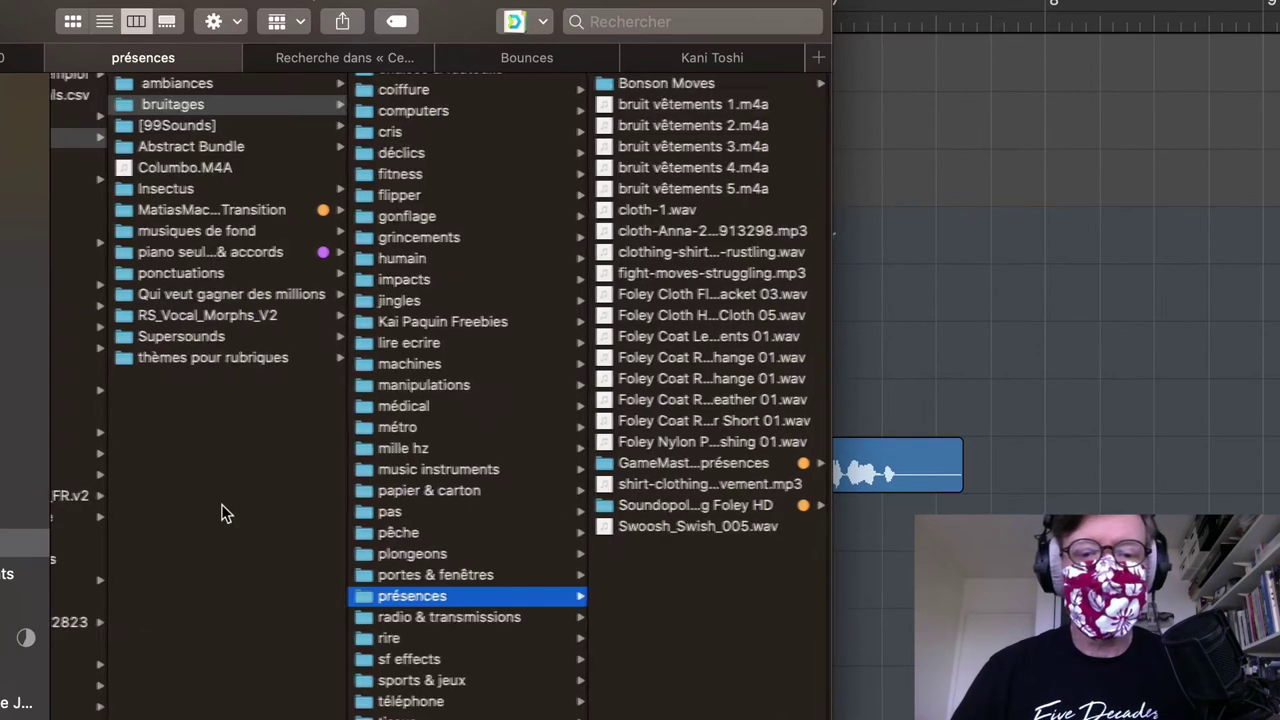
{"action": "scroll", "coordinate": [275, 477], "scroll_direction": "left", "scroll_amount": 2}
{"action": "scroll", "coordinate": [490, 355], "scroll_direction": "up", "scroll_amount": 4}
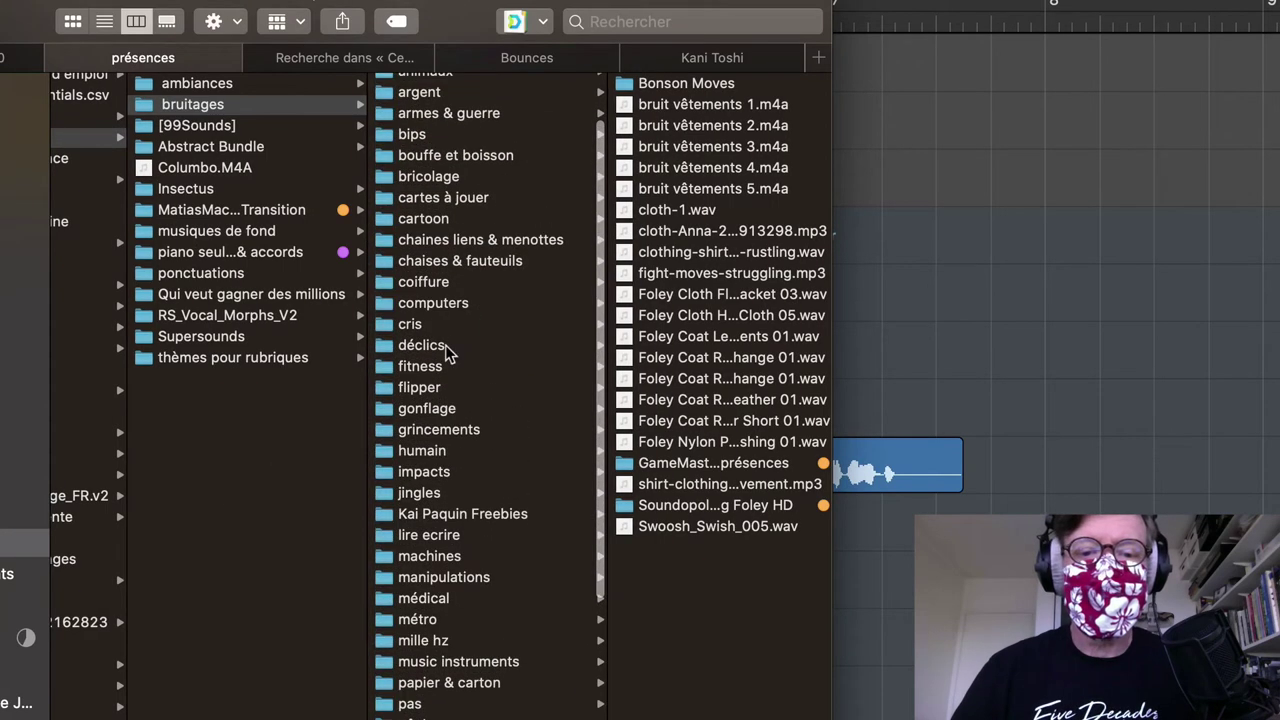
{"action": "left_click", "coordinate": [447, 350]}
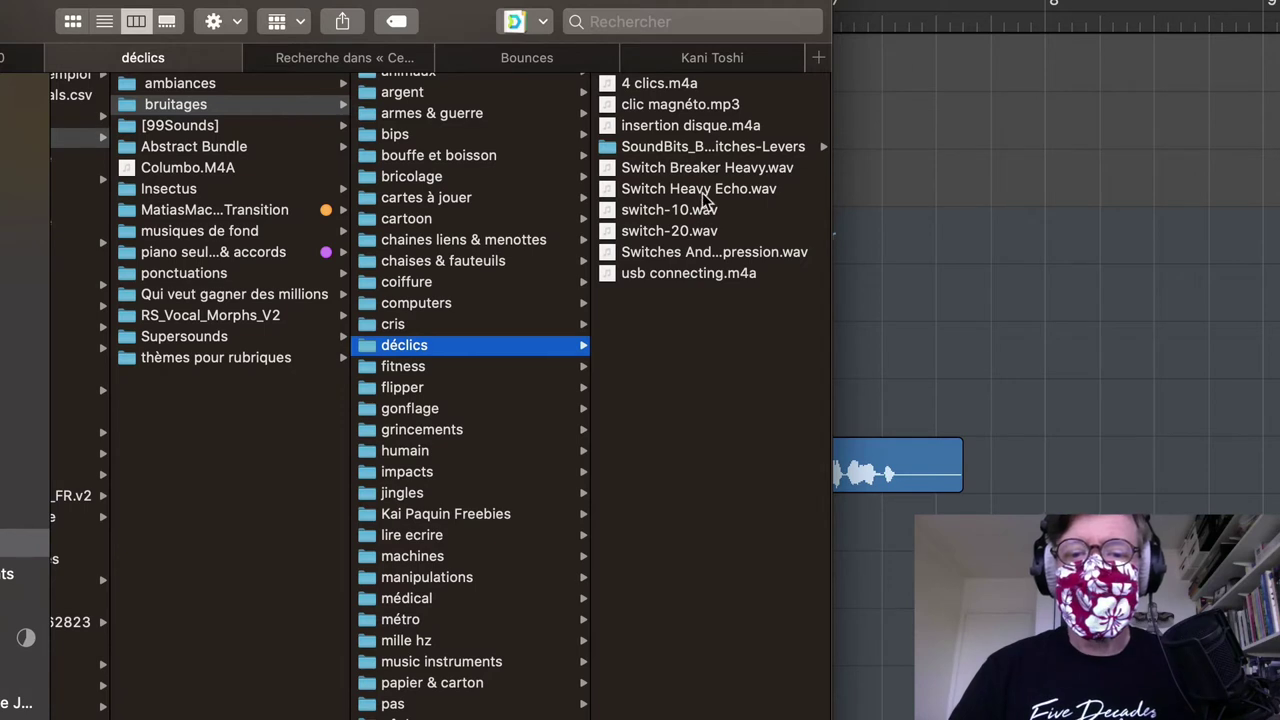
{"action": "left_click", "coordinate": [670, 147]}
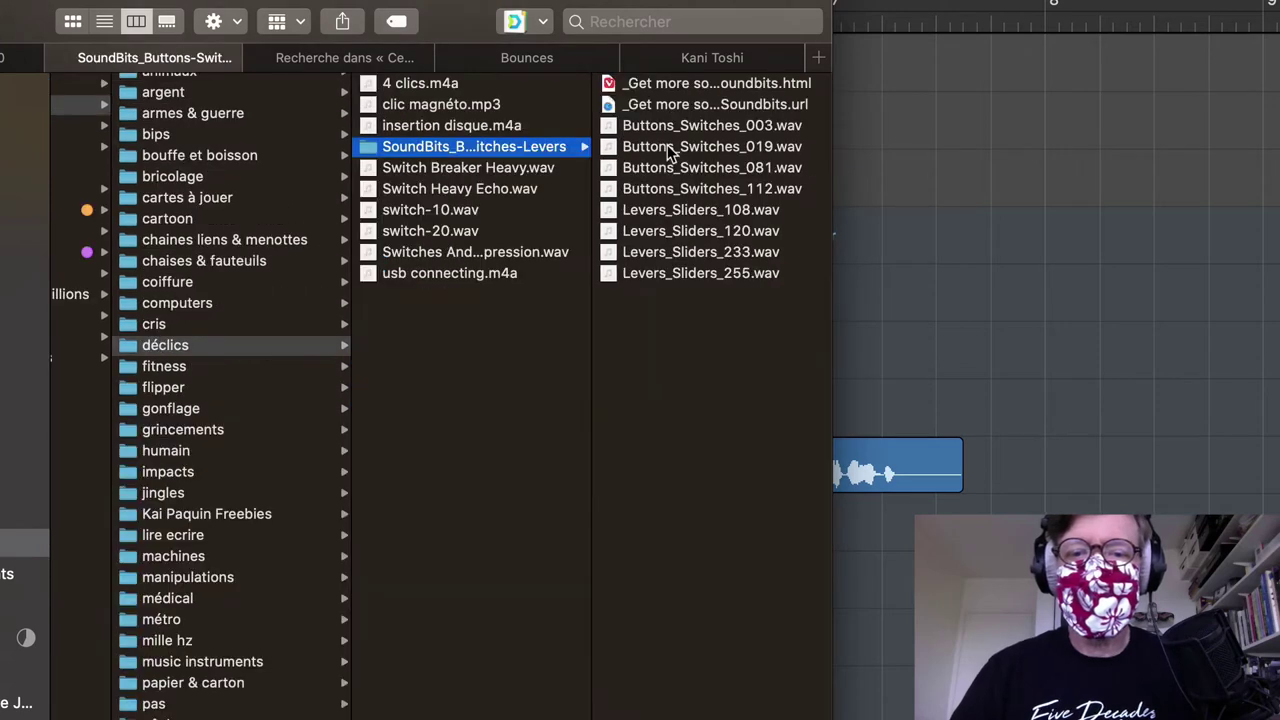
Step: Preview the sounds Levers_Sliders_108.wav and Buttons_Switches_081.wav
{"action": "left_click", "coordinate": [650, 210]}
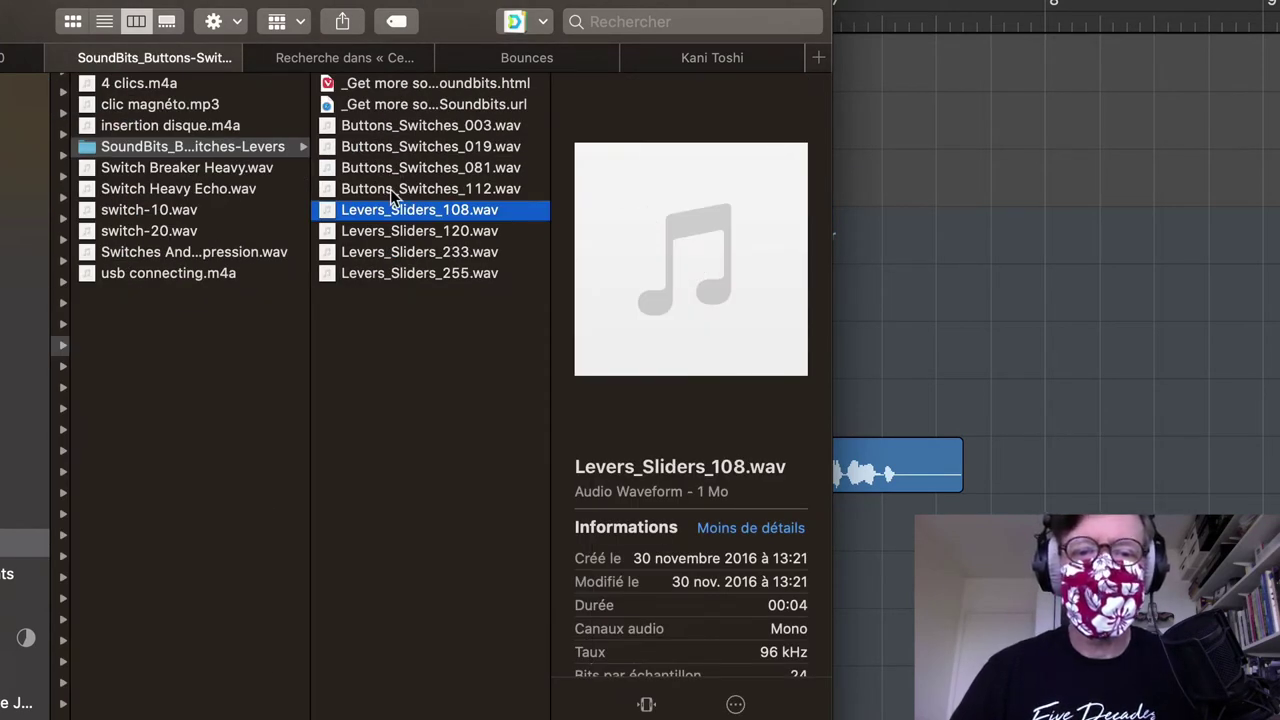
{"action": "key", "text": "space"}
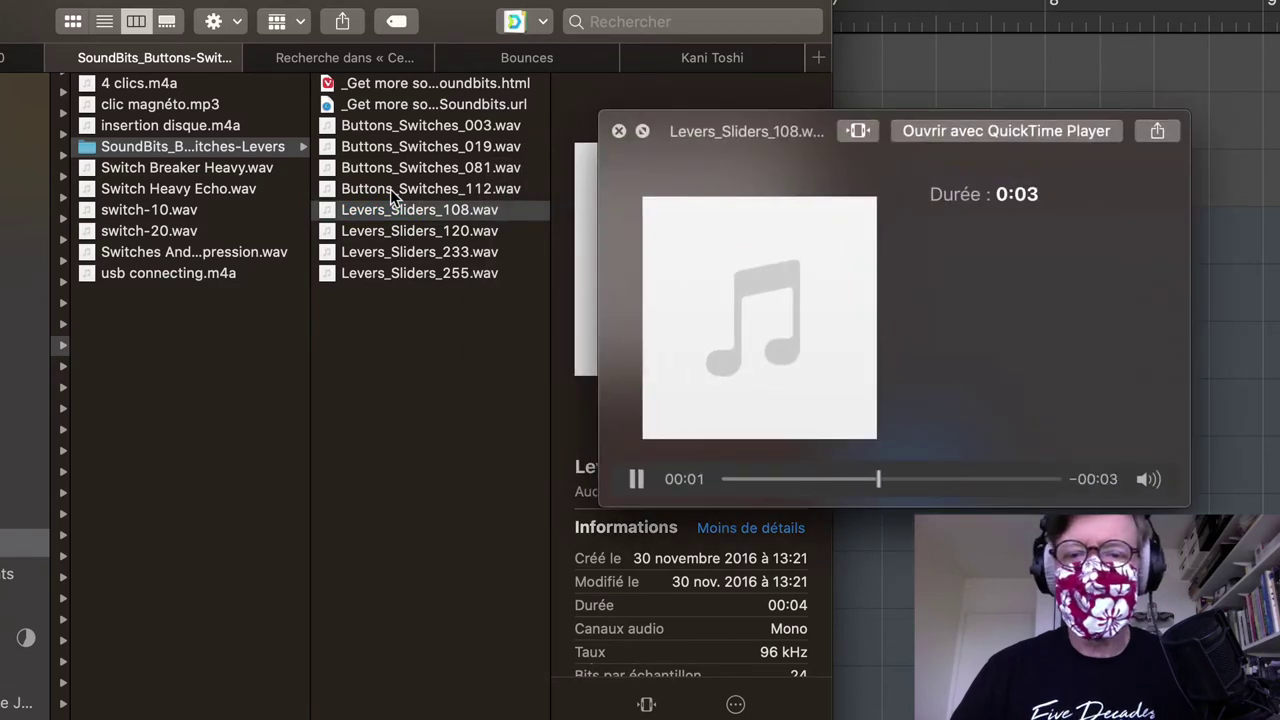
{"action": "key", "text": "space"}
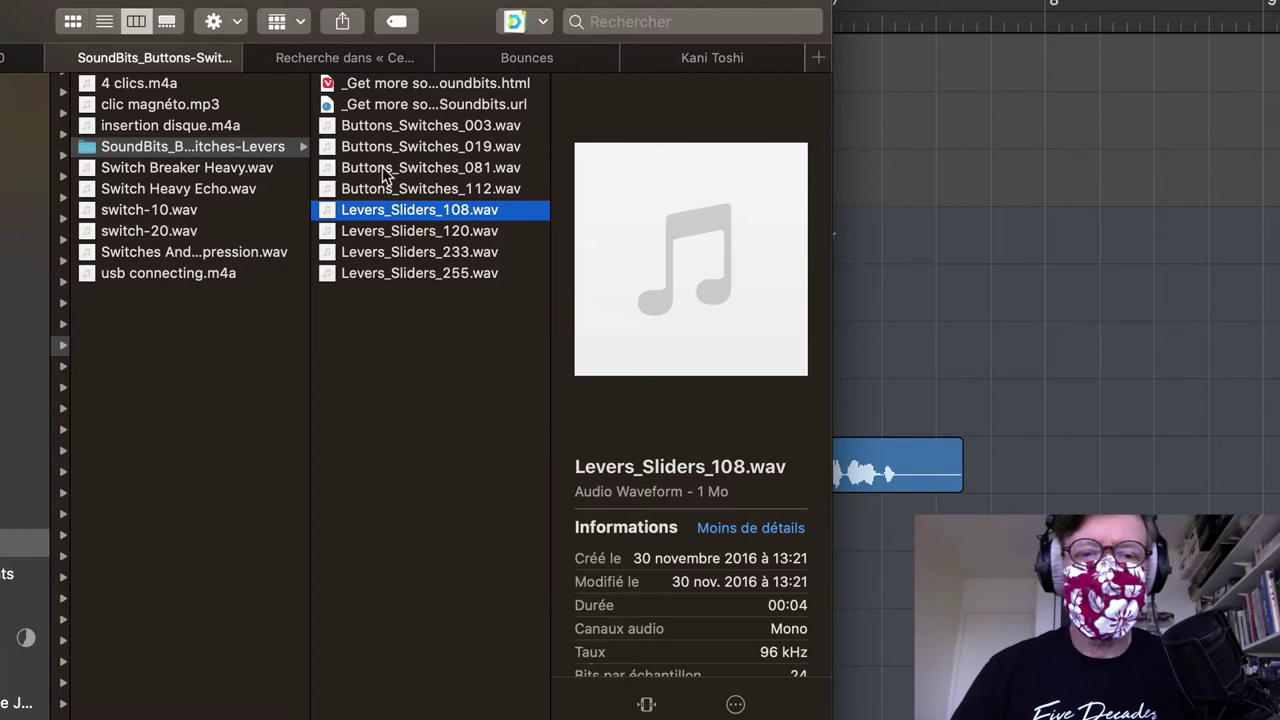
{"action": "left_click", "coordinate": [386, 170]}
{"action": "key", "text": "space"}
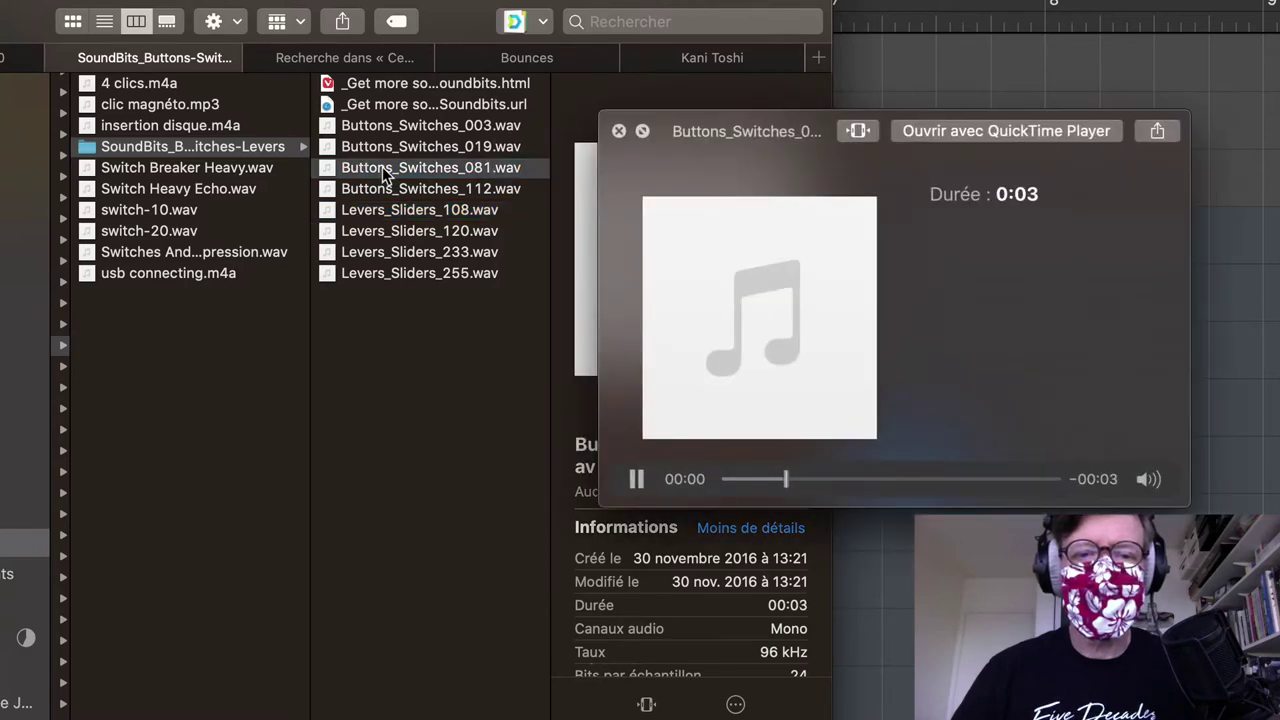
{"action": "key", "text": "space"}
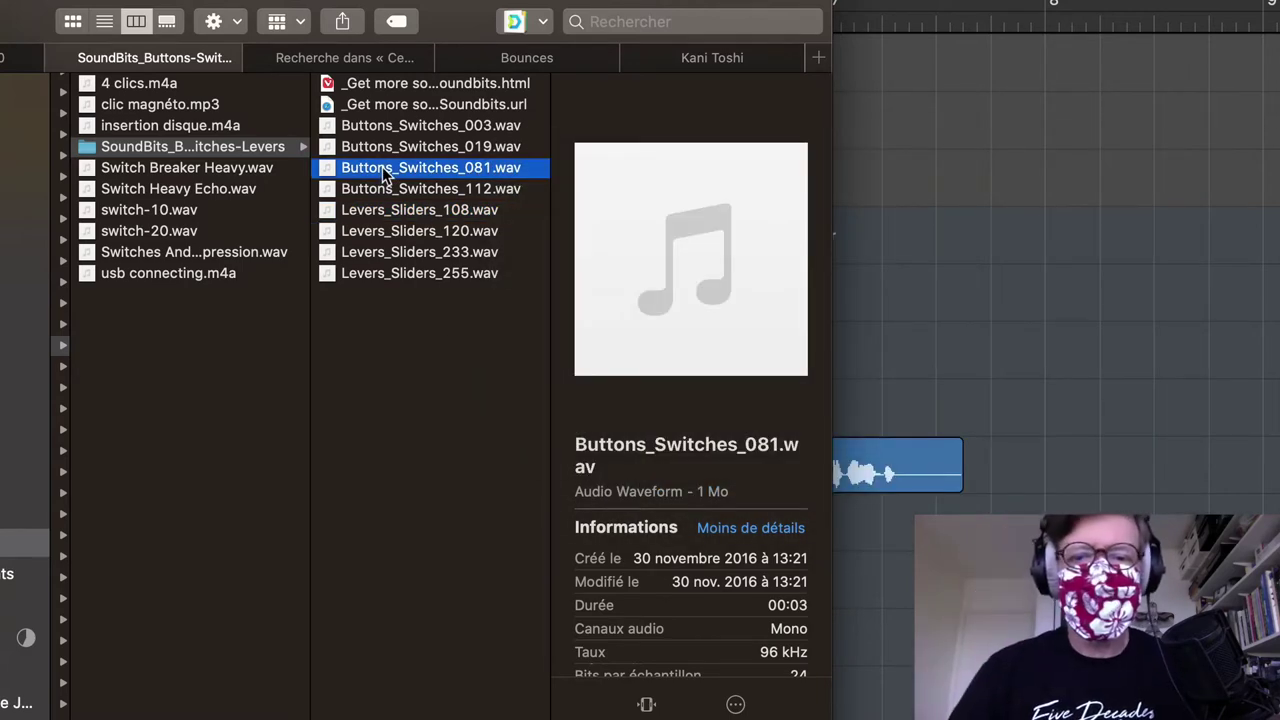
Step: Place Buttons_Switches_081.wav on the Commander bruitages track before bar 6, split it after the first clicks, and move the remainder past bar 7
{"action": "key", "text": "super+Tab"}
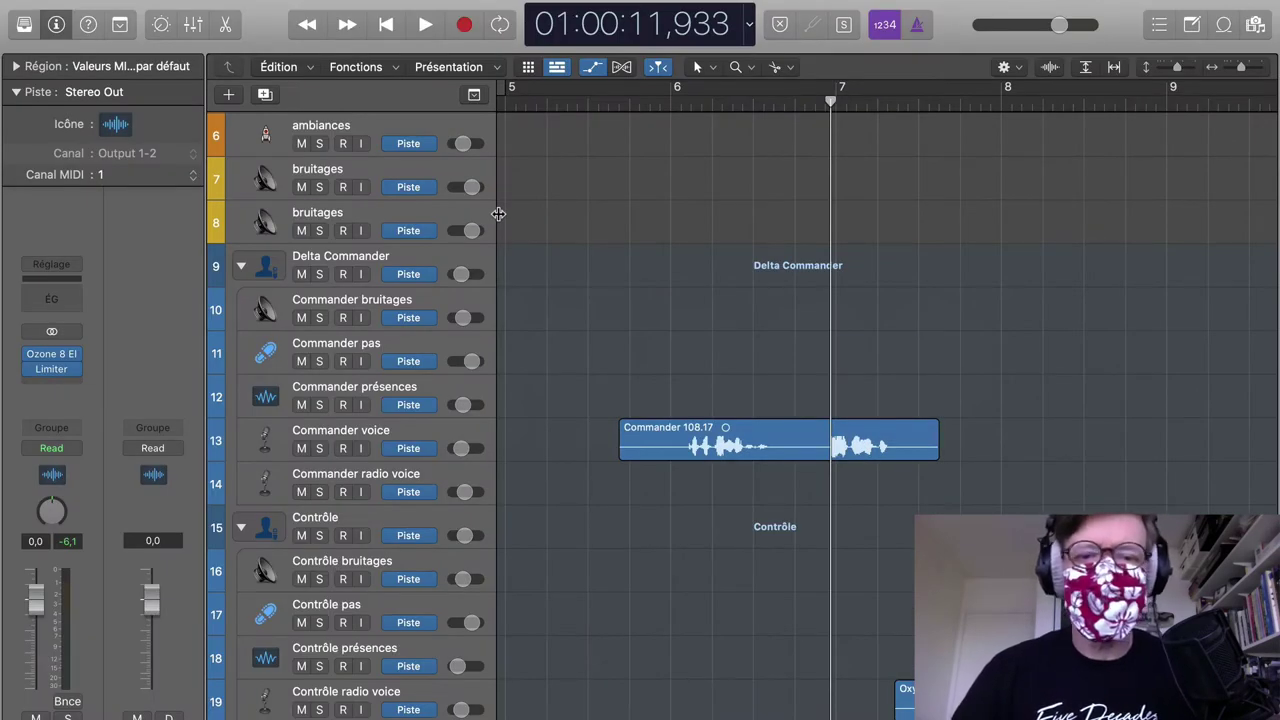
{"action": "left_click_drag", "start_coordinate": [498, 213], "coordinate": [680, 302]}
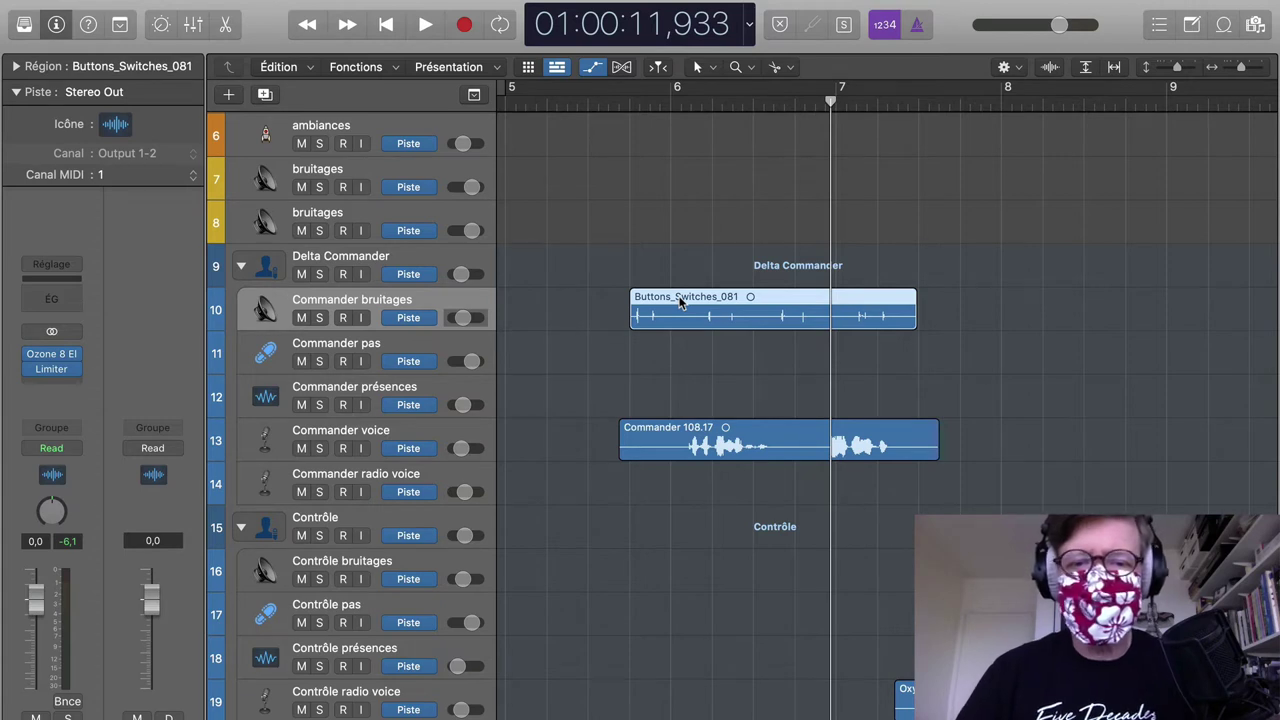
{"action": "left_click", "coordinate": [681, 303], "text": "super"}
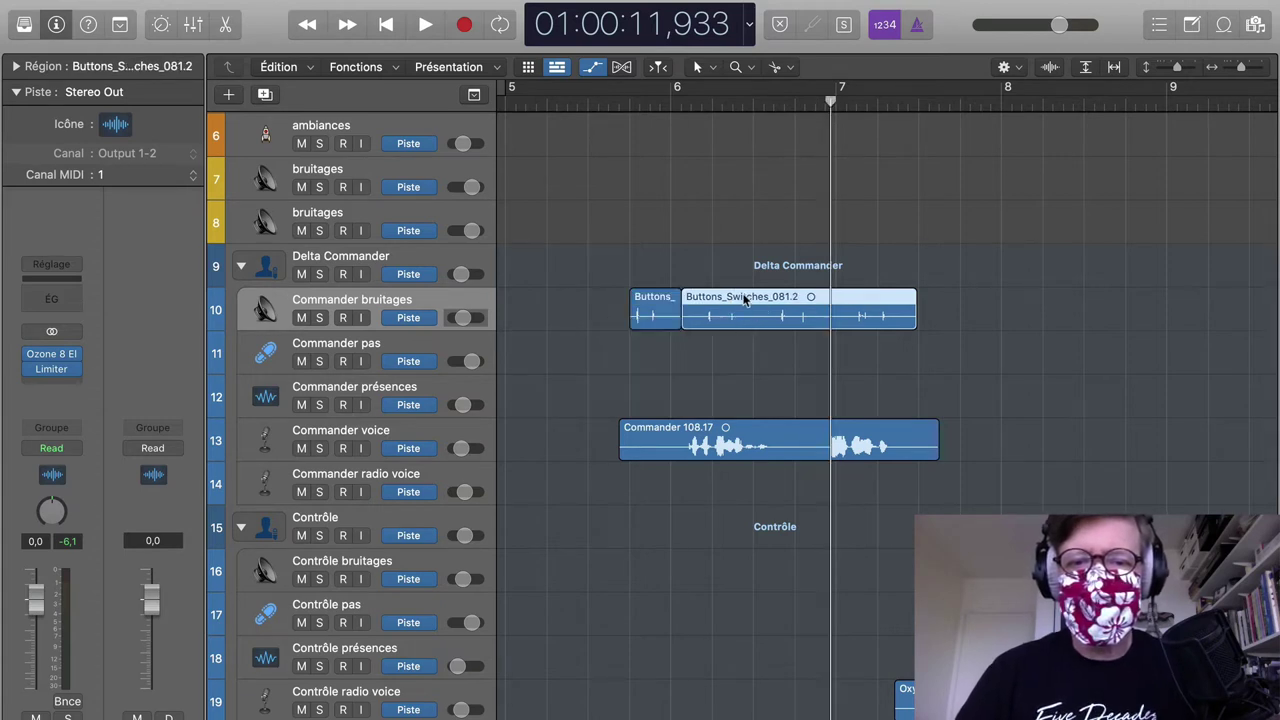
{"action": "left_click_drag", "start_coordinate": [743, 296], "coordinate": [962, 332]}
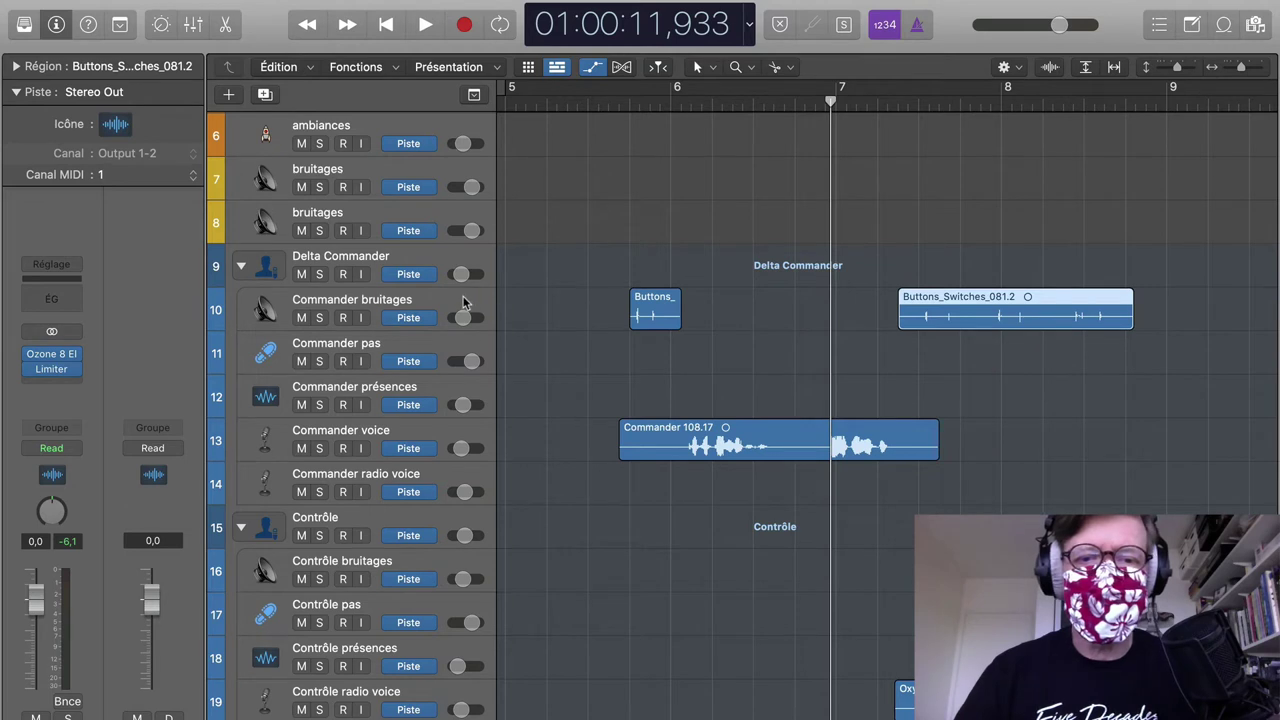
Step: Select the Commander bruitages track and play the first switch clicks together with the Commander's line from about halfway through bar 5
{"action": "left_click", "coordinate": [463, 303]}
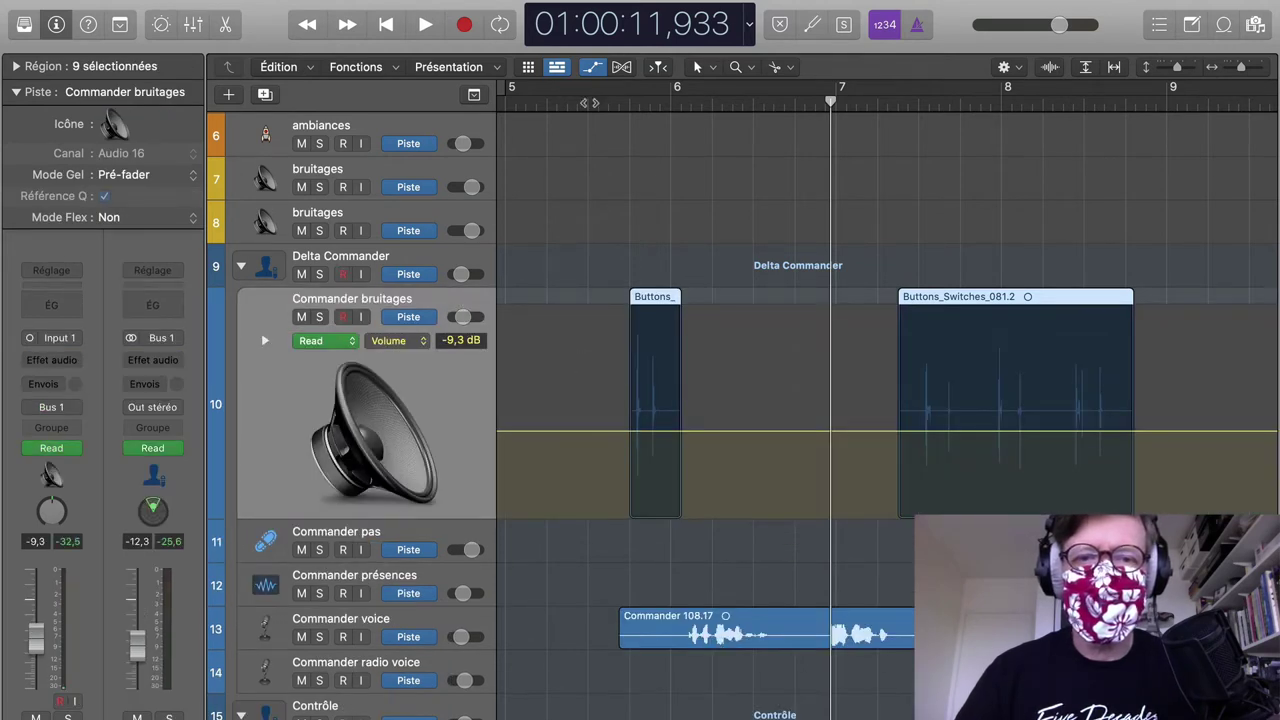
{"action": "key", "text": "space"}
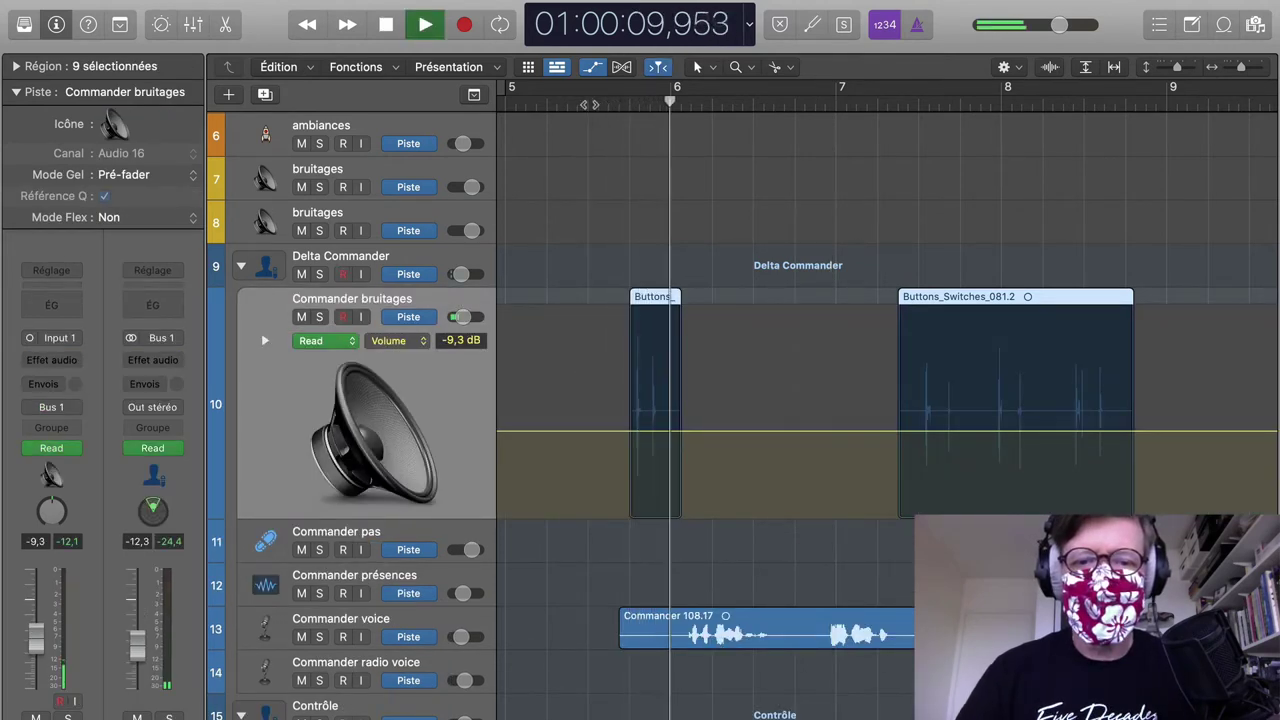
{"action": "key", "text": "space"}
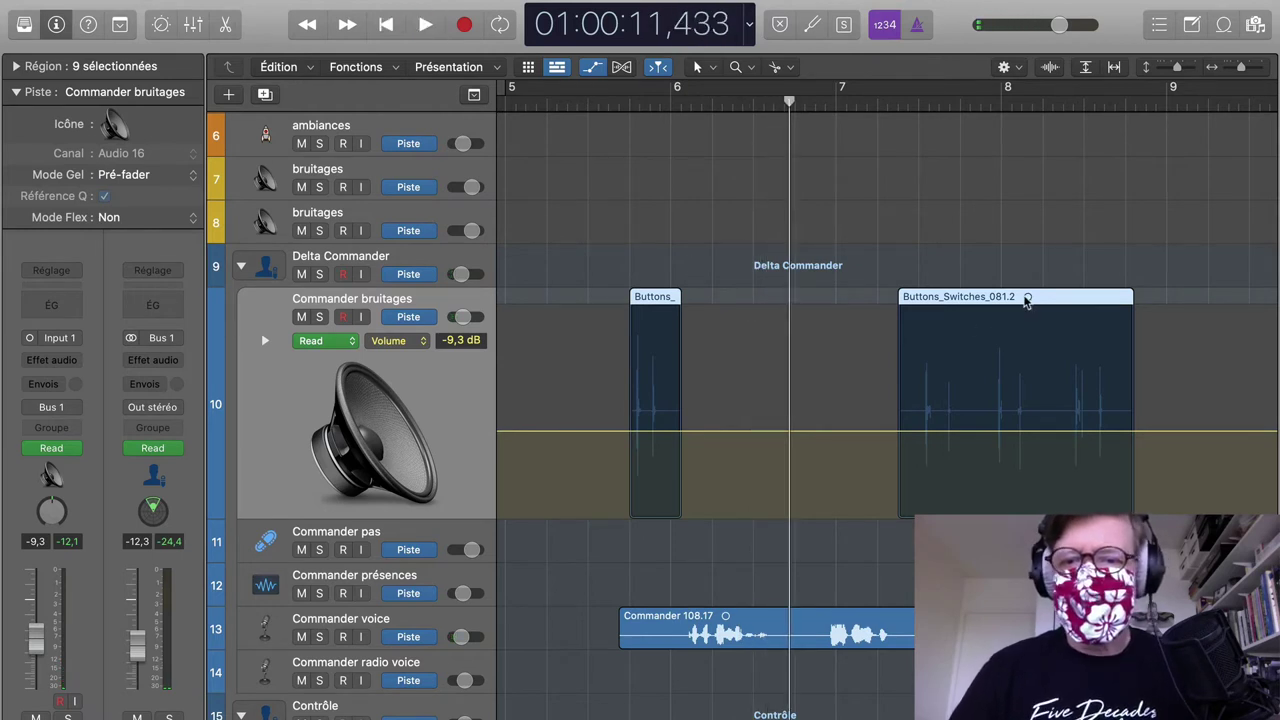
Step: Delete the leftover Buttons_Switches_081.2 region past bar 7 on the Commander bruitages track
{"action": "left_click", "coordinate": [840, 303]}
{"action": "left_click", "coordinate": [950, 303]}
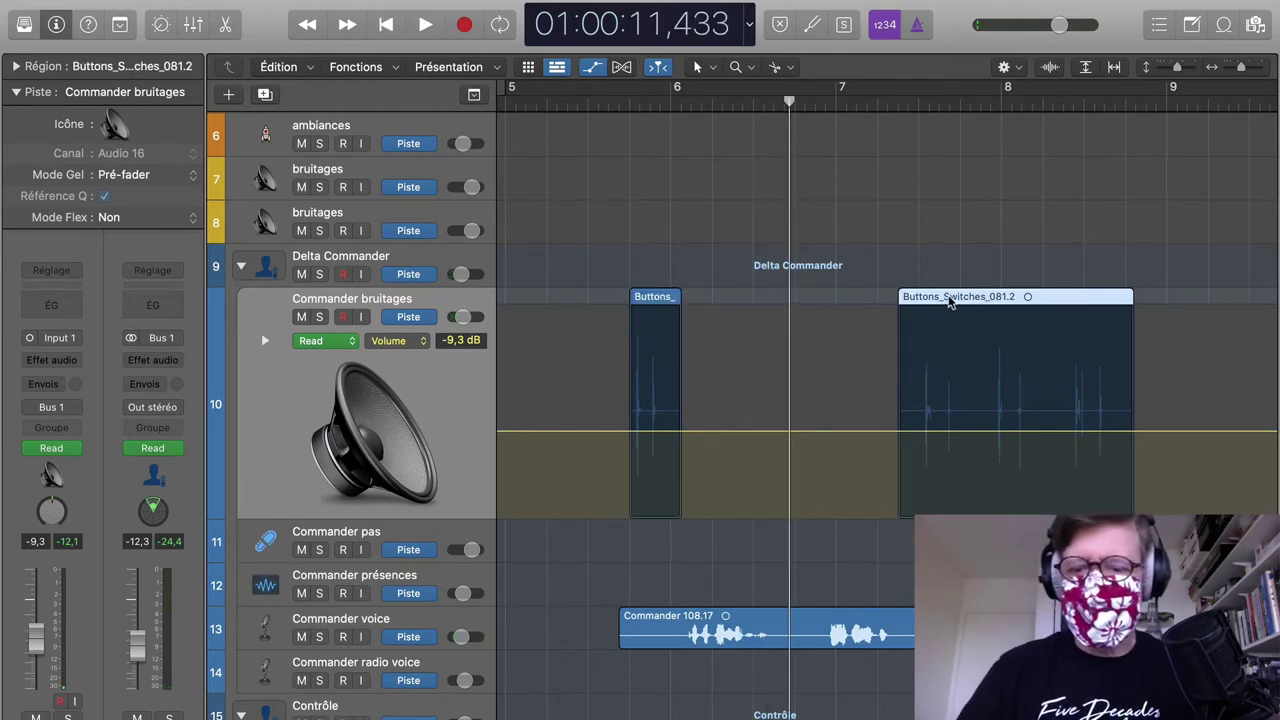
{"action": "key", "text": "Delete"}
Step: Switch to Finder and preview the sounds Levers_Sliders_120.wav and Levers_Sliders_108.wav
{"action": "key", "text": "super+Tab"}
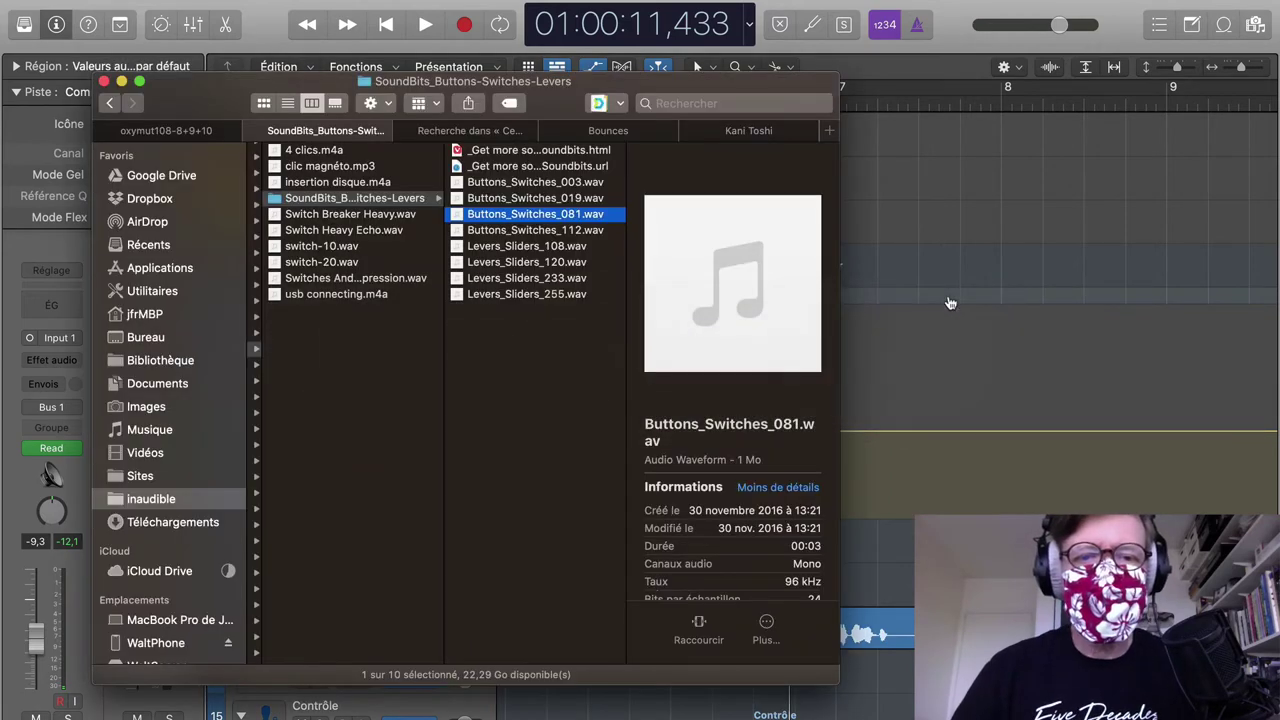
{"action": "left_click", "coordinate": [506, 262]}
{"action": "key", "text": "space"}
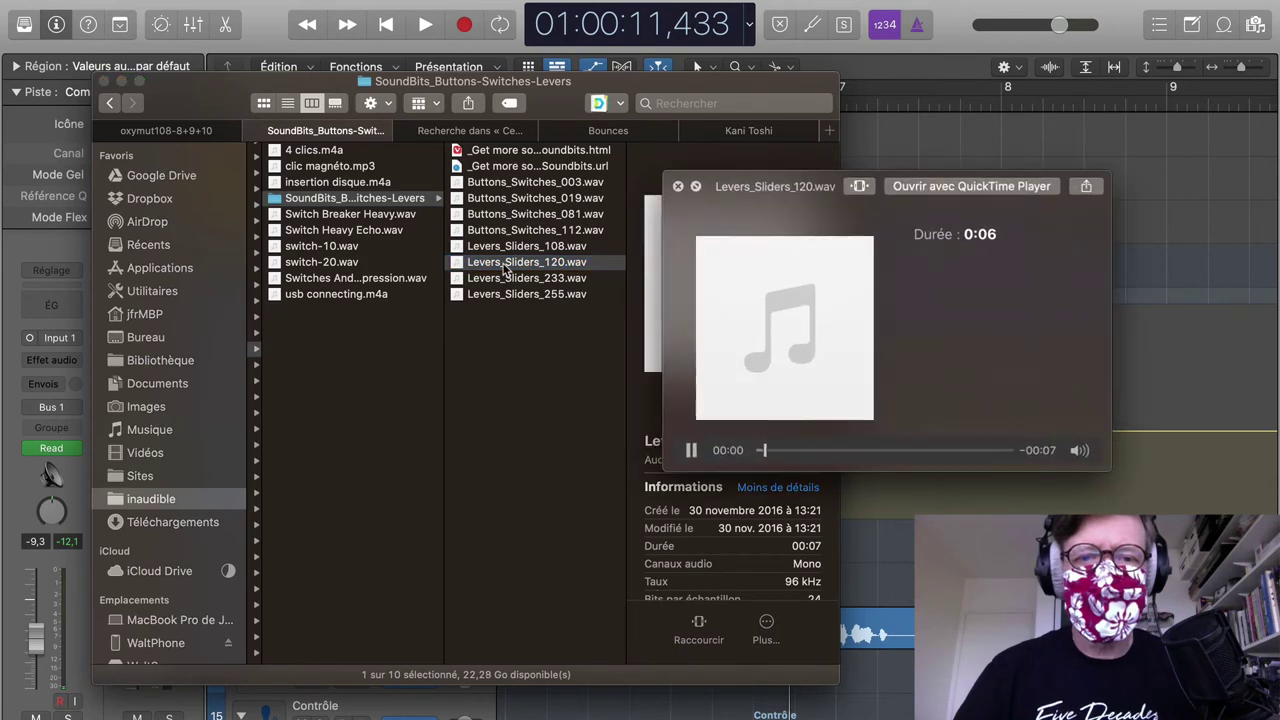
{"action": "key", "text": "space"}
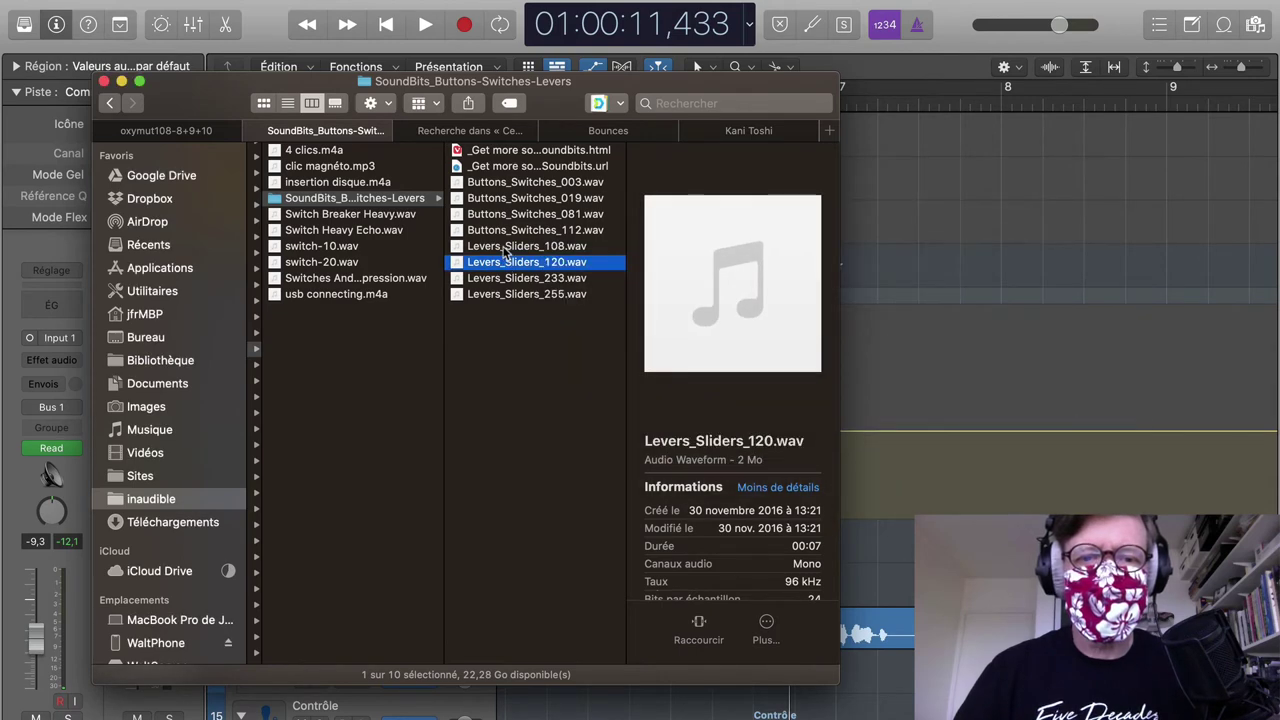
{"action": "left_click", "coordinate": [505, 247]}
{"action": "key", "text": "space"}
{"action": "key", "text": "space"}
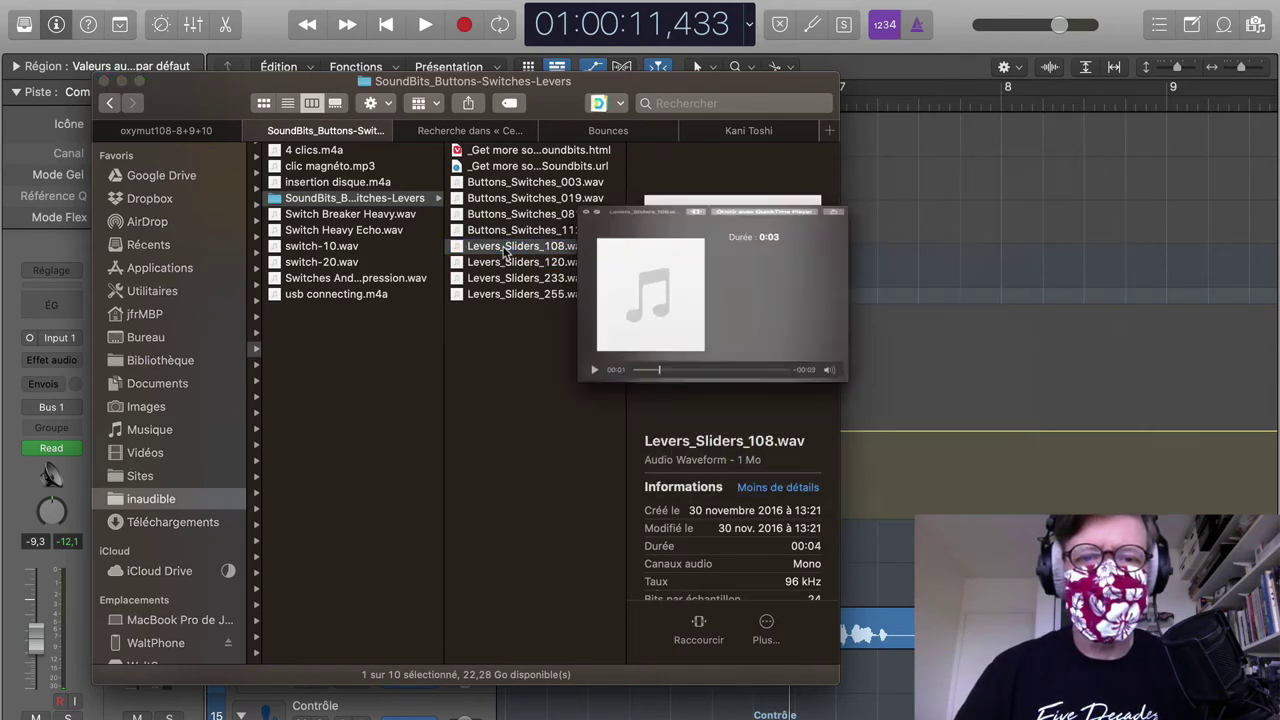
Step: Place Levers_Sliders_108.wav at position 6 3 1 1 on the Commander bruitages track and split it before its last lever sound
{"action": "left_click_drag", "start_coordinate": [456, 250], "coordinate": [720, 348]}
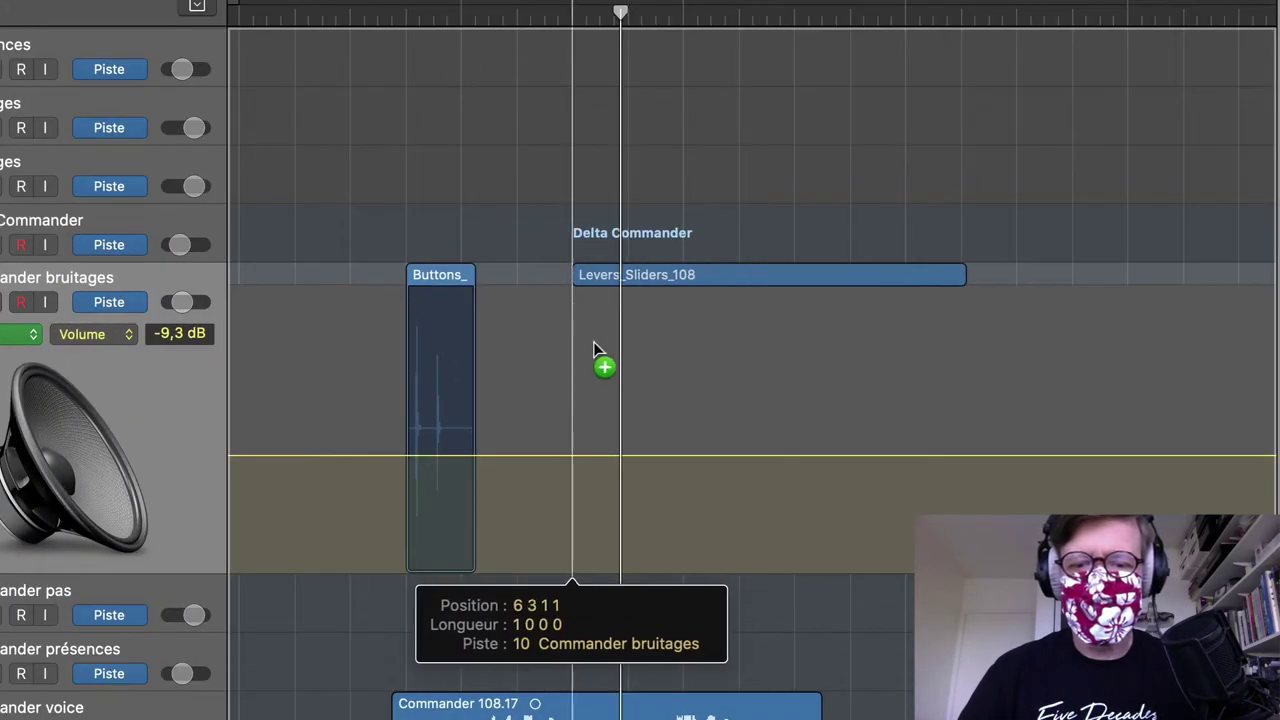
{"action": "left_click_drag", "start_coordinate": [595, 350], "coordinate": [597, 349]}
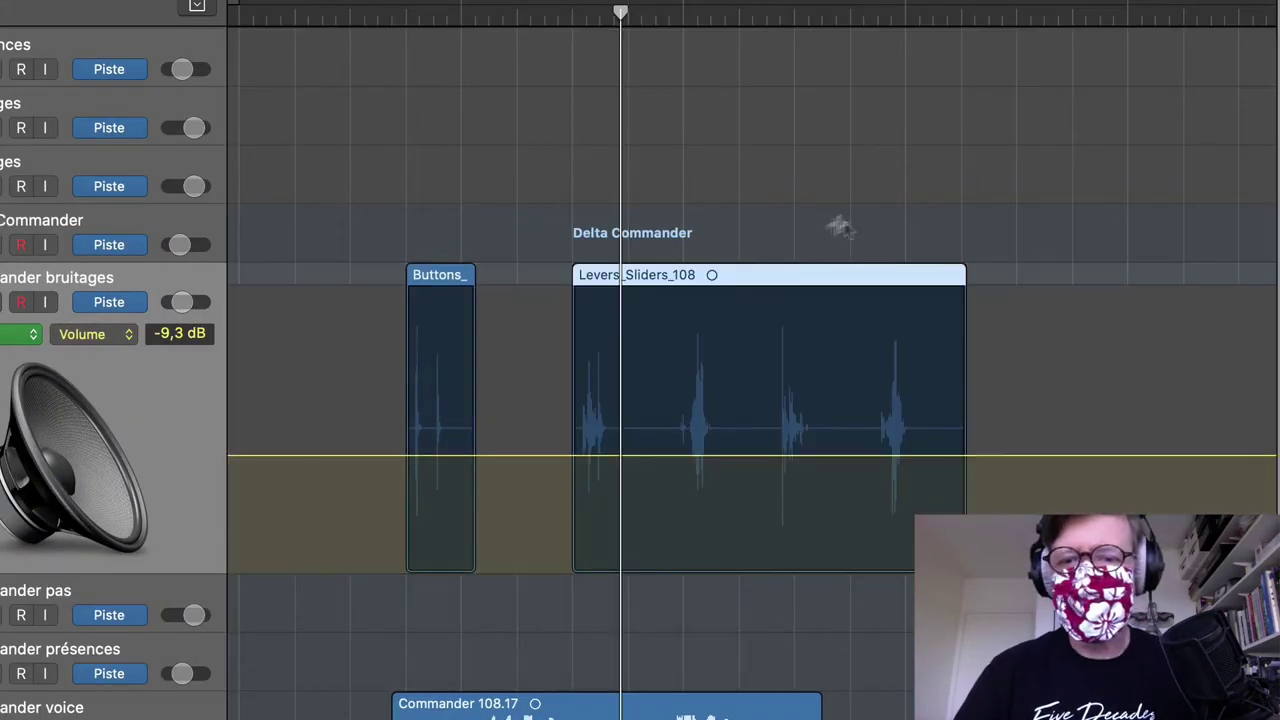
{"action": "left_click", "coordinate": [848, 272]}
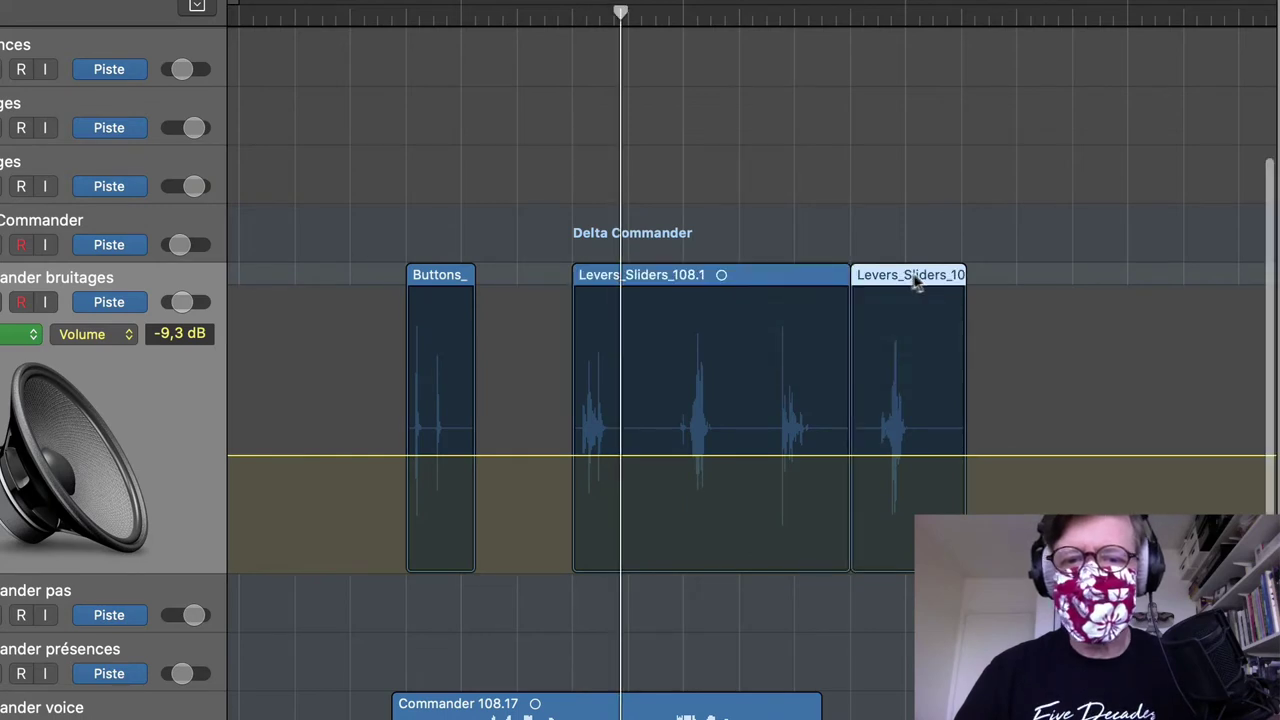
Step: Move the last lever sound to position 6 3 1 1 and delete the rest of the Levers_Sliders_108 recording
{"action": "left_click_drag", "start_coordinate": [914, 277], "coordinate": [642, 323]}
{"action": "left_click", "coordinate": [766, 272]}
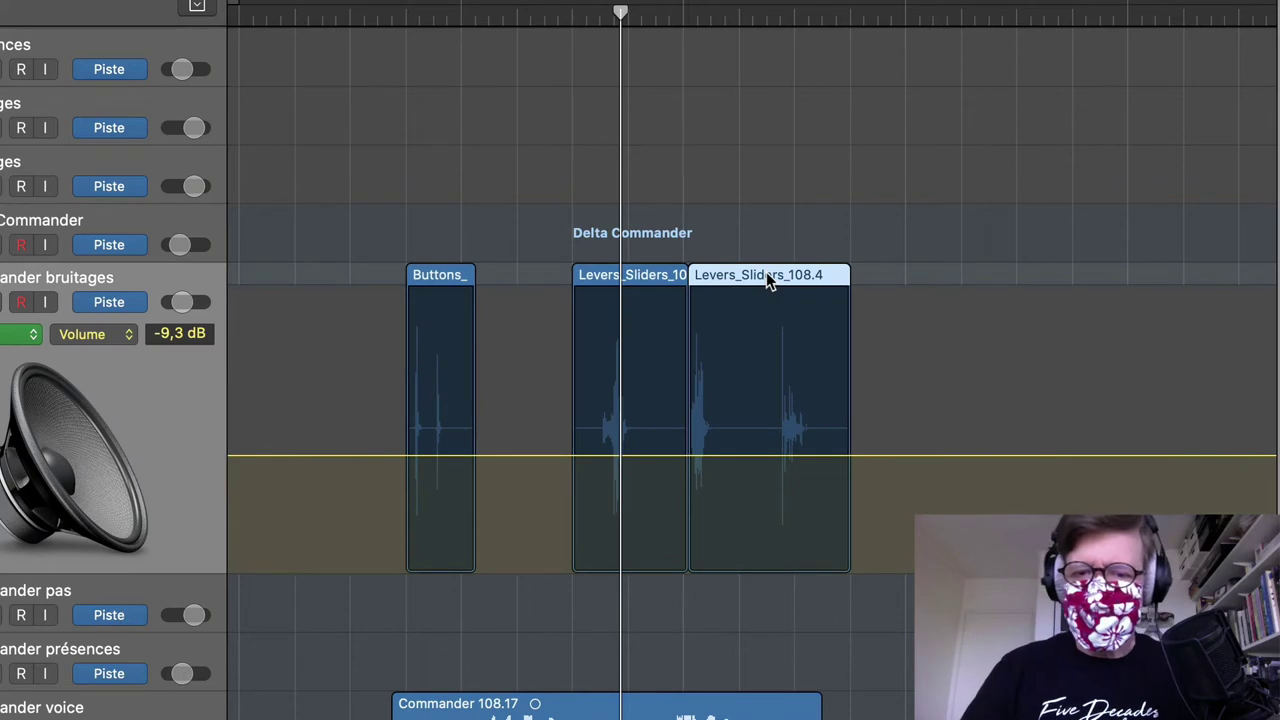
{"action": "key", "text": "Delete"}
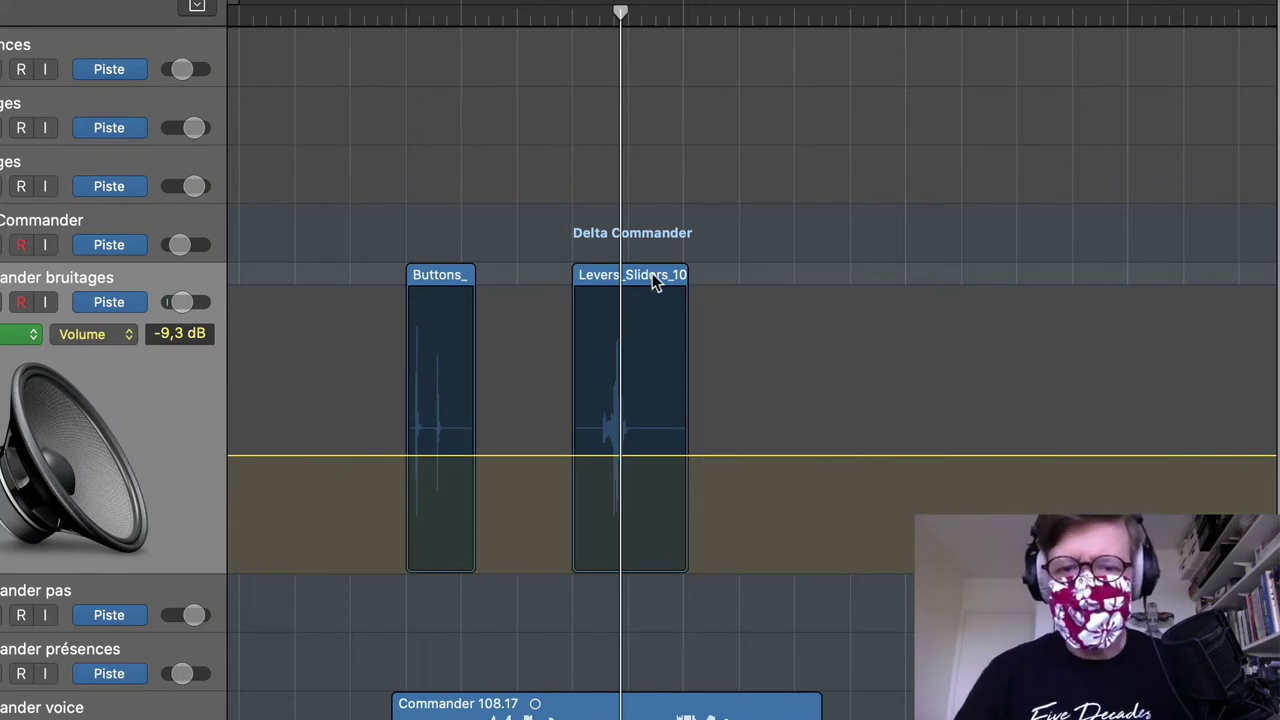
{"action": "mouse_move", "coordinate": [655, 283]}
{"action": "left_mouse_down"}
{"action": "mouse_move", "coordinate": [667, 274]}
{"action": "mouse_move", "coordinate": [650, 276]}
{"action": "left_mouse_up"}
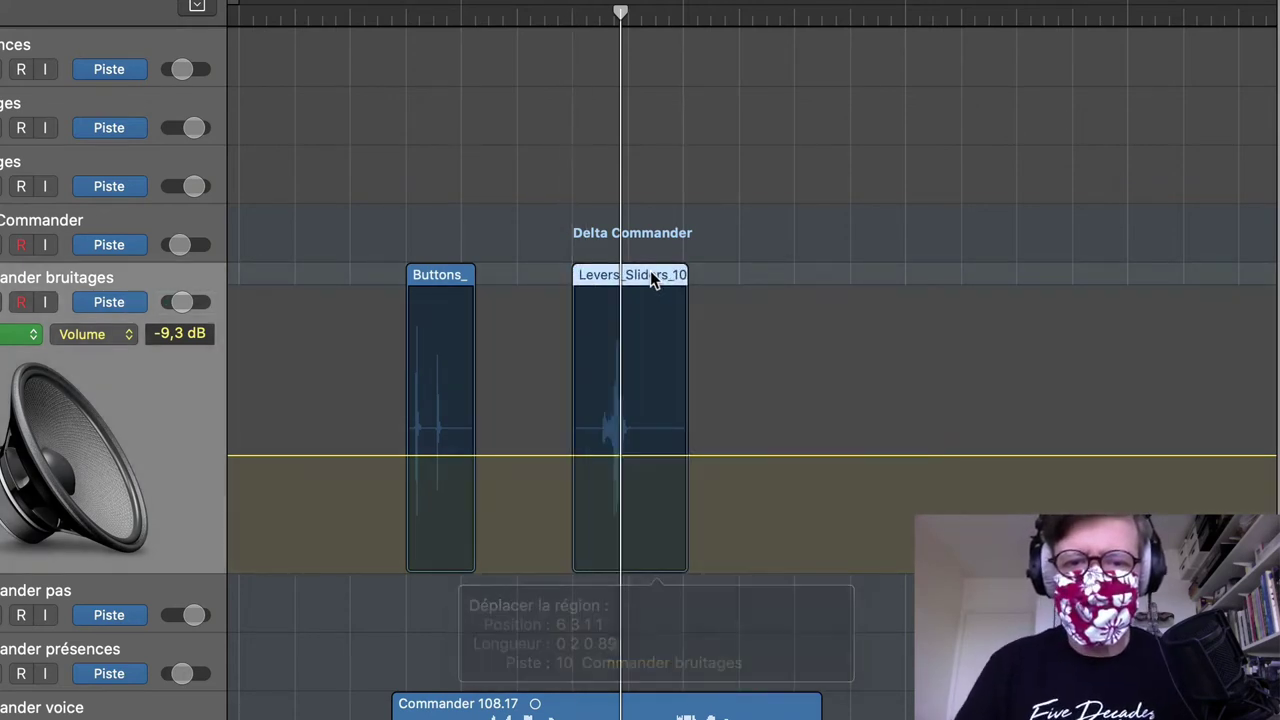
Step: Add a copy of the Buttons_Switches_081 region directly after the lever sound and play the sequence
{"action": "left_click_drag", "start_coordinate": [470, 275], "coordinate": [670, 283]}
{"action": "left_click", "coordinate": [475, 276]}
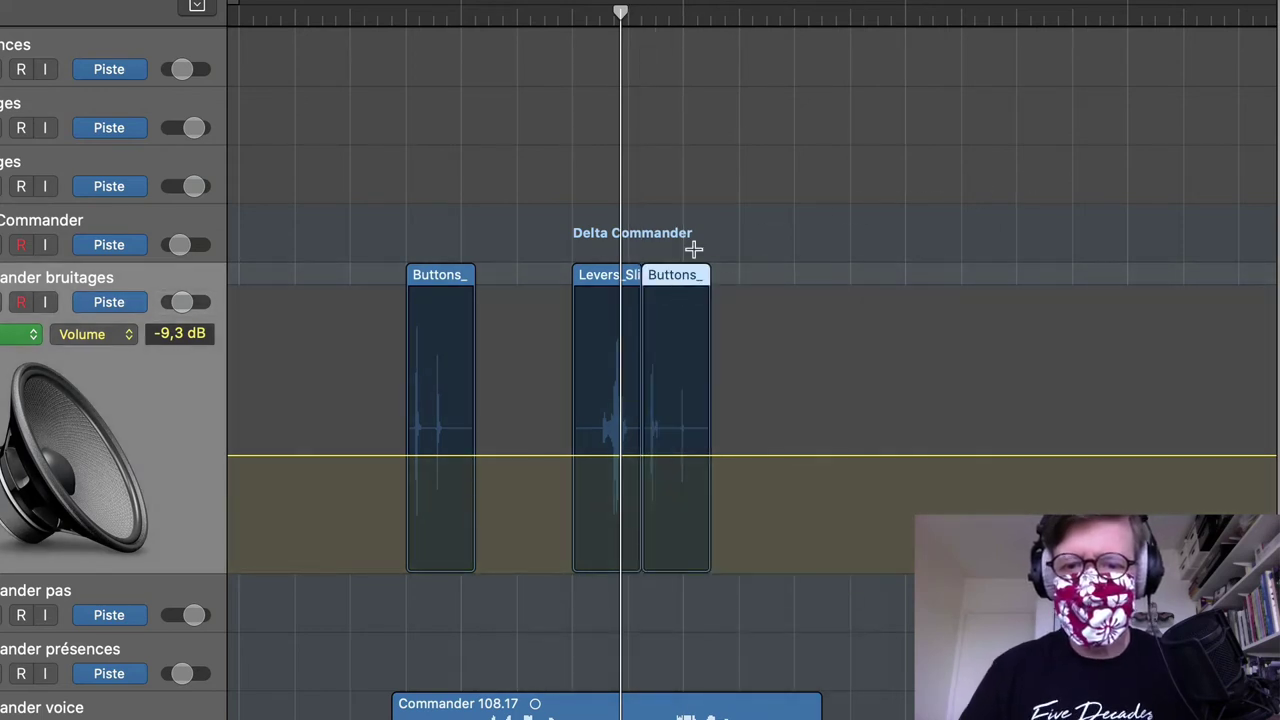
{"action": "key", "text": "space"}
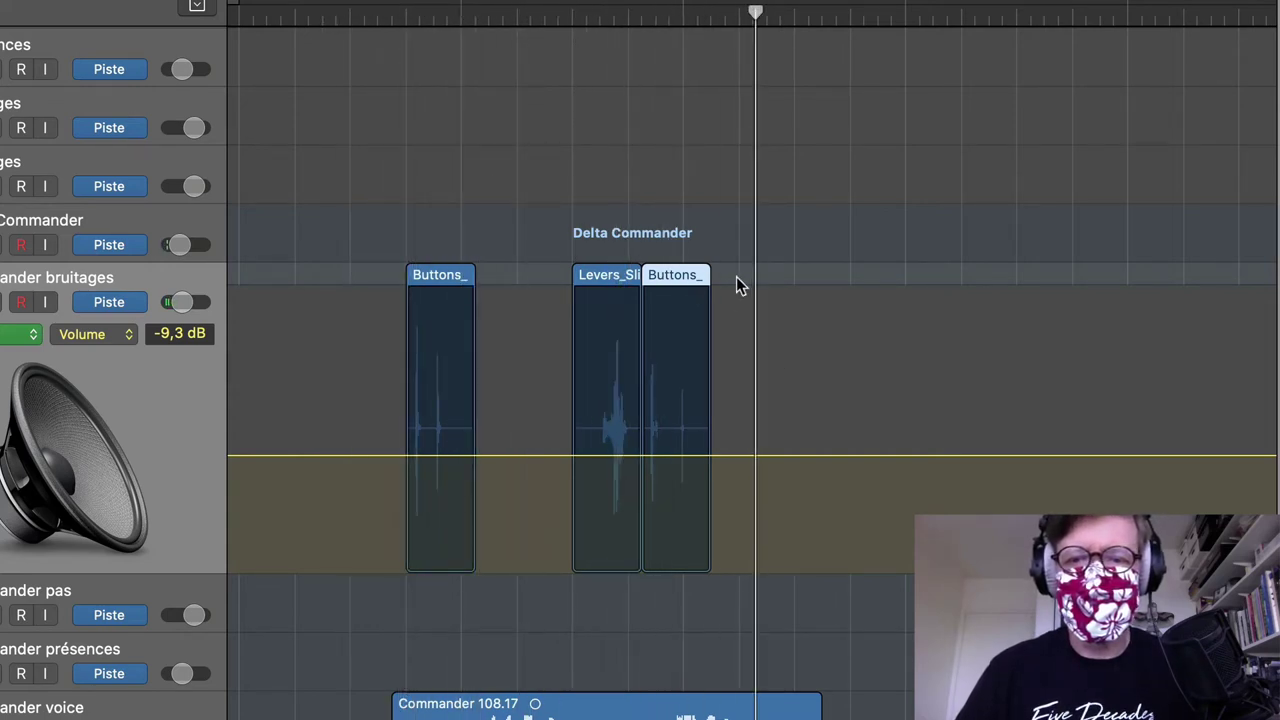
Step: Shift the lever sound and the copied switch clicks together slightly earlier and play them back
{"action": "left_click", "coordinate": [600, 277], "text": "shift"}
{"action": "left_click_drag", "start_coordinate": [600, 277], "coordinate": [584, 277]}
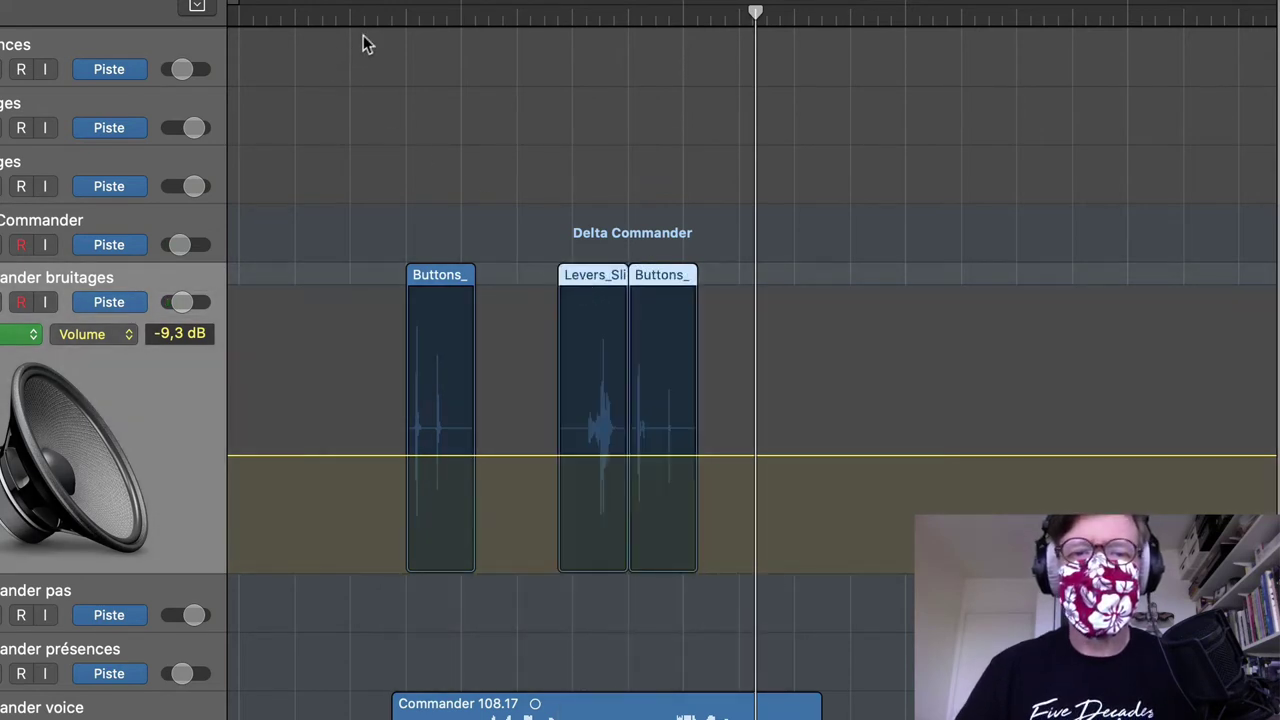
{"action": "key", "text": "space"}
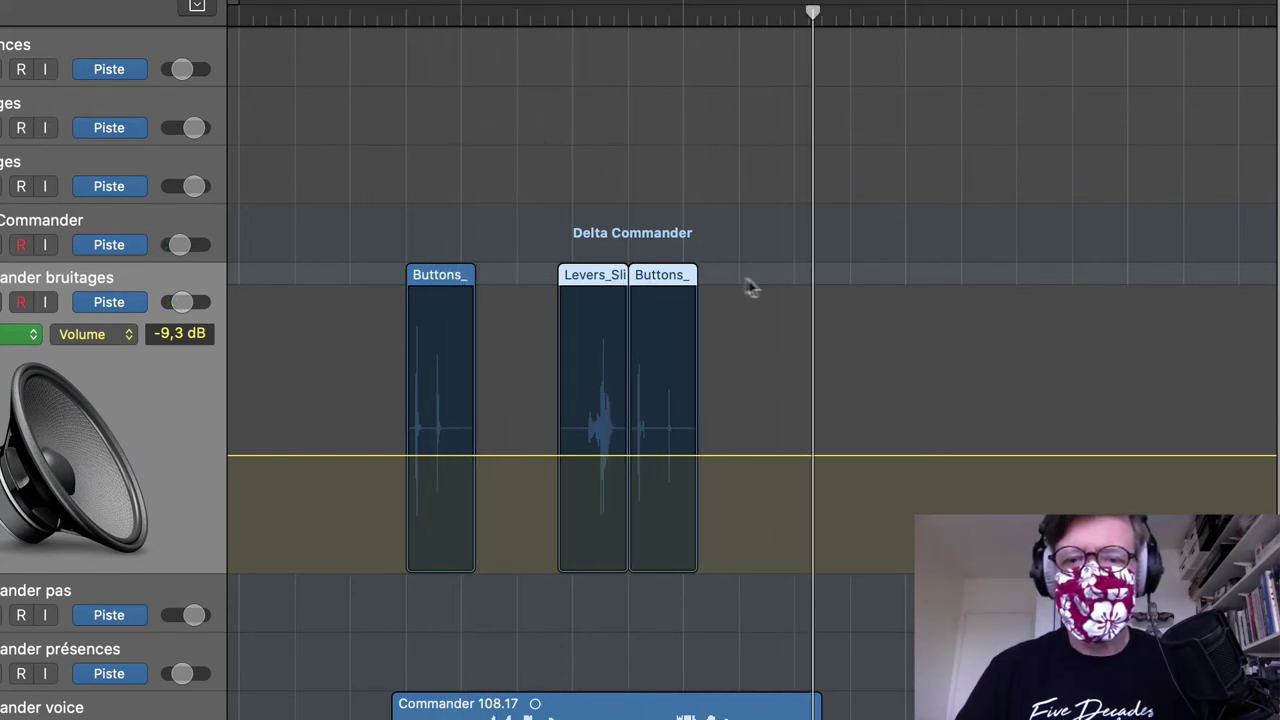
Step: Rearrange the sounds after bar 6 with the copied switch clicks first, a second Buttons_Switches_081 region behind them, and the lever sound last
{"action": "left_click_drag", "start_coordinate": [670, 287], "coordinate": [800, 297]}
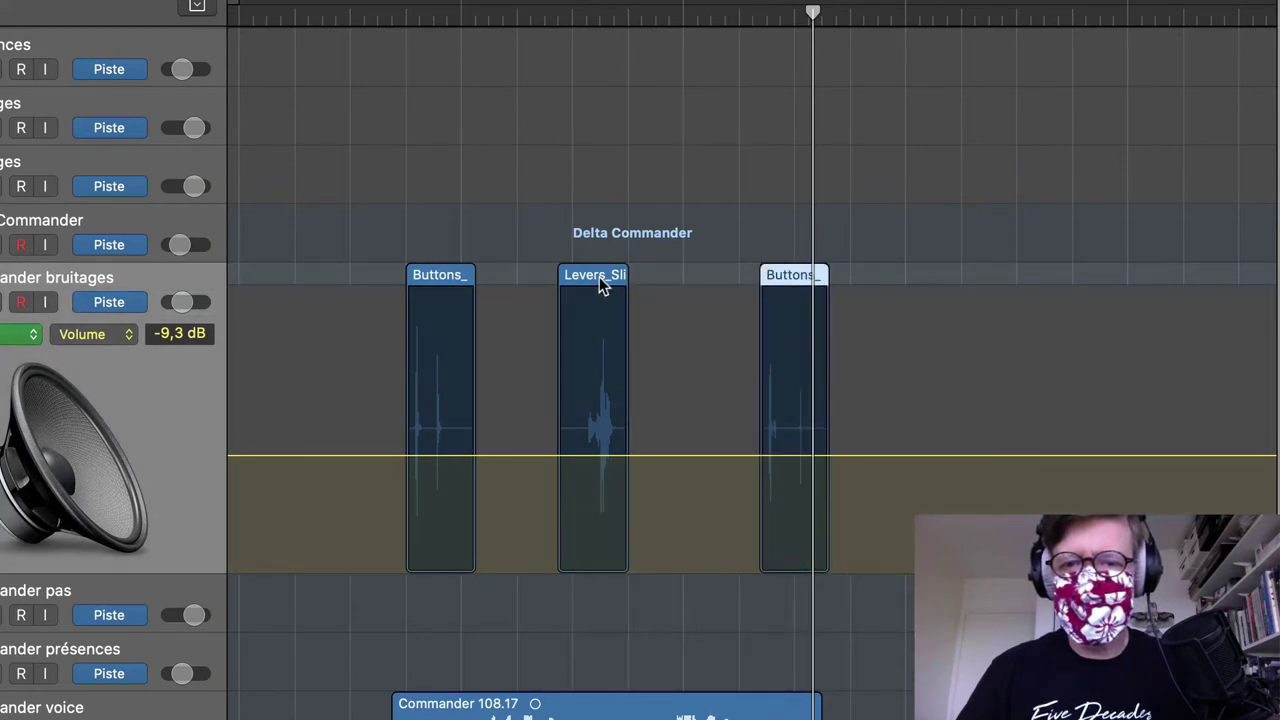
{"action": "left_click_drag", "start_coordinate": [599, 280], "coordinate": [1007, 303]}
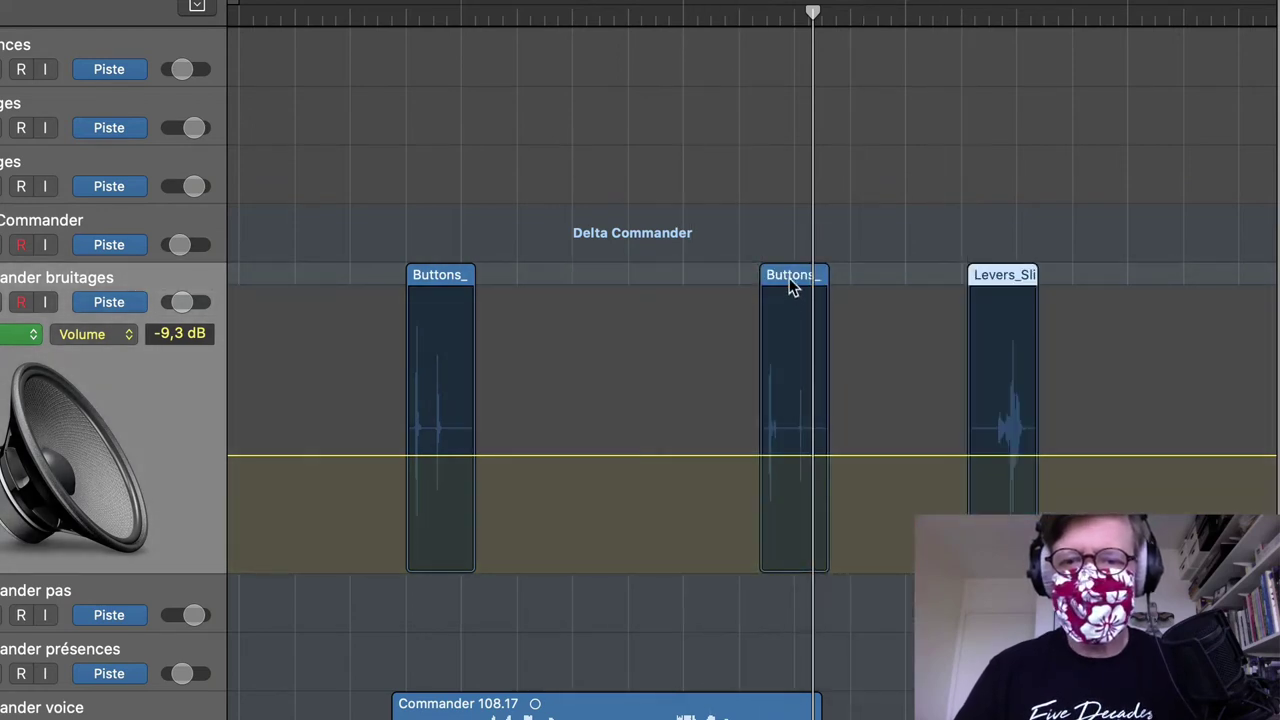
{"action": "left_click_drag", "start_coordinate": [789, 278], "coordinate": [638, 285]}
{"action": "left_click", "coordinate": [668, 277]}
{"action": "left_click_drag", "start_coordinate": [1008, 283], "coordinate": [759, 318]}
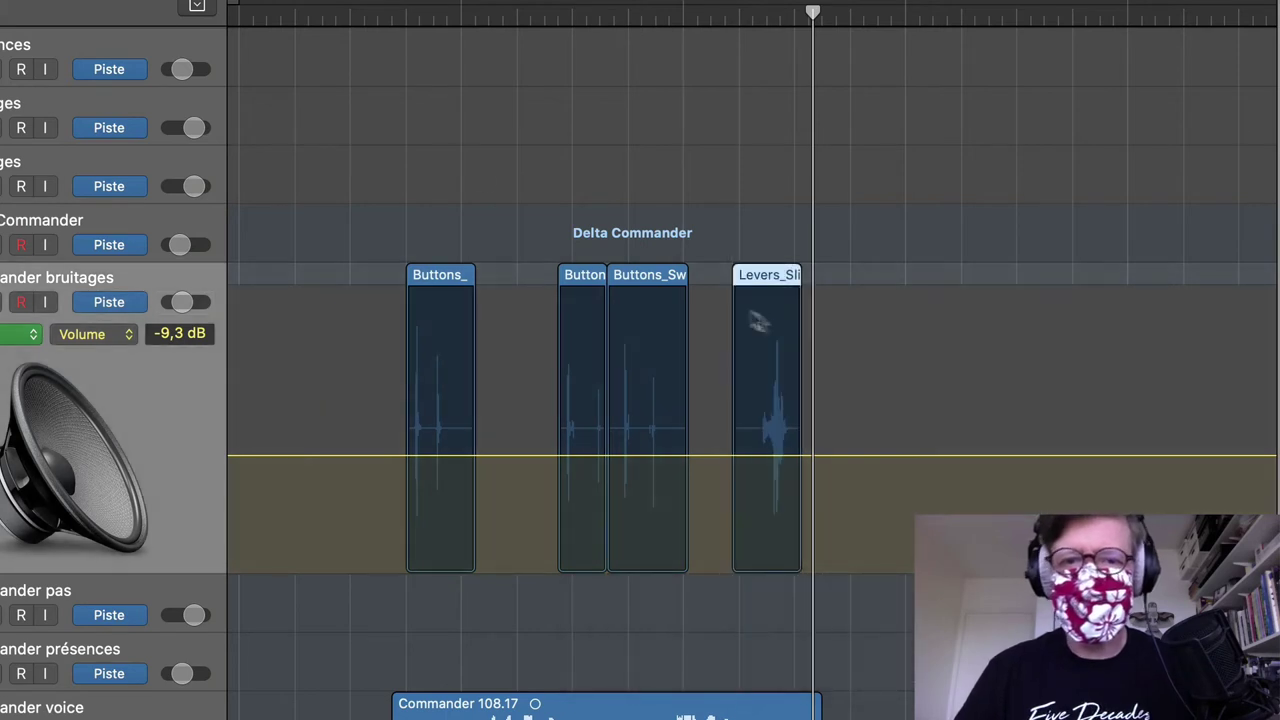
Step: Play the scene with the rearranged switch and lever sounds through the Commander's line after bar 10
{"action": "key", "text": "space"}
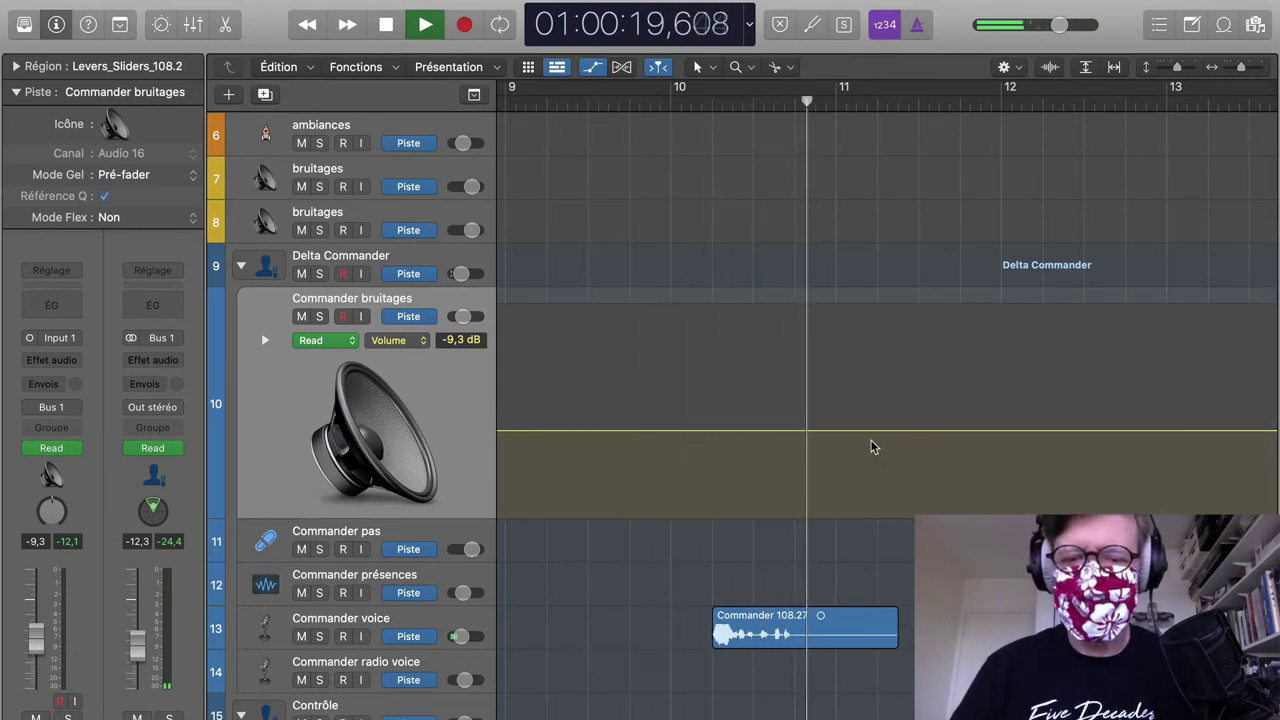
{"action": "key", "text": "space"}
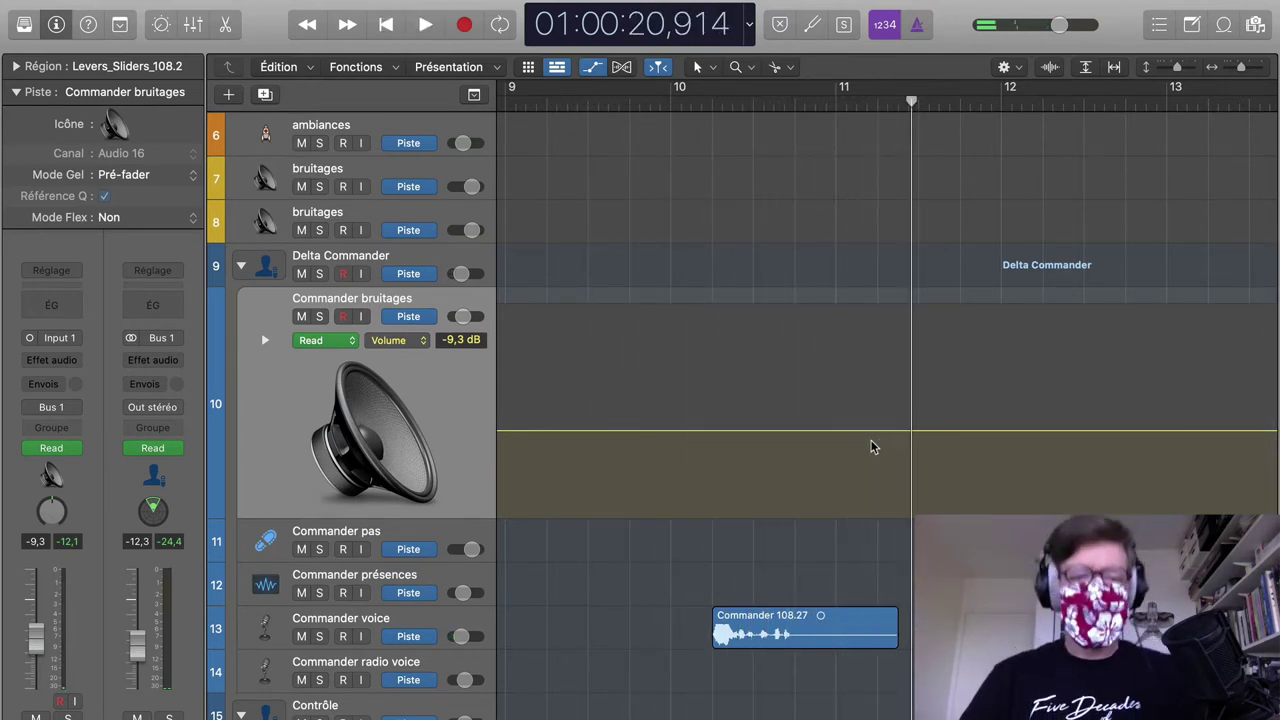
{"action": "scroll", "coordinate": [871, 447], "scroll_direction": "left", "scroll_amount": 4}
{"action": "scroll", "coordinate": [871, 447], "scroll_direction": "down", "scroll_amount": 2}
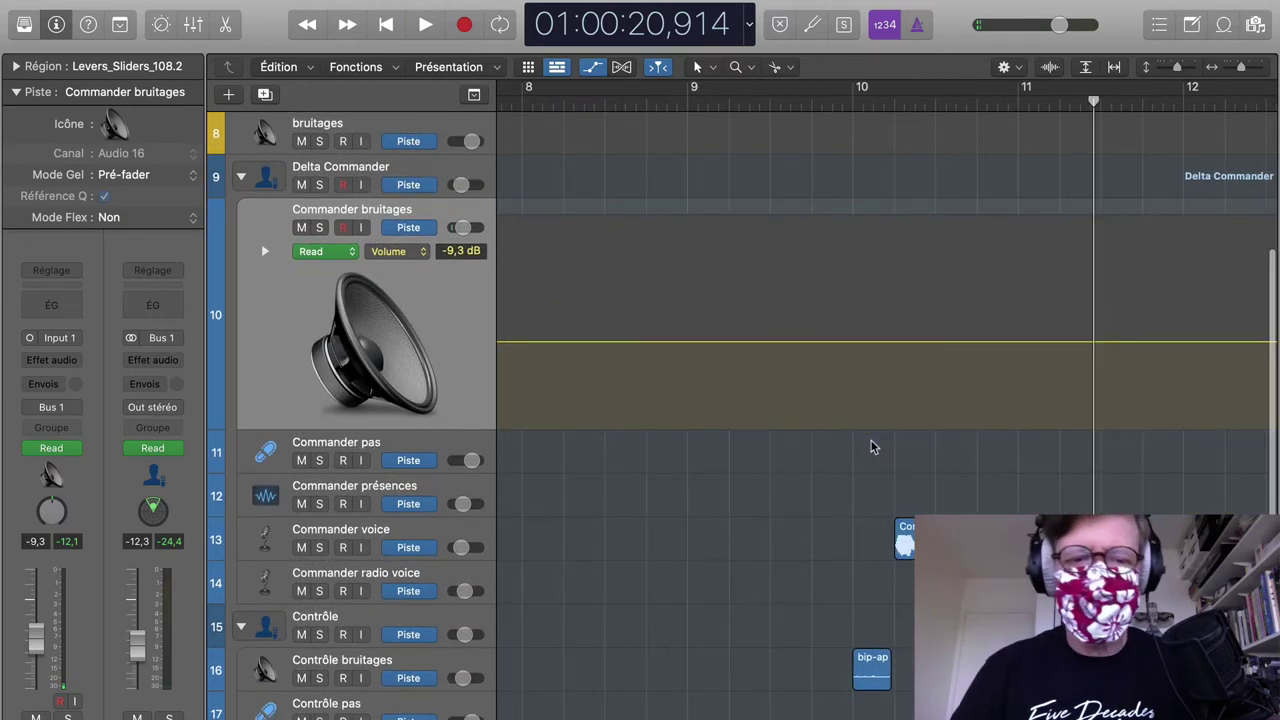
Step: Switch to Finder and open the présences folder inside bruitages
{"action": "key", "text": "super+Tab"}
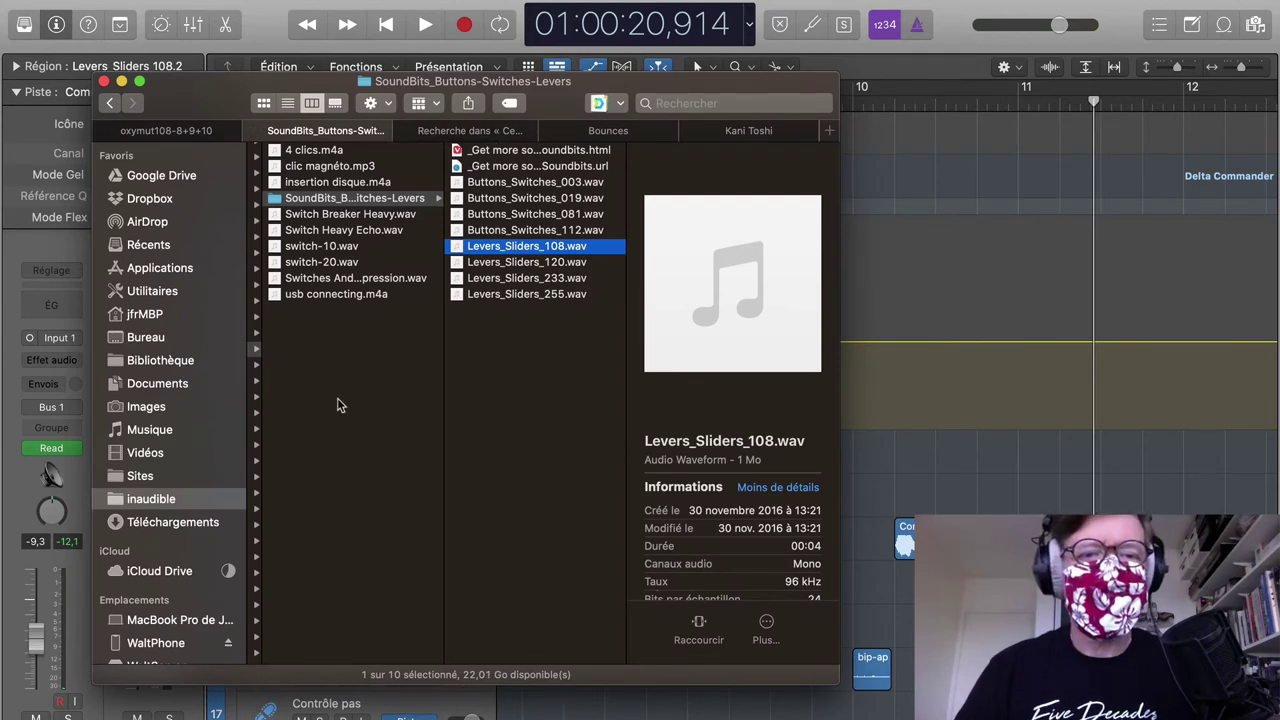
{"action": "scroll", "coordinate": [337, 405], "scroll_direction": "left", "scroll_amount": 5}
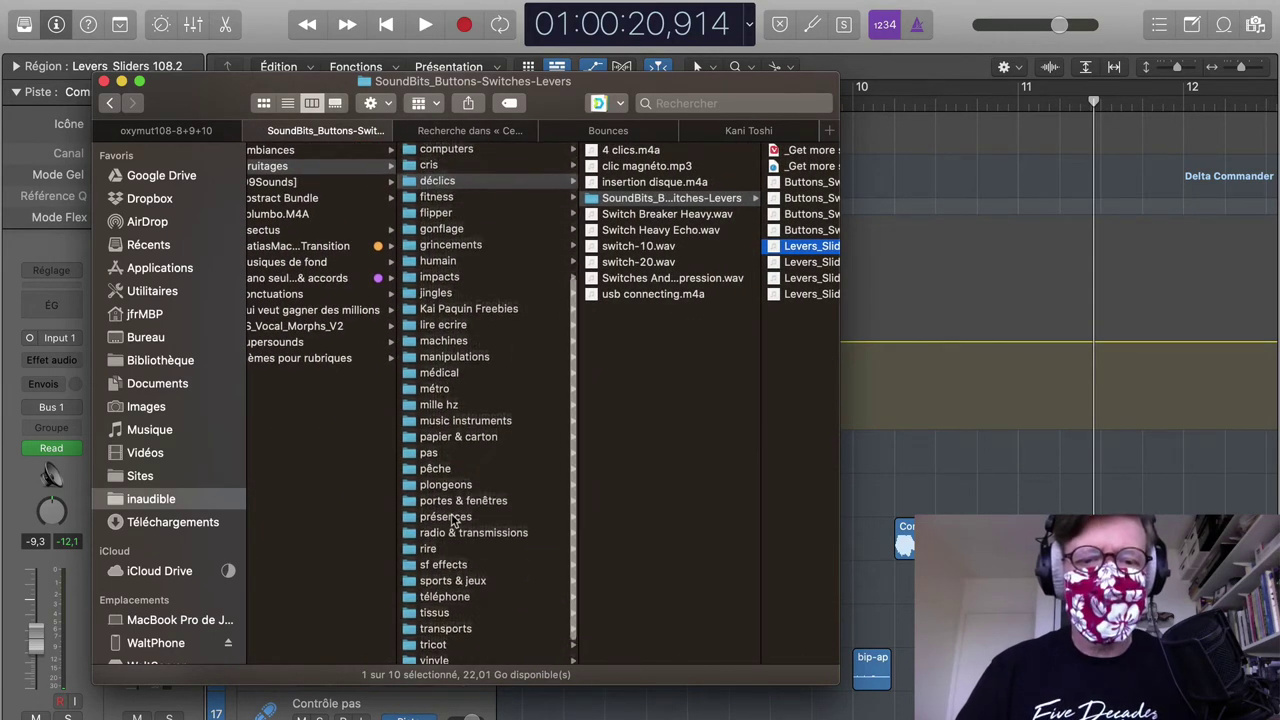
{"action": "scroll", "coordinate": [453, 522], "scroll_direction": "down", "scroll_amount": 1}
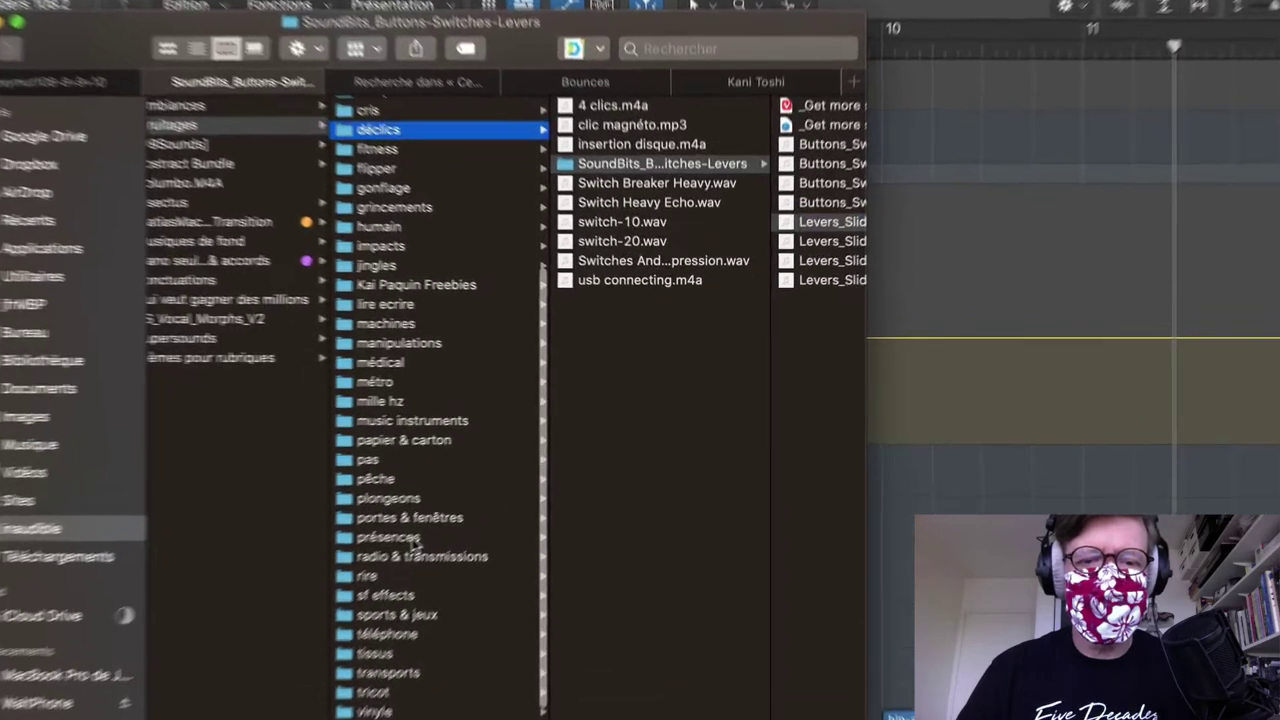
{"action": "left_click", "coordinate": [468, 510]}
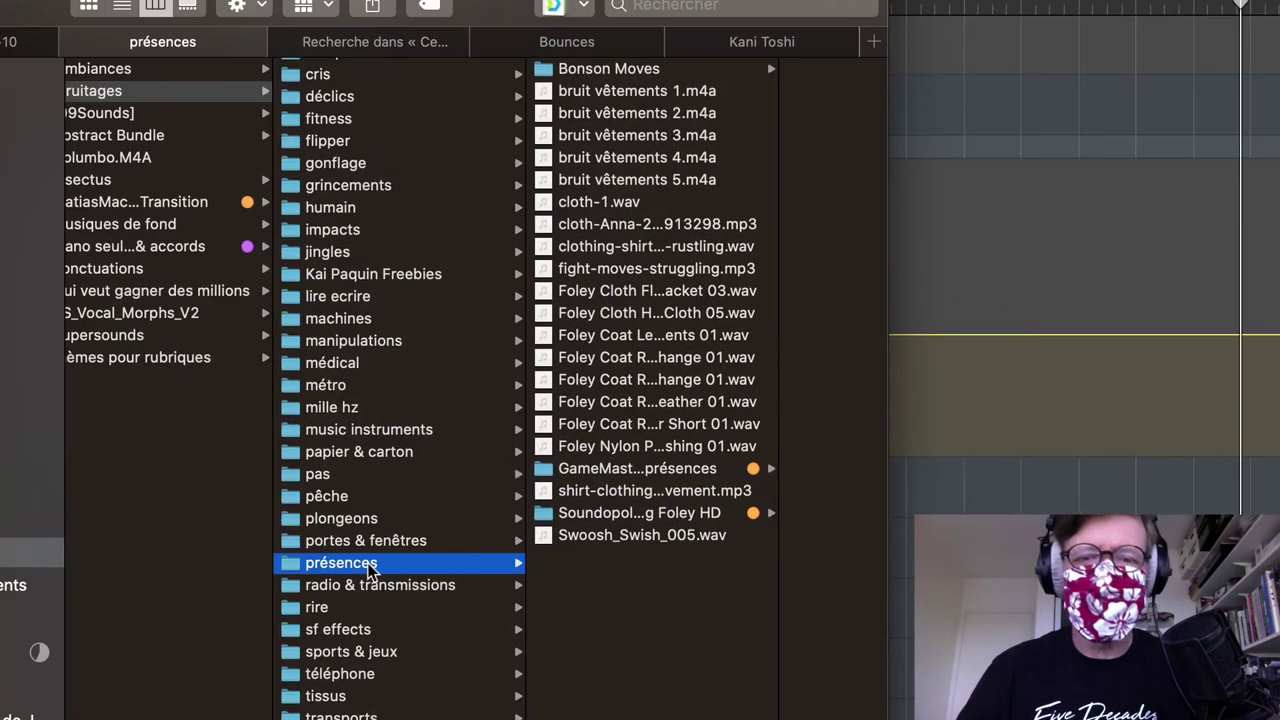
Step: Preview Foley Coat Leather Coat Movements 01.wav and Foley Cloth Hit And Short Rustle Cloth 05.wav
{"action": "left_click", "coordinate": [592, 339]}
{"action": "key", "text": "space"}
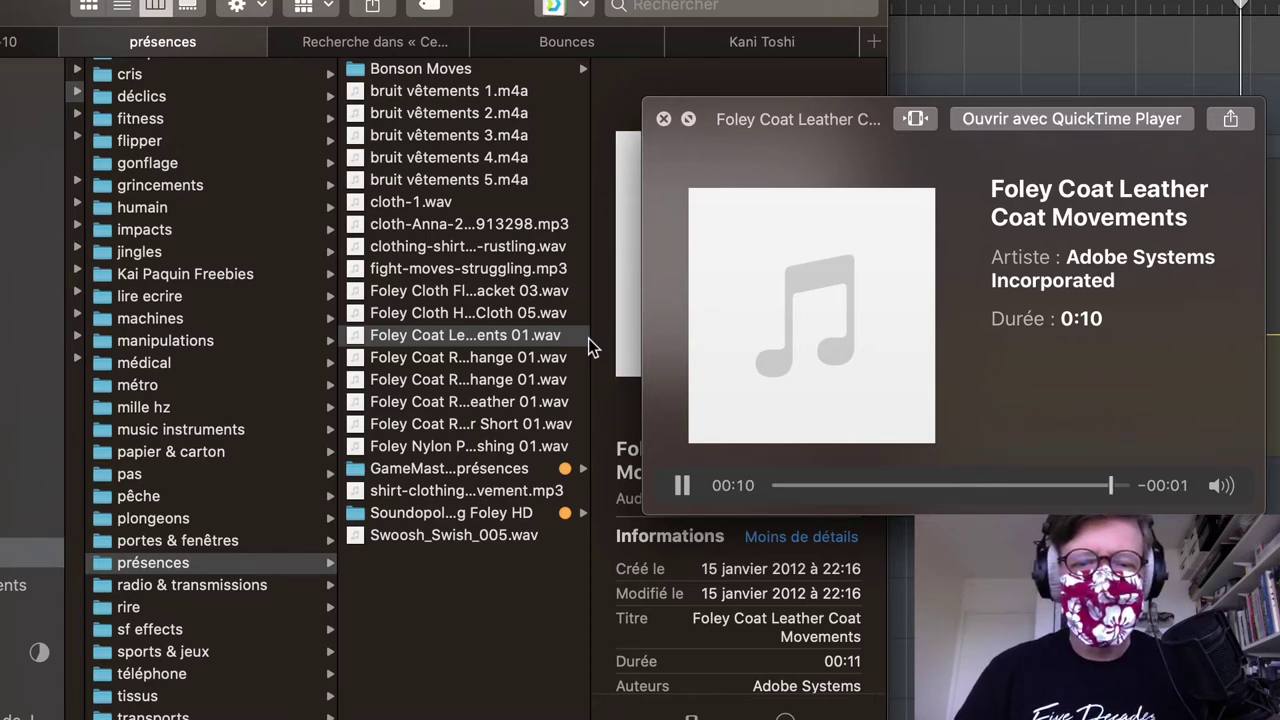
{"action": "key", "text": "space"}
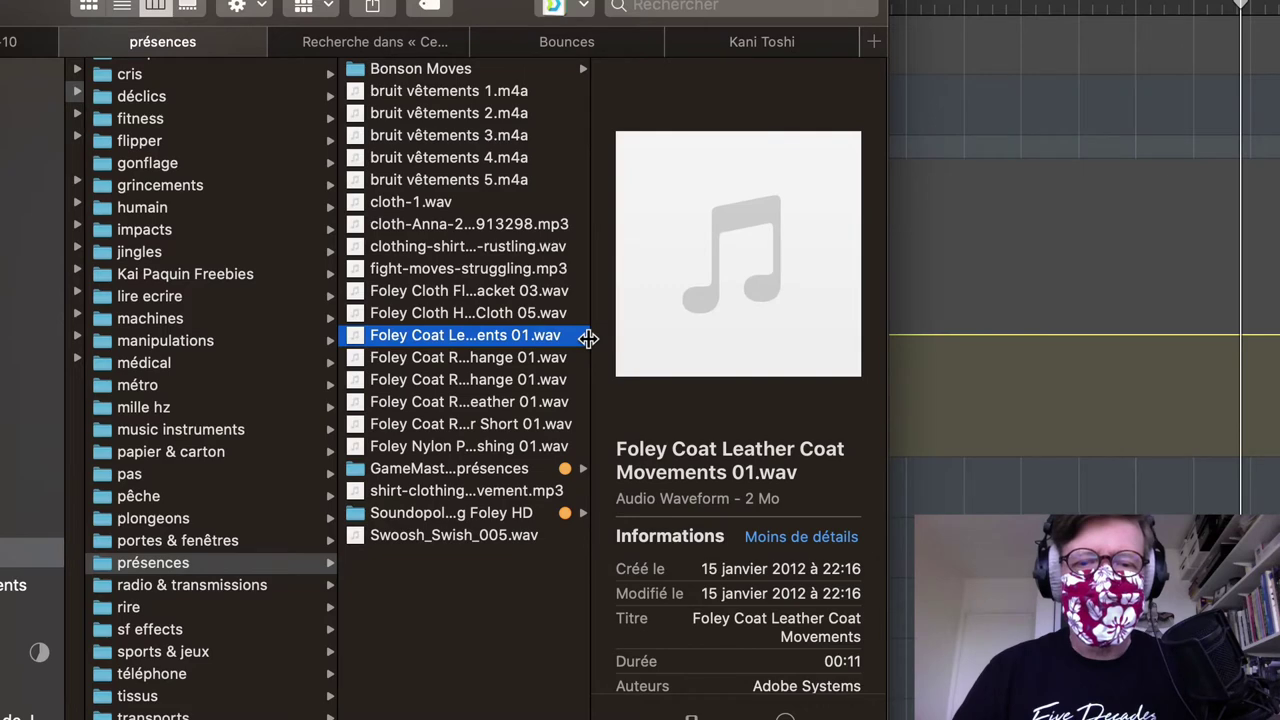
{"action": "left_click", "coordinate": [437, 313]}
{"action": "key", "text": "space"}
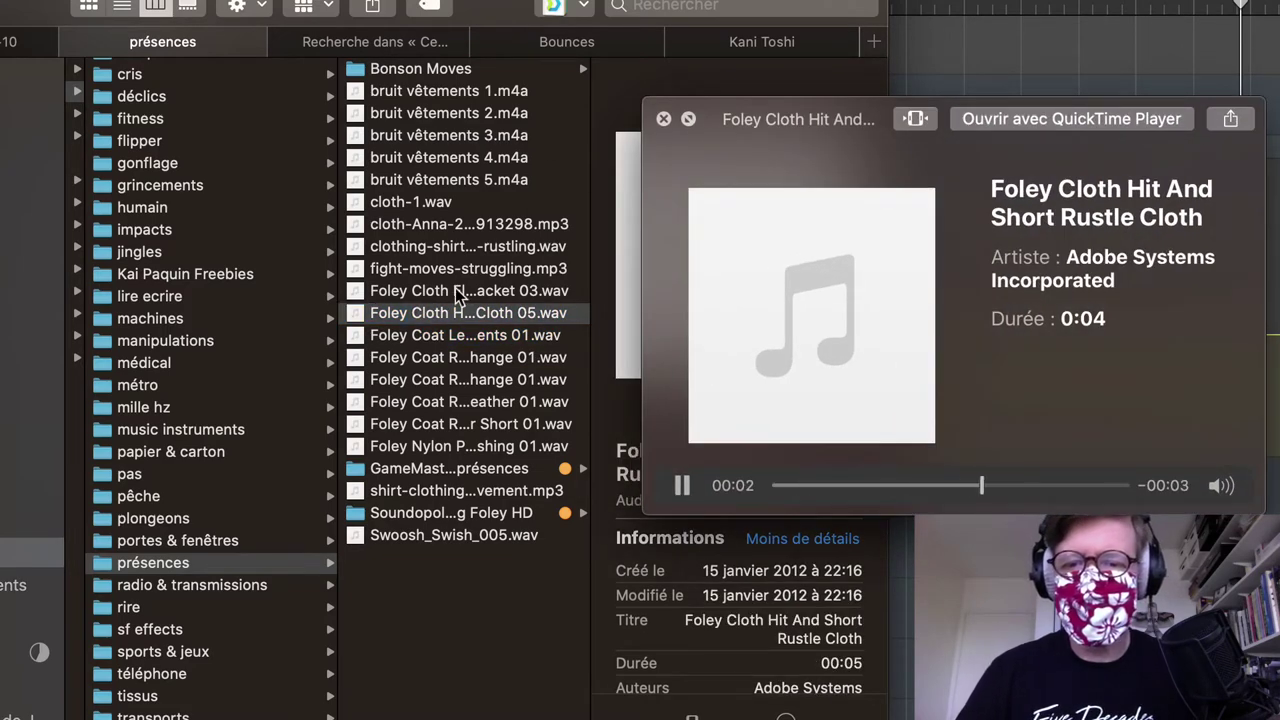
{"action": "key", "text": "space"}
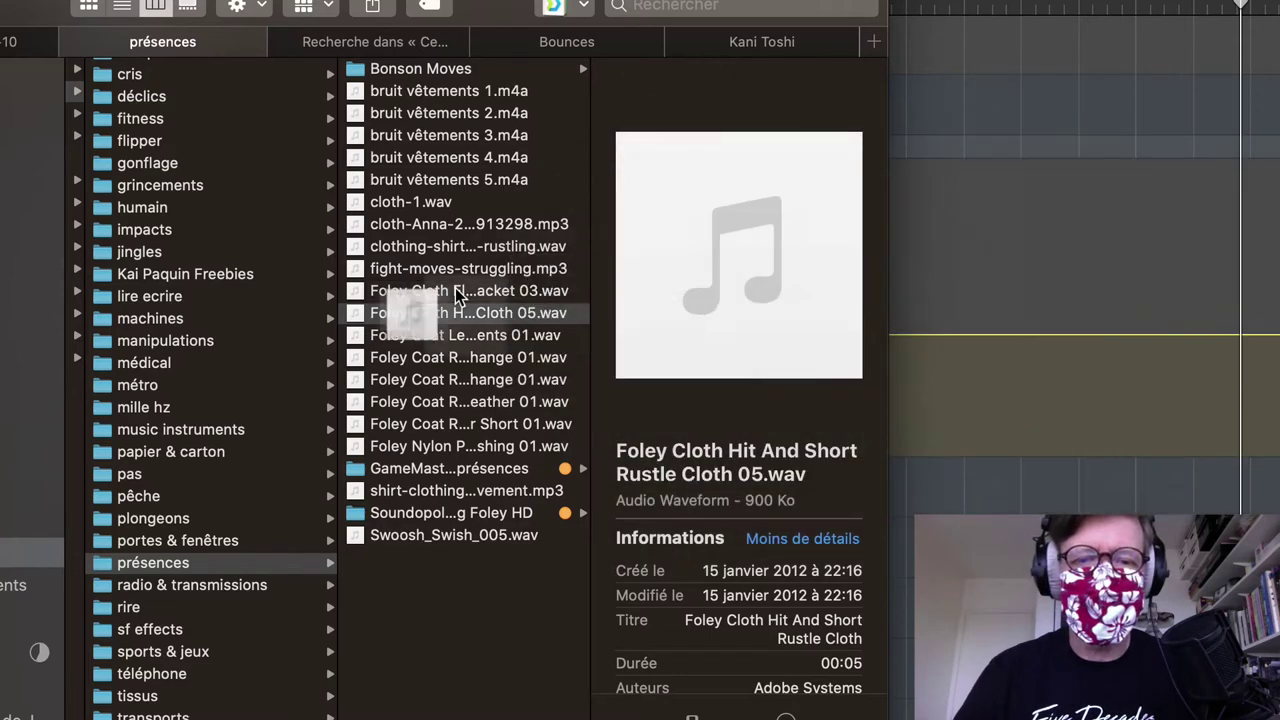
Step: Preview Foley Cloth Flap Jacket 03.wav, fight-moves-struggling.mp3 and Foley Coat Rustle Leather 01.wav
{"action": "left_click", "coordinate": [458, 292]}
{"action": "key", "text": "space"}
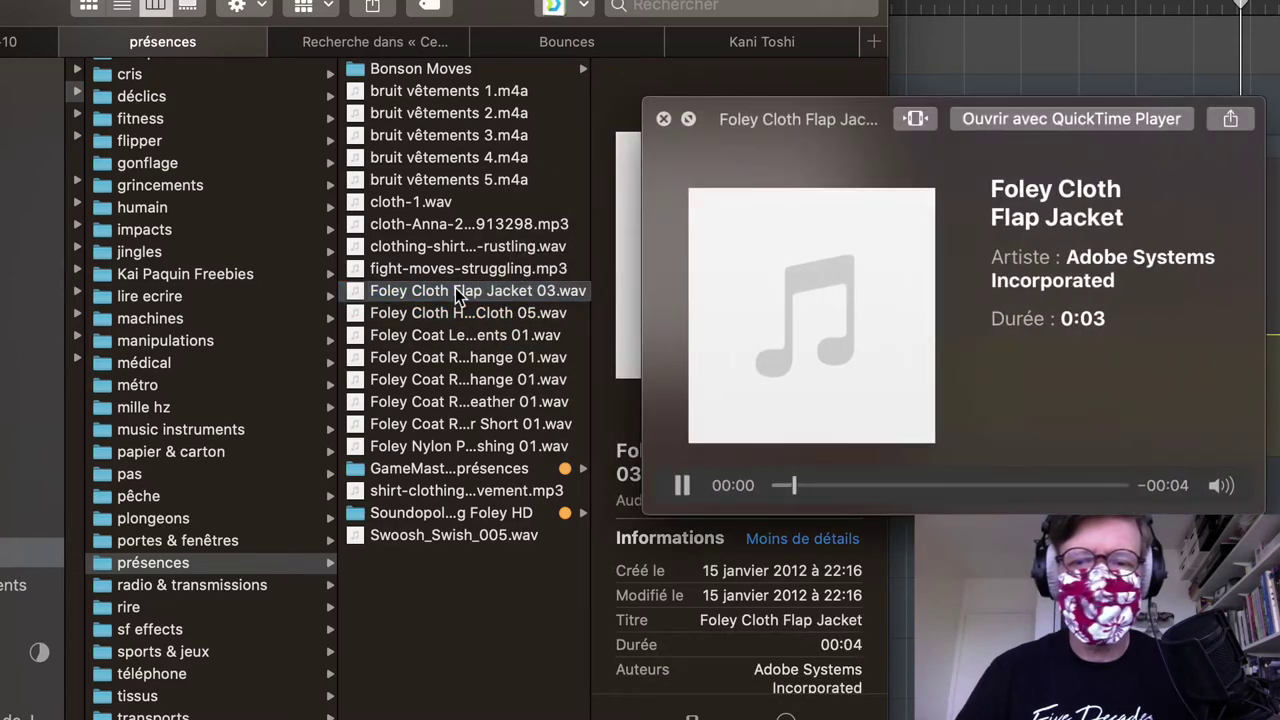
{"action": "key", "text": "space"}
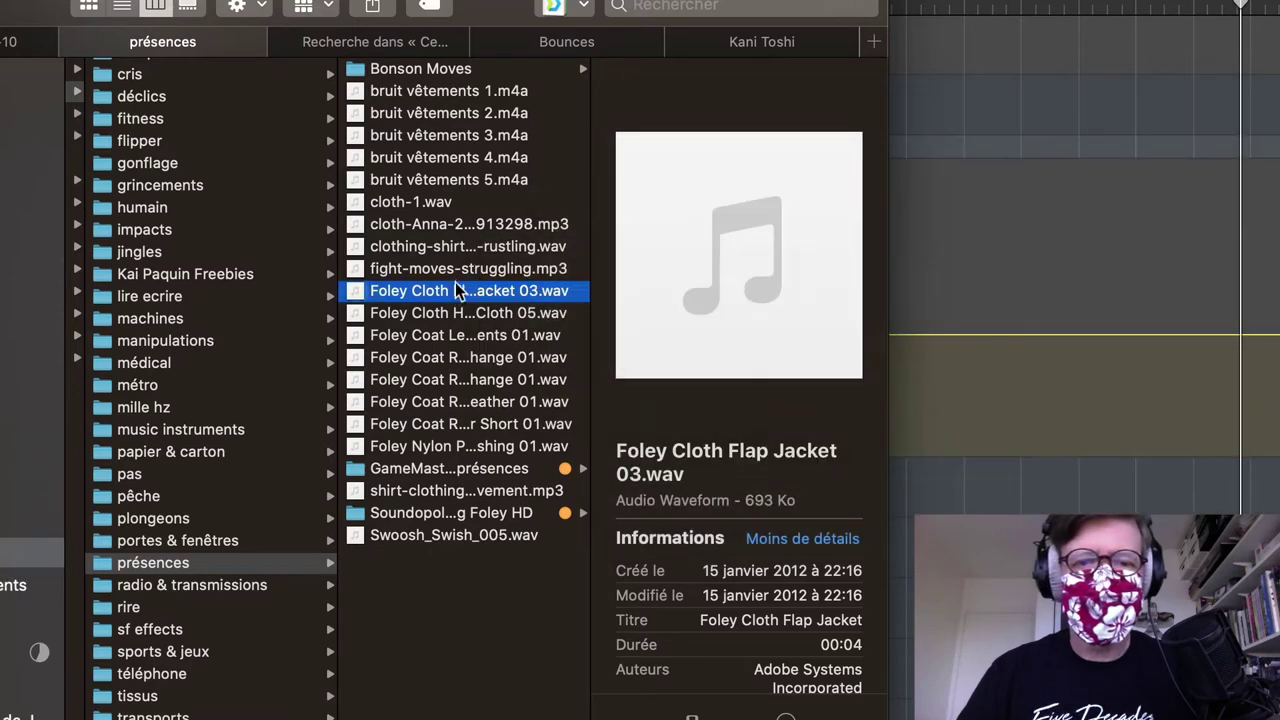
{"action": "left_click", "coordinate": [457, 271]}
{"action": "key", "text": "space"}
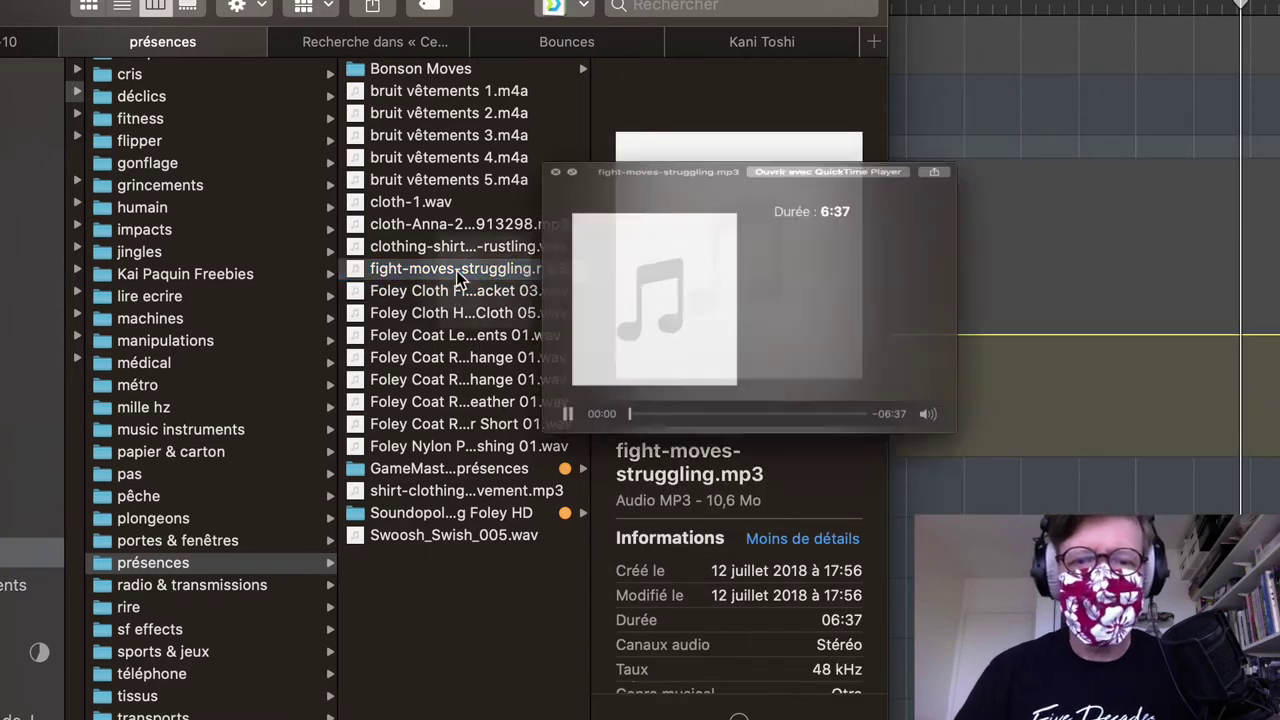
{"action": "key", "text": "space"}
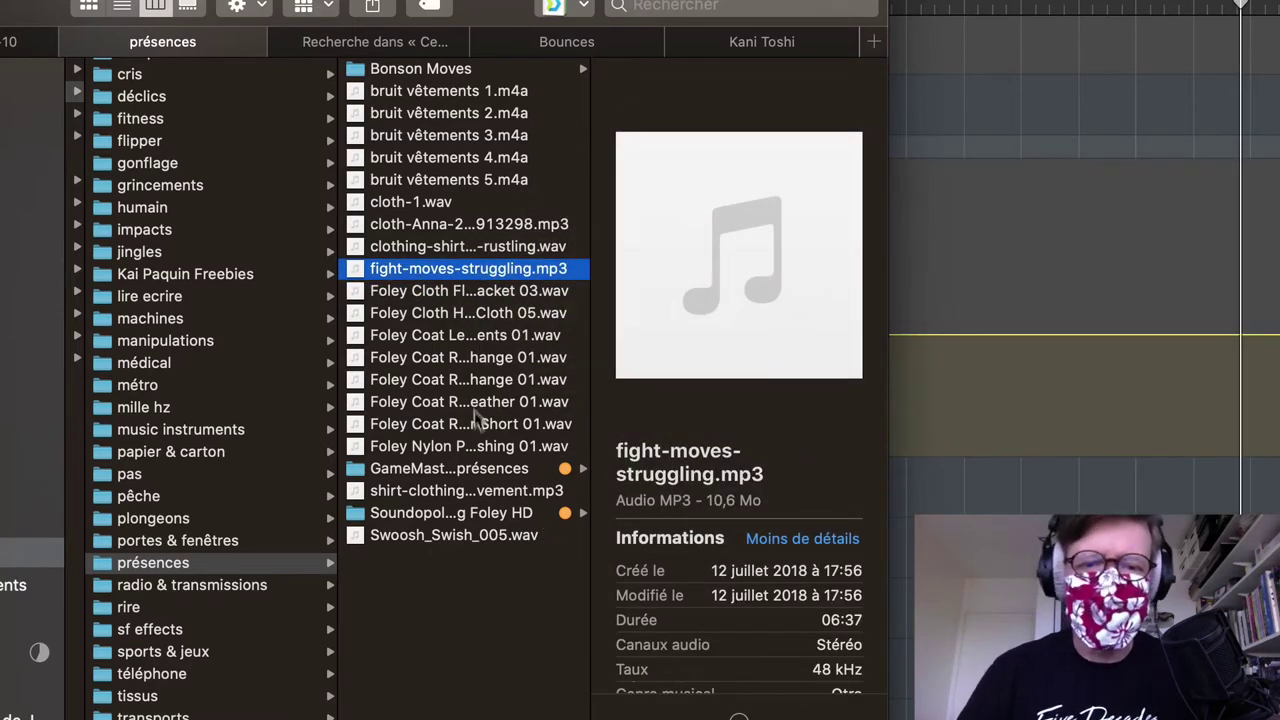
{"action": "left_click", "coordinate": [451, 402]}
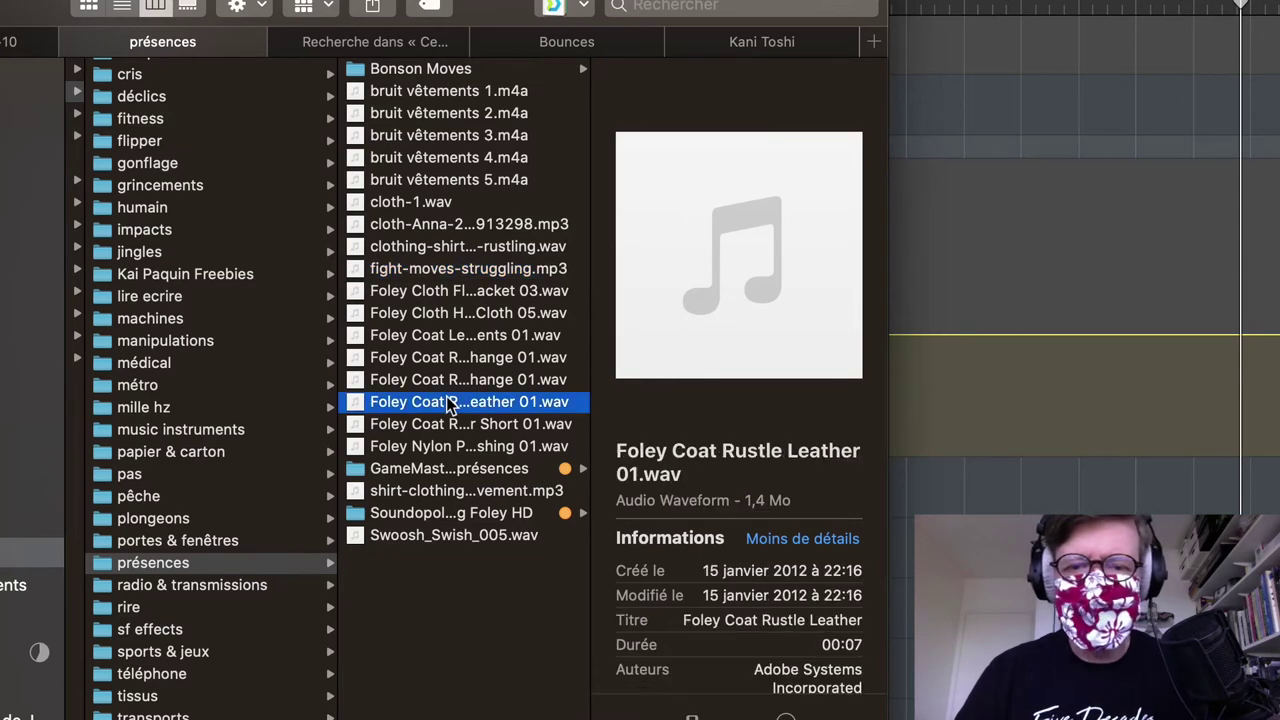
{"action": "key", "text": "space"}
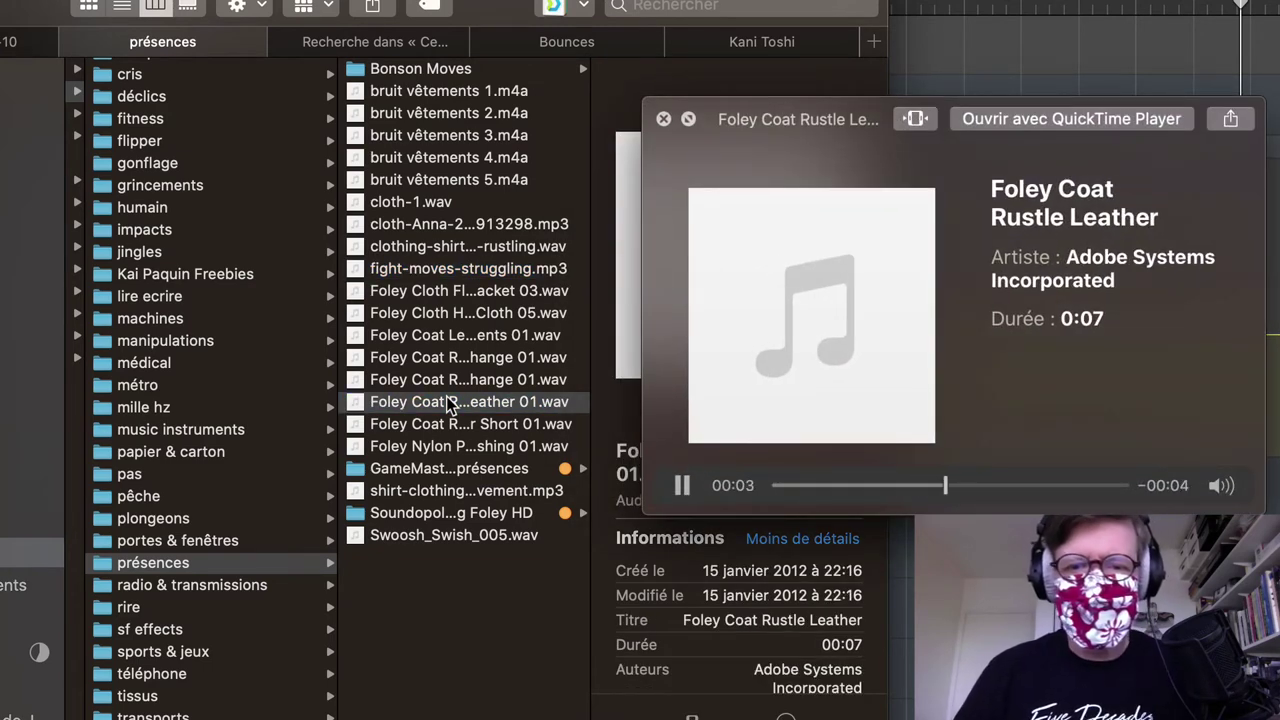
Step: Add Foley Coat Rustle Leather 01.wav to the Commander présences track at position 10 2 1 1, above Commander 108.27
{"action": "key", "text": "space"}
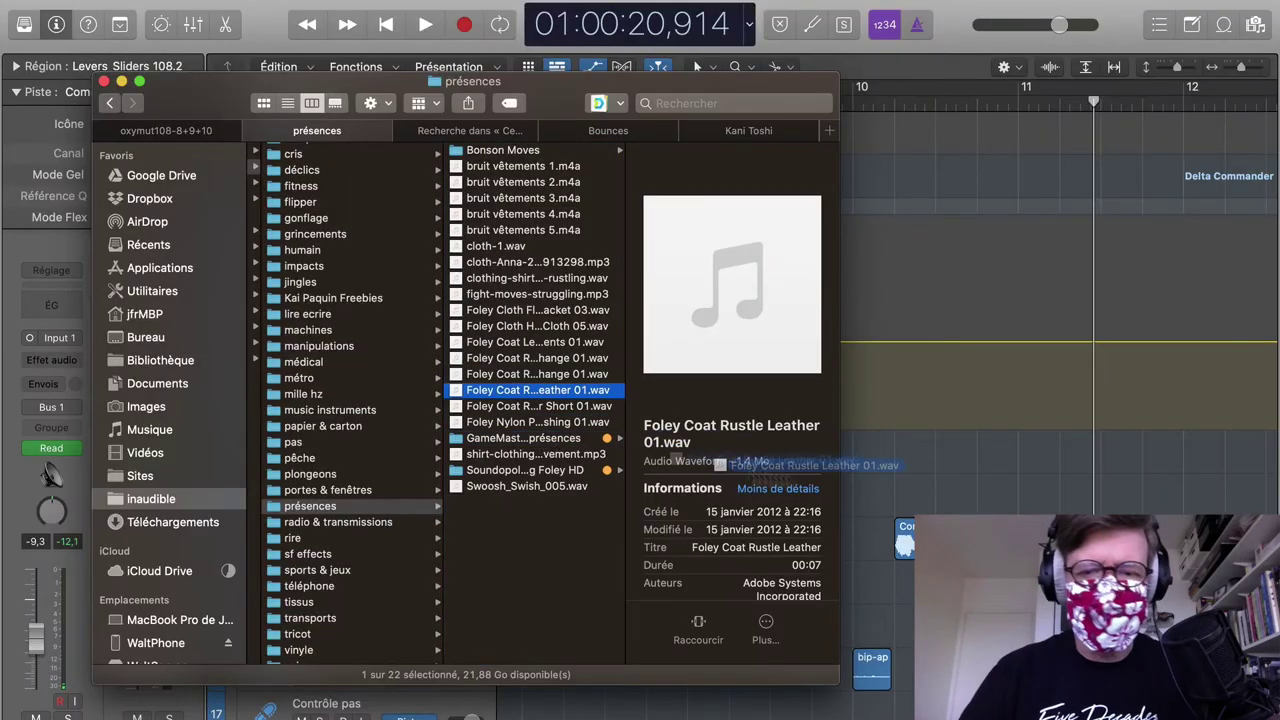
{"action": "left_click_drag", "start_coordinate": [352, 408], "coordinate": [895, 490]}
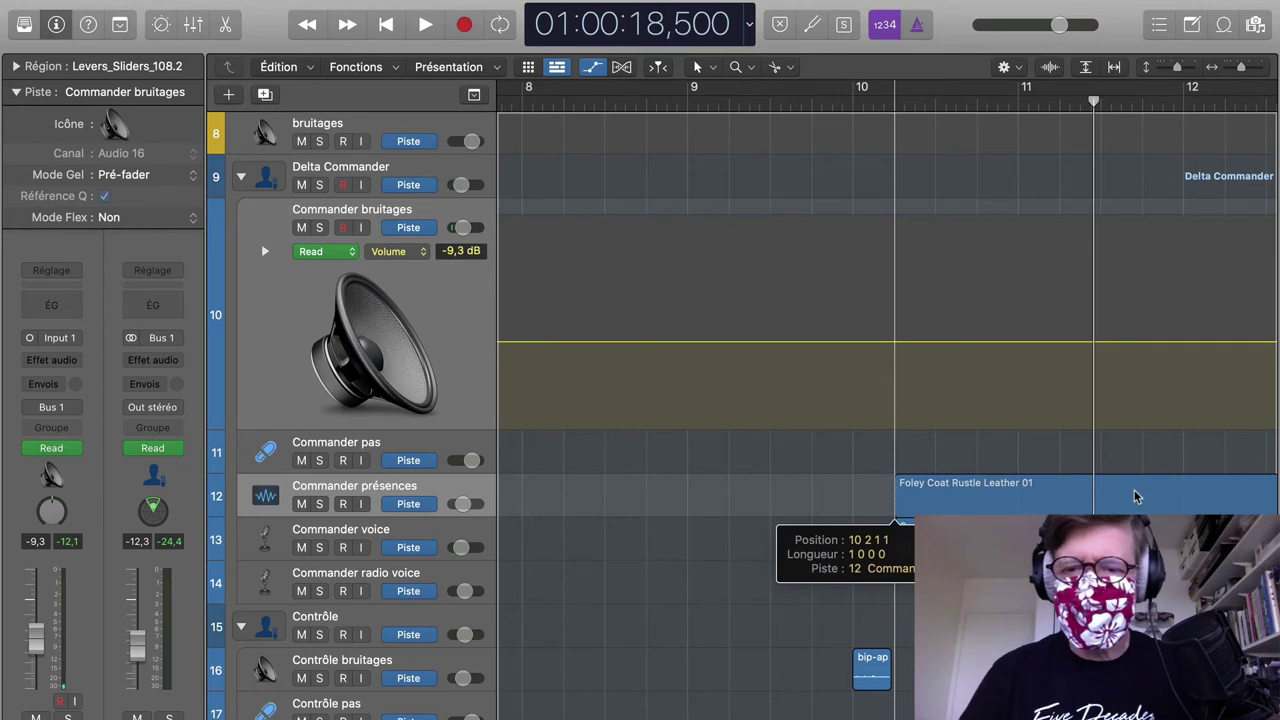
{"action": "left_click_drag", "start_coordinate": [1136, 497], "coordinate": [1136, 497]}
{"action": "scroll", "coordinate": [1136, 497], "scroll_direction": "right", "scroll_amount": 3}
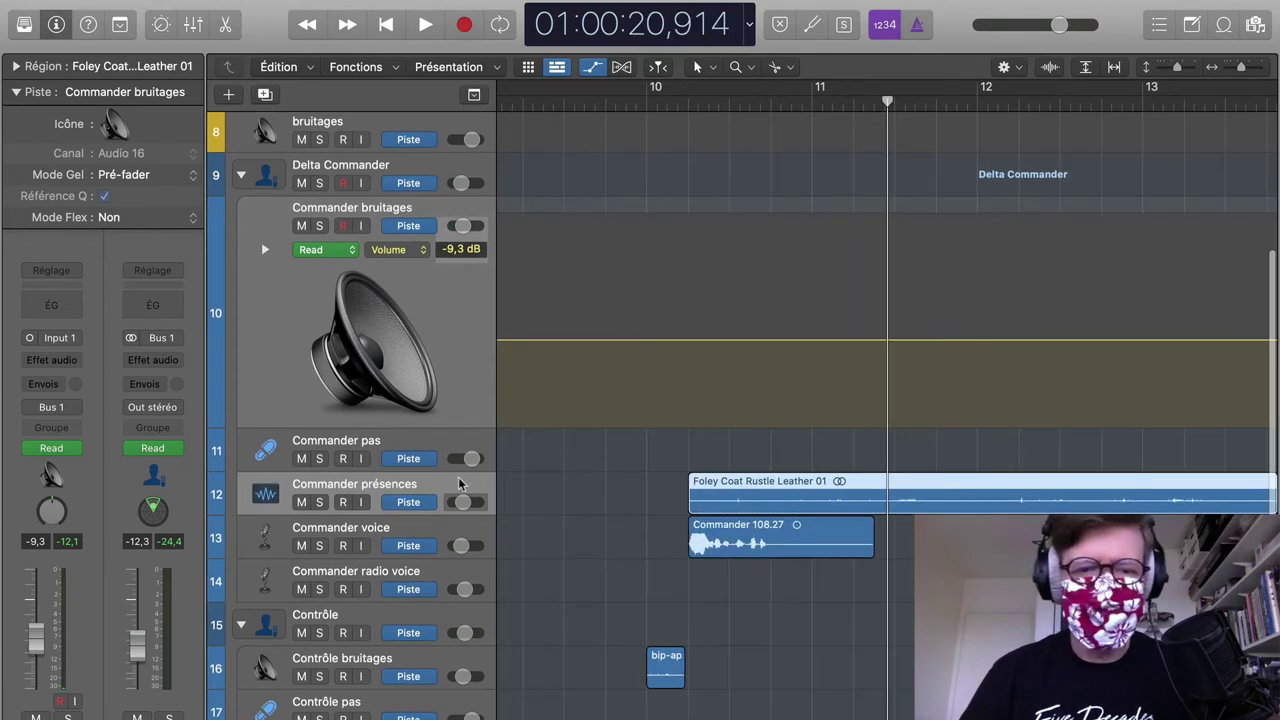
{"action": "left_click", "coordinate": [459, 484]}
{"action": "left_click", "coordinate": [660, 486]}
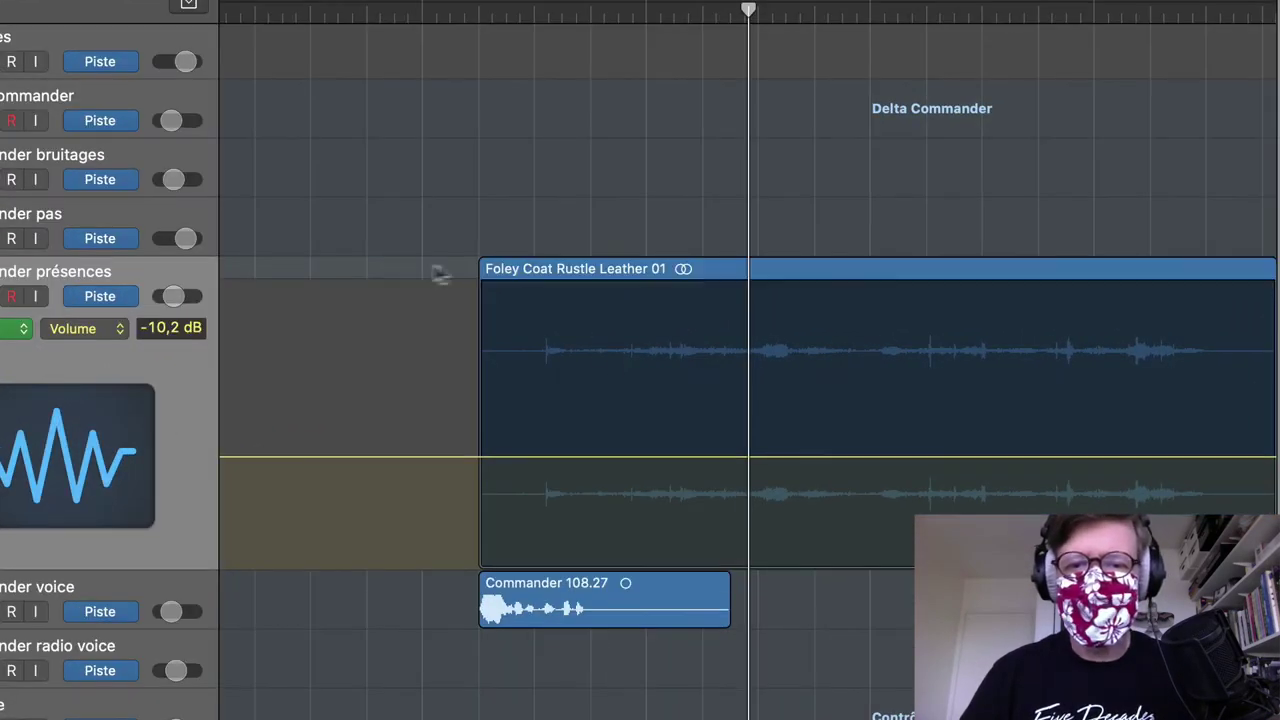
Step: Split Foley Coat Rustle Leather 01 near its middle, move the second half over Commander 108.27 and delete the rest of the first half
{"action": "left_click_drag", "start_coordinate": [627, 266], "coordinate": [586, 272]}
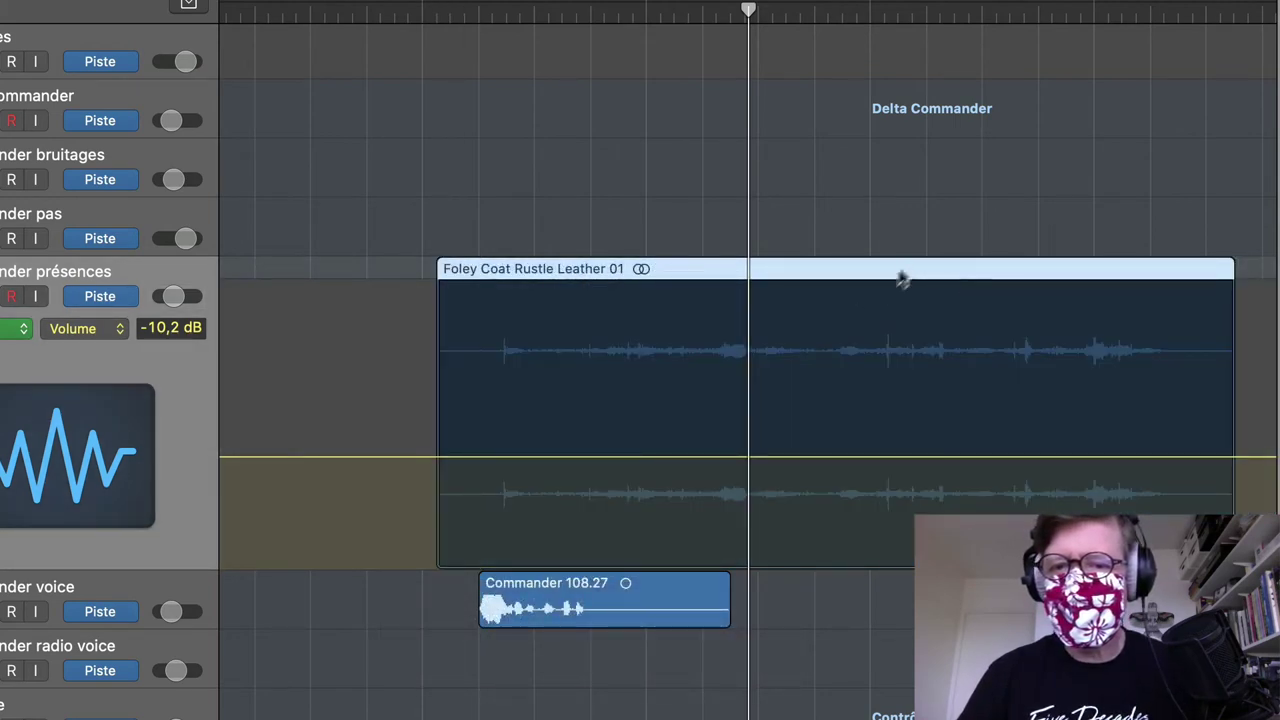
{"action": "left_click", "coordinate": [826, 277]}
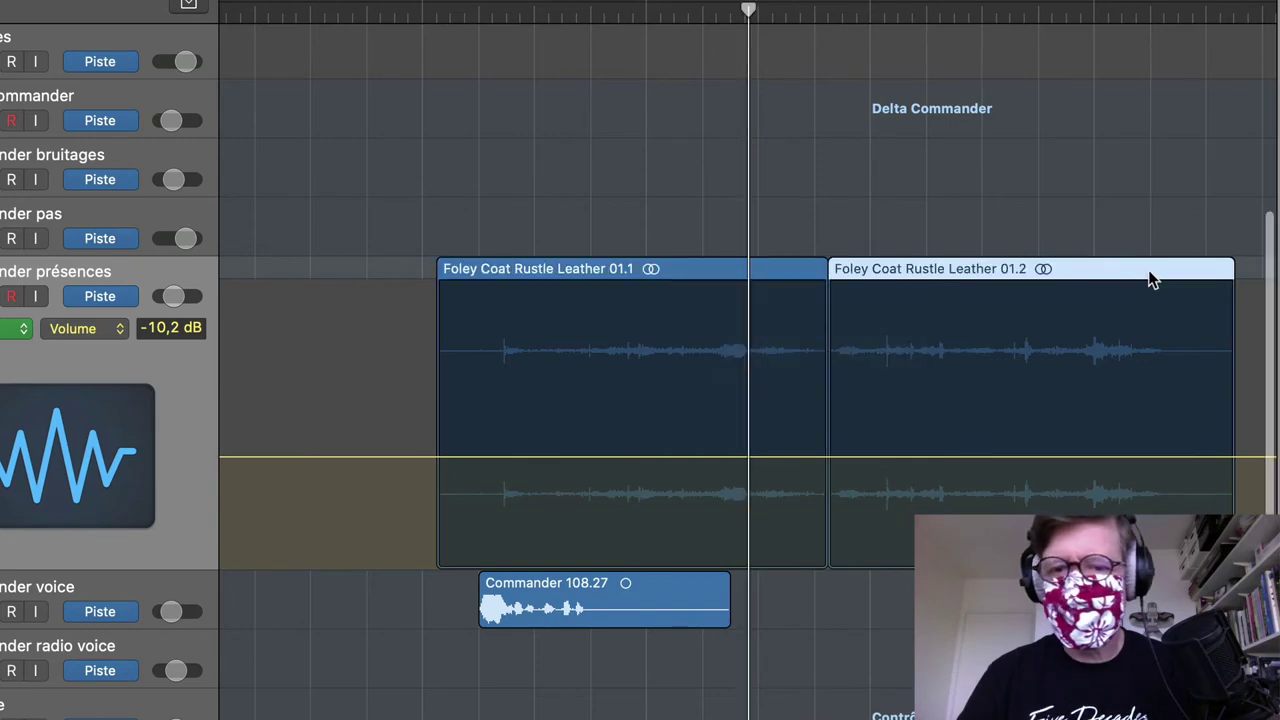
{"action": "left_click_drag", "start_coordinate": [805, 340], "coordinate": [720, 354]}
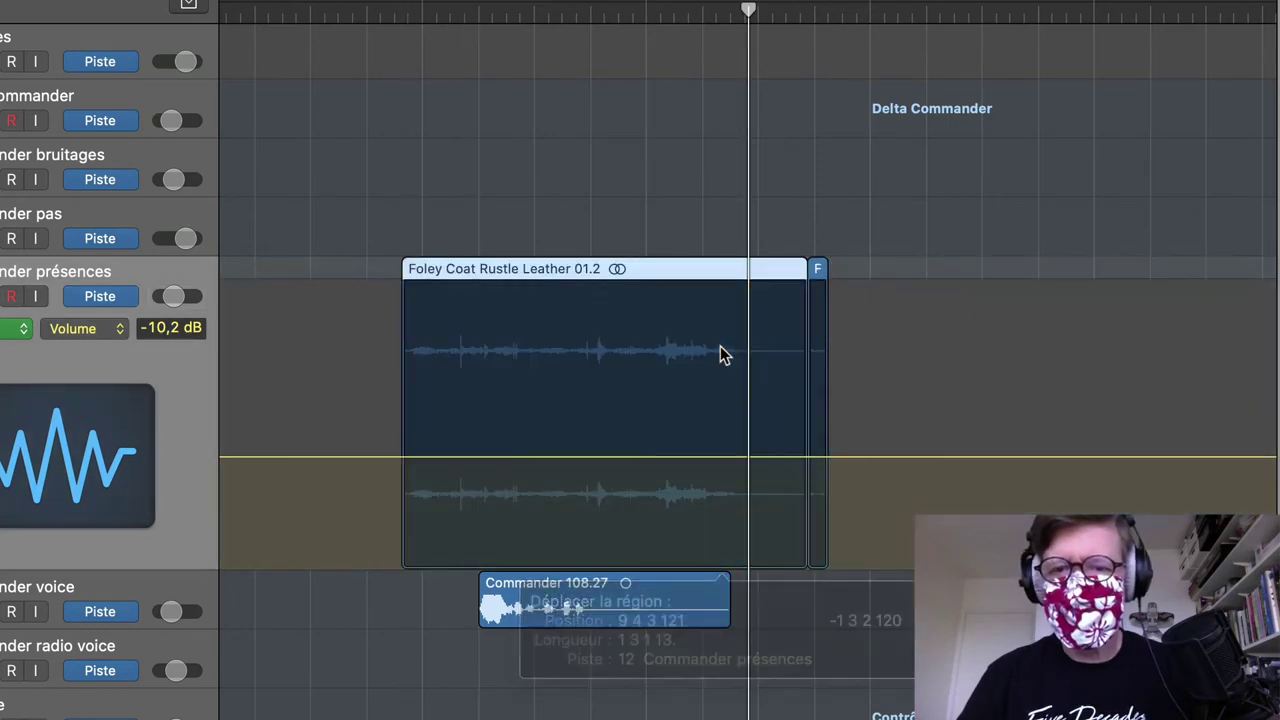
{"action": "left_click", "coordinate": [816, 276]}
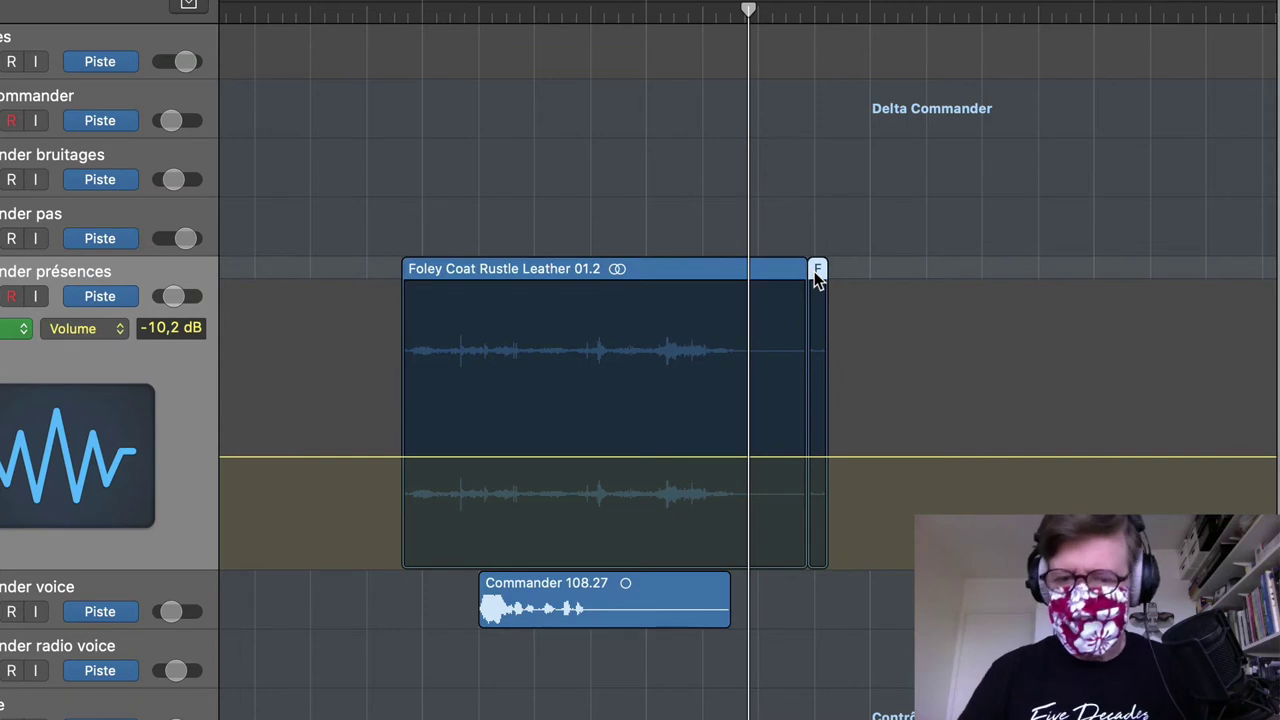
{"action": "key", "text": "Delete"}
Step: Trim the start of the remaining coat rustle region and line it up with the start of Commander 108.27
{"action": "left_click_drag", "start_coordinate": [627, 271], "coordinate": [634, 271]}
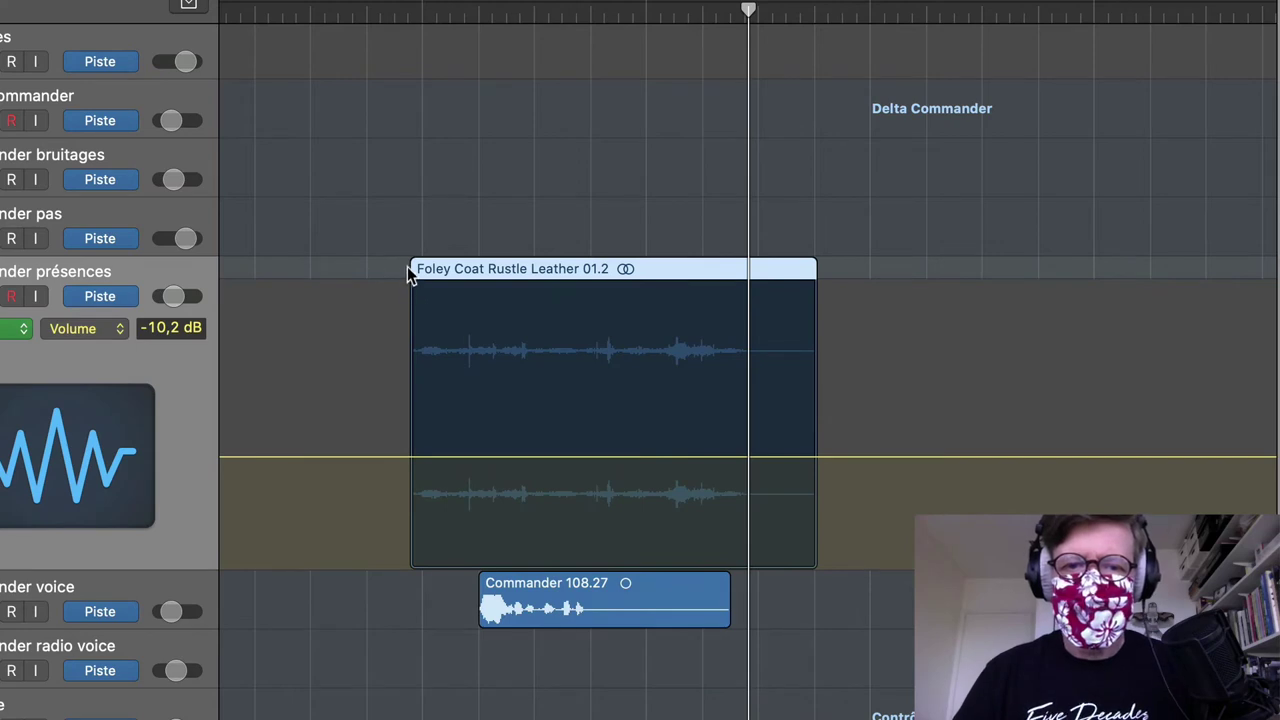
{"action": "left_click_drag", "start_coordinate": [411, 285], "coordinate": [495, 291]}
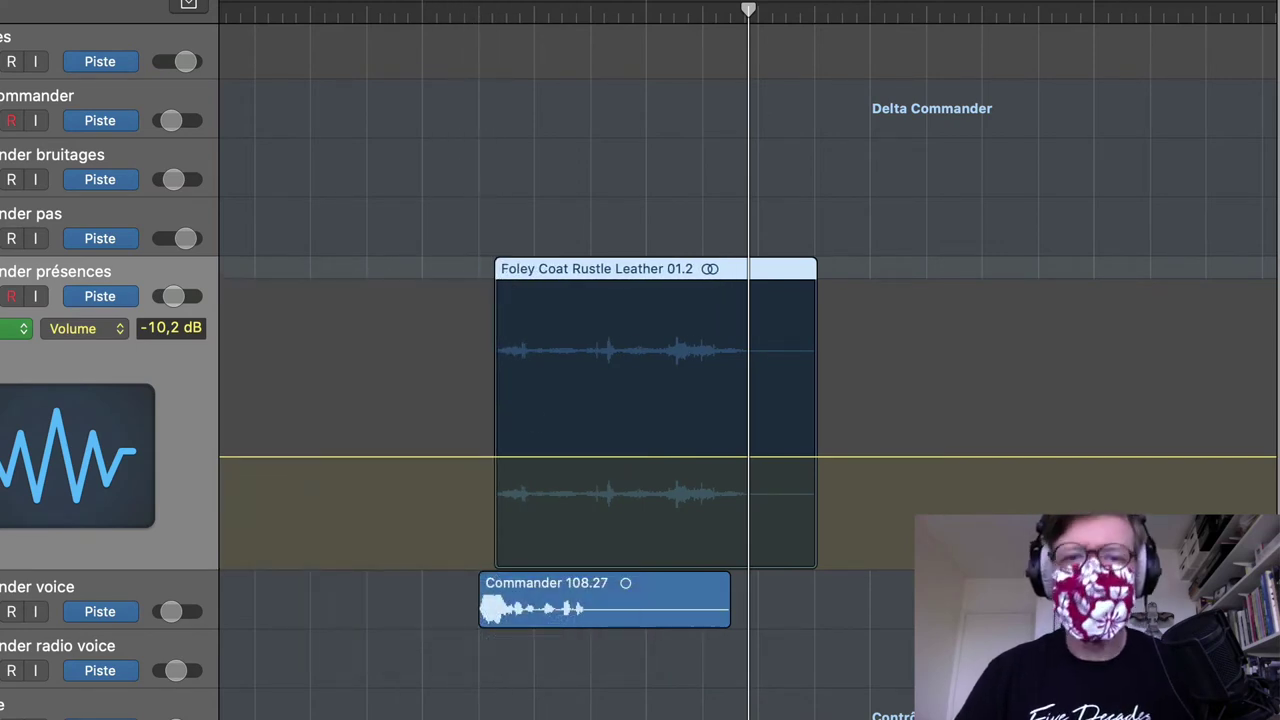
{"action": "double_click", "coordinate": [411, 17]}
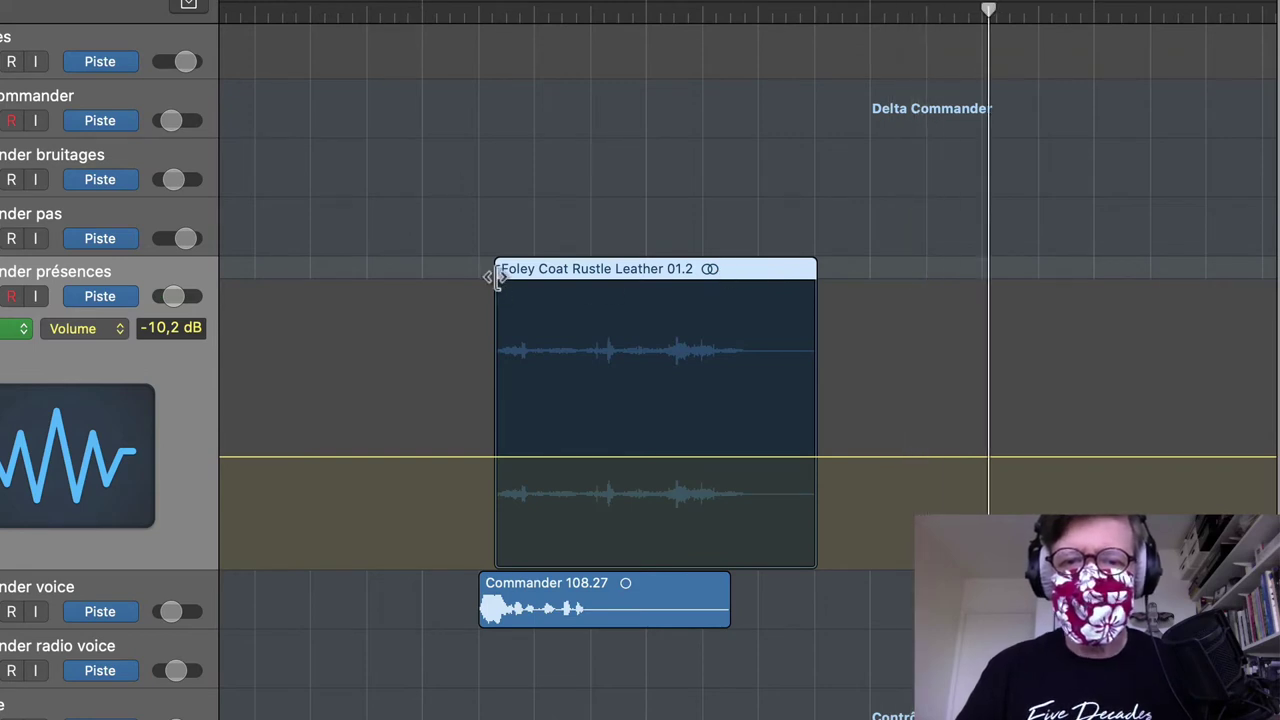
{"action": "left_click_drag", "start_coordinate": [495, 272], "coordinate": [580, 272]}
{"action": "left_click_drag", "start_coordinate": [737, 271], "coordinate": [639, 290]}
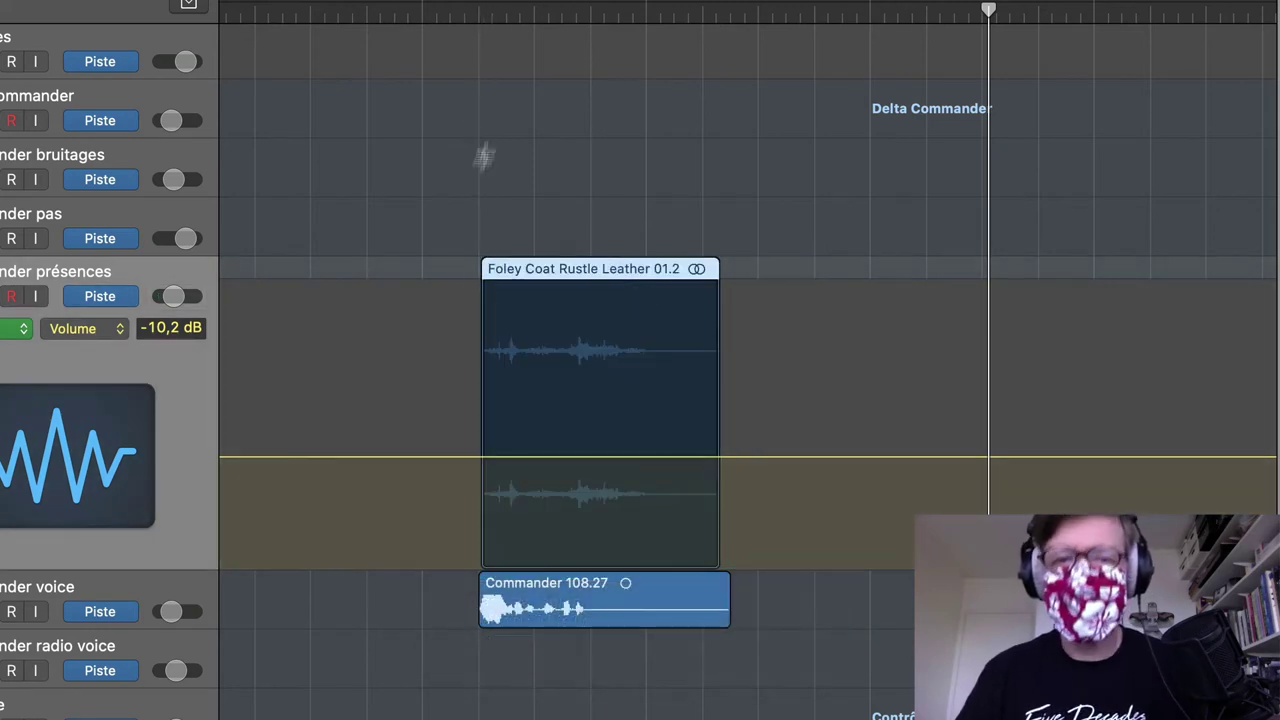
Step: Play the scene from the coat rustle through to the Commander's line after bar 22
{"action": "double_click", "coordinate": [350, 17]}
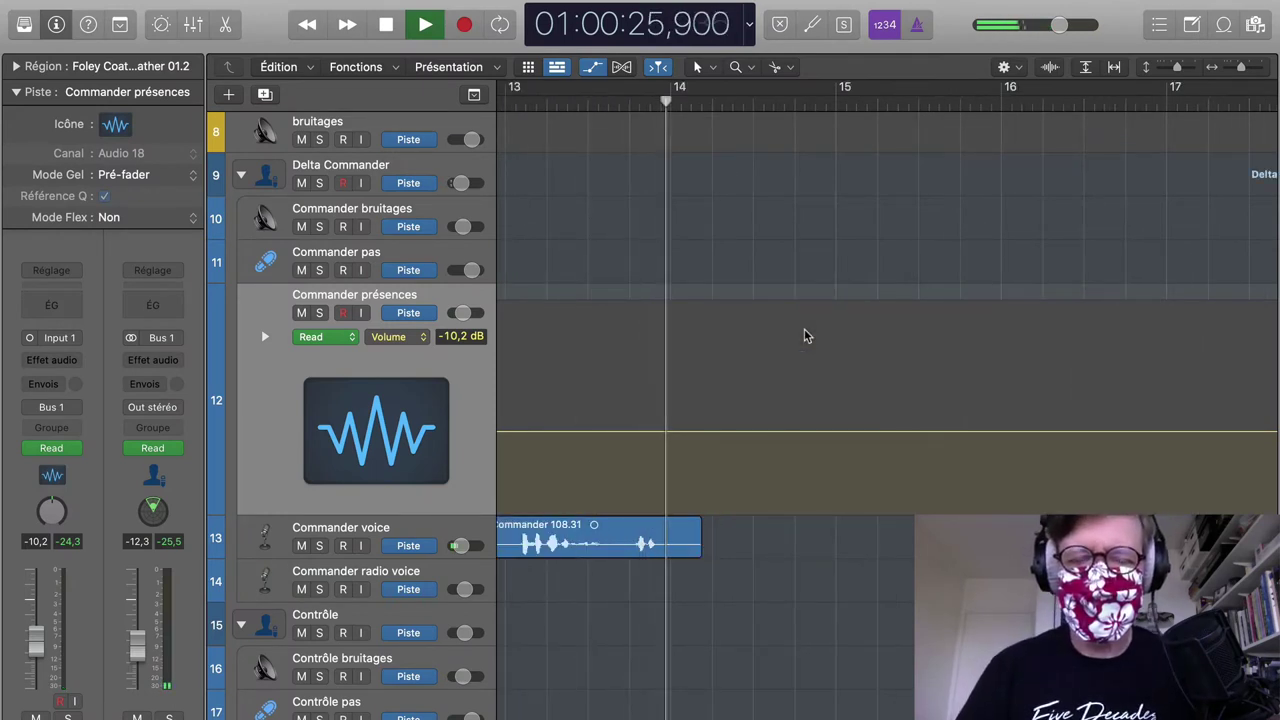
{"action": "scroll", "coordinate": [805, 336], "scroll_direction": "down", "scroll_amount": 10}
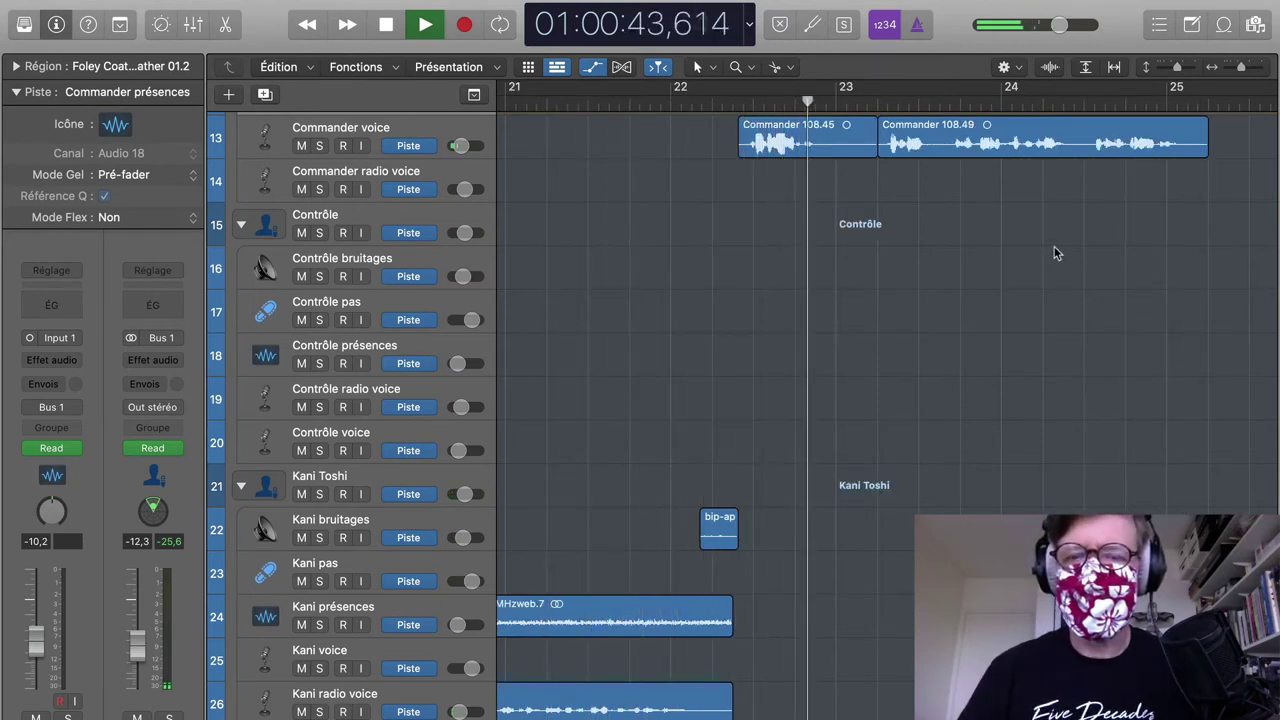
{"action": "key", "text": "space"}
{"action": "scroll", "coordinate": [1054, 246], "scroll_direction": "up", "scroll_amount": 2}
{"action": "scroll", "coordinate": [1054, 246], "scroll_direction": "up", "scroll_amount": 3}
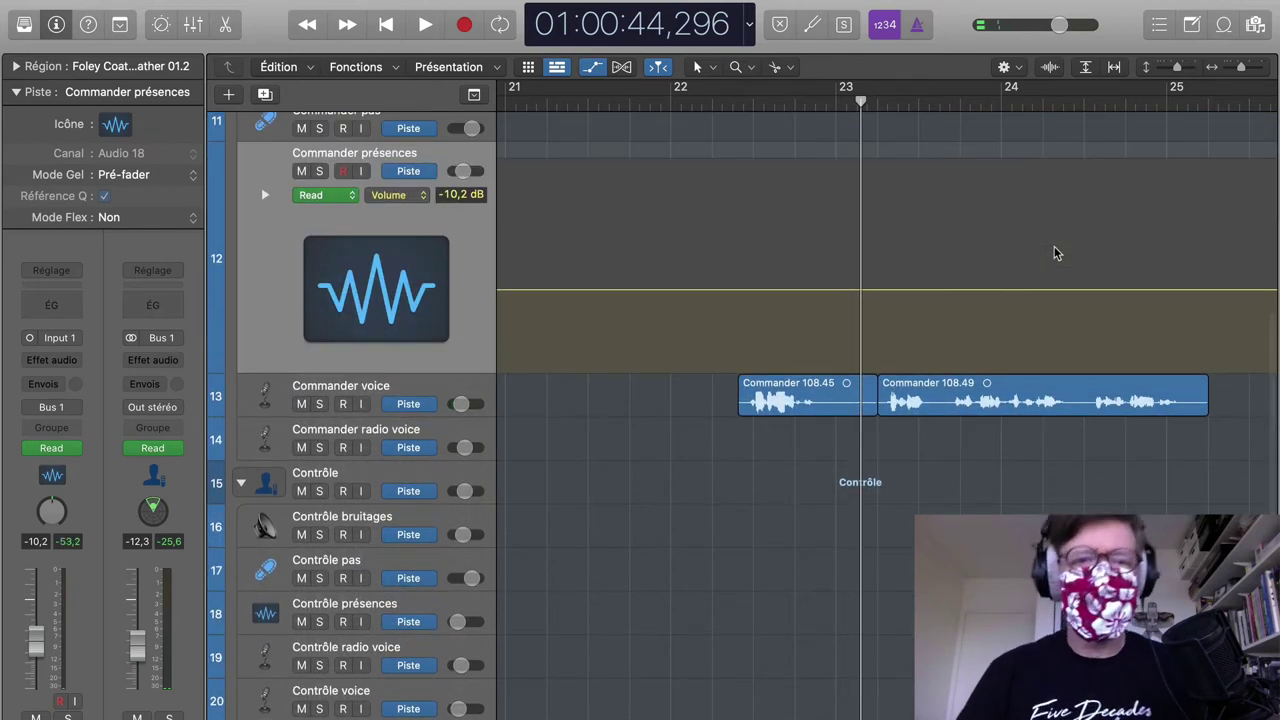
{"action": "scroll", "coordinate": [1055, 248], "scroll_direction": "up", "scroll_amount": 1}
Step: Switch to Finder and preview cloth-1.wav and bruit vêtements 1.m4a in the présences folder
{"action": "key", "text": "super+Tab"}
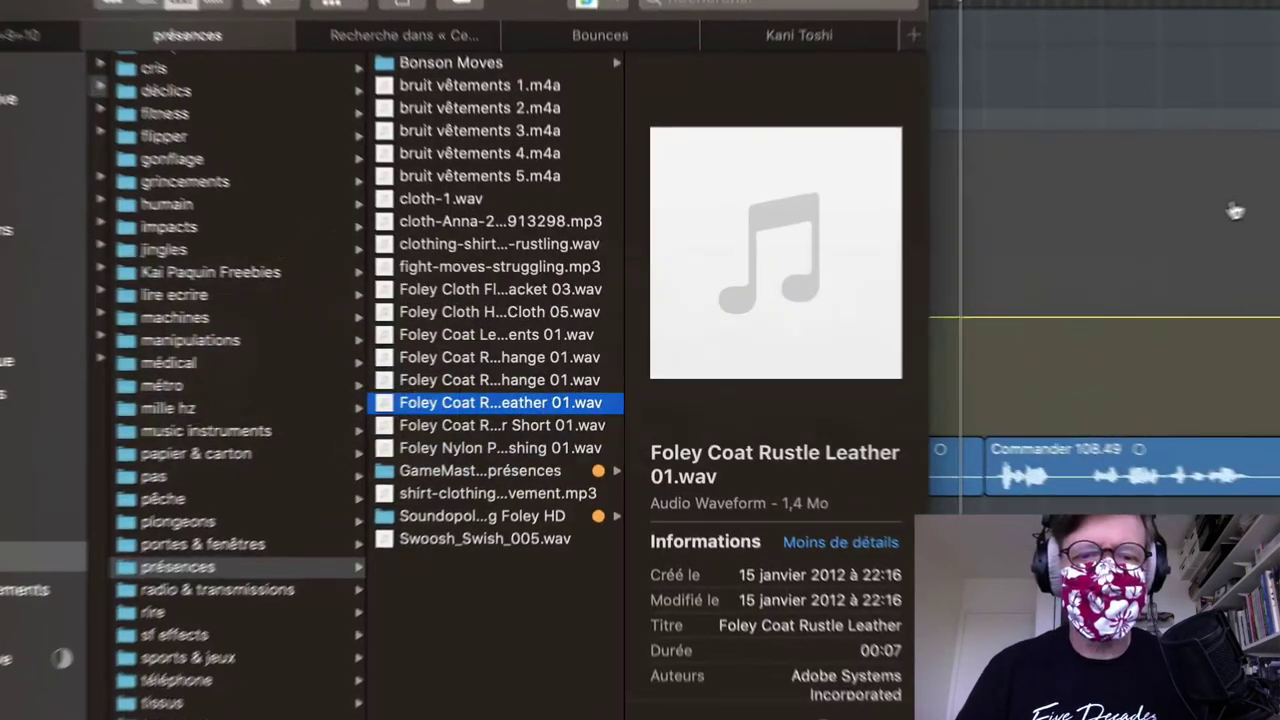
{"action": "left_click", "coordinate": [425, 198]}
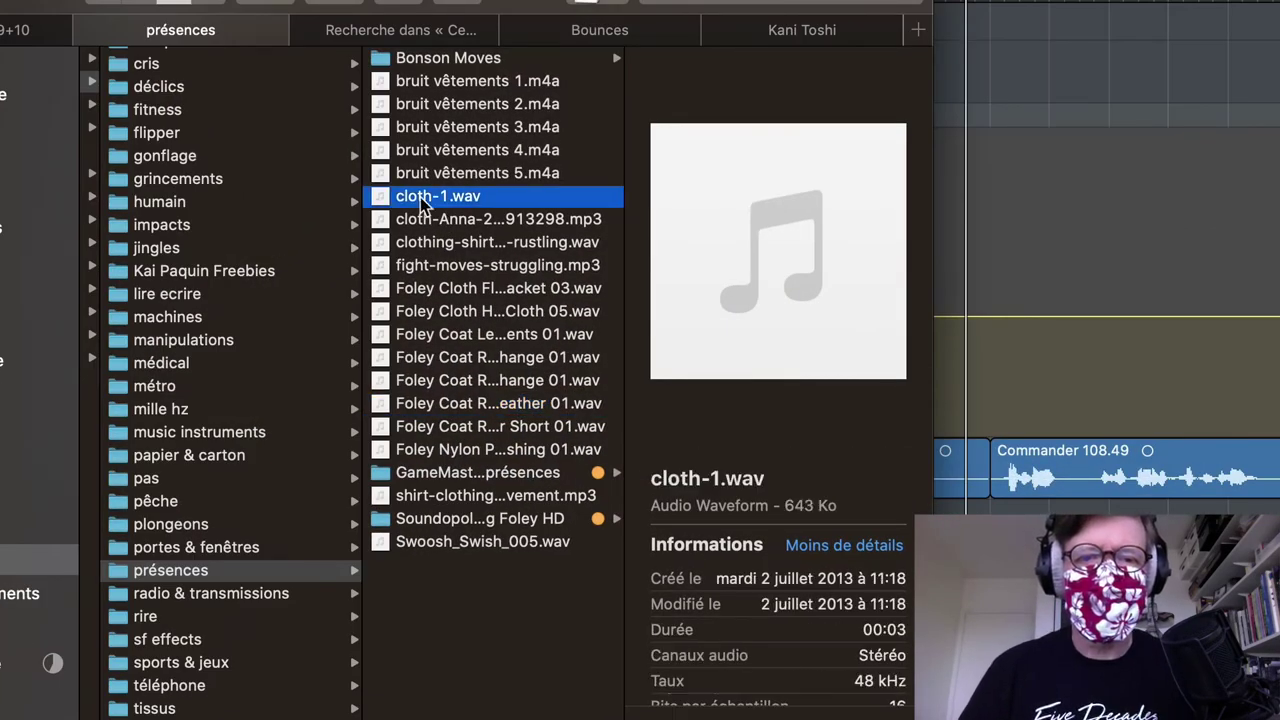
{"action": "key", "text": "space"}
{"action": "key", "text": "space"}
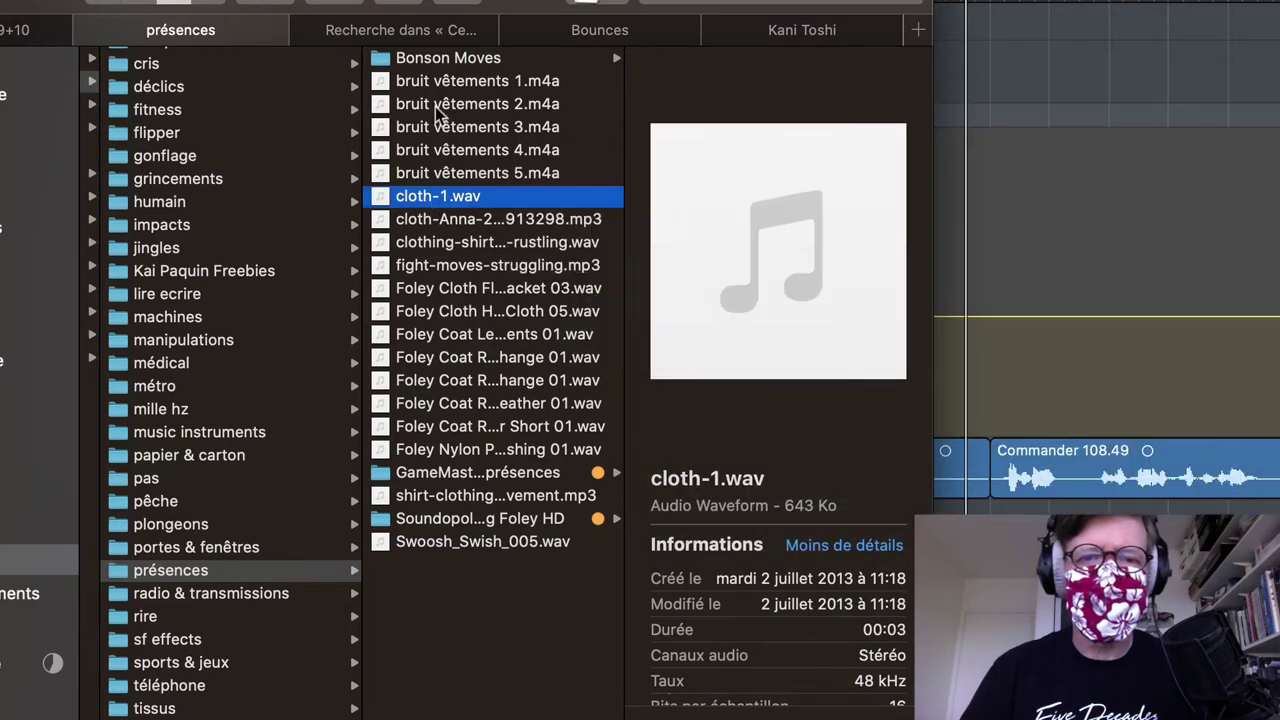
{"action": "left_click", "coordinate": [445, 88]}
{"action": "key", "text": "space"}
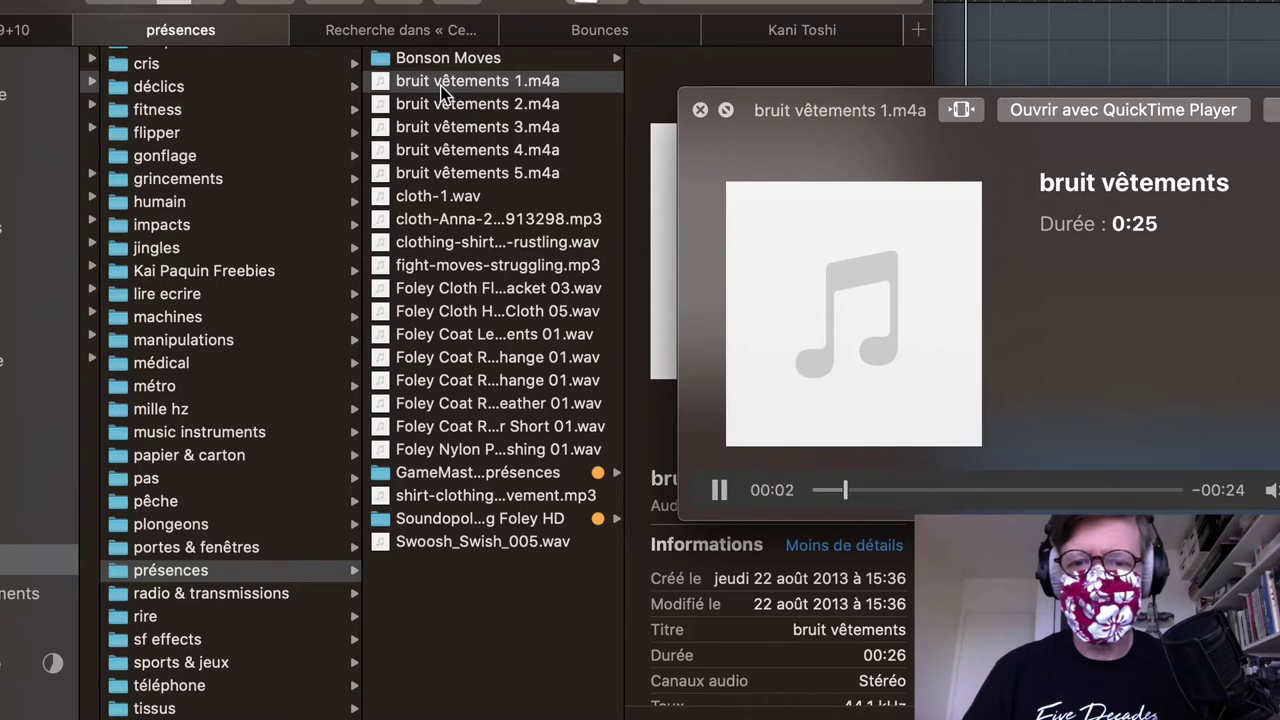
{"action": "key", "text": "space"}
Step: Add bruit vêtements 1.m4a to the Commander présences track at bar 22 and cut away everything after its first rustle
{"action": "left_click_drag", "start_coordinate": [375, 87], "coordinate": [685, 349]}
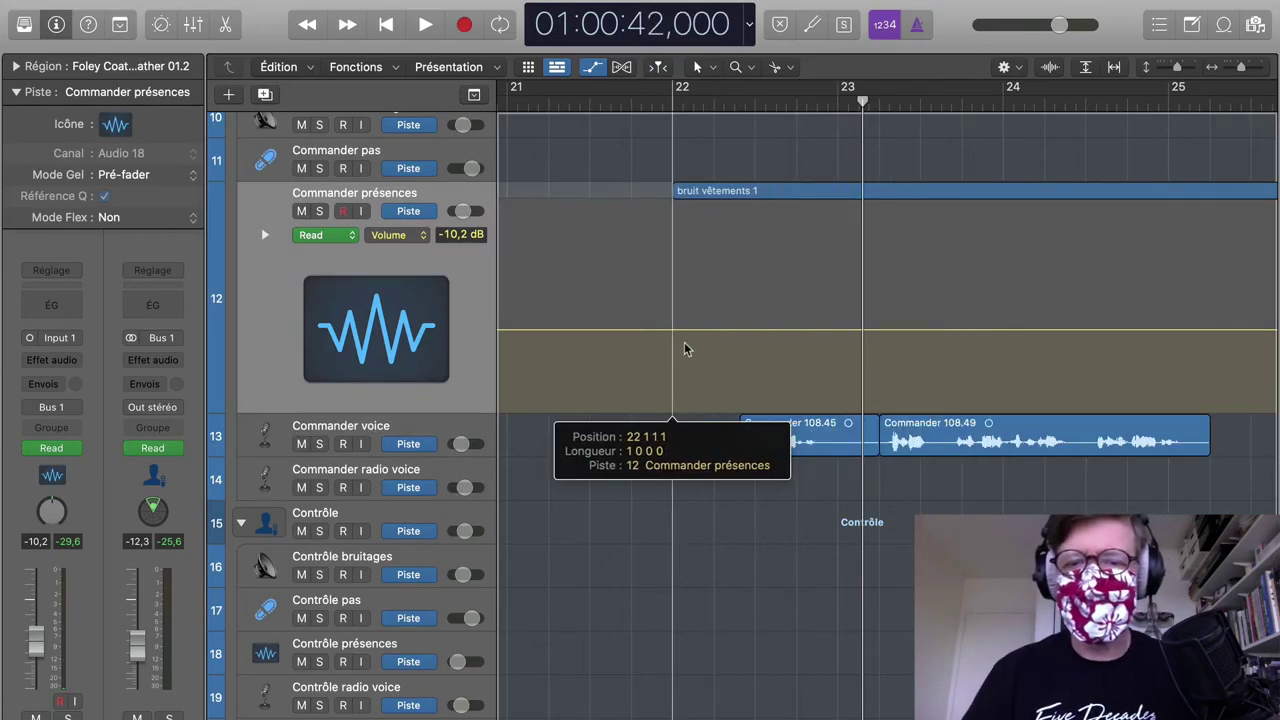
{"action": "left_click_drag", "start_coordinate": [816, 210], "coordinate": [801, 188]}
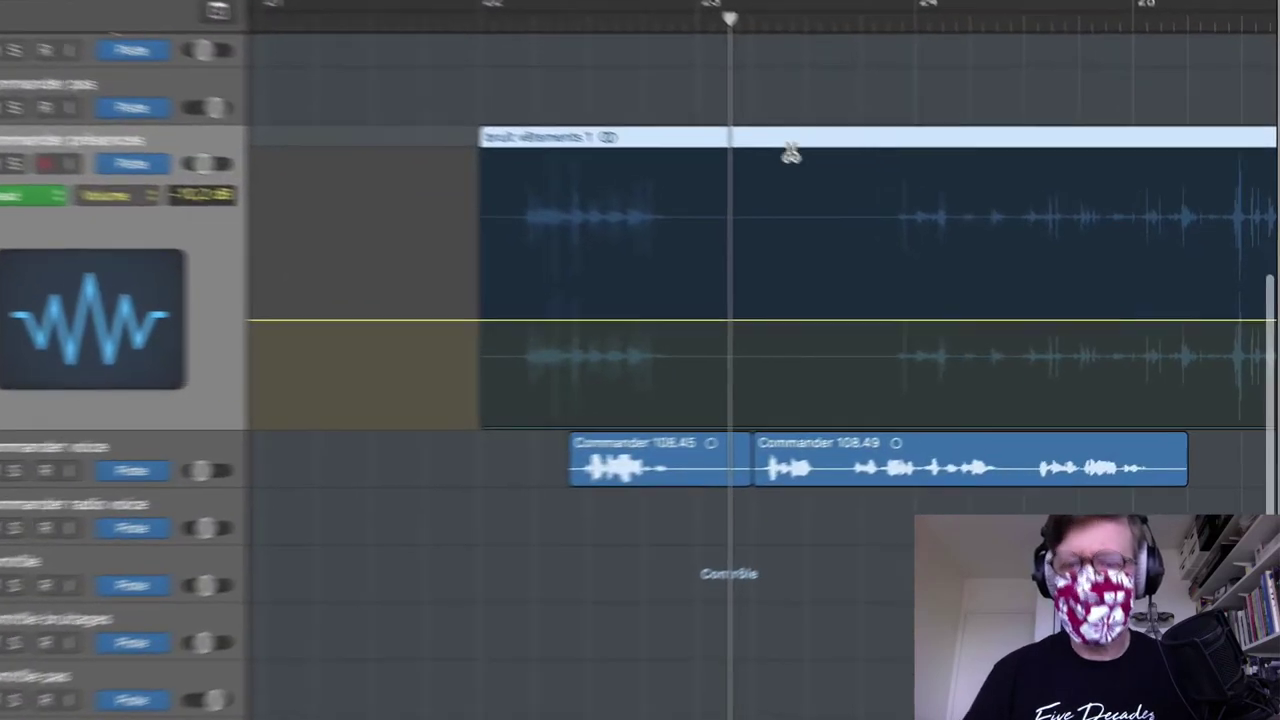
{"action": "left_click", "coordinate": [909, 200]}
{"action": "key", "text": "BackSpace"}
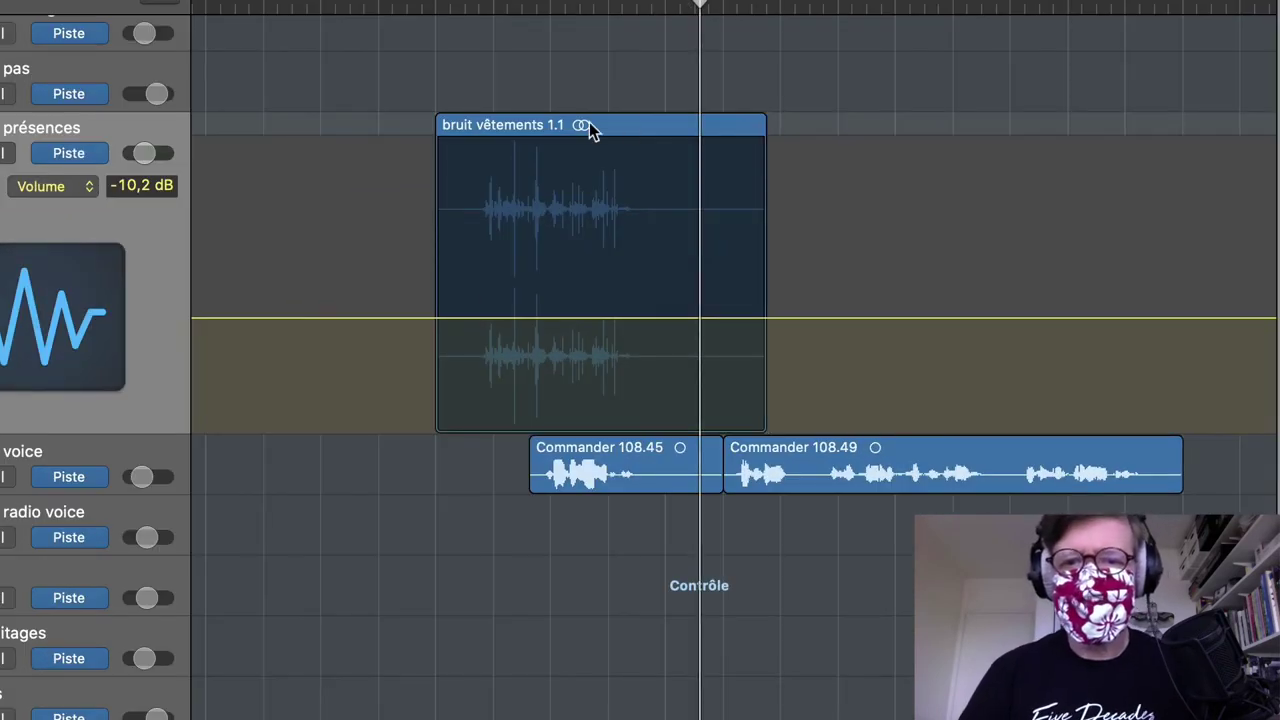
Step: Shorten the first bruit vêtements rustle, place it over Commander 108.45 and play the passage
{"action": "left_click_drag", "start_coordinate": [590, 130], "coordinate": [747, 125]}
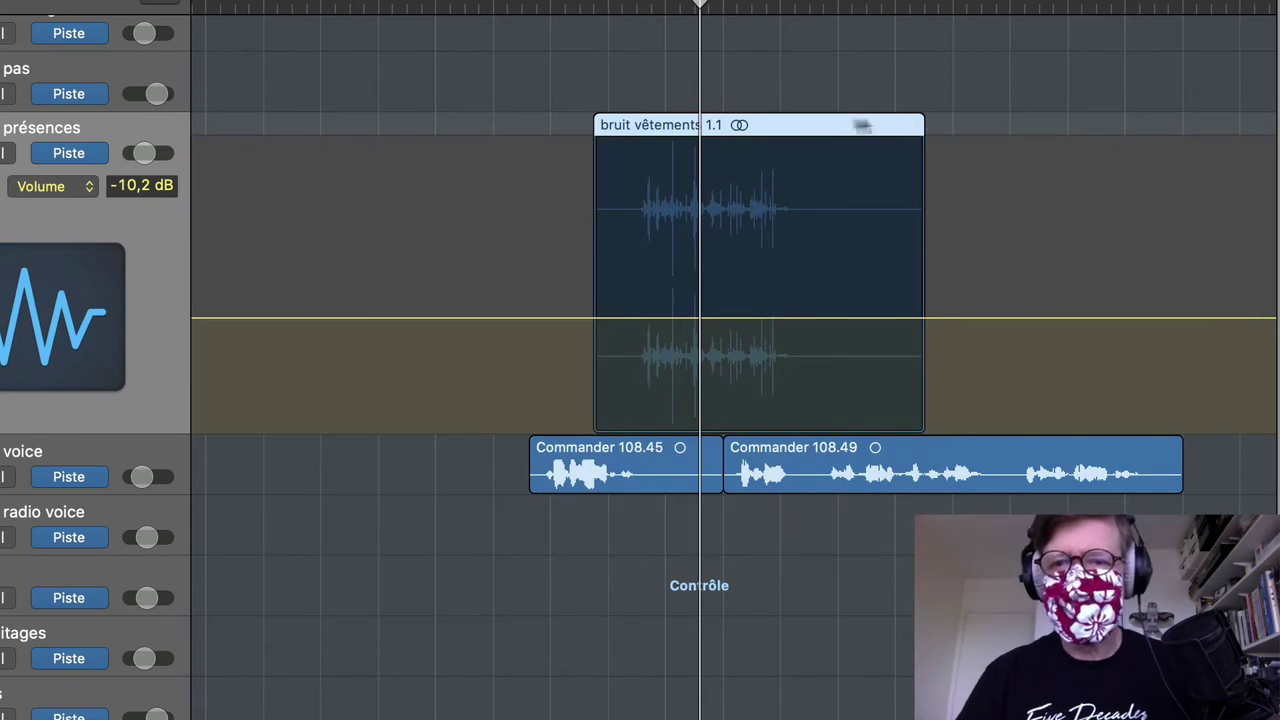
{"action": "left_click_drag", "start_coordinate": [920, 132], "coordinate": [797, 133]}
{"action": "left_click_drag", "start_coordinate": [663, 125], "coordinate": [654, 134]}
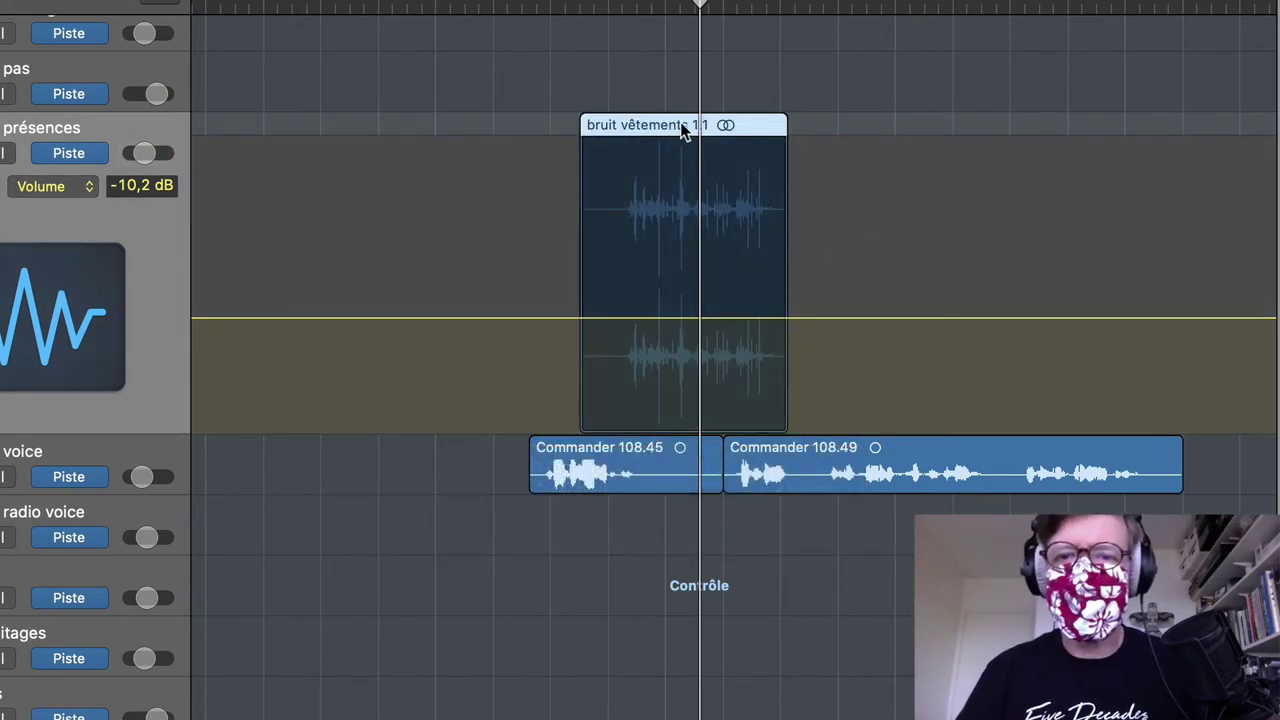
{"action": "left_click_drag", "start_coordinate": [678, 128], "coordinate": [627, 128]}
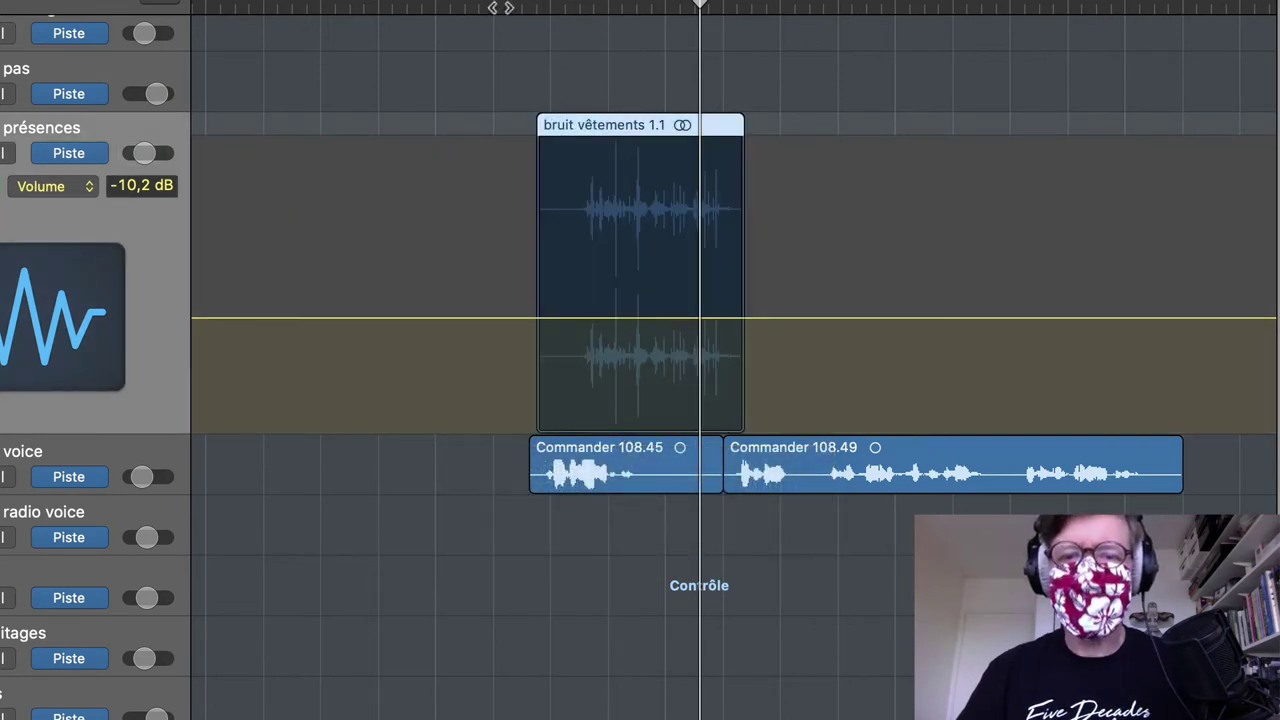
{"action": "left_click_drag", "start_coordinate": [494, 8], "coordinate": [501, 8]}
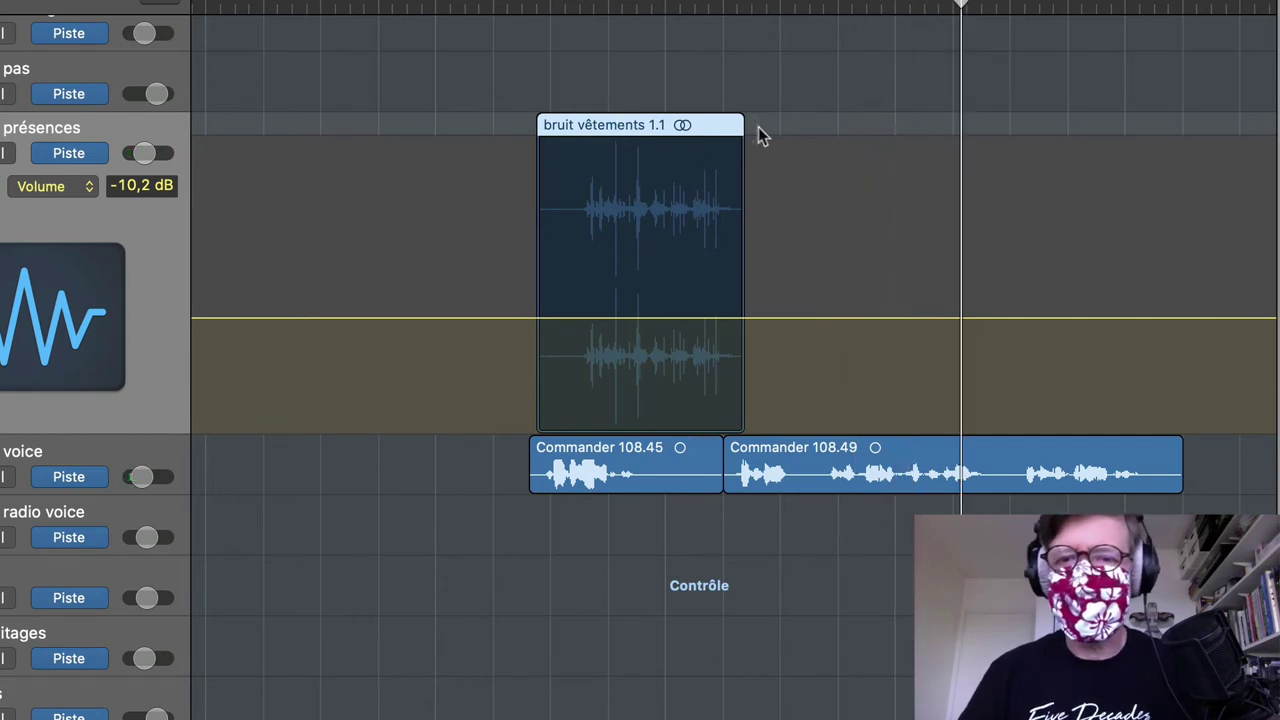
Step: Replace the first rustle with the next one in bruit vêtements 1, trimming its start and end to fit Commander 108.45
{"action": "left_click_drag", "start_coordinate": [742, 132], "coordinate": [920, 155]}
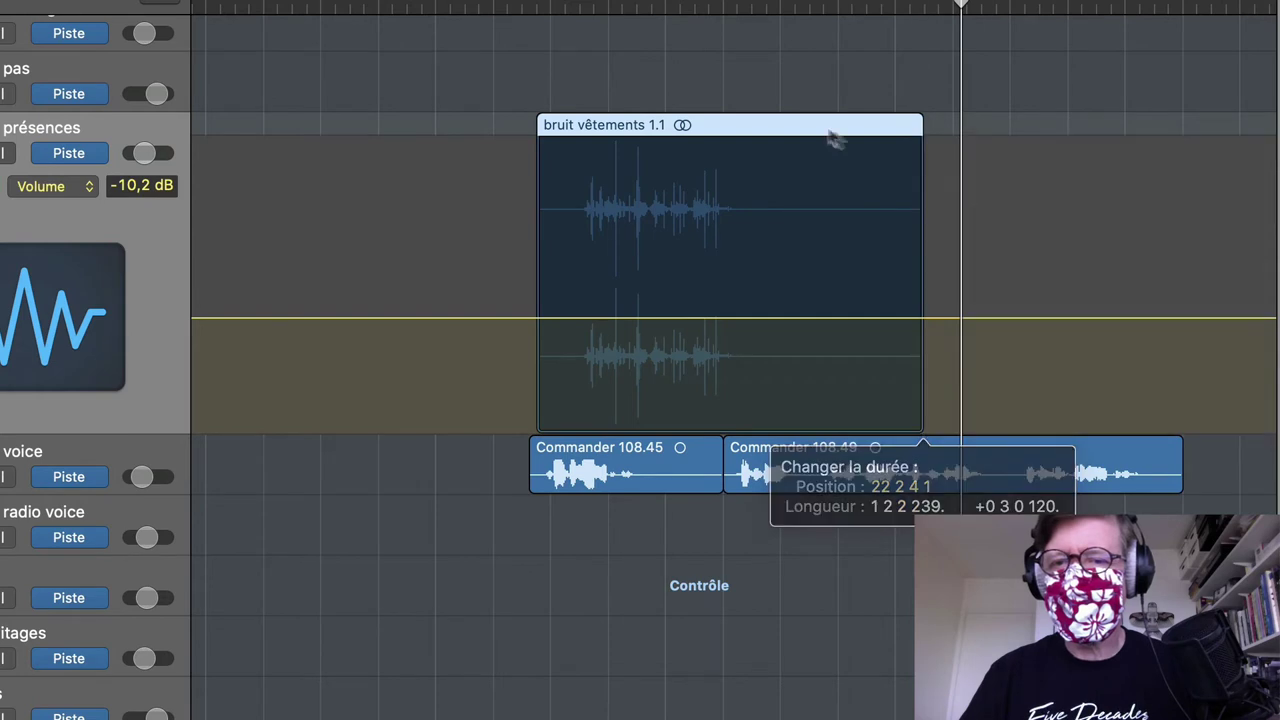
{"action": "left_click", "coordinate": [766, 130], "text": "super"}
{"action": "key", "text": "Delete"}
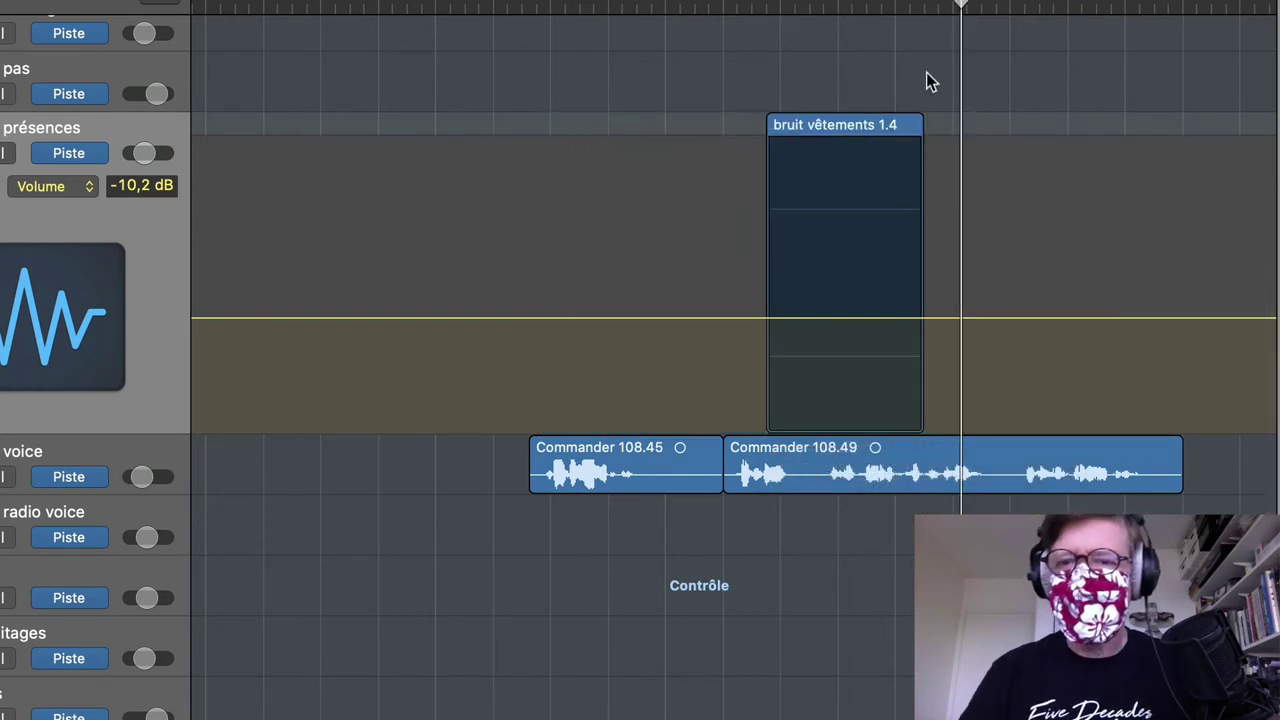
{"action": "left_click_drag", "start_coordinate": [921, 128], "coordinate": [495, 171]}
{"action": "left_click_drag", "start_coordinate": [707, 128], "coordinate": [690, 218]}
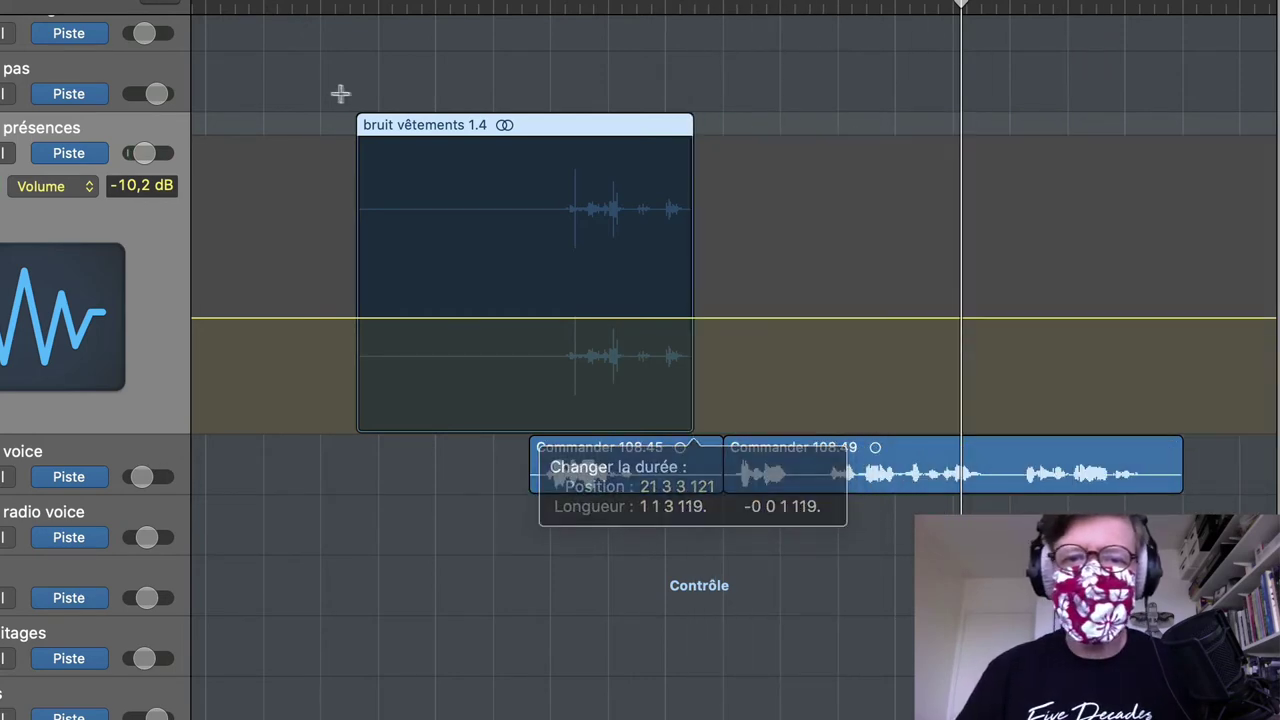
{"action": "left_click_drag", "start_coordinate": [363, 130], "coordinate": [527, 162]}
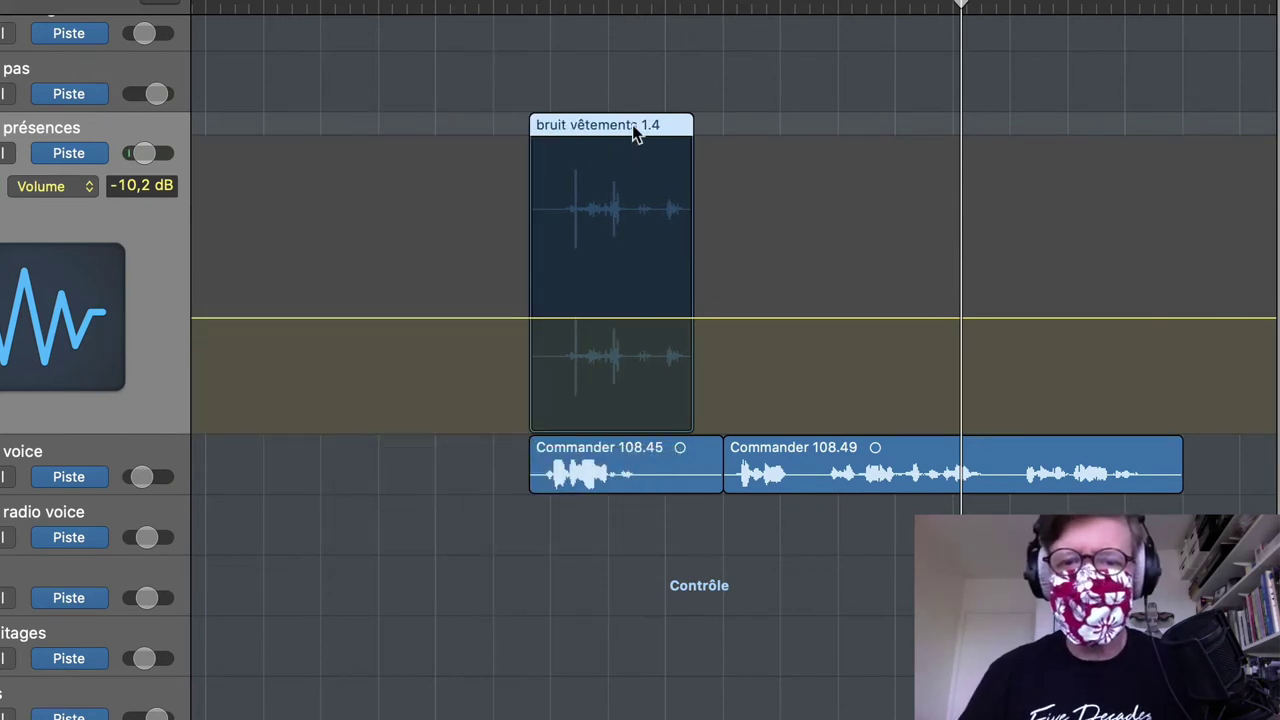
Step: Position the bruit vêtements region over the end of Commander 108.45, just before Commander 108.49, and play the passage
{"action": "left_click_drag", "start_coordinate": [632, 127], "coordinate": [672, 140]}
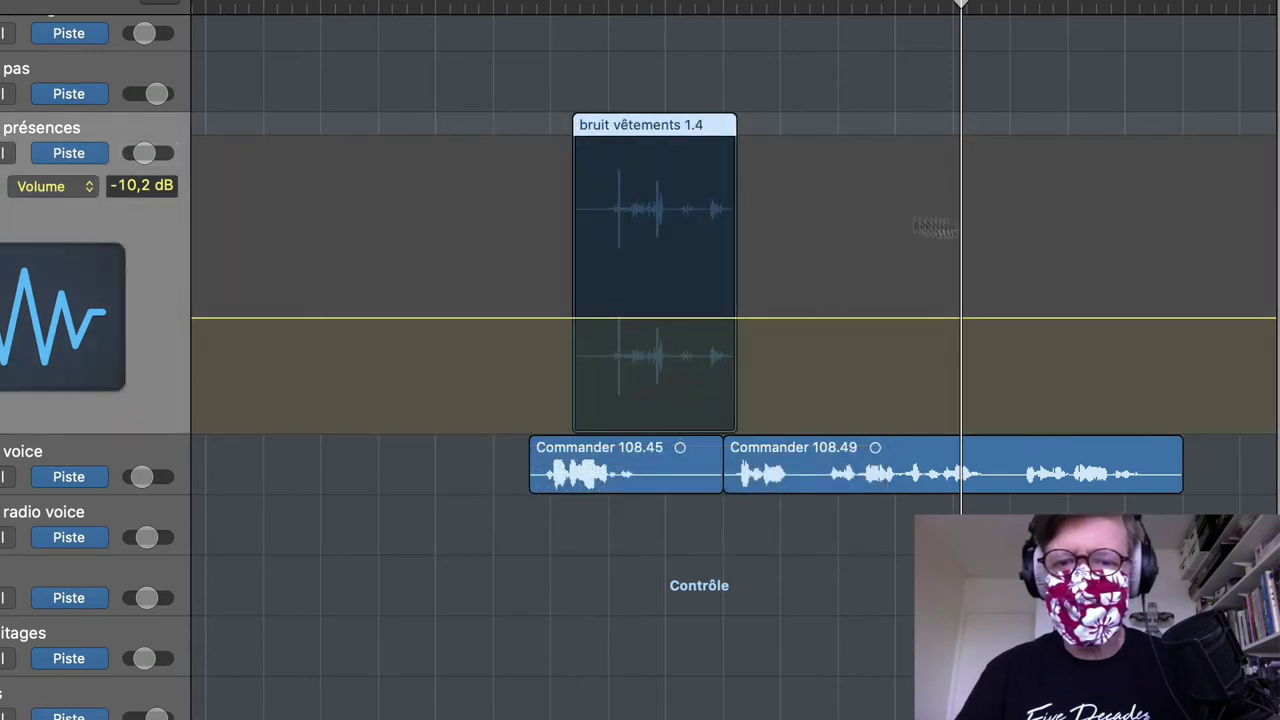
{"action": "left_click_drag", "start_coordinate": [642, 129], "coordinate": [617, 128]}
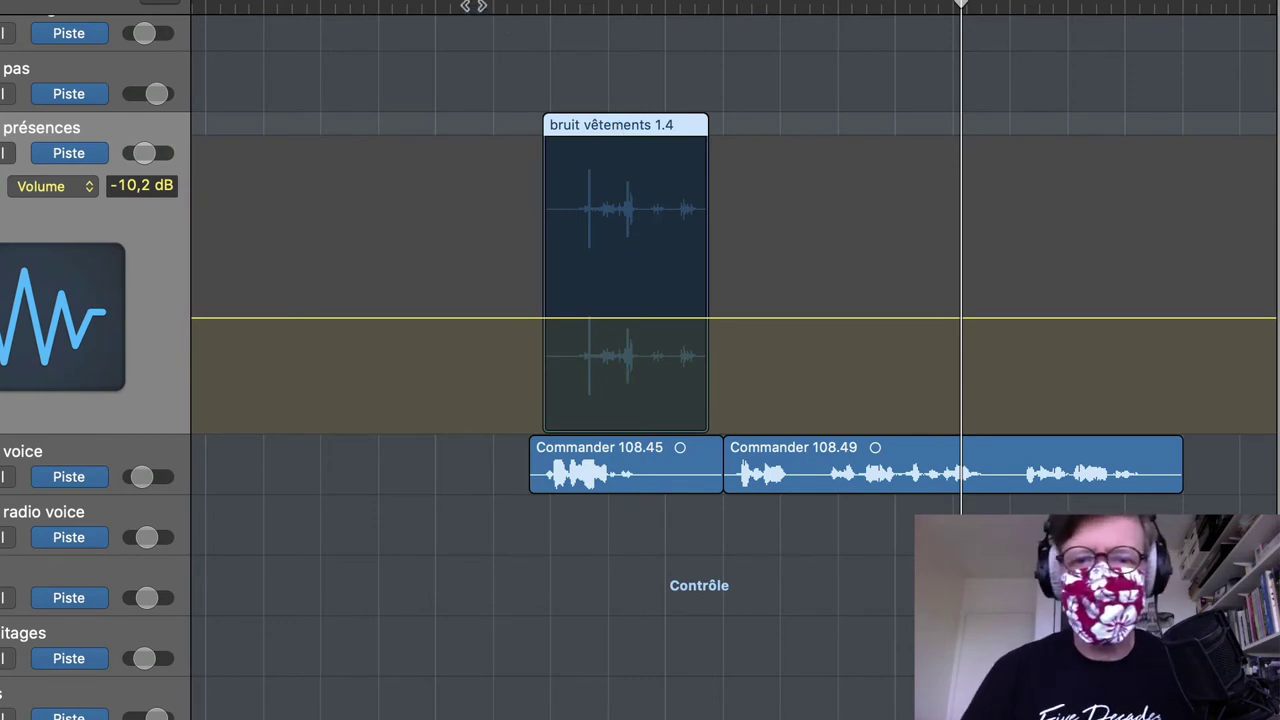
{"action": "left_click", "coordinate": [473, 6]}
{"action": "key", "text": "space"}
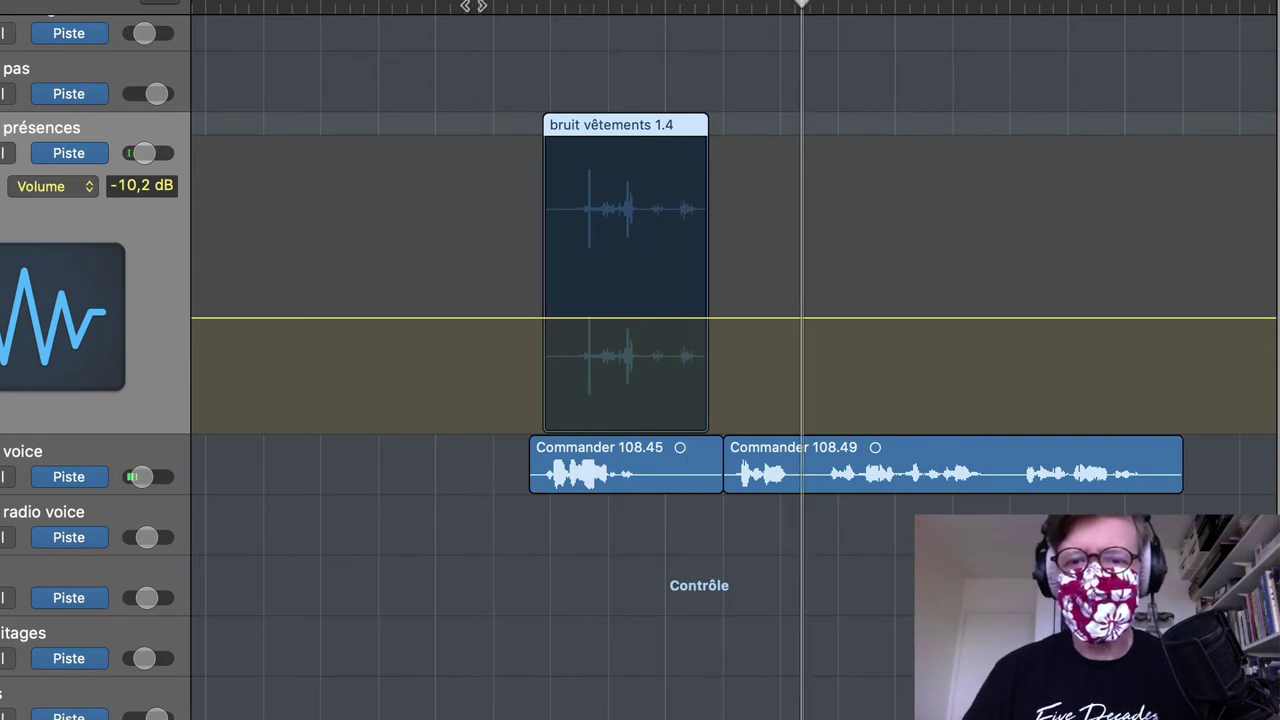
{"action": "key", "text": "space"}
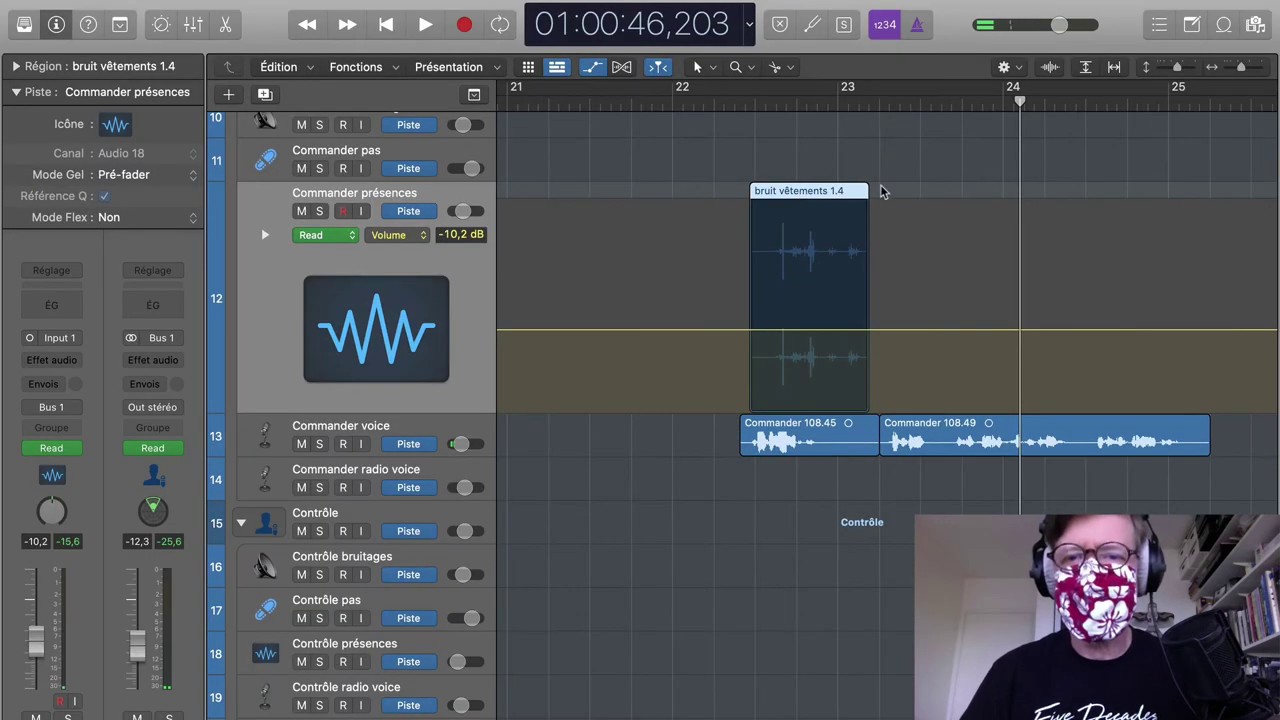
{"action": "left_click_drag", "start_coordinate": [843, 197], "coordinate": [858, 199]}
{"action": "double_click", "coordinate": [693, 108]}
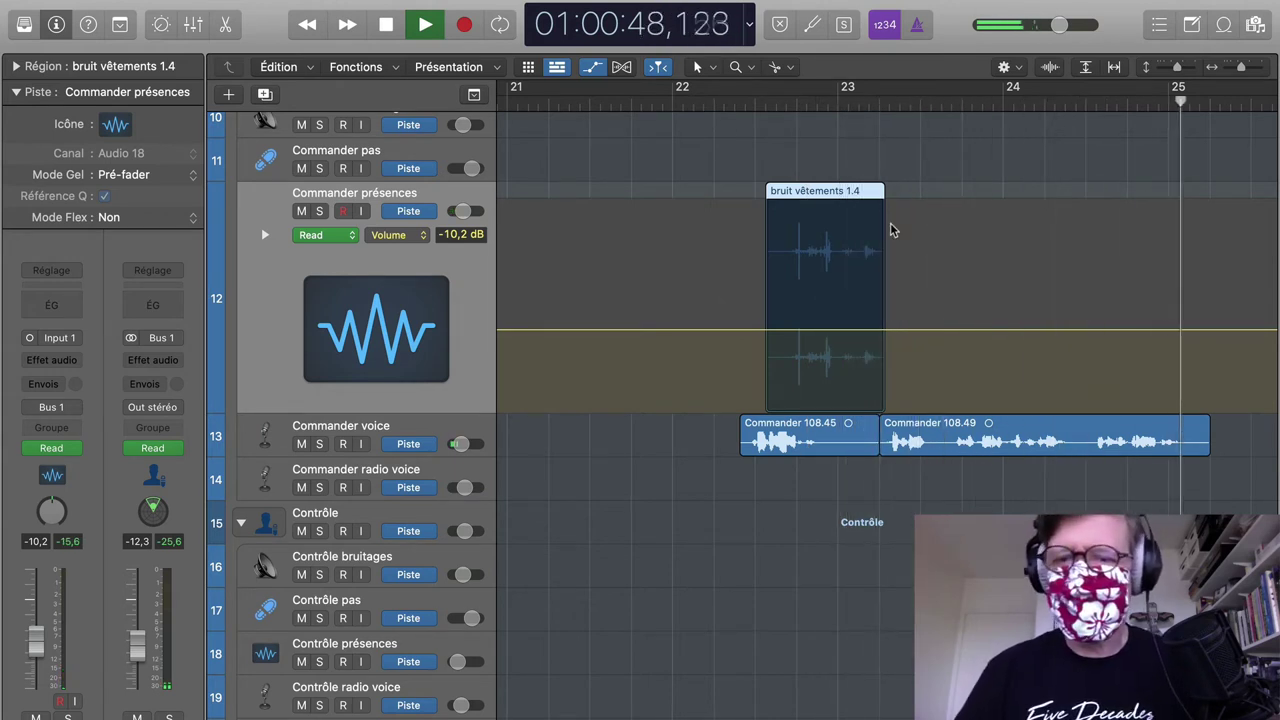
Step: Play on to the Contrôle lines, audition switch-10.wav in Finder's déclics folder and add it to the Contrôle présences track
{"action": "scroll", "coordinate": [922, 338], "scroll_direction": "down", "scroll_amount": 3}
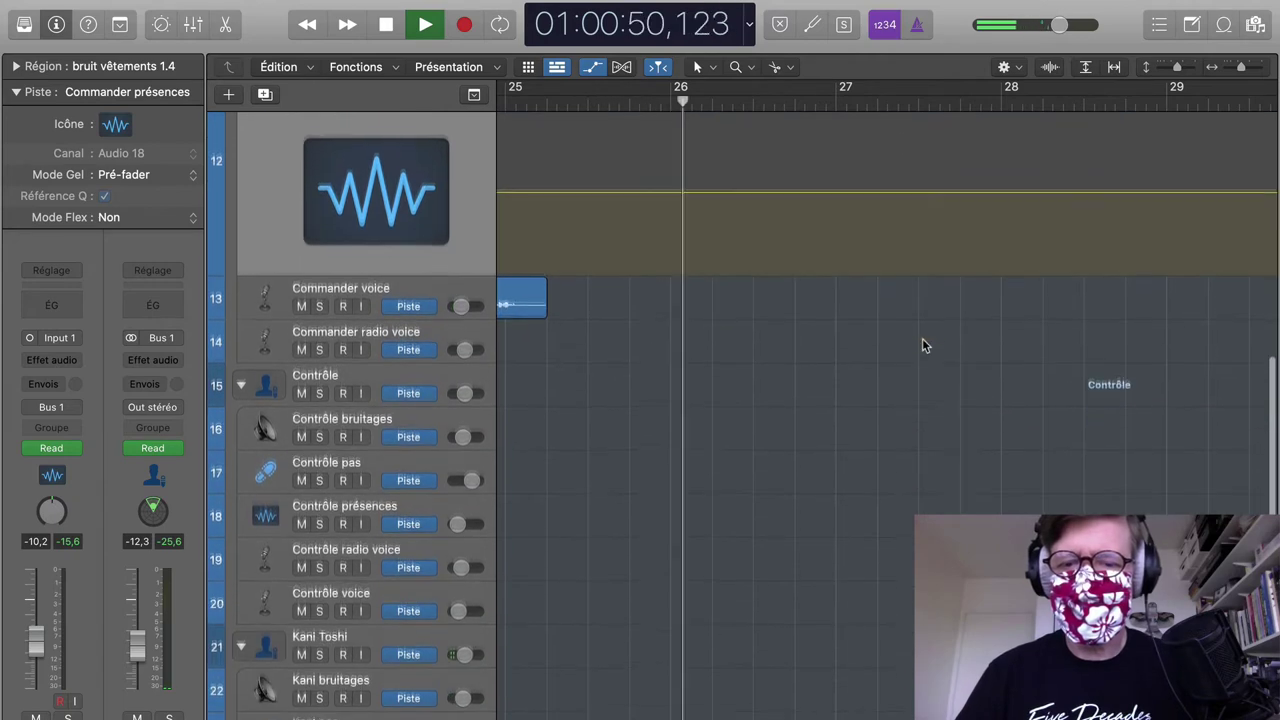
{"action": "scroll", "coordinate": [922, 338], "scroll_direction": "down", "scroll_amount": 1}
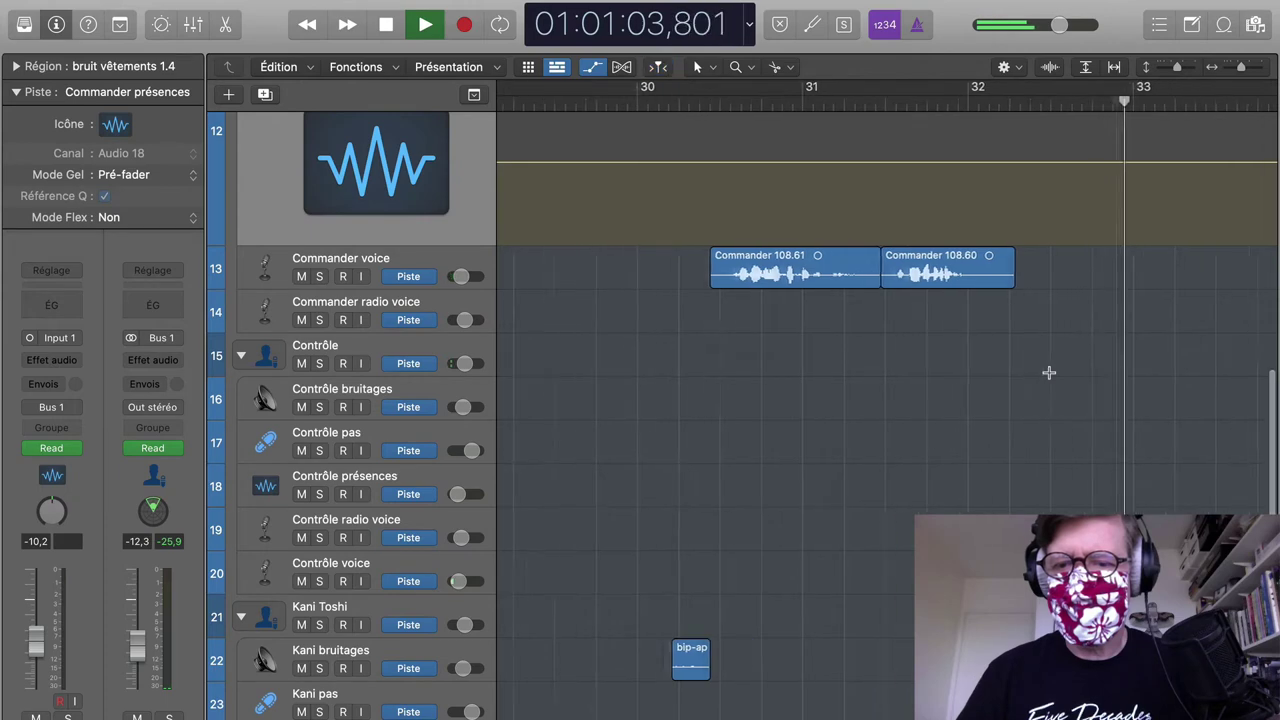
{"action": "key", "text": "space"}
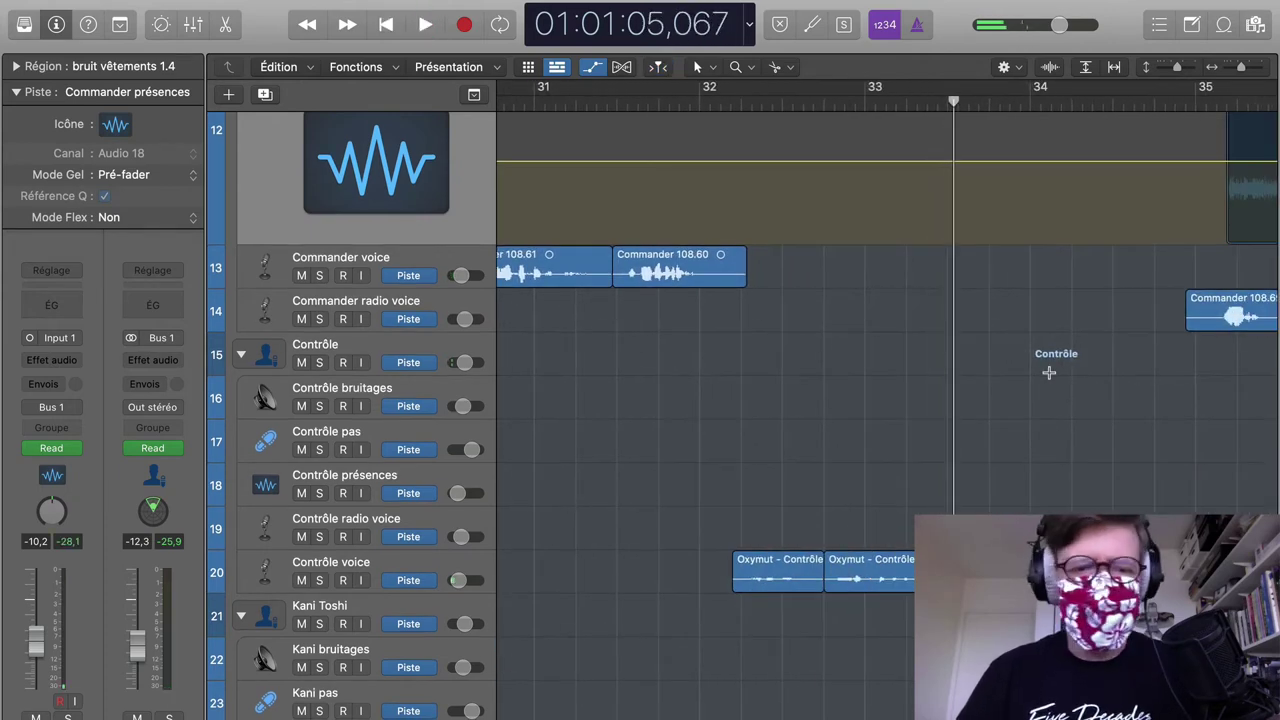
{"action": "scroll", "coordinate": [1049, 372], "scroll_direction": "down", "scroll_amount": 2}
{"action": "key", "text": "super+Tab"}
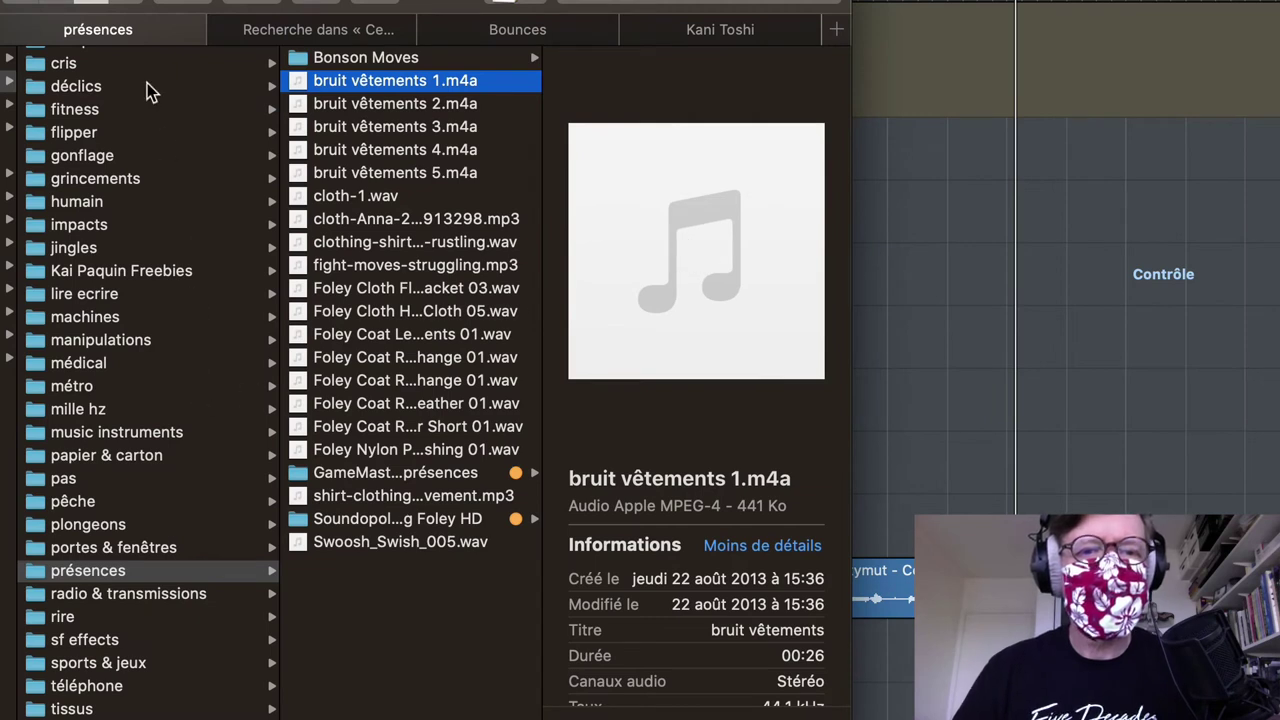
{"action": "left_click", "coordinate": [148, 90]}
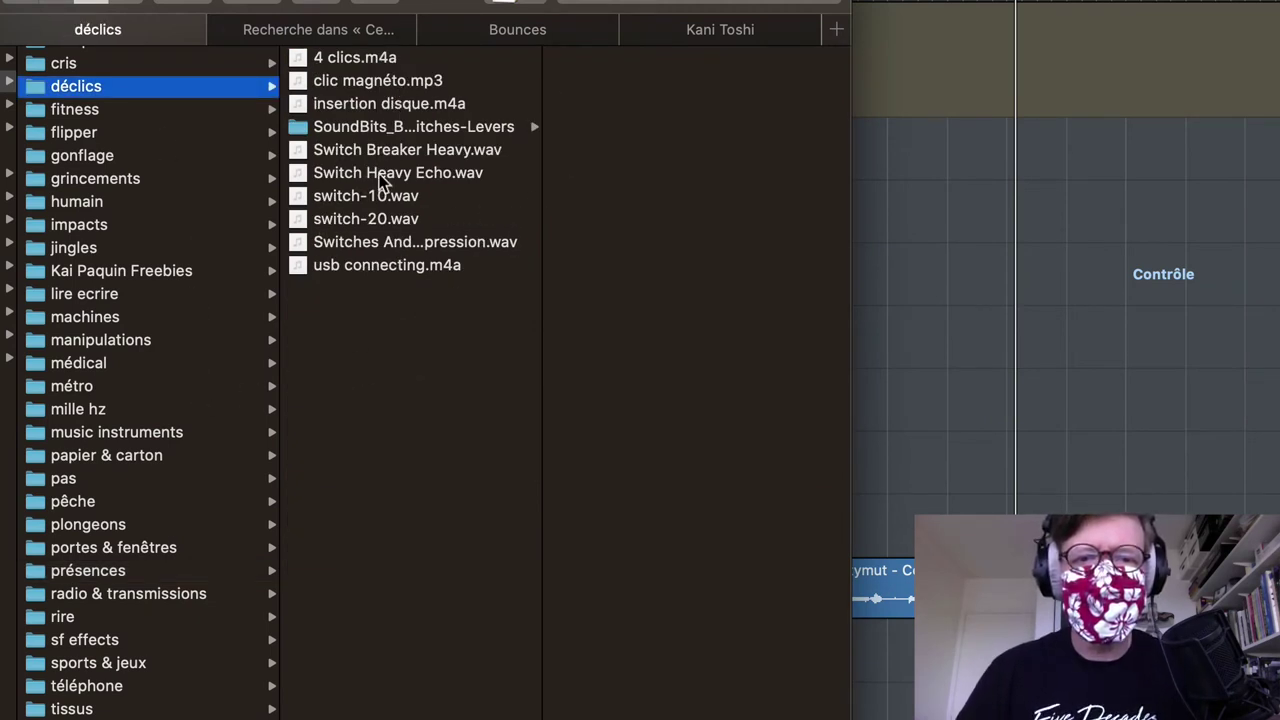
{"action": "left_click", "coordinate": [366, 199]}
{"action": "key", "text": "space"}
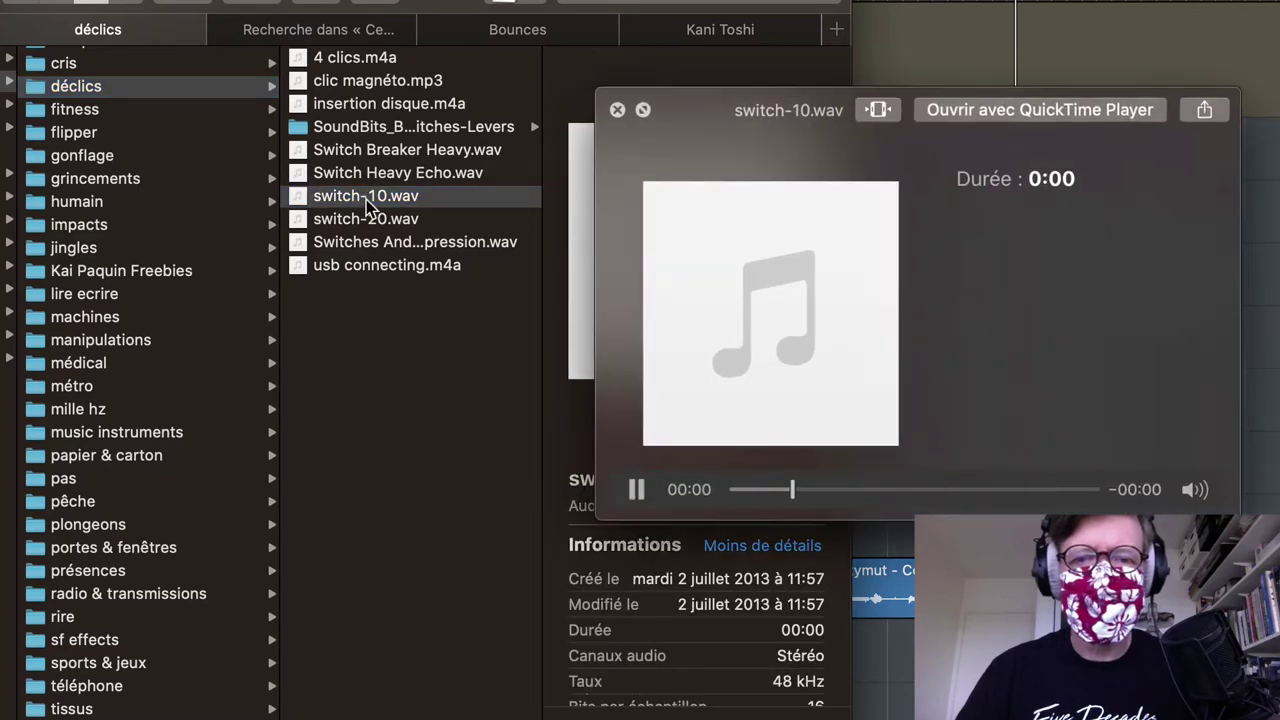
{"action": "key", "text": "space"}
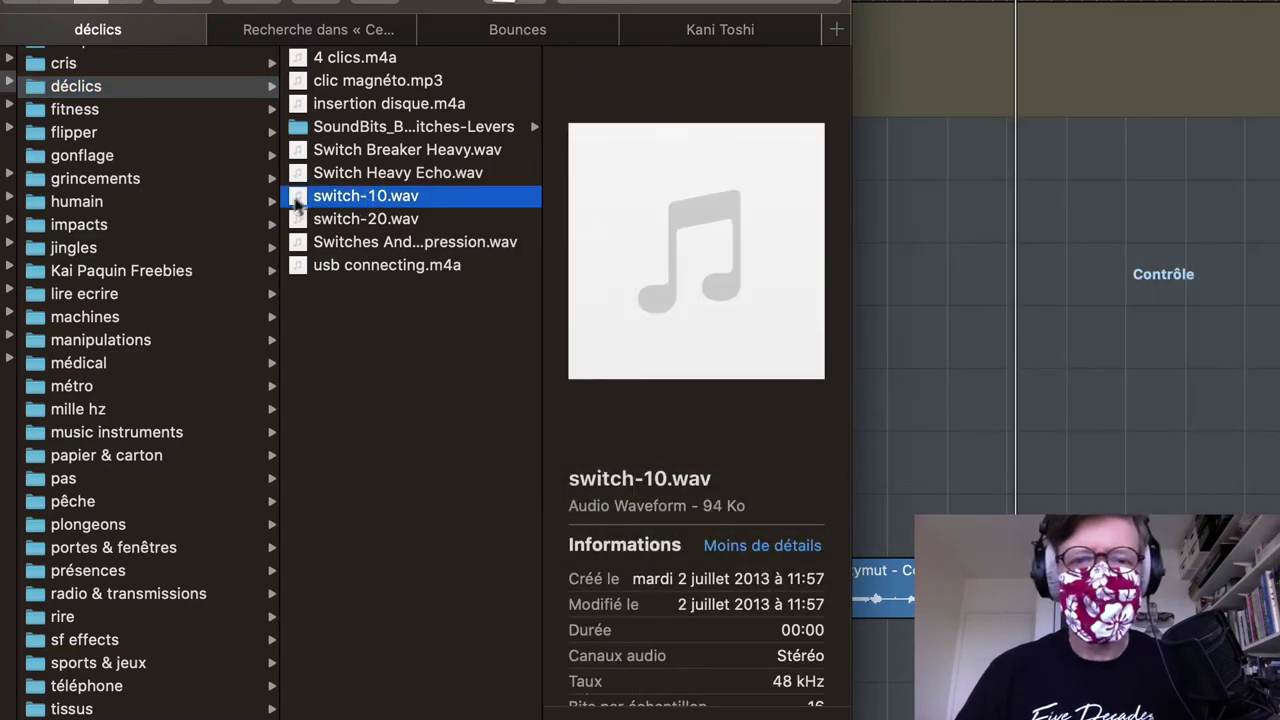
{"action": "left_click_drag", "start_coordinate": [305, 198], "coordinate": [963, 425]}
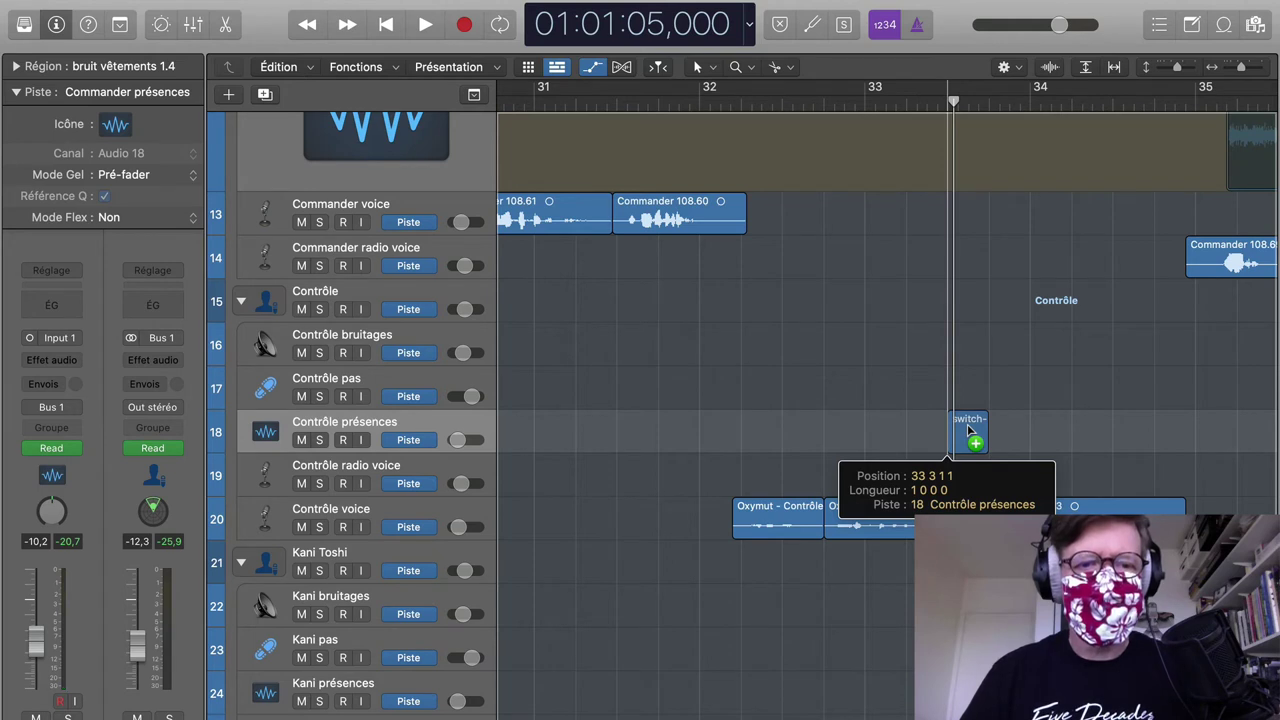
Step: Position the switch-10 region at the start of the Contrôle voice lines just after bar 32, playing the passage to check its timing
{"action": "left_click_drag", "start_coordinate": [968, 430], "coordinate": [763, 430]}
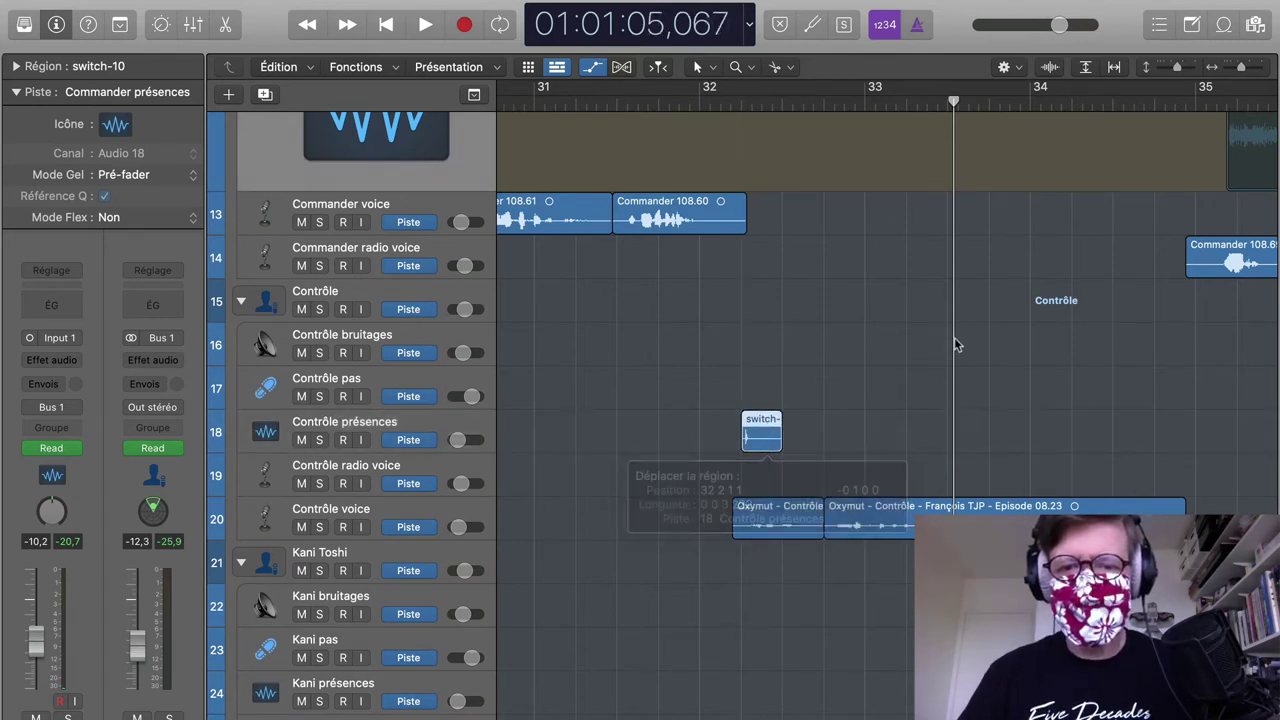
{"action": "key", "text": "space"}
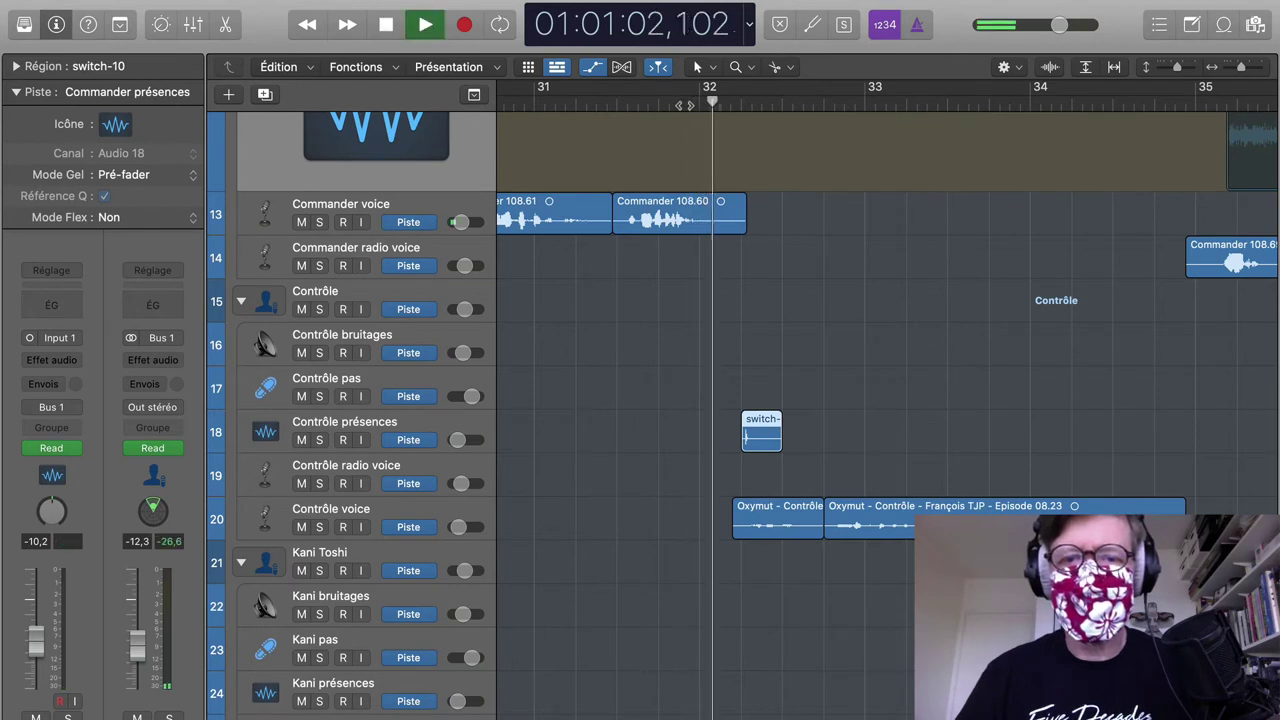
{"action": "key", "text": "space"}
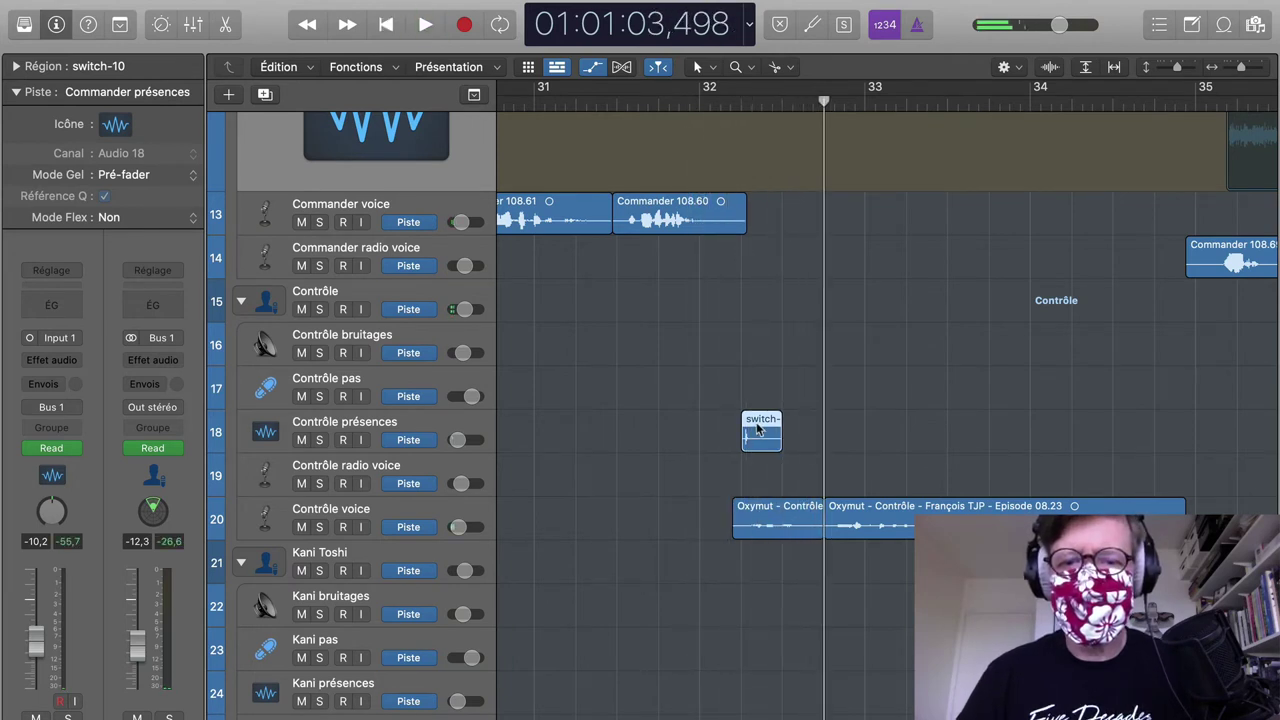
{"action": "mouse_move", "coordinate": [755, 420]}
{"action": "left_mouse_down"}
{"action": "mouse_move", "coordinate": [795, 423]}
{"action": "mouse_move", "coordinate": [762, 427]}
{"action": "left_mouse_up"}
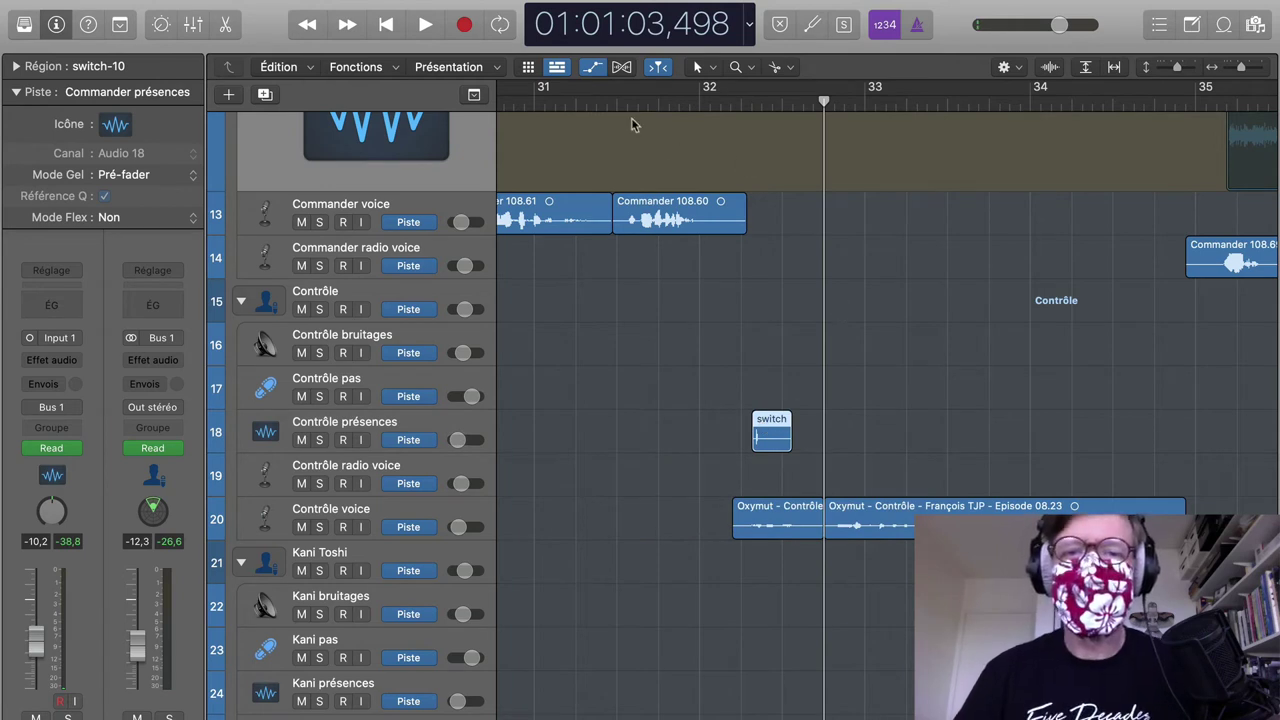
{"action": "key", "text": "space"}
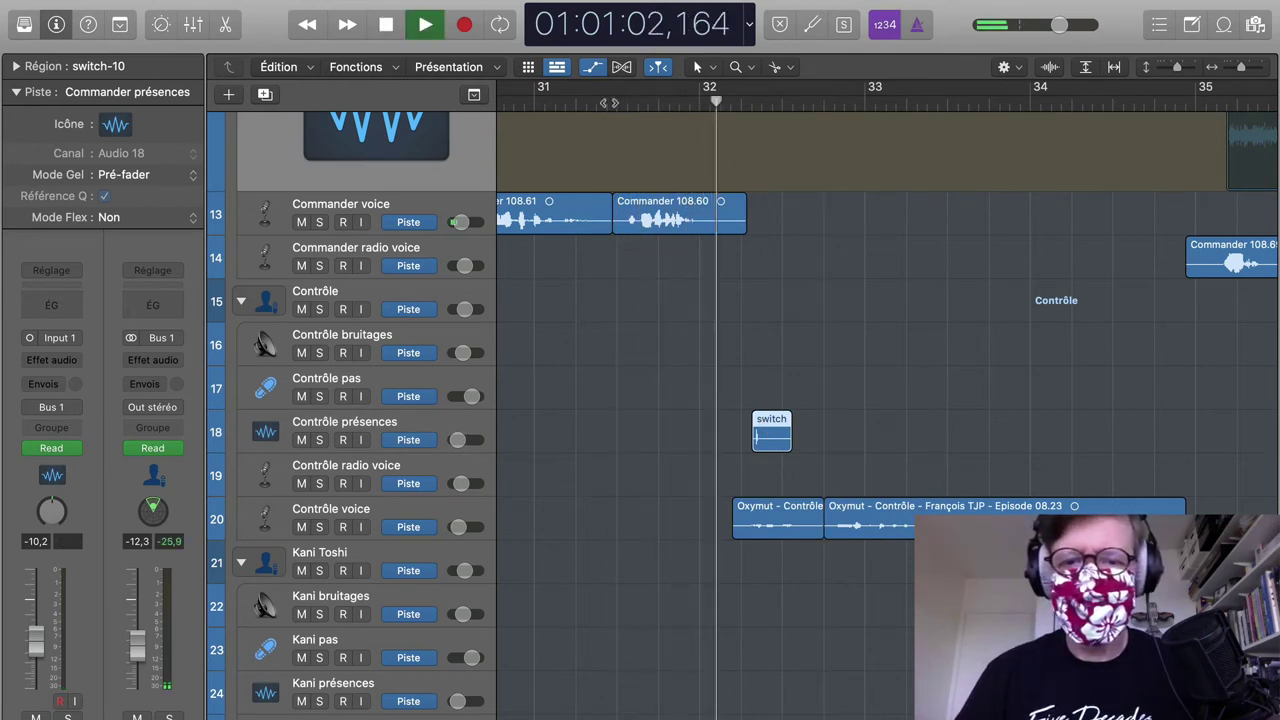
{"action": "key", "text": "space"}
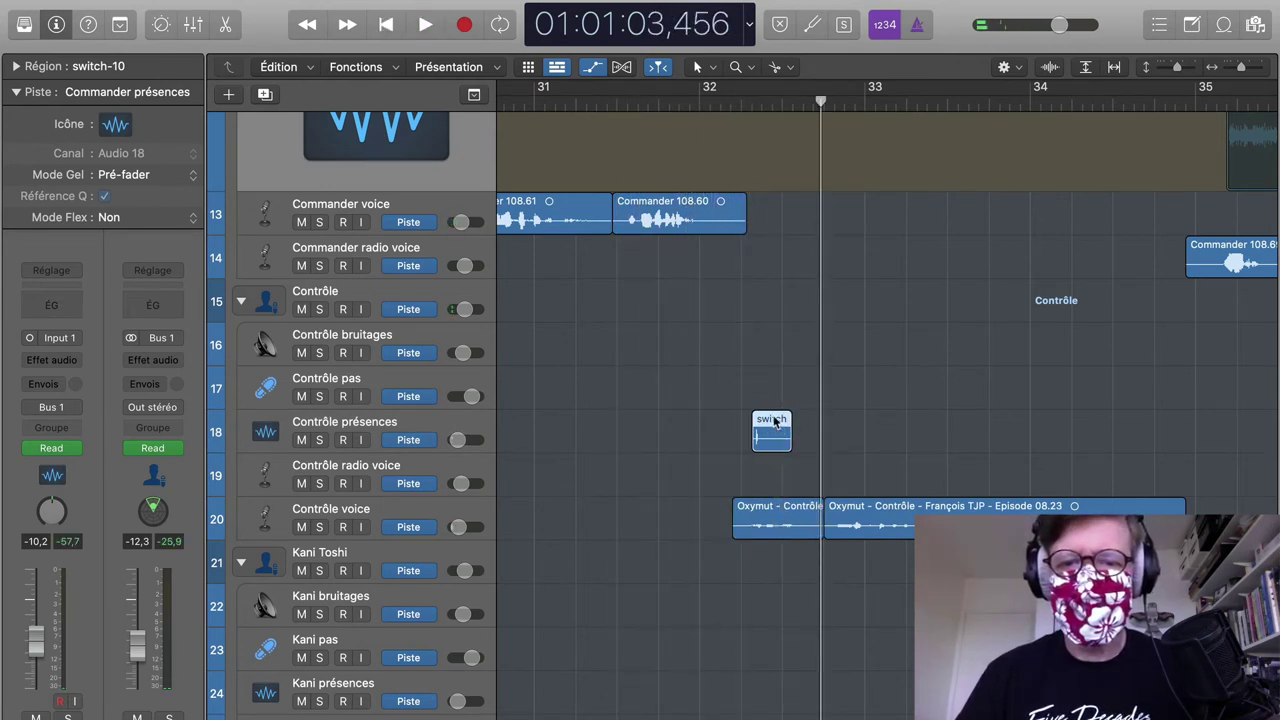
{"action": "mouse_move", "coordinate": [774, 421]}
{"action": "left_mouse_down"}
{"action": "mouse_move", "coordinate": [742, 424]}
{"action": "mouse_move", "coordinate": [753, 427]}
{"action": "left_mouse_up"}
Step: Move the switch-10 region to the Contrôle bruitages track at the start of the Room Tone ambience and play the passage
{"action": "scroll", "coordinate": [753, 427], "scroll_direction": "up", "scroll_amount": 10}
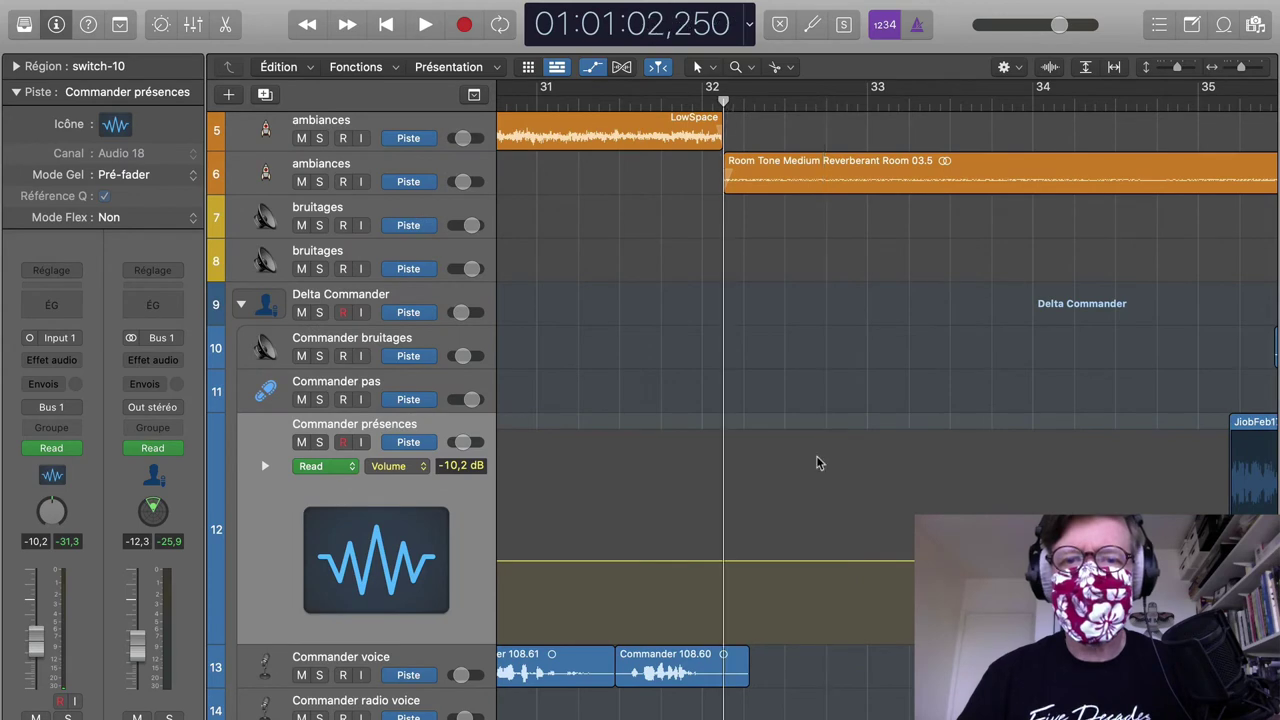
{"action": "scroll", "coordinate": [816, 455], "scroll_direction": "down", "scroll_amount": 10}
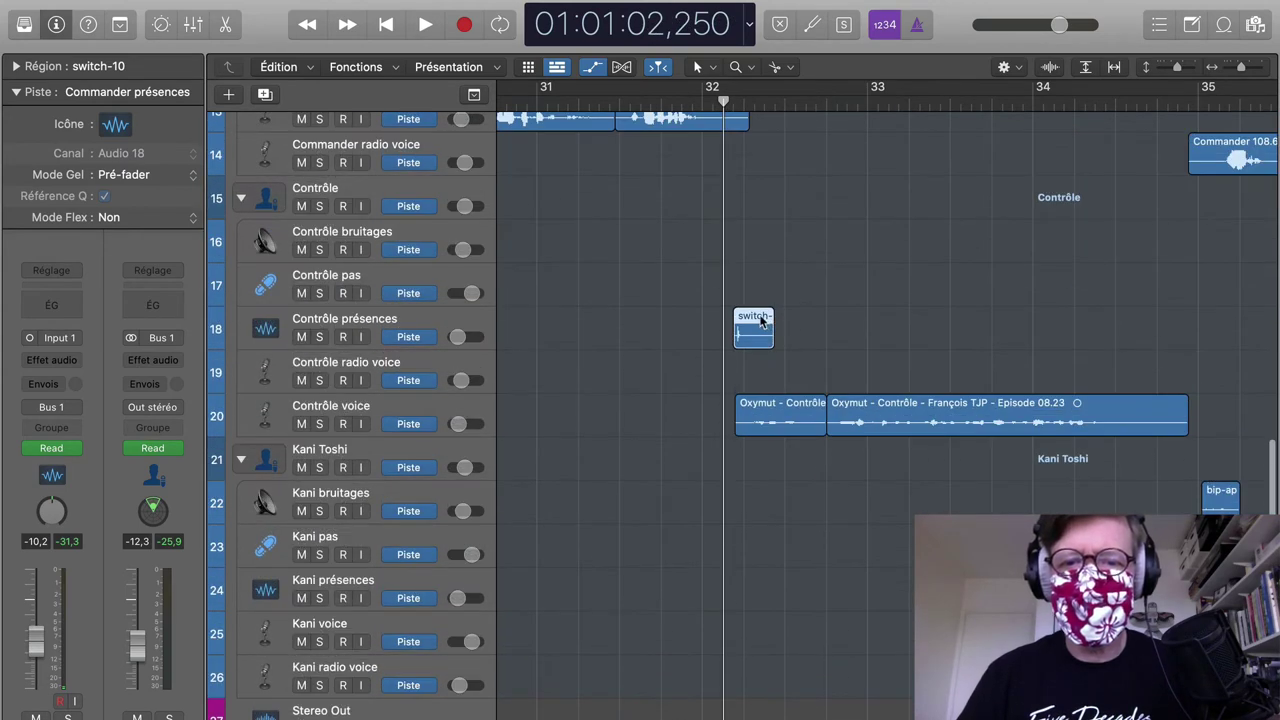
{"action": "left_click_drag", "start_coordinate": [755, 320], "coordinate": [753, 232]}
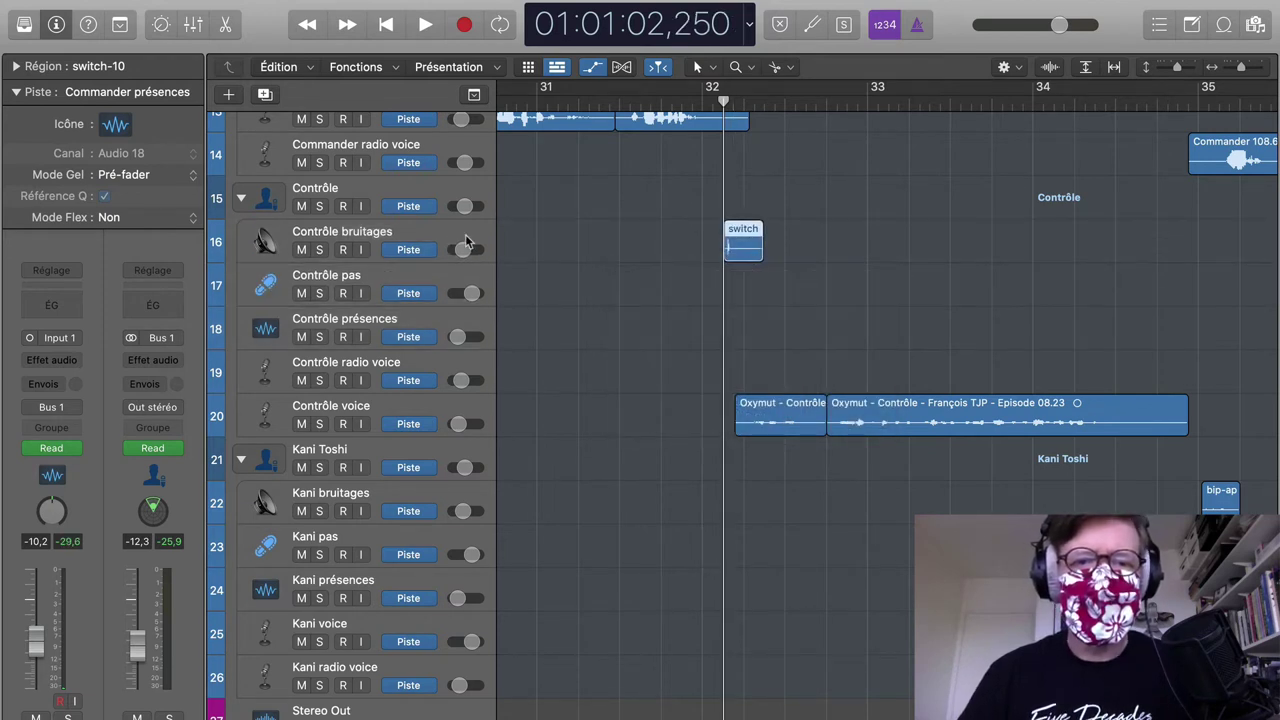
{"action": "left_click", "coordinate": [465, 240]}
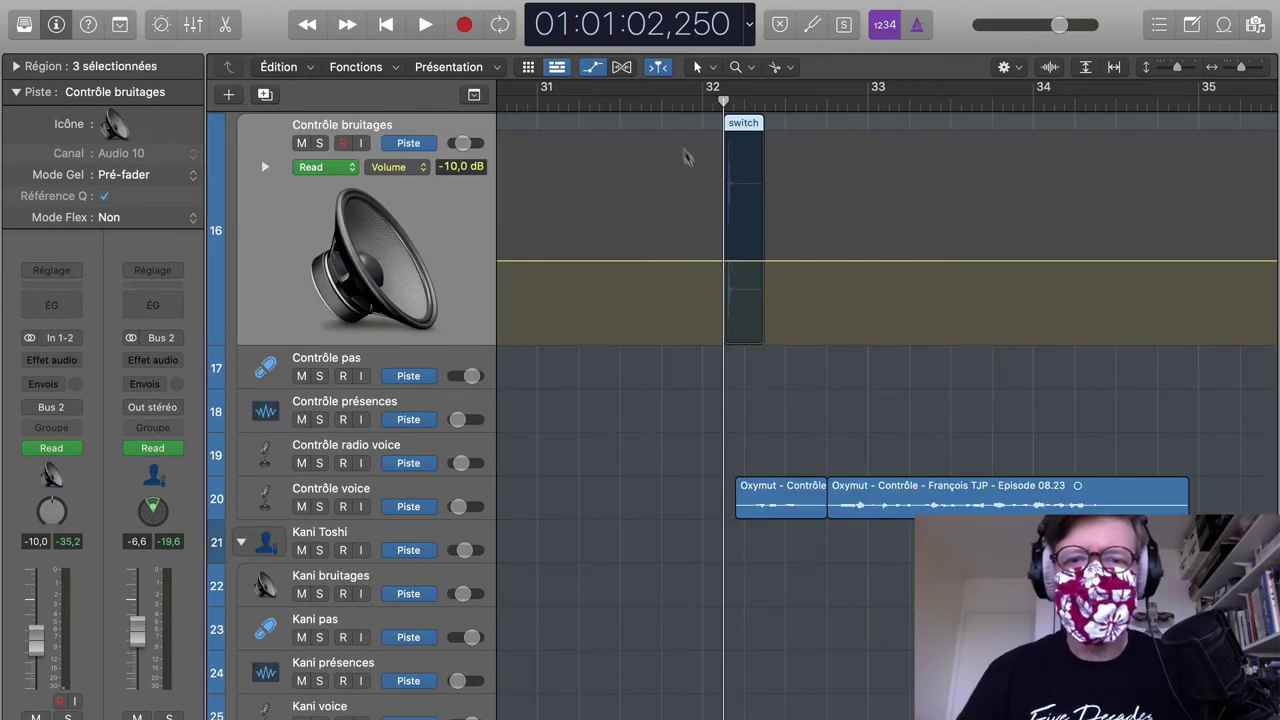
{"action": "key", "text": "space"}
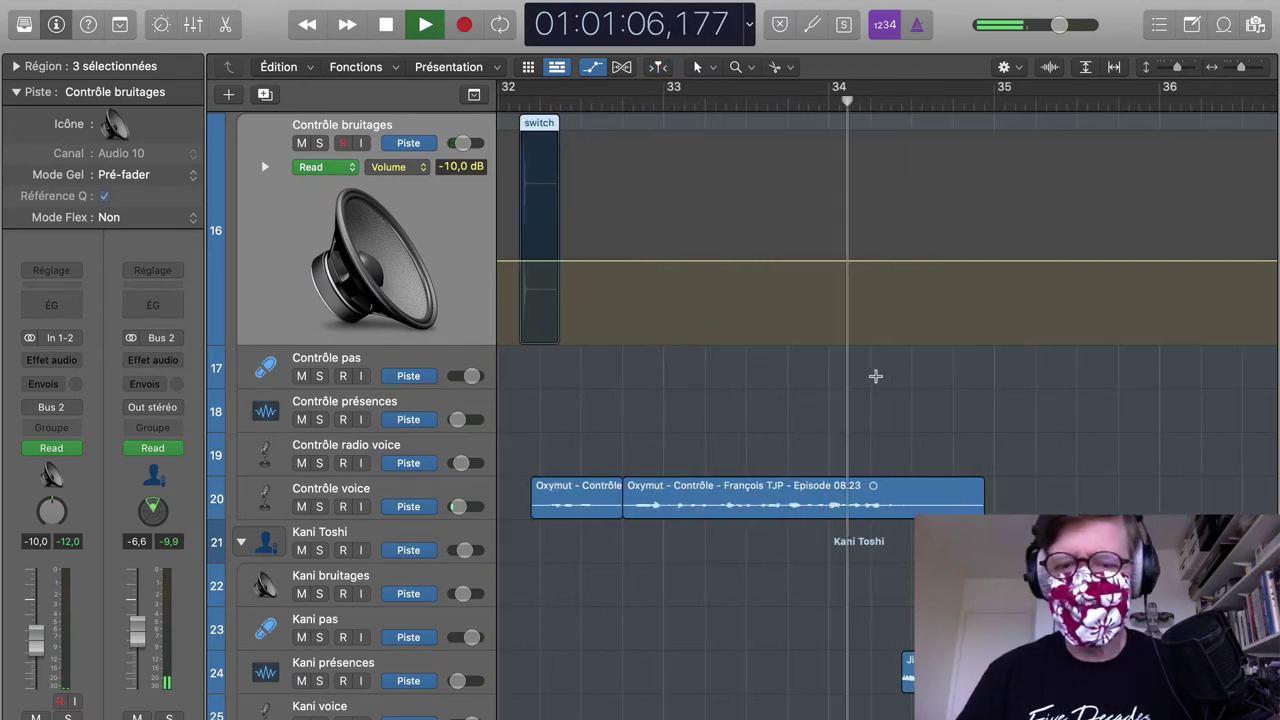
{"action": "key", "text": "space"}
Step: Audition switch-20.wav in Finder's déclics folder and add it to the Contrôle bruitages track at 33 4 1 1
{"action": "scroll", "coordinate": [875, 376], "scroll_direction": "up", "scroll_amount": 4}
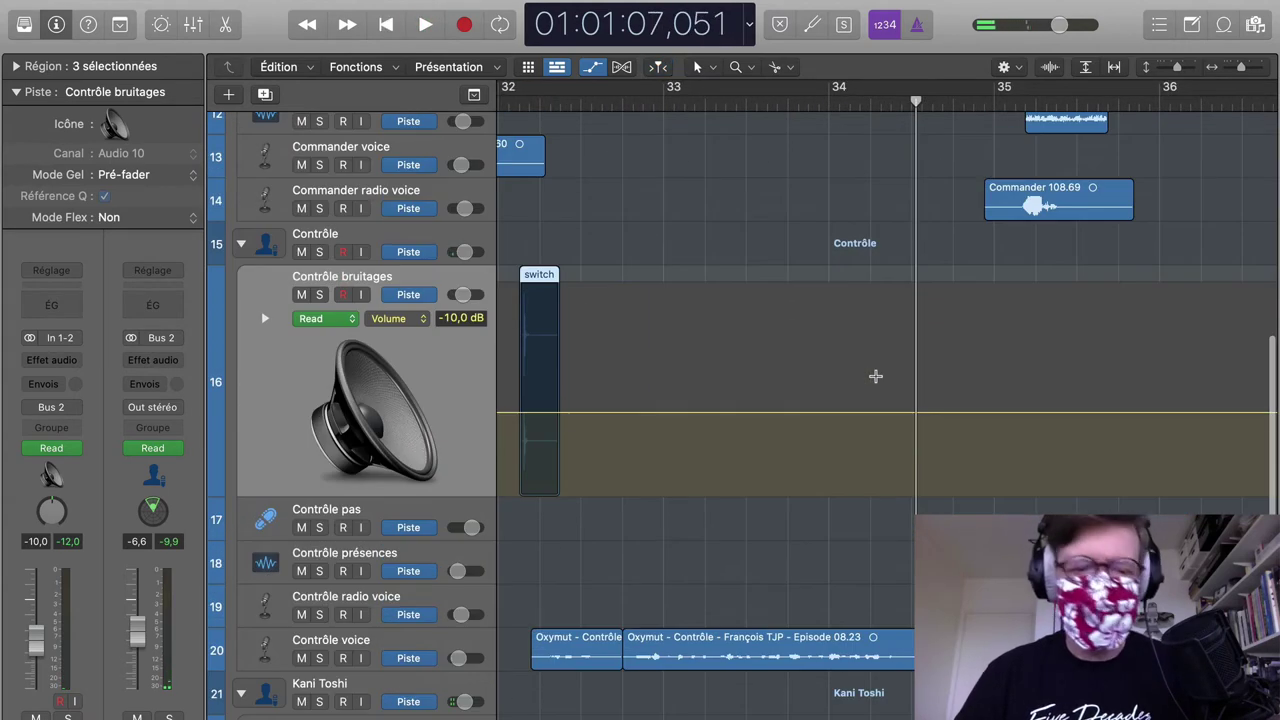
{"action": "key", "text": "super+Tab"}
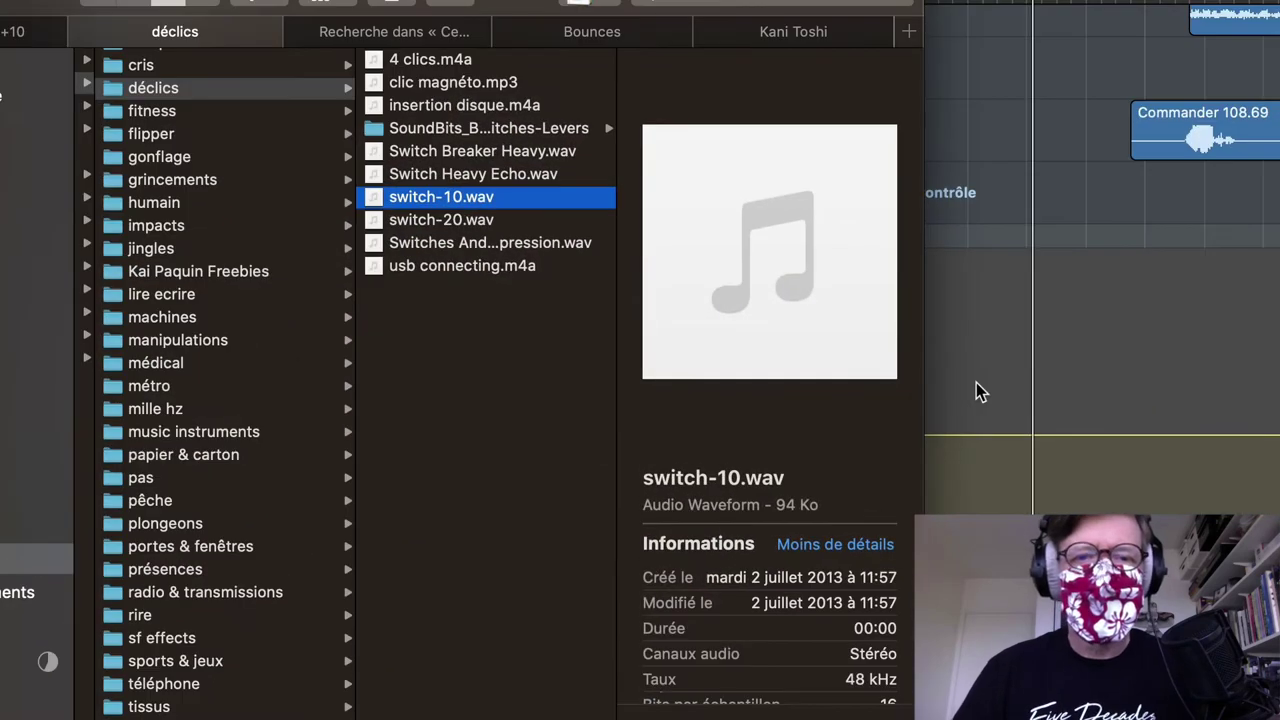
{"action": "left_click", "coordinate": [445, 220]}
{"action": "key", "text": "space"}
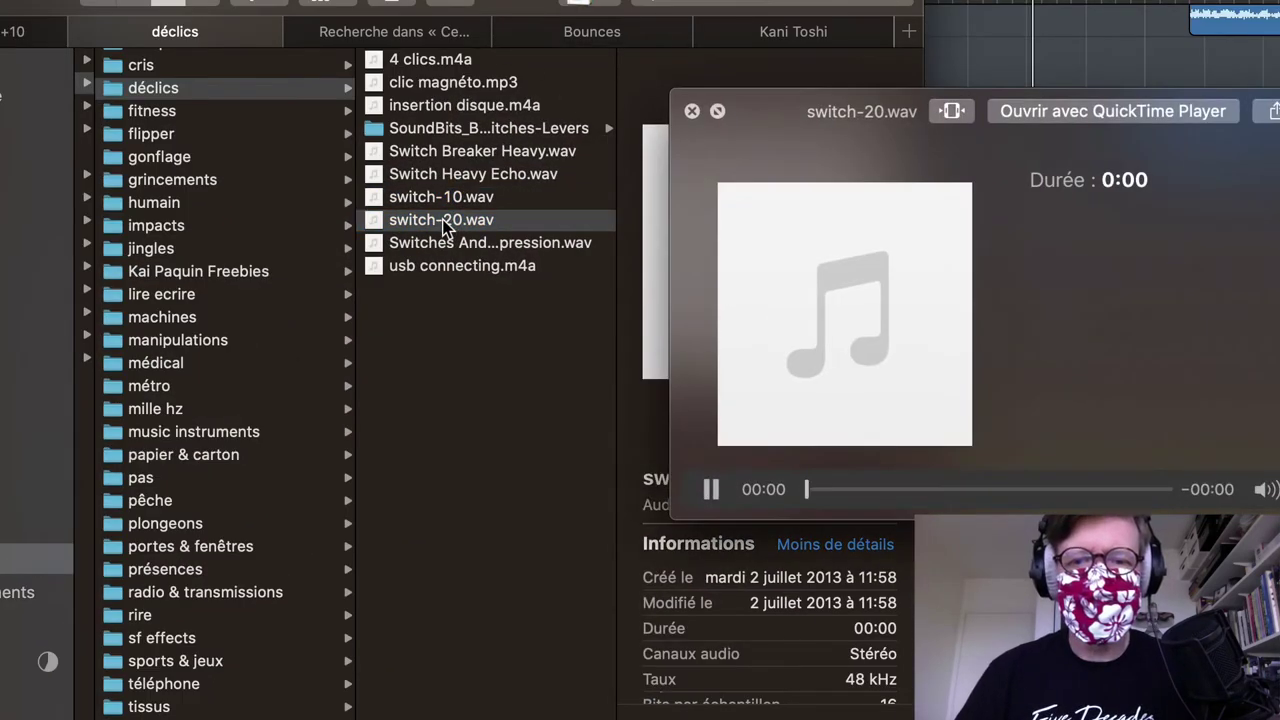
{"action": "key", "text": "space"}
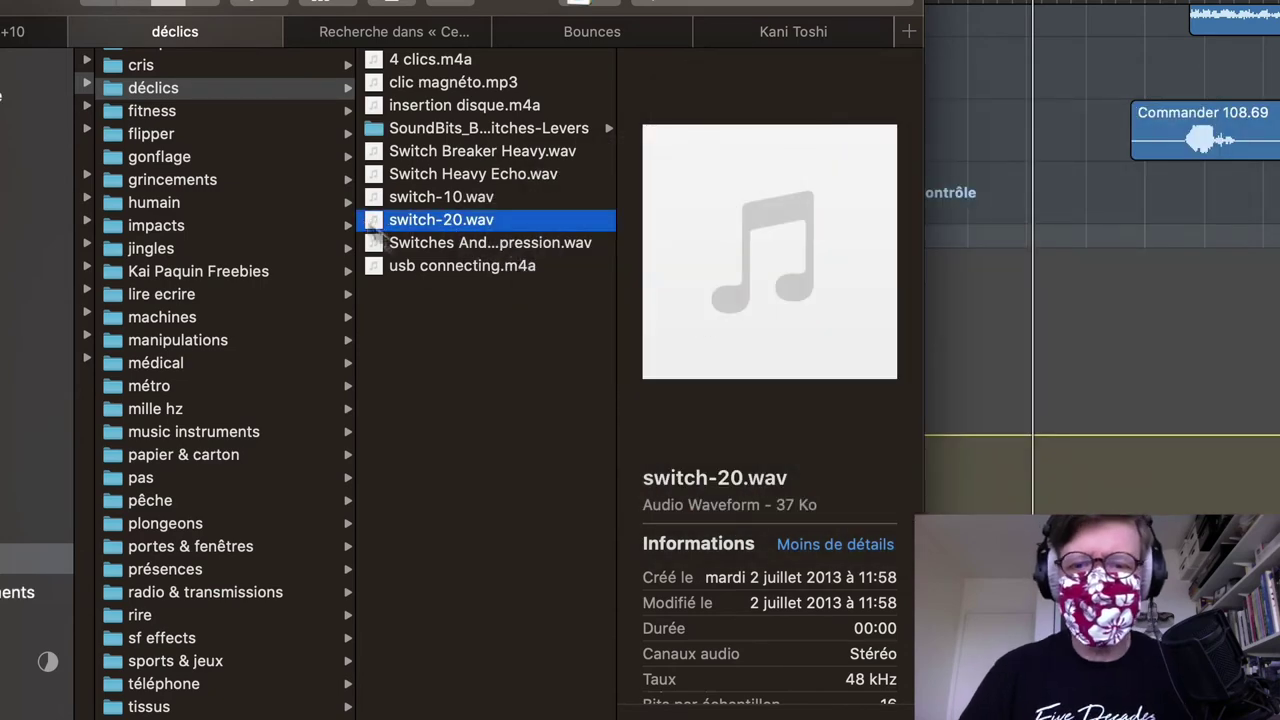
{"action": "left_click_drag", "start_coordinate": [380, 222], "coordinate": [878, 459]}
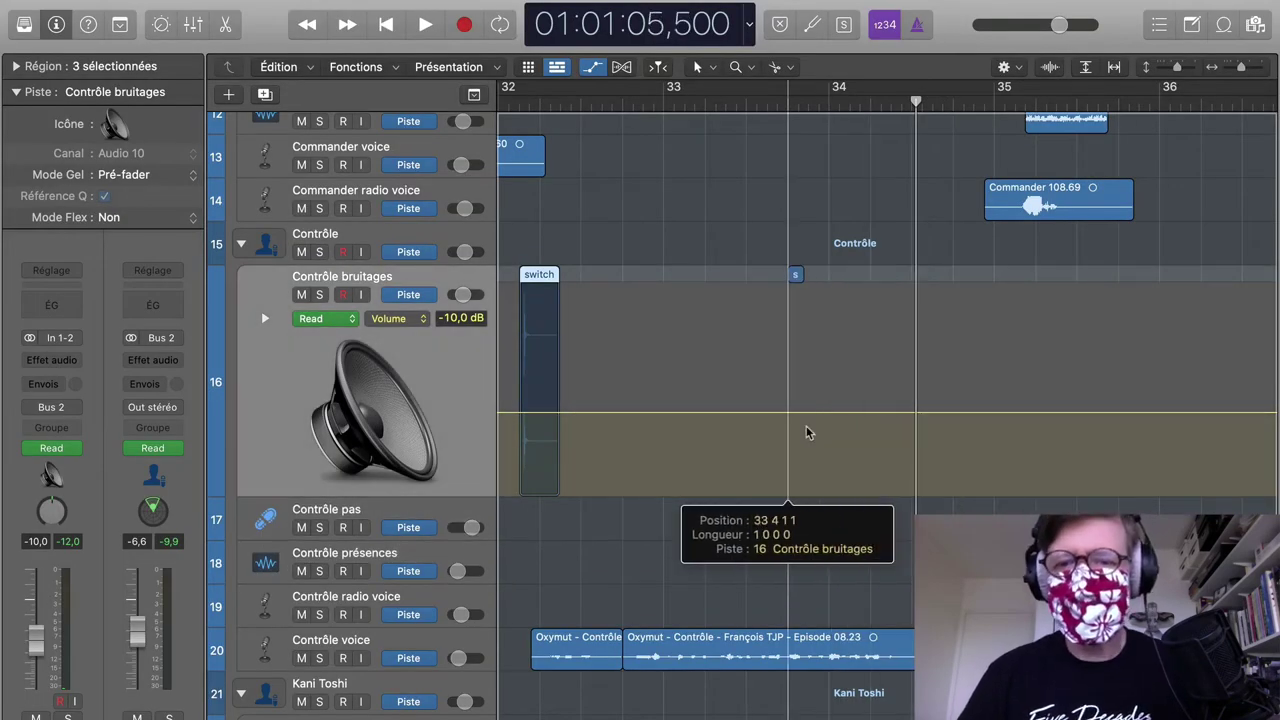
{"action": "left_click_drag", "start_coordinate": [903, 337], "coordinate": [900, 335]}
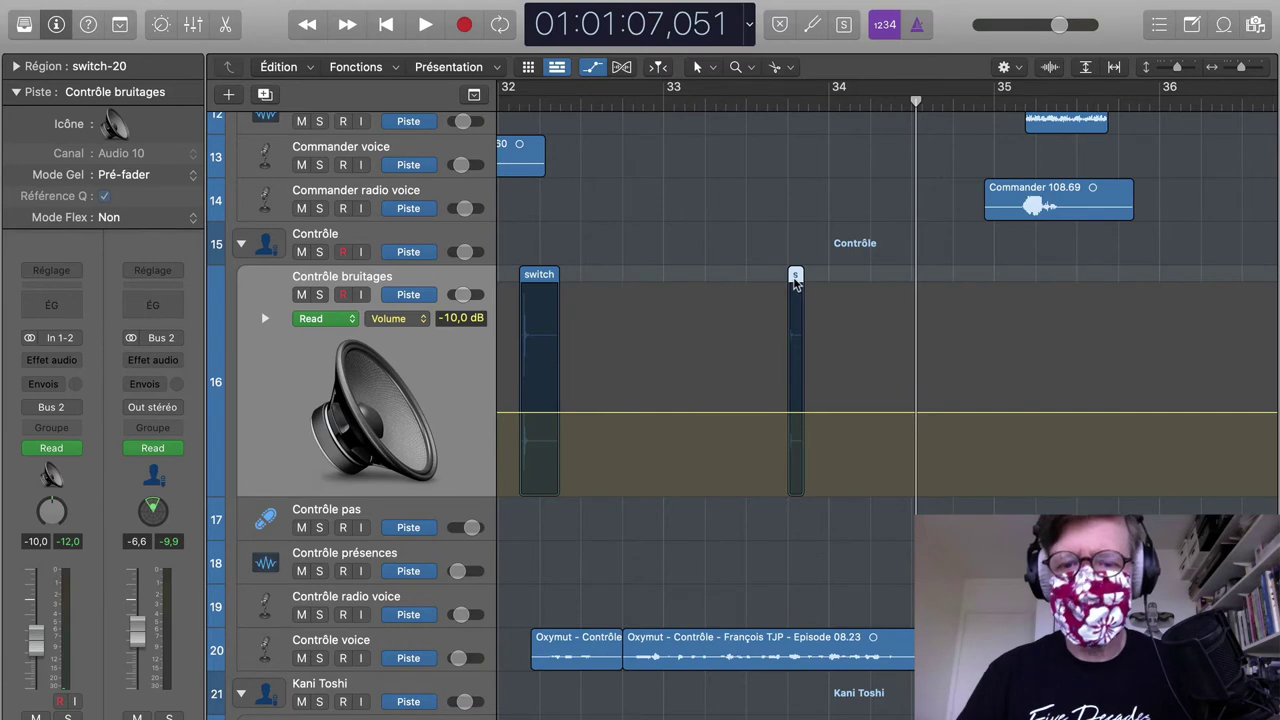
Step: Move the switch-20 region to 34 3 1 1 on the Contrôle bruitages track and play the passage from around bar 34
{"action": "left_click_drag", "start_coordinate": [795, 283], "coordinate": [922, 311]}
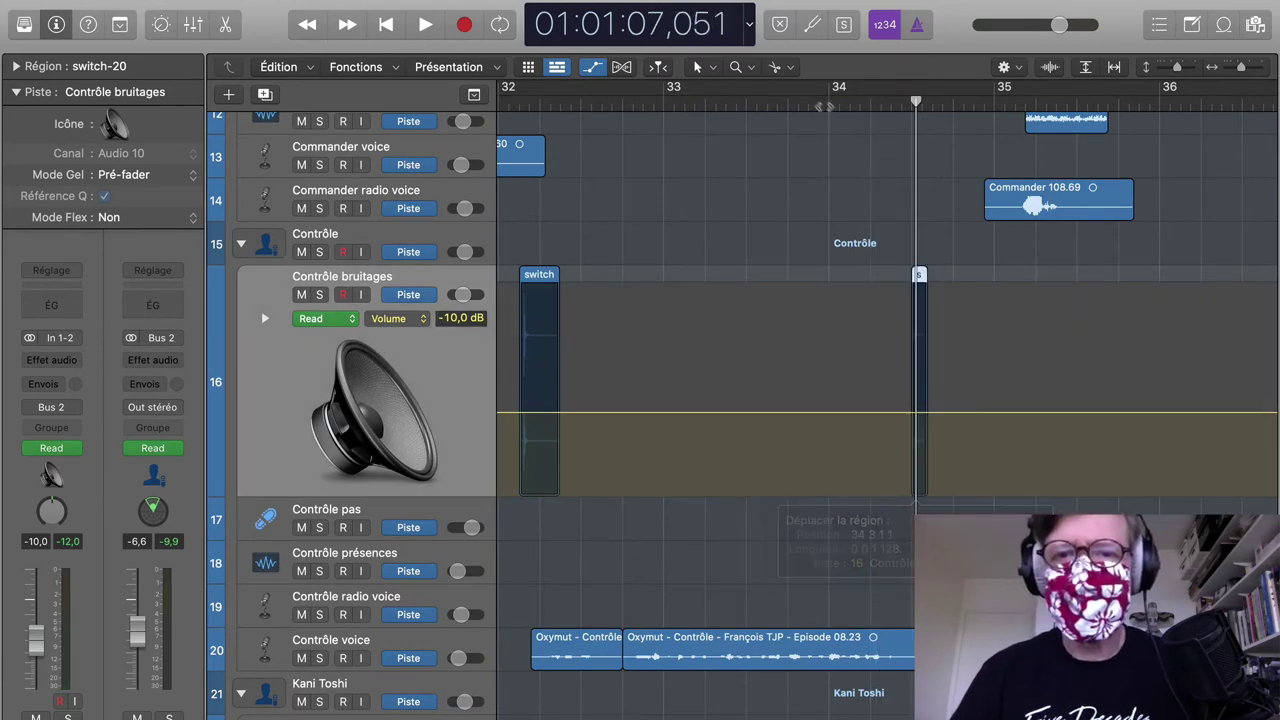
{"action": "left_click", "coordinate": [808, 108]}
{"action": "key", "text": "space"}
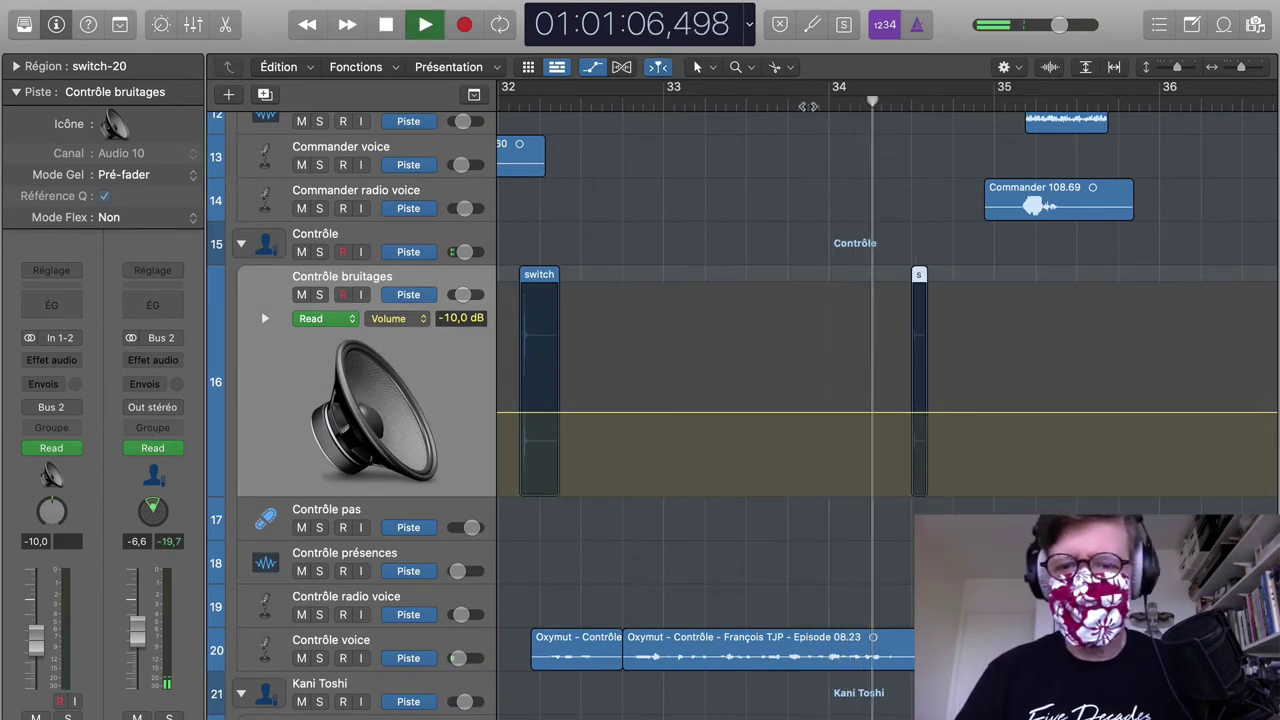
{"action": "key", "text": "space"}
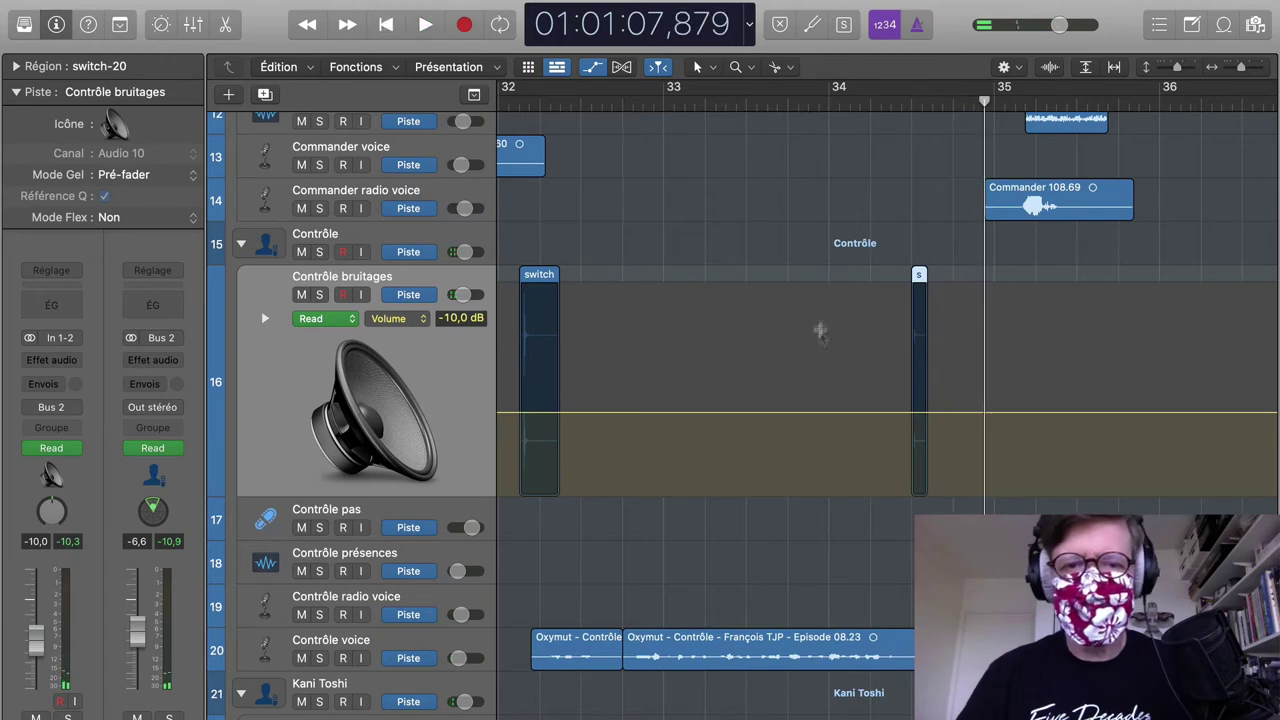
Step: Audition Switches And Air Compression.wav and Switch Breaker Heavy.wav in Finder's déclics folder
{"action": "key", "text": "super+shift+r"}
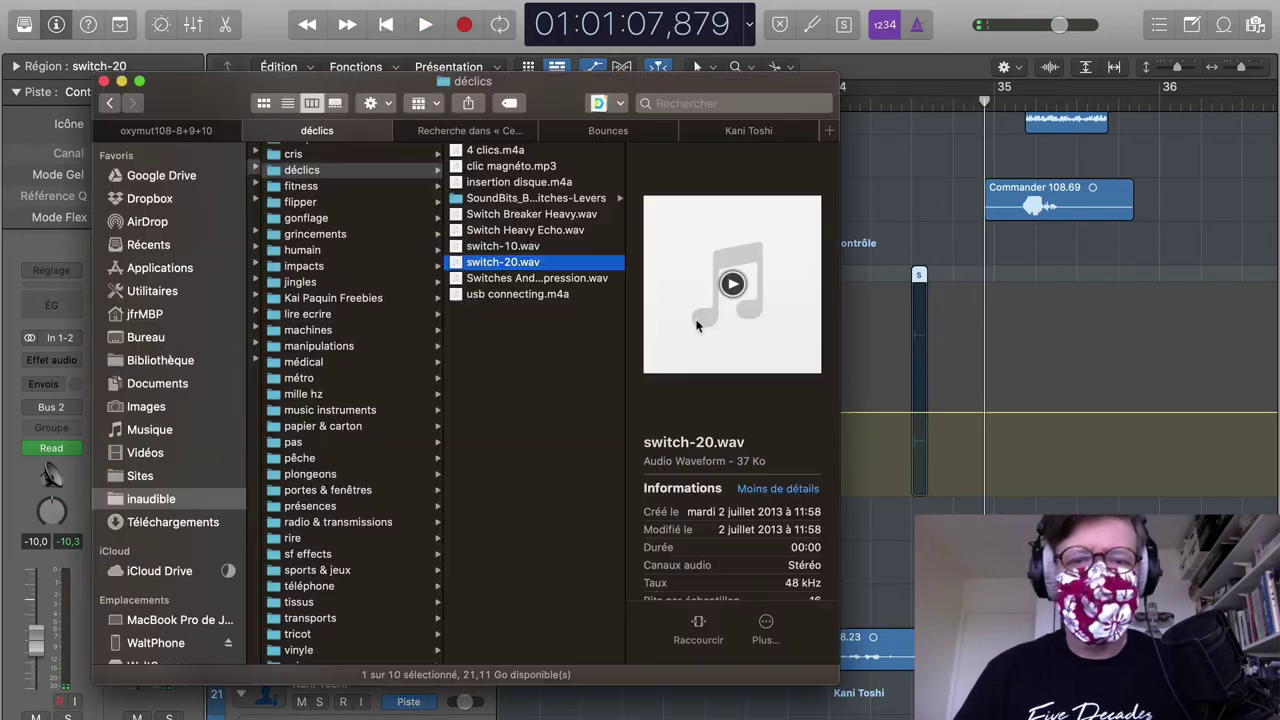
{"action": "left_click", "coordinate": [516, 282]}
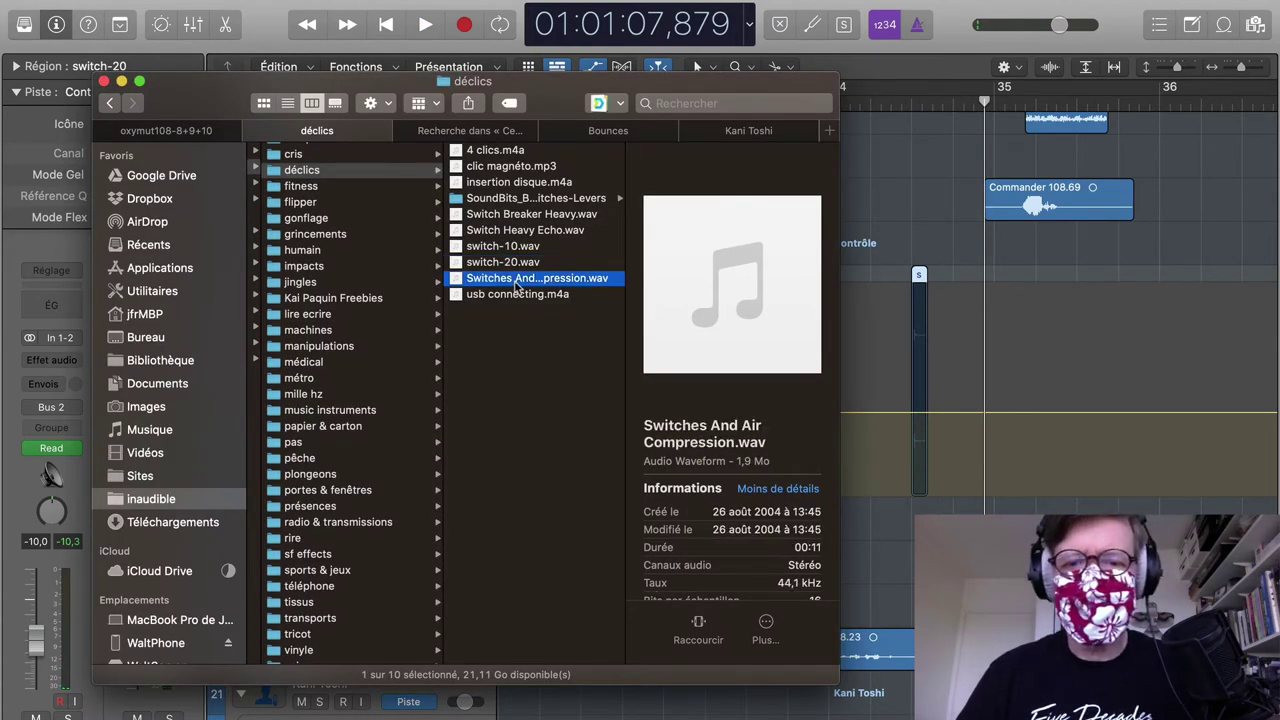
{"action": "key", "text": "space"}
{"action": "key", "text": "space"}
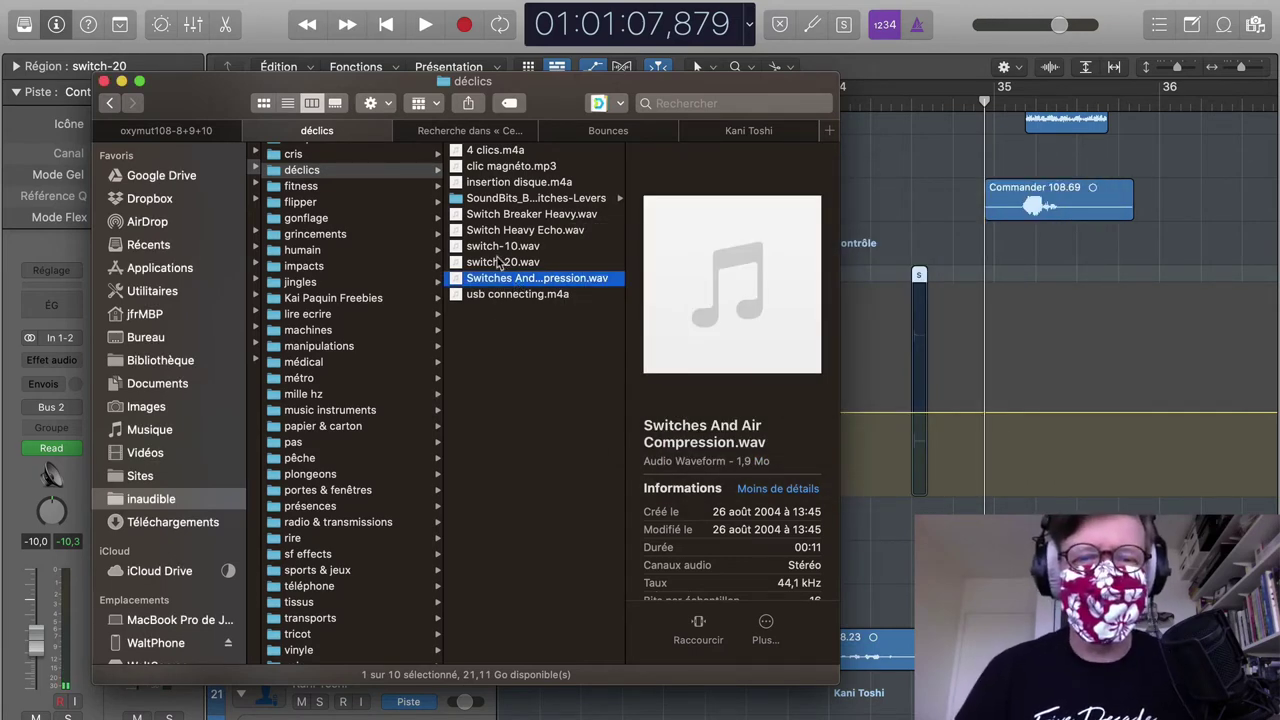
{"action": "left_click", "coordinate": [497, 218]}
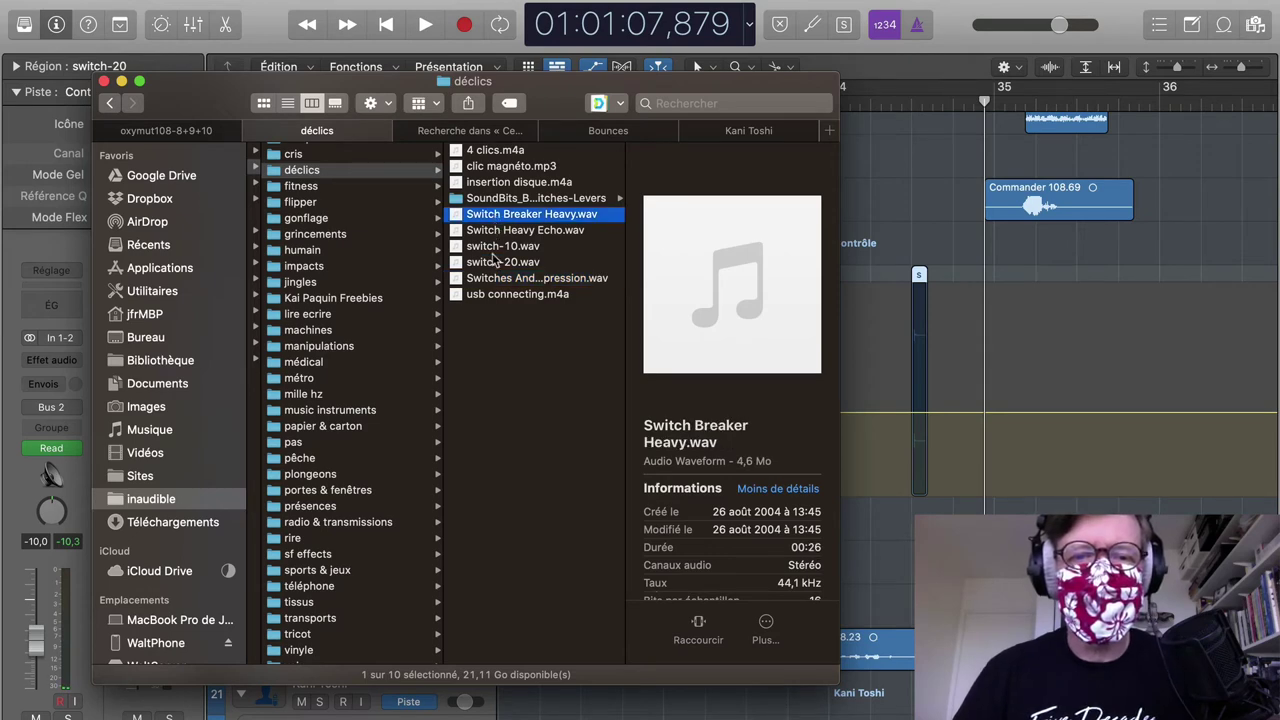
Step: Add switch-10.wav again to the Contrôle bruitages track just after switch-20, before bar 35, and play the passage
{"action": "left_click", "coordinate": [468, 245]}
{"action": "left_click_drag", "start_coordinate": [459, 250], "coordinate": [948, 356]}
{"action": "left_click_drag", "start_coordinate": [974, 276], "coordinate": [954, 281]}
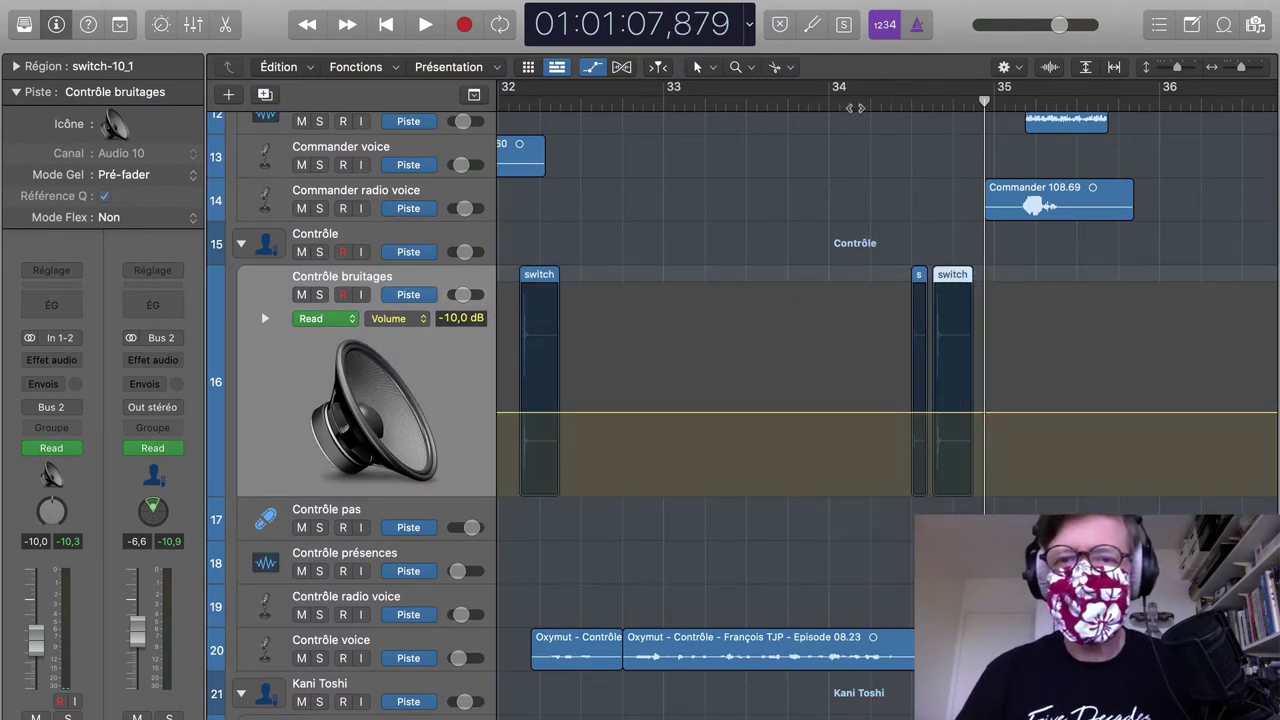
{"action": "left_click", "coordinate": [850, 104]}
{"action": "key", "text": "space"}
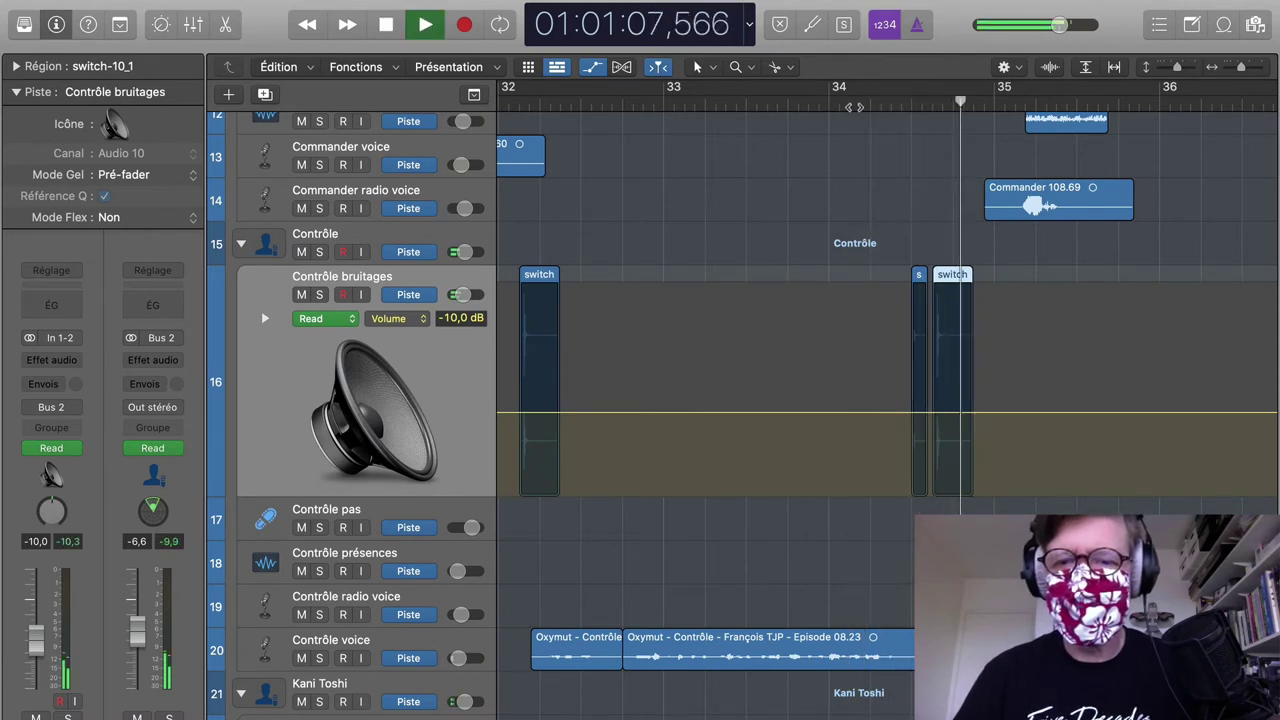
{"action": "key", "text": "space"}
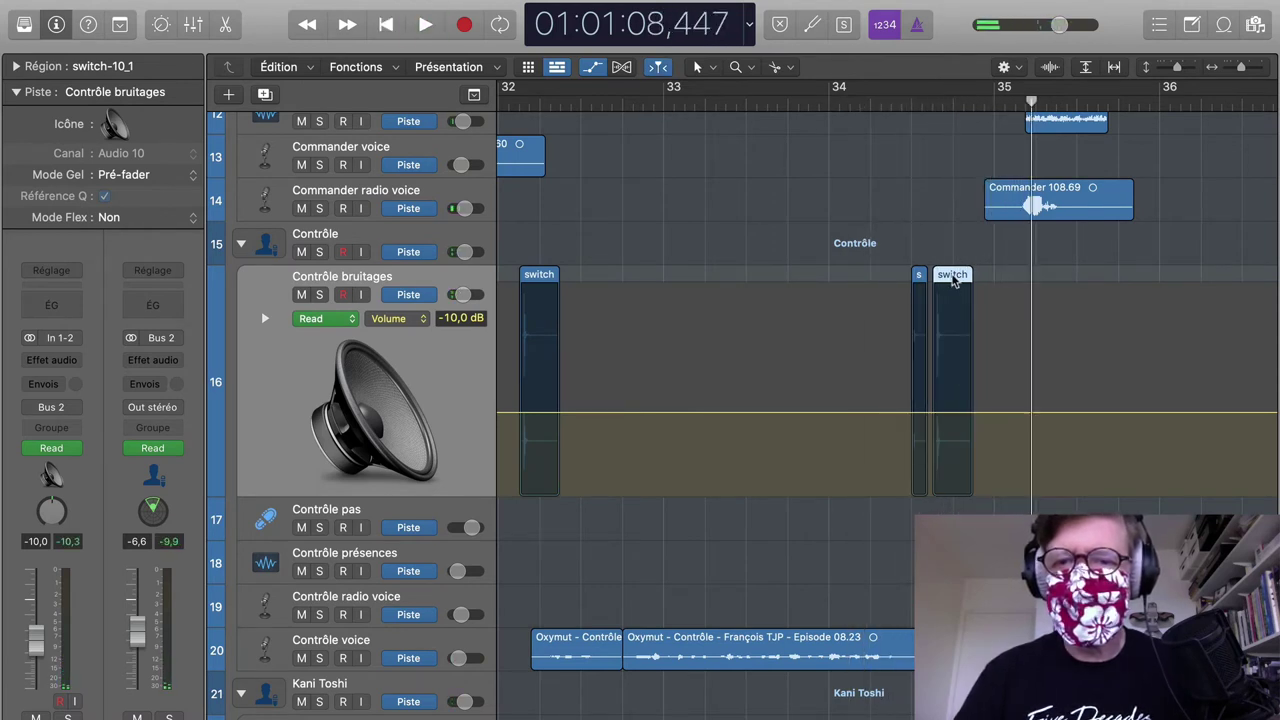
Step: Nudge the last switch-10 region before bar 35 slightly earlier and play the scene on until just before bar 53
{"action": "left_click_drag", "start_coordinate": [958, 282], "coordinate": [954, 281]}
{"action": "double_click", "coordinate": [508, 105]}
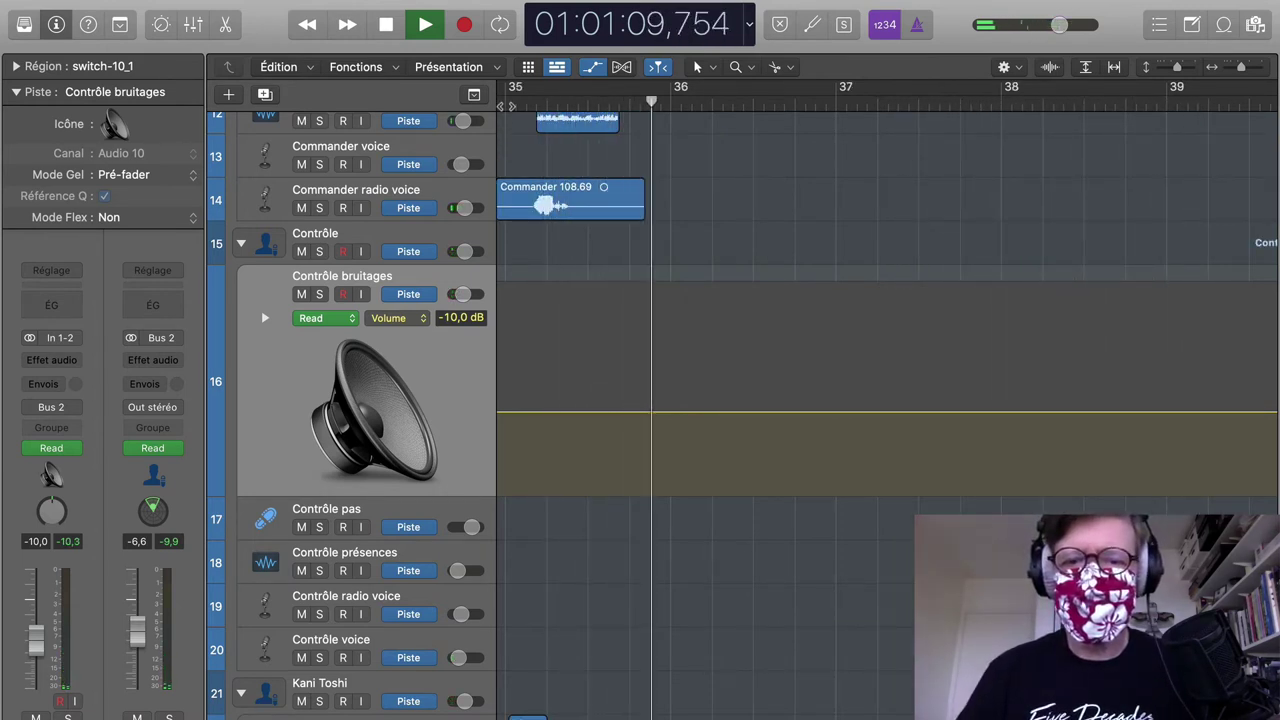
{"action": "scroll", "coordinate": [600, 353], "scroll_direction": "down", "scroll_amount": 8}
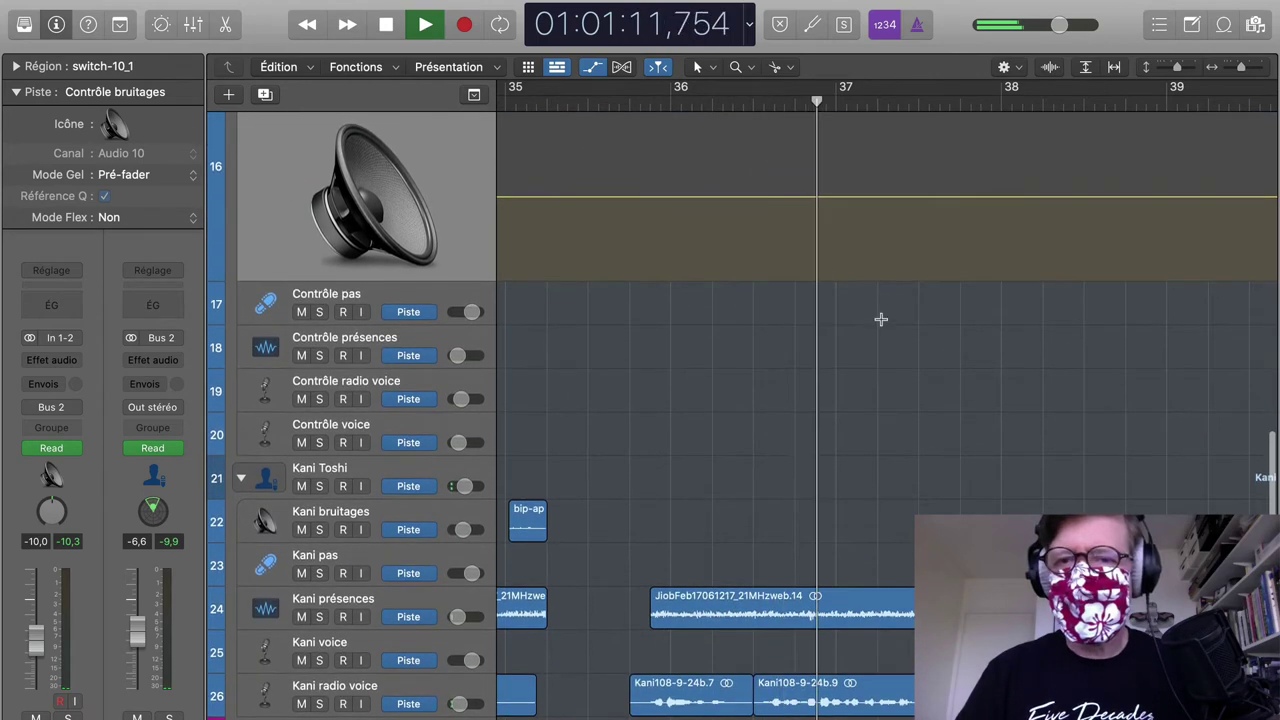
{"action": "scroll", "coordinate": [881, 319], "scroll_direction": "up", "scroll_amount": 7}
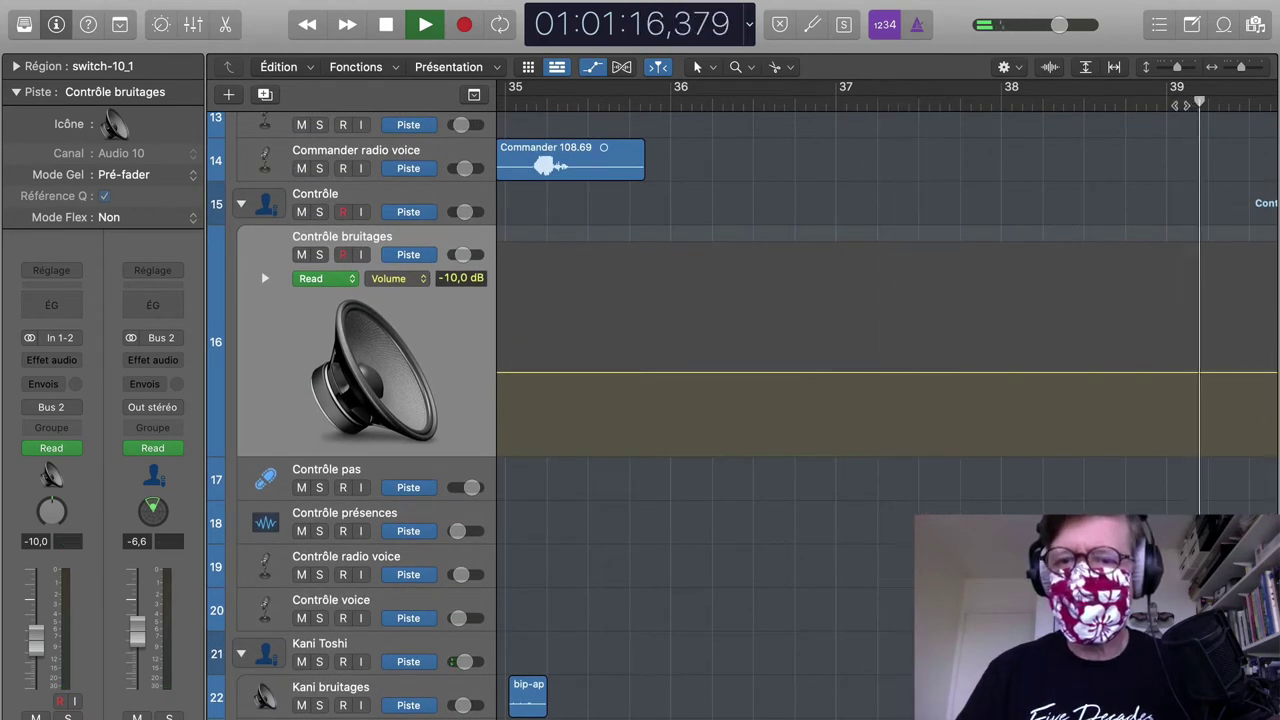
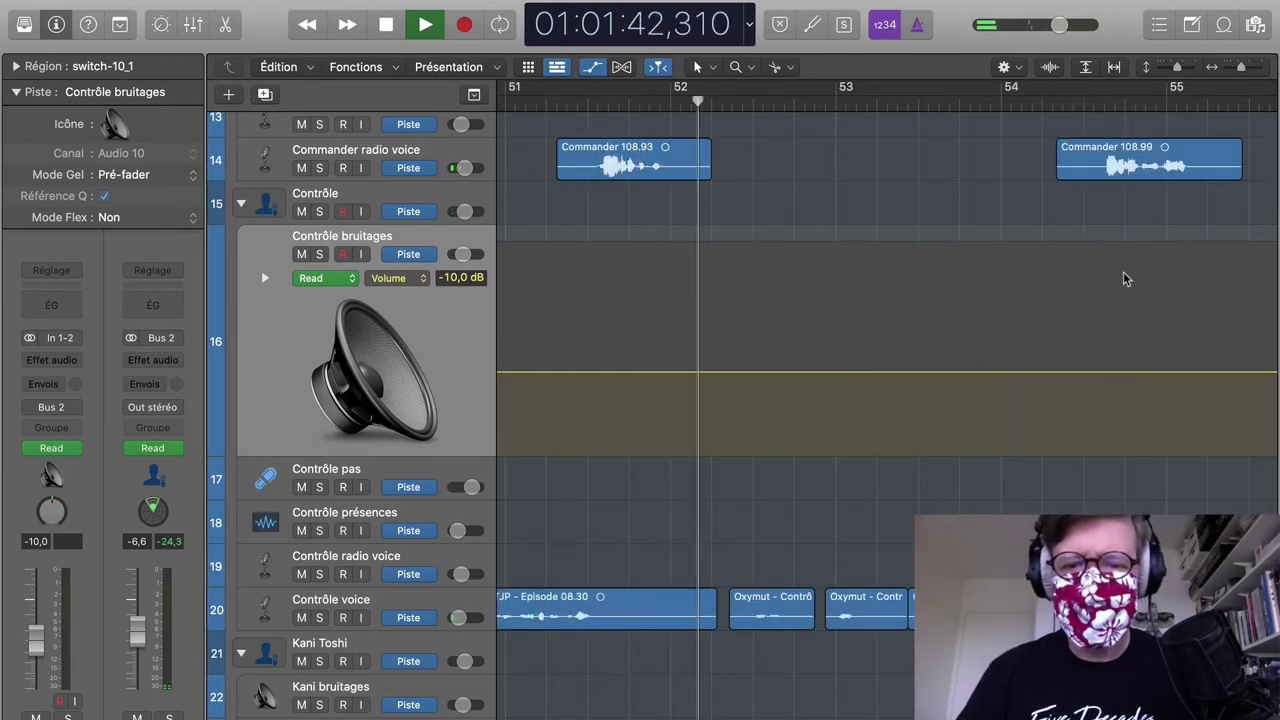
{"action": "key", "text": "space"}
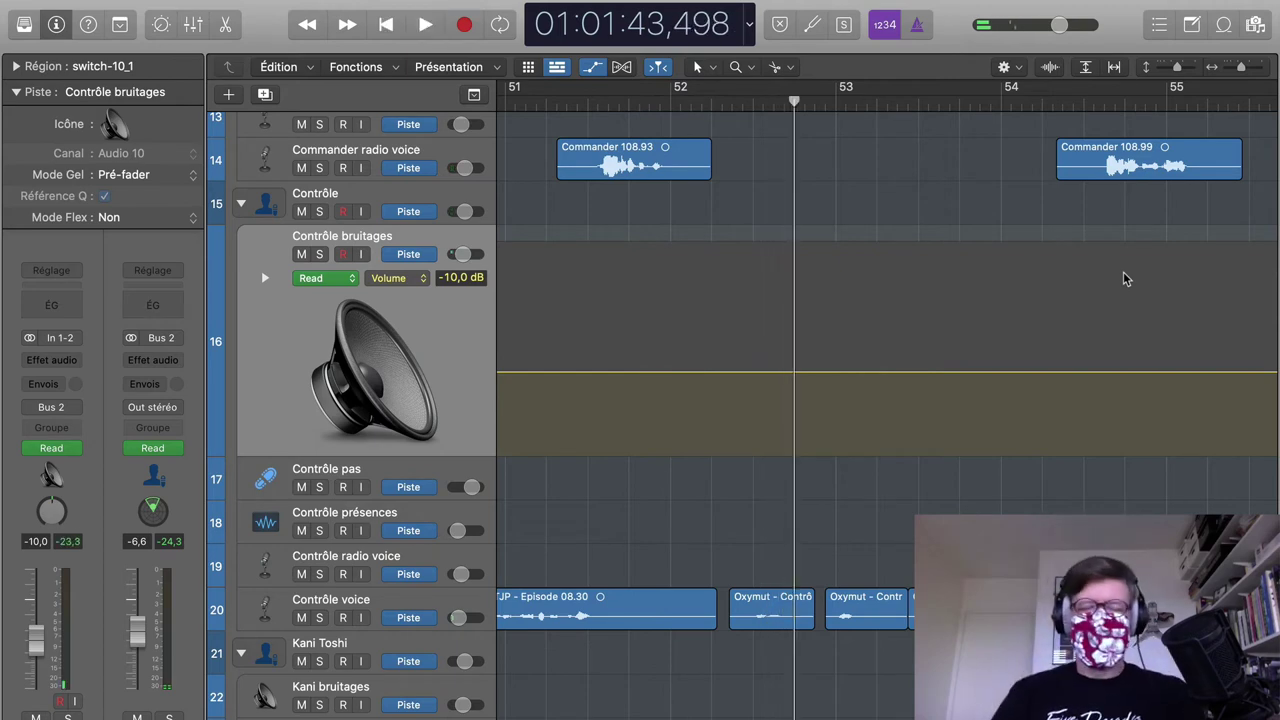
Step: Switch to Scrivener and read Scène 9's countdown dialogue for its Bip de comm and Moteur extérieur cues
{"action": "key", "text": "super+Tab"}
{"action": "key", "text": "super+Tab"}
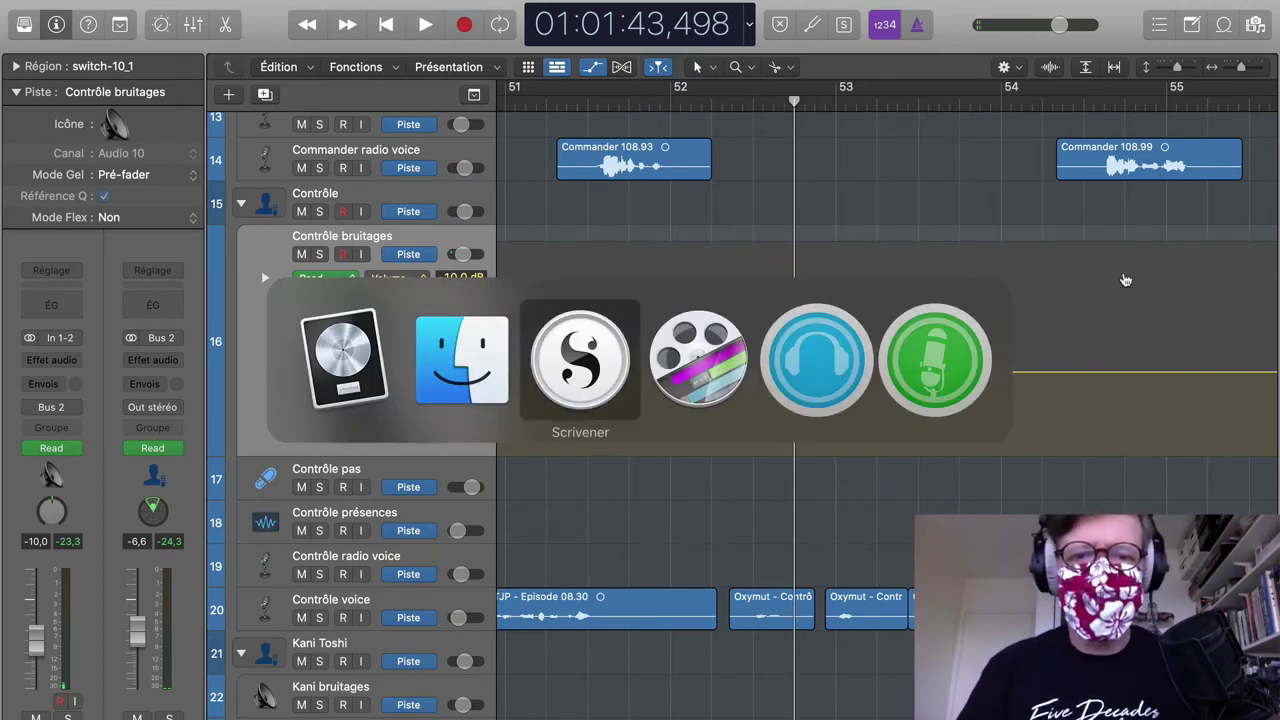
{"action": "scroll", "coordinate": [946, 188], "scroll_direction": "up", "scroll_amount": 6}
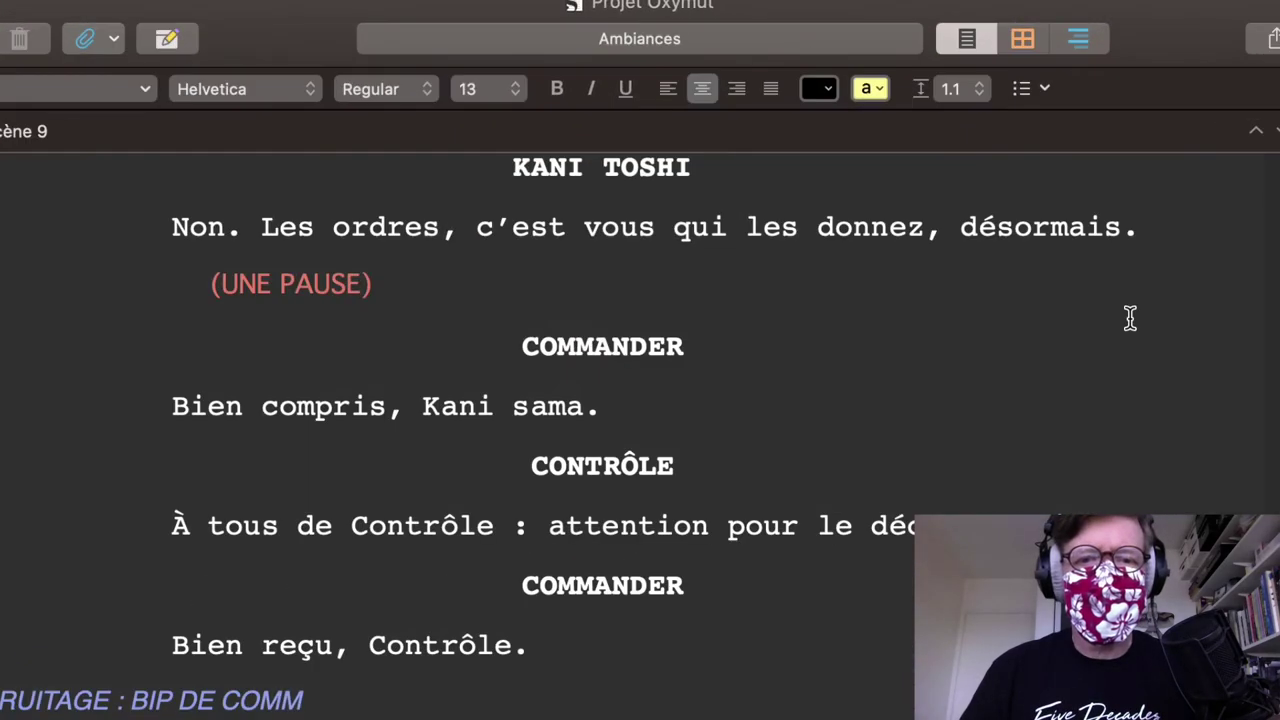
{"action": "scroll", "coordinate": [1070, 277], "scroll_direction": "down", "scroll_amount": 3}
{"action": "scroll", "coordinate": [1130, 318], "scroll_direction": "down", "scroll_amount": 3}
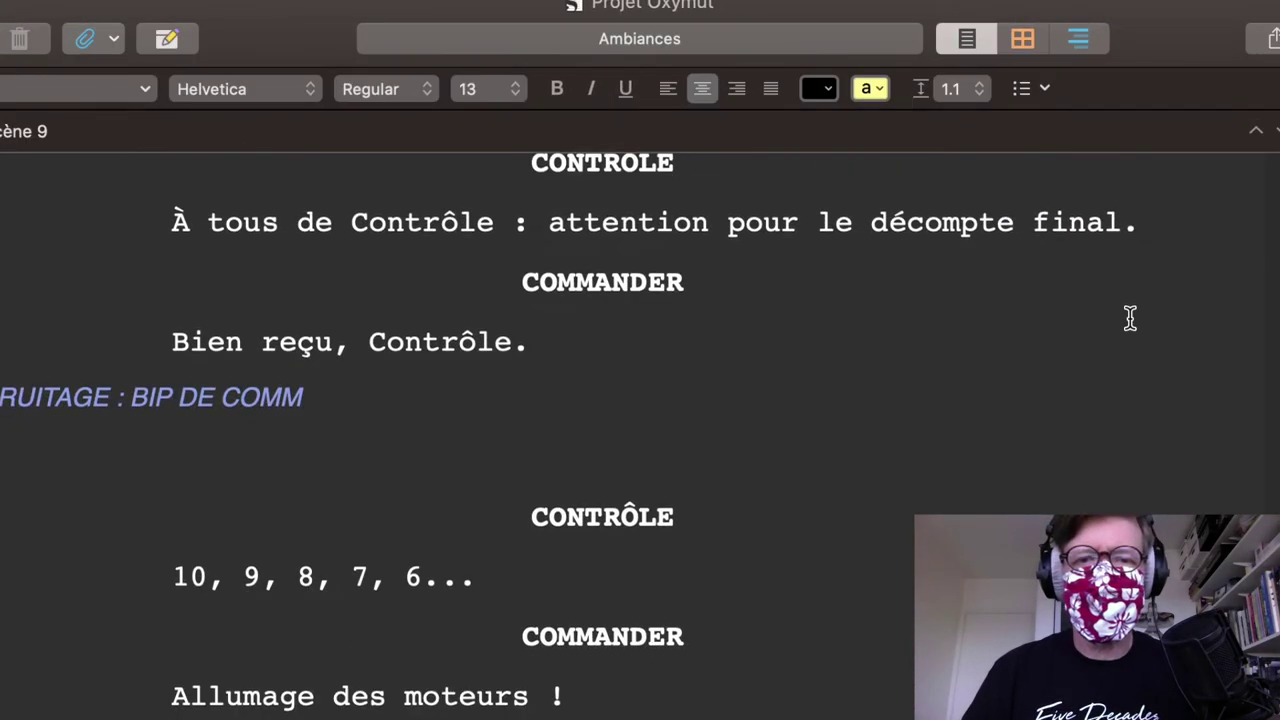
{"action": "scroll", "coordinate": [1130, 318], "scroll_direction": "up", "scroll_amount": 2}
{"action": "scroll", "coordinate": [928, 501], "scroll_direction": "down", "scroll_amount": 6}
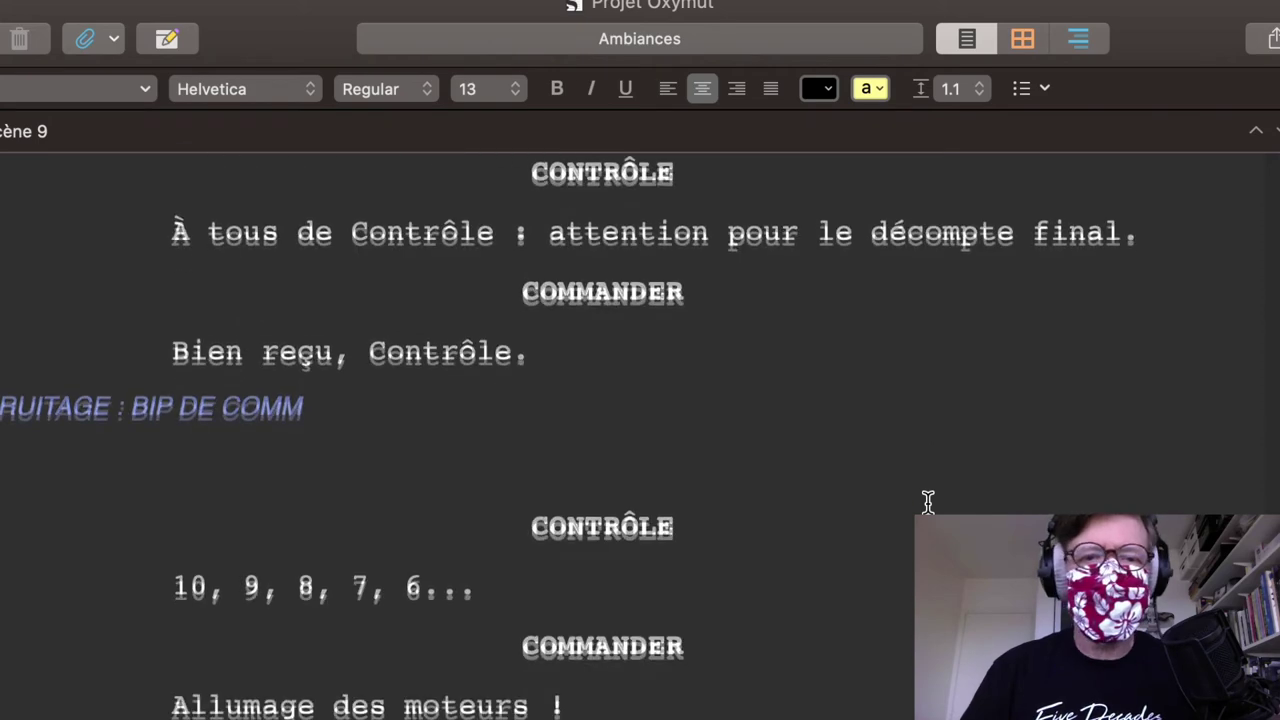
{"action": "scroll", "coordinate": [928, 501], "scroll_direction": "down", "scroll_amount": 5}
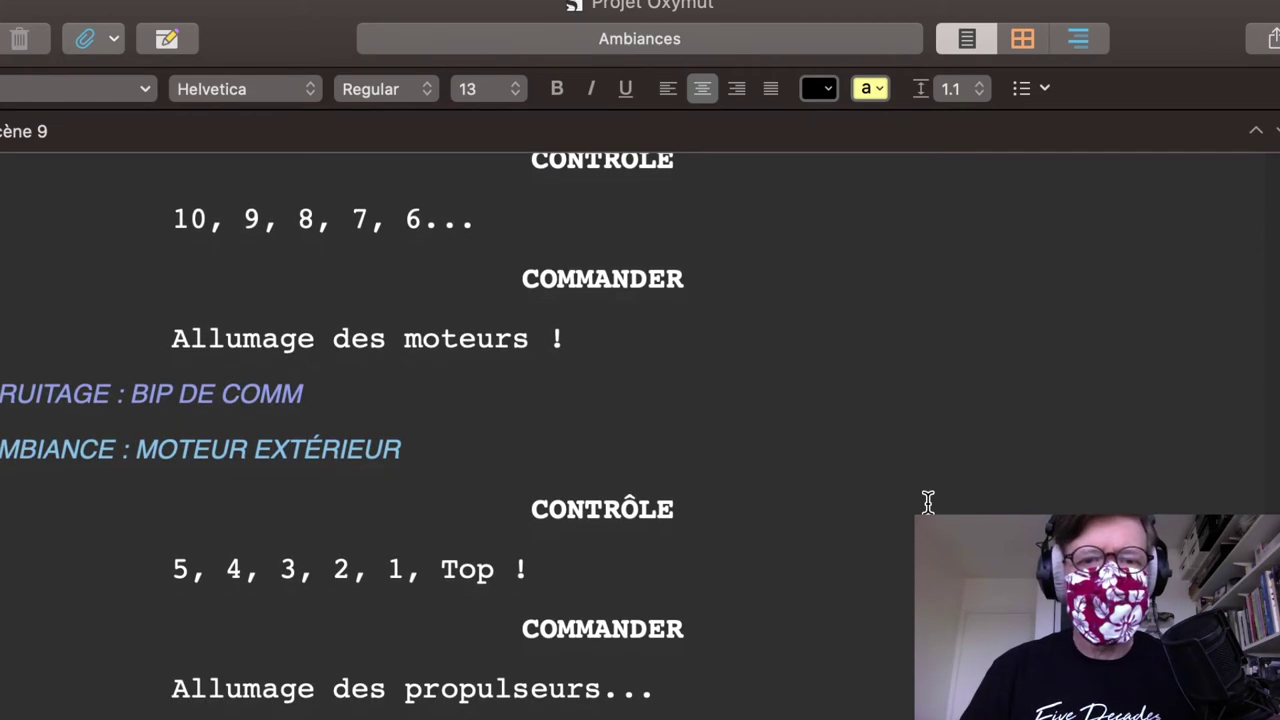
{"action": "scroll", "coordinate": [928, 501], "scroll_direction": "down", "scroll_amount": 2}
{"action": "scroll", "coordinate": [928, 501], "scroll_direction": "down", "scroll_amount": 1}
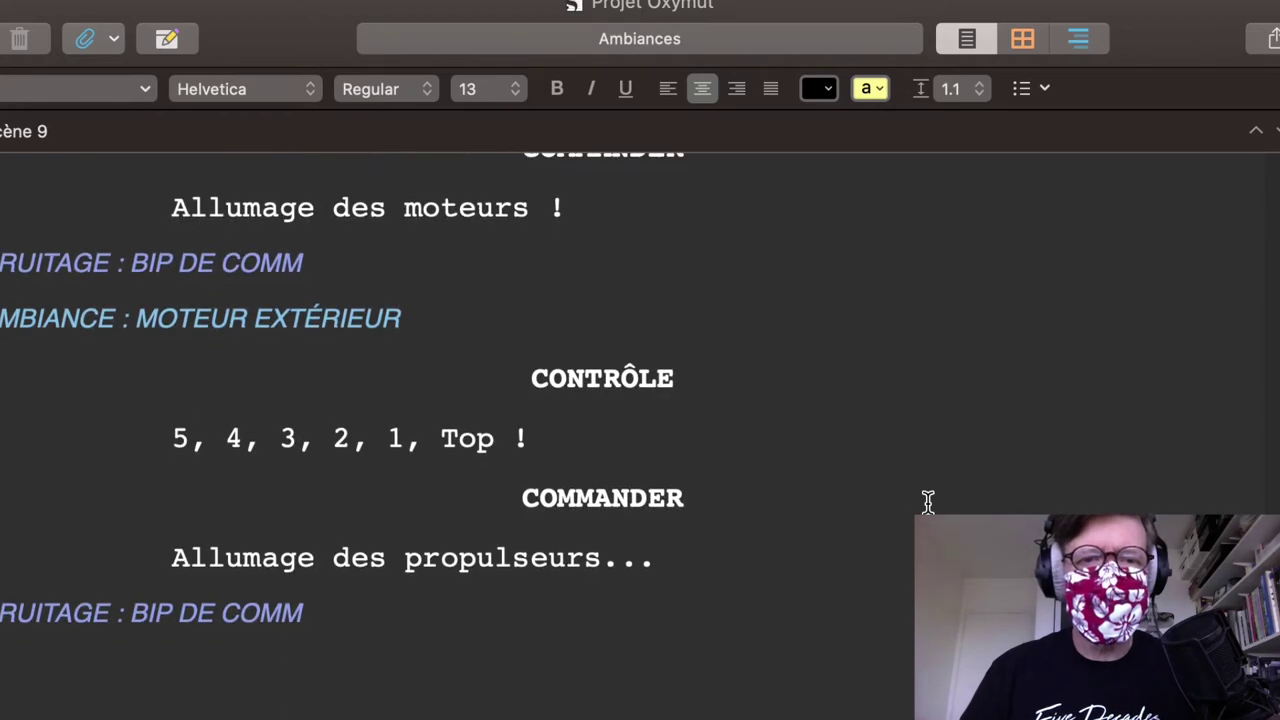
{"action": "scroll", "coordinate": [928, 501], "scroll_direction": "down", "scroll_amount": 1}
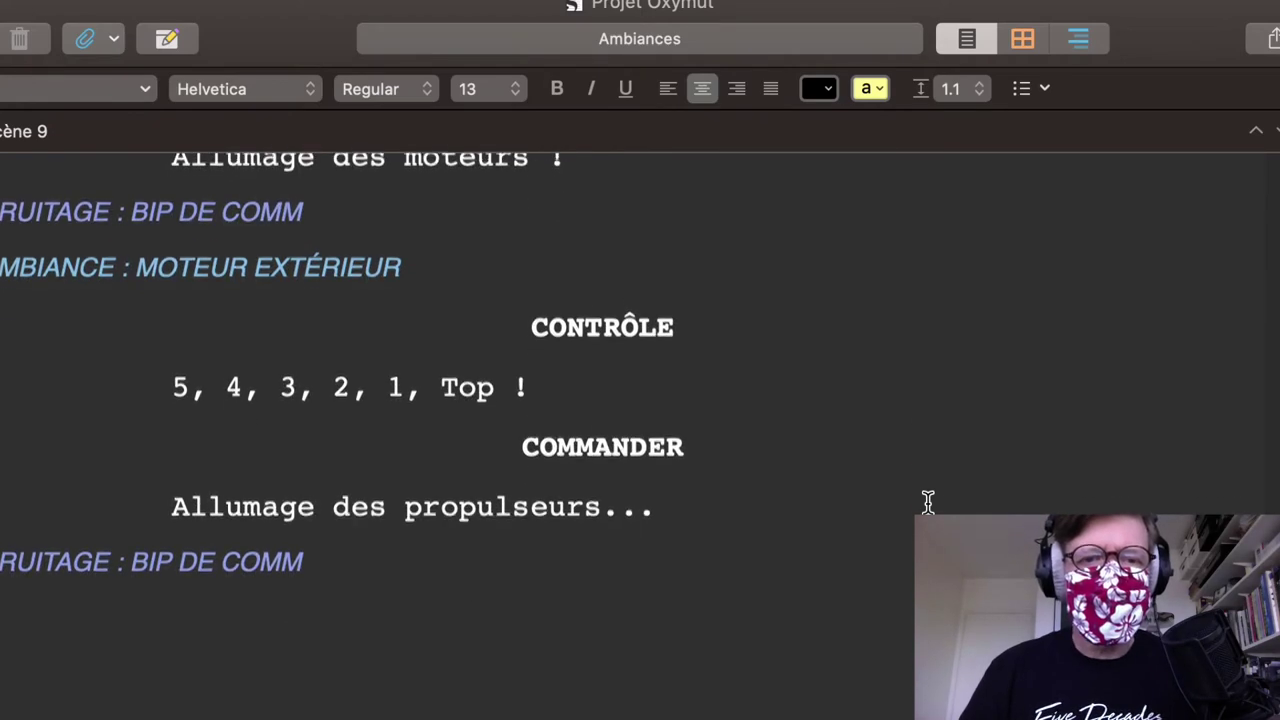
{"action": "scroll", "coordinate": [928, 501], "scroll_direction": "up", "scroll_amount": 3}
{"action": "scroll", "coordinate": [928, 501], "scroll_direction": "up", "scroll_amount": 2}
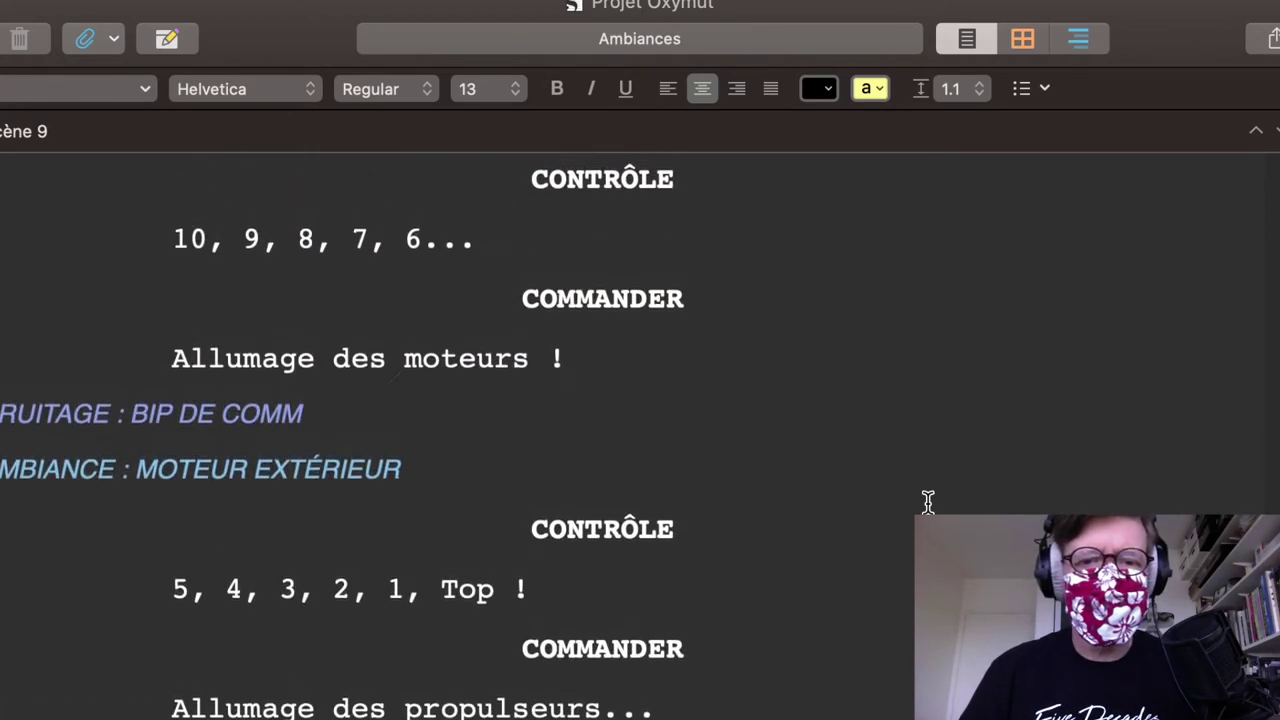
Step: Reread Scène 9 from the dialogue before the Décollage music cue down to the propulsion ignition line
{"action": "scroll", "coordinate": [928, 501], "scroll_direction": "up", "scroll_amount": 15}
{"action": "scroll", "coordinate": [928, 501], "scroll_direction": "down", "scroll_amount": 10}
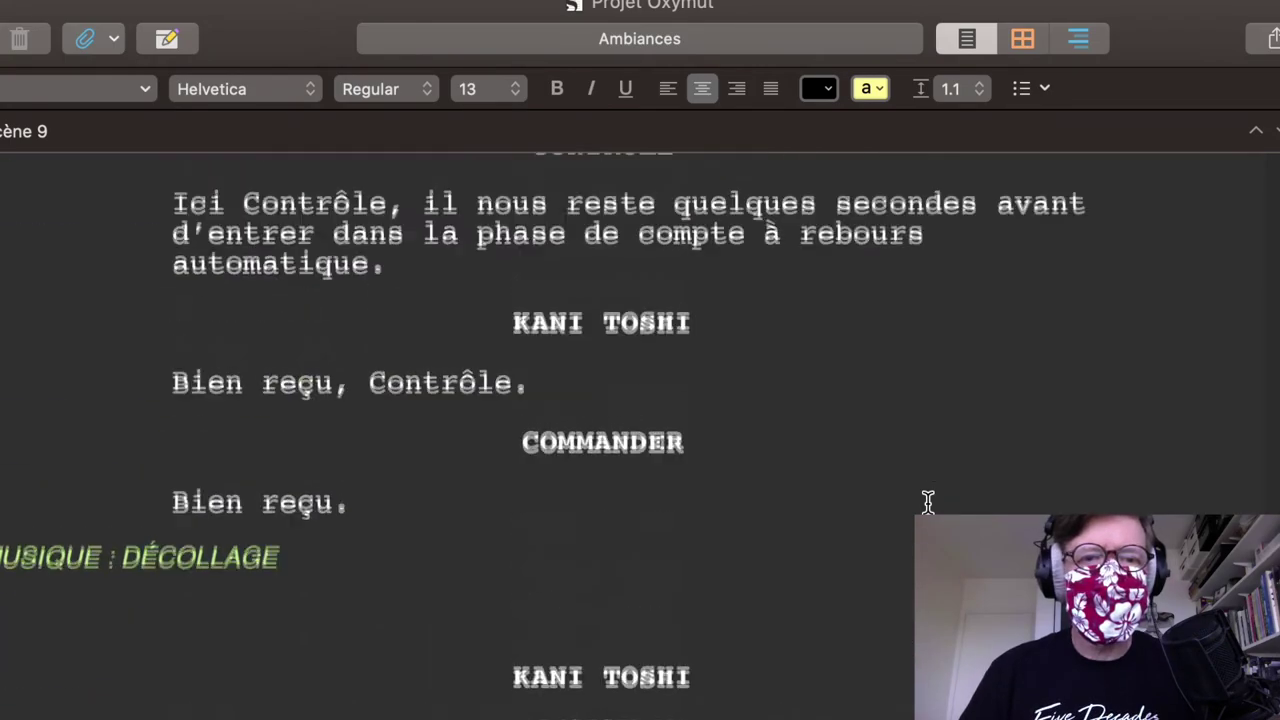
{"action": "scroll", "coordinate": [928, 501], "scroll_direction": "down", "scroll_amount": 10}
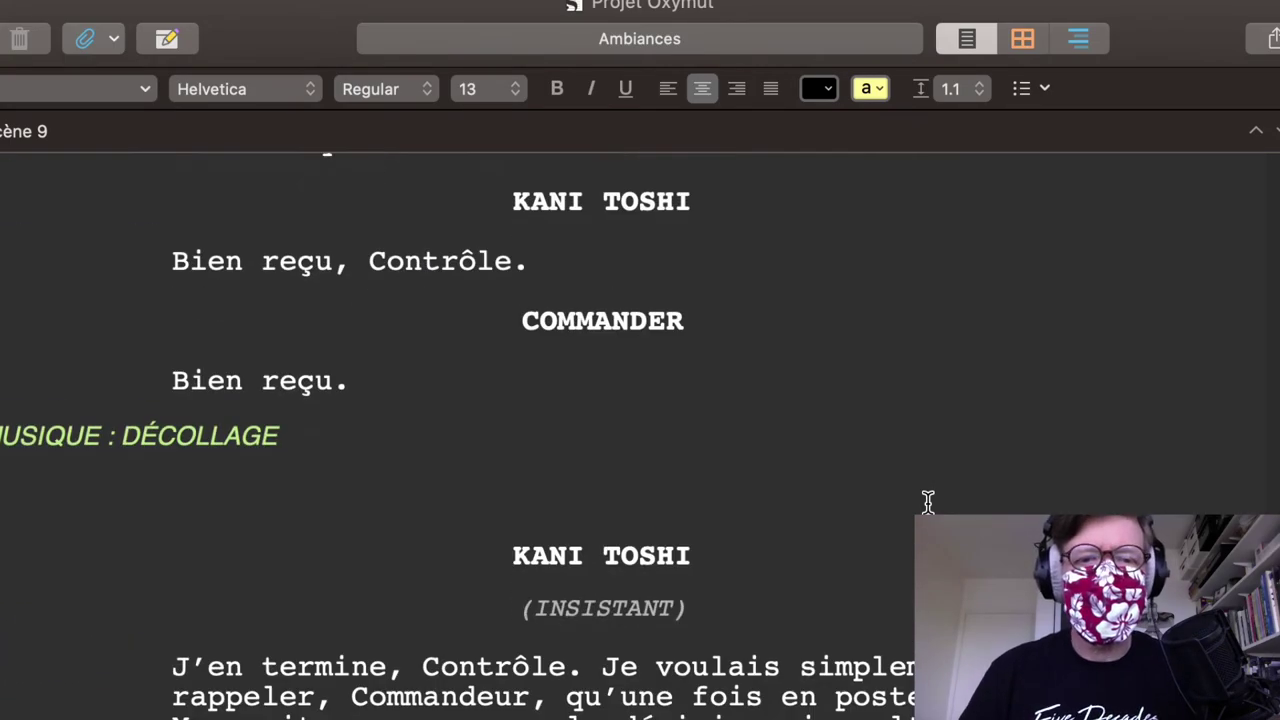
{"action": "scroll", "coordinate": [928, 501], "scroll_direction": "down", "scroll_amount": 2}
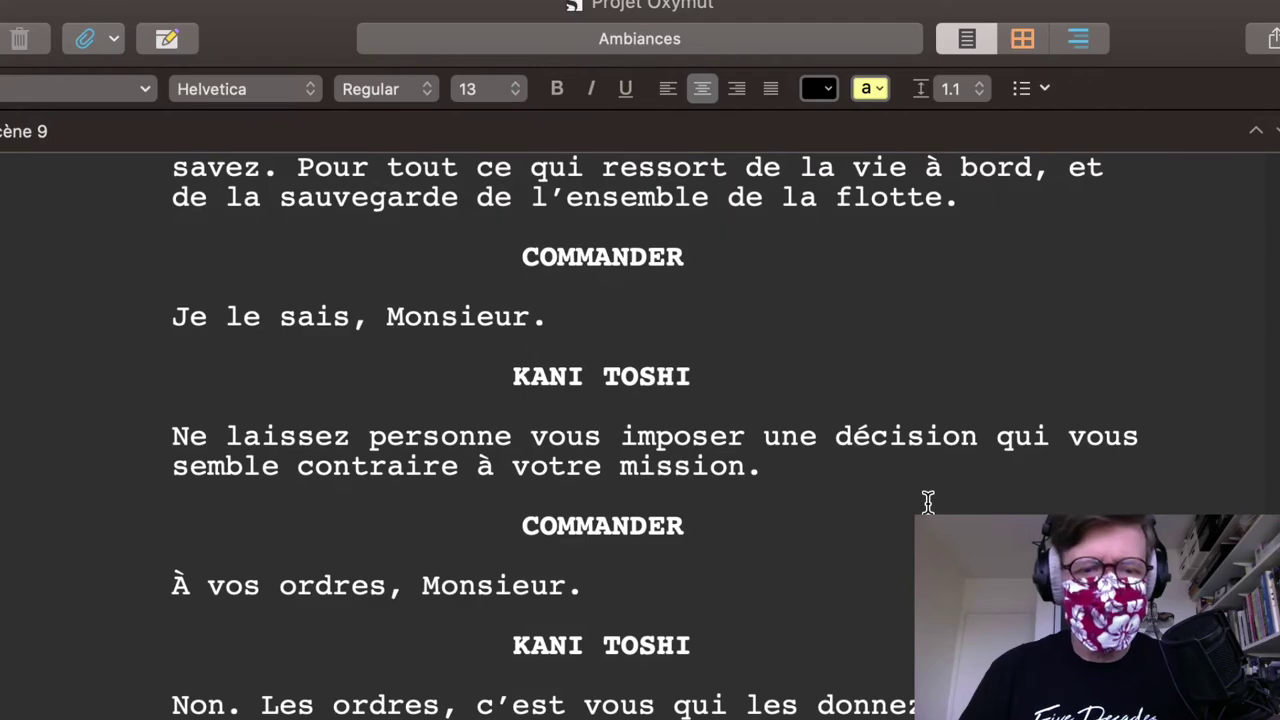
{"action": "scroll", "coordinate": [913, 480], "scroll_direction": "down", "scroll_amount": 10}
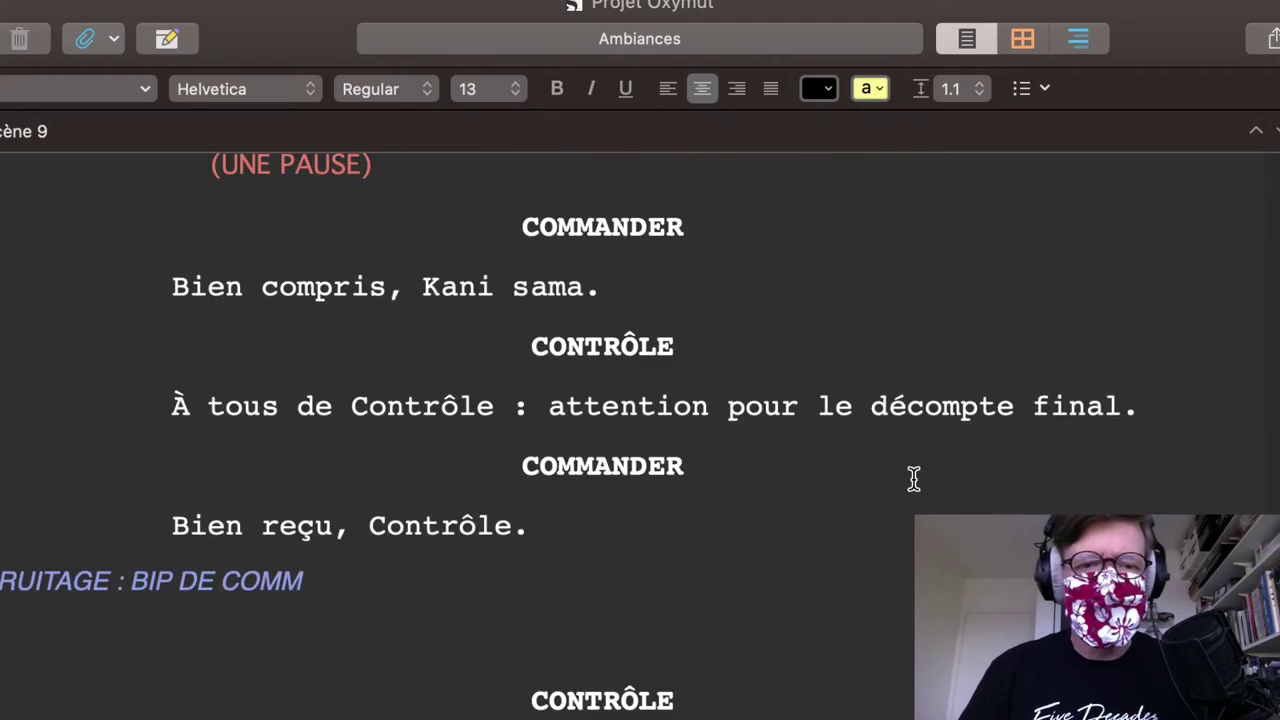
{"action": "scroll", "coordinate": [913, 480], "scroll_direction": "down", "scroll_amount": 2}
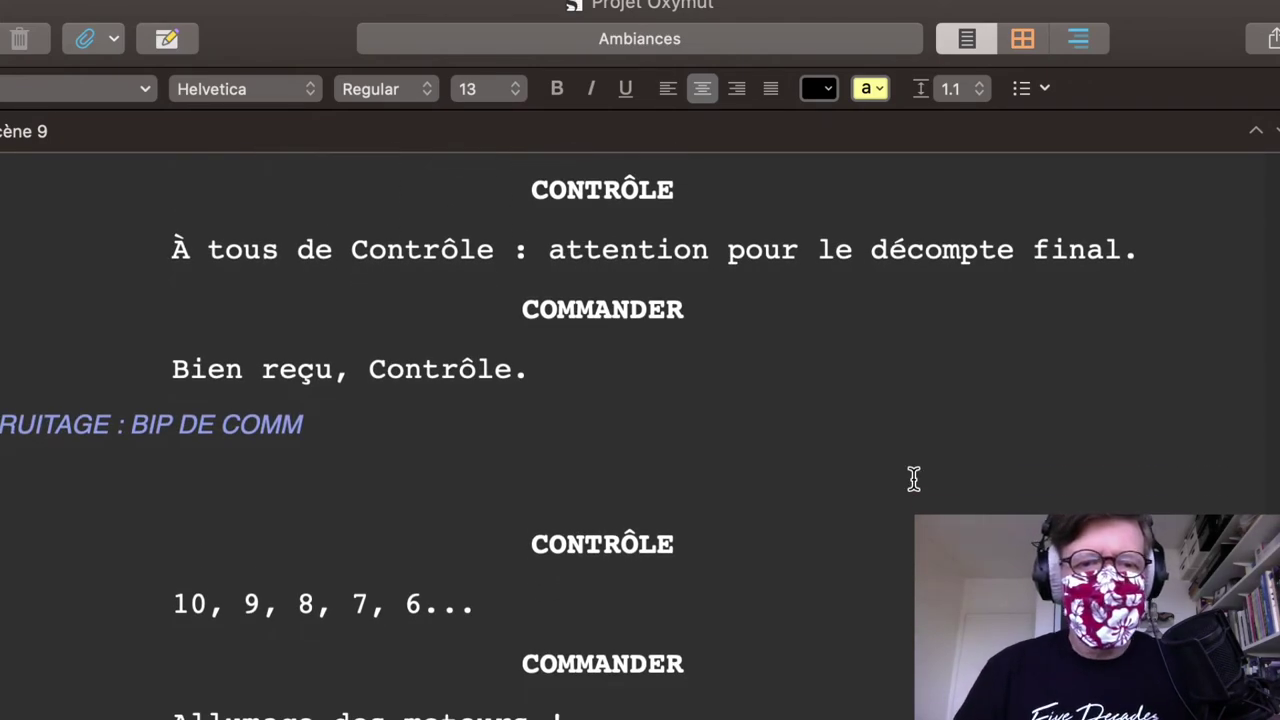
{"action": "scroll", "coordinate": [913, 480], "scroll_direction": "down", "scroll_amount": 6}
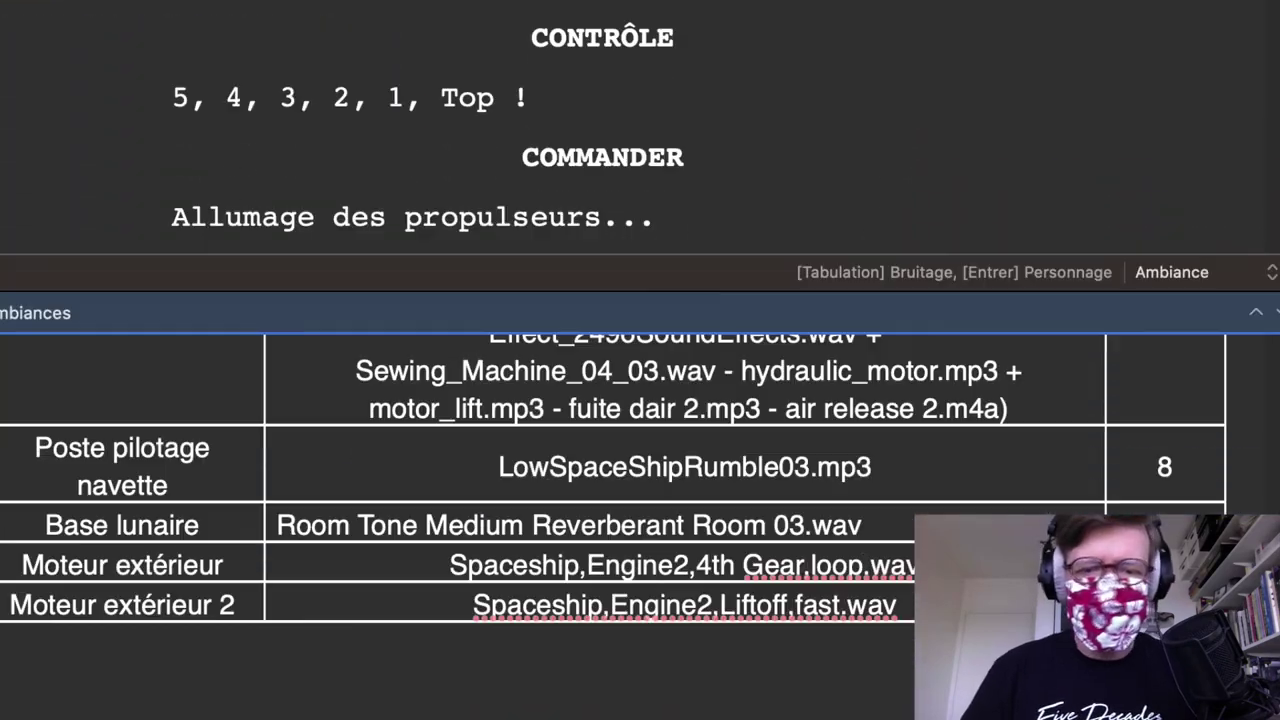
Step: Copy the Moteur extérieur file name from the Ambiances table and search the Mac in Finder for Spaceship,Engine2,4th Gear,loop.wav, selecting the audio file
{"action": "left_click_drag", "start_coordinate": [573, 565], "coordinate": [906, 570]}
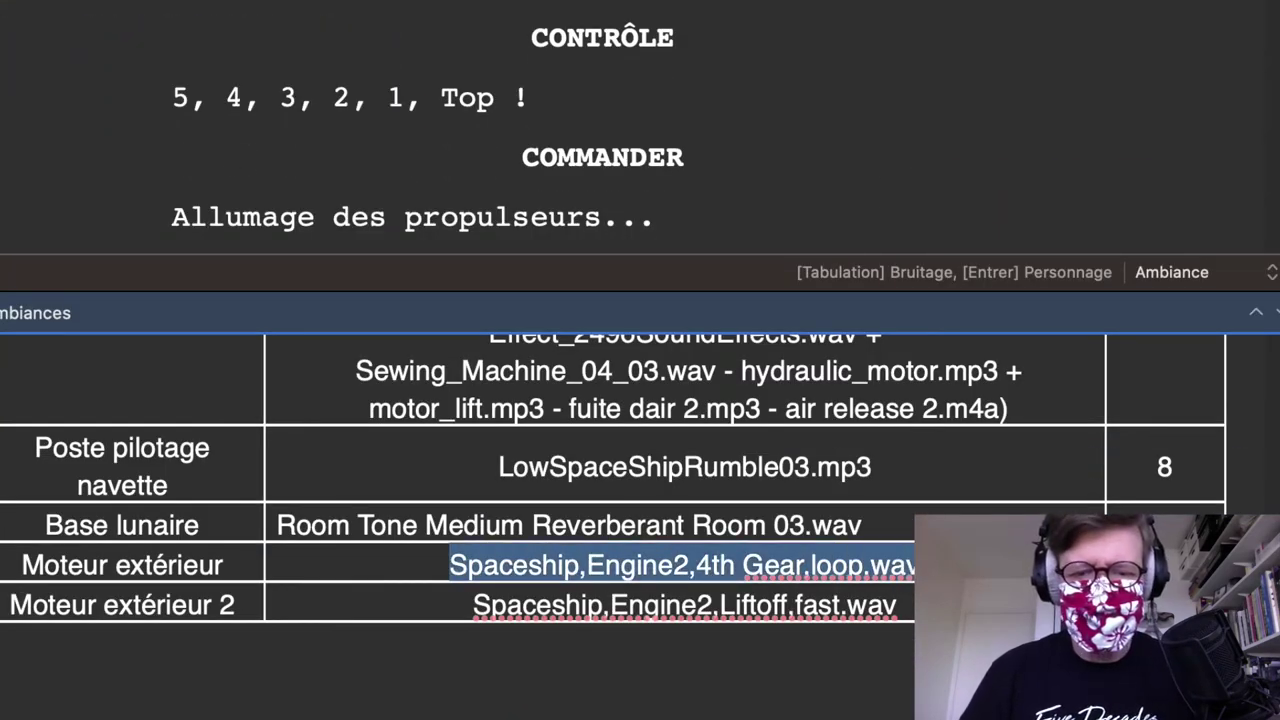
{"action": "key", "text": "super+Tab"}
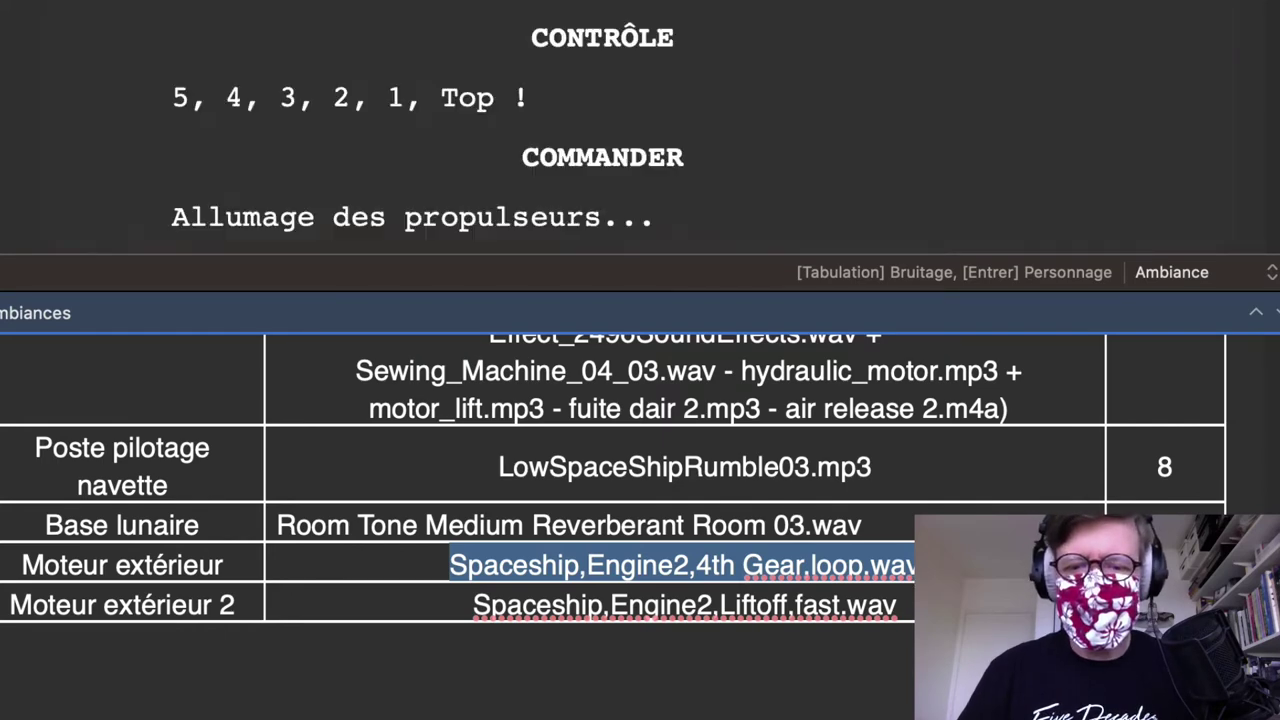
{"action": "key", "text": "super+Tab"}
{"action": "key", "text": "super+Tab"}
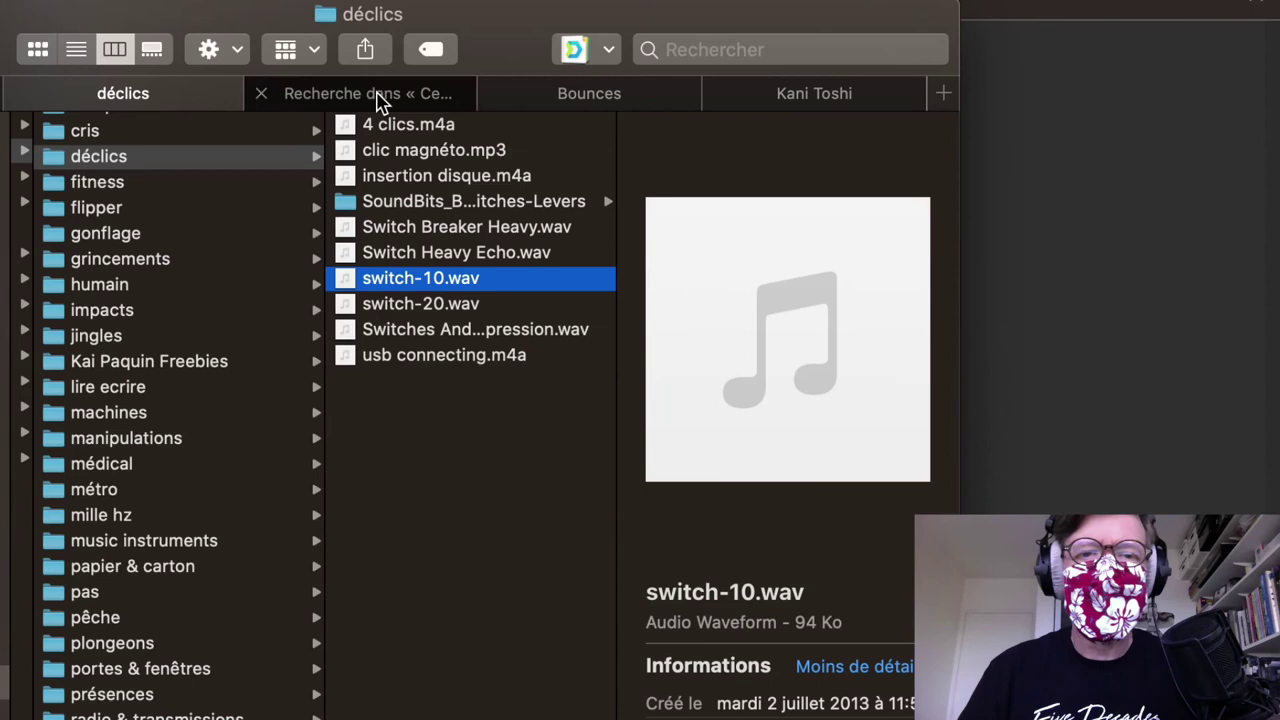
{"action": "left_click", "coordinate": [376, 95]}
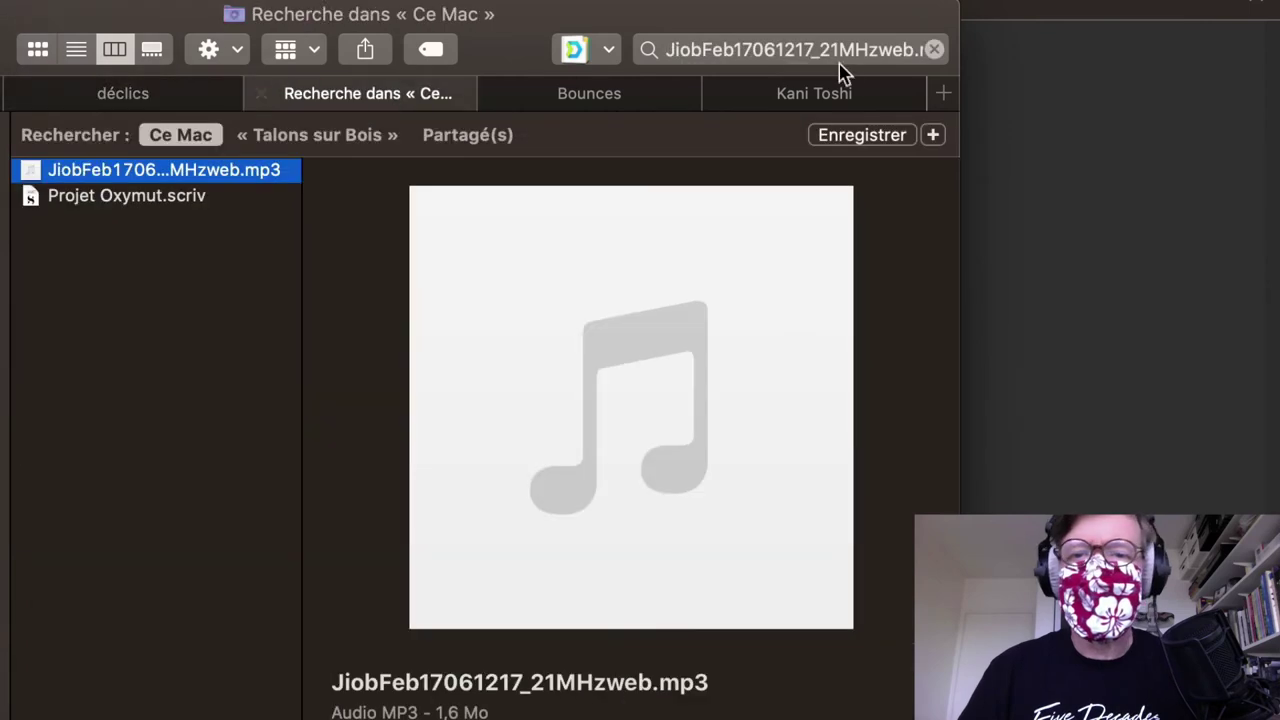
{"action": "left_click", "coordinate": [933, 50]}
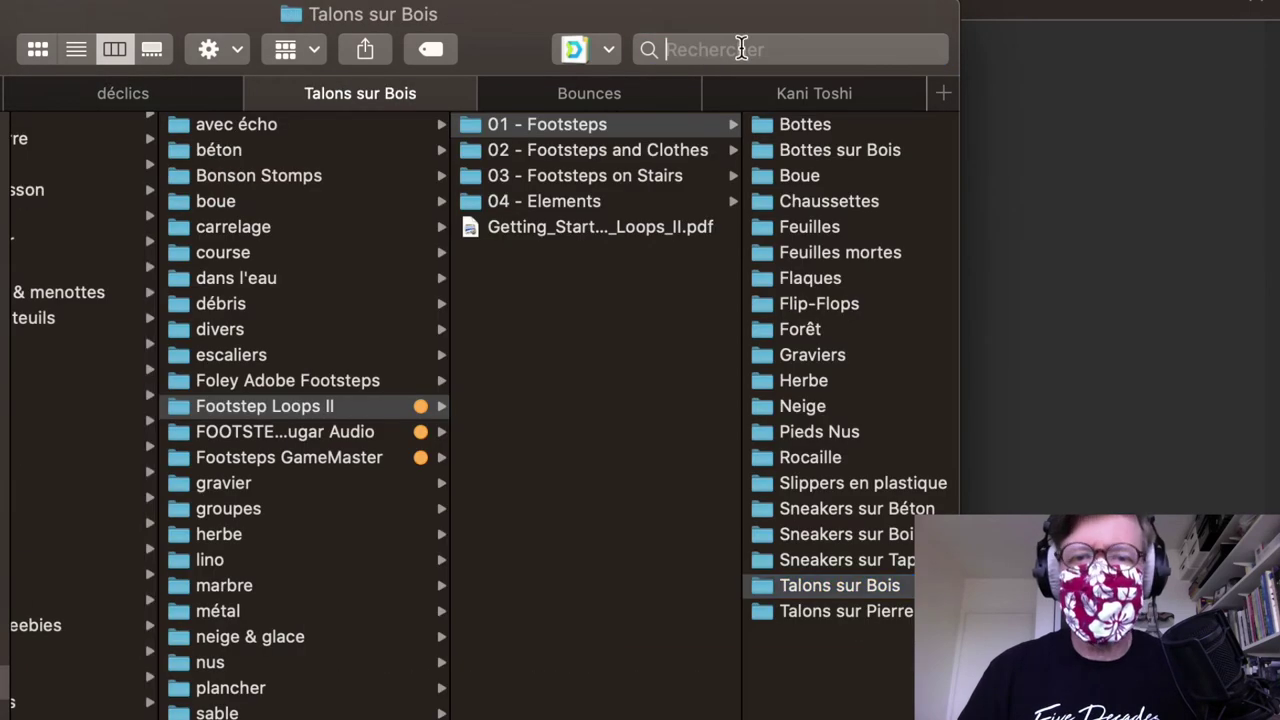
{"action": "type", "text": "Spaceship,Engine2,4th Gear,loop.wav"}
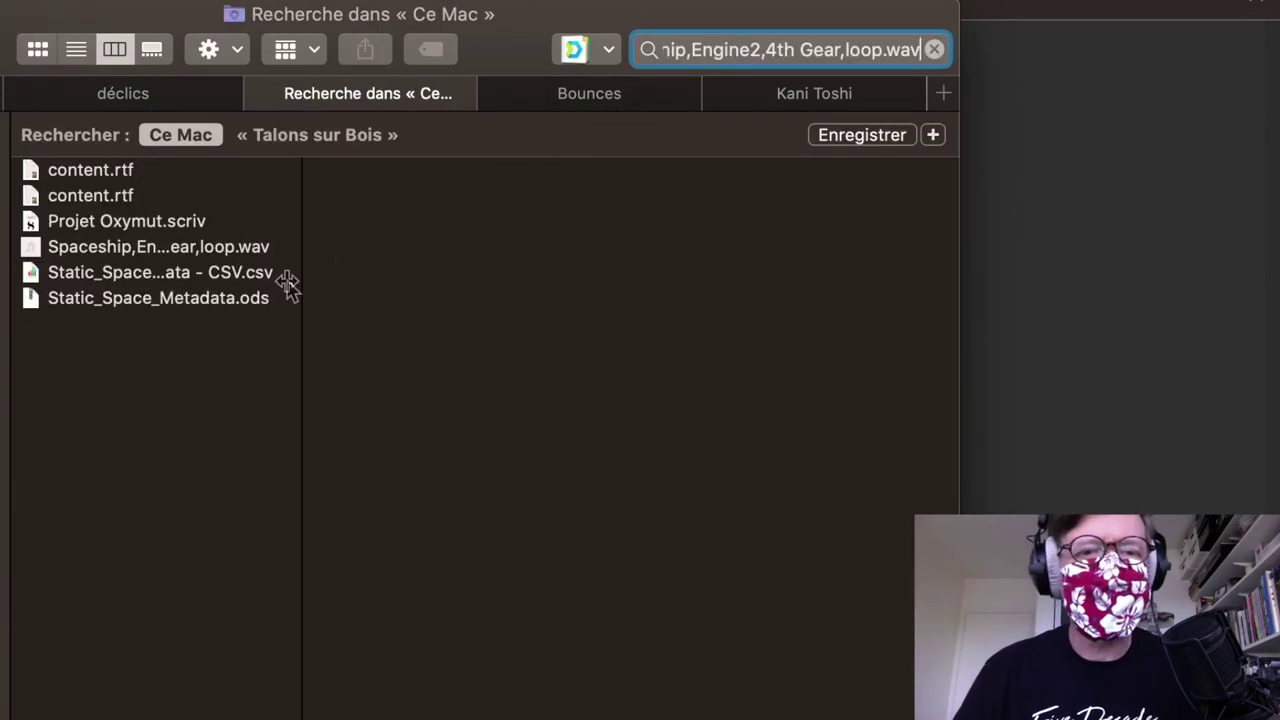
{"action": "left_click", "coordinate": [131, 252]}
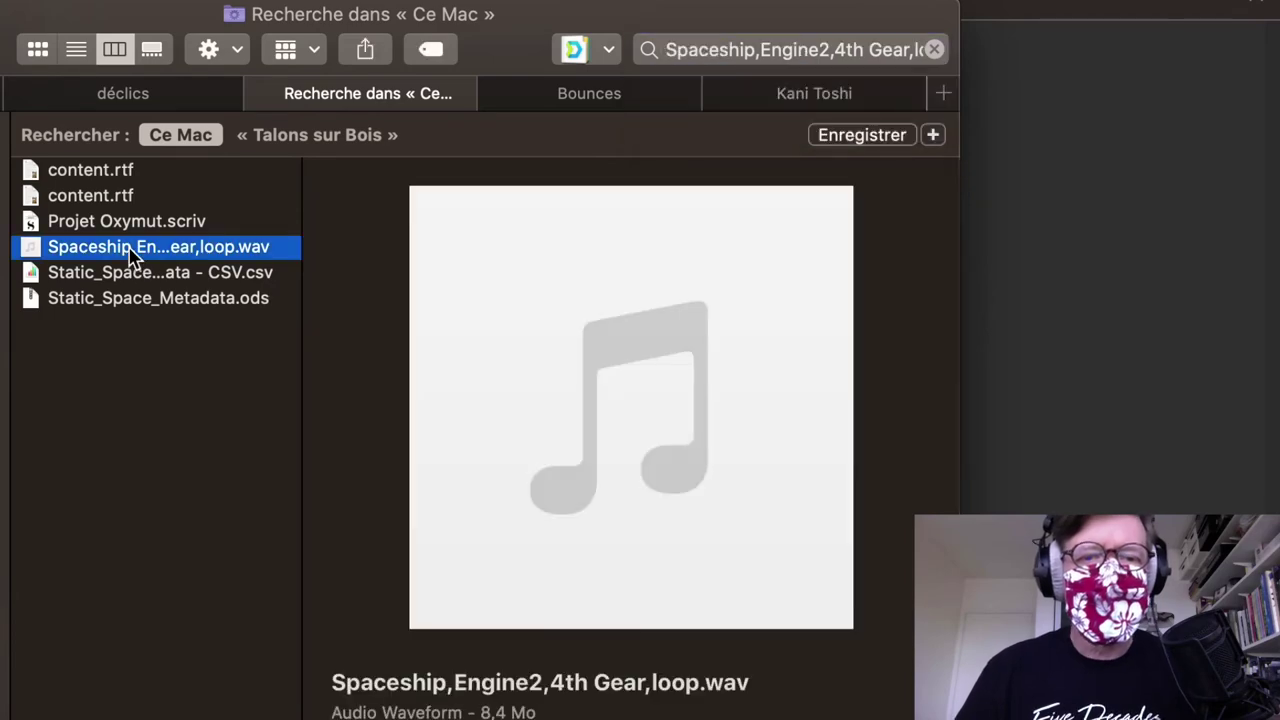
Step: Add Spaceship,Engine2,4th Gear,loop.wav to the first bruitages track in Logic Pro, starting at the playhead just before bar 53
{"action": "key", "text": "super+Tab"}
{"action": "key", "text": "super+Tab"}
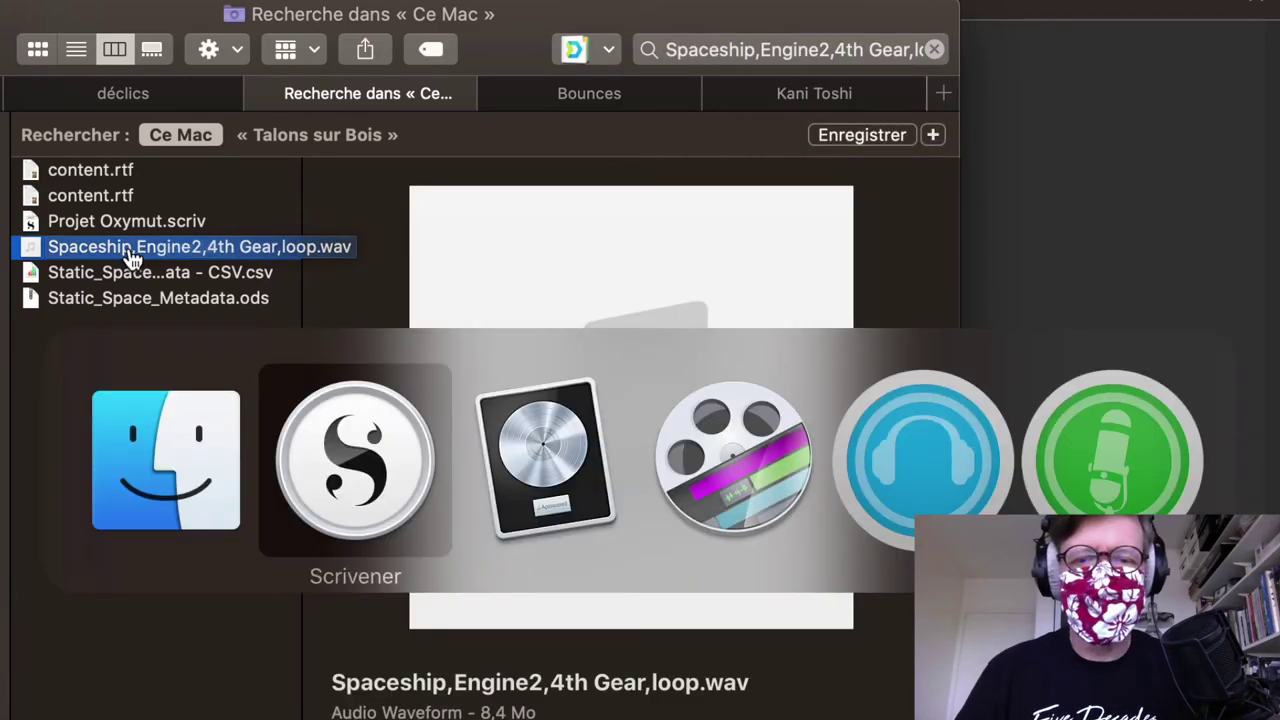
{"action": "scroll", "coordinate": [716, 280], "scroll_direction": "up", "scroll_amount": 10}
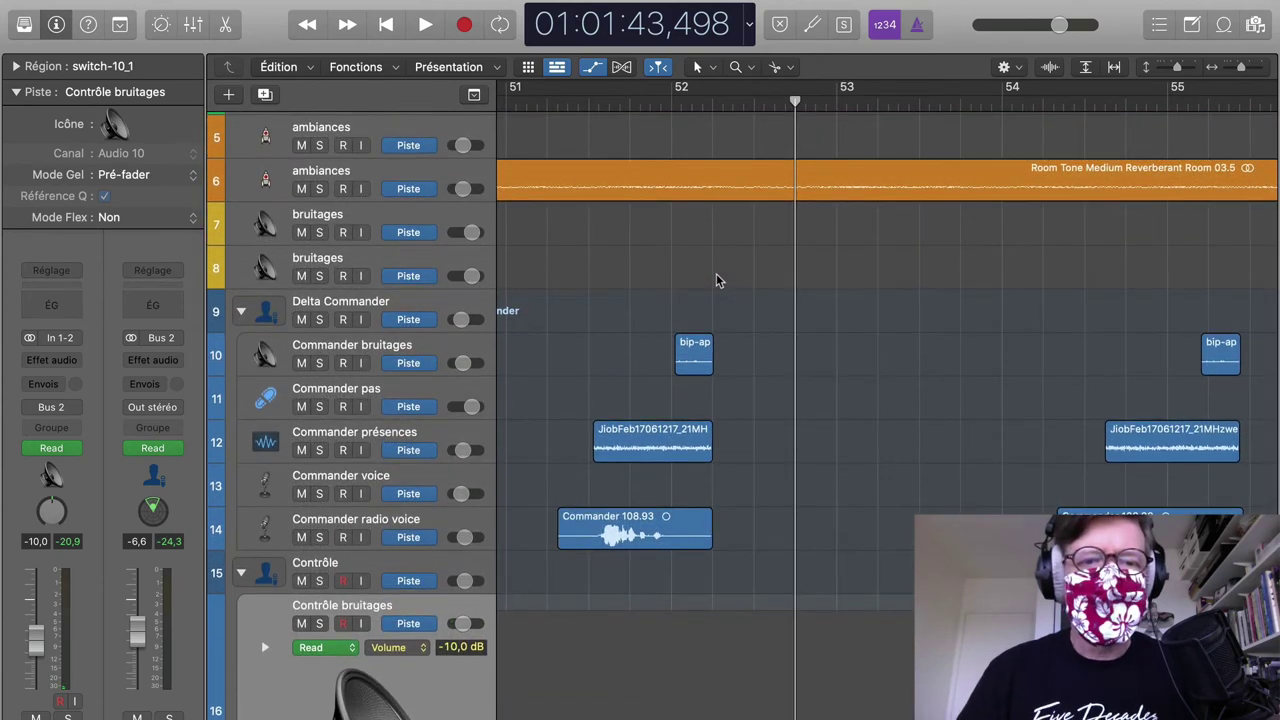
{"action": "key", "text": "super+Tab"}
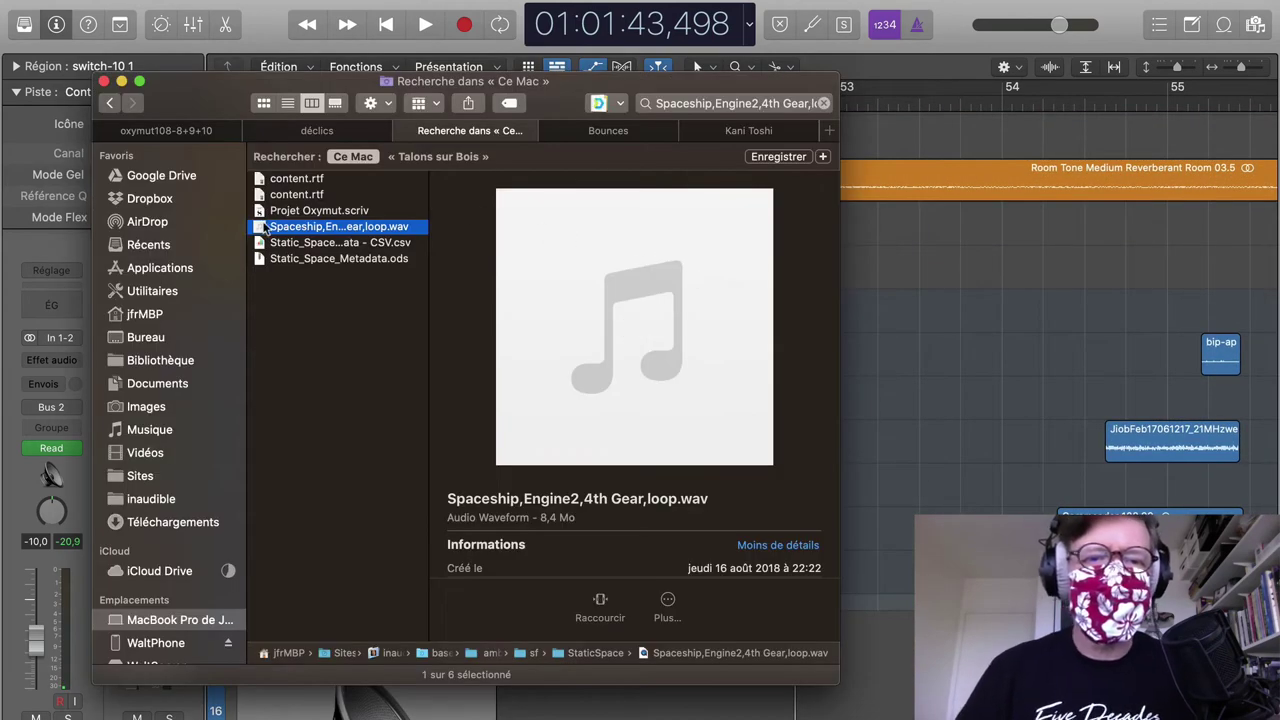
{"action": "left_click_drag", "start_coordinate": [265, 229], "coordinate": [805, 225]}
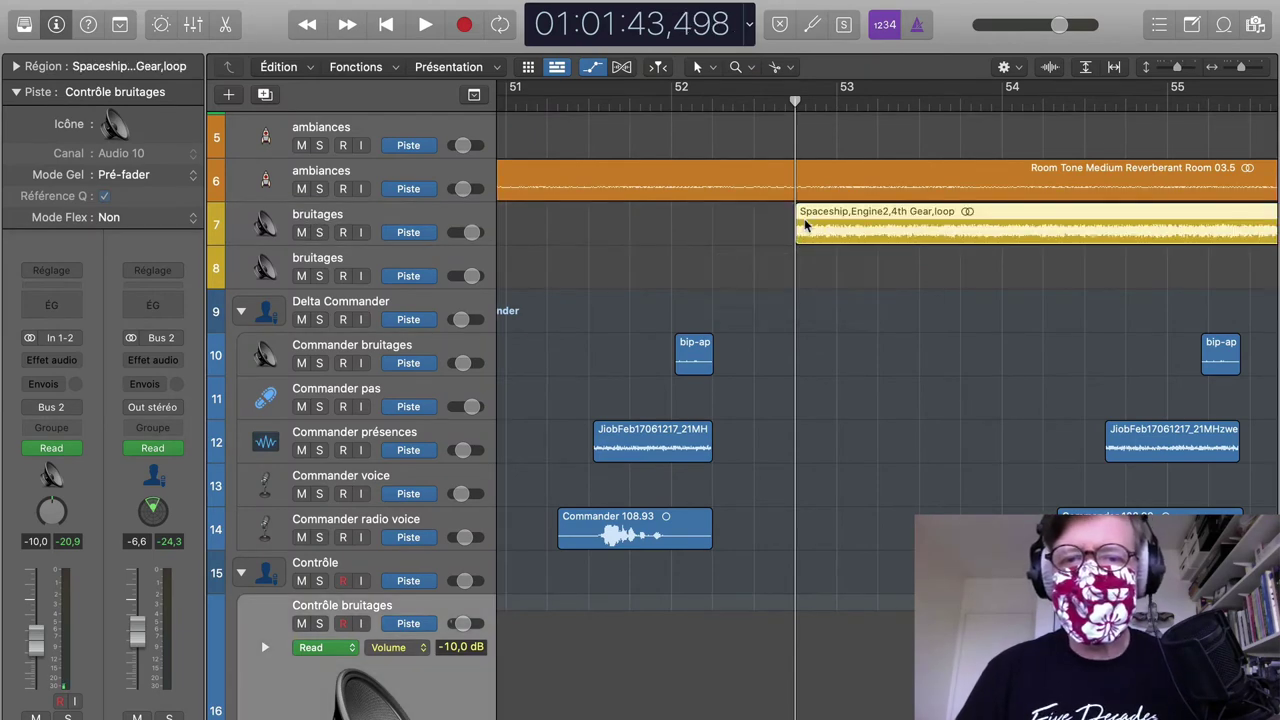
Step: Lower the volume automation of the first bruitages track to -13.2 dB
{"action": "left_click", "coordinate": [450, 216]}
{"action": "left_click", "coordinate": [727, 289]}
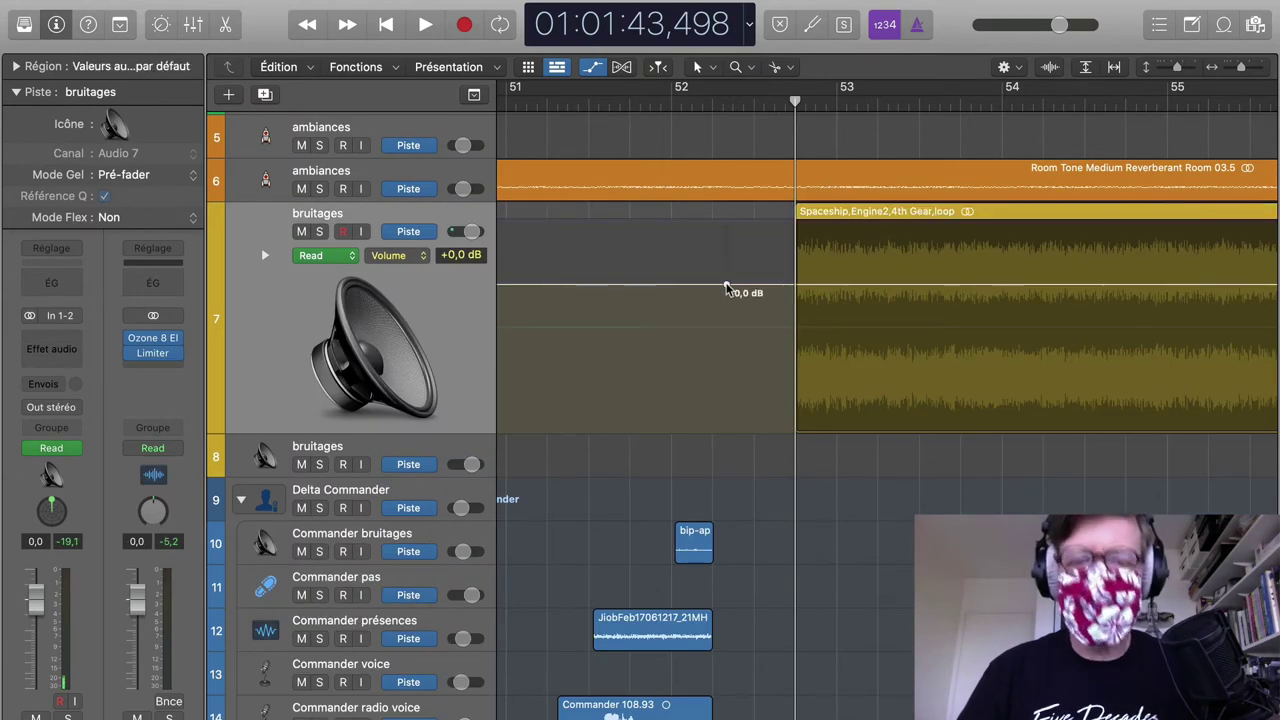
{"action": "left_click_drag", "start_coordinate": [728, 316], "coordinate": [738, 371]}
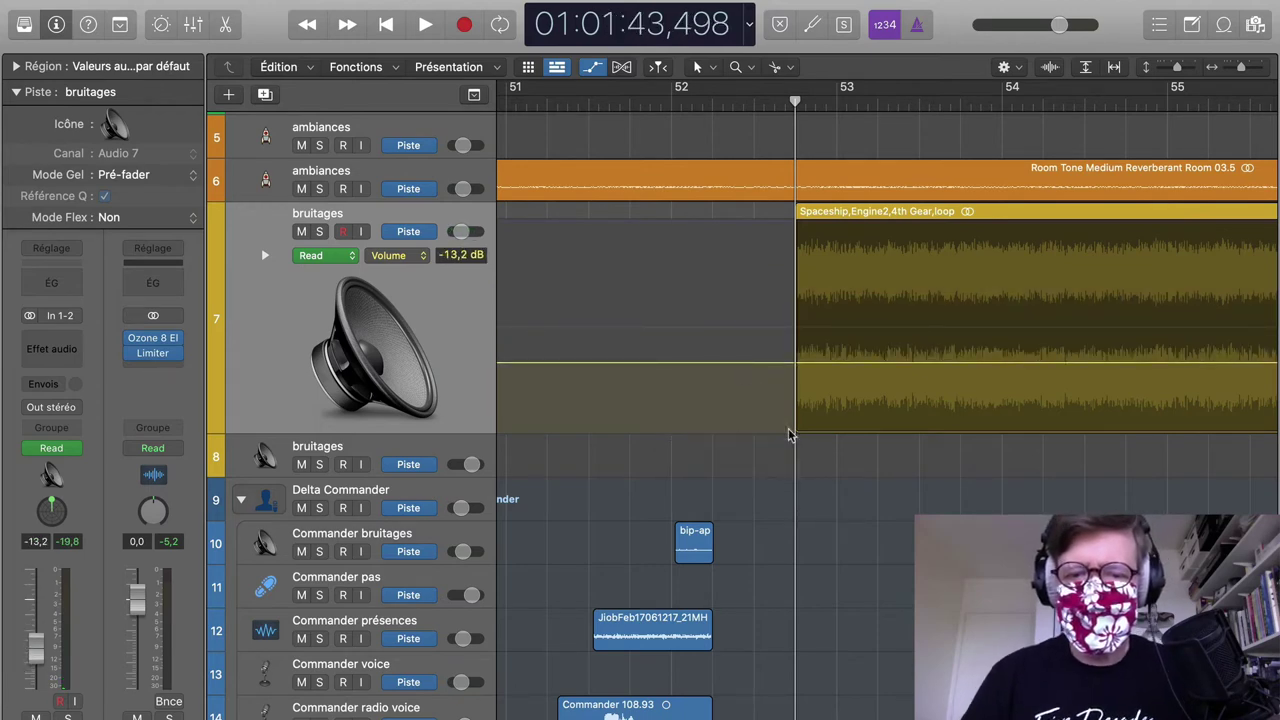
Step: Return to Scrivener and check where the Moteur extérieur ambience cue falls within the countdown of Scène 9
{"action": "scroll", "coordinate": [789, 430], "scroll_direction": "down", "scroll_amount": 6}
{"action": "key", "text": "super+Tab"}
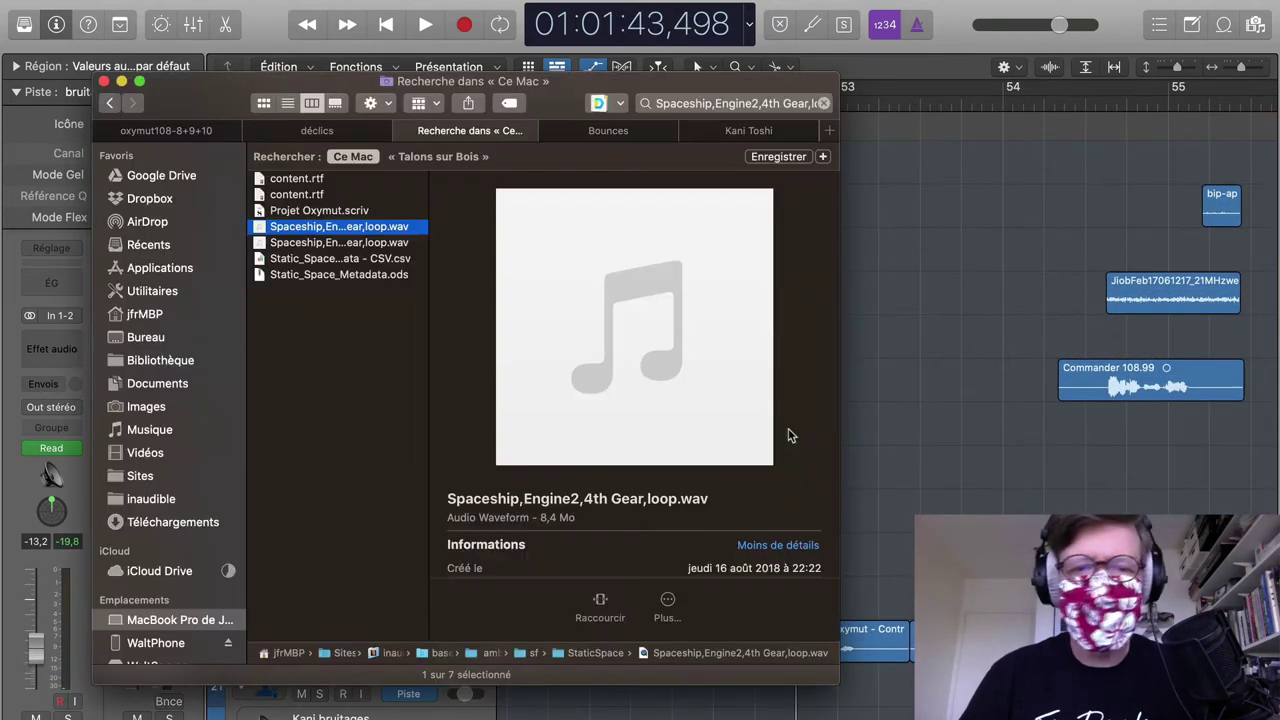
{"action": "key", "text": "super+Tab"}
{"action": "key", "text": "super+Tab"}
{"action": "key", "text": "super+Tab"}
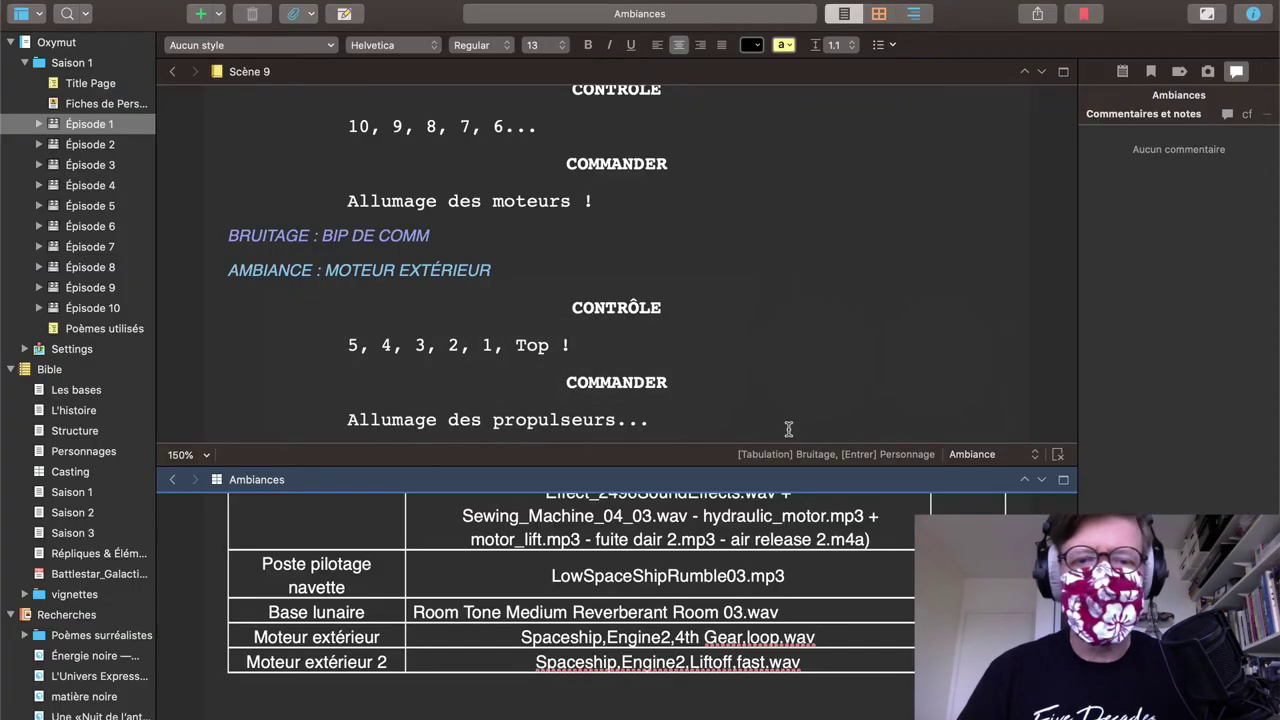
{"action": "scroll", "coordinate": [813, 323], "scroll_direction": "up", "scroll_amount": 1}
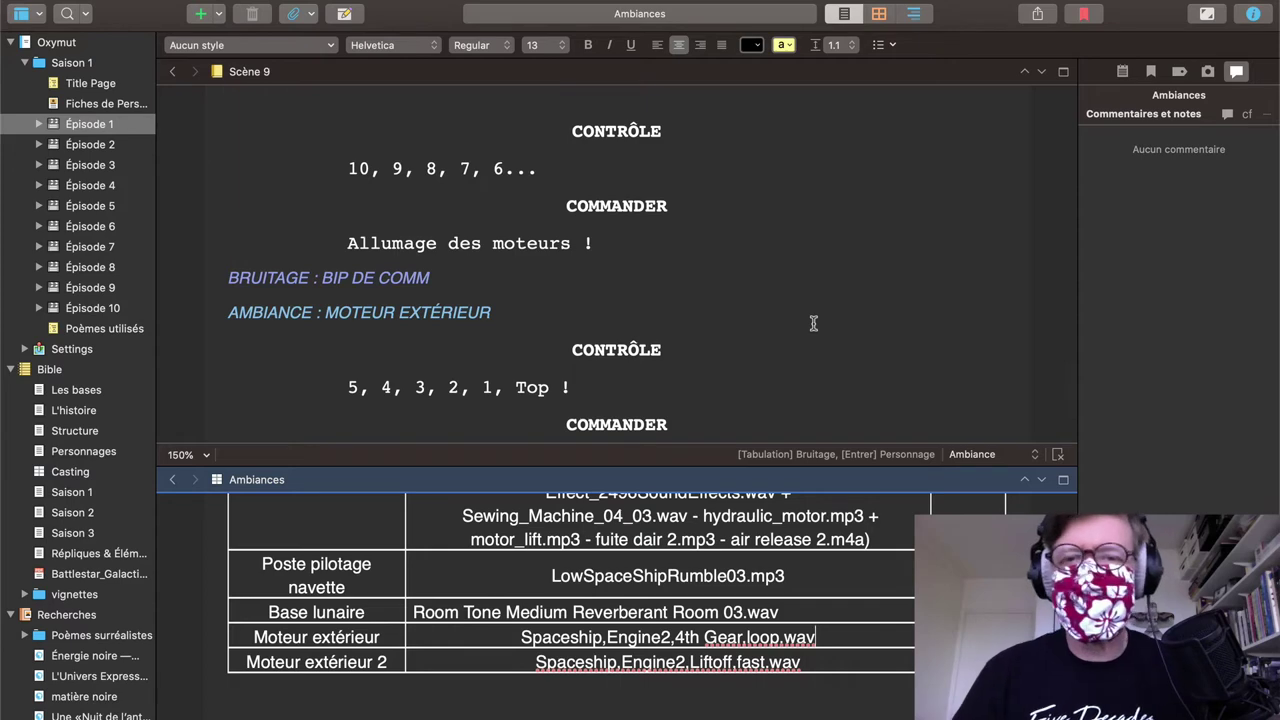
Step: Switch back to Logic Pro and move the Spaceship,Engine2,4th Gear,loop region later, to just after bar 56, listening to the countdown
{"action": "key", "text": "super+Tab"}
{"action": "key", "text": "z"}
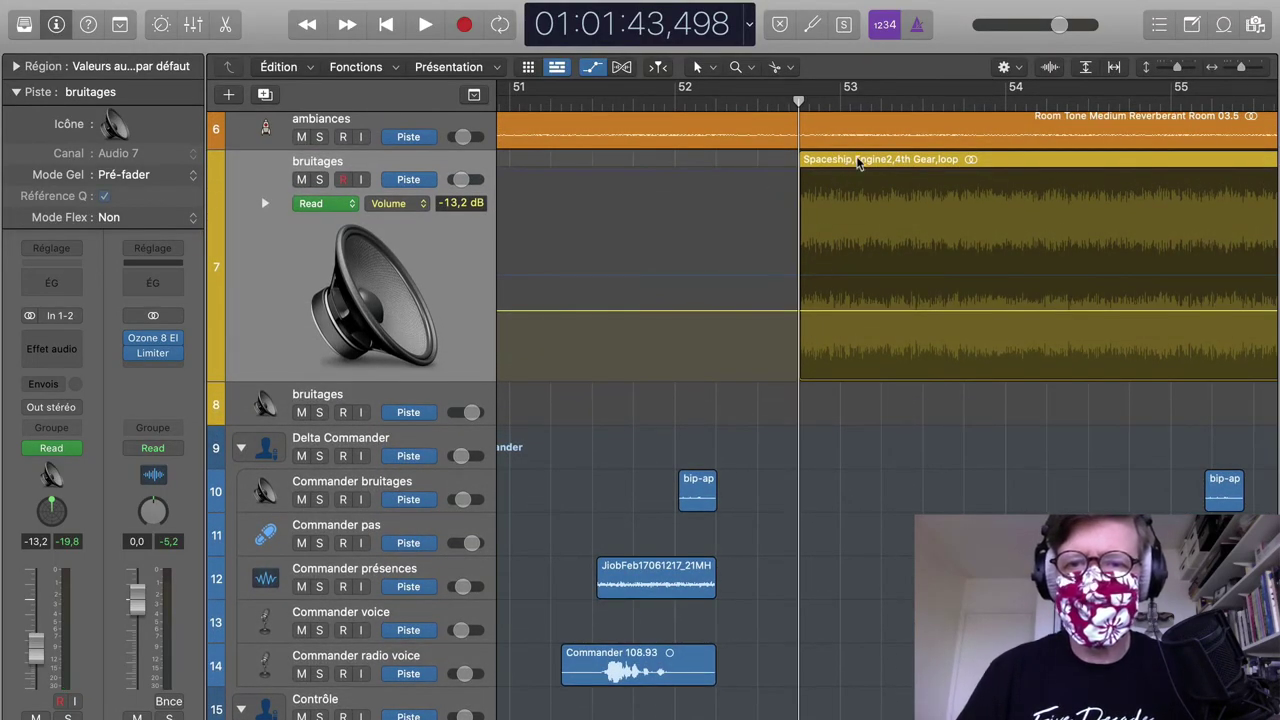
{"action": "left_click_drag", "start_coordinate": [857, 163], "coordinate": [1172, 163]}
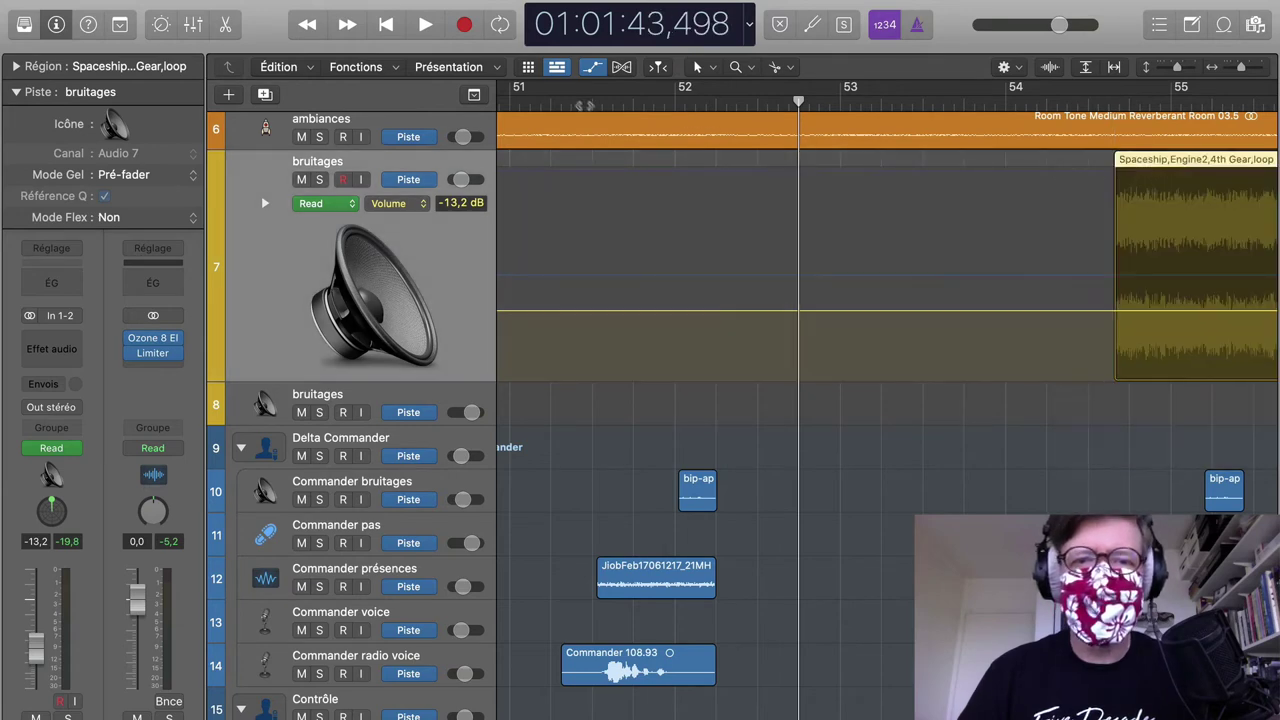
{"action": "key", "text": "space"}
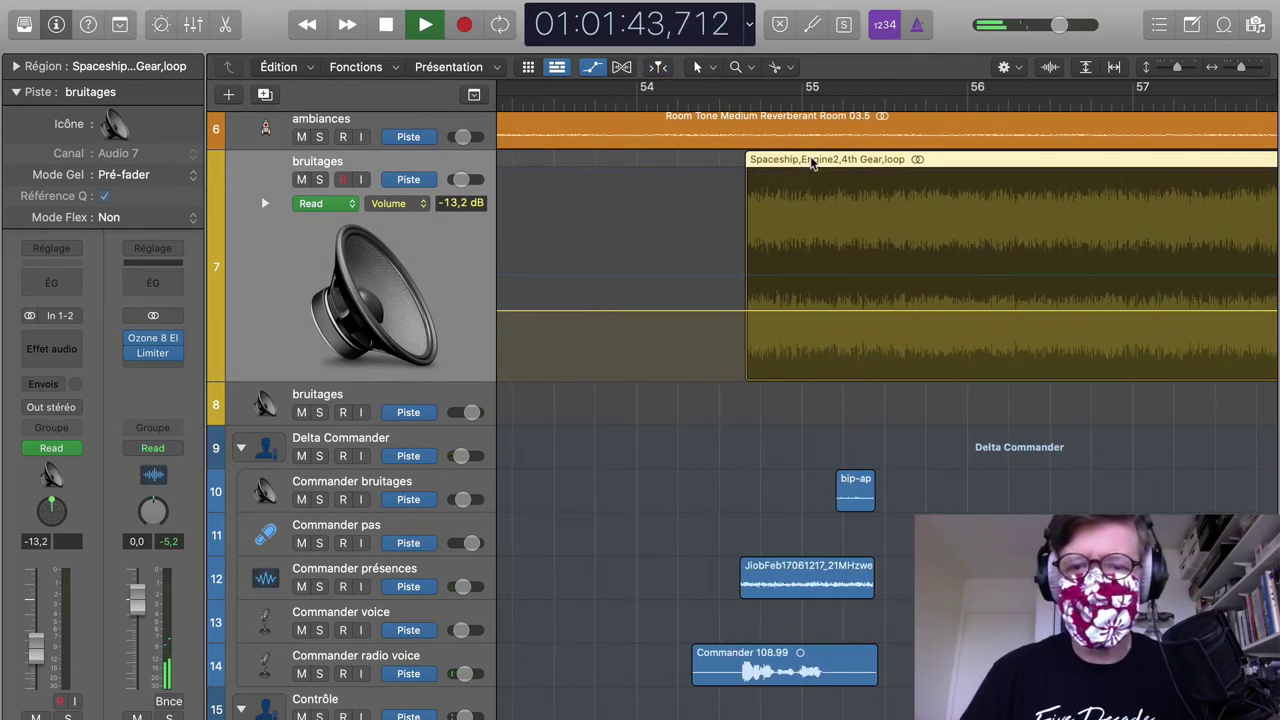
{"action": "left_click_drag", "start_coordinate": [810, 158], "coordinate": [1069, 179]}
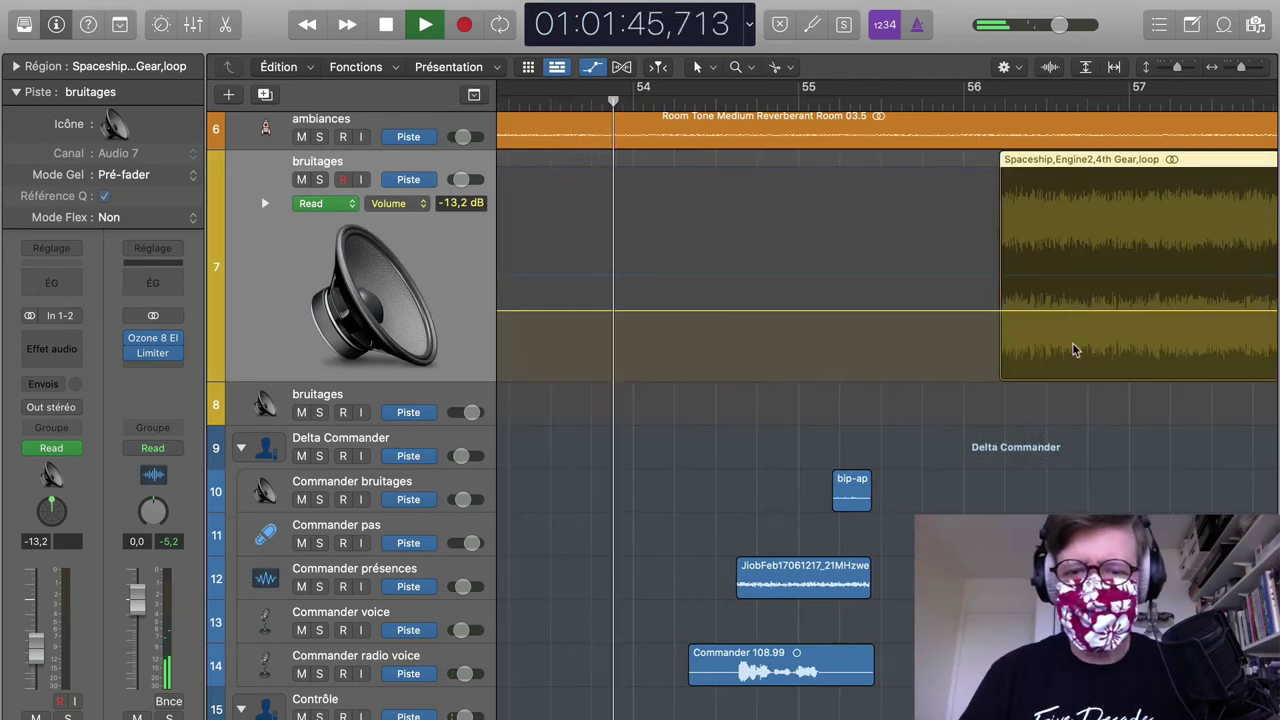
{"action": "scroll", "coordinate": [1072, 342], "scroll_direction": "right", "scroll_amount": 2}
{"action": "scroll", "coordinate": [1072, 342], "scroll_direction": "right", "scroll_amount": 1}
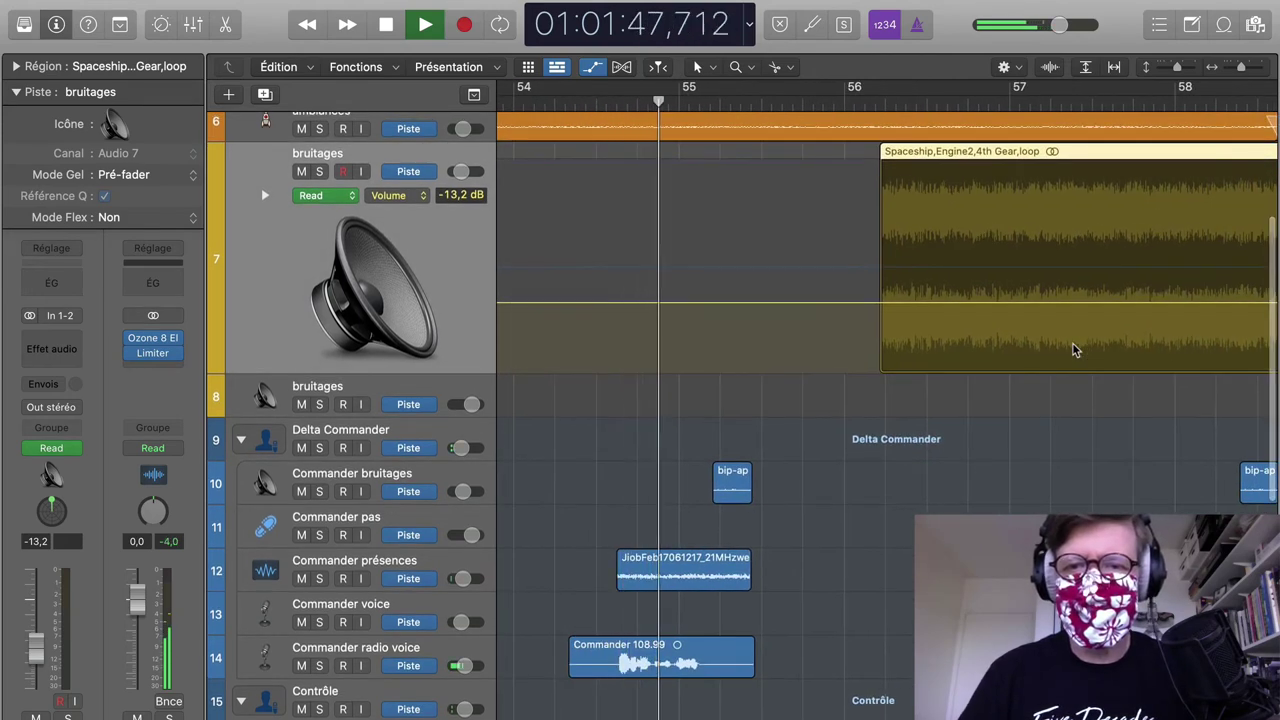
{"action": "key", "text": "space"}
{"action": "scroll", "coordinate": [975, 152], "scroll_direction": "right", "scroll_amount": 1}
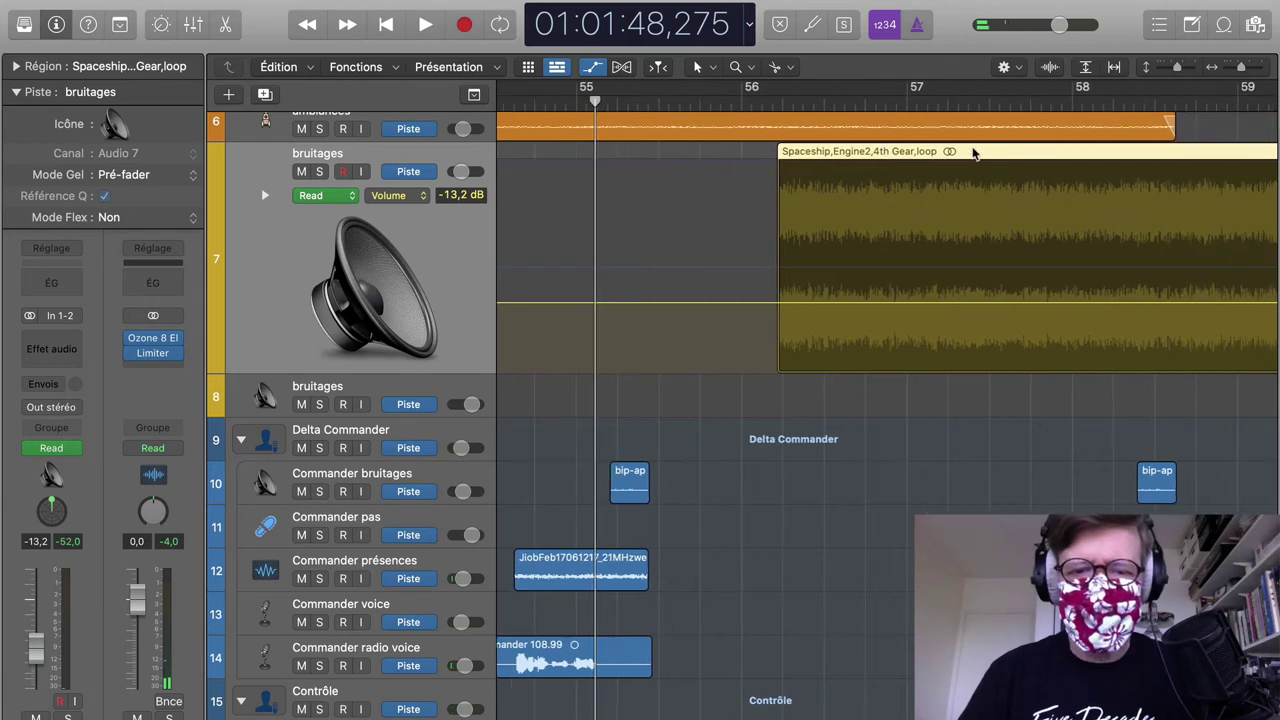
Step: Move the engine loop region back so it starts between bars 54 and 55, level with the Commander présences clip, checking by playback
{"action": "left_click_drag", "start_coordinate": [975, 152], "coordinate": [647, 183]}
{"action": "scroll", "coordinate": [697, 98], "scroll_direction": "left", "scroll_amount": 5}
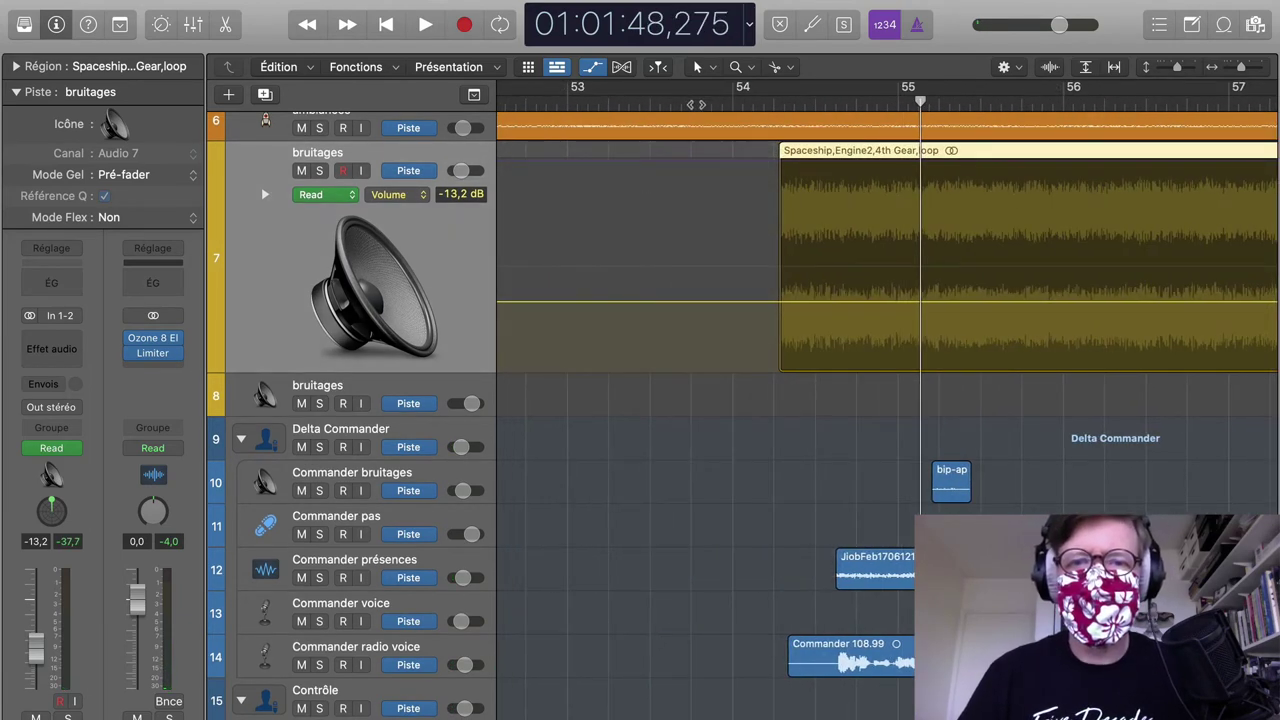
{"action": "left_click", "coordinate": [692, 104]}
{"action": "key", "text": "space"}
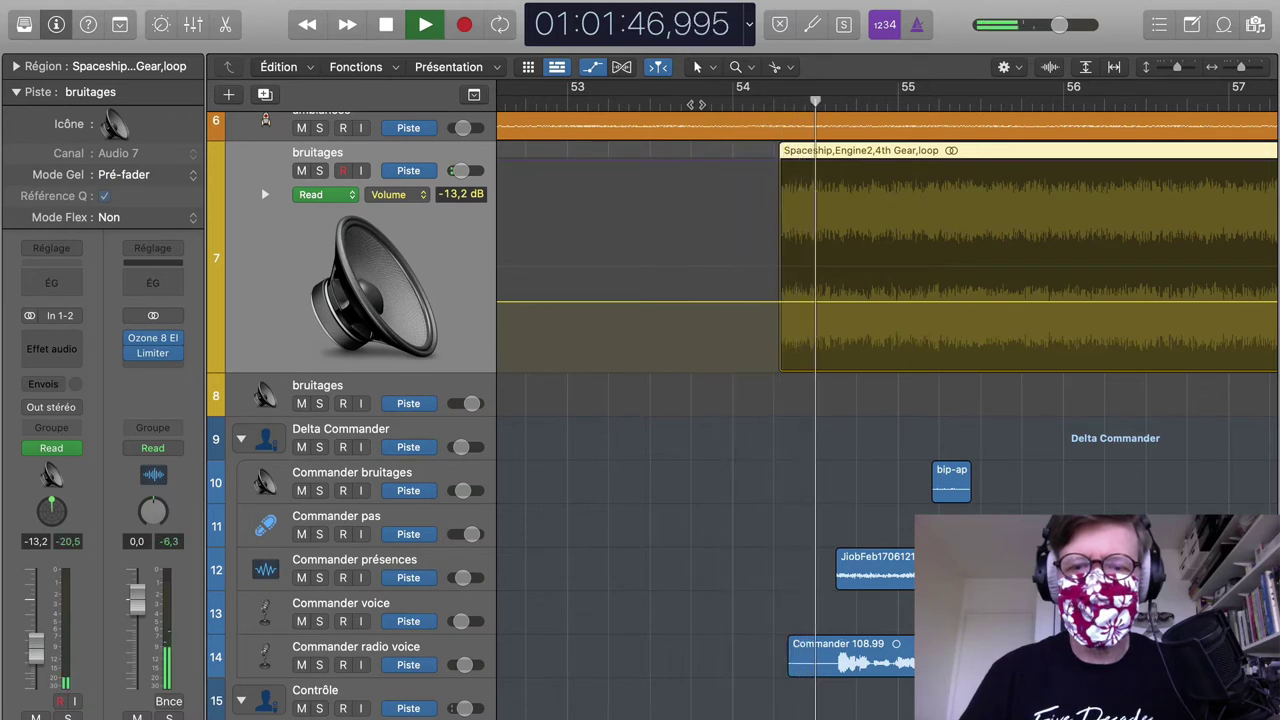
{"action": "key", "text": "space"}
{"action": "left_click_drag", "start_coordinate": [905, 159], "coordinate": [942, 158]}
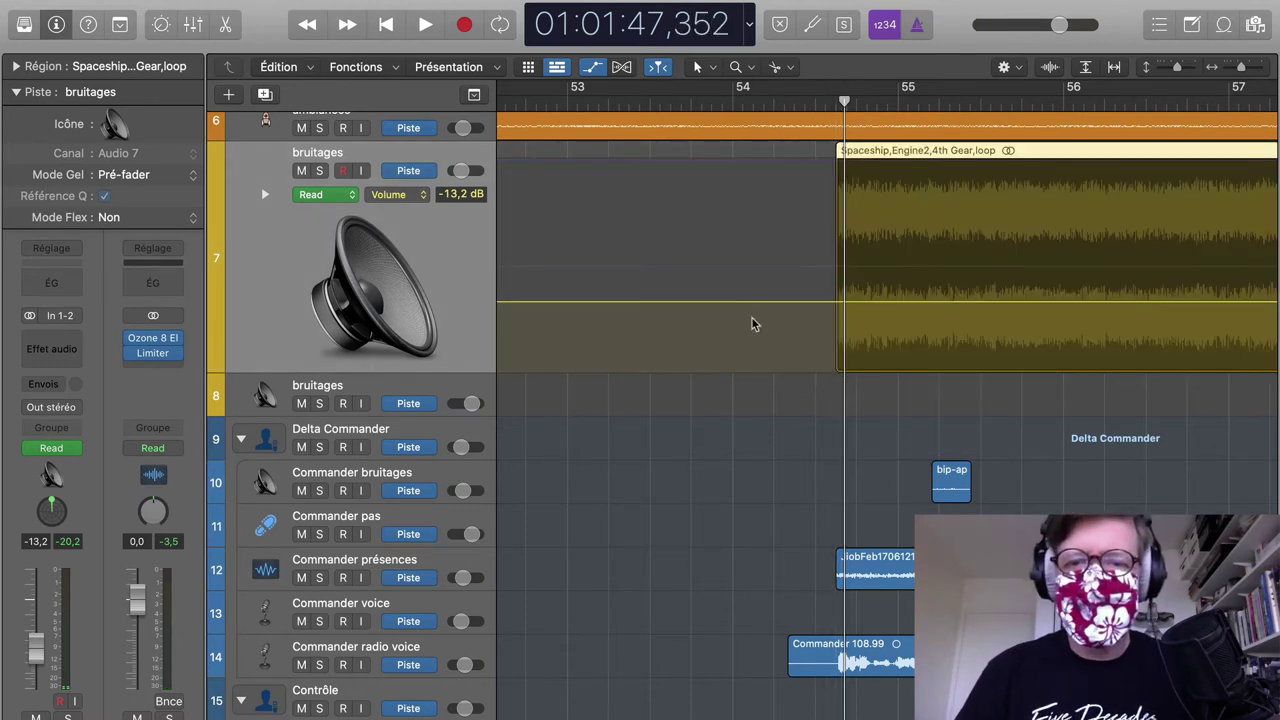
Step: Fade in the engine with volume automation on its bruitages track, from -37.8 dB at the region's start to -19.3 dB past bar 57
{"action": "left_click_drag", "start_coordinate": [747, 305], "coordinate": [838, 362]}
{"action": "scroll", "coordinate": [850, 362], "scroll_direction": "right", "scroll_amount": 5}
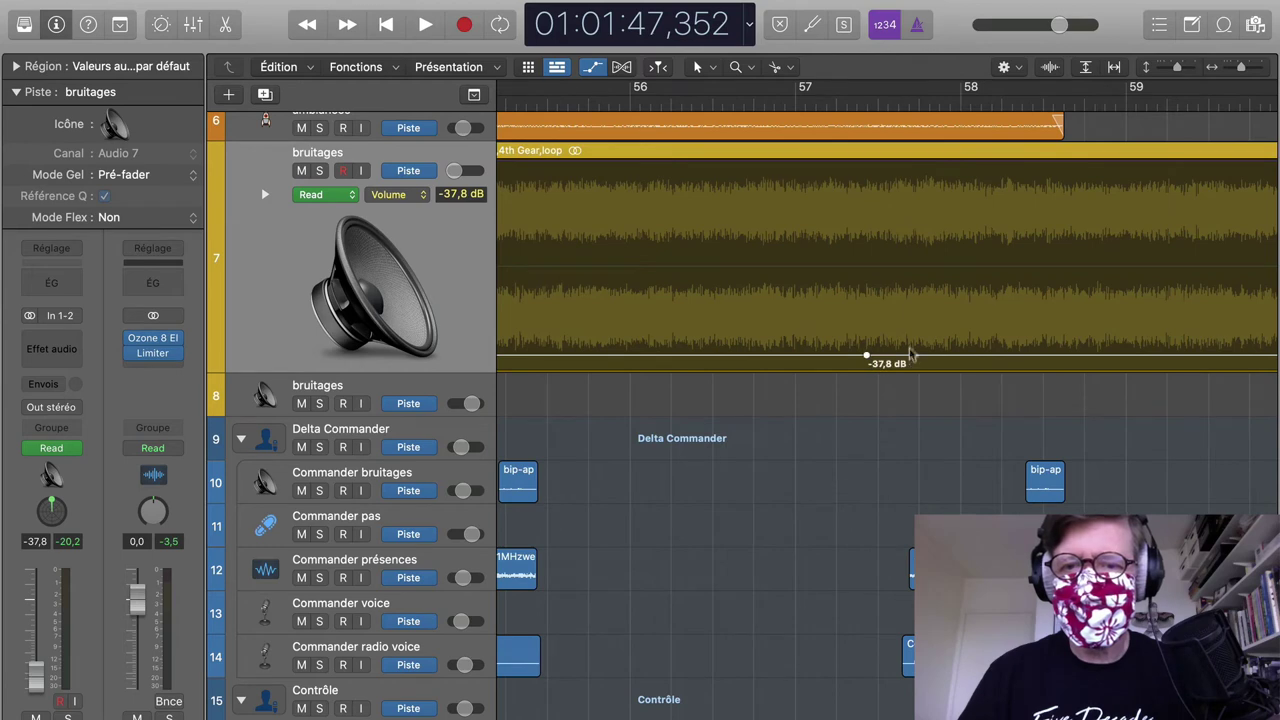
{"action": "left_click_drag", "start_coordinate": [910, 352], "coordinate": [910, 323]}
{"action": "scroll", "coordinate": [767, 295], "scroll_direction": "left", "scroll_amount": 5}
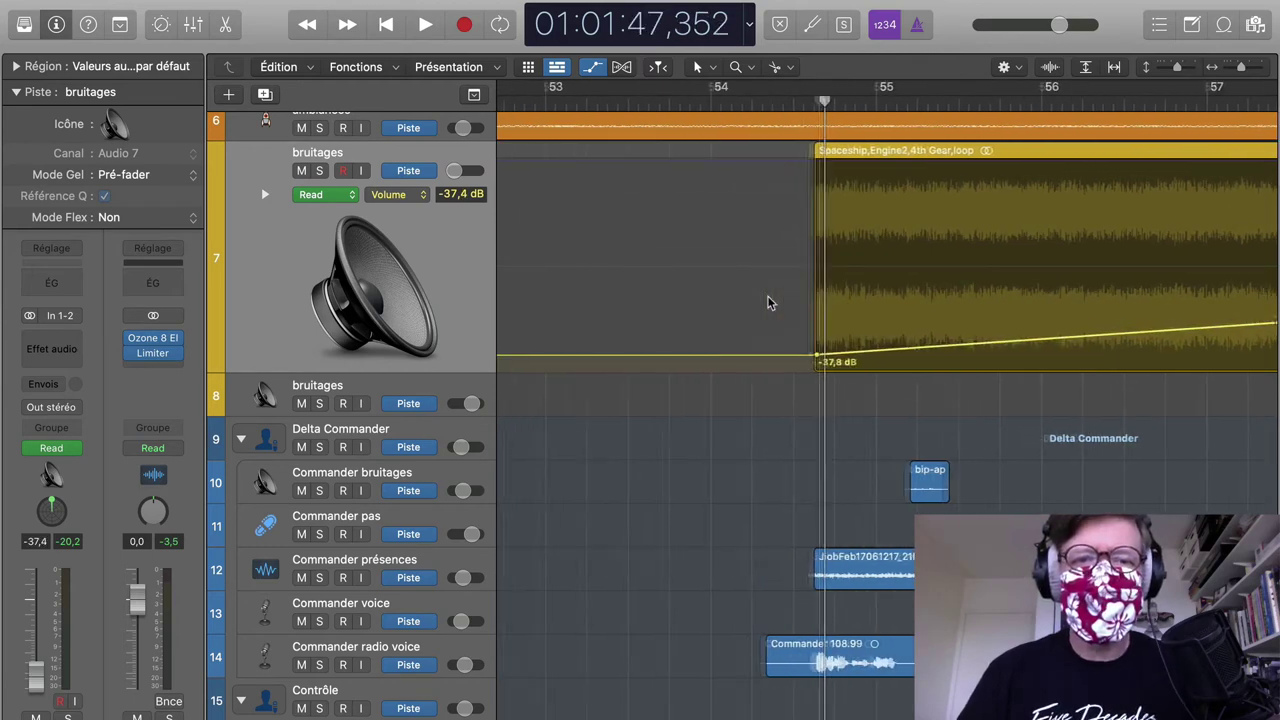
Step: Examine the Bin. Radius (Distance) and Bin. Angle automation of the first bruitages track
{"action": "left_click", "coordinate": [419, 197]}
{"action": "left_click", "coordinate": [470, 220]}
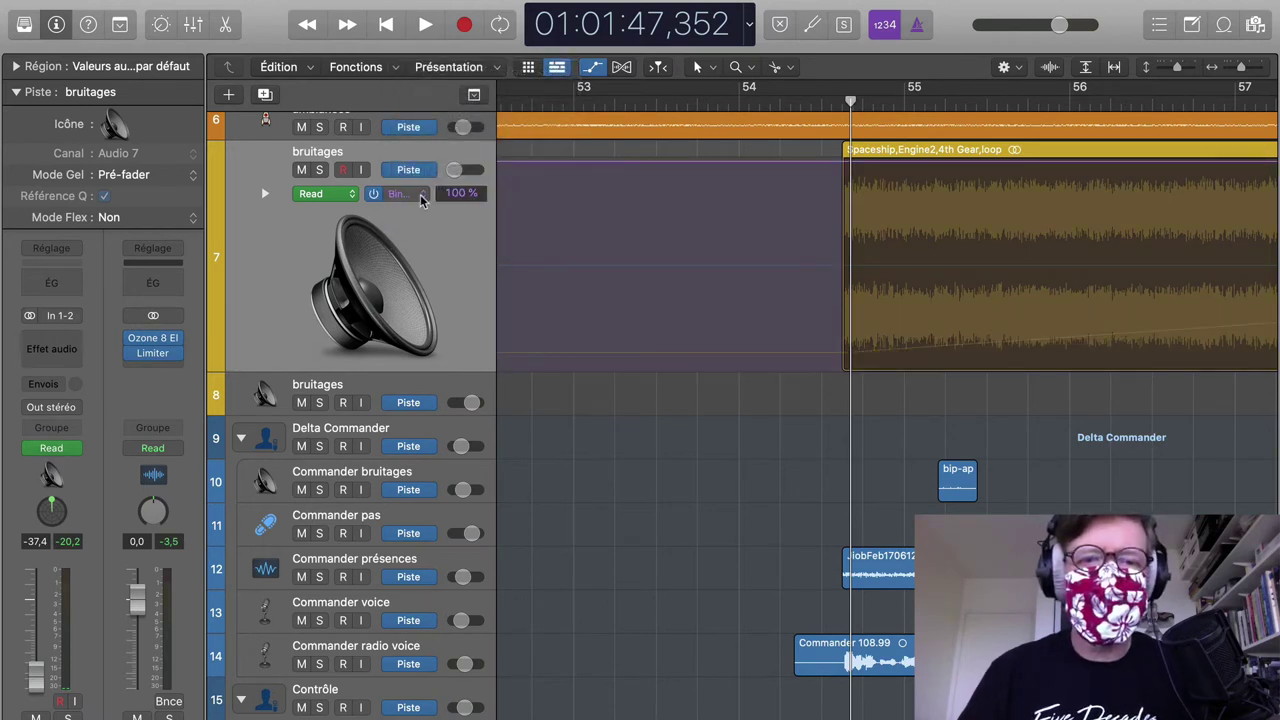
{"action": "left_click", "coordinate": [421, 197]}
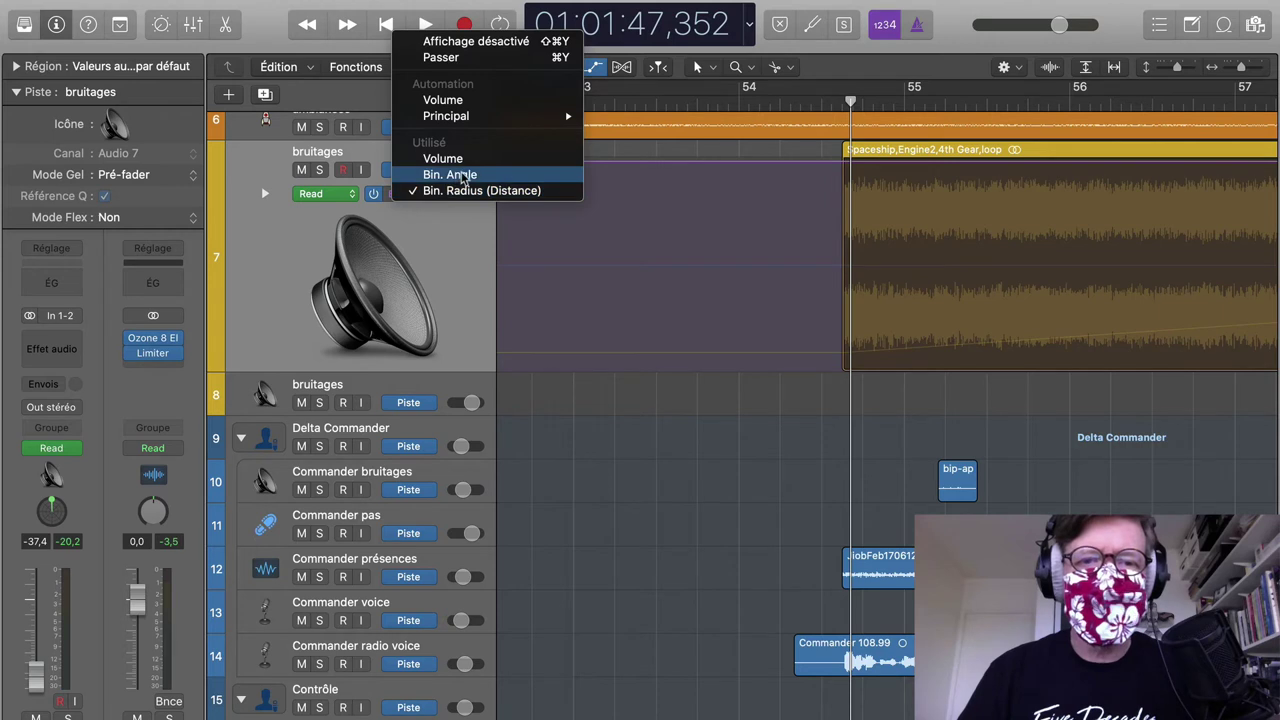
{"action": "left_click", "coordinate": [450, 174]}
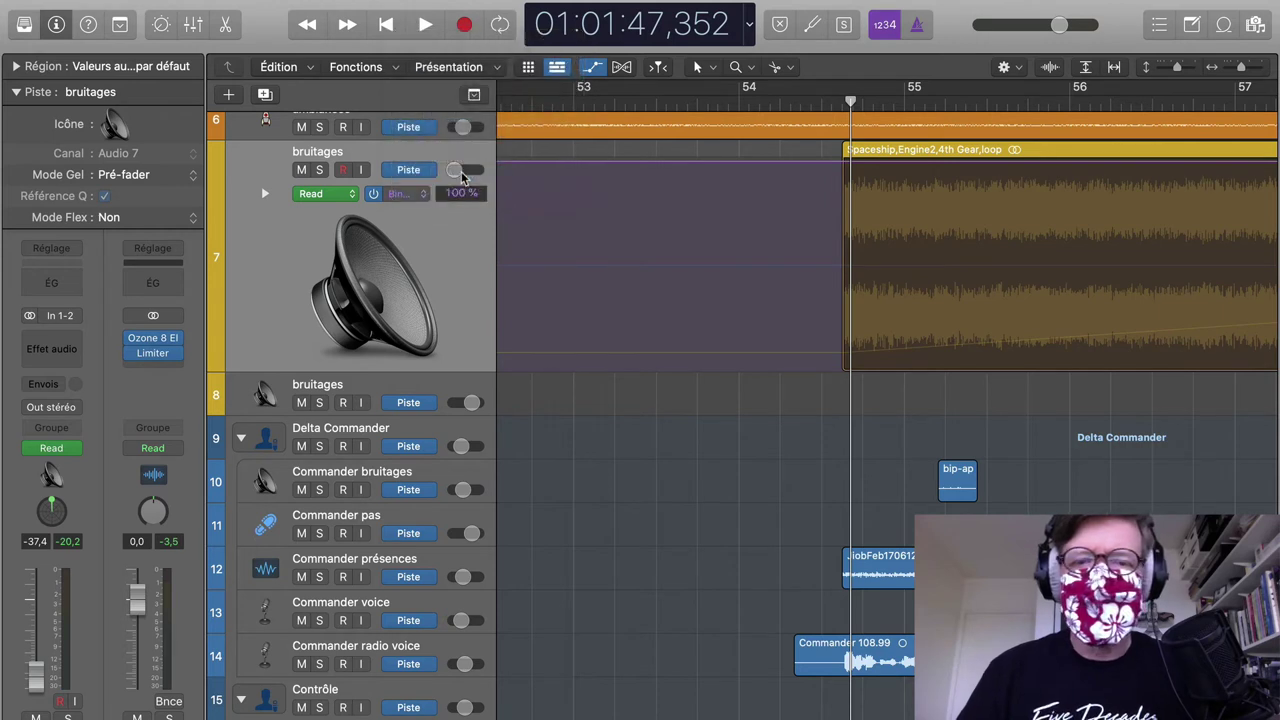
{"action": "left_click", "coordinate": [669, 268]}
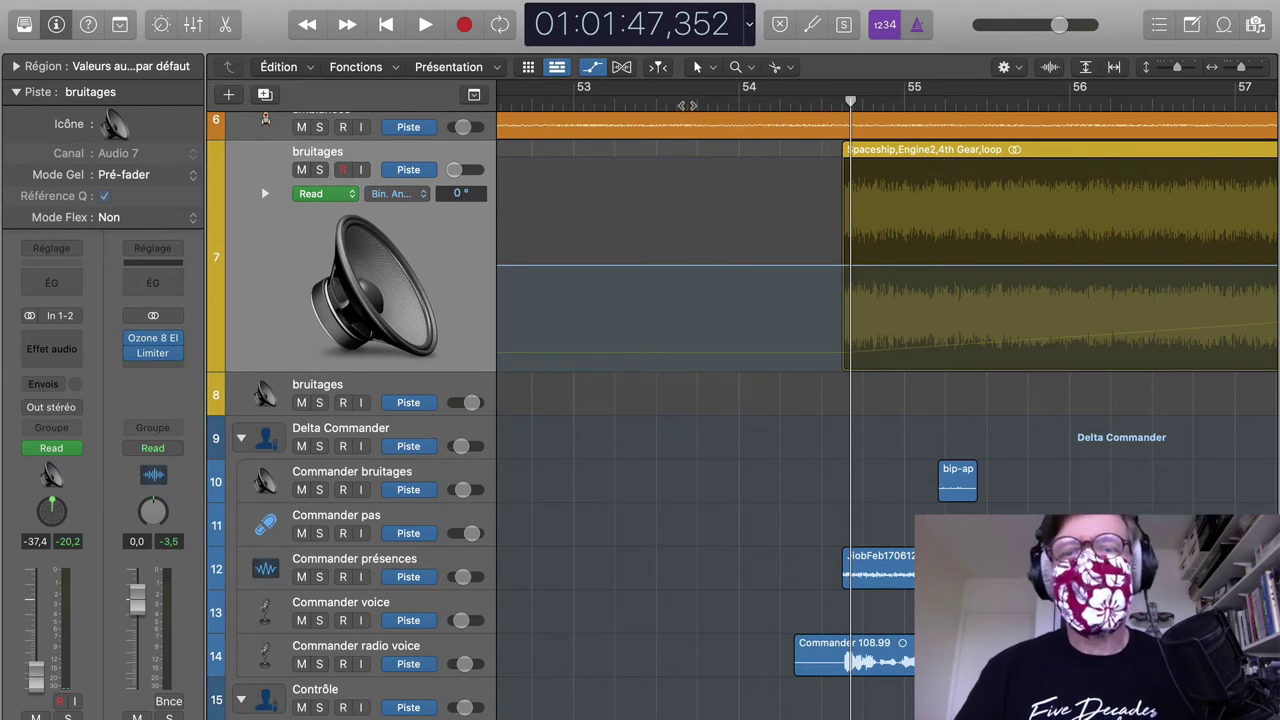
Step: Play the engine fade-in, show the track's Volume automation again and place the playhead at the bip-ap region after bar 58
{"action": "left_click", "coordinate": [697, 100]}
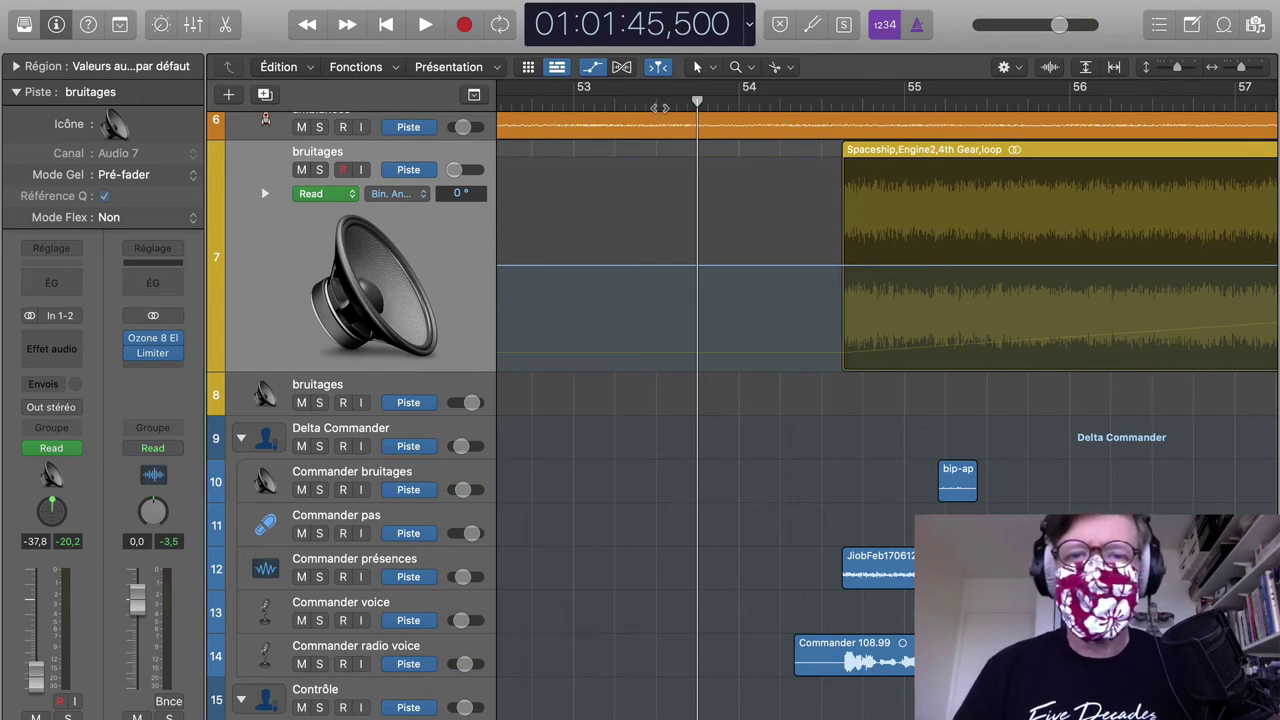
{"action": "key", "text": "space"}
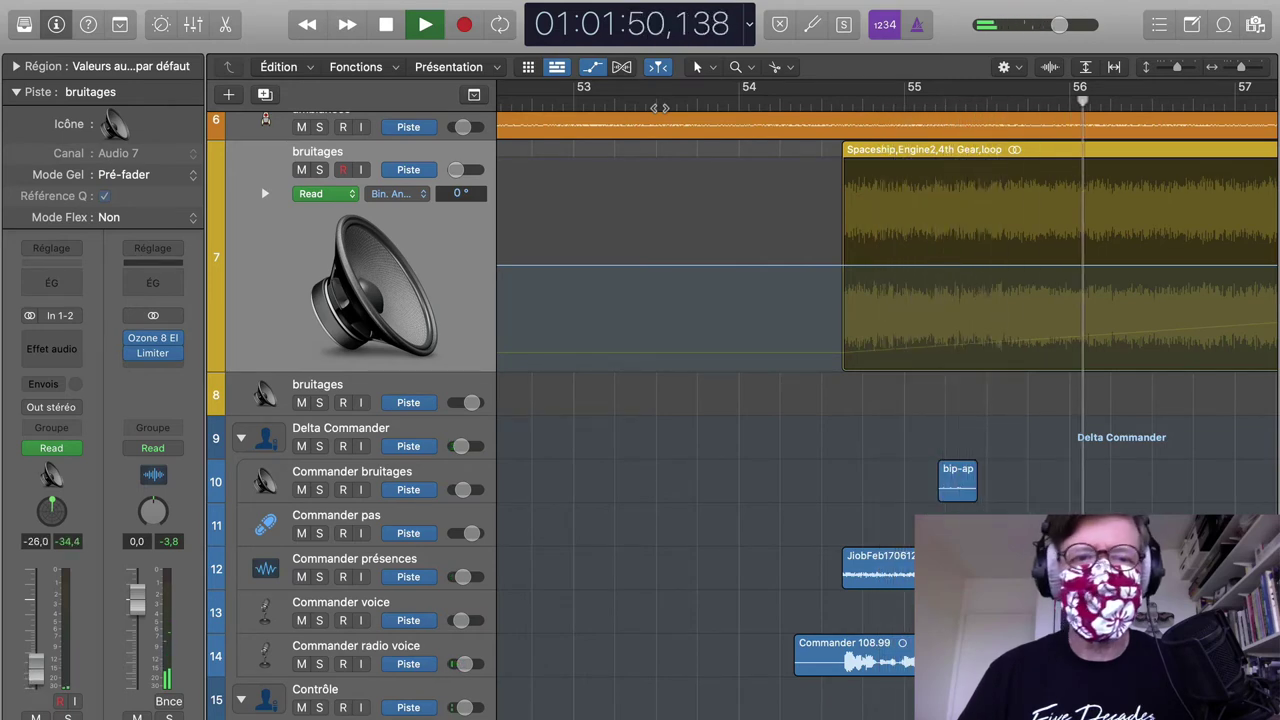
{"action": "left_click", "coordinate": [425, 194]}
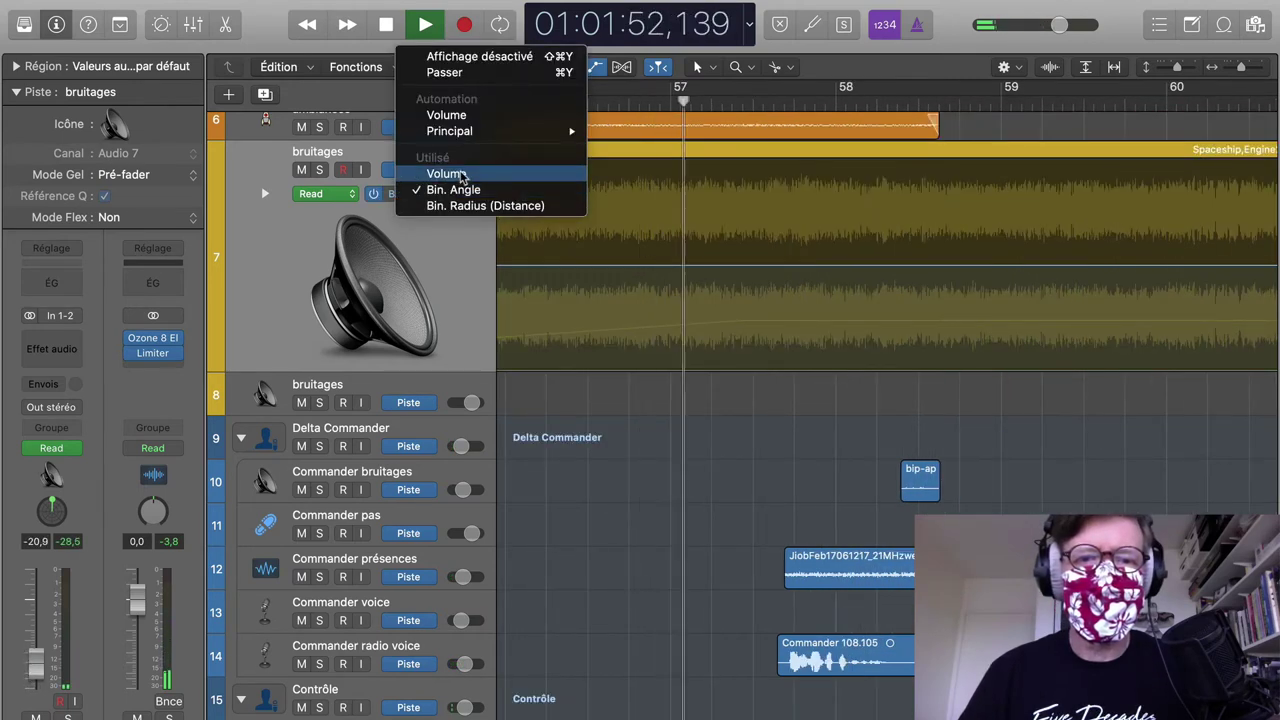
{"action": "left_click", "coordinate": [449, 171]}
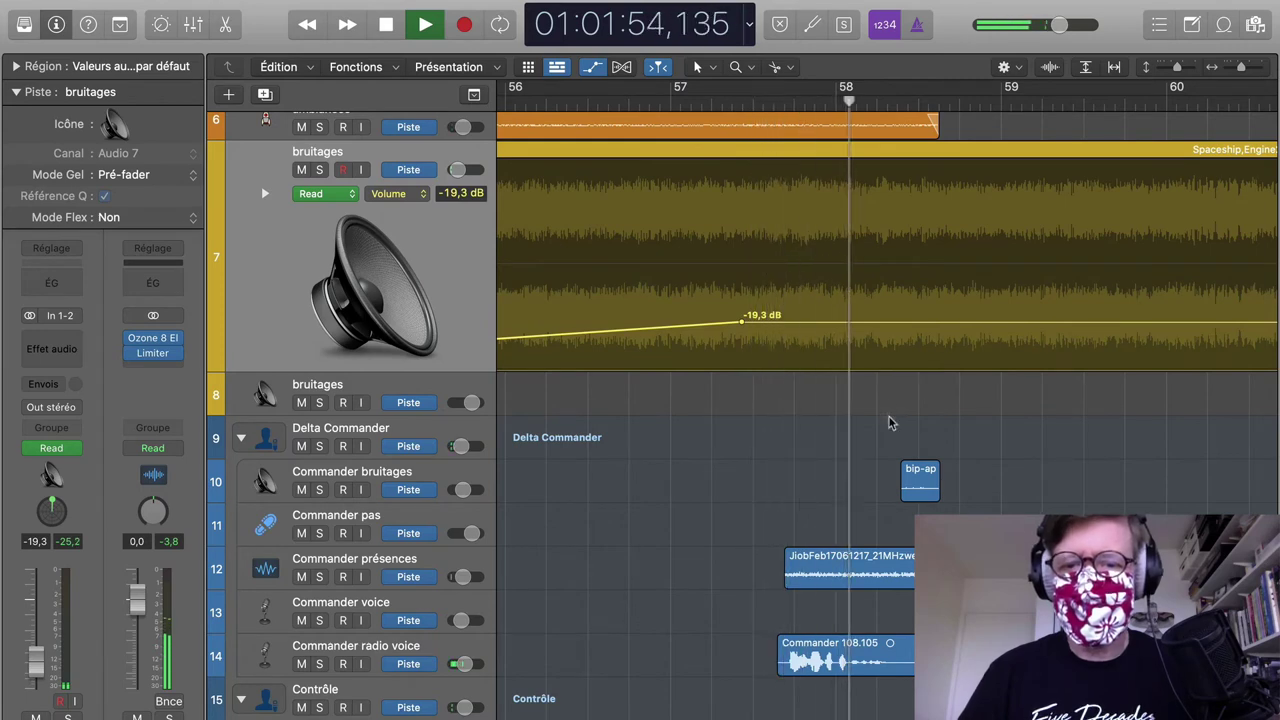
{"action": "key", "text": "space"}
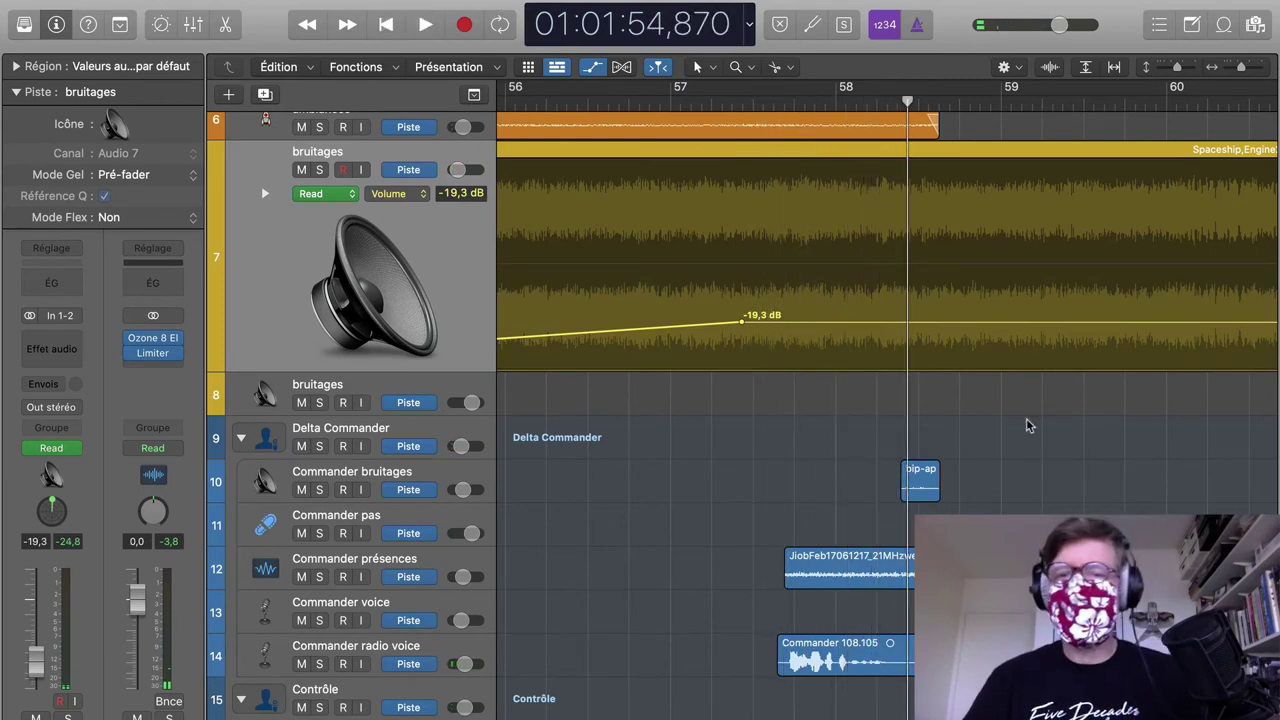
{"action": "scroll", "coordinate": [1041, 340], "scroll_direction": "right", "scroll_amount": 3}
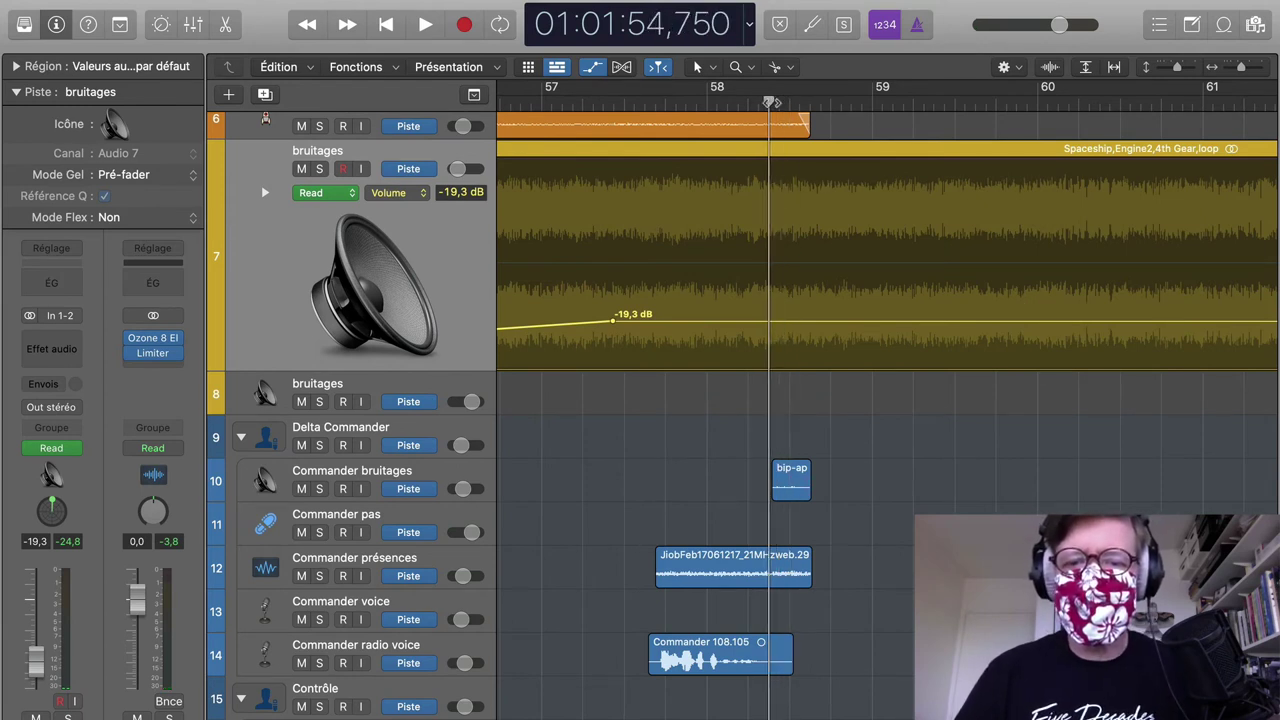
Step: Switch to Scrivener and open Scène 10 from the Épisode 8 outline to check its ambience and music cues
{"action": "key", "text": "super+Tab"}
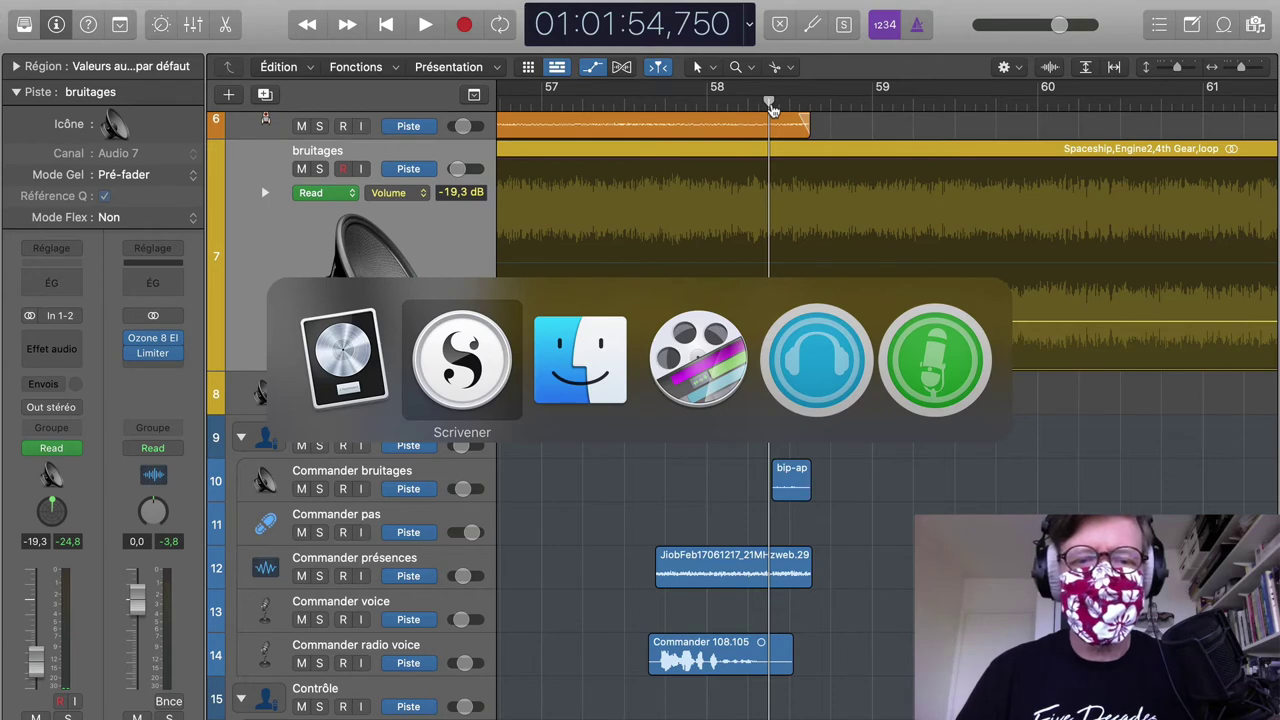
{"action": "scroll", "coordinate": [808, 327], "scroll_direction": "down", "scroll_amount": 3}
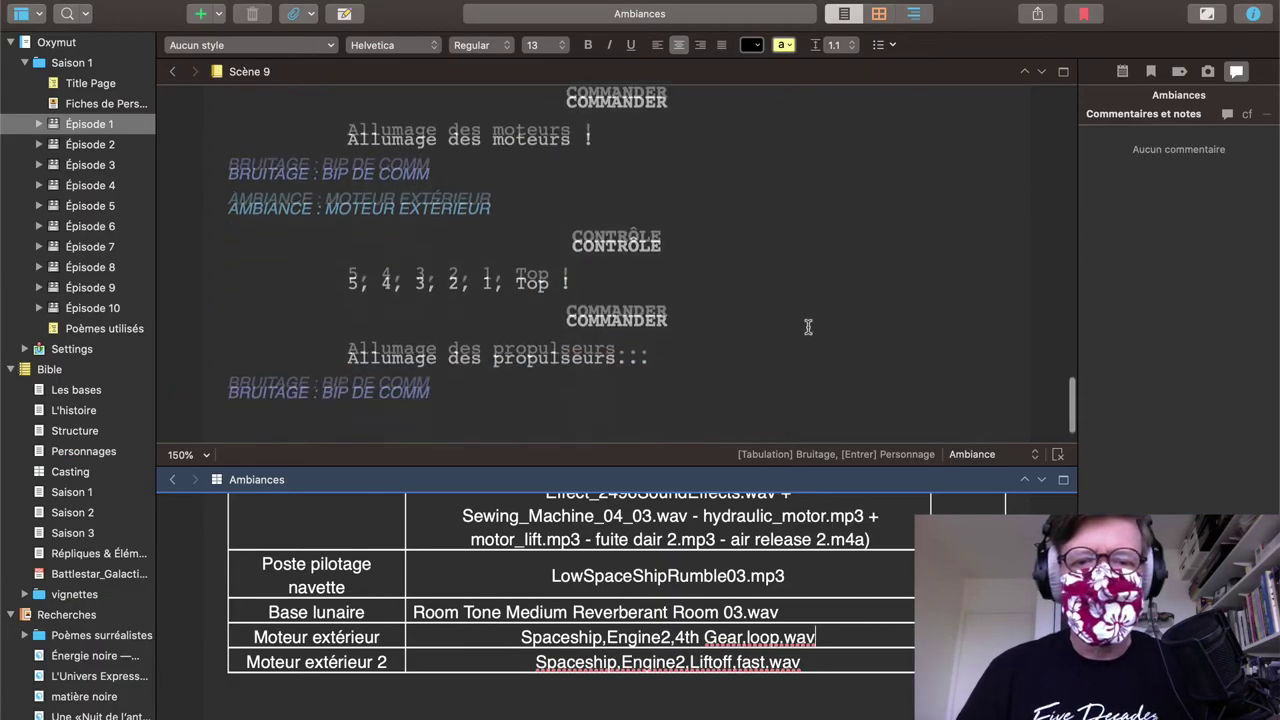
{"action": "left_click", "coordinate": [173, 73]}
{"action": "scroll", "coordinate": [263, 367], "scroll_direction": "down", "scroll_amount": 3}
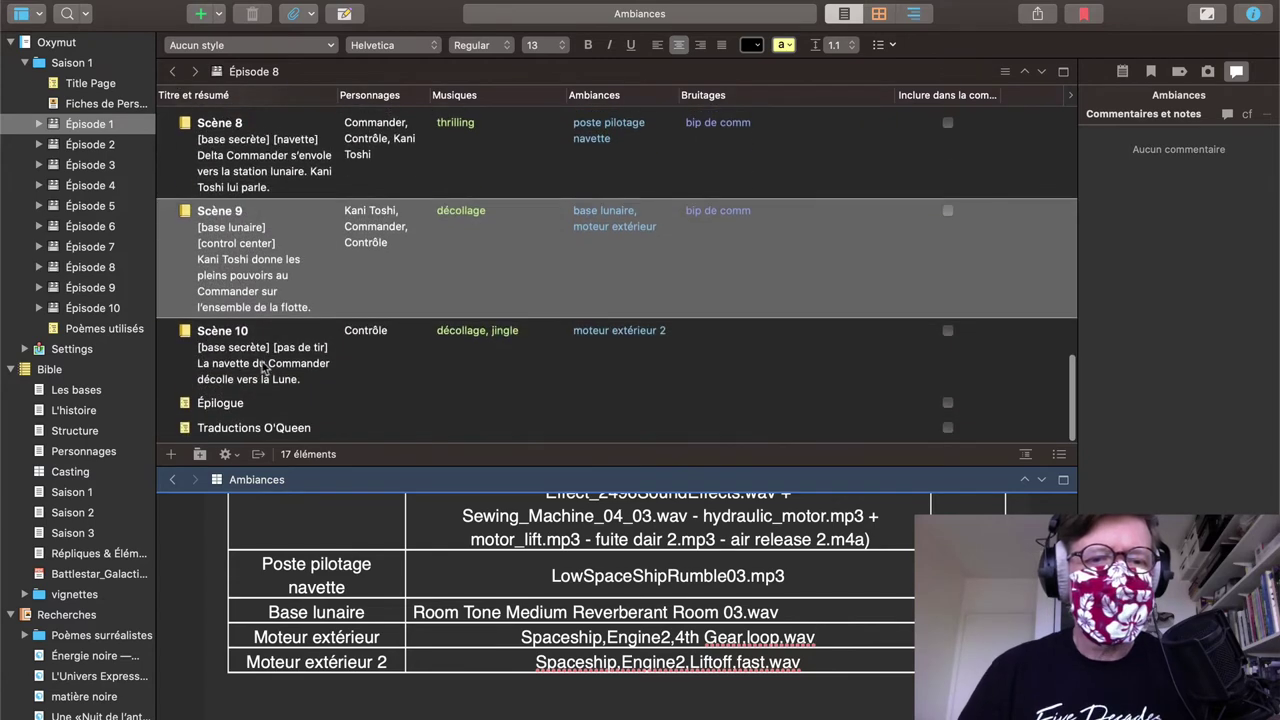
{"action": "double_click", "coordinate": [185, 335]}
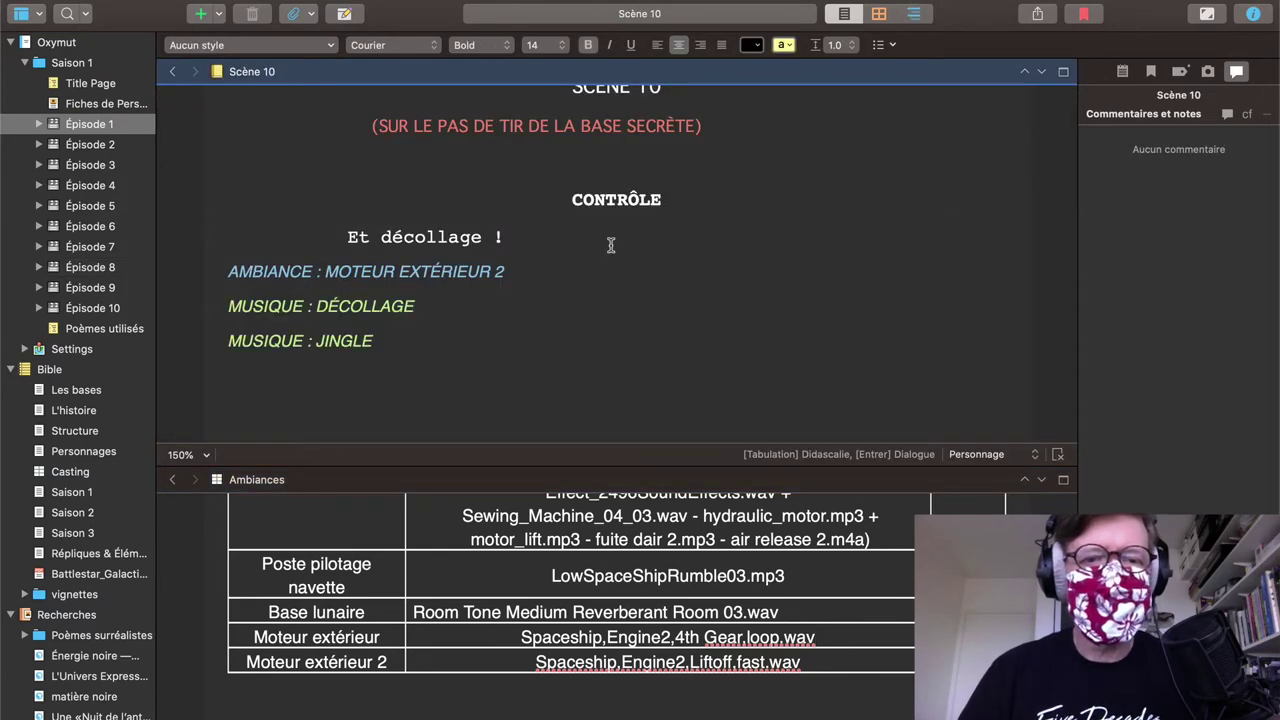
{"action": "scroll", "coordinate": [611, 245], "scroll_direction": "up", "scroll_amount": 2}
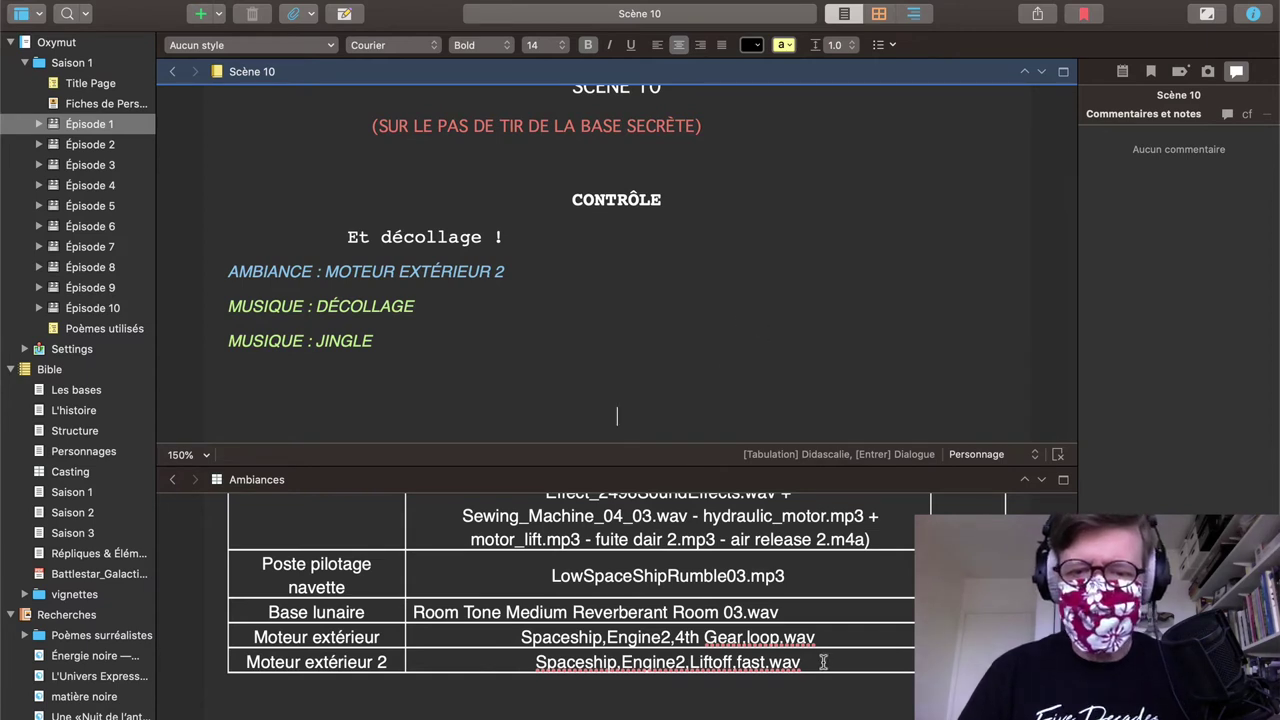
Step: Copy the Moteur extérieur 2 file name from the Ambiances table and search the Mac in Finder for Spaceship,Engine2,Liftoff,fast.wav, selecting the second audio file
{"action": "left_click_drag", "start_coordinate": [823, 662], "coordinate": [543, 651]}
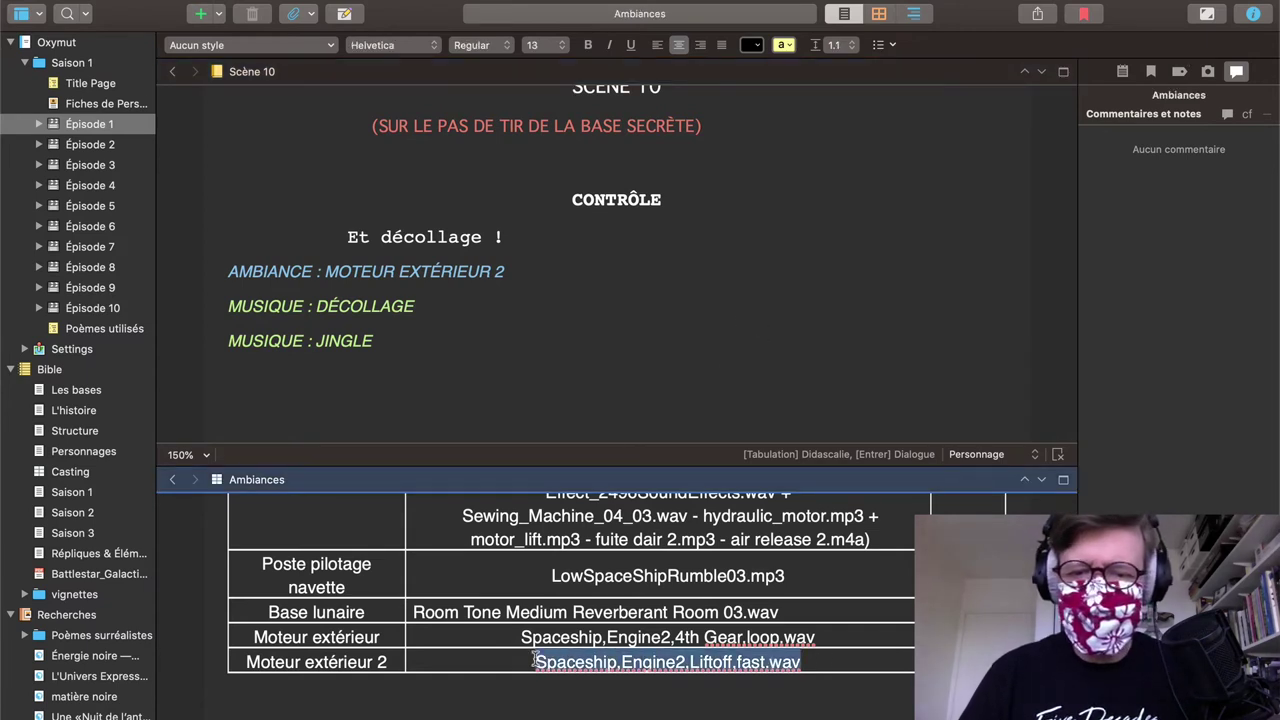
{"action": "left_click", "coordinate": [850, 657]}
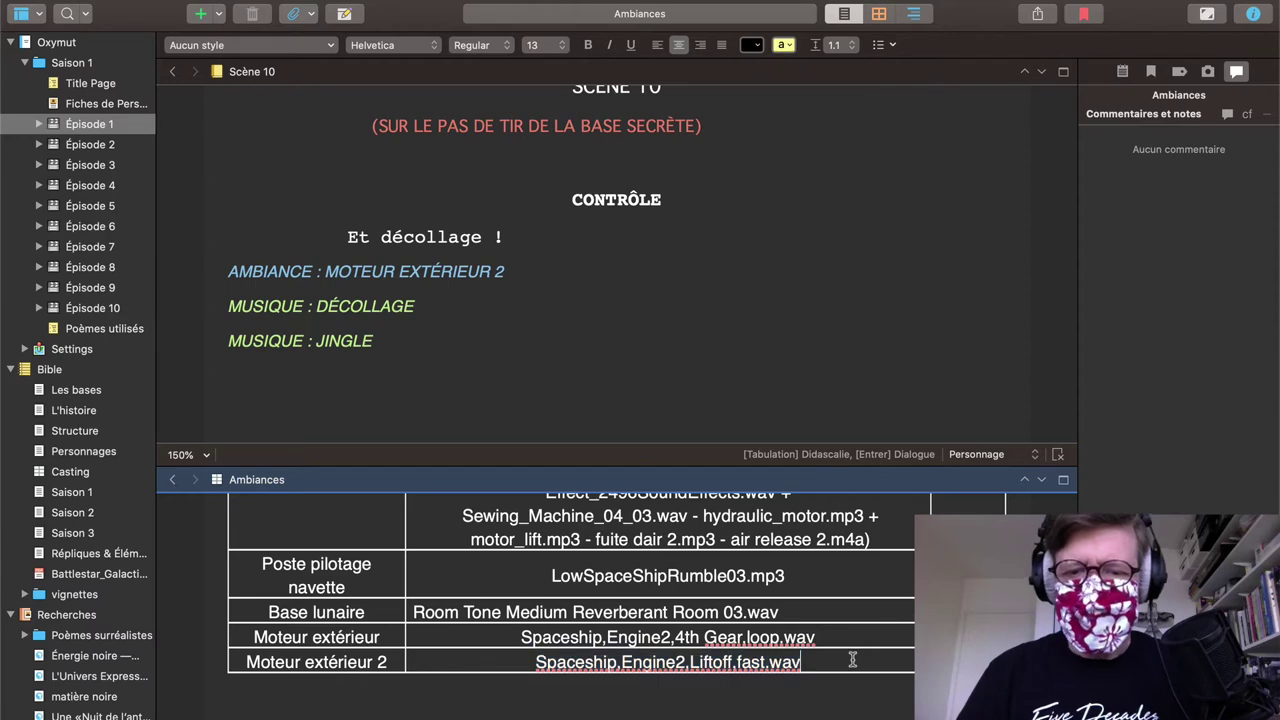
{"action": "key", "text": "super+Tab"}
{"action": "key", "text": "super+Tab"}
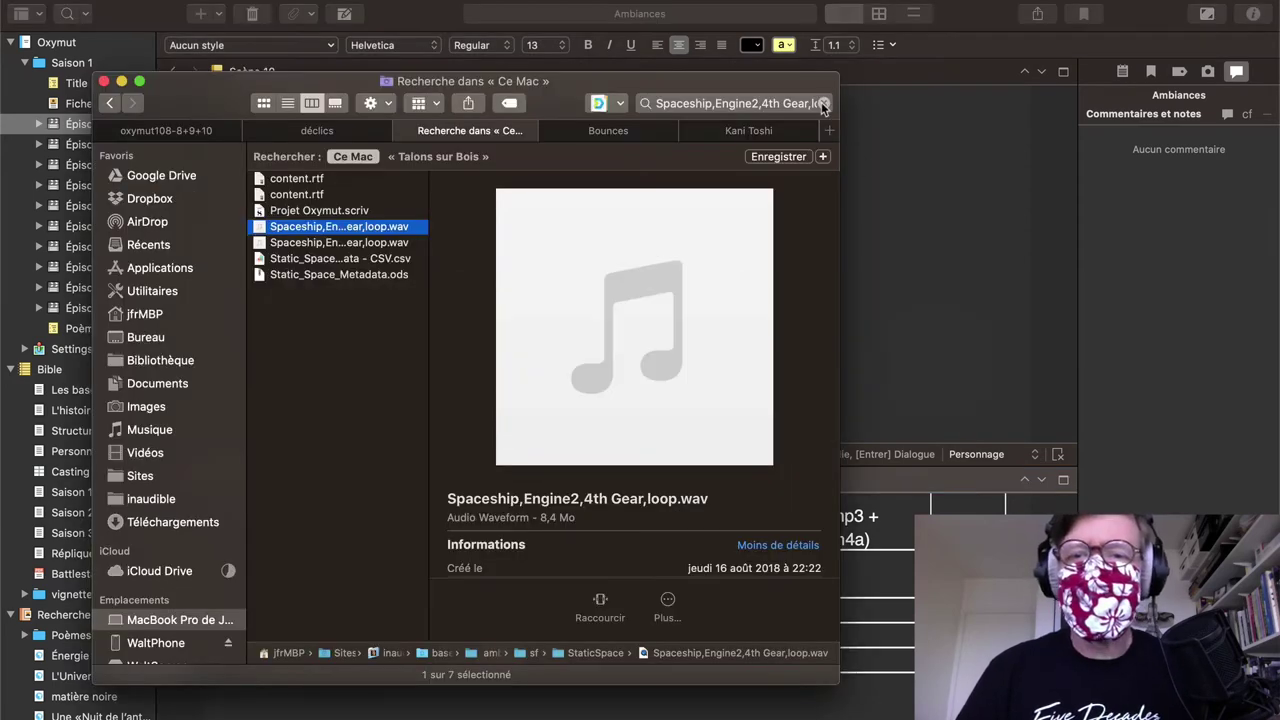
{"action": "left_click", "coordinate": [823, 104]}
{"action": "type", "text": "Spaceship,Engine2,Liftoff,fast.wav"}
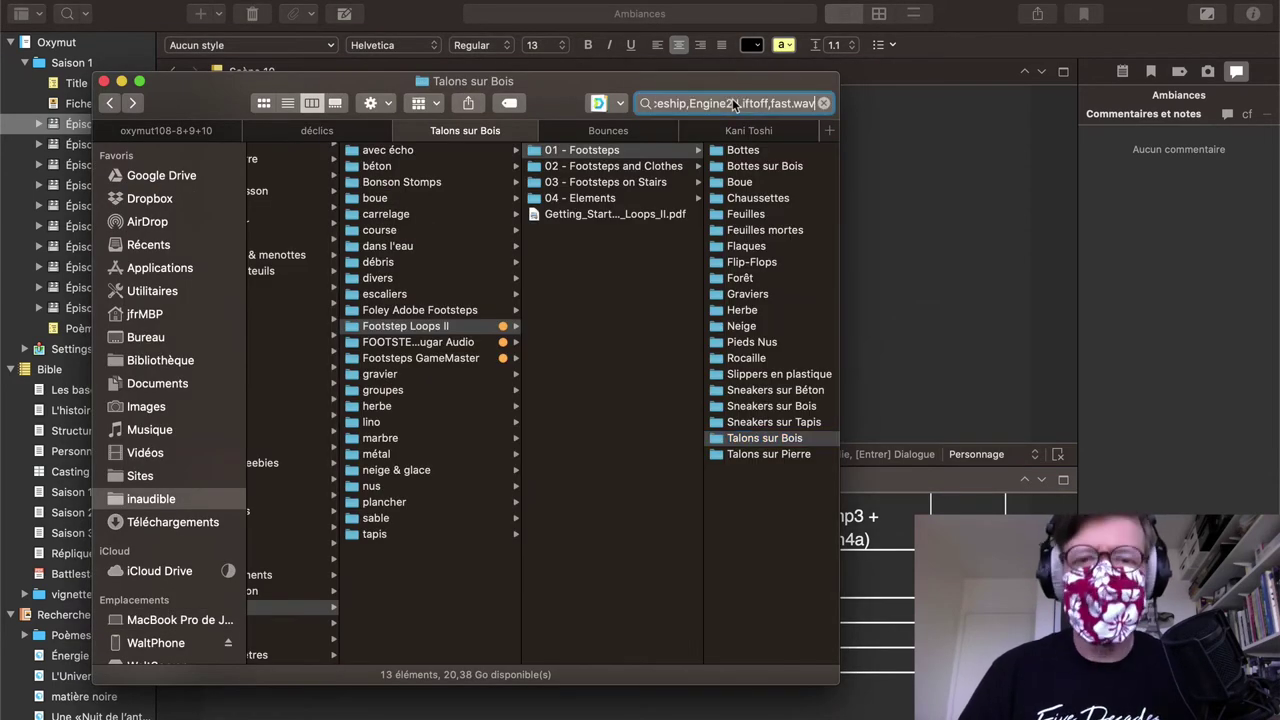
{"action": "left_click", "coordinate": [328, 228]}
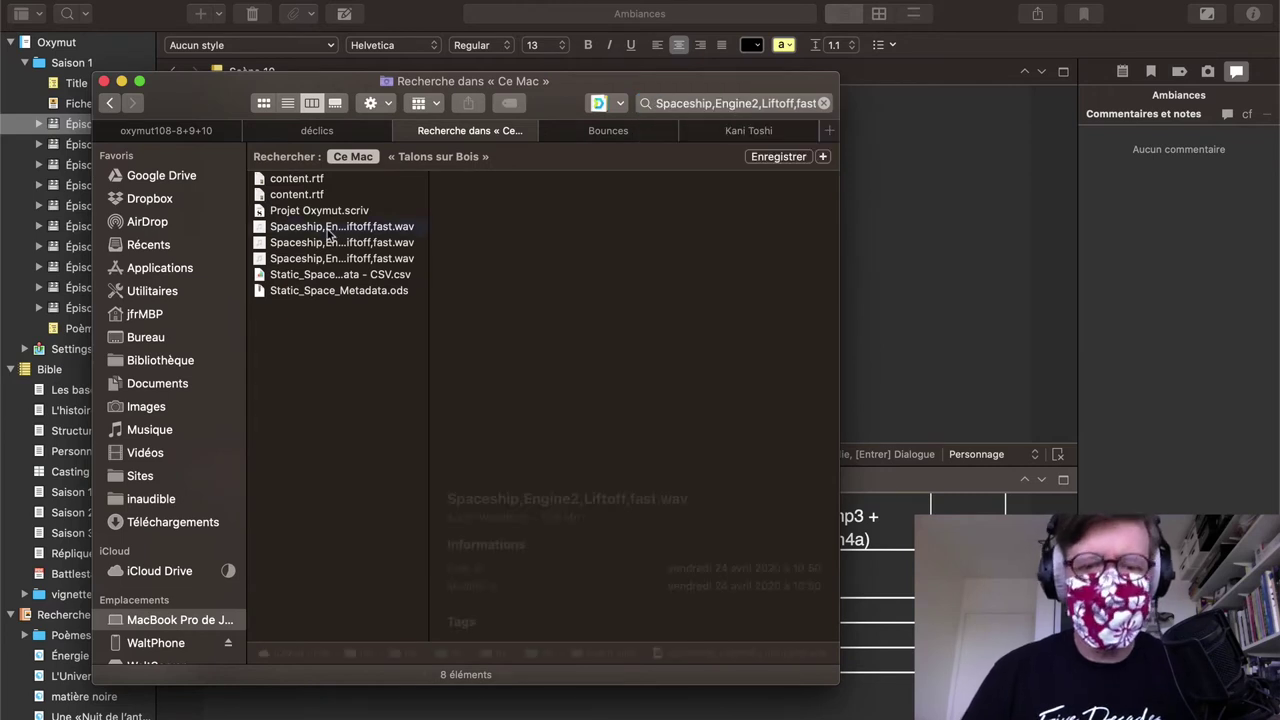
{"action": "key", "text": "Down"}
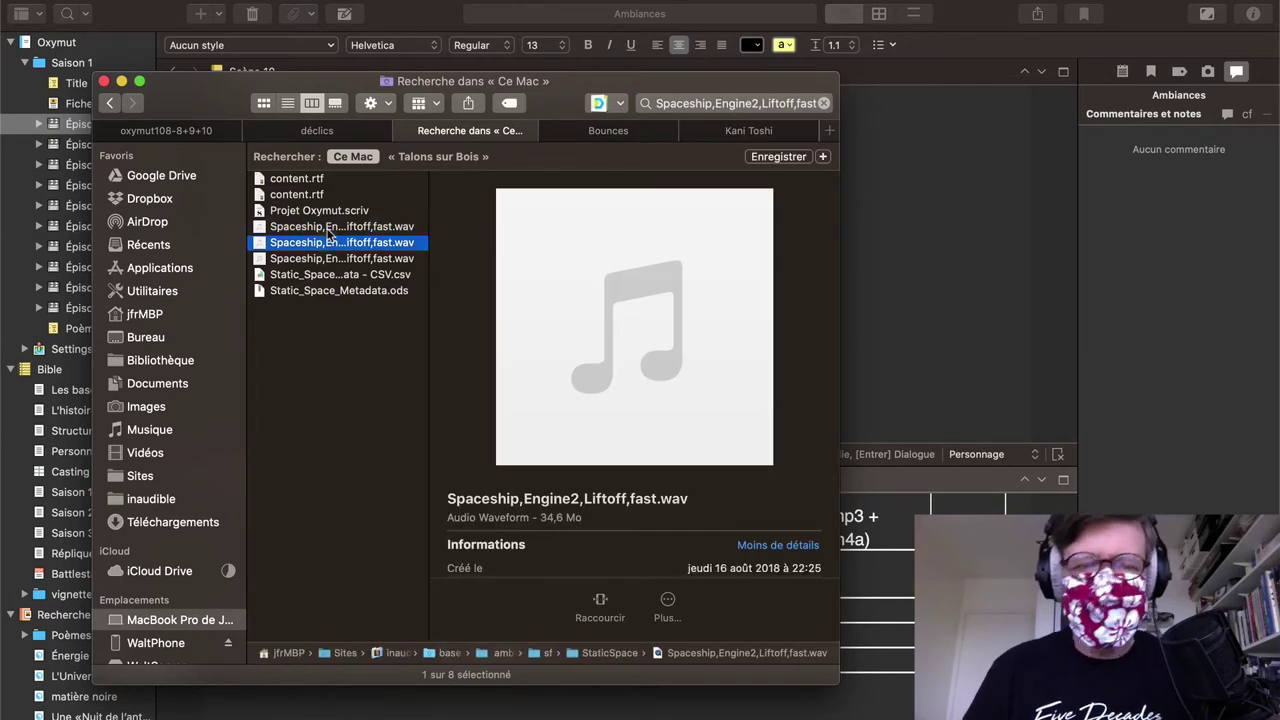
Step: Switch to Logic Pro and place Spaceship,Engine2,Liftoff,fast.wav on the second bruitages track, starting with the Commander présences region after bar 57
{"action": "key", "text": "super+Tab"}
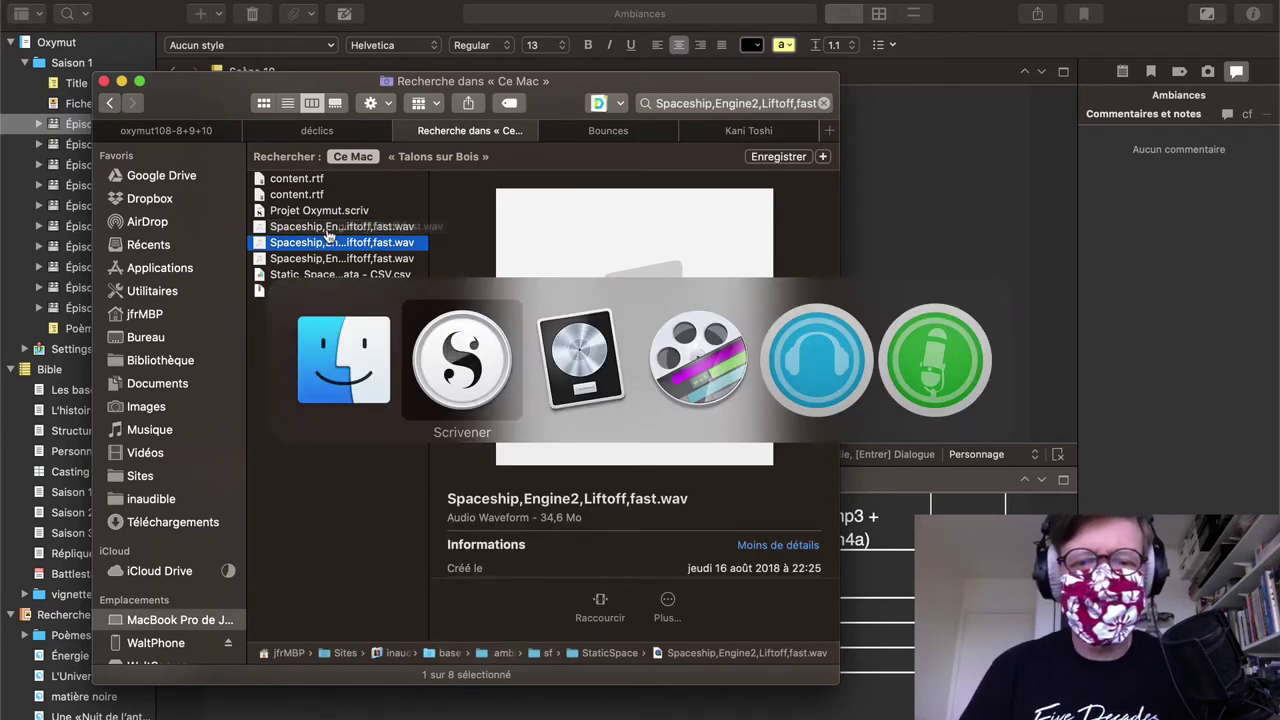
{"action": "key", "text": "super+Tab"}
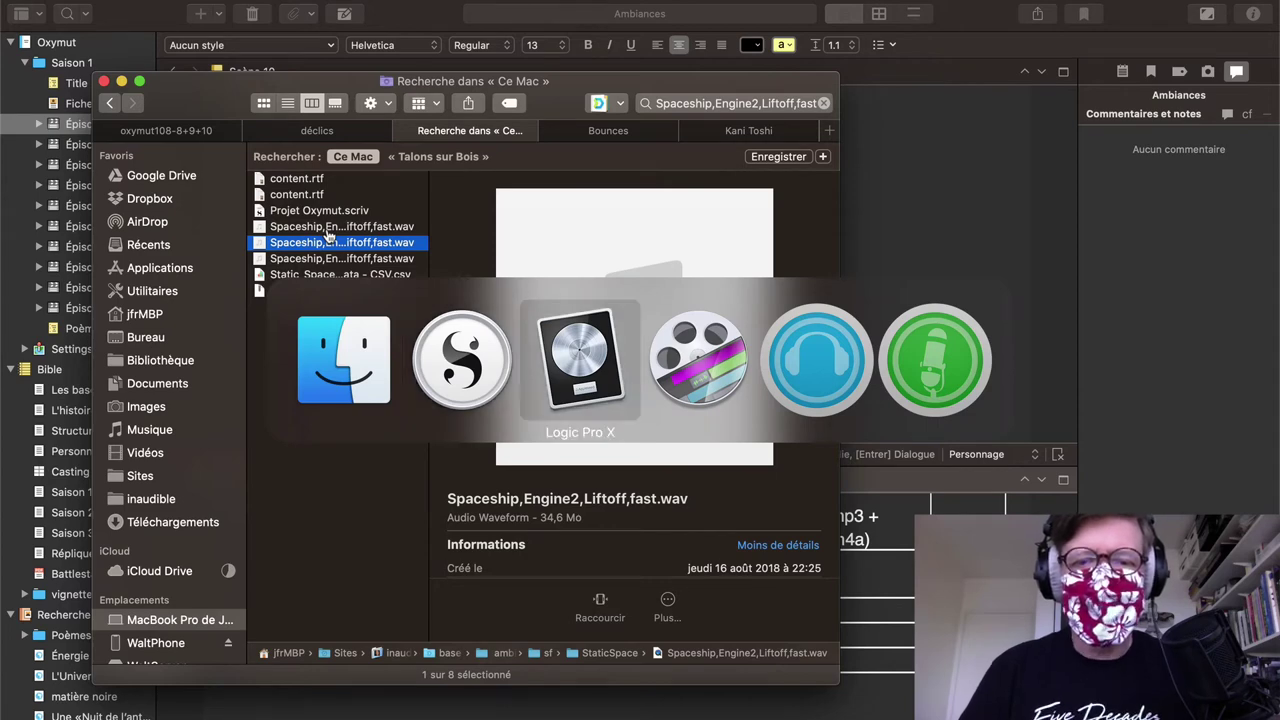
{"action": "key", "text": "super+Tab"}
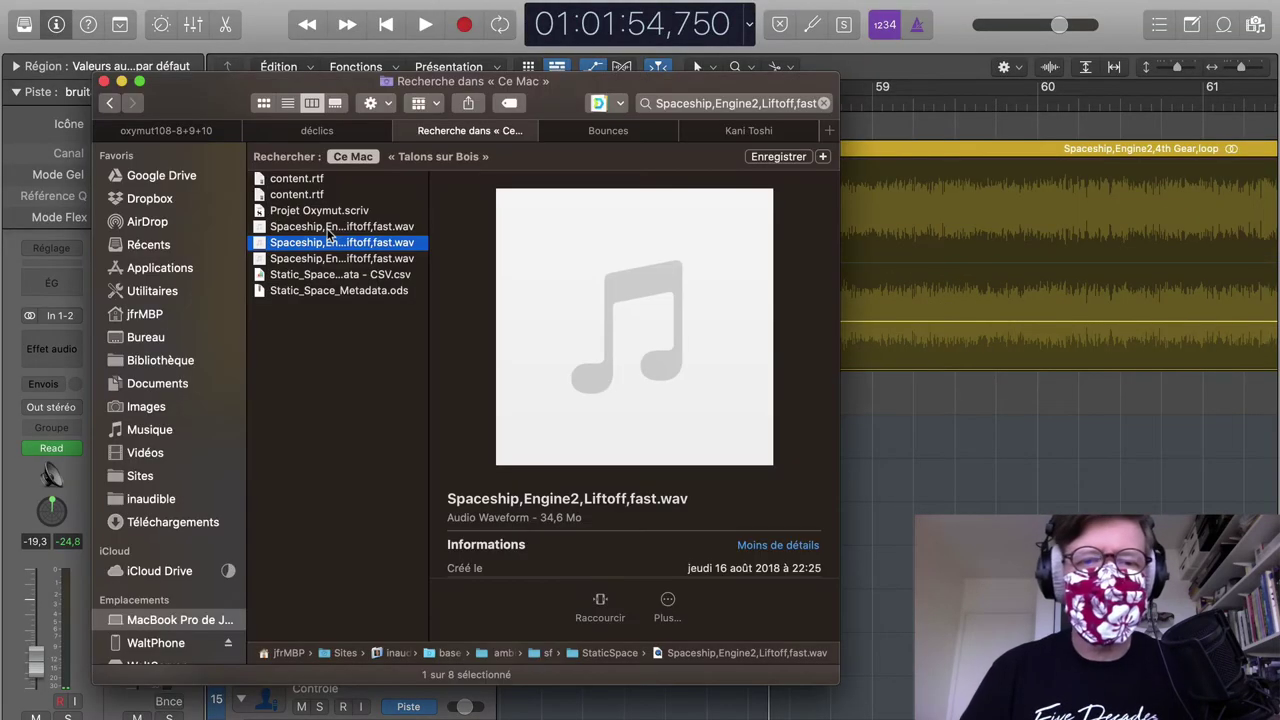
{"action": "left_click_drag", "start_coordinate": [262, 246], "coordinate": [758, 387]}
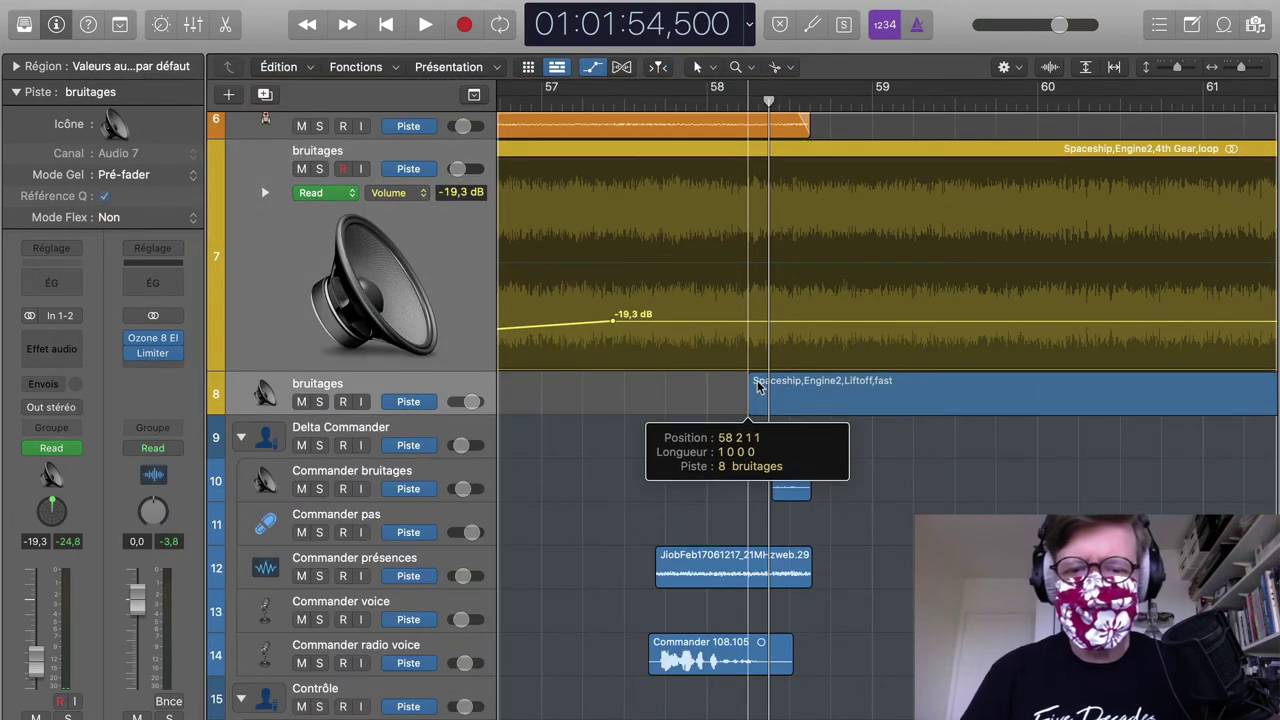
{"action": "left_click_drag", "start_coordinate": [882, 386], "coordinate": [808, 382]}
Step: Automate the second bruitages track's volume to rise from -27.9 dB at the liftoff region's start to -9.9 dB just after bar 59
{"action": "left_click", "coordinate": [482, 393]}
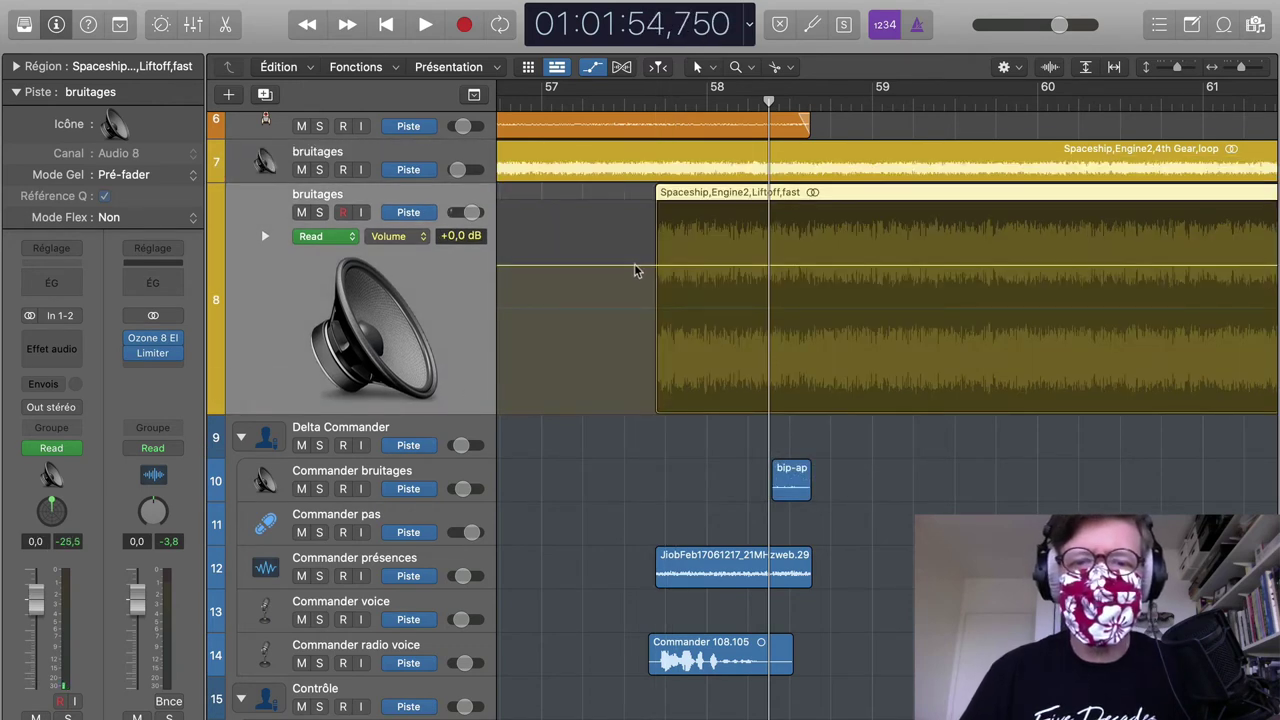
{"action": "left_click_drag", "start_coordinate": [634, 333], "coordinate": [655, 389]}
{"action": "left_click", "coordinate": [657, 386]}
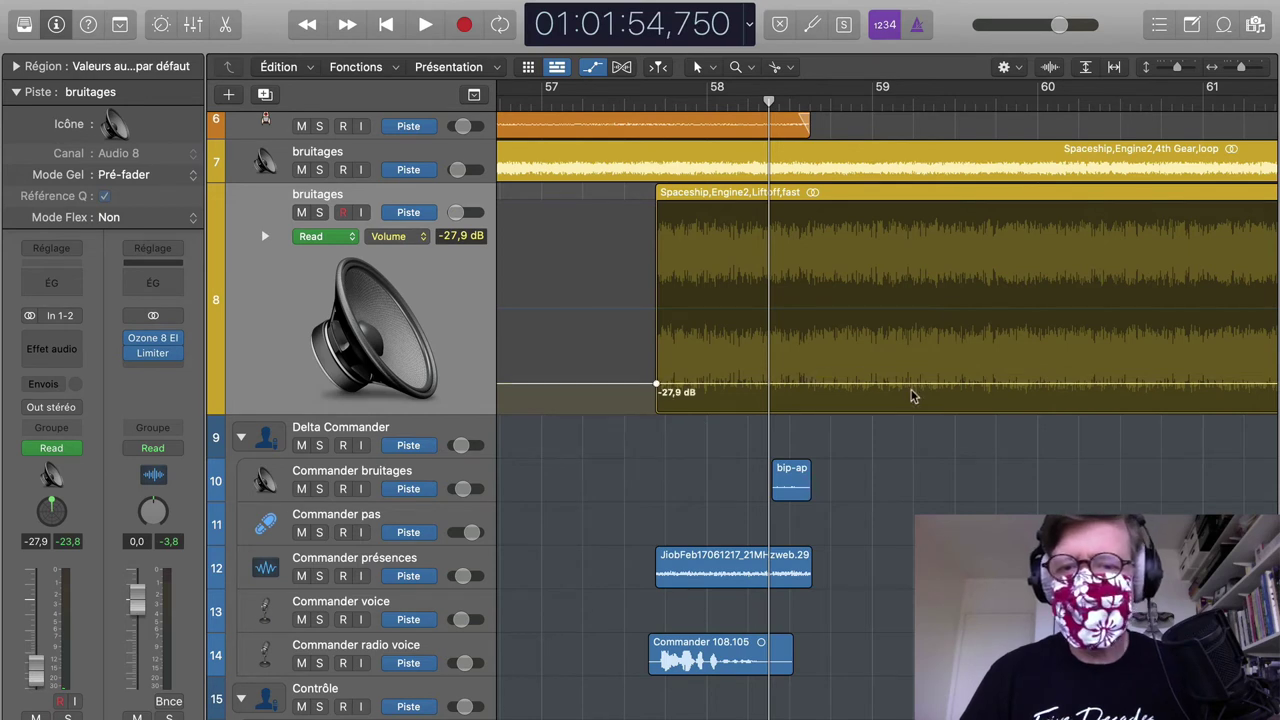
{"action": "left_click_drag", "start_coordinate": [943, 388], "coordinate": [945, 330]}
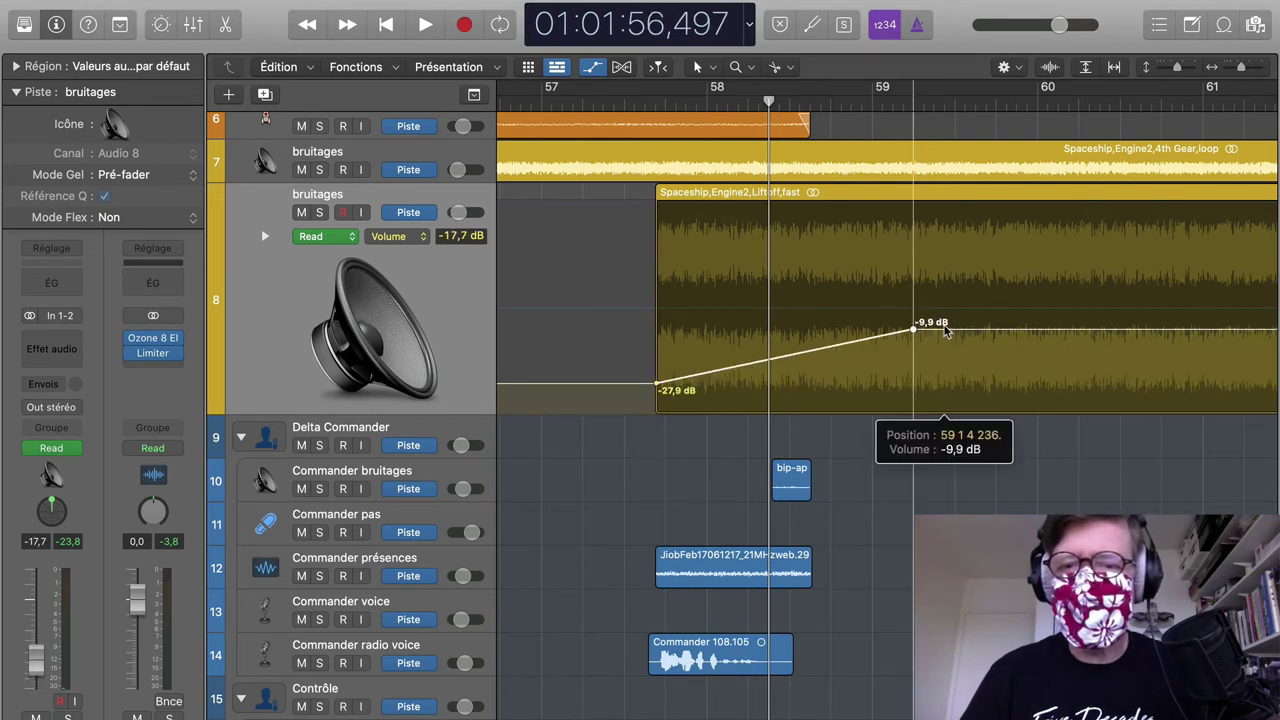
Step: Play the liftoff fade-in from just before bar 56 to hear how it blends with the engine loop
{"action": "scroll", "coordinate": [898, 192], "scroll_direction": "left", "scroll_amount": 5}
{"action": "left_click", "coordinate": [686, 102]}
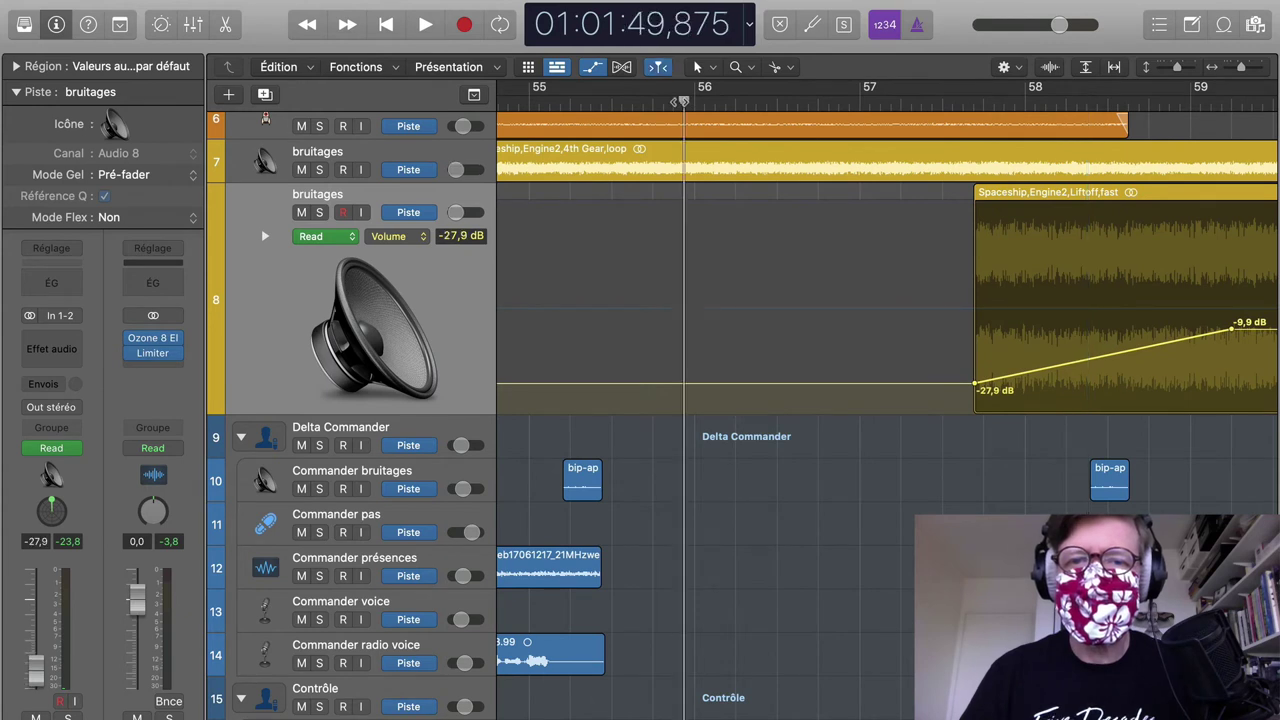
{"action": "key", "text": "space"}
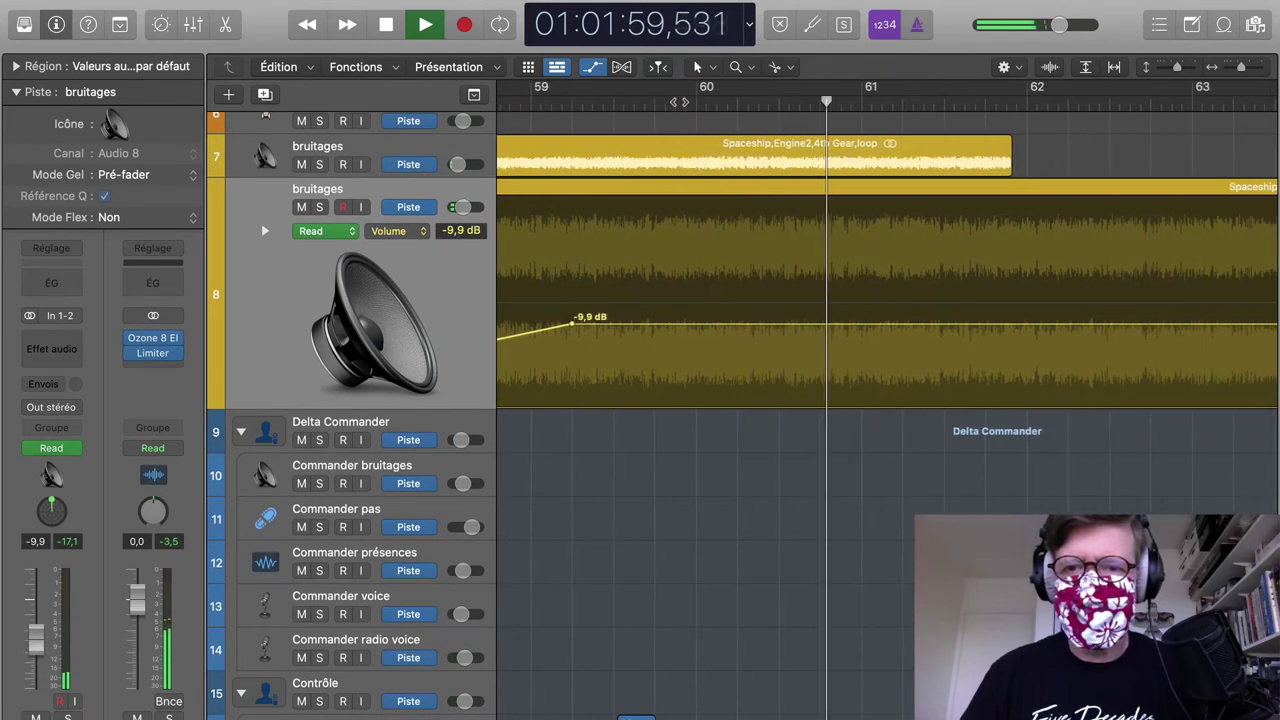
{"action": "scroll", "coordinate": [887, 400], "scroll_direction": "left", "scroll_amount": 3}
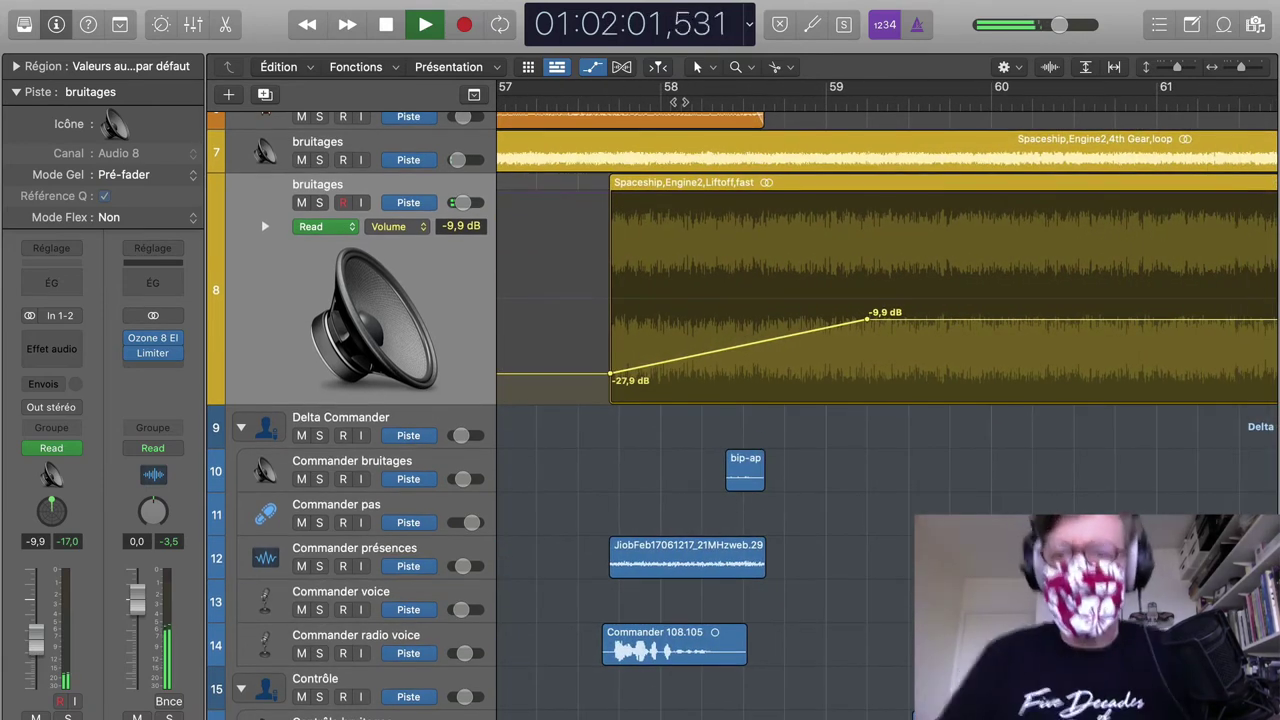
{"action": "key", "text": "space"}
{"action": "scroll", "coordinate": [887, 300], "scroll_direction": "right", "scroll_amount": 5}
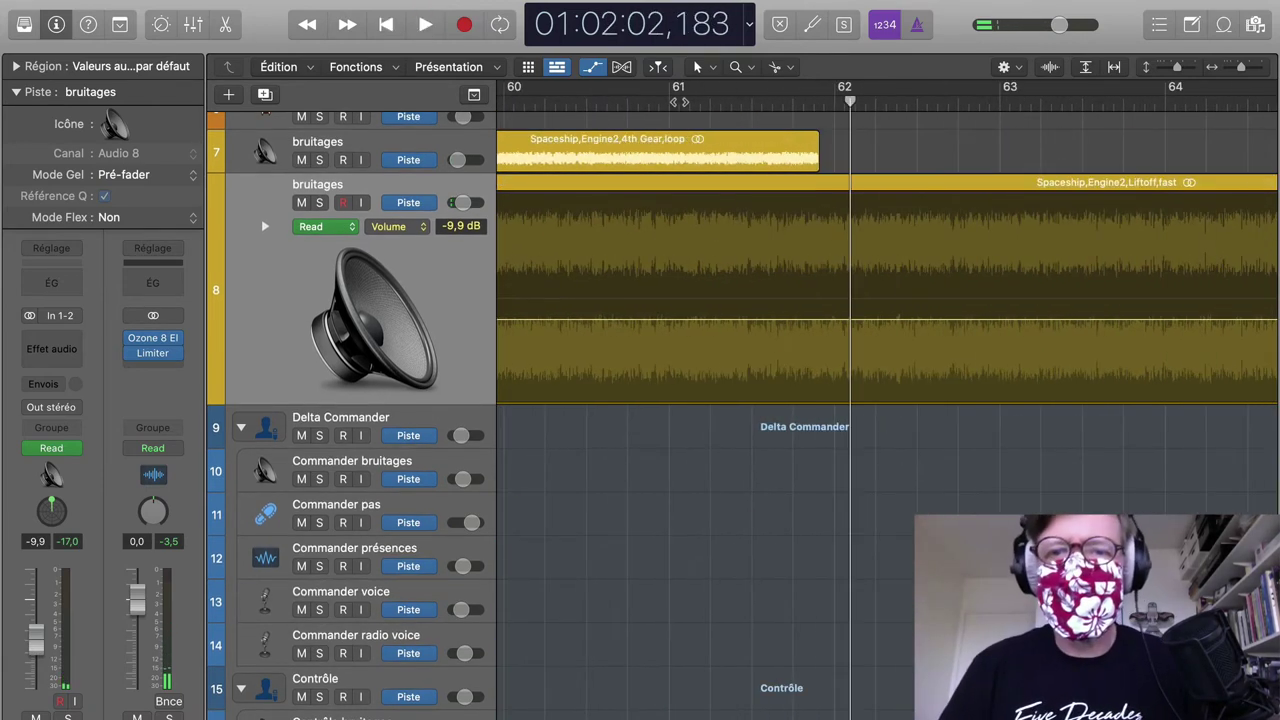
Step: Review the liftoff volume ramp and replay the scene from between bars 53 and 54 until past bar 59
{"action": "scroll", "coordinate": [887, 400], "scroll_direction": "left", "scroll_amount": 3}
{"action": "scroll", "coordinate": [887, 400], "scroll_direction": "down", "scroll_amount": 2}
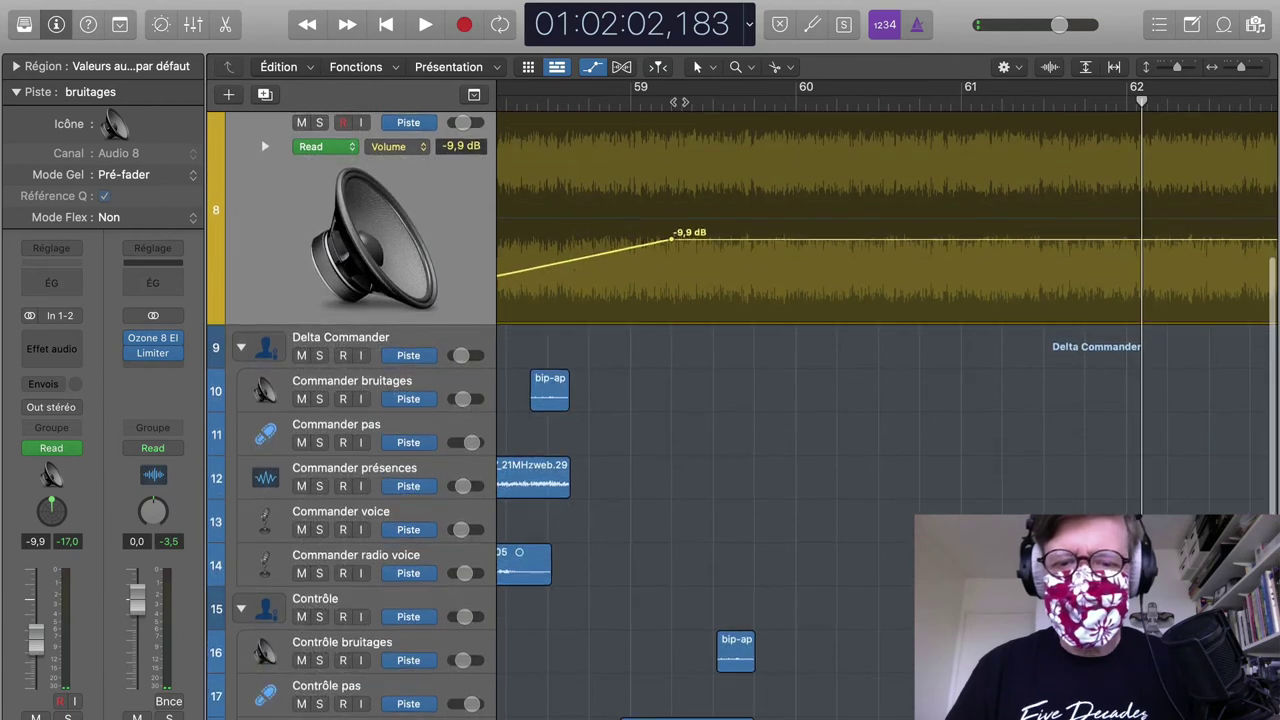
{"action": "scroll", "coordinate": [887, 400], "scroll_direction": "up", "scroll_amount": 2}
{"action": "scroll", "coordinate": [887, 400], "scroll_direction": "right", "scroll_amount": 1}
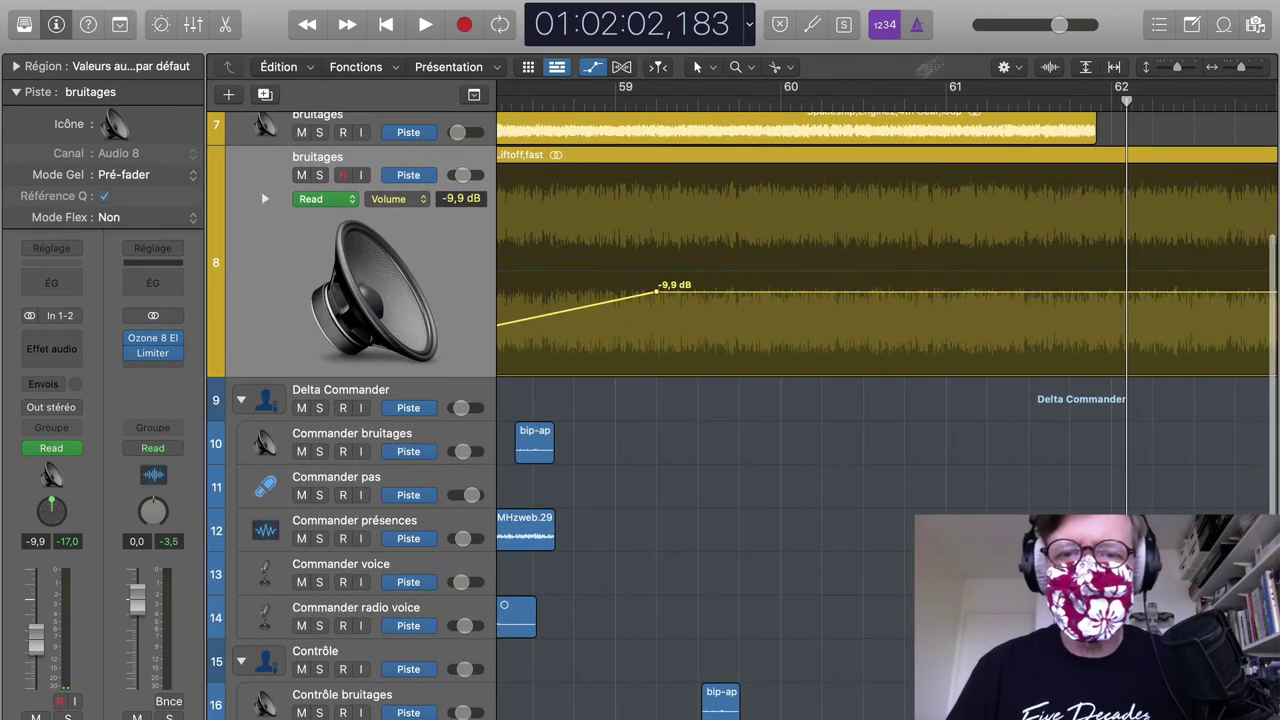
{"action": "scroll", "coordinate": [824, 306], "scroll_direction": "left", "scroll_amount": 2}
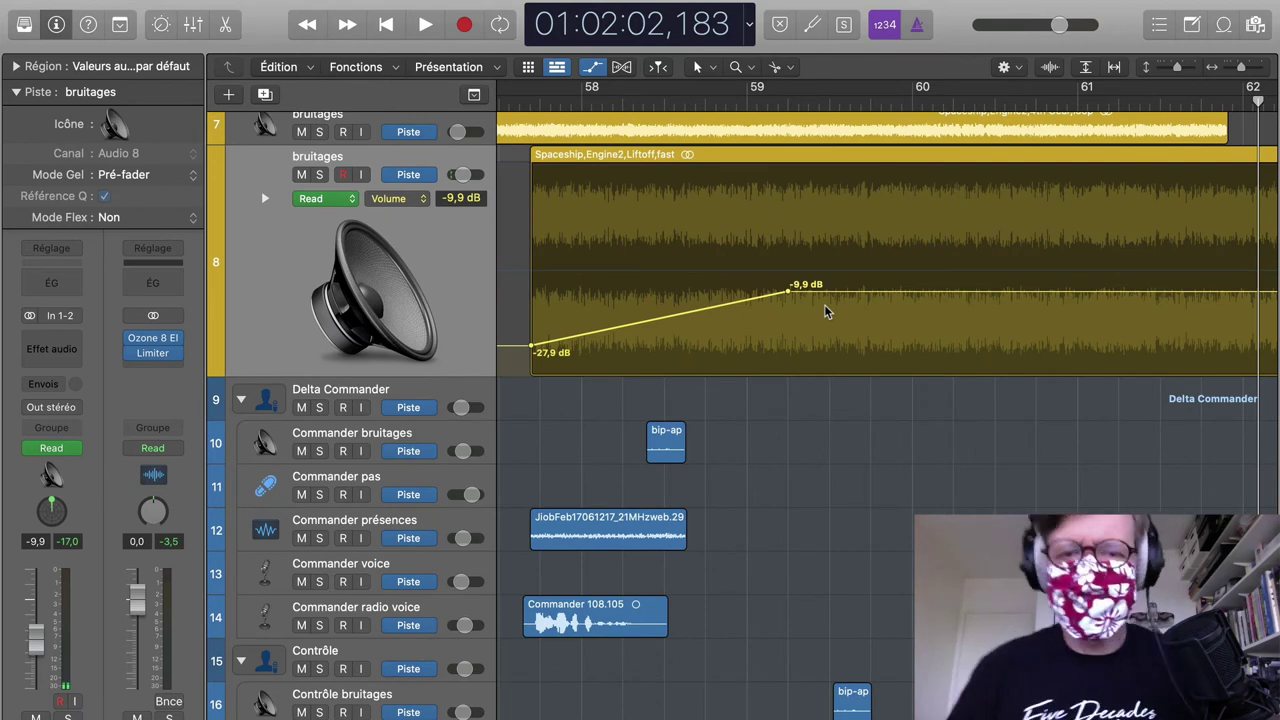
{"action": "scroll", "coordinate": [824, 308], "scroll_direction": "left", "scroll_amount": 10}
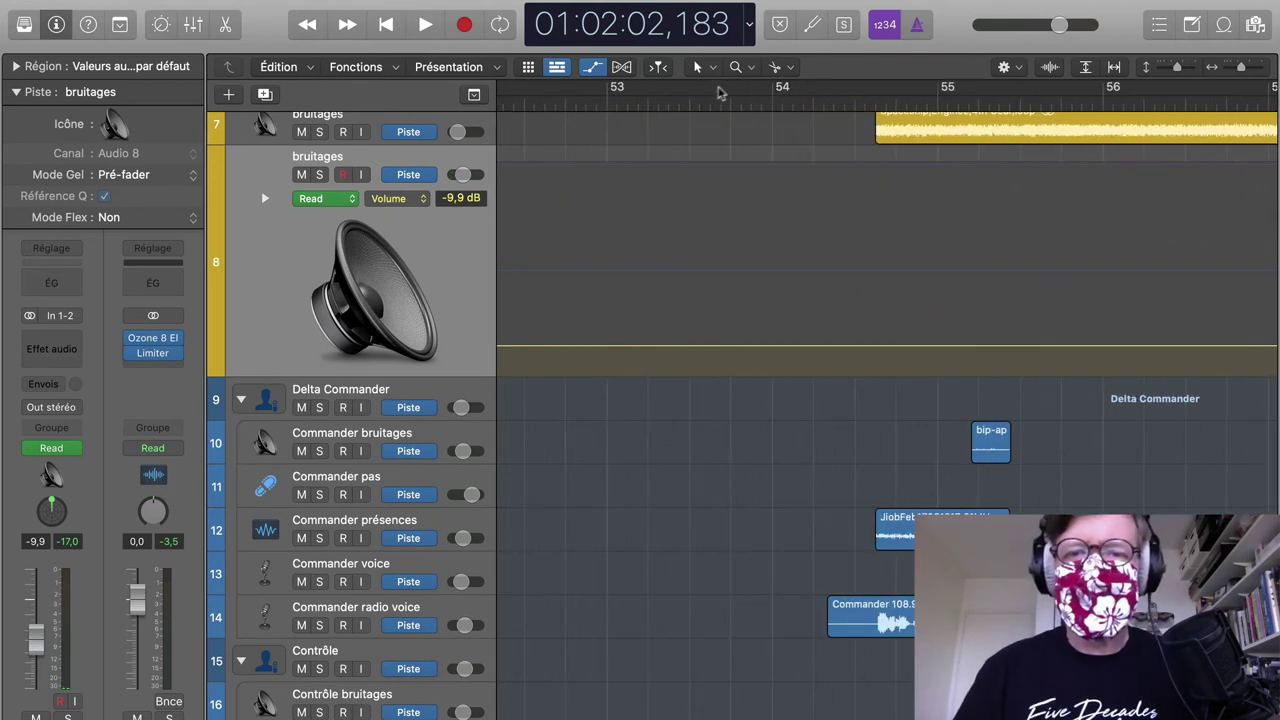
{"action": "left_click", "coordinate": [710, 96]}
{"action": "key", "text": "space"}
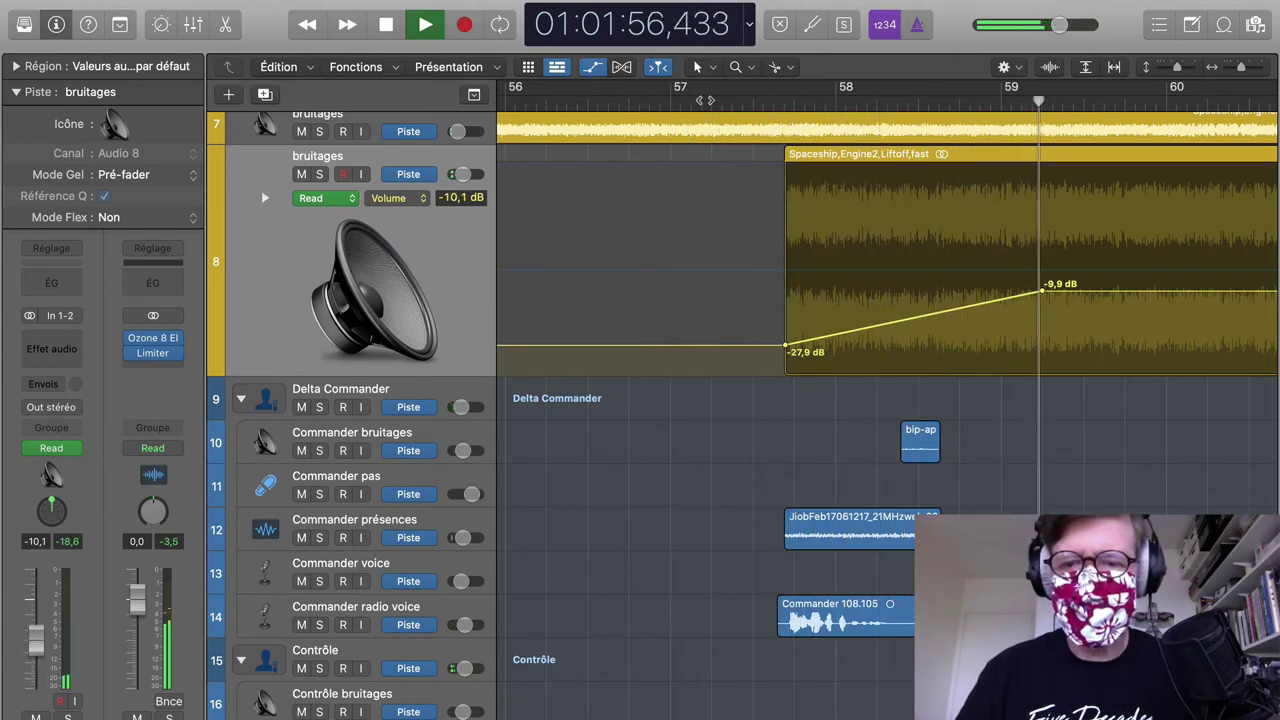
{"action": "key", "text": "space"}
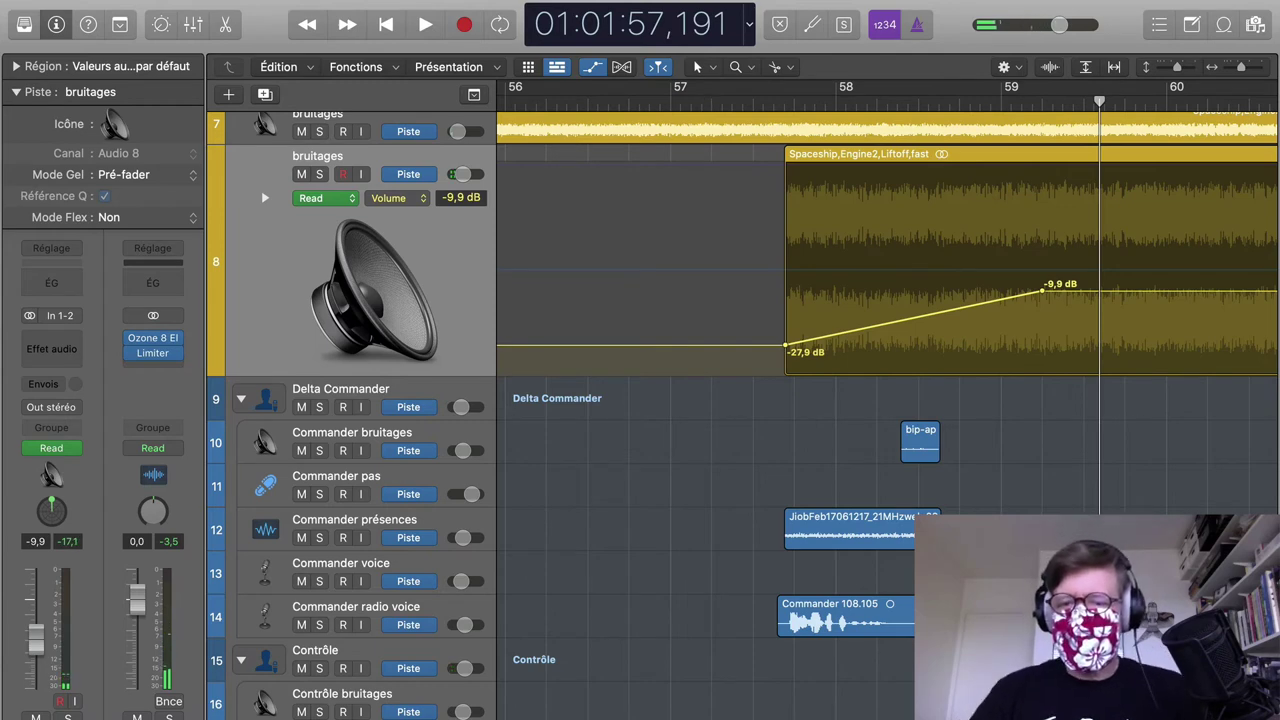
Step: Place the playhead at 01:01:55,250, where the second ambiances region ends after bar 58
{"action": "scroll", "coordinate": [740, 400], "scroll_direction": "down", "scroll_amount": 5}
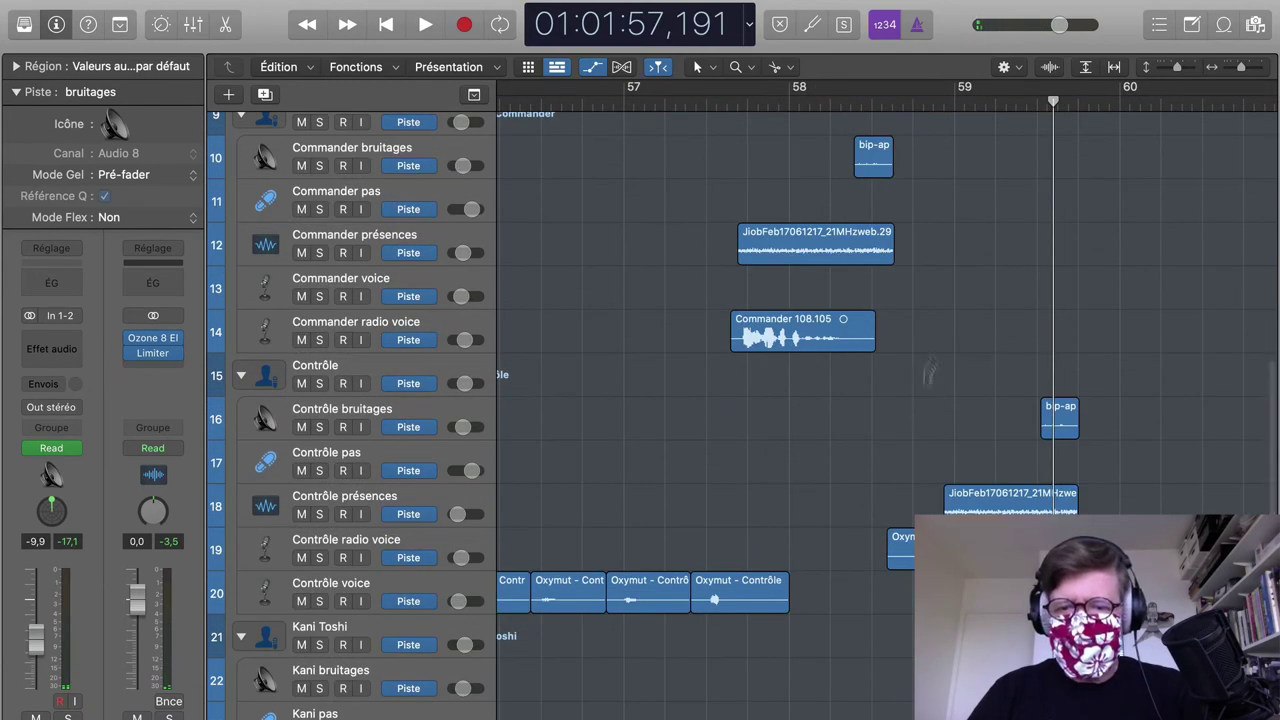
{"action": "key", "text": "0"}
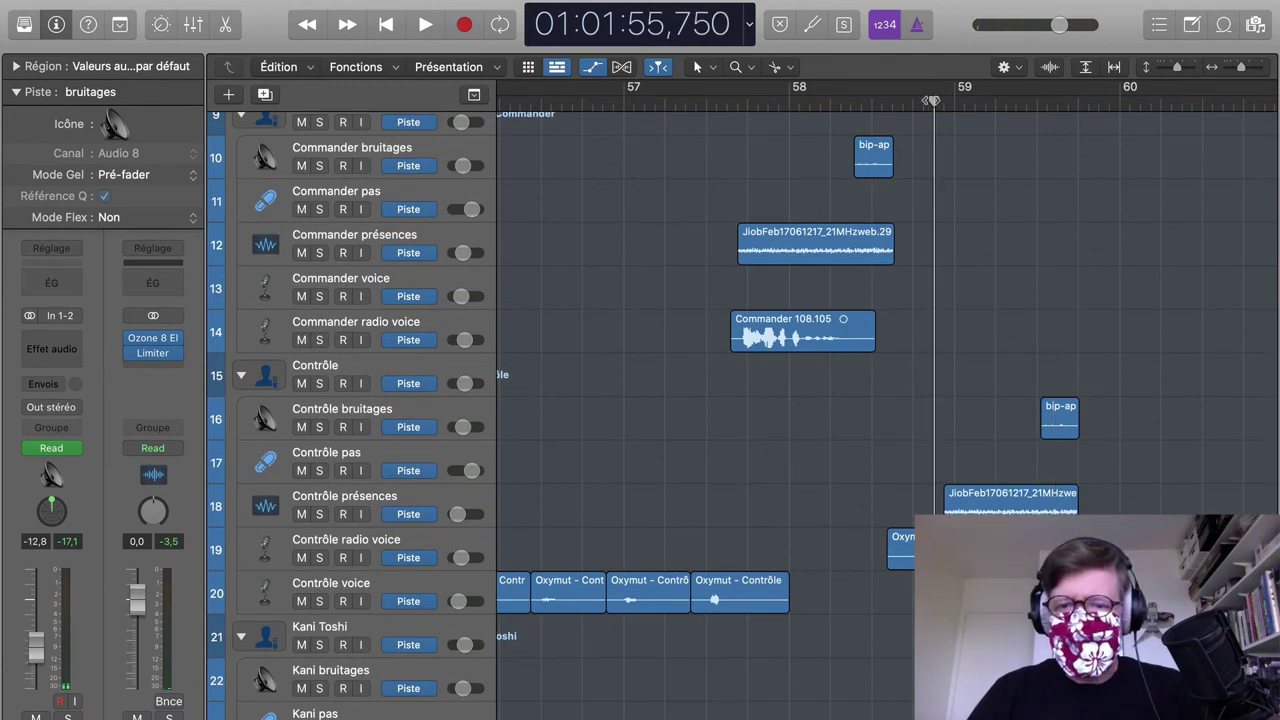
{"action": "key", "text": "ctrl+z"}
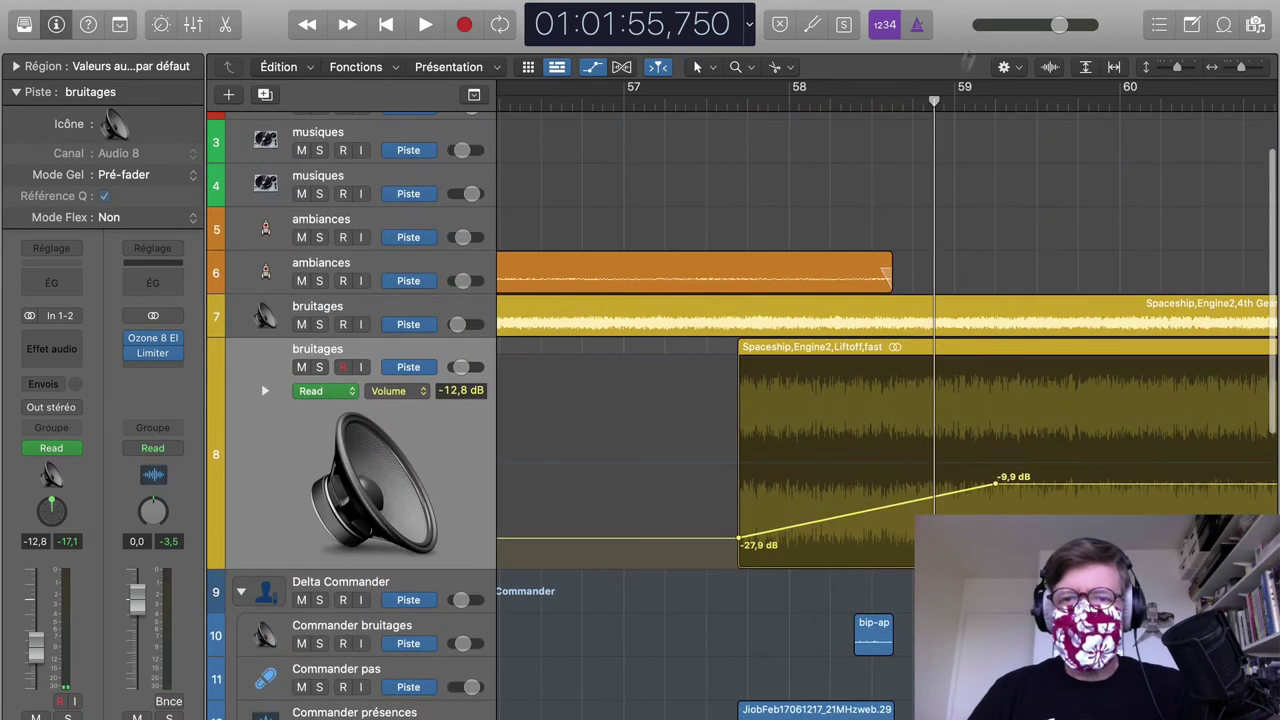
{"action": "key", "text": "Left"}
{"action": "key", "text": "Left"}
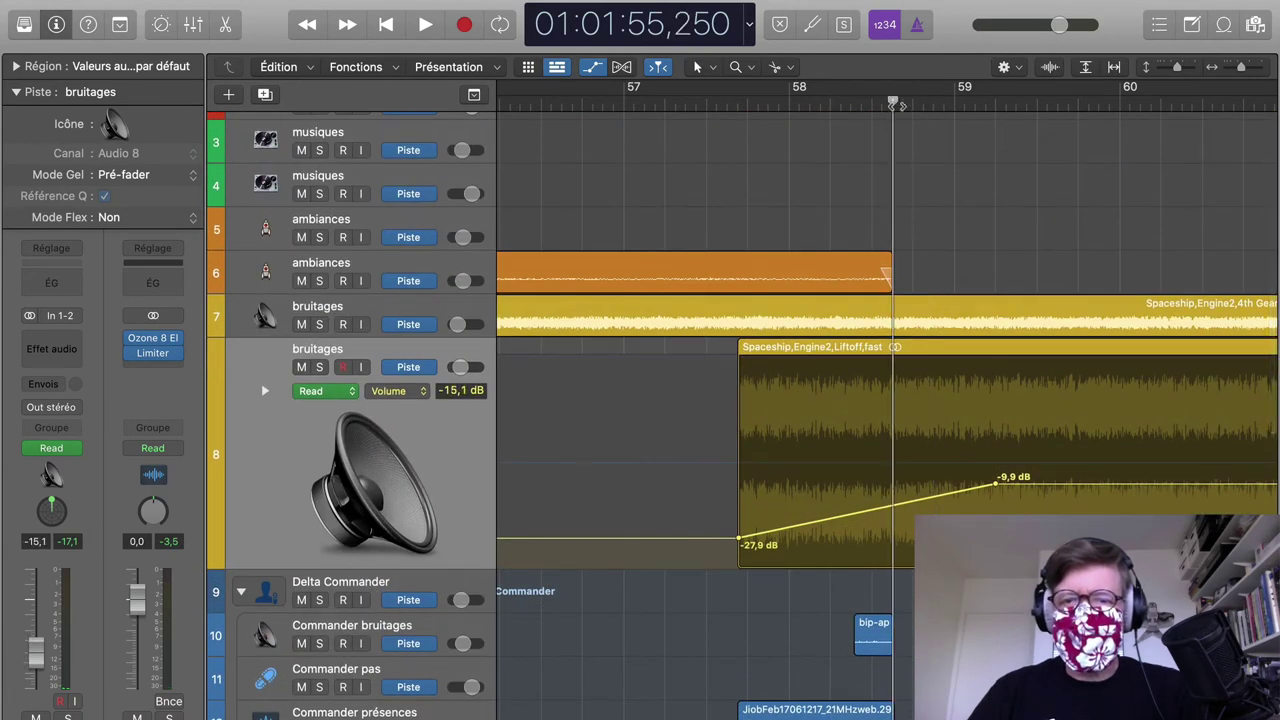
{"action": "key", "text": "Right"}
{"action": "key", "text": "Left"}
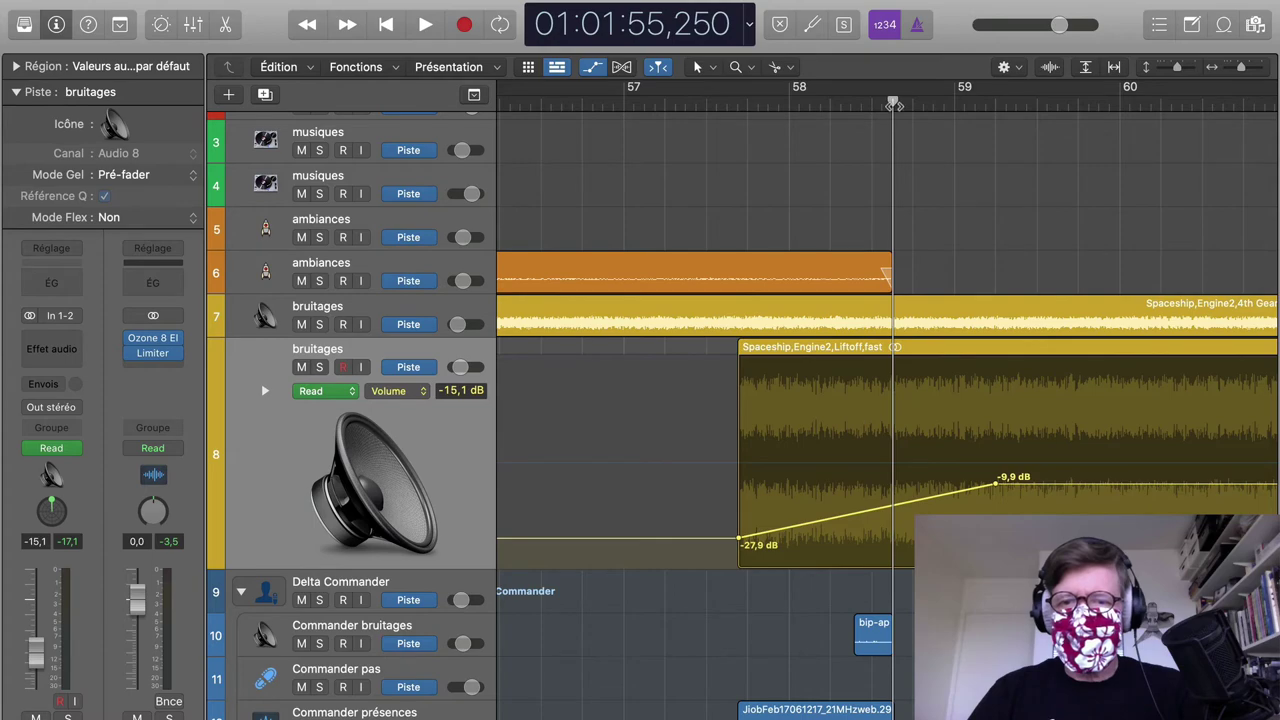
Step: Add a -15.1 dB volume point on the liftoff track at the playhead and move the -9.9 dB point right after it
{"action": "scroll", "coordinate": [1062, 464], "scroll_direction": "down", "scroll_amount": 5}
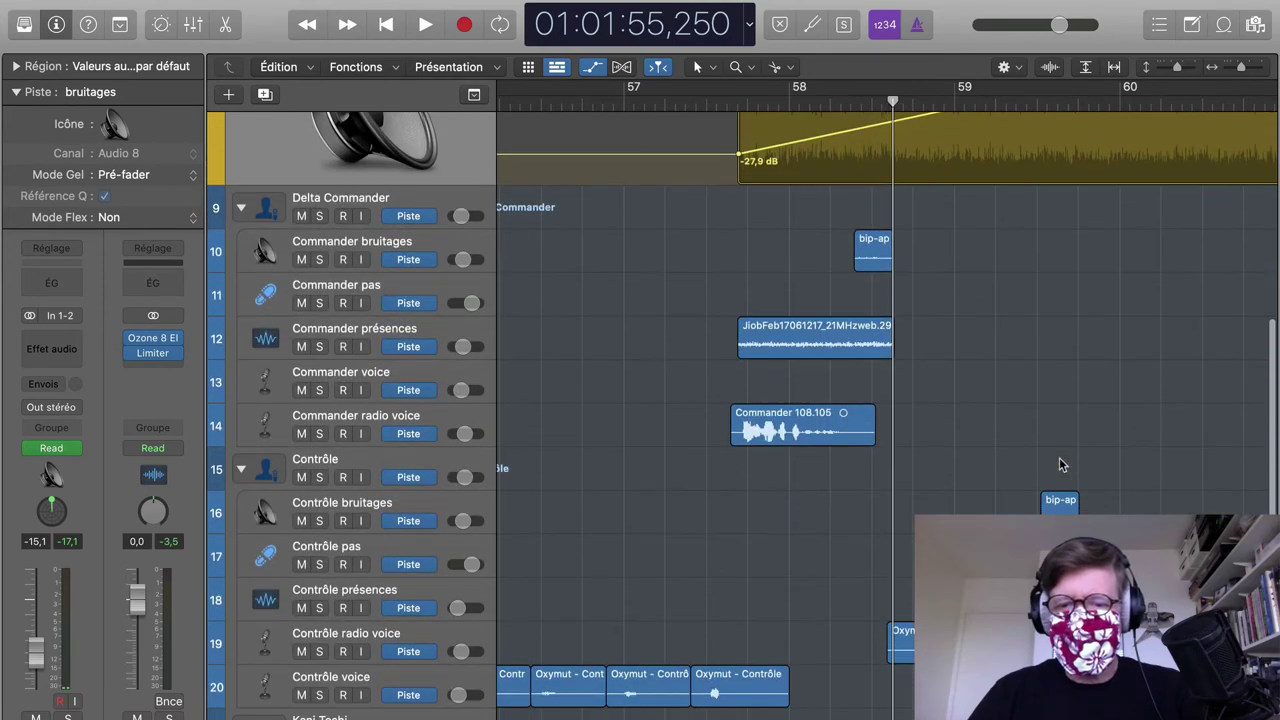
{"action": "scroll", "coordinate": [1062, 464], "scroll_direction": "up", "scroll_amount": 5}
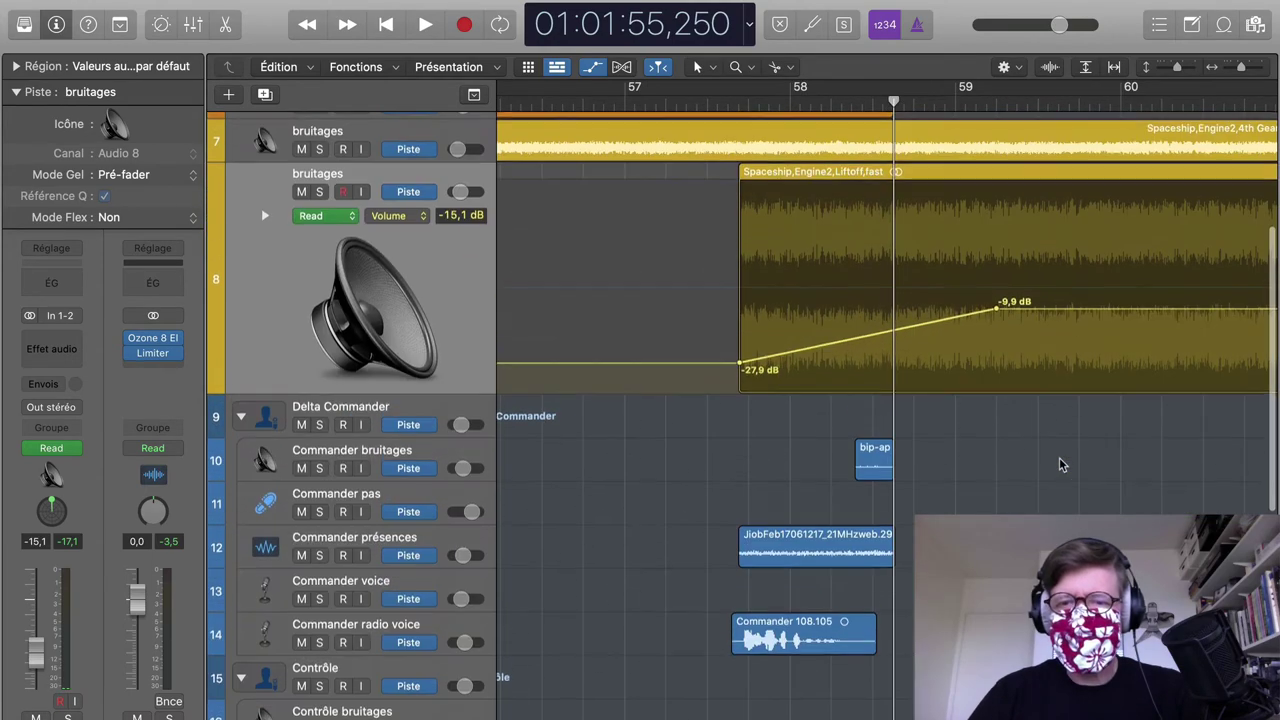
{"action": "scroll", "coordinate": [1062, 464], "scroll_direction": "up", "scroll_amount": 1}
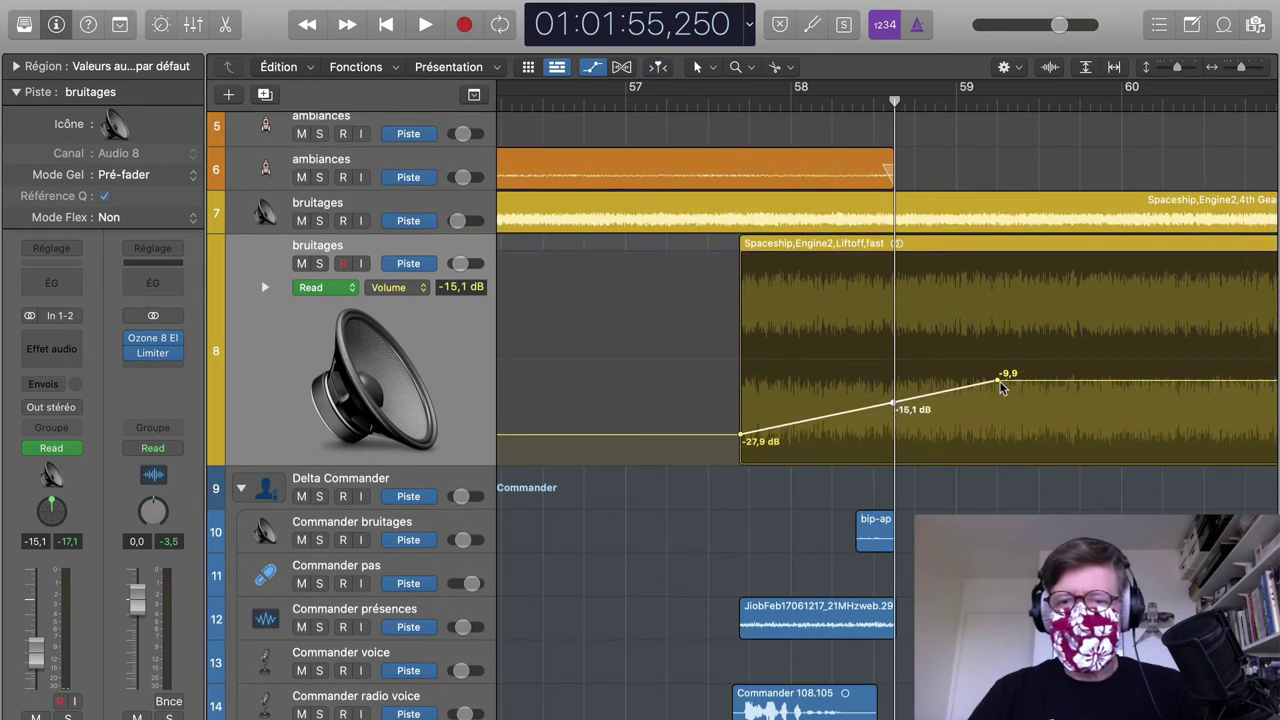
{"action": "left_click_drag", "start_coordinate": [997, 380], "coordinate": [899, 380]}
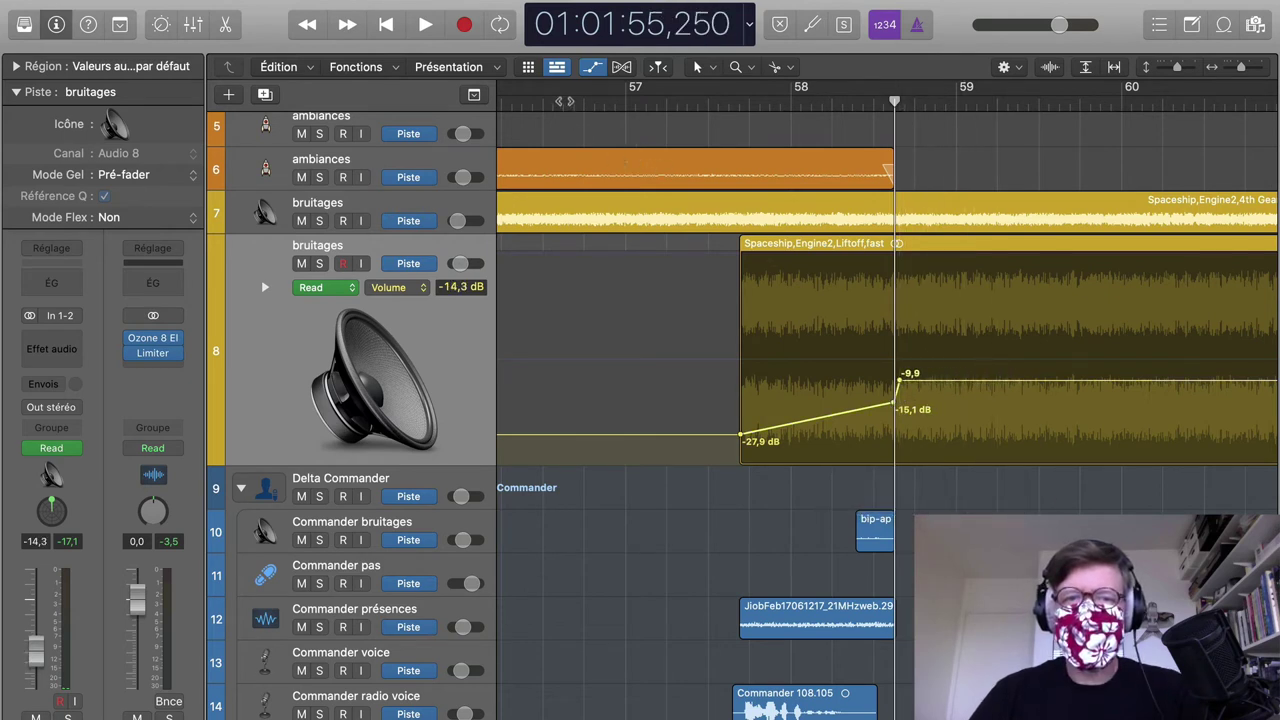
Step: Play the liftoff volume jump from before bar 57 and lower the point just before the jump to -18.3 dB
{"action": "double_click", "coordinate": [562, 101]}
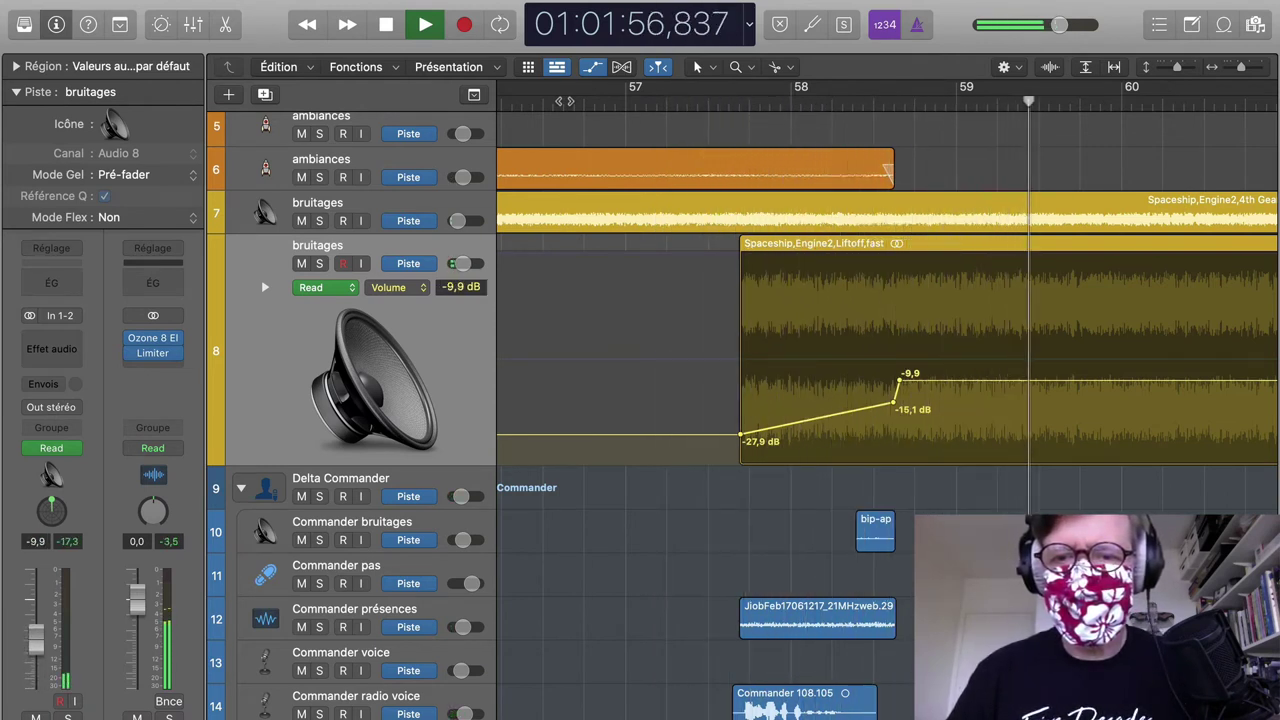
{"action": "key", "text": "space"}
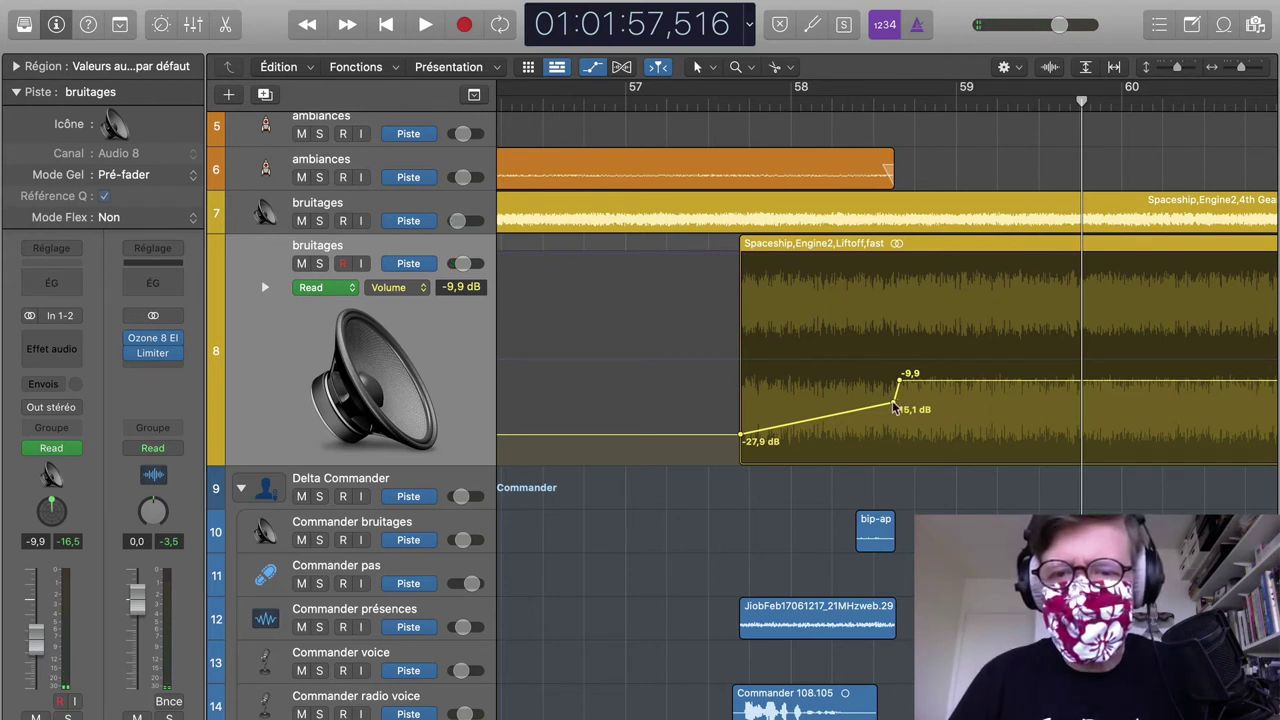
{"action": "left_click_drag", "start_coordinate": [893, 407], "coordinate": [896, 411]}
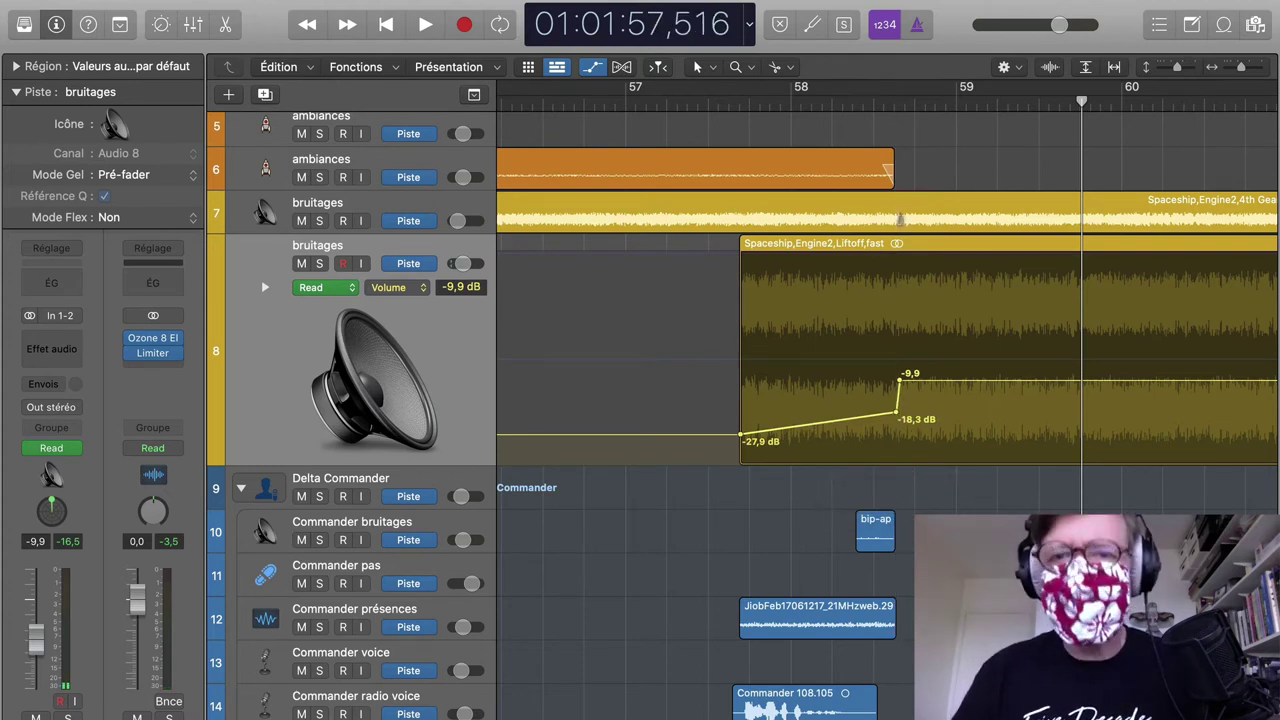
Step: Make the engine loop track's volume jump from -19.3 to -9.0 dB at 01:01:55,250, the end of the ambiances region
{"action": "left_click", "coordinate": [890, 103]}
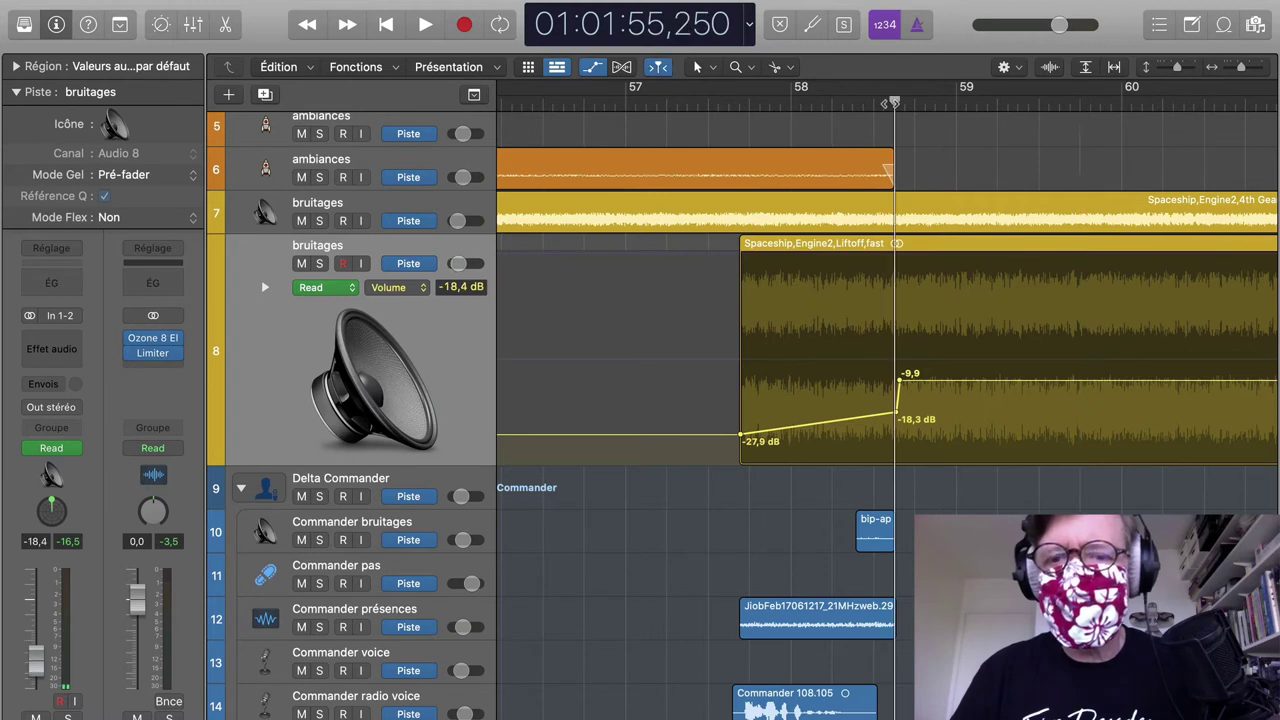
{"action": "left_click_drag", "start_coordinate": [890, 103], "coordinate": [897, 114]}
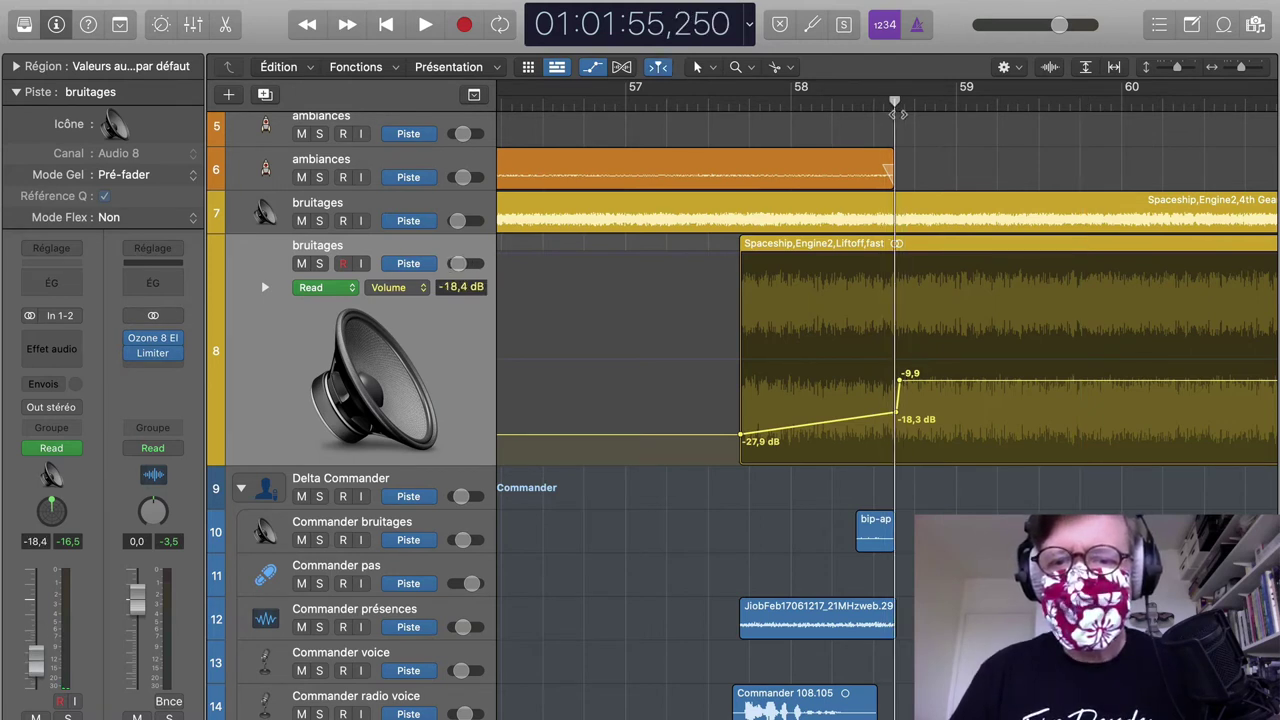
{"action": "left_click", "coordinate": [473, 215]}
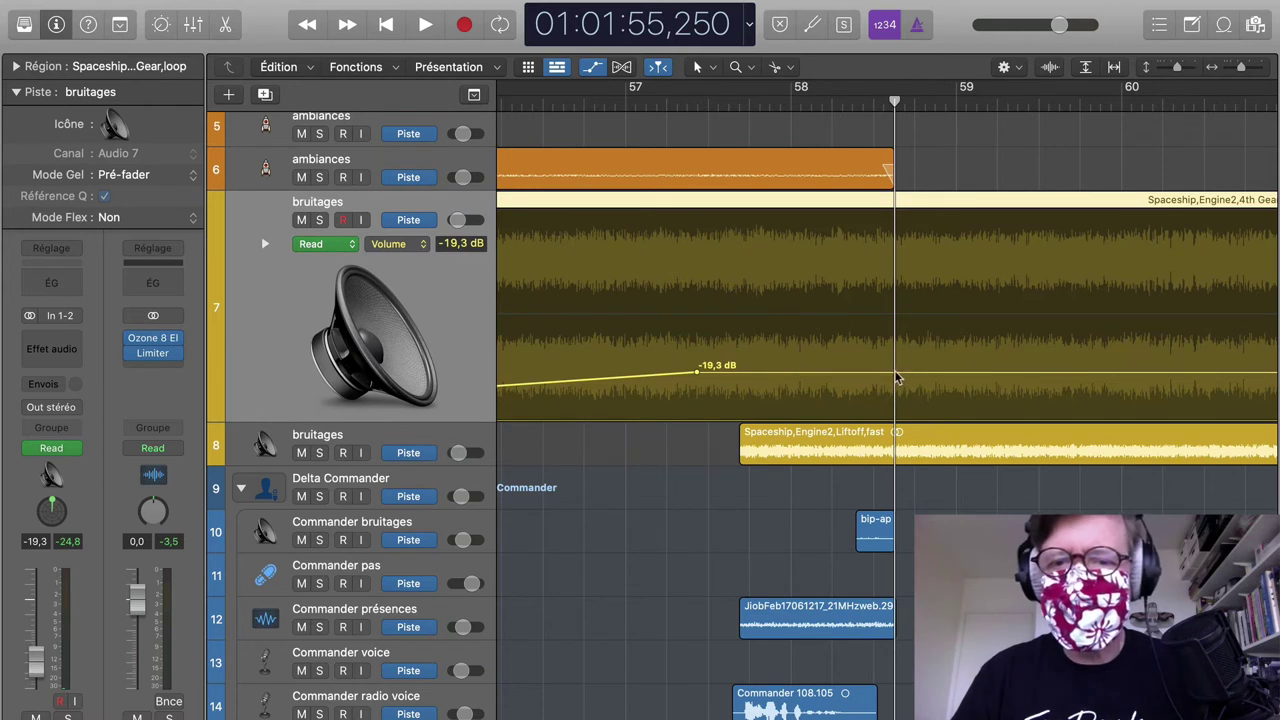
{"action": "left_click", "coordinate": [898, 374]}
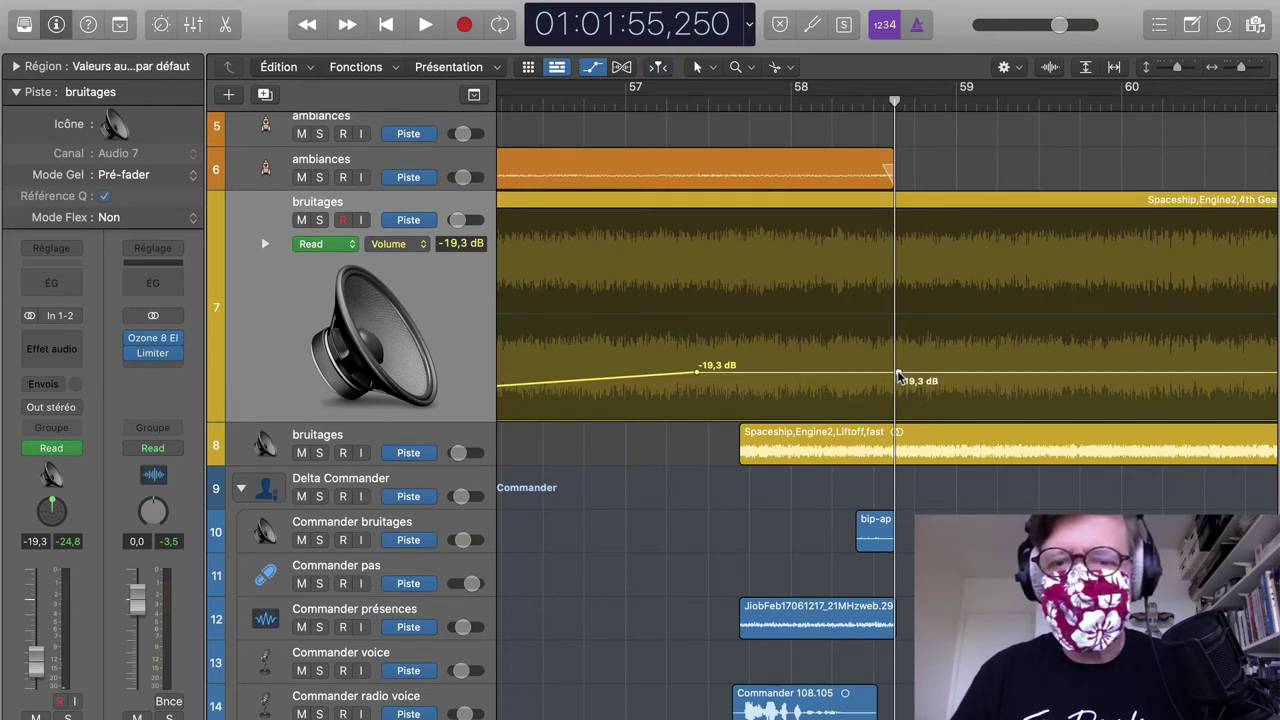
{"action": "left_click_drag", "start_coordinate": [899, 373], "coordinate": [900, 340]}
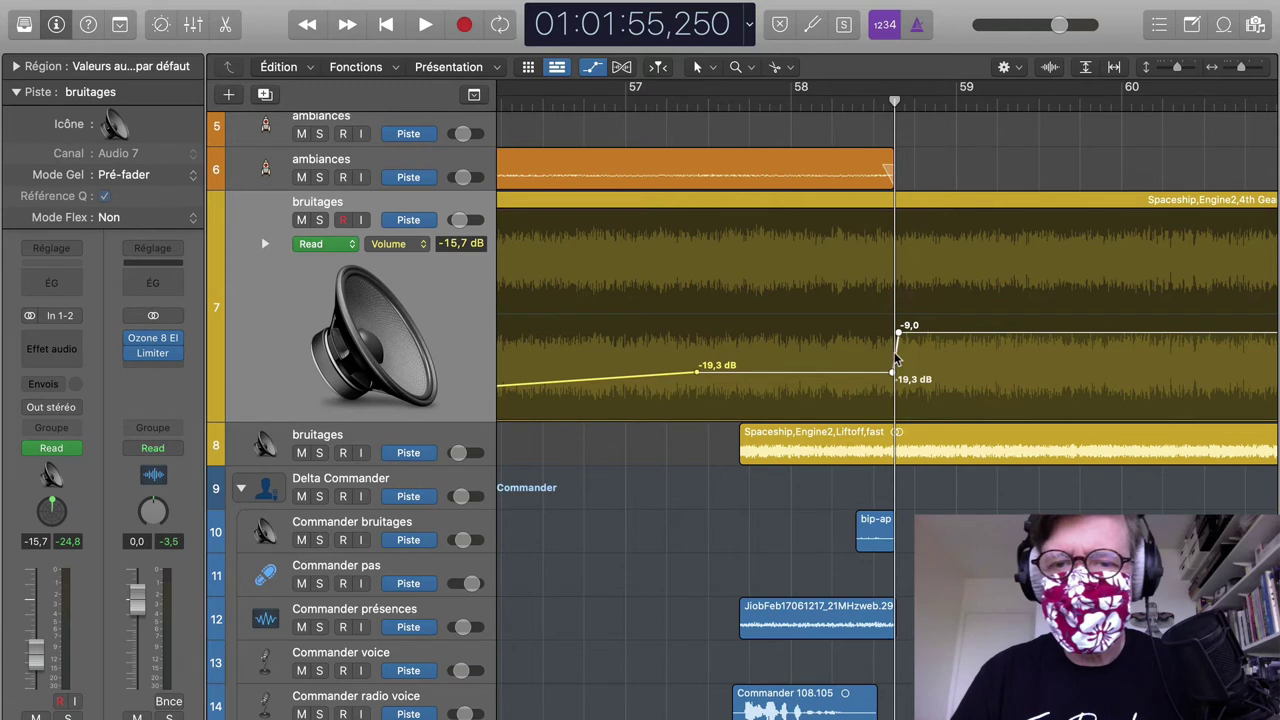
{"action": "left_click_drag", "start_coordinate": [897, 358], "coordinate": [894, 358]}
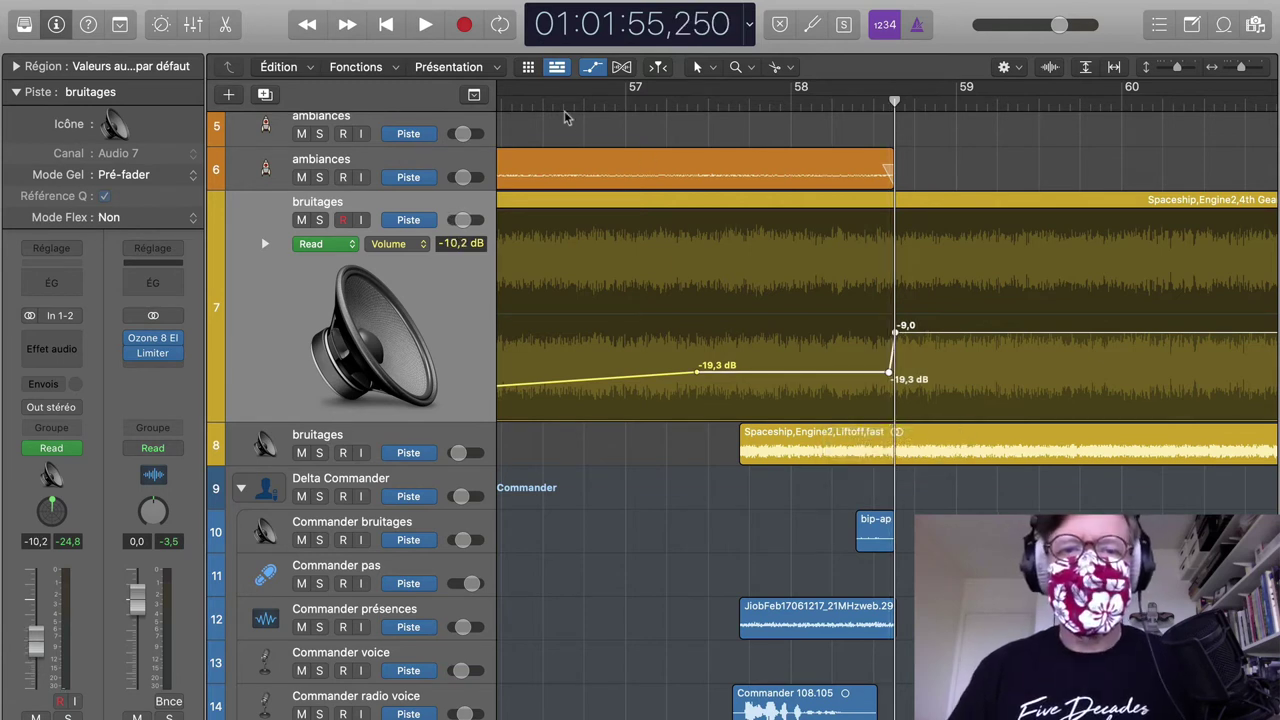
Step: Play the engine and liftoff volume jumps from around bar 55 to just past bar 60
{"action": "scroll", "coordinate": [887, 400], "scroll_direction": "left", "scroll_amount": 5}
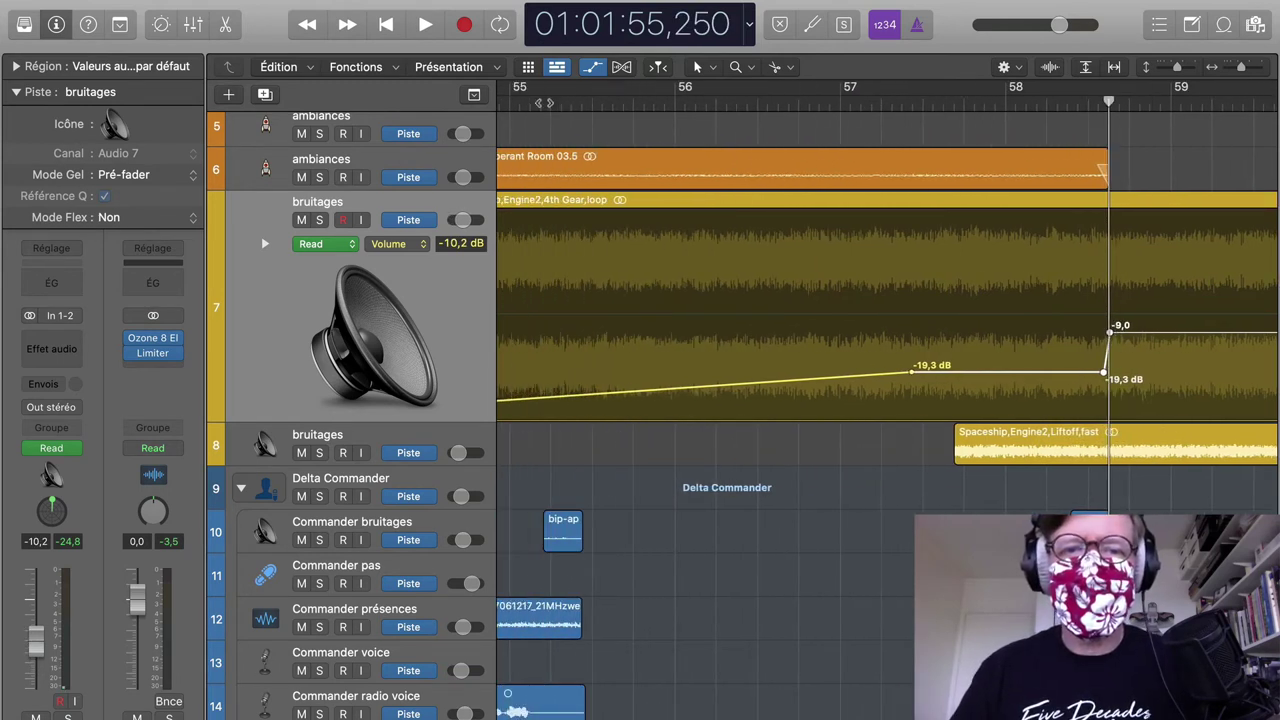
{"action": "left_click", "coordinate": [549, 103]}
{"action": "key", "text": "space"}
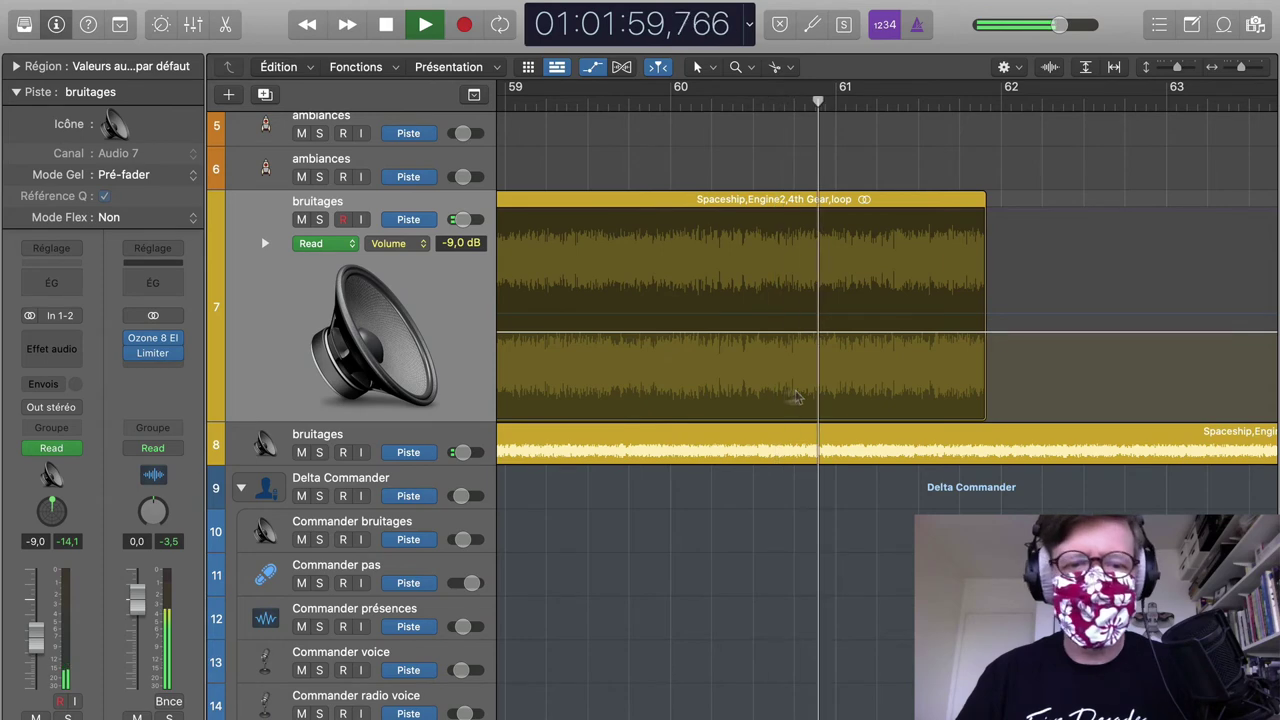
{"action": "key", "text": "space"}
Step: Loop the Spaceship,Engine2,4th Gear,loop region on track 7 out to 73 4 1 1, alongside the liftoff region
{"action": "left_click", "coordinate": [470, 440]}
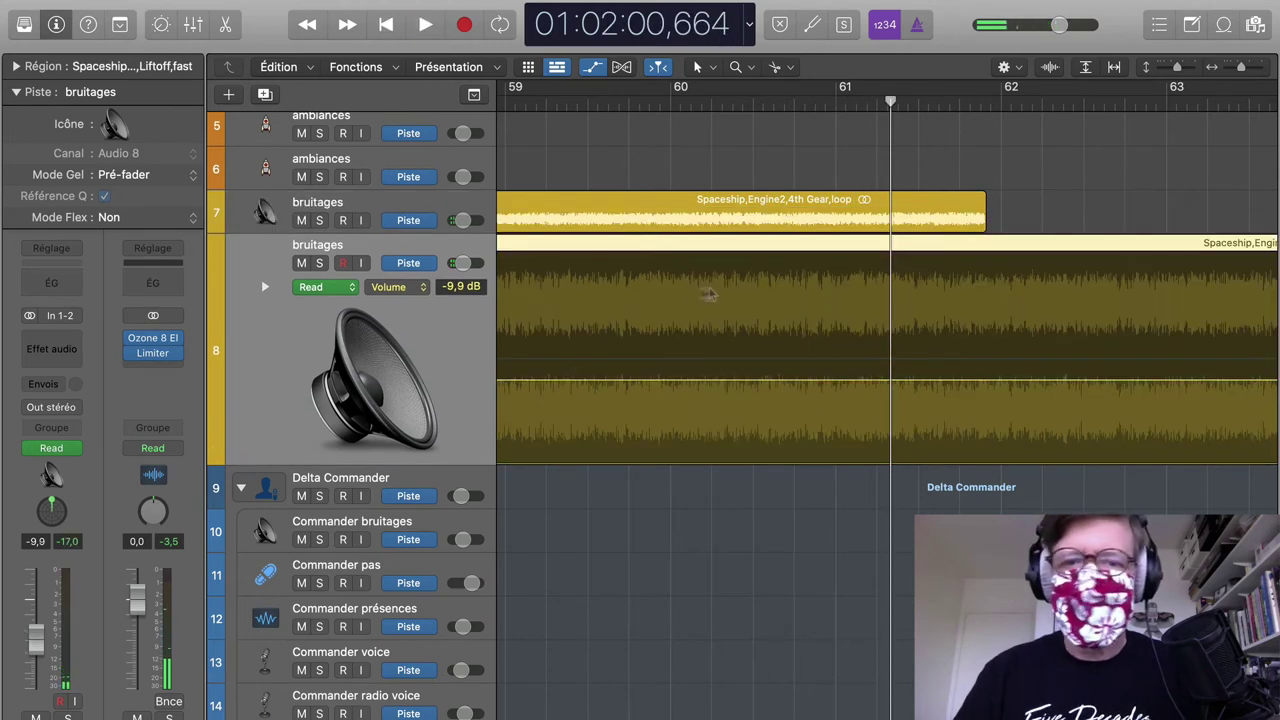
{"action": "scroll", "coordinate": [750, 302], "scroll_direction": "down", "scroll_amount": 5}
{"action": "scroll", "coordinate": [750, 302], "scroll_direction": "up", "scroll_amount": 5}
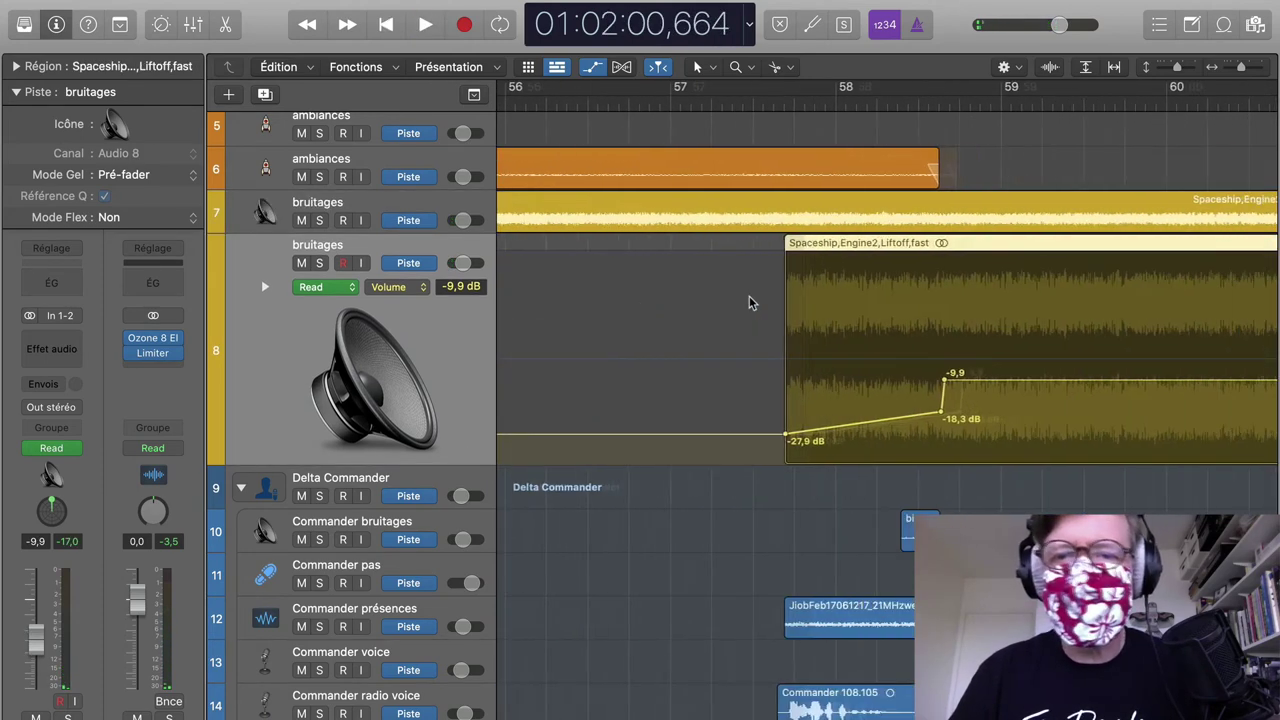
{"action": "scroll", "coordinate": [750, 302], "scroll_direction": "right", "scroll_amount": 3}
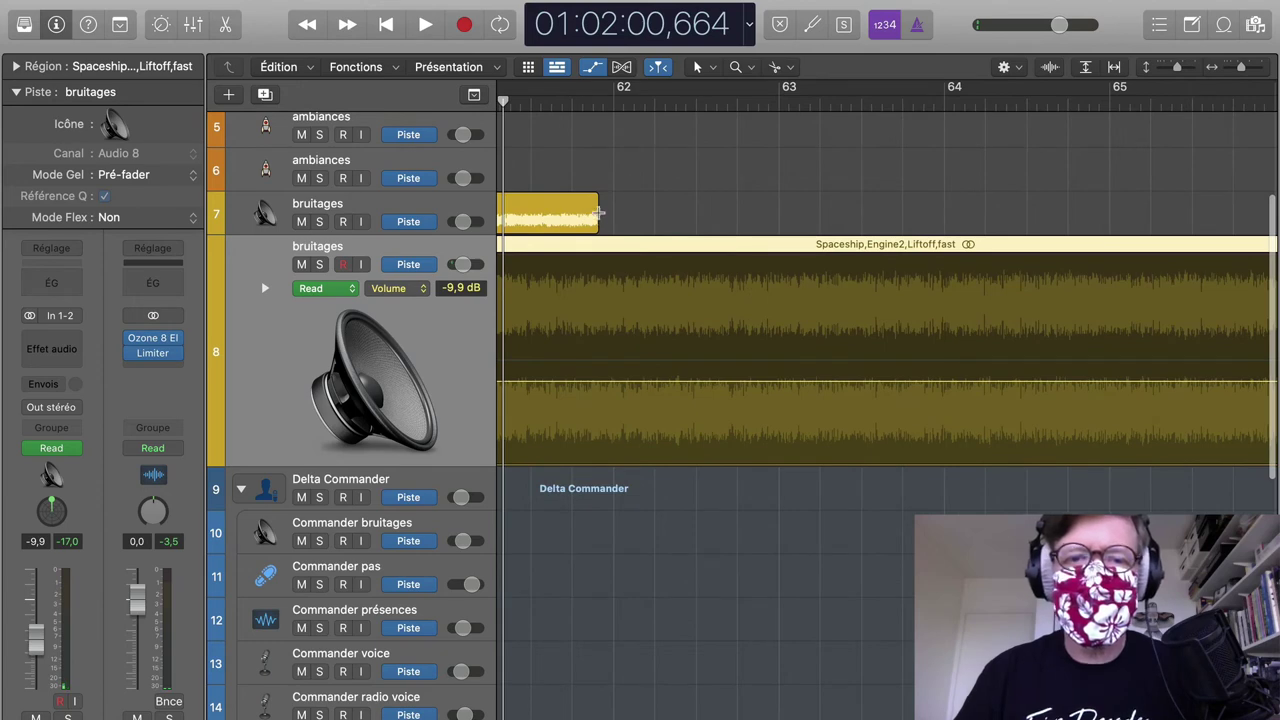
{"action": "left_click_drag", "start_coordinate": [604, 207], "coordinate": [1208, 222]}
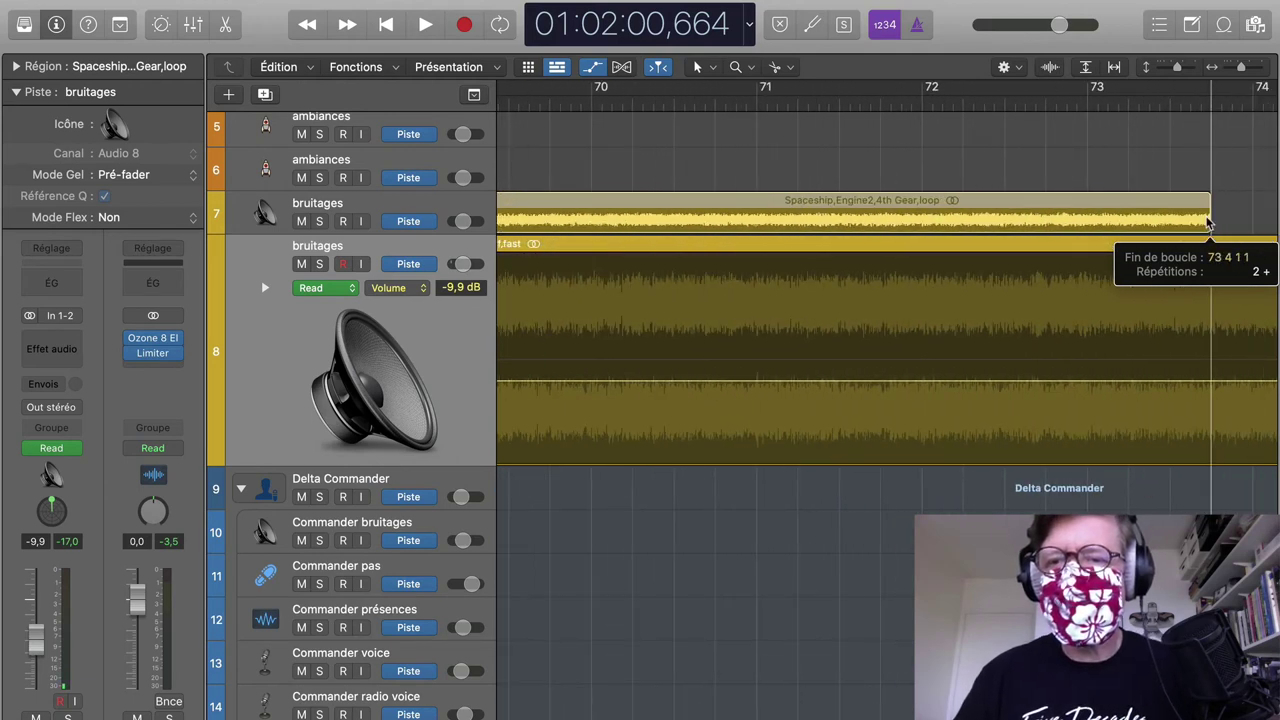
Step: Switch to Scrivener and open the Scène 9 script from the Épisode 8 scene list
{"action": "scroll", "coordinate": [778, 390], "scroll_direction": "left", "scroll_amount": 15}
{"action": "scroll", "coordinate": [778, 390], "scroll_direction": "left", "scroll_amount": 15}
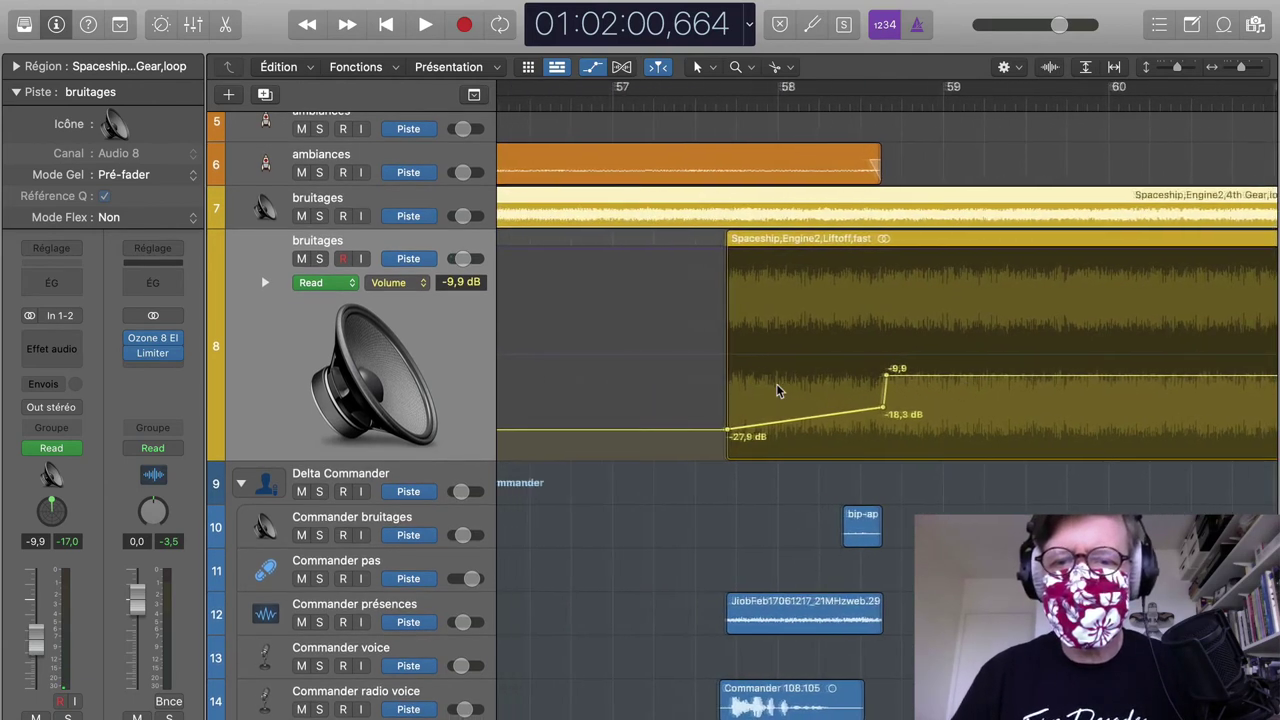
{"action": "scroll", "coordinate": [778, 390], "scroll_direction": "left", "scroll_amount": 5}
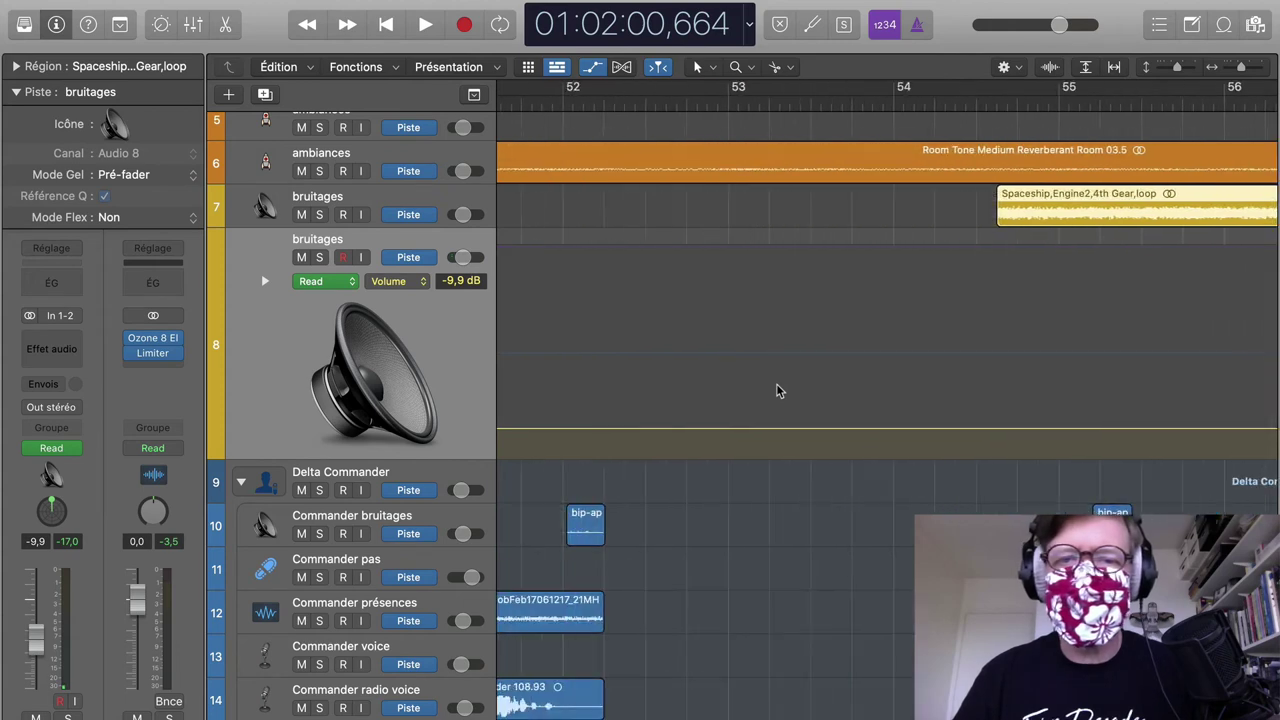
{"action": "key", "text": "super+Tab"}
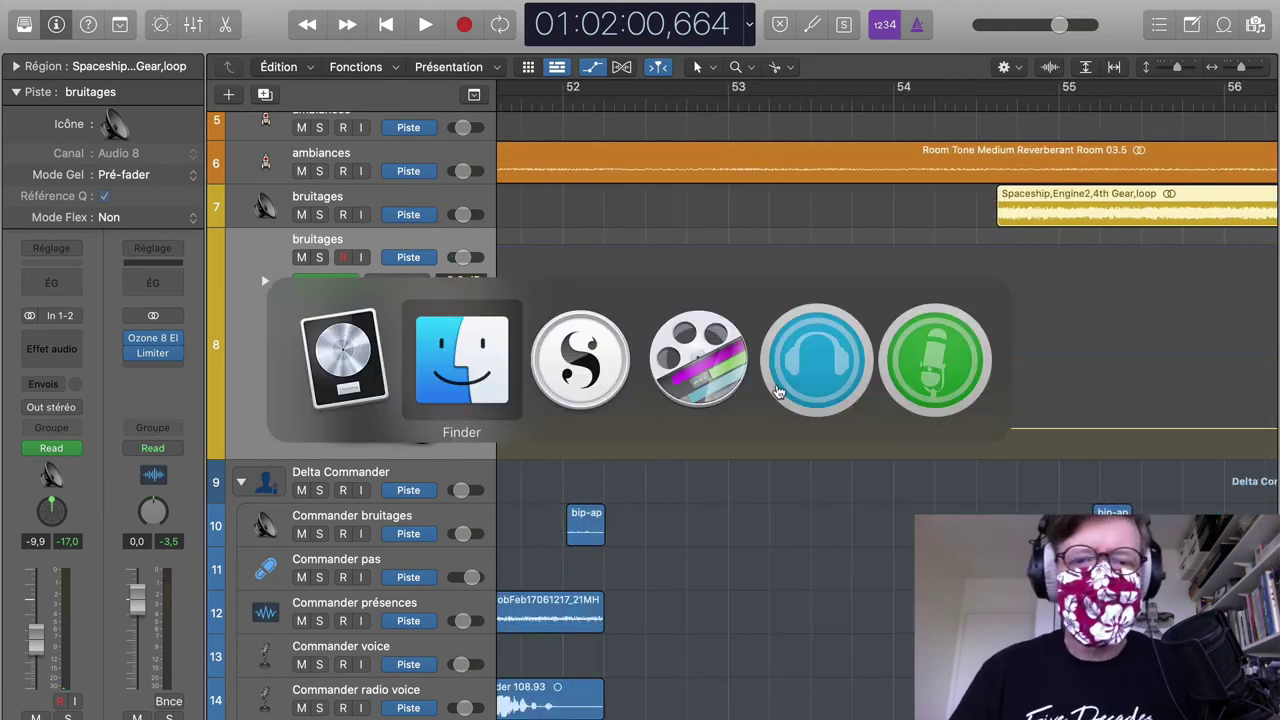
{"action": "key", "text": "super+Tab"}
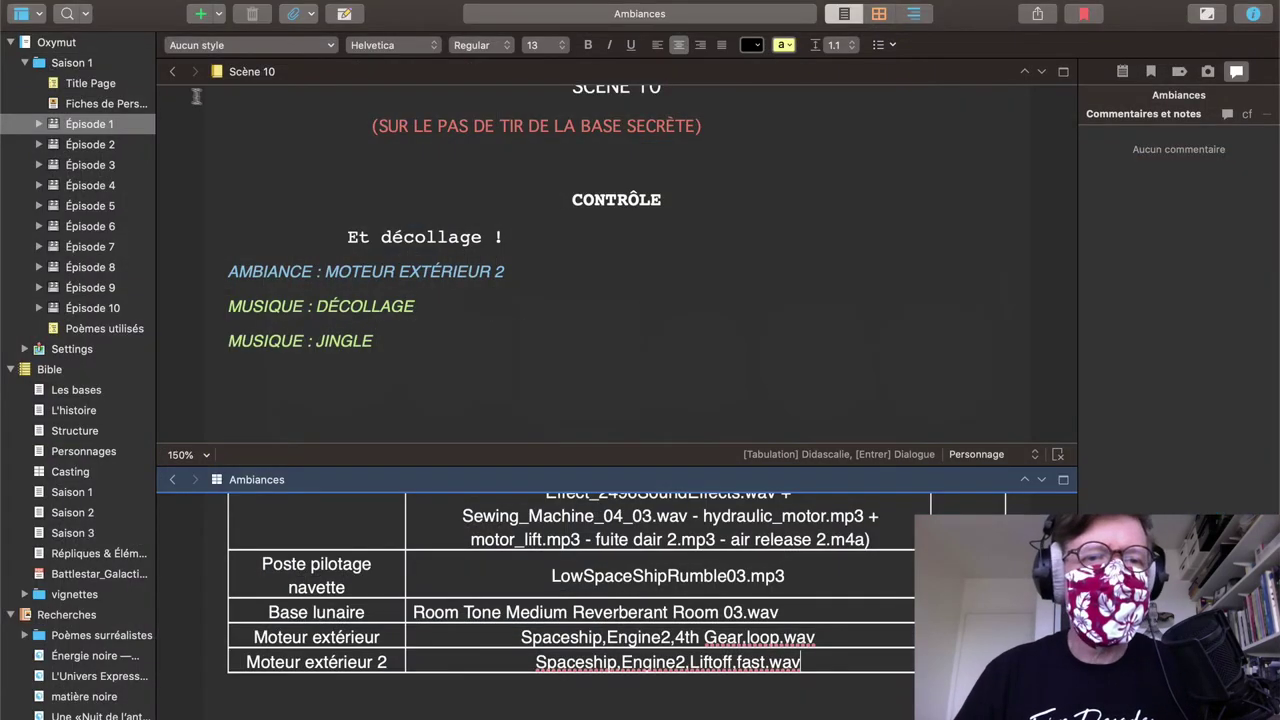
{"action": "left_click", "coordinate": [174, 72]}
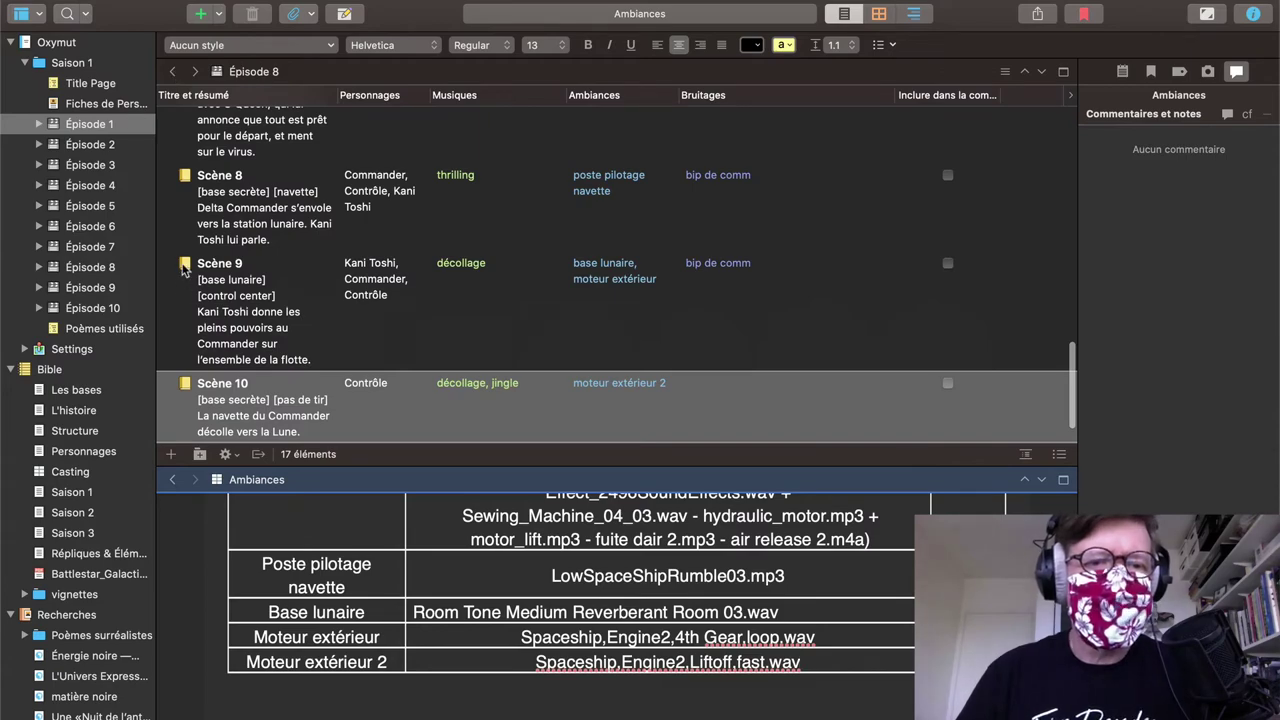
{"action": "double_click", "coordinate": [184, 265]}
Step: Examine the Scène 9 script to locate the MUSIQUE : DÉCOLLAGE cue and the dialogue lines around it
{"action": "scroll", "coordinate": [541, 280], "scroll_direction": "up", "scroll_amount": 6}
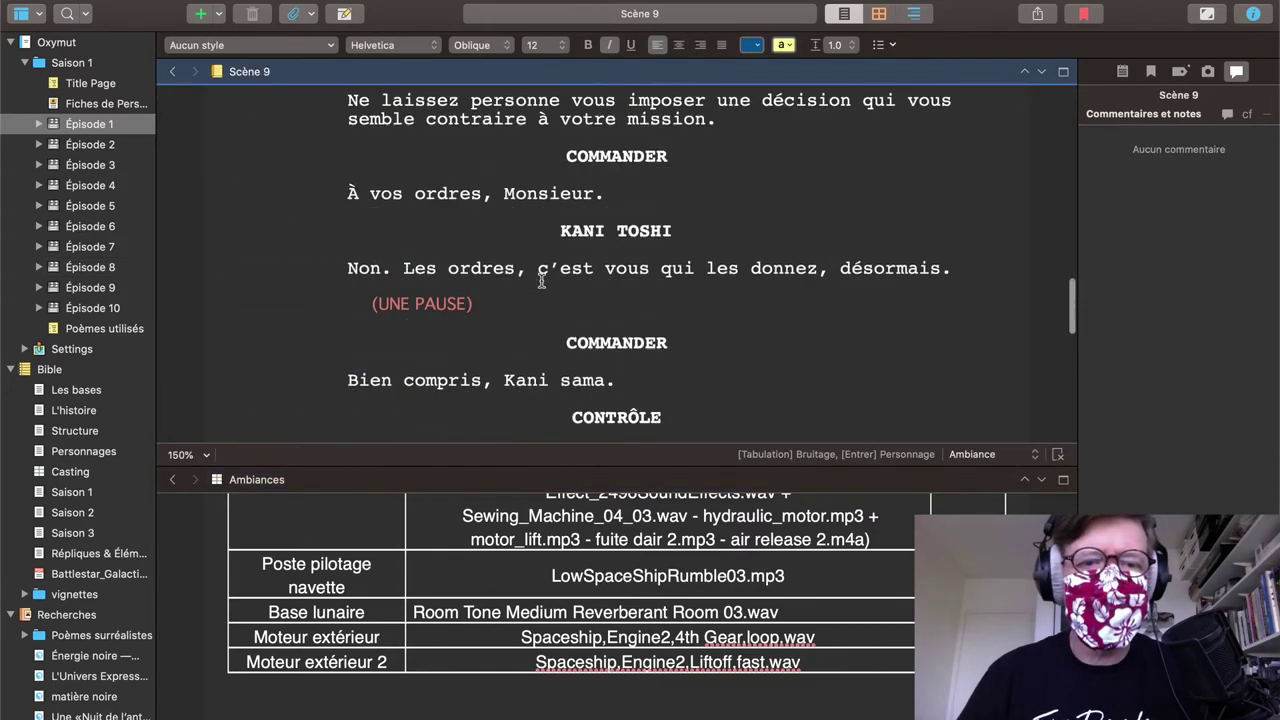
{"action": "scroll", "coordinate": [541, 280], "scroll_direction": "down", "scroll_amount": 4}
{"action": "scroll", "coordinate": [541, 280], "scroll_direction": "up", "scroll_amount": 6}
{"action": "scroll", "coordinate": [541, 280], "scroll_direction": "up", "scroll_amount": 5}
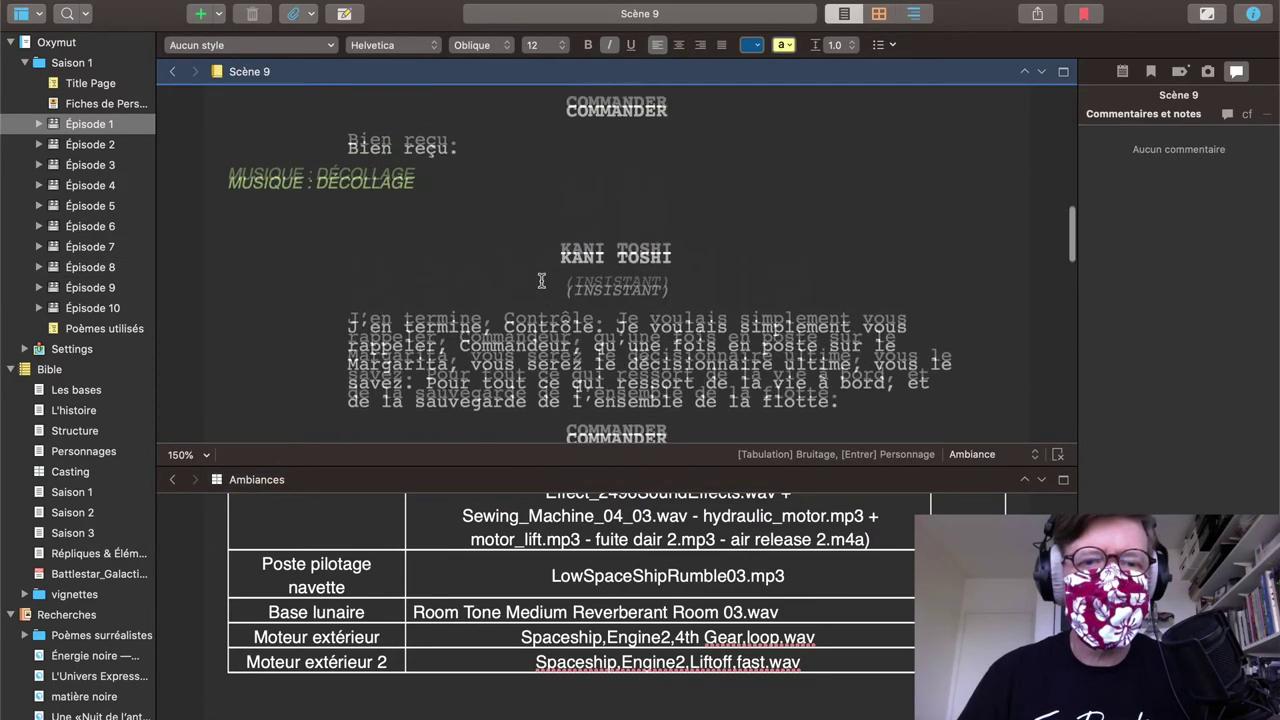
{"action": "scroll", "coordinate": [749, 239], "scroll_direction": "down", "scroll_amount": 2}
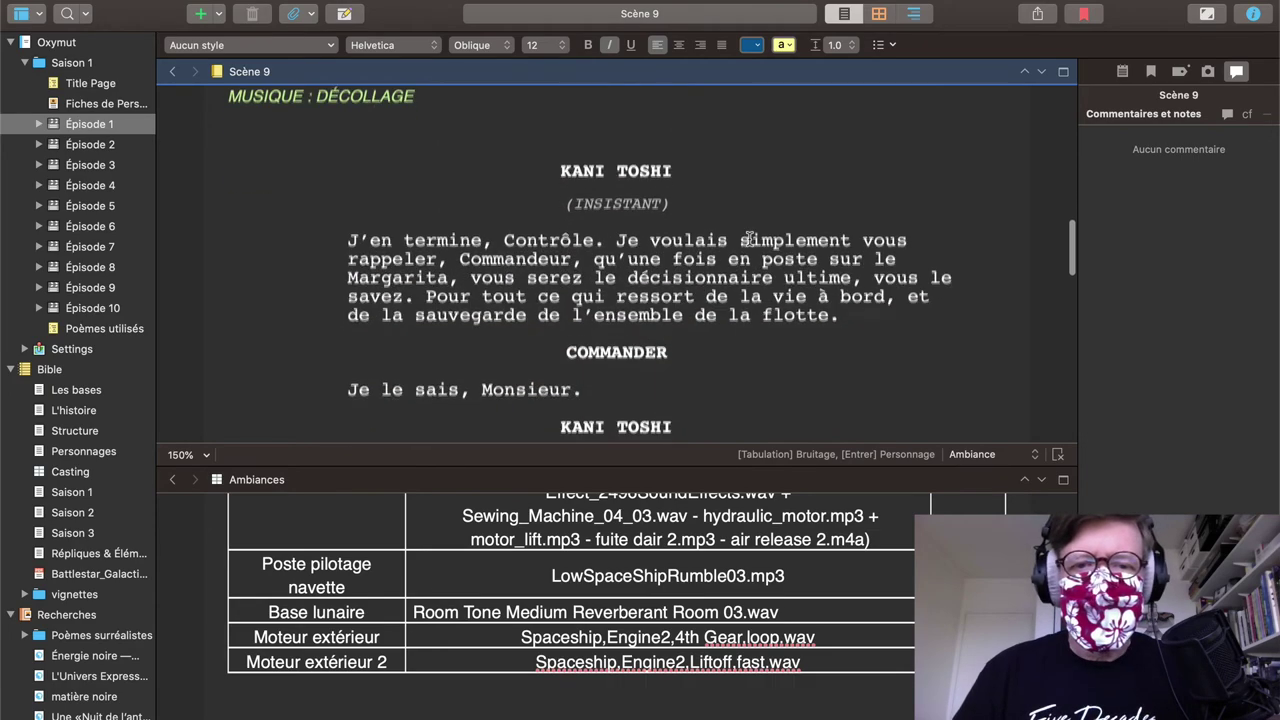
{"action": "scroll", "coordinate": [749, 239], "scroll_direction": "up", "scroll_amount": 3}
{"action": "scroll", "coordinate": [749, 239], "scroll_direction": "down", "scroll_amount": 1}
{"action": "scroll", "coordinate": [749, 239], "scroll_direction": "down", "scroll_amount": 3}
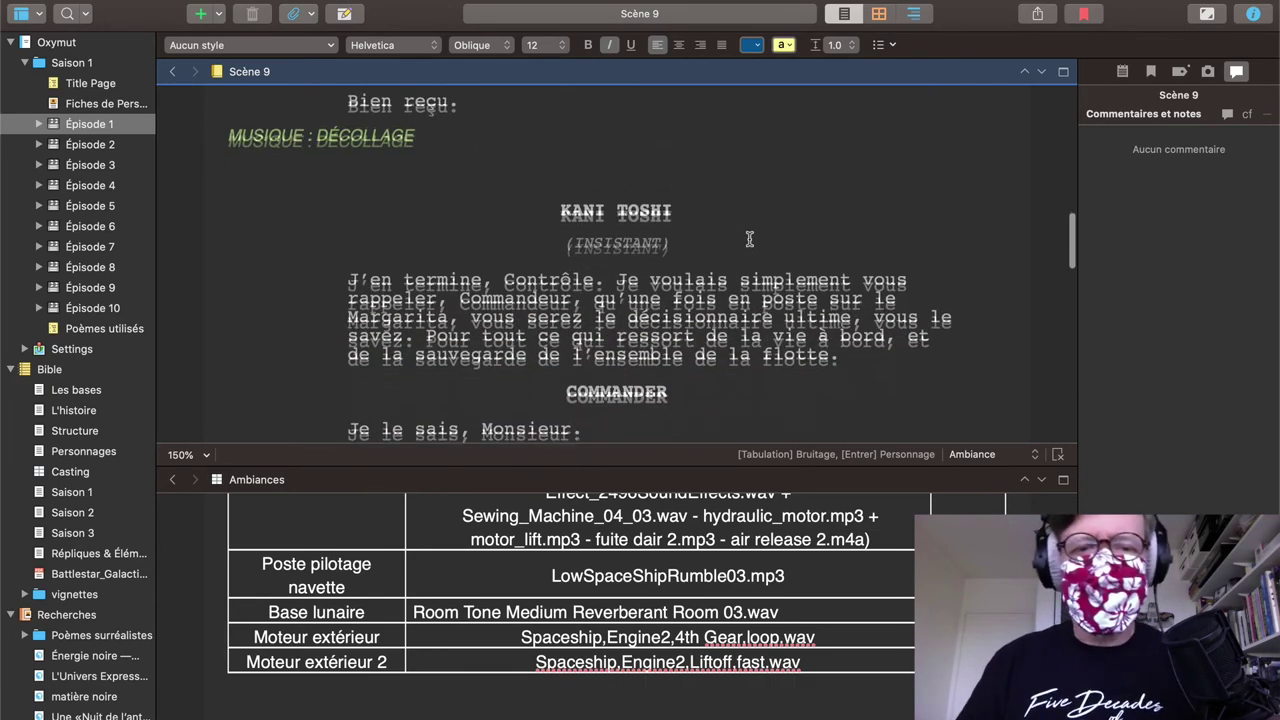
{"action": "scroll", "coordinate": [749, 239], "scroll_direction": "up", "scroll_amount": 3}
Step: Switch to Finder and select oxymut-decollage.aif in the Bounces folder of oxymut-decollage, inside oxymut-music
{"action": "key", "text": "super+Tab"}
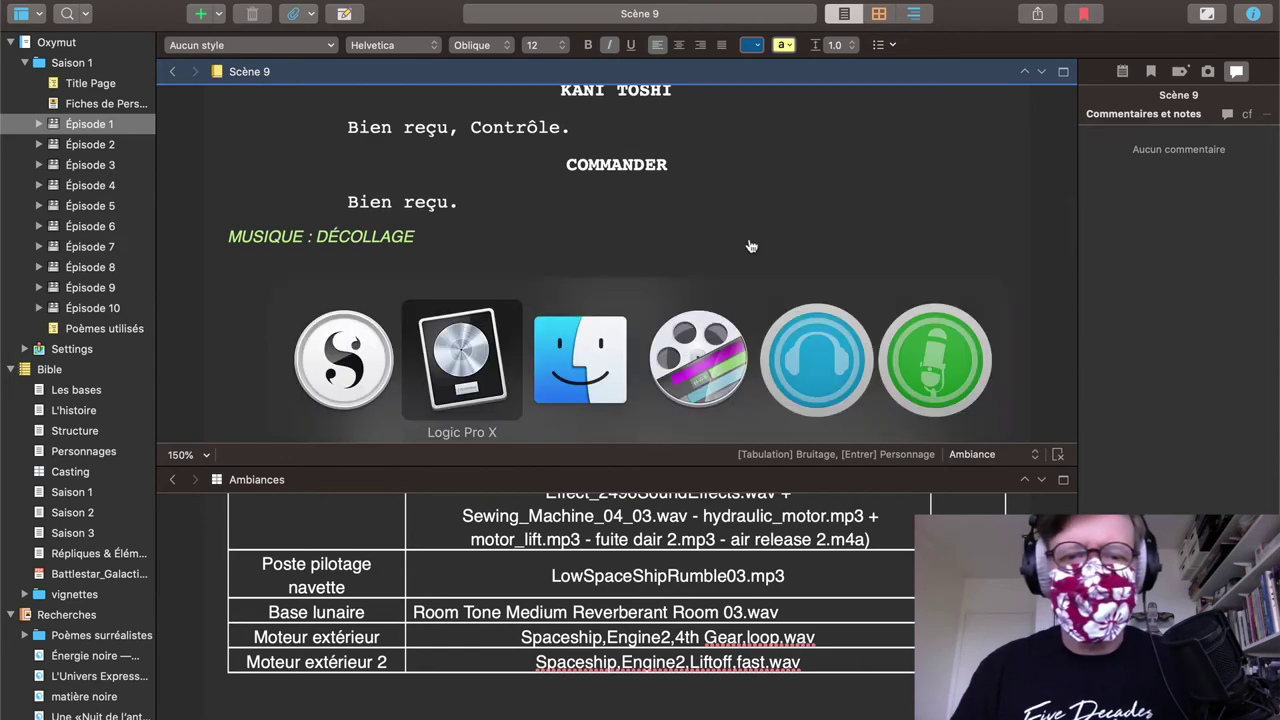
{"action": "key", "text": "super+Tab"}
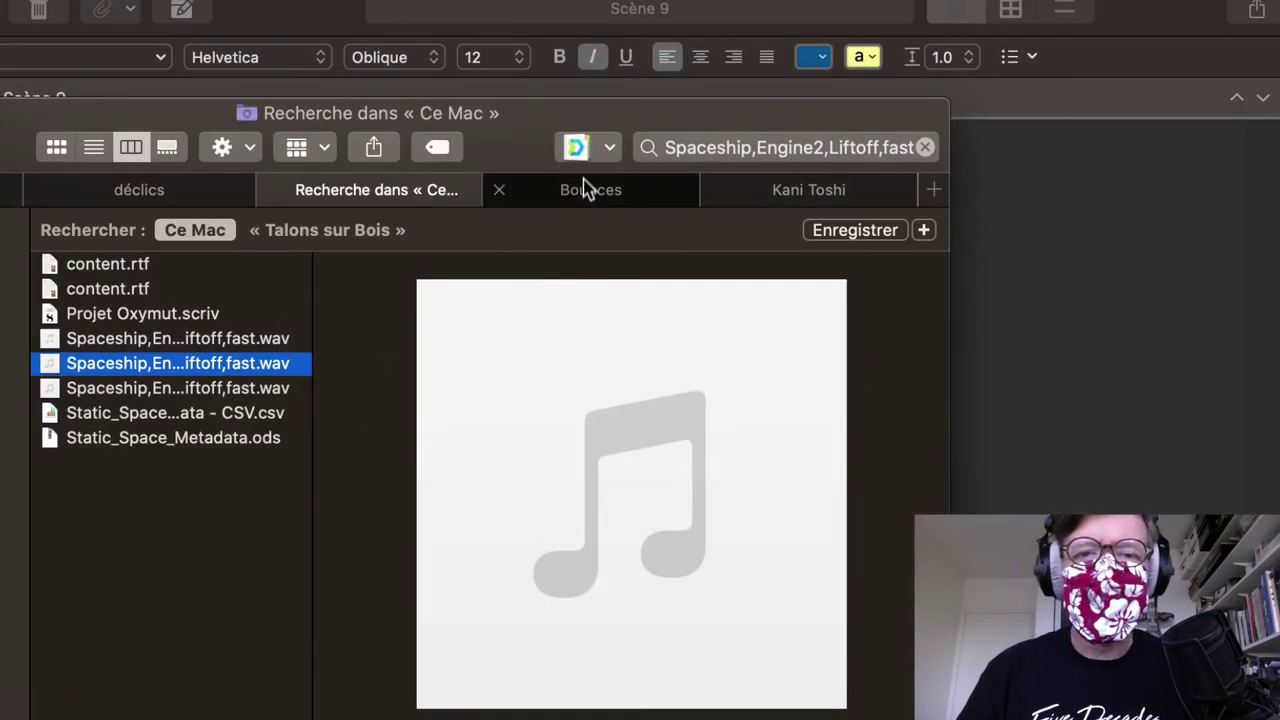
{"action": "left_click", "coordinate": [588, 192]}
{"action": "scroll", "coordinate": [163, 490], "scroll_direction": "left", "scroll_amount": 10}
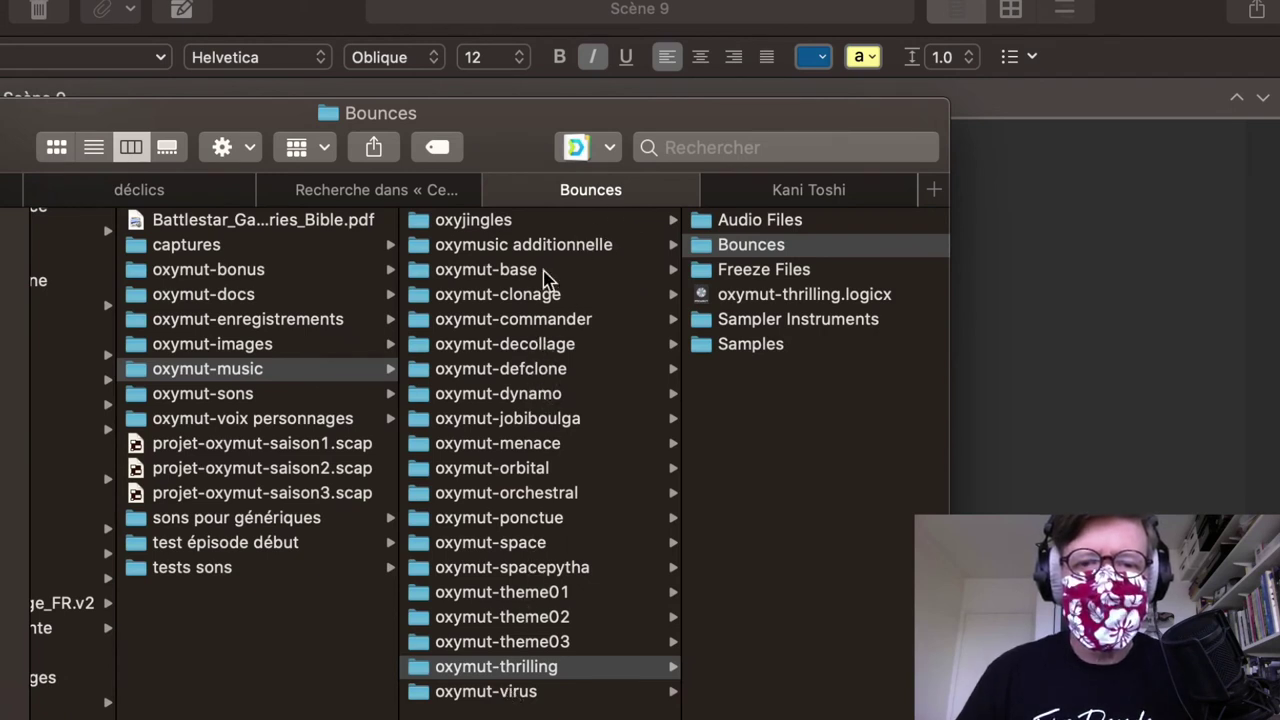
{"action": "left_click", "coordinate": [545, 350]}
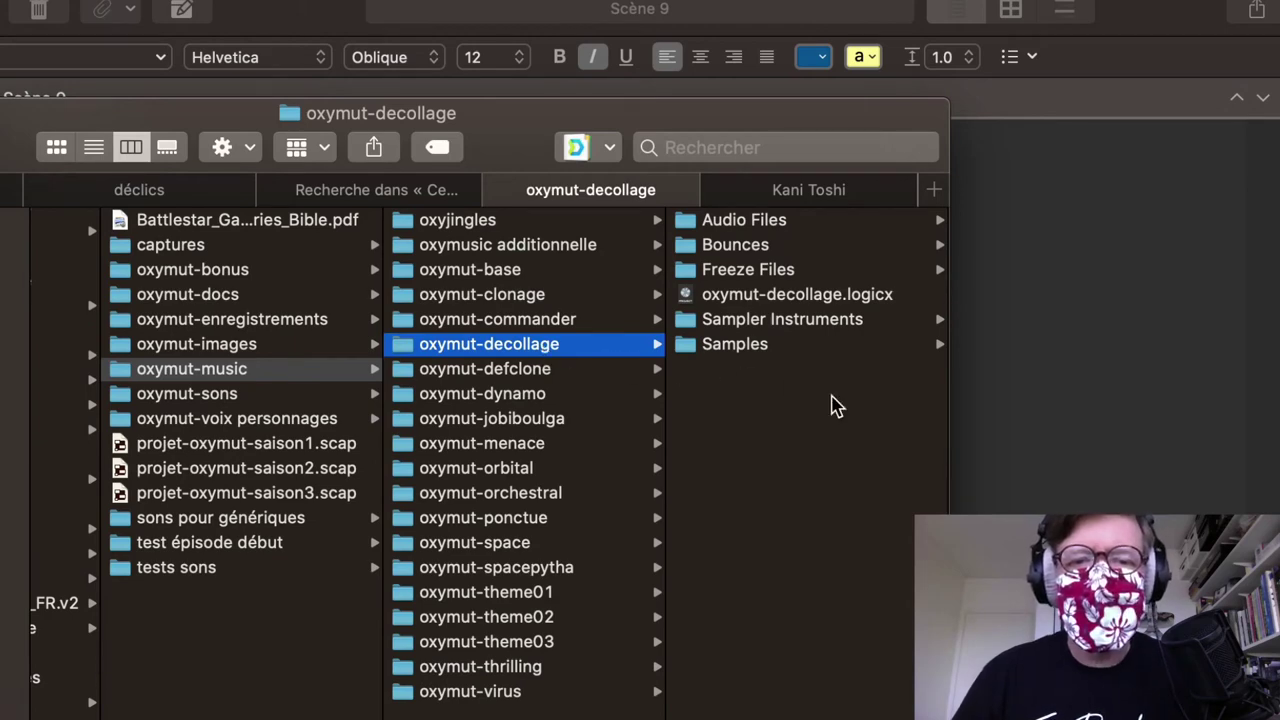
{"action": "left_click", "coordinate": [735, 245]}
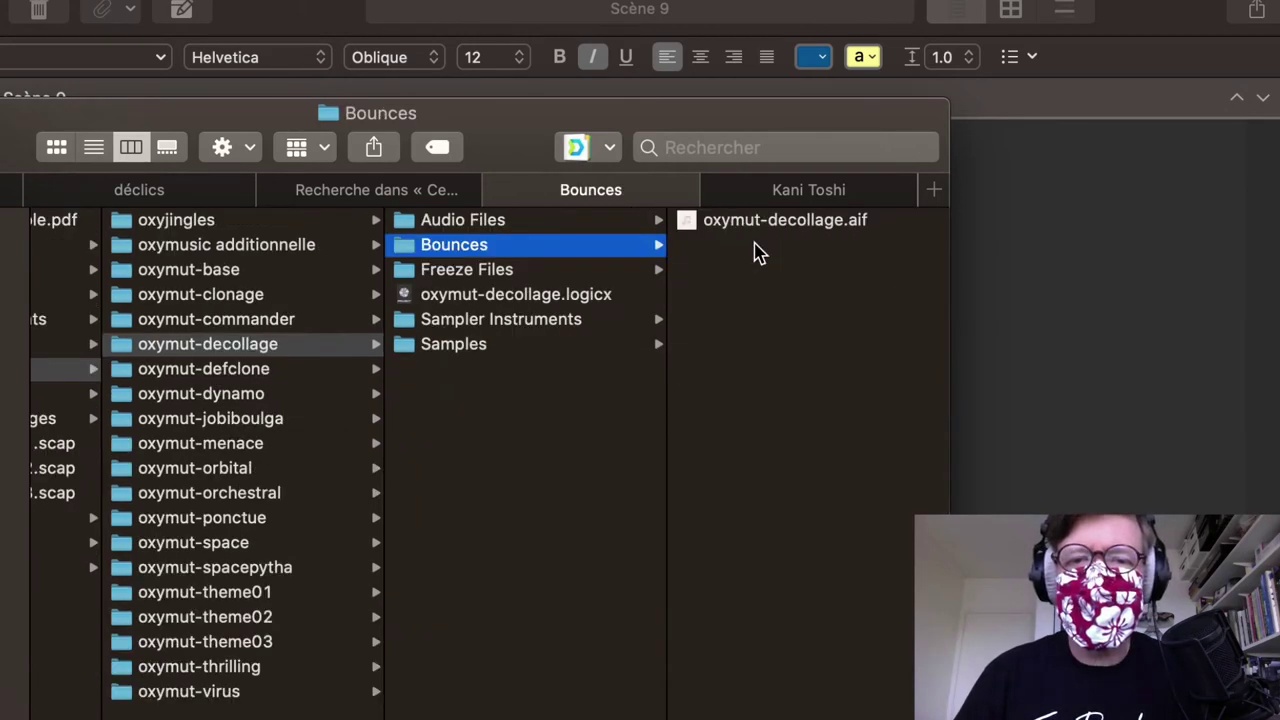
{"action": "left_click", "coordinate": [755, 225]}
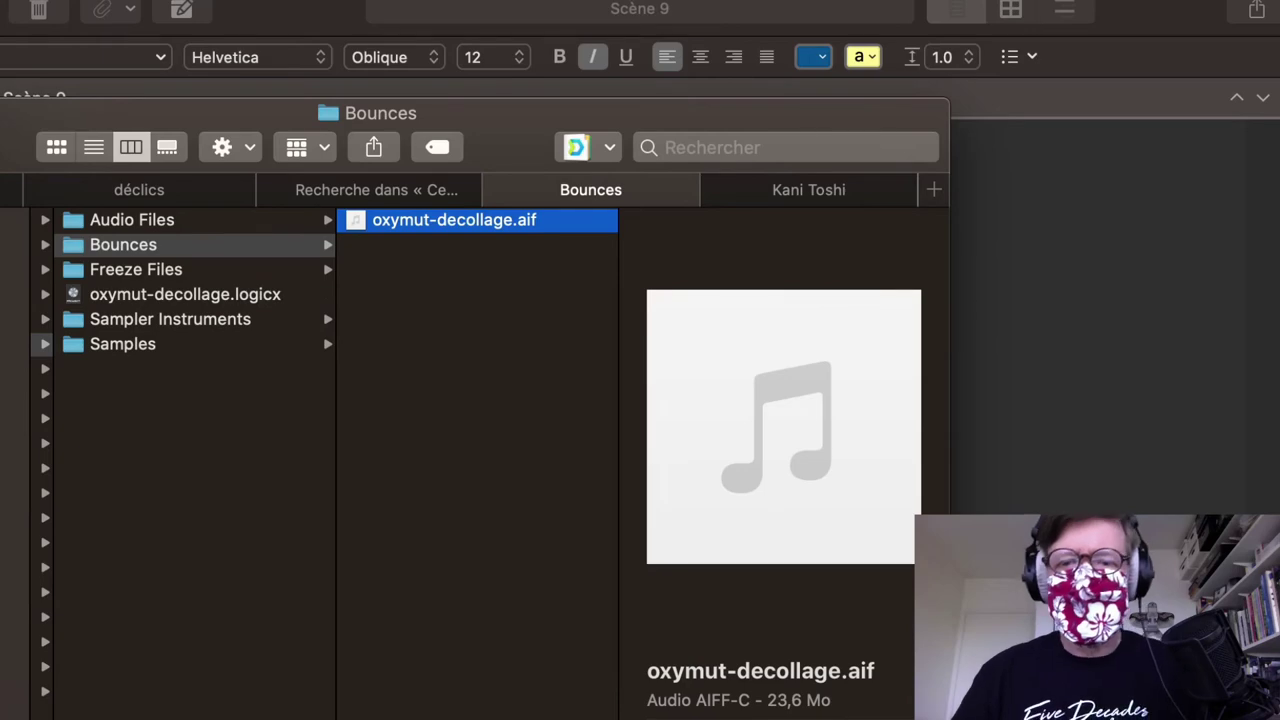
{"action": "key", "text": "cmd+Tab"}
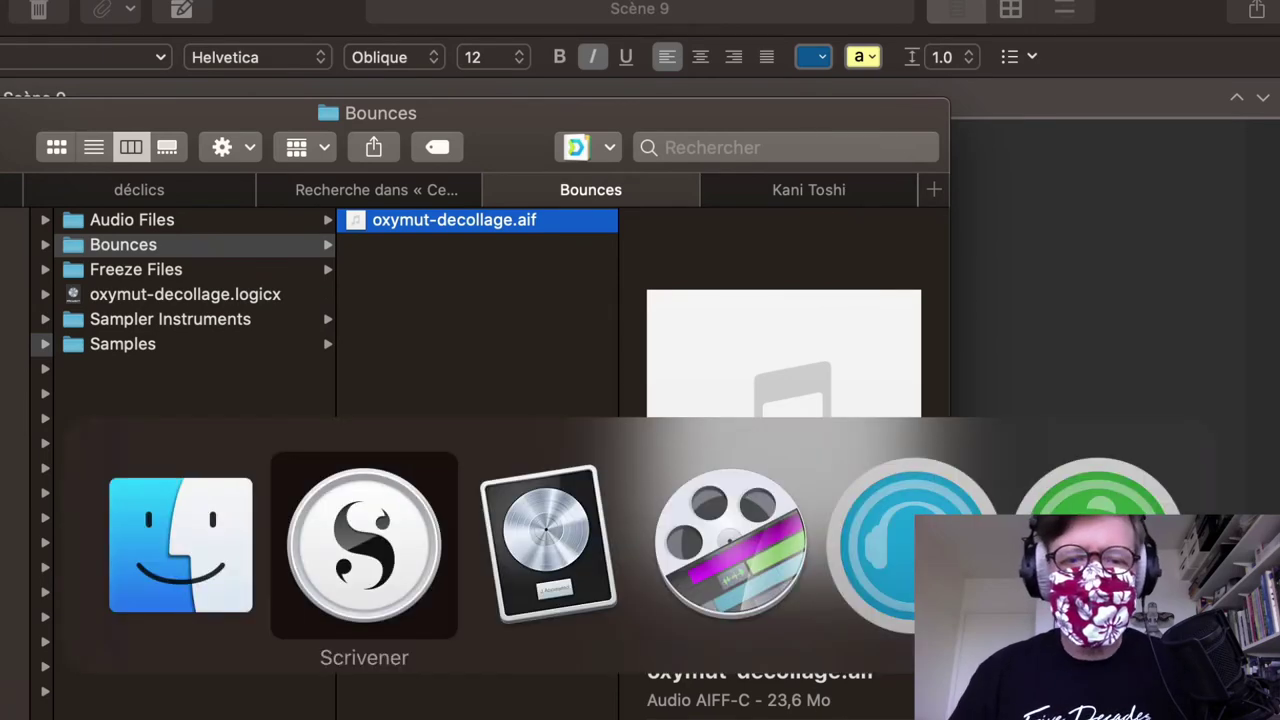
Step: Check the takeoff music cue in Scène 9 of the Scrivener script, and switch to Logic Pro X
{"action": "key", "text": "super+Tab"}
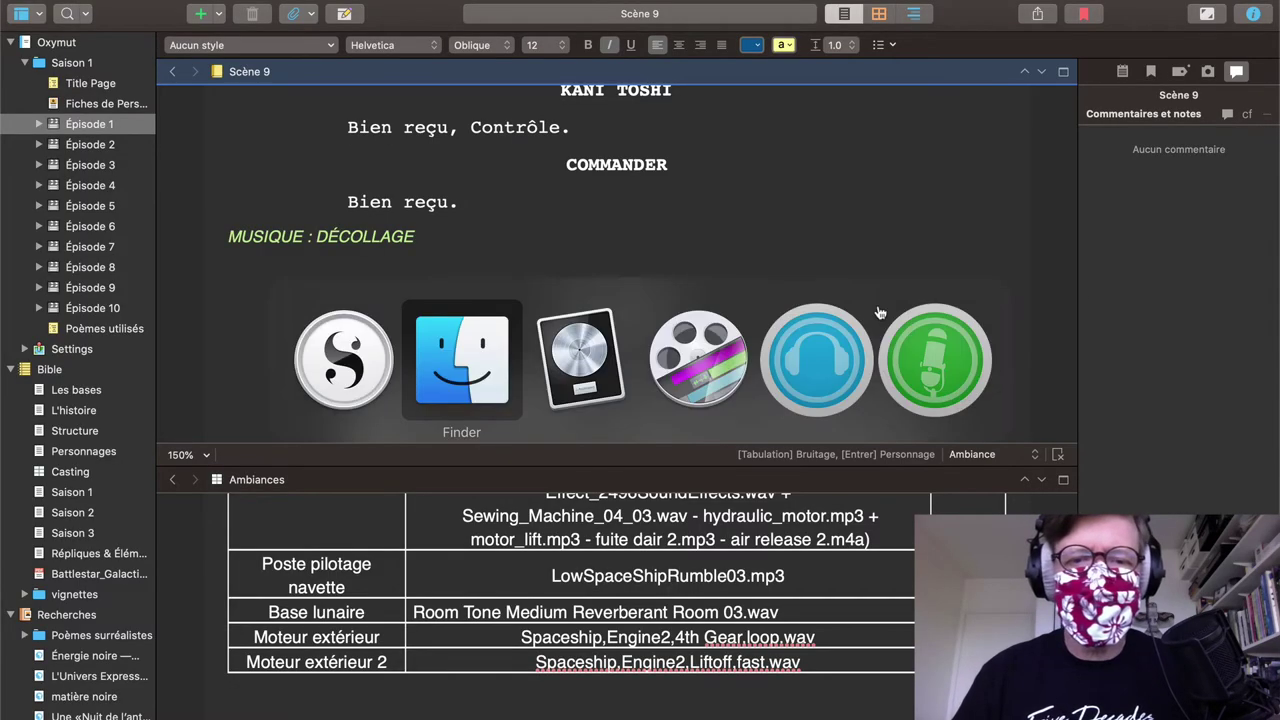
{"action": "key", "text": "super+Tab"}
{"action": "key", "text": "super+Tab"}
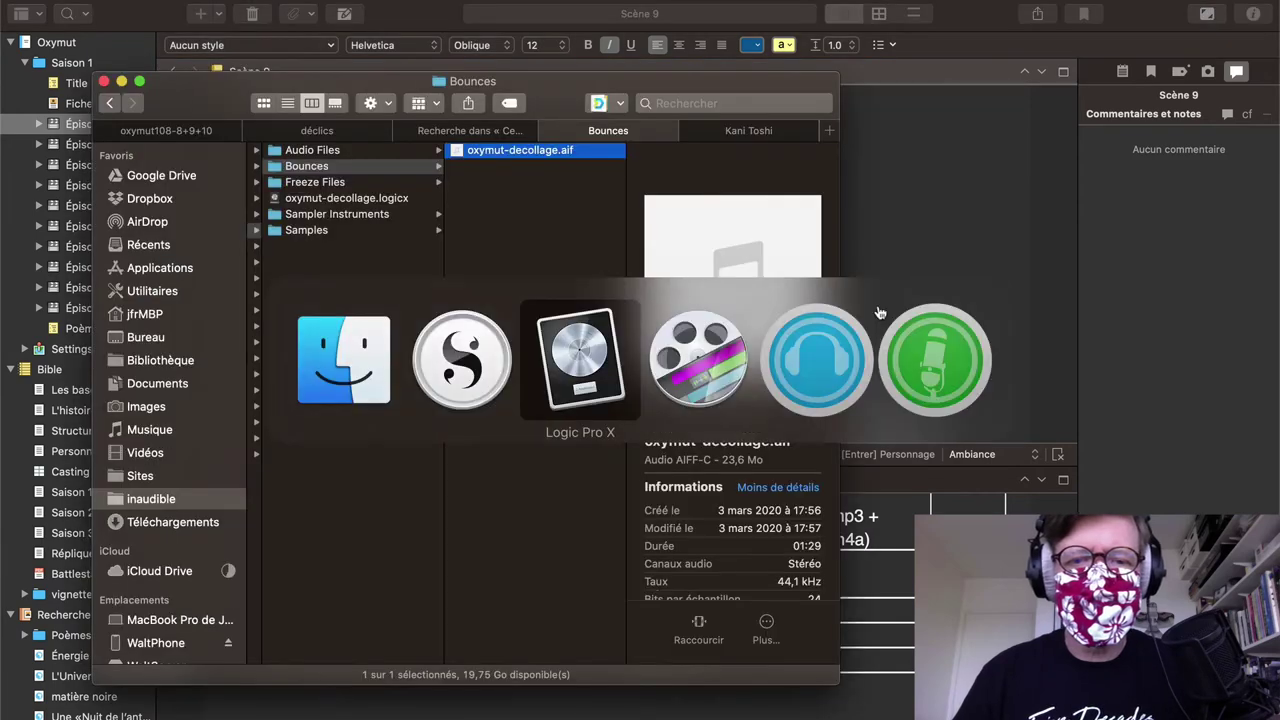
Step: Go back to the Kani radio voice dialogue after bar 35 and play from 01:01:09,000 to 01:01:10,989 to position the playhead
{"action": "scroll", "coordinate": [865, 600], "scroll_direction": "down", "scroll_amount": 10}
{"action": "scroll", "coordinate": [865, 600], "scroll_direction": "left", "scroll_amount": 5}
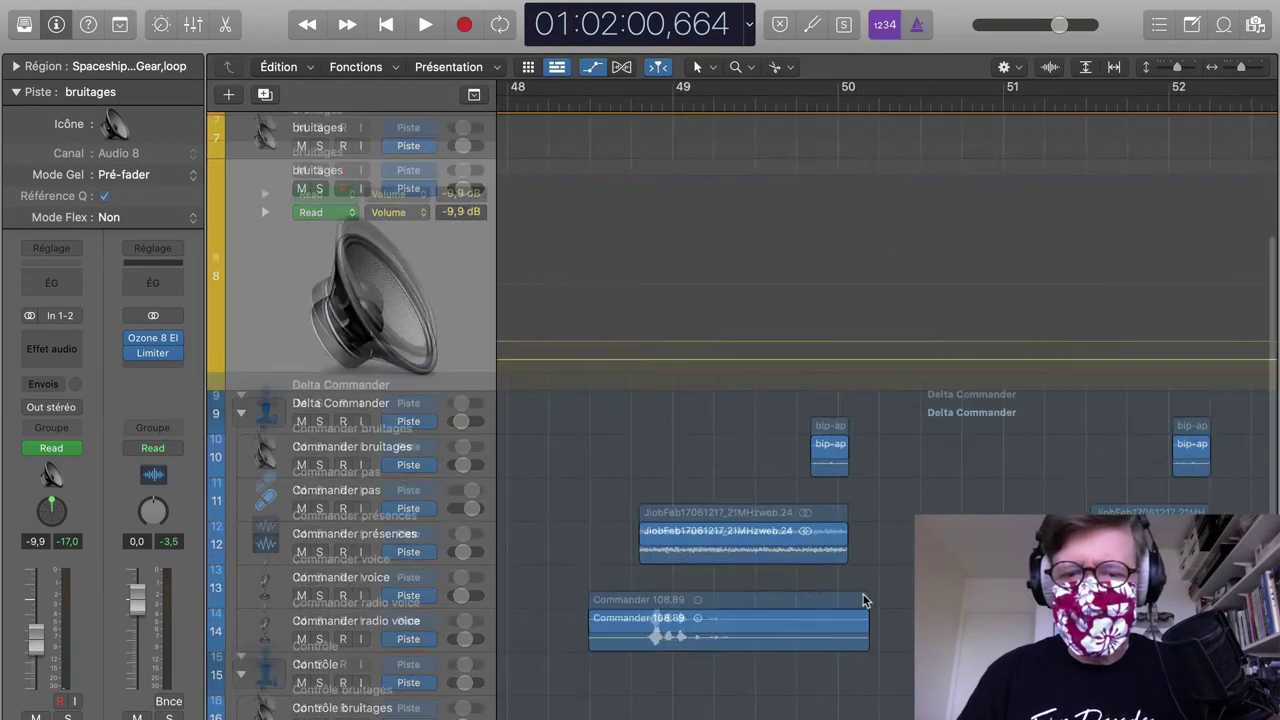
{"action": "scroll", "coordinate": [865, 600], "scroll_direction": "left", "scroll_amount": 6}
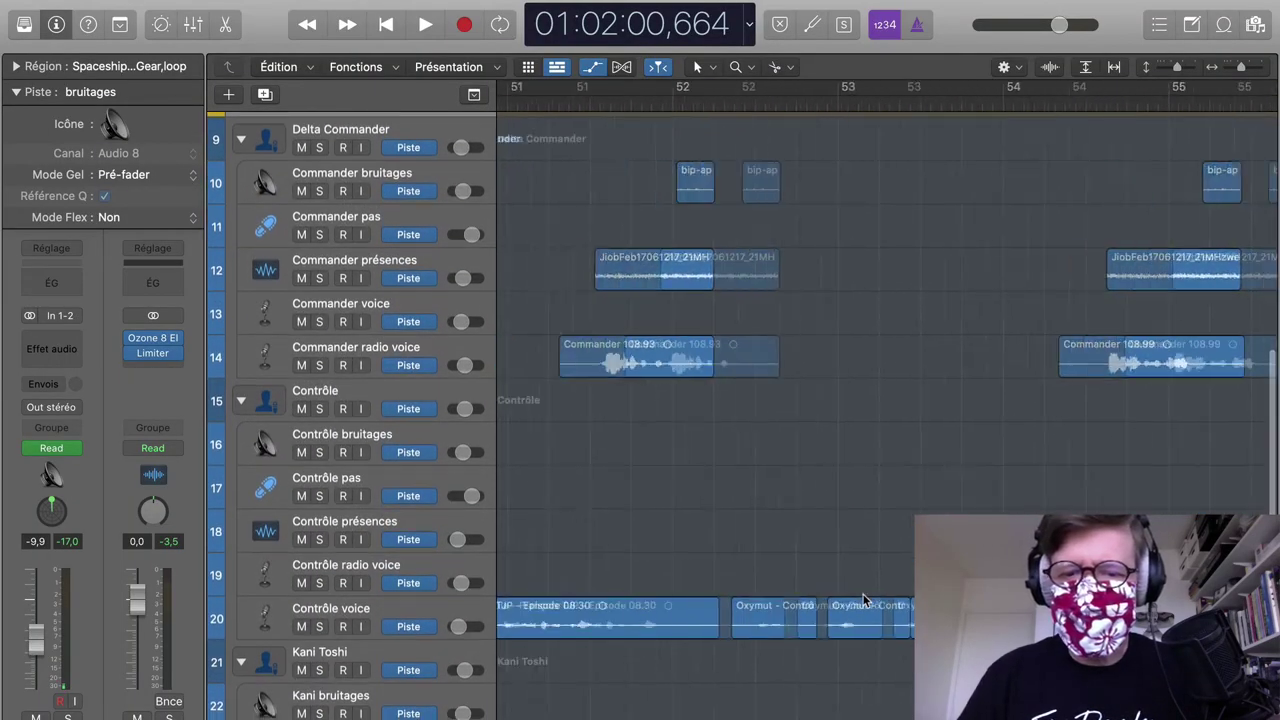
{"action": "scroll", "coordinate": [865, 600], "scroll_direction": "down", "scroll_amount": 3}
{"action": "scroll", "coordinate": [865, 600], "scroll_direction": "down", "scroll_amount": 5}
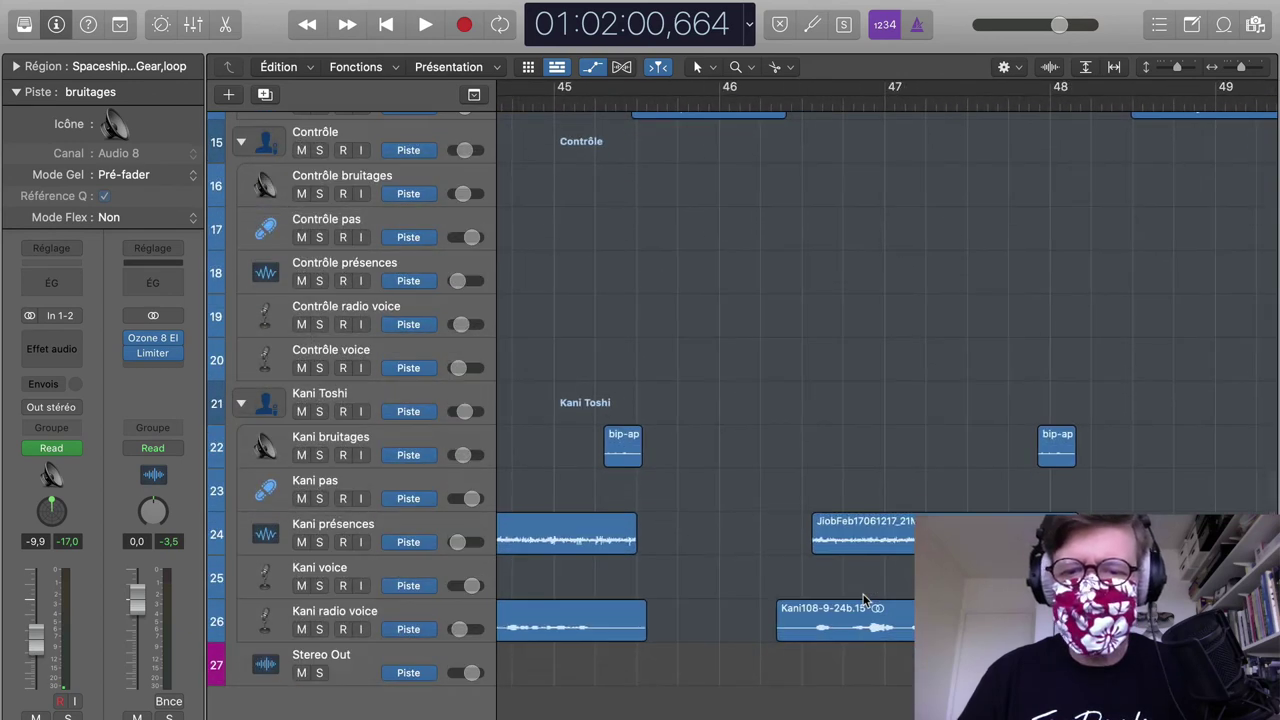
{"action": "scroll", "coordinate": [865, 600], "scroll_direction": "left", "scroll_amount": 6}
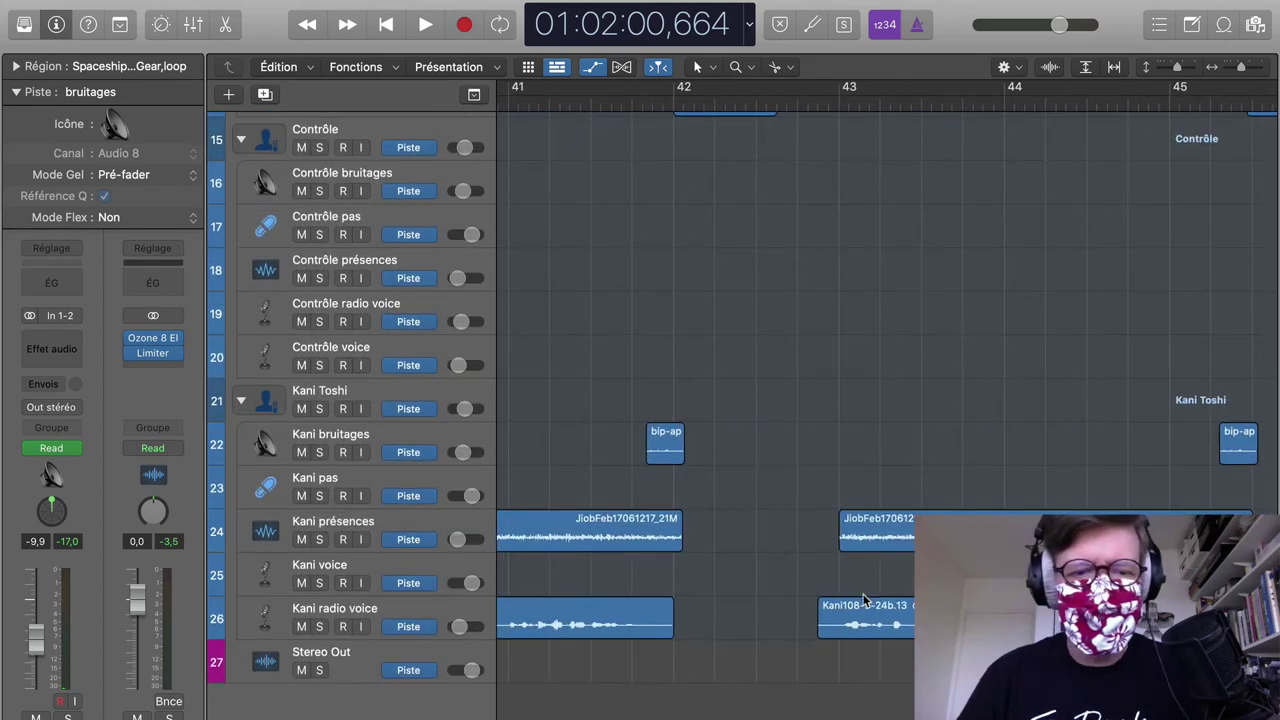
{"action": "scroll", "coordinate": [865, 600], "scroll_direction": "left", "scroll_amount": 6}
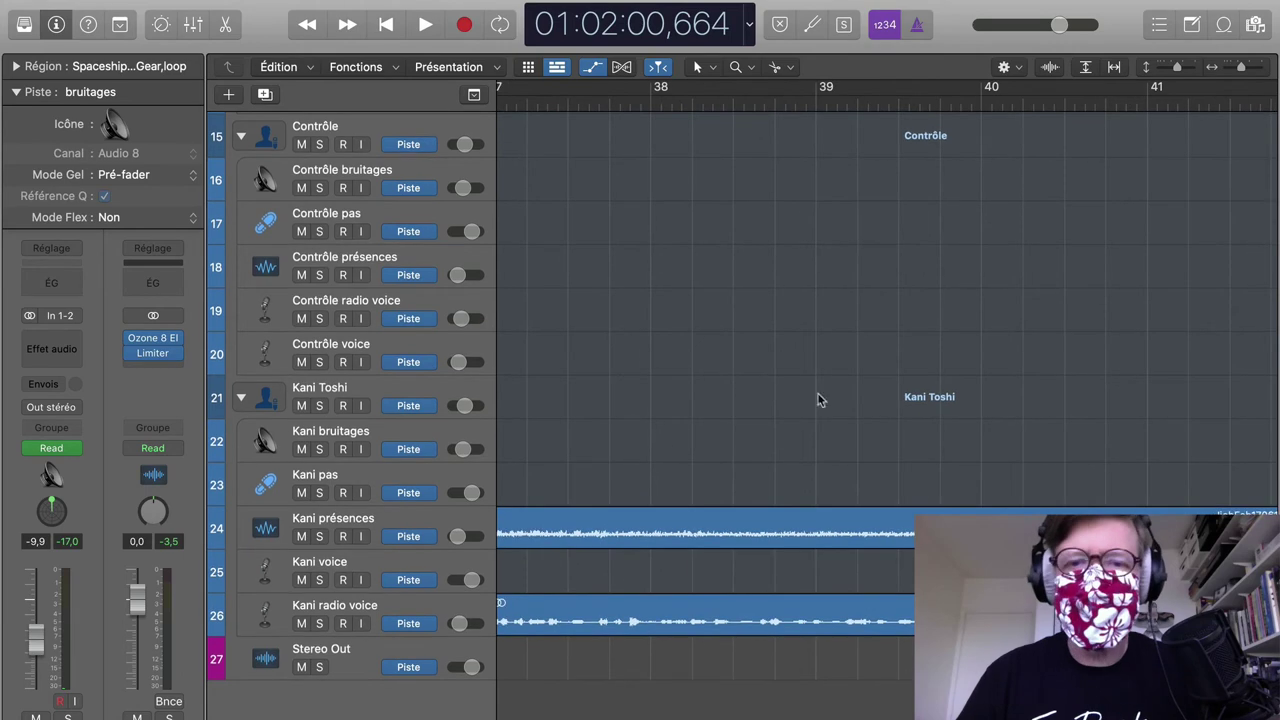
{"action": "scroll", "coordinate": [751, 374], "scroll_direction": "left", "scroll_amount": 4}
{"action": "left_click", "coordinate": [690, 105]}
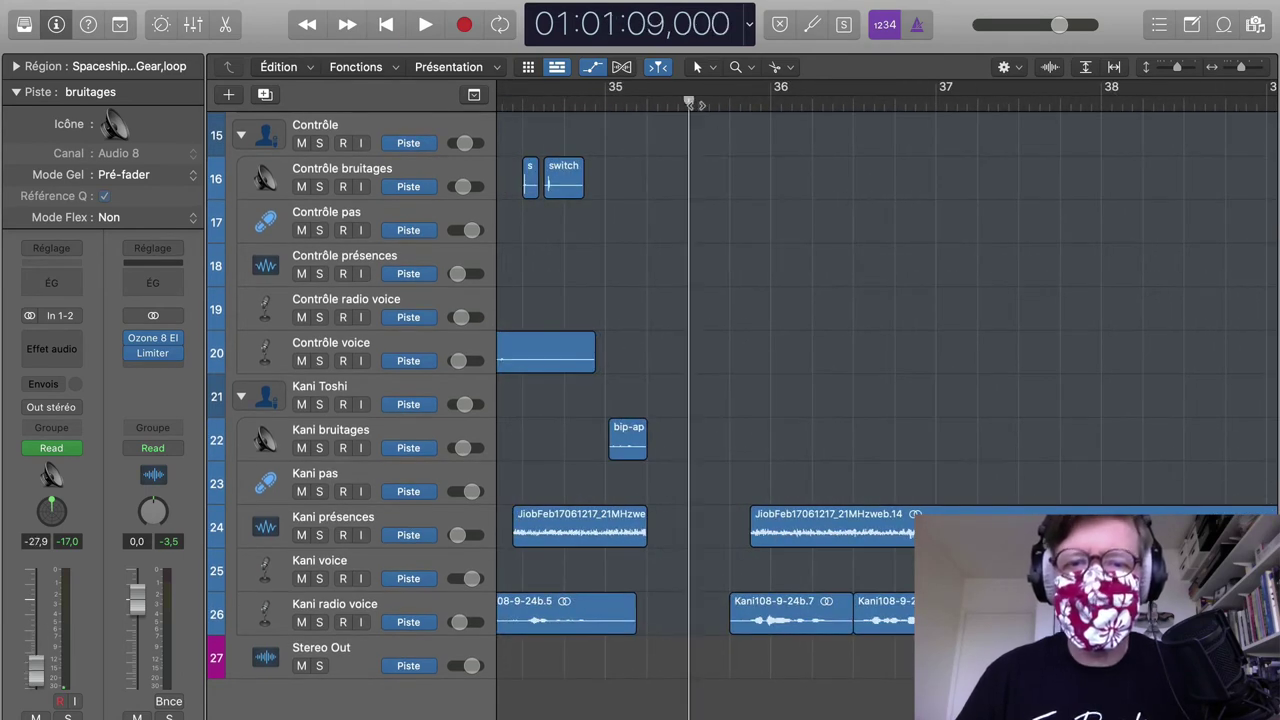
{"action": "key", "text": "space"}
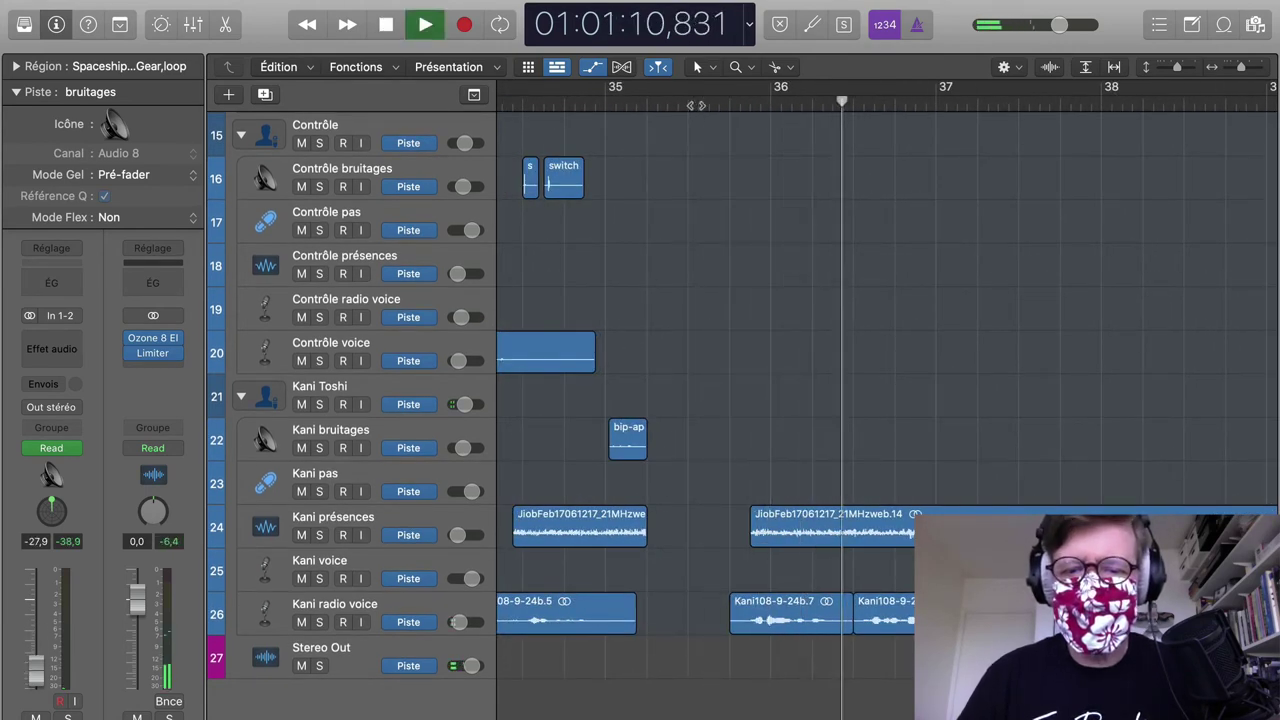
{"action": "key", "text": "space"}
Step: Import oxymut-decollage.aif from the Finder's Bounces folder onto musiques track 3 at the playhead, and select that track to enlarge it
{"action": "scroll", "coordinate": [817, 286], "scroll_direction": "up", "scroll_amount": 15}
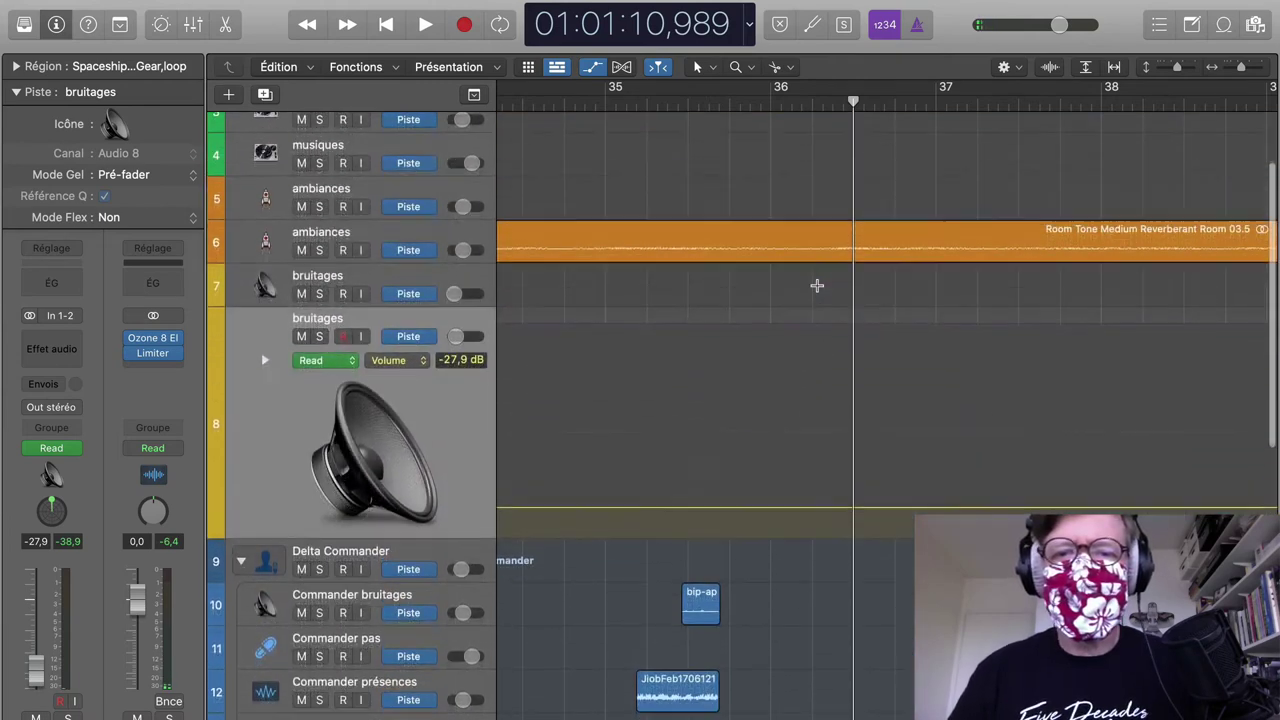
{"action": "key", "text": "super+Tab"}
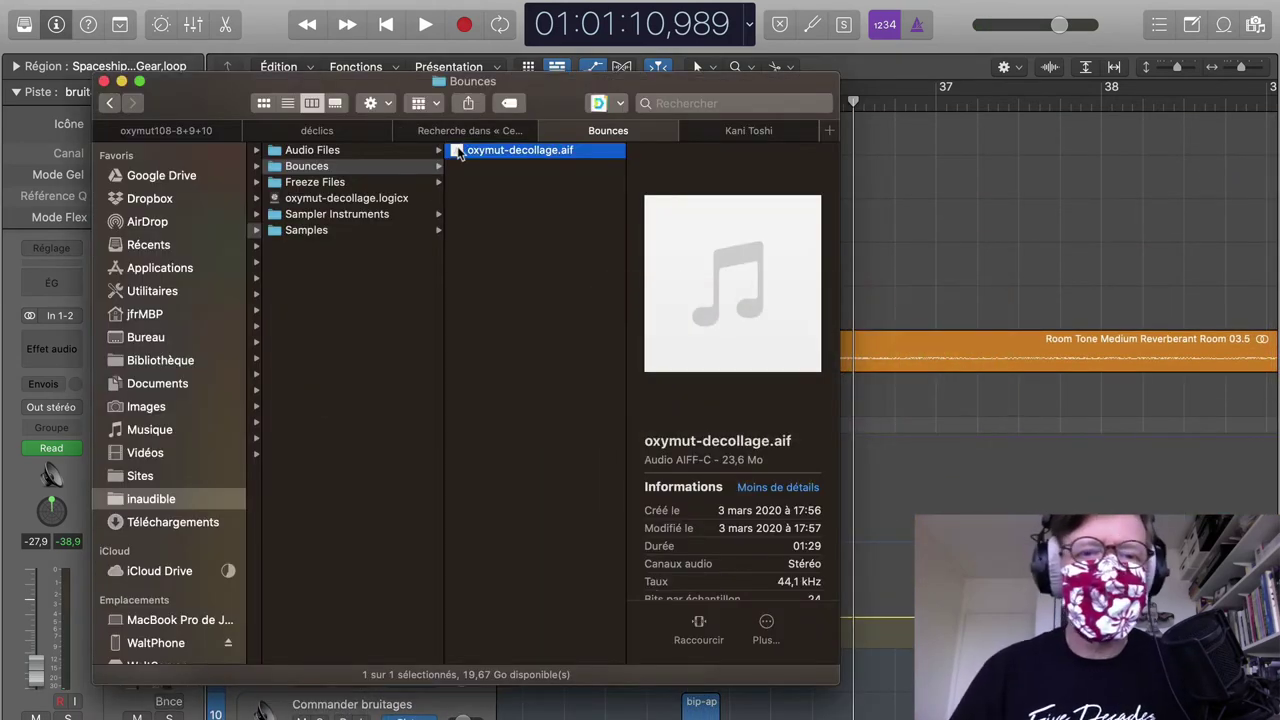
{"action": "left_click_drag", "start_coordinate": [760, 322], "coordinate": [853, 258]}
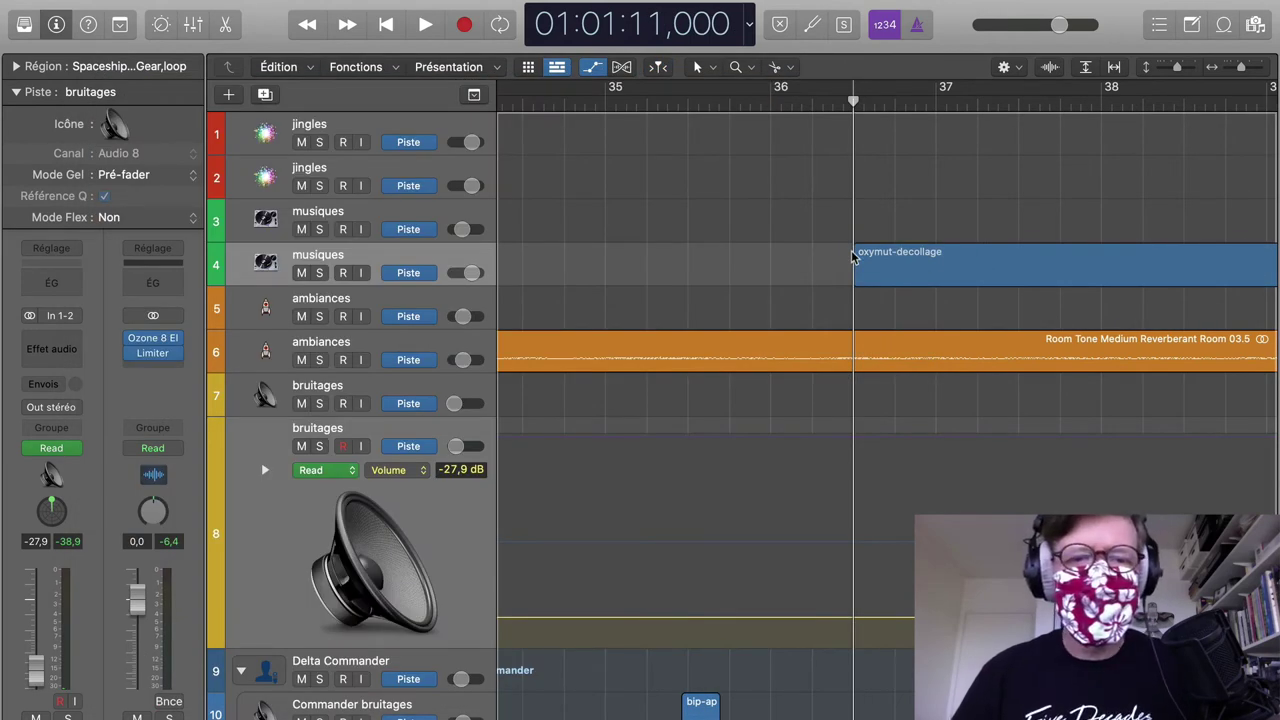
{"action": "left_click_drag", "start_coordinate": [853, 258], "coordinate": [847, 220]}
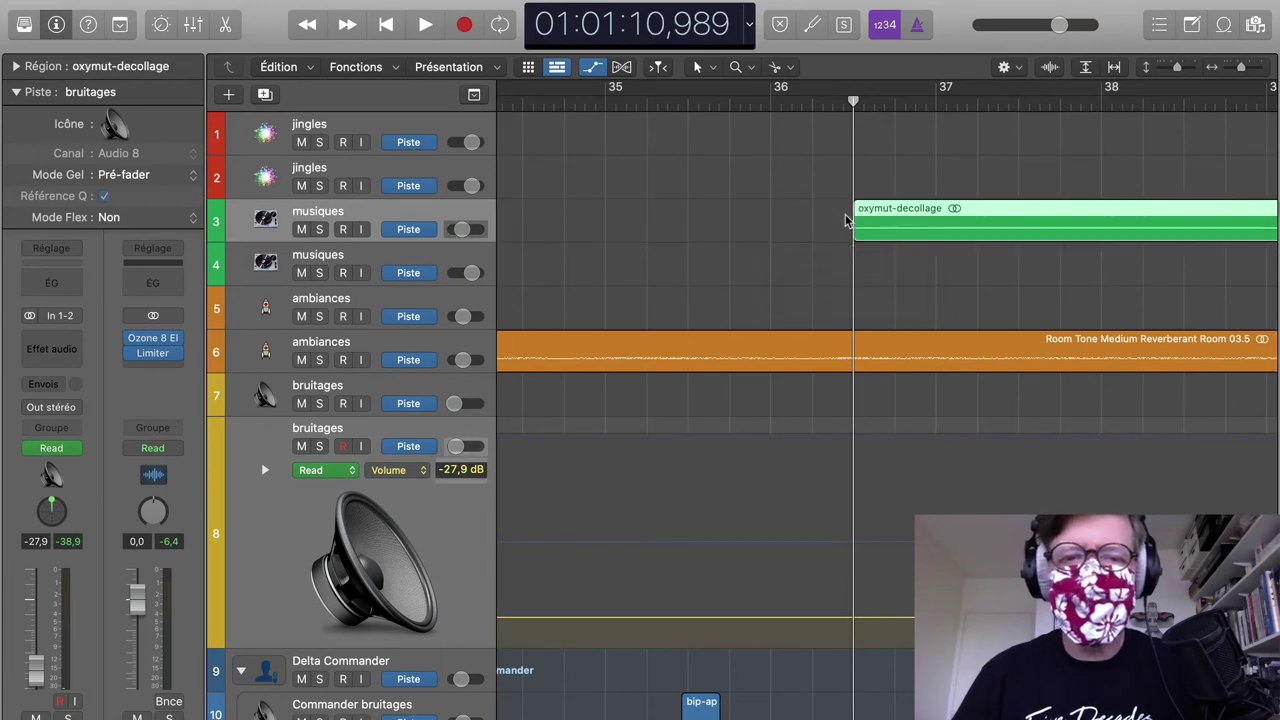
{"action": "left_click", "coordinate": [483, 216]}
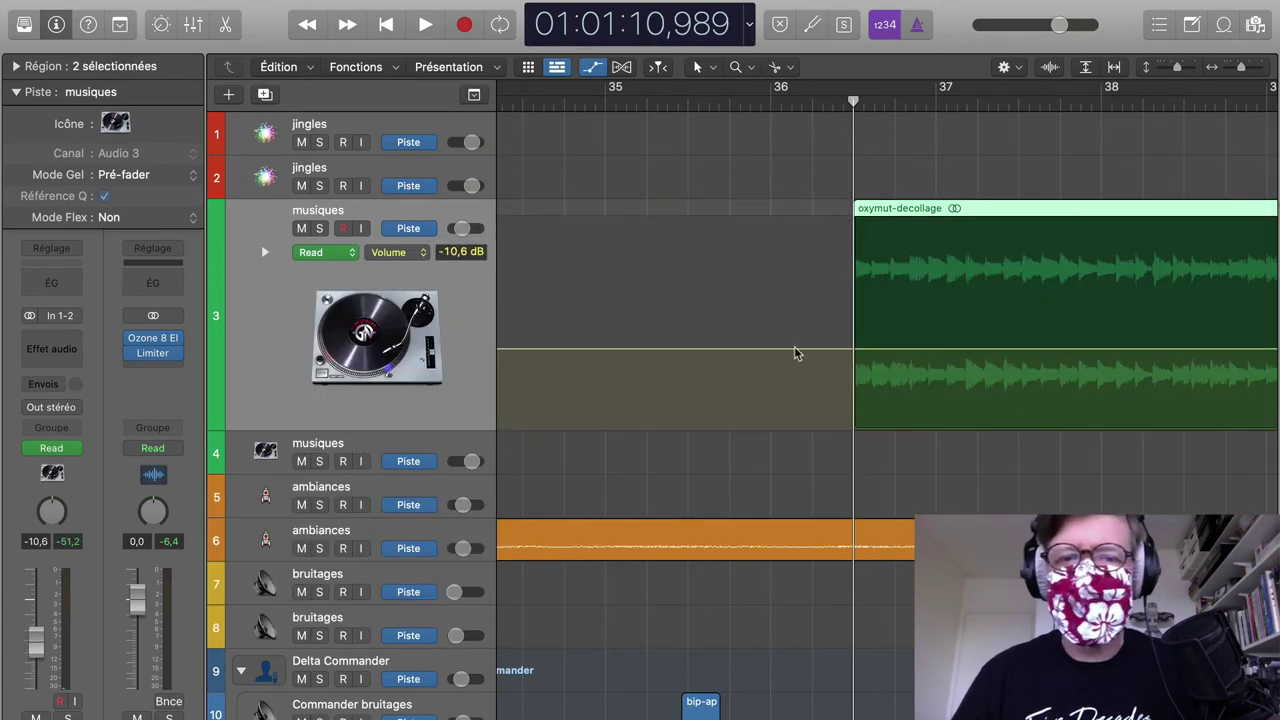
Step: Examine how the oxymut-decollage region lines up with the ambiance and spaceship engine regions up to its fade-out
{"action": "scroll", "coordinate": [794, 349], "scroll_direction": "left", "scroll_amount": 20}
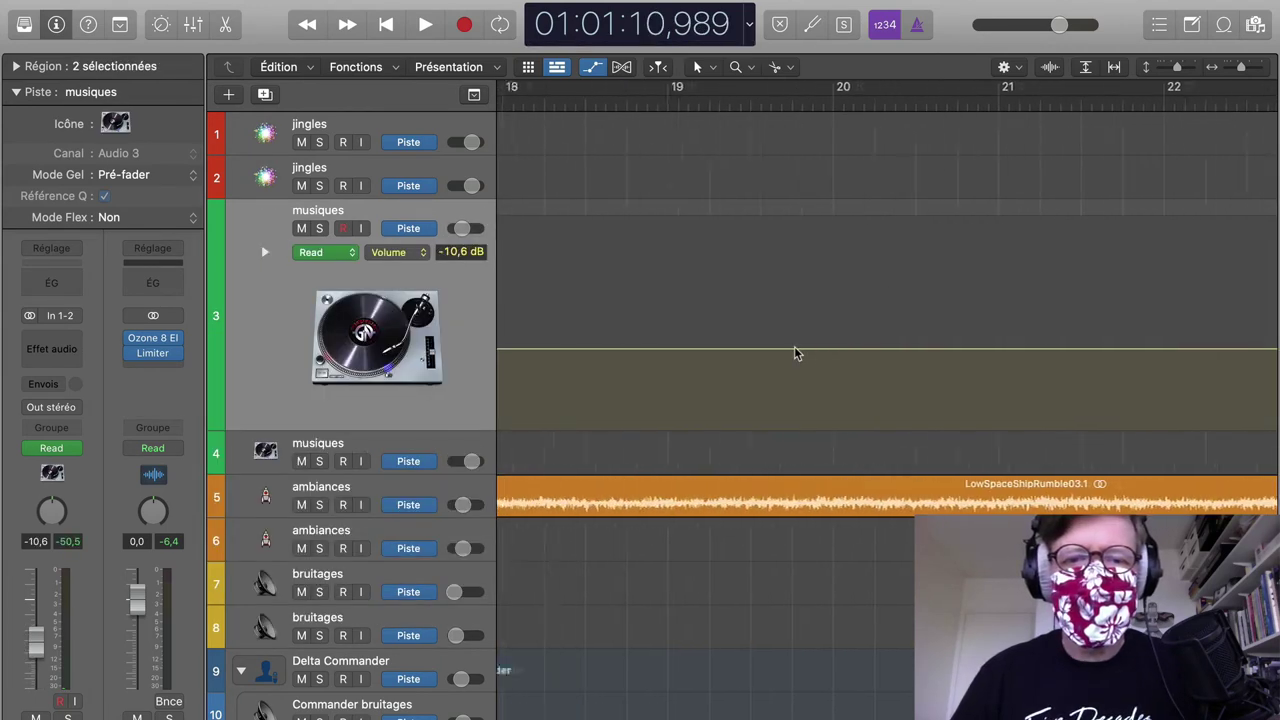
{"action": "scroll", "coordinate": [796, 352], "scroll_direction": "right", "scroll_amount": 20}
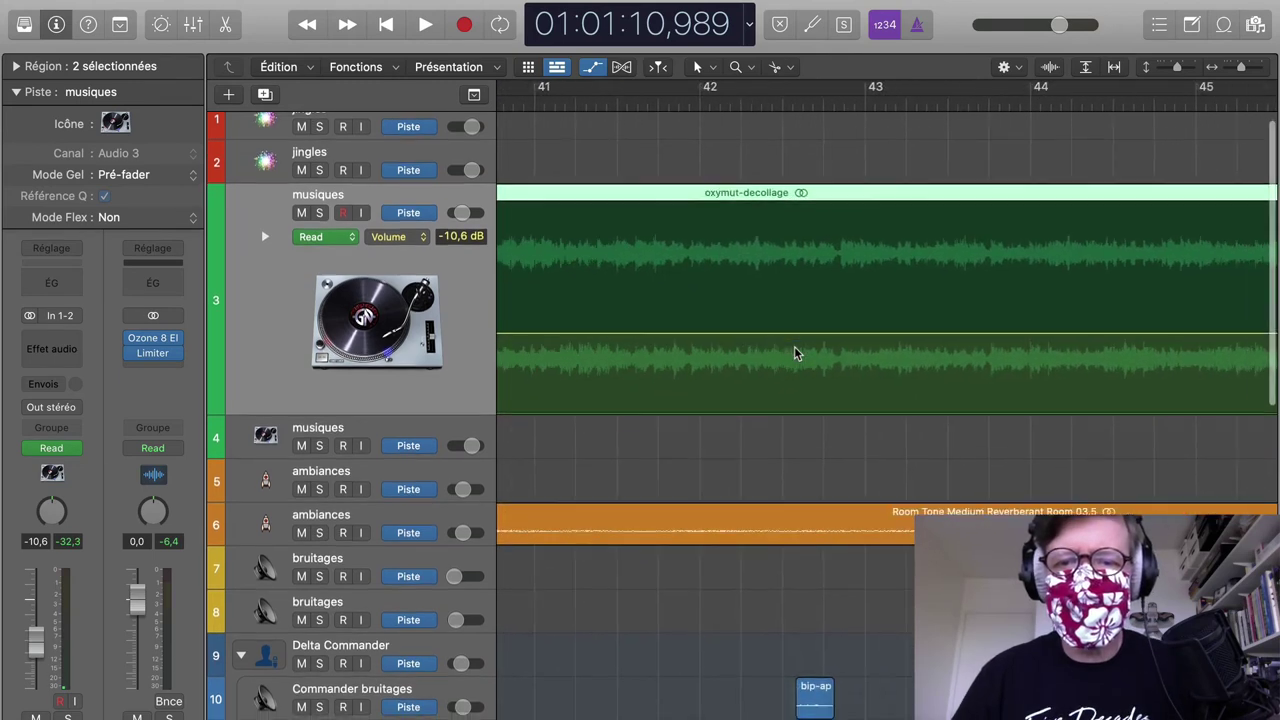
{"action": "scroll", "coordinate": [795, 350], "scroll_direction": "down", "scroll_amount": 3}
{"action": "scroll", "coordinate": [890, 382], "scroll_direction": "down", "scroll_amount": 2}
{"action": "scroll", "coordinate": [890, 382], "scroll_direction": "right", "scroll_amount": 12}
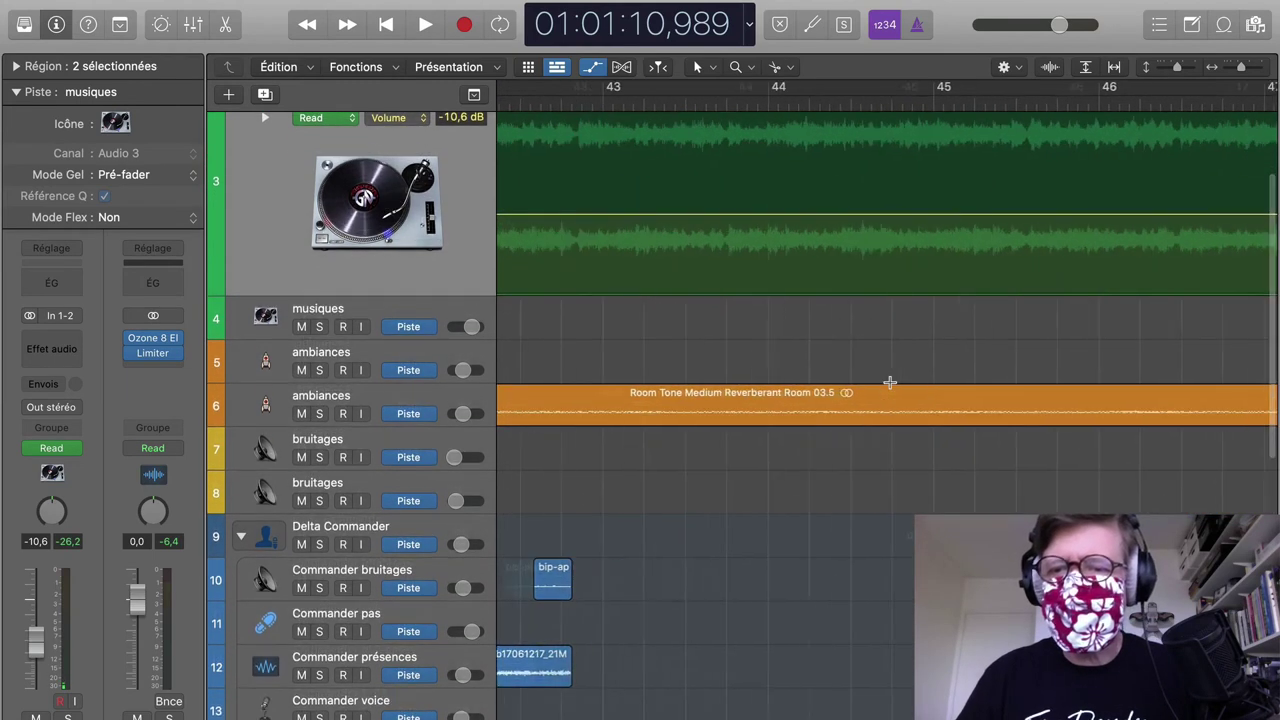
{"action": "scroll", "coordinate": [890, 382], "scroll_direction": "right", "scroll_amount": 12}
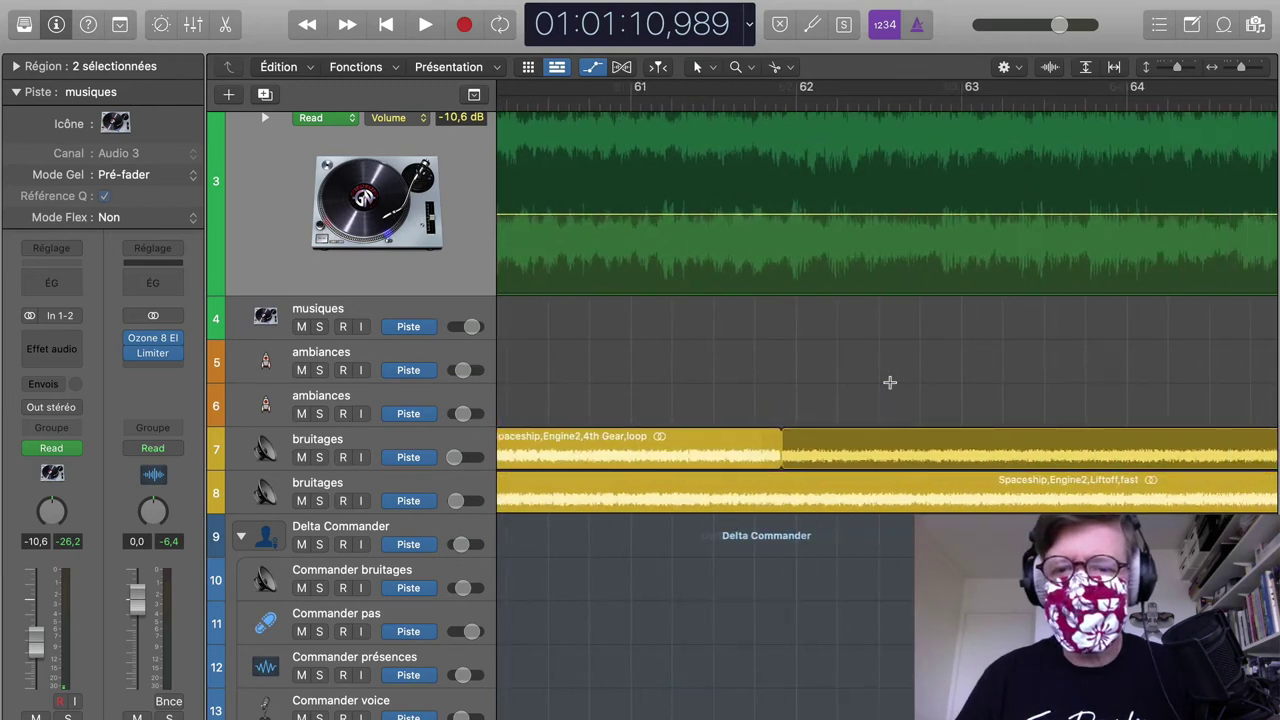
{"action": "scroll", "coordinate": [890, 382], "scroll_direction": "right", "scroll_amount": 3}
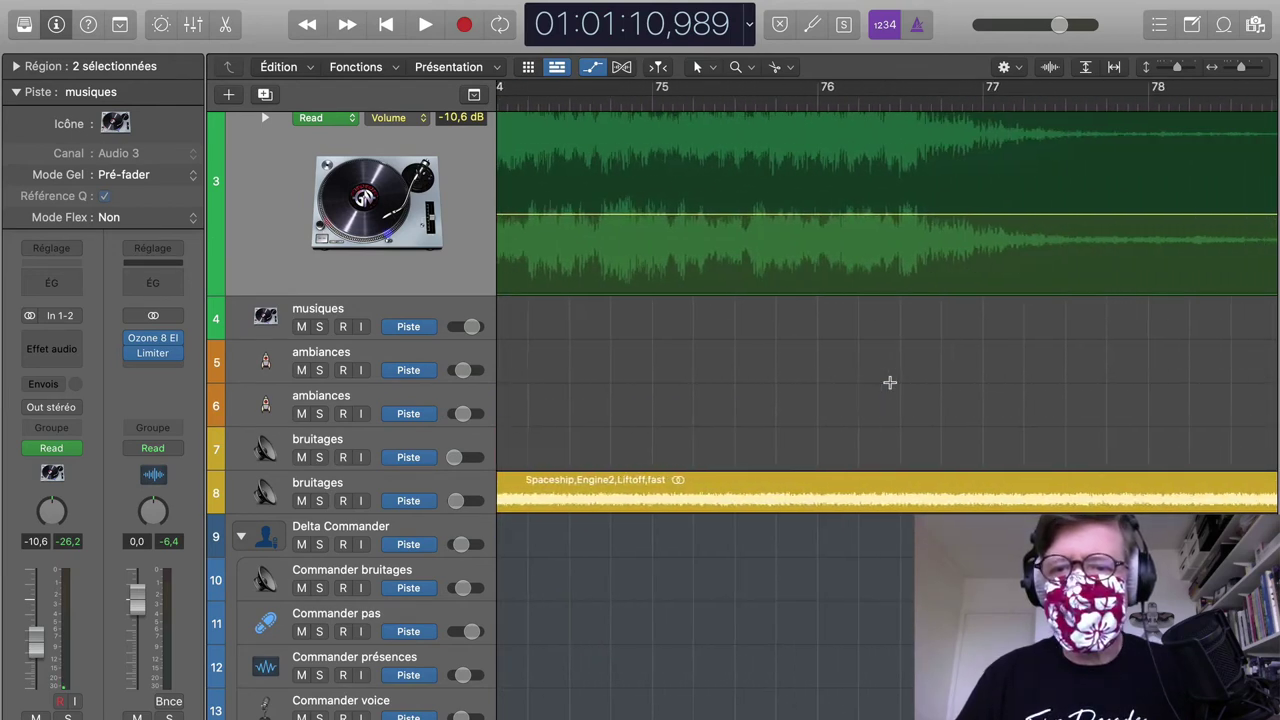
{"action": "scroll", "coordinate": [890, 382], "scroll_direction": "down", "scroll_amount": 1}
{"action": "scroll", "coordinate": [890, 382], "scroll_direction": "left", "scroll_amount": 10}
{"action": "scroll", "coordinate": [890, 382], "scroll_direction": "down", "scroll_amount": 1}
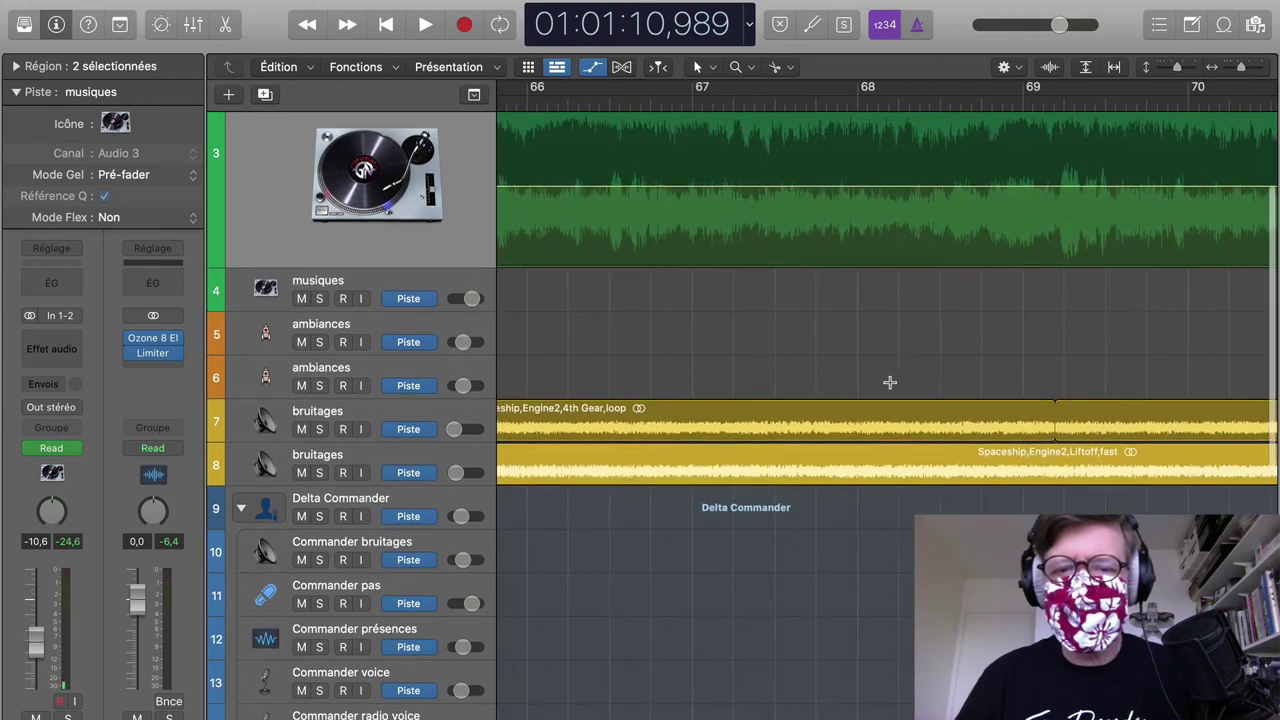
{"action": "scroll", "coordinate": [890, 382], "scroll_direction": "right", "scroll_amount": 1}
{"action": "scroll", "coordinate": [890, 382], "scroll_direction": "down", "scroll_amount": 1}
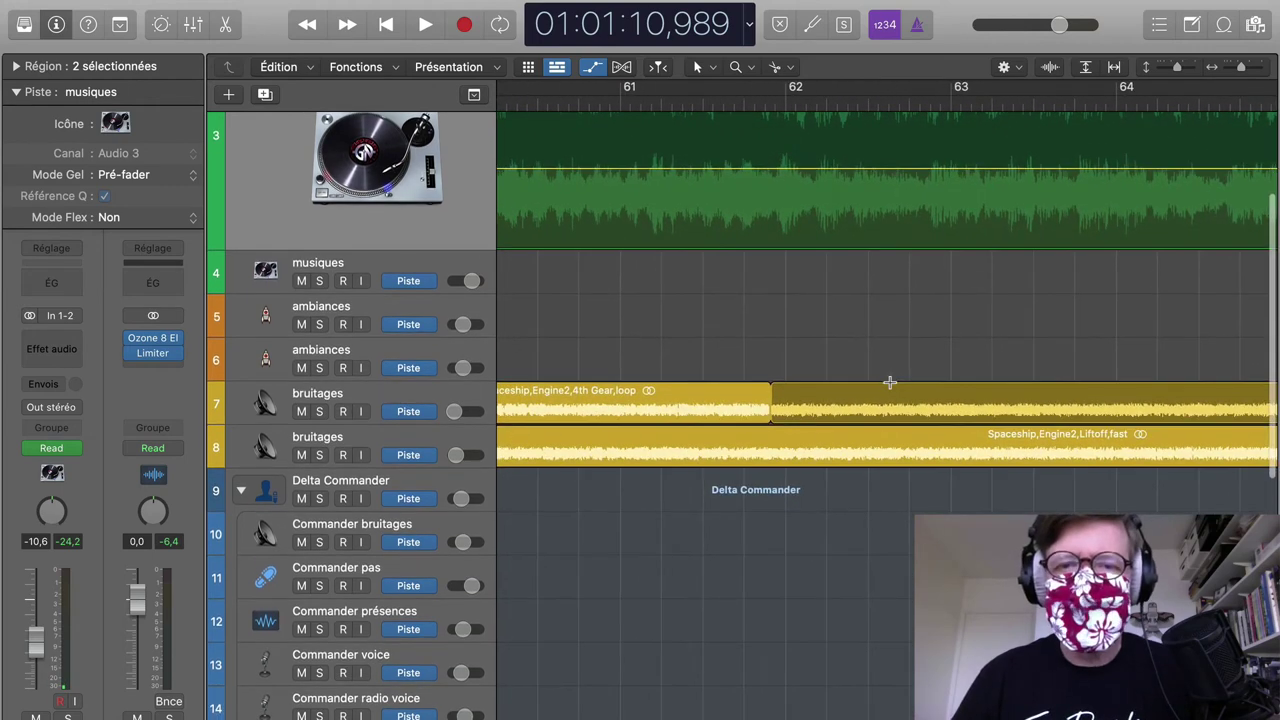
Step: Find the last Contrôle radio voice line and place the playhead at its end, at 01:01:57,500
{"action": "scroll", "coordinate": [830, 716], "scroll_direction": "down", "scroll_amount": 10}
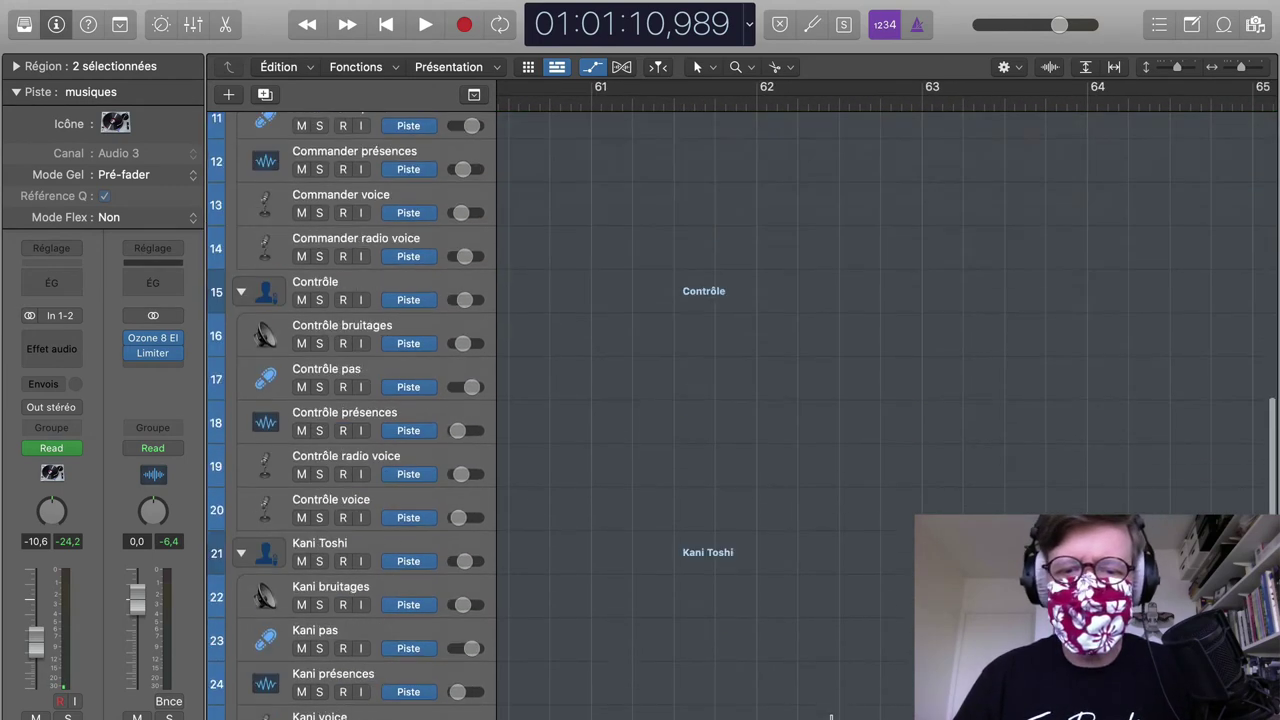
{"action": "scroll", "coordinate": [830, 716], "scroll_direction": "left", "scroll_amount": 4}
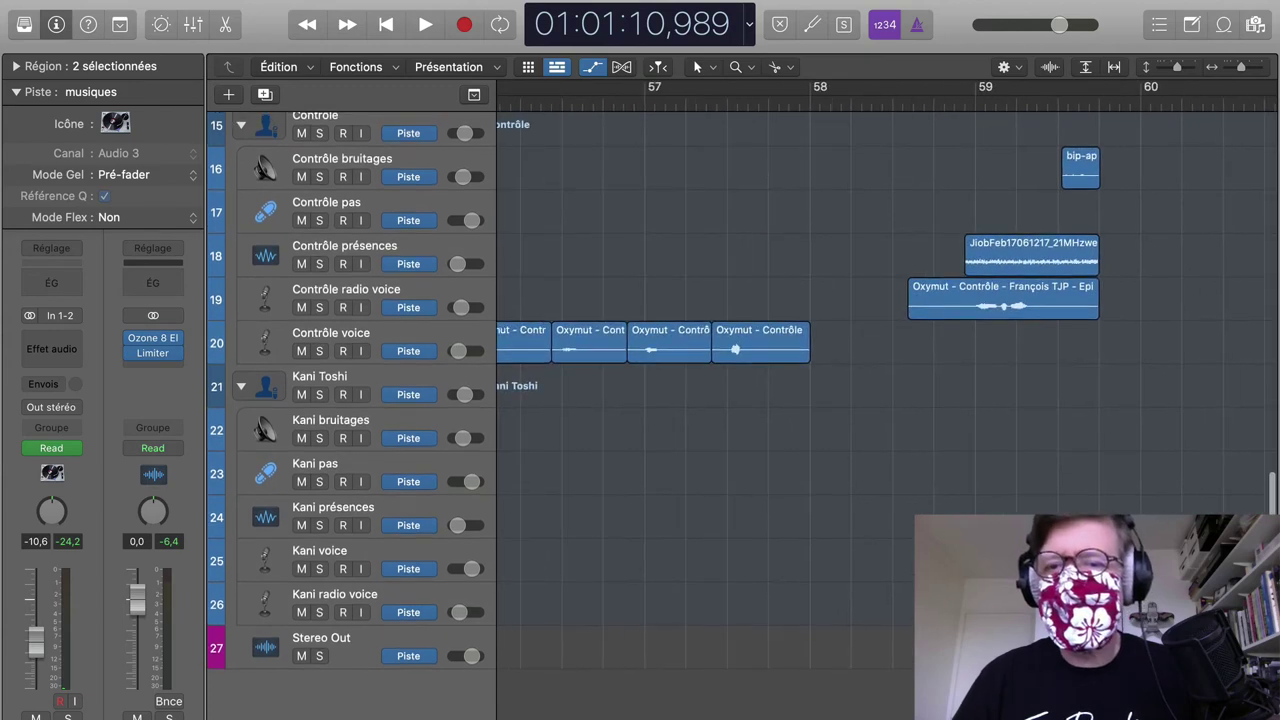
{"action": "scroll", "coordinate": [1059, 341], "scroll_direction": "up", "scroll_amount": 8}
{"action": "scroll", "coordinate": [1062, 345], "scroll_direction": "right", "scroll_amount": 2}
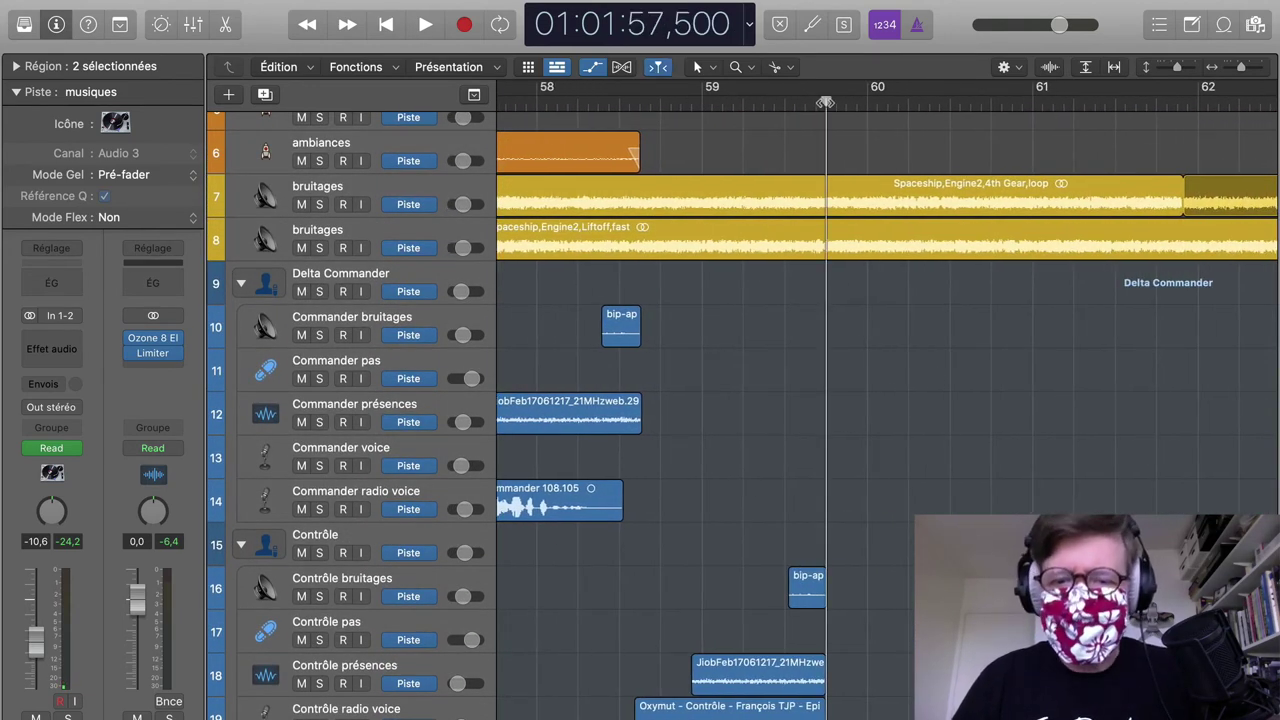
{"action": "scroll", "coordinate": [1022, 408], "scroll_direction": "up", "scroll_amount": 8}
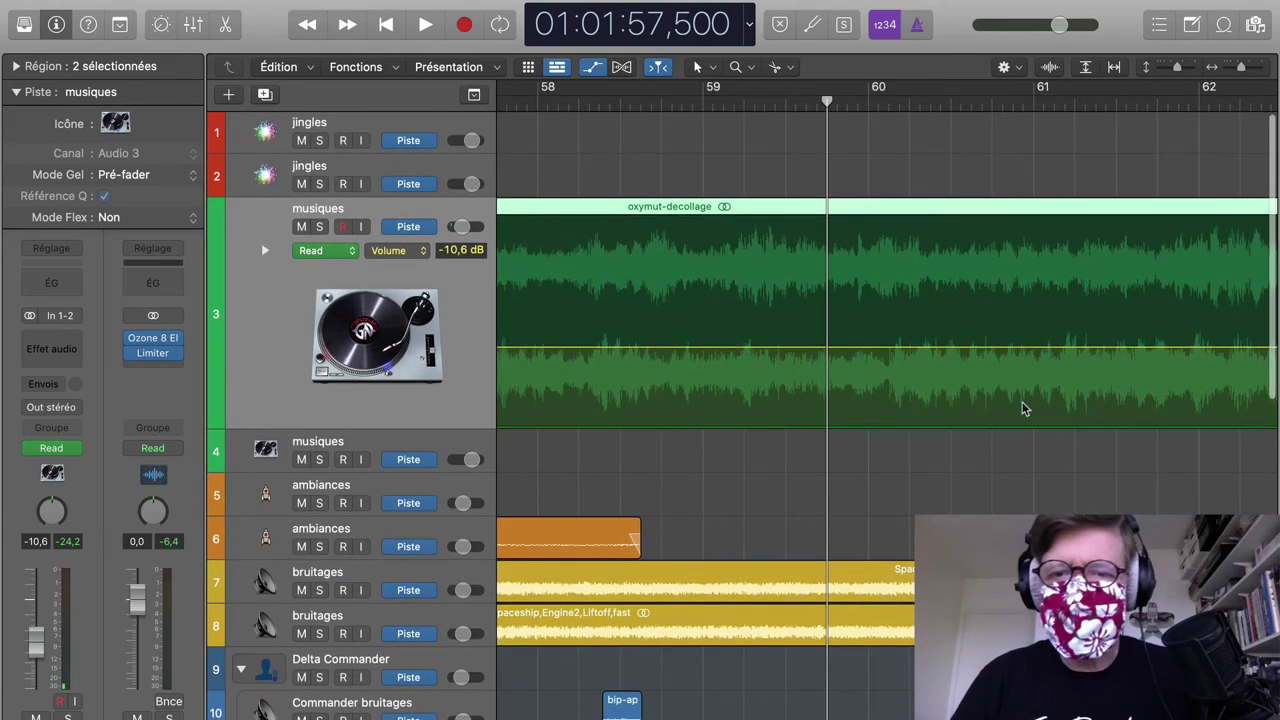
Step: Review the rest of the music region and lower its volume automation on musiques track 3 to -25,1 dB from the region's start
{"action": "scroll", "coordinate": [1022, 408], "scroll_direction": "right", "scroll_amount": 3}
{"action": "scroll", "coordinate": [1022, 408], "scroll_direction": "right", "scroll_amount": 8}
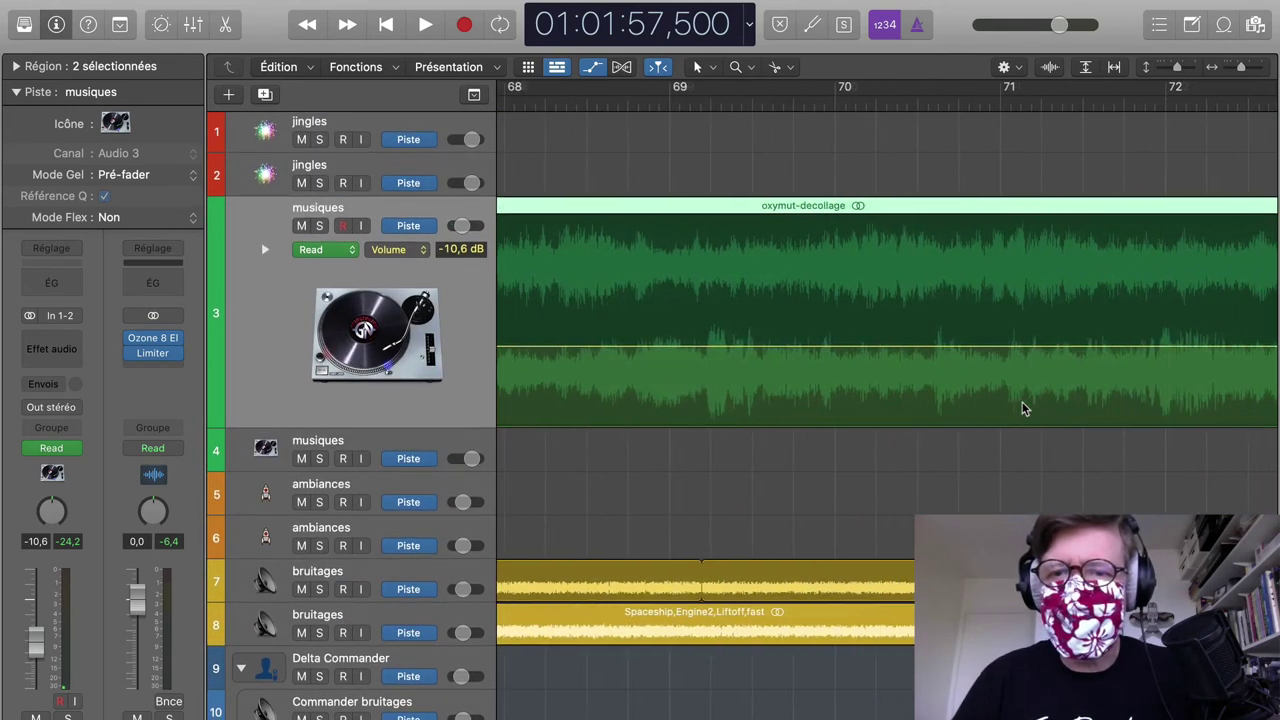
{"action": "scroll", "coordinate": [1022, 408], "scroll_direction": "right", "scroll_amount": 5}
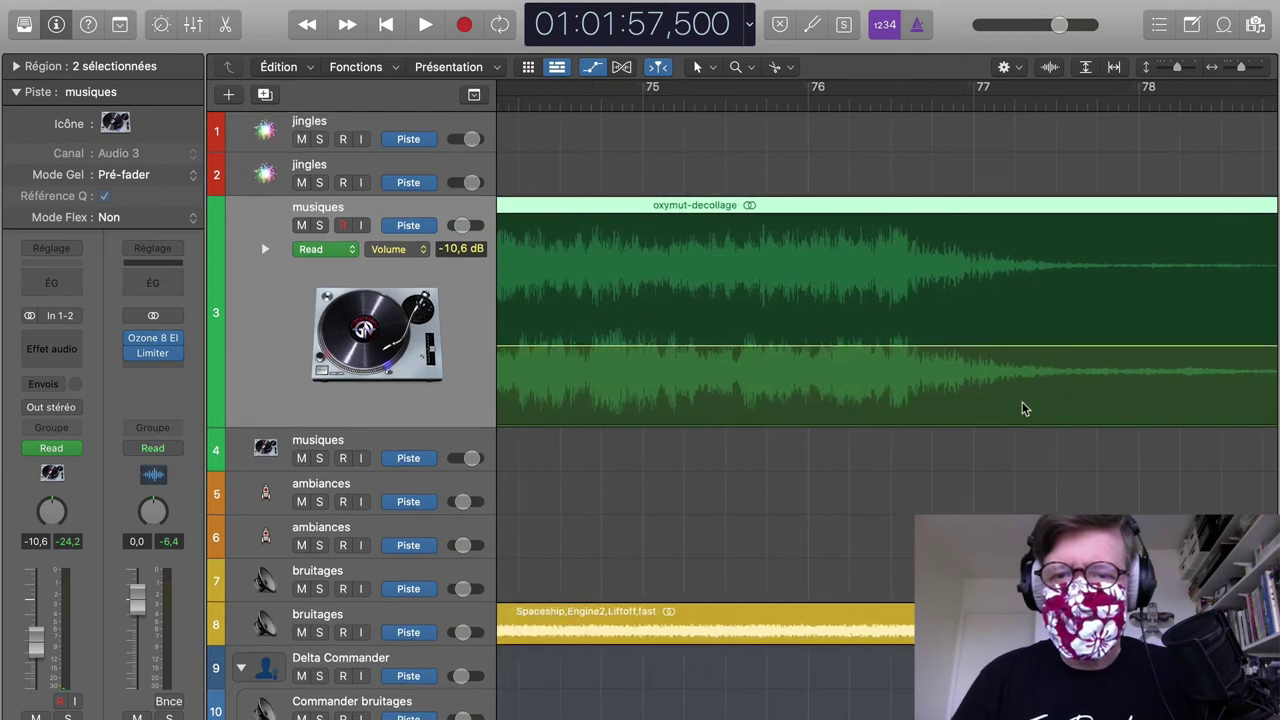
{"action": "scroll", "coordinate": [1022, 408], "scroll_direction": "left", "scroll_amount": 3}
{"action": "scroll", "coordinate": [1022, 408], "scroll_direction": "left", "scroll_amount": 15}
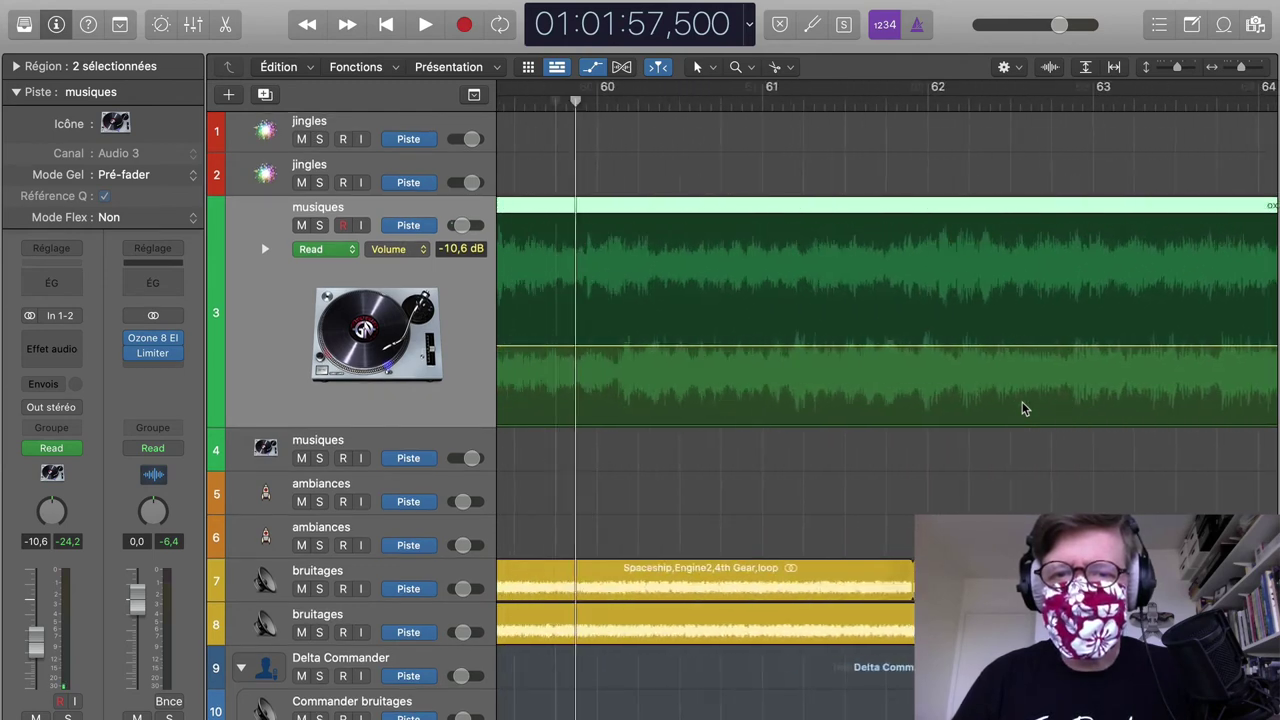
{"action": "scroll", "coordinate": [1022, 408], "scroll_direction": "left", "scroll_amount": 15}
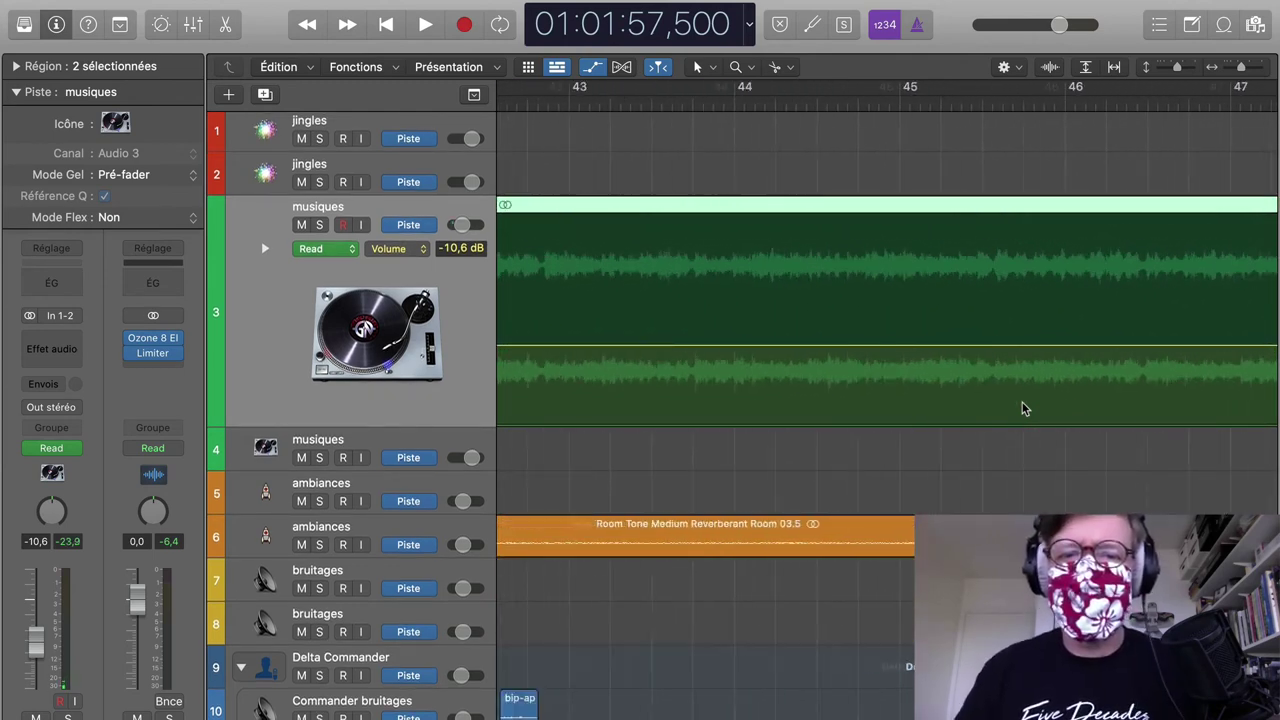
{"action": "scroll", "coordinate": [1022, 408], "scroll_direction": "left", "scroll_amount": 8}
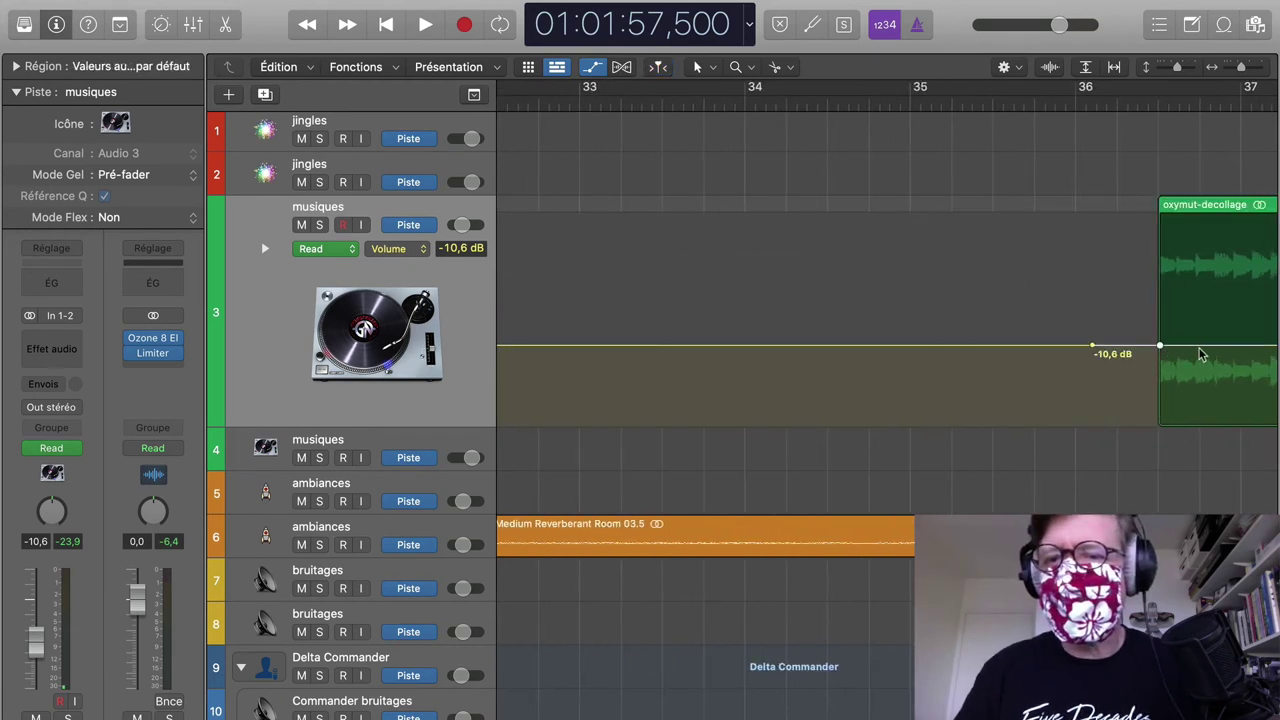
{"action": "left_click_drag", "start_coordinate": [1201, 354], "coordinate": [1203, 402]}
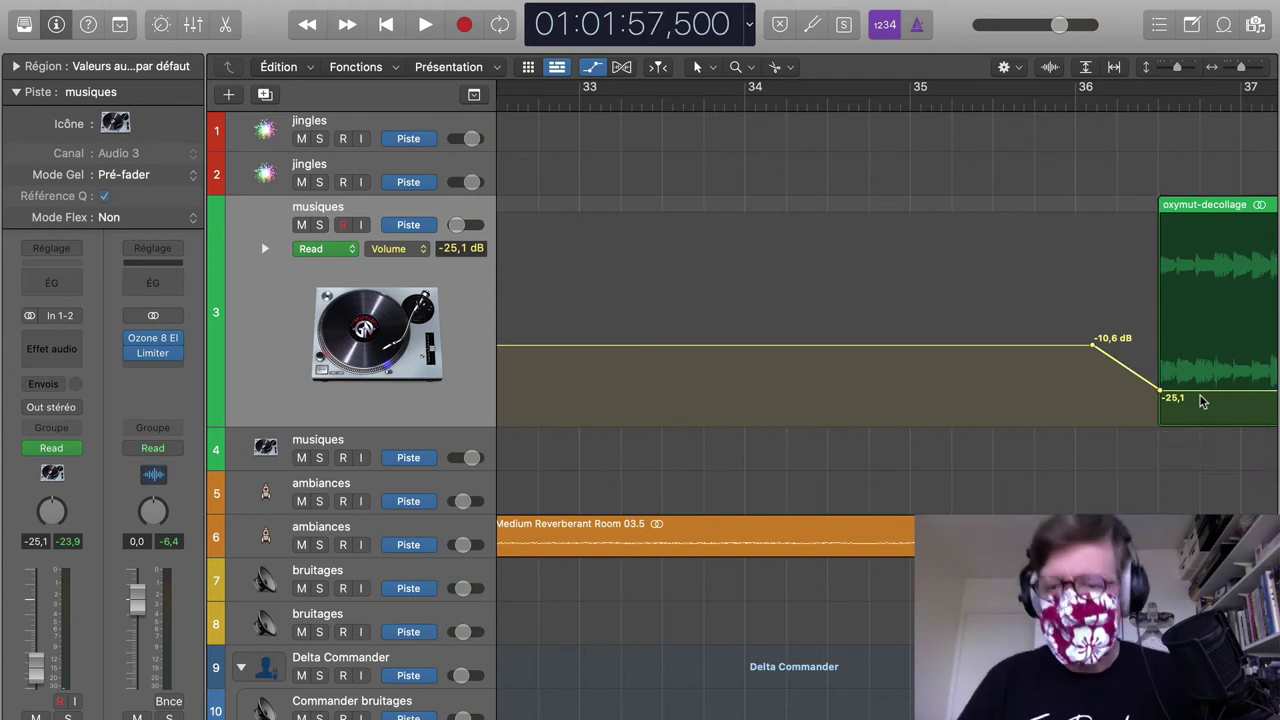
Step: Add a volume automation point on musiques track 3 at the playhead, during the spaceship liftoff near bar 59 4, and raise it to -8,8 dB
{"action": "scroll", "coordinate": [1202, 402], "scroll_direction": "right", "scroll_amount": 10}
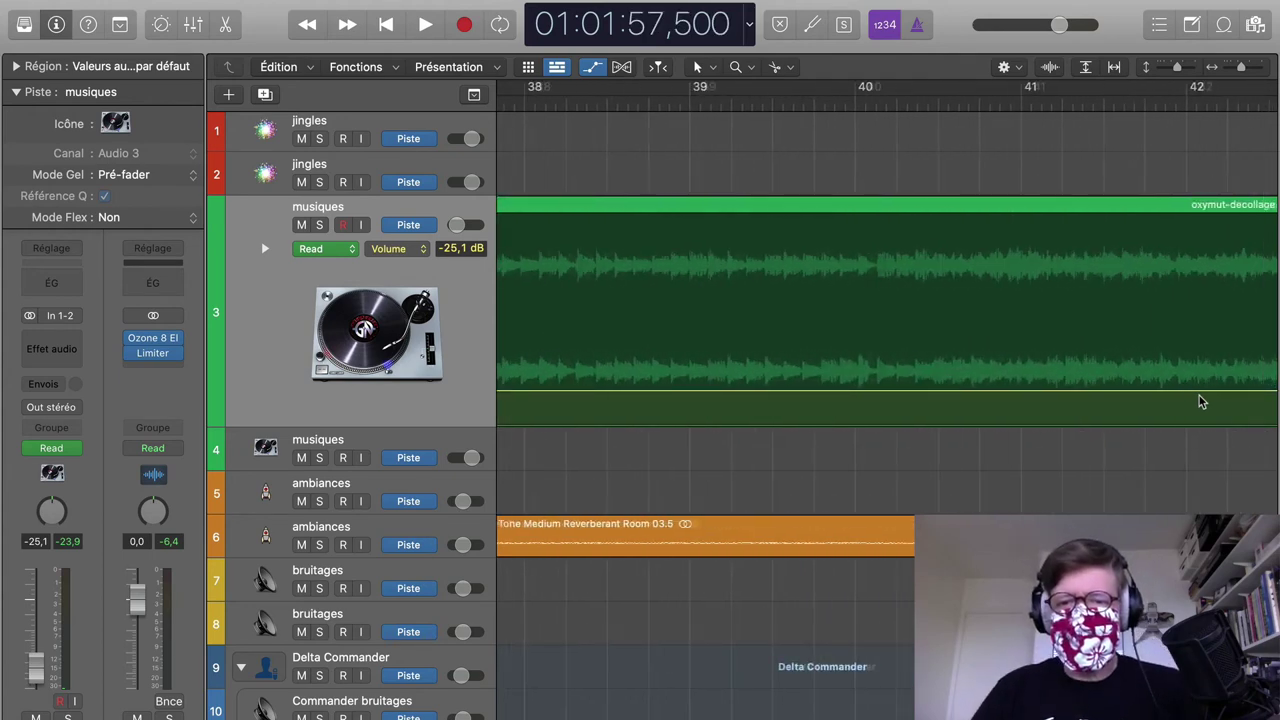
{"action": "scroll", "coordinate": [1202, 402], "scroll_direction": "right", "scroll_amount": 4}
{"action": "scroll", "coordinate": [1202, 402], "scroll_direction": "down", "scroll_amount": 8}
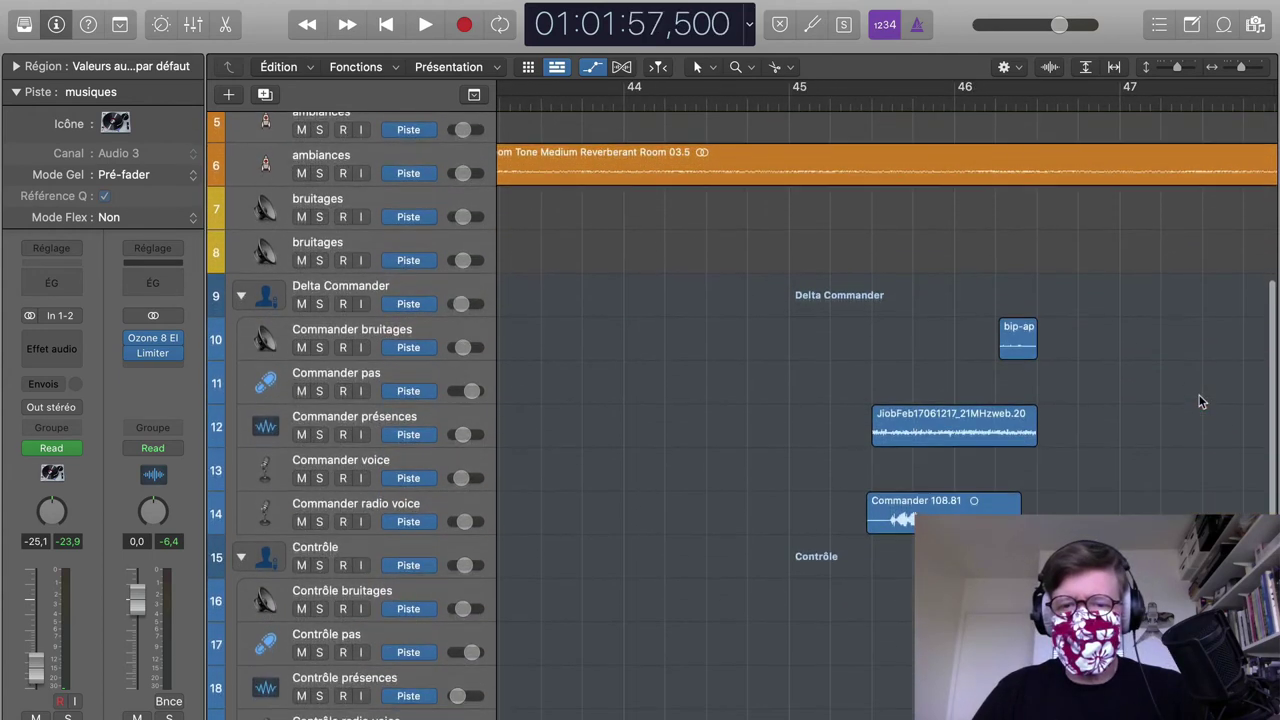
{"action": "scroll", "coordinate": [1202, 402], "scroll_direction": "right", "scroll_amount": 3}
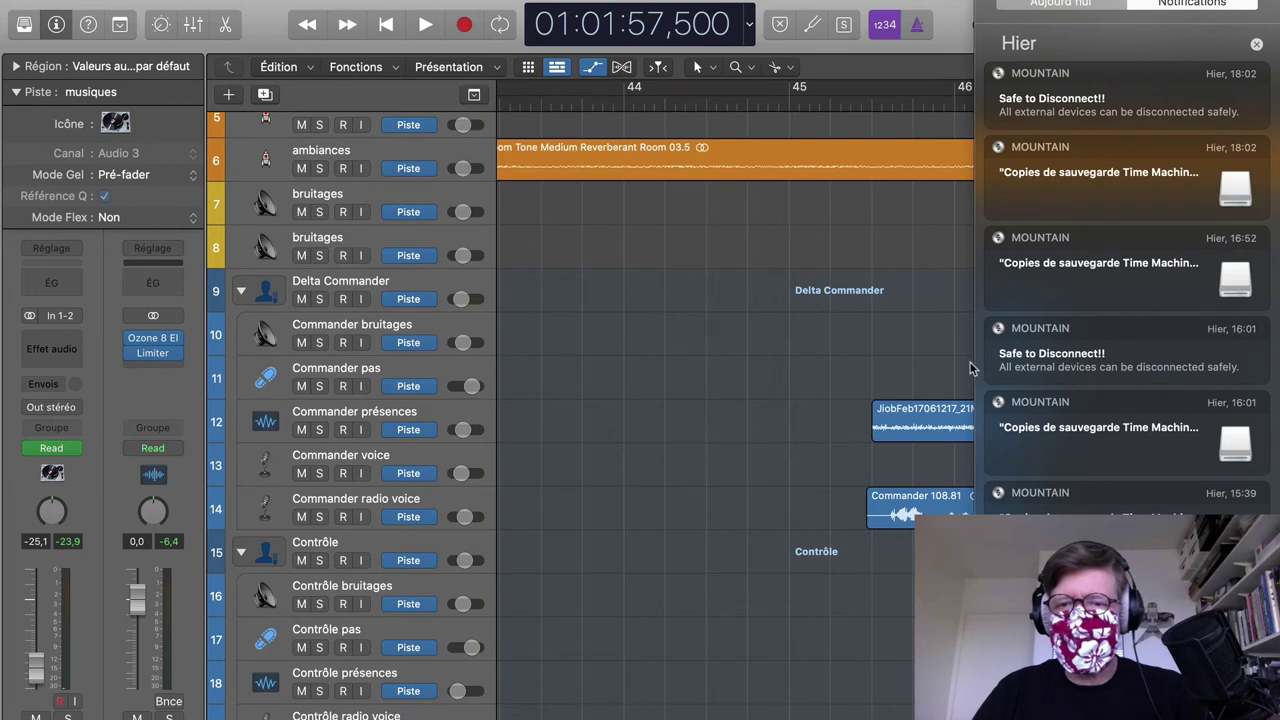
{"action": "scroll", "coordinate": [976, 370], "scroll_direction": "left", "scroll_amount": 3}
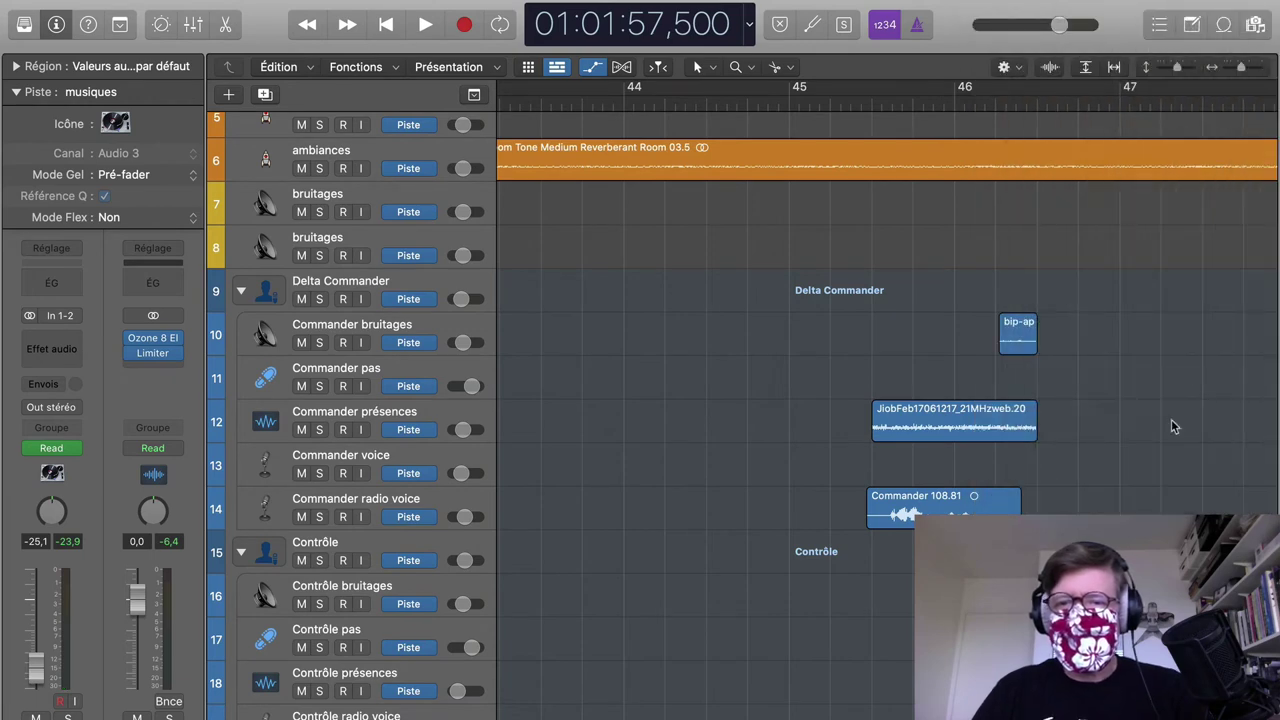
{"action": "scroll", "coordinate": [1174, 427], "scroll_direction": "right", "scroll_amount": 10}
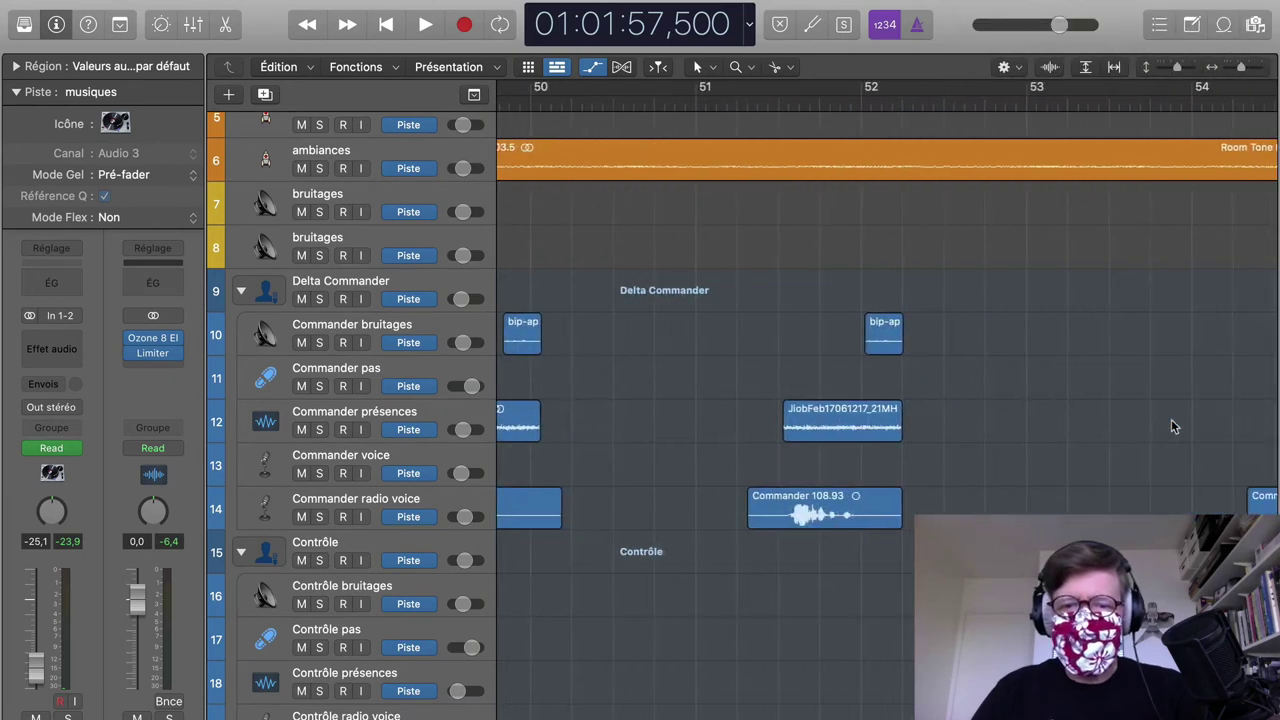
{"action": "scroll", "coordinate": [1174, 427], "scroll_direction": "right", "scroll_amount": 5}
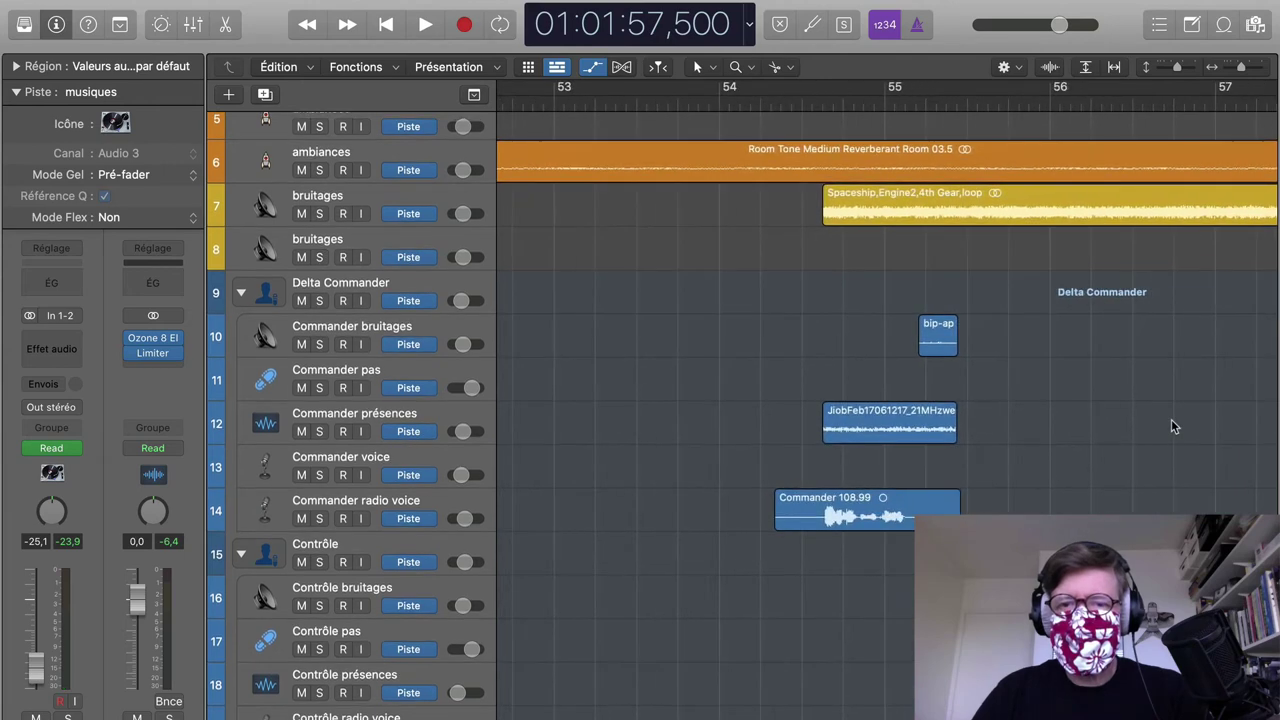
{"action": "scroll", "coordinate": [1174, 427], "scroll_direction": "right", "scroll_amount": 5}
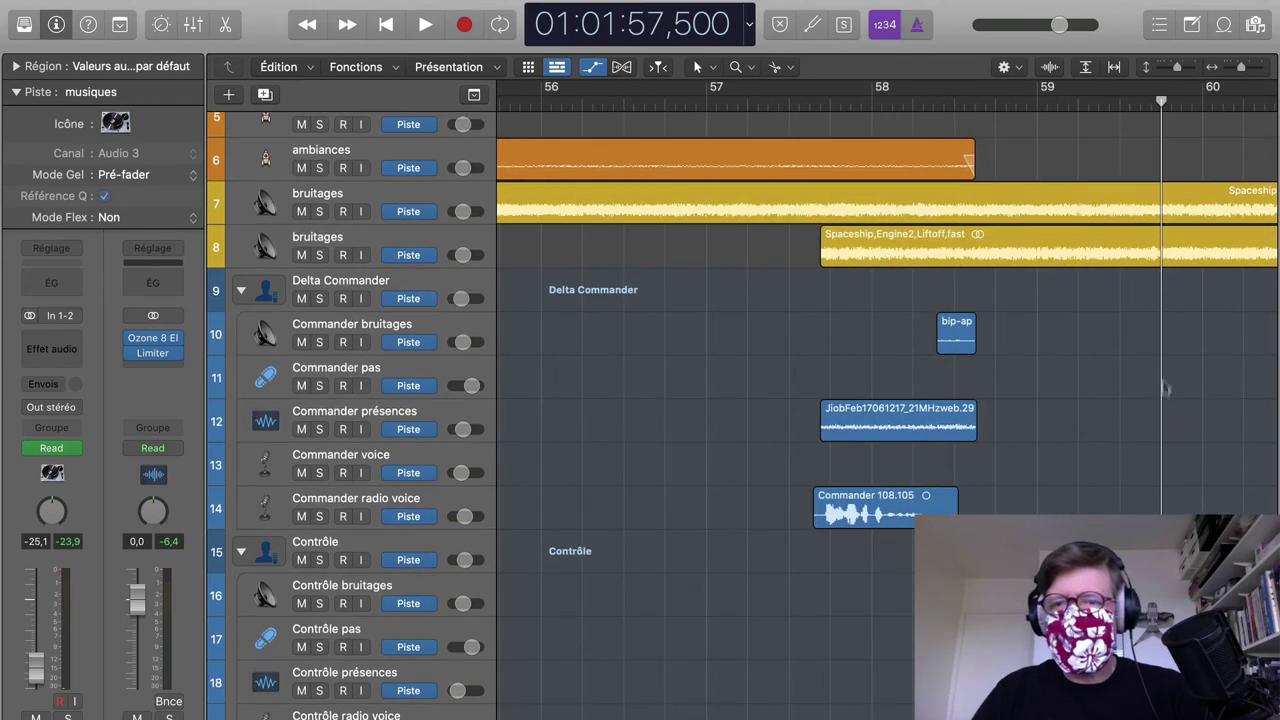
{"action": "scroll", "coordinate": [967, 291], "scroll_direction": "up", "scroll_amount": 8}
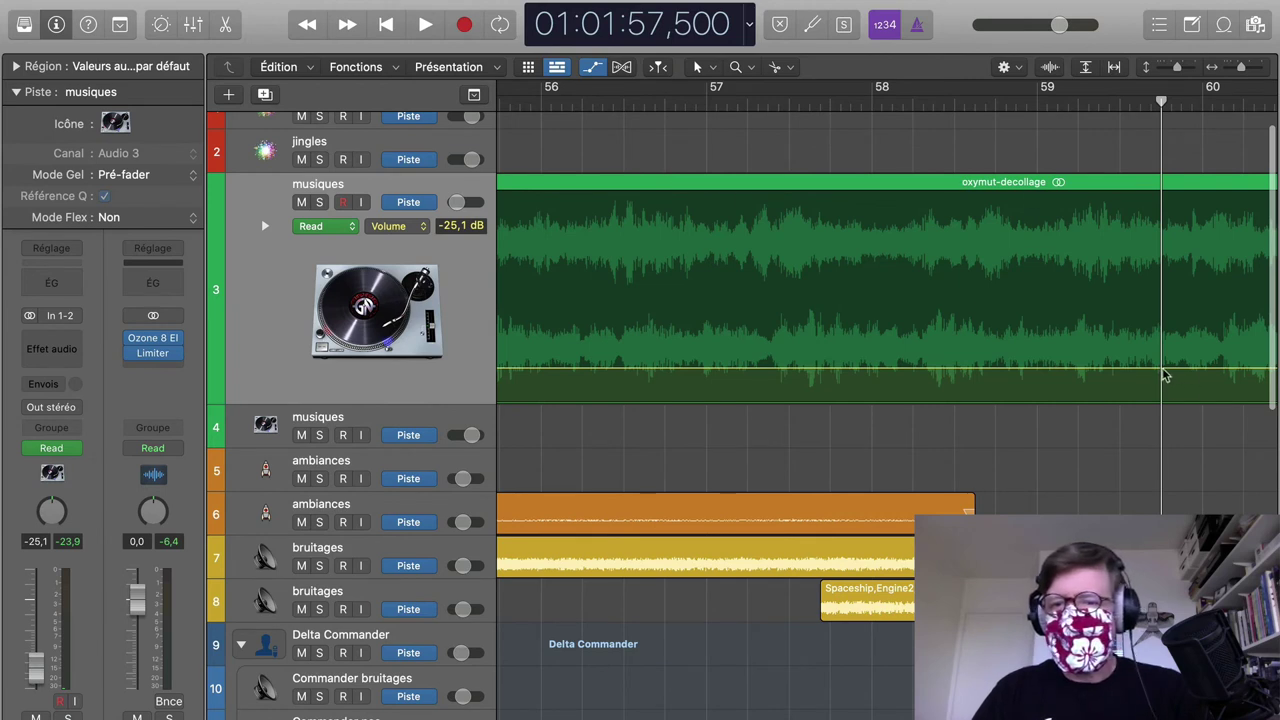
{"action": "left_click_drag", "start_coordinate": [1191, 373], "coordinate": [1179, 308]}
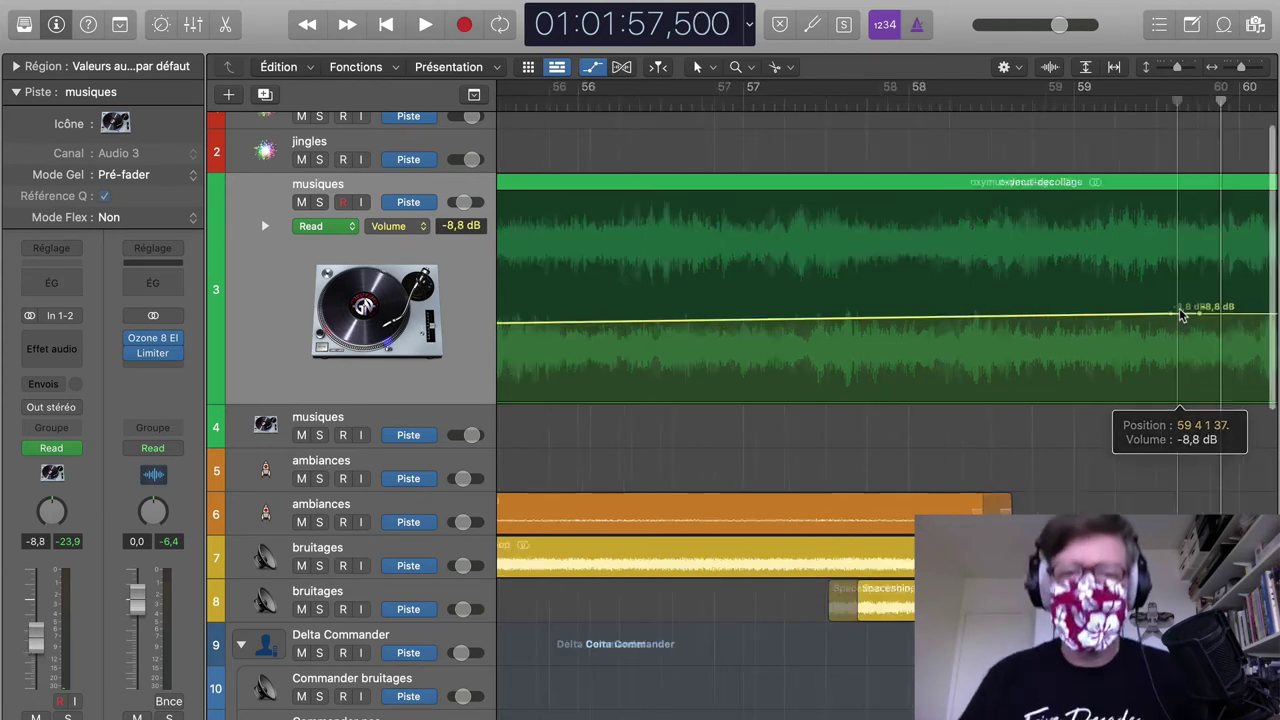
Step: Play back the scene from around bar 35 to check the music's rising volume ramp under the dialogue
{"action": "scroll", "coordinate": [1179, 308], "scroll_direction": "left", "scroll_amount": 10}
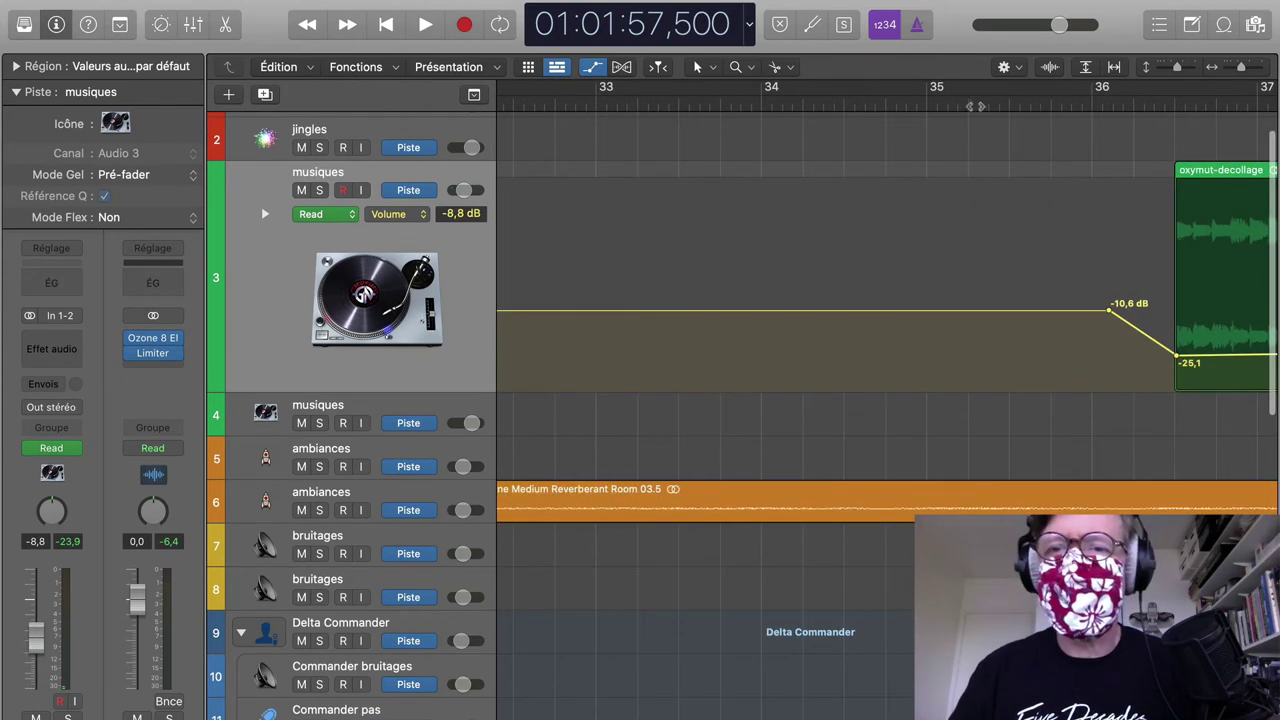
{"action": "left_click", "coordinate": [968, 104]}
{"action": "key", "text": "space"}
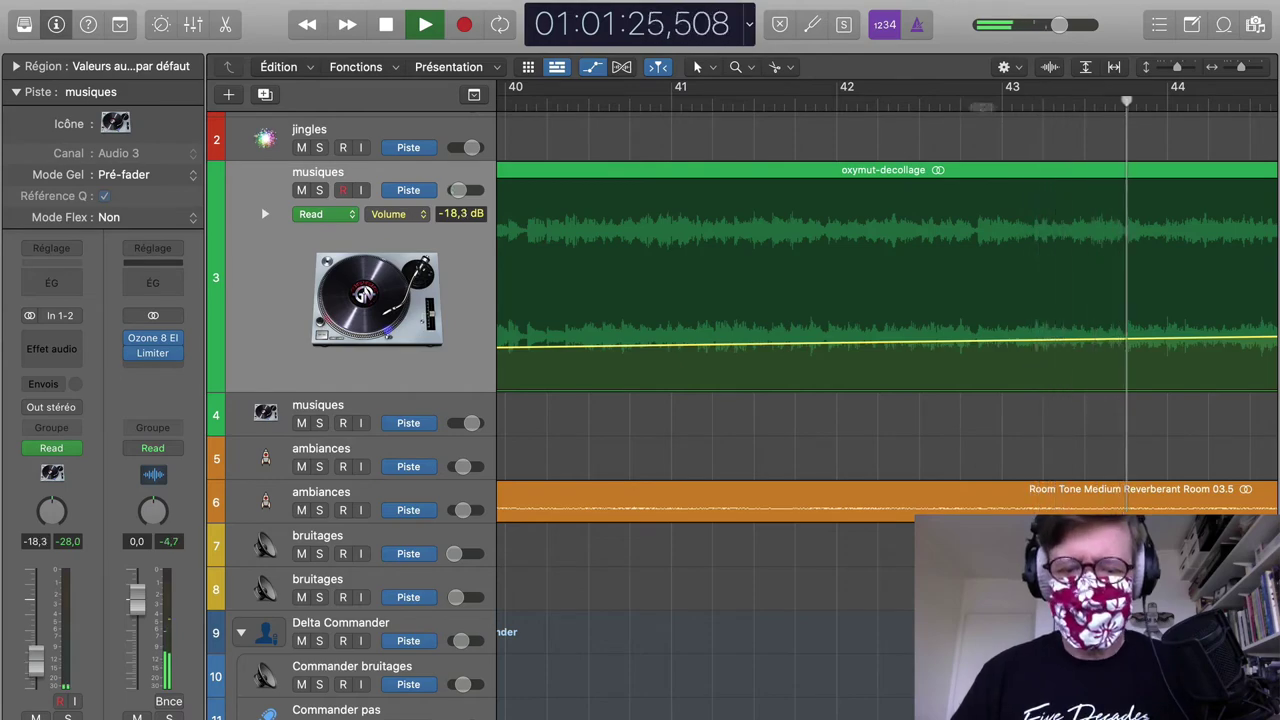
{"action": "key", "text": "space"}
Step: Place the playhead at 01:01:38,250, just before the Contrôle voice line, and pull the music's volume automation down to -25,2 dB there
{"action": "scroll", "coordinate": [1248, 168], "scroll_direction": "right", "scroll_amount": 10}
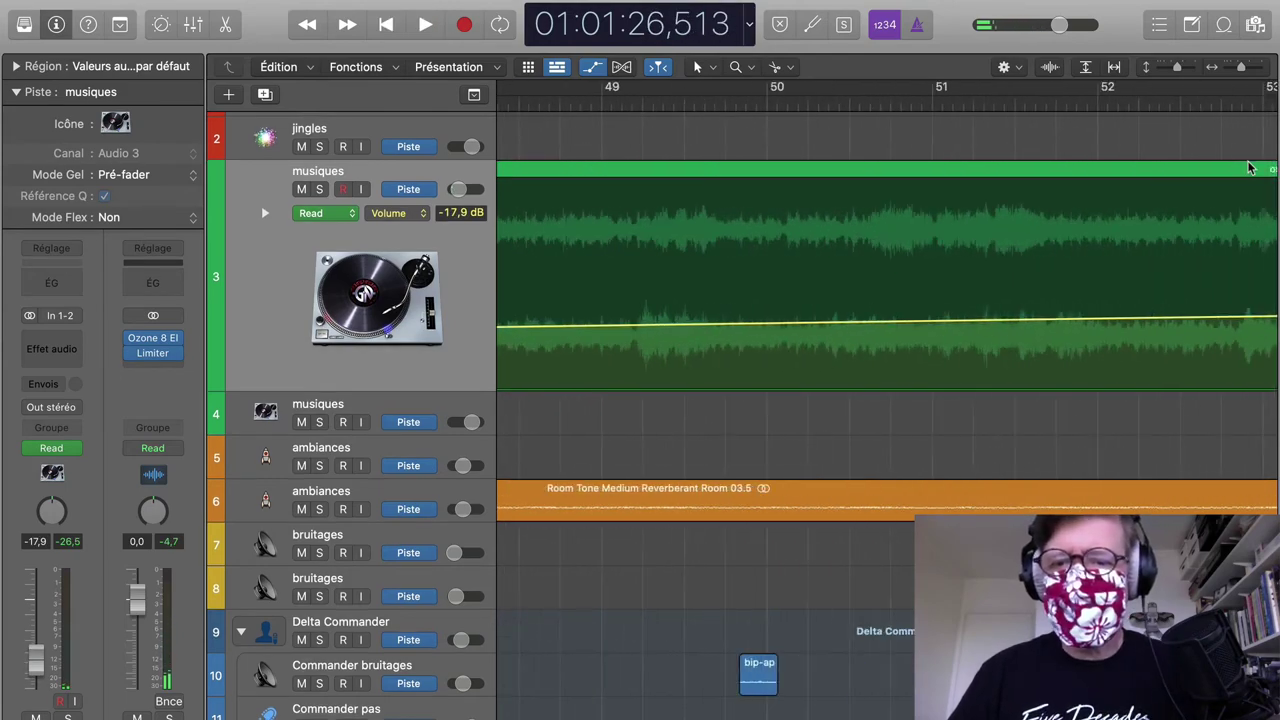
{"action": "scroll", "coordinate": [1248, 168], "scroll_direction": "down", "scroll_amount": 2}
{"action": "scroll", "coordinate": [1248, 168], "scroll_direction": "down", "scroll_amount": 12}
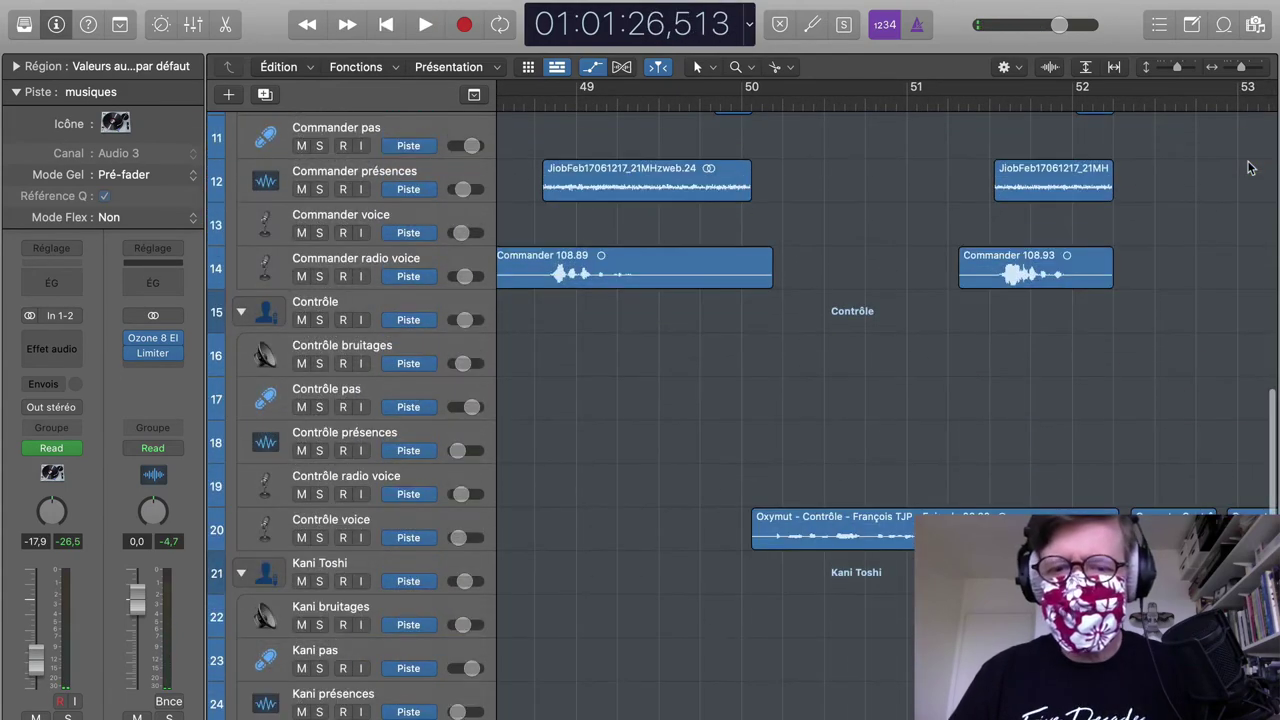
{"action": "scroll", "coordinate": [1248, 168], "scroll_direction": "up", "scroll_amount": 1}
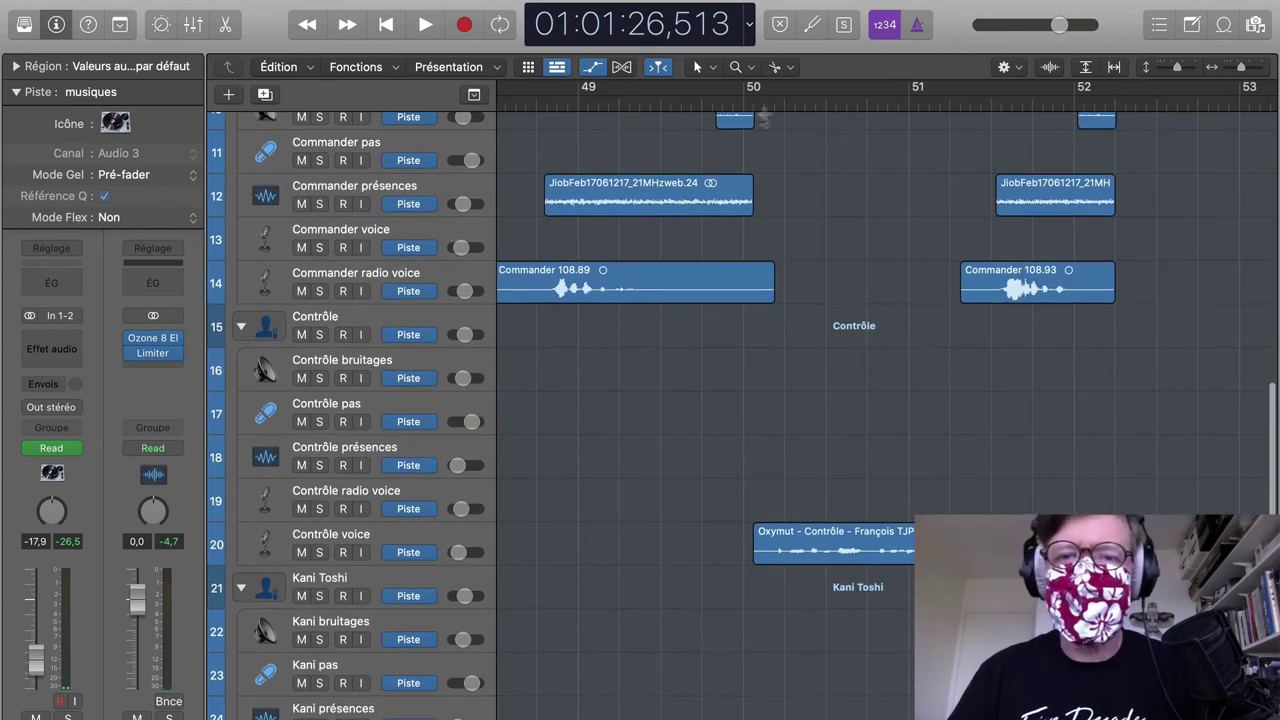
{"action": "left_click", "coordinate": [765, 106]}
{"action": "scroll", "coordinate": [900, 203], "scroll_direction": "up", "scroll_amount": 10}
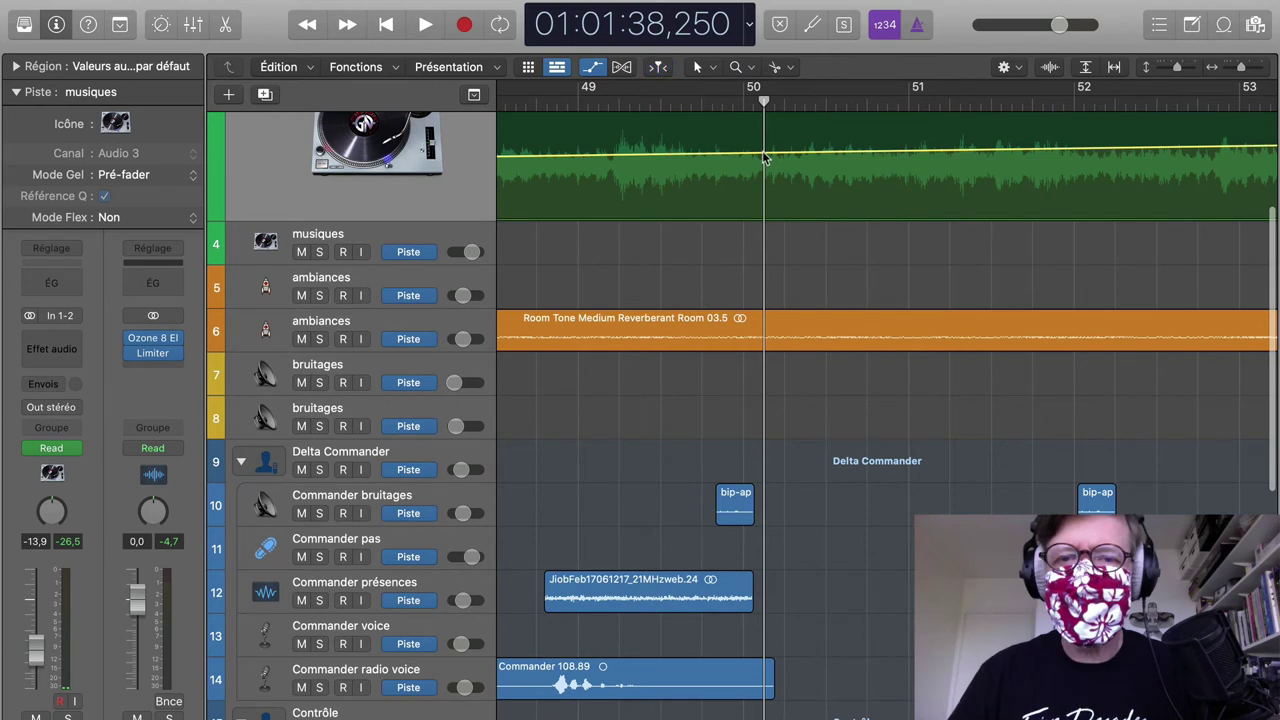
{"action": "left_click_drag", "start_coordinate": [765, 157], "coordinate": [768, 189]}
Step: Create a music fade-in on track 3 from -∞ dB at the region's start to -25,1 dB just before bar 37
{"action": "scroll", "coordinate": [770, 190], "scroll_direction": "left", "scroll_amount": 15}
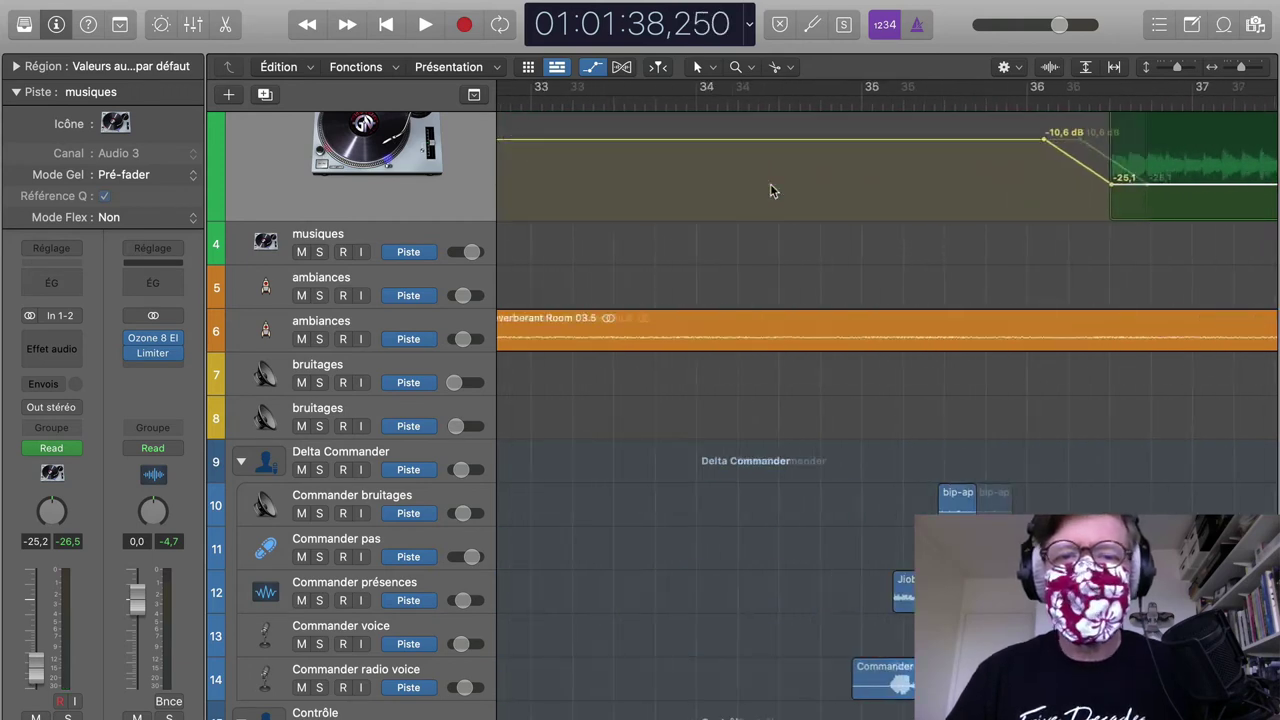
{"action": "scroll", "coordinate": [770, 190], "scroll_direction": "right", "scroll_amount": 1}
{"action": "key", "text": "space"}
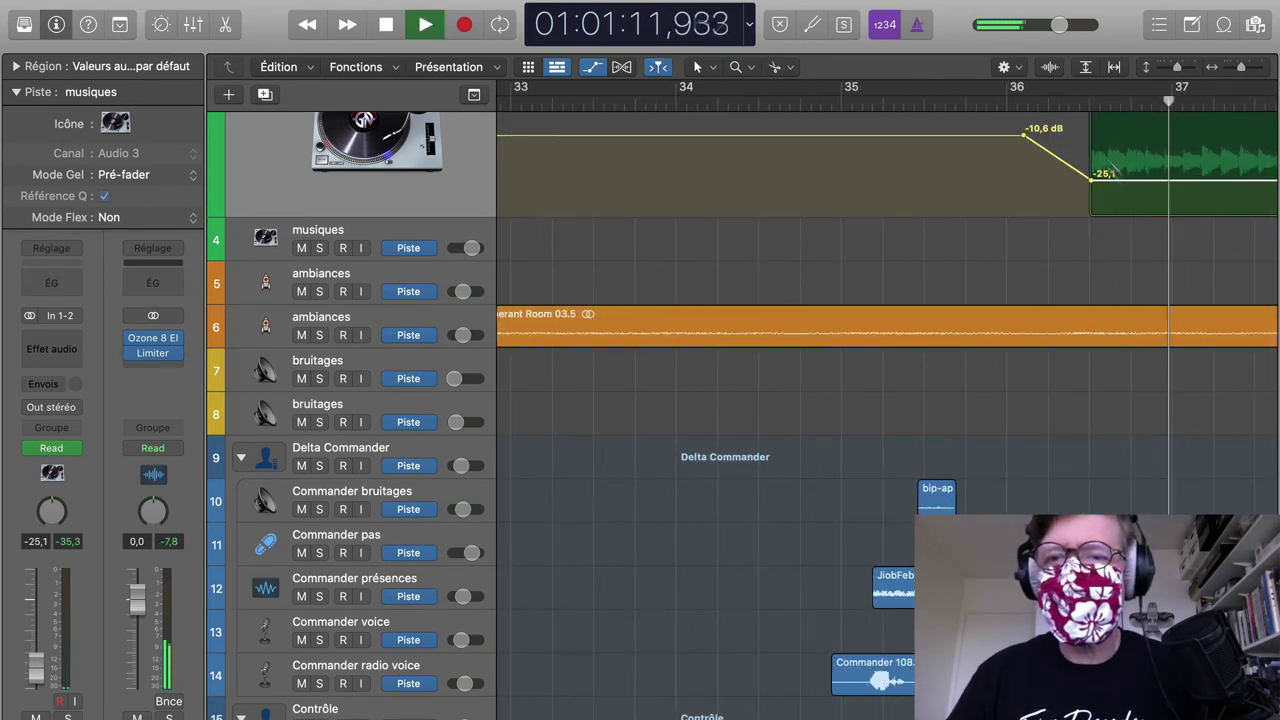
{"action": "key", "text": "space"}
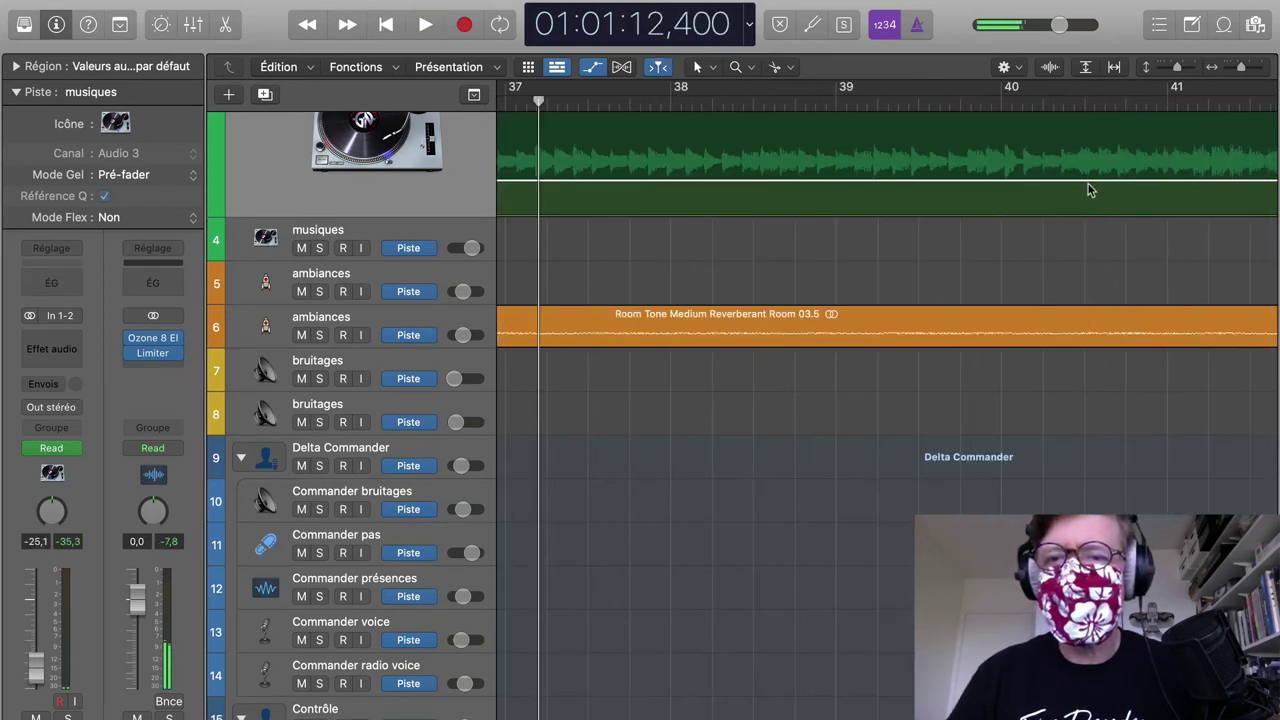
{"action": "scroll", "coordinate": [1045, 199], "scroll_direction": "left", "scroll_amount": 10}
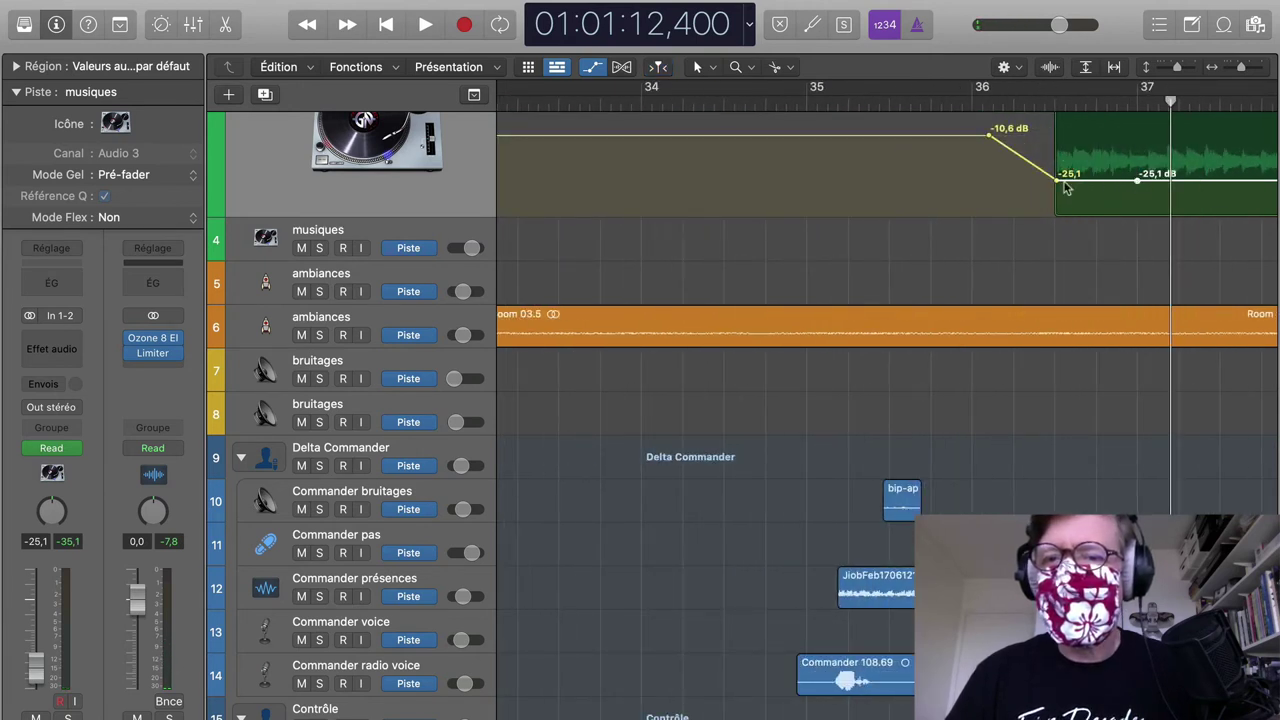
{"action": "left_click_drag", "start_coordinate": [1057, 181], "coordinate": [1058, 213]}
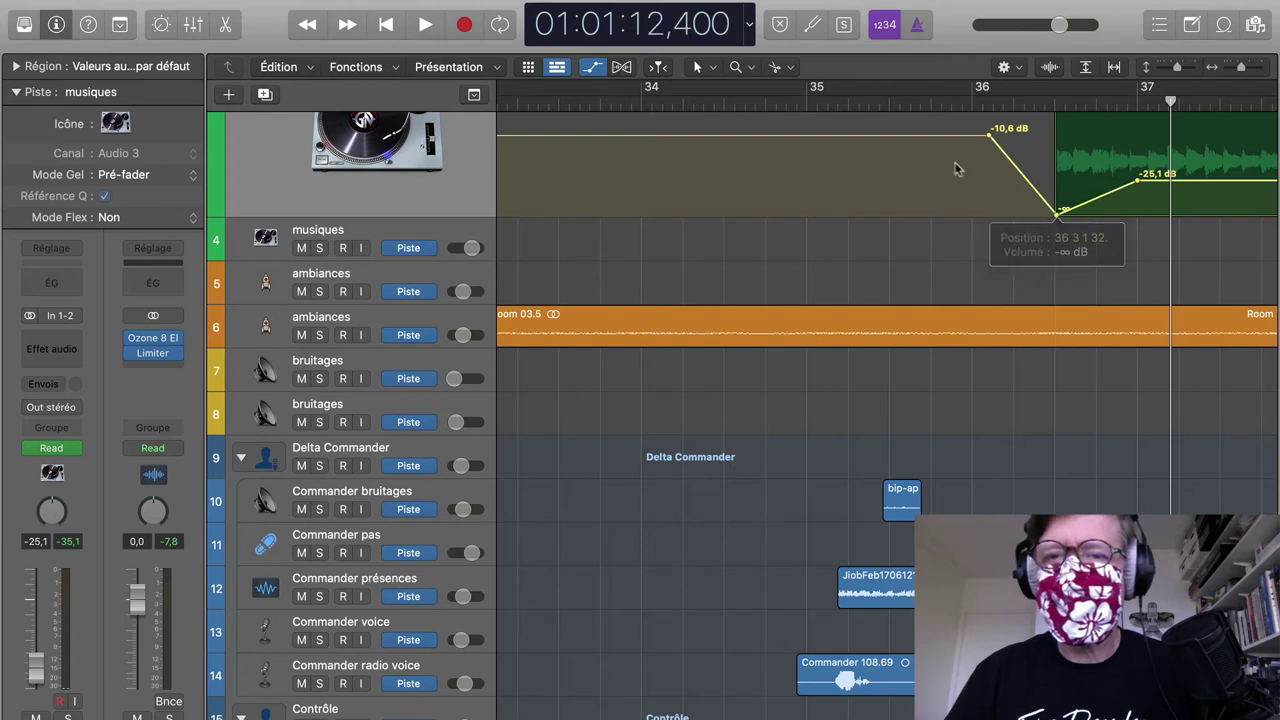
Step: Play the scene from about bar 35 through the takeoff, and lower the loud section's volume automation on musiques track 3 to -11,0 dB
{"action": "left_click", "coordinate": [882, 100]}
{"action": "key", "text": "space"}
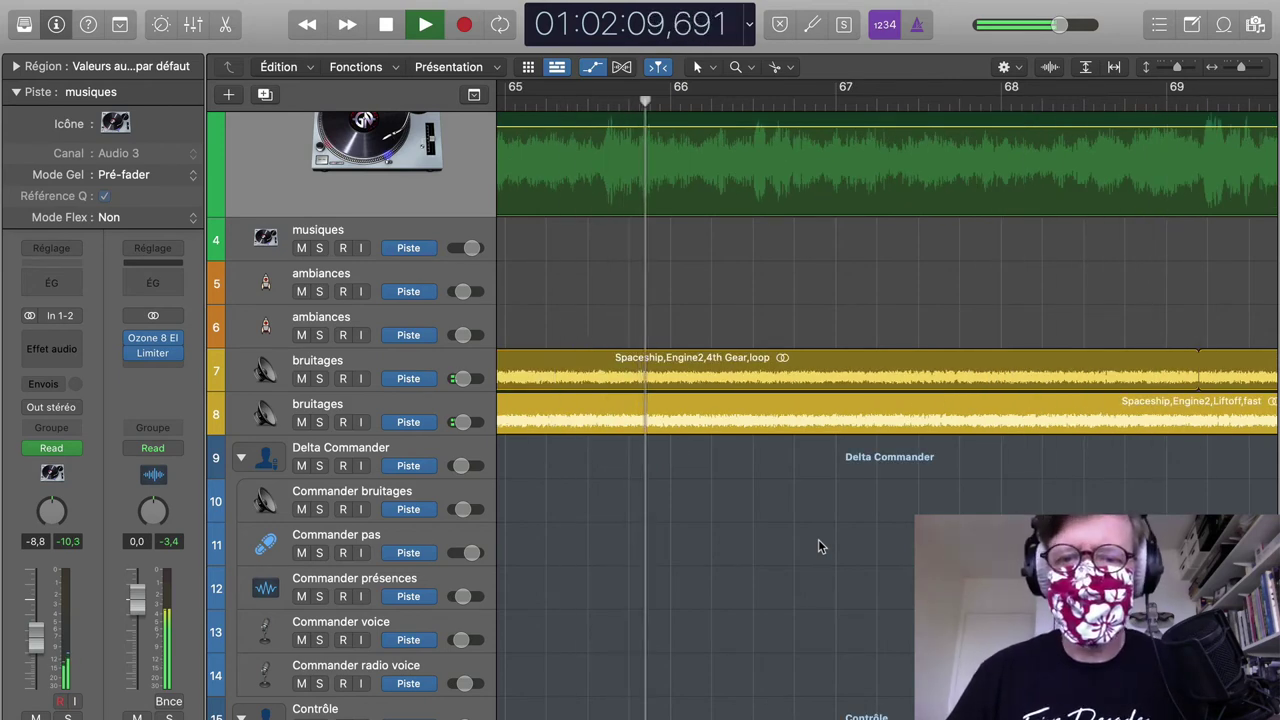
{"action": "scroll", "coordinate": [818, 545], "scroll_direction": "up", "scroll_amount": 5}
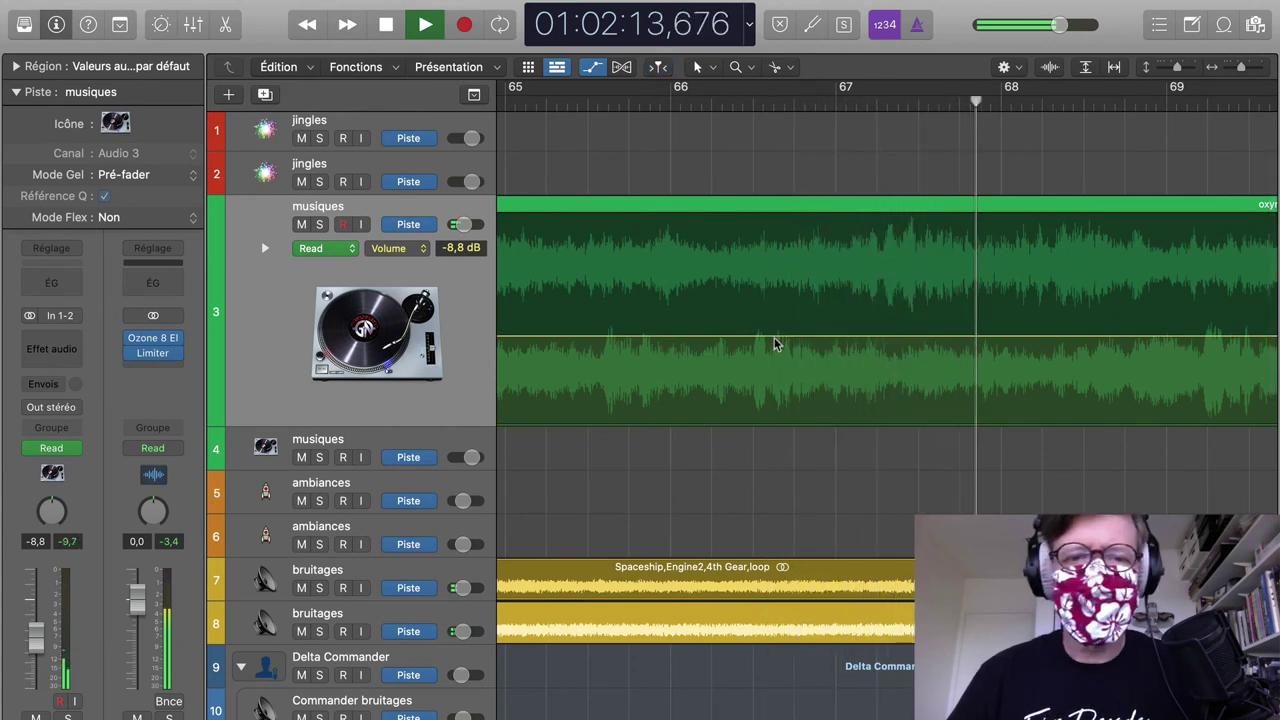
{"action": "left_click_drag", "start_coordinate": [774, 339], "coordinate": [775, 348]}
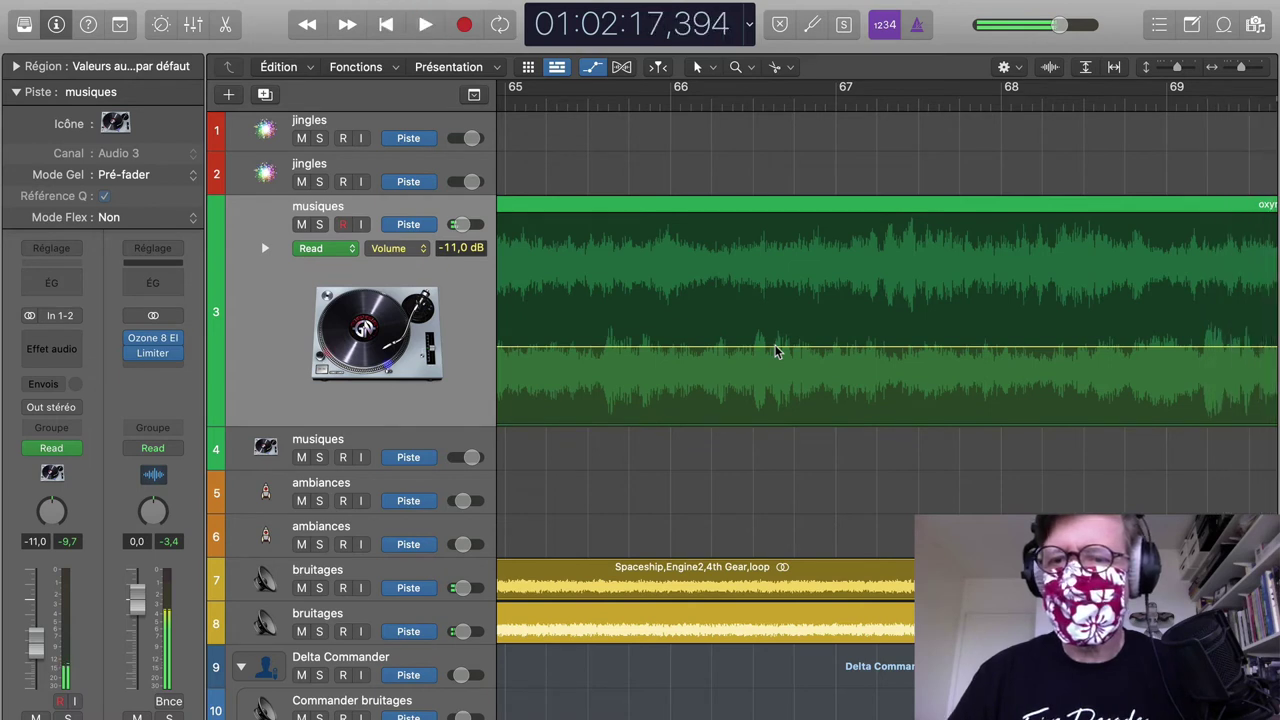
Step: Play on to the music's ending and extend the looped Spaceship,Engine2,4th Gear region on bruitages track 7 past bar 78
{"action": "key", "text": "space"}
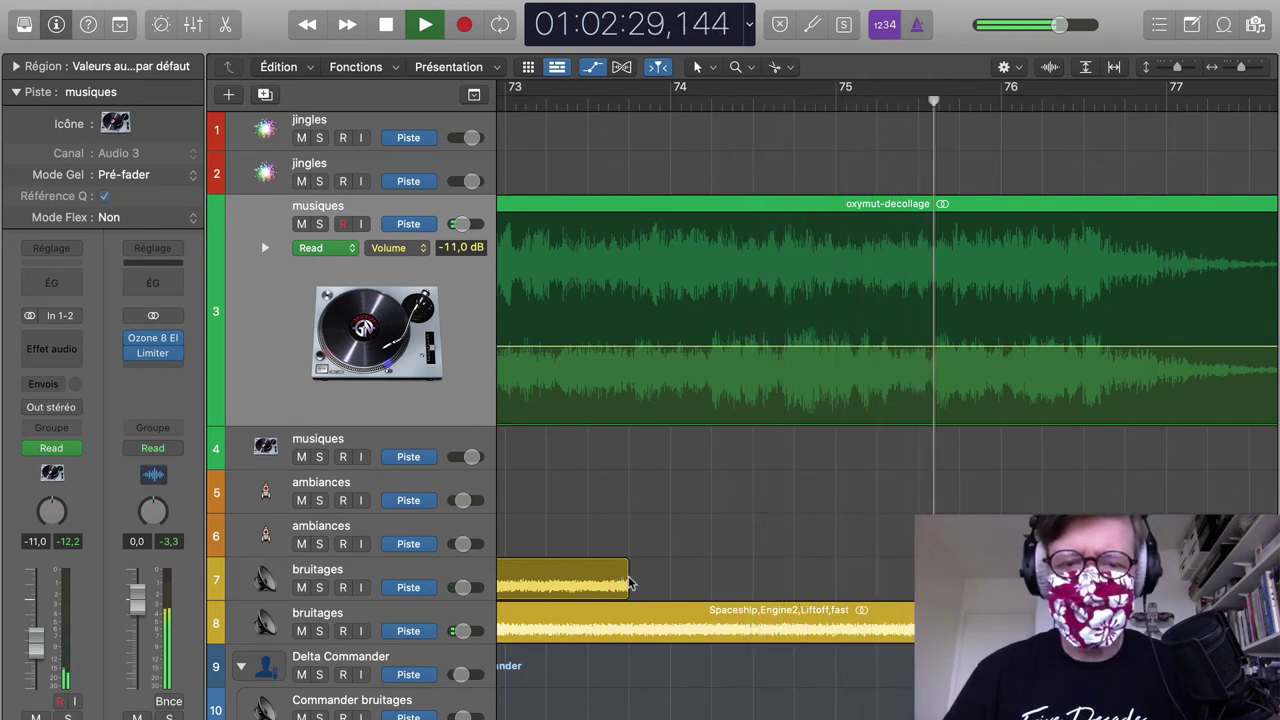
{"action": "left_click_drag", "start_coordinate": [640, 569], "coordinate": [897, 590]}
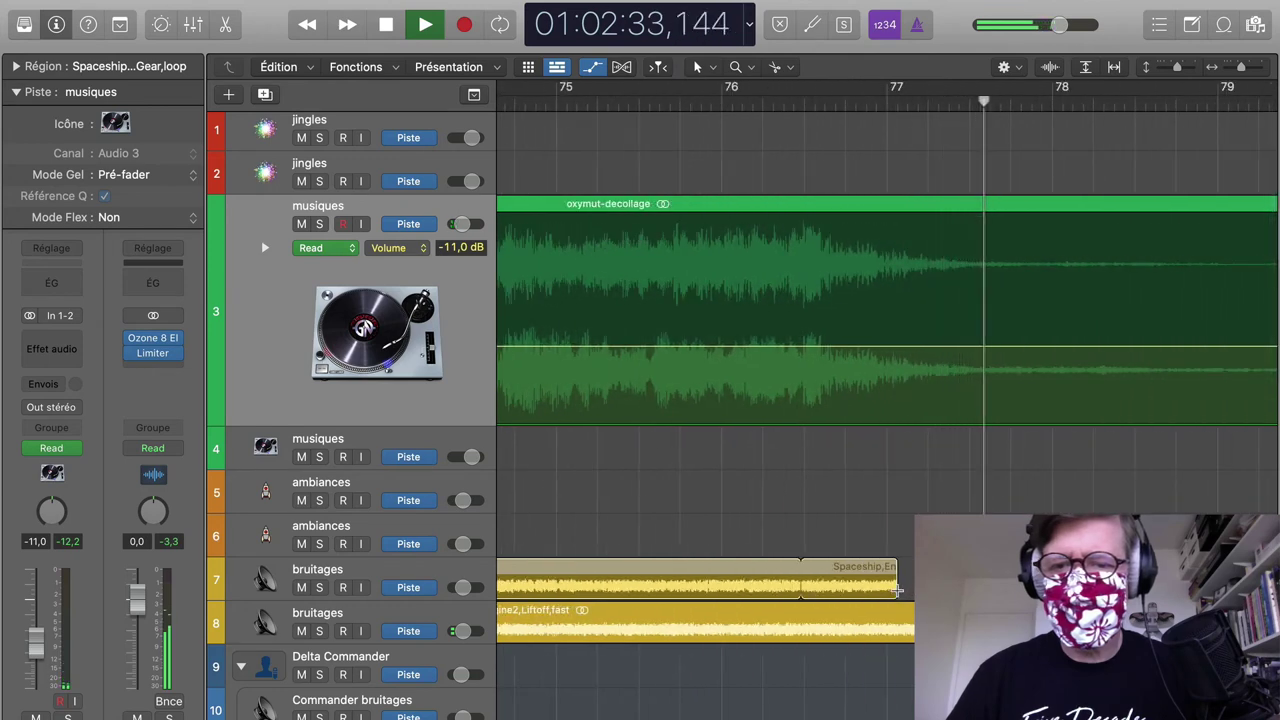
{"action": "key", "text": "space"}
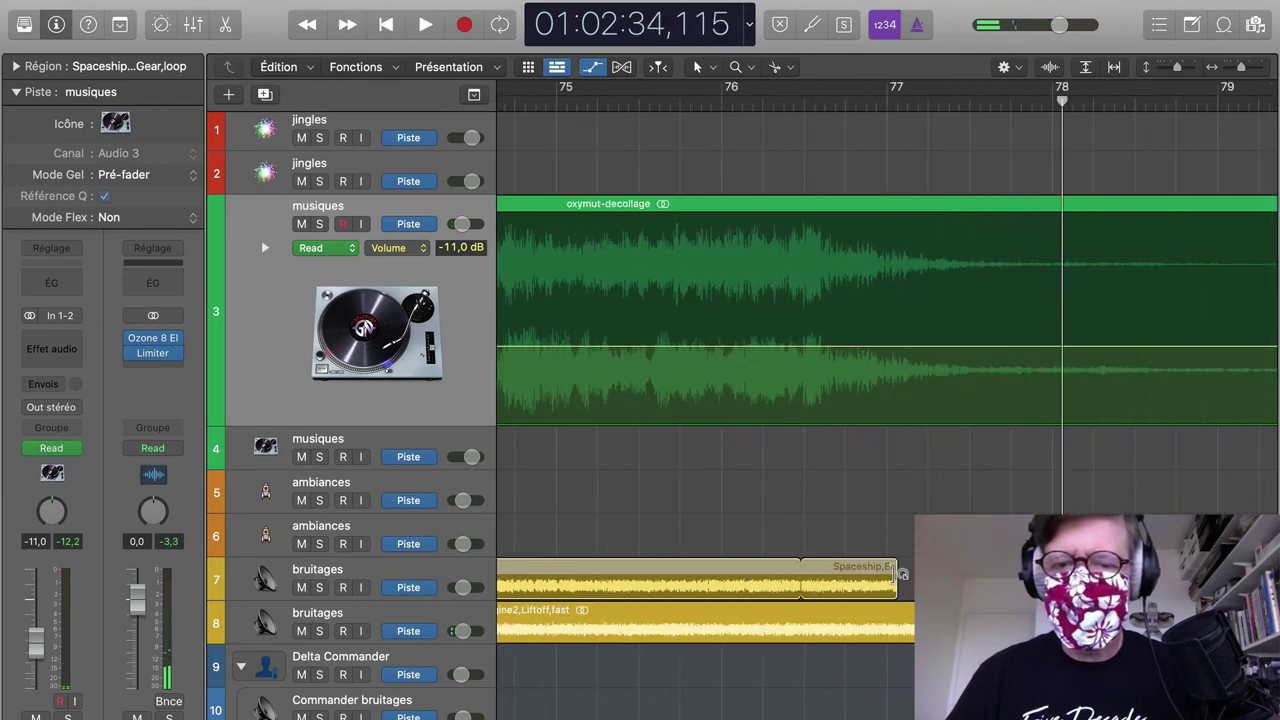
{"action": "scroll", "coordinate": [887, 370], "scroll_direction": "right", "scroll_amount": 5}
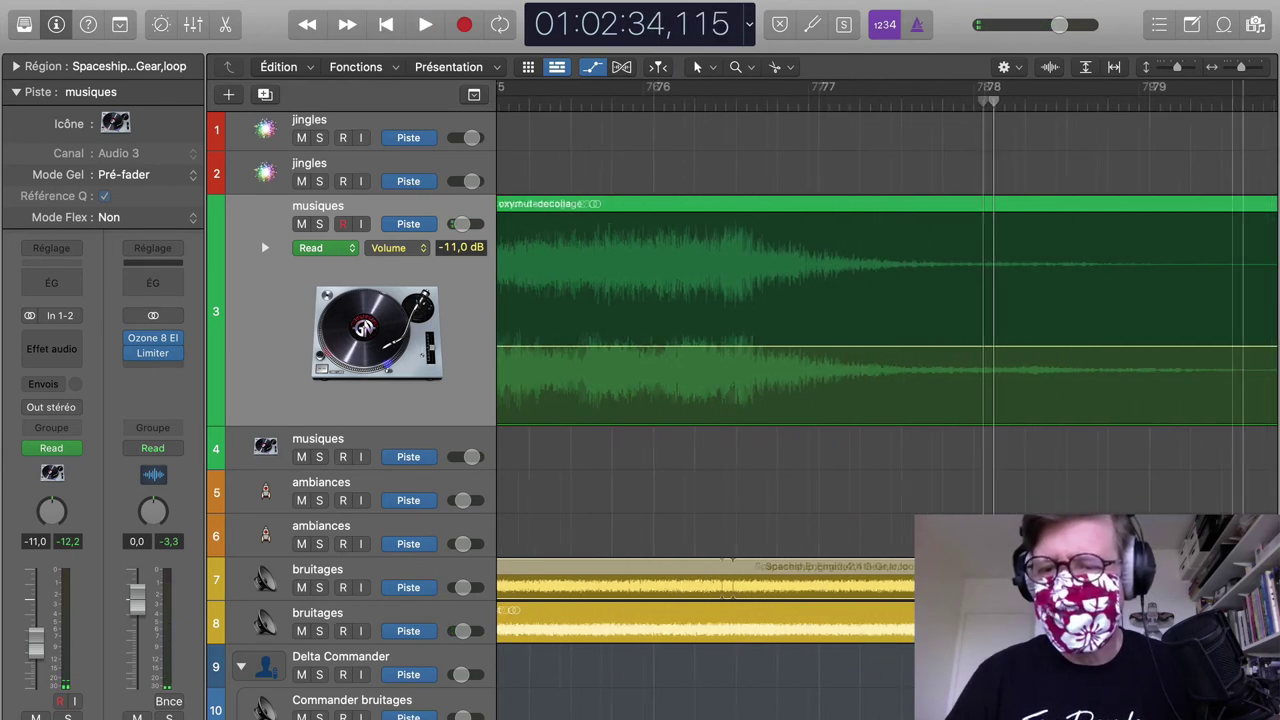
Step: Replay the music's ending from about bar 75 and leave the playhead where its decay begins, at 01:02:31,000
{"action": "scroll", "coordinate": [1063, 222], "scroll_direction": "left", "scroll_amount": 20}
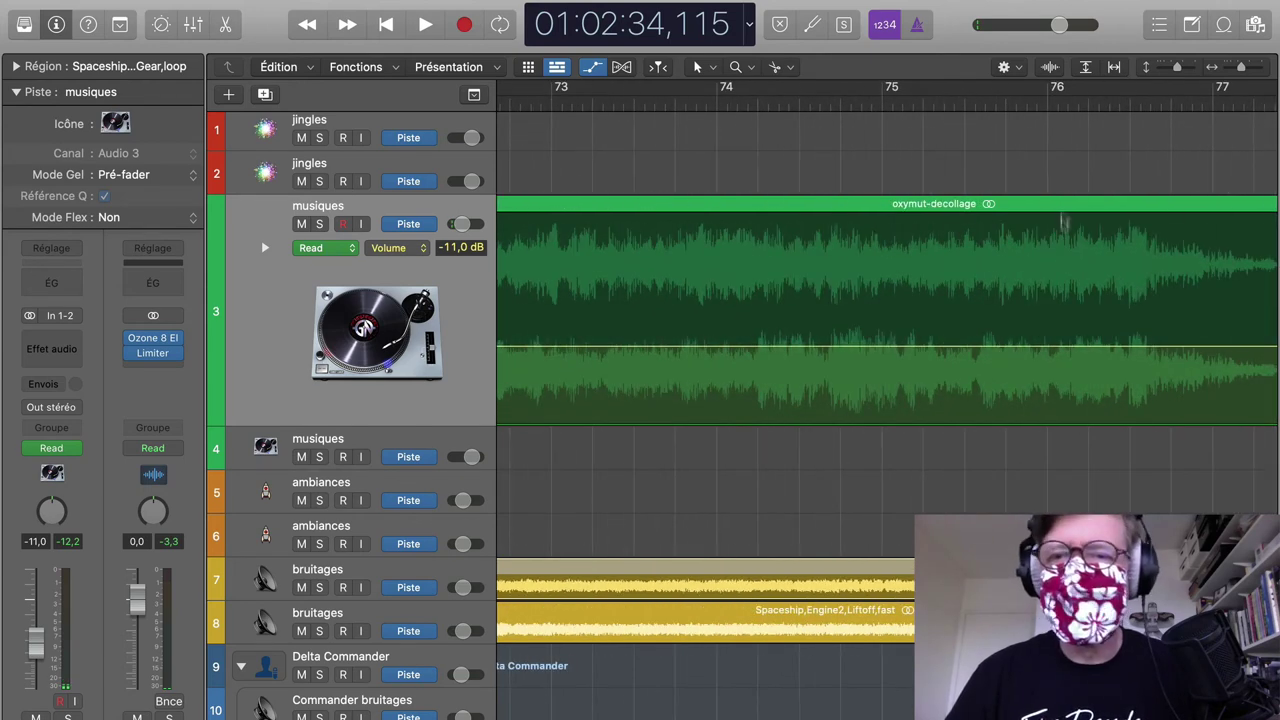
{"action": "left_click", "coordinate": [966, 116]}
{"action": "key", "text": "space"}
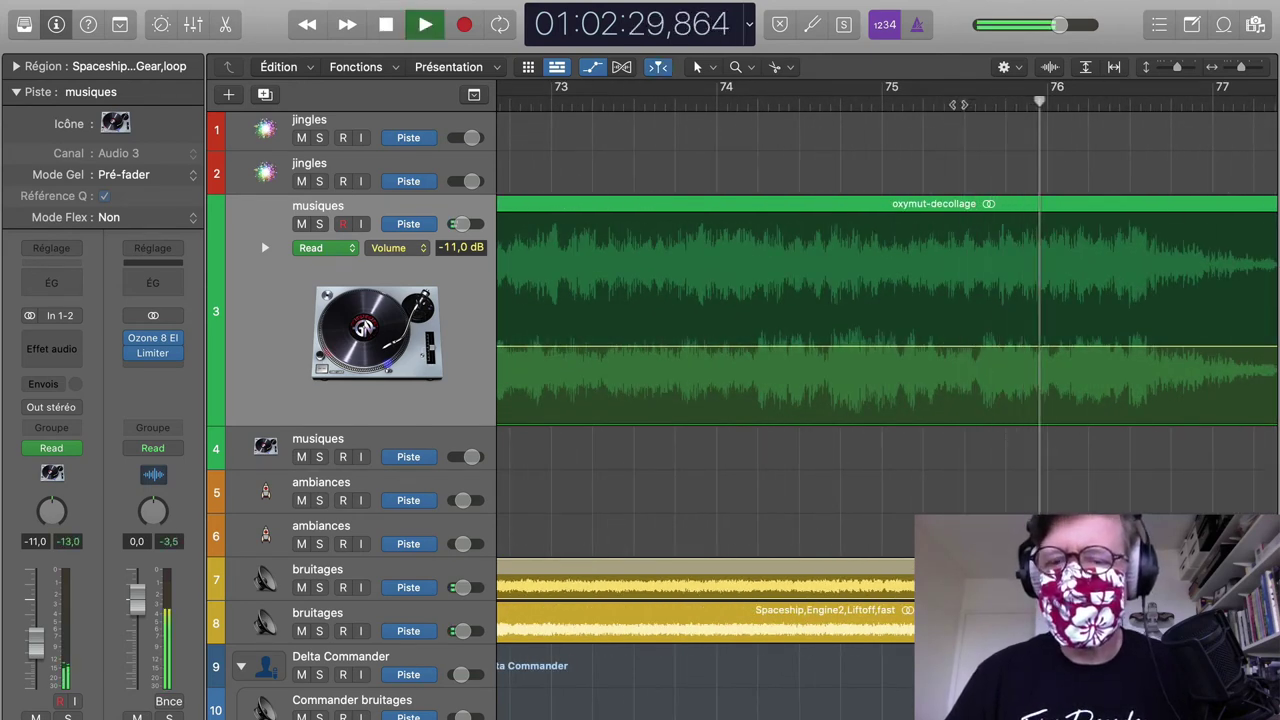
{"action": "key", "text": "space"}
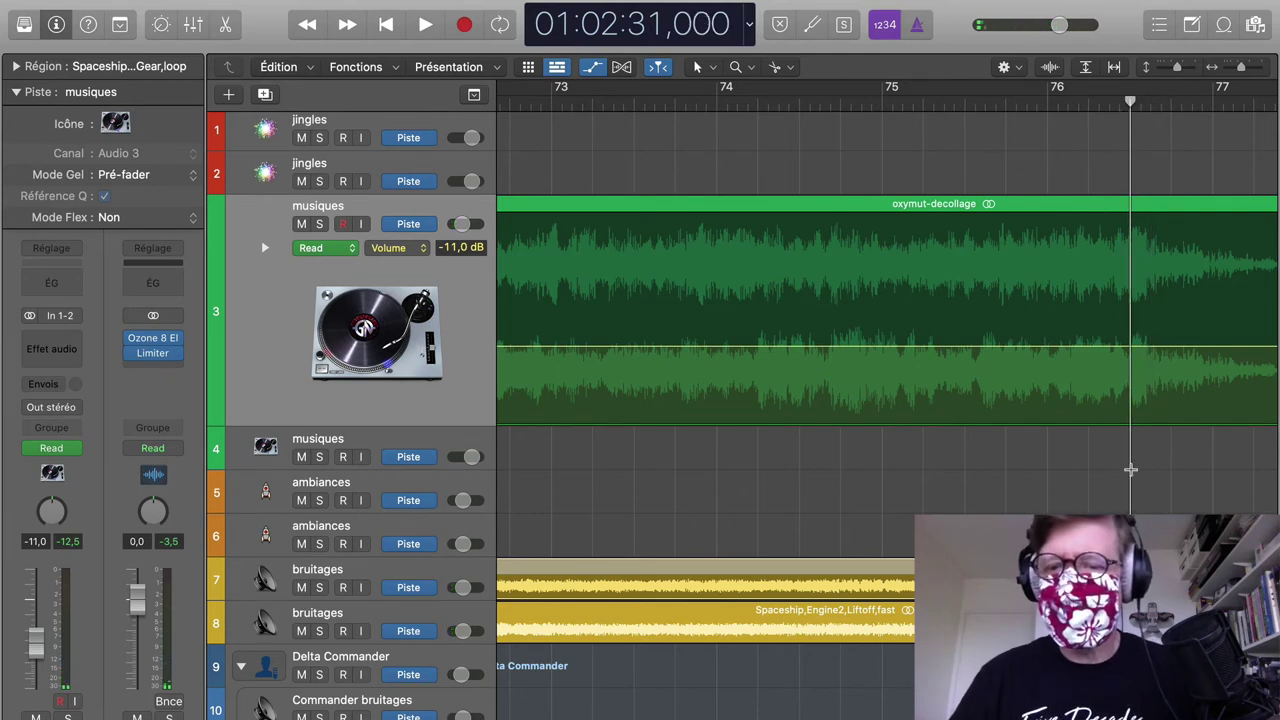
Step: Add a -9,0 dB volume automation point at the playhead on bruitages track 7, and select bruitages track 8 to enlarge it
{"action": "scroll", "coordinate": [1130, 469], "scroll_direction": "right", "scroll_amount": 10}
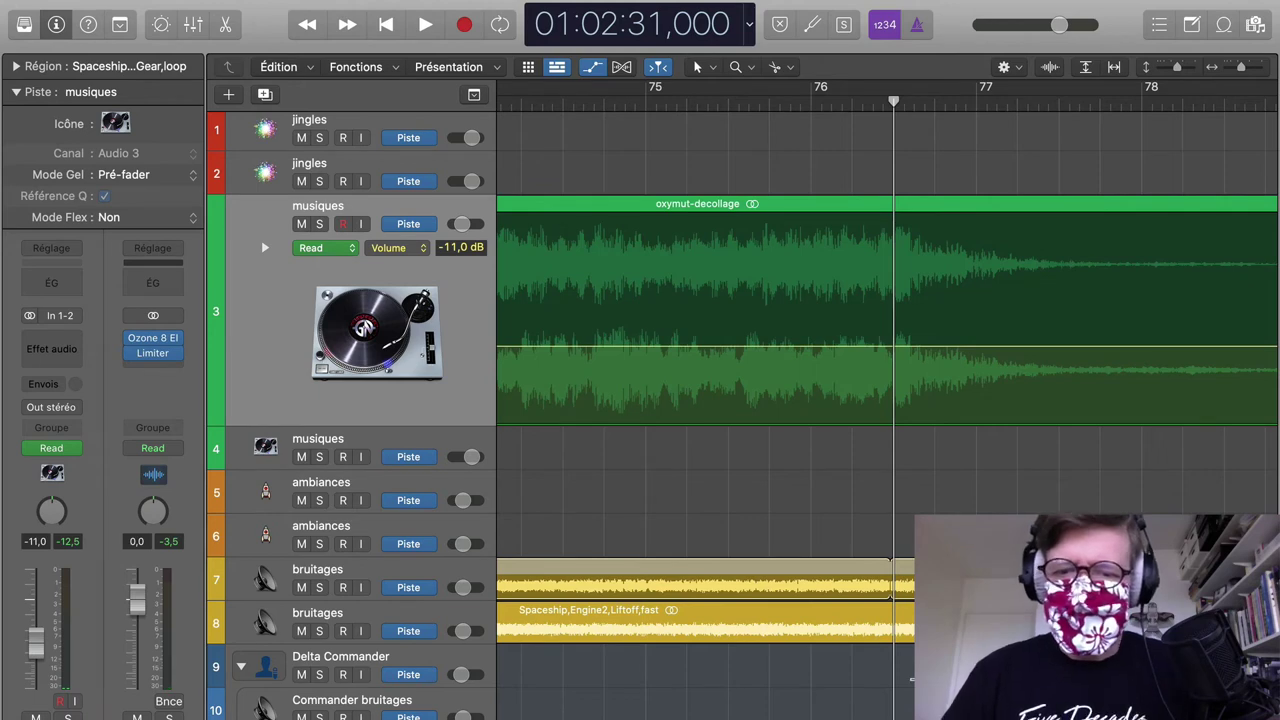
{"action": "left_click", "coordinate": [463, 578]}
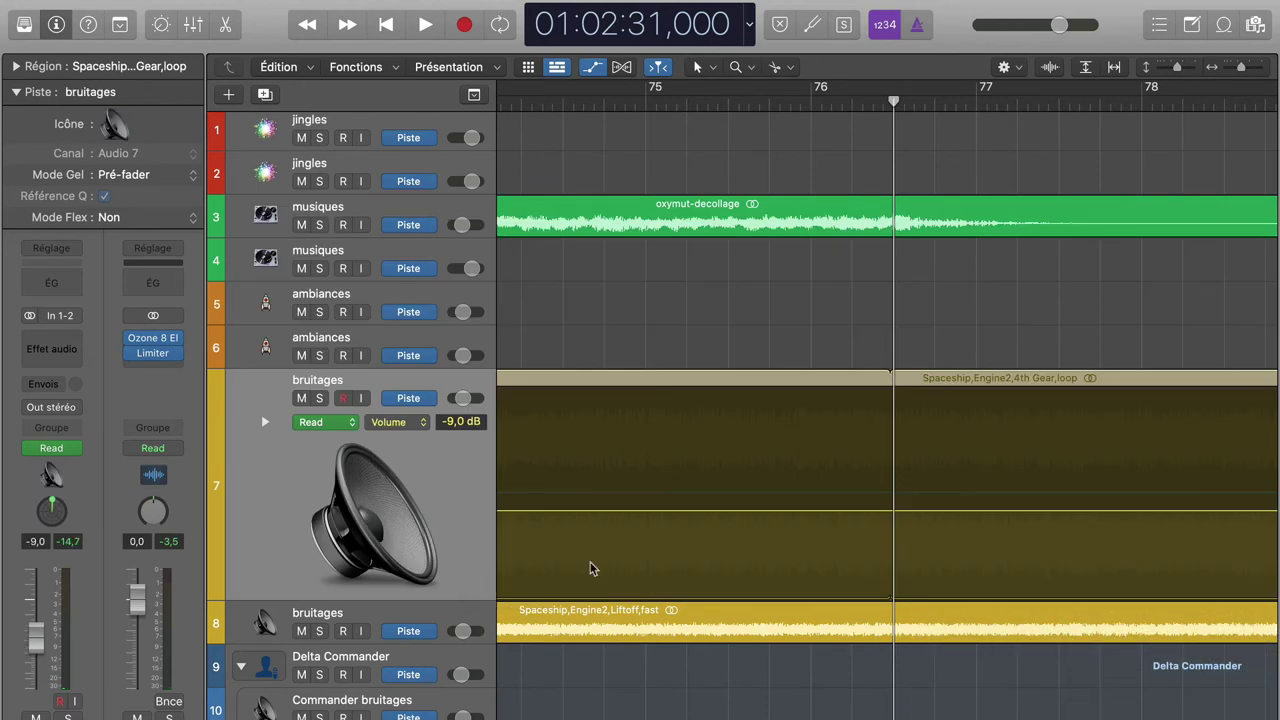
{"action": "scroll", "coordinate": [590, 568], "scroll_direction": "left", "scroll_amount": 5}
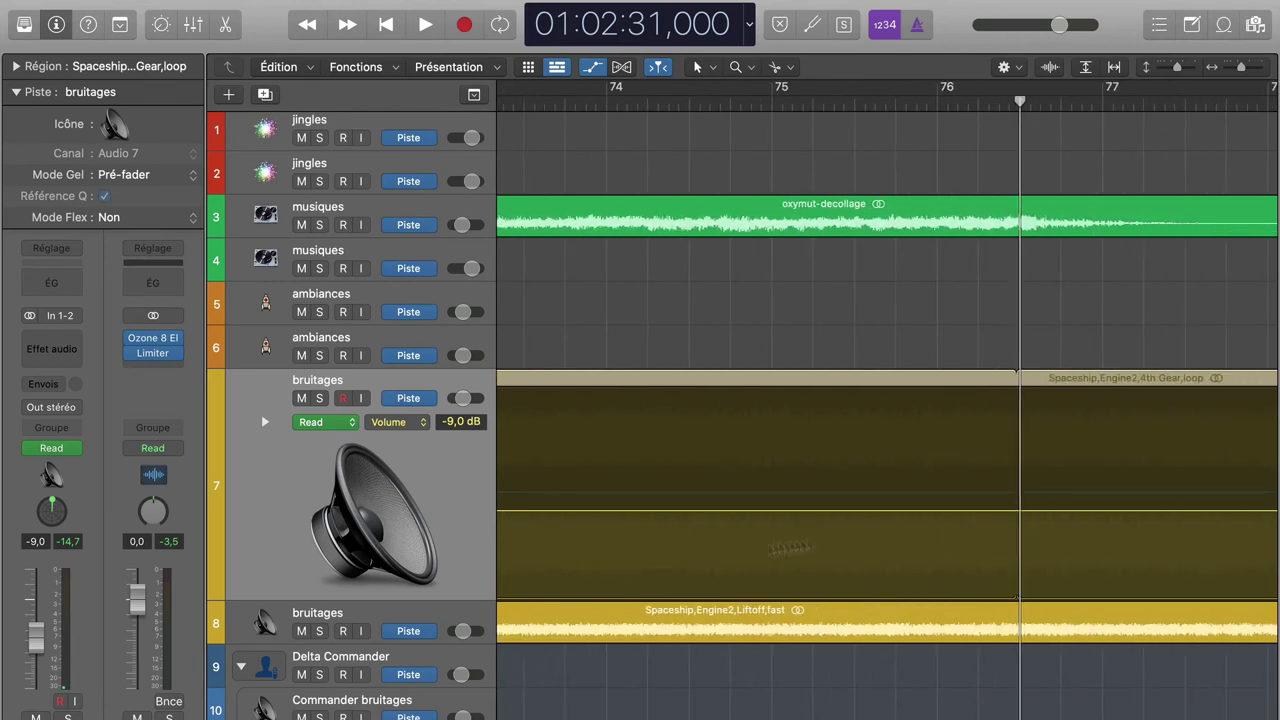
{"action": "left_click", "coordinate": [1019, 512]}
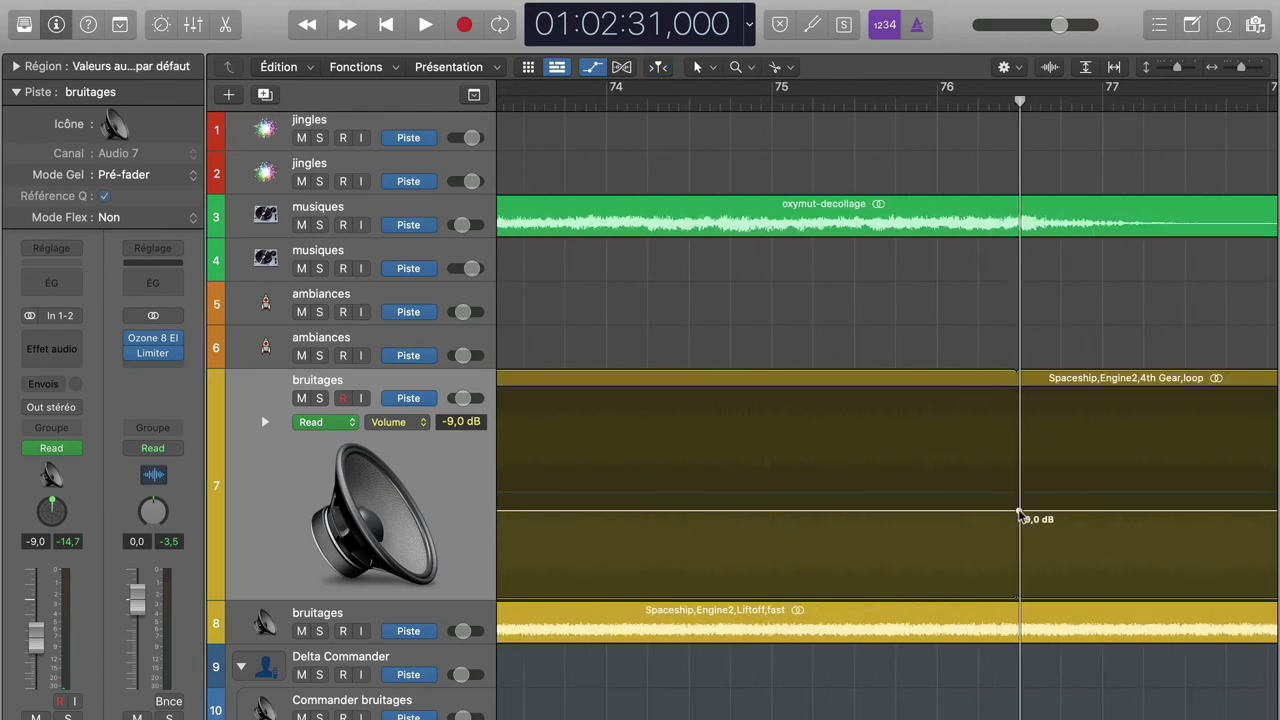
{"action": "left_click", "coordinate": [487, 620]}
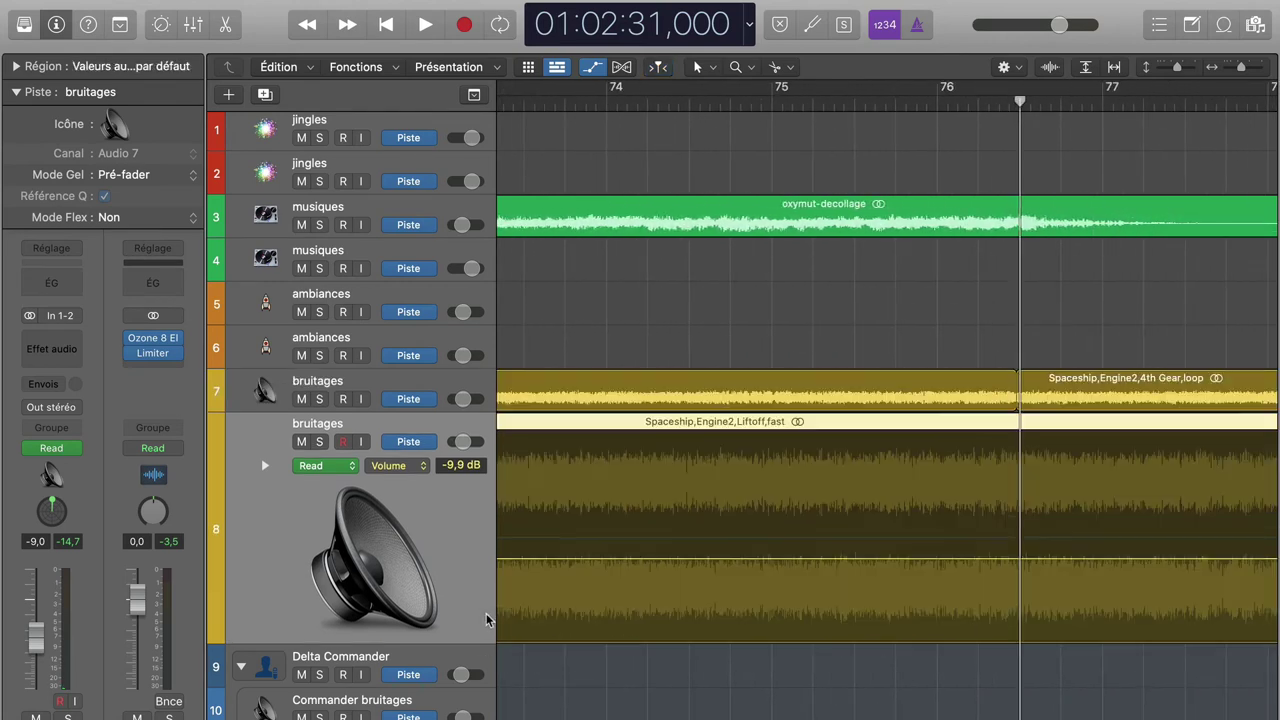
Step: Add a -9,9 dB volume automation point at the playhead on bruitages track 8, and play the takeoff from about bar 59 to 01:02:05,712
{"action": "left_click", "coordinate": [1022, 562]}
{"action": "scroll", "coordinate": [1022, 565], "scroll_direction": "left", "scroll_amount": 15}
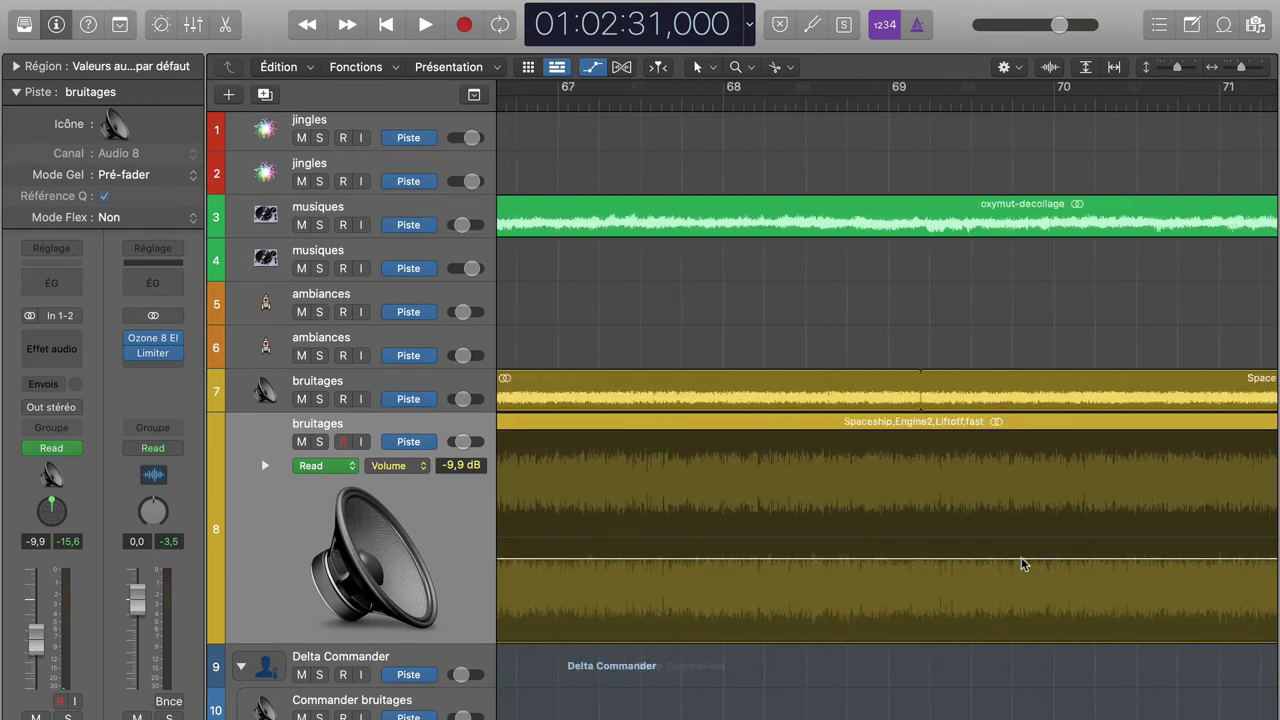
{"action": "scroll", "coordinate": [1022, 565], "scroll_direction": "down", "scroll_amount": 15}
{"action": "scroll", "coordinate": [1022, 565], "scroll_direction": "left", "scroll_amount": 8}
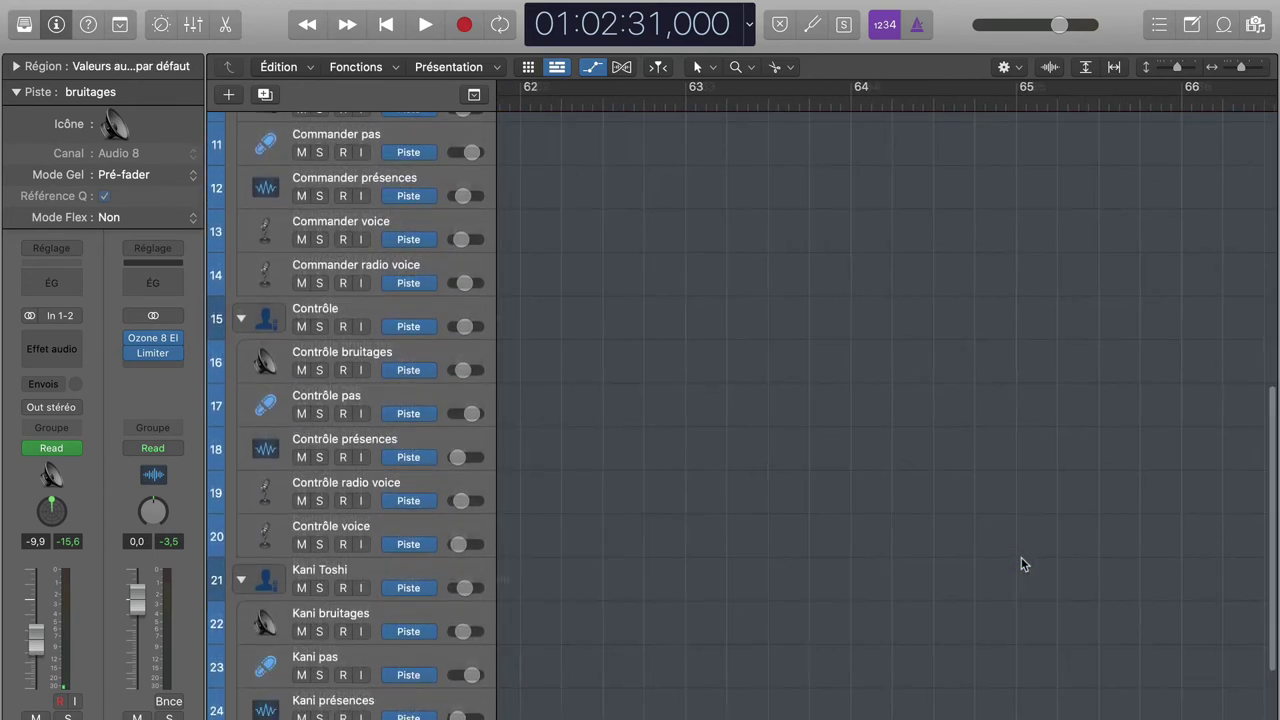
{"action": "scroll", "coordinate": [1022, 565], "scroll_direction": "up", "scroll_amount": 4}
{"action": "scroll", "coordinate": [1022, 565], "scroll_direction": "left", "scroll_amount": 3}
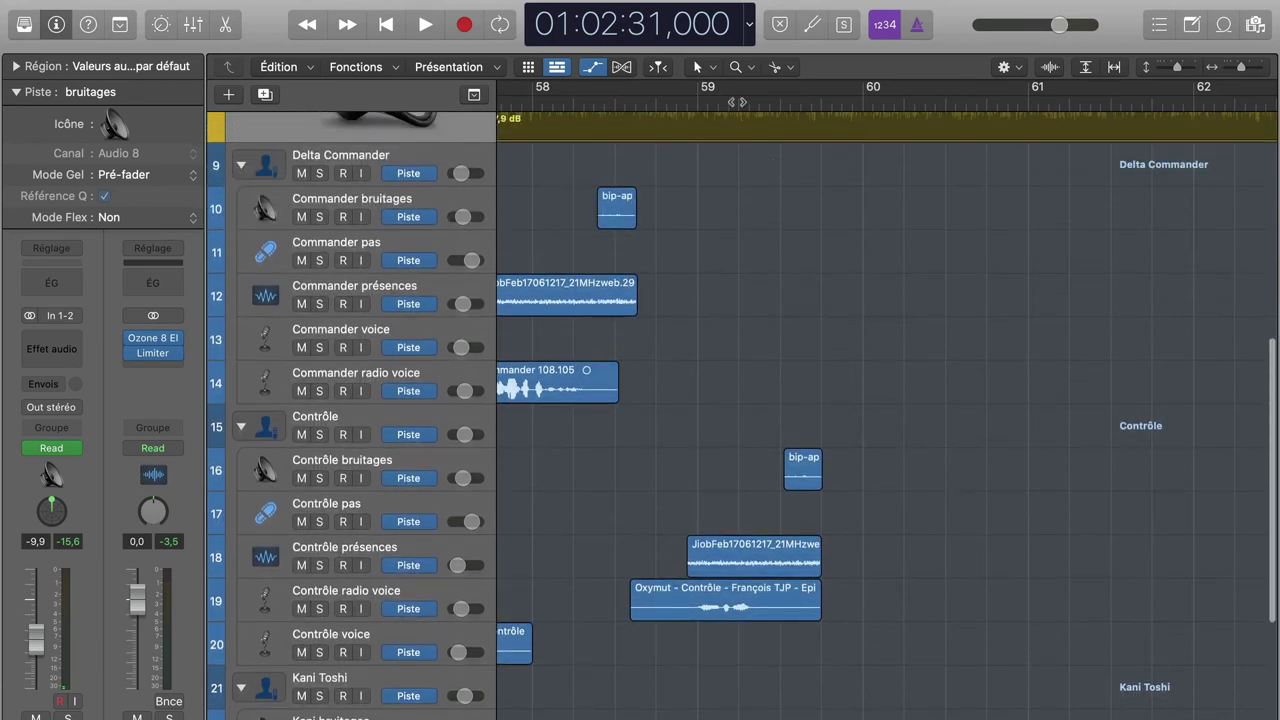
{"action": "key", "text": "space"}
{"action": "scroll", "coordinate": [974, 223], "scroll_direction": "up", "scroll_amount": 1}
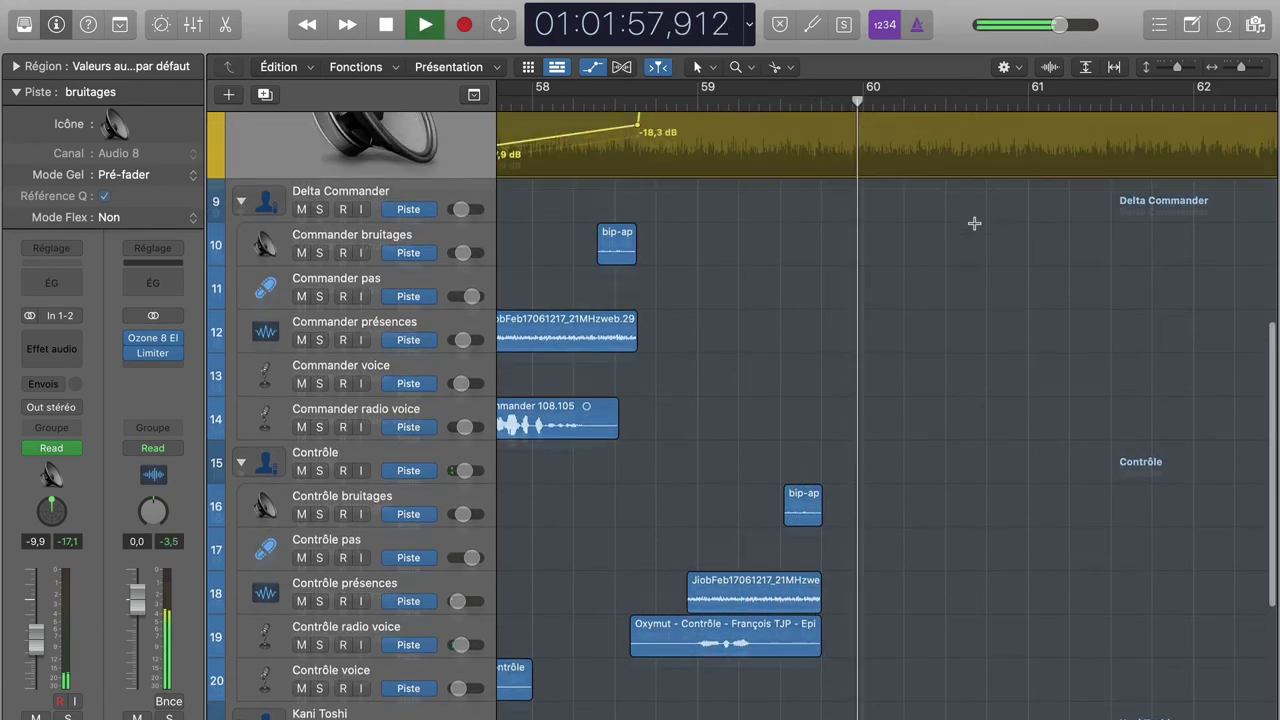
{"action": "scroll", "coordinate": [974, 223], "scroll_direction": "up", "scroll_amount": 10}
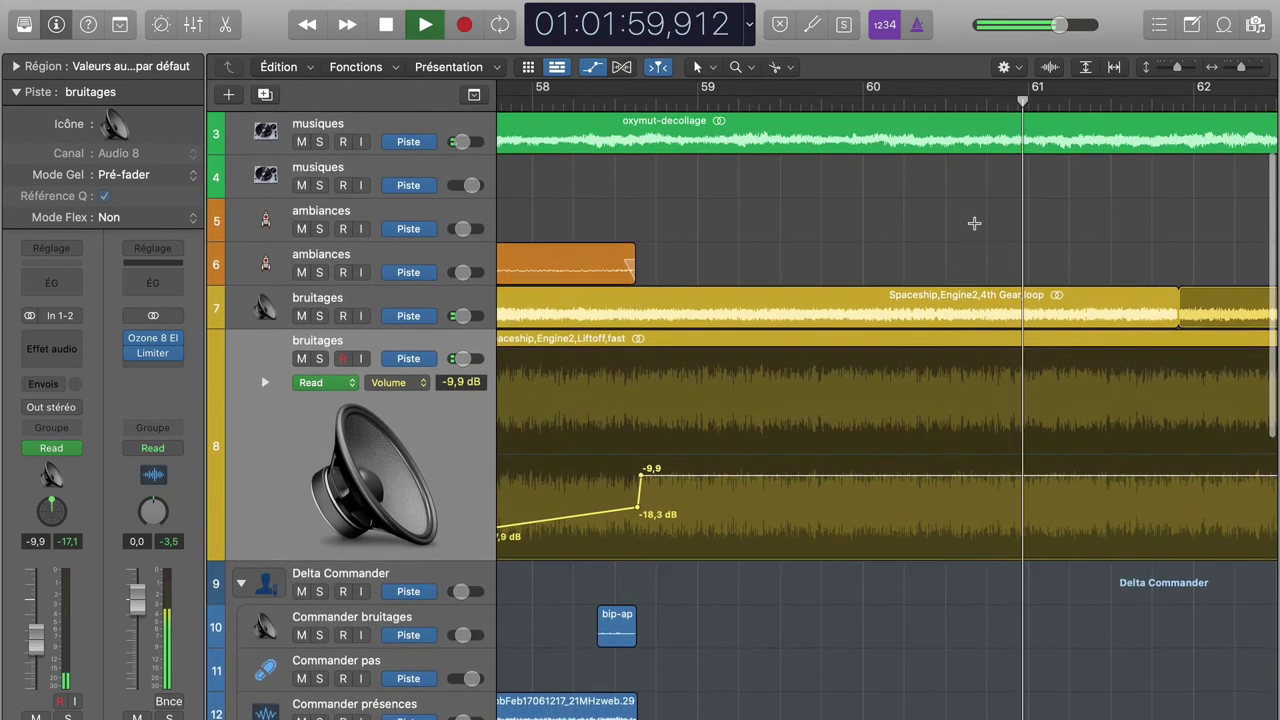
{"action": "scroll", "coordinate": [974, 223], "scroll_direction": "up", "scroll_amount": 1}
{"action": "scroll", "coordinate": [974, 223], "scroll_direction": "right", "scroll_amount": 5}
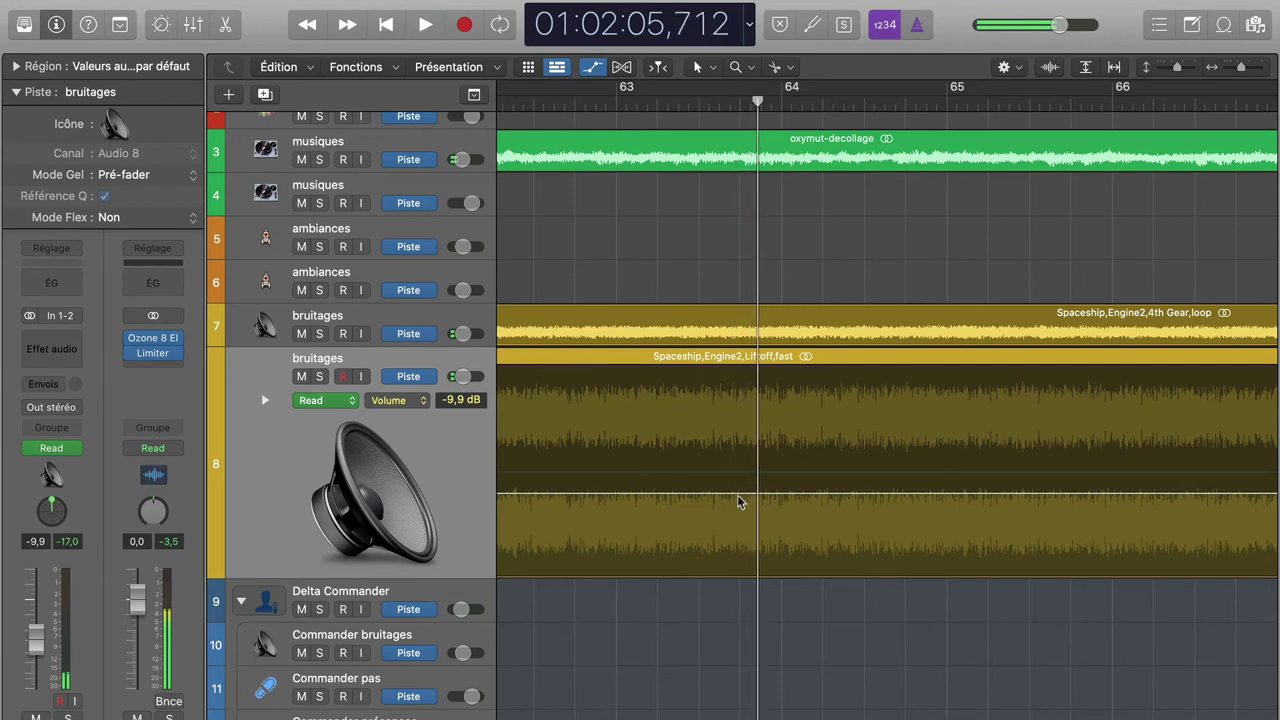
Step: Enlarge musiques track 3 and examine its volume automation between about bars 58 and 70
{"action": "left_click", "coordinate": [478, 144]}
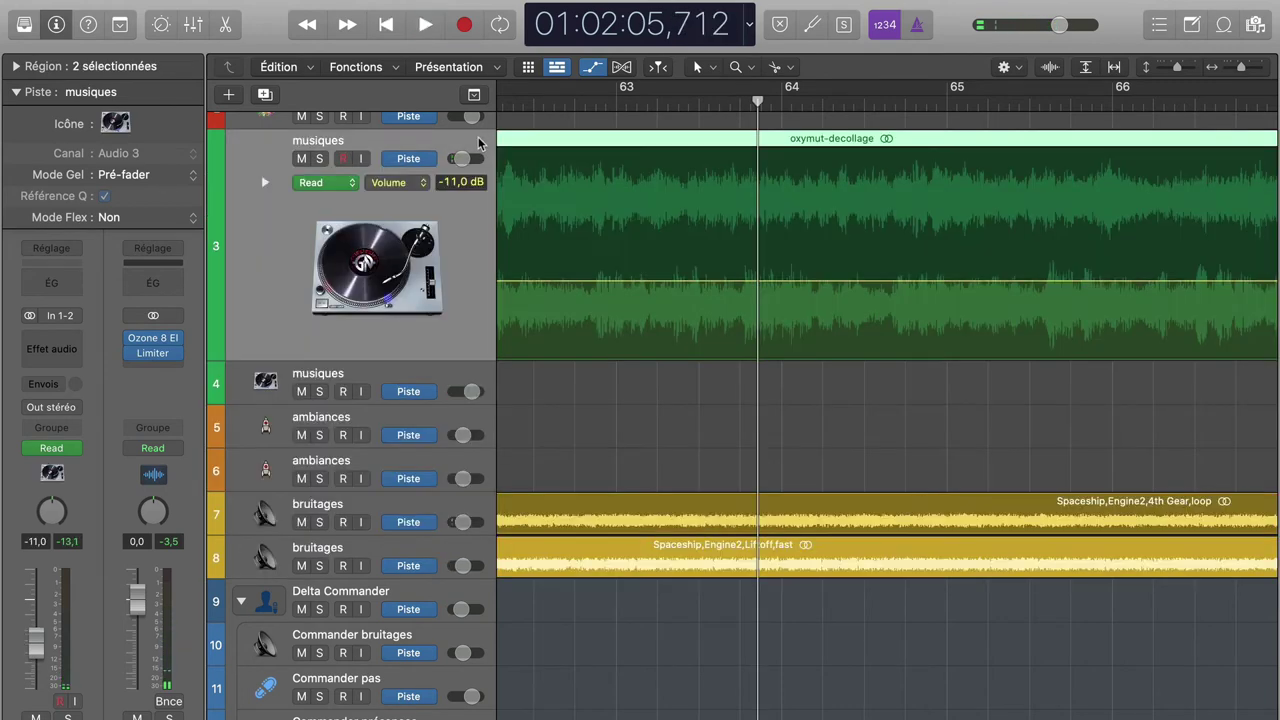
{"action": "scroll", "coordinate": [962, 218], "scroll_direction": "left", "scroll_amount": 10}
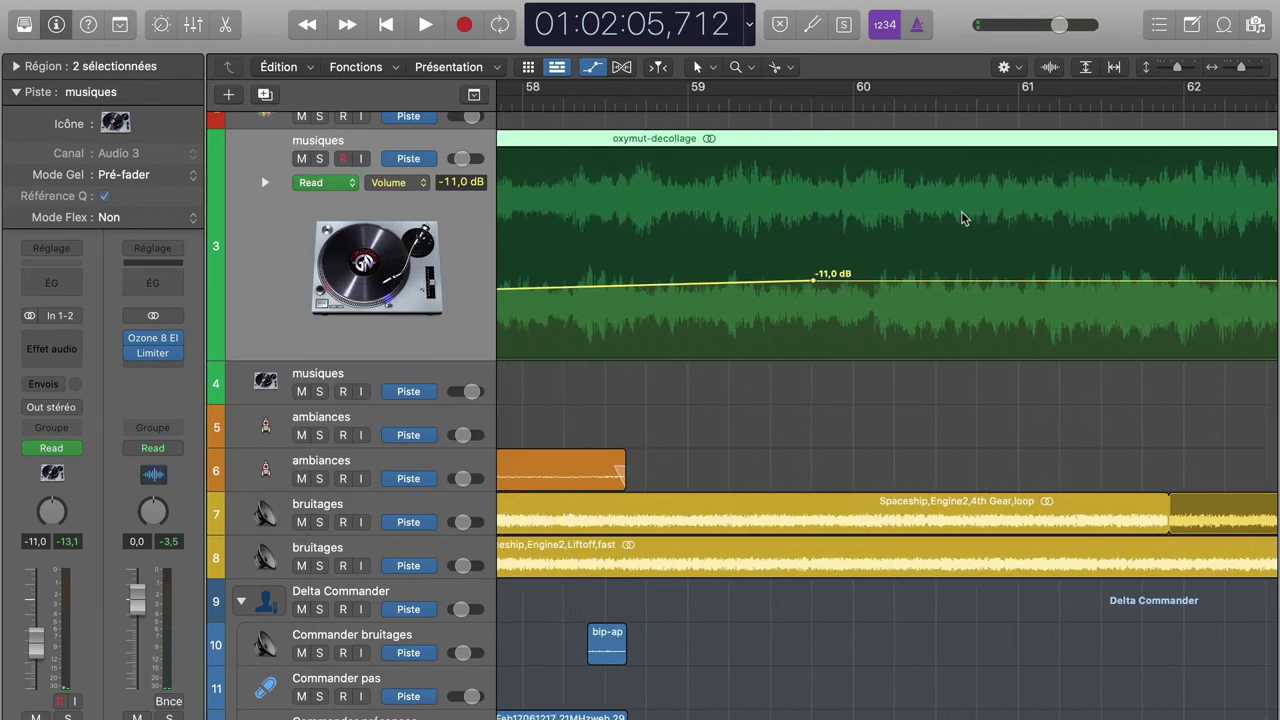
{"action": "scroll", "coordinate": [962, 218], "scroll_direction": "right", "scroll_amount": 12}
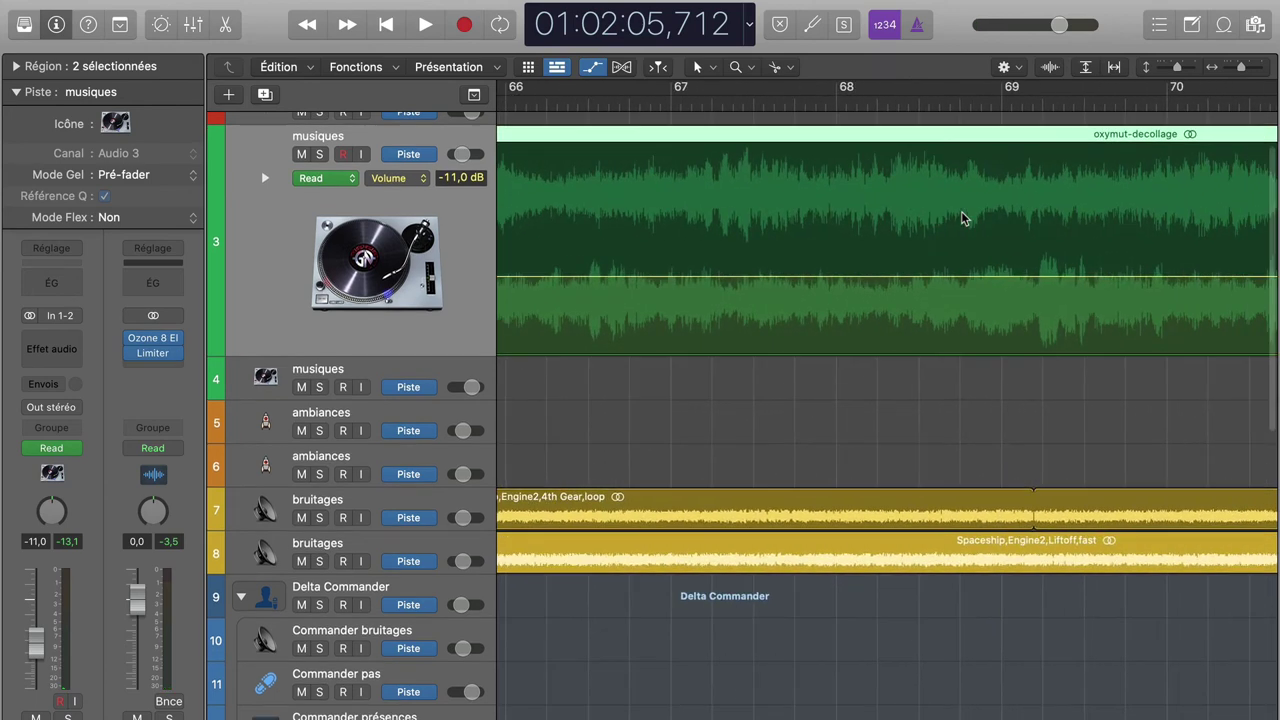
{"action": "scroll", "coordinate": [918, 223], "scroll_direction": "left", "scroll_amount": 5}
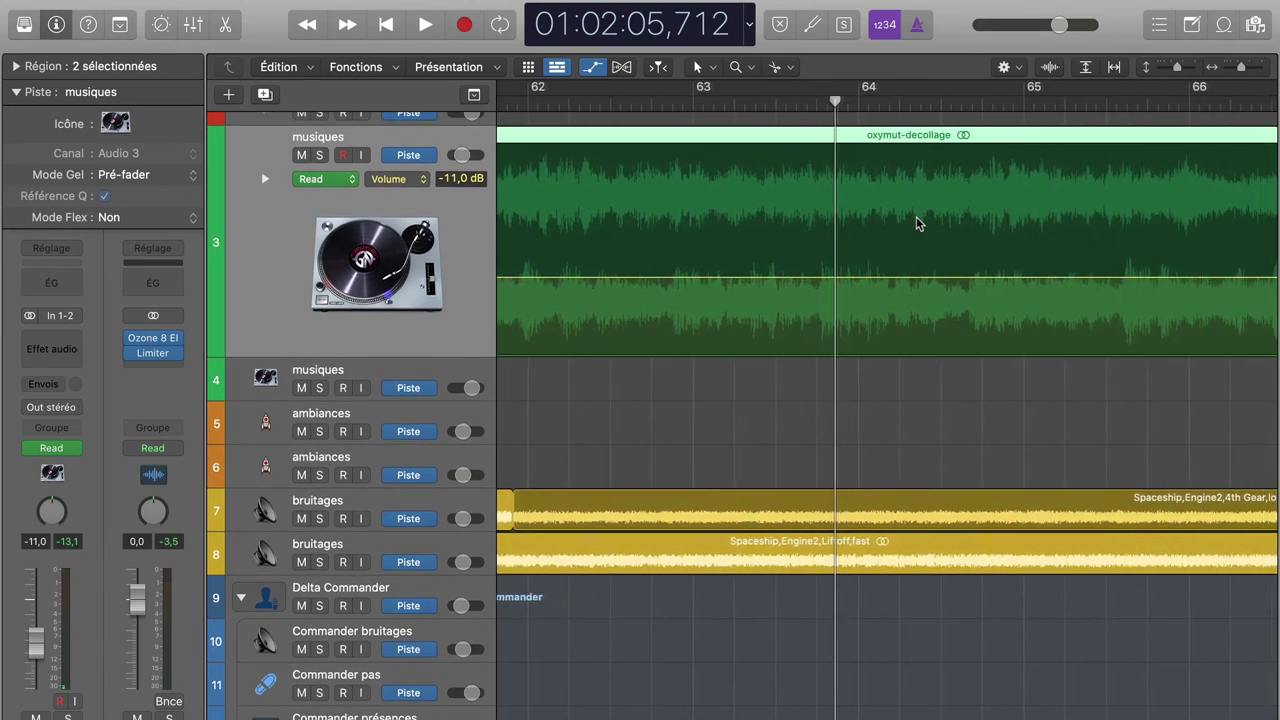
{"action": "scroll", "coordinate": [858, 401], "scroll_direction": "right", "scroll_amount": 5}
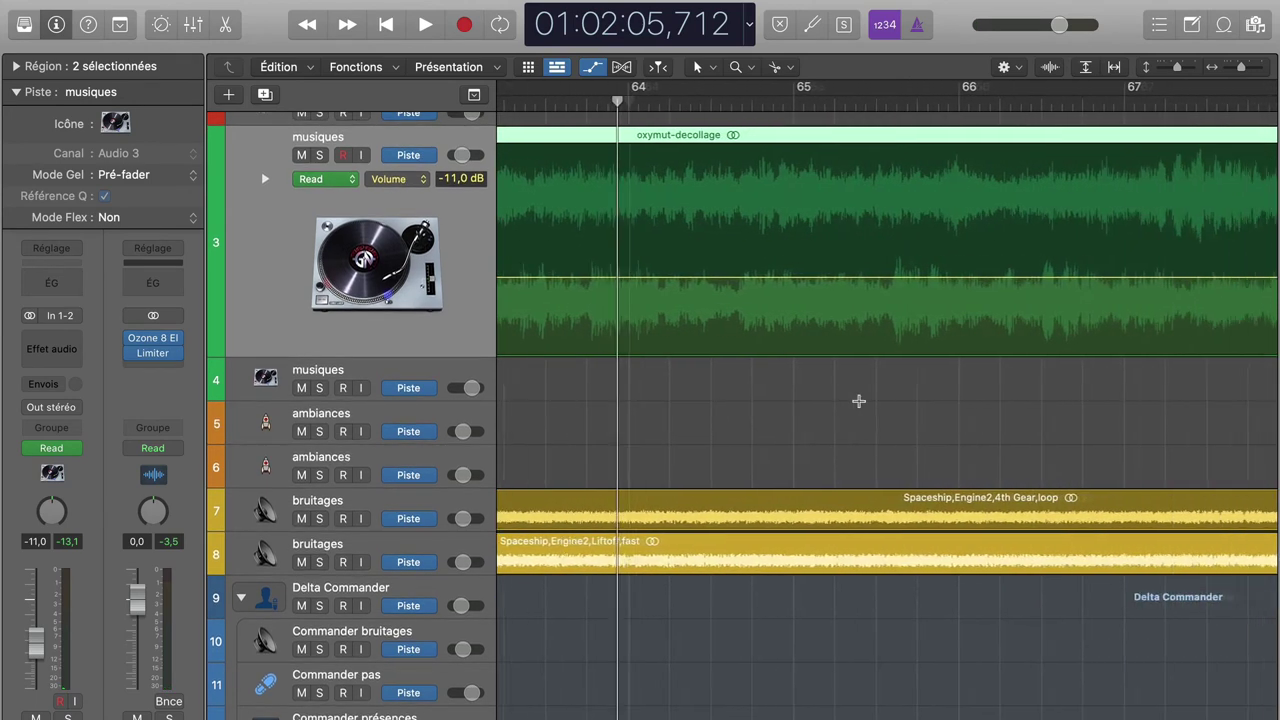
{"action": "scroll", "coordinate": [858, 401], "scroll_direction": "left", "scroll_amount": 1}
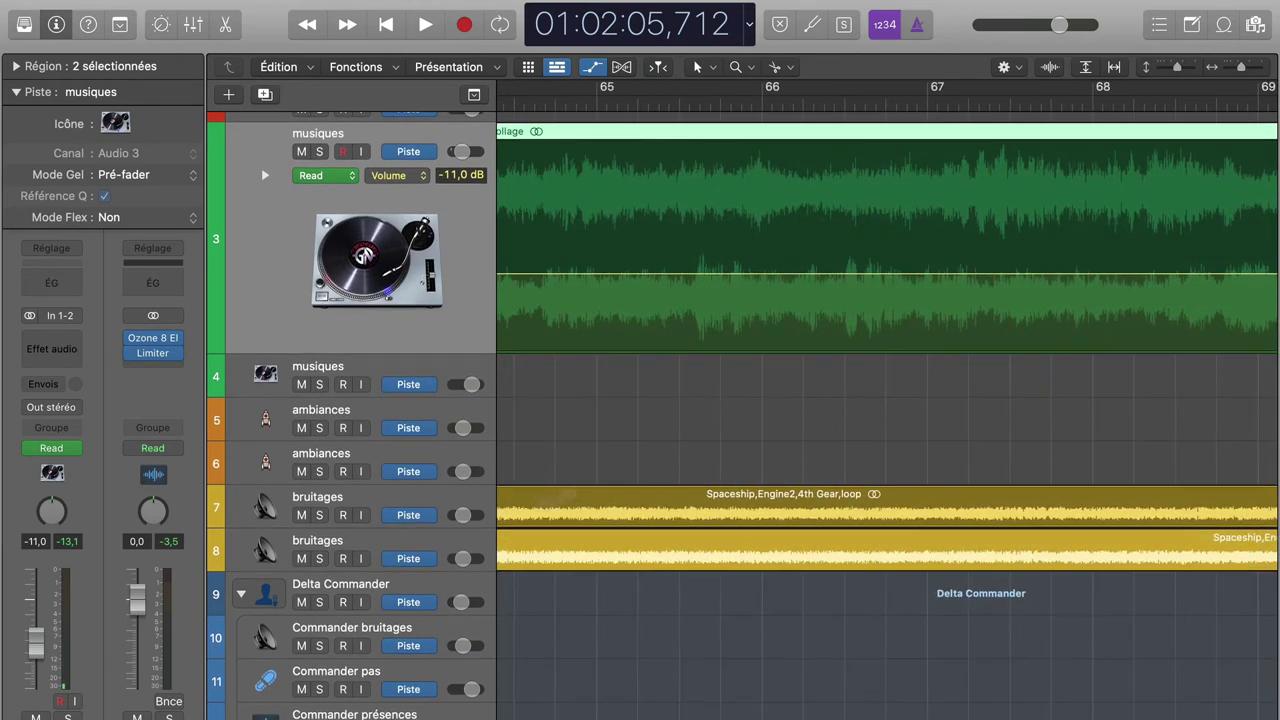
Step: Fade out bruitages track 7 with volume automation from a -9,0 dB point at 01:02:05,712 down to the existing point near bar 76
{"action": "left_click", "coordinate": [444, 500]}
{"action": "scroll", "coordinate": [815, 397], "scroll_direction": "left", "scroll_amount": 5}
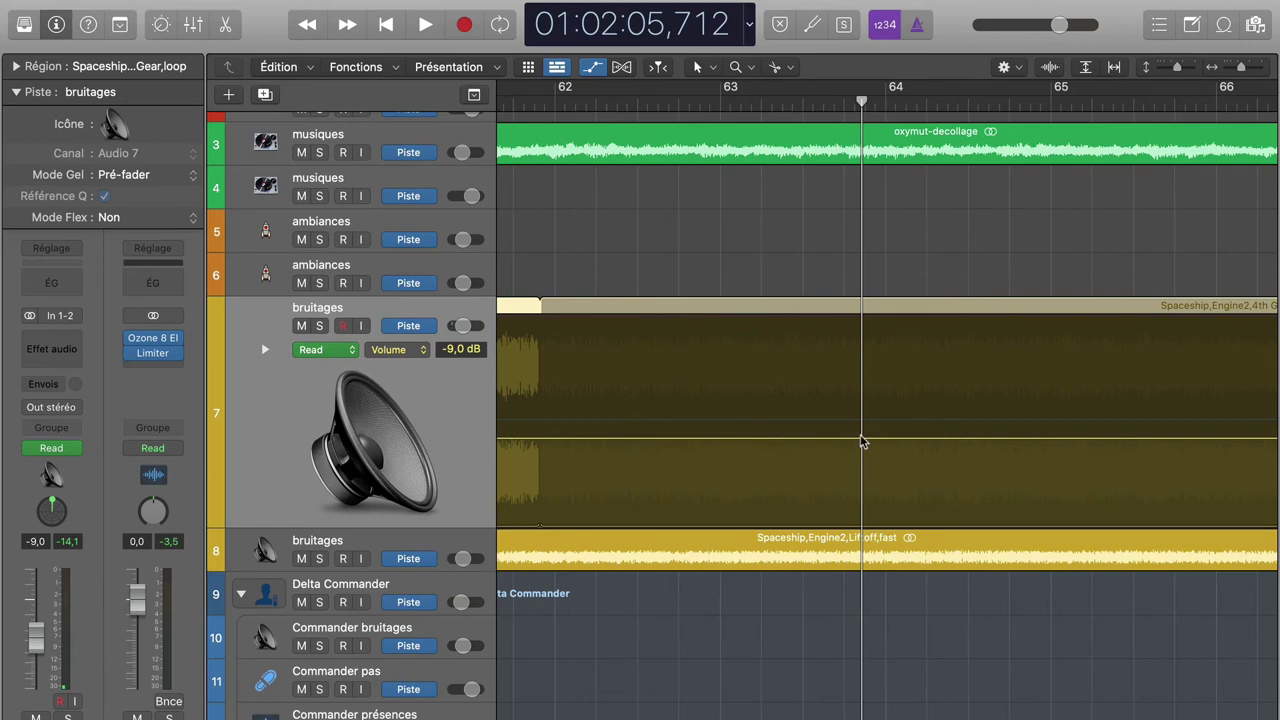
{"action": "left_click", "coordinate": [862, 441]}
{"action": "scroll", "coordinate": [971, 443], "scroll_direction": "right", "scroll_amount": 12}
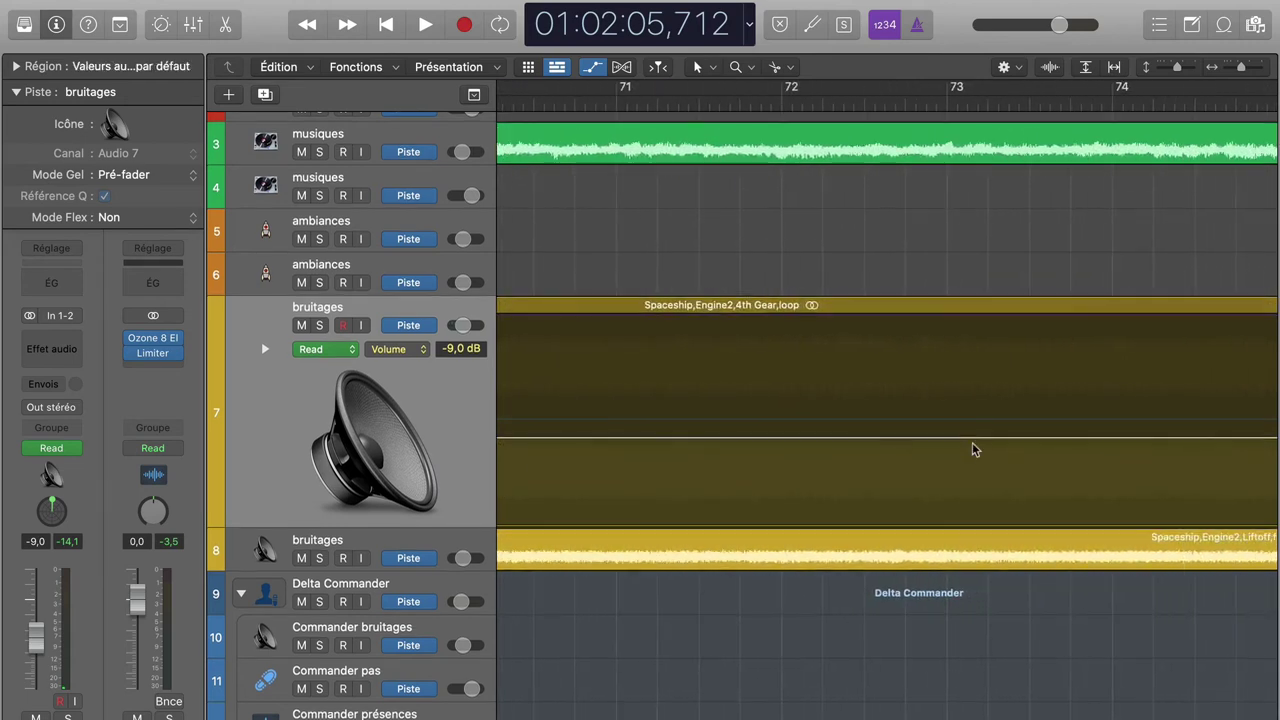
{"action": "scroll", "coordinate": [971, 446], "scroll_direction": "right", "scroll_amount": 6}
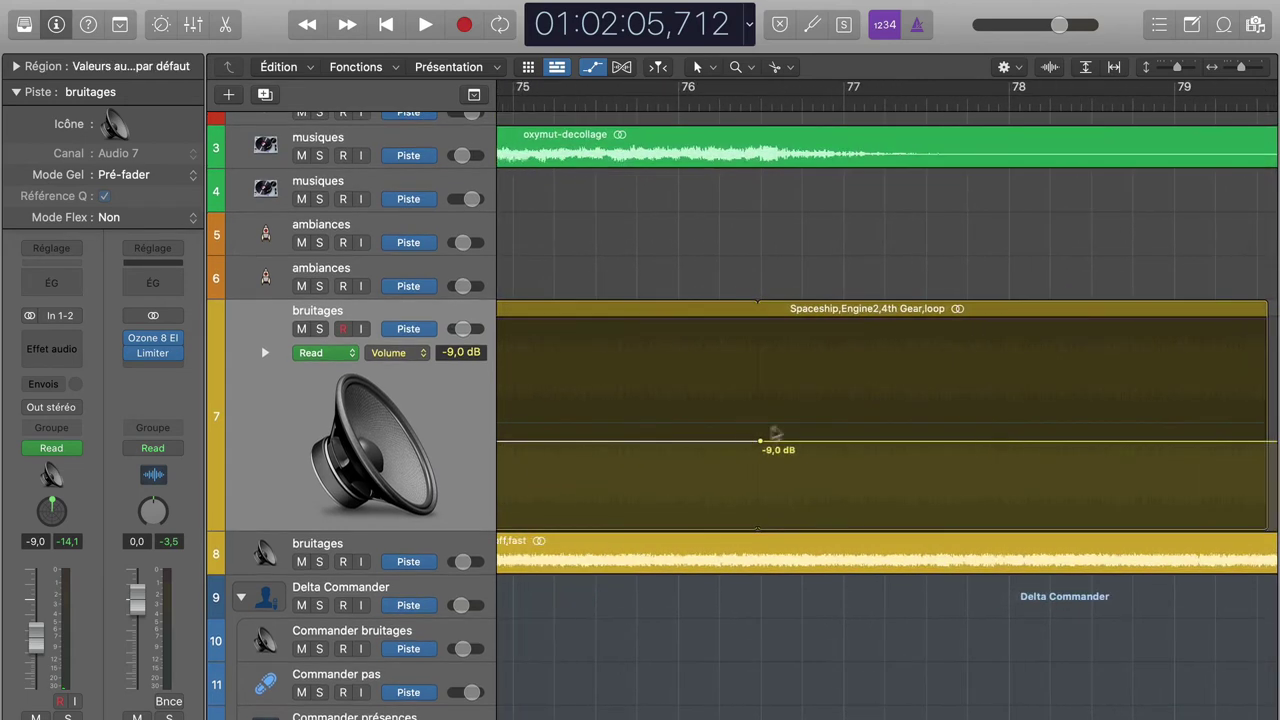
{"action": "left_click_drag", "start_coordinate": [807, 448], "coordinate": [737, 583]}
{"action": "scroll", "coordinate": [737, 583], "scroll_direction": "left", "scroll_amount": 15}
{"action": "scroll", "coordinate": [737, 583], "scroll_direction": "left", "scroll_amount": 5}
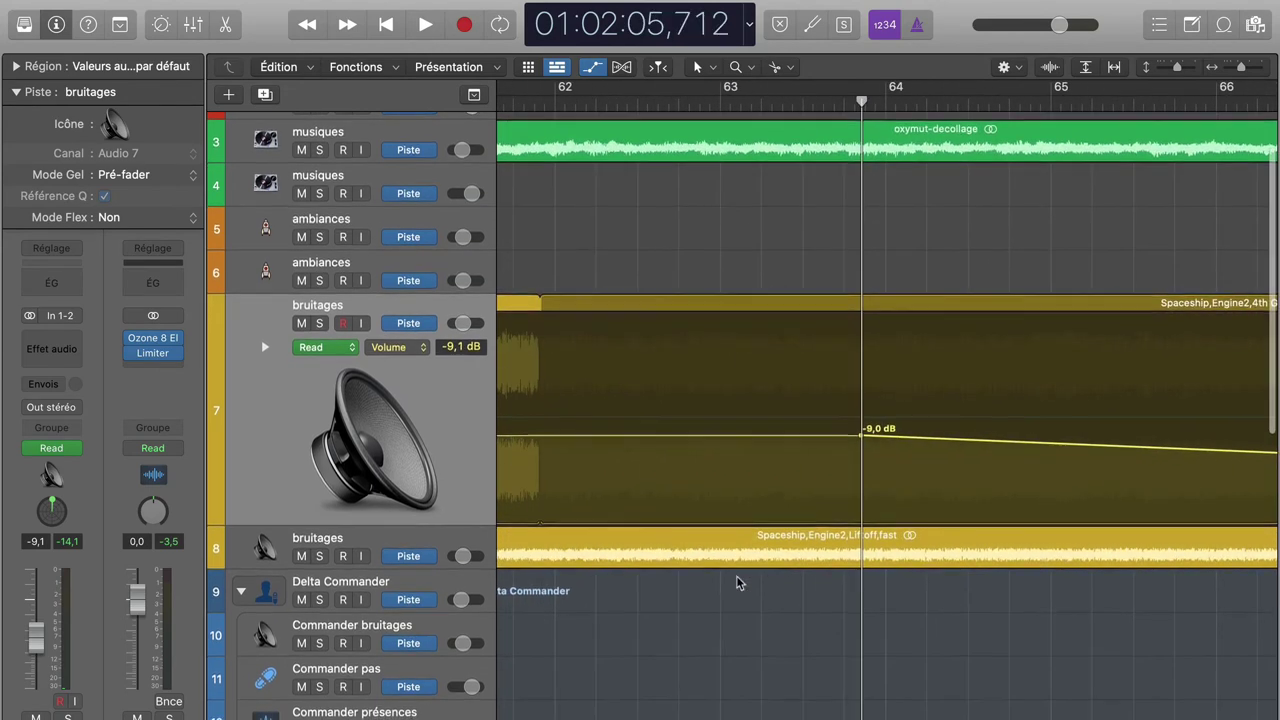
Step: Fade out bruitages track 8 with volume automation from a -9,9 dB point at the playhead to -∞ dB at the point near bar 76
{"action": "scroll", "coordinate": [737, 583], "scroll_direction": "up", "scroll_amount": 2}
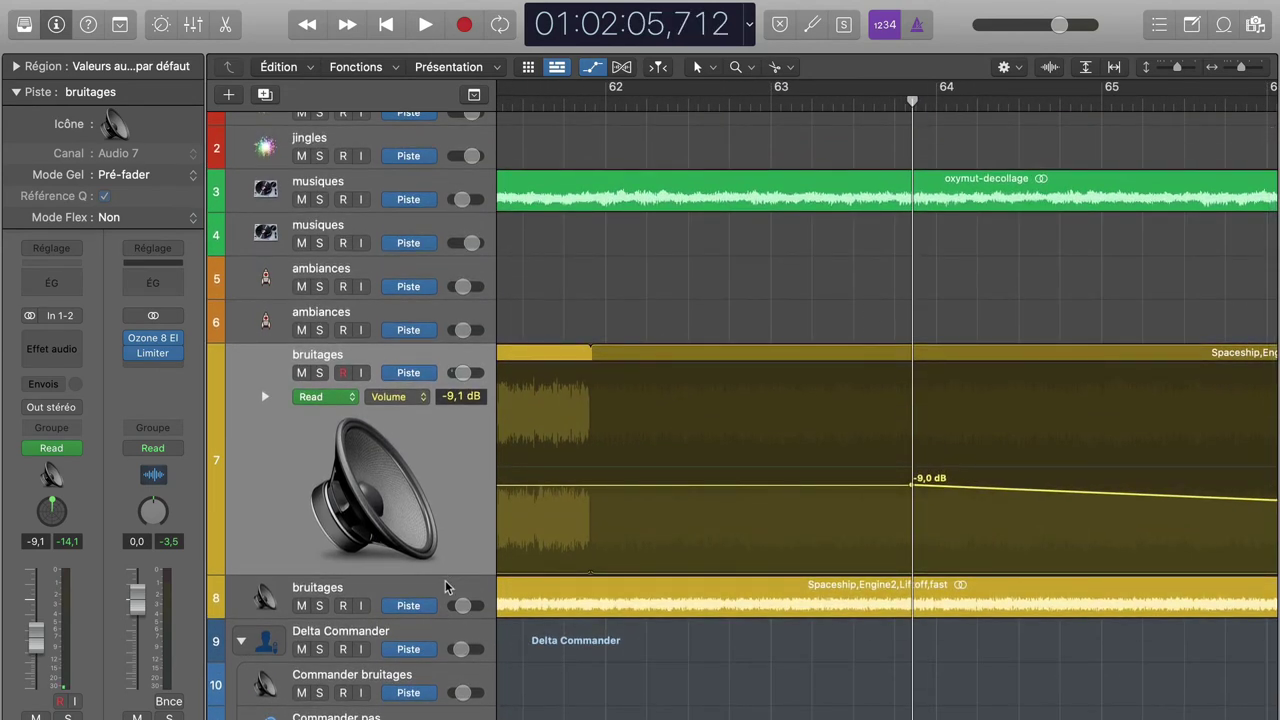
{"action": "left_click", "coordinate": [446, 587]}
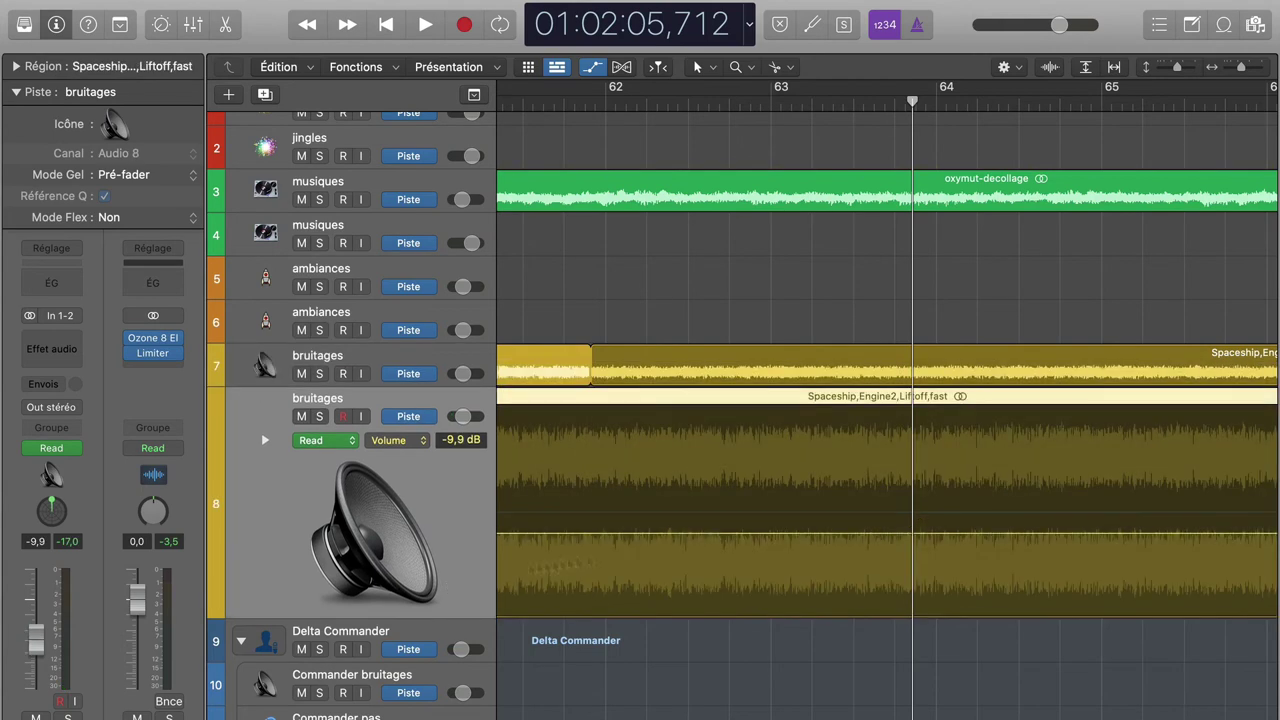
{"action": "left_click", "coordinate": [913, 540]}
{"action": "scroll", "coordinate": [1037, 549], "scroll_direction": "right", "scroll_amount": 20}
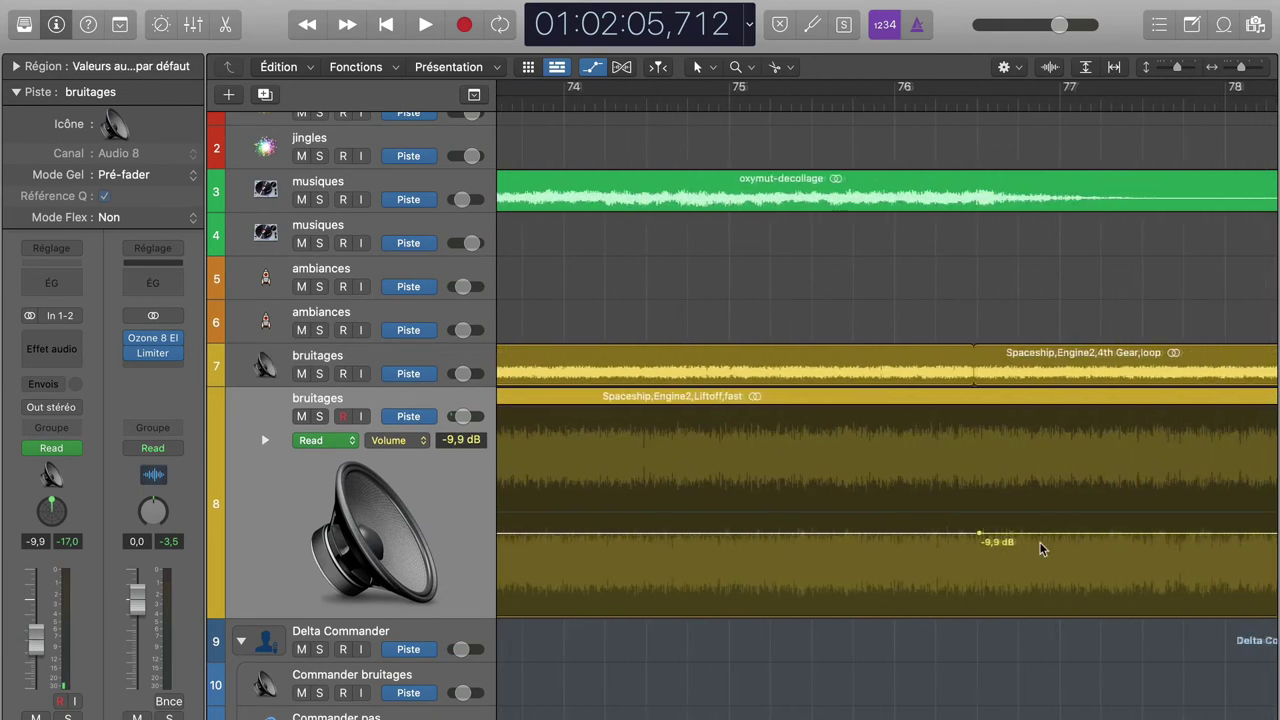
{"action": "scroll", "coordinate": [1040, 548], "scroll_direction": "right", "scroll_amount": 3}
{"action": "left_click_drag", "start_coordinate": [1000, 537], "coordinate": [997, 612]}
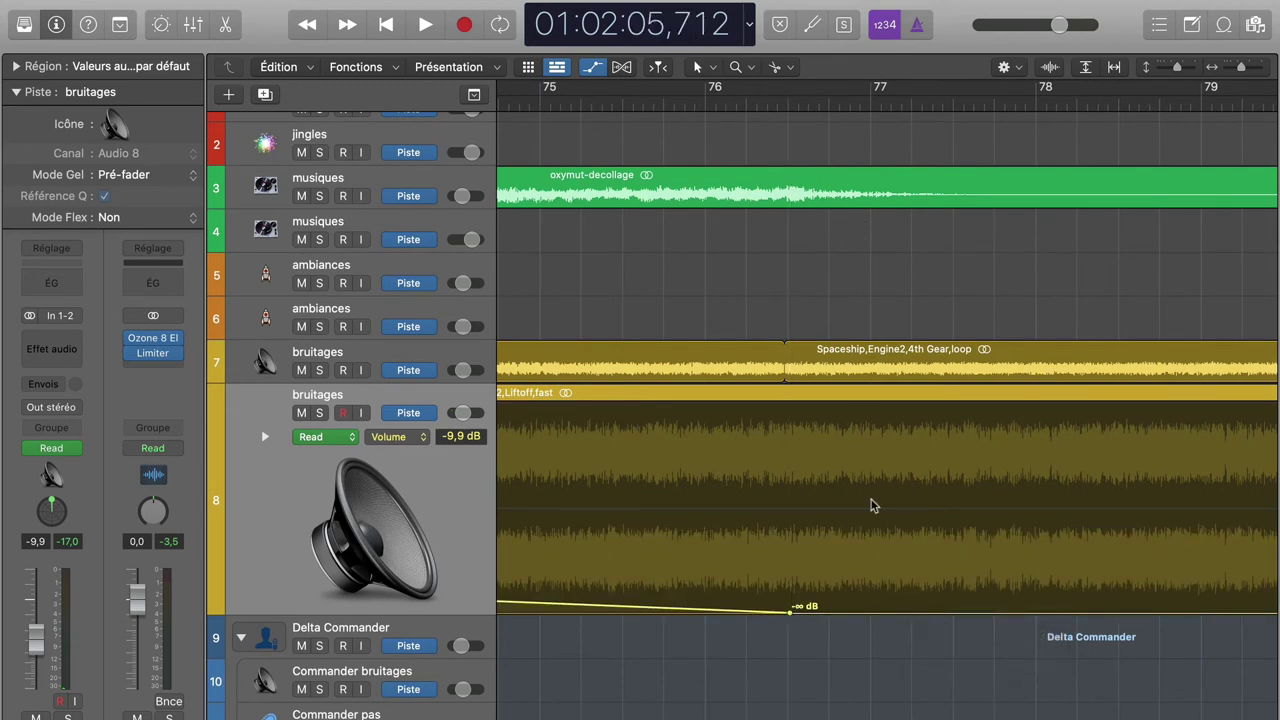
Step: Split both Spaceship,Engine2 regions on bruitages tracks 7 and 8 at the playhead, and remove their audio past the fade-outs, about bar 76.5
{"action": "left_click_drag", "start_coordinate": [818, 306], "coordinate": [876, 618]}
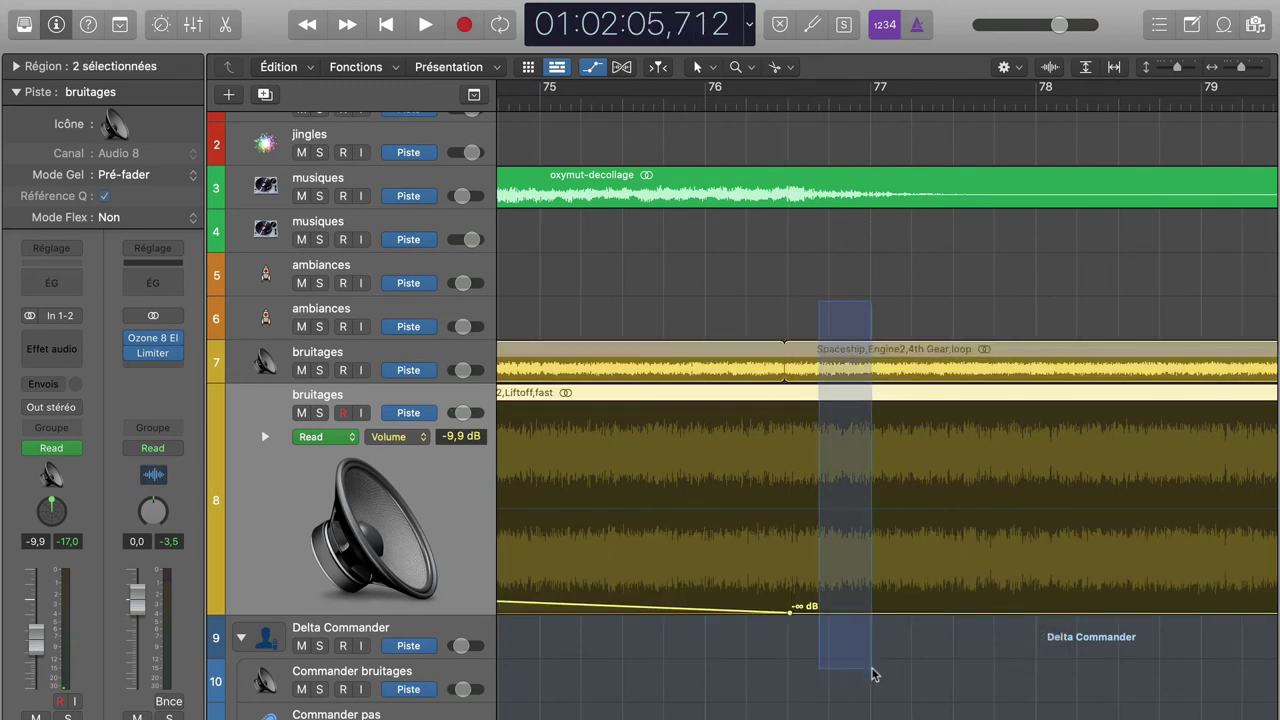
{"action": "left_click_drag", "start_coordinate": [872, 675], "coordinate": [872, 675]}
{"action": "key", "text": "super+t"}
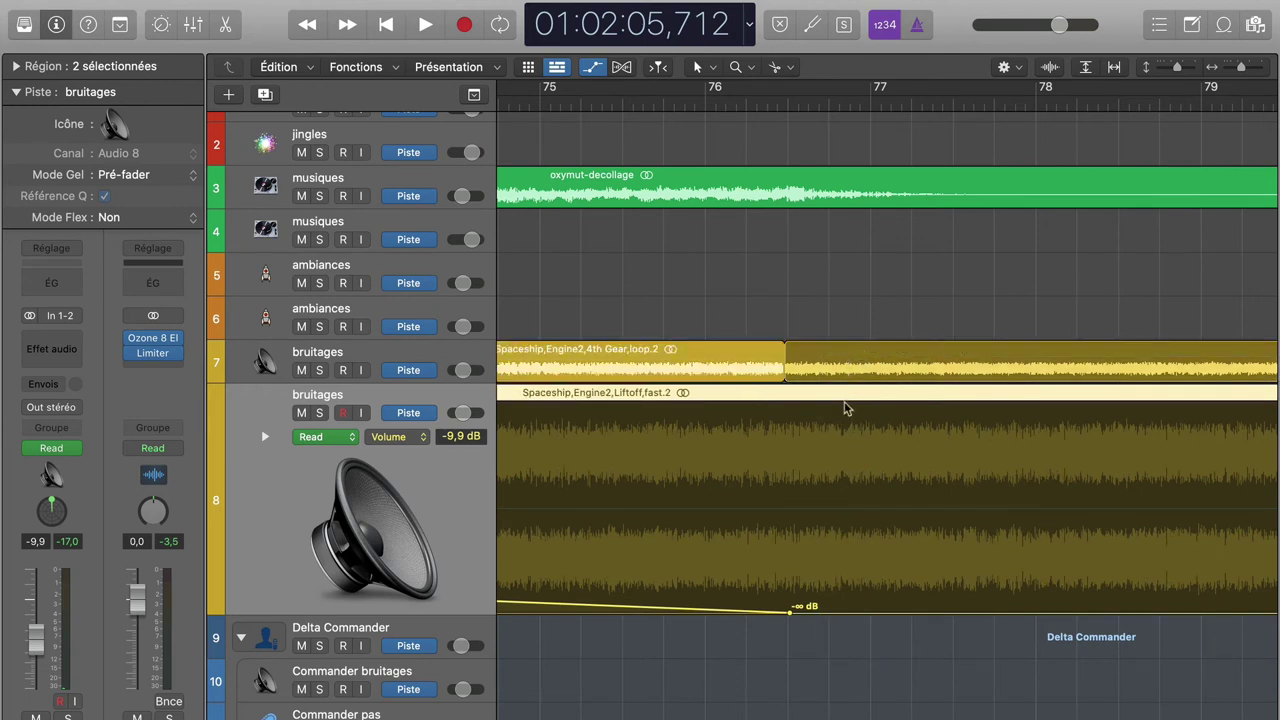
{"action": "left_click_drag", "start_coordinate": [795, 352], "coordinate": [790, 400]}
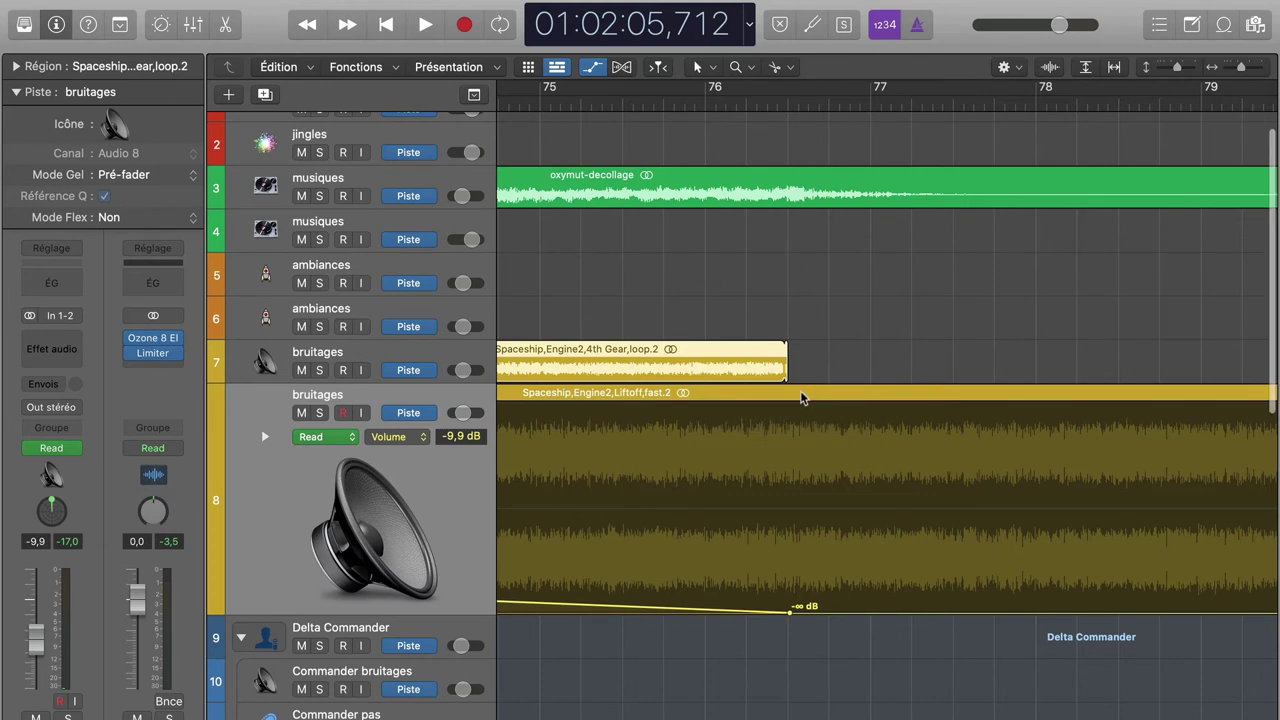
{"action": "left_click", "coordinate": [798, 398], "text": "super"}
{"action": "key", "text": "Delete"}
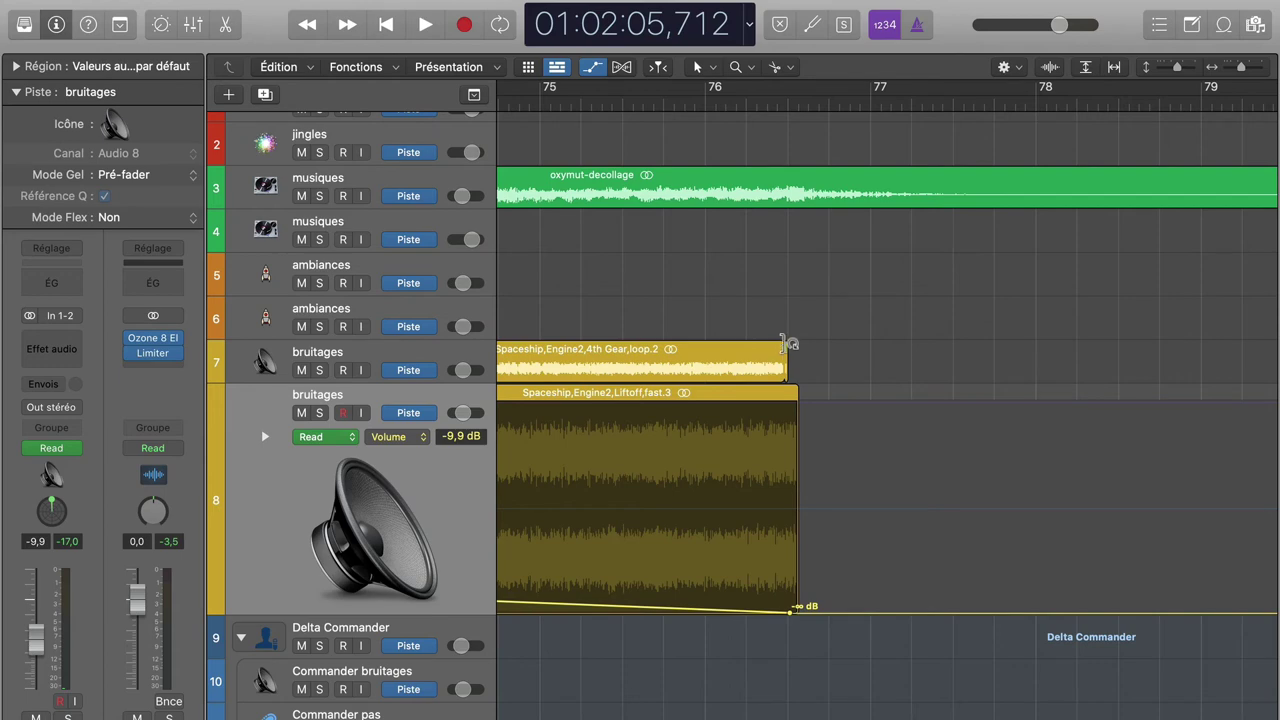
{"action": "left_click", "coordinate": [788, 343]}
Step: Play the faded takeoff from about bar 57 and stop at 01:02:22,144
{"action": "scroll", "coordinate": [870, 412], "scroll_direction": "left", "scroll_amount": 10}
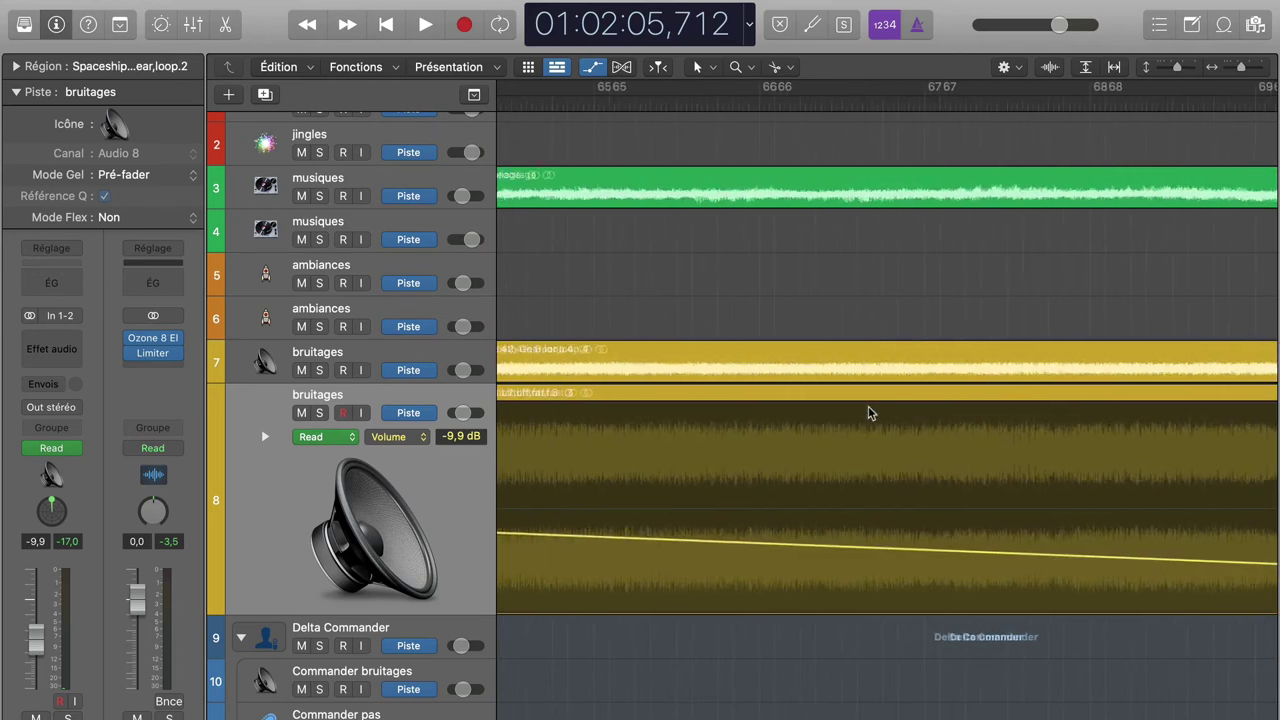
{"action": "scroll", "coordinate": [868, 413], "scroll_direction": "left", "scroll_amount": 10}
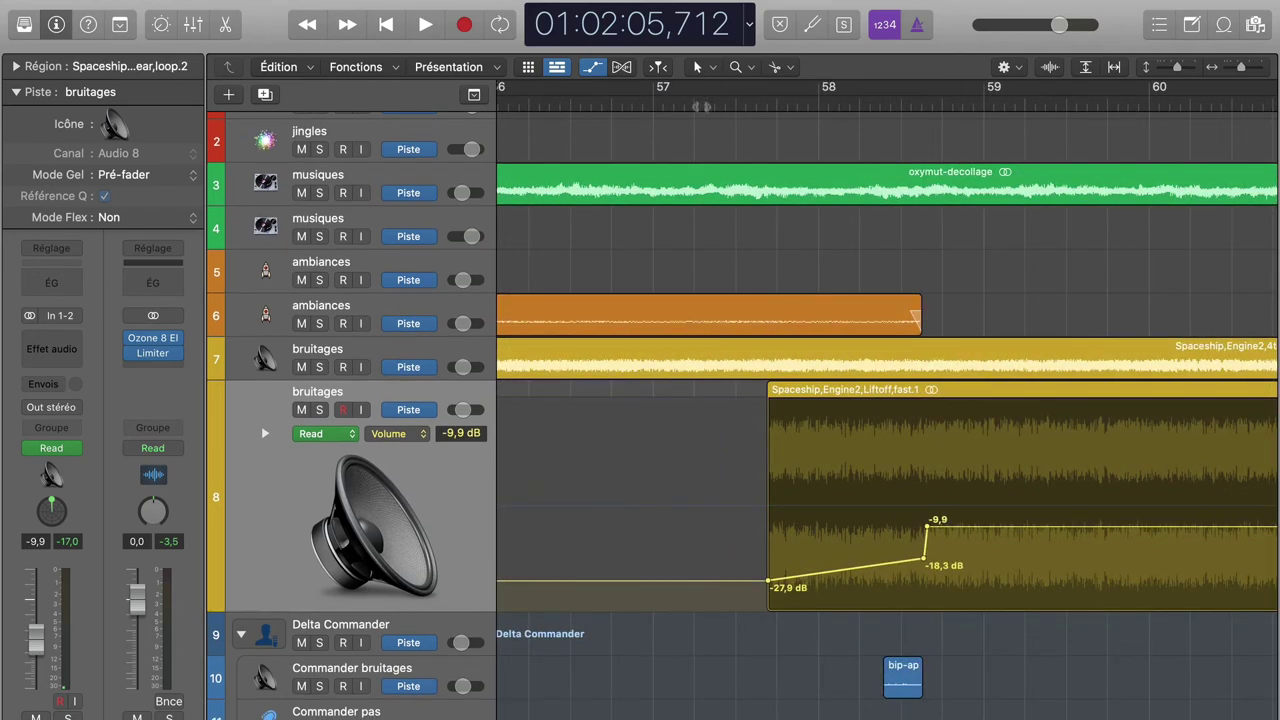
{"action": "key", "text": "space"}
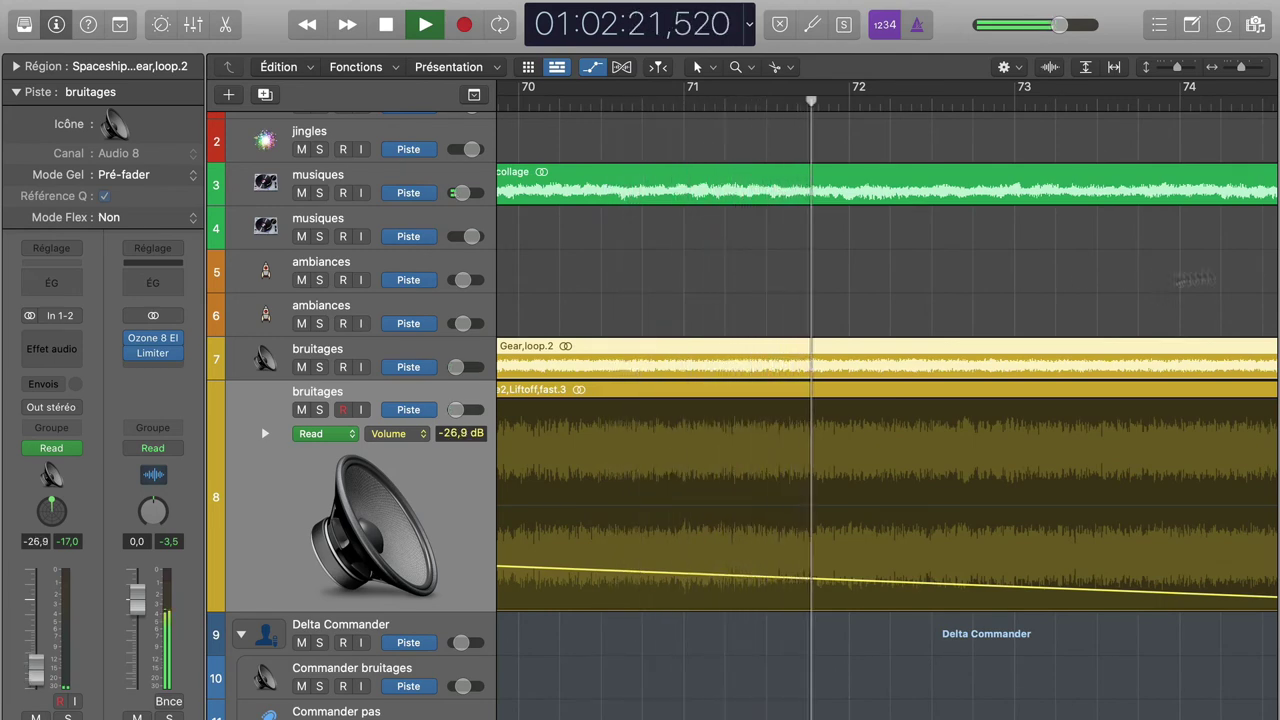
{"action": "key", "text": "space"}
Step: Move the oxymut-decollage region on musiques track 3 earlier to position 32 1 3 1, aligning its ending decay with the playhead
{"action": "scroll", "coordinate": [1140, 287], "scroll_direction": "up", "scroll_amount": 2}
{"action": "scroll", "coordinate": [1140, 287], "scroll_direction": "right", "scroll_amount": 5}
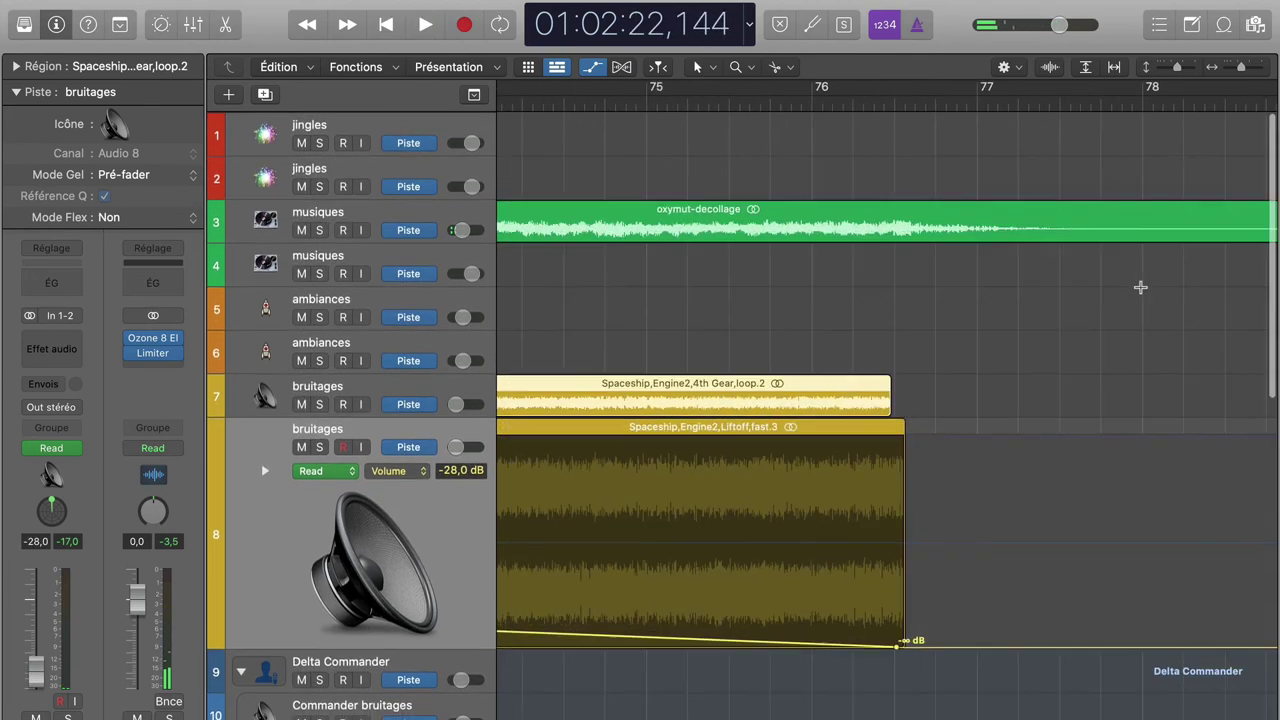
{"action": "scroll", "coordinate": [1140, 287], "scroll_direction": "left", "scroll_amount": 5}
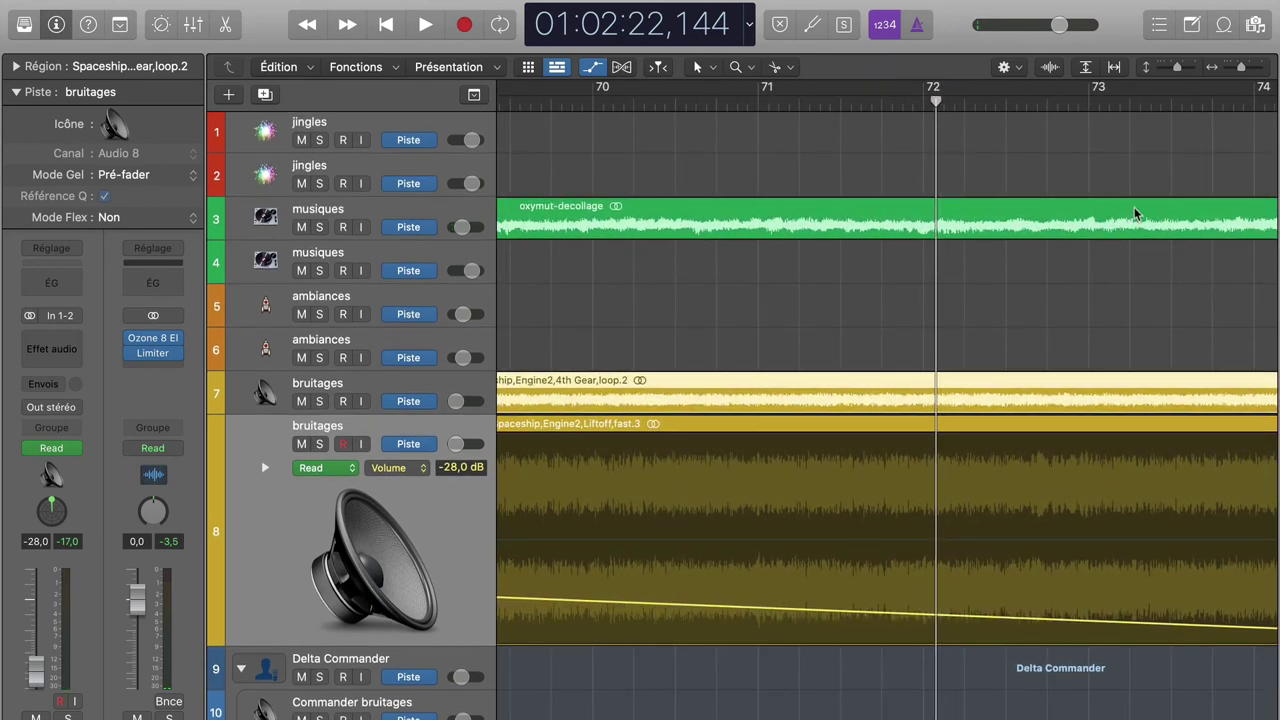
{"action": "left_click_drag", "start_coordinate": [1136, 211], "coordinate": [757, 230]}
{"action": "left_click_drag", "start_coordinate": [963, 208], "coordinate": [954, 208]}
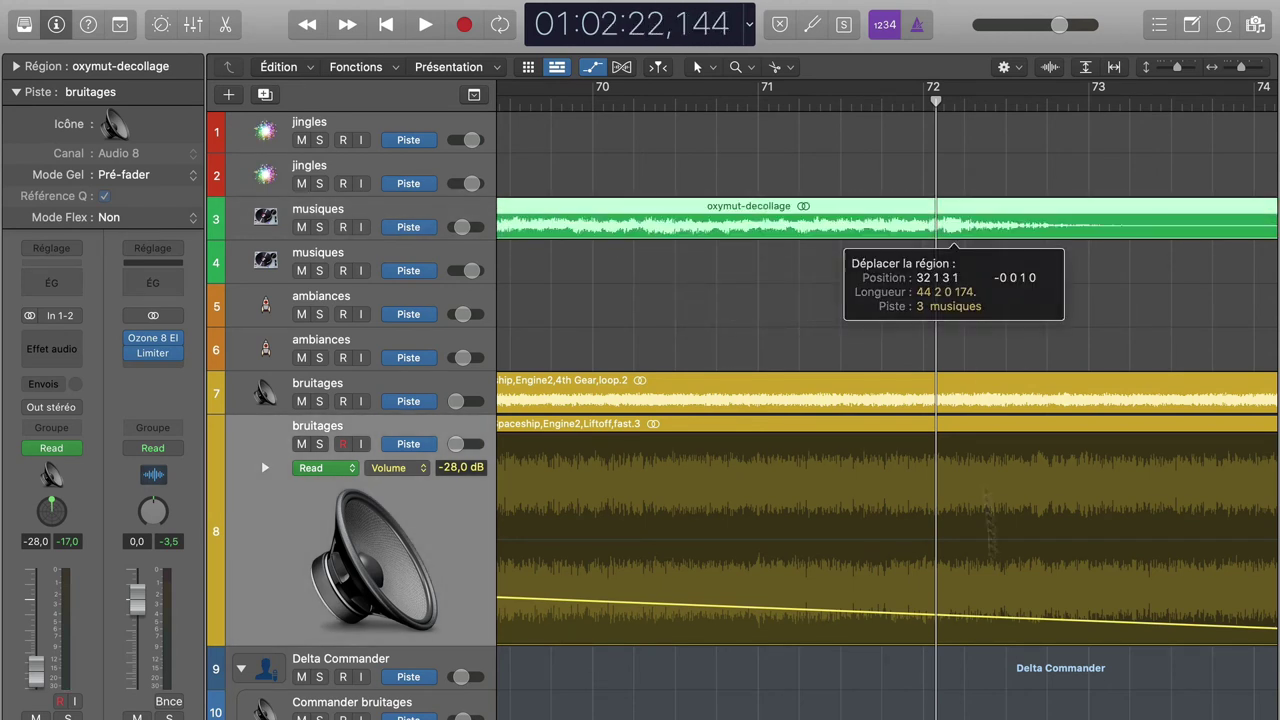
Step: Add steeper volume fade-outs from about bar 72: track 8 from -27,8 dB to -∞, and track 7 from -27,2 dB to -∞ at 72 2 2 144
{"action": "left_click", "coordinate": [926, 617]}
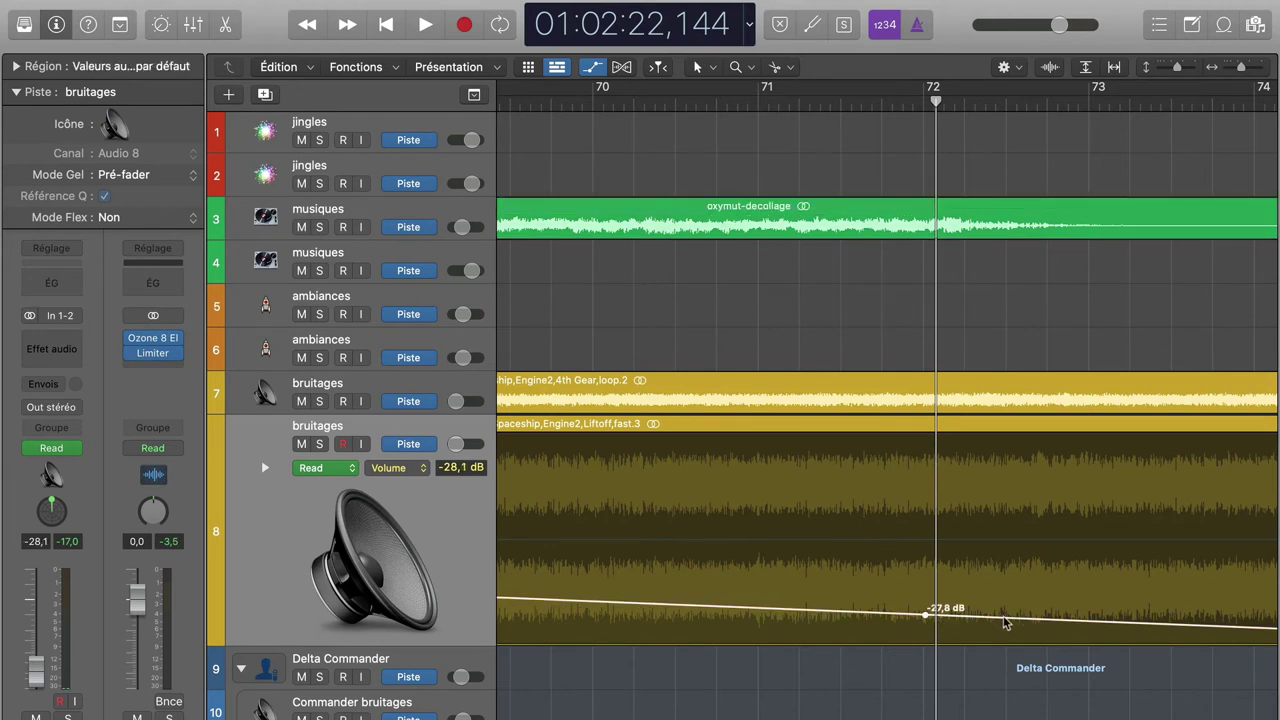
{"action": "left_click_drag", "start_coordinate": [1004, 617], "coordinate": [1004, 638]}
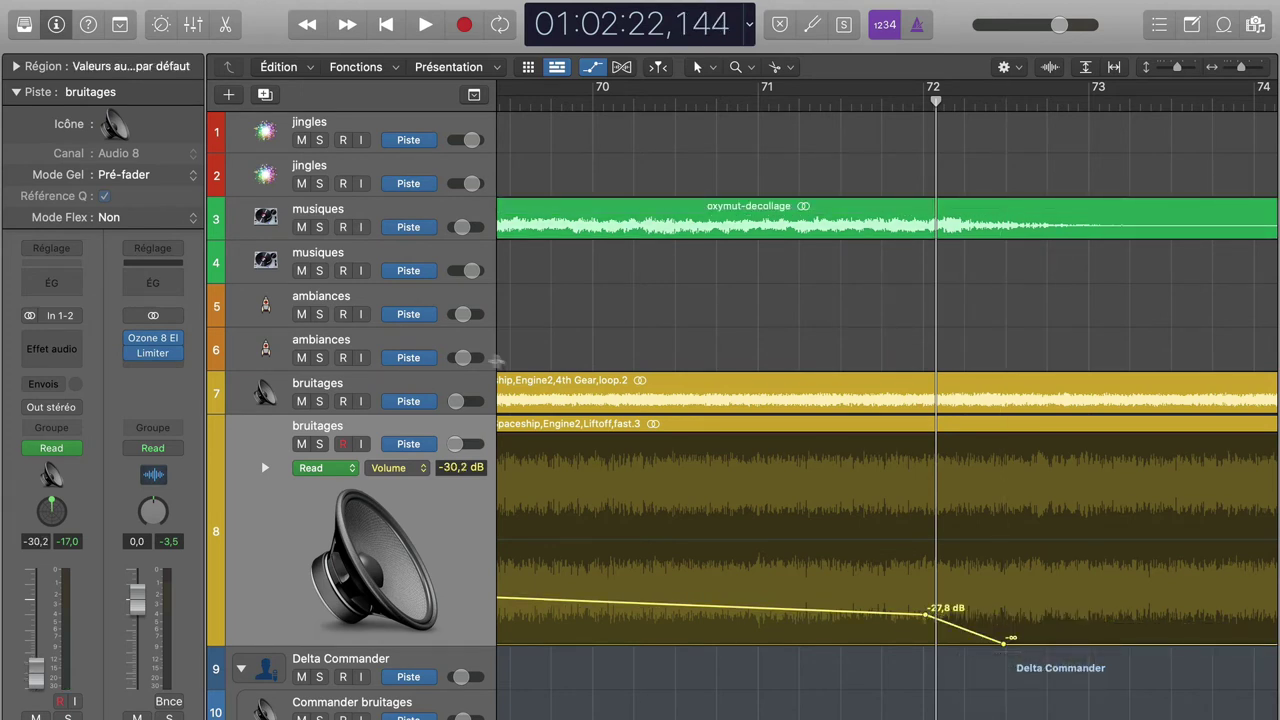
{"action": "left_click", "coordinate": [466, 382]}
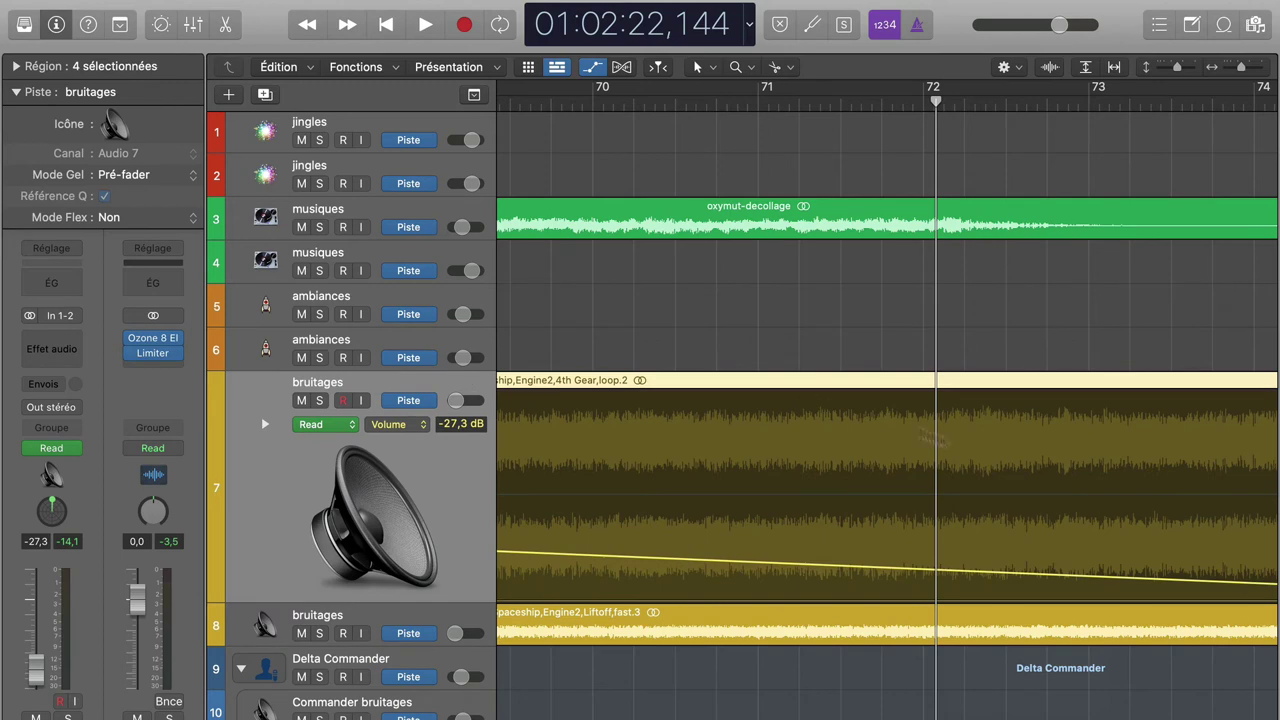
{"action": "left_click", "coordinate": [931, 571]}
{"action": "left_click_drag", "start_coordinate": [1004, 570], "coordinate": [1015, 708]}
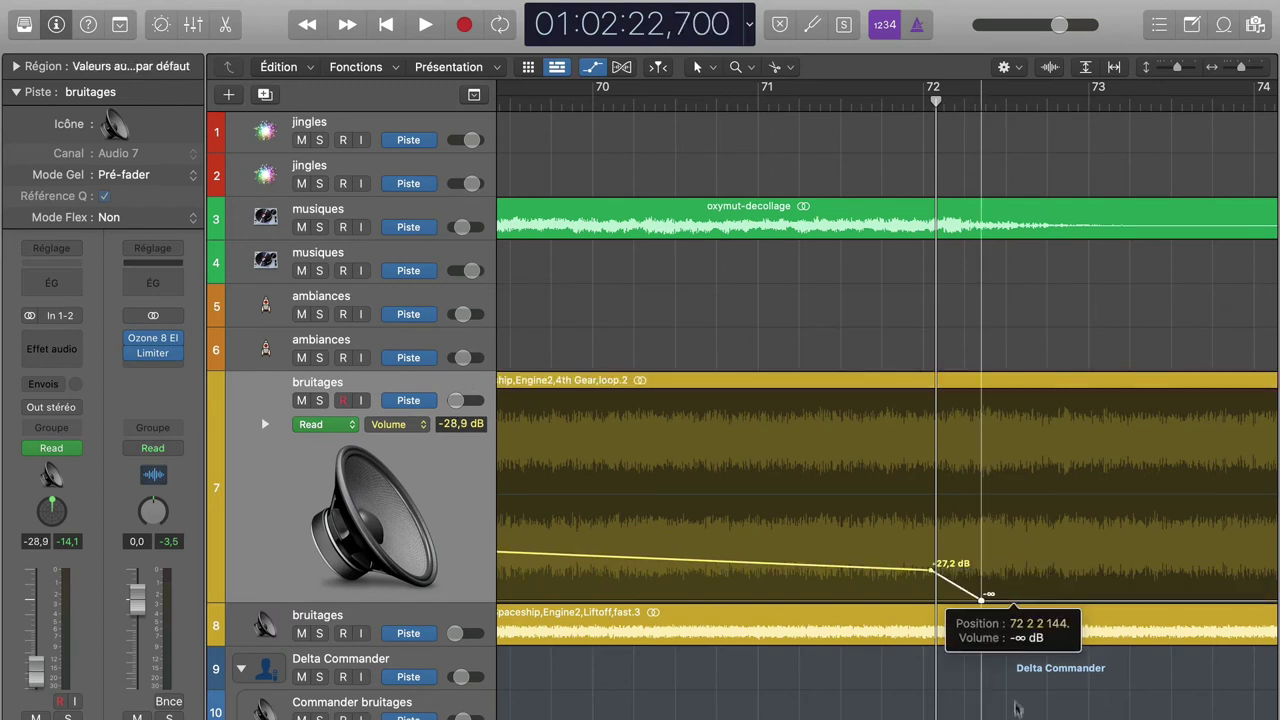
{"action": "scroll", "coordinate": [846, 678], "scroll_direction": "left", "scroll_amount": 10}
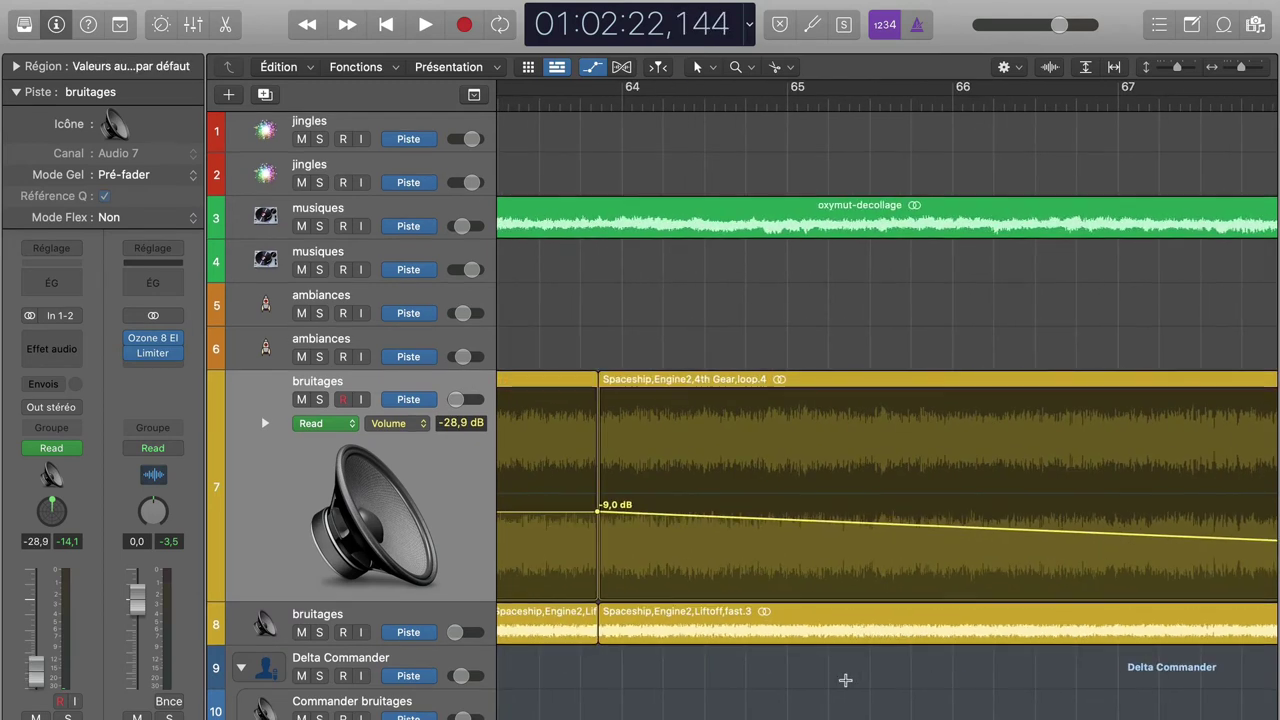
Step: Split the oxymut-decollage region on musiques track 3 at the -∞ volume point near bar 36.5, and delete the part before it
{"action": "scroll", "coordinate": [846, 680], "scroll_direction": "left", "scroll_amount": 15}
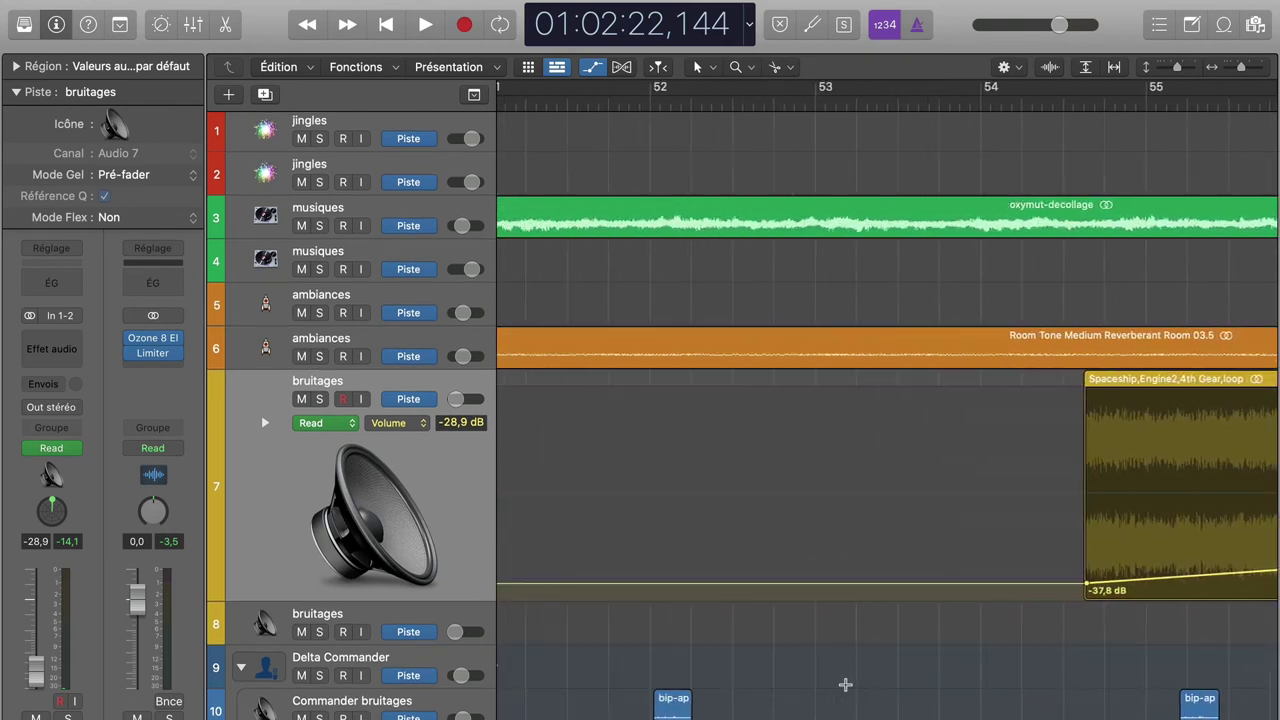
{"action": "scroll", "coordinate": [846, 683], "scroll_direction": "left", "scroll_amount": 4}
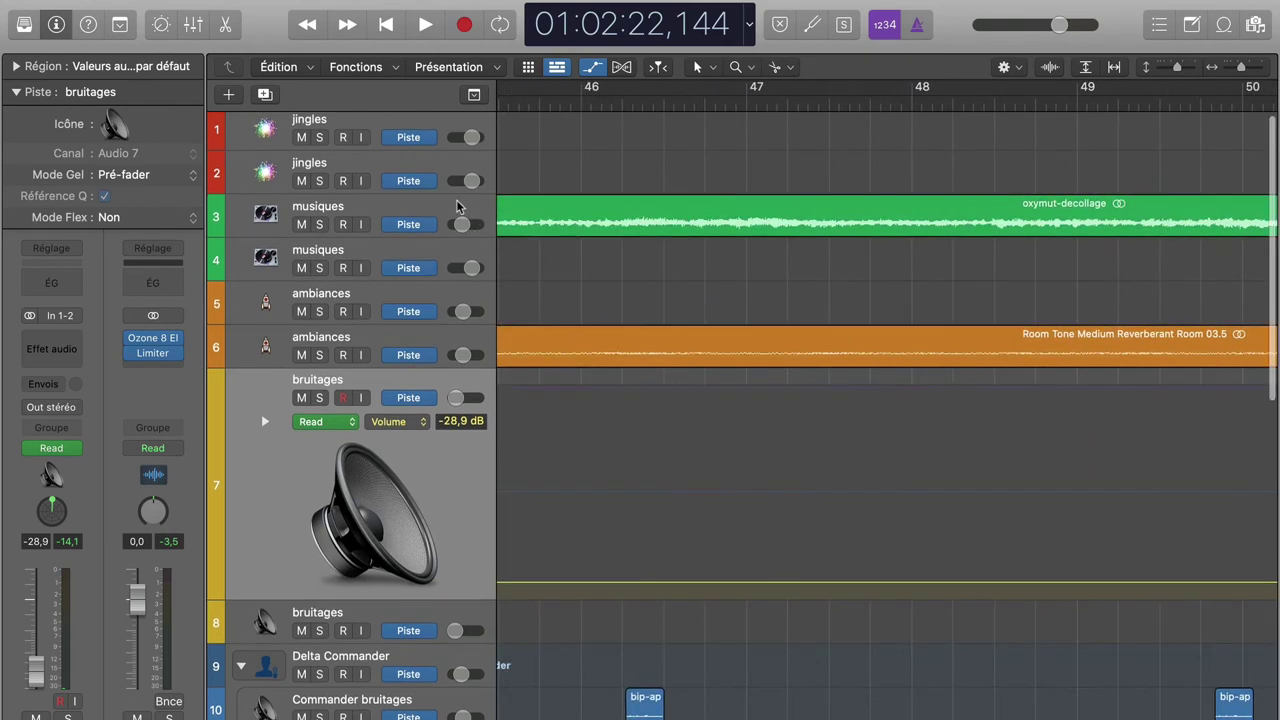
{"action": "left_click", "coordinate": [457, 206]}
{"action": "scroll", "coordinate": [727, 460], "scroll_direction": "left", "scroll_amount": 15}
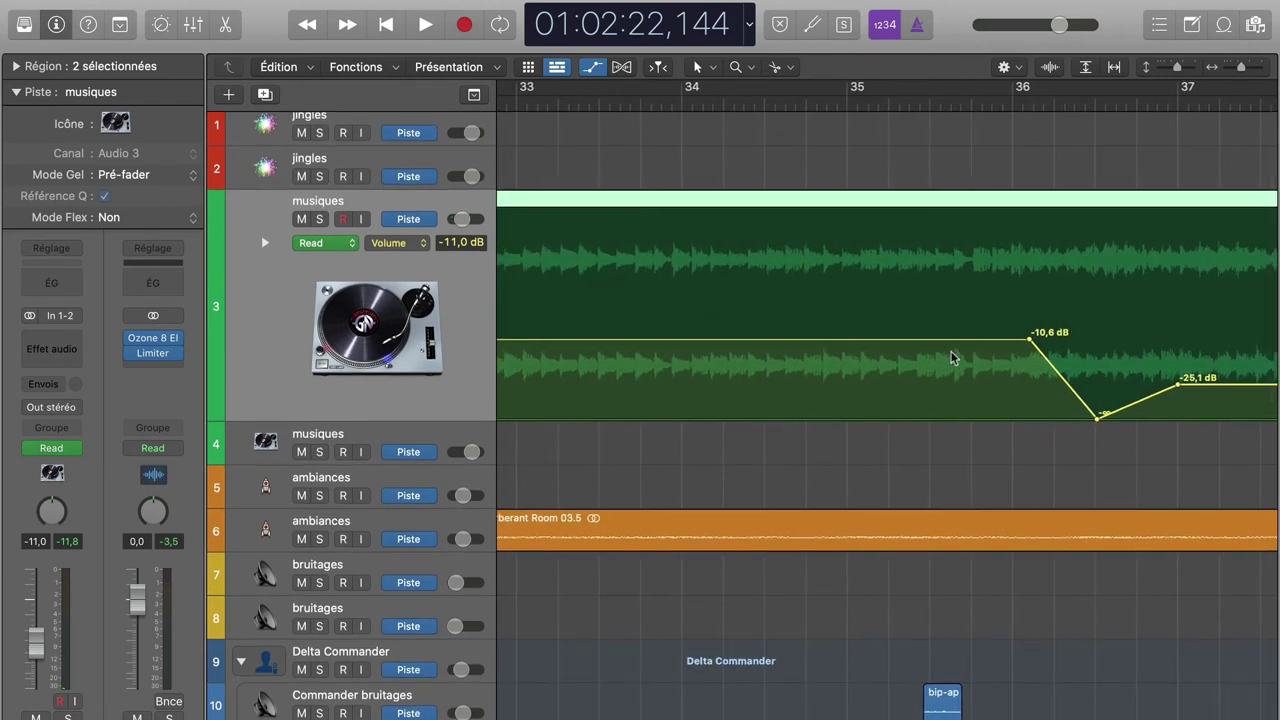
{"action": "scroll", "coordinate": [951, 358], "scroll_direction": "right", "scroll_amount": 2}
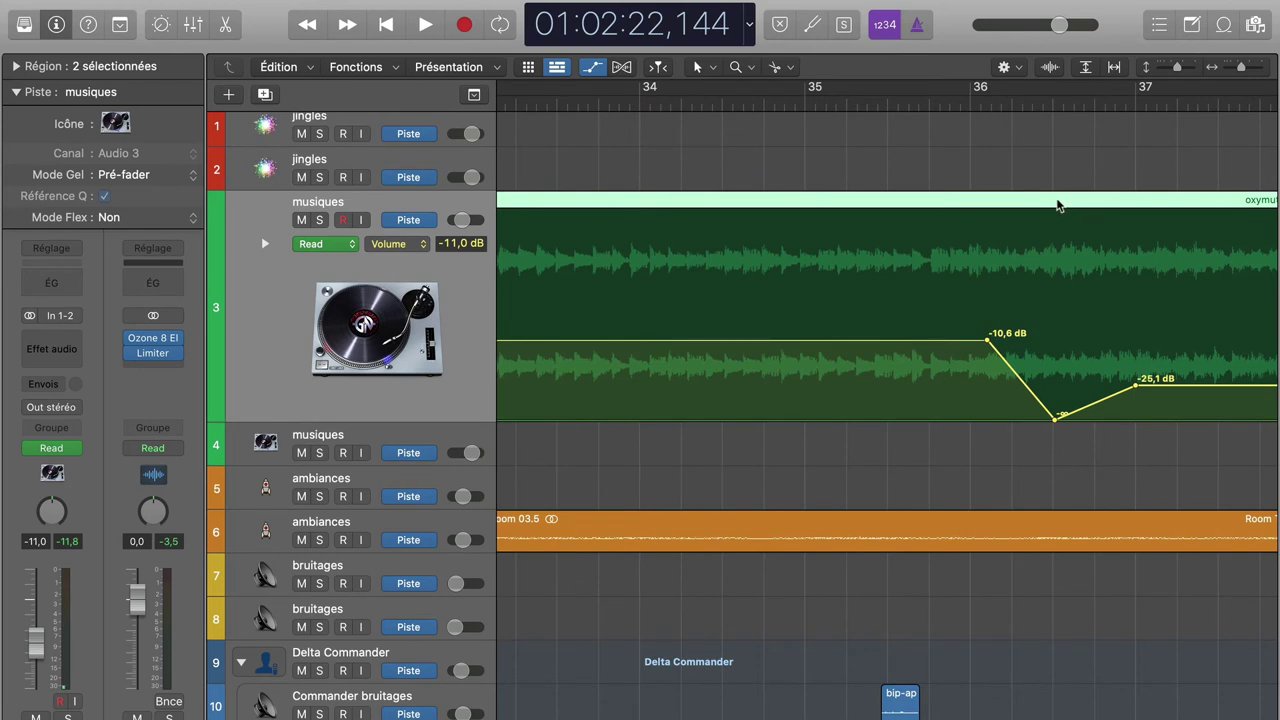
{"action": "left_click", "coordinate": [1055, 201]}
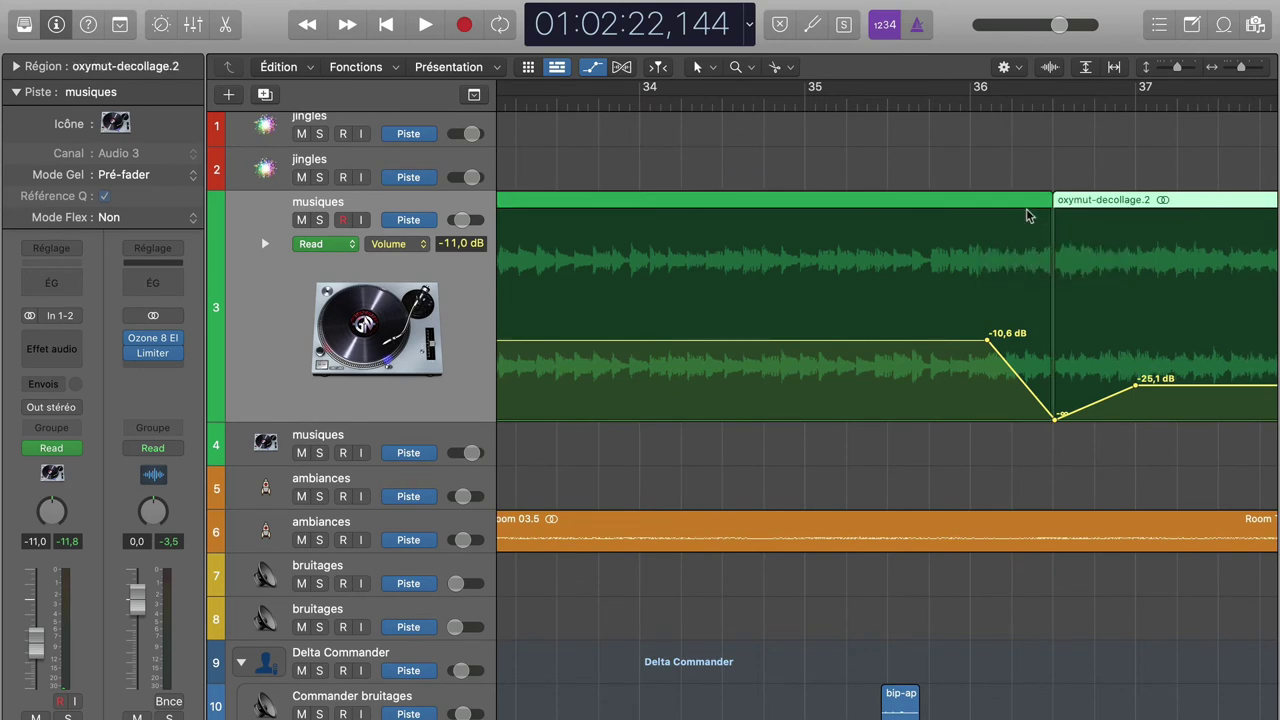
{"action": "left_click", "coordinate": [1027, 215]}
{"action": "left_click", "coordinate": [1024, 205]}
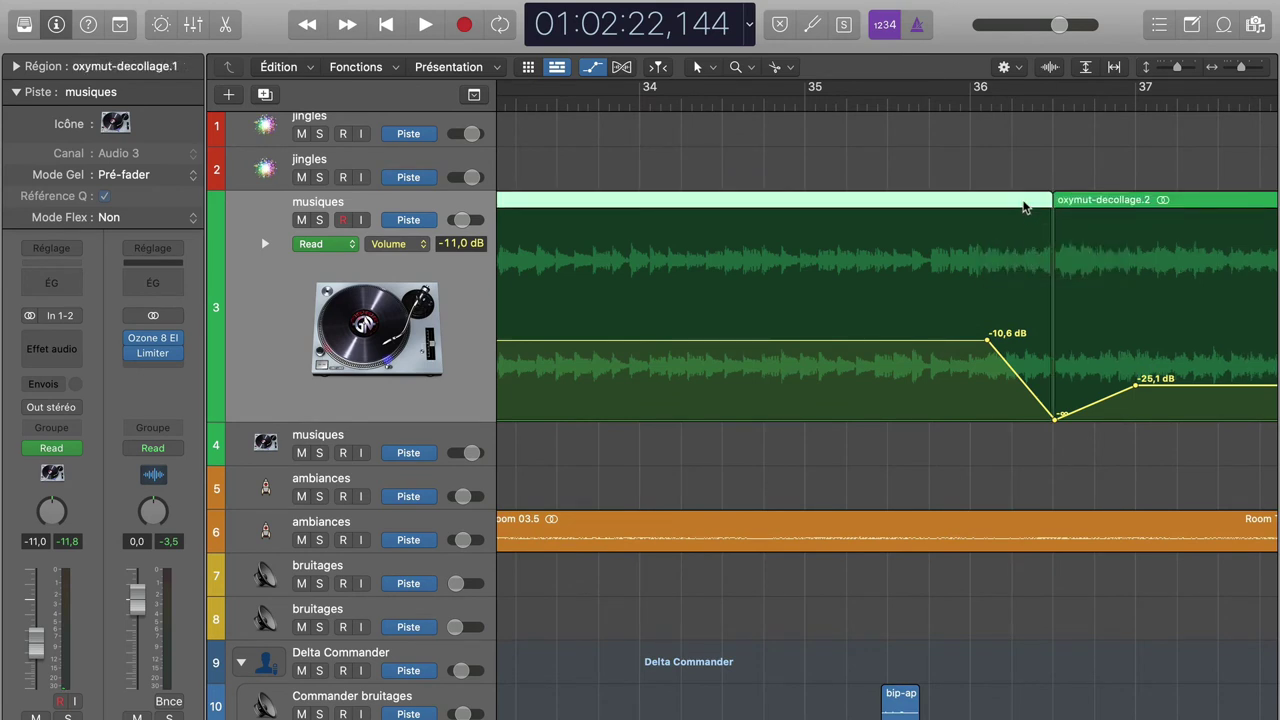
{"action": "key", "text": "Delete"}
{"action": "scroll", "coordinate": [1024, 206], "scroll_direction": "right", "scroll_amount": 10}
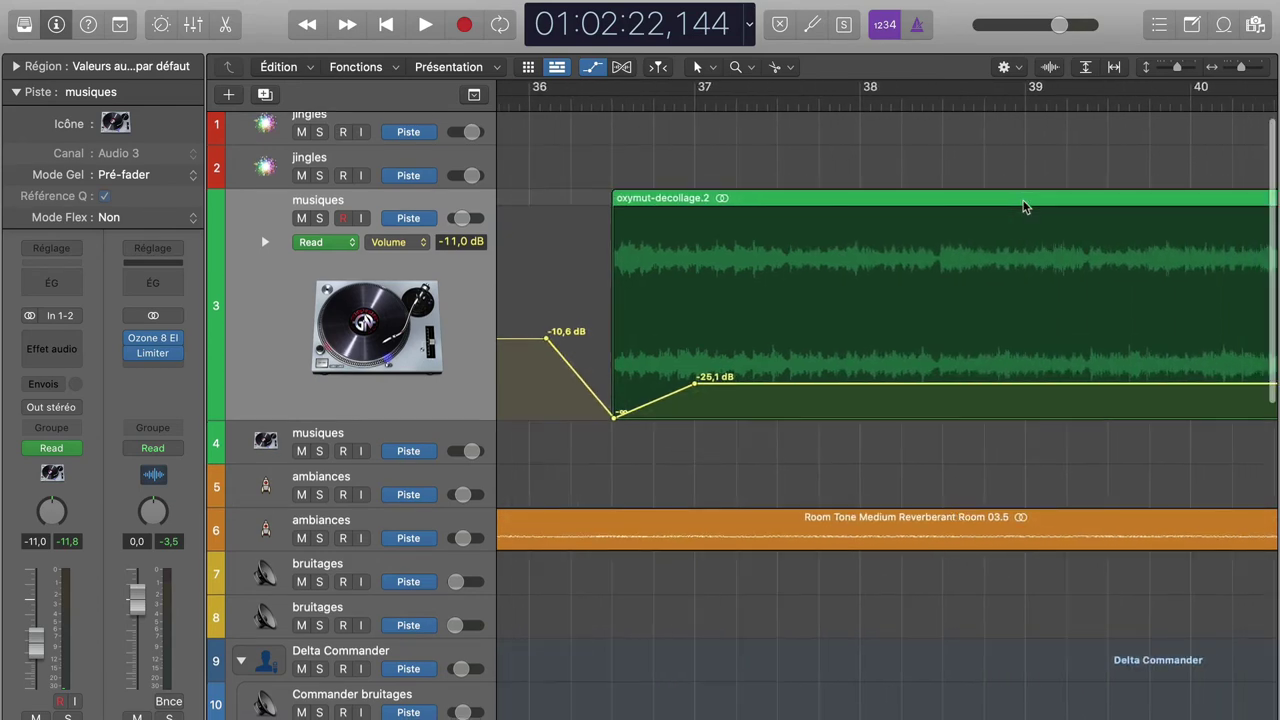
{"action": "scroll", "coordinate": [1024, 206], "scroll_direction": "down", "scroll_amount": 10}
{"action": "scroll", "coordinate": [1024, 206], "scroll_direction": "right", "scroll_amount": 8}
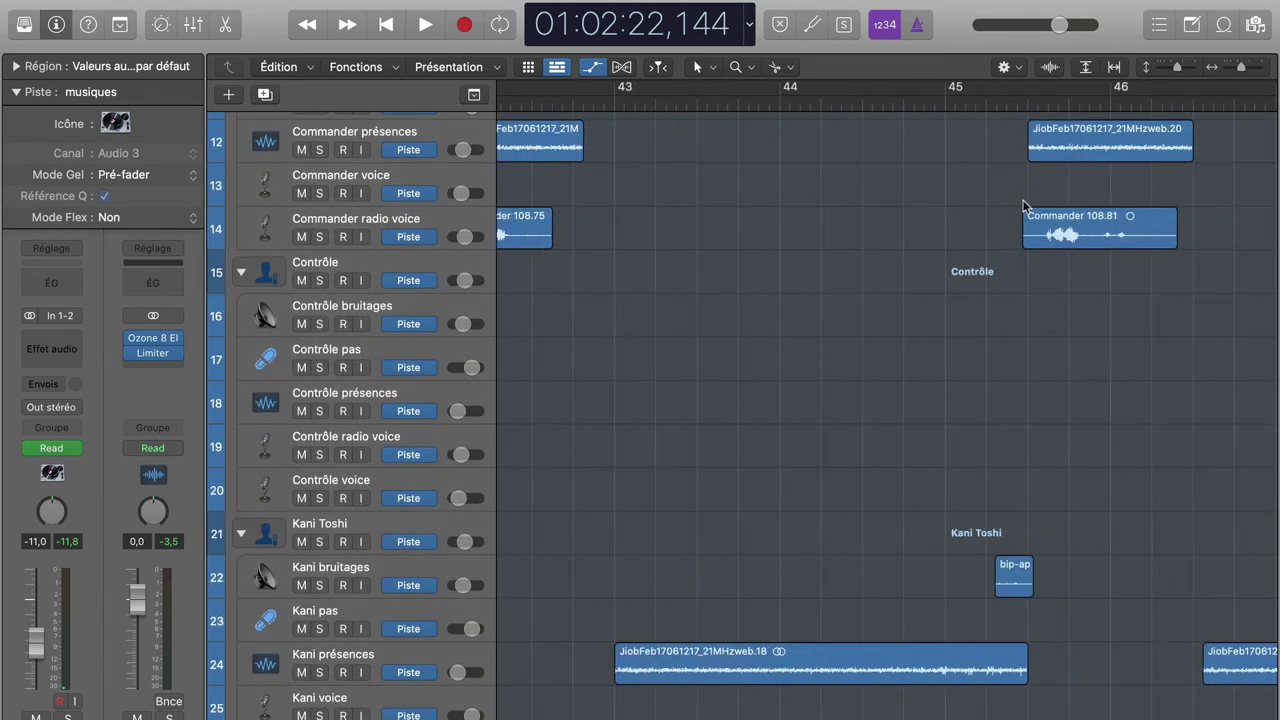
{"action": "scroll", "coordinate": [1024, 206], "scroll_direction": "left", "scroll_amount": 15}
{"action": "scroll", "coordinate": [1024, 206], "scroll_direction": "up", "scroll_amount": 10}
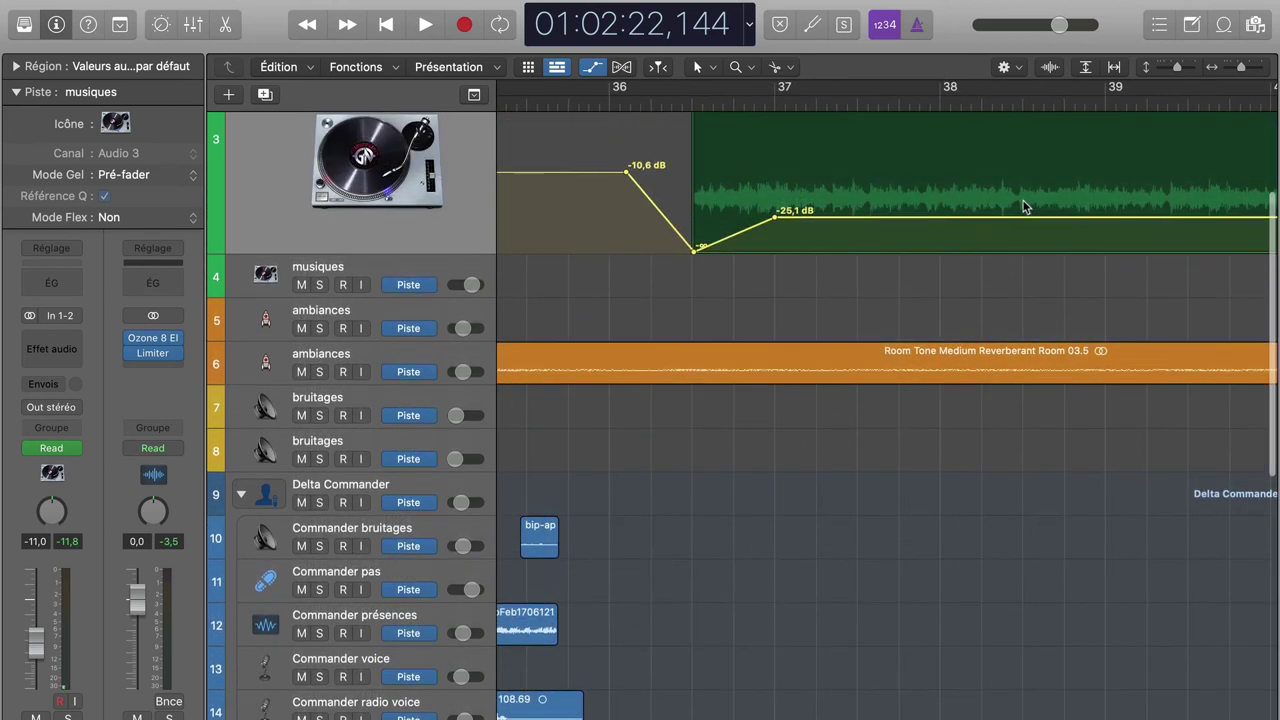
{"action": "left_click_drag", "start_coordinate": [777, 222], "coordinate": [1135, 247]}
{"action": "key", "text": "super+z"}
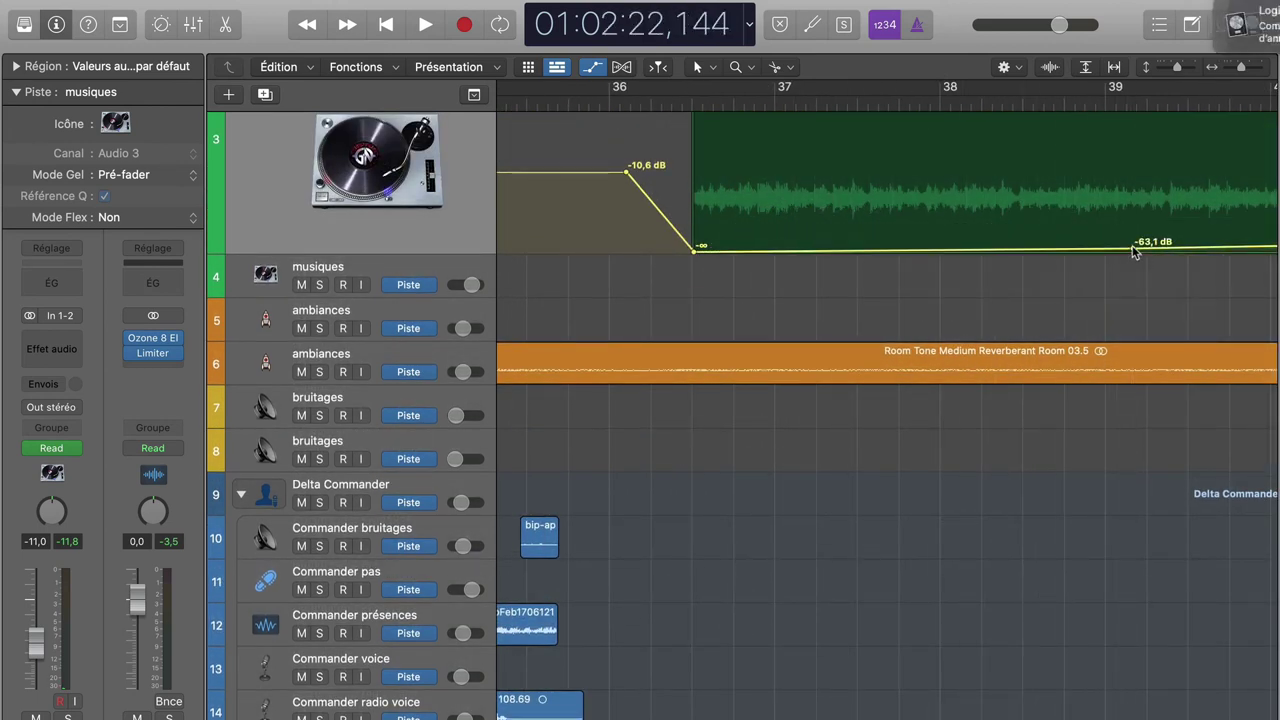
{"action": "key", "text": "super+z"}
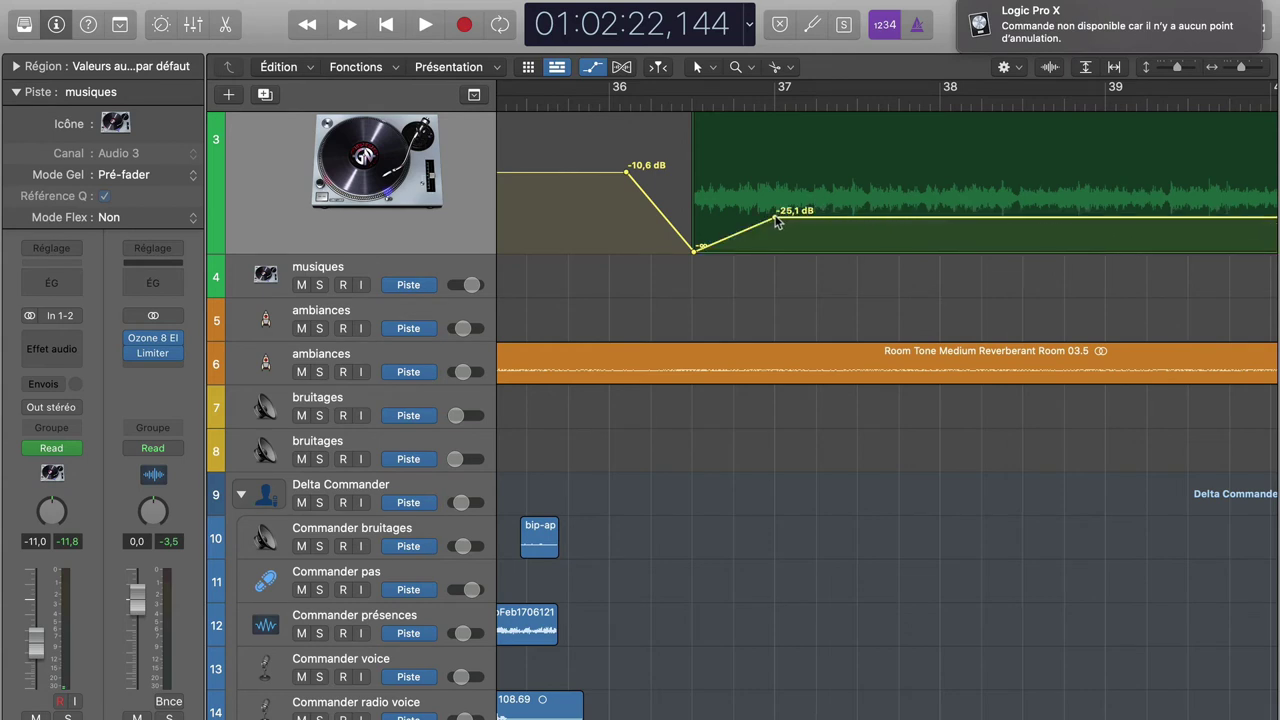
Step: Move the -25,1 dB volume point on musiques track 3 to 42 1 1 72, lengthening the music's fade-in
{"action": "left_click_drag", "start_coordinate": [777, 222], "coordinate": [1146, 206]}
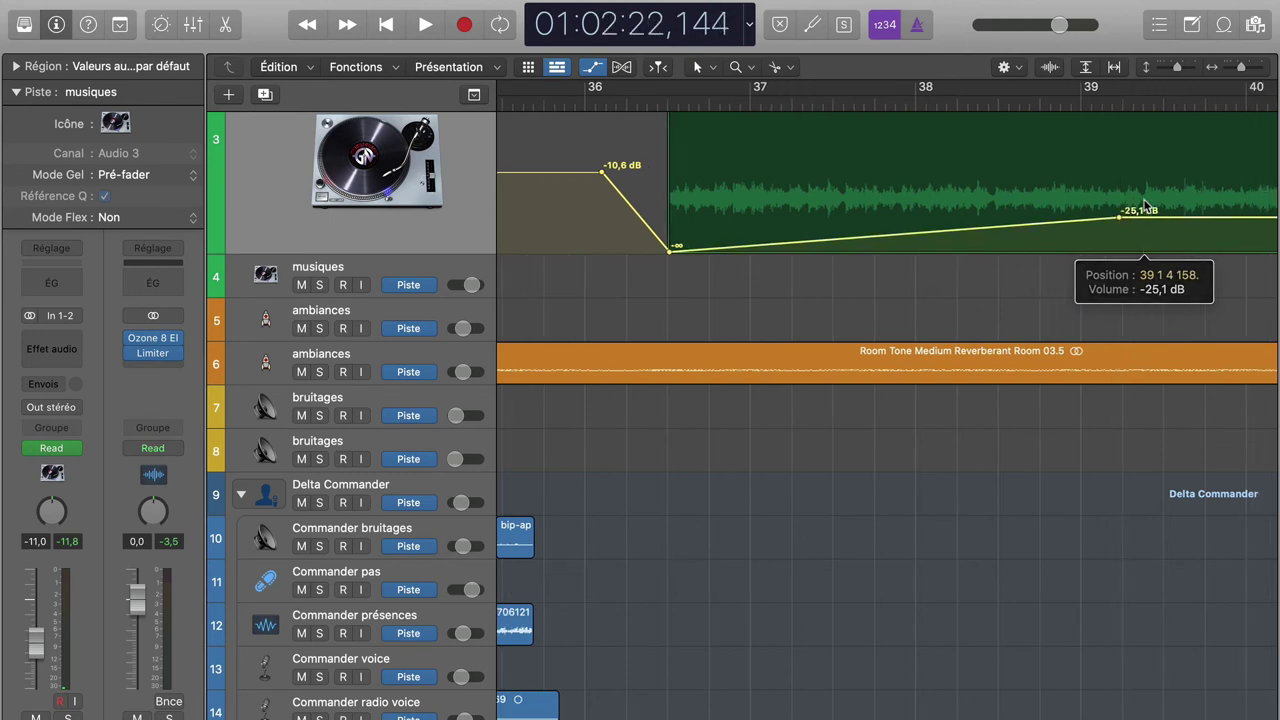
{"action": "scroll", "coordinate": [1146, 206], "scroll_direction": "right", "scroll_amount": 5}
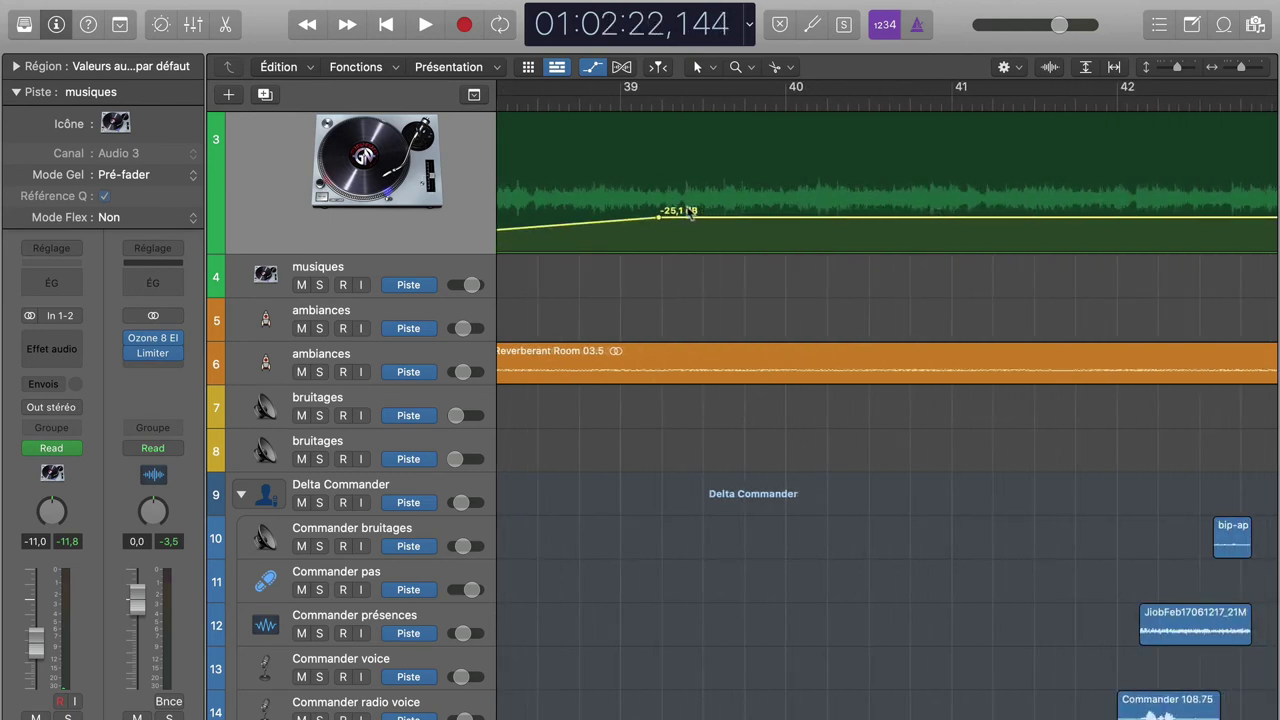
{"action": "left_click_drag", "start_coordinate": [660, 219], "coordinate": [951, 218]}
{"action": "scroll", "coordinate": [950, 229], "scroll_direction": "down", "scroll_amount": 12}
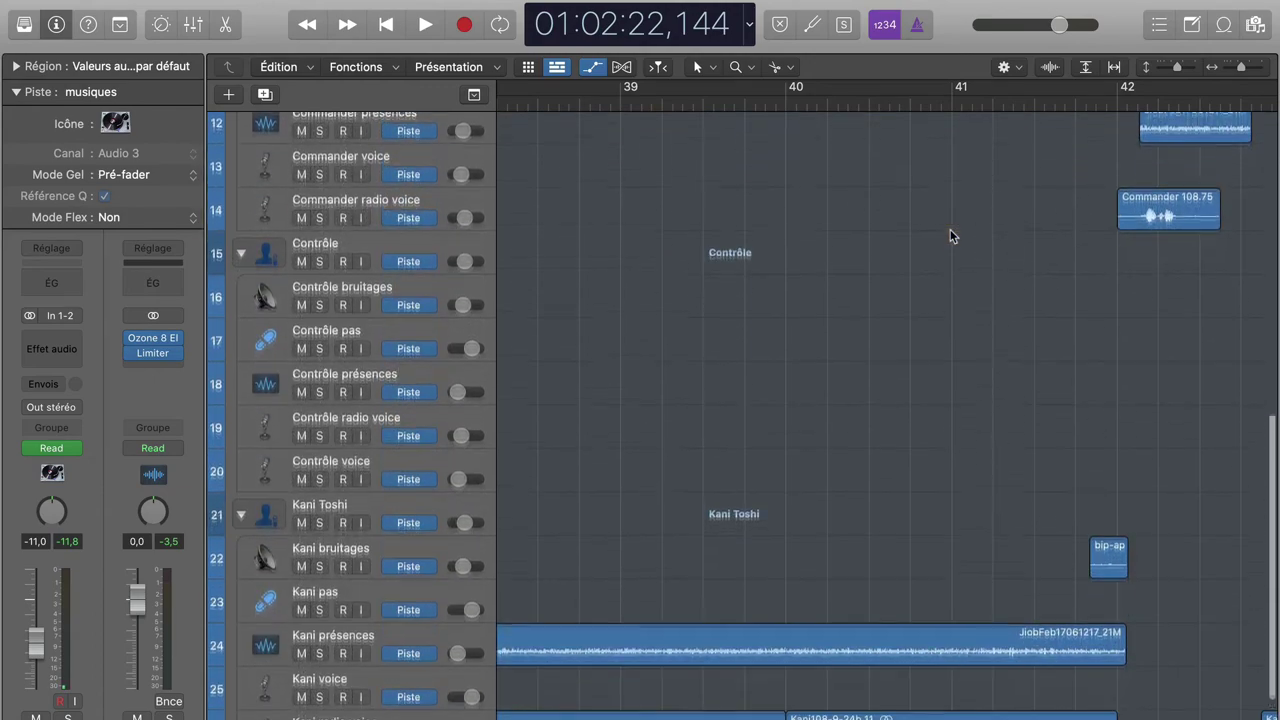
{"action": "scroll", "coordinate": [950, 230], "scroll_direction": "up", "scroll_amount": 12}
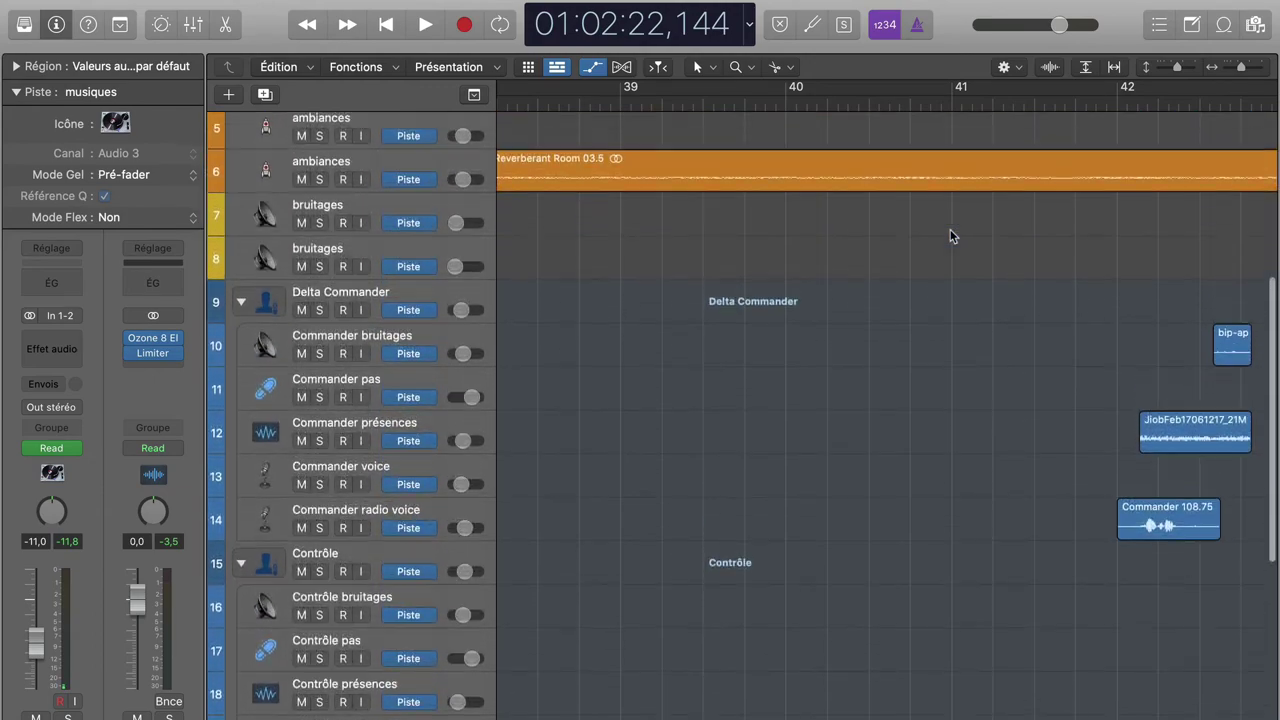
{"action": "left_click_drag", "start_coordinate": [953, 234], "coordinate": [1120, 214]}
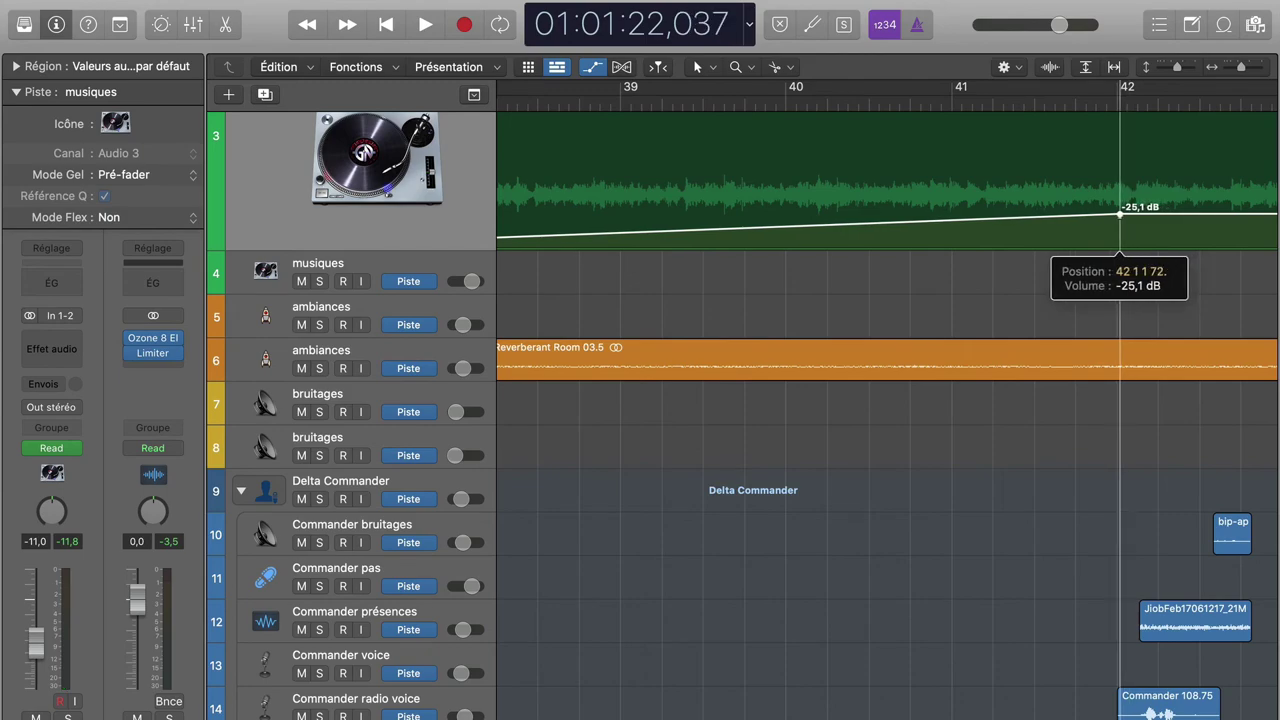
Step: Play the lengthened music fade-in under the dialogue from 01:01:07,250 through about bar 48
{"action": "scroll", "coordinate": [1057, 500], "scroll_direction": "down", "scroll_amount": 15}
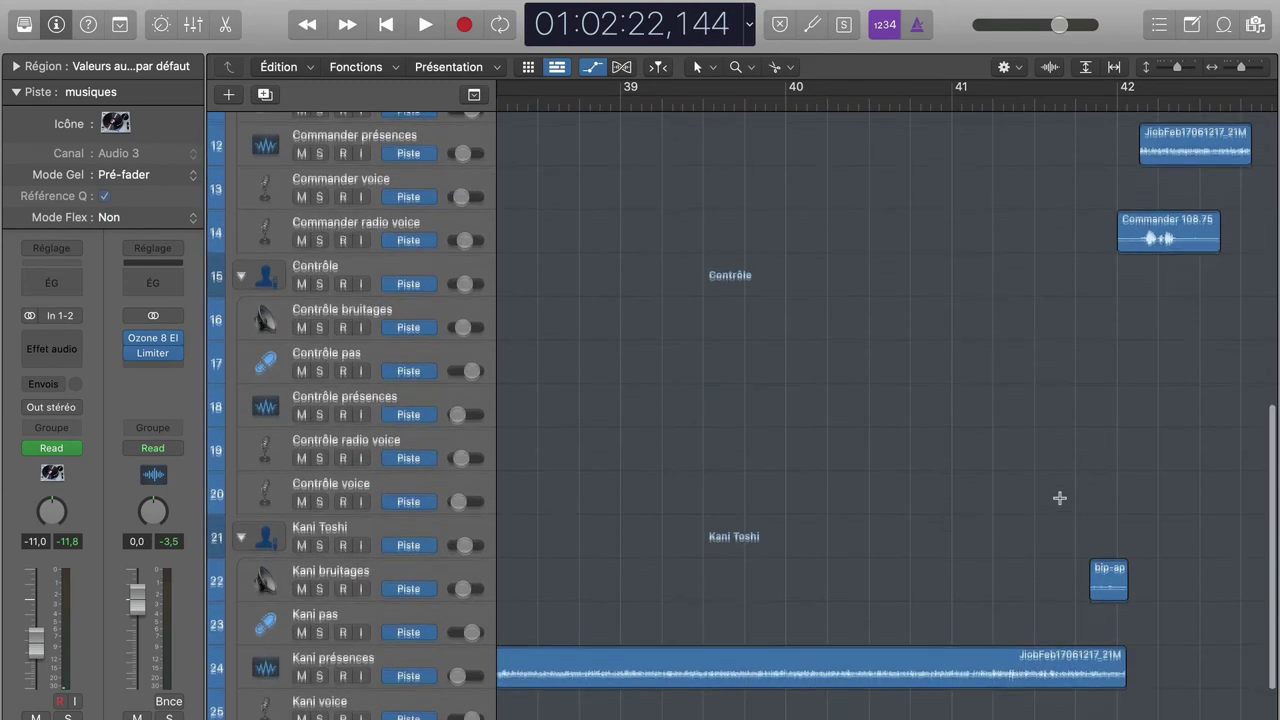
{"action": "scroll", "coordinate": [1059, 497], "scroll_direction": "right", "scroll_amount": 10}
{"action": "scroll", "coordinate": [1059, 497], "scroll_direction": "up", "scroll_amount": 7}
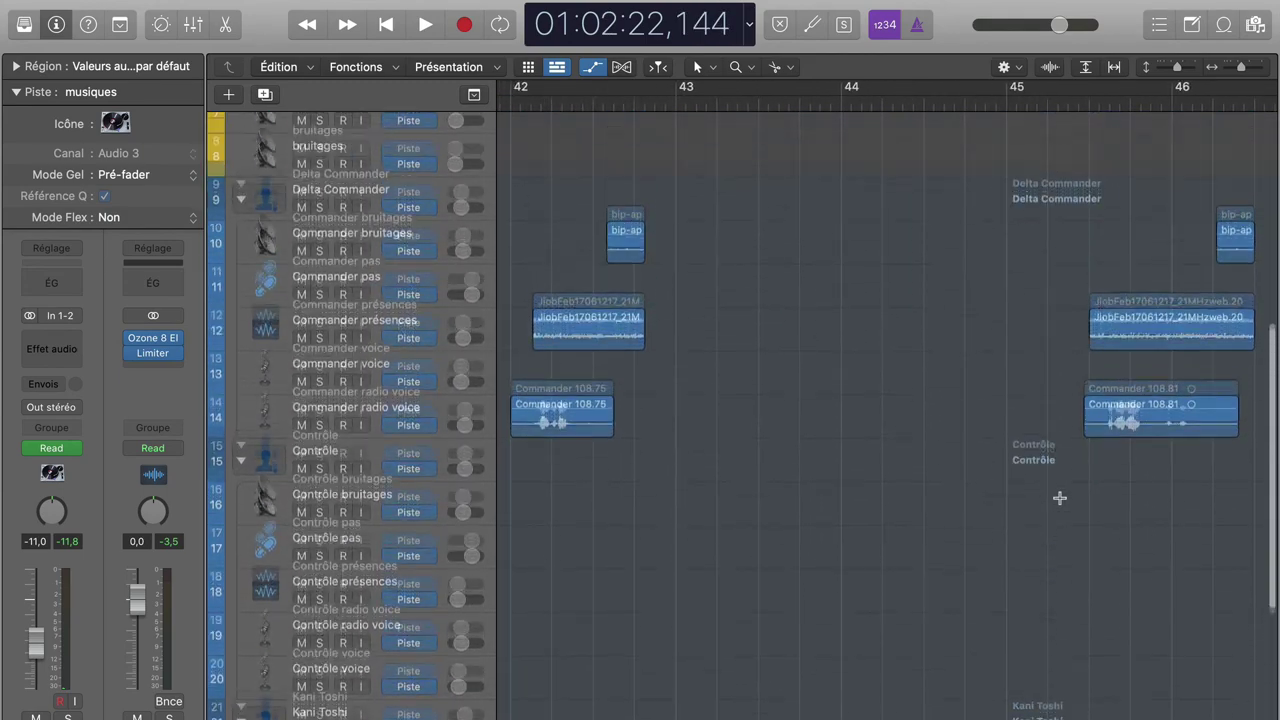
{"action": "scroll", "coordinate": [1059, 497], "scroll_direction": "left", "scroll_amount": 10}
{"action": "scroll", "coordinate": [1059, 497], "scroll_direction": "up", "scroll_amount": 4}
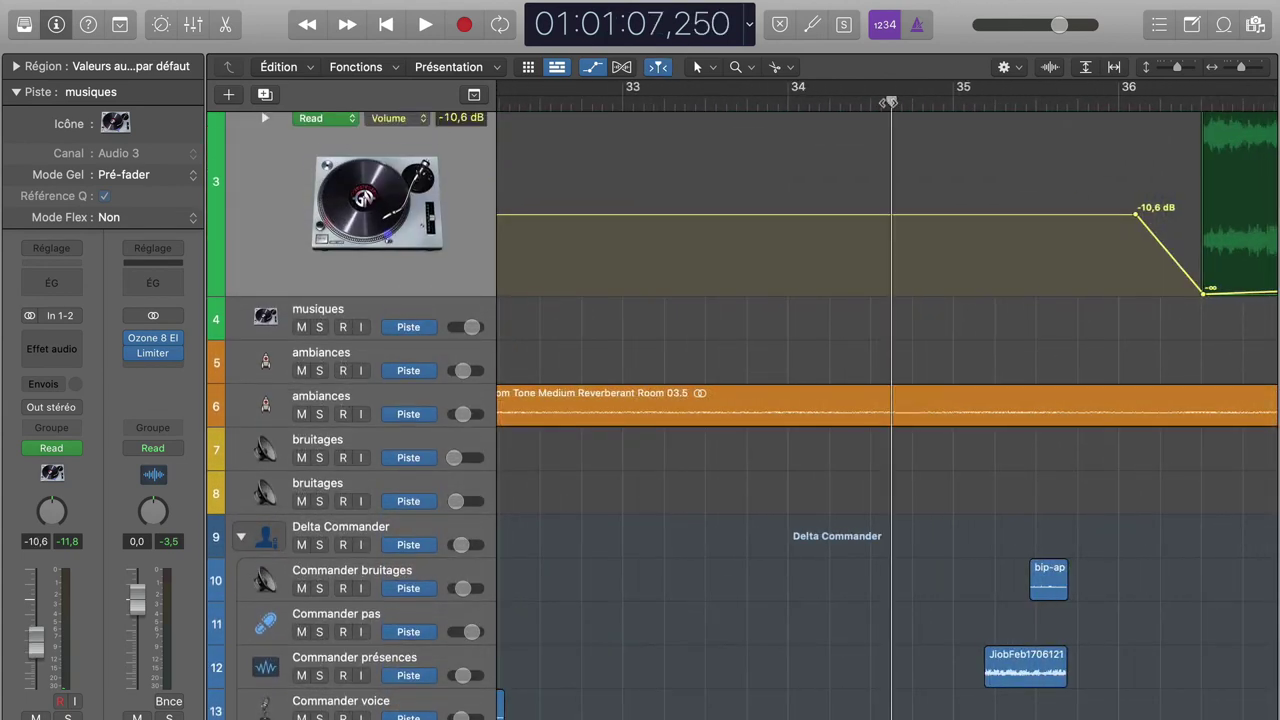
{"action": "scroll", "coordinate": [1066, 458], "scroll_direction": "down", "scroll_amount": 8}
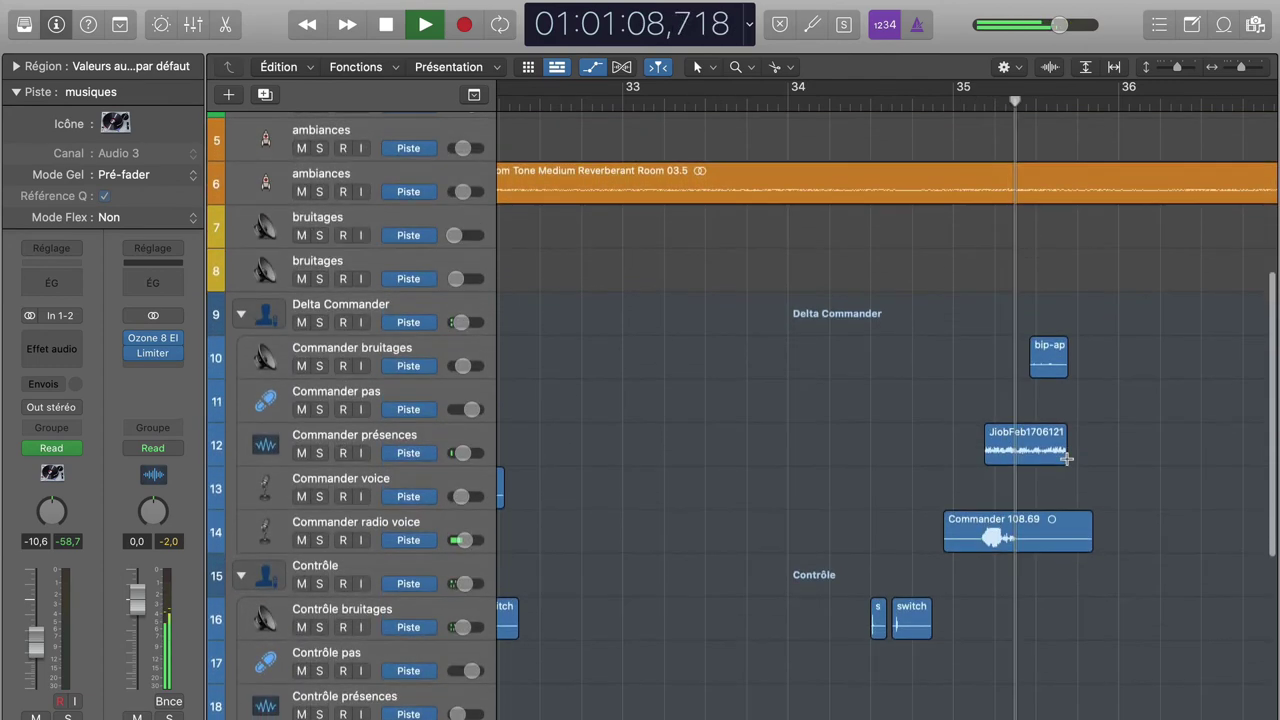
{"action": "scroll", "coordinate": [1066, 458], "scroll_direction": "up", "scroll_amount": 5}
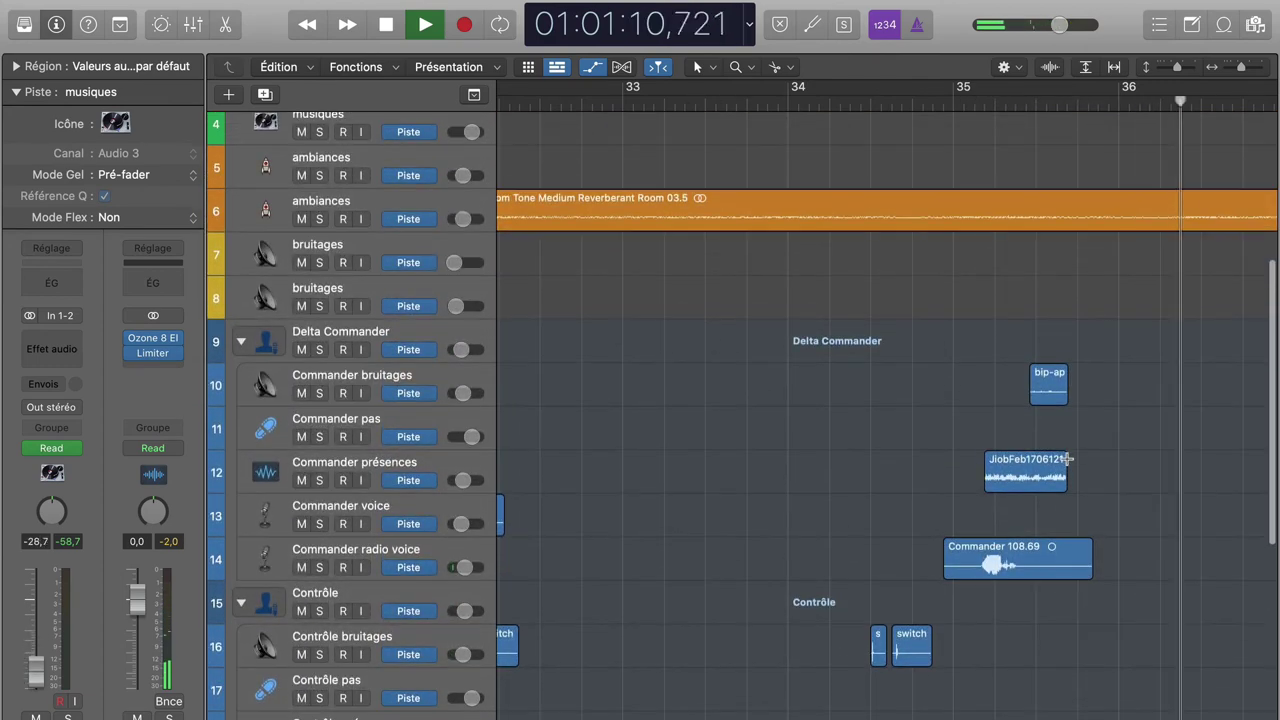
{"action": "scroll", "coordinate": [1066, 458], "scroll_direction": "right", "scroll_amount": 10}
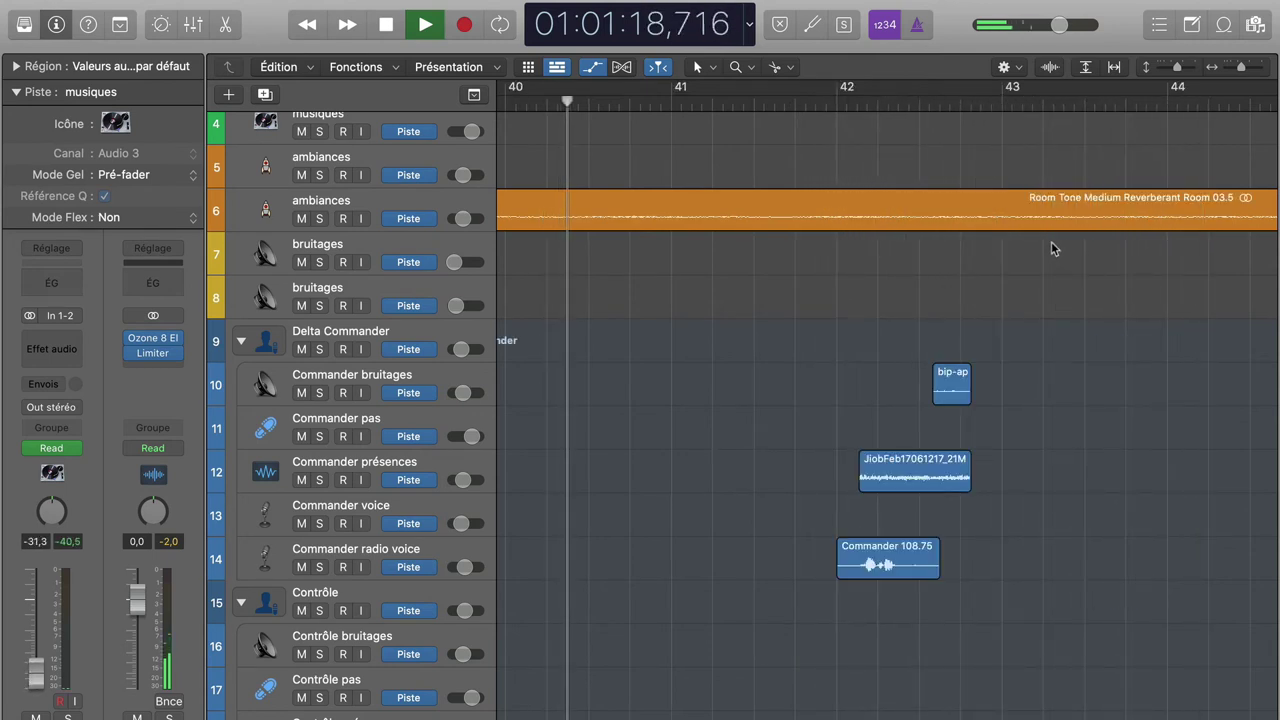
{"action": "scroll", "coordinate": [1051, 241], "scroll_direction": "up", "scroll_amount": 2}
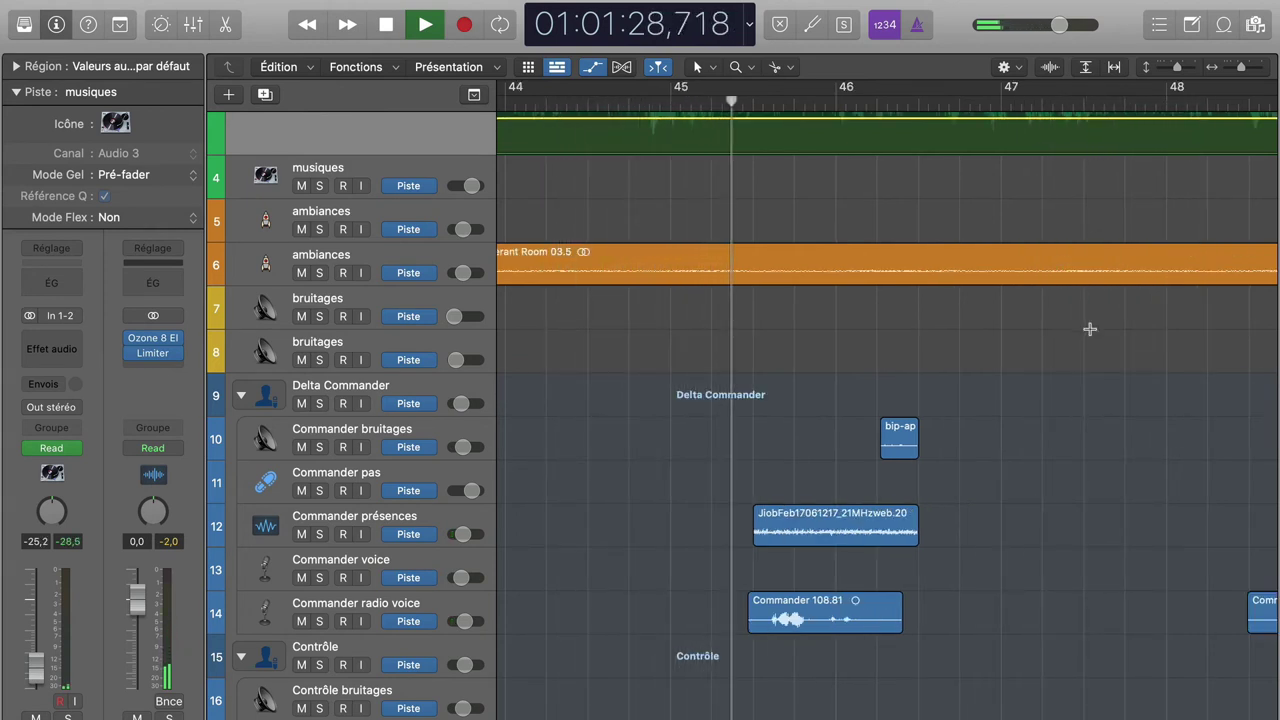
{"action": "scroll", "coordinate": [1090, 329], "scroll_direction": "up", "scroll_amount": 4}
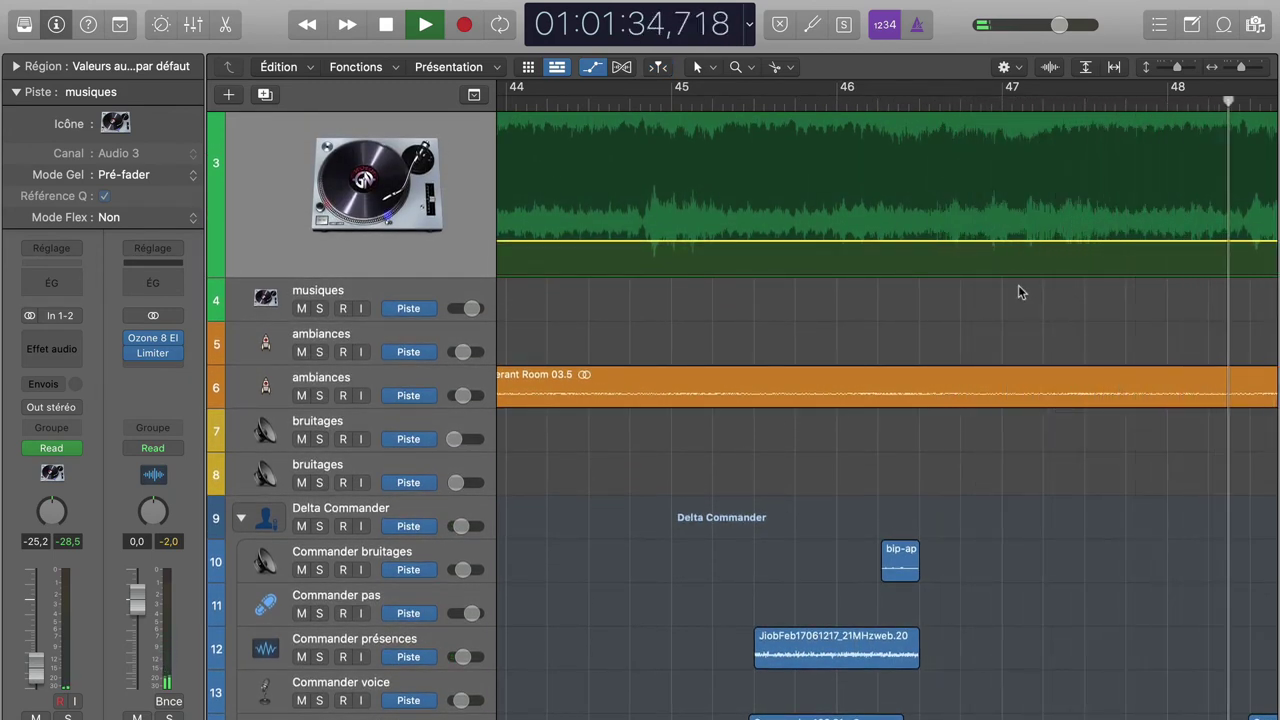
{"action": "key", "text": "space"}
Step: Play the music rise and spaceship takeoff through the final fade-outs, and stop at 01:02:28,651
{"action": "key", "text": "space"}
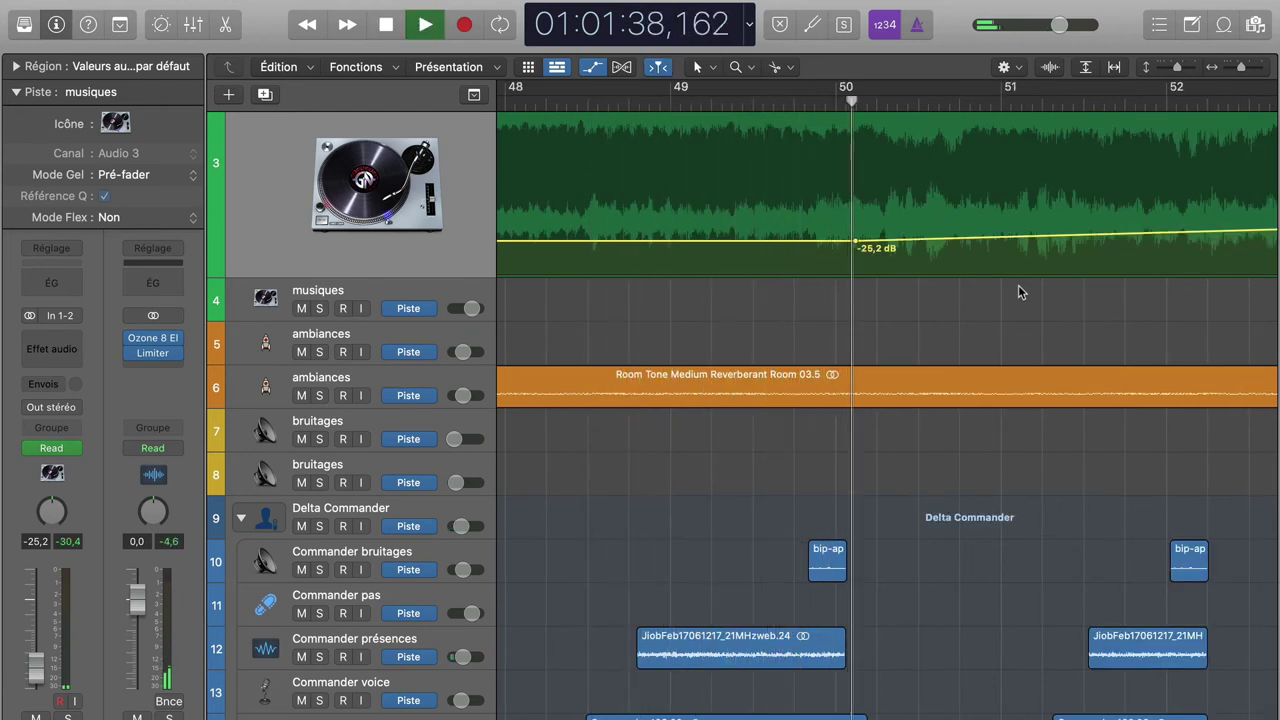
{"action": "scroll", "coordinate": [1018, 285], "scroll_direction": "right", "scroll_amount": 2}
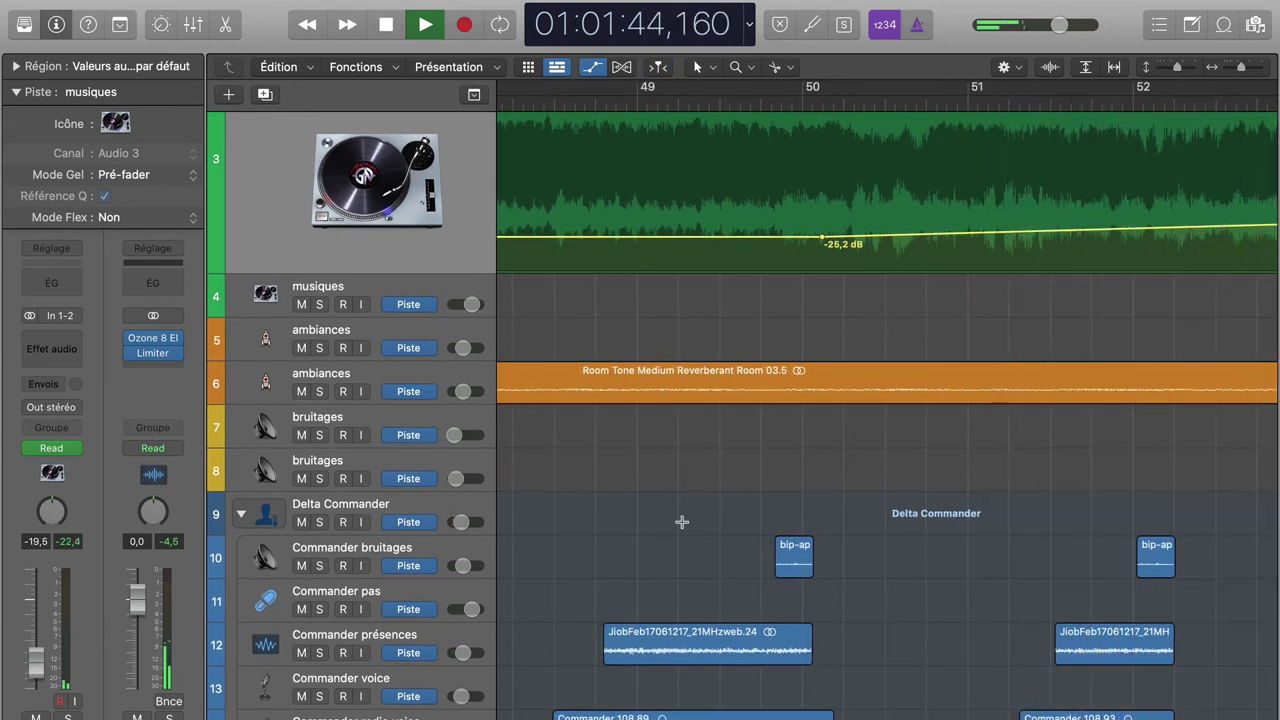
{"action": "scroll", "coordinate": [880, 566], "scroll_direction": "right", "scroll_amount": 10}
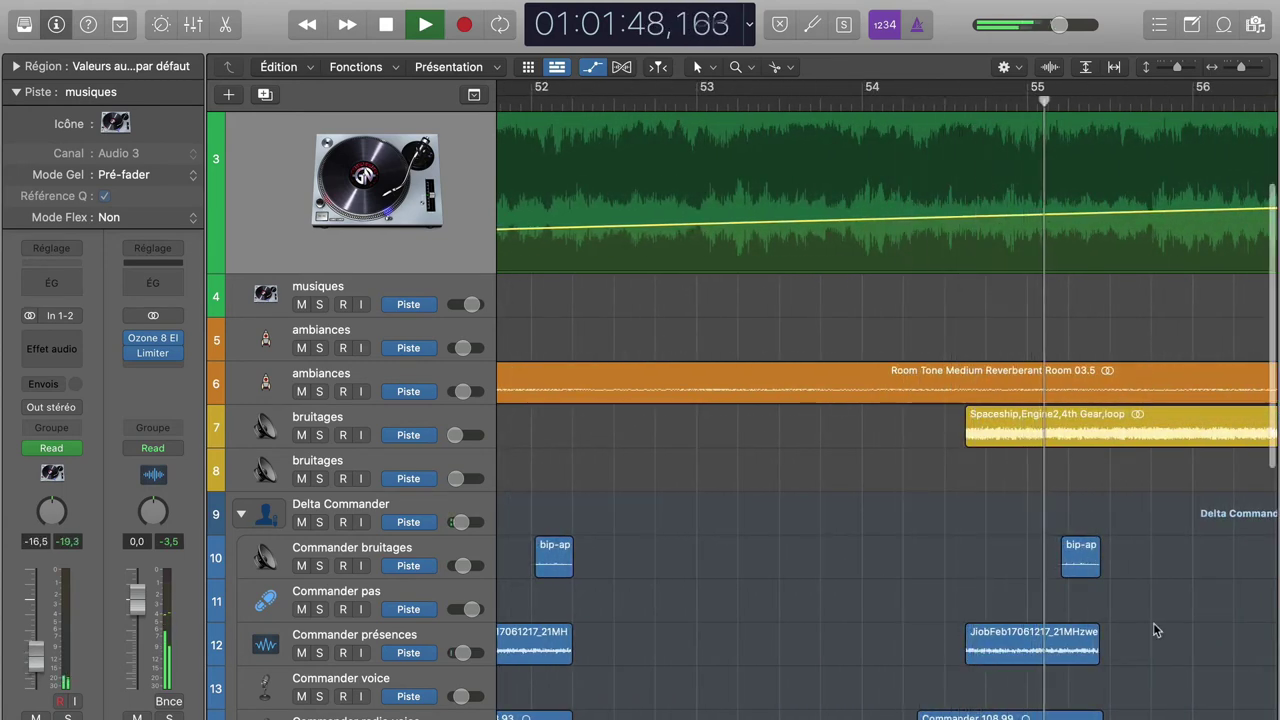
{"action": "scroll", "coordinate": [1153, 622], "scroll_direction": "right", "scroll_amount": 5}
{"action": "scroll", "coordinate": [1153, 622], "scroll_direction": "right", "scroll_amount": 5}
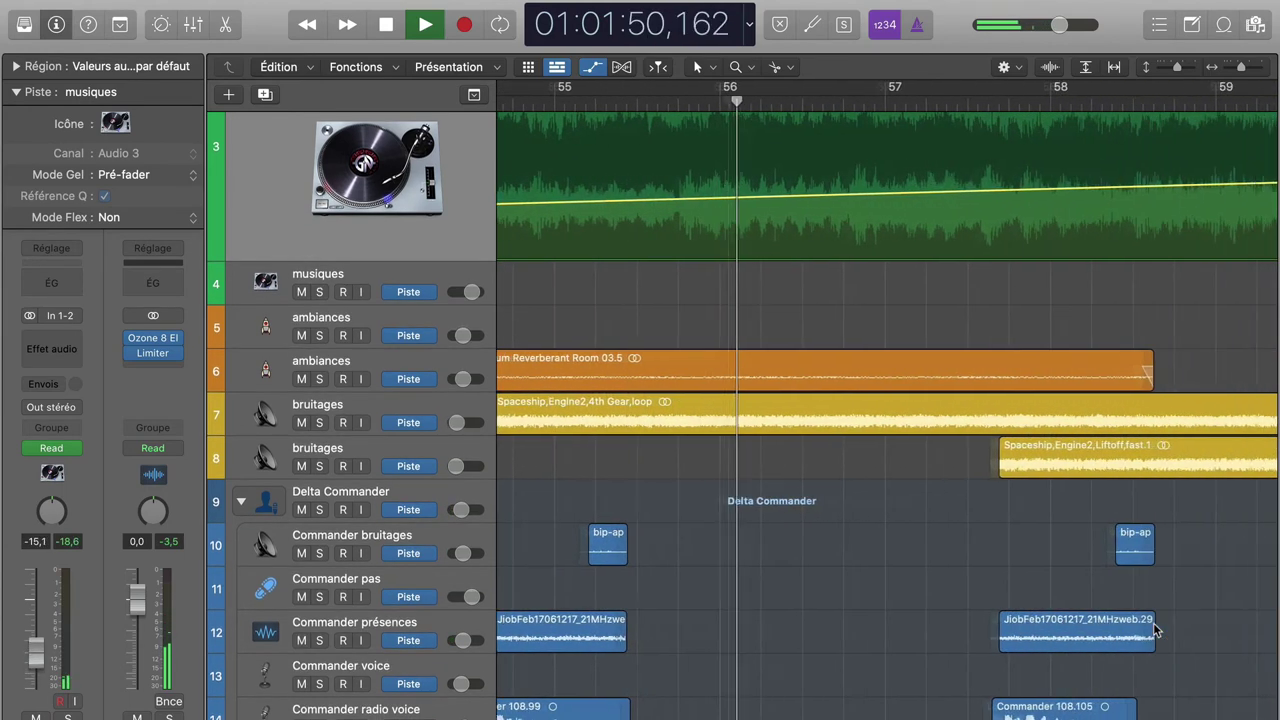
{"action": "scroll", "coordinate": [1163, 588], "scroll_direction": "right", "scroll_amount": 5}
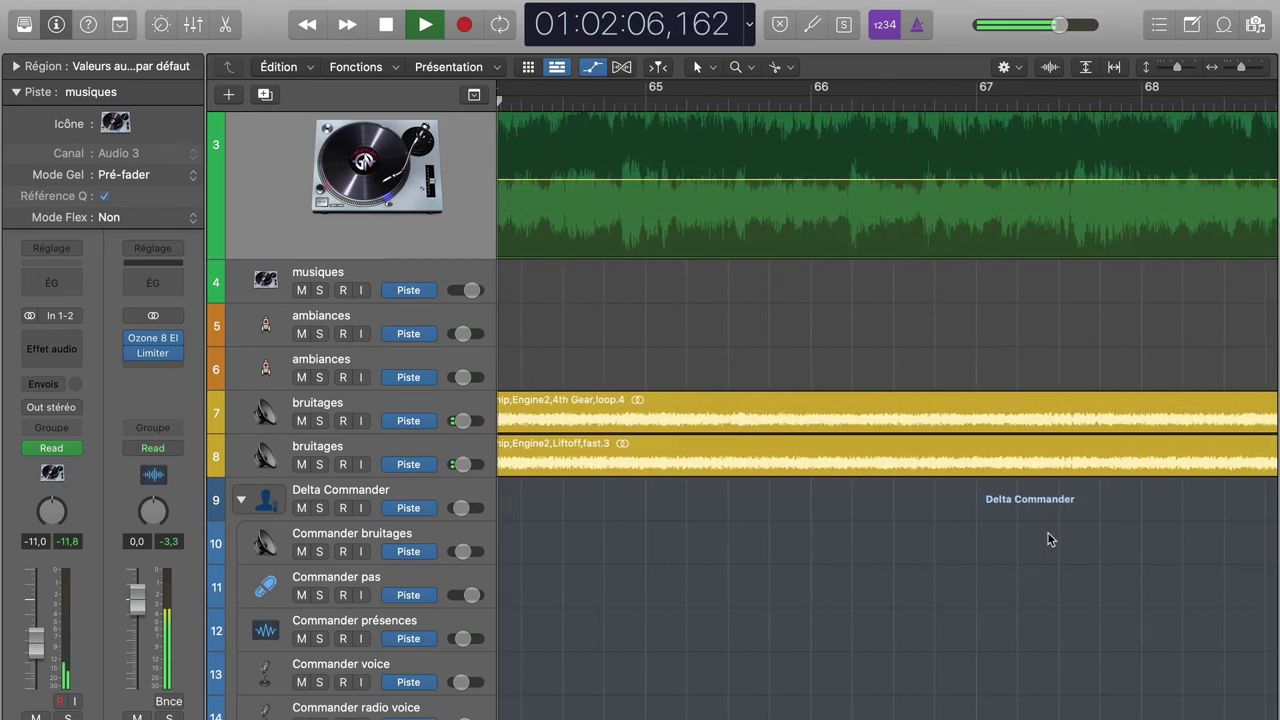
{"action": "scroll", "coordinate": [1071, 594], "scroll_direction": "up", "scroll_amount": 3}
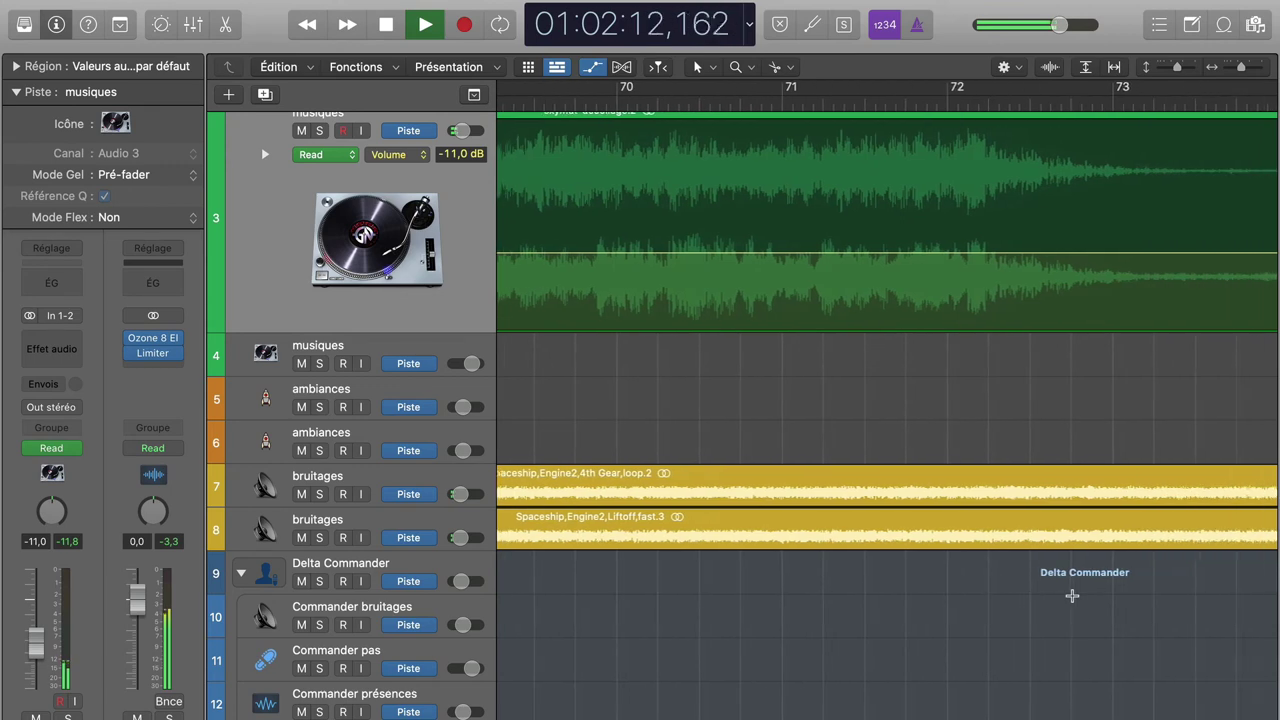
{"action": "scroll", "coordinate": [1071, 596], "scroll_direction": "up", "scroll_amount": 1}
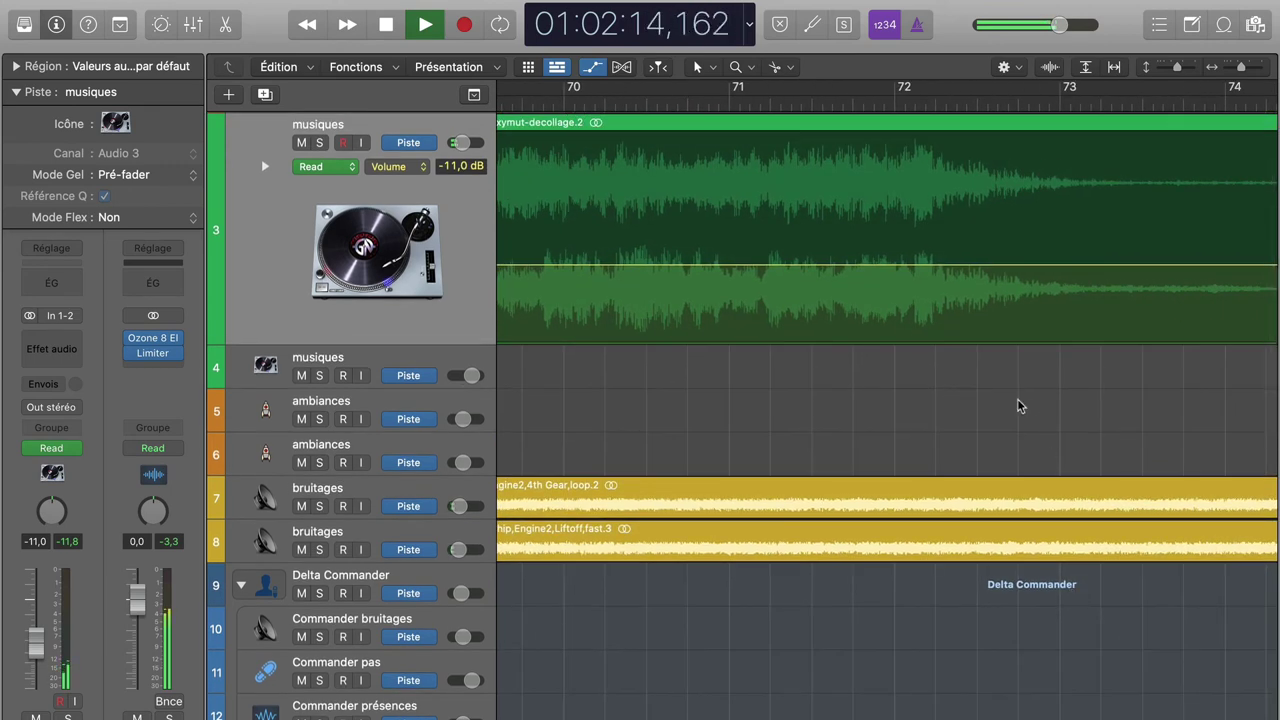
{"action": "scroll", "coordinate": [1018, 406], "scroll_direction": "left", "scroll_amount": 5}
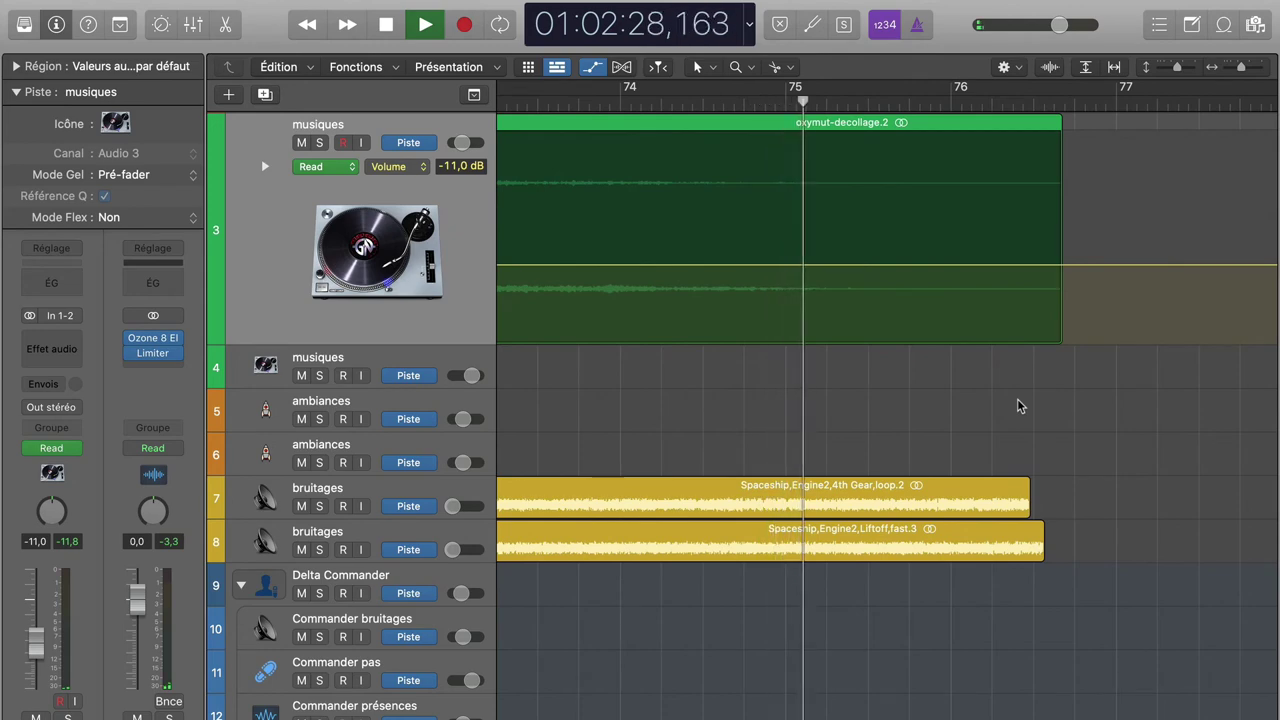
{"action": "key", "text": "space"}
Step: Split the 4th Gear engine region on bruitages track 7 just past its final -∞ volume point near bar 72.5, and delete everything after it
{"action": "scroll", "coordinate": [1018, 406], "scroll_direction": "left", "scroll_amount": 10}
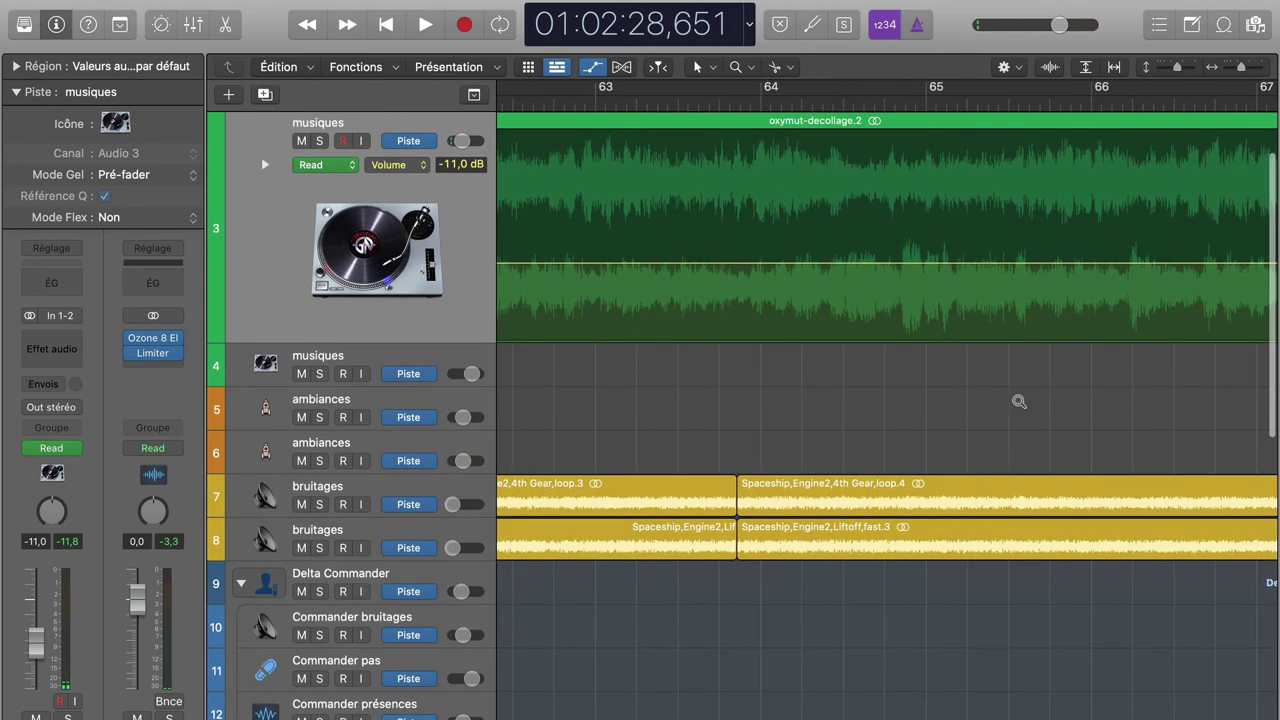
{"action": "scroll", "coordinate": [805, 668], "scroll_direction": "left", "scroll_amount": 10}
{"action": "scroll", "coordinate": [805, 668], "scroll_direction": "down", "scroll_amount": 3}
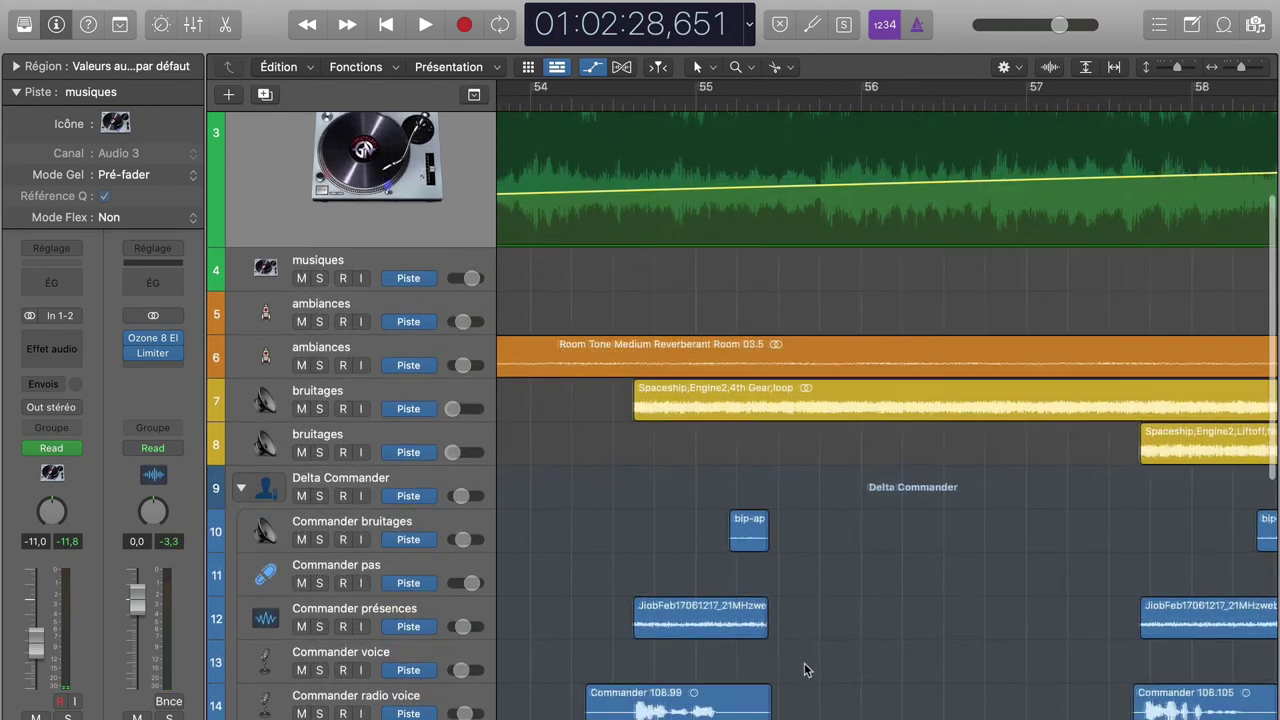
{"action": "scroll", "coordinate": [804, 668], "scroll_direction": "right", "scroll_amount": 7}
{"action": "scroll", "coordinate": [804, 668], "scroll_direction": "down", "scroll_amount": 1}
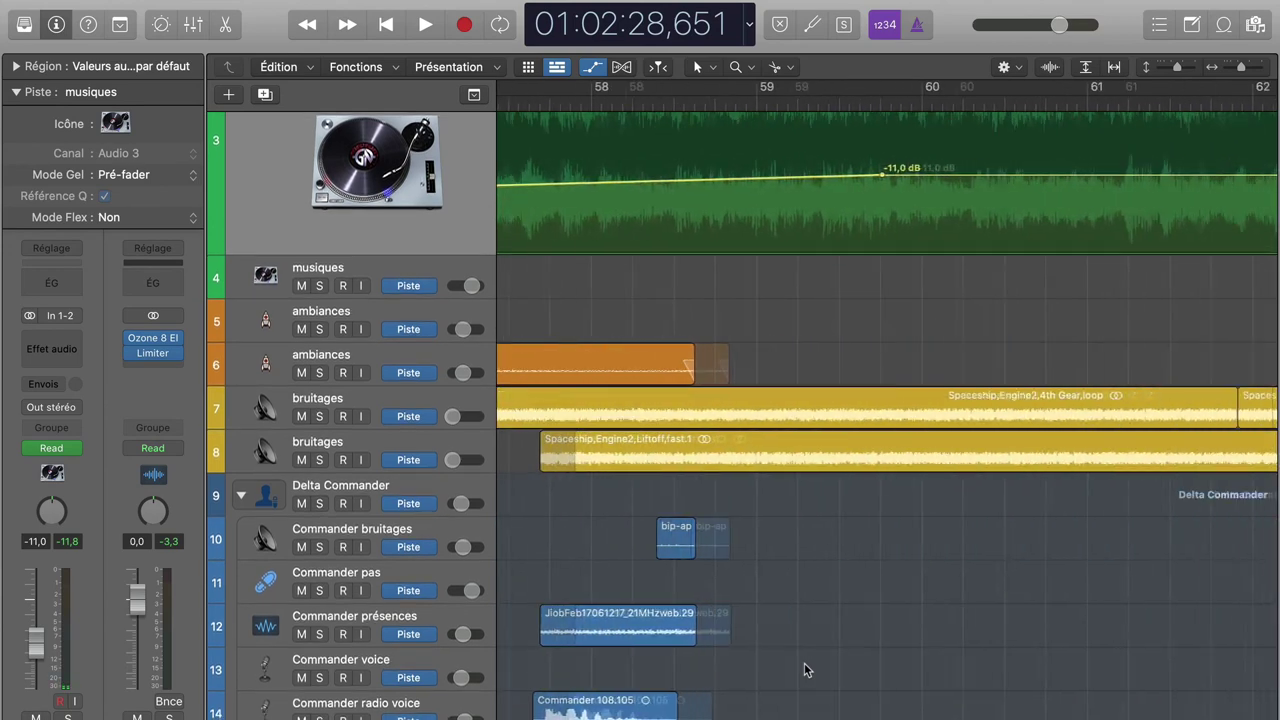
{"action": "scroll", "coordinate": [804, 668], "scroll_direction": "right", "scroll_amount": 3}
{"action": "scroll", "coordinate": [804, 668], "scroll_direction": "down", "scroll_amount": 1}
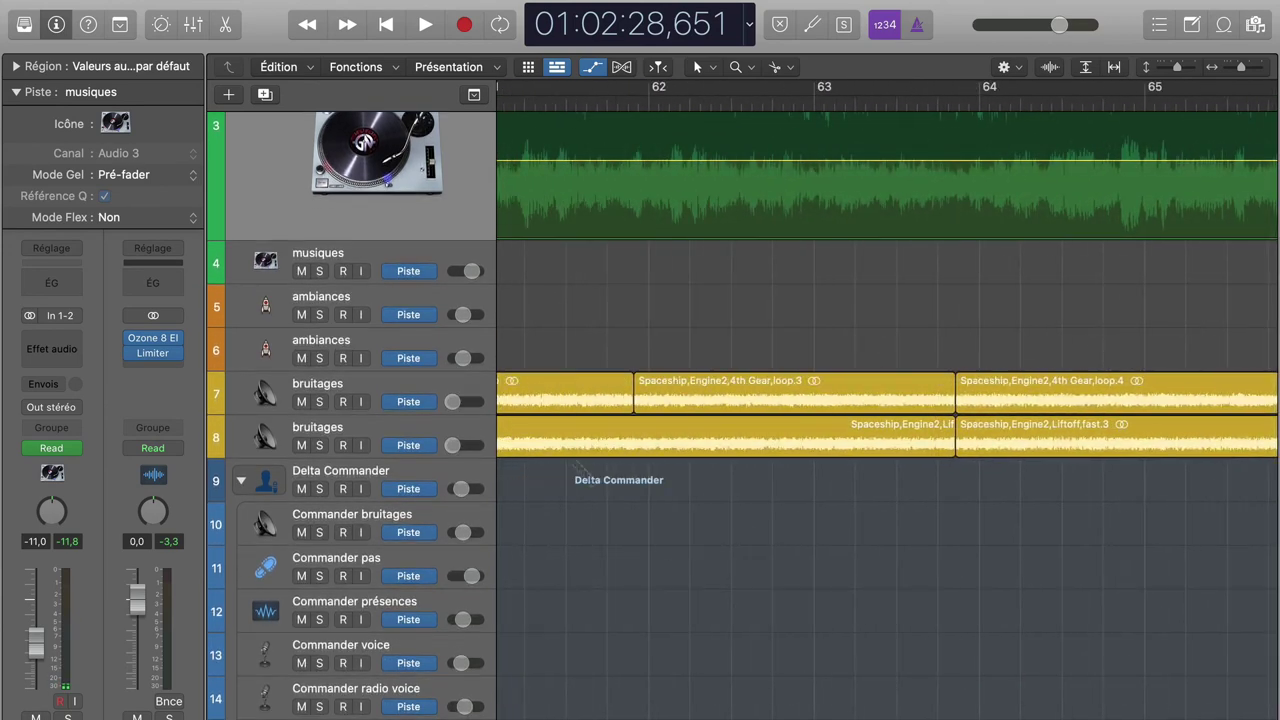
{"action": "left_click", "coordinate": [458, 383]}
{"action": "scroll", "coordinate": [1018, 529], "scroll_direction": "right", "scroll_amount": 7}
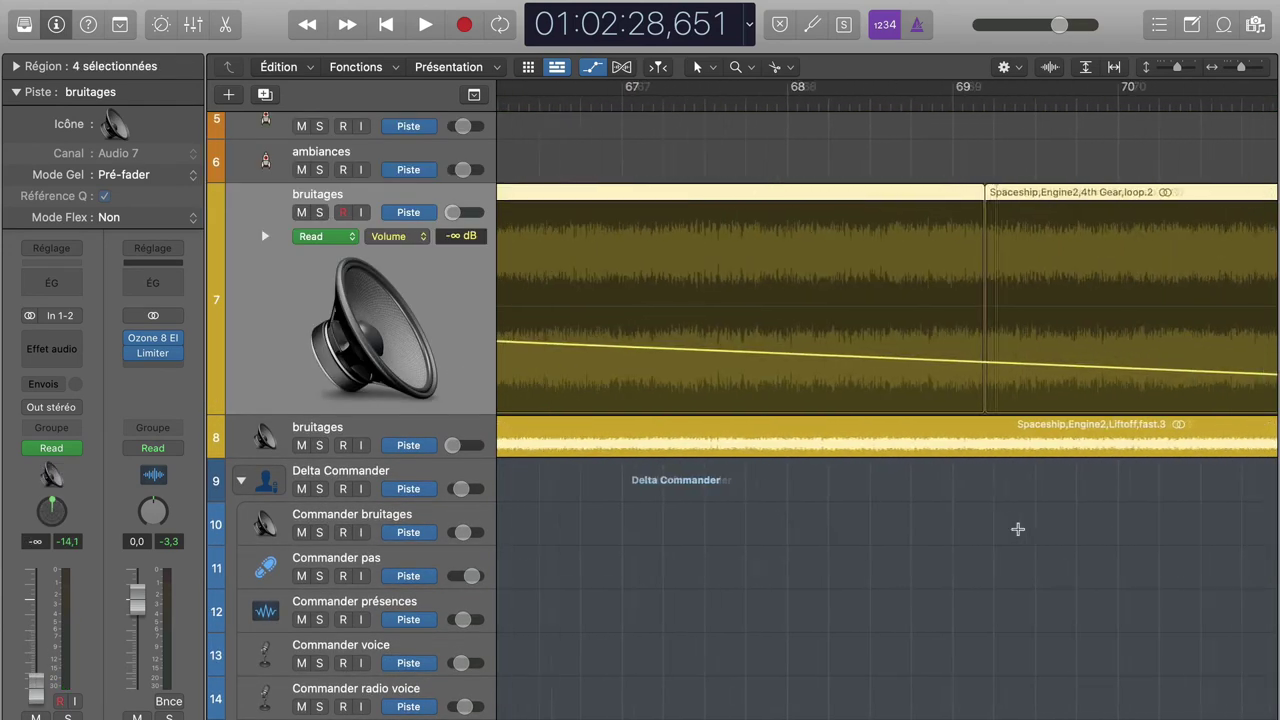
{"action": "scroll", "coordinate": [1018, 529], "scroll_direction": "right", "scroll_amount": 3}
{"action": "scroll", "coordinate": [1018, 529], "scroll_direction": "down", "scroll_amount": 1}
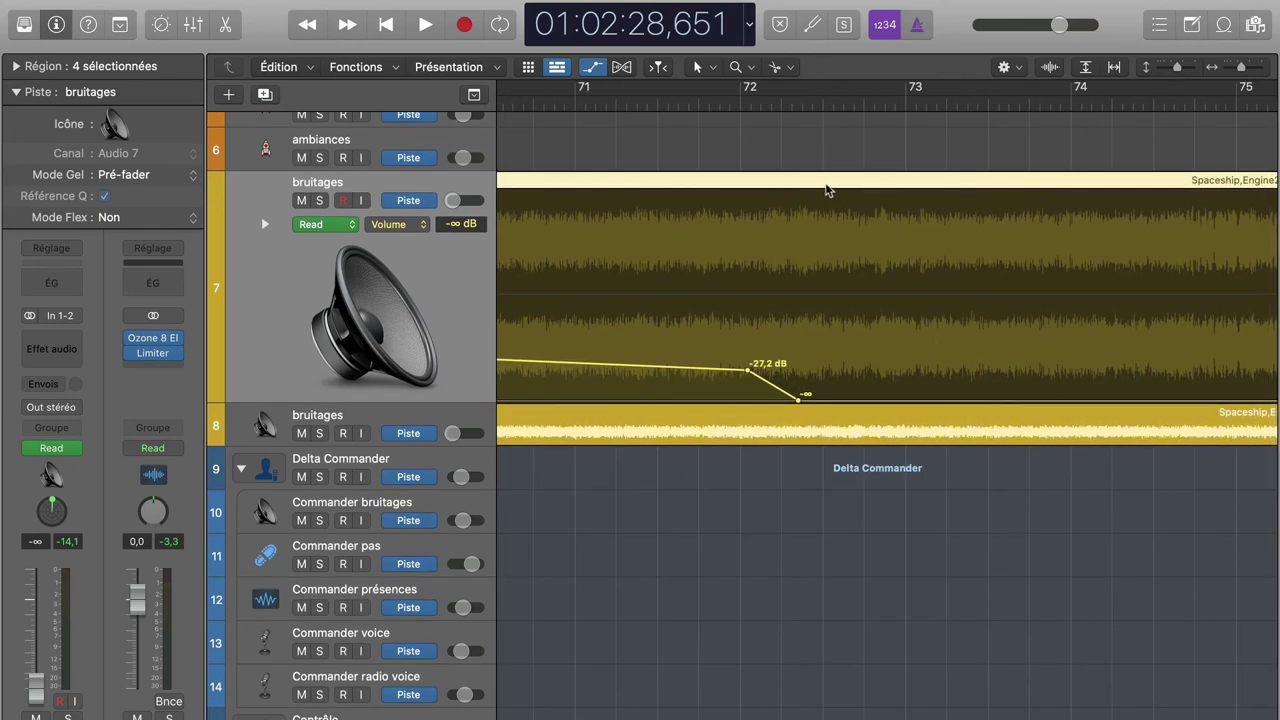
{"action": "left_click", "coordinate": [826, 186]}
{"action": "left_click", "coordinate": [822, 181]}
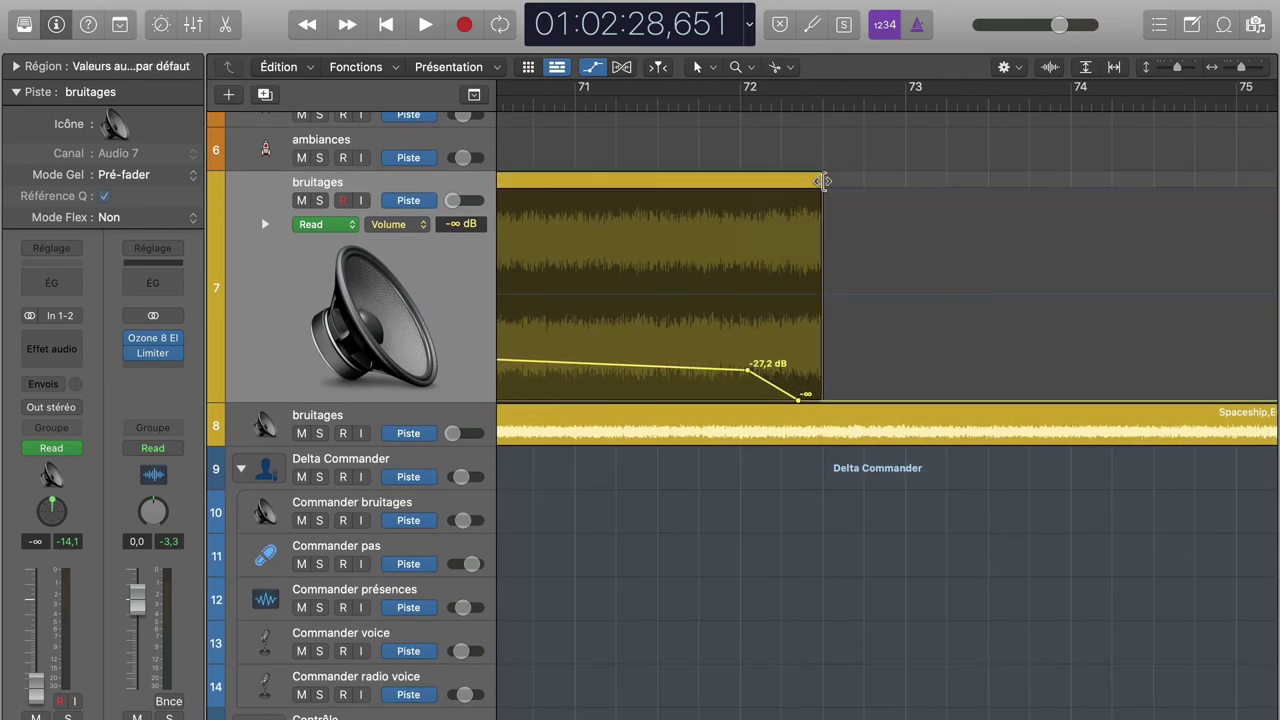
Step: Split the Liftoff engine region on bruitages track 8 at 72 3 1 1, and delete the part after it
{"action": "left_click", "coordinate": [822, 412]}
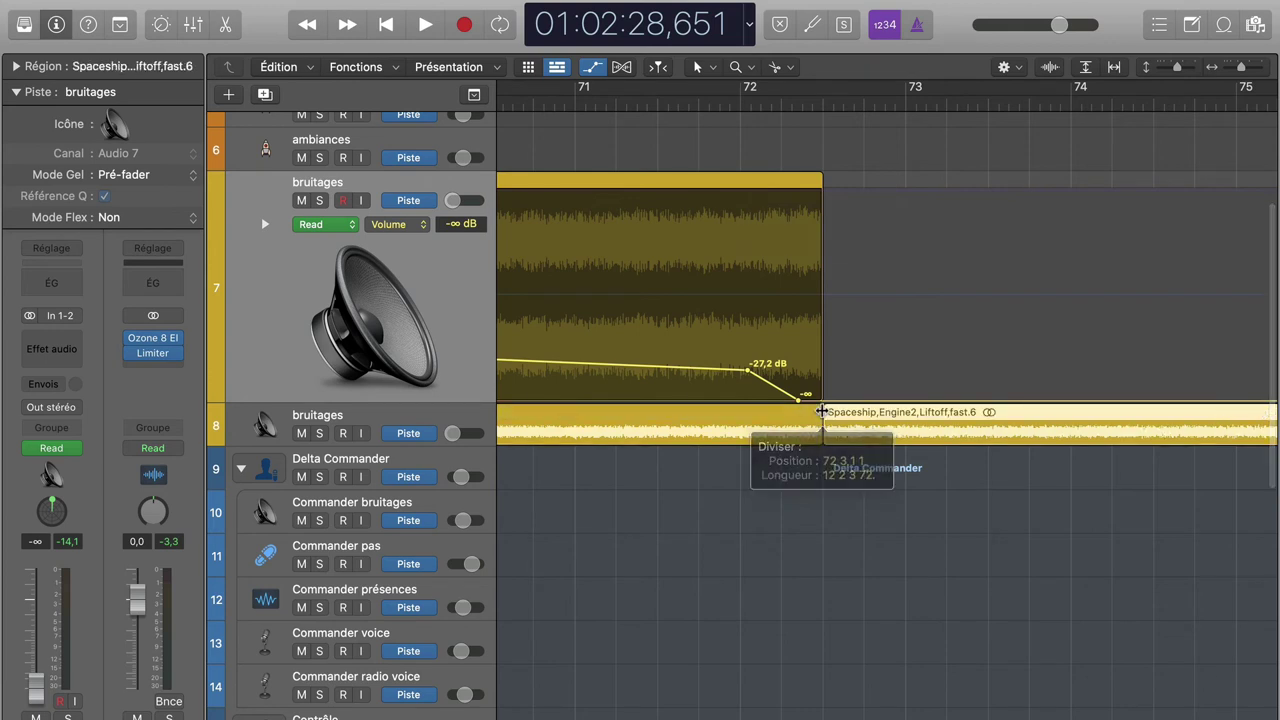
{"action": "left_click", "coordinate": [822, 410]}
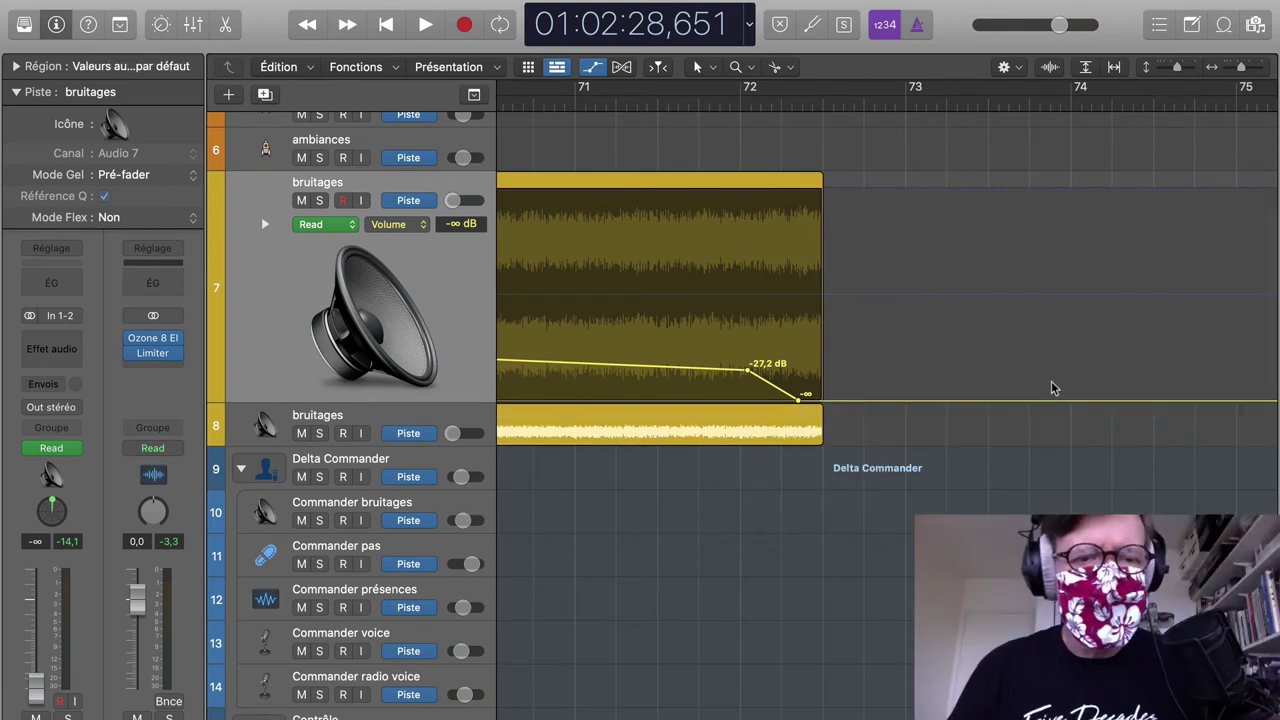
{"action": "key", "text": "cmd+Tab"}
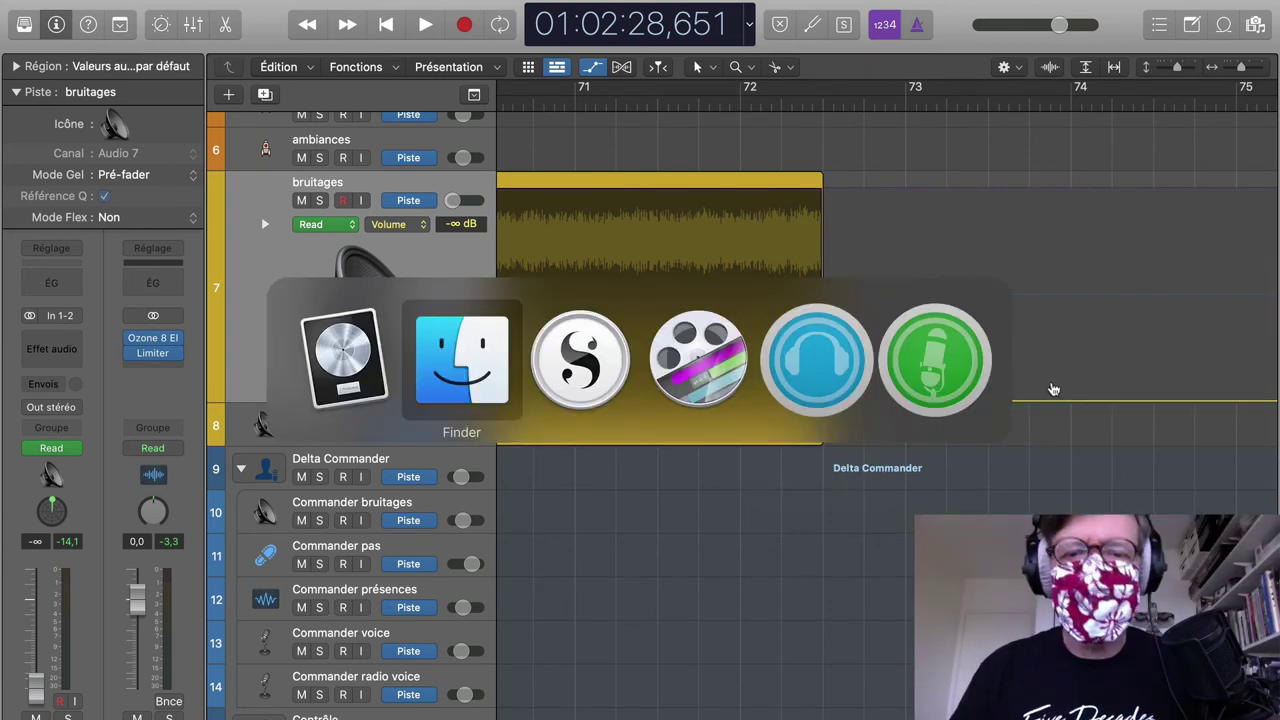
{"action": "key", "text": "Escape"}
Step: Look over the tracks at the scene's beginning, and briefly play the Commander's first line from about bar 5.5, stopping at 01:00:11,248
{"action": "scroll", "coordinate": [643, 510], "scroll_direction": "left", "scroll_amount": 20}
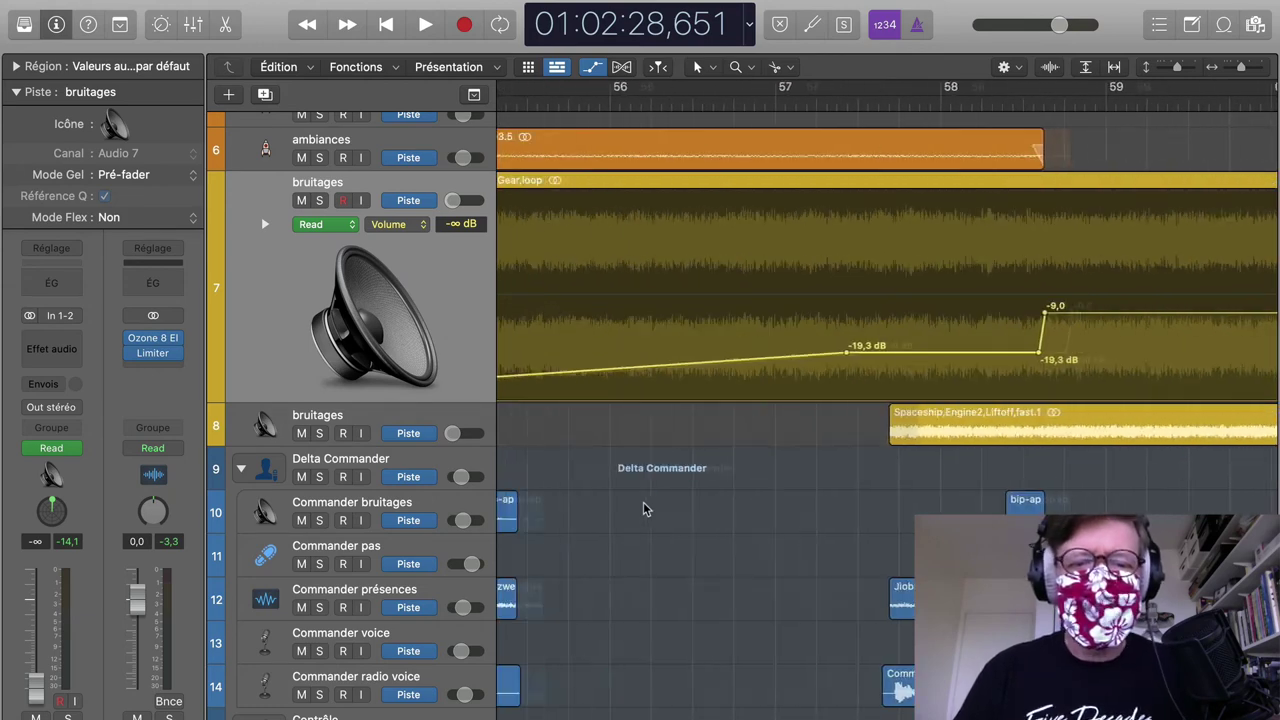
{"action": "scroll", "coordinate": [643, 510], "scroll_direction": "left", "scroll_amount": 10}
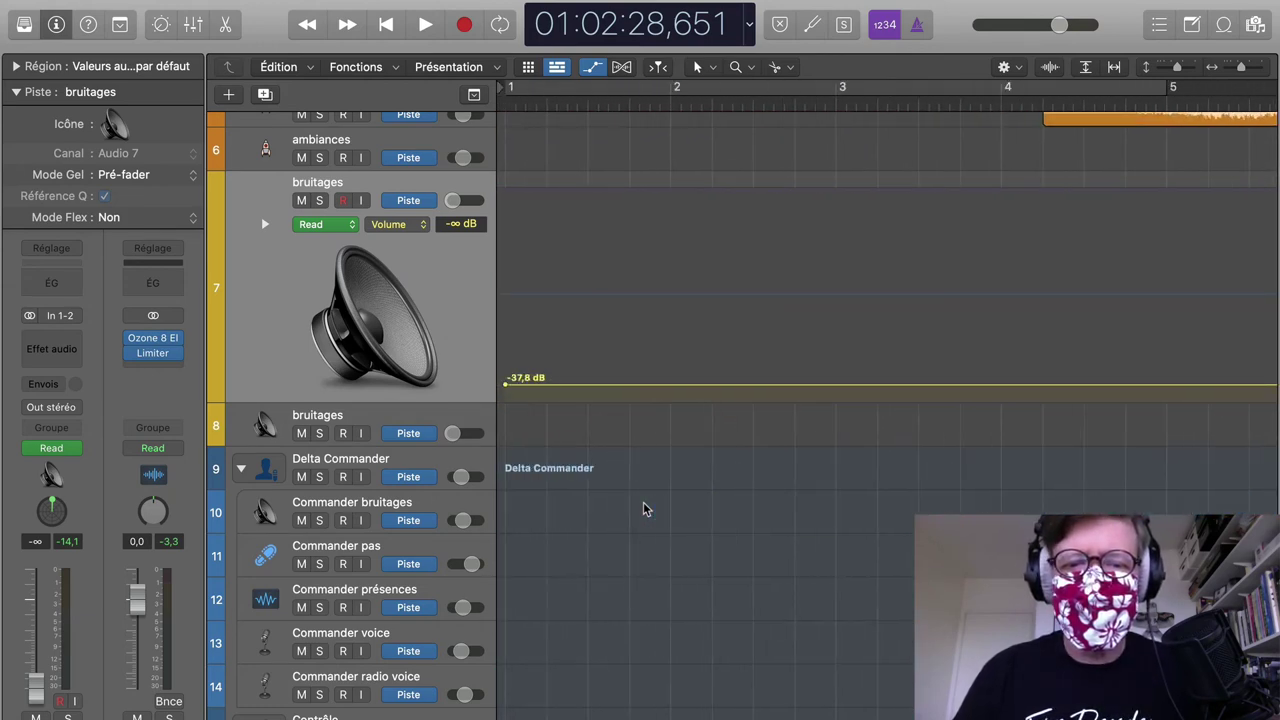
{"action": "scroll", "coordinate": [842, 514], "scroll_direction": "down", "scroll_amount": 15}
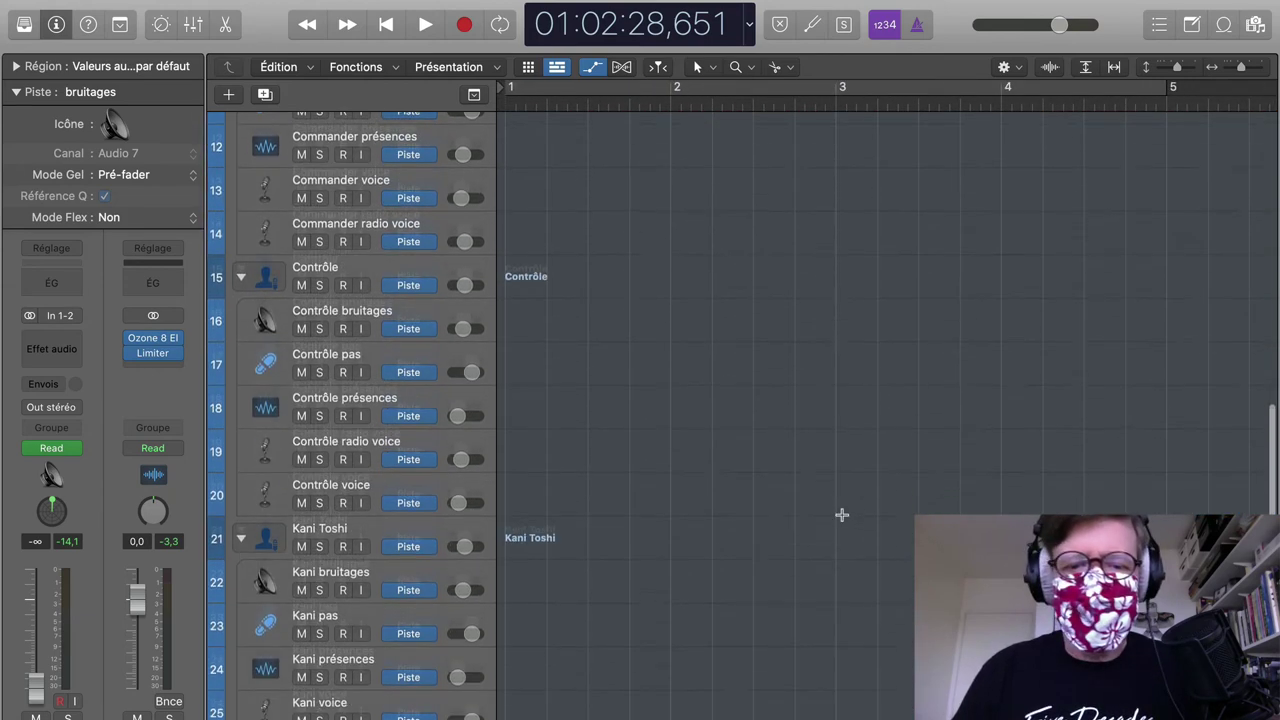
{"action": "scroll", "coordinate": [842, 514], "scroll_direction": "up", "scroll_amount": 1}
{"action": "scroll", "coordinate": [842, 514], "scroll_direction": "right", "scroll_amount": 3}
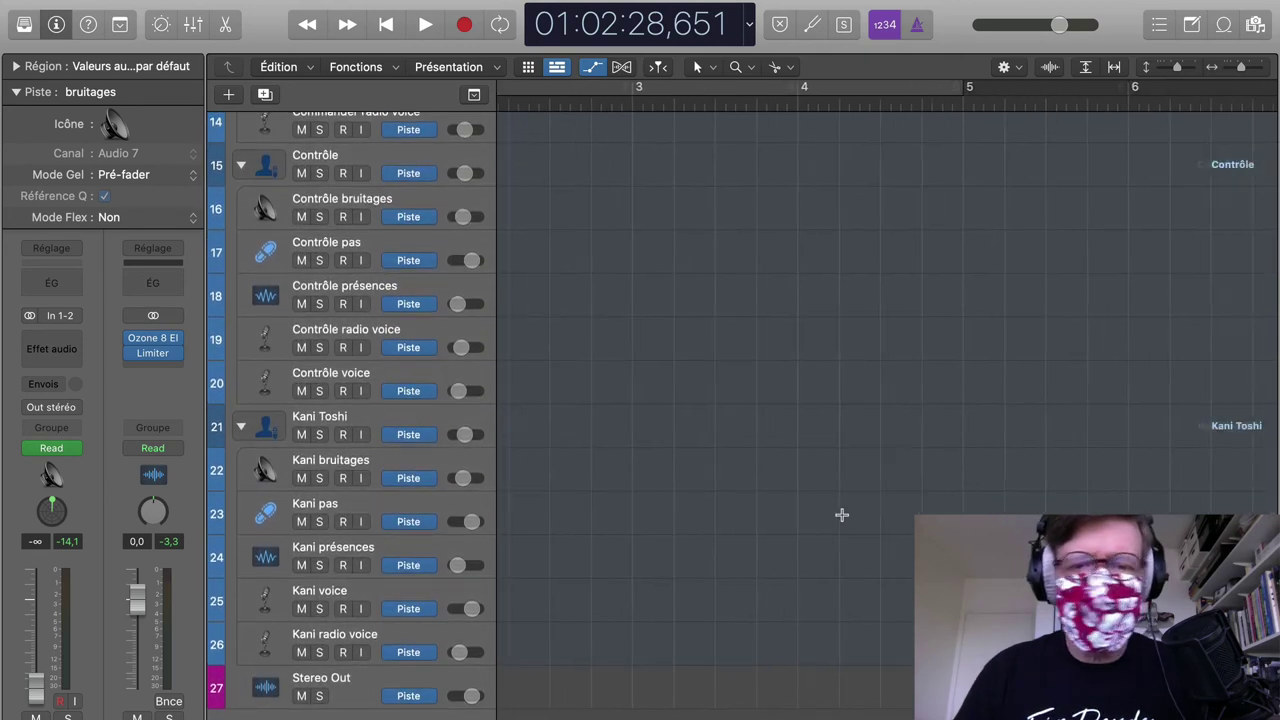
{"action": "scroll", "coordinate": [842, 514], "scroll_direction": "left", "scroll_amount": 2}
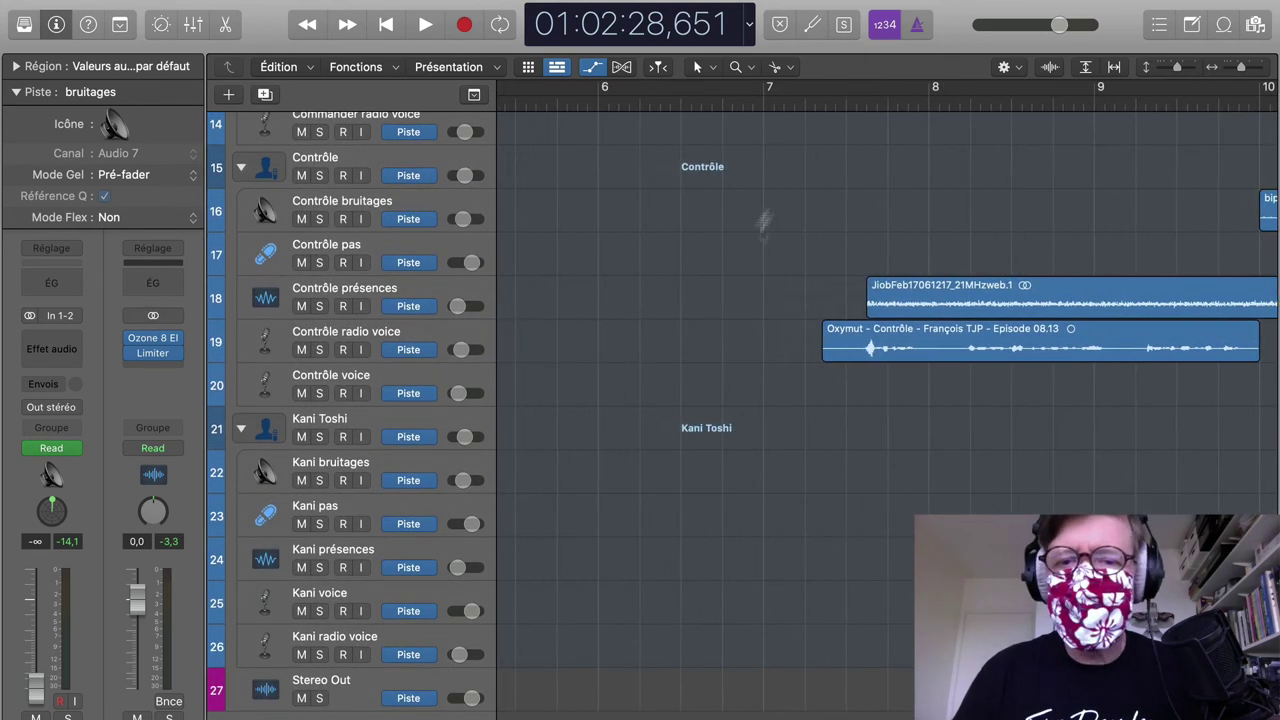
{"action": "scroll", "coordinate": [748, 257], "scroll_direction": "up", "scroll_amount": 5}
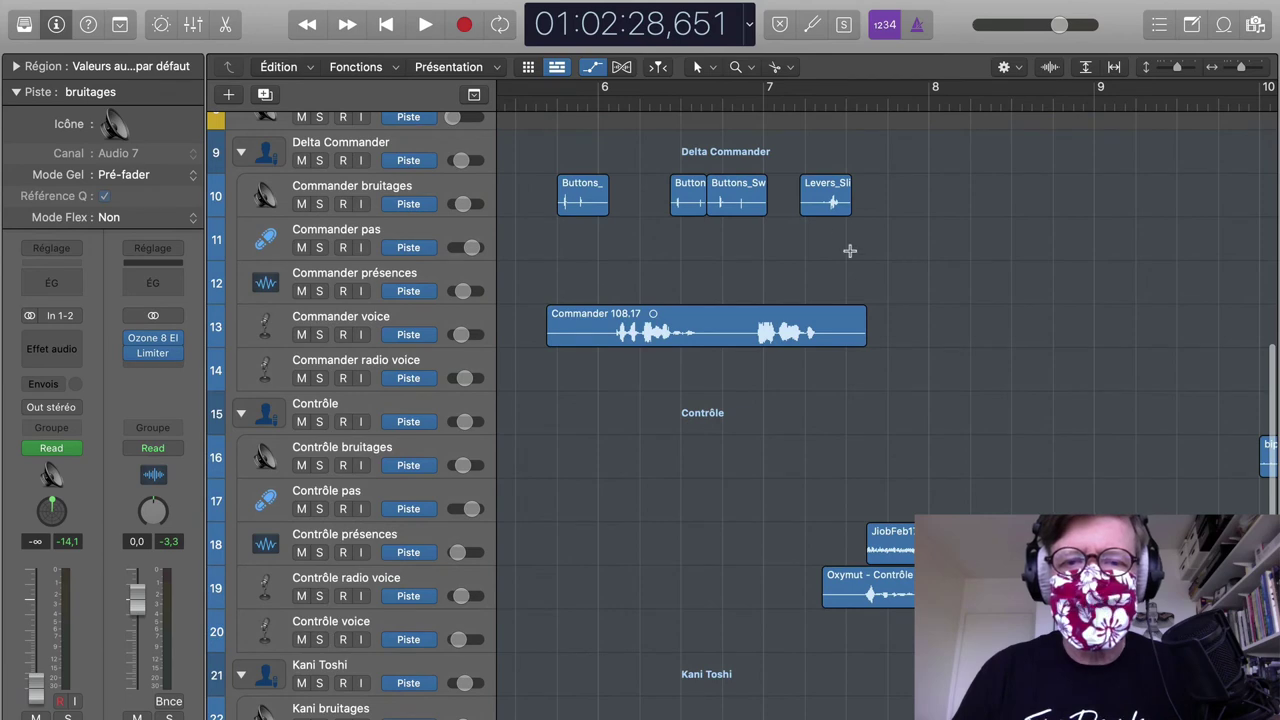
{"action": "scroll", "coordinate": [849, 251], "scroll_direction": "up", "scroll_amount": 3}
{"action": "scroll", "coordinate": [849, 251], "scroll_direction": "left", "scroll_amount": 2}
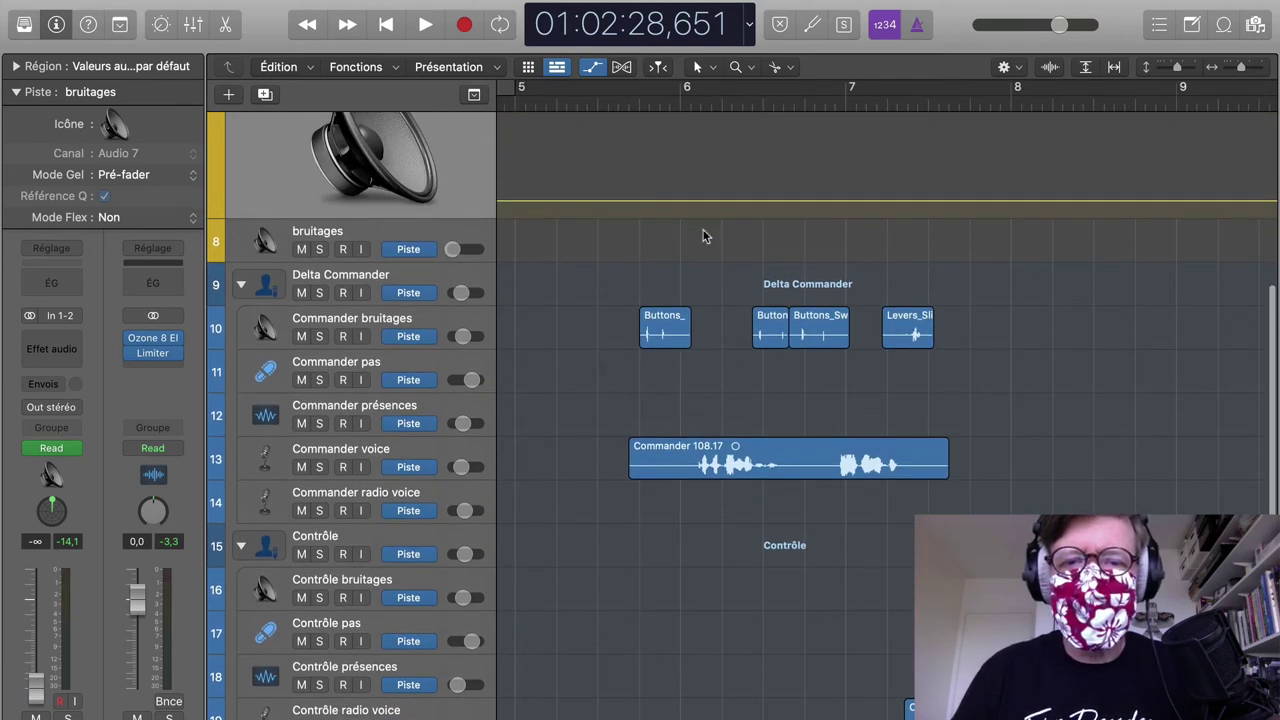
{"action": "scroll", "coordinate": [703, 236], "scroll_direction": "left", "scroll_amount": 3}
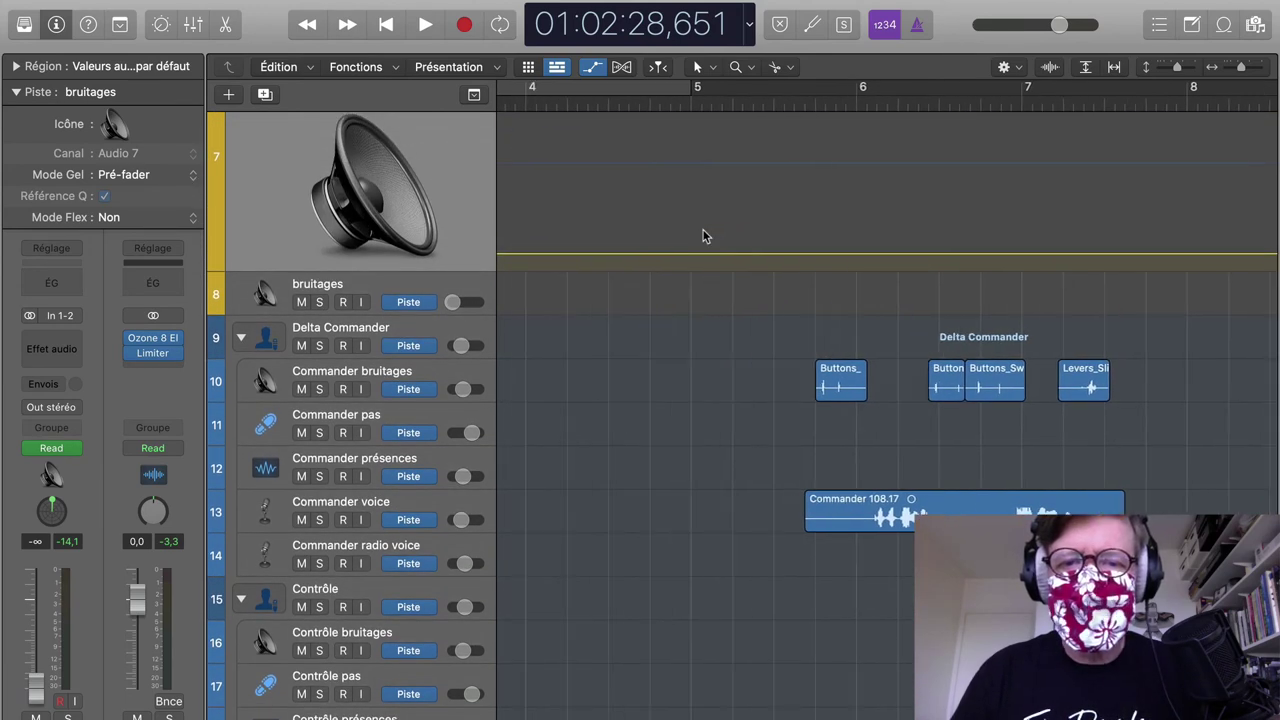
{"action": "scroll", "coordinate": [703, 236], "scroll_direction": "up", "scroll_amount": 6}
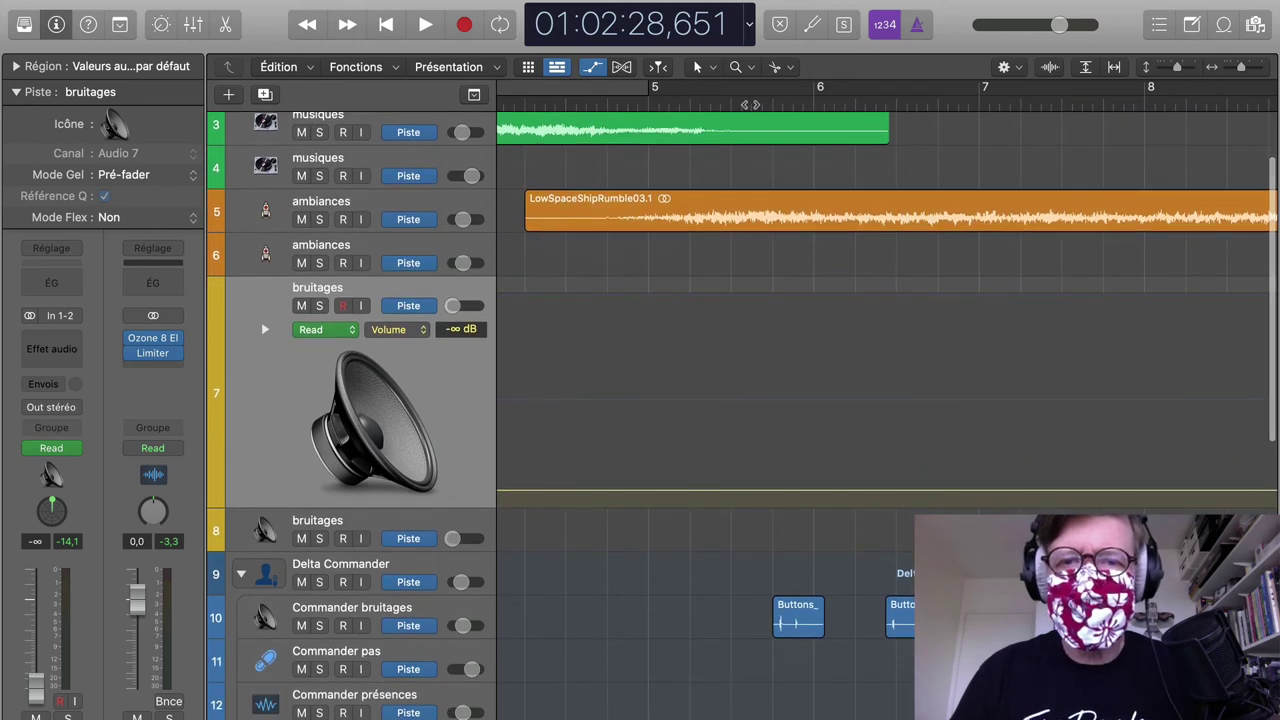
{"action": "double_click", "coordinate": [750, 104]}
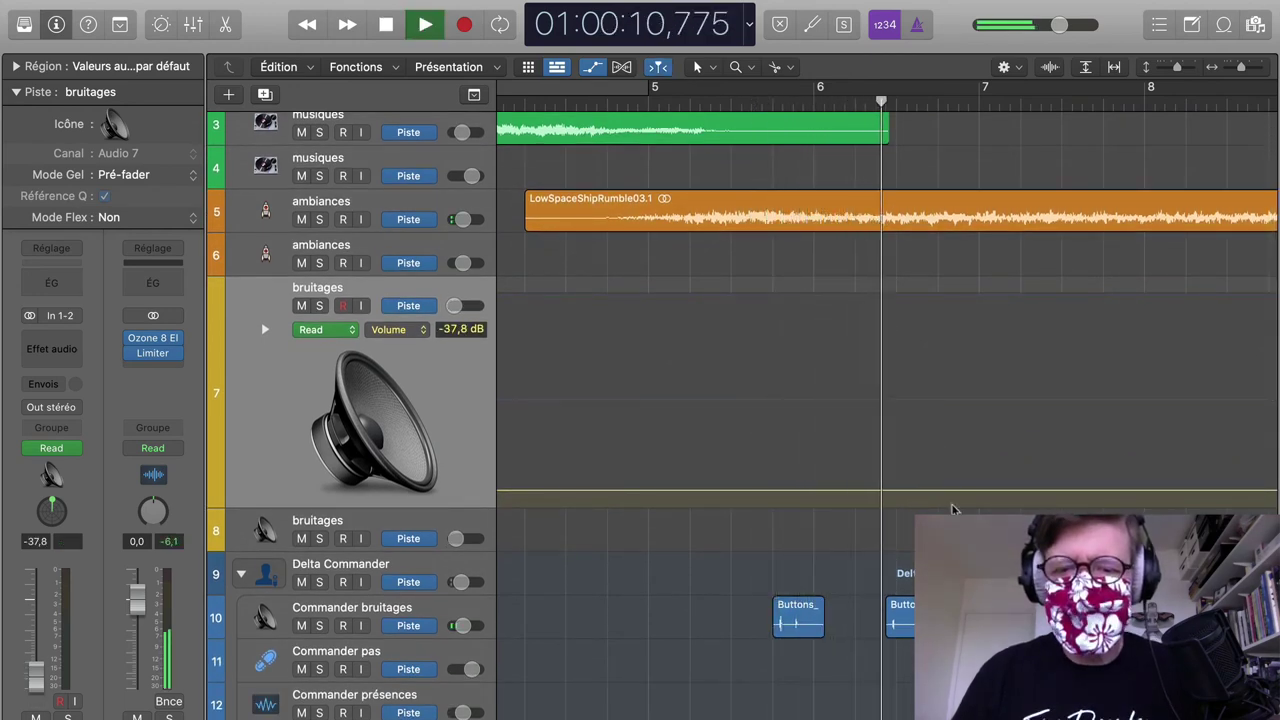
{"action": "key", "text": "space"}
Step: Collapse the three character track stacks, starting with Delta Commander
{"action": "scroll", "coordinate": [835, 603], "scroll_direction": "down", "scroll_amount": 6}
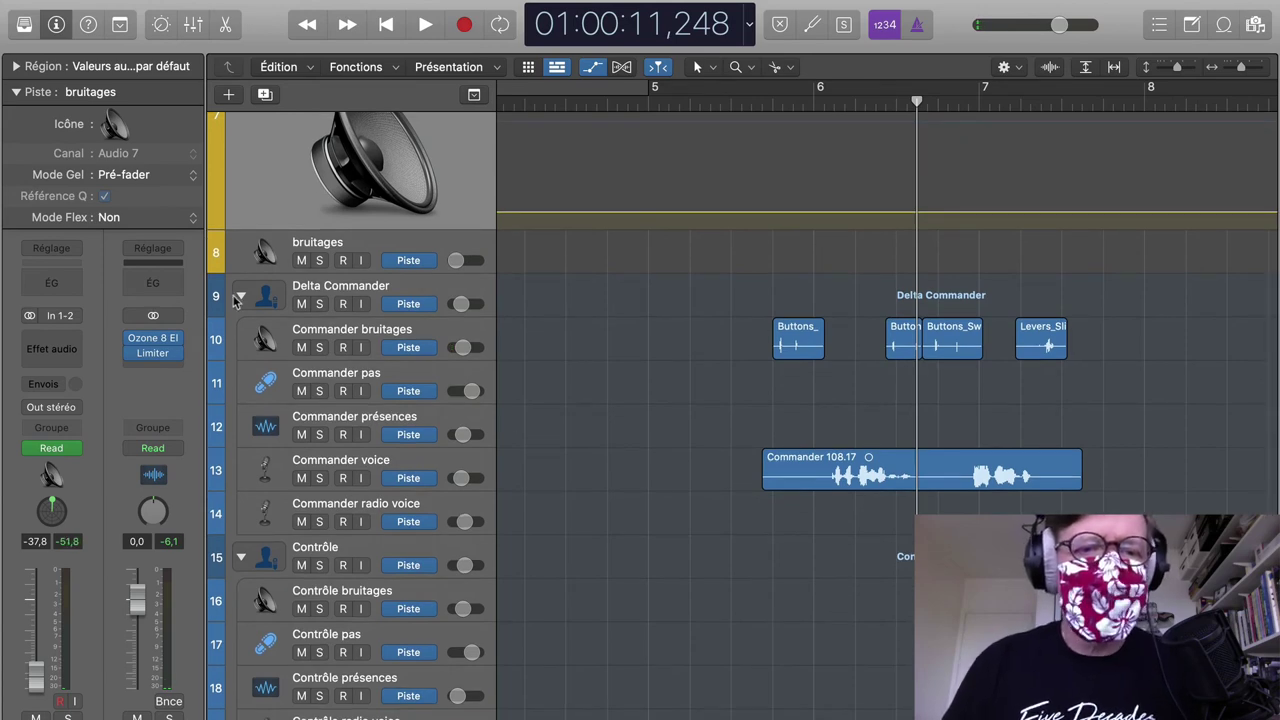
{"action": "left_click", "coordinate": [240, 299]}
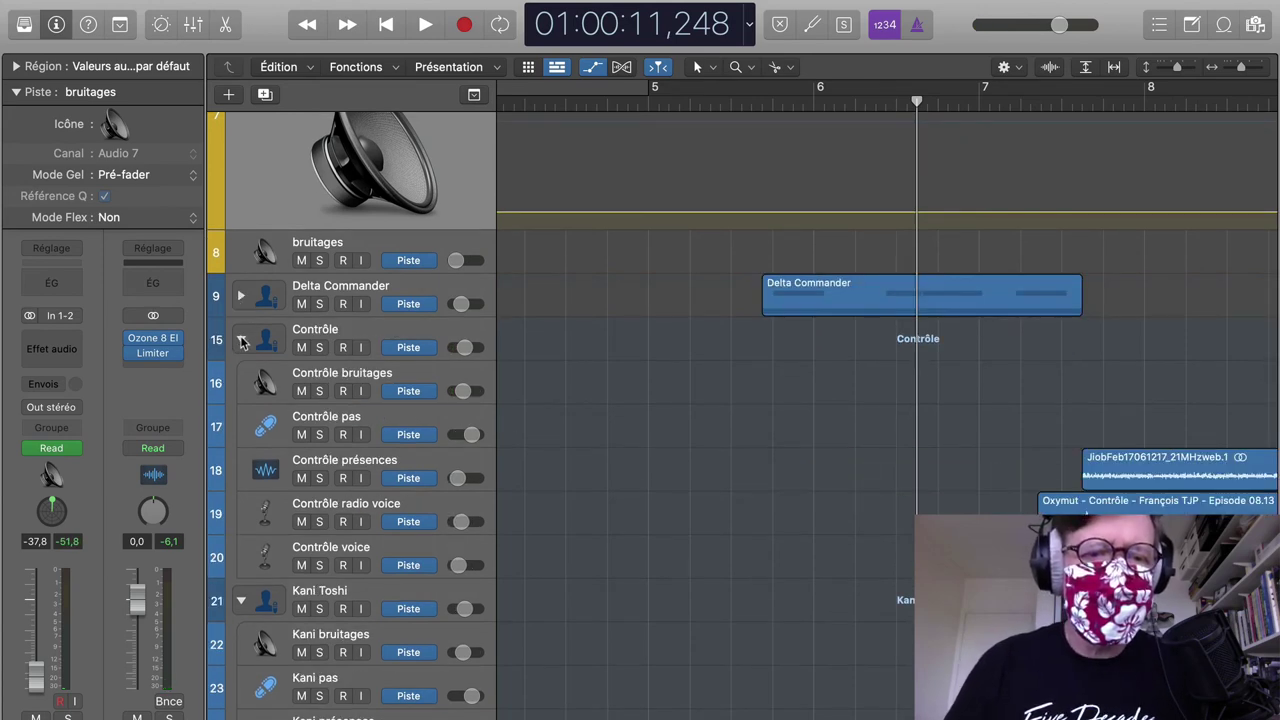
{"action": "left_click", "coordinate": [240, 341]}
{"action": "left_click", "coordinate": [242, 385]}
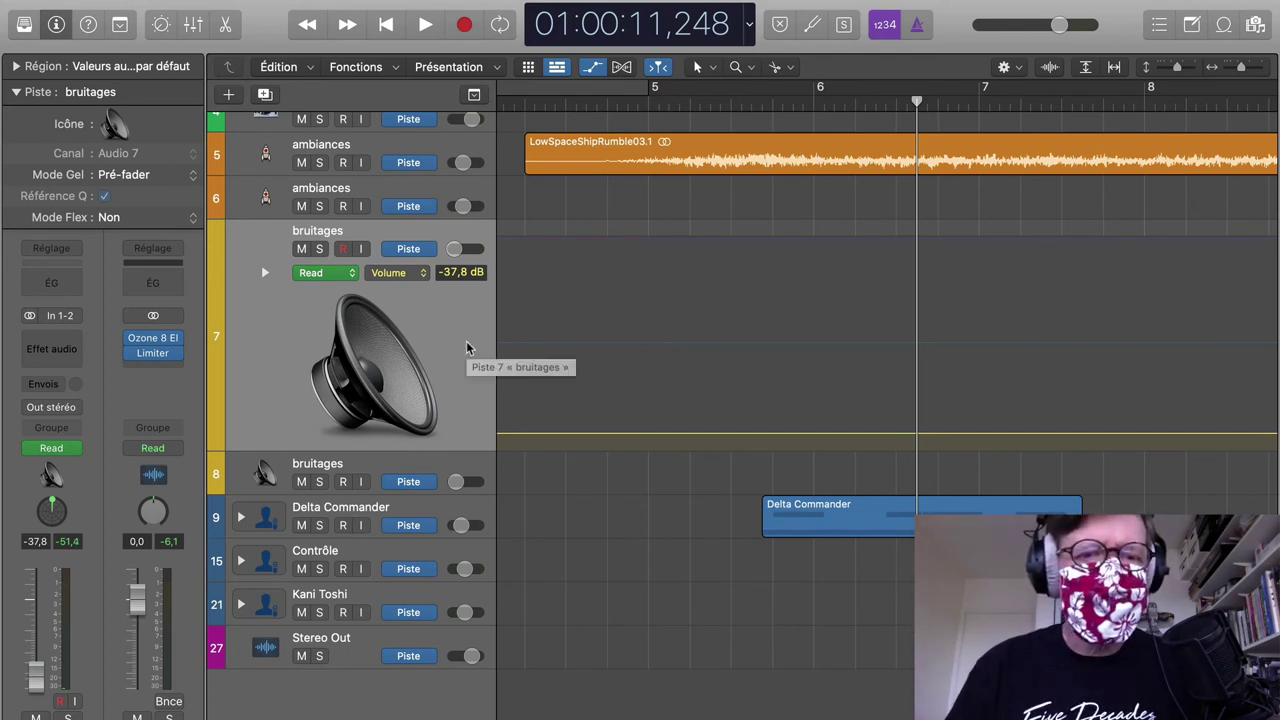
Step: Show the mixer and add a Bus 4 send to all three character stack channels at once
{"action": "left_click", "coordinate": [192, 27]}
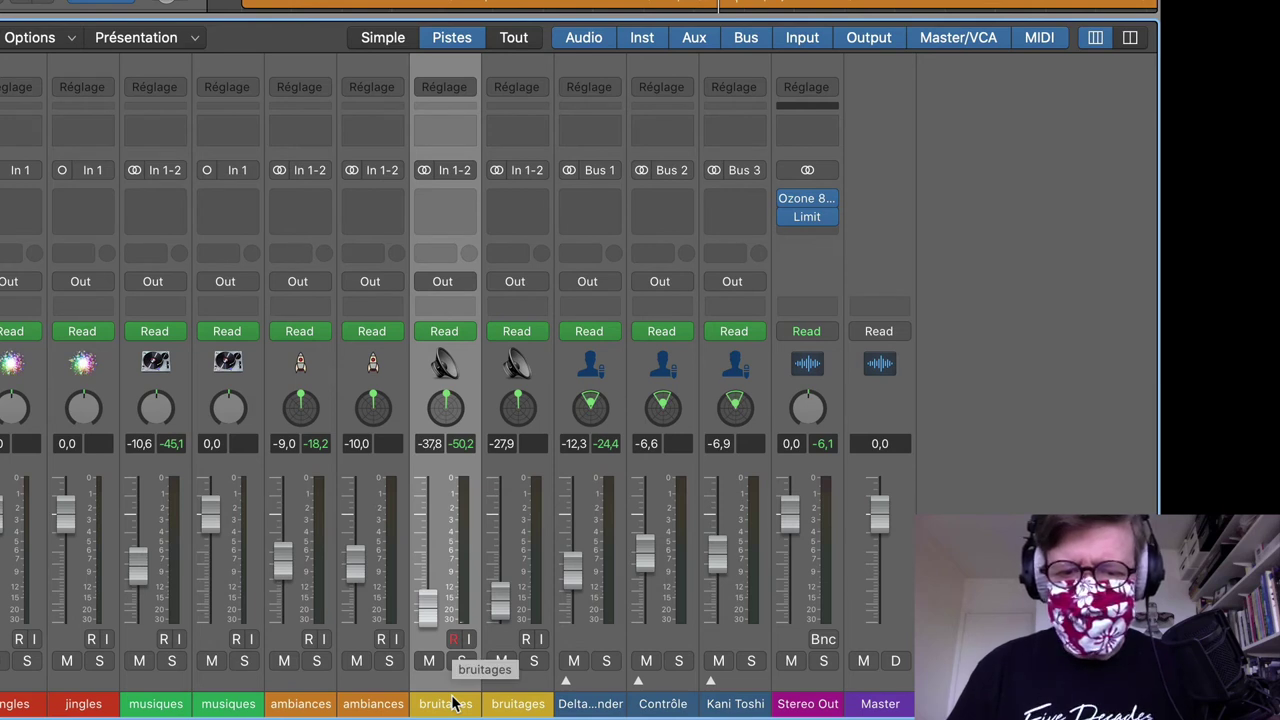
{"action": "left_click", "coordinate": [588, 705]}
{"action": "left_click", "coordinate": [740, 705], "text": "shift"}
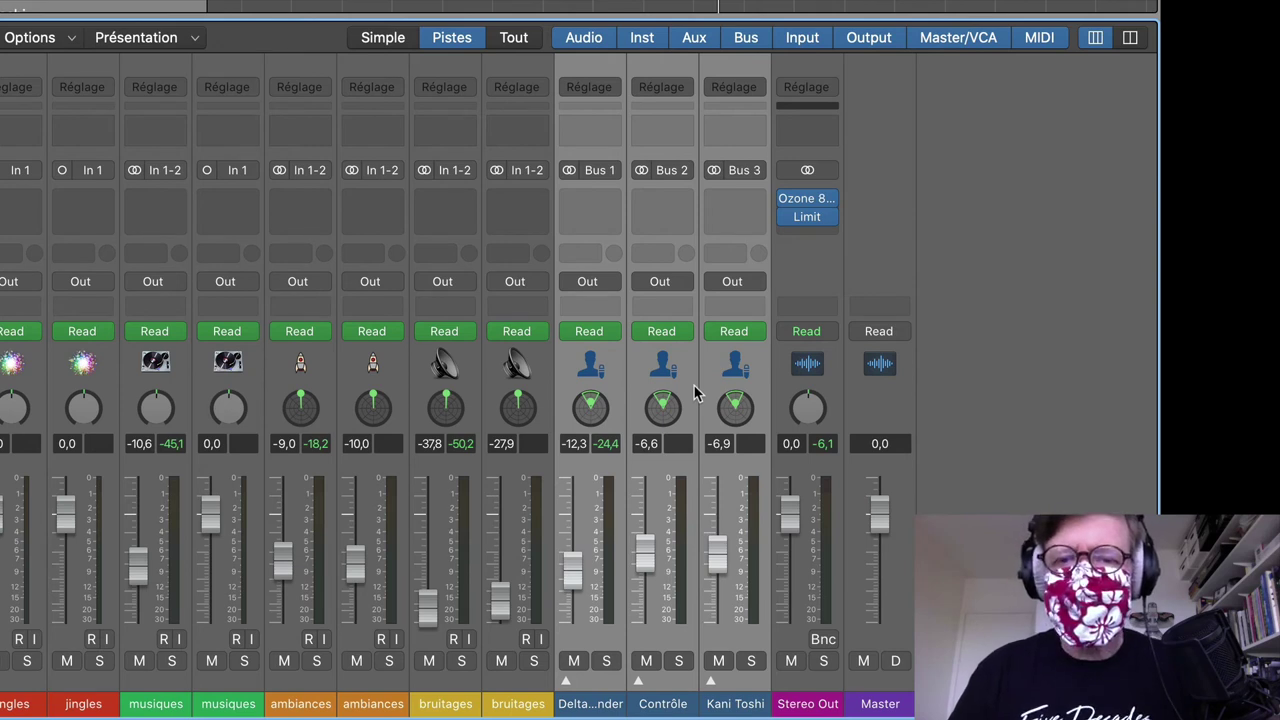
{"action": "left_click", "coordinate": [592, 257]}
{"action": "mouse_move", "coordinate": [597, 288]}
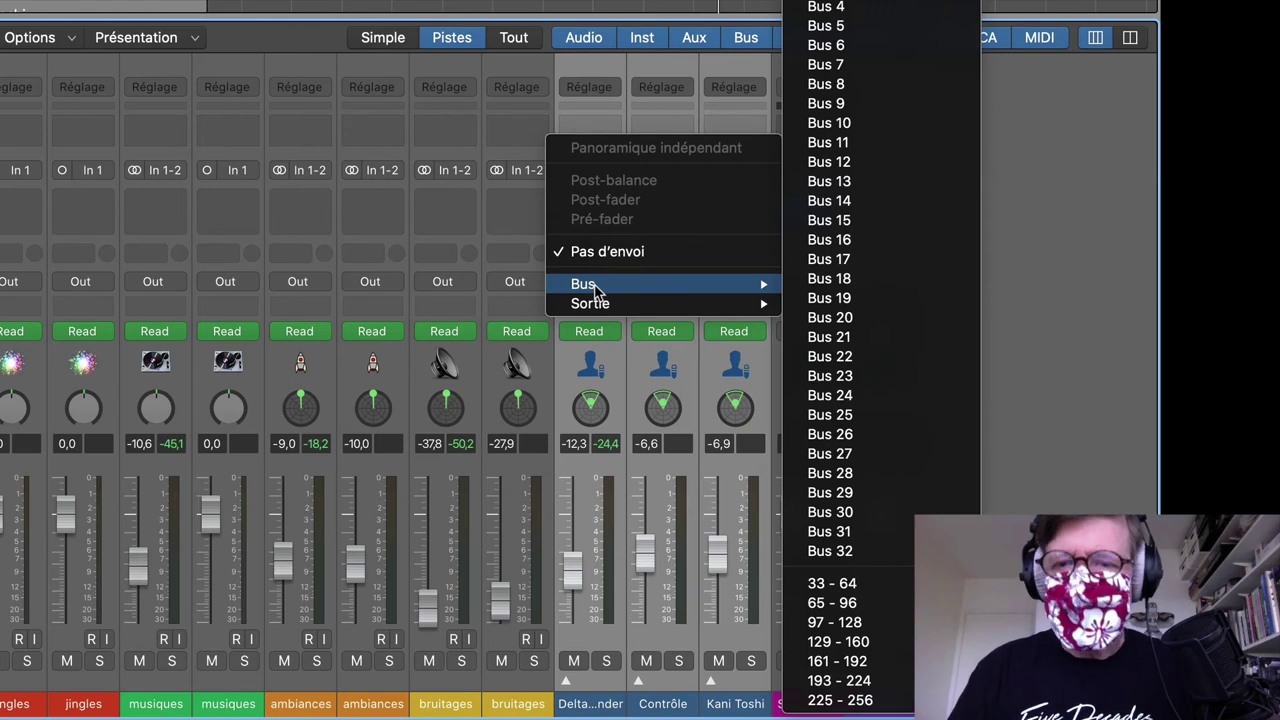
{"action": "left_click", "coordinate": [838, 14]}
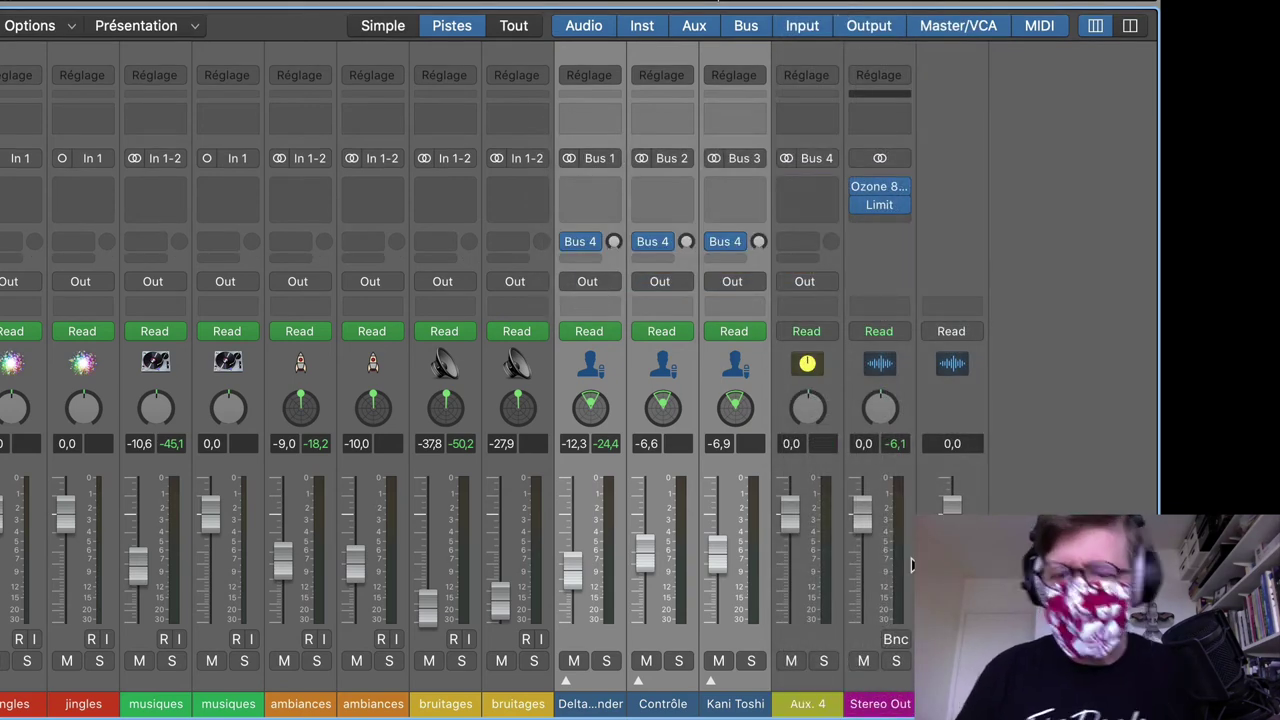
Step: Load the user channel strip setting "cargo cabine" on the Aux. 4 channel
{"action": "left_click", "coordinate": [808, 704]}
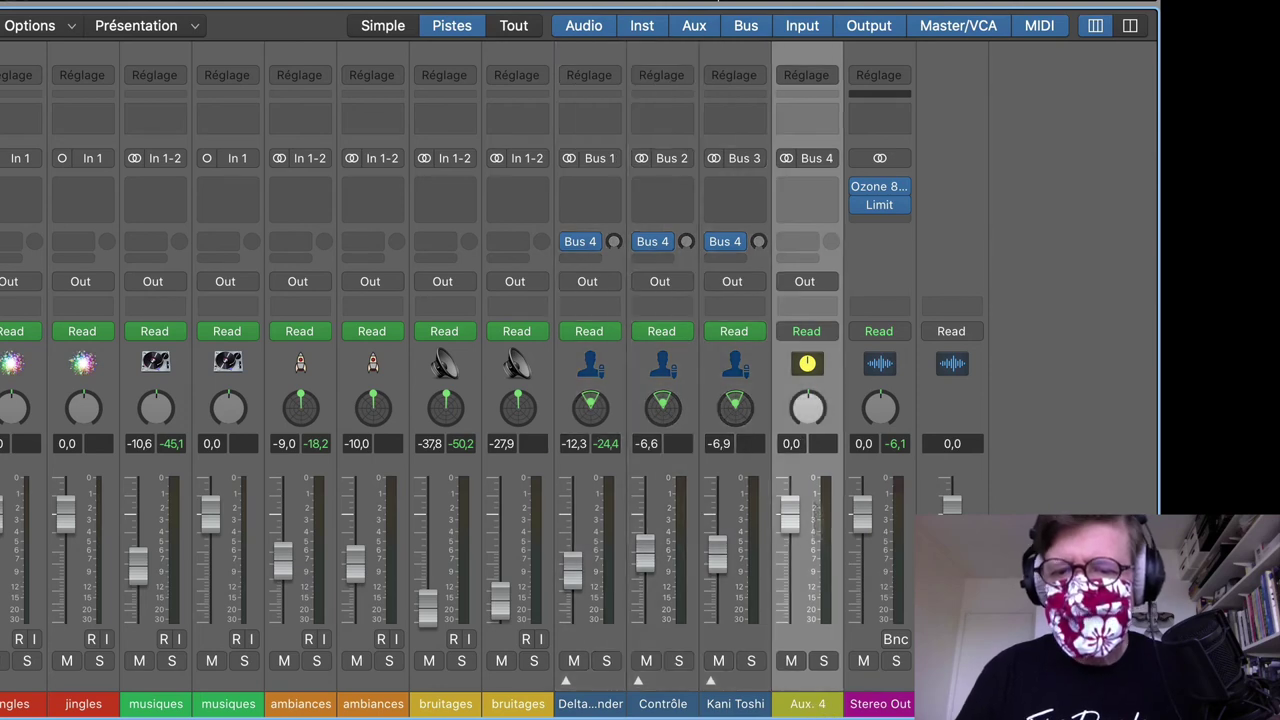
{"action": "left_click", "coordinate": [808, 80]}
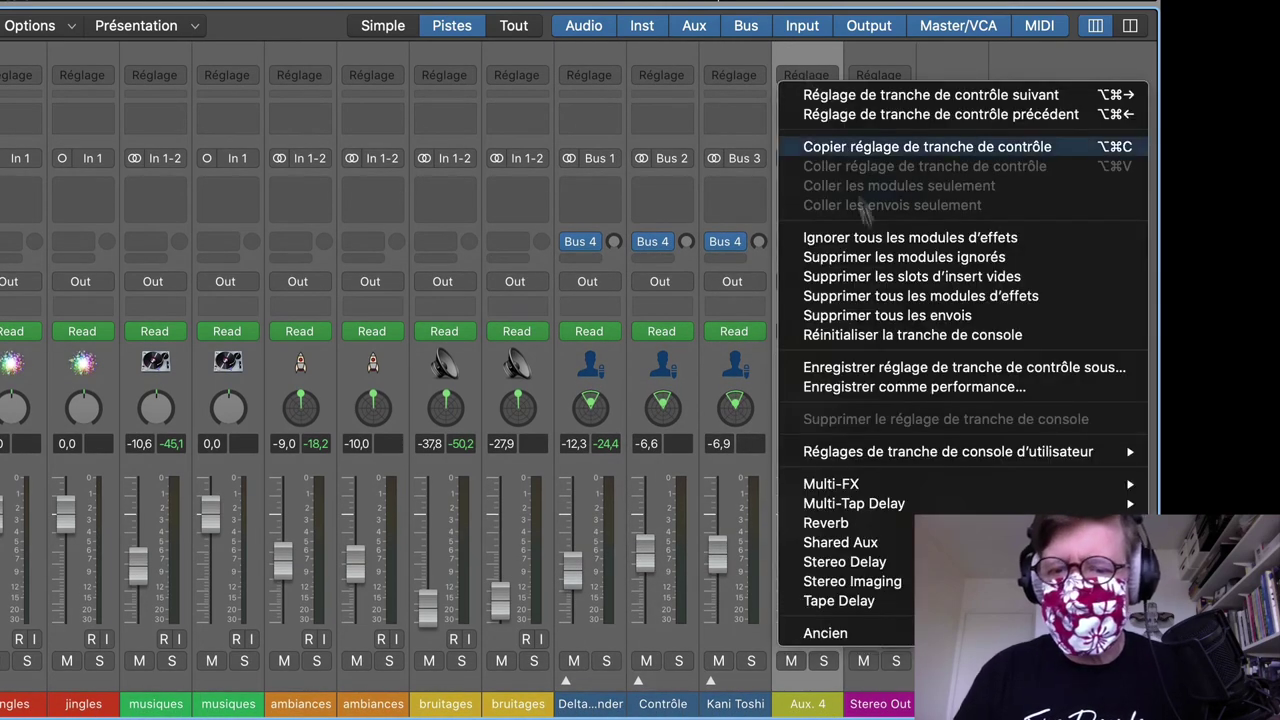
{"action": "mouse_move", "coordinate": [873, 456]}
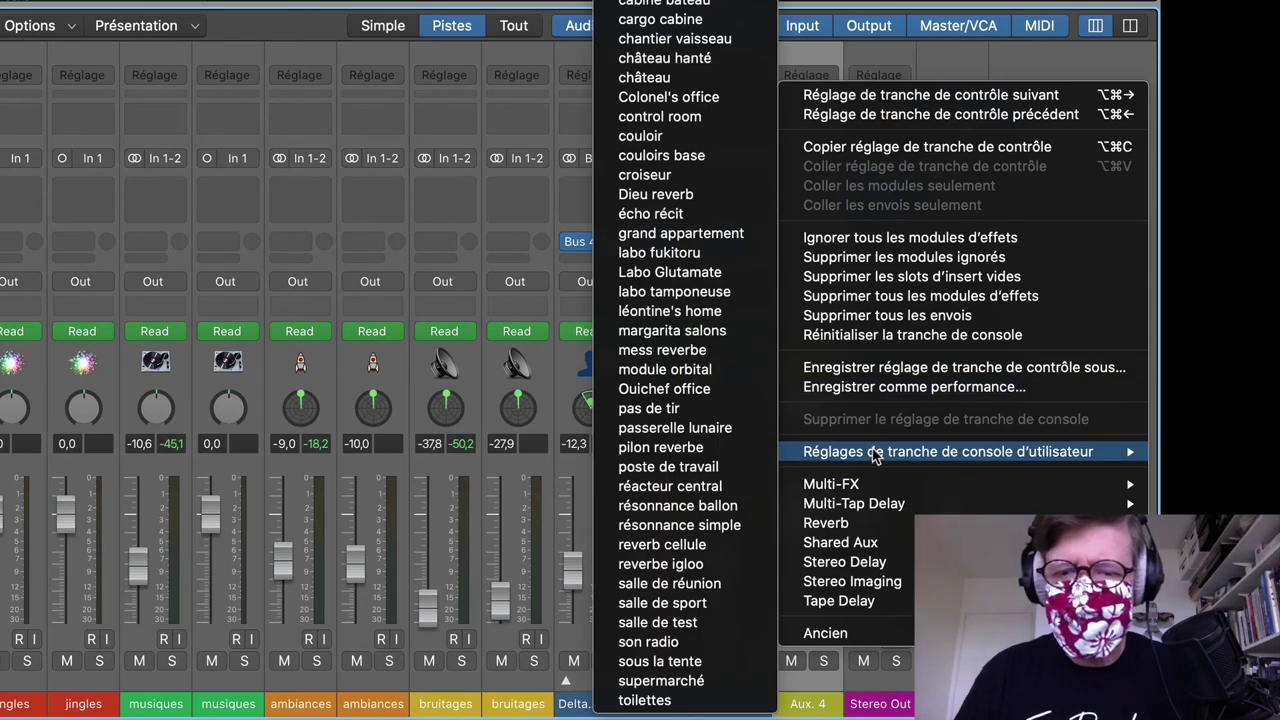
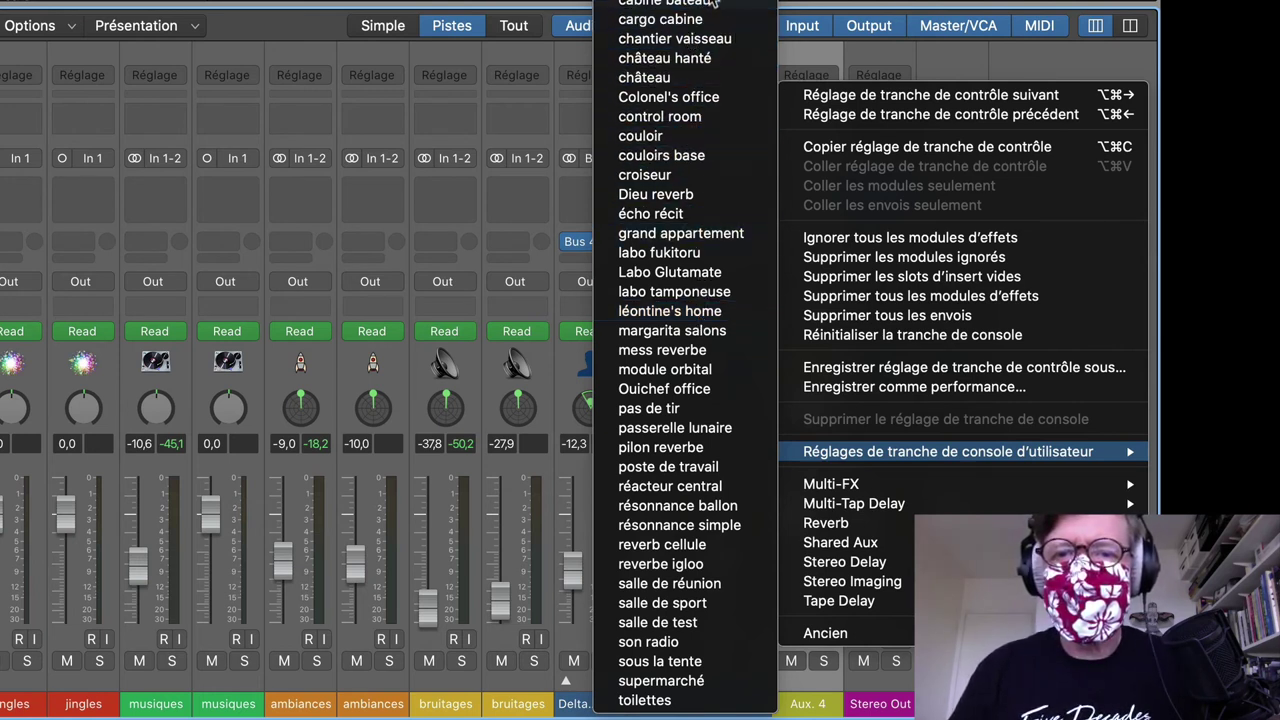
{"action": "left_click", "coordinate": [708, 22]}
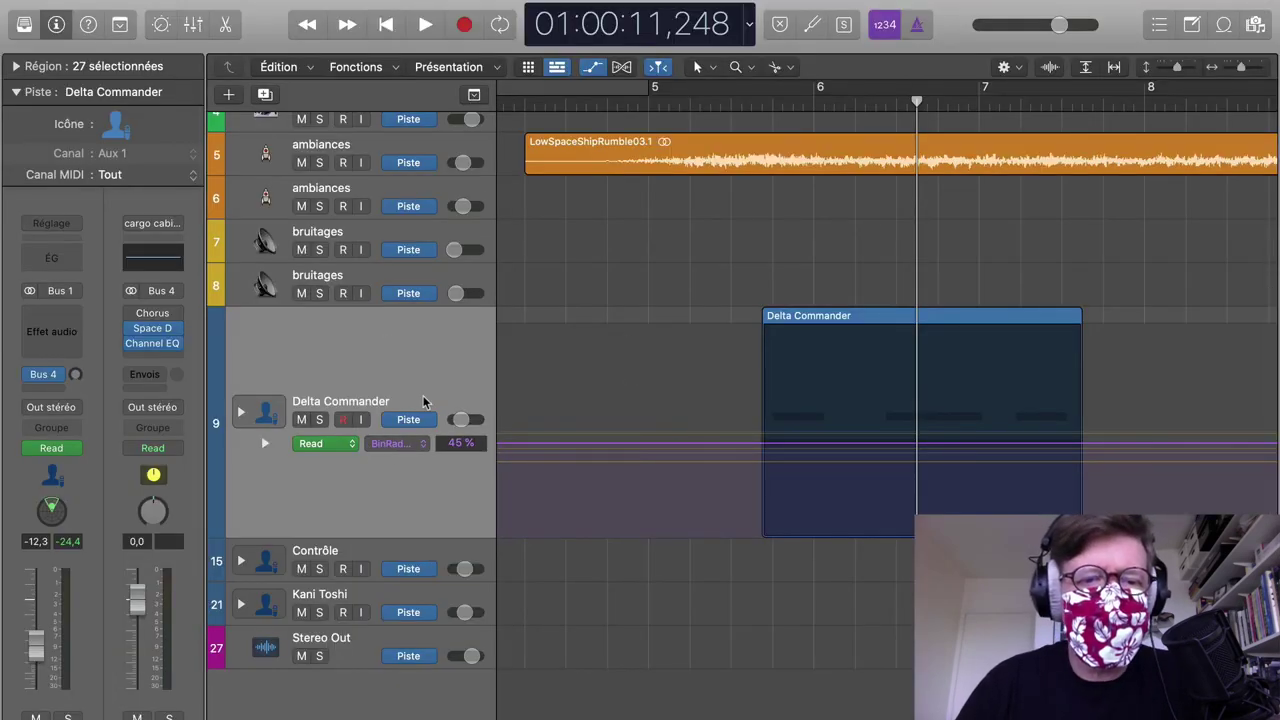
Step: Display the absolute Send 1 → cargo cabine automation on the Delta Commander track
{"action": "left_click", "coordinate": [421, 447]}
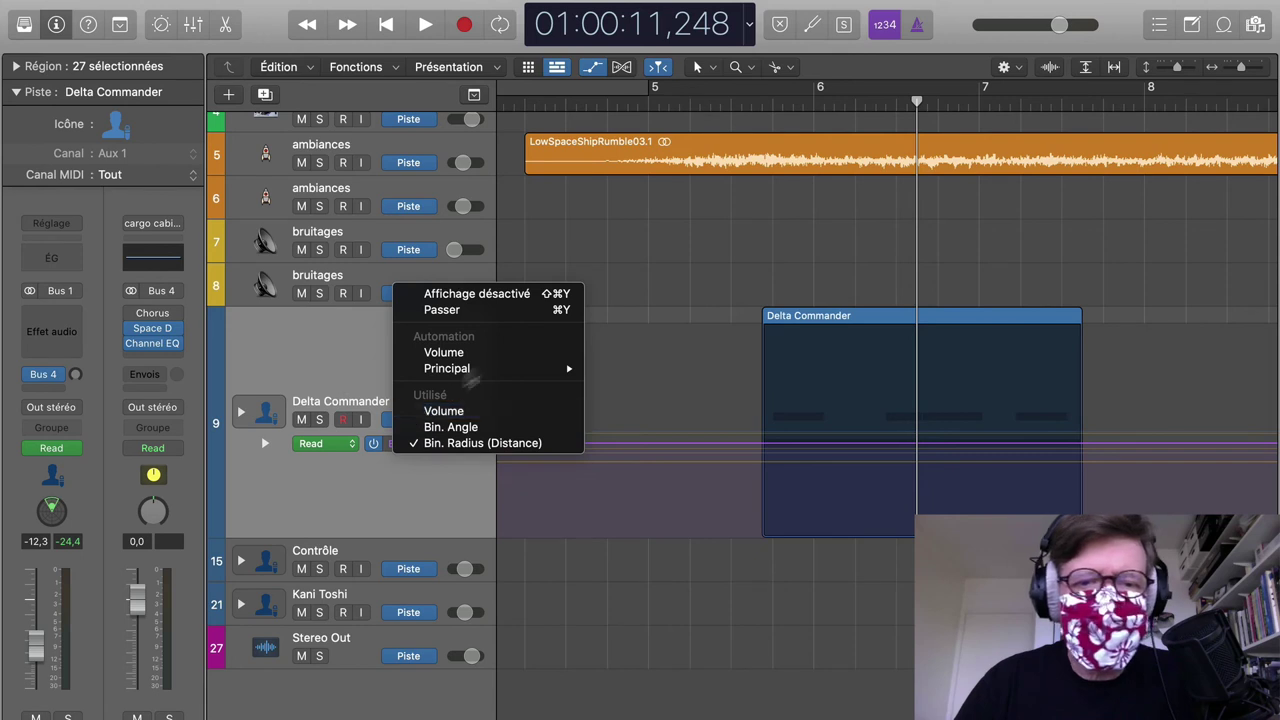
{"action": "mouse_move", "coordinate": [497, 368]}
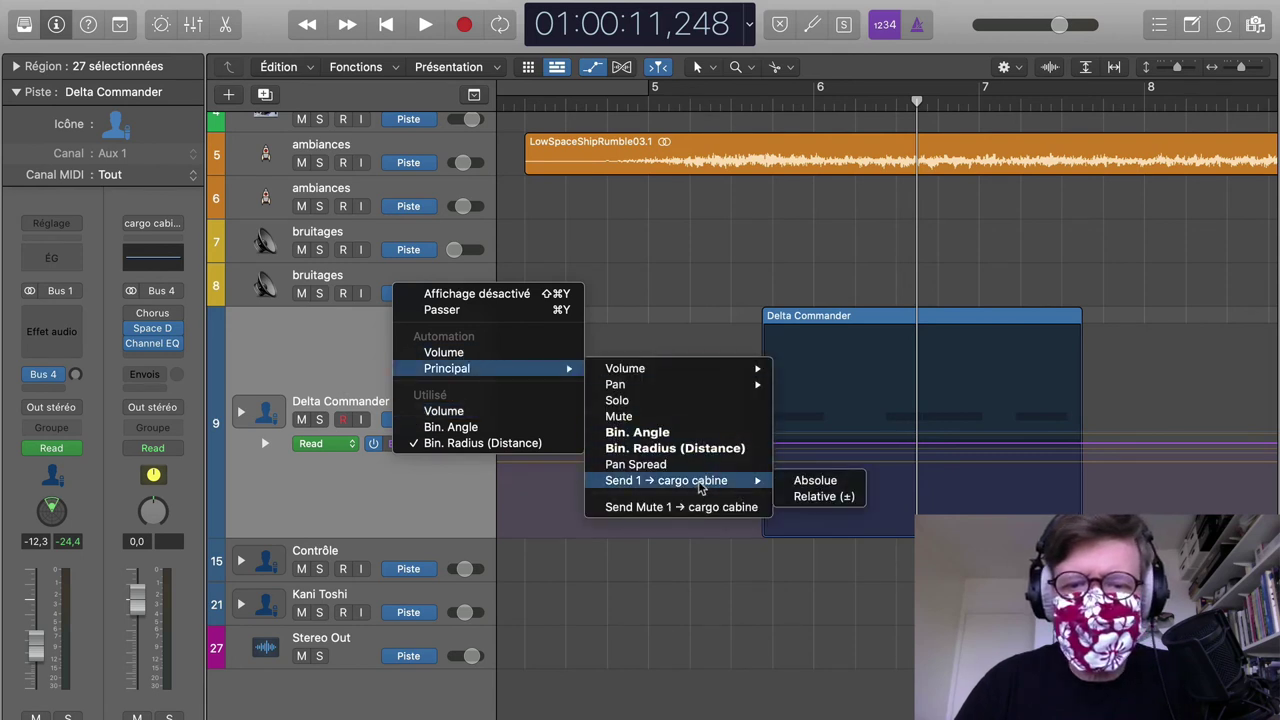
{"action": "left_click", "coordinate": [700, 488]}
{"action": "left_click", "coordinate": [623, 520]}
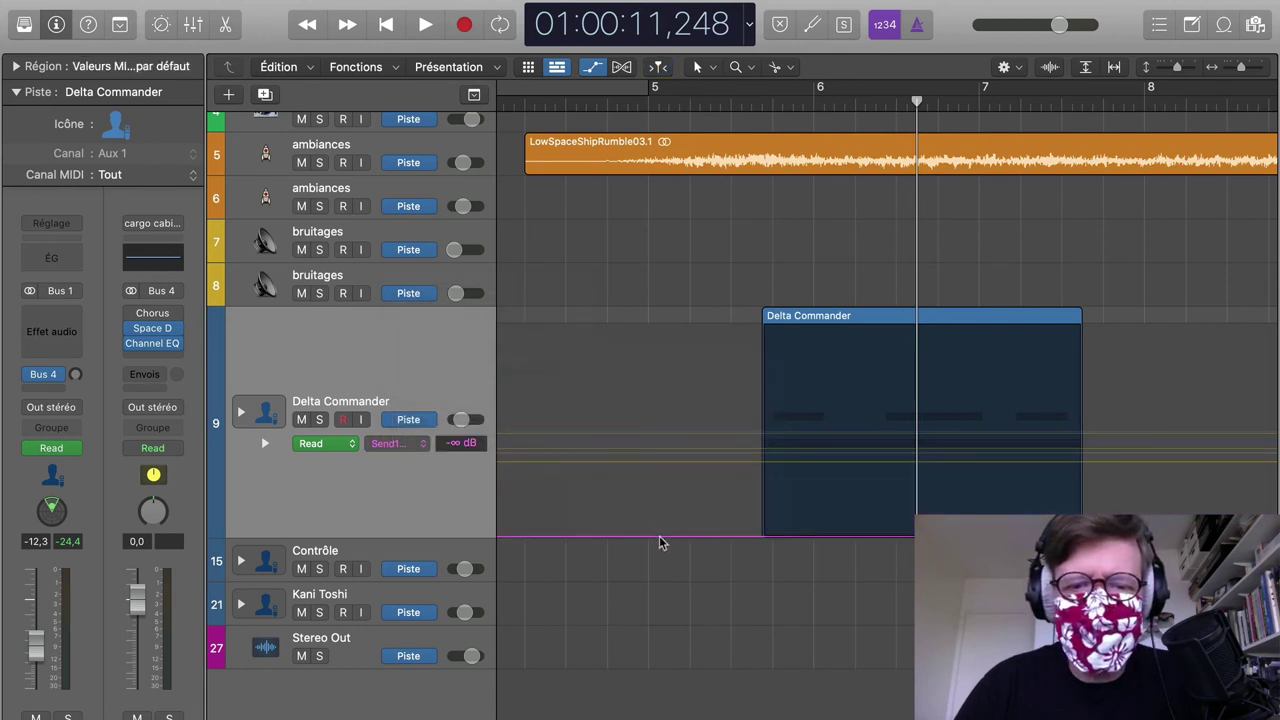
{"action": "left_click_drag", "start_coordinate": [660, 543], "coordinate": [670, 423]}
{"action": "left_click", "coordinate": [670, 423]}
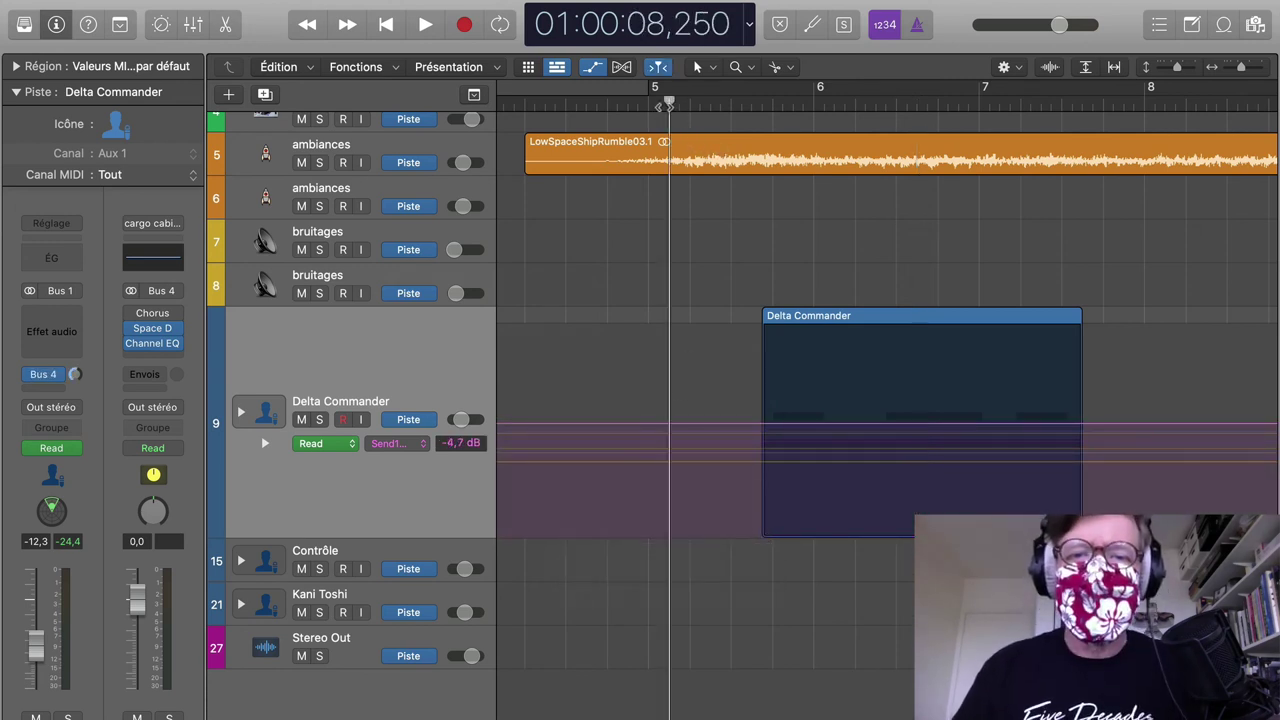
{"action": "key", "text": "super+z"}
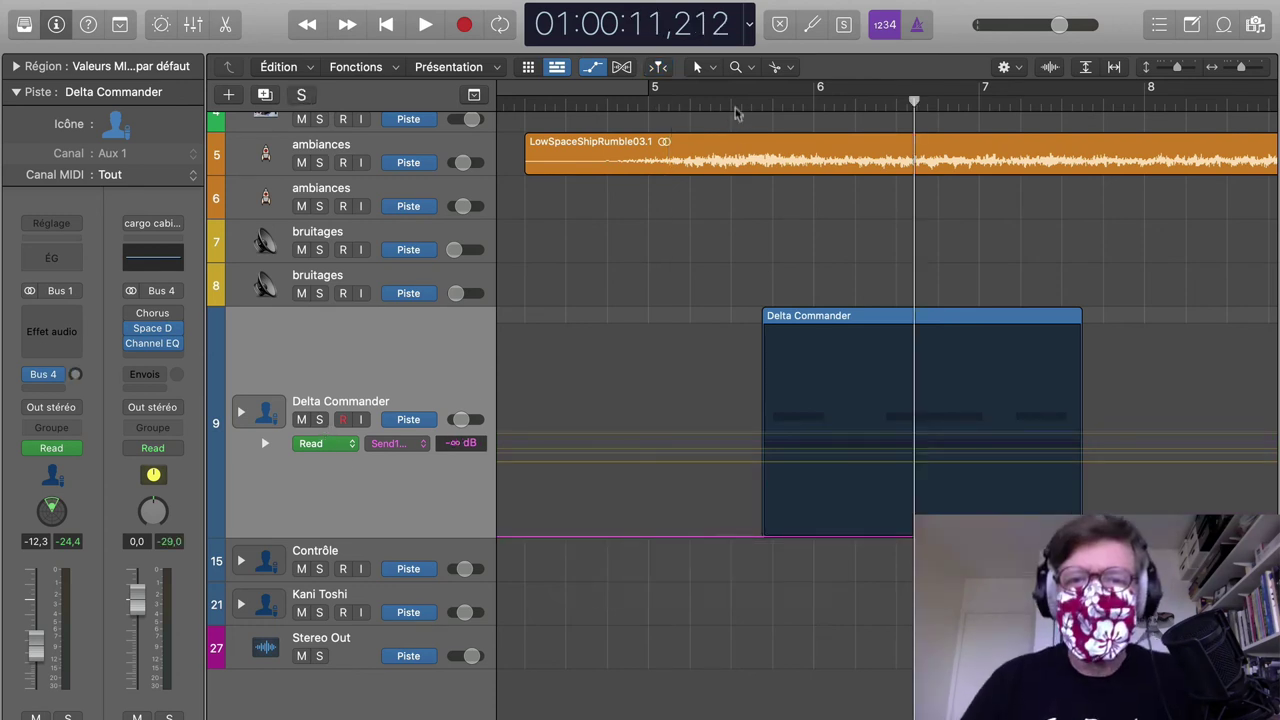
Step: Play the first Delta Commander line from about 9 s with its cargo cabine send at -∞ dB
{"action": "left_click", "coordinate": [731, 106]}
{"action": "key", "text": "space"}
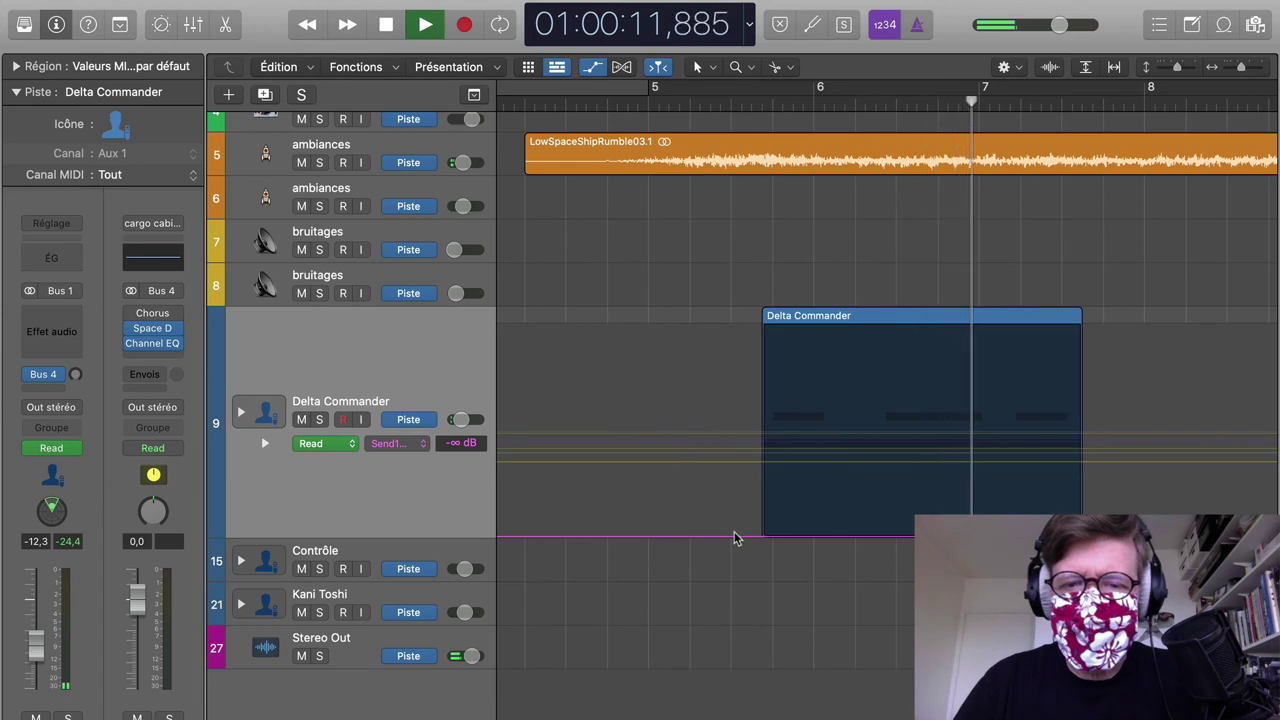
{"action": "key", "text": "space"}
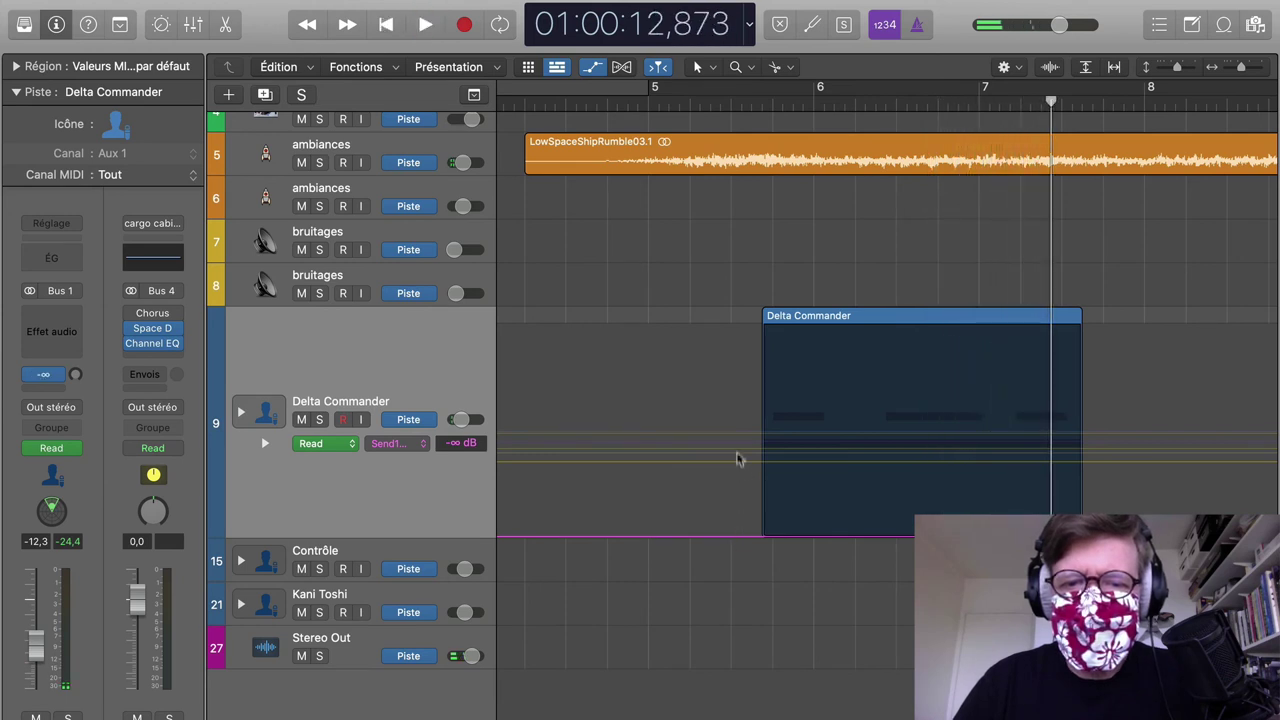
Step: Raise the Delta Commander cargo cabine send automation to about -4.7 dB and play back its first line
{"action": "left_click_drag", "start_coordinate": [737, 459], "coordinate": [738, 426]}
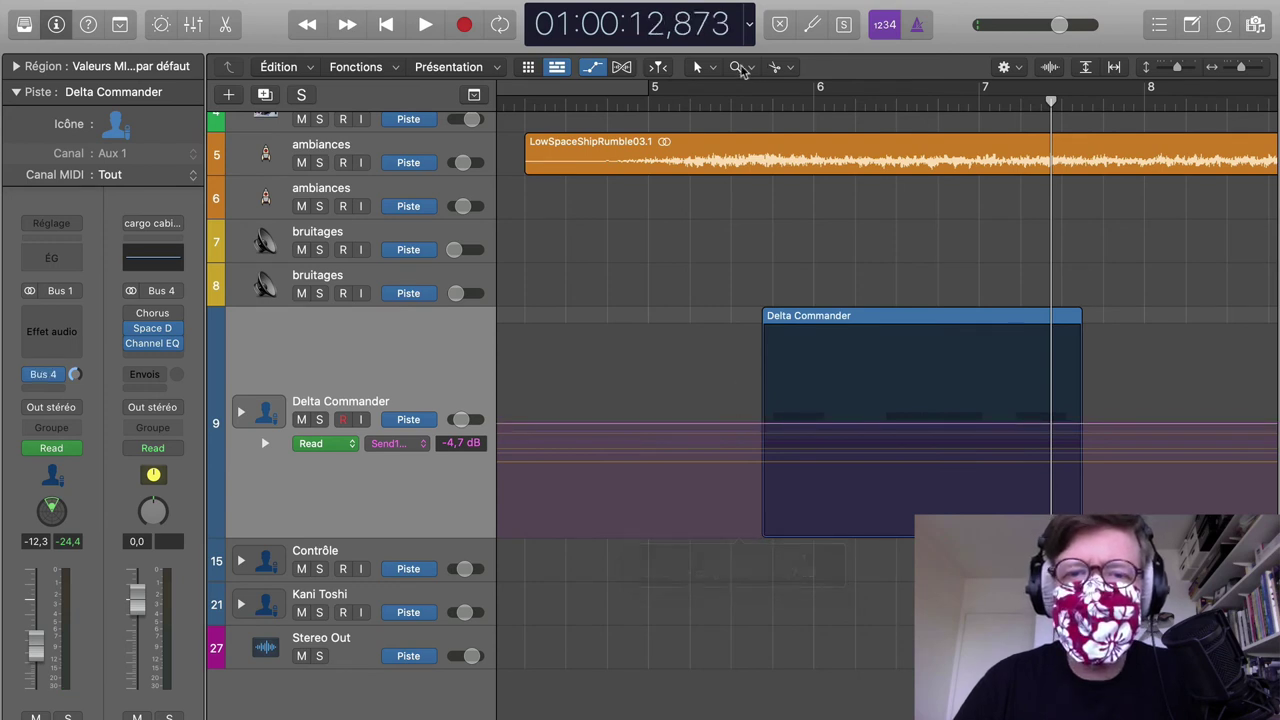
{"action": "left_click", "coordinate": [706, 105]}
{"action": "key", "text": "space"}
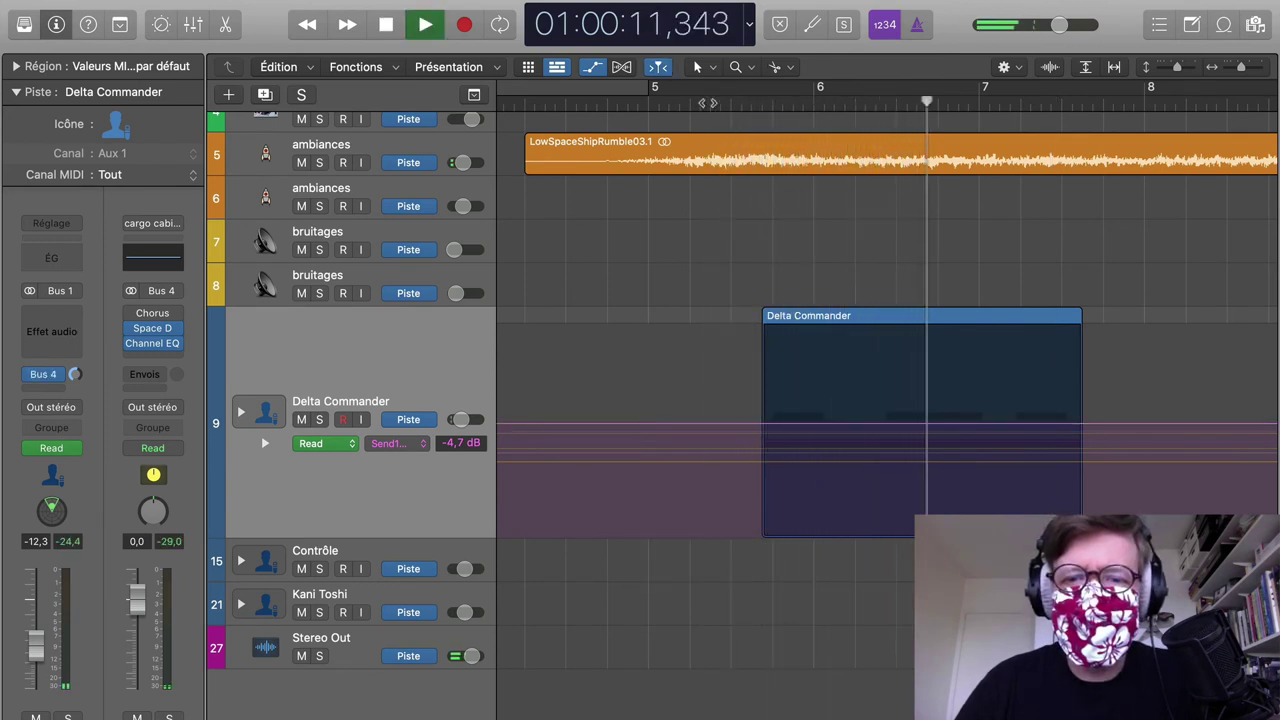
{"action": "key", "text": "space"}
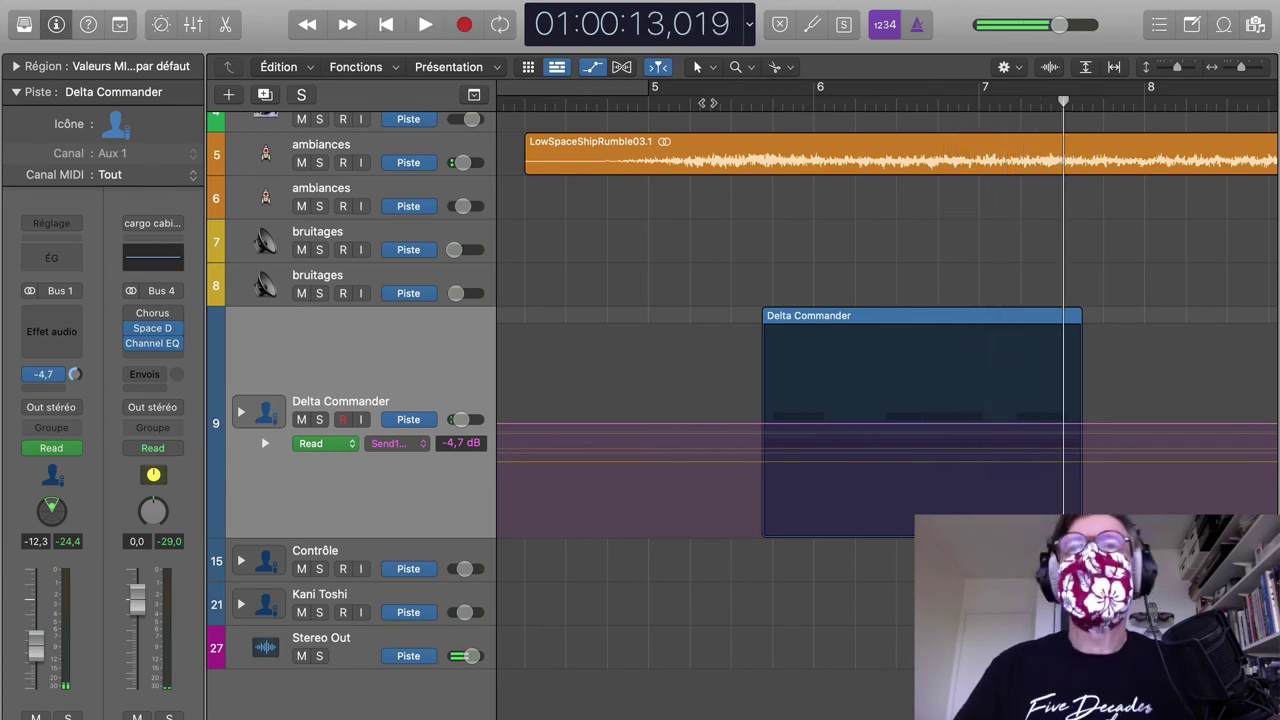
Step: Lower the Delta Commander binaural radius (distance) automation to about 26 % and play its first line
{"action": "left_click", "coordinate": [427, 443]}
{"action": "left_click", "coordinate": [483, 424]}
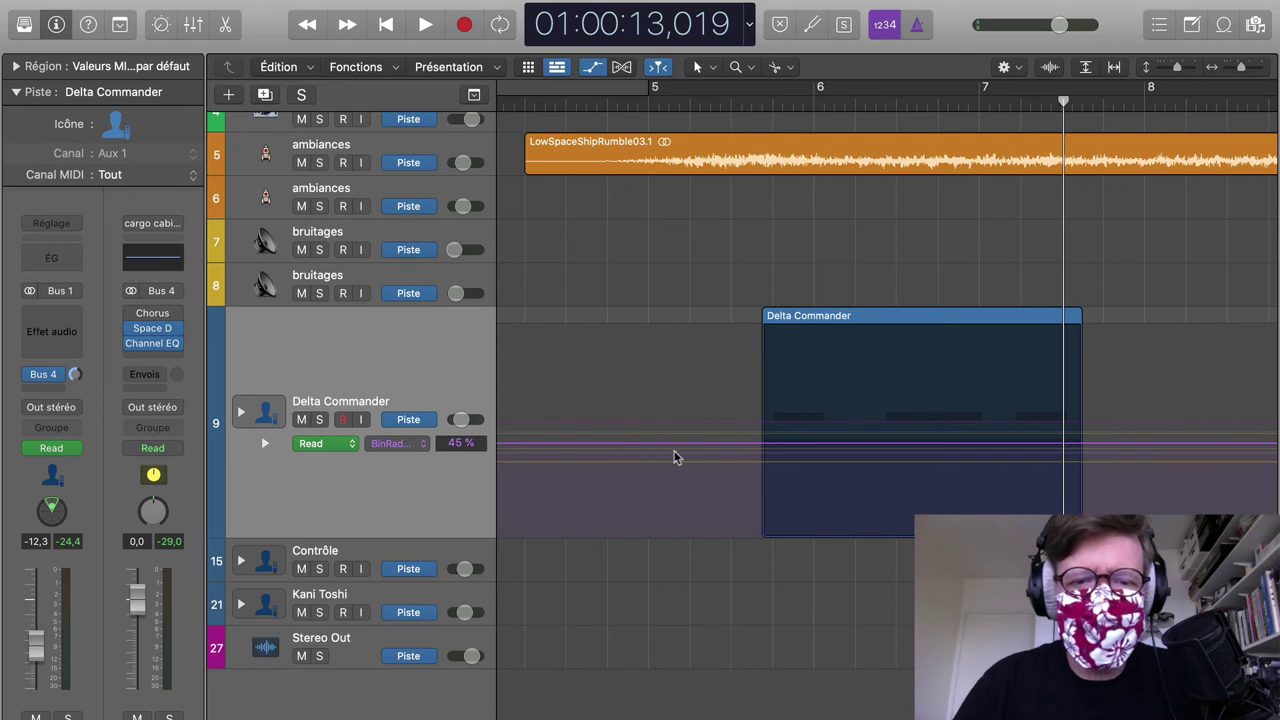
{"action": "left_click_drag", "start_coordinate": [706, 456], "coordinate": [703, 484]}
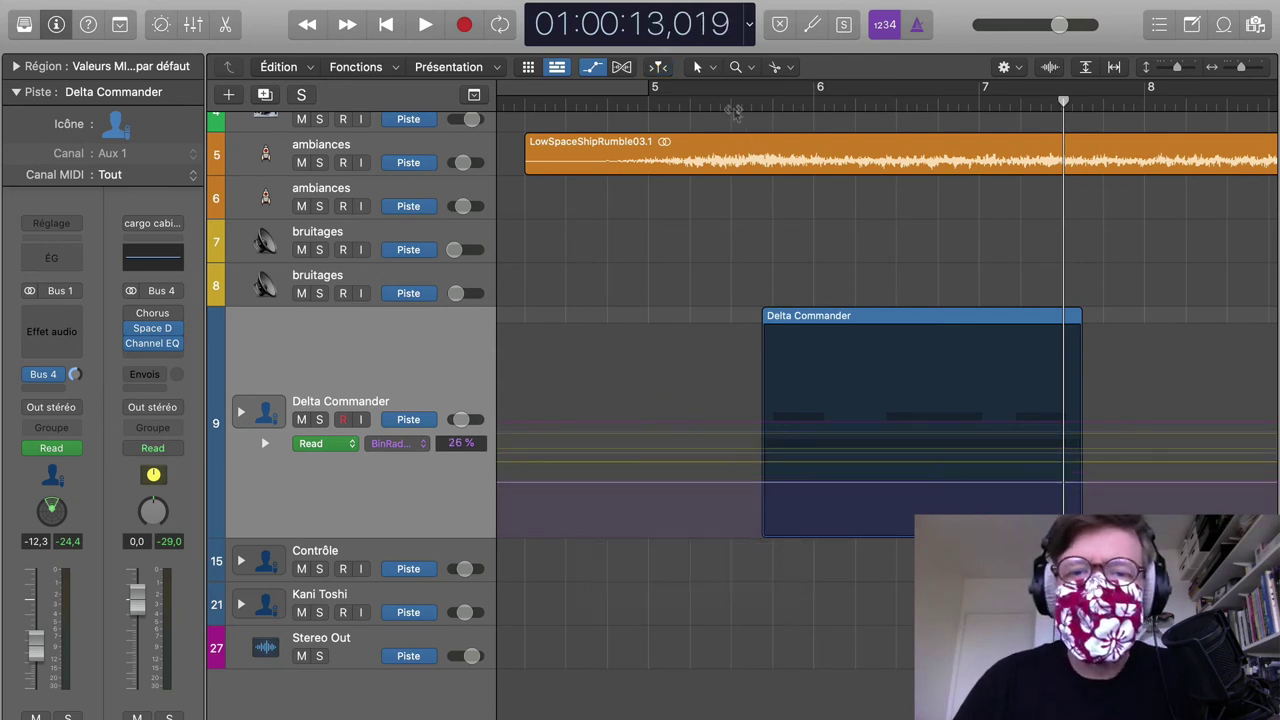
{"action": "left_click", "coordinate": [731, 105]}
{"action": "key", "text": "space"}
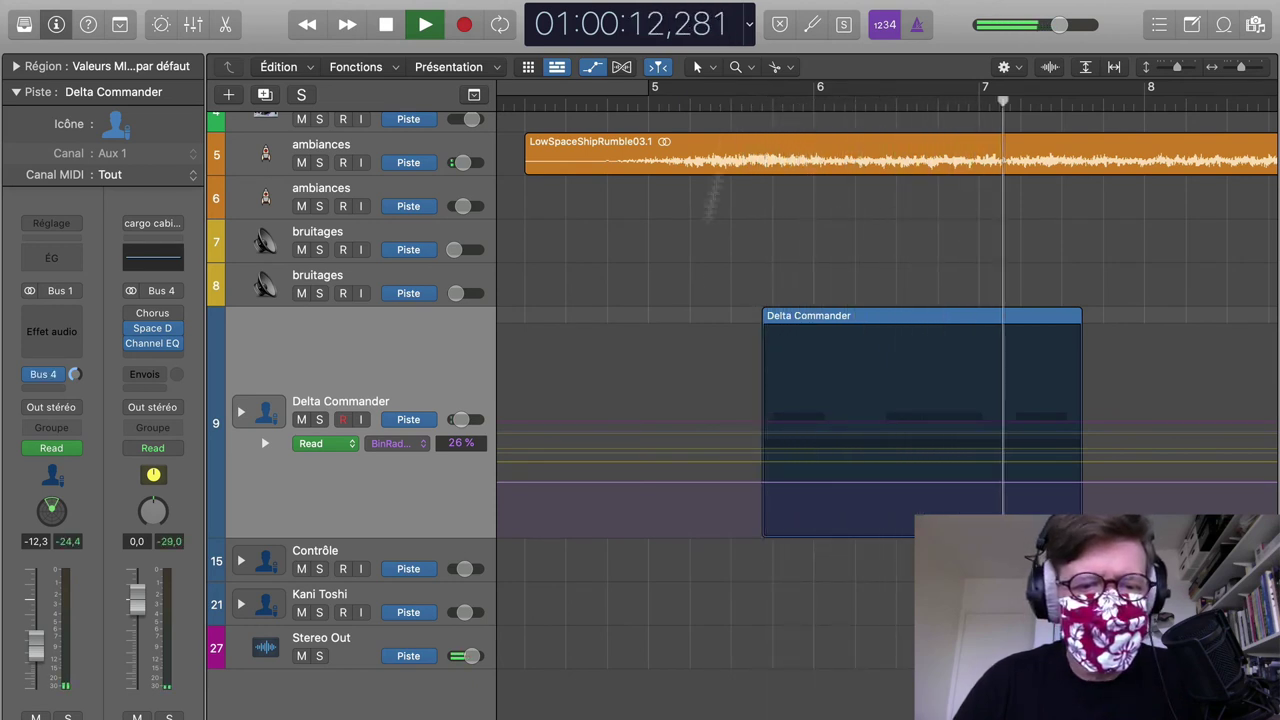
{"action": "key", "text": "space"}
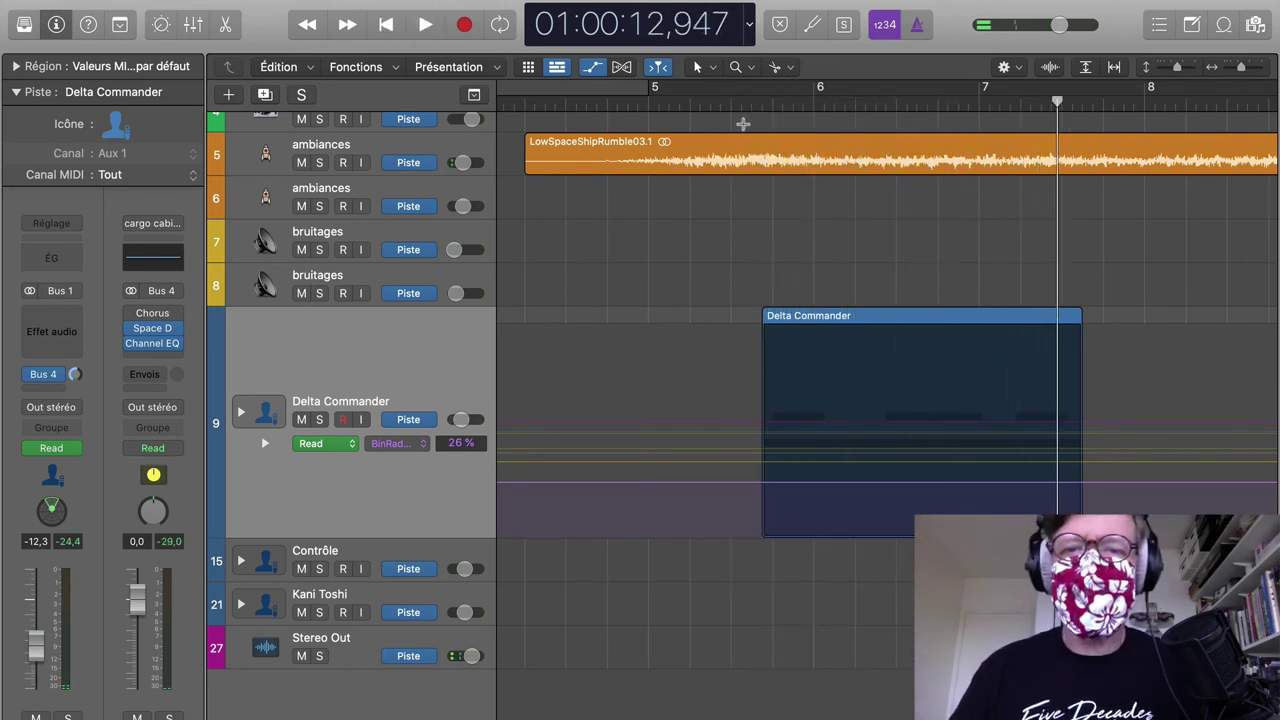
Step: Select the Stereo Out track and play the mix from 9 s into the start of the Contrôle line
{"action": "key", "text": "Return"}
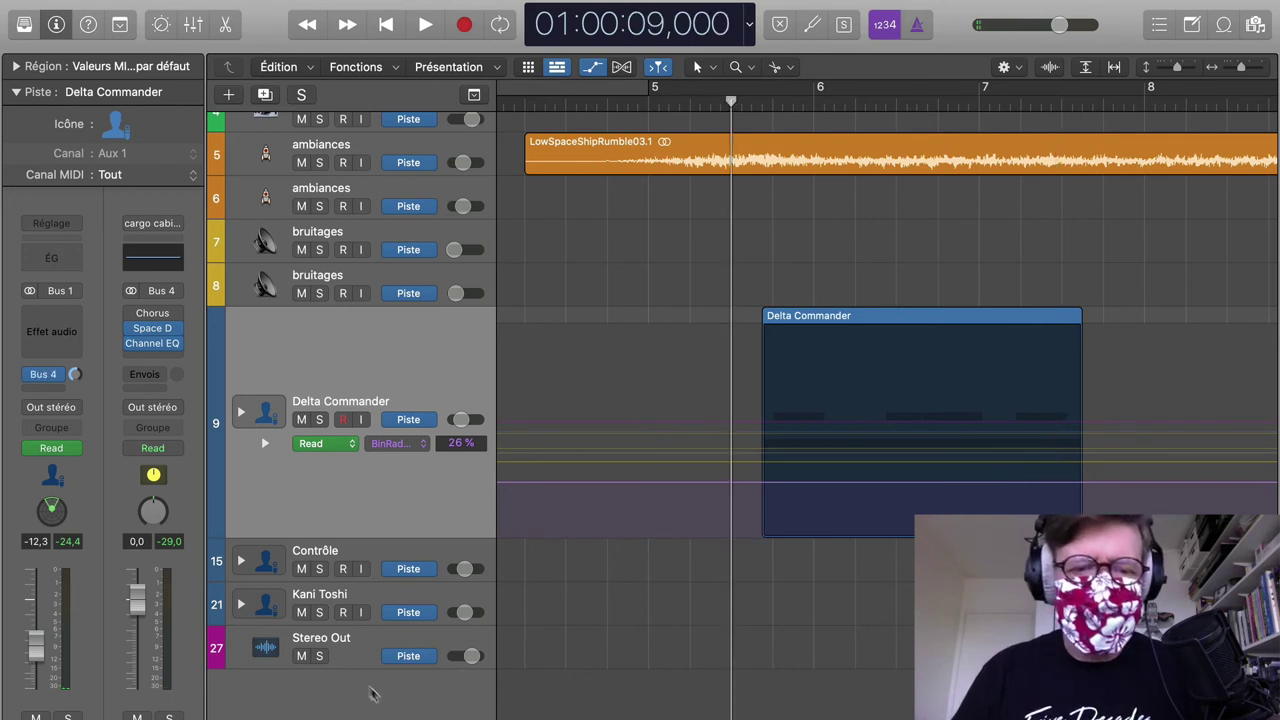
{"action": "left_click", "coordinate": [370, 643]}
{"action": "key", "text": "space"}
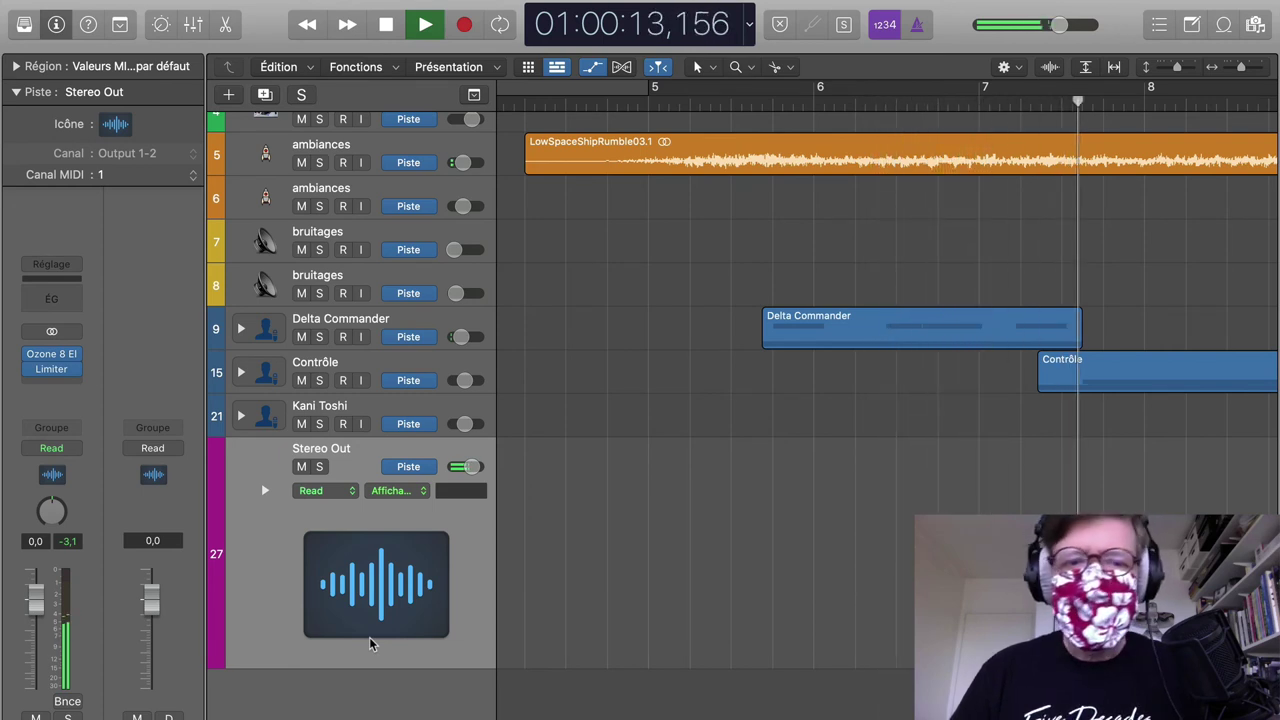
{"action": "key", "text": "space"}
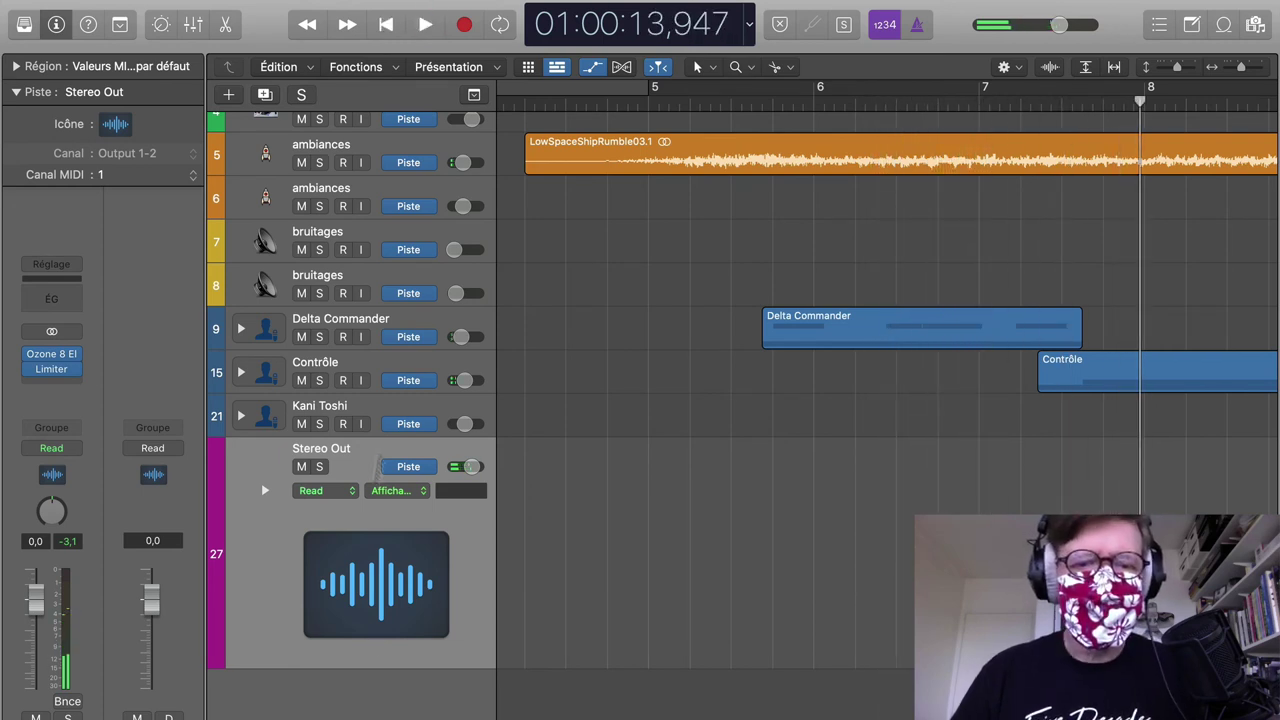
Step: Display the Send Mute 1 → cargo cabine automation on the Contrôle track
{"action": "left_click", "coordinate": [421, 363]}
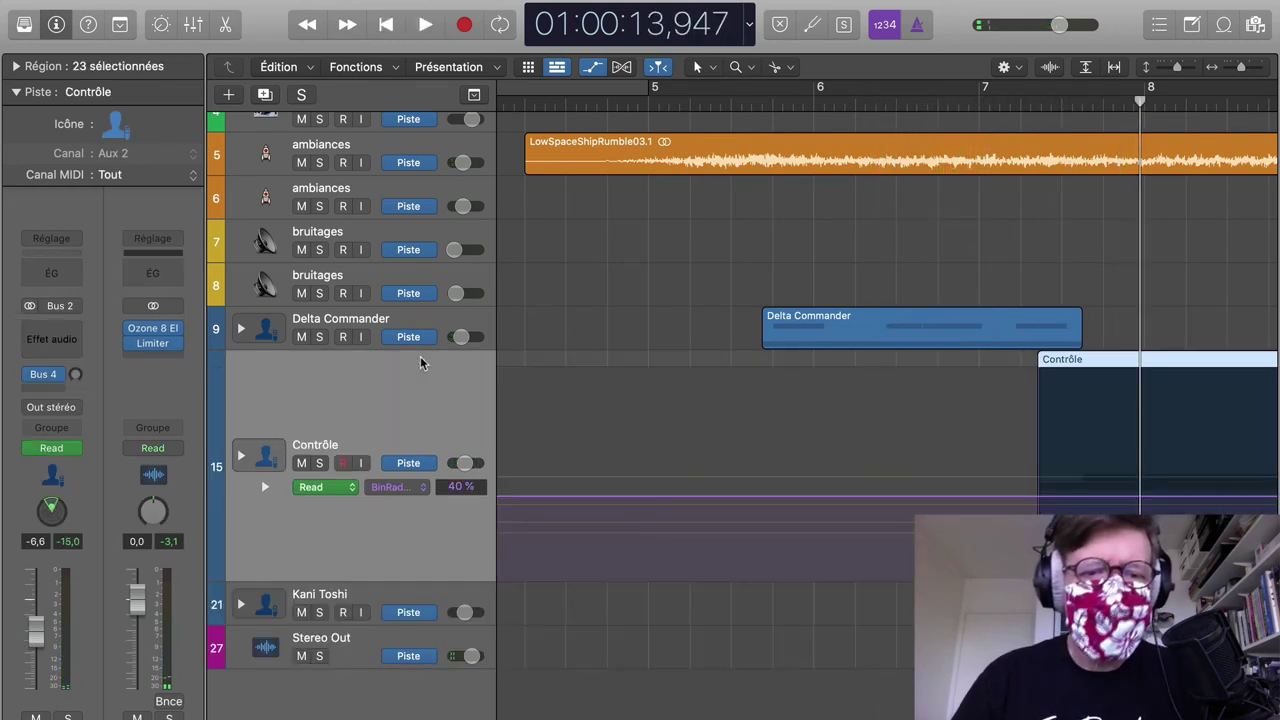
{"action": "left_click", "coordinate": [415, 490]}
{"action": "mouse_move", "coordinate": [477, 423]}
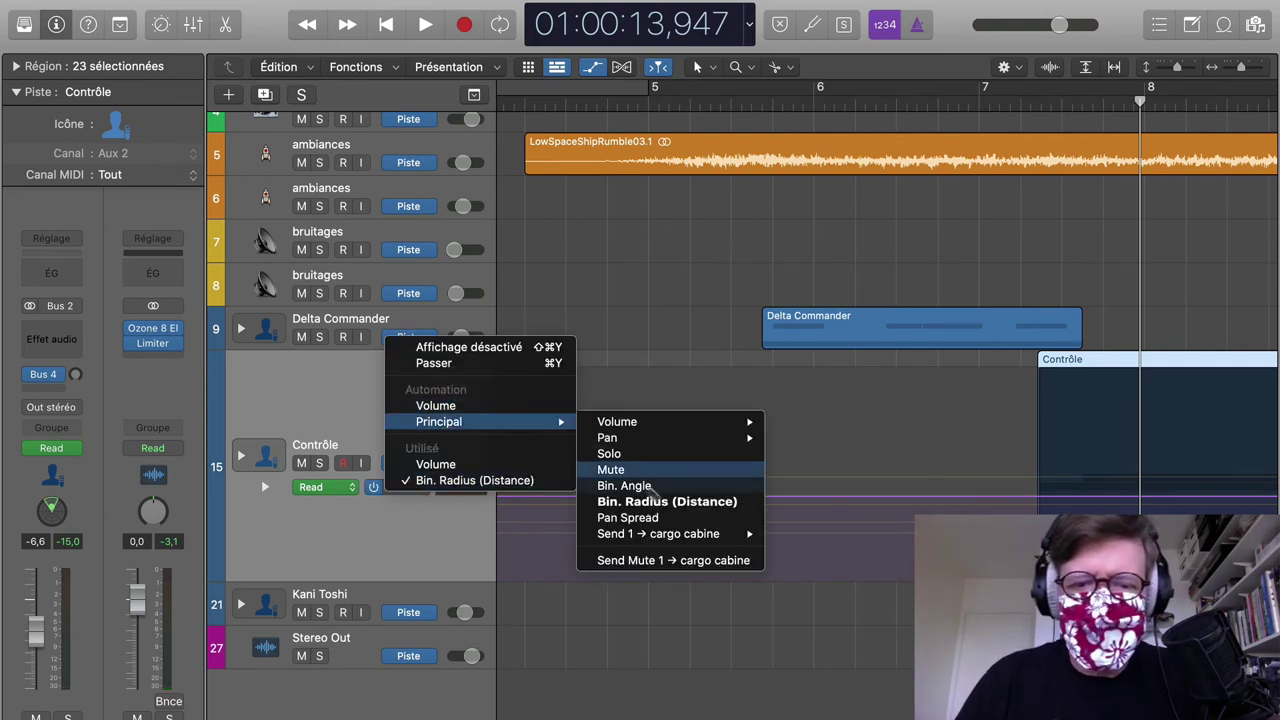
{"action": "left_click", "coordinate": [683, 560]}
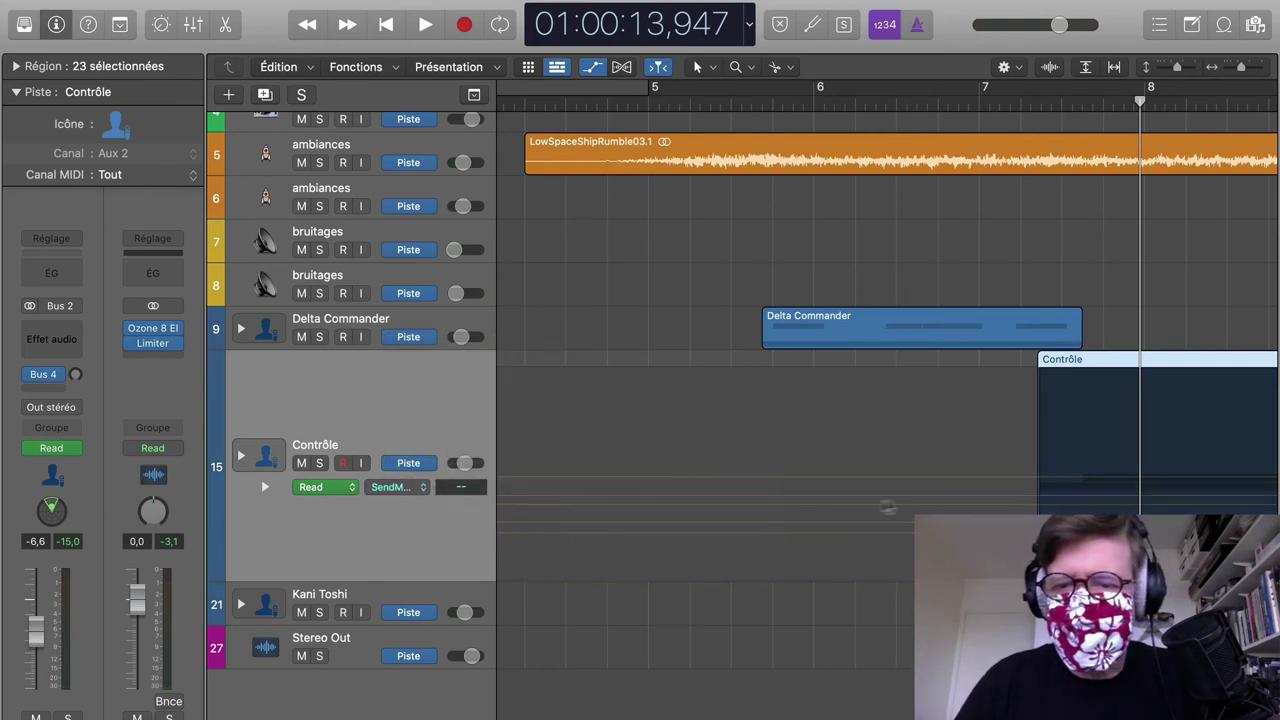
{"action": "key", "text": "shift+d"}
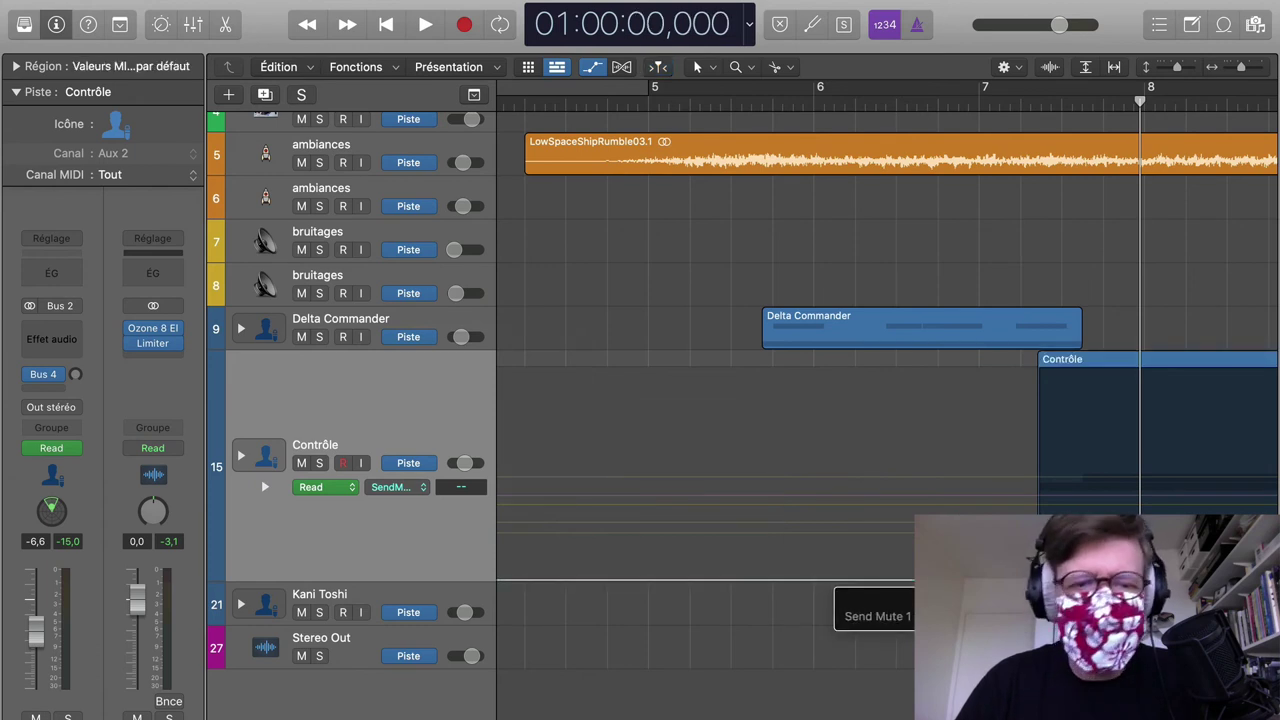
Step: Display the absolute Send 1 → cargo cabine automation on the Contrôle track and raise it to about -5.0 dB
{"action": "left_click", "coordinate": [428, 489]}
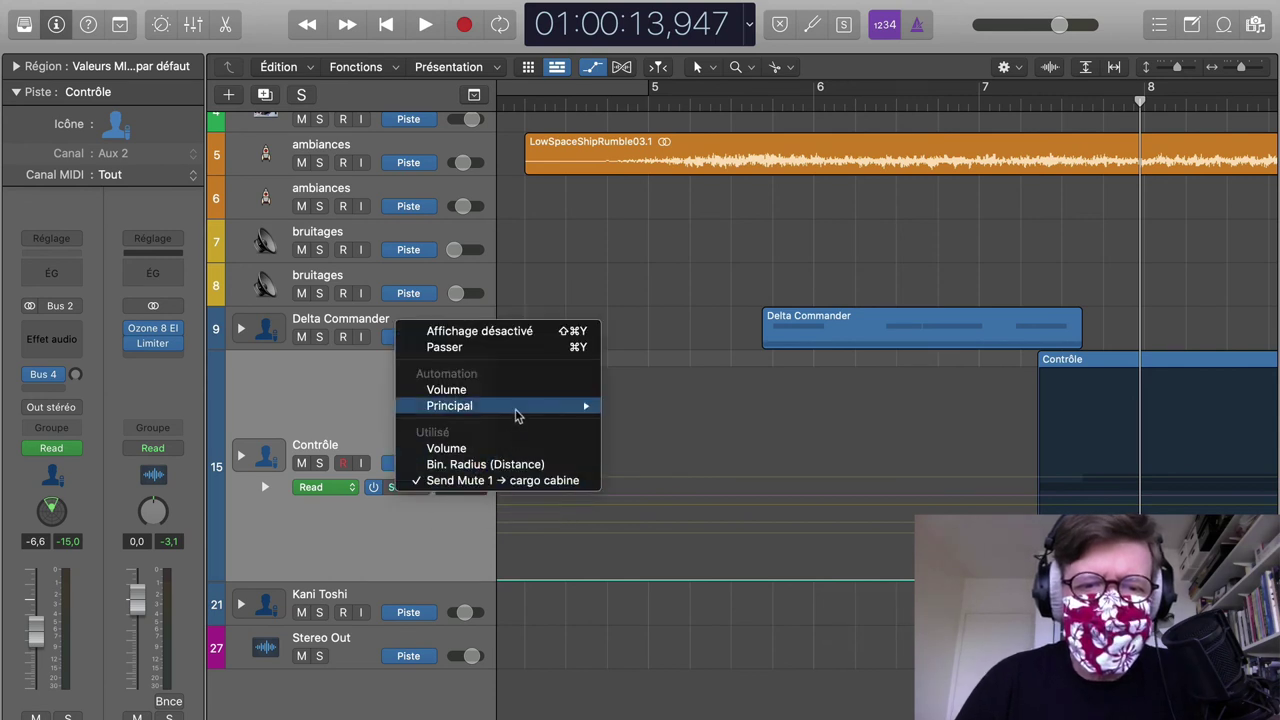
{"action": "mouse_move", "coordinate": [517, 416]}
{"action": "mouse_move", "coordinate": [692, 520]}
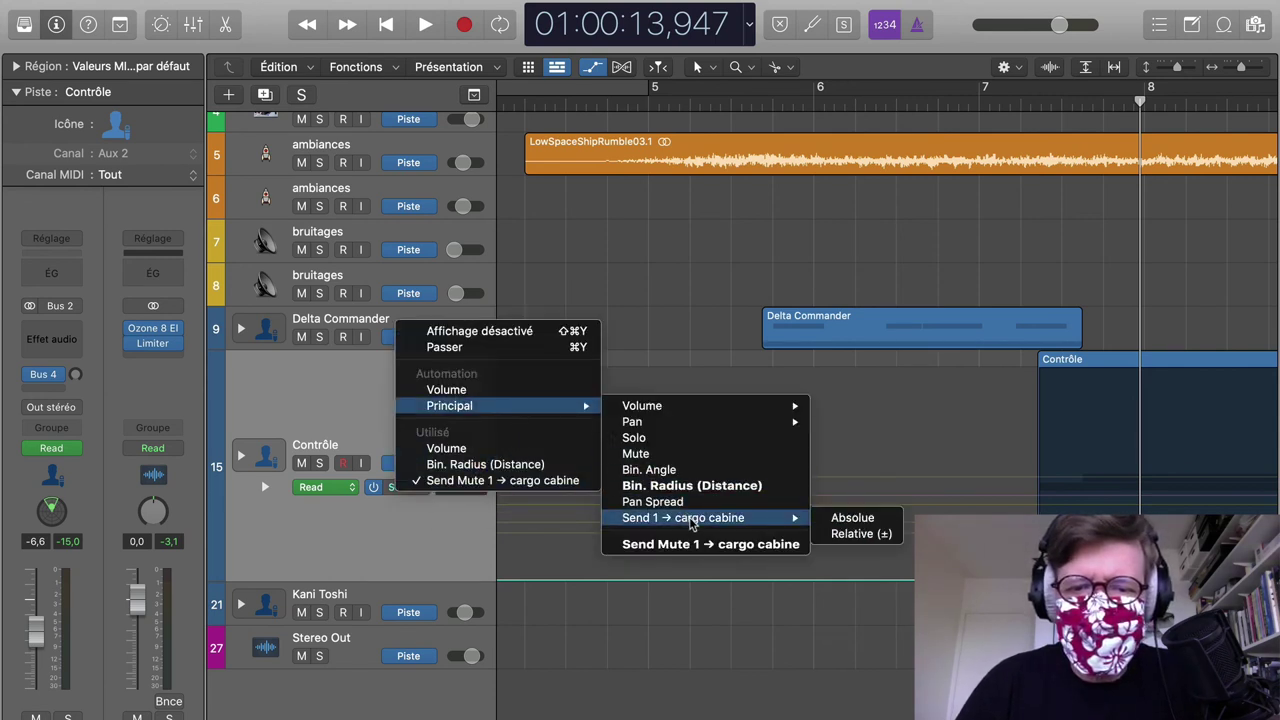
{"action": "left_click", "coordinate": [692, 520]}
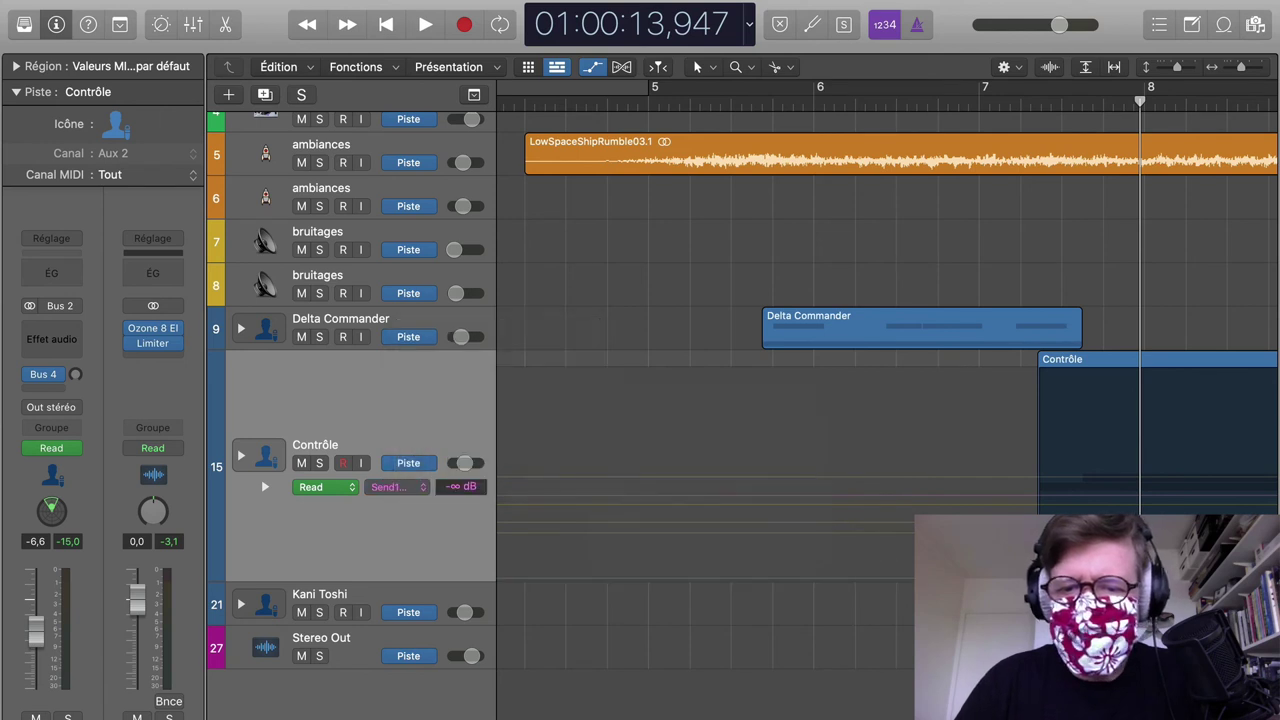
{"action": "left_click_drag", "start_coordinate": [938, 580], "coordinate": [938, 473]}
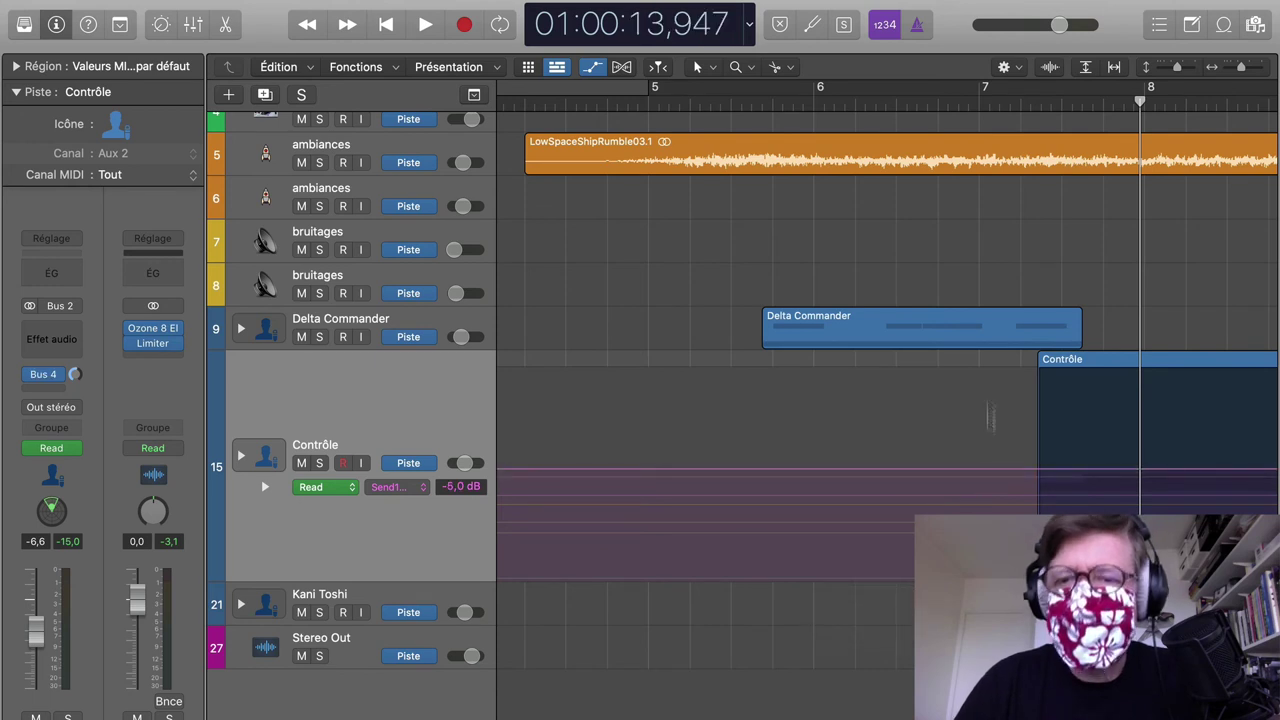
Step: Play the scene through the Contrôle and second Delta Commander lines to check the reverb send
{"action": "key", "text": "space"}
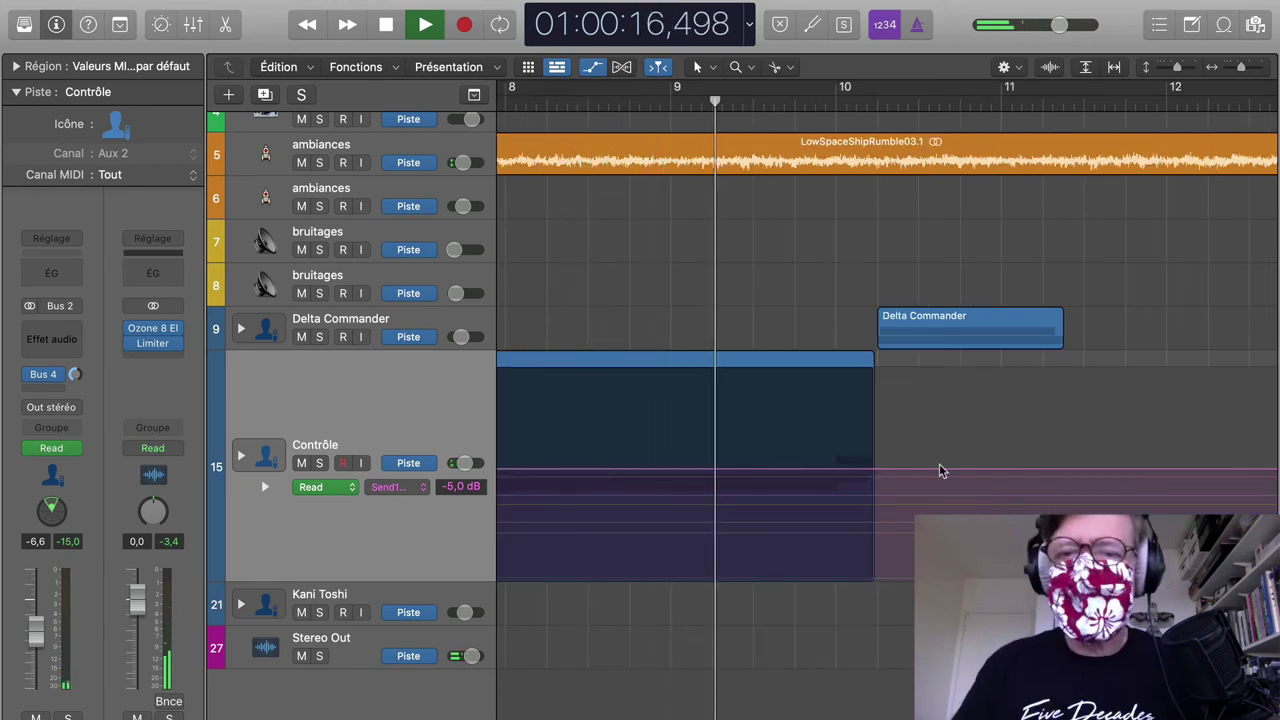
{"action": "key", "text": "space"}
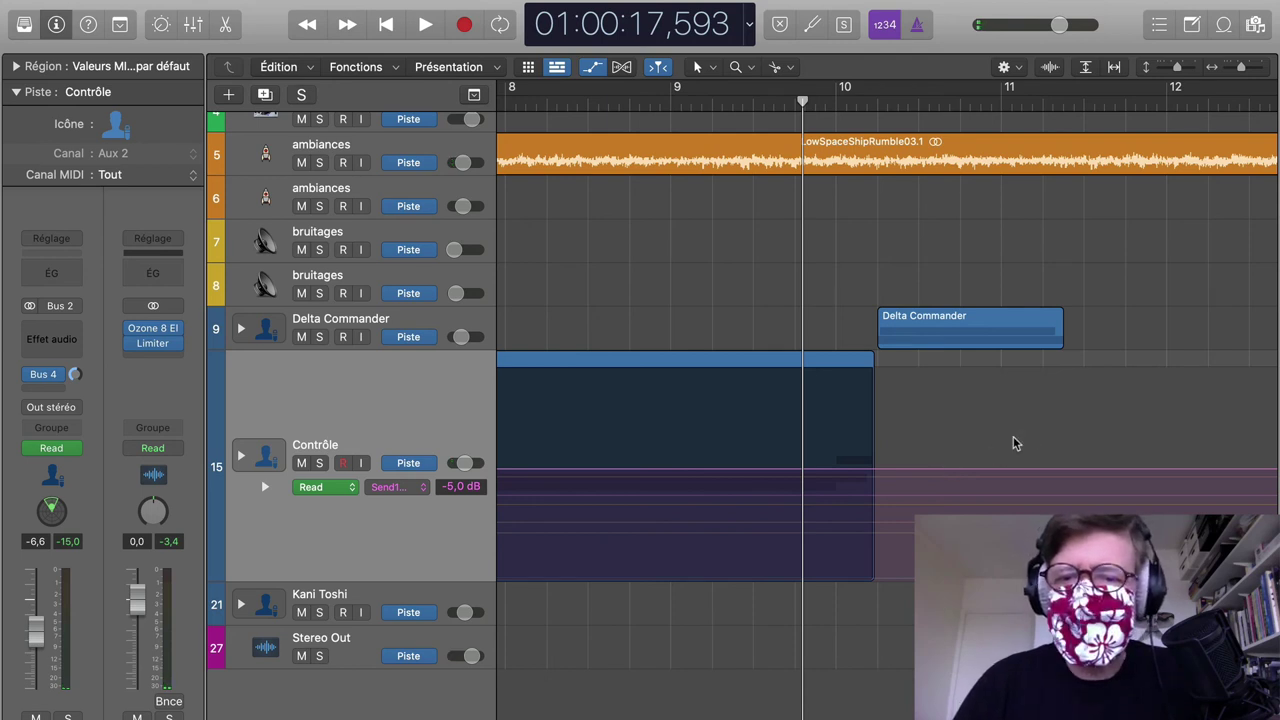
{"action": "key", "text": "space"}
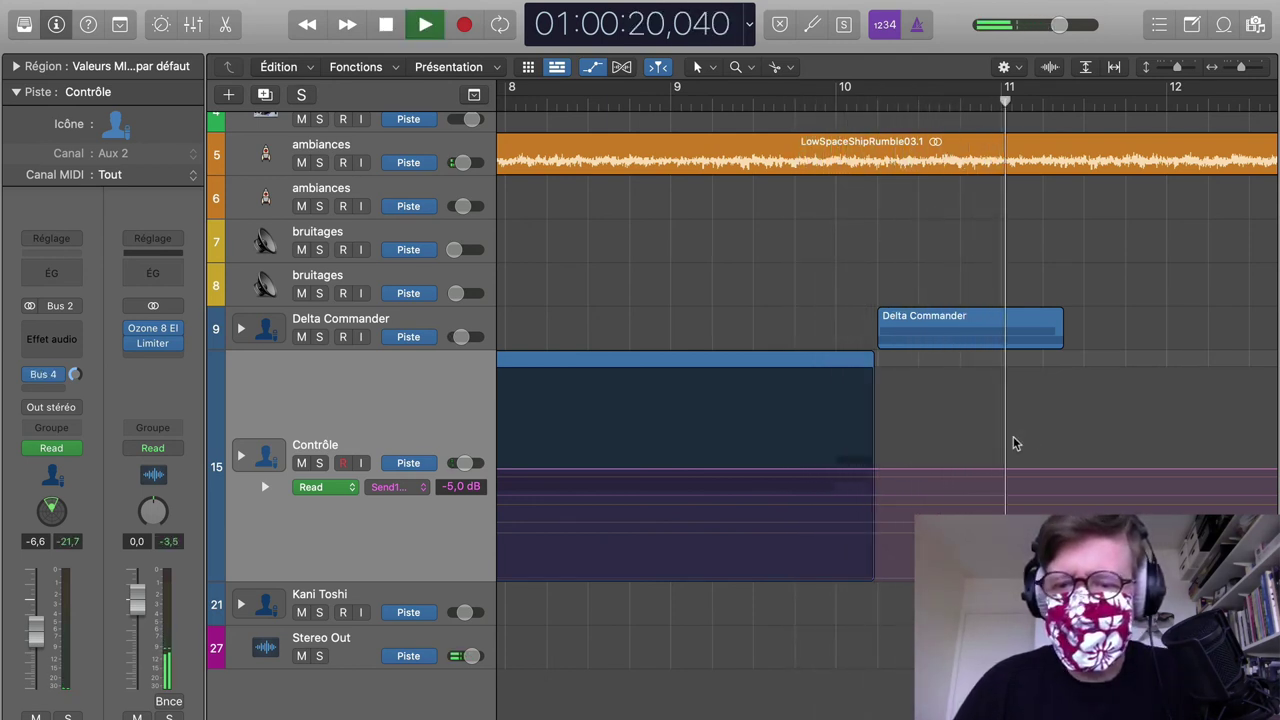
{"action": "key", "text": "space"}
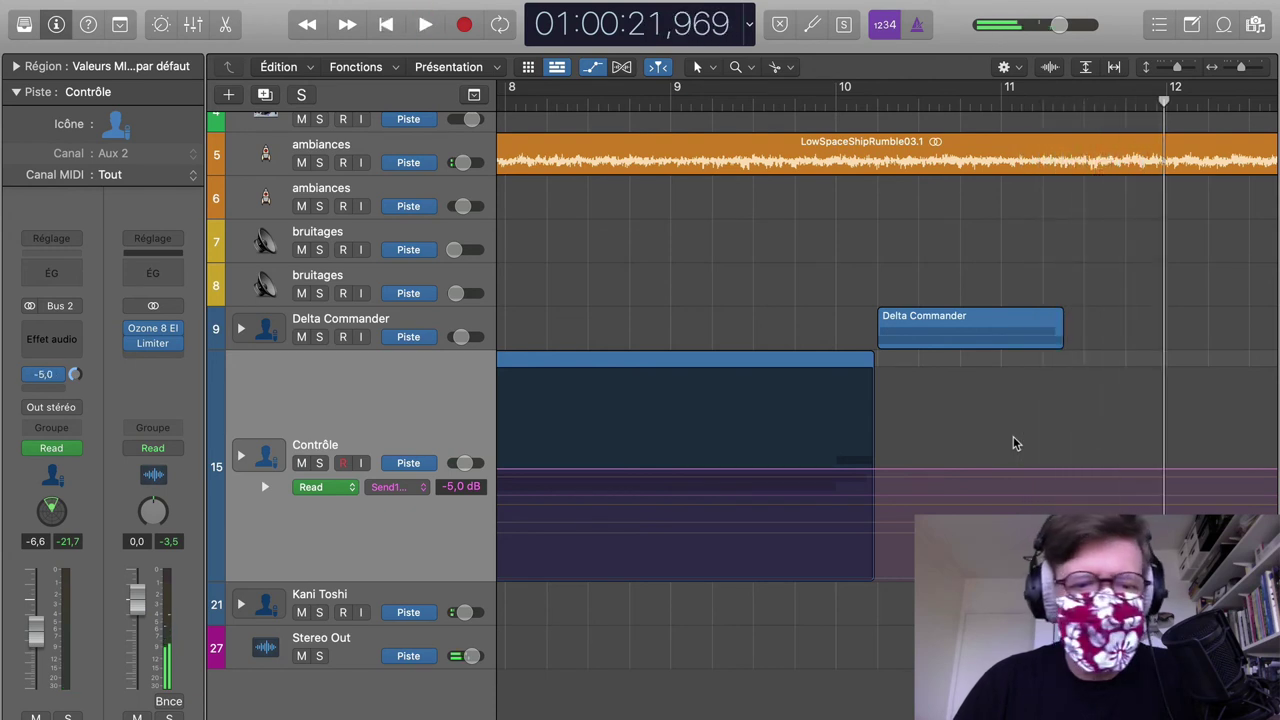
Step: Display the absolute Send 1 → cargo cabine automation on the Kani Toshi track and raise it to about -5.5 dB
{"action": "left_click", "coordinate": [409, 598]}
{"action": "left_click", "coordinate": [418, 531]}
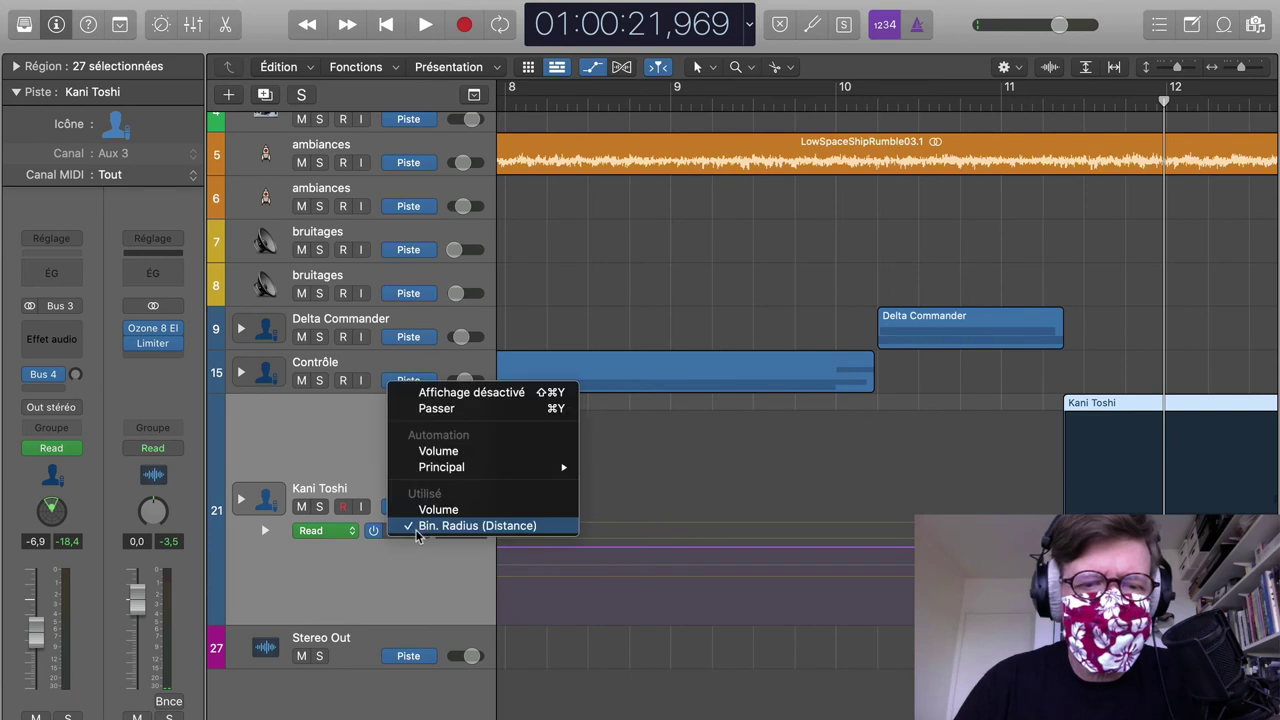
{"action": "mouse_move", "coordinate": [477, 466]}
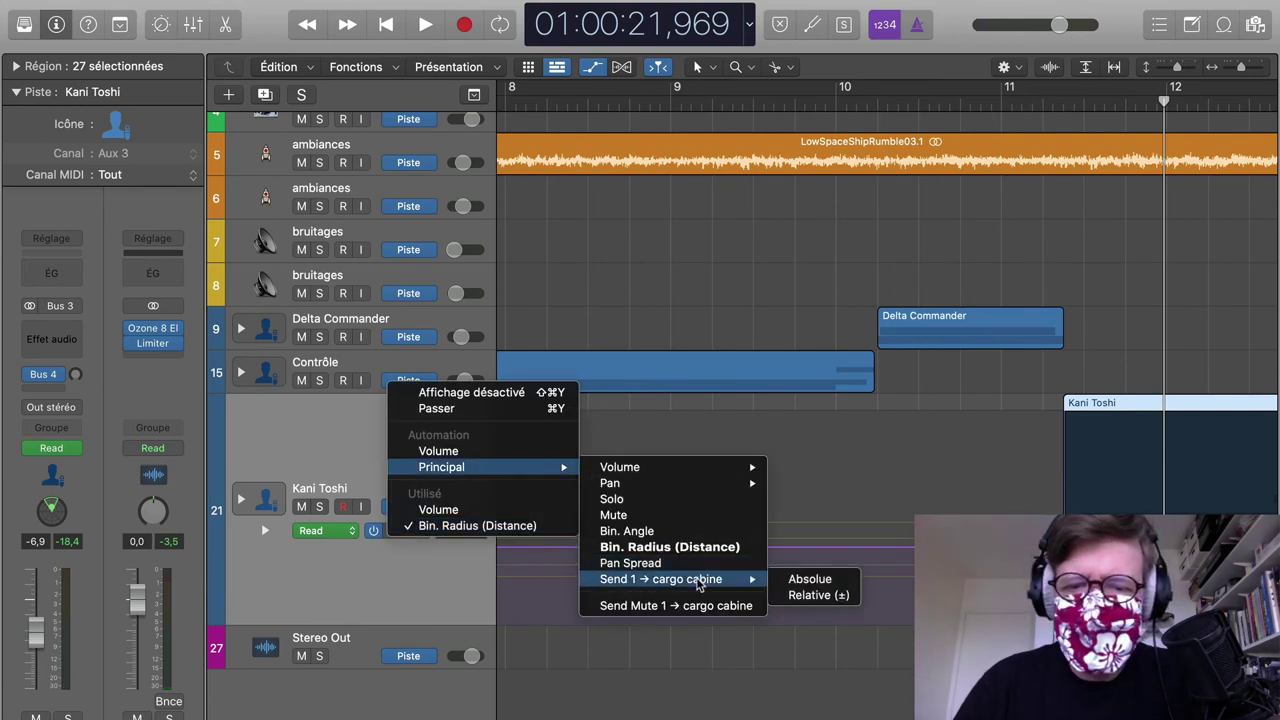
{"action": "left_click", "coordinate": [698, 579]}
{"action": "left_click", "coordinate": [864, 583]}
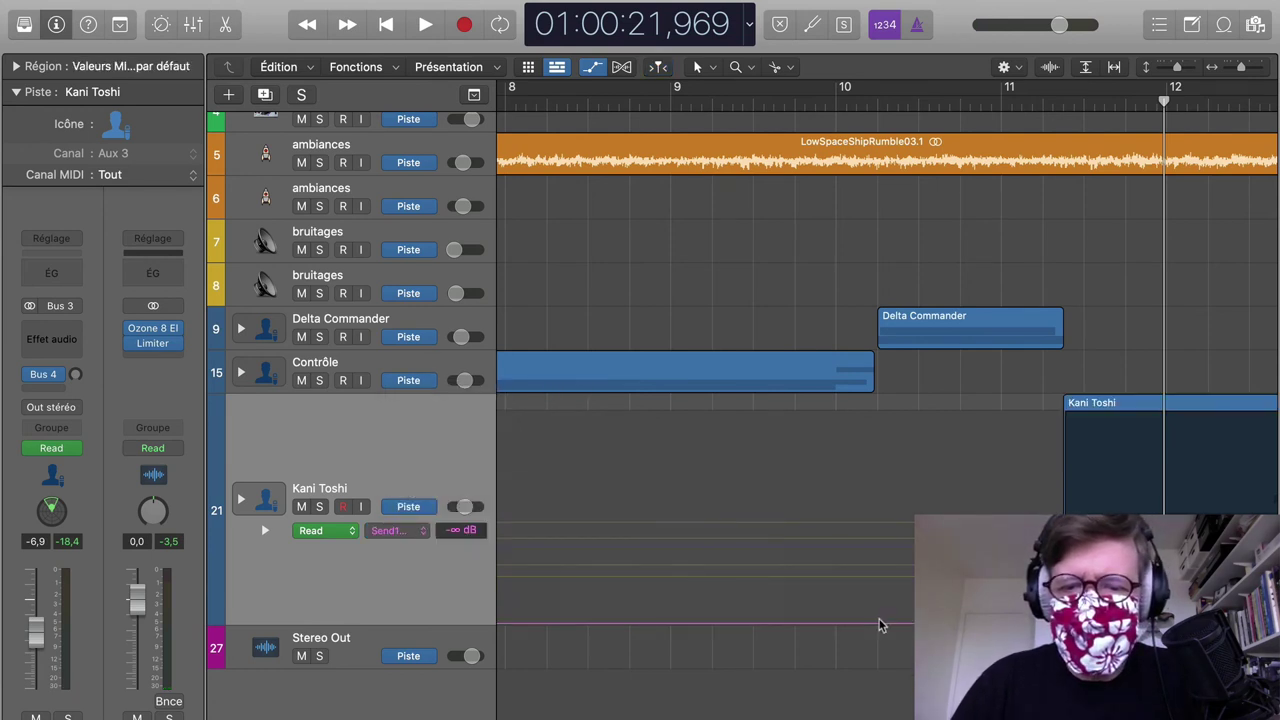
{"action": "left_click_drag", "start_coordinate": [880, 626], "coordinate": [898, 516]}
Step: Play the scene from 19.5 s through the Kani Toshi dialogue to check the reverb send
{"action": "left_click", "coordinate": [958, 102]}
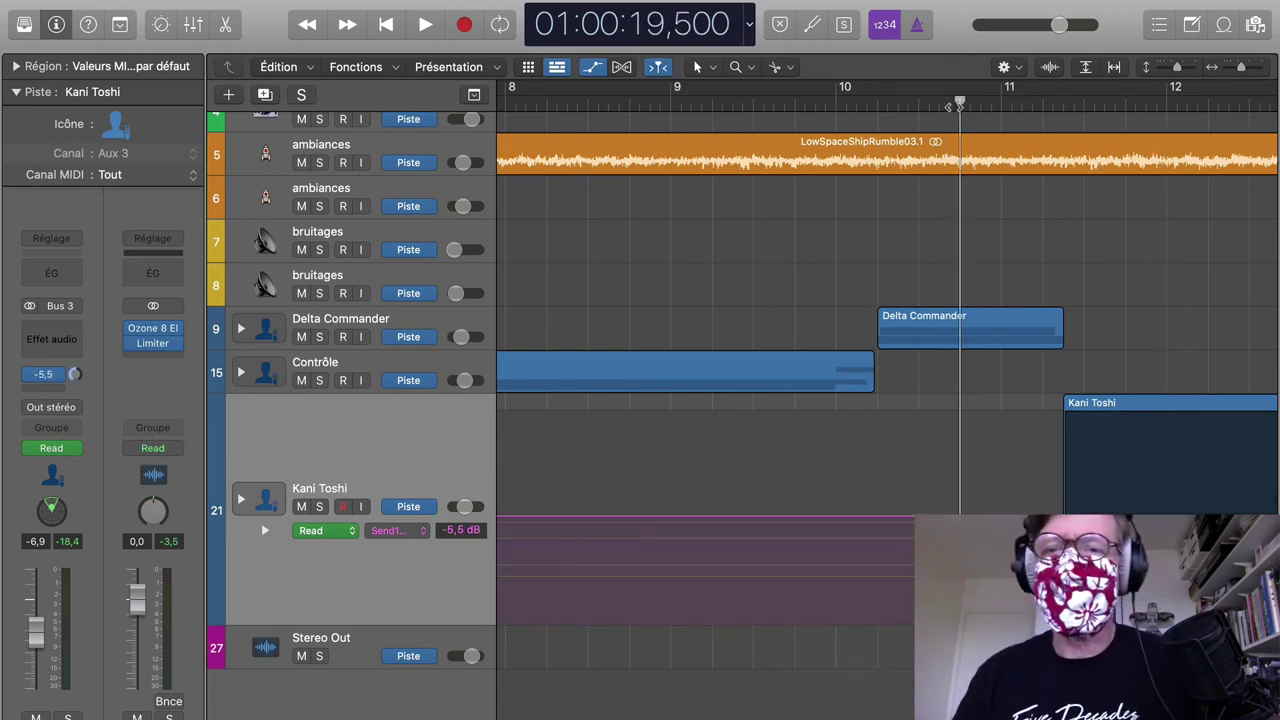
{"action": "key", "text": "space"}
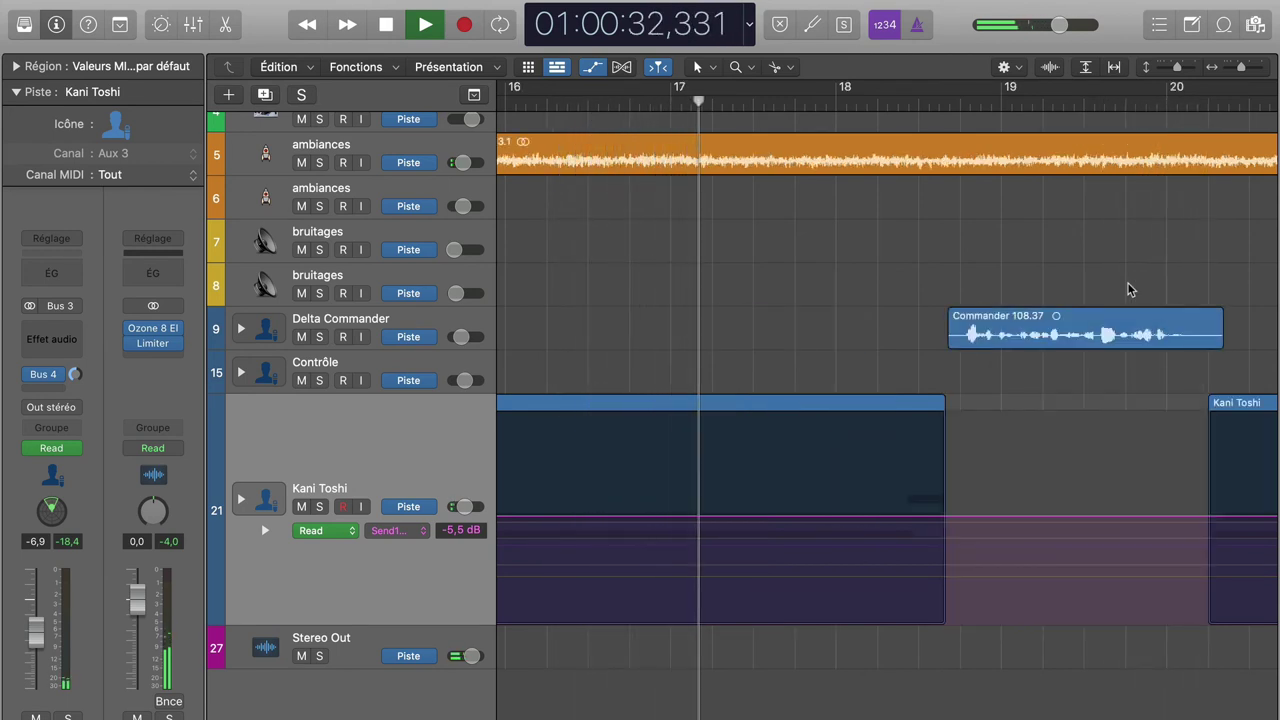
{"action": "key", "text": "space"}
Step: Locate the transition from the spaceship rumble to the room tone ambience near bar 32
{"action": "scroll", "coordinate": [1130, 290], "scroll_direction": "right", "scroll_amount": 10}
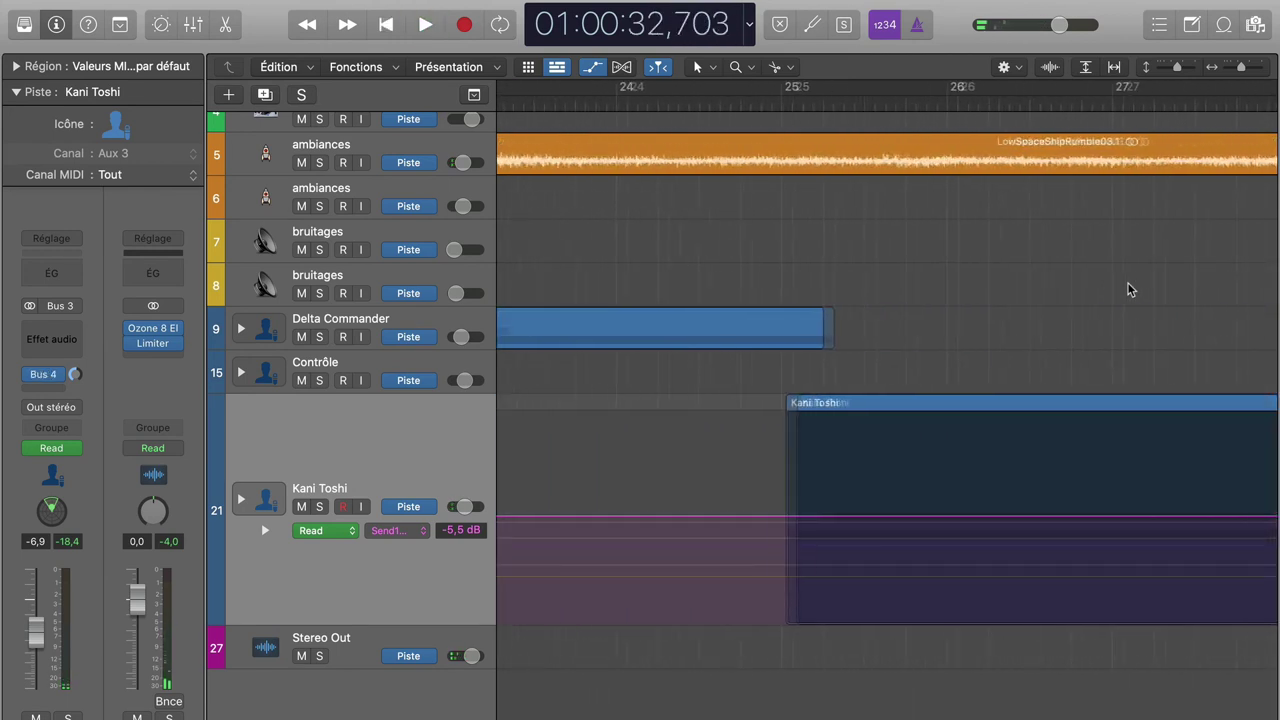
{"action": "scroll", "coordinate": [1130, 290], "scroll_direction": "right", "scroll_amount": 10}
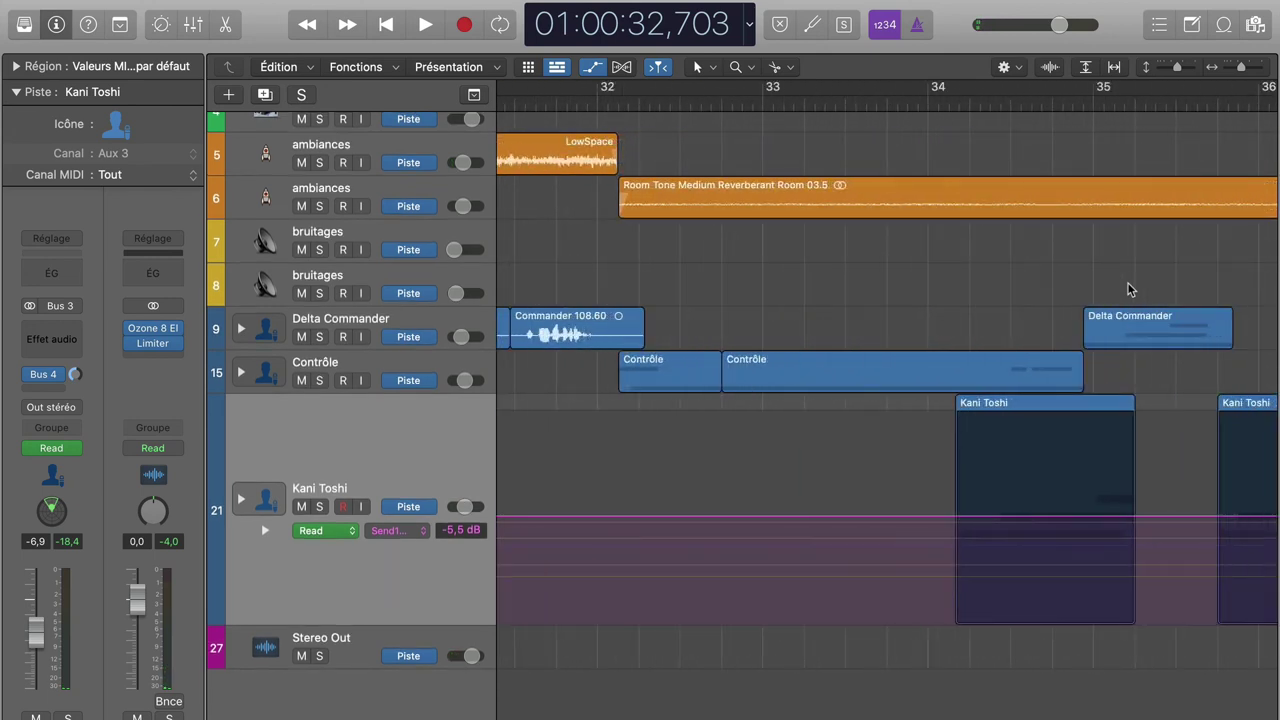
{"action": "scroll", "coordinate": [1130, 290], "scroll_direction": "right", "scroll_amount": 2}
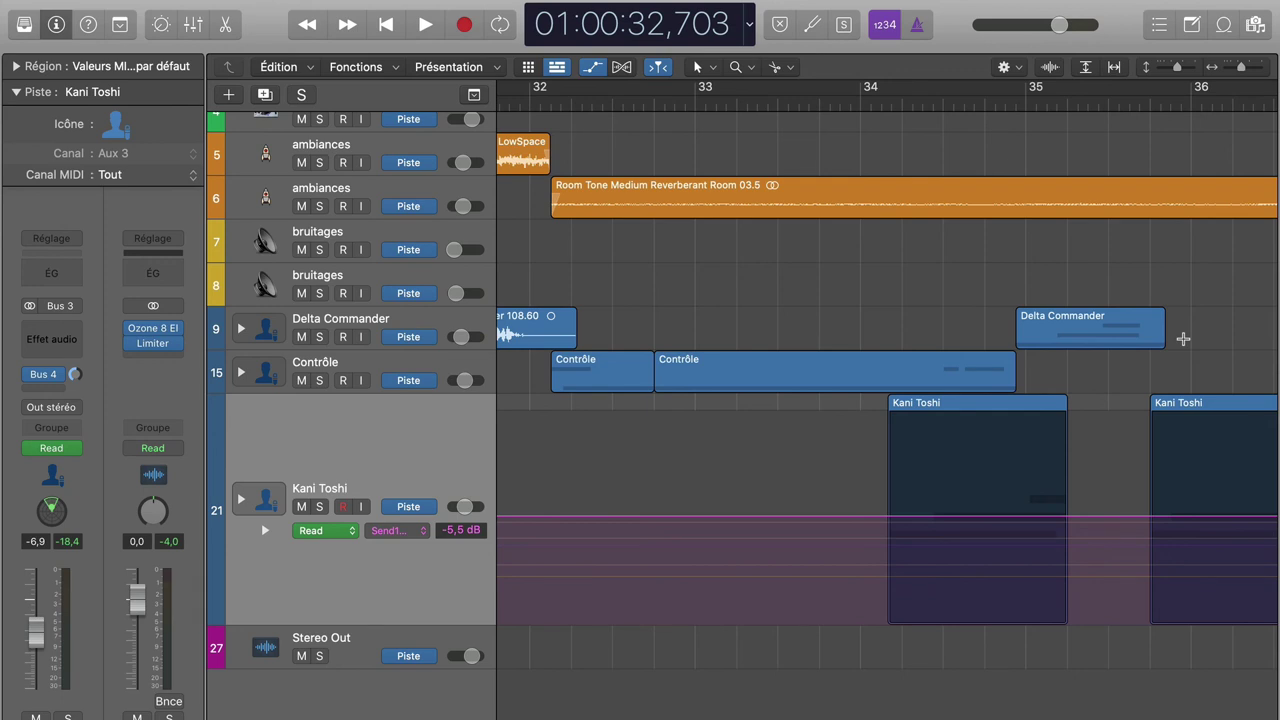
{"action": "scroll", "coordinate": [1183, 339], "scroll_direction": "left", "scroll_amount": 6}
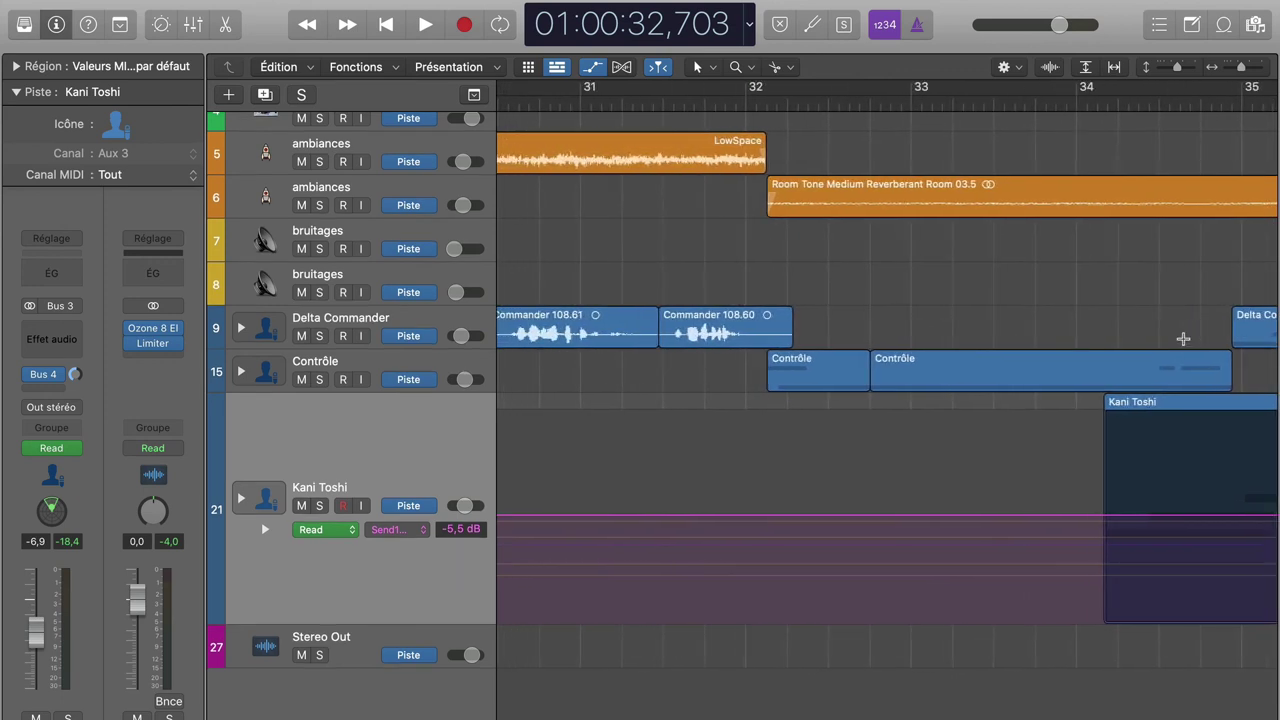
Step: Play the scene from just after bar 31 across the change from LowSpace to the room tone ambience
{"action": "scroll", "coordinate": [1183, 339], "scroll_direction": "right", "scroll_amount": 15}
{"action": "scroll", "coordinate": [1183, 339], "scroll_direction": "left", "scroll_amount": 15}
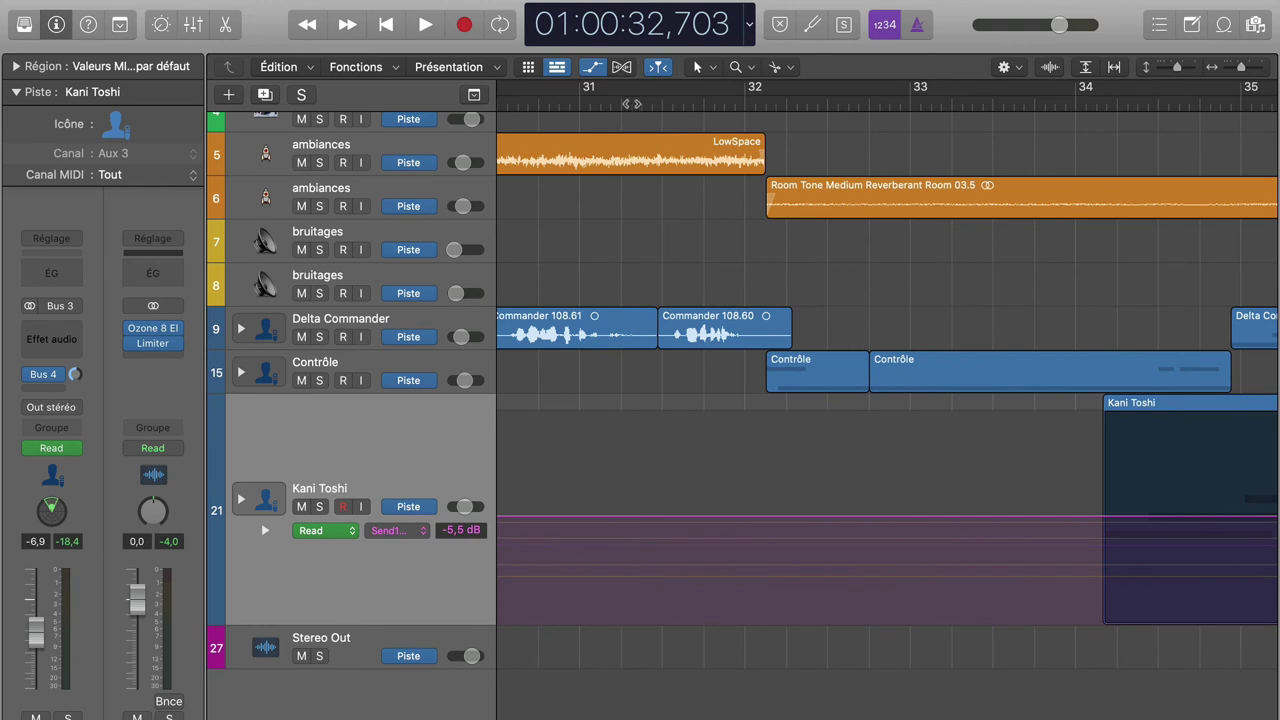
{"action": "left_click", "coordinate": [622, 104]}
{"action": "key", "text": "space"}
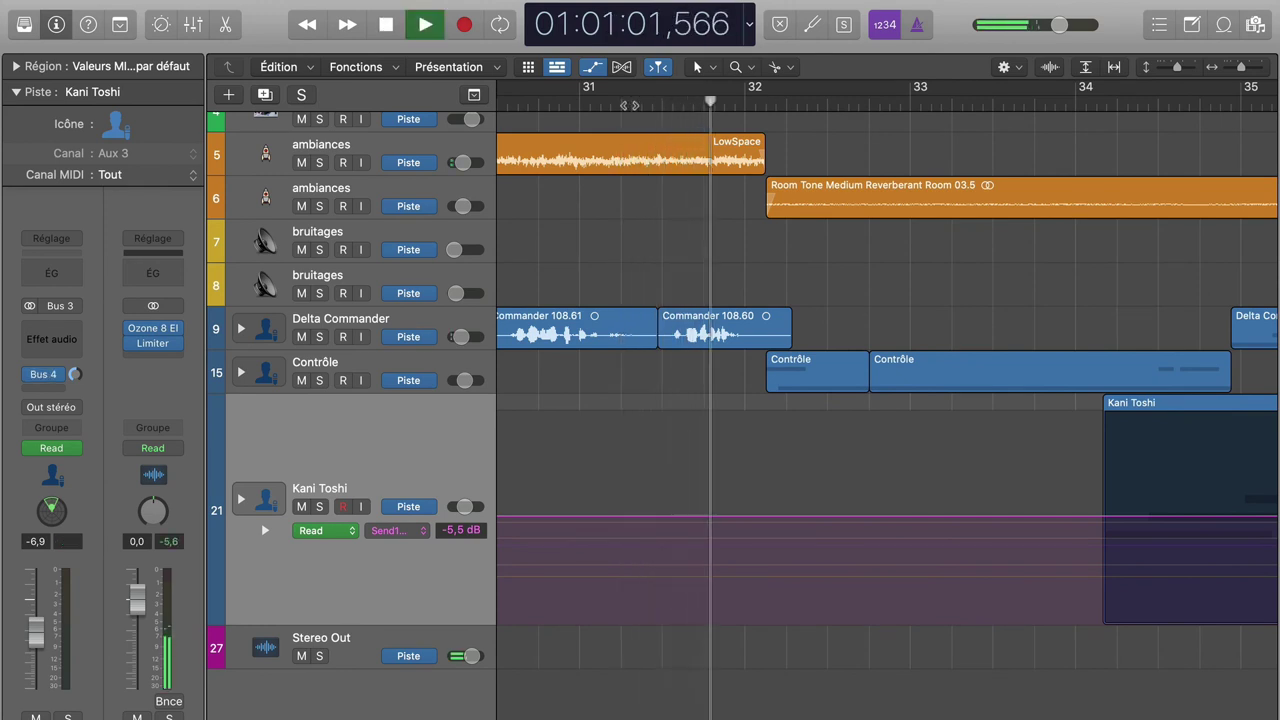
{"action": "key", "text": "space"}
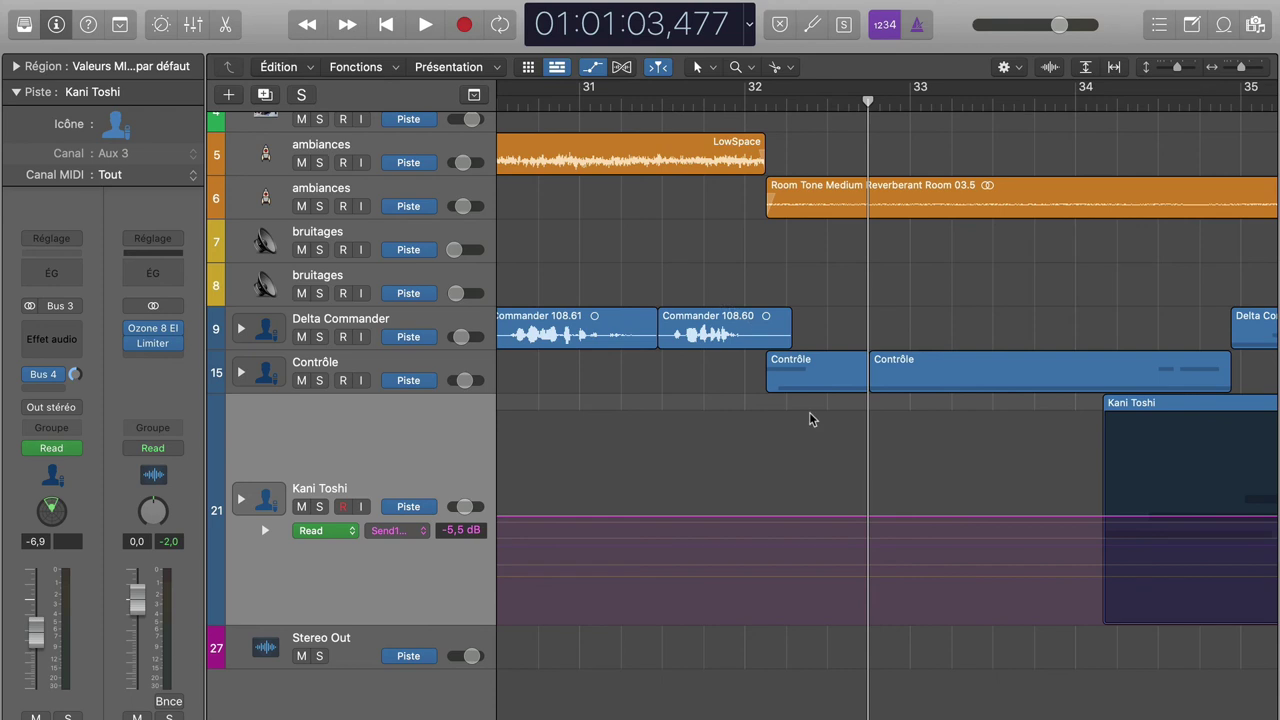
Step: Drop the Contrôle track's Send 1 → cargo cabine automation from -5.0 dB to -∞ at the ambience change just after bar 32
{"action": "left_click", "coordinate": [421, 364]}
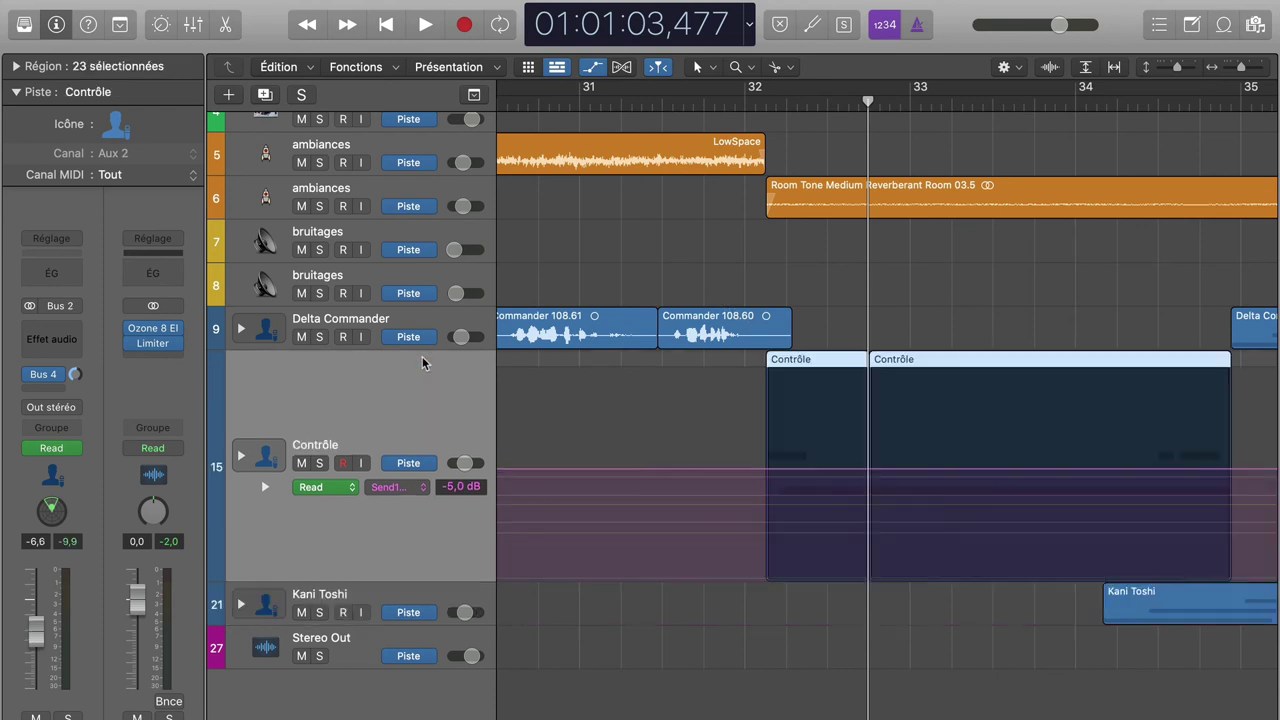
{"action": "left_click", "coordinate": [757, 469]}
{"action": "left_click_drag", "start_coordinate": [786, 475], "coordinate": [786, 702]}
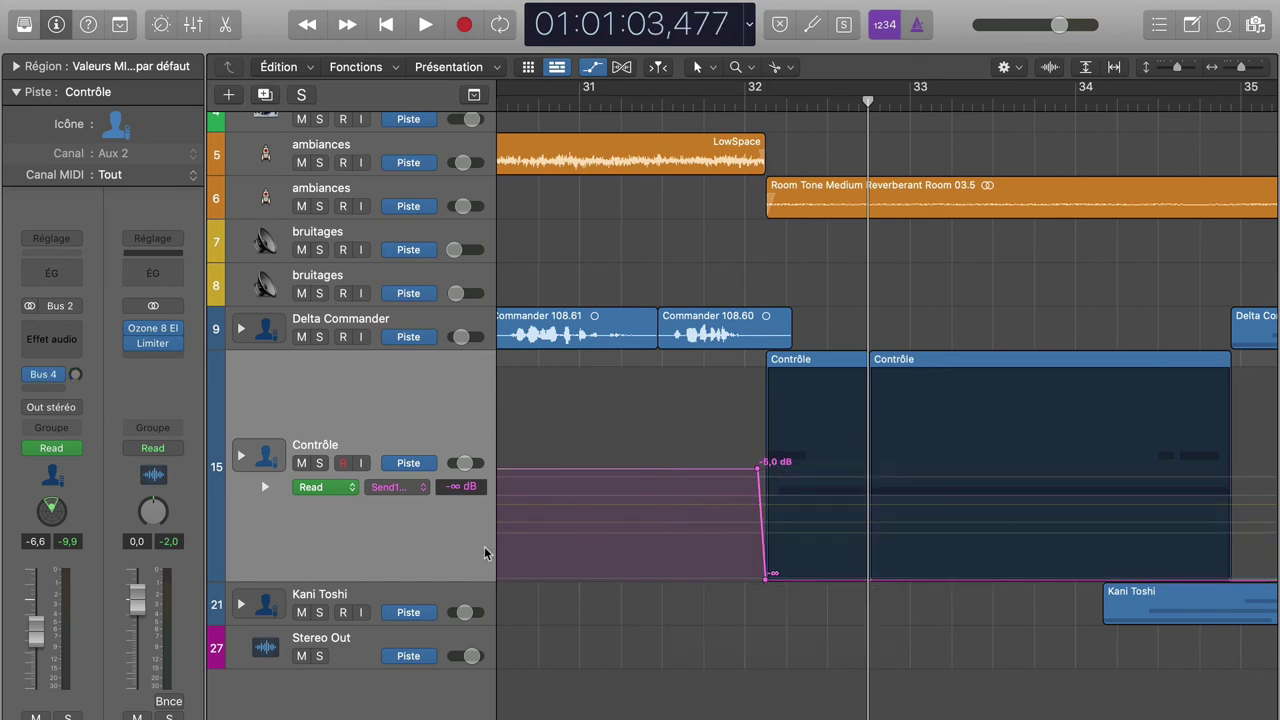
Step: Drop the Delta Commander track's displayed Bin. Radius automation from 26 % to 0 at the ambience change just after bar 32
{"action": "left_click", "coordinate": [452, 322]}
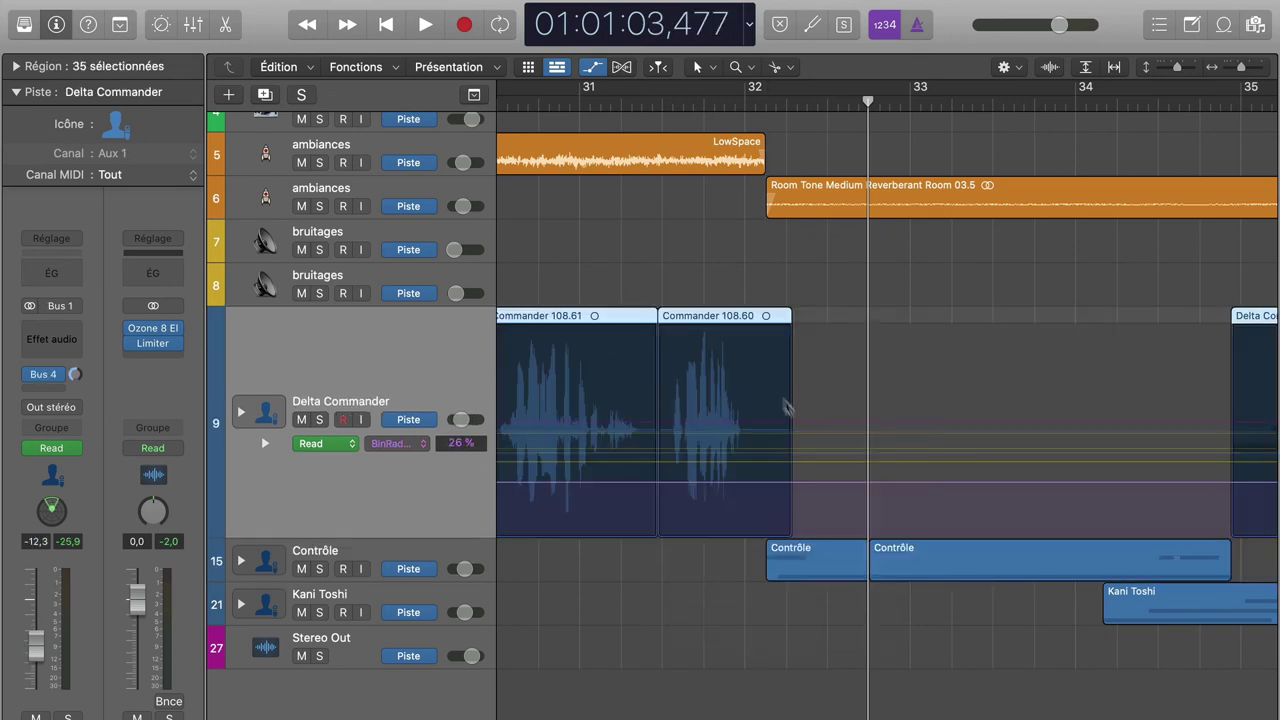
{"action": "left_click", "coordinate": [762, 483]}
{"action": "left_click_drag", "start_coordinate": [771, 486], "coordinate": [768, 533]}
Step: Drop the Kani Toshi track's Send 1 → cargo cabine automation from -5.5 dB to -∞ just after bar 32
{"action": "left_click", "coordinate": [441, 597]}
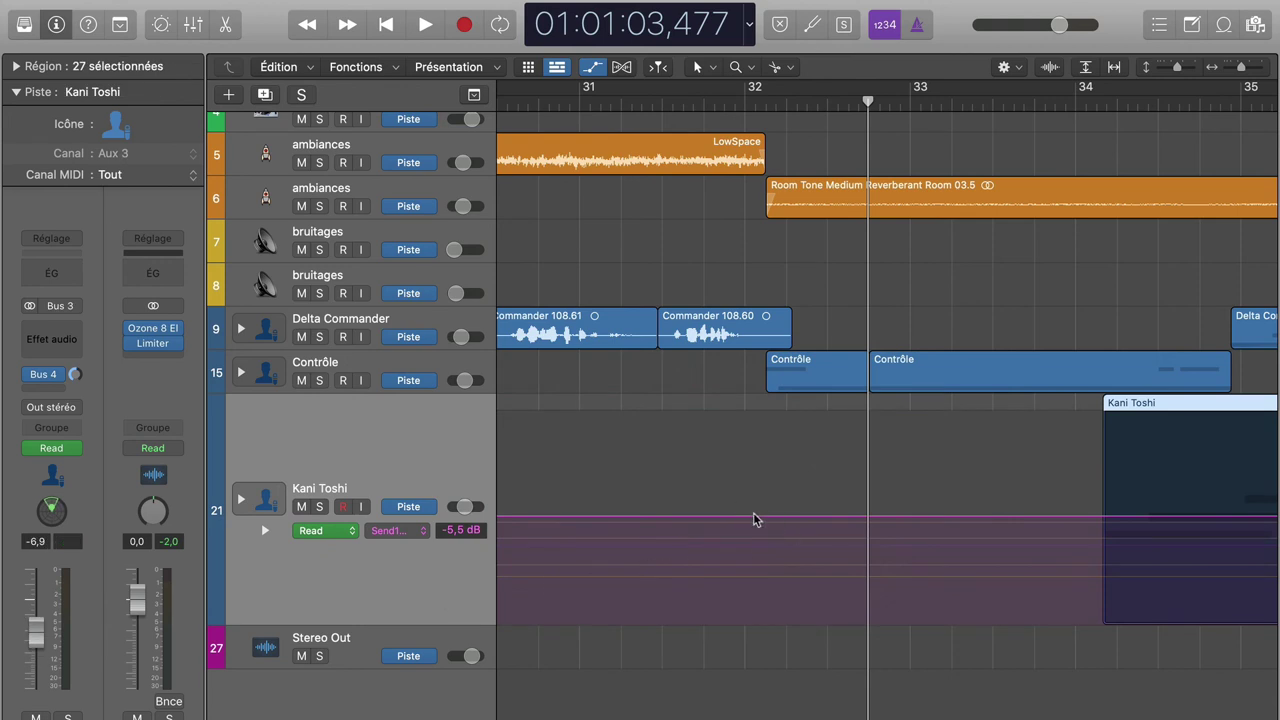
{"action": "left_click", "coordinate": [755, 518]}
{"action": "left_click_drag", "start_coordinate": [768, 518], "coordinate": [768, 619]}
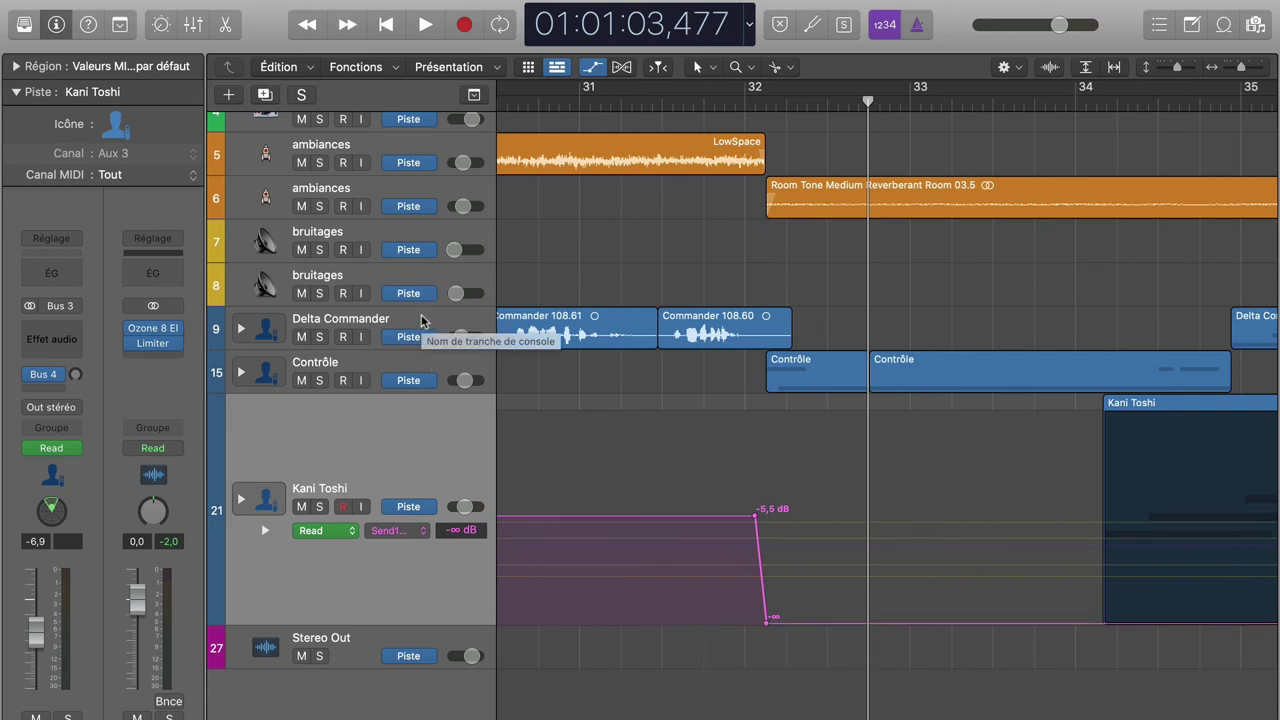
Step: In the mixer, add a second send to Bus 5 on the three character stacks together
{"action": "left_click", "coordinate": [193, 24]}
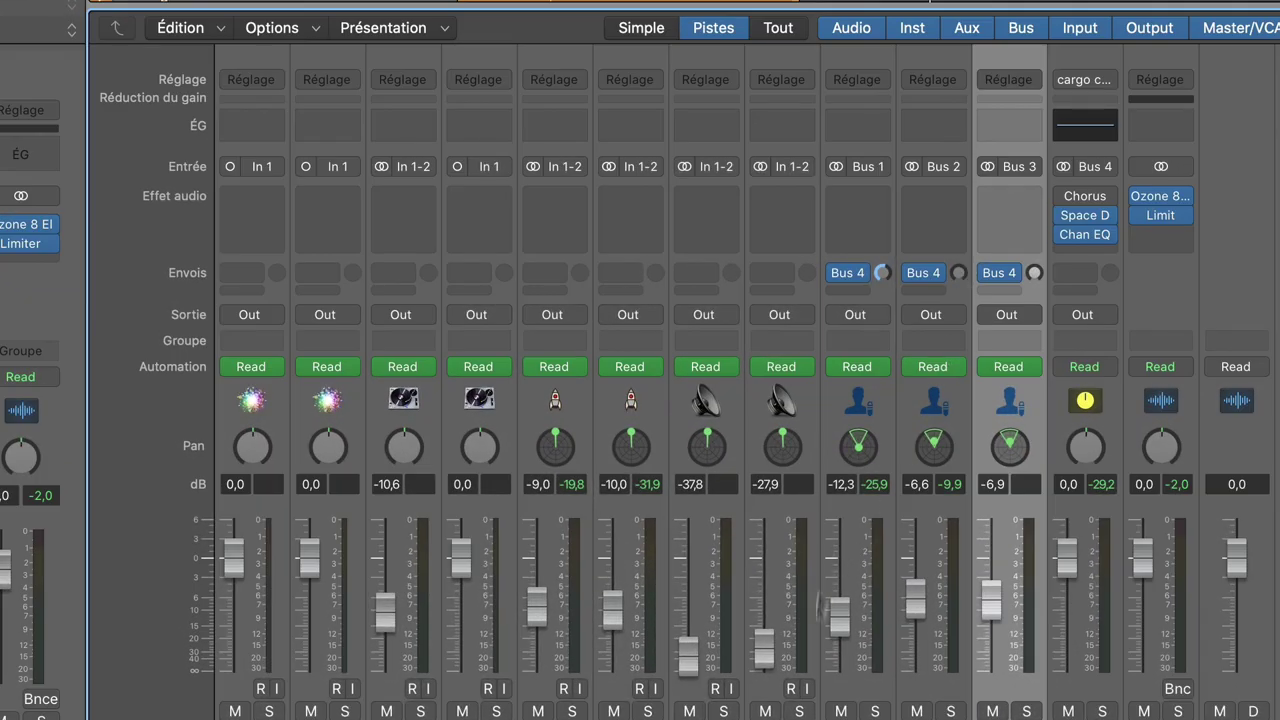
{"action": "left_click", "coordinate": [857, 400]}
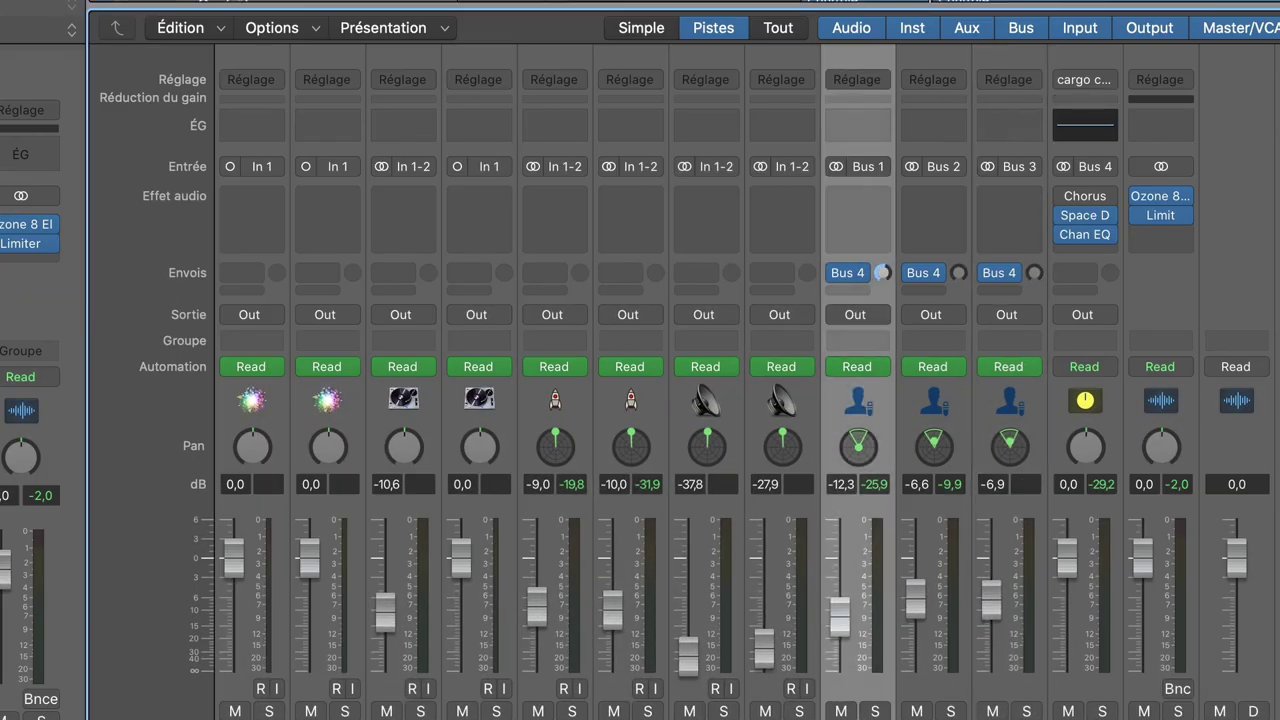
{"action": "left_click", "coordinate": [1009, 400], "text": "shift"}
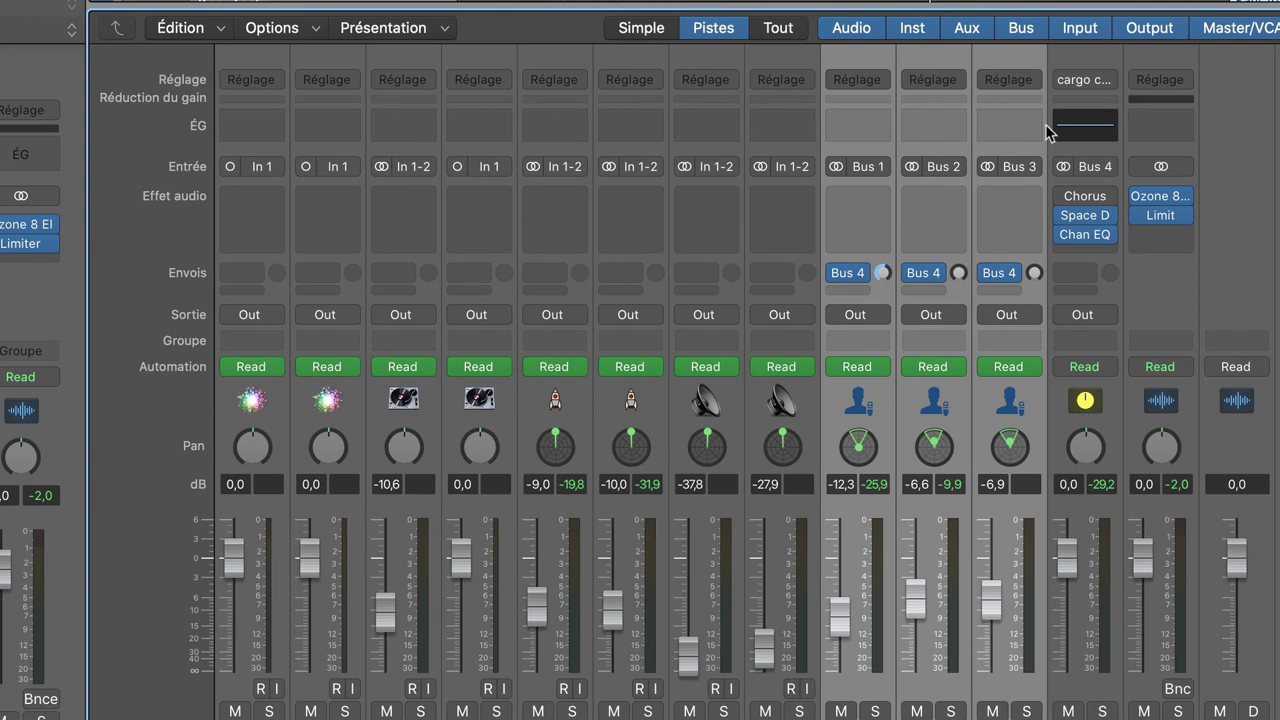
{"action": "left_click", "coordinate": [860, 289]}
{"action": "mouse_move", "coordinate": [857, 321]}
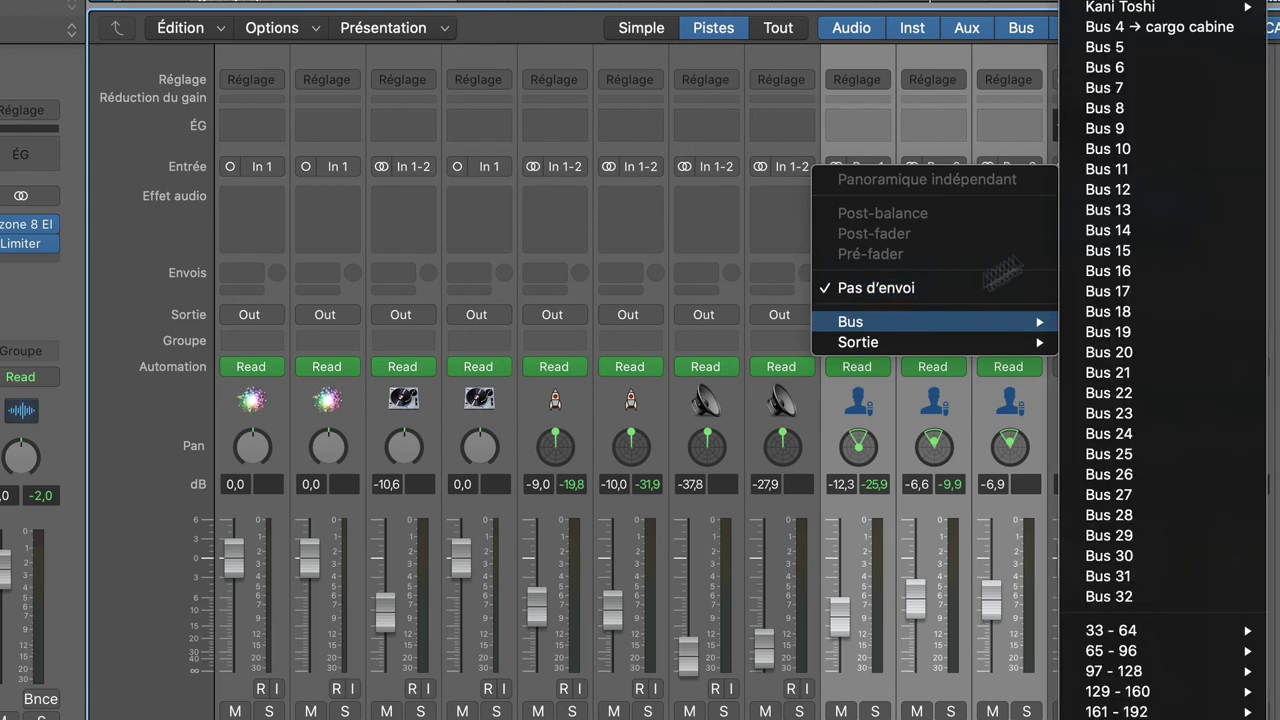
{"action": "left_click", "coordinate": [1105, 47]}
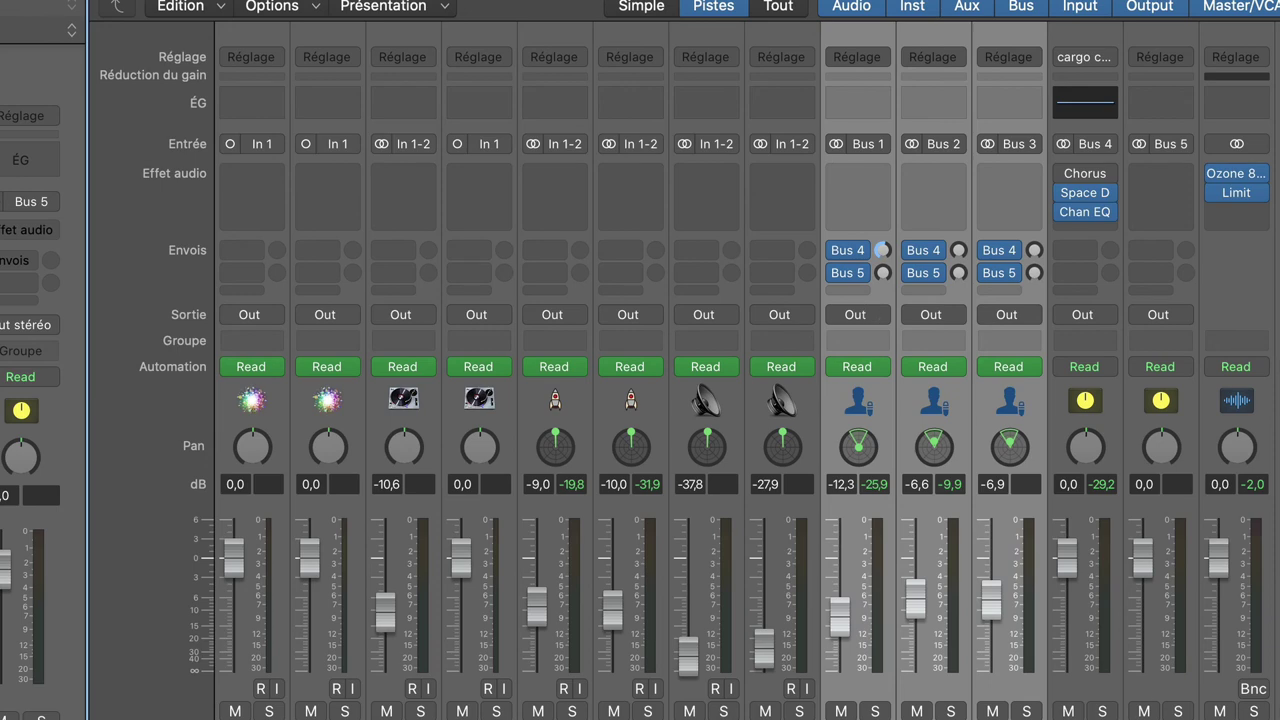
Step: Load the user channel strip setting control room on the new Bus 5 aux channel
{"action": "left_click", "coordinate": [1160, 230]}
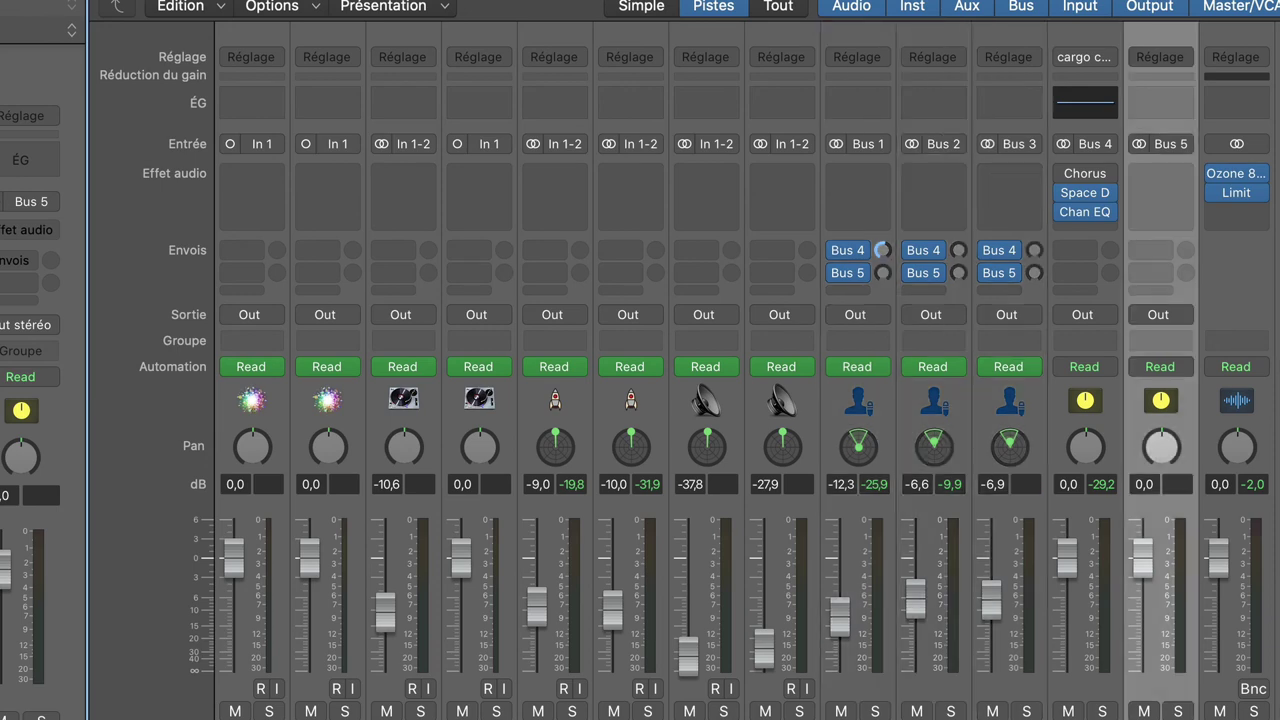
{"action": "left_click", "coordinate": [1153, 57]}
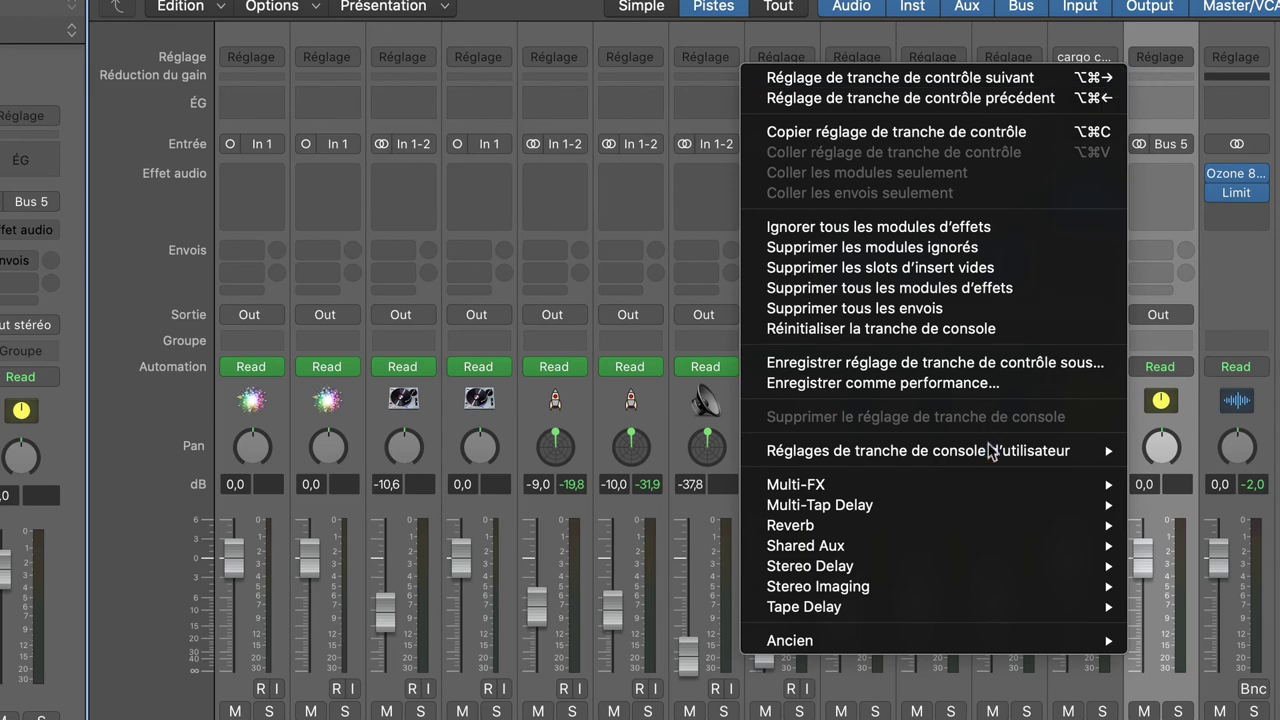
{"action": "mouse_move", "coordinate": [994, 458]}
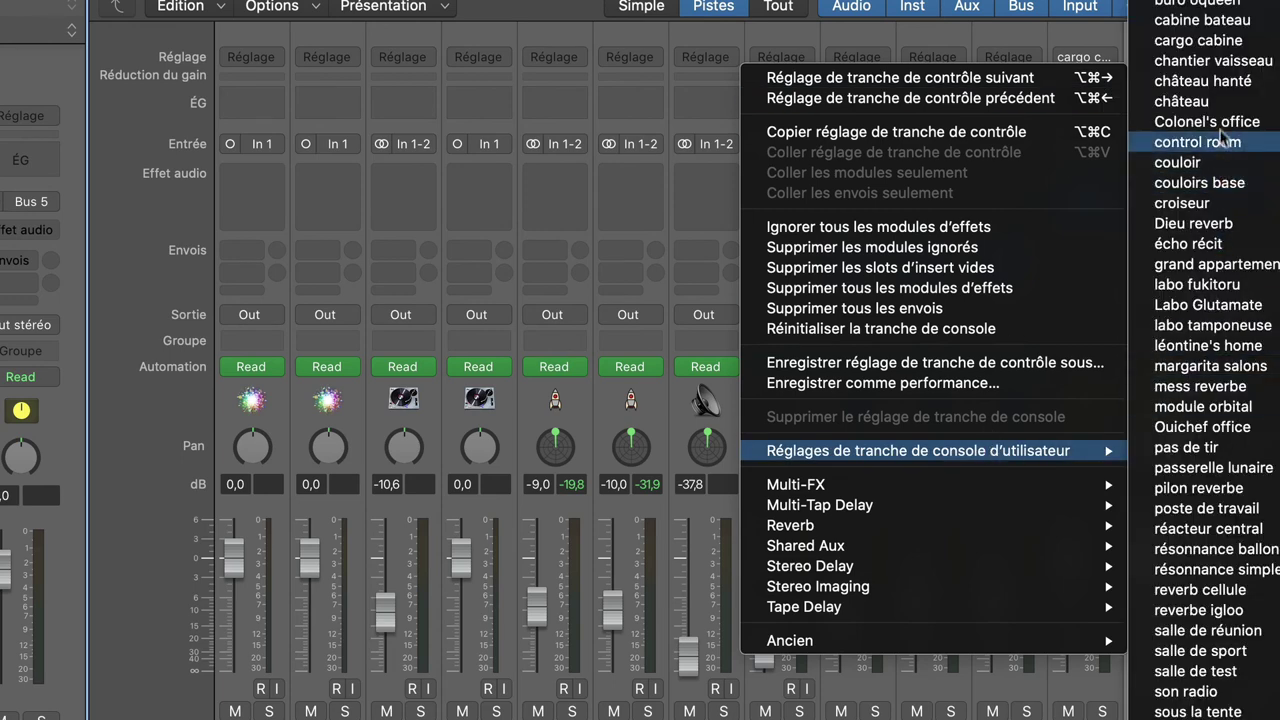
{"action": "left_click", "coordinate": [1228, 143]}
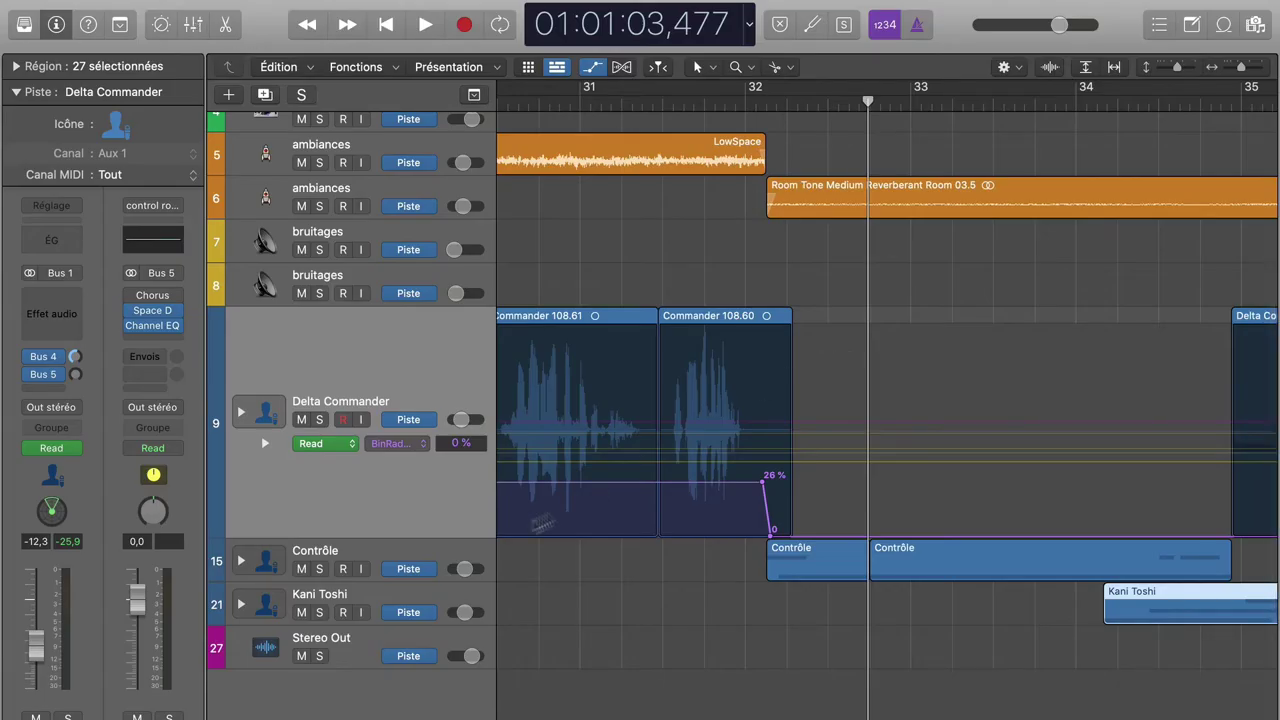
Step: Display Send 2 → control room automation on the Contrôle track and raise it from -∞ to about -2.4 dB just after bar 32
{"action": "left_click", "coordinate": [452, 553]}
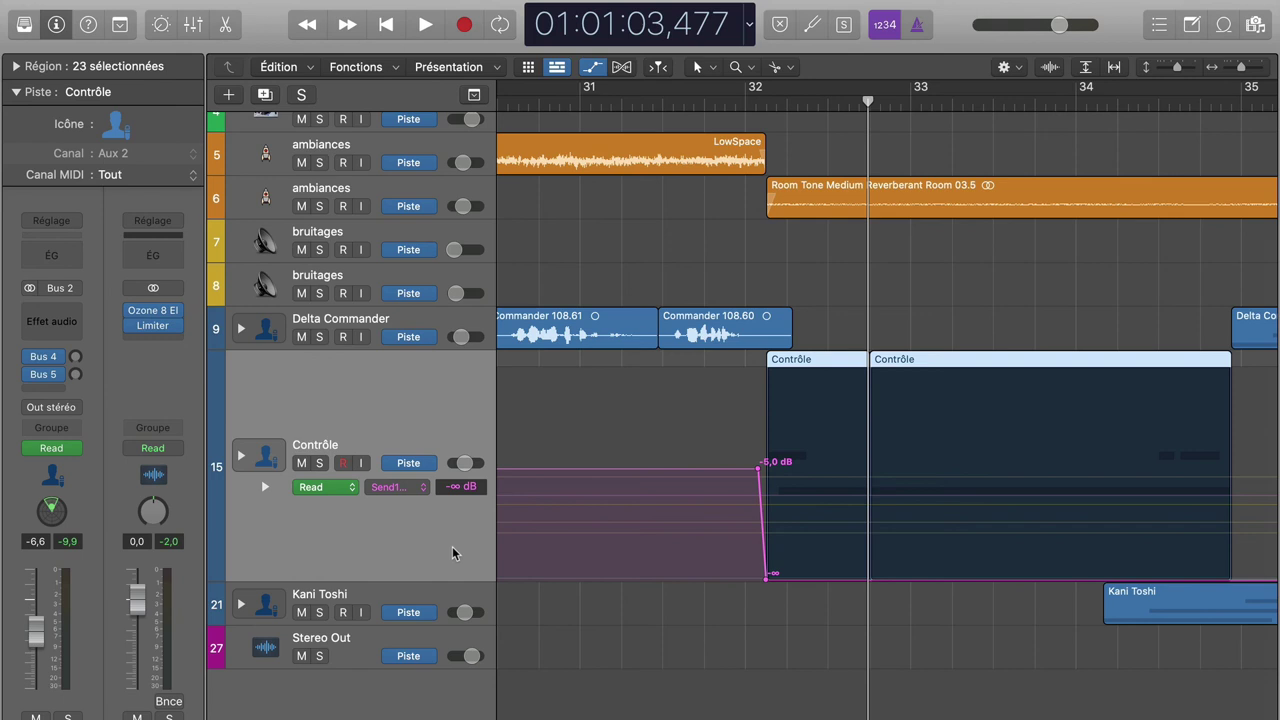
{"action": "left_click", "coordinate": [405, 487]}
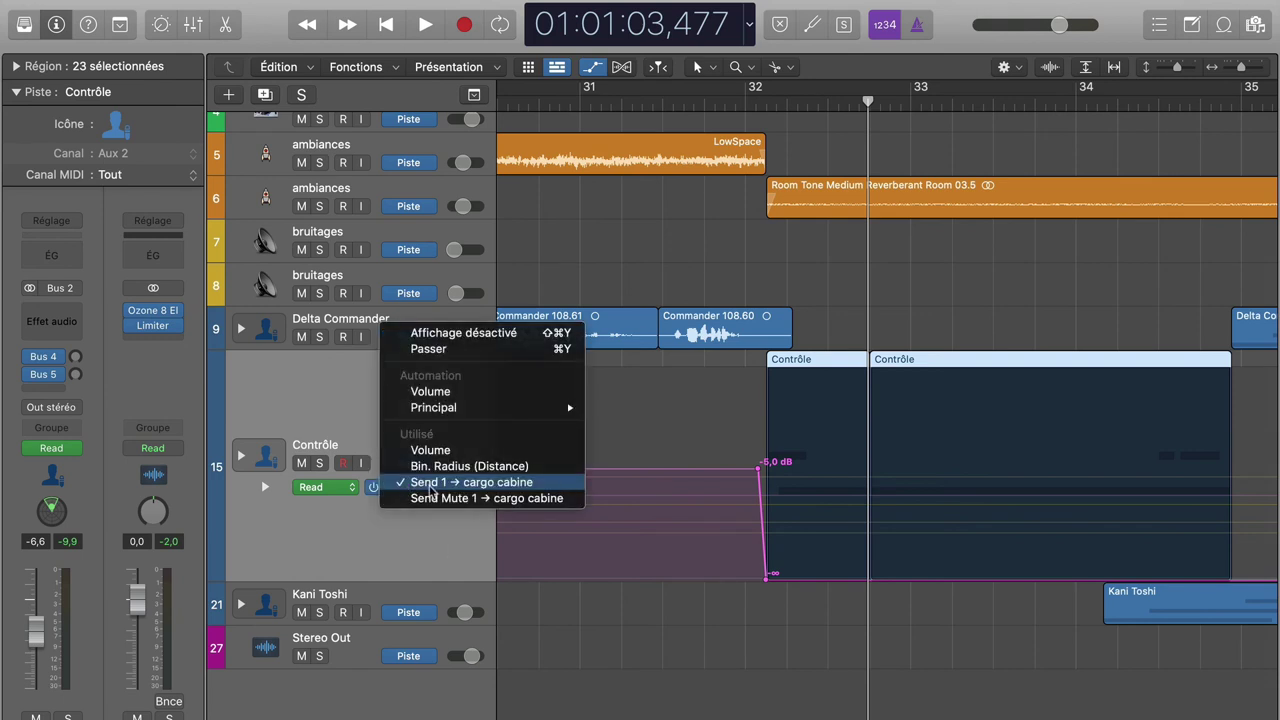
{"action": "mouse_move", "coordinate": [457, 407]}
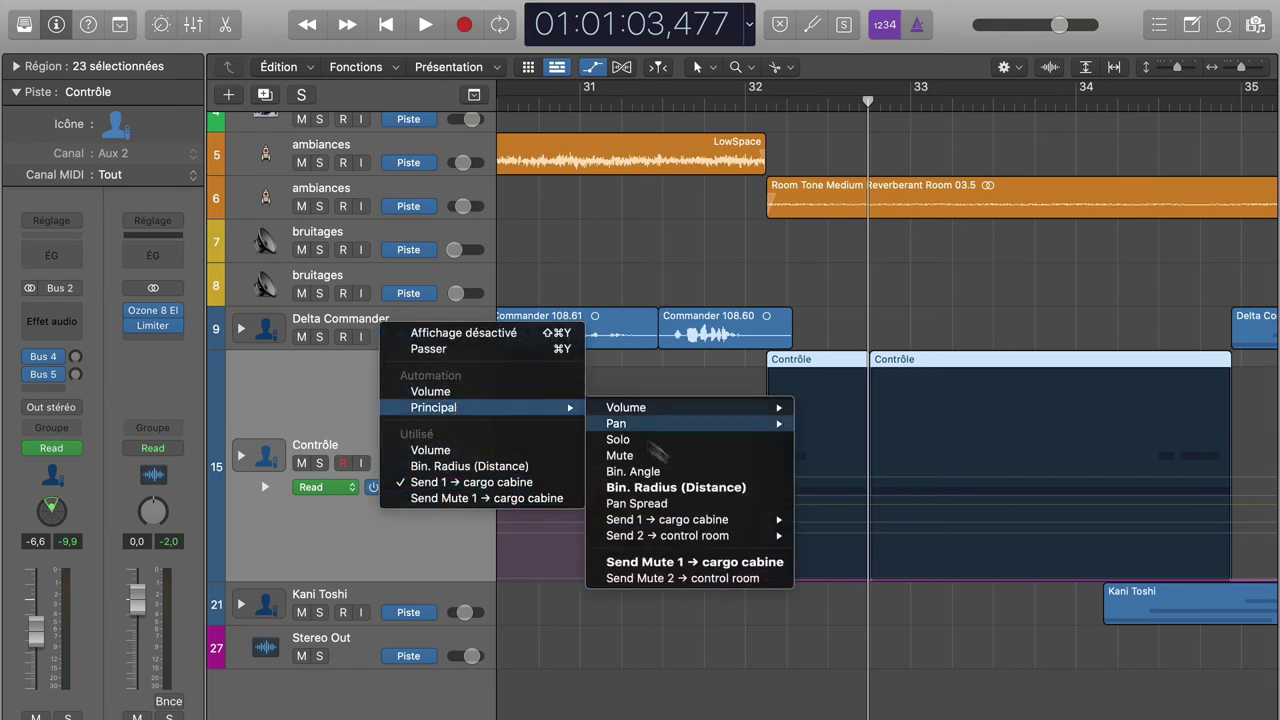
{"action": "left_click", "coordinate": [686, 535]}
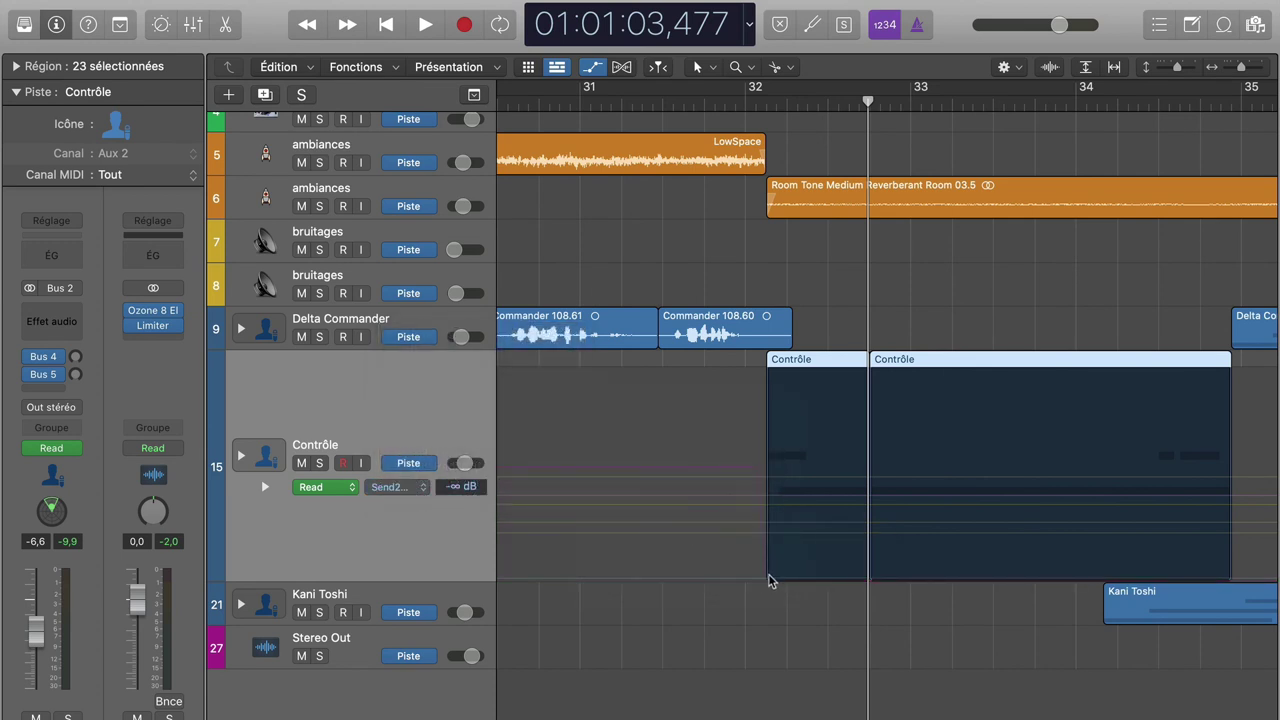
{"action": "left_click", "coordinate": [766, 581]}
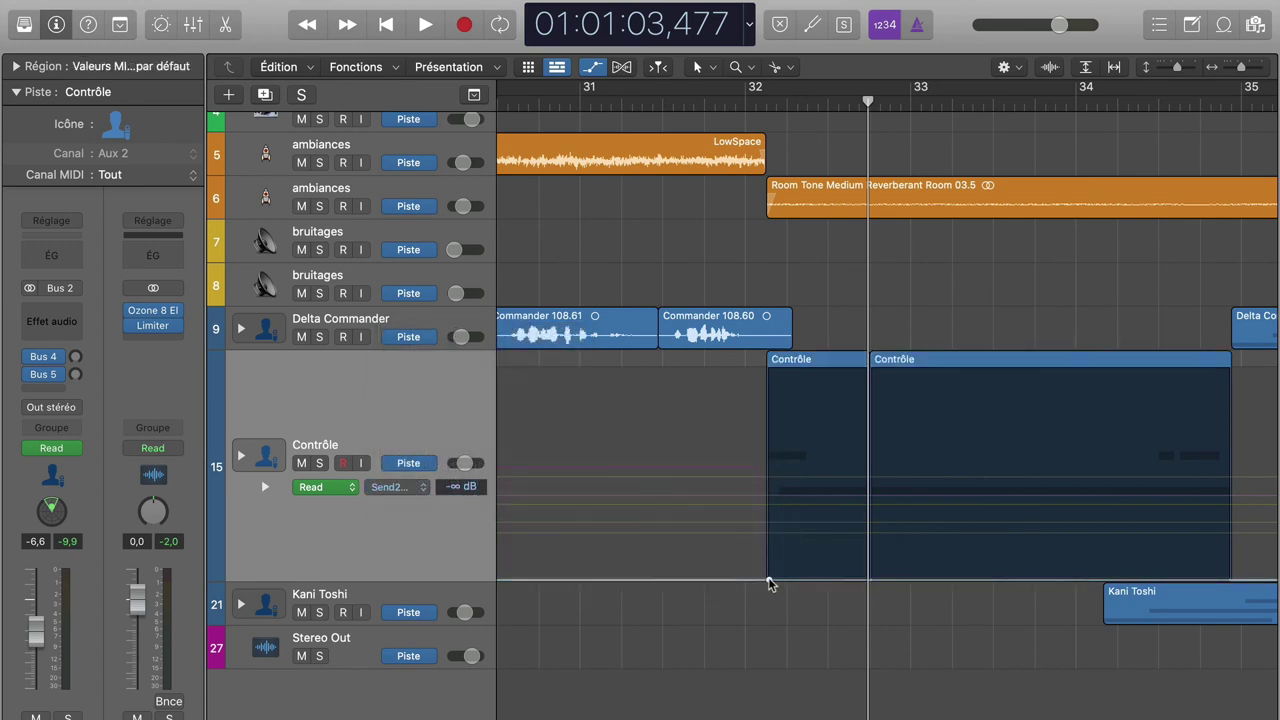
{"action": "left_click_drag", "start_coordinate": [803, 581], "coordinate": [800, 450]}
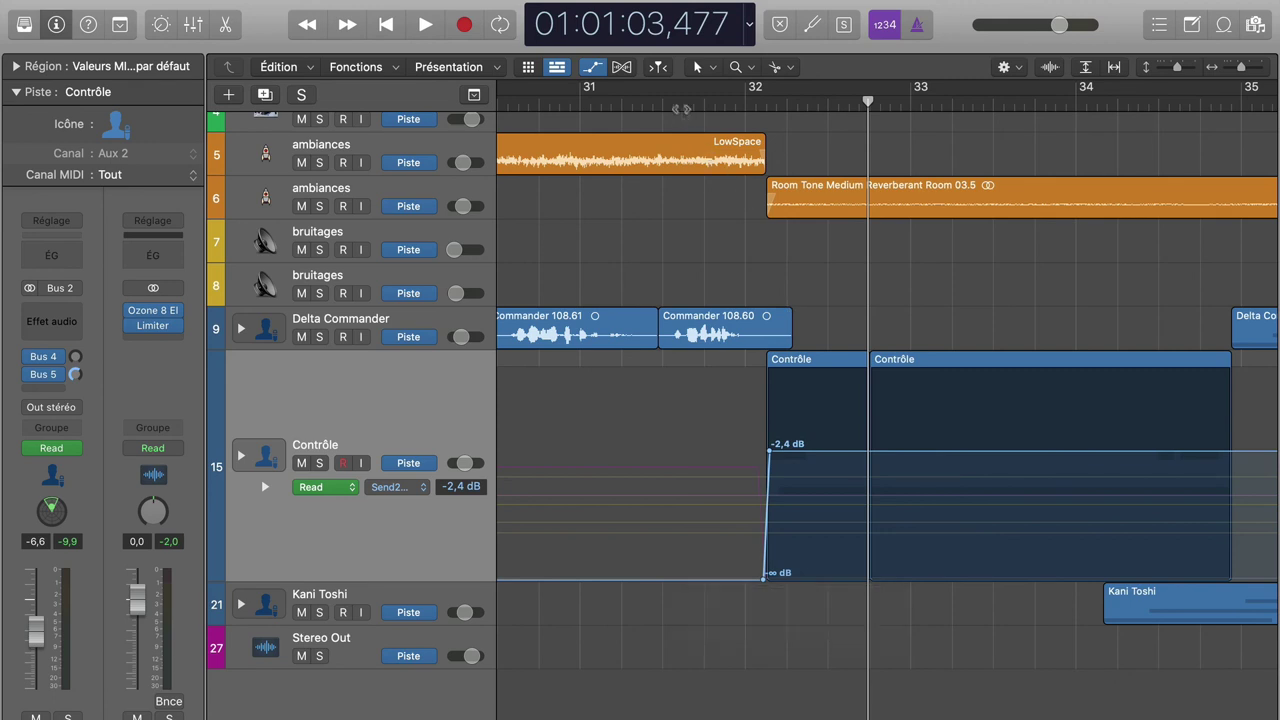
Step: Play the Contrôle line in the room tone section to check the control room reverb
{"action": "key", "text": "Return"}
{"action": "key", "text": "space"}
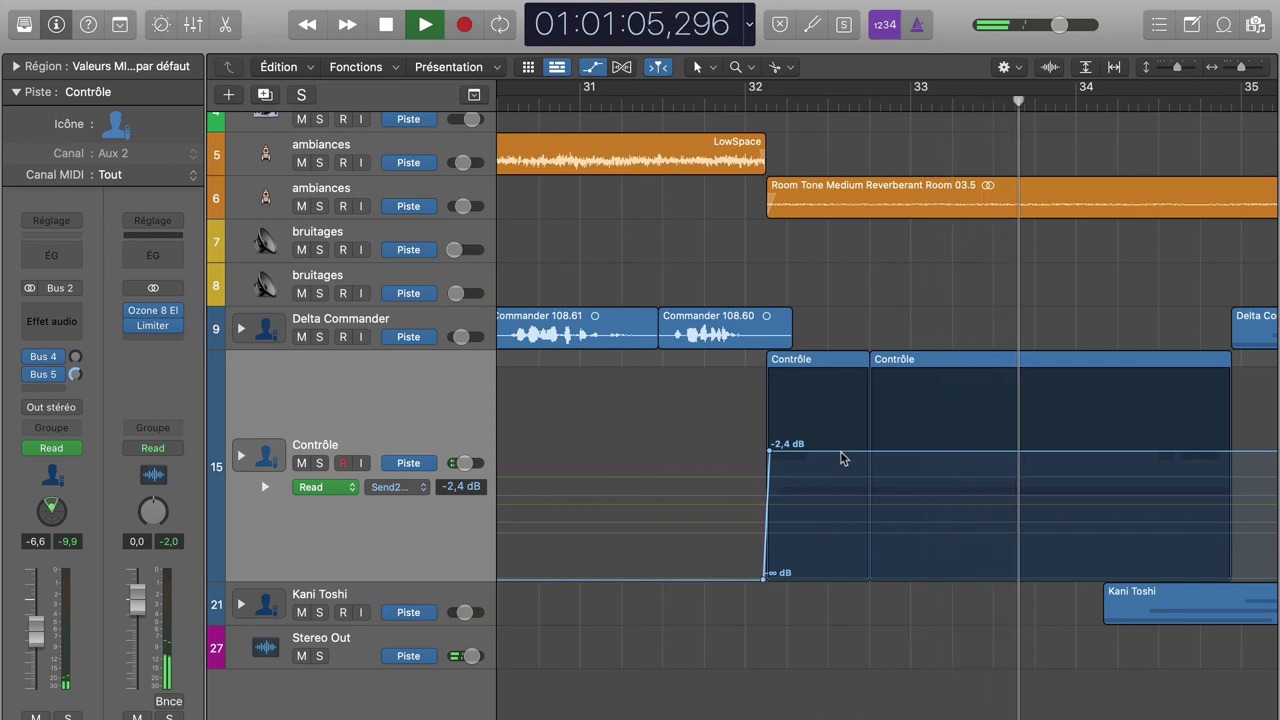
{"action": "key", "text": "space"}
Step: Lower the Contrôle track's control room send to about -9.8 dB after bar 32 and replay the transition
{"action": "left_click_drag", "start_coordinate": [840, 458], "coordinate": [840, 502]}
{"action": "left_click", "coordinate": [674, 106]}
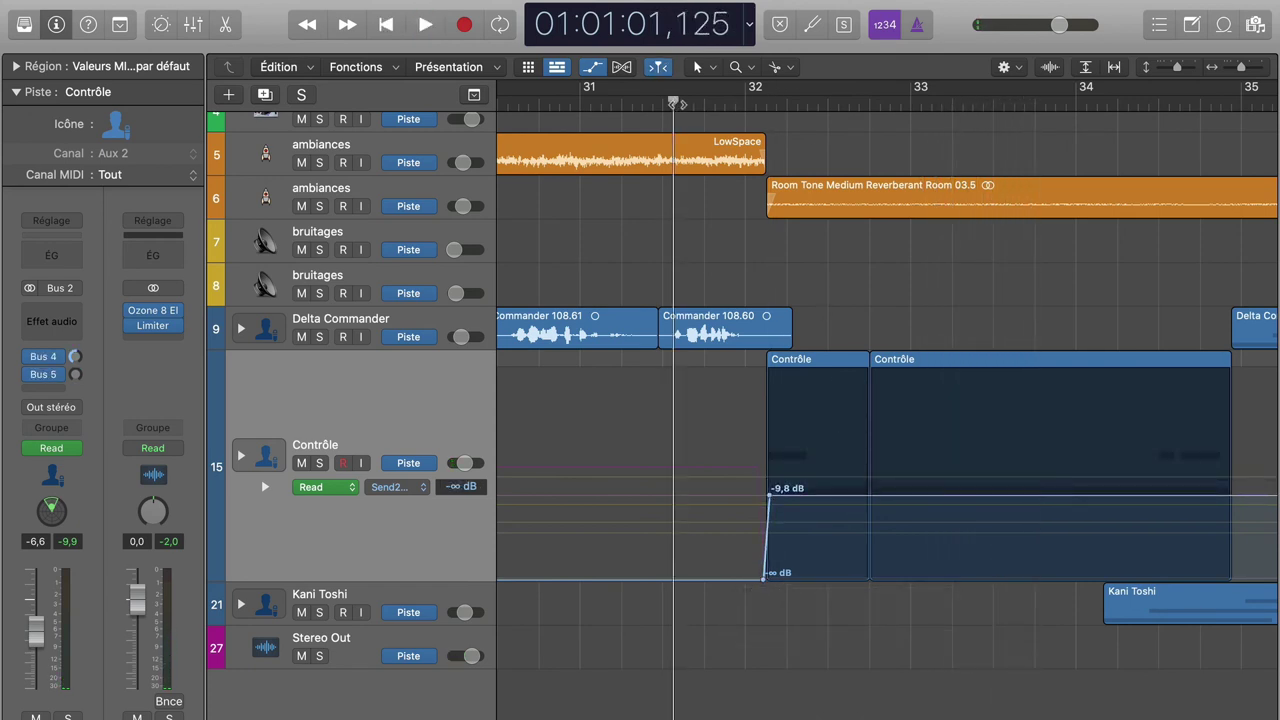
{"action": "key", "text": "space"}
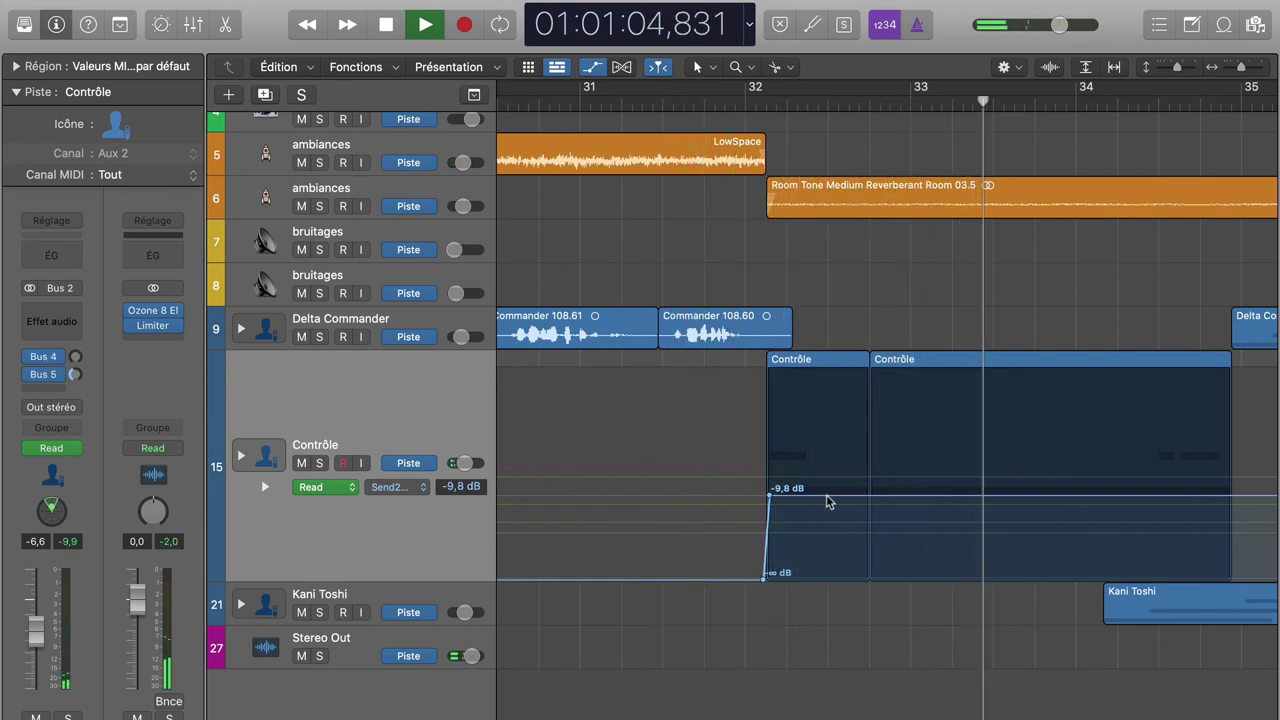
{"action": "key", "text": "space"}
Step: Play the scene from around bar 29 through the Contrôle lines to compare the reverb in both locations
{"action": "scroll", "coordinate": [826, 500], "scroll_direction": "left", "scroll_amount": 10}
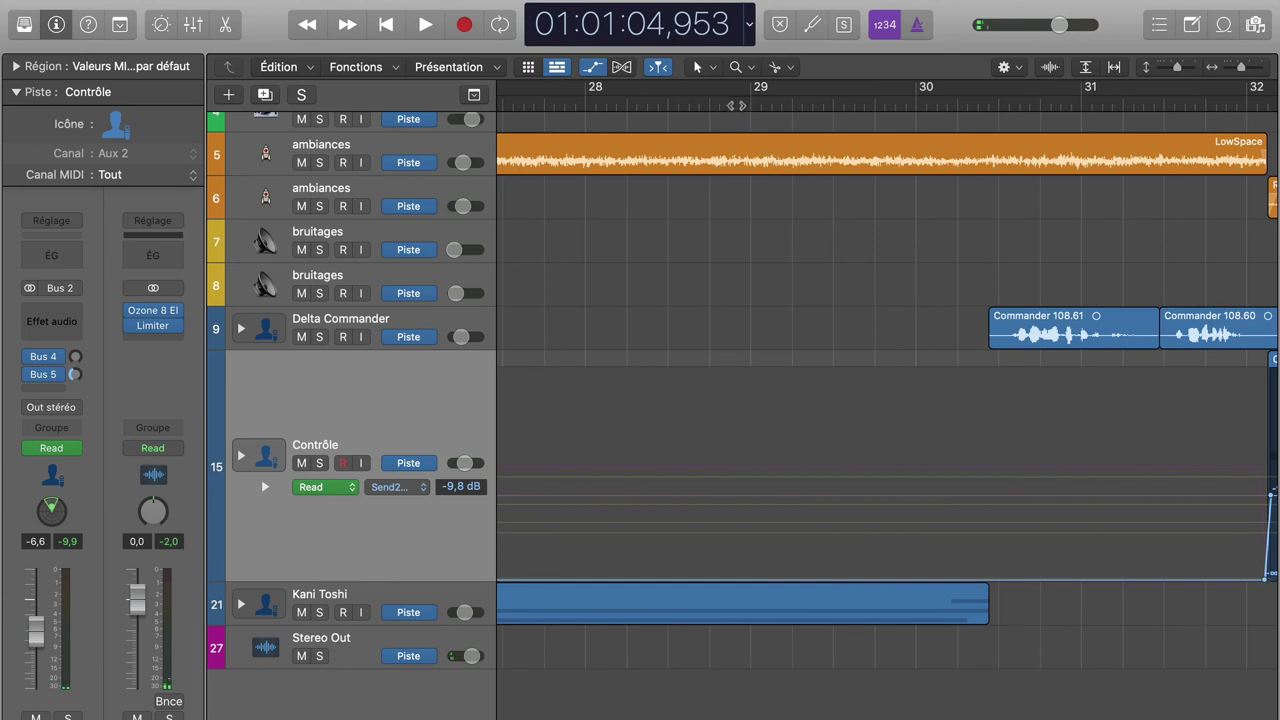
{"action": "left_click", "coordinate": [738, 106]}
{"action": "key", "text": "space"}
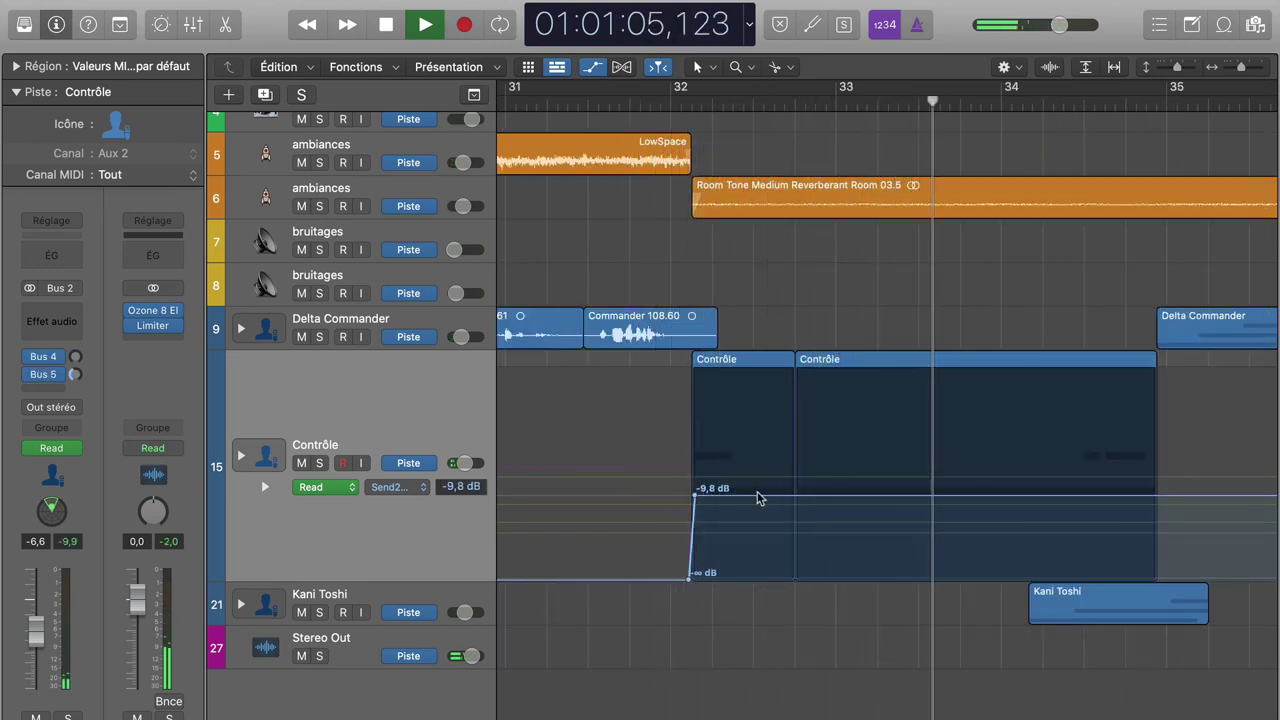
{"action": "key", "text": "space"}
Step: Raise the Contrôle track's control room send to -5.5 dB after bar 32 and play the passage to check it
{"action": "left_click_drag", "start_coordinate": [757, 497], "coordinate": [756, 474]}
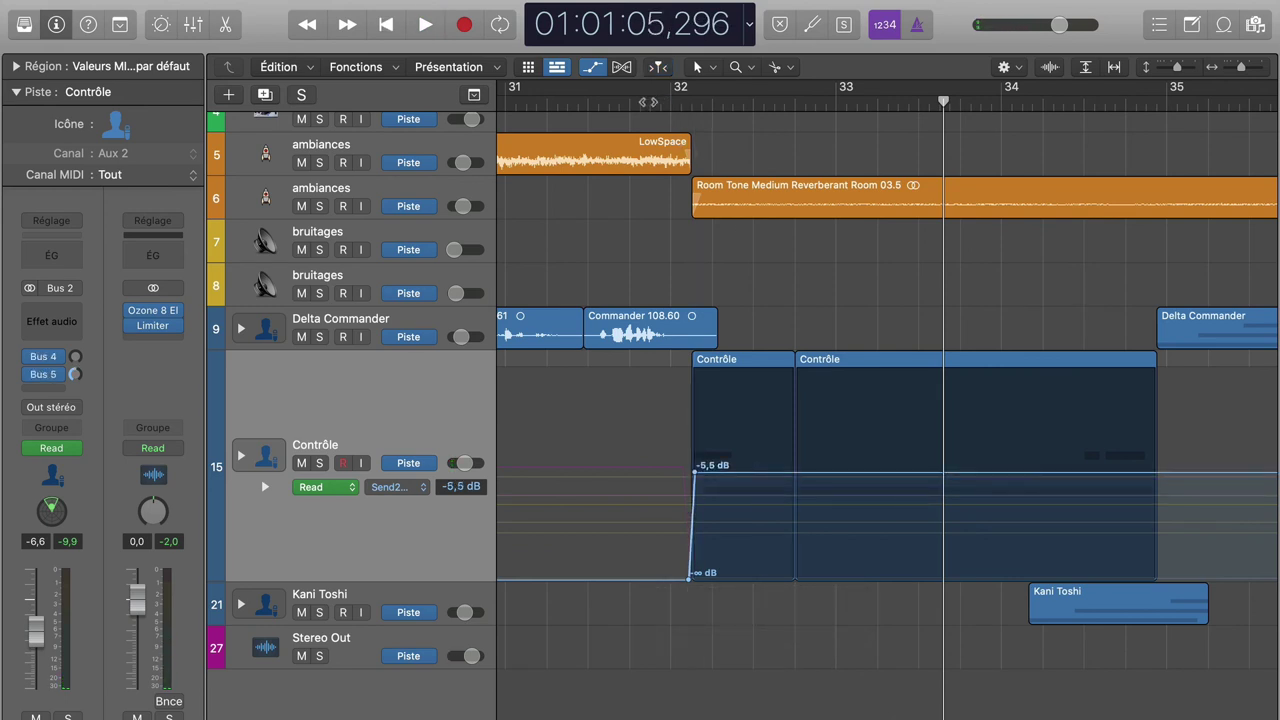
{"action": "key", "text": "space"}
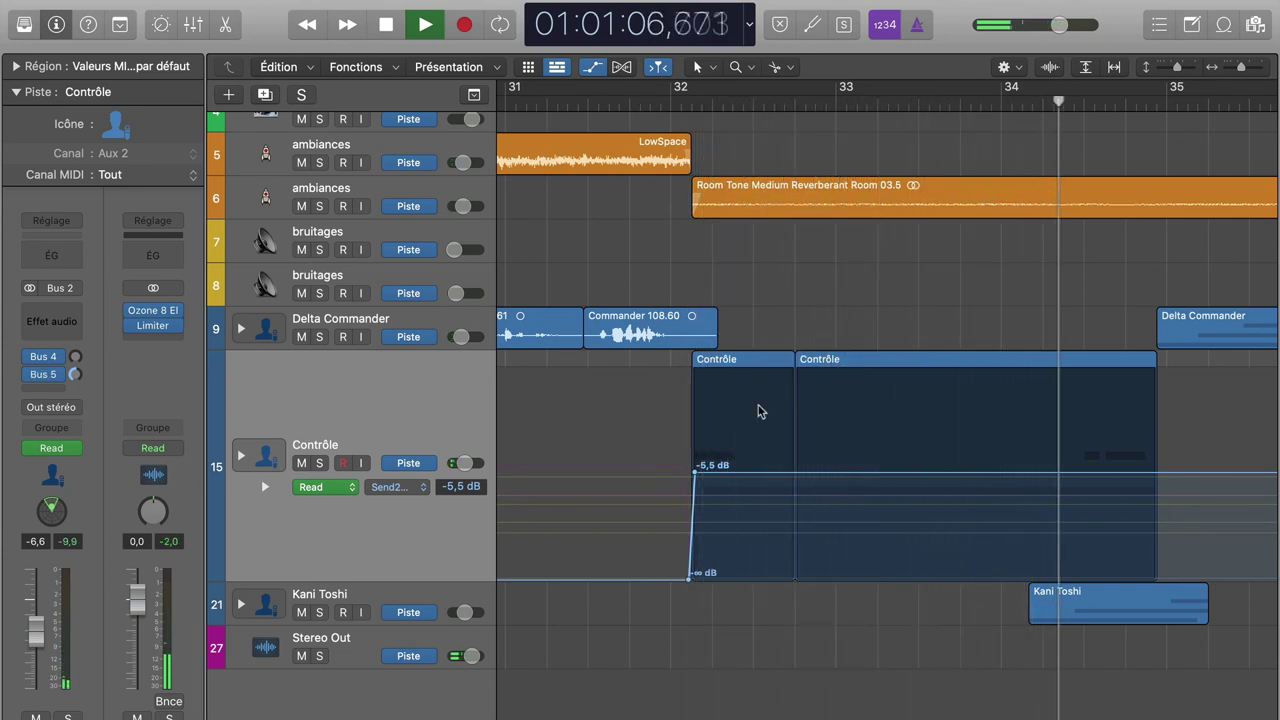
{"action": "key", "text": "space"}
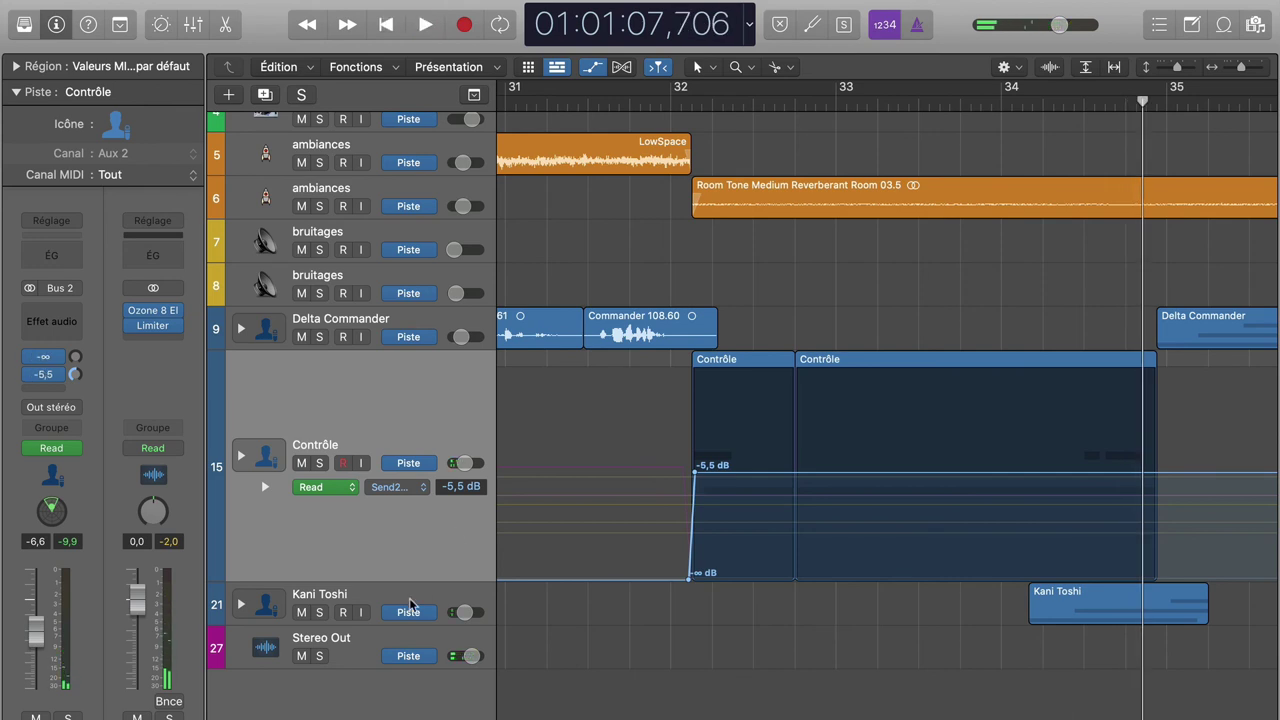
Step: Automate the Kani Toshi track's control room send to rise to -5.3 dB just before bar 34 and play the passage
{"action": "left_click", "coordinate": [409, 603]}
{"action": "left_click", "coordinate": [420, 532]}
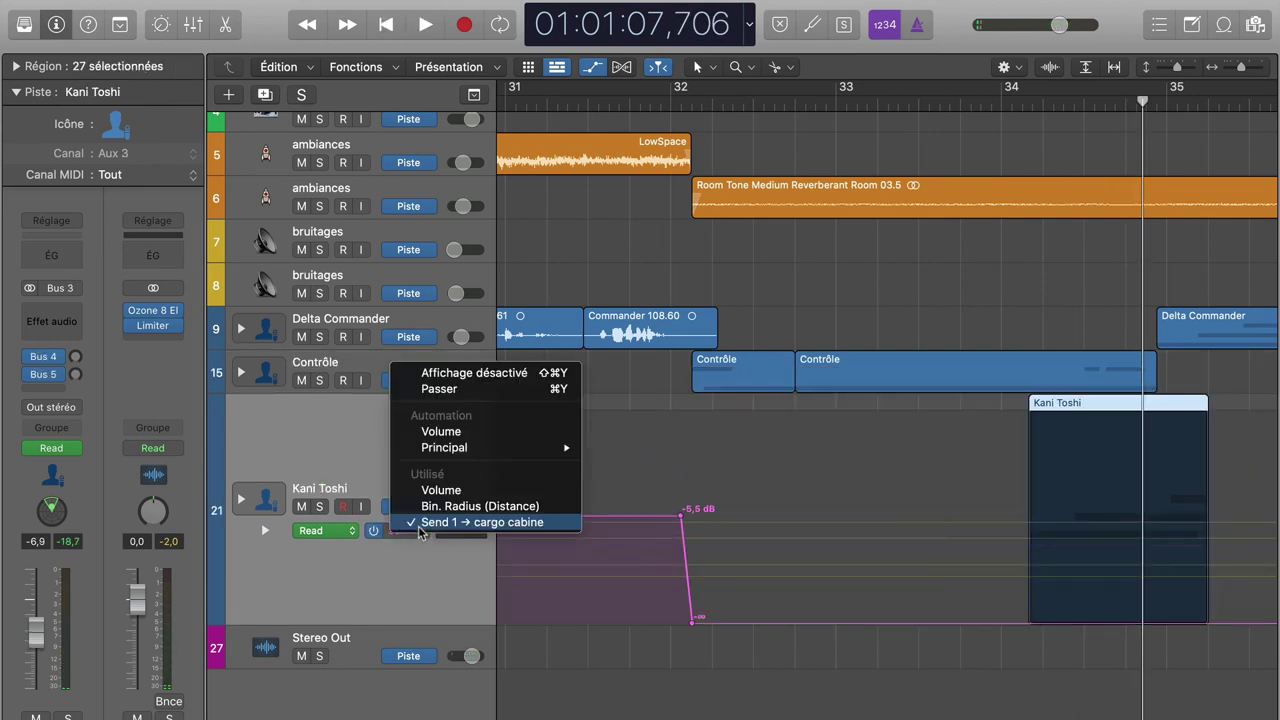
{"action": "mouse_move", "coordinate": [503, 449]}
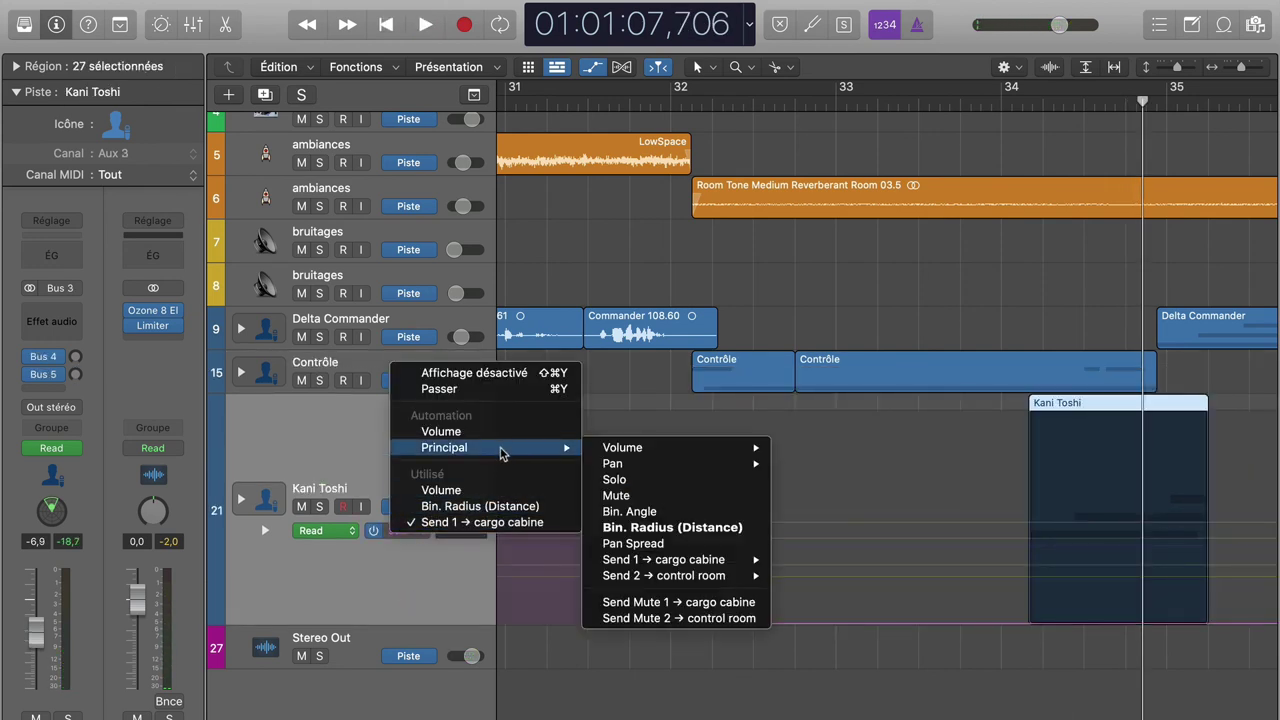
{"action": "mouse_move", "coordinate": [700, 576]}
{"action": "left_click", "coordinate": [813, 575]}
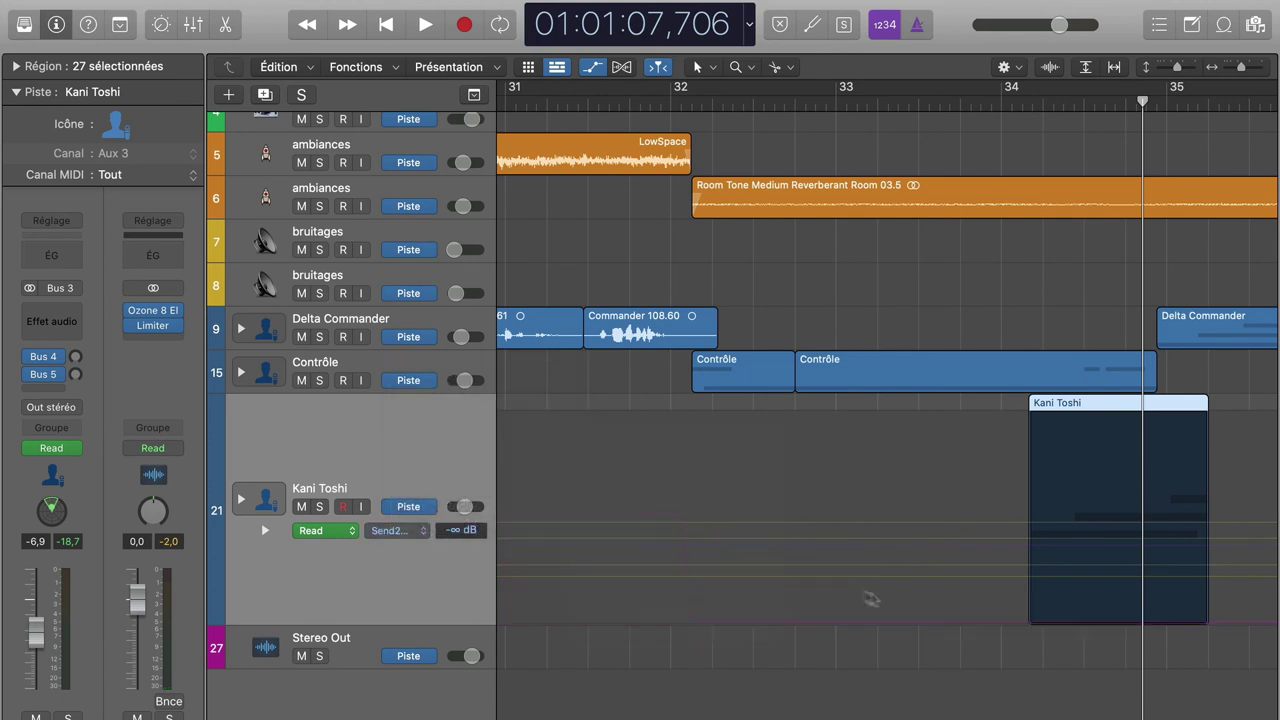
{"action": "left_click", "coordinate": [898, 621]}
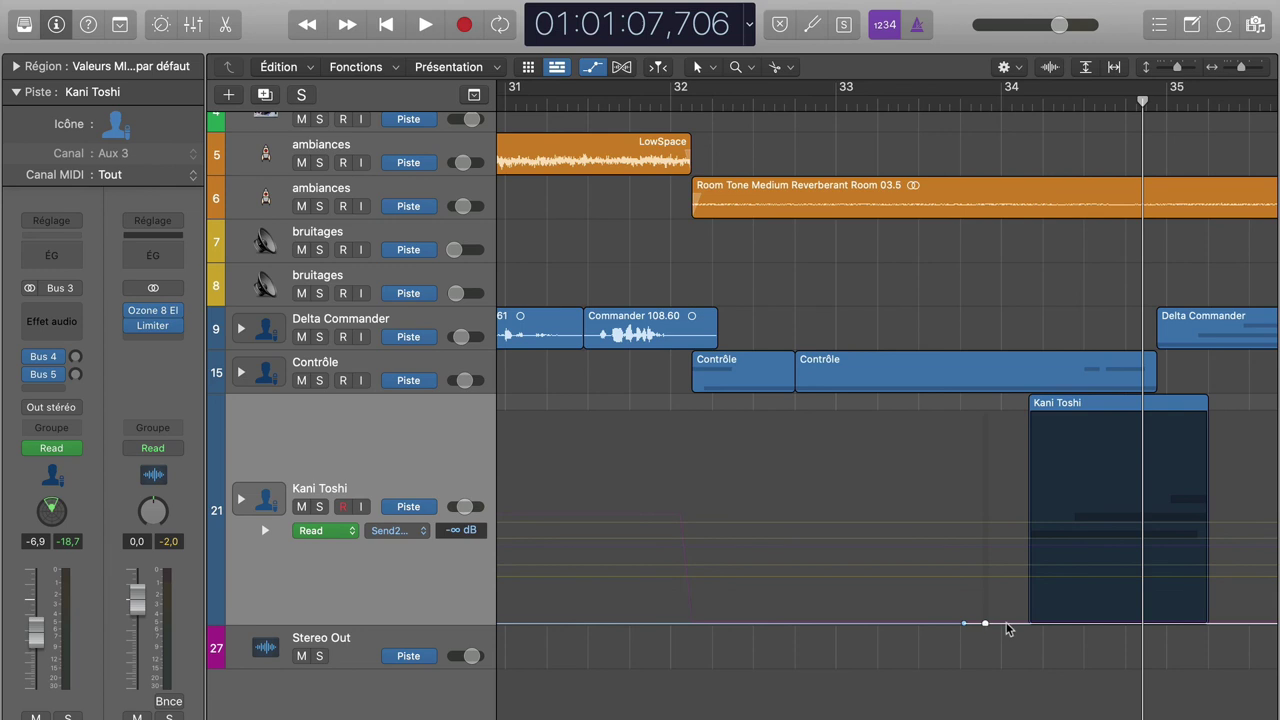
{"action": "left_click_drag", "start_coordinate": [1008, 628], "coordinate": [1008, 515]}
{"action": "double_click", "coordinate": [890, 106]}
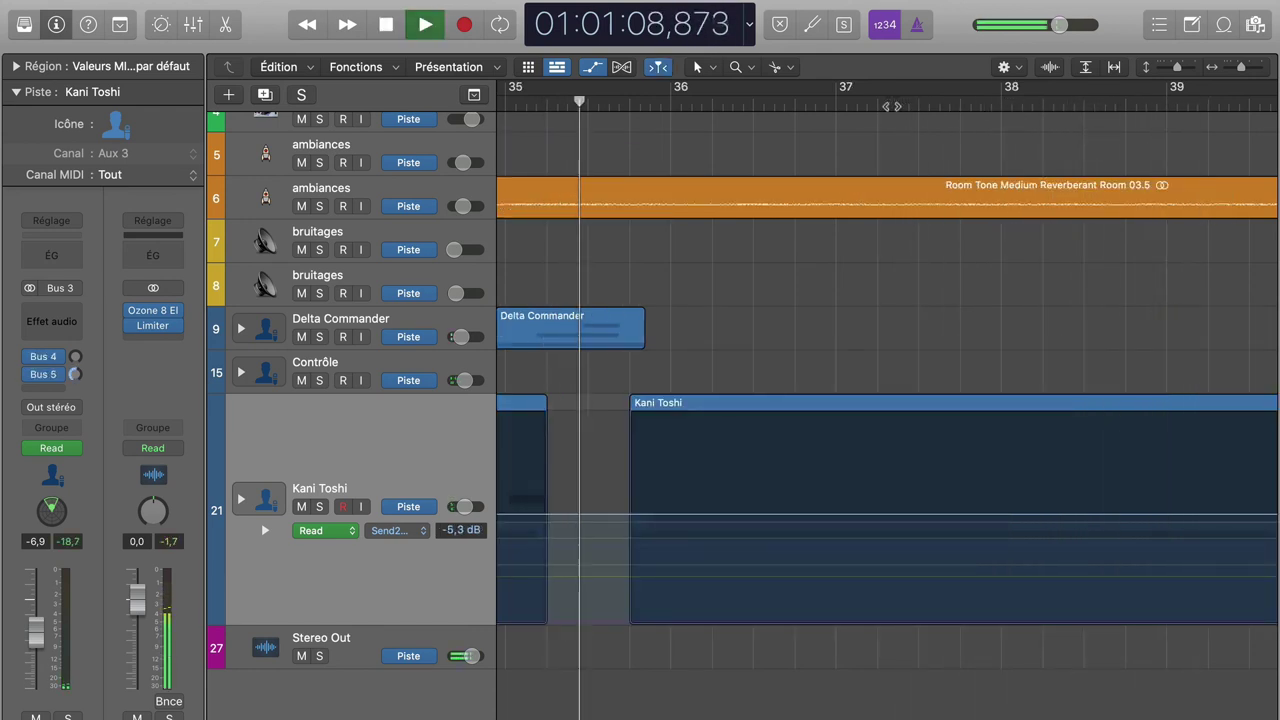
{"action": "key", "text": "space"}
Step: Delete the Delta Commander track's Bin. Radius (Distance) automation points at the bar 32 location change
{"action": "scroll", "coordinate": [814, 286], "scroll_direction": "left", "scroll_amount": 5}
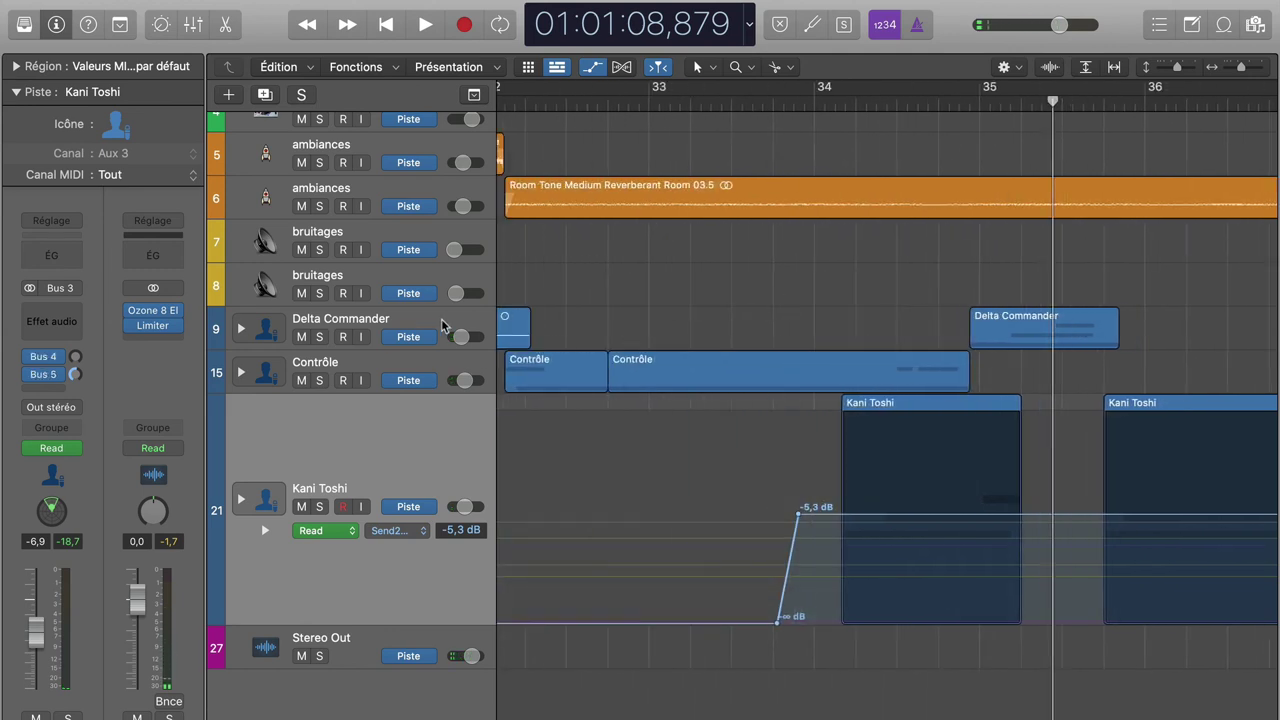
{"action": "left_click", "coordinate": [443, 325]}
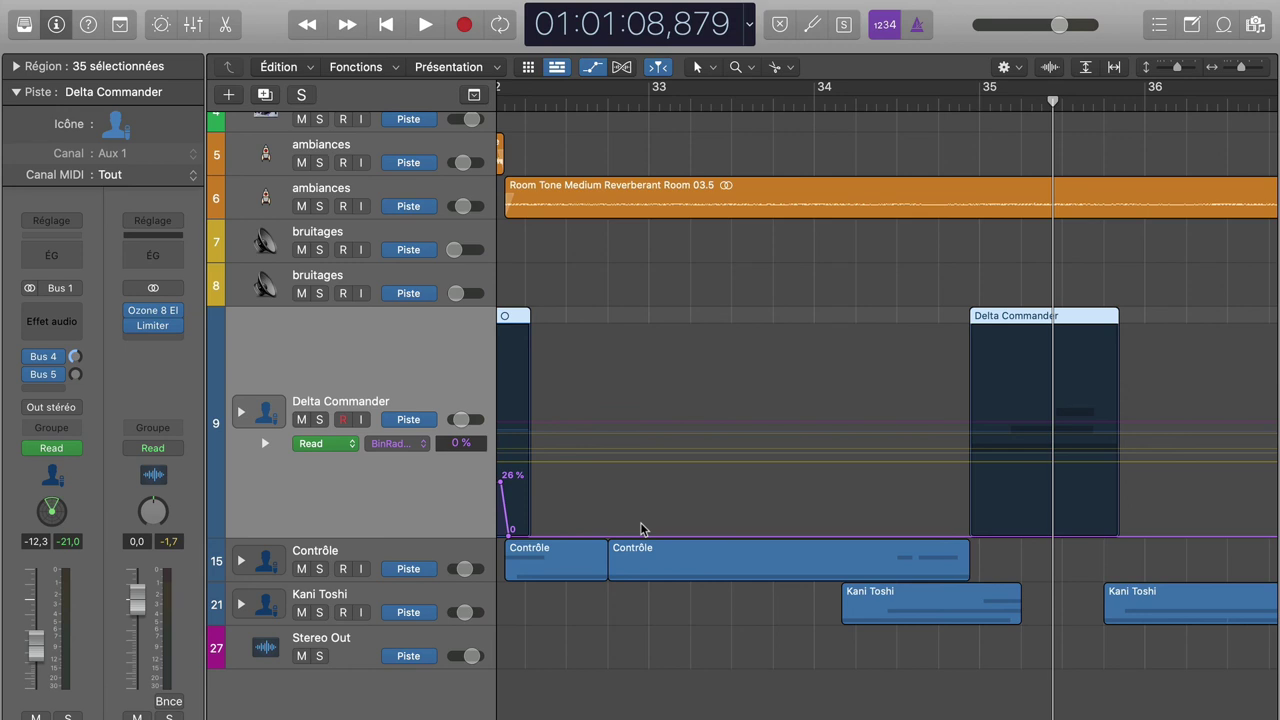
{"action": "scroll", "coordinate": [640, 522], "scroll_direction": "left", "scroll_amount": 5}
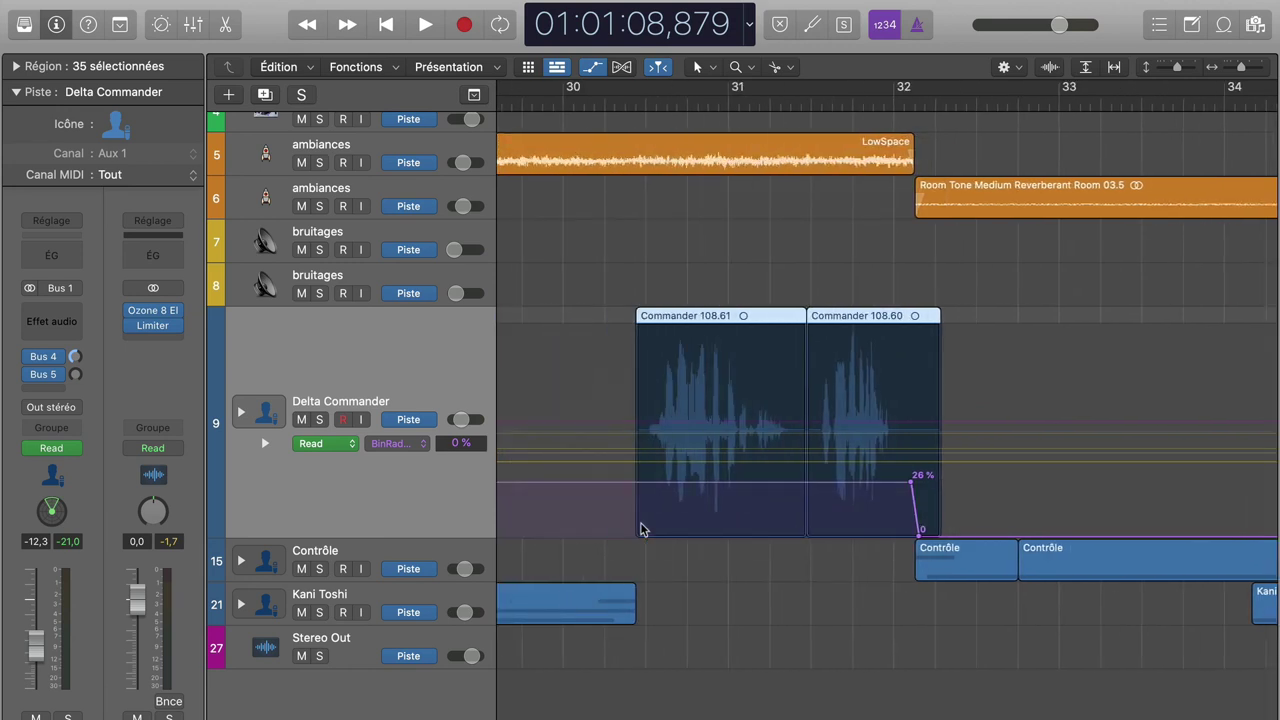
{"action": "left_click_drag", "start_coordinate": [881, 463], "coordinate": [973, 547]}
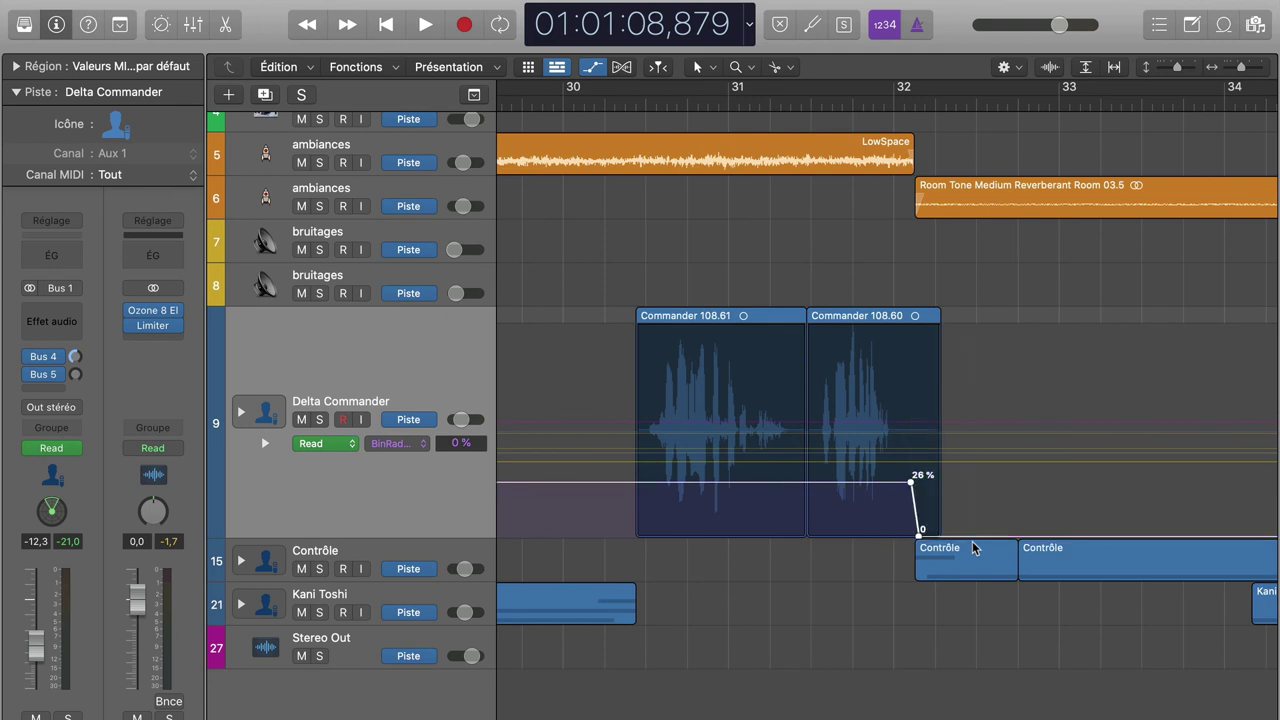
{"action": "key", "text": "Delete"}
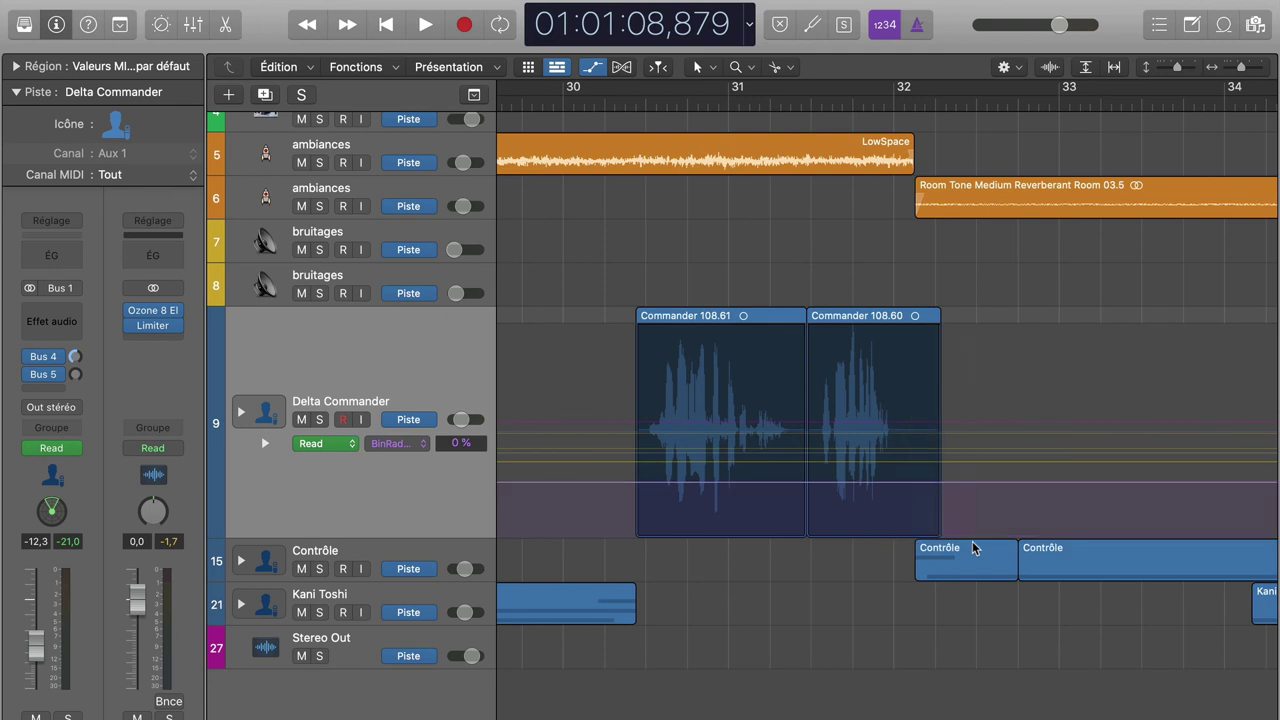
Step: Automate the Delta Commander track's cargo cabine send to drop from -4.7 dB to -∞ dB just after bar 32
{"action": "left_click", "coordinate": [423, 445]}
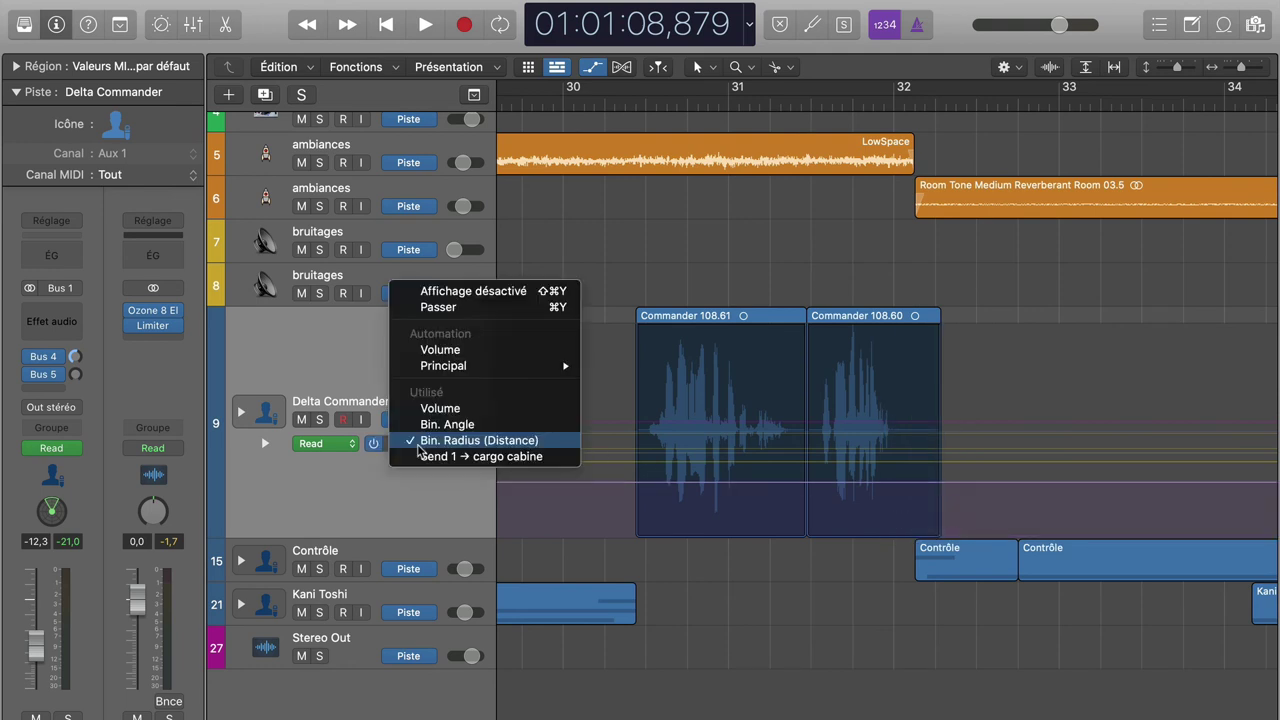
{"action": "left_click", "coordinate": [432, 457]}
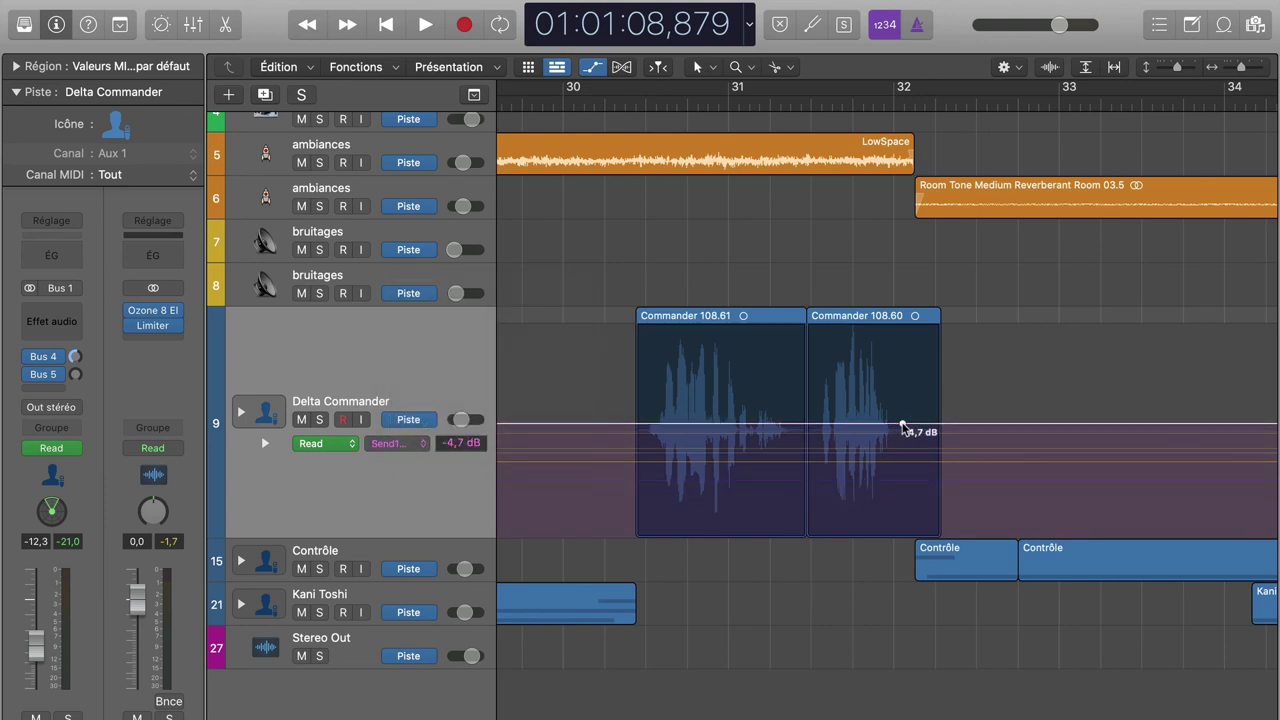
{"action": "left_click_drag", "start_coordinate": [926, 423], "coordinate": [930, 540]}
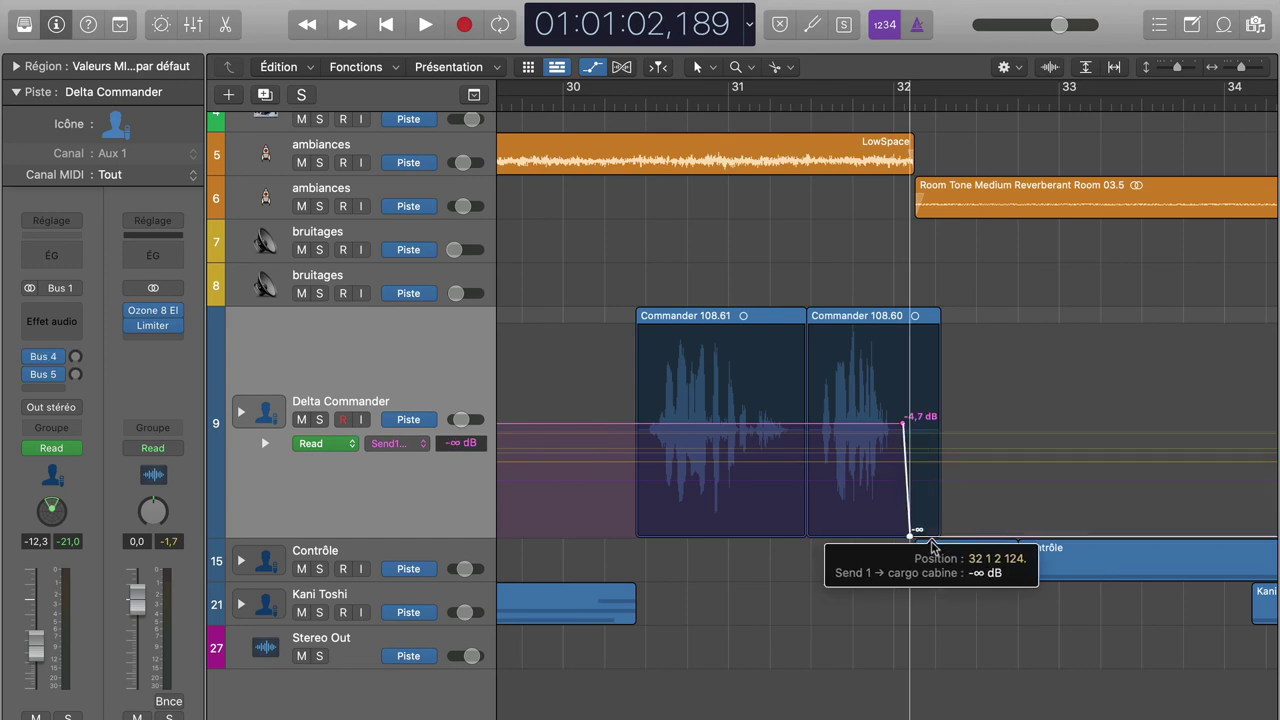
{"action": "left_click_drag", "start_coordinate": [932, 548], "coordinate": [932, 548]}
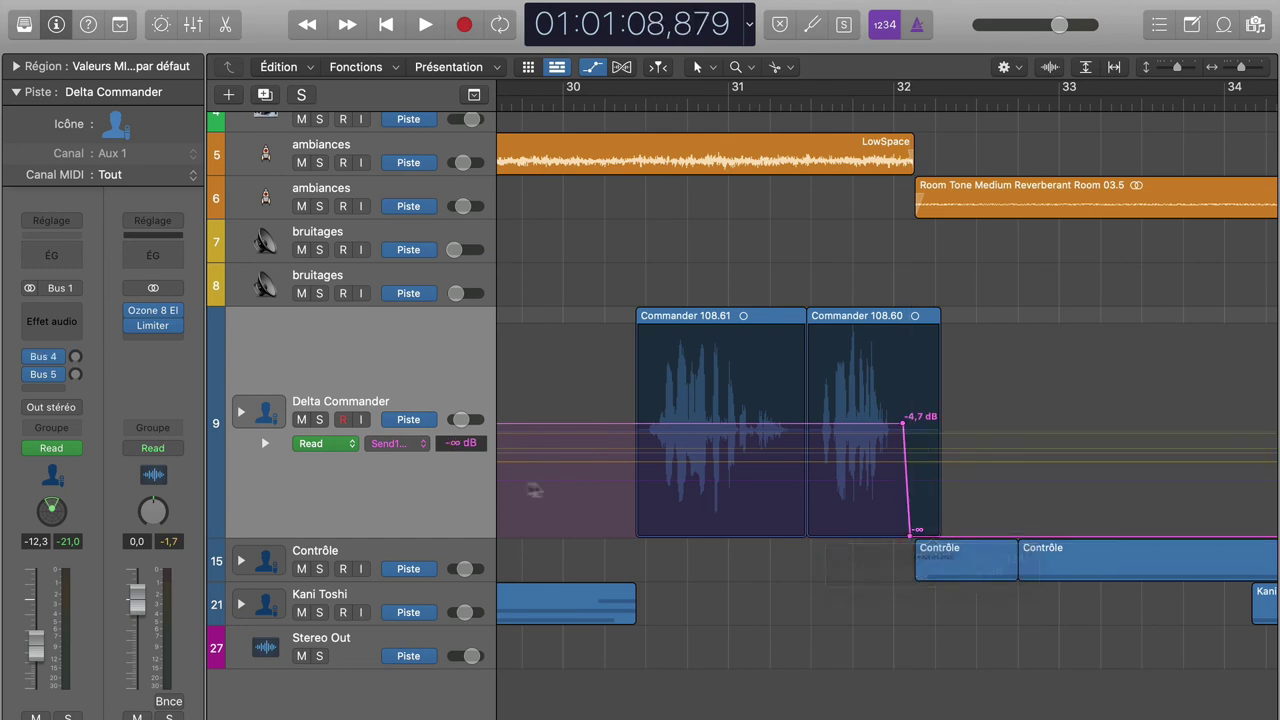
Step: Automate the Delta Commander track's Bin. Radius (Distance) to rise from 26 % to 48 % shortly before bar 33
{"action": "left_click", "coordinate": [420, 447]}
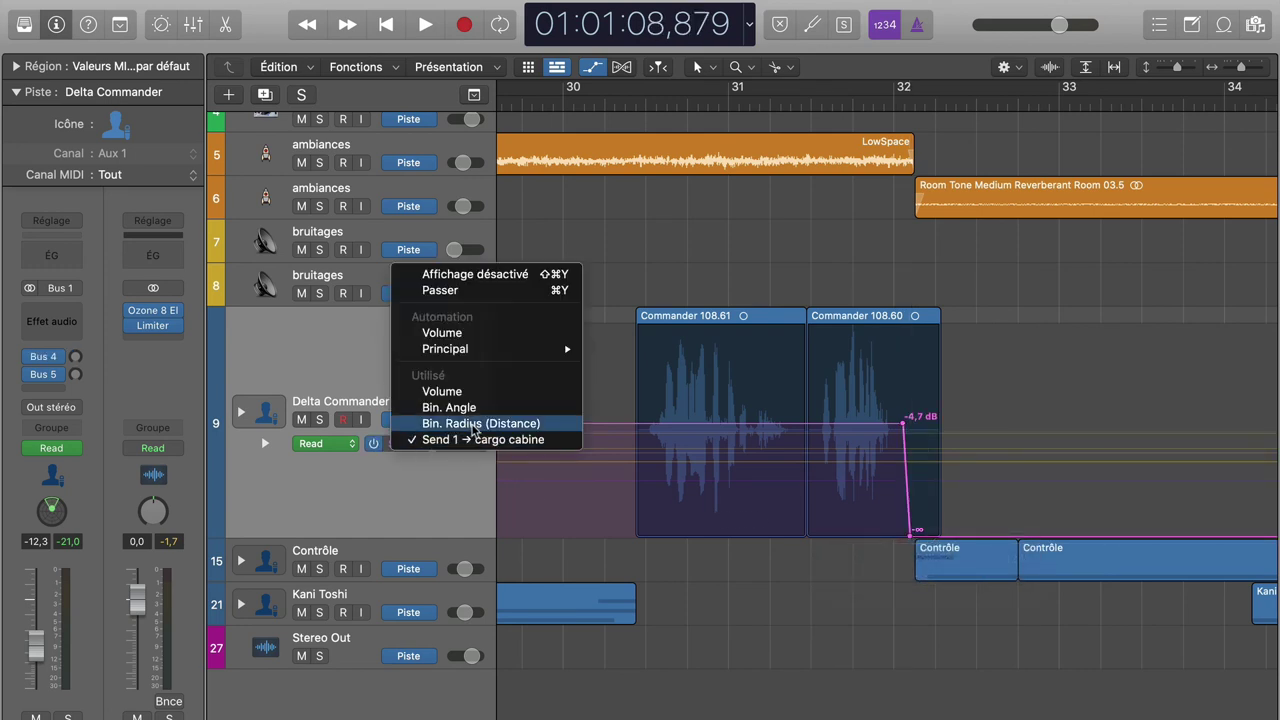
{"action": "left_click", "coordinate": [474, 424]}
{"action": "scroll", "coordinate": [920, 470], "scroll_direction": "right", "scroll_amount": 5}
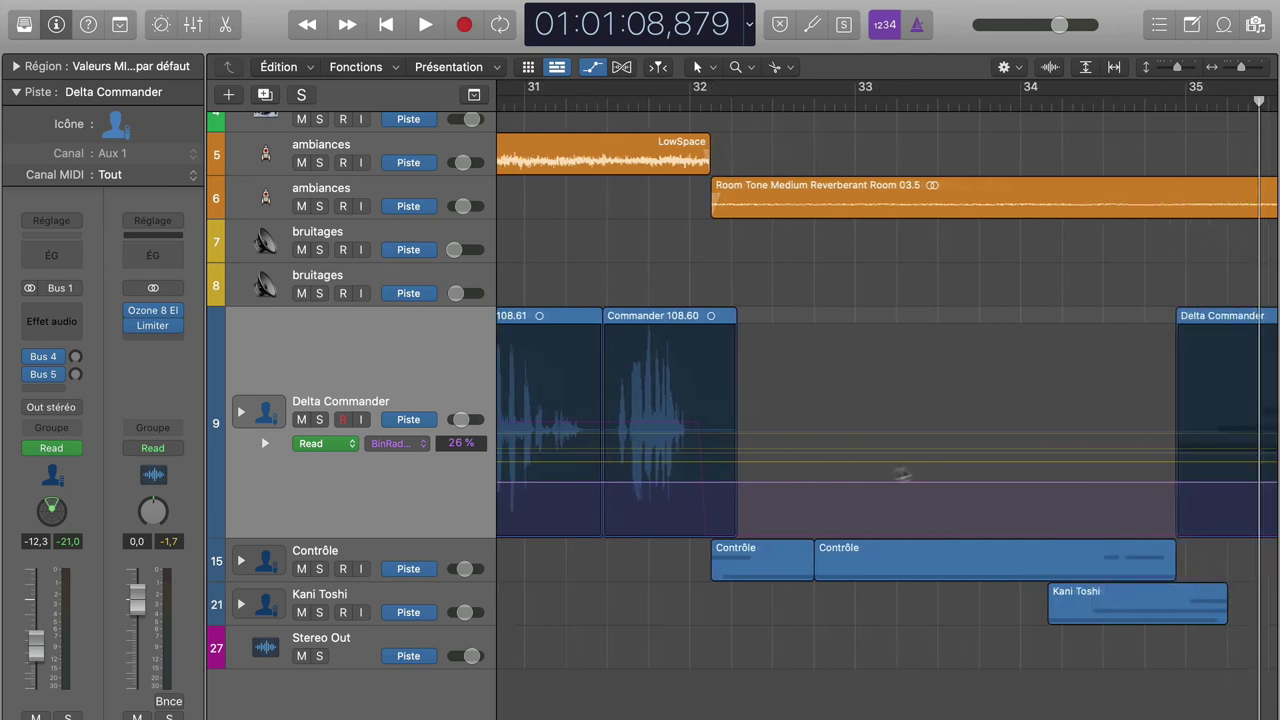
{"action": "left_click", "coordinate": [797, 484]}
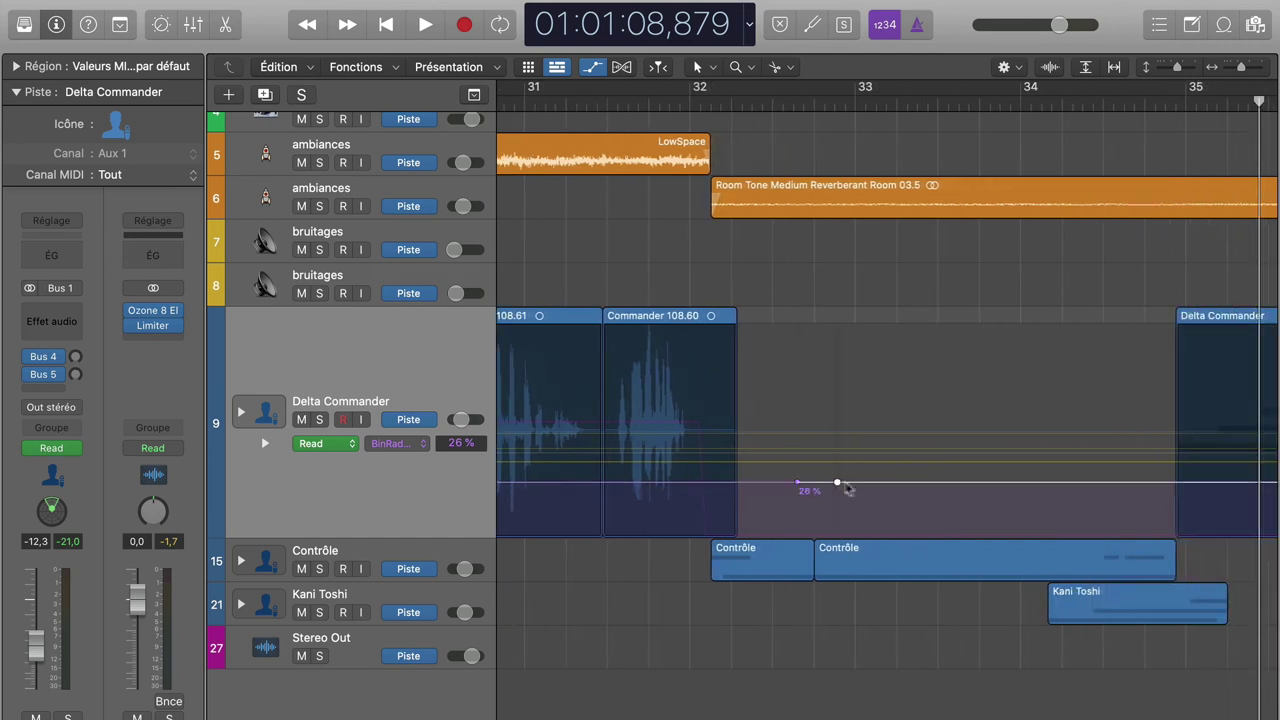
{"action": "left_click_drag", "start_coordinate": [862, 489], "coordinate": [870, 444]}
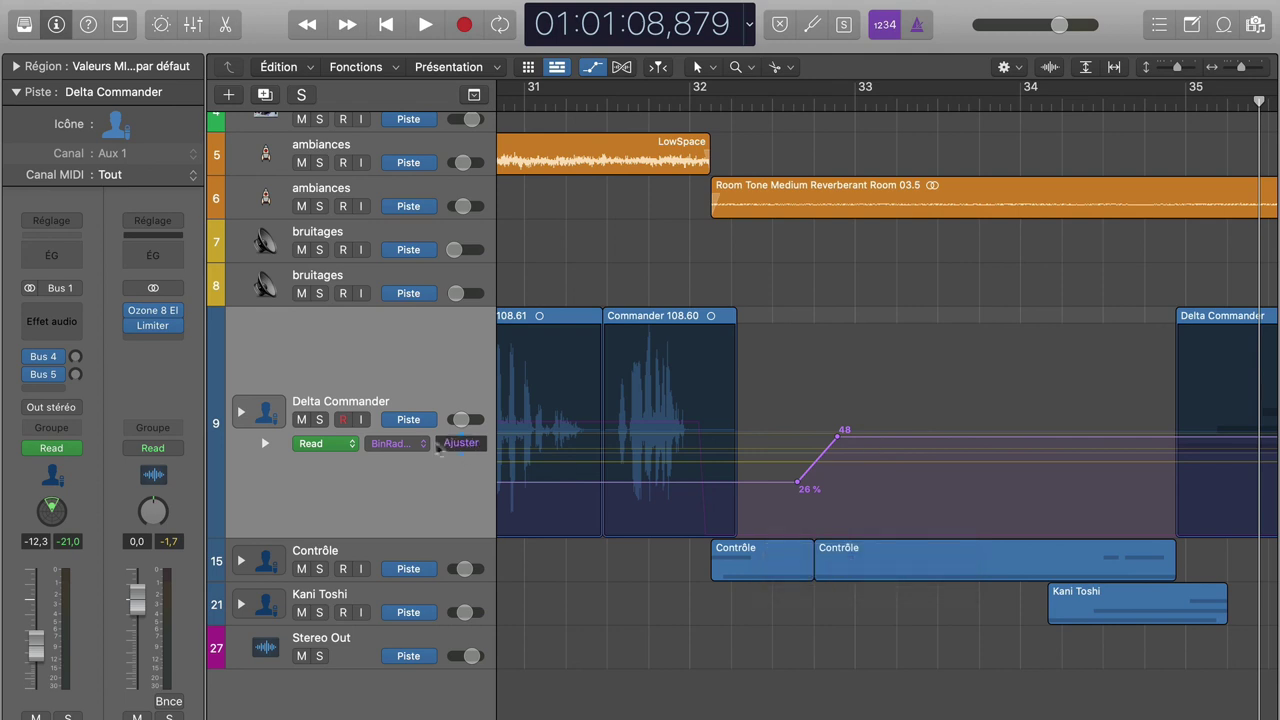
Step: Automate the Delta Commander track's control room send to rise to -5.5 dB between bar 34 and the character's next region
{"action": "left_click", "coordinate": [418, 446]}
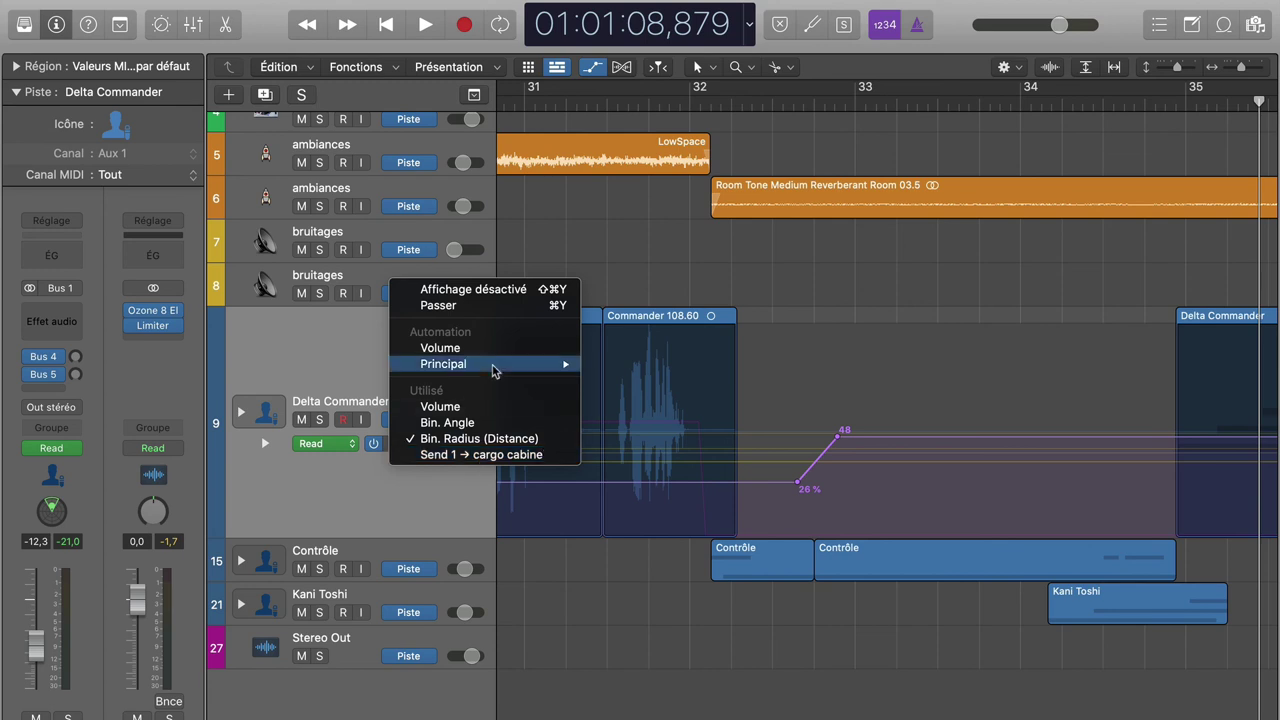
{"action": "mouse_move", "coordinate": [494, 367]}
{"action": "mouse_move", "coordinate": [716, 497]}
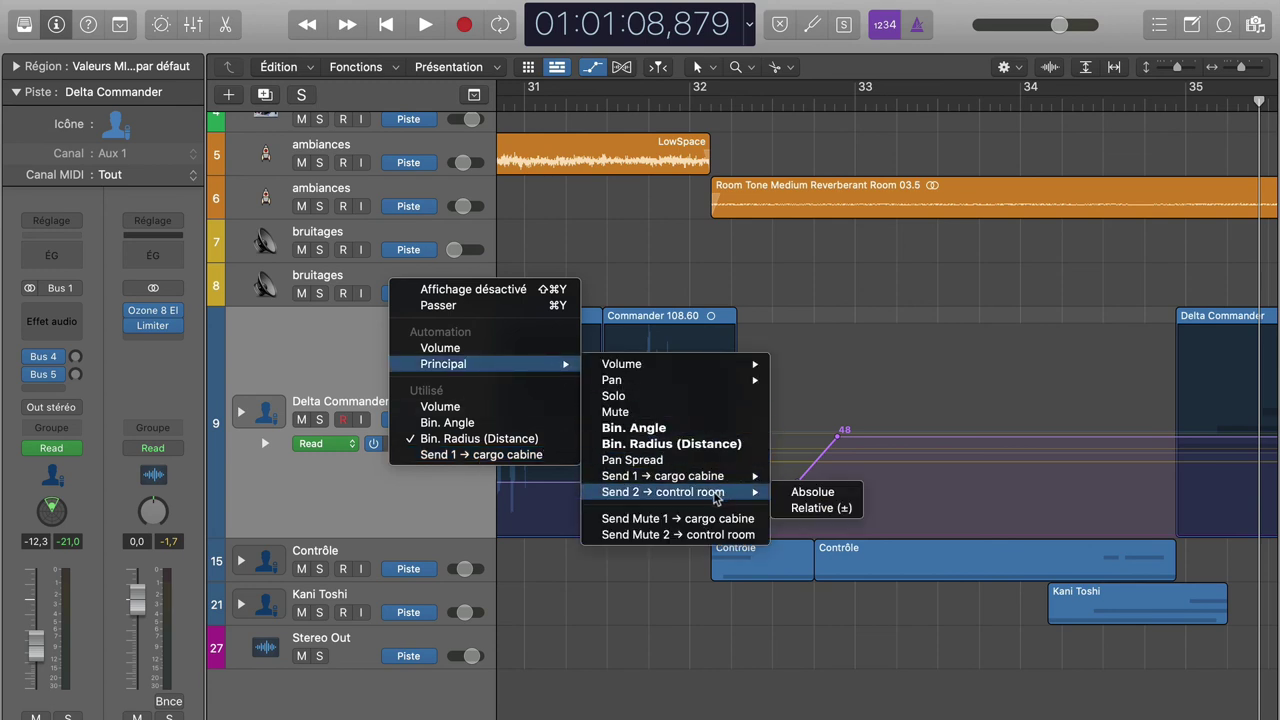
{"action": "left_click", "coordinate": [810, 494]}
{"action": "scroll", "coordinate": [1037, 510], "scroll_direction": "right", "scroll_amount": 3}
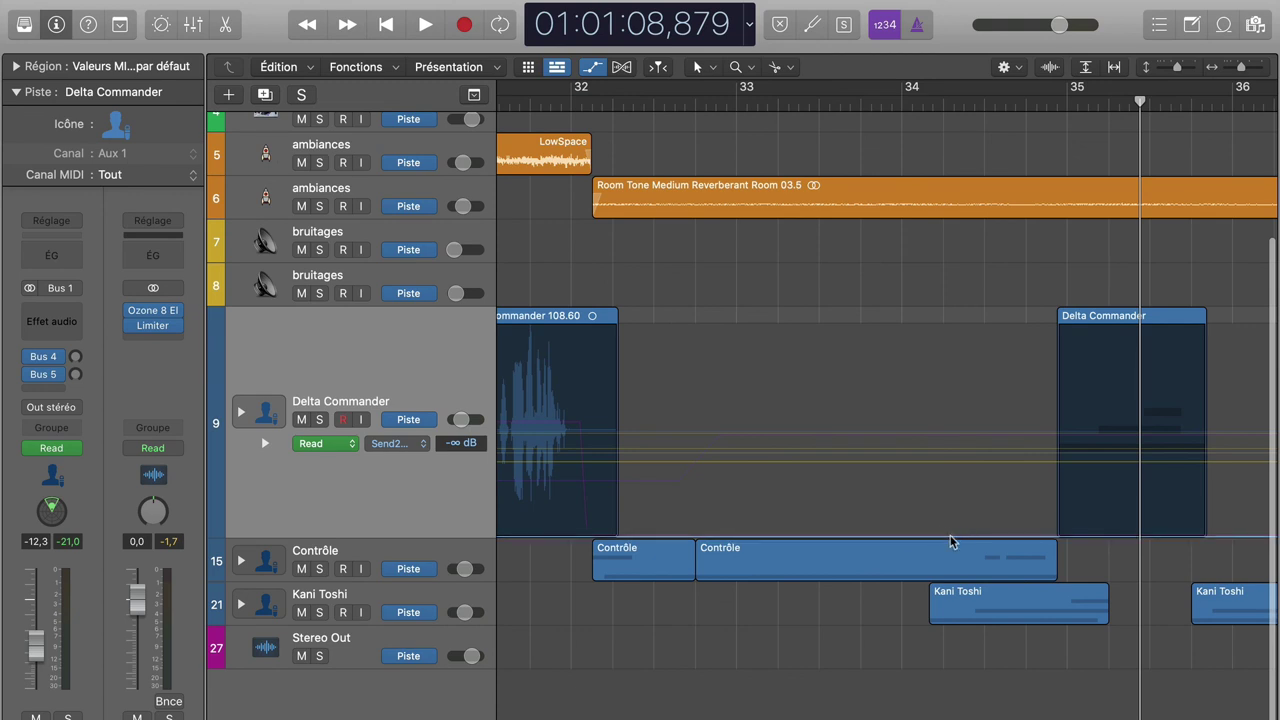
{"action": "left_click_drag", "start_coordinate": [997, 538], "coordinate": [1000, 429]}
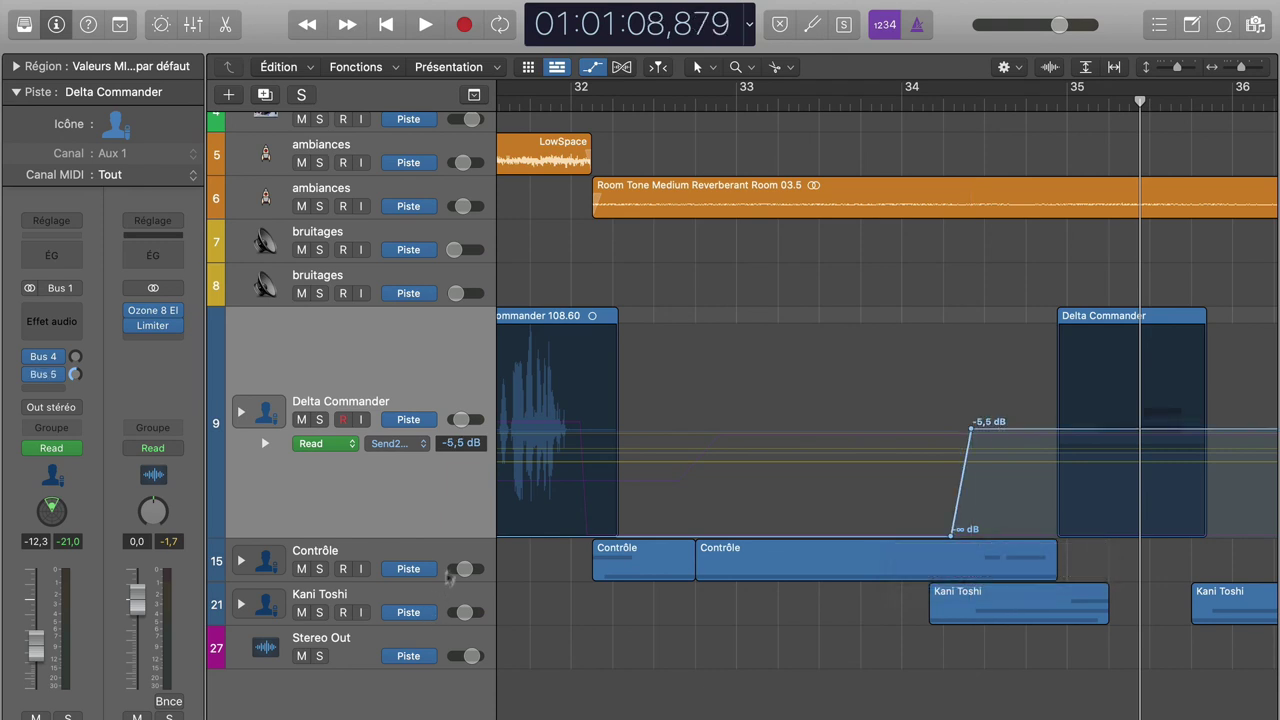
Step: Review the Contrôle track's control room send, reselect Delta Commander and play the scene from bar 34 to about bar 49
{"action": "left_click", "coordinate": [455, 553]}
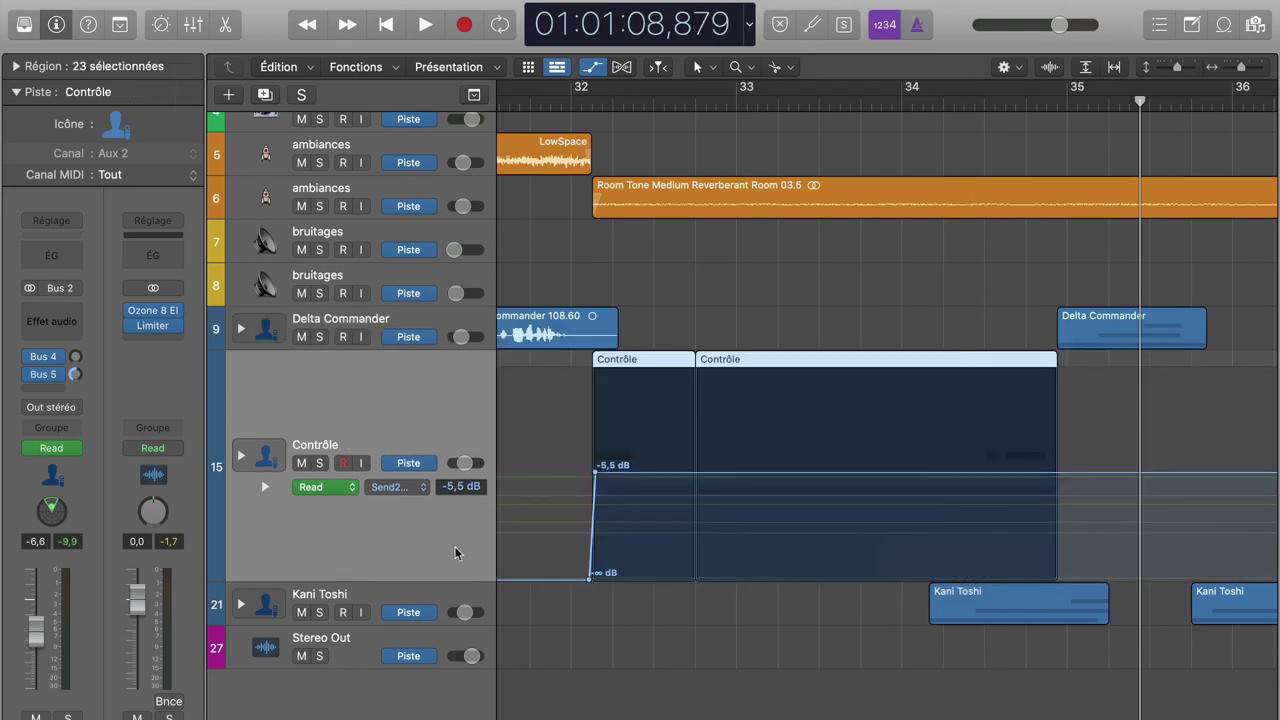
{"action": "left_click", "coordinate": [445, 320]}
{"action": "left_click", "coordinate": [905, 106]}
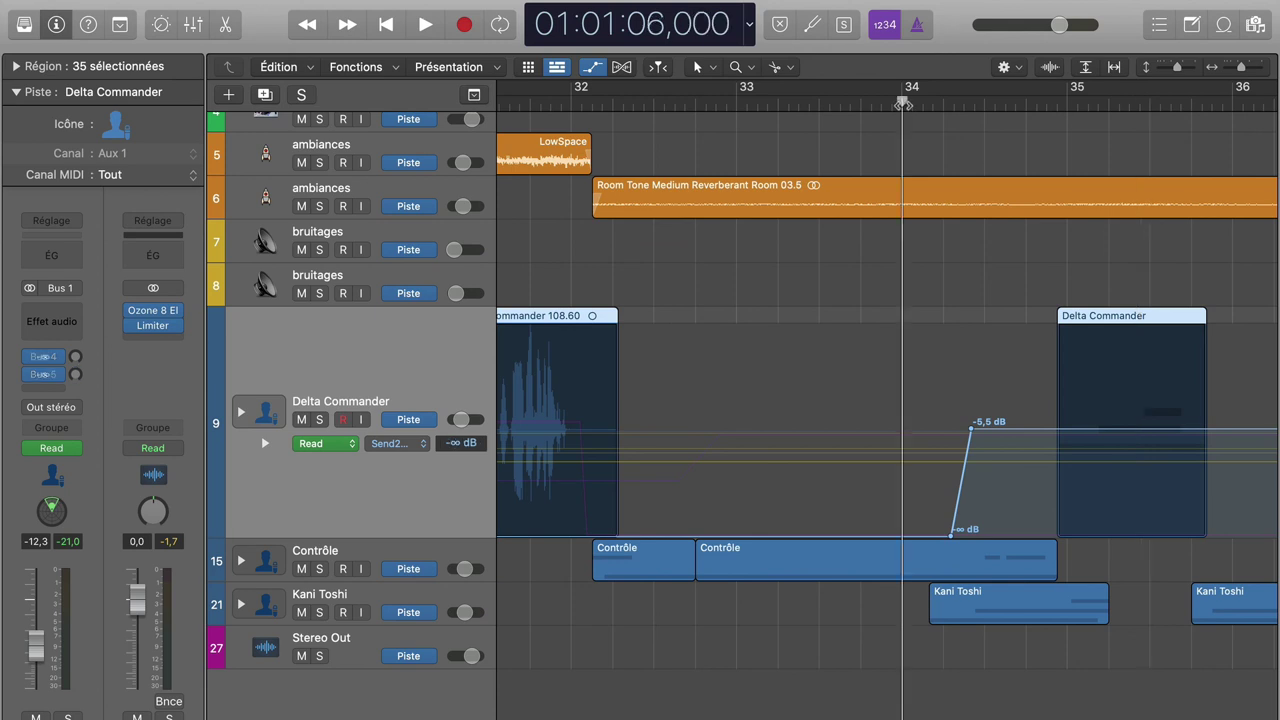
{"action": "left_click", "coordinate": [716, 317]}
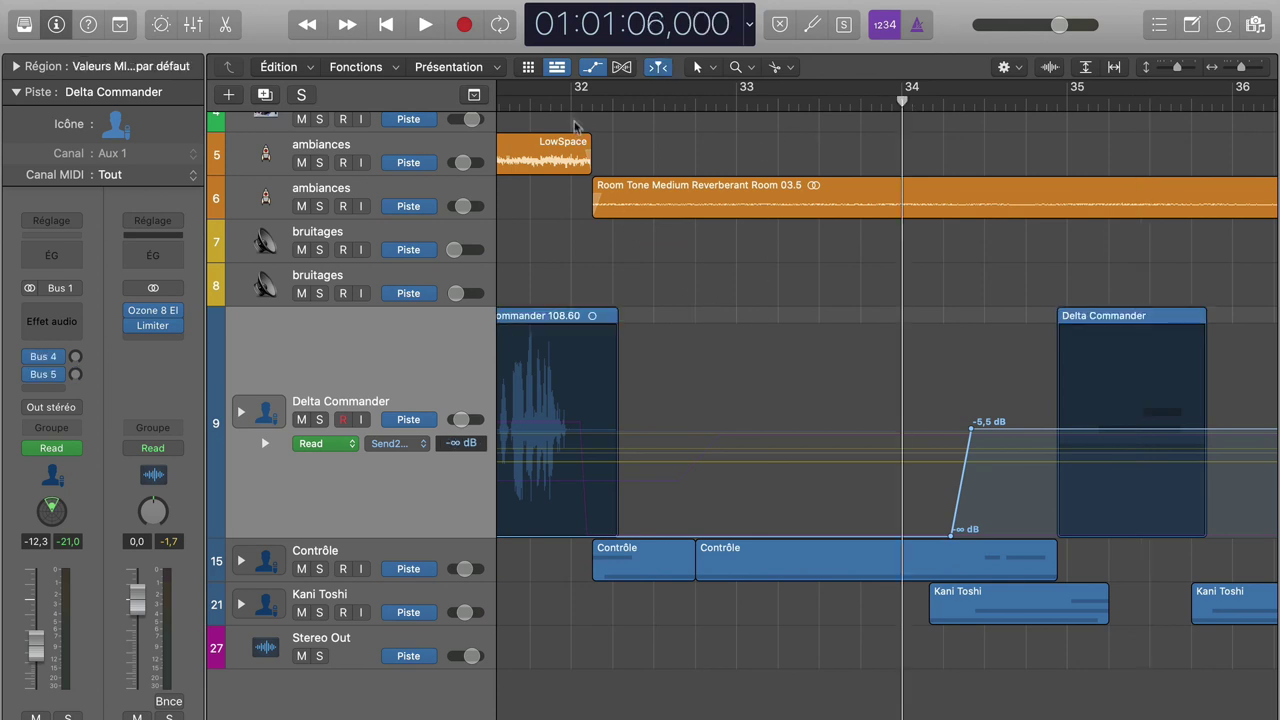
{"action": "key", "text": "space"}
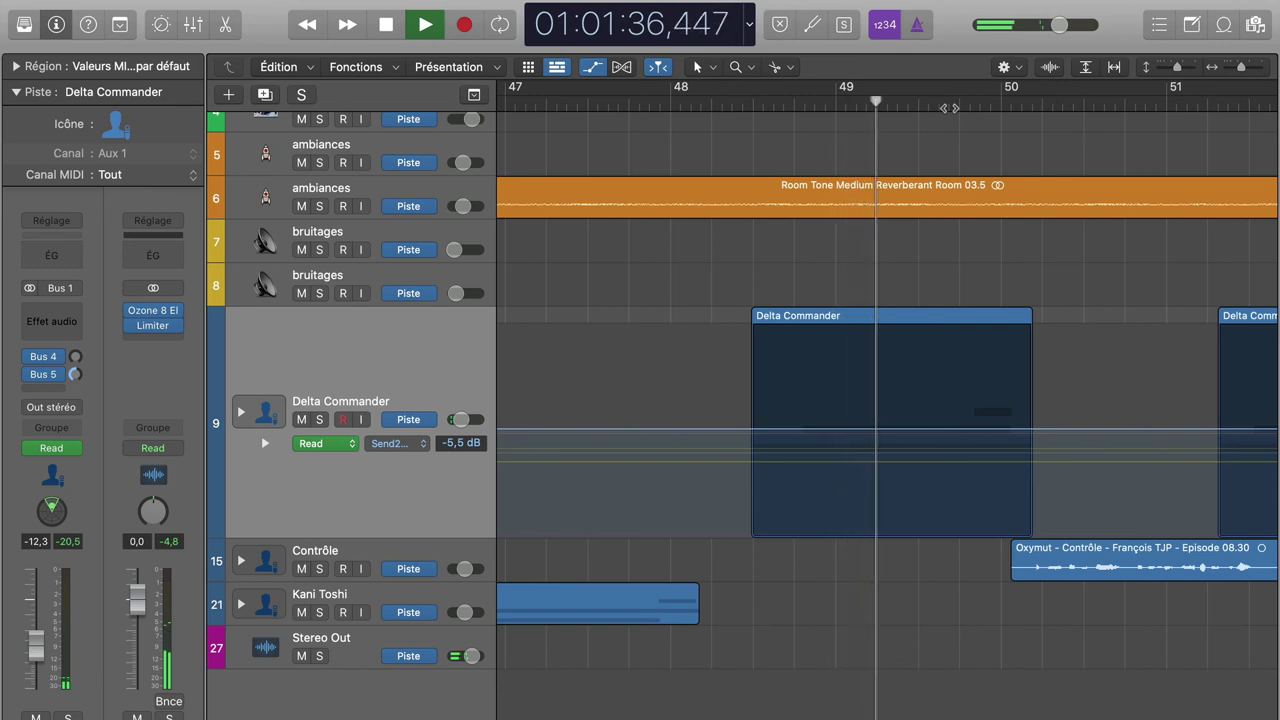
{"action": "key", "text": "space"}
Step: Replay the passage from around bar 47 twice to check the entry of the Delta Commander line after Kani Toshi's
{"action": "scroll", "coordinate": [686, 410], "scroll_direction": "left", "scroll_amount": 5}
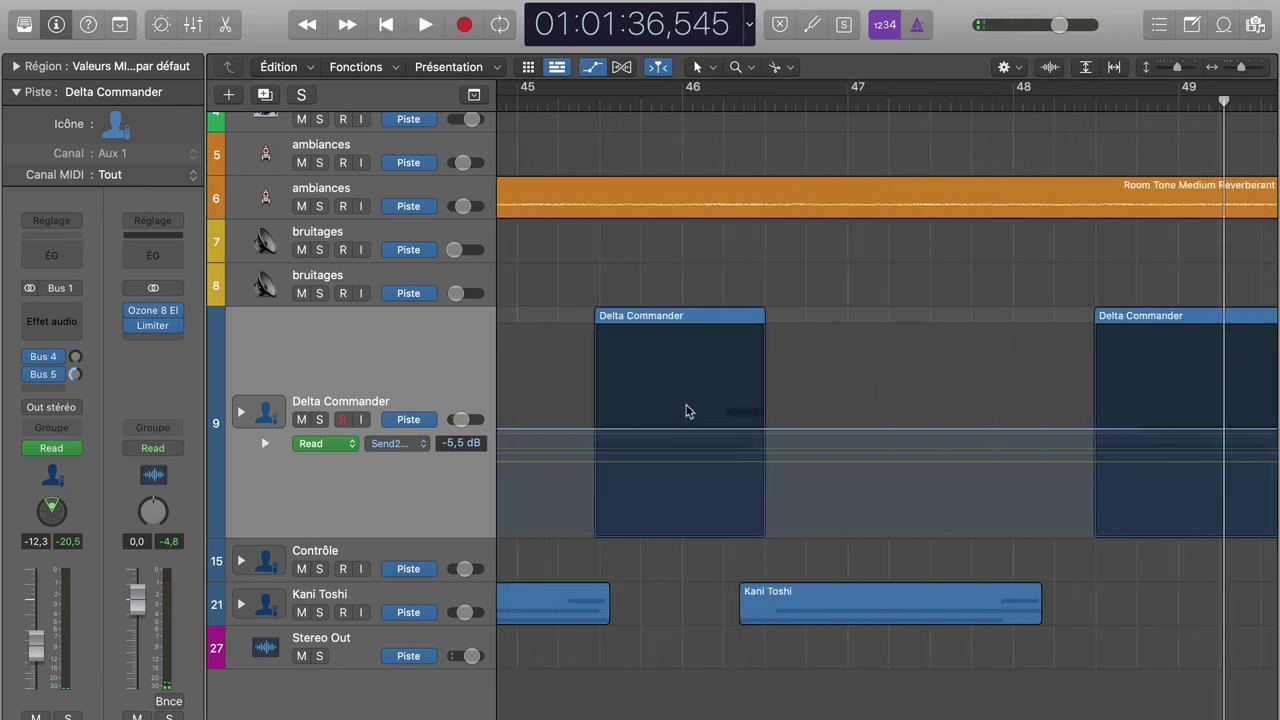
{"action": "left_click", "coordinate": [909, 105]}
{"action": "key", "text": "space"}
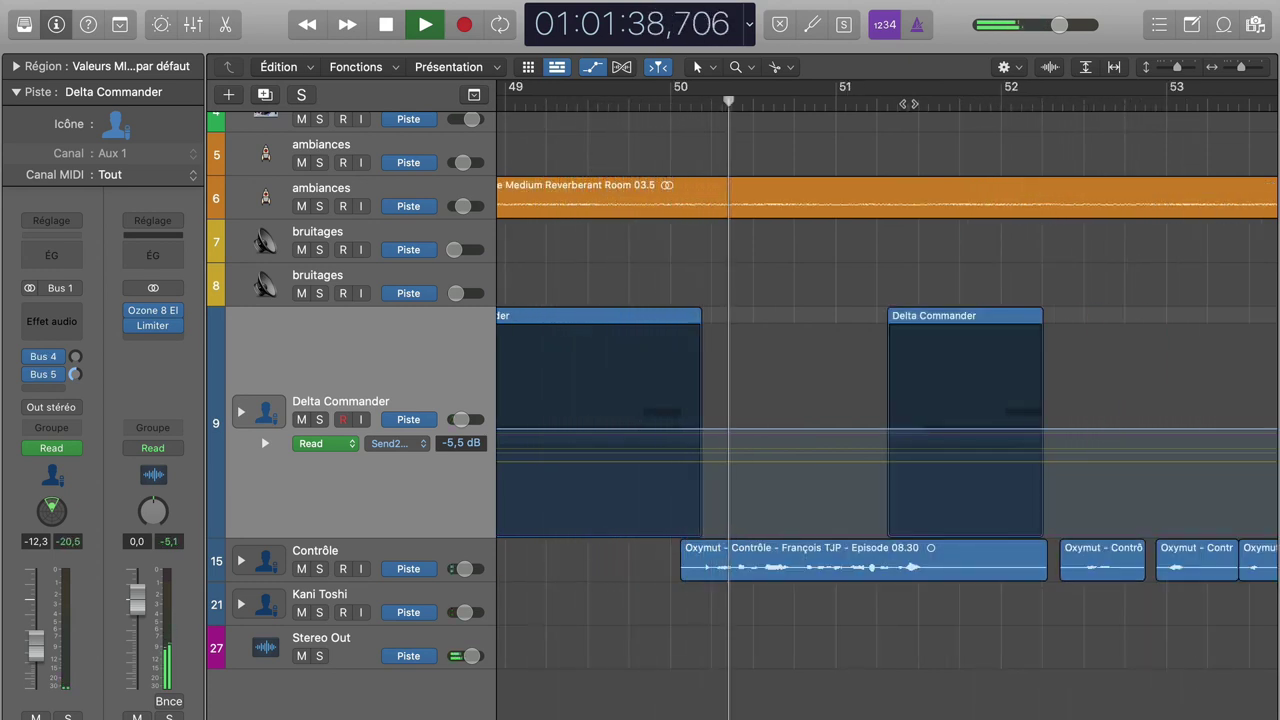
{"action": "key", "text": "space"}
{"action": "scroll", "coordinate": [771, 480], "scroll_direction": "left", "scroll_amount": 10}
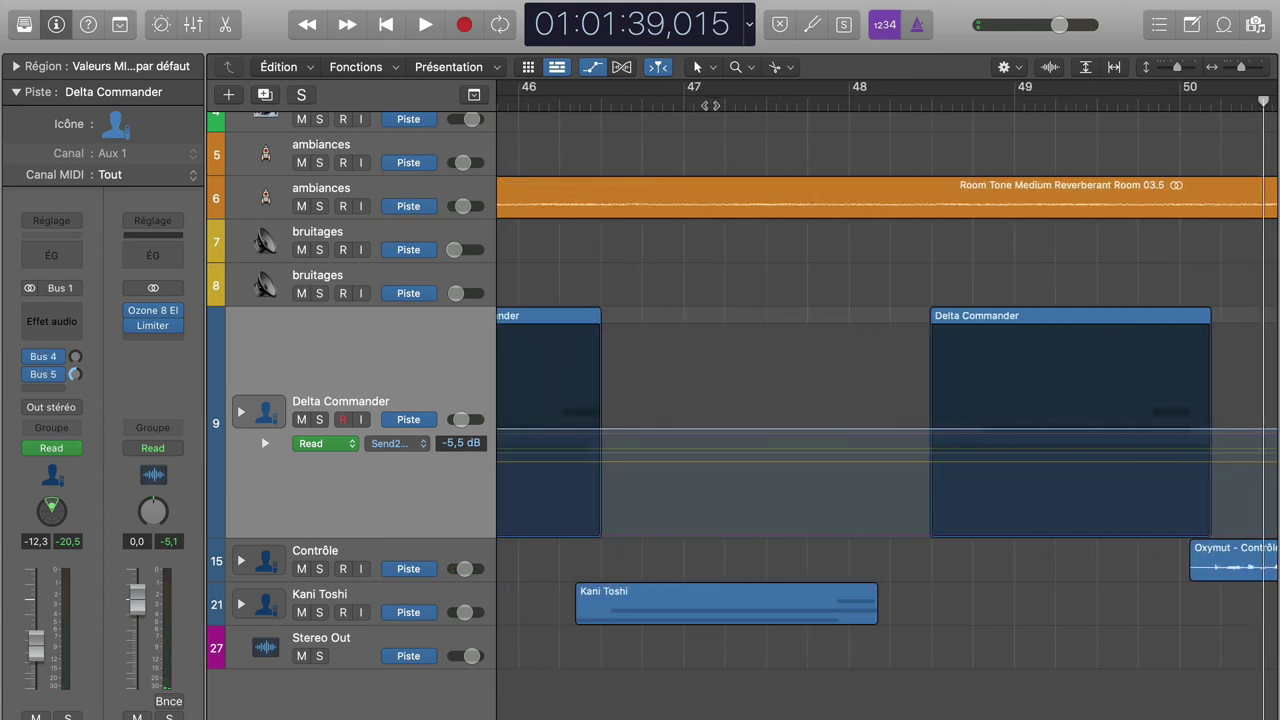
{"action": "left_click", "coordinate": [714, 105]}
{"action": "key", "text": "space"}
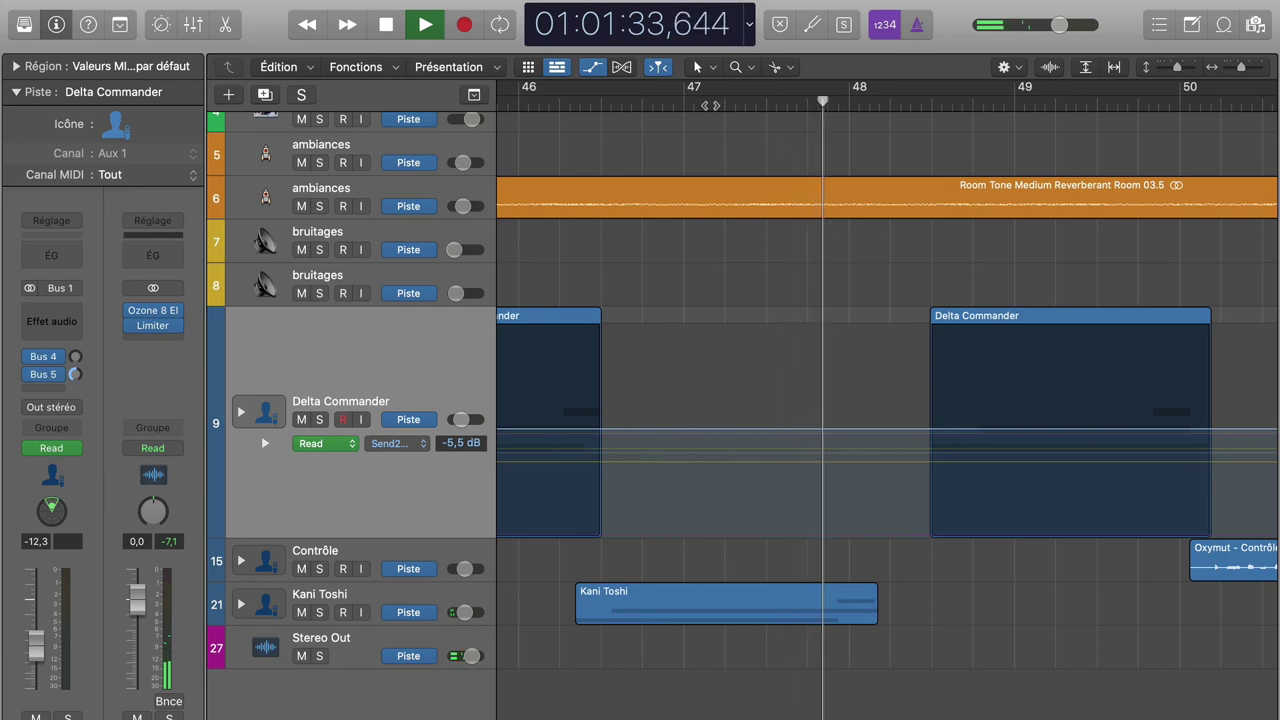
{"action": "key", "text": "space"}
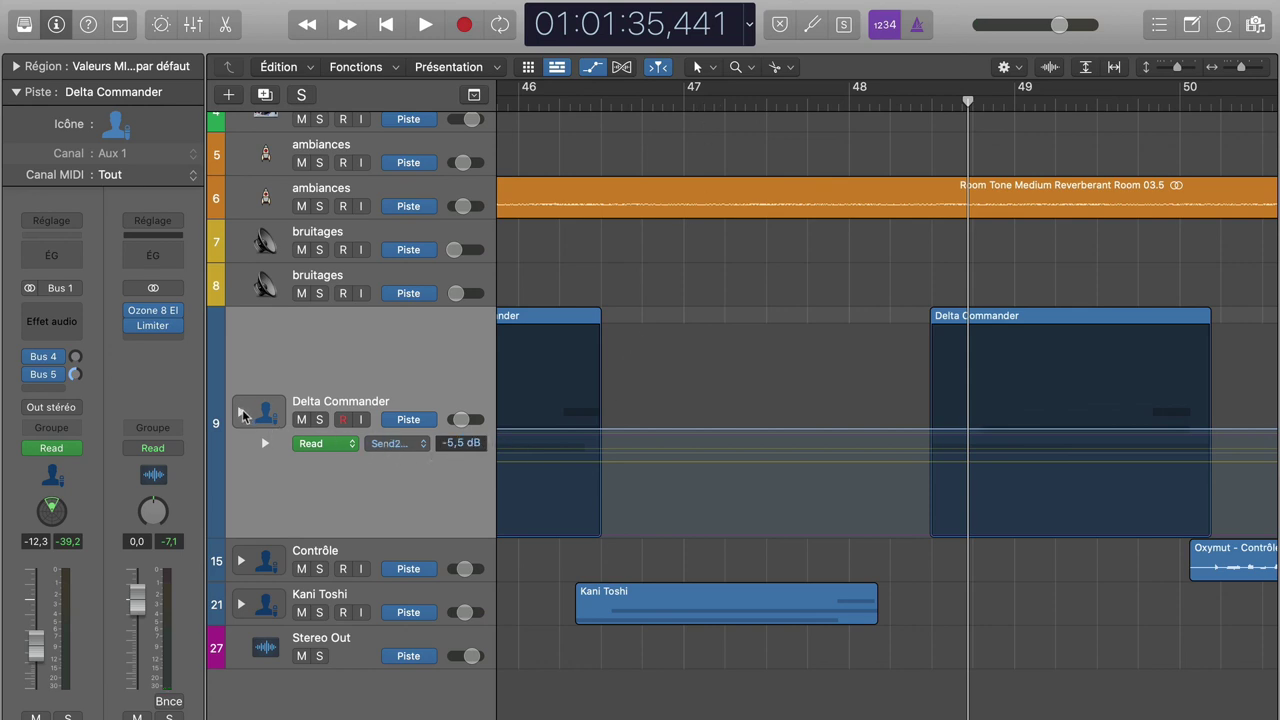
Step: Expand the Delta Commander stack and extend the start of the Commander présences region near bar 49 back to just after bar 48
{"action": "left_click", "coordinate": [241, 413]}
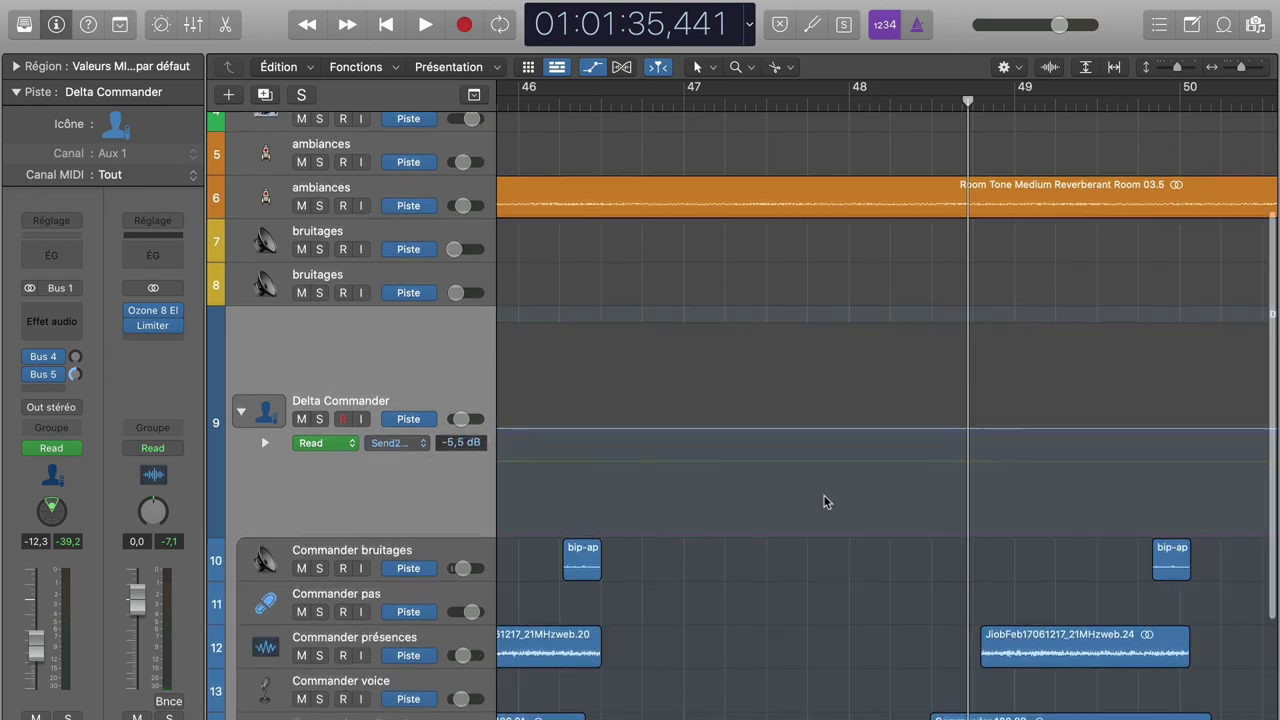
{"action": "scroll", "coordinate": [824, 501], "scroll_direction": "down", "scroll_amount": 5}
{"action": "scroll", "coordinate": [824, 501], "scroll_direction": "down", "scroll_amount": 1}
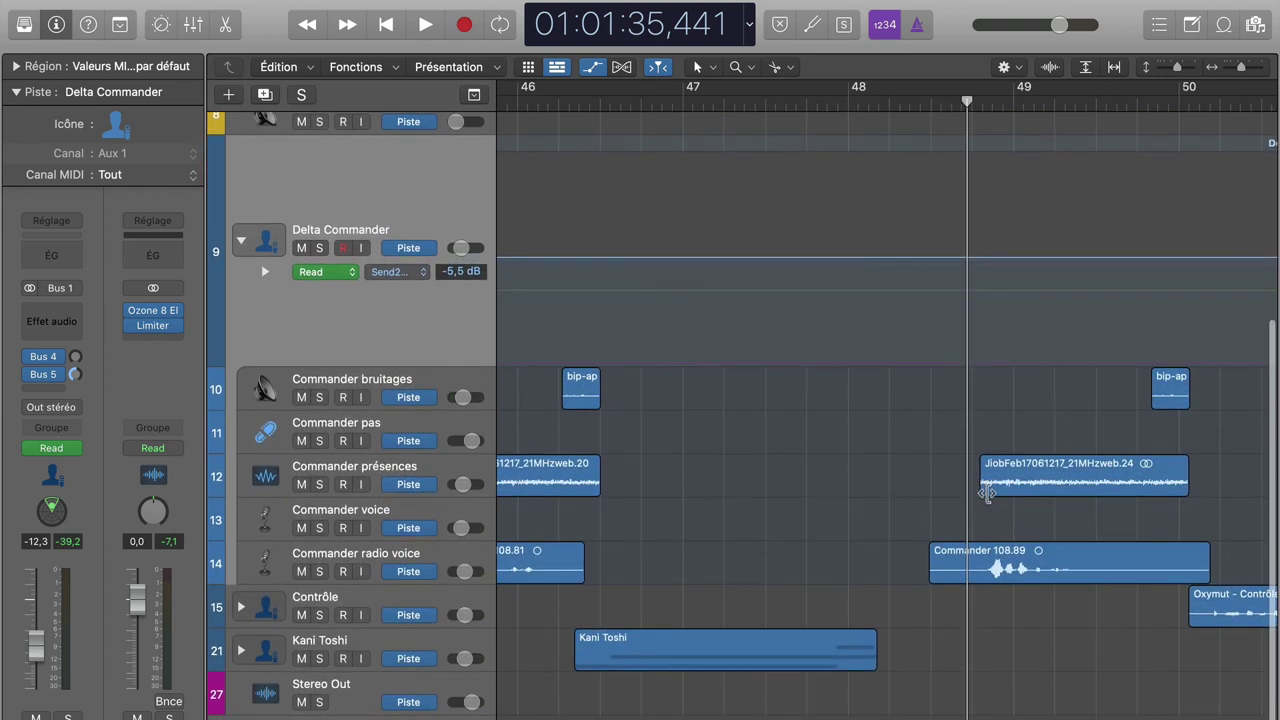
{"action": "left_click_drag", "start_coordinate": [983, 492], "coordinate": [887, 497]}
{"action": "left_click", "coordinate": [430, 466]}
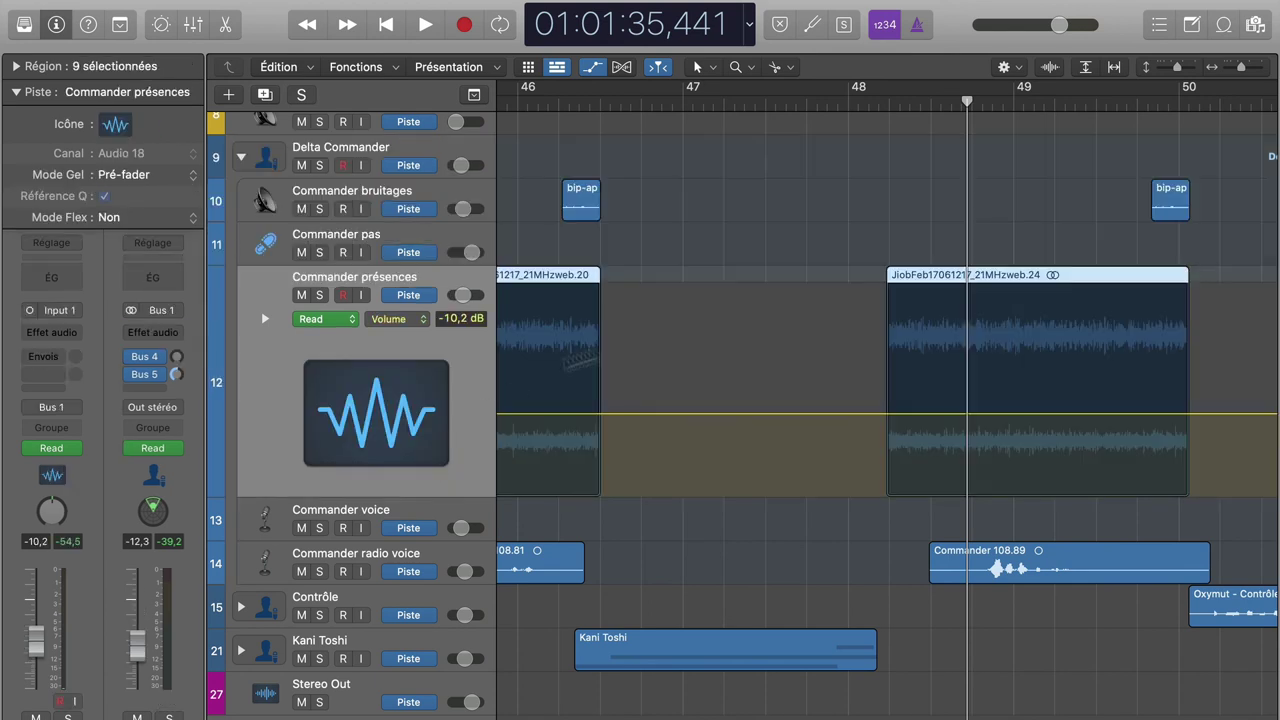
{"action": "left_click", "coordinate": [732, 285]}
{"action": "left_click", "coordinate": [411, 147]}
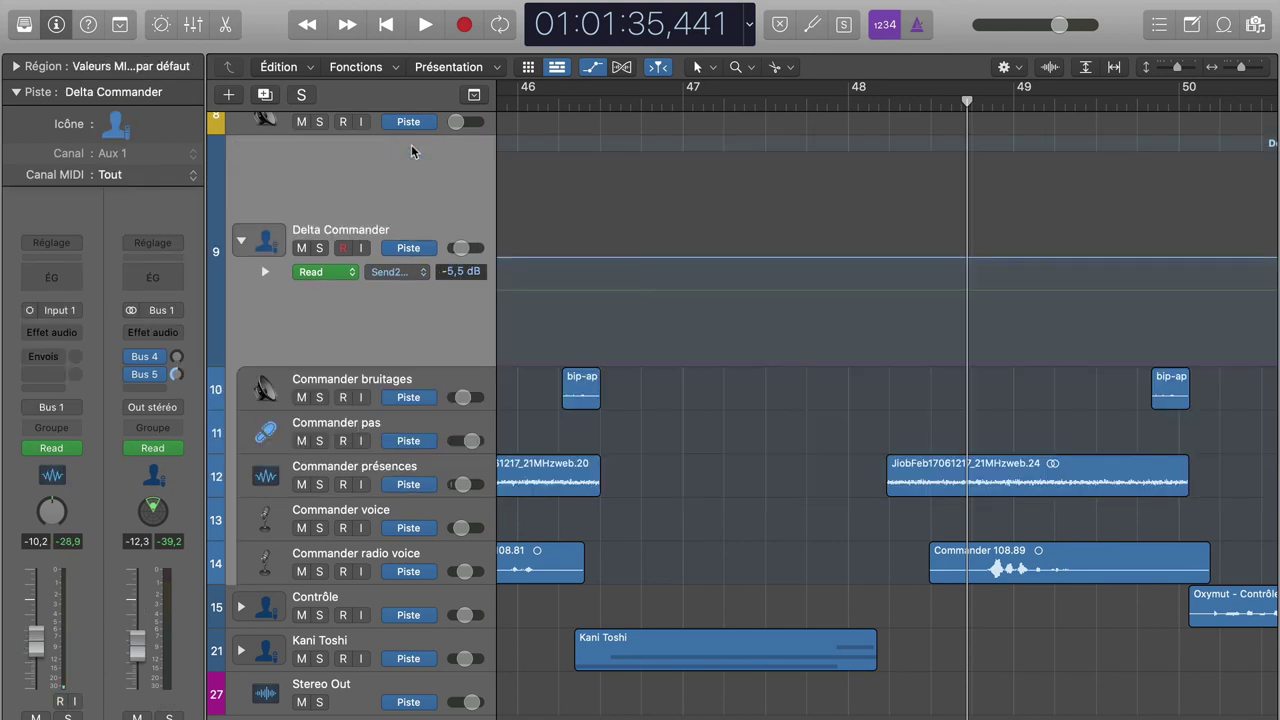
Step: Replay the passage from around bar 47 to check the Commander présences region, collapse the Delta Commander stack and listen on to about bar 65
{"action": "double_click", "coordinate": [702, 108]}
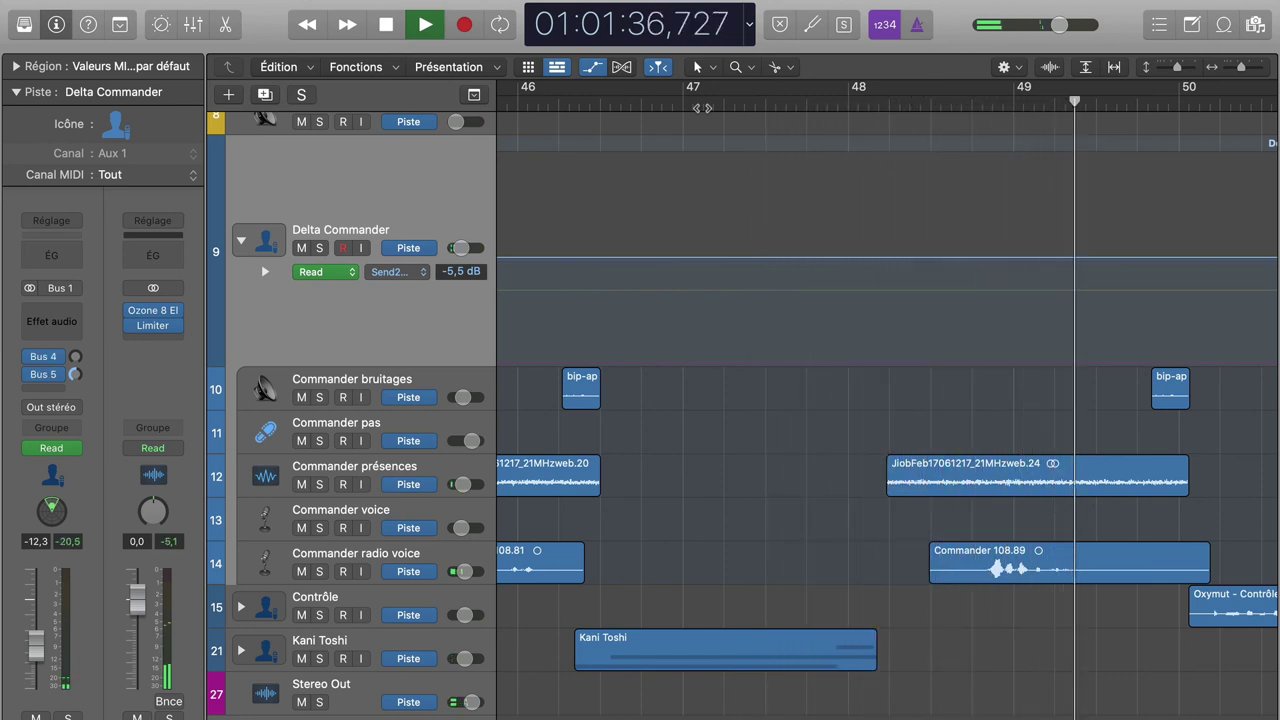
{"action": "key", "text": "space"}
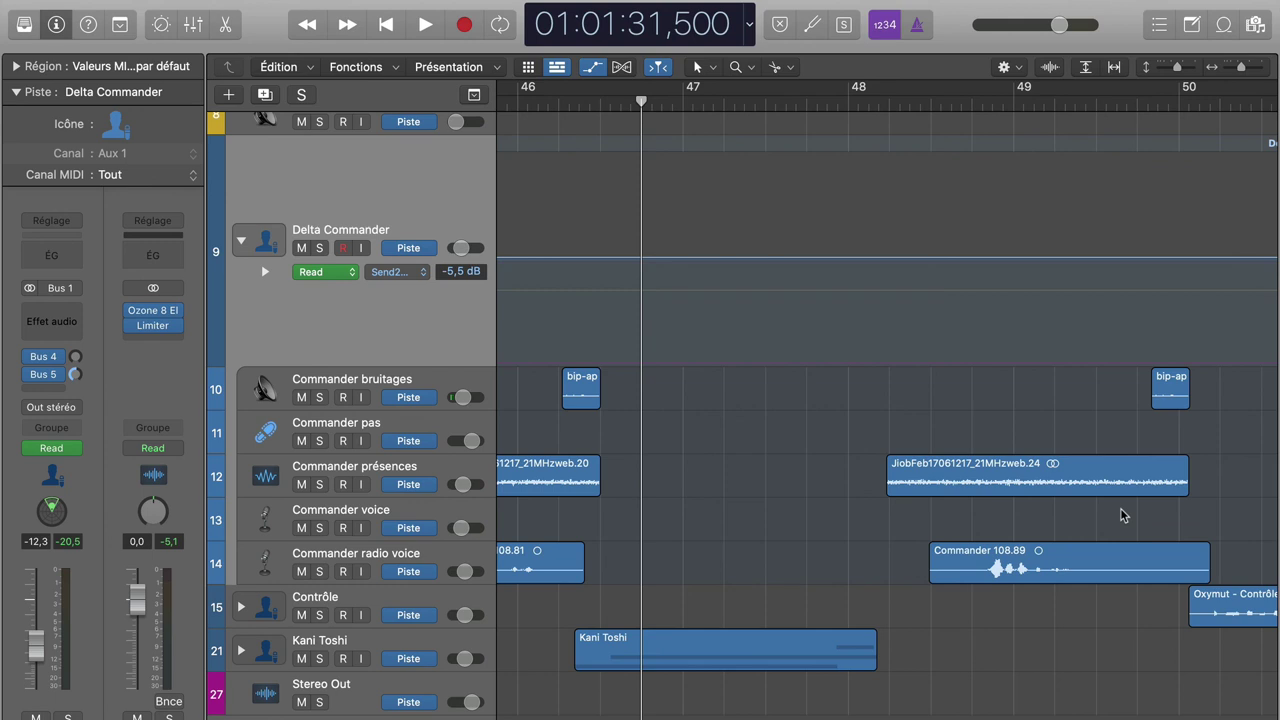
{"action": "key", "text": "space"}
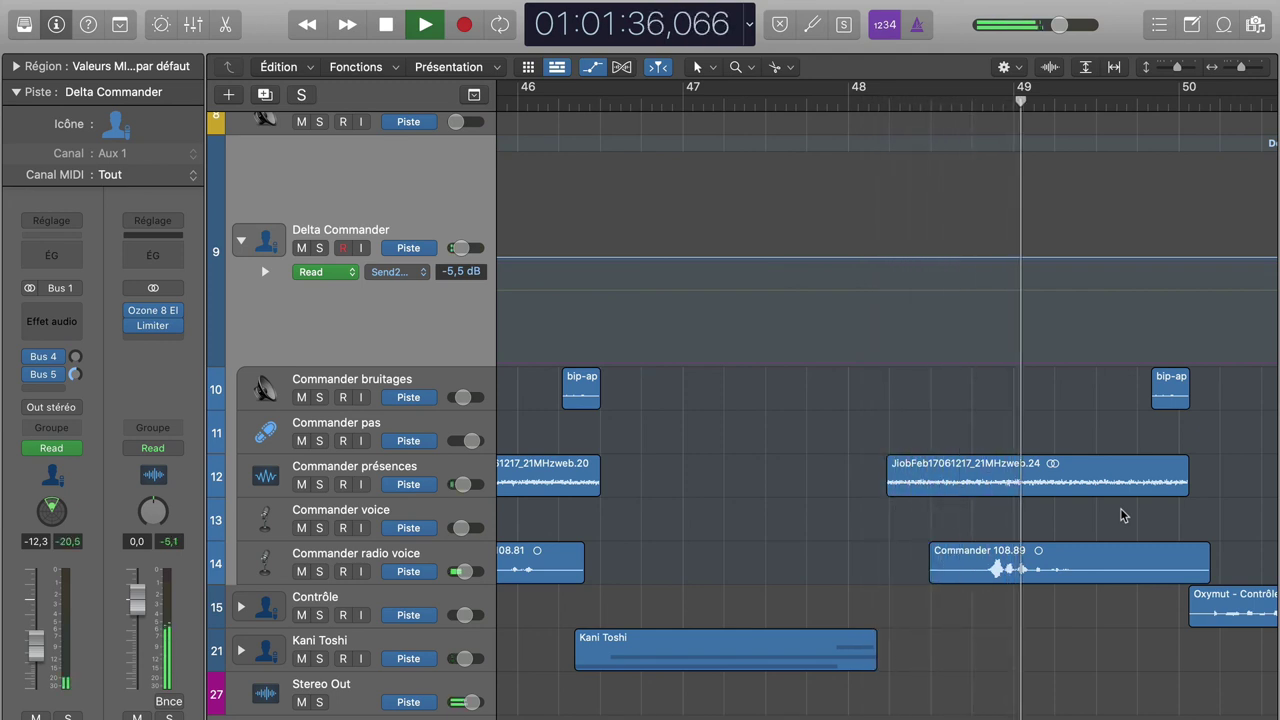
{"action": "left_click", "coordinate": [240, 242]}
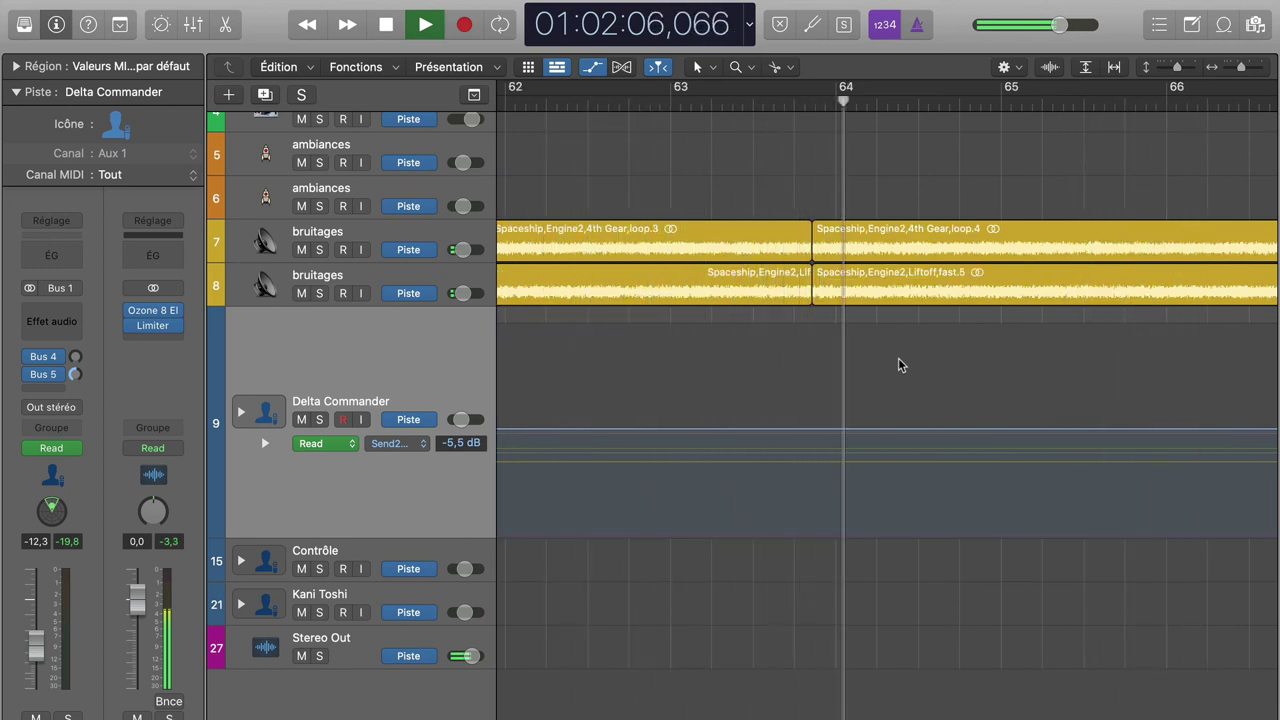
{"action": "key", "text": "space"}
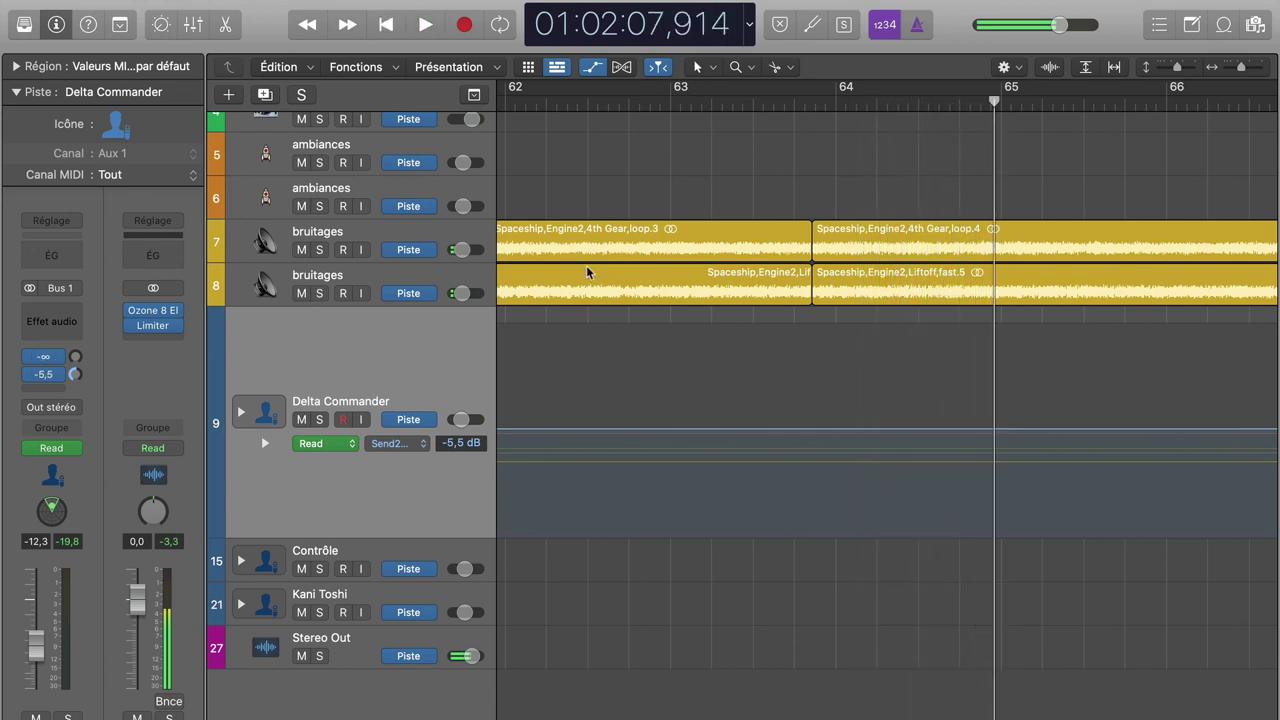
Step: Lower the volume automation plateau after bar 58 to -10.5 dB on the first bruitages track and -11.0 dB on the second
{"action": "left_click", "coordinate": [450, 231]}
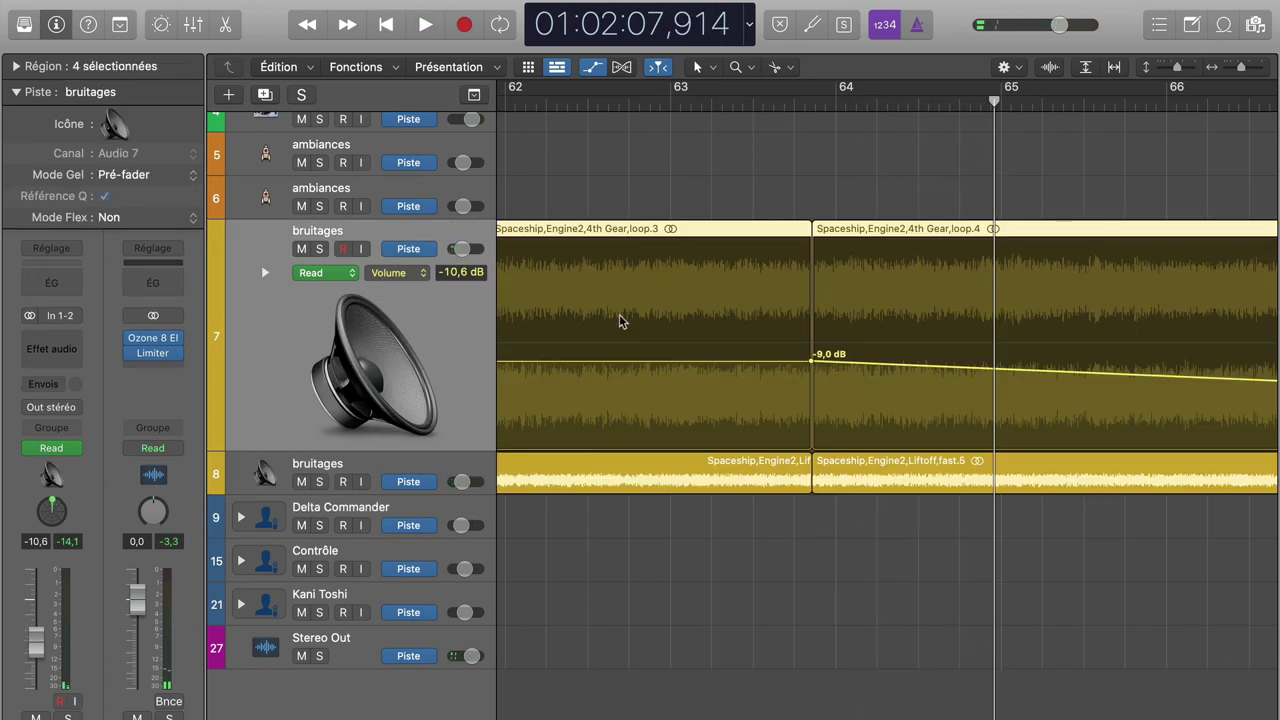
{"action": "scroll", "coordinate": [619, 314], "scroll_direction": "left", "scroll_amount": 5}
{"action": "scroll", "coordinate": [619, 314], "scroll_direction": "left", "scroll_amount": 2}
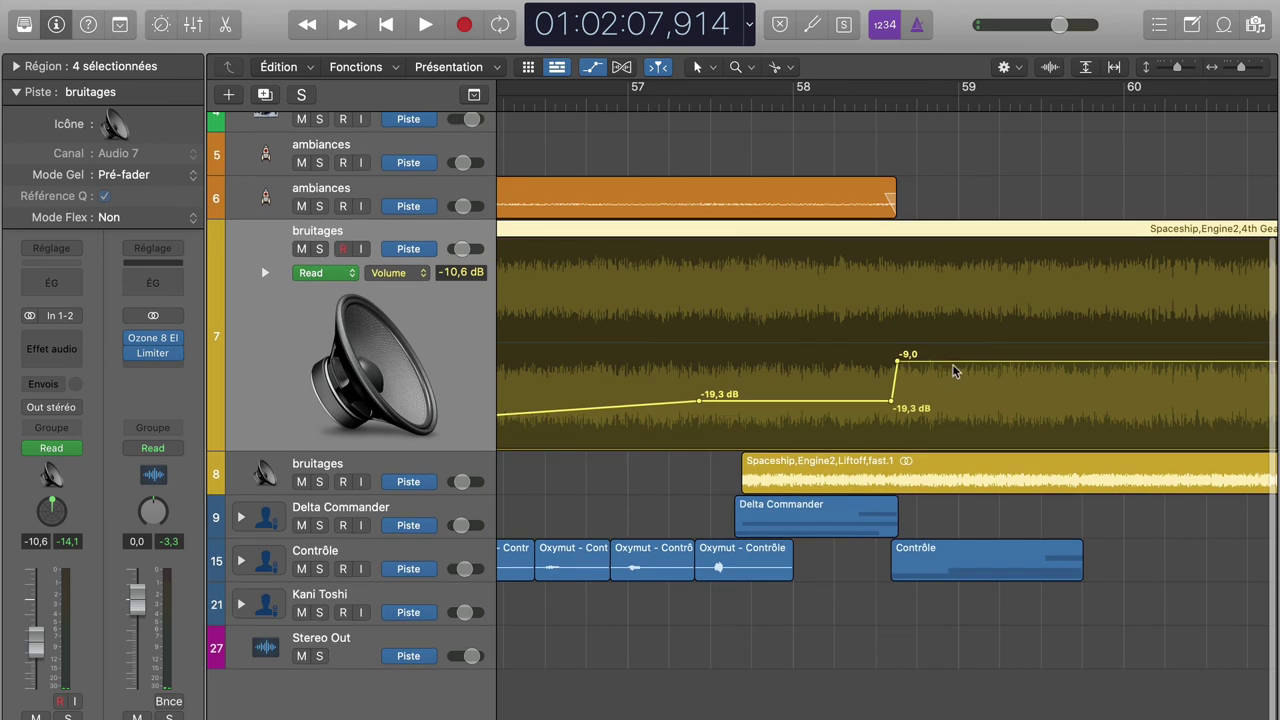
{"action": "left_click_drag", "start_coordinate": [953, 367], "coordinate": [953, 371]}
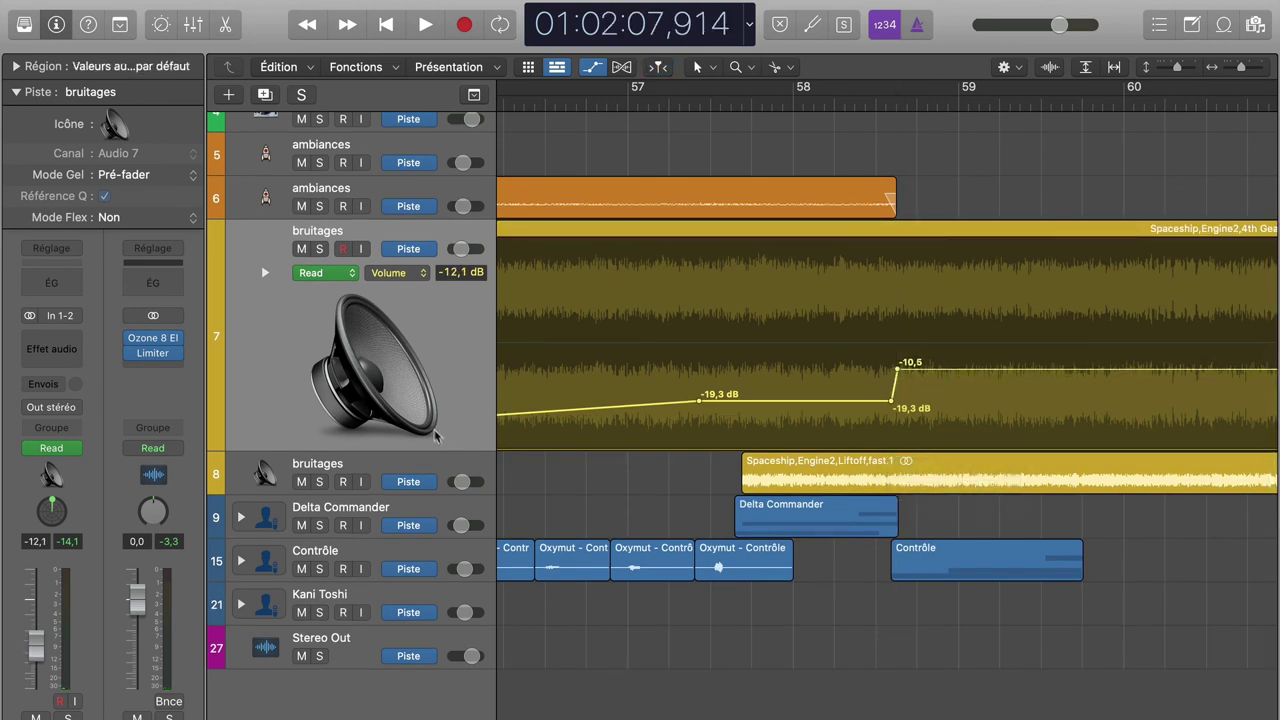
{"action": "left_click", "coordinate": [447, 464]}
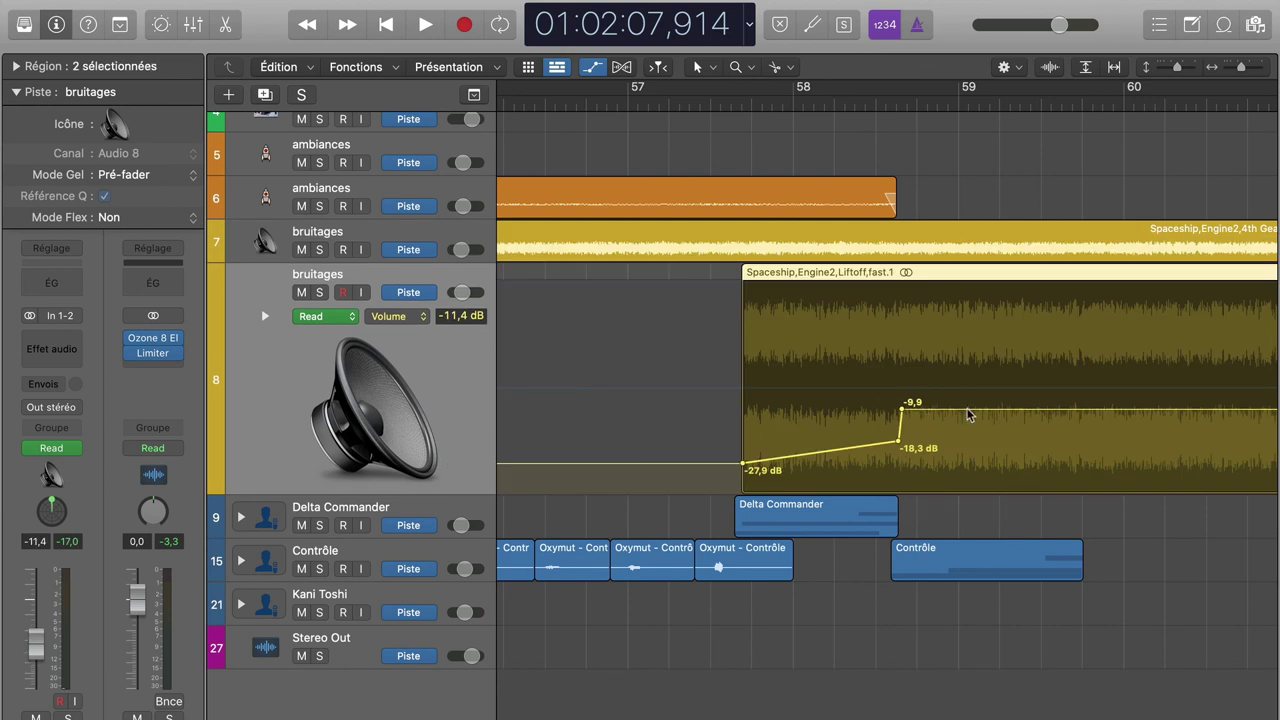
{"action": "left_click_drag", "start_coordinate": [968, 415], "coordinate": [966, 420]}
Step: Select the Stereo Out track and play the takeoff from about bar 57 to bar 62 to check the engine level
{"action": "left_click", "coordinate": [628, 101]}
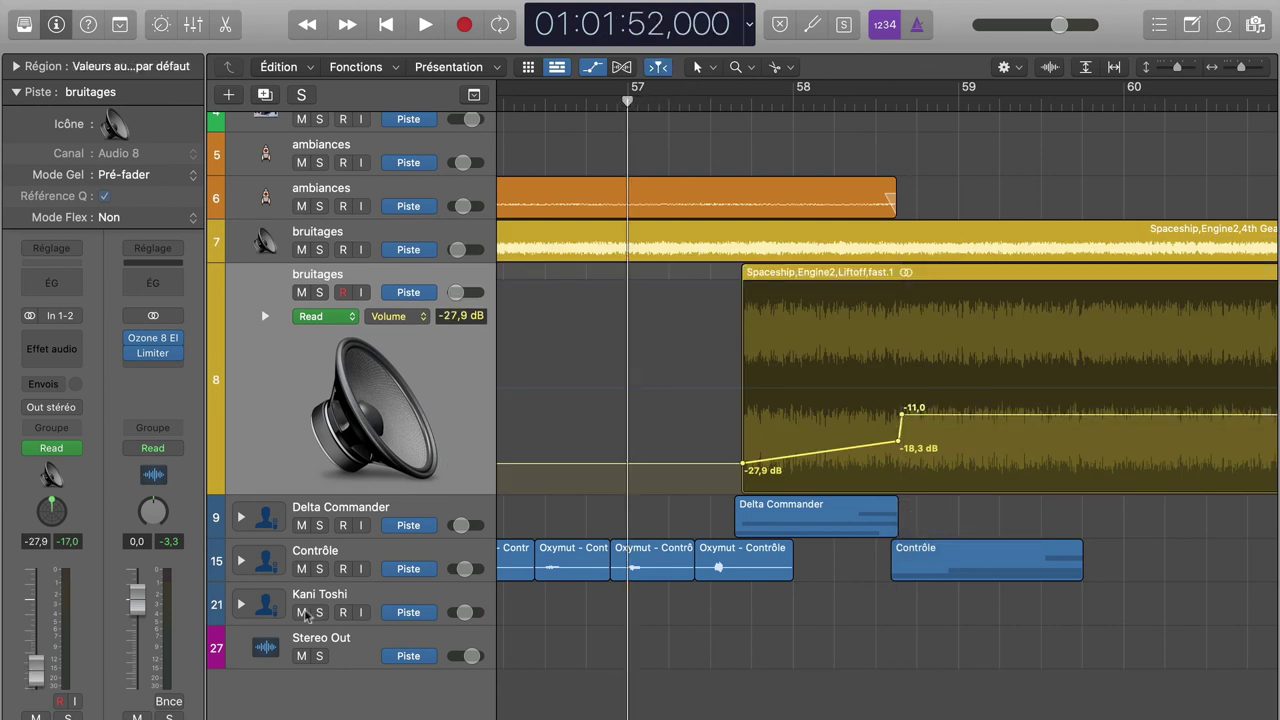
{"action": "left_click", "coordinate": [344, 650]}
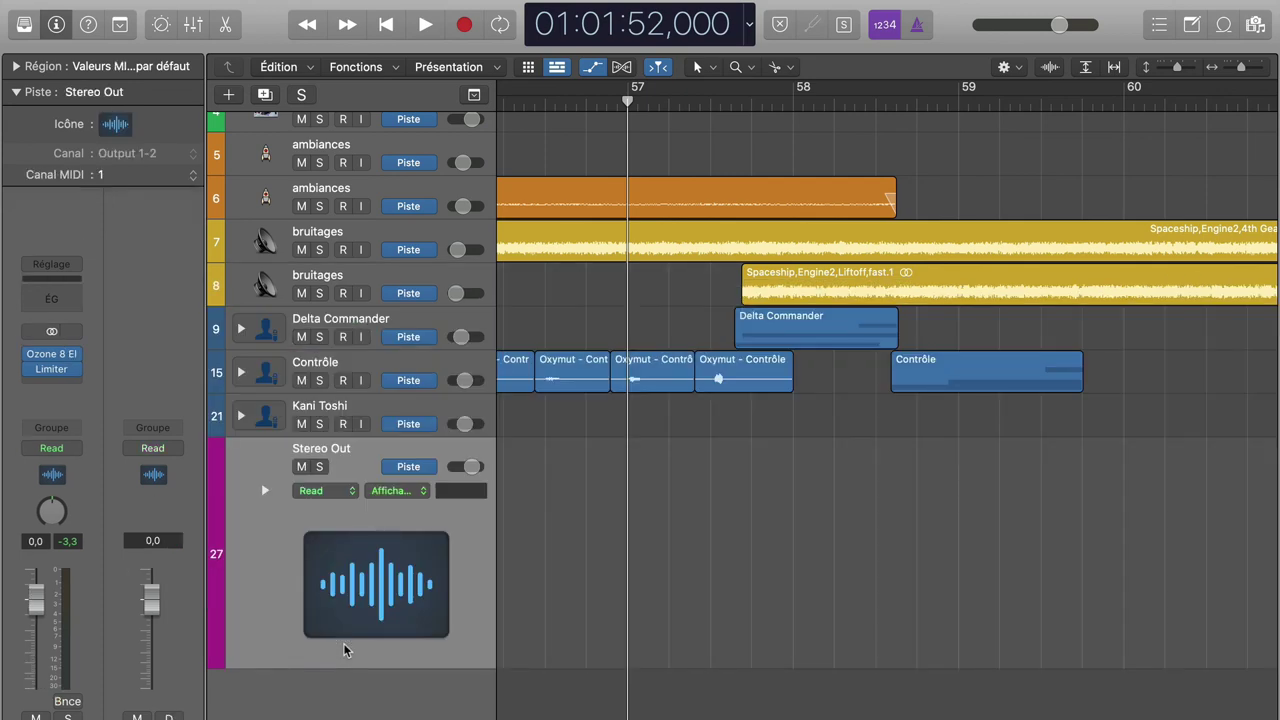
{"action": "key", "text": "space"}
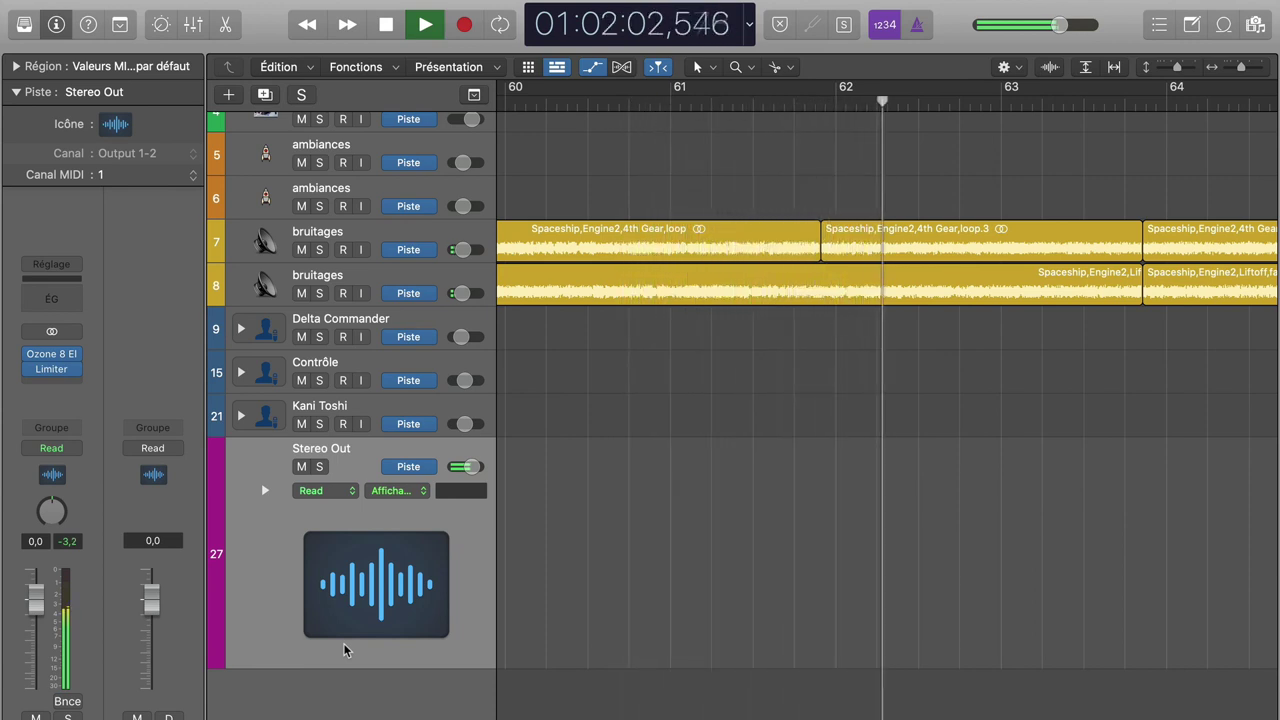
{"action": "key", "text": "space"}
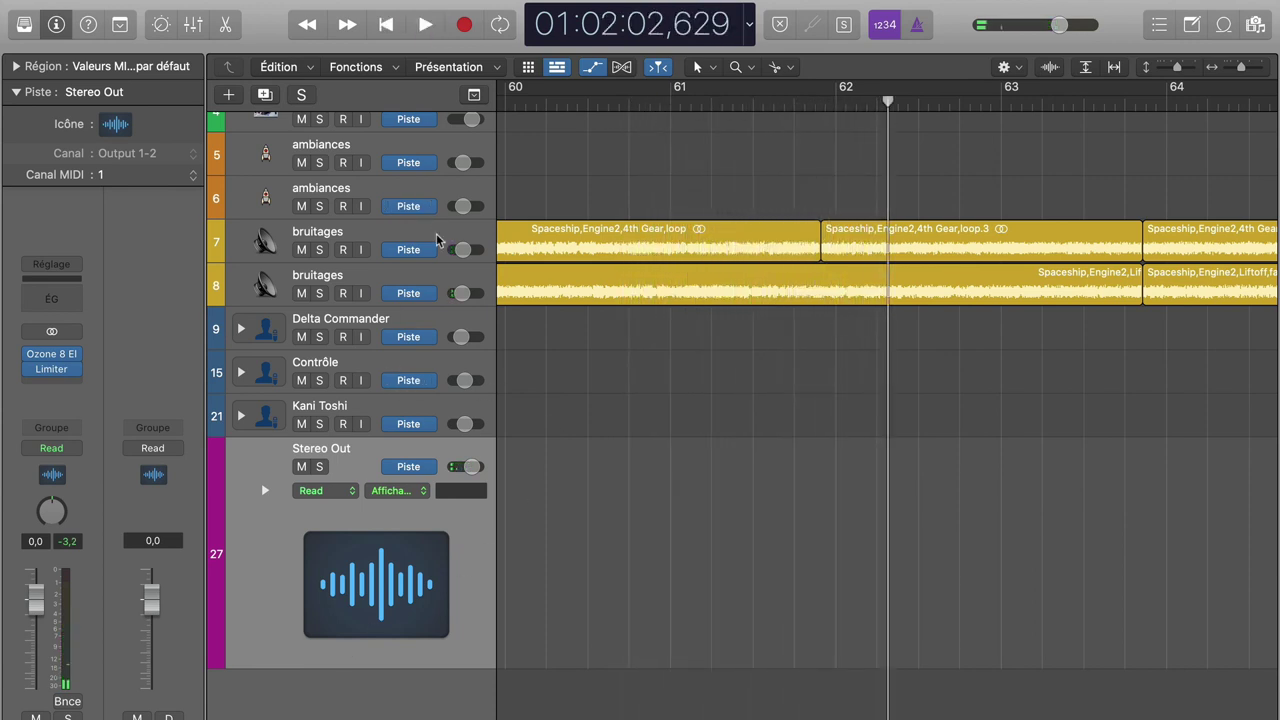
Step: Lower the volume automation plateau before bar 64 to -12.1 dB on the first bruitages track and -12.6 dB on the second
{"action": "left_click", "coordinate": [436, 238]}
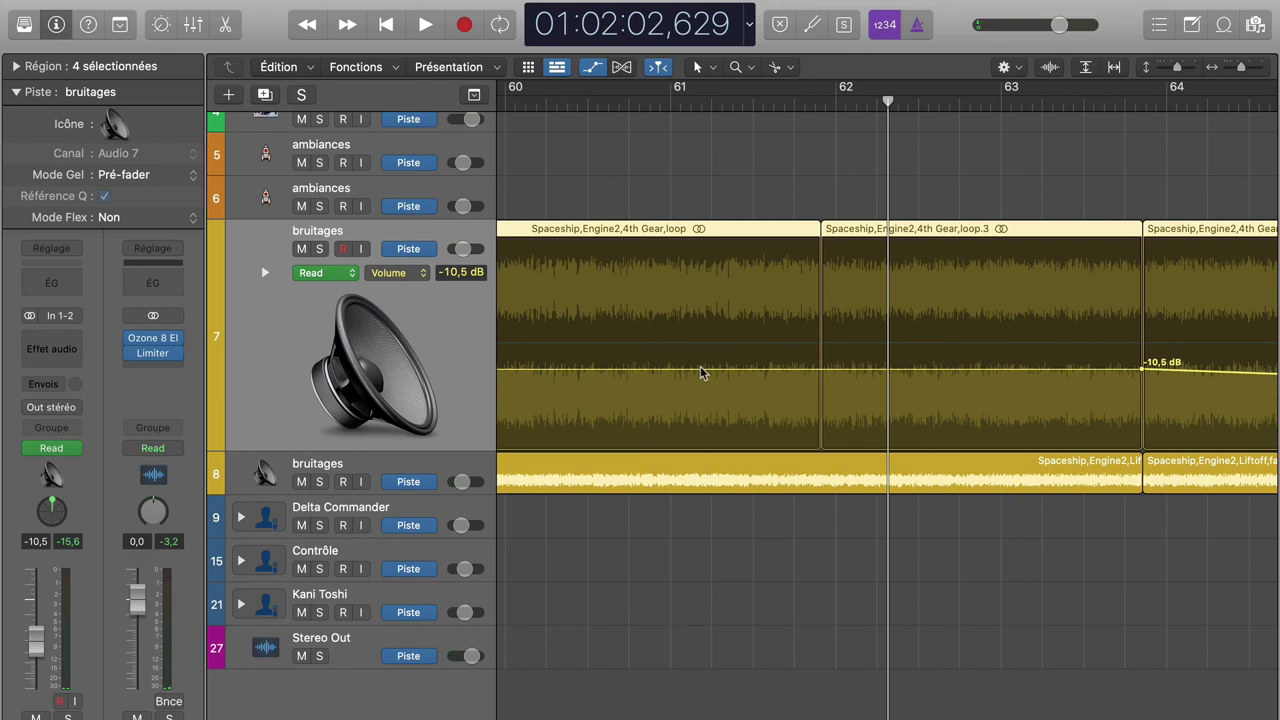
{"action": "left_click_drag", "start_coordinate": [700, 372], "coordinate": [703, 380]}
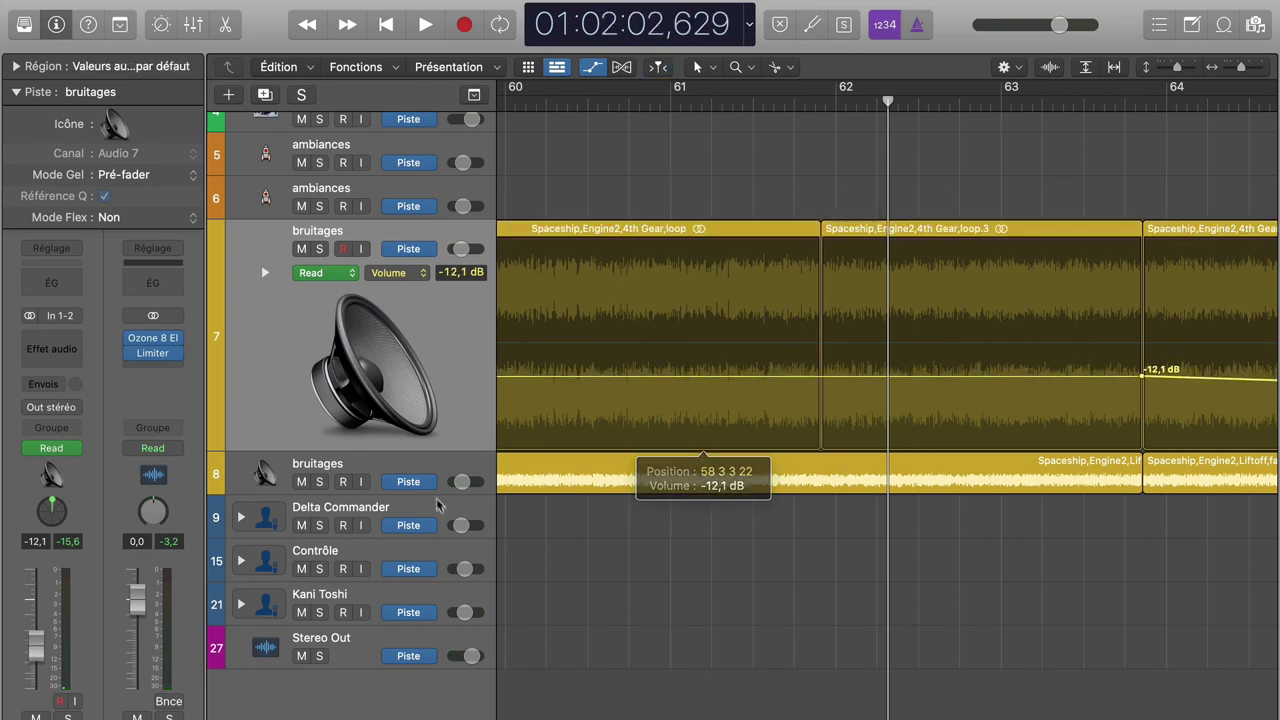
{"action": "left_click", "coordinate": [450, 464]}
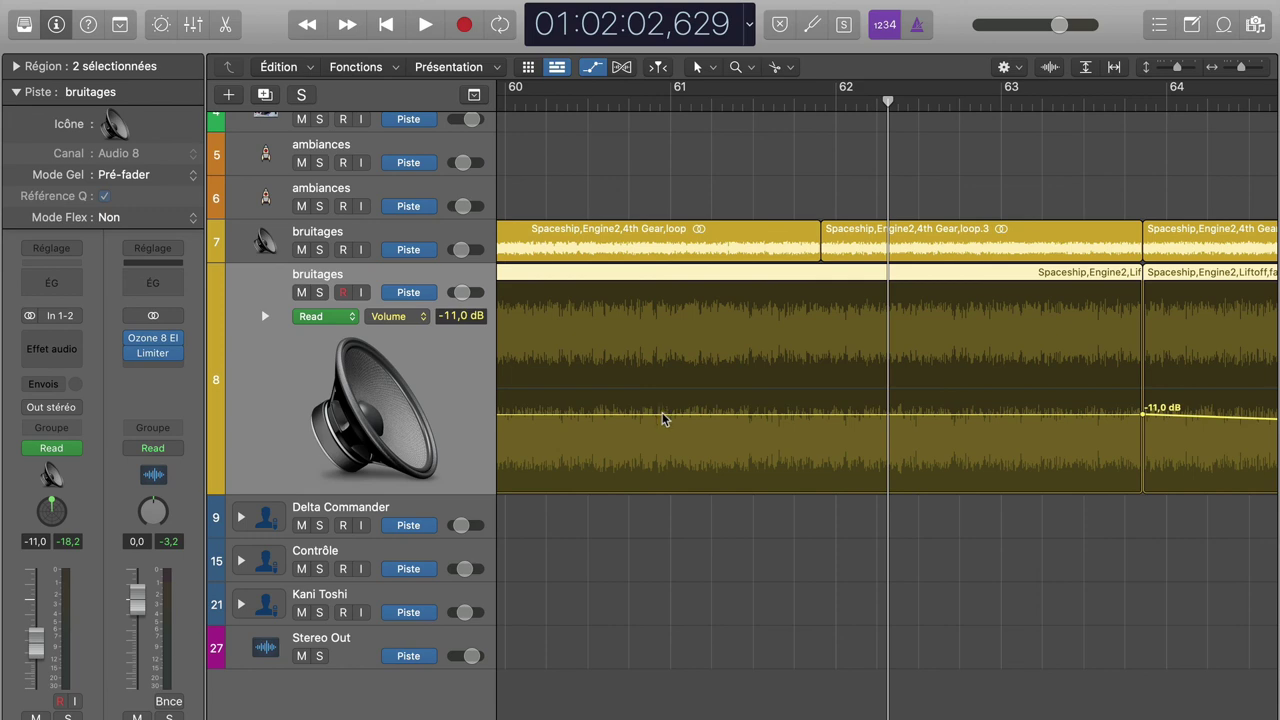
{"action": "left_click_drag", "start_coordinate": [662, 418], "coordinate": [666, 426]}
Step: Play the takeoff from about bar 57 through the engine fade-out to the end of the music past bar 76
{"action": "scroll", "coordinate": [674, 486], "scroll_direction": "left", "scroll_amount": 10}
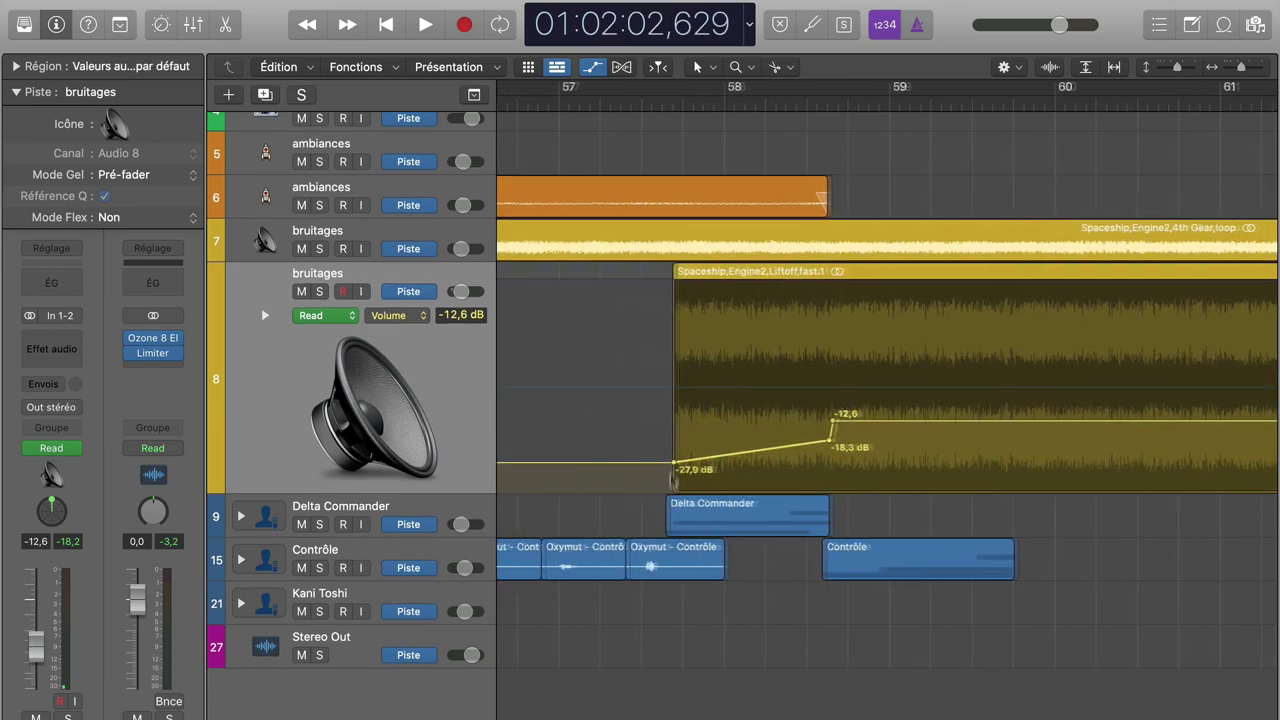
{"action": "left_click", "coordinate": [648, 104]}
{"action": "key", "text": "space"}
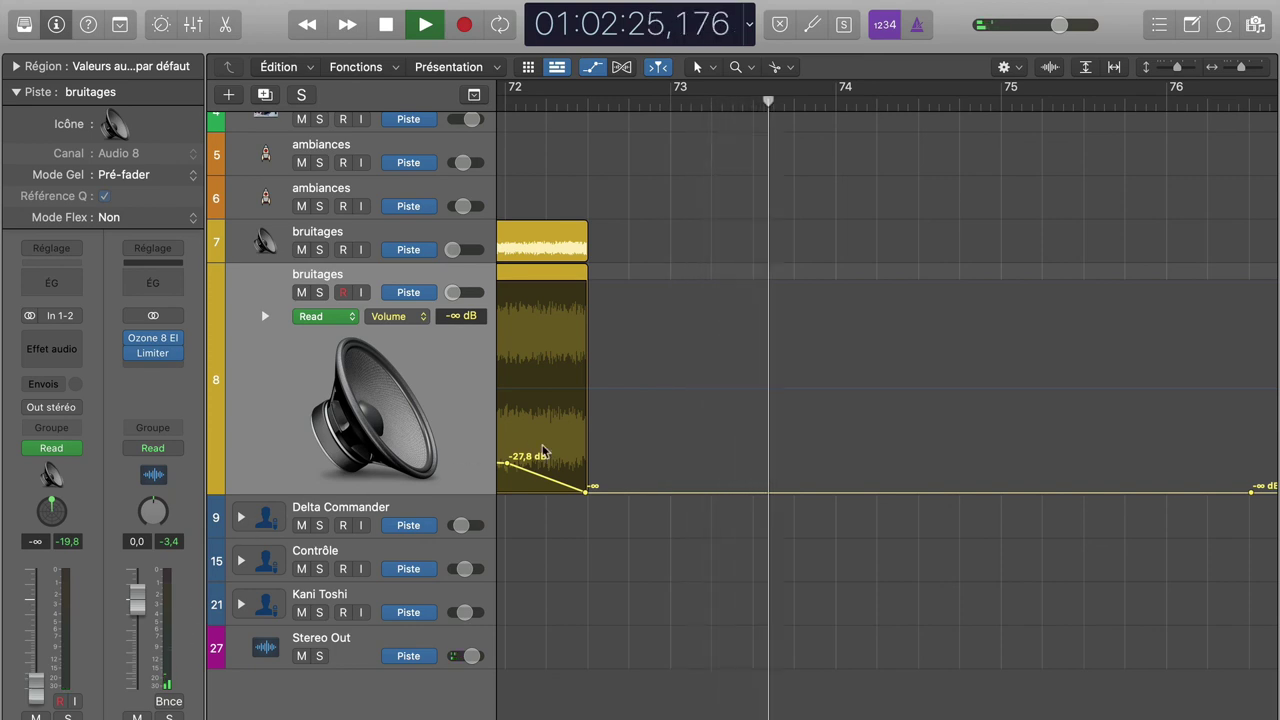
{"action": "scroll", "coordinate": [766, 366], "scroll_direction": "up", "scroll_amount": 5}
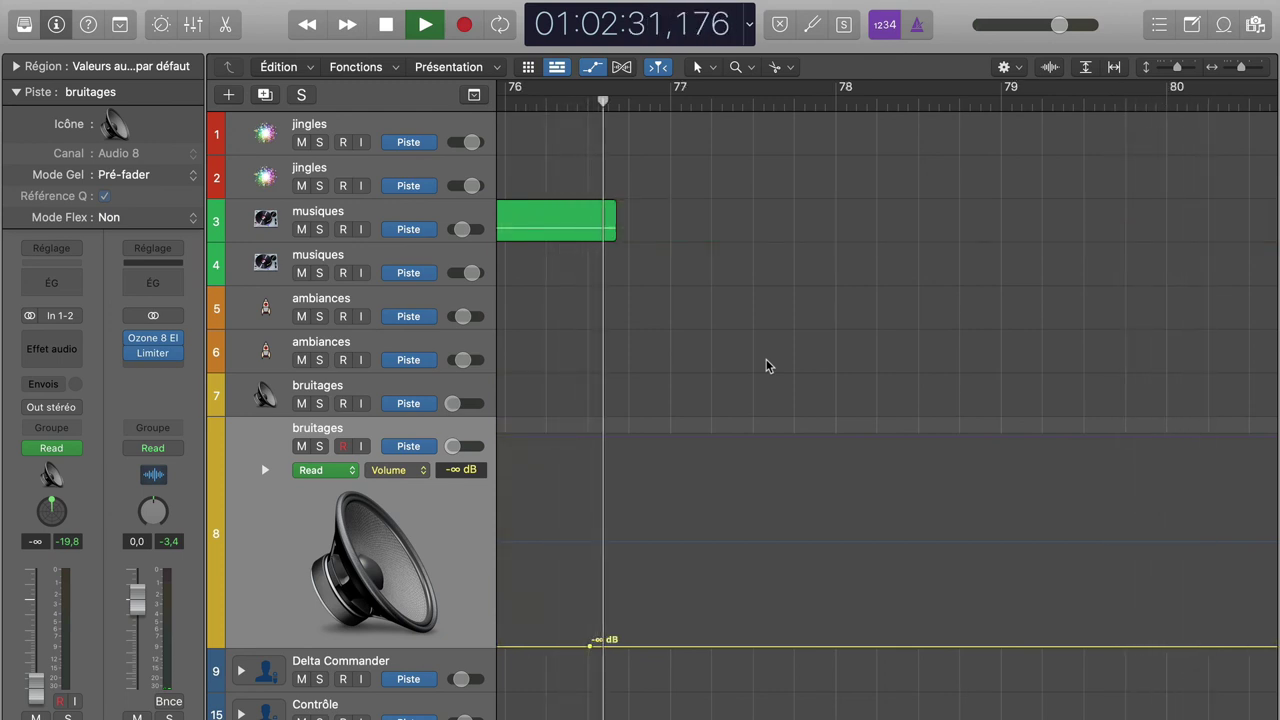
{"action": "key", "text": "space"}
Step: Place the playhead at 01:02:31,000 and bring the project end marker back to 76 4 1 1, where the oxymut-decollage music ends
{"action": "key", "text": "ctrl+Return"}
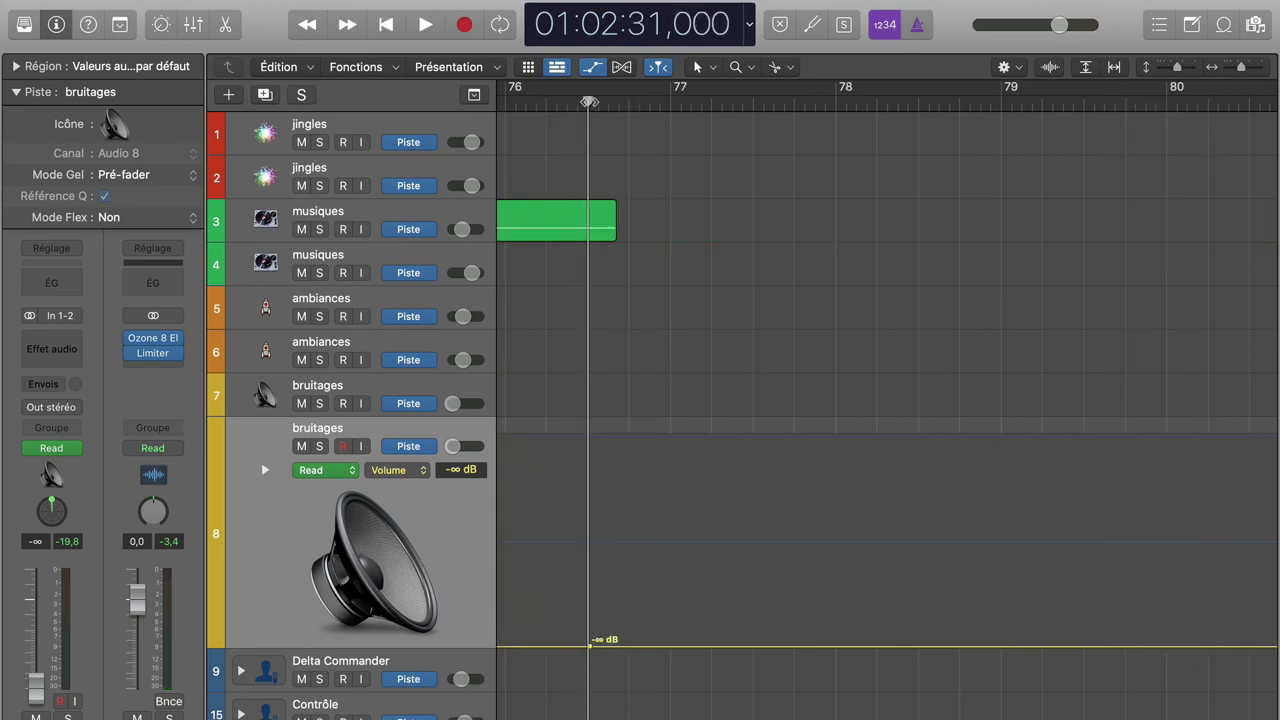
{"action": "left_click_drag", "start_coordinate": [1240, 68], "coordinate": [1190, 66]}
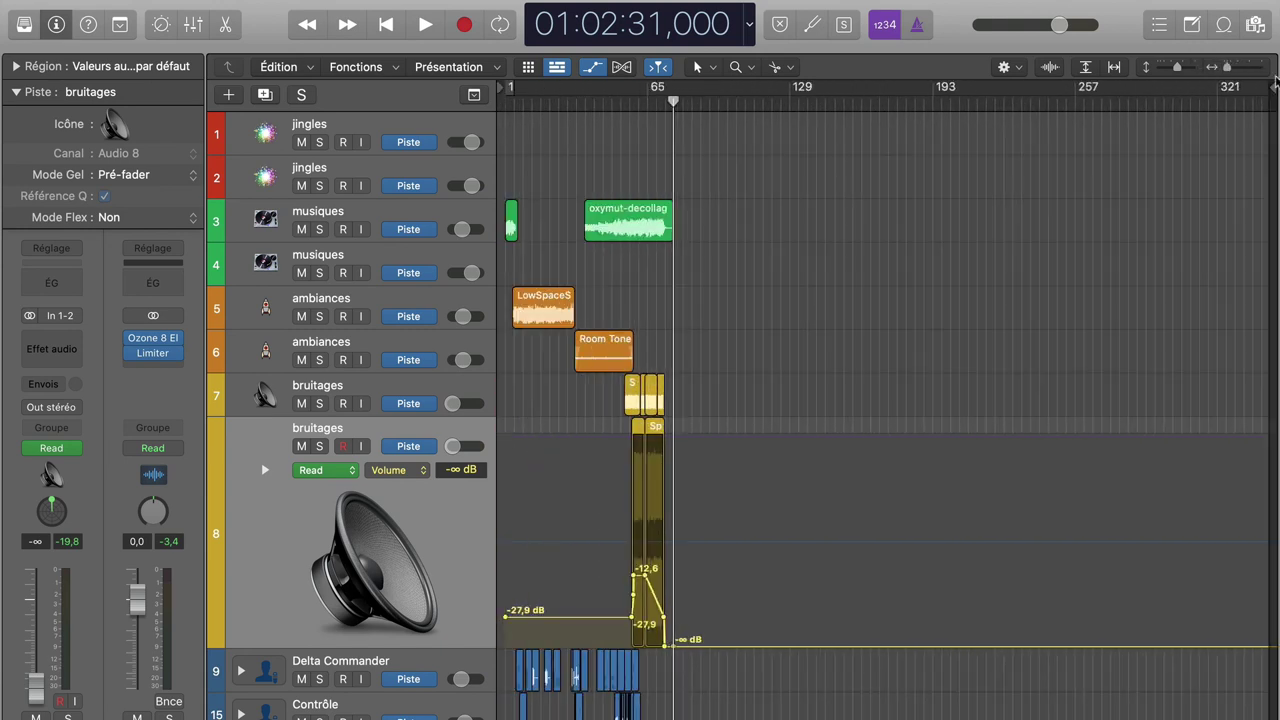
{"action": "mouse_move", "coordinate": [1267, 88]}
{"action": "left_mouse_down"}
{"action": "mouse_move", "coordinate": [678, 127]}
{"action": "mouse_move", "coordinate": [688, 131]}
{"action": "left_mouse_up"}
{"action": "left_click_drag", "start_coordinate": [1228, 72], "coordinate": [1240, 70]}
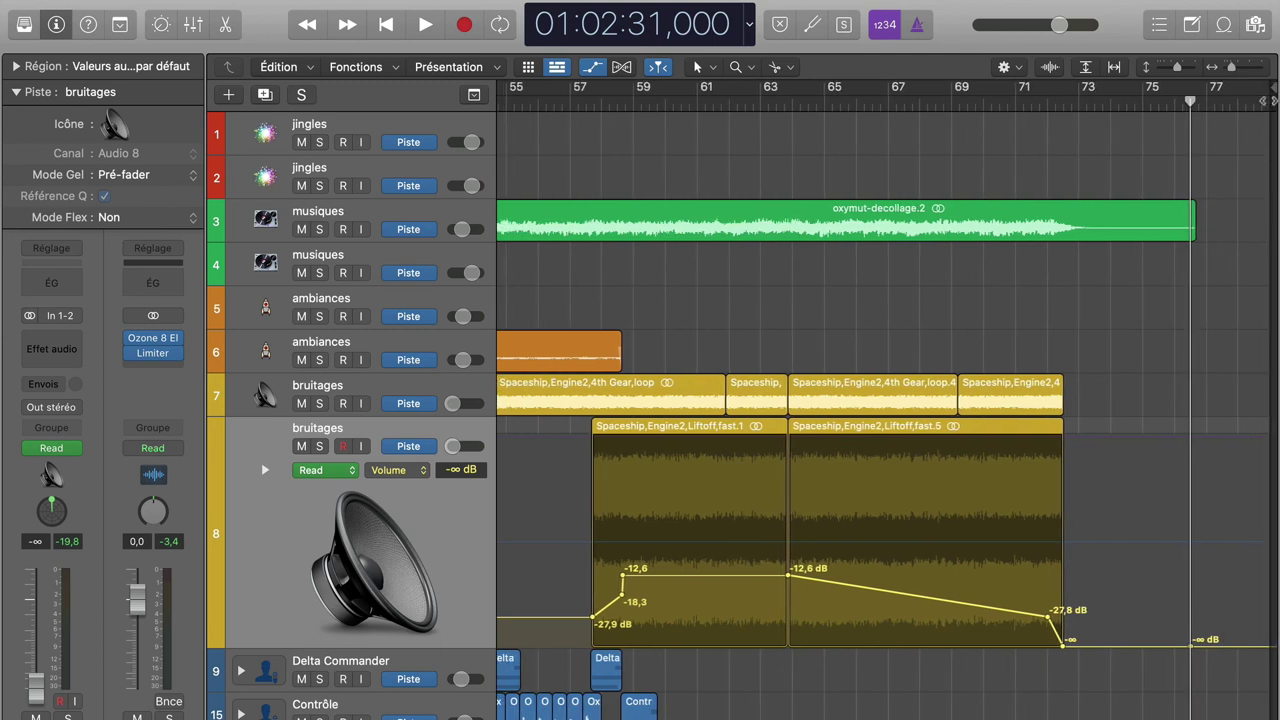
{"action": "left_click_drag", "start_coordinate": [1192, 104], "coordinate": [1195, 108]}
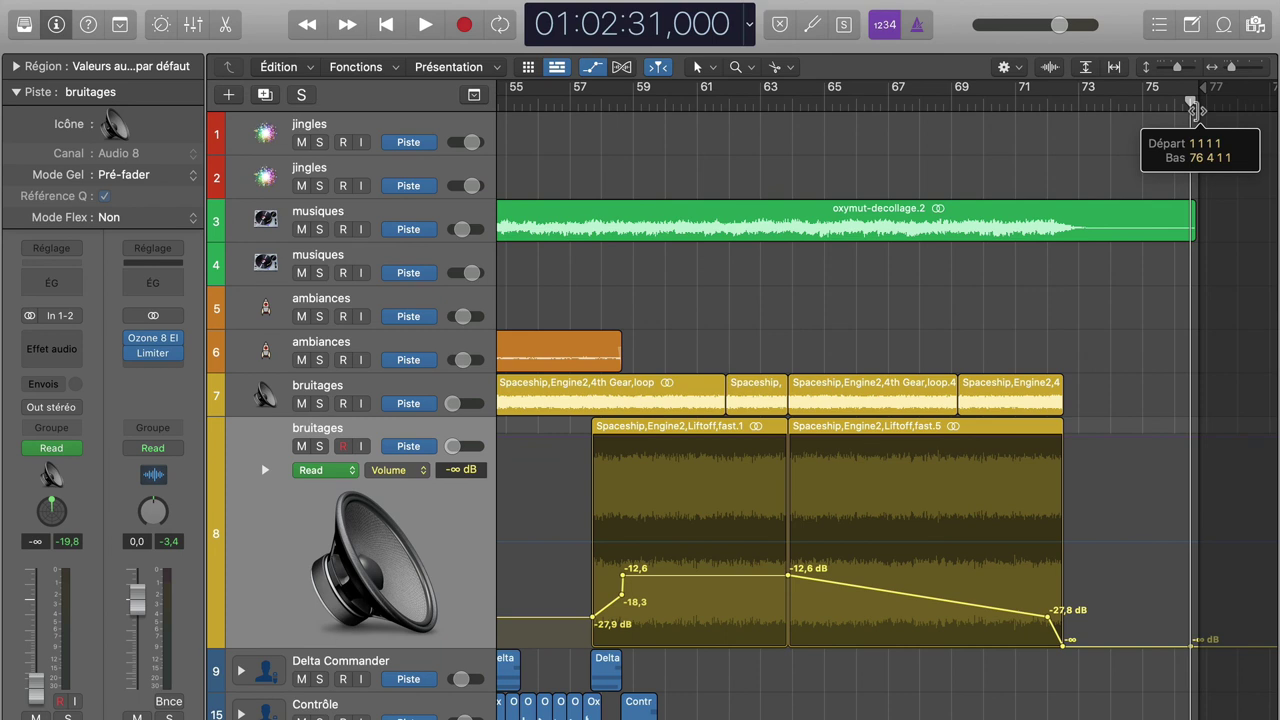
{"action": "scroll", "coordinate": [1277, 524], "scroll_direction": "left", "scroll_amount": 3}
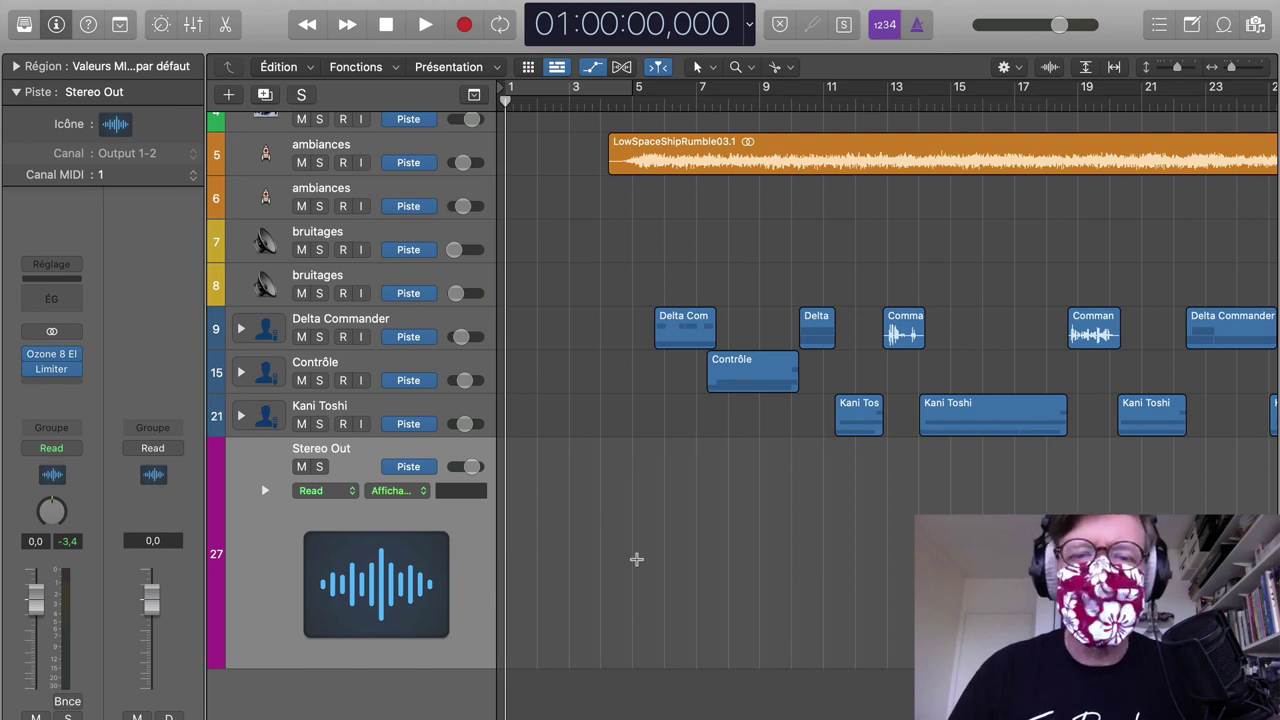
{"action": "scroll", "coordinate": [636, 559], "scroll_direction": "up", "scroll_amount": 5}
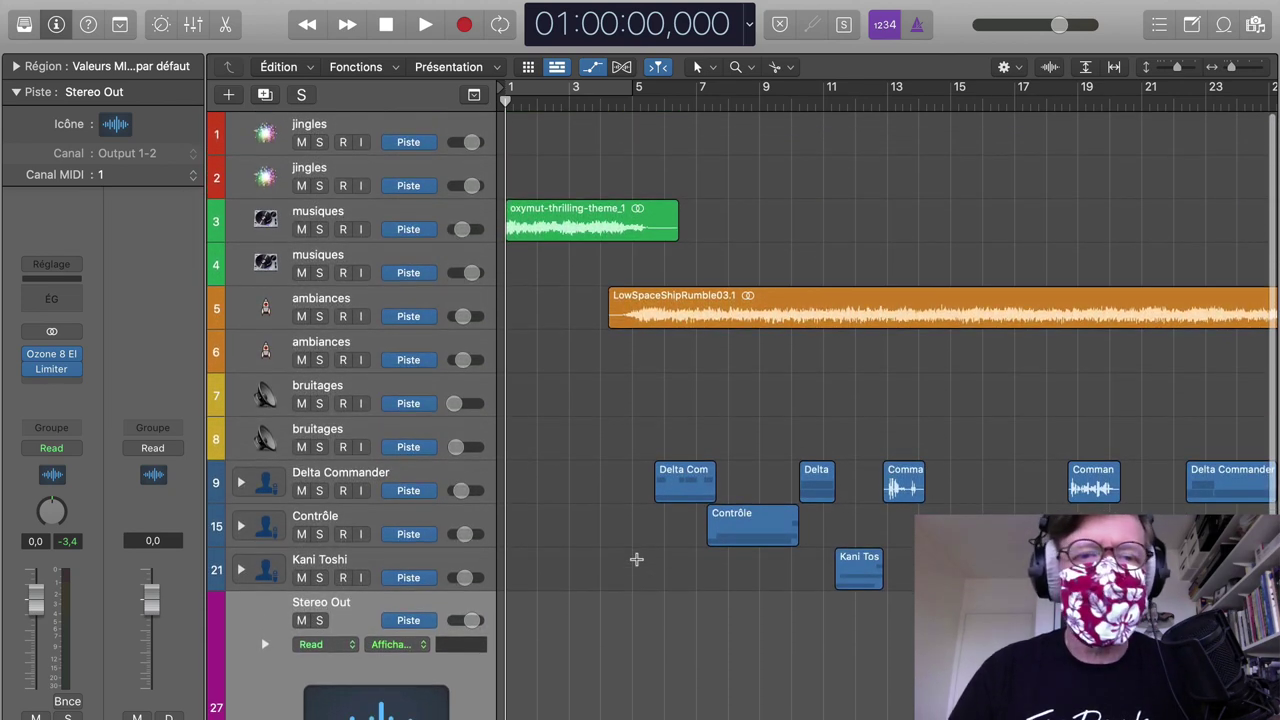
{"action": "scroll", "coordinate": [634, 657], "scroll_direction": "down", "scroll_amount": 2}
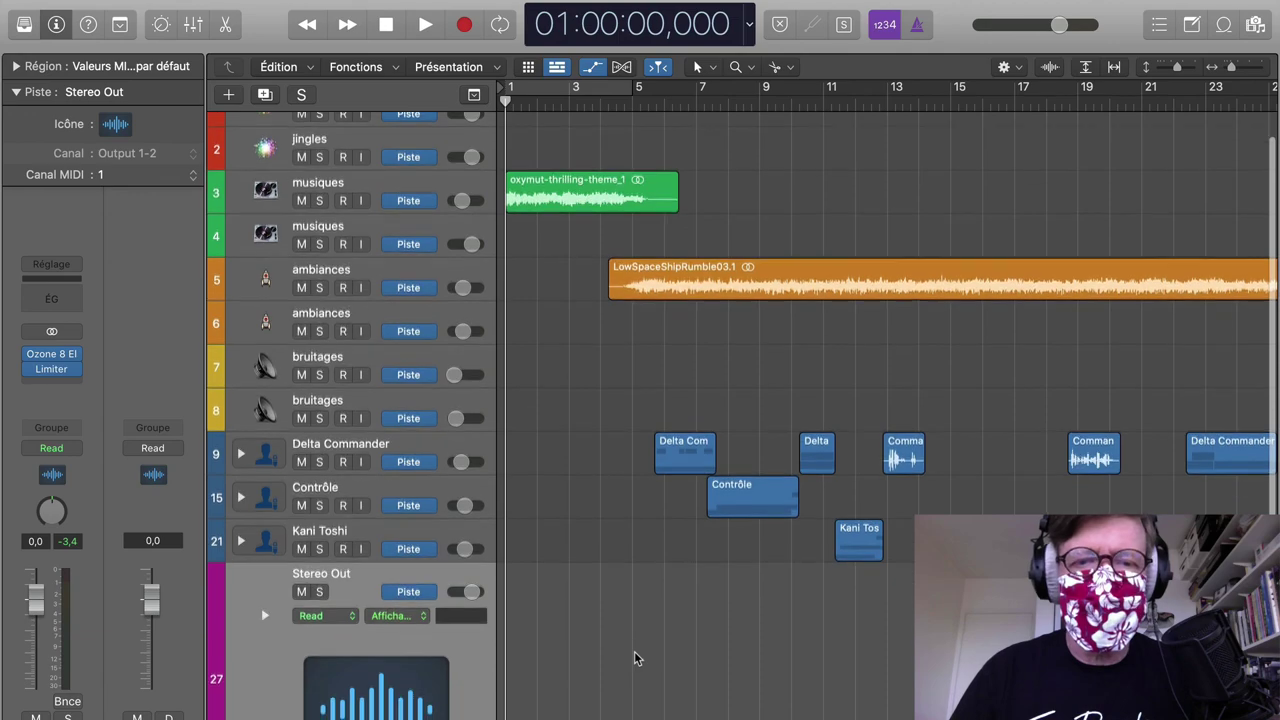
{"action": "scroll", "coordinate": [634, 651], "scroll_direction": "down", "scroll_amount": 2}
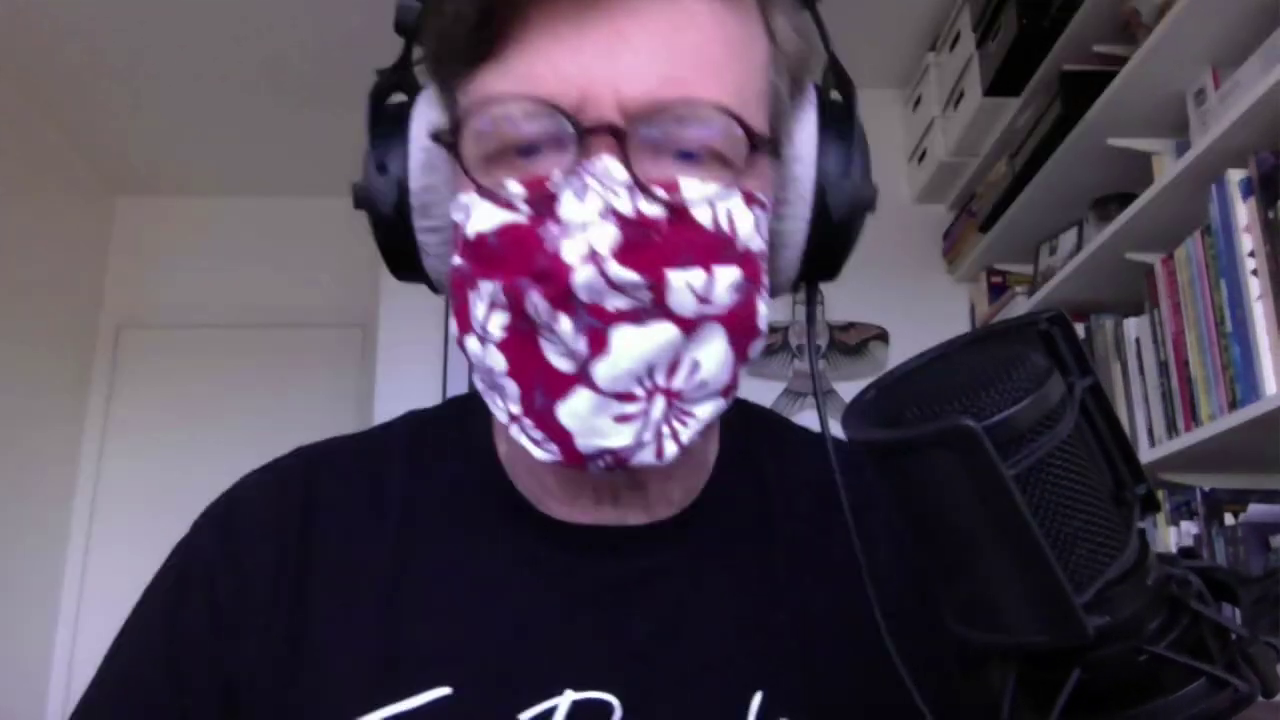